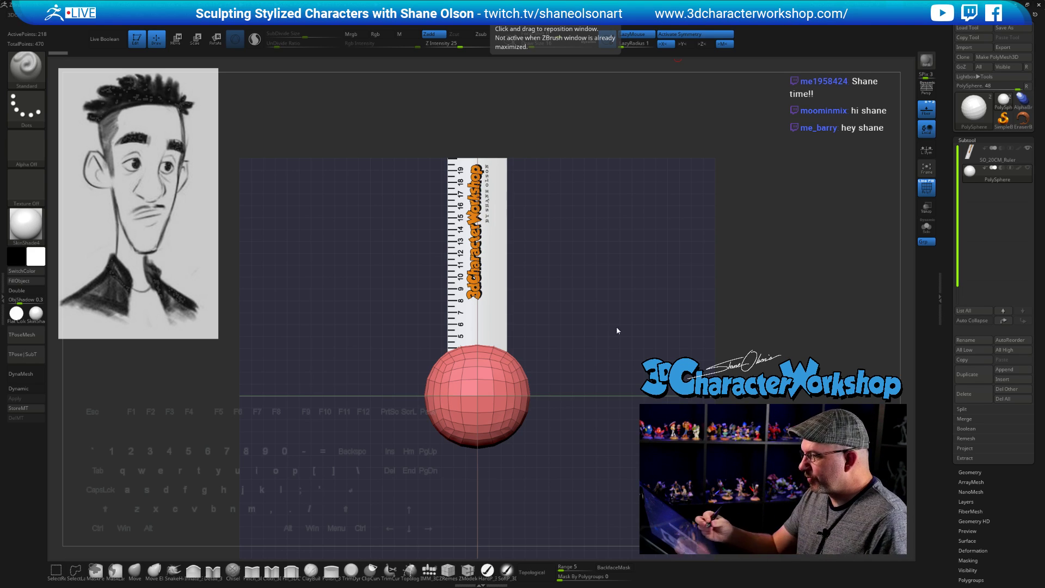
Step: Hide the floor grid around the sphere and the ruler
left_click_drag(630, 332, 648, 350)
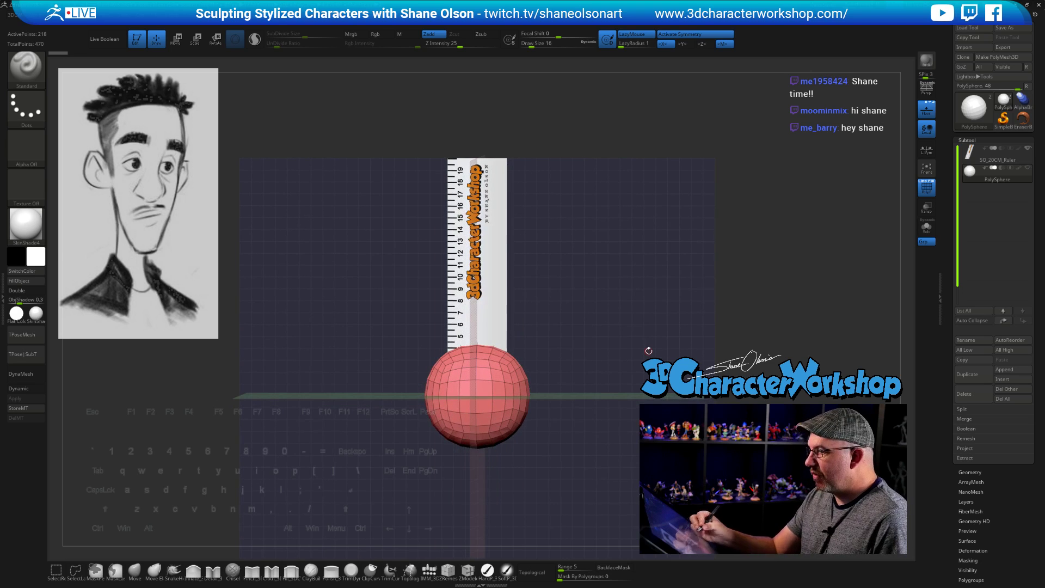
left_click(926, 111)
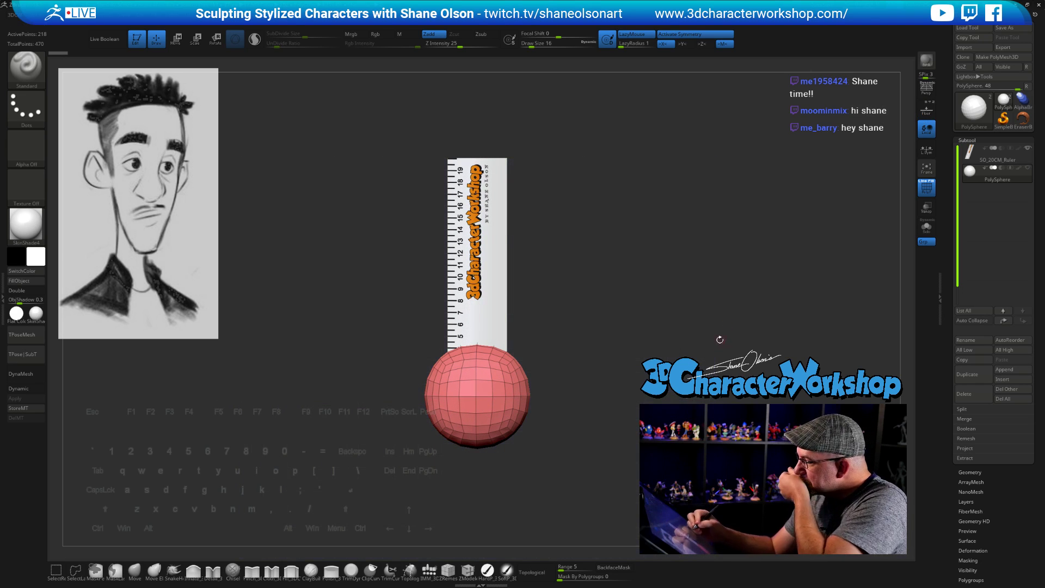
left_click_drag(718, 340, 710, 347, "shift")
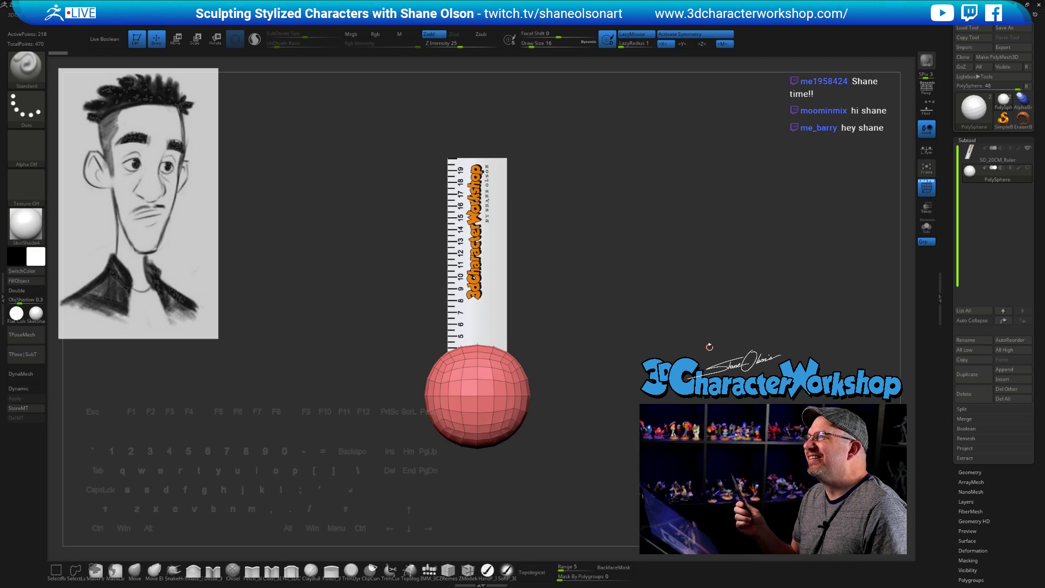
left_click_drag(639, 355, 634, 392)
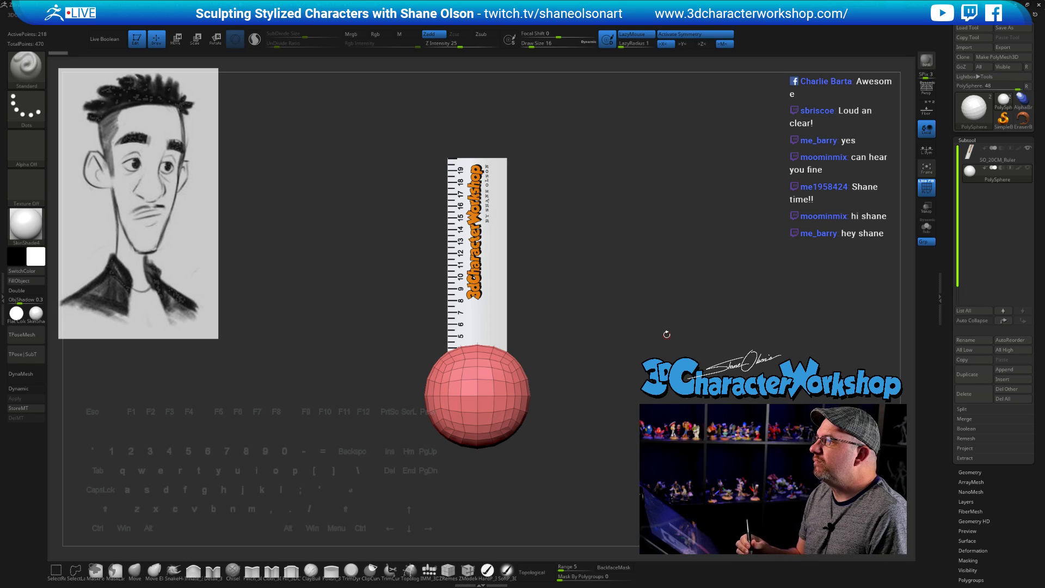
left_click_drag(644, 334, 630, 365, "alt")
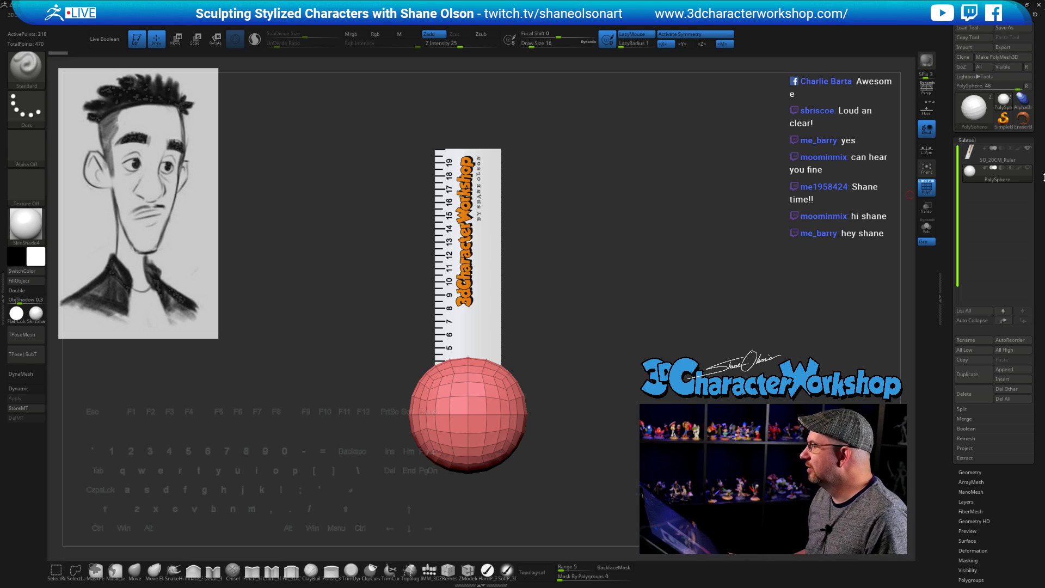
Step: Load the SpidrMan_01 tool, turn off its polyframe display and view the figure from the front
left_click(974, 28)
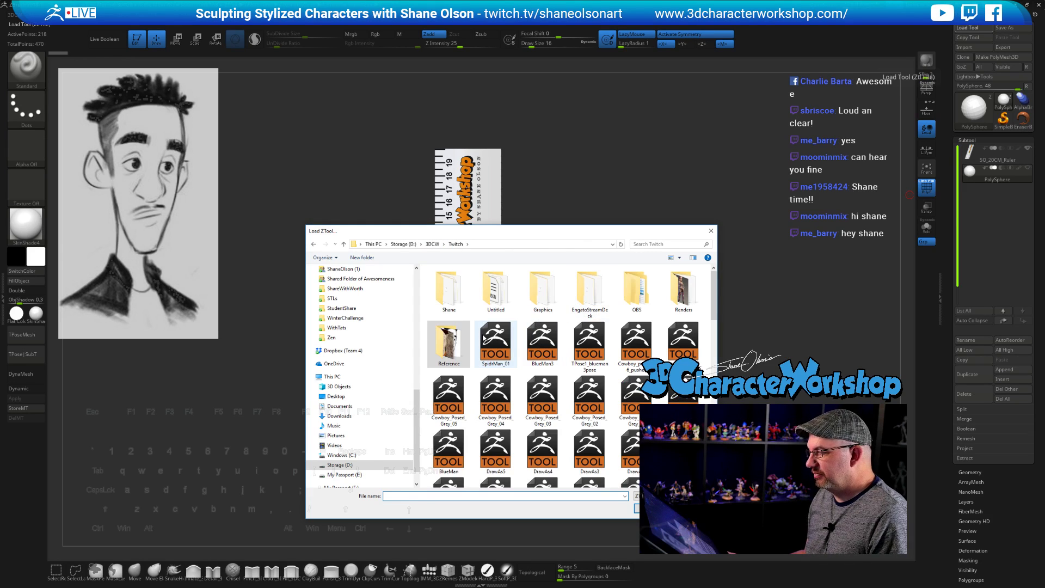
left_click(488, 339)
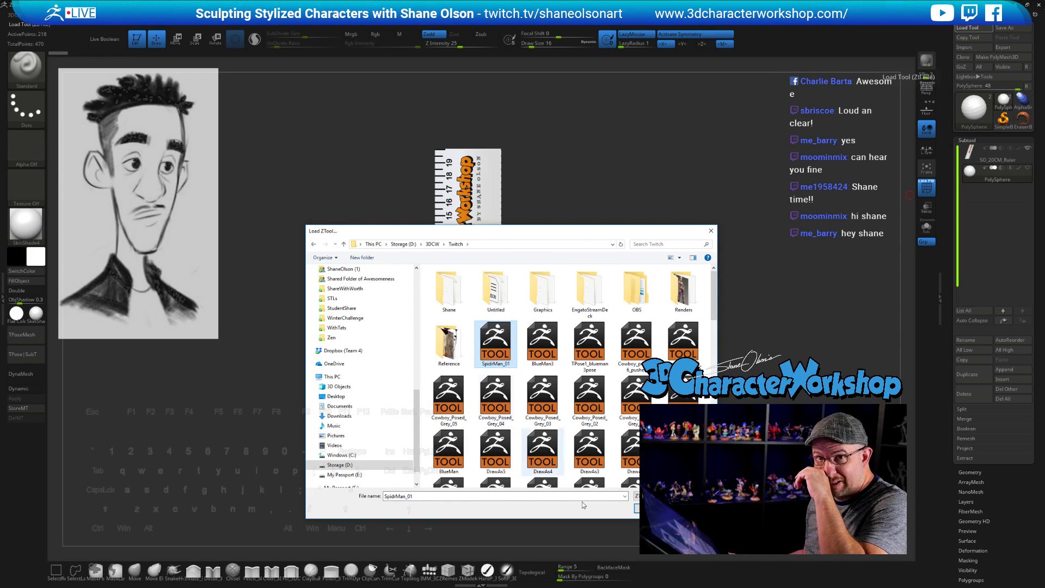
left_click(655, 508)
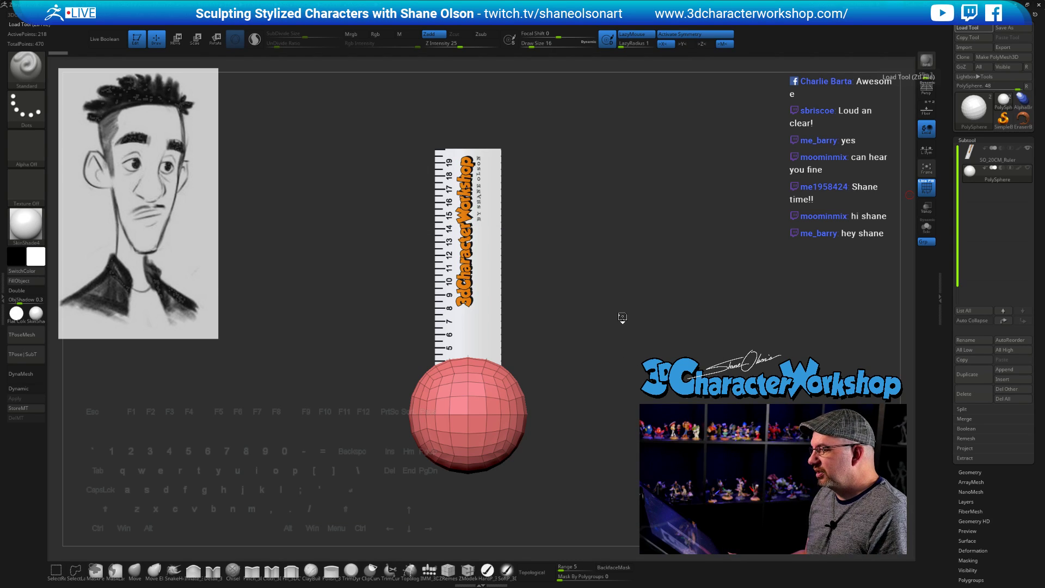
key("shift")
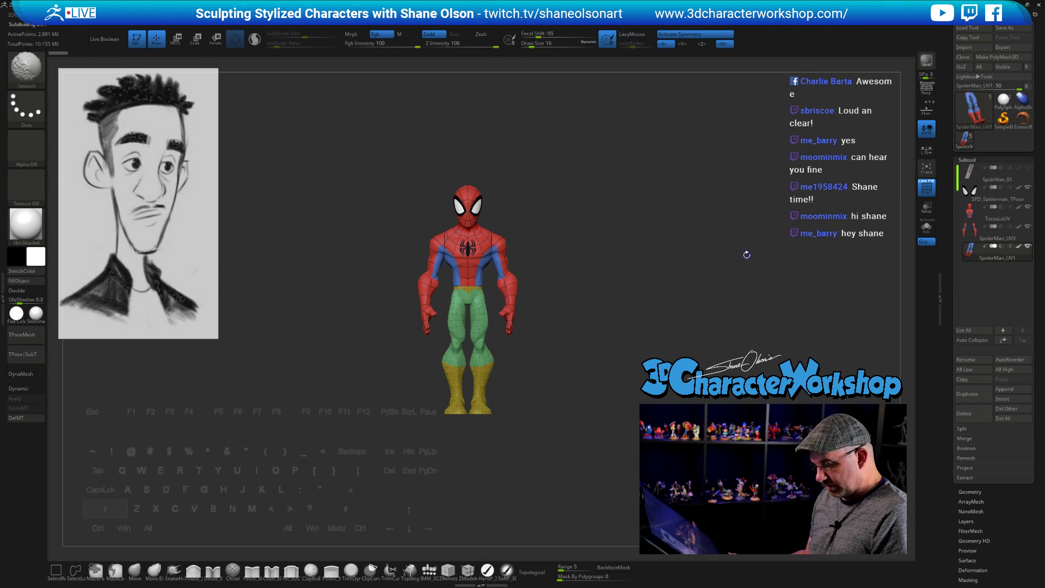
key("shift+f")
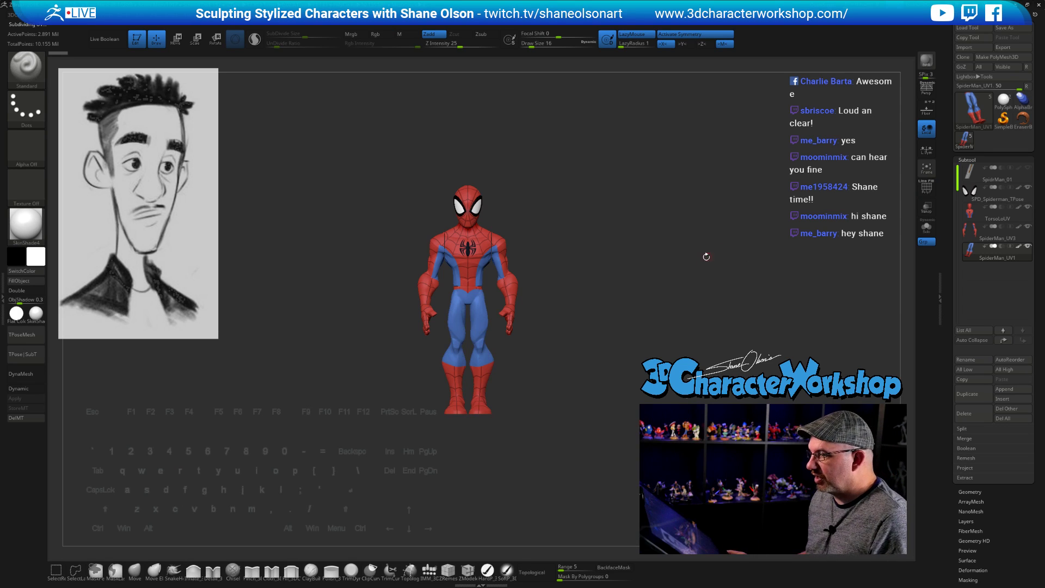
left_click_drag(706, 257, 611, 265)
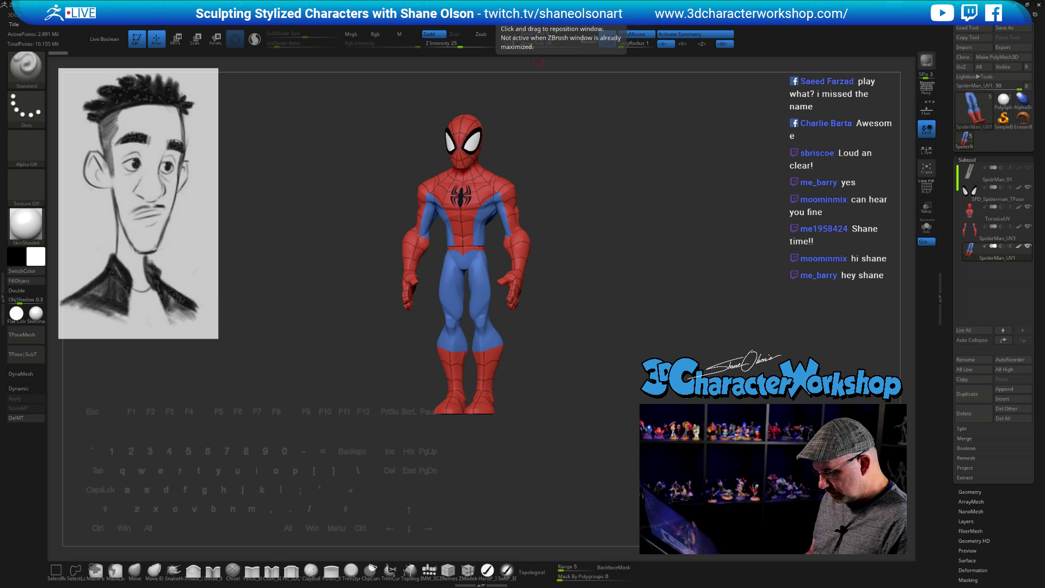
Step: Switch to the Chrome browser and view the image results for "ps4 spiderman concept", enlarging two crouching Spider-Man pictures
key("alt+Tab")
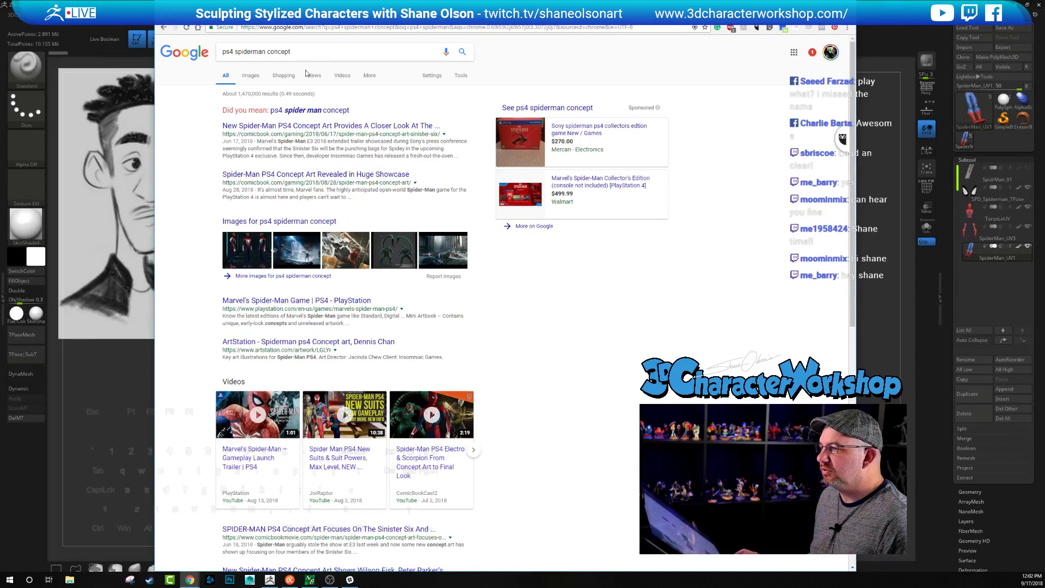
left_click(250, 75)
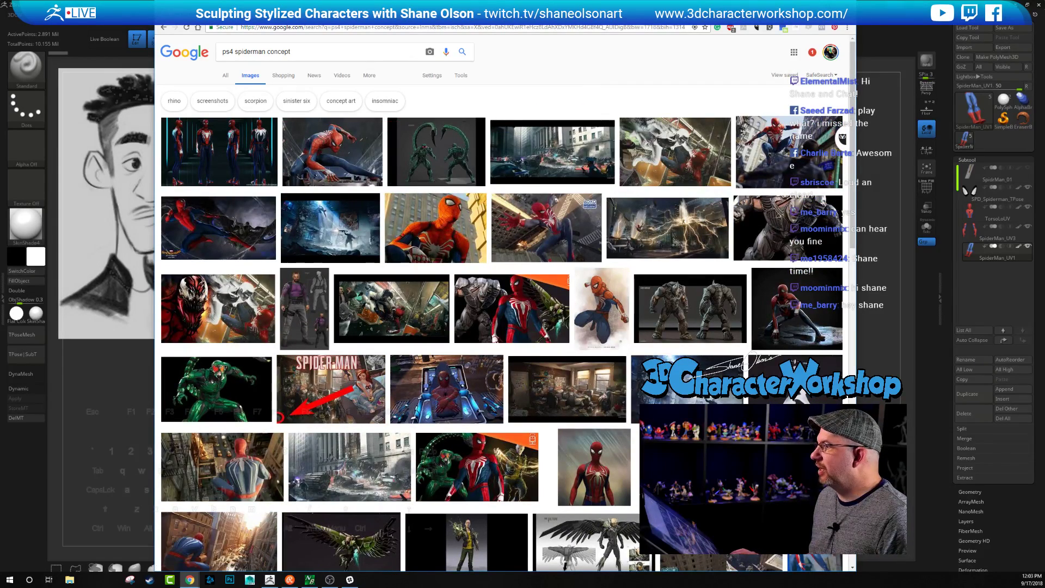
key("super+Up")
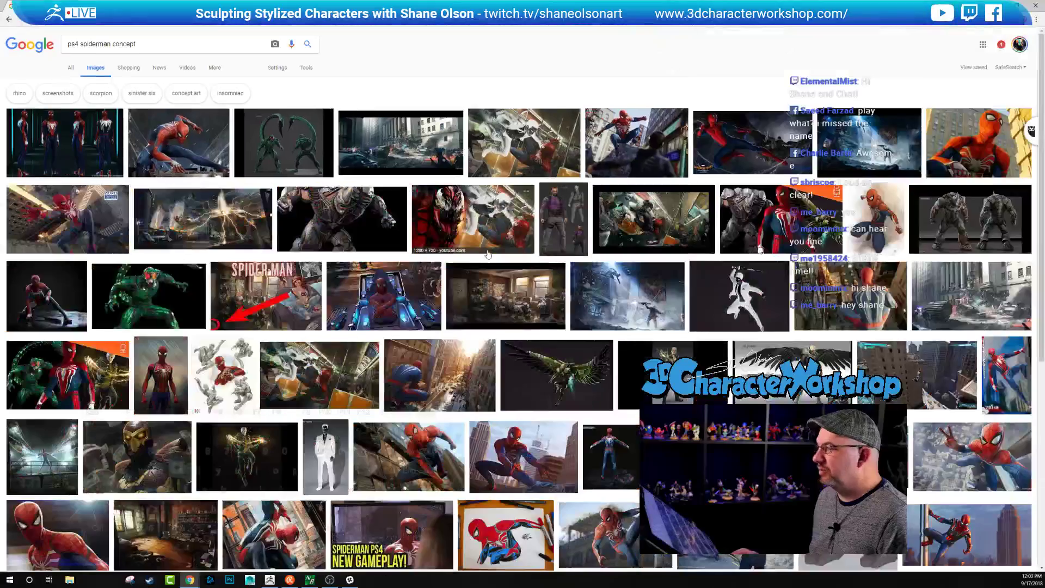
left_click(177, 148)
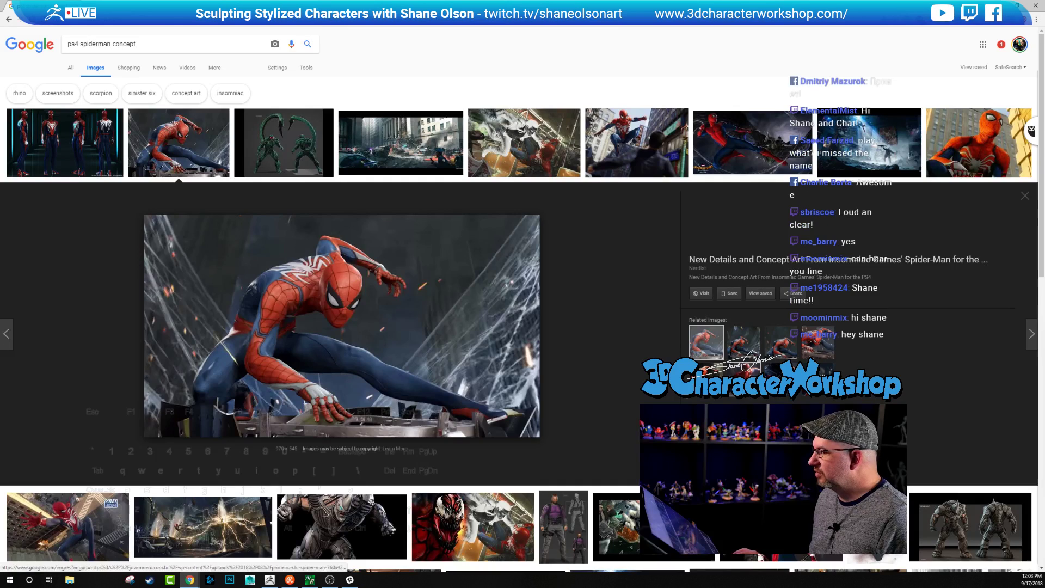
left_click(743, 380)
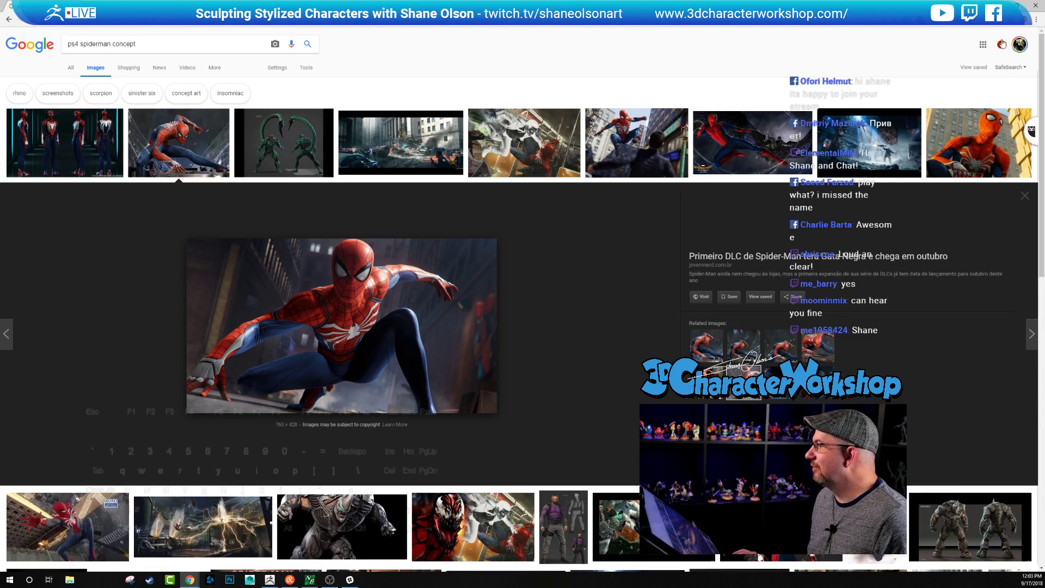
Step: Switch back to ZBrush and make the PolySphere with its ruler the active tool
key("alt+Tab")
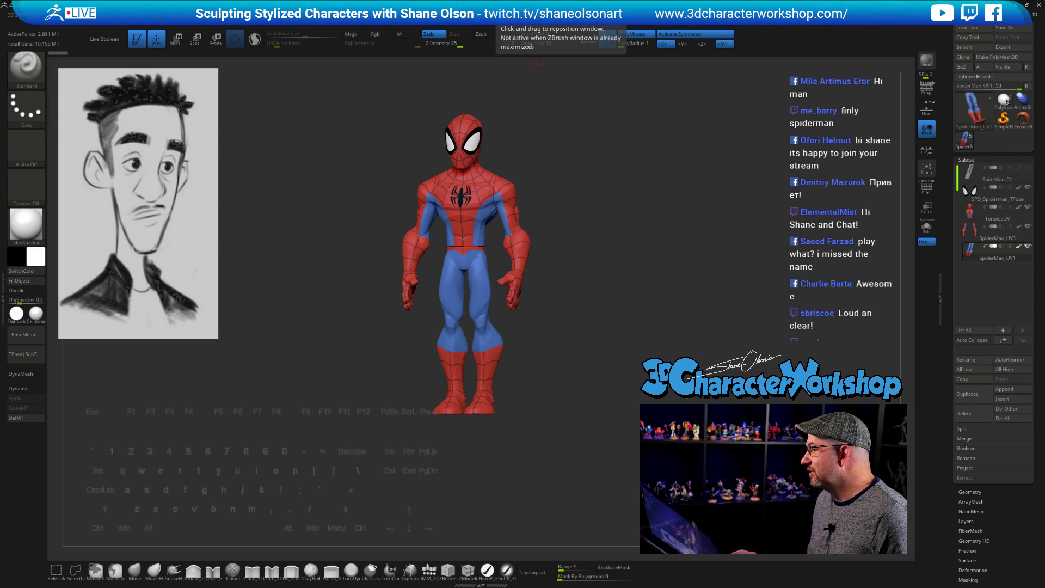
left_click(1005, 100)
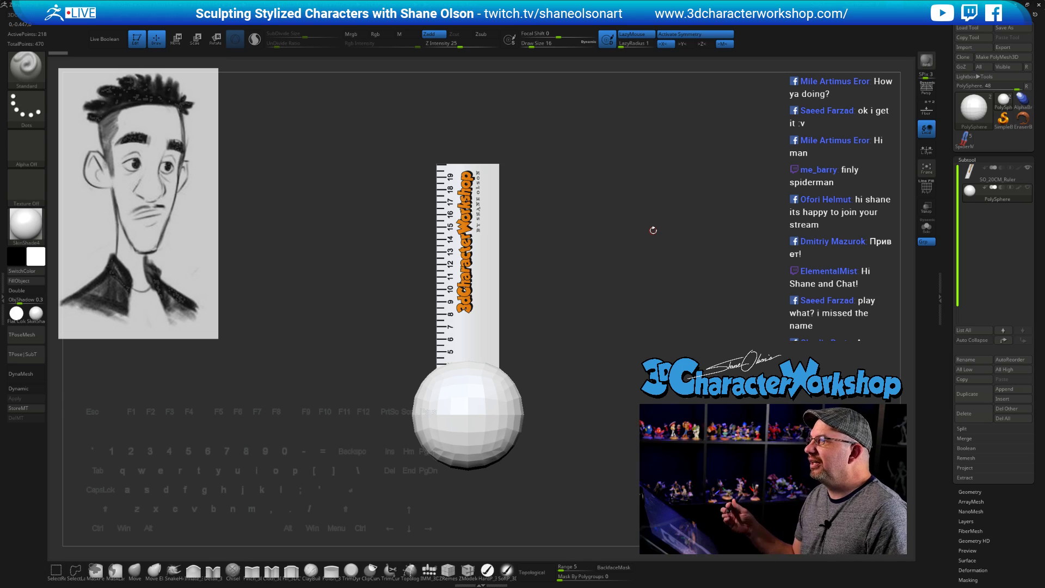
mouse_move(644, 343)
left_mouse_down()
mouse_move(642, 353)
mouse_move(630, 331)
left_mouse_up()
Step: Enlarge the brush draw size to 83
key("s")
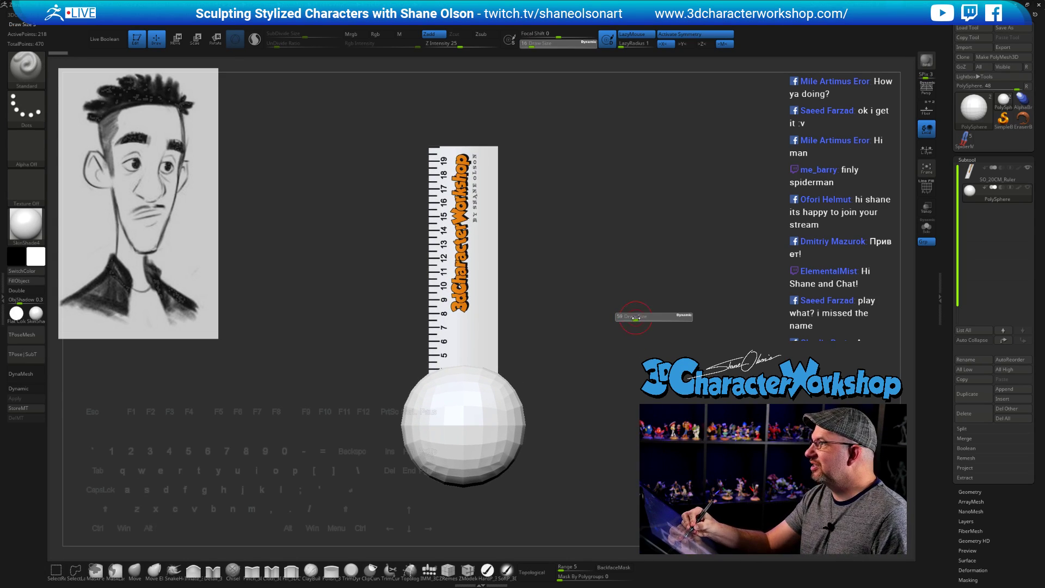
left_click(636, 318)
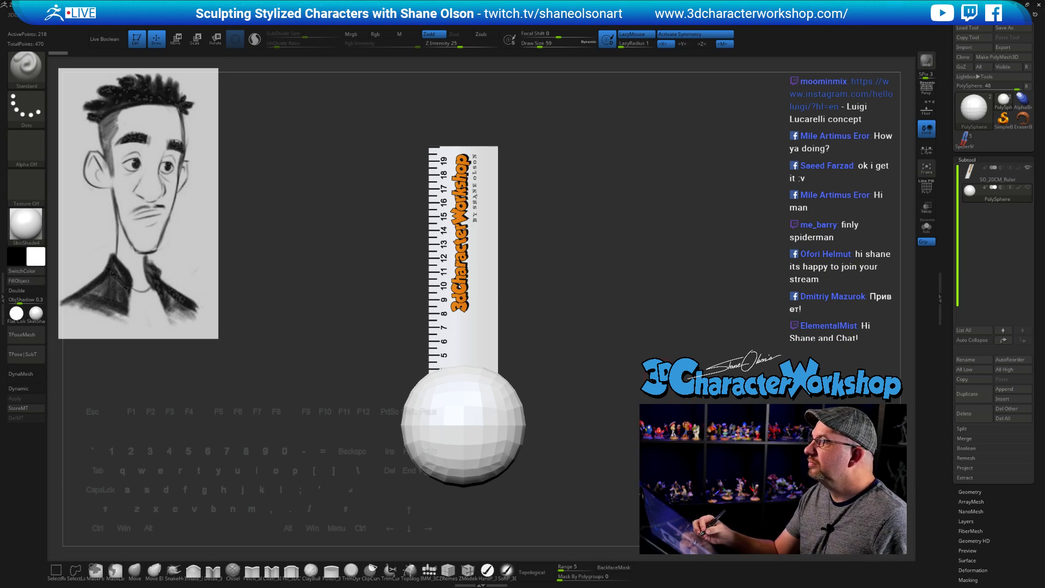
left_click_drag(657, 351, 660, 340)
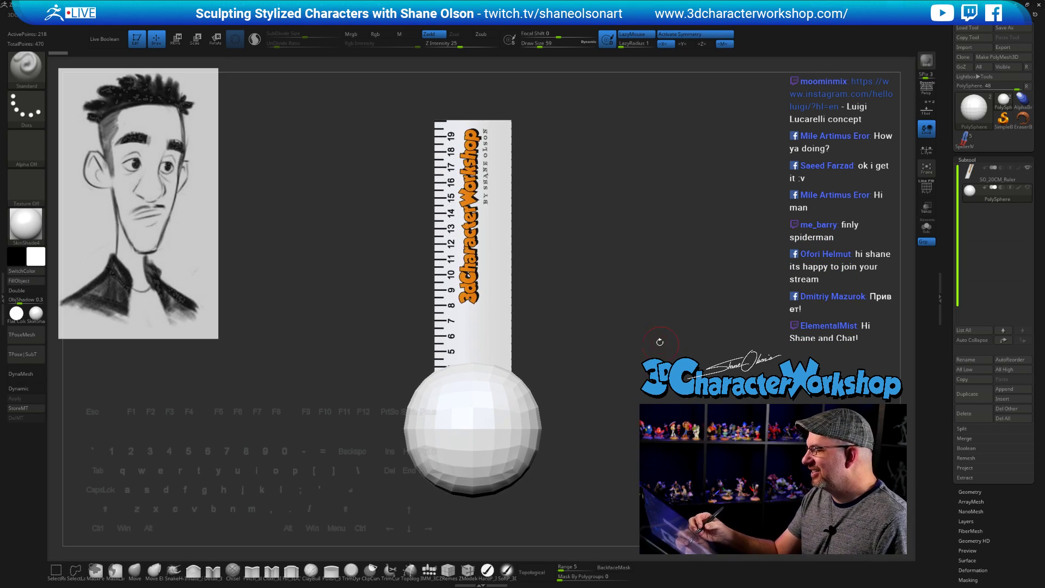
key("2")
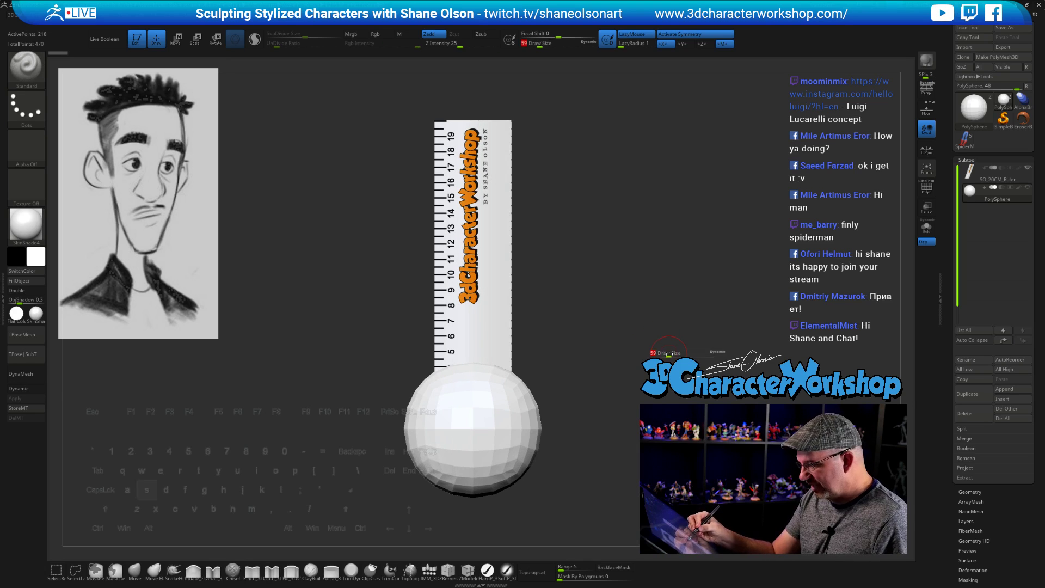
left_click(671, 355)
left_click_drag(672, 355, 654, 315, "alt")
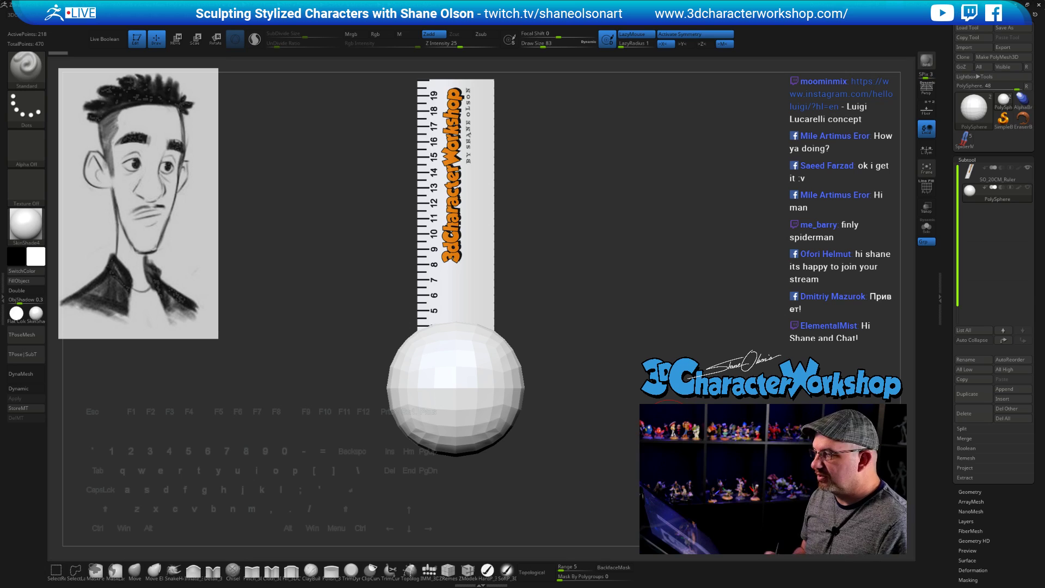
Step: Move the sphere straight up along the ruler until it is centred at about the 13 mark
left_click_drag(905, 306, 760, 331, "alt")
left_click_drag(759, 331, 749, 431, "alt")
key("w")
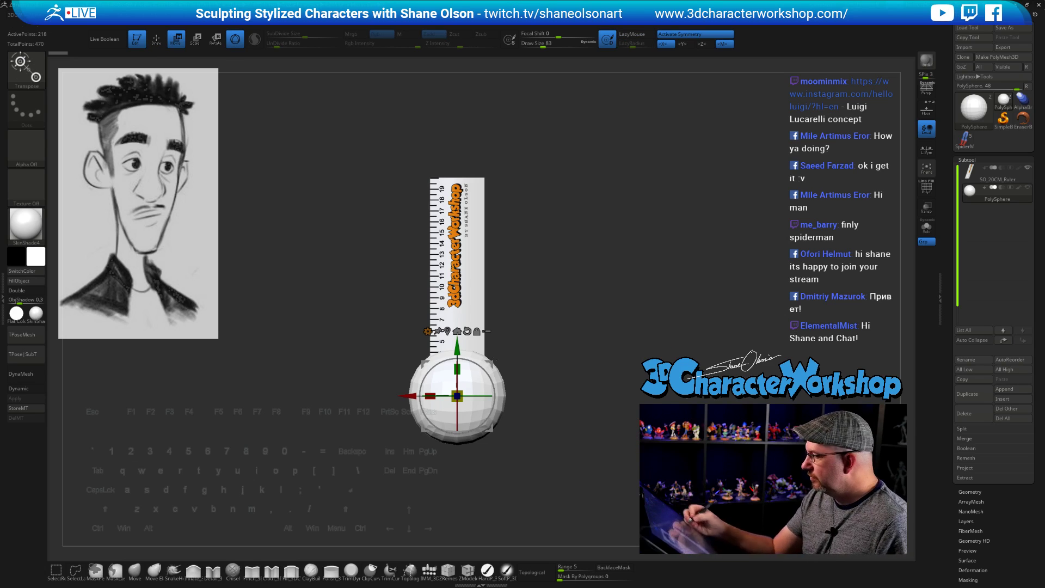
left_click_drag(459, 349, 457, 208)
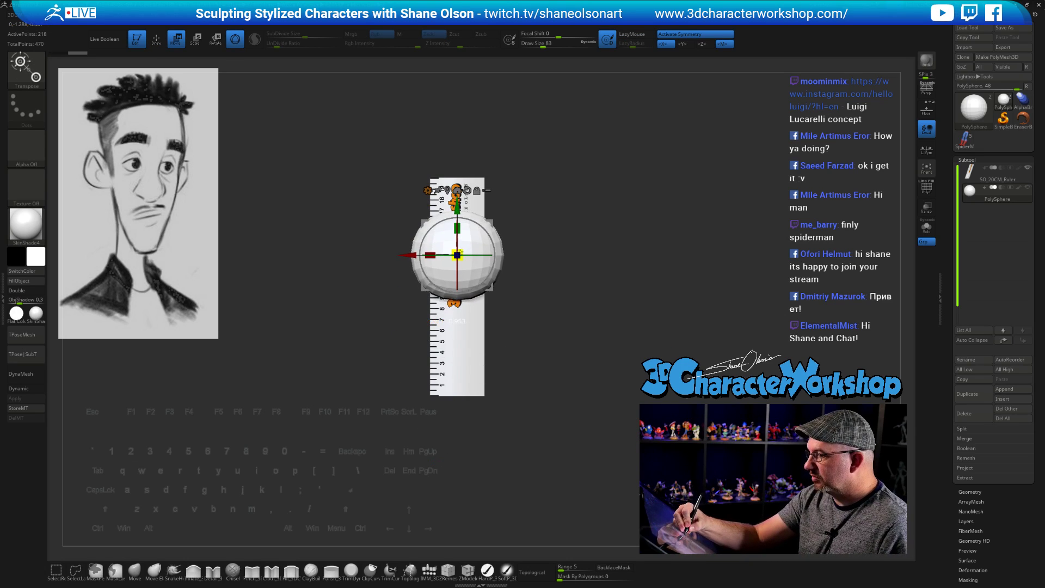
left_click_drag(460, 252, 453, 259)
left_click_drag(605, 318, 602, 361, "alt")
mouse_move(603, 361)
left_mouse_down()
mouse_move(574, 362)
mouse_move(596, 366)
left_mouse_up()
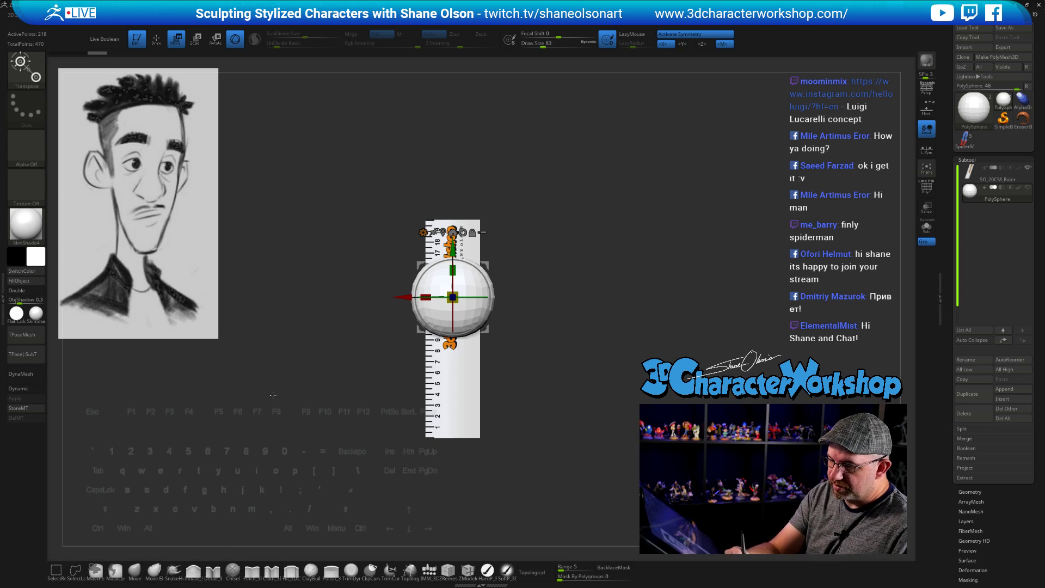
Step: Hide the ruler subtool so only the sphere is displayed
mouse_move(182, 131)
left_mouse_down("ctrl+shift")
mouse_move(180, 112)
mouse_move(90, 105)
mouse_move(94, 148)
mouse_move(155, 173)
mouse_move(188, 144)
mouse_move(298, 162)
left_mouse_up("ctrl+shift")
left_click_drag(630, 357, 648, 366, "alt")
left_click_drag(425, 197, 400, 229, "alt")
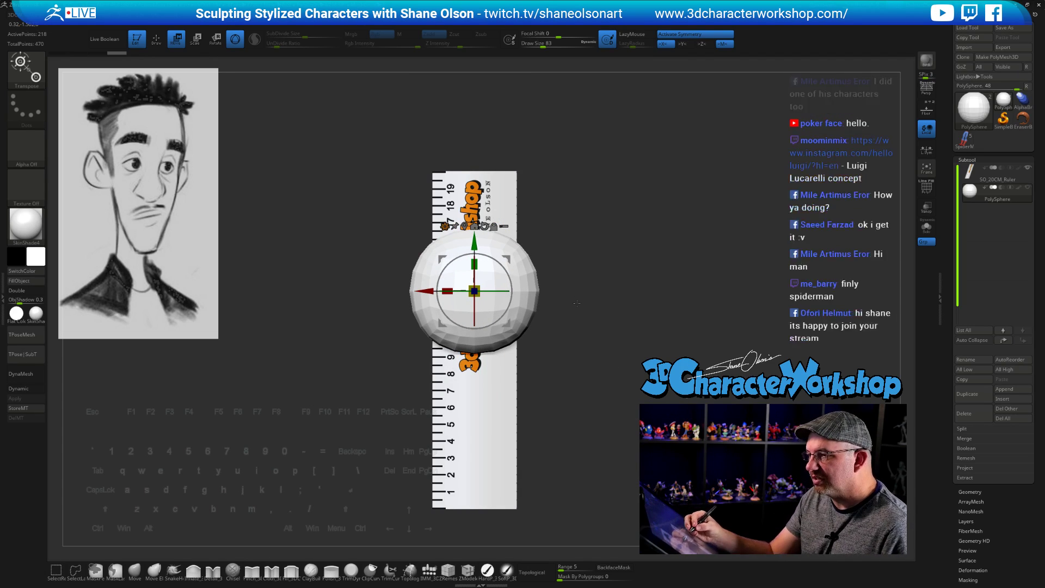
left_click(1028, 167)
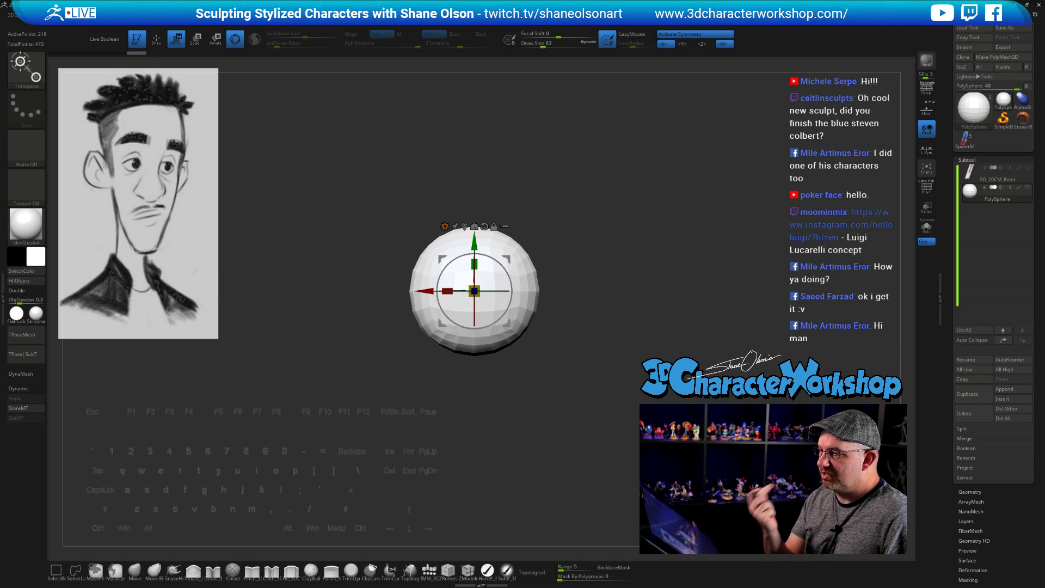
left_click_drag(403, 210, 382, 196, "alt")
left_click_drag(641, 415, 638, 431)
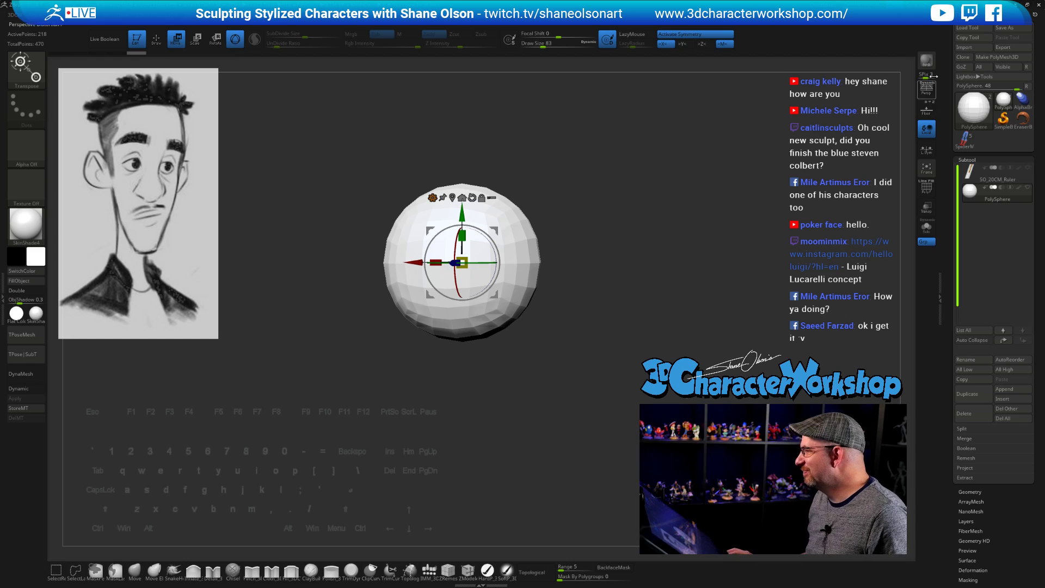
Step: Load the BlueMan3 tool and examine the posed character from the front and the side
left_click(974, 27)
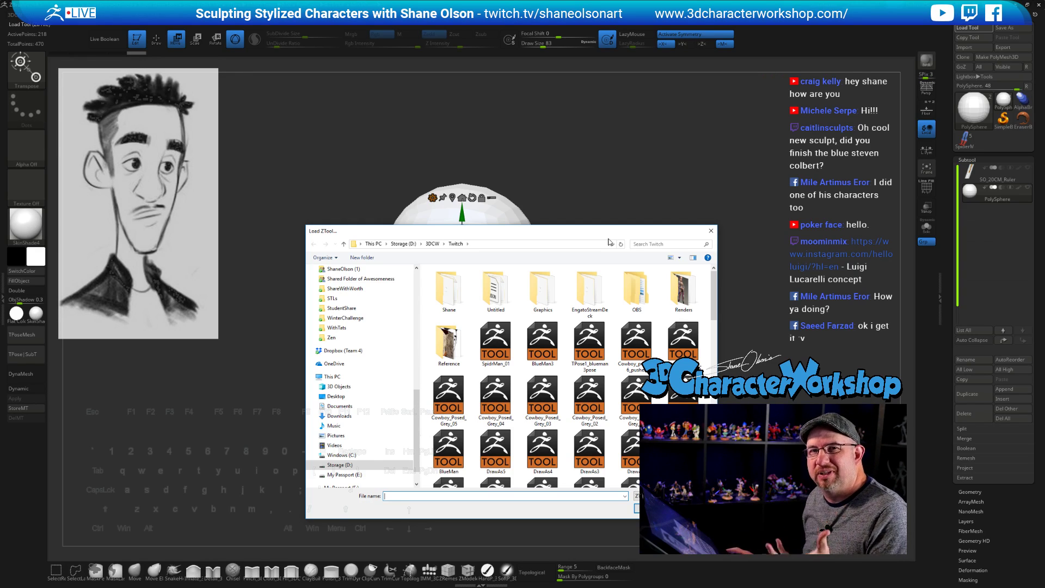
left_click_drag(563, 236, 563, 221)
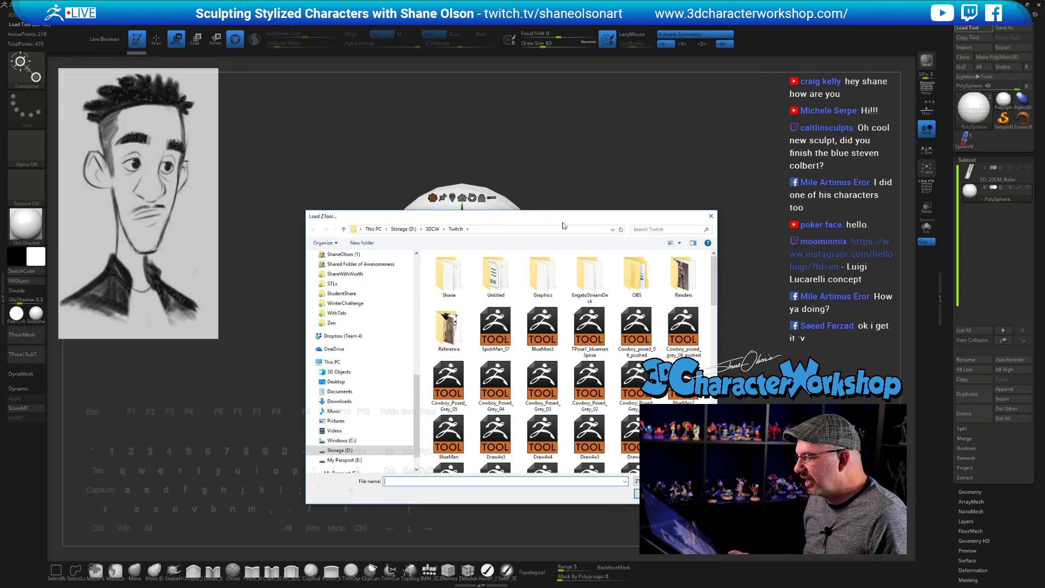
left_click(539, 339)
left_click(641, 493)
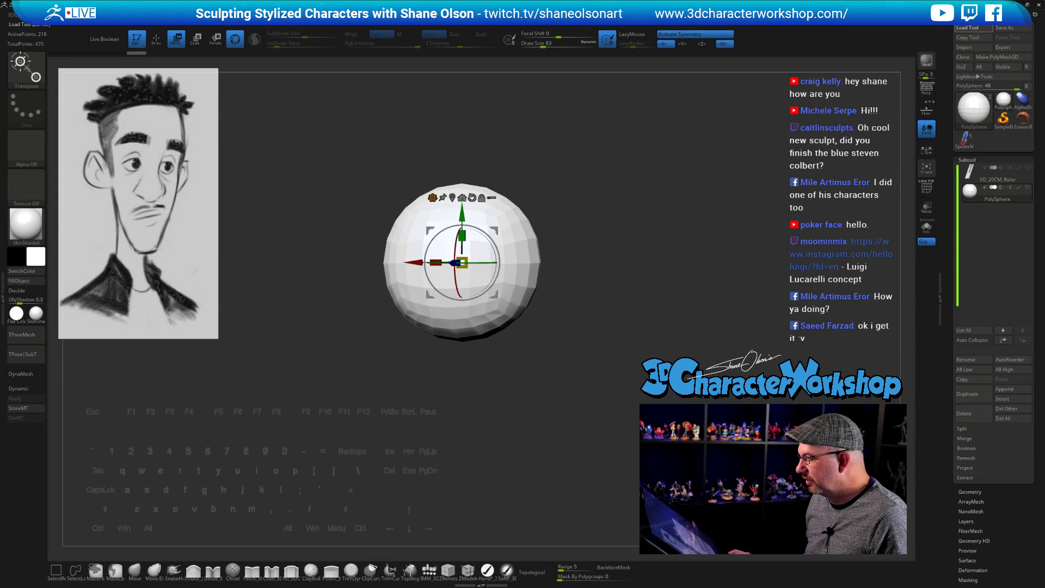
left_click_drag(641, 282, 614, 245)
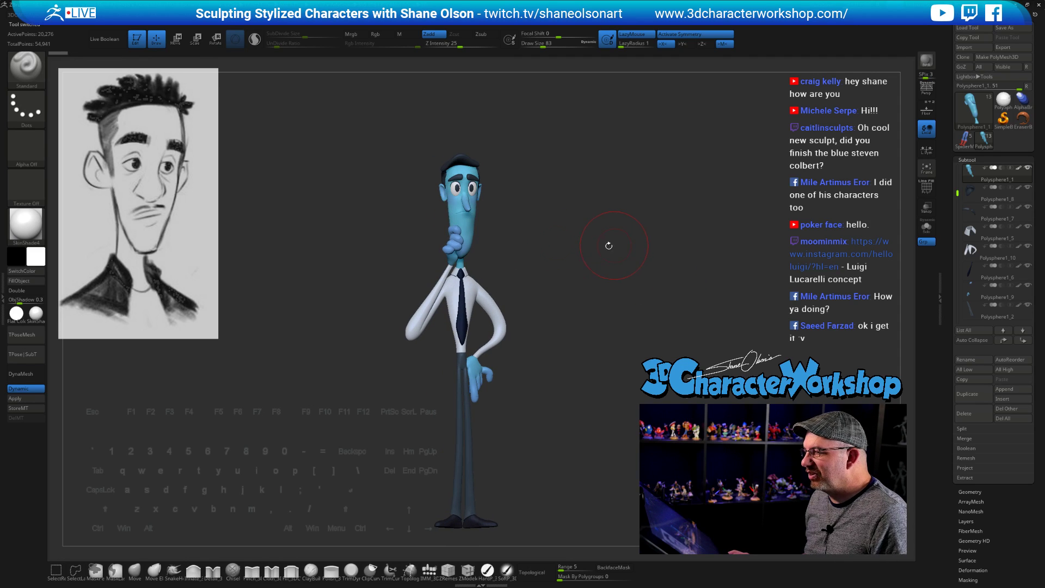
left_click_drag(512, 204, 550, 211)
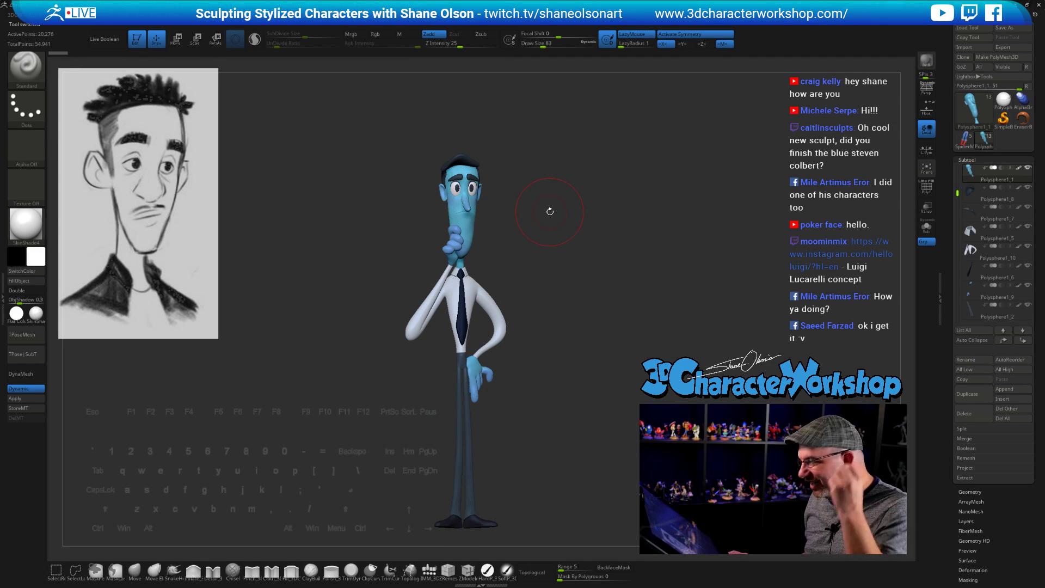
mouse_move(600, 249)
left_mouse_down()
mouse_move(665, 253)
mouse_move(591, 254)
mouse_move(620, 256)
mouse_move(603, 256)
left_mouse_up()
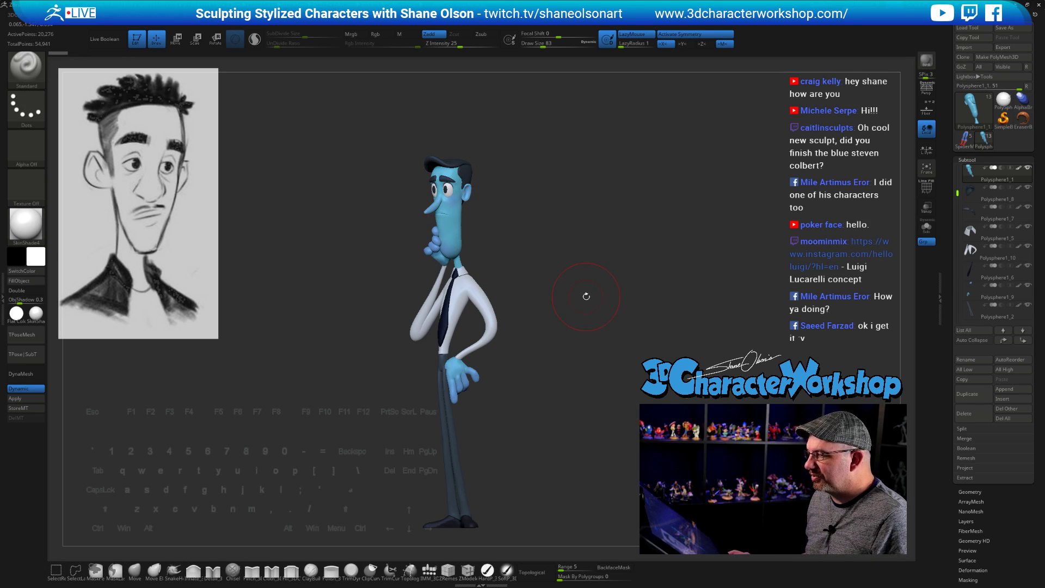
Step: Examine the posed blue character's face and silhouette from the front and a three-quarter angle
left_click_drag(586, 297, 663, 322)
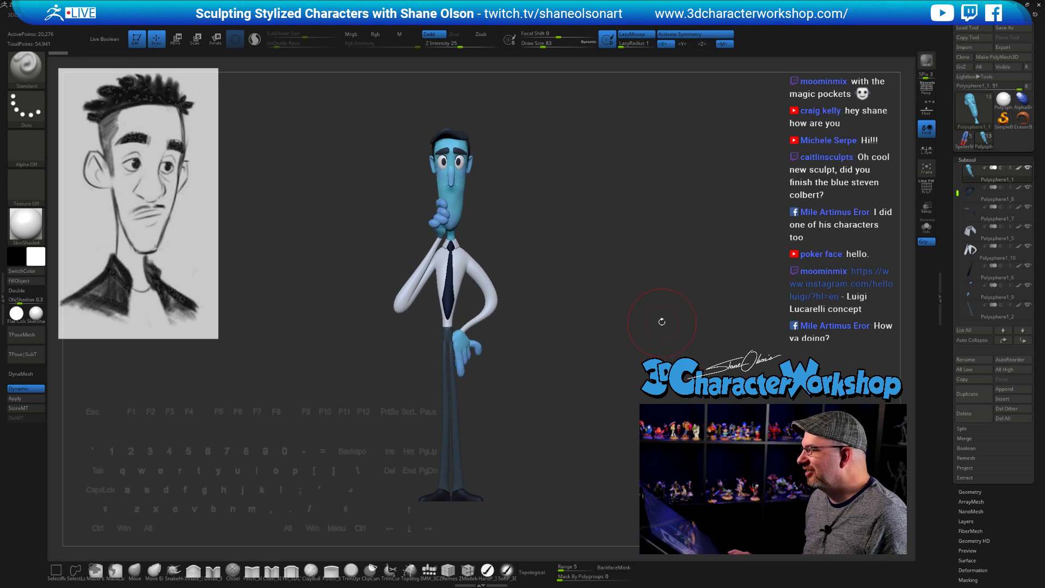
left_click(970, 28)
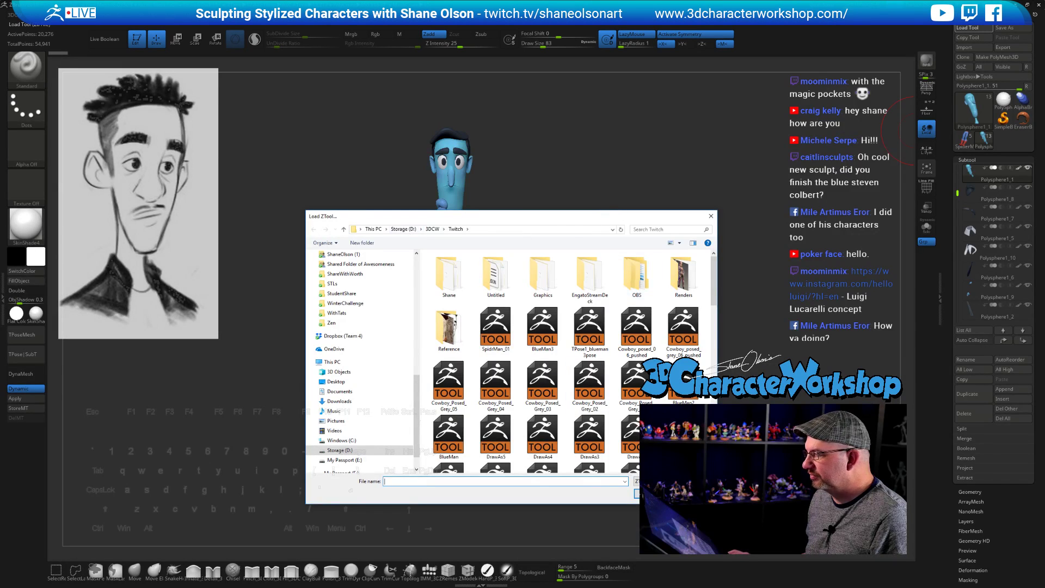
left_click(692, 494)
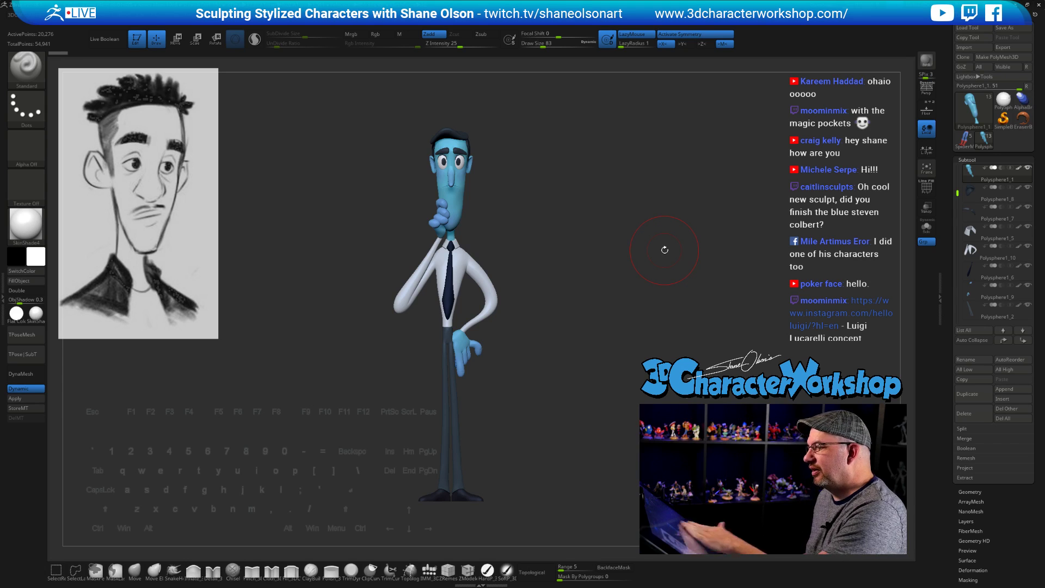
left_click_drag(664, 249, 652, 252)
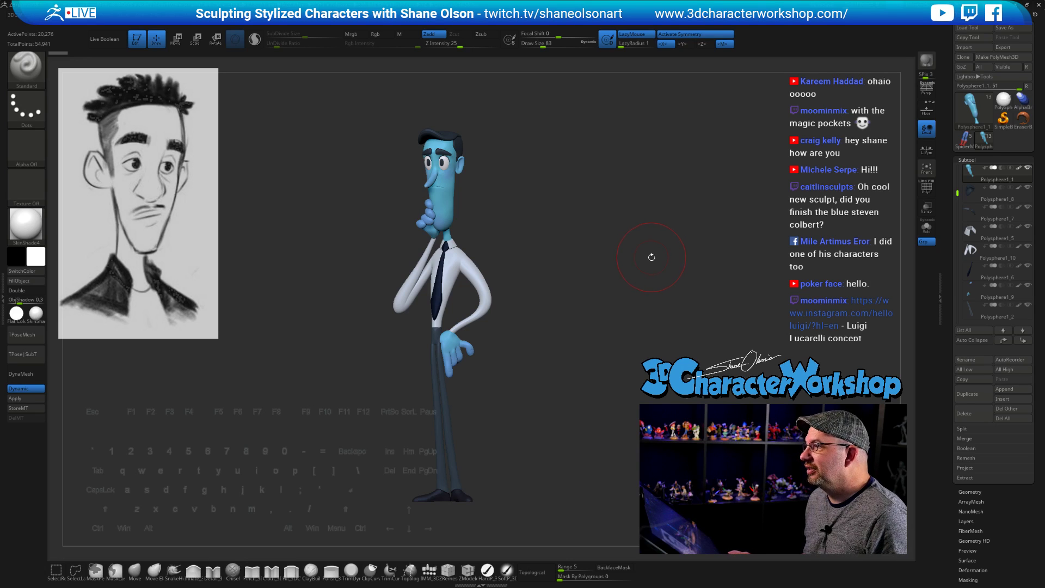
left_click_drag(652, 257, 653, 257)
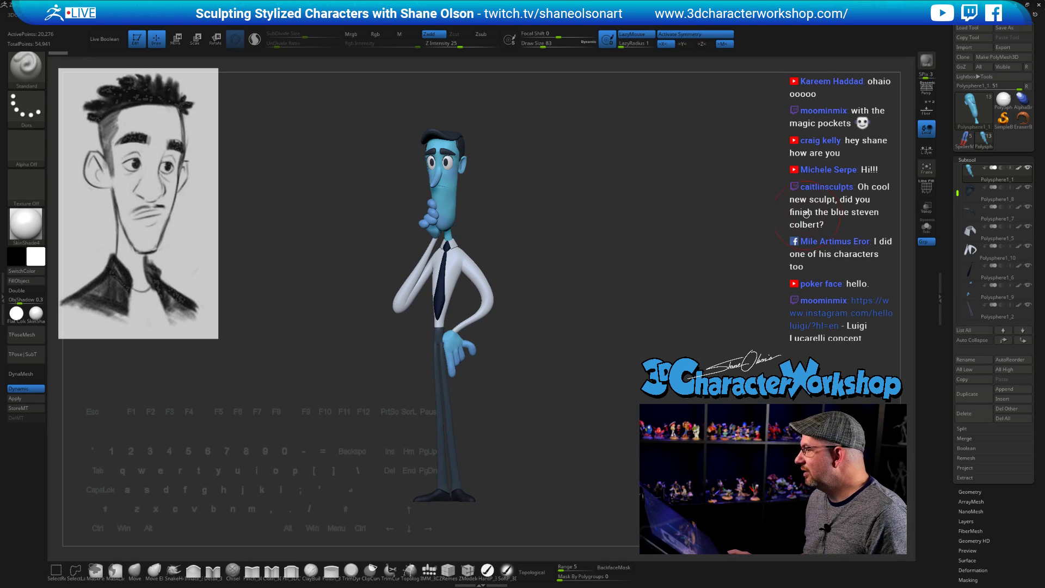
Step: Switch back to the PolySphere tool and choose the IMM_3DCW insert-mesh brush with the Appendage mesh
left_click(1004, 99)
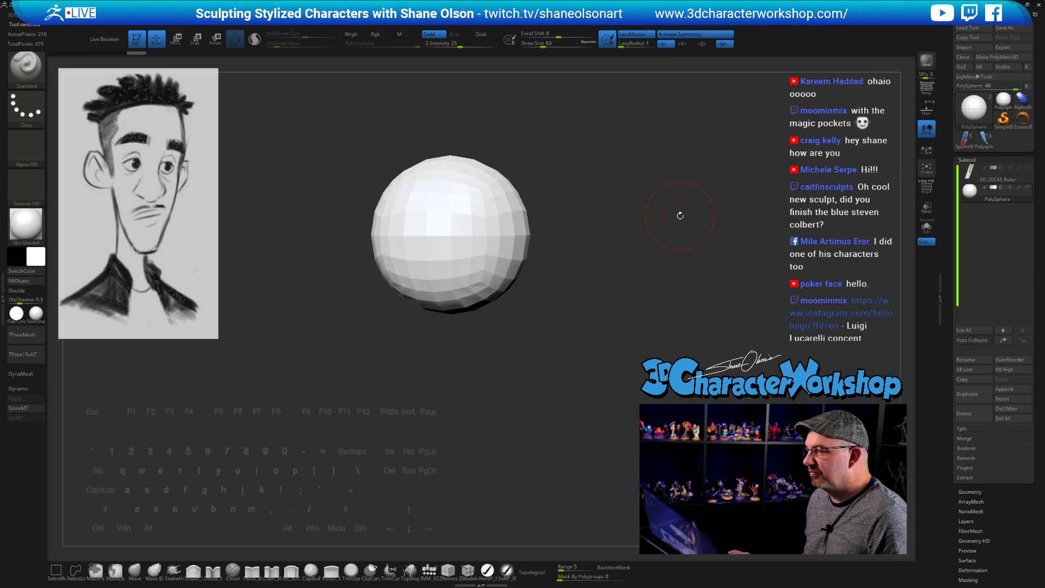
left_click_drag(680, 215, 657, 258, "alt")
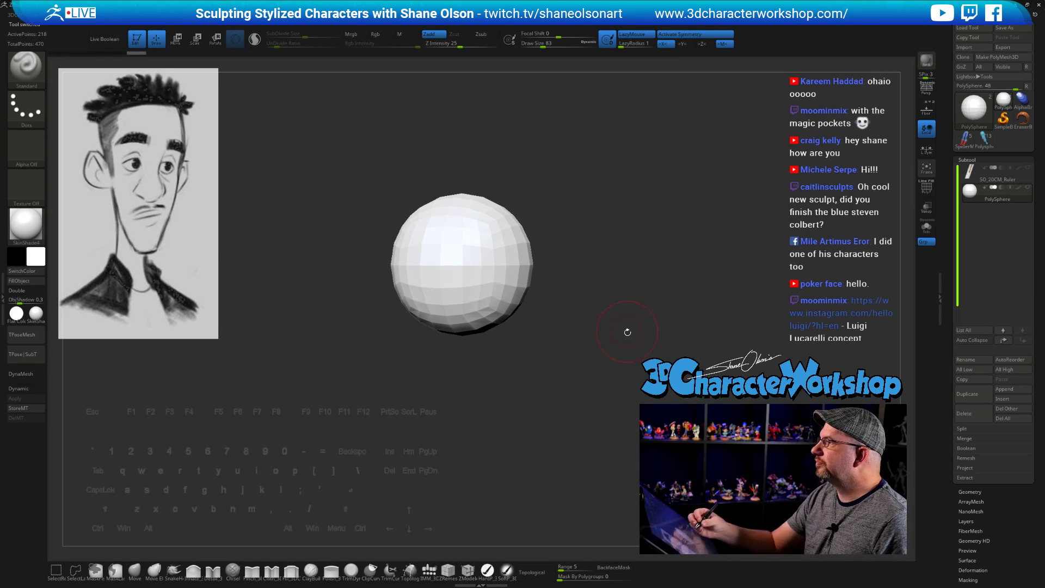
mouse_move(625, 329)
left_mouse_down()
mouse_move(632, 334)
mouse_move(610, 346)
mouse_move(603, 335)
mouse_move(611, 346)
left_mouse_up()
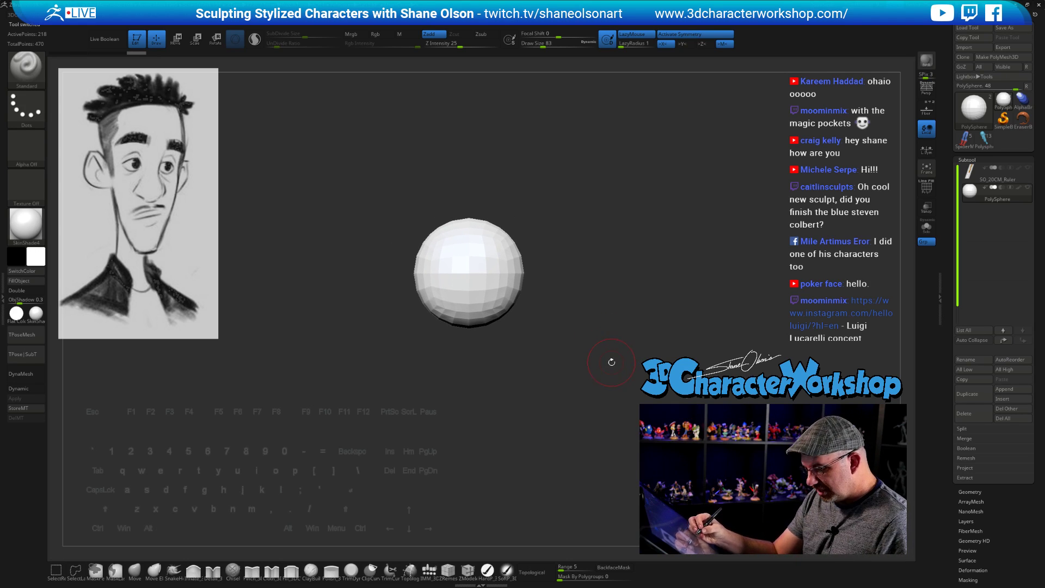
left_click(430, 572)
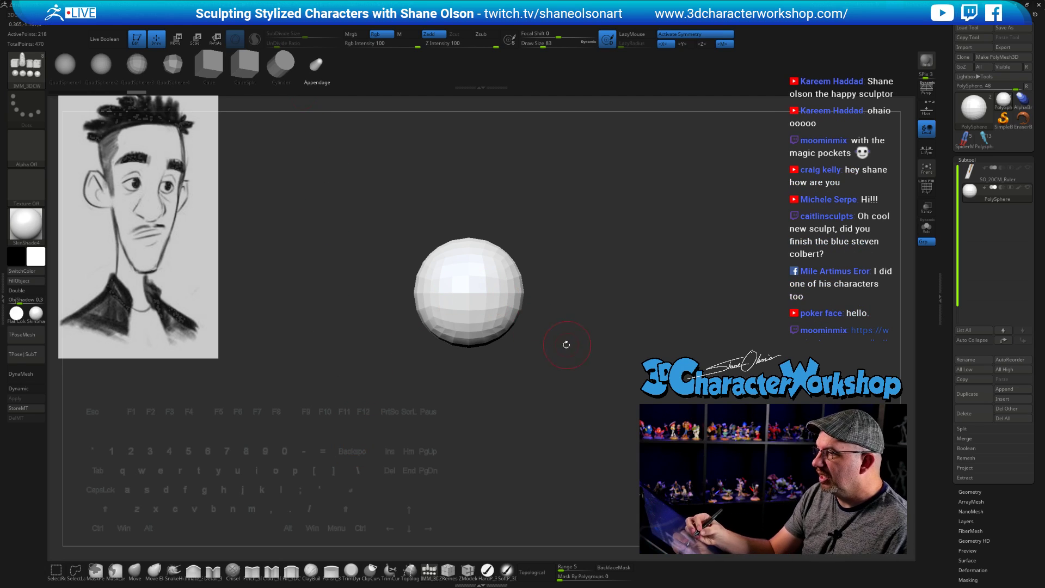
mouse_move(579, 357)
left_mouse_down("alt")
mouse_move(606, 352)
mouse_move(578, 363)
left_mouse_up("alt")
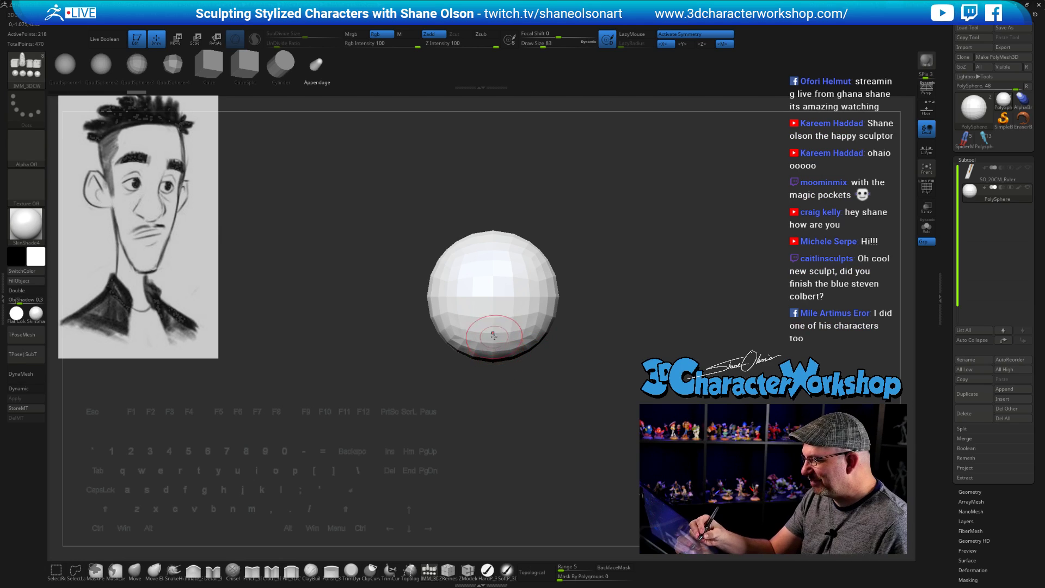
left_click_drag(493, 334, 497, 462)
left_click_drag(631, 415, 494, 436, "shift")
key("ctrl+z")
key("ctrl+z")
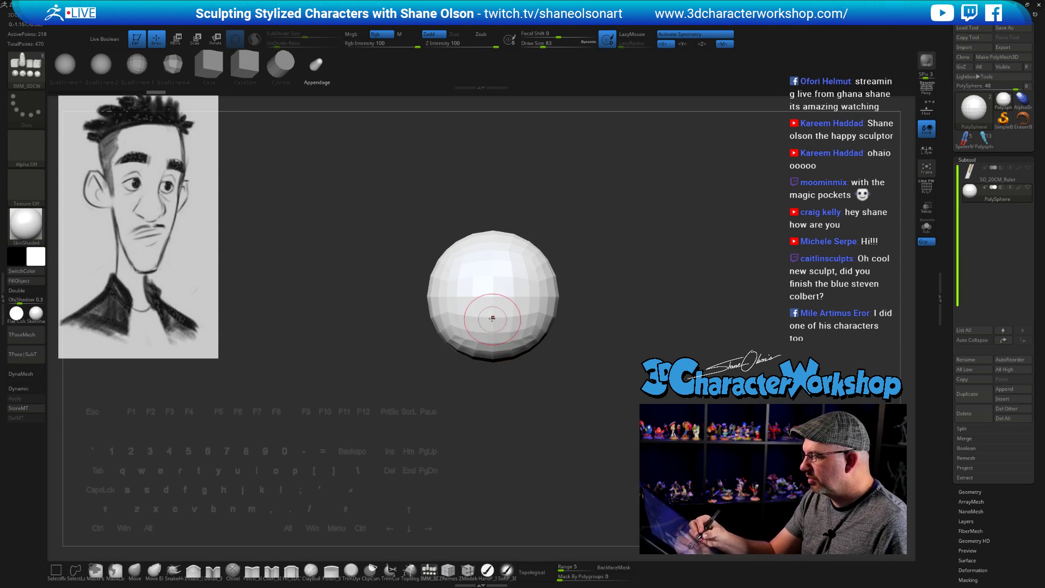
Step: Insert an Appendage mesh on the lower front of the sphere, then rotate and move it to hang downward as the face and jaw
left_click_drag(493, 318, 493, 332)
left_click_drag(495, 400, 603, 443)
key("e")
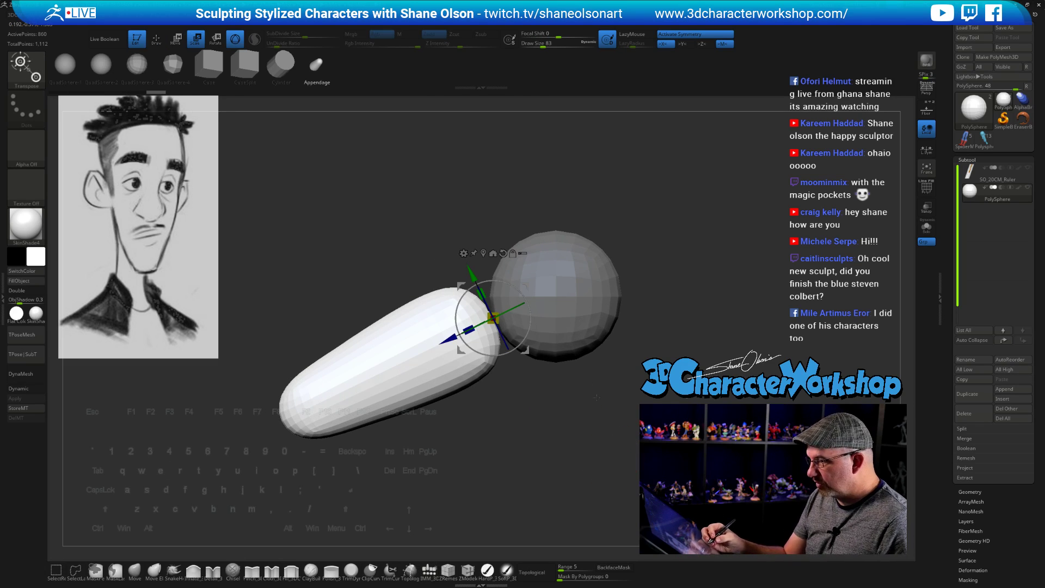
left_click_drag(471, 327, 482, 279)
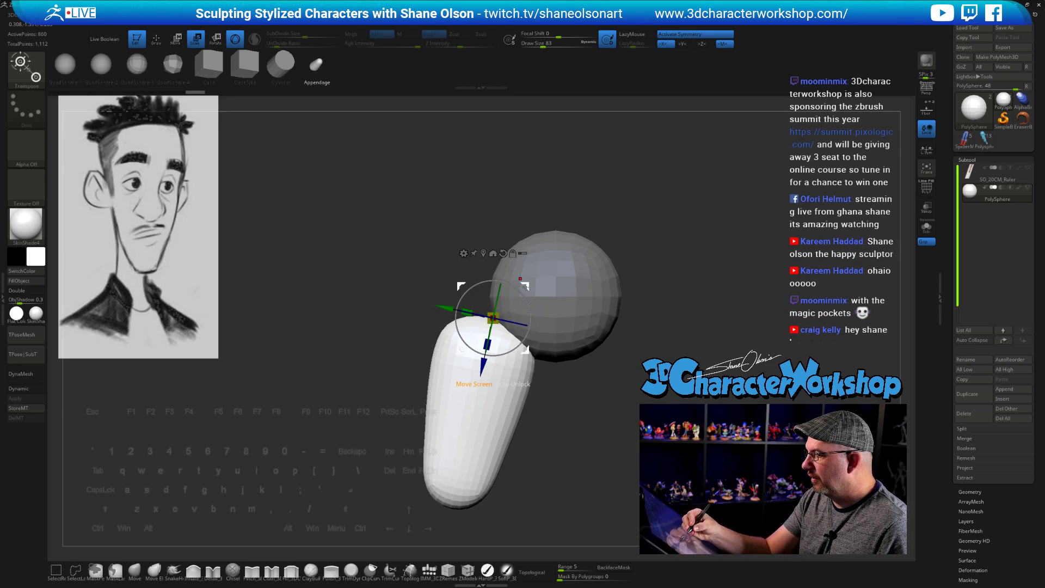
left_click_drag(497, 319, 551, 293)
left_click_drag(414, 283, 479, 272)
left_click_drag(631, 402, 630, 368)
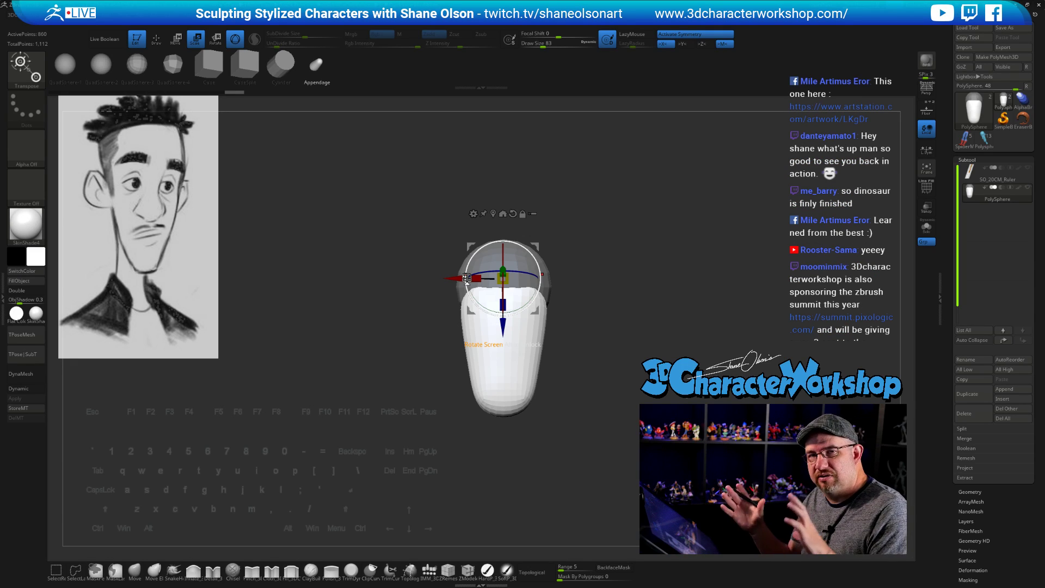
Step: Shorten the appendage along its length and rotate it slightly so the front of the face hangs more vertically
left_click_drag(467, 278, 620, 407)
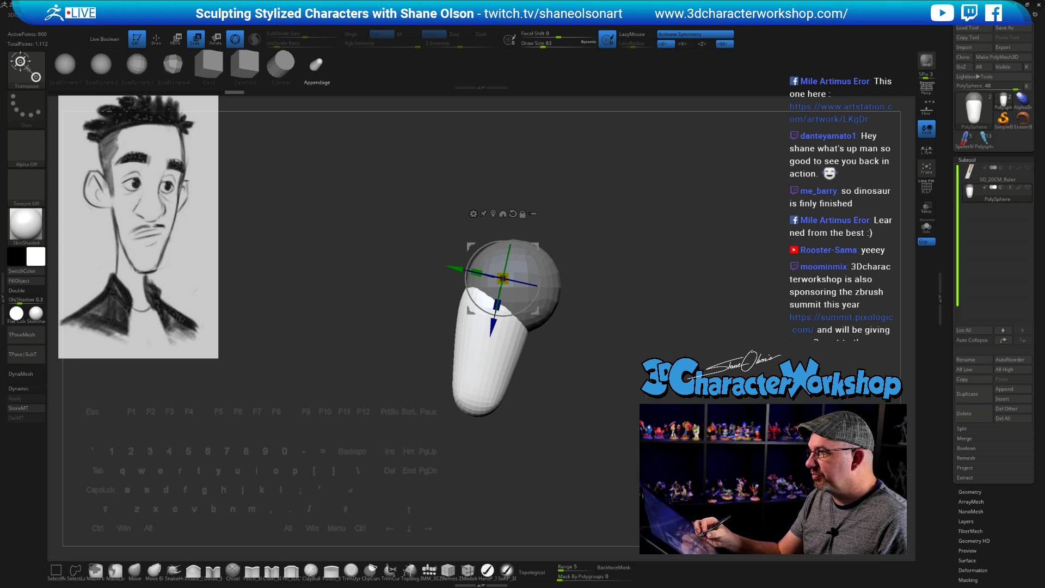
mouse_move(618, 408)
left_mouse_down("alt")
mouse_move(639, 392)
mouse_move(695, 397)
mouse_move(635, 399)
left_mouse_up("alt")
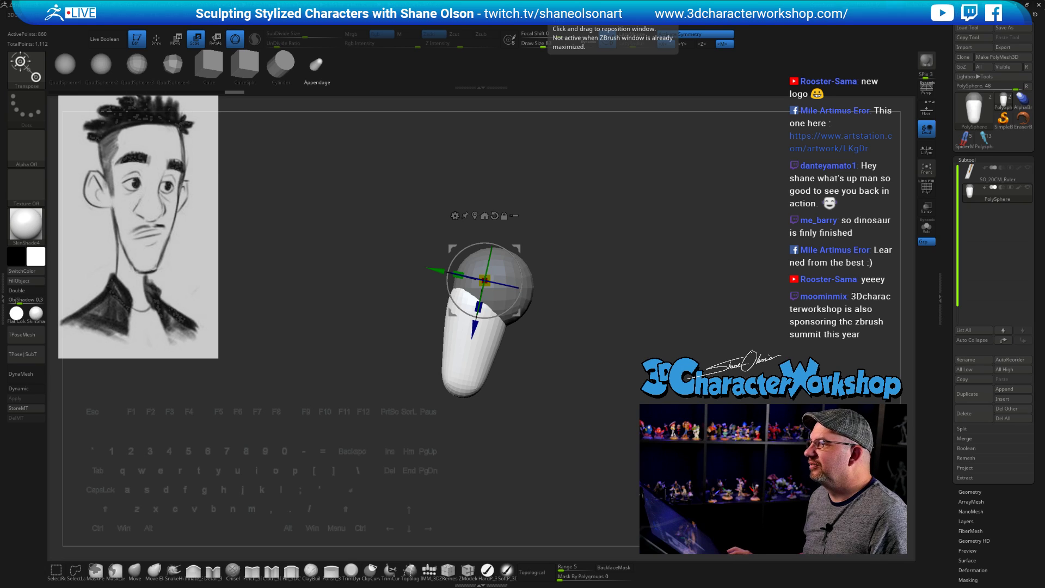
mouse_move(648, 292)
left_mouse_down()
mouse_move(648, 278)
mouse_move(648, 306)
left_mouse_up()
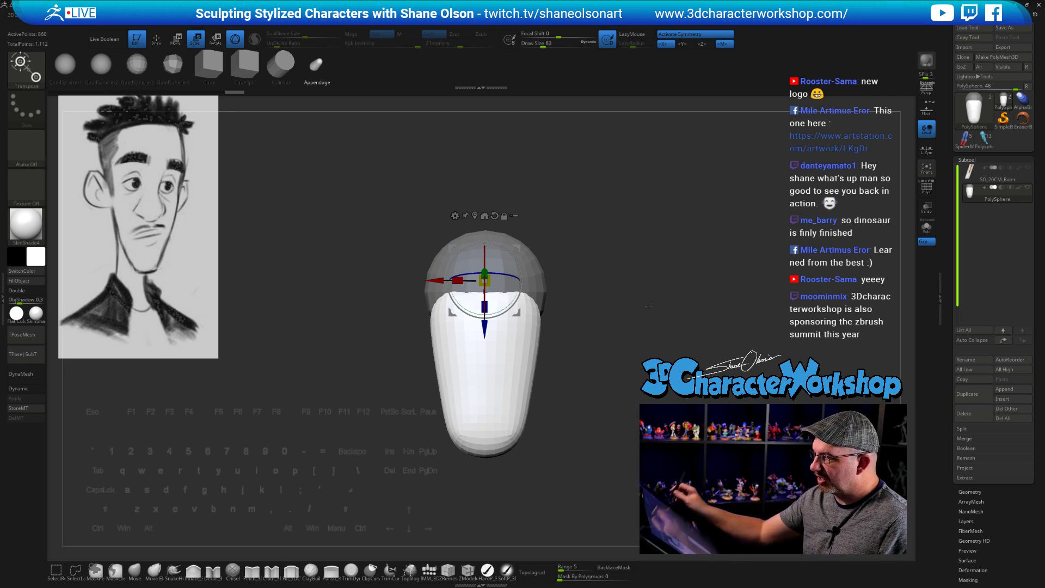
mouse_move(649, 306)
left_mouse_down()
mouse_move(593, 375)
mouse_move(556, 327)
left_mouse_up()
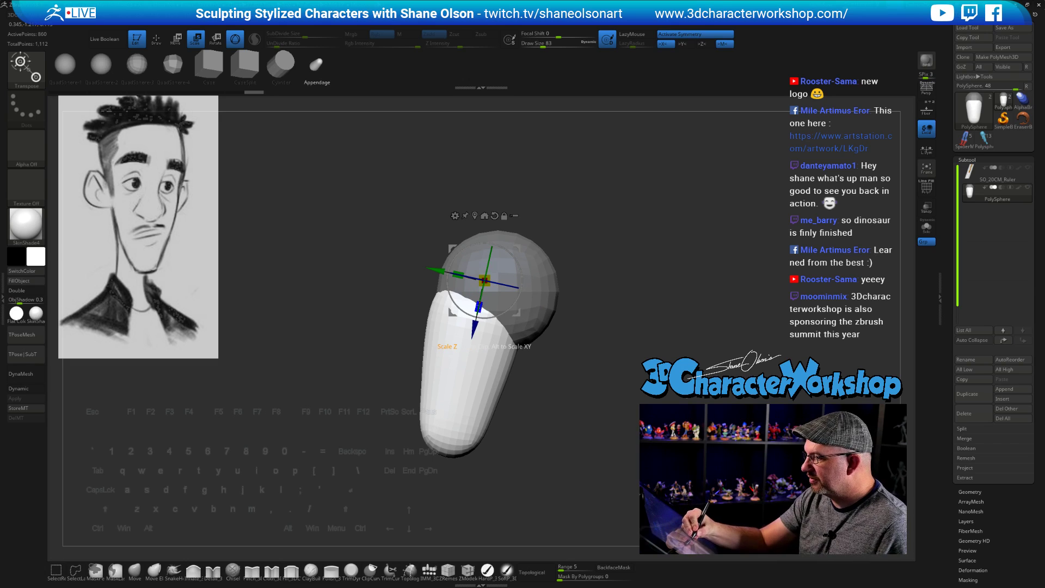
left_click_drag(479, 306, 544, 294)
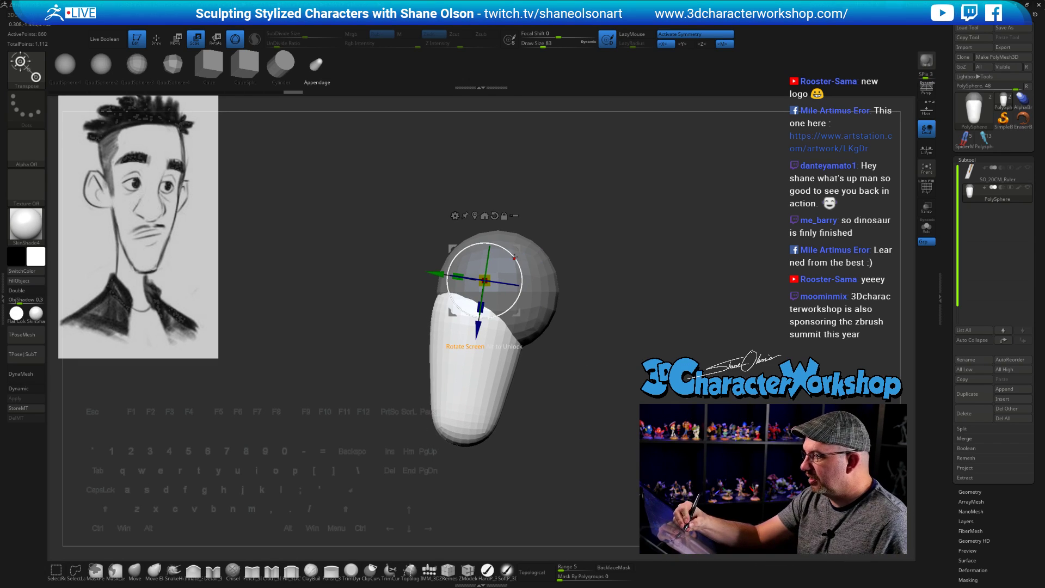
left_click_drag(515, 257, 512, 255)
left_click_drag(586, 370, 577, 338, "alt")
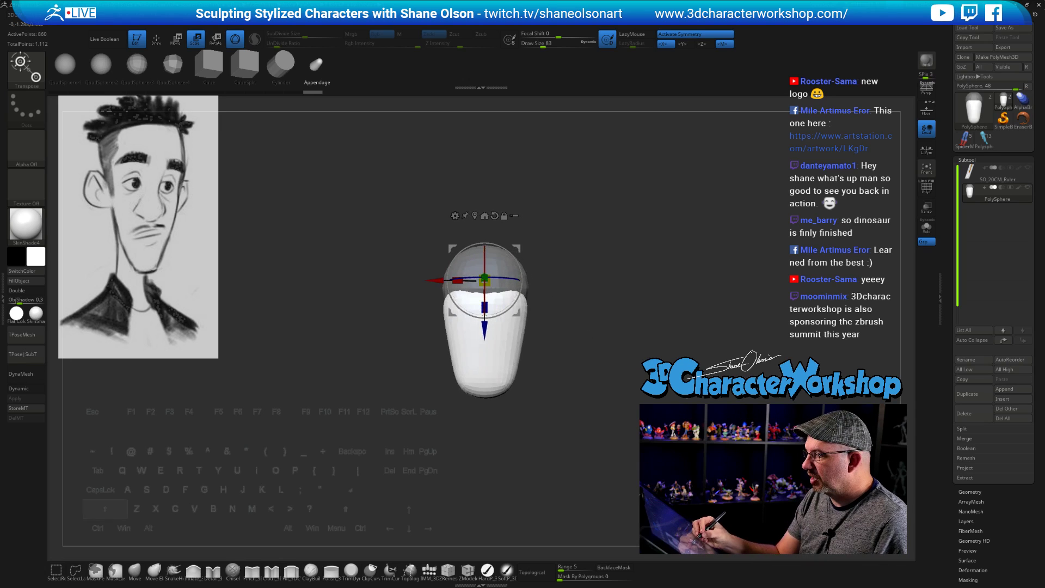
Step: Using the Move brush enlarged to draw size 182, push the back of the jaw forward to taper the lower face towards the chin
key("q")
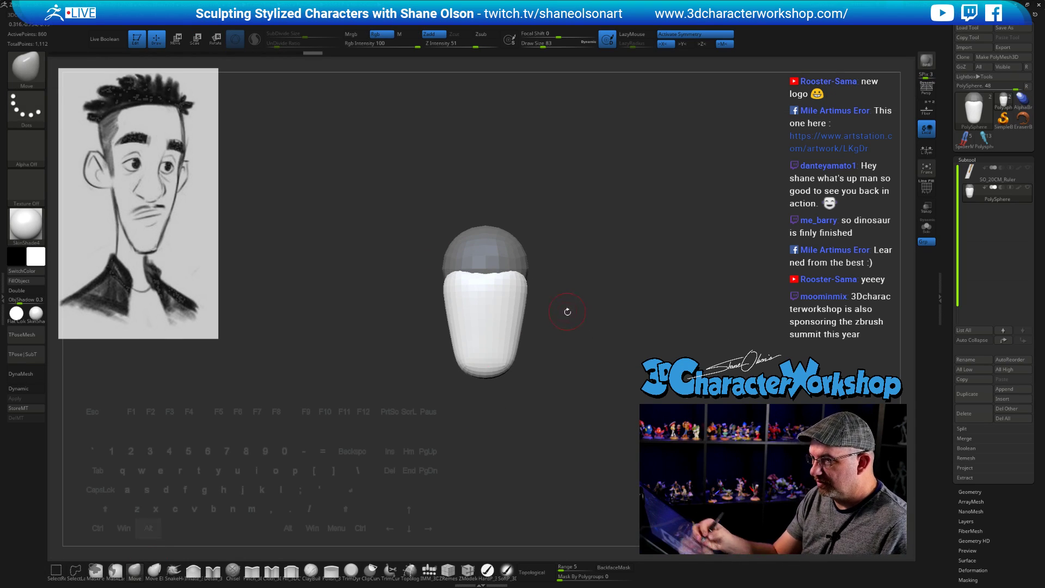
key("s")
mouse_move(586, 329)
left_mouse_down()
mouse_move(618, 329)
mouse_move(531, 288)
left_mouse_up()
mouse_move(603, 356)
left_mouse_down()
mouse_move(625, 402)
mouse_move(579, 368)
left_mouse_up()
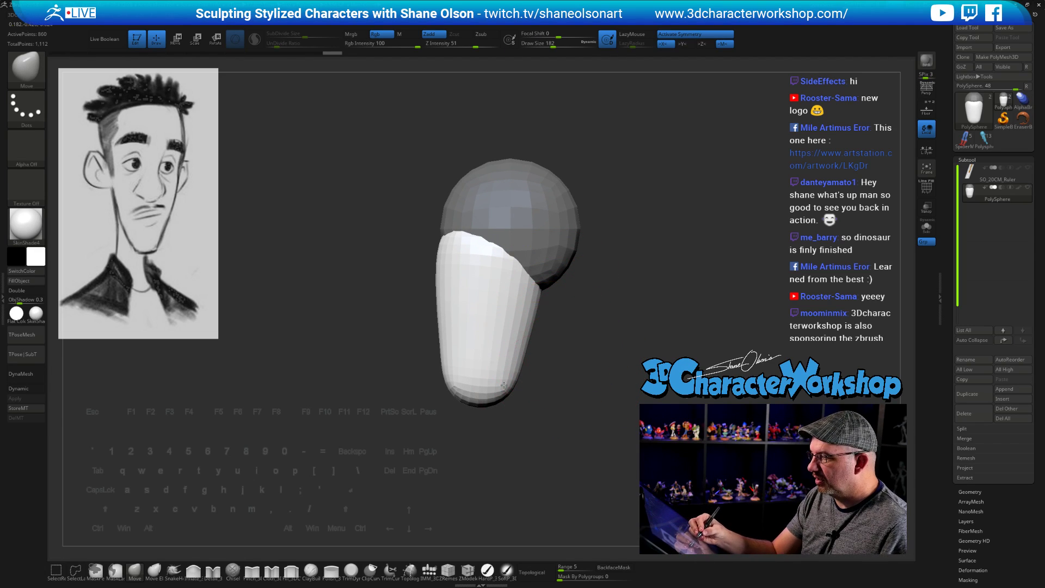
mouse_move(504, 385)
left_mouse_down()
mouse_move(468, 332)
mouse_move(479, 349)
mouse_move(524, 311)
left_mouse_up()
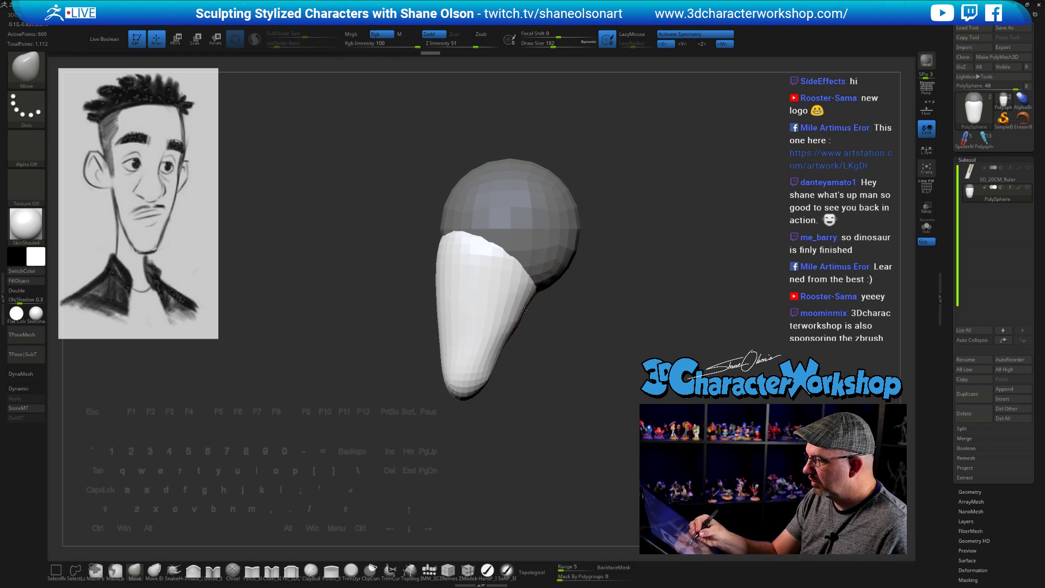
mouse_move(539, 352)
left_mouse_down()
mouse_move(508, 310)
mouse_move(540, 345)
left_mouse_up()
left_click_drag(466, 46, 453, 45, "shift")
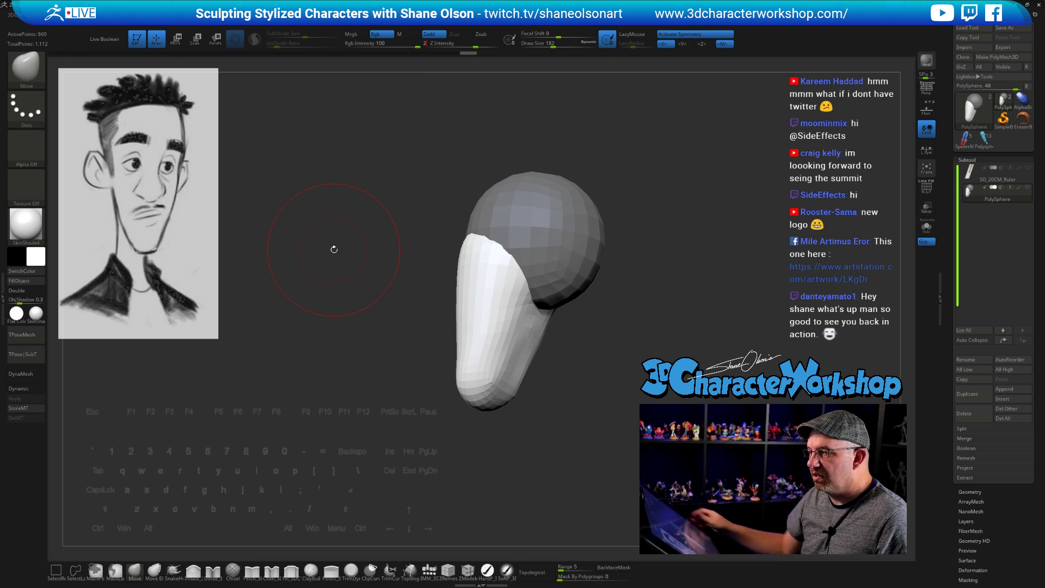
Step: Look up the interface configuration options for restoring, loading and saving a UI in the preferences
left_click_drag(333, 250, 343, 252)
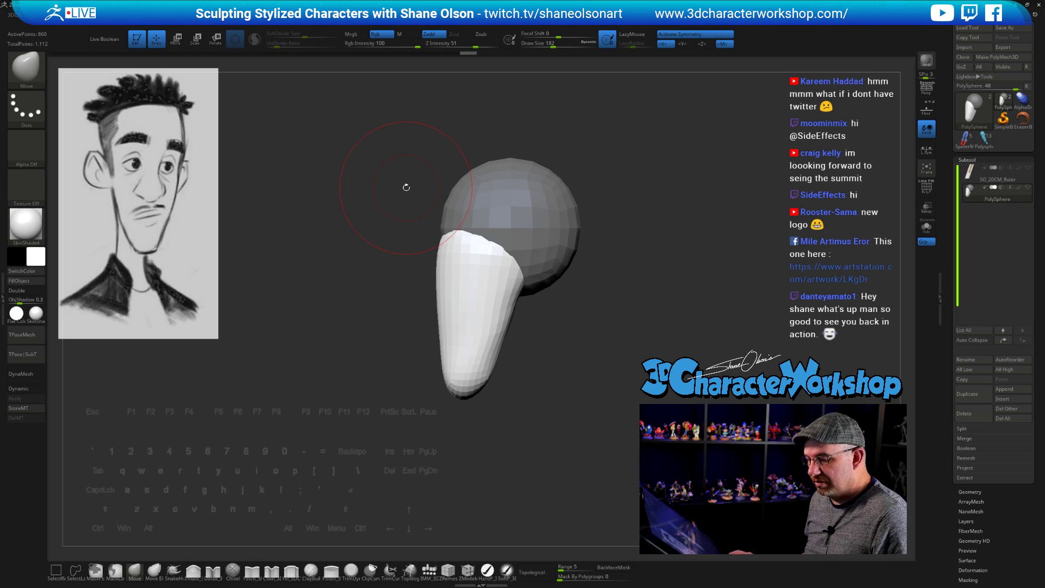
key("space")
key("space")
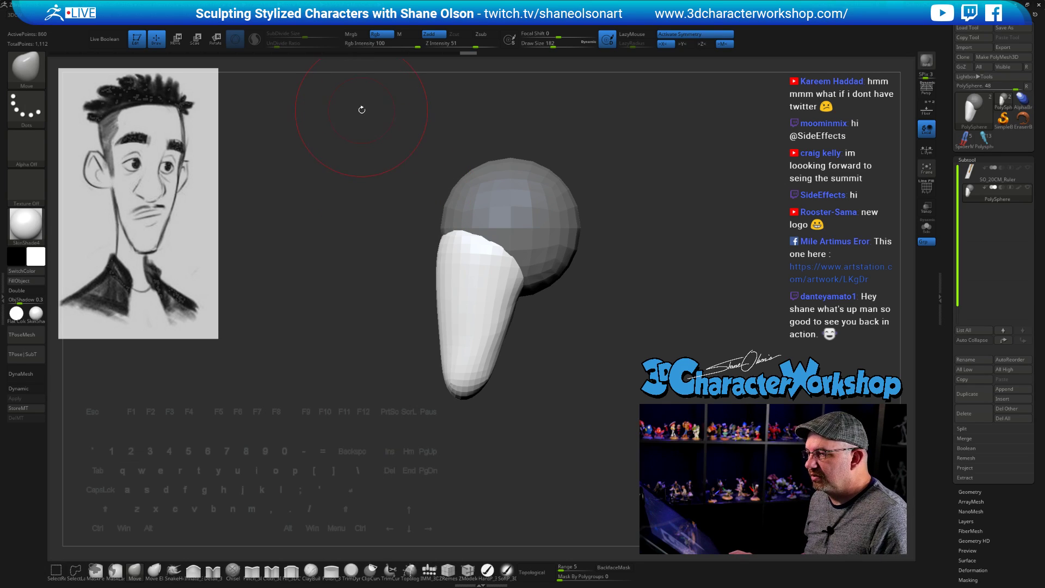
key("space")
key("space")
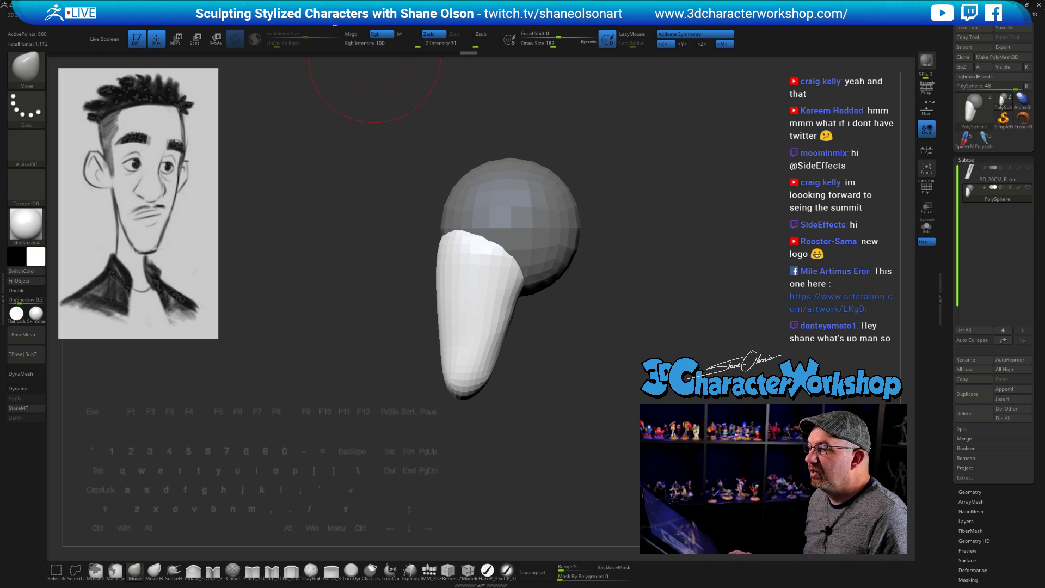
left_click(332, 15)
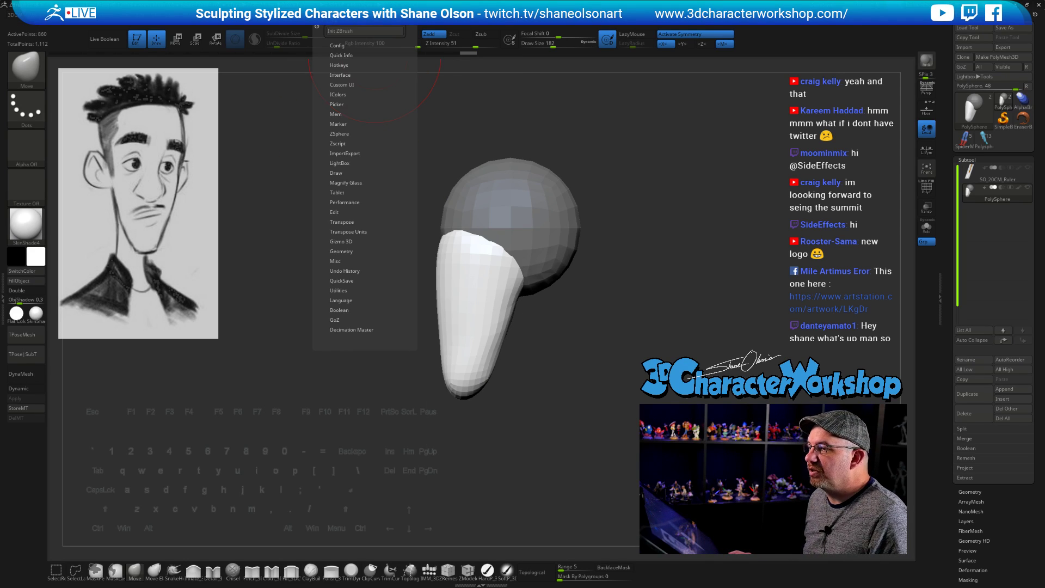
left_click(338, 46)
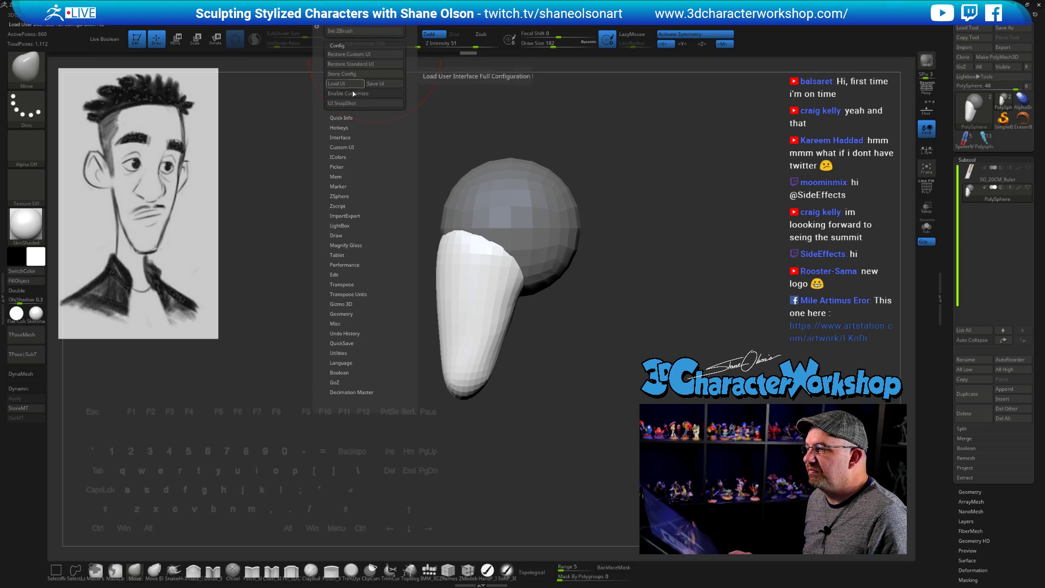
left_click(354, 54)
Step: Smooth the back and underside of the jaw down to the chin
left_click_drag(706, 198, 712, 197)
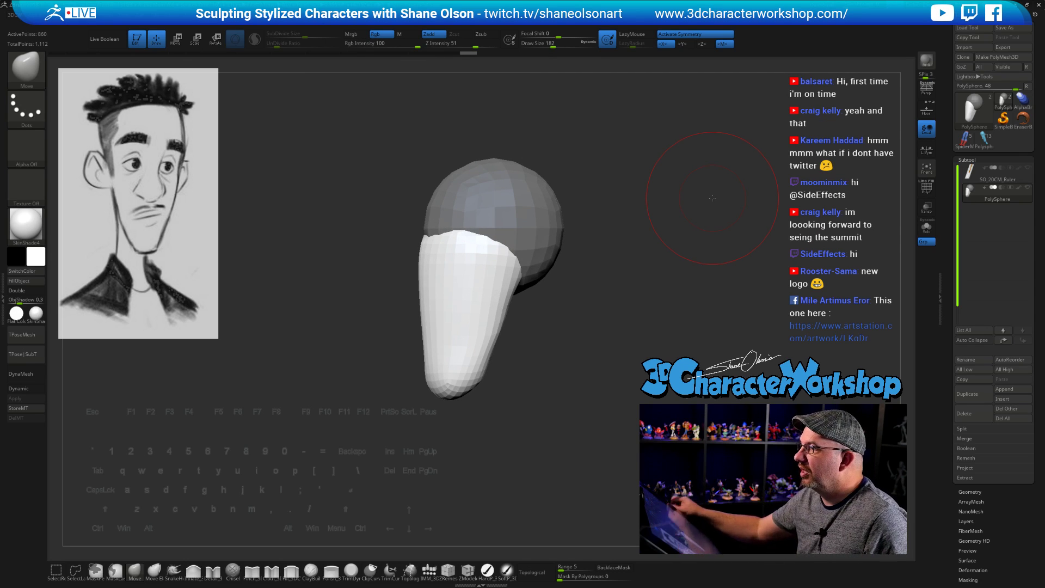
mouse_move(687, 321)
left_mouse_down()
mouse_move(661, 322)
mouse_move(671, 348)
mouse_move(656, 349)
left_mouse_up()
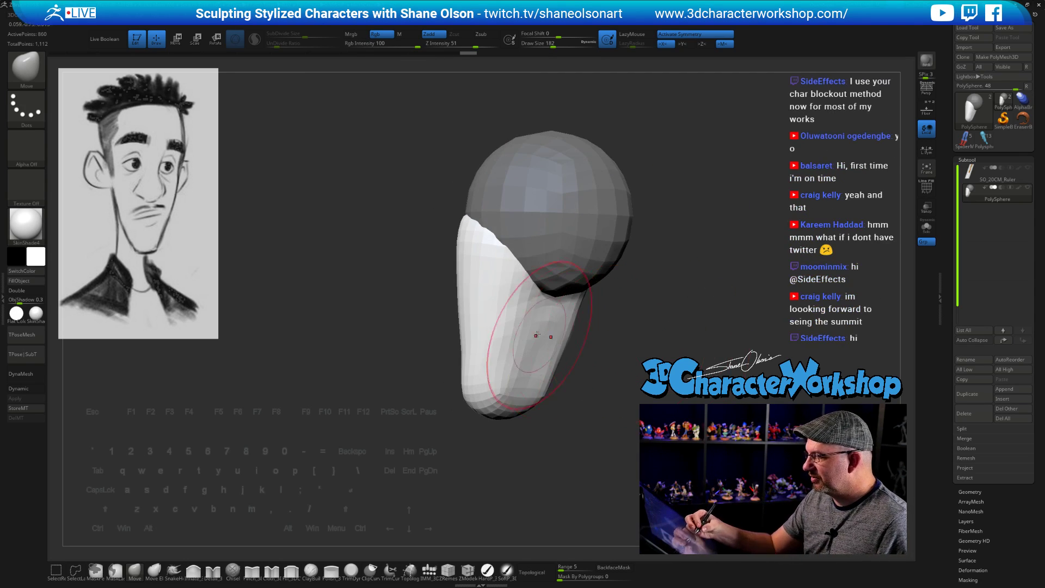
left_click_drag(541, 336, 525, 311, "shift")
key("space")
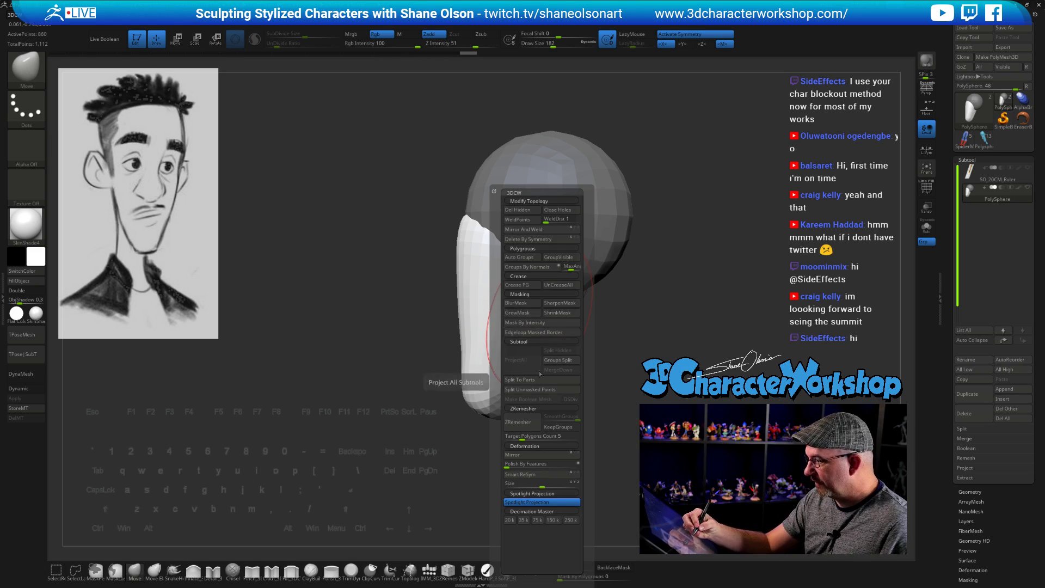
left_click_drag(527, 300, 514, 376, "shift")
left_click_drag(607, 354, 675, 357)
left_click_drag(482, 406, 501, 387, "shift")
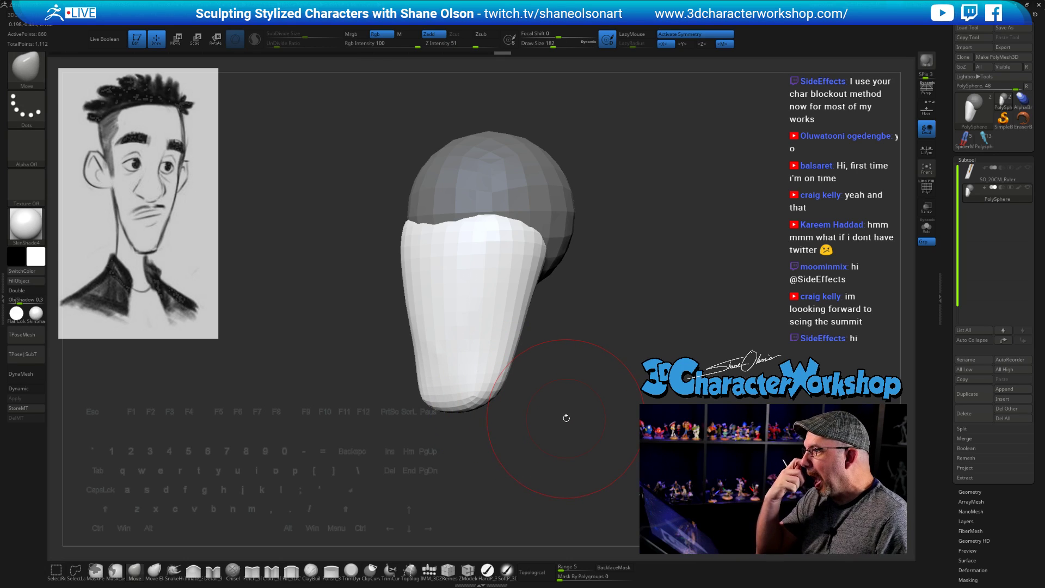
Step: Smooth the lower corner of the chin and push it inward to round off the jaw
left_click_drag(583, 391, 577, 394, "alt")
left_click_drag(494, 384, 490, 381, "shift")
left_click_drag(532, 409, 561, 408)
mouse_move(497, 381)
left_mouse_down()
mouse_move(483, 385)
mouse_move(536, 387)
mouse_move(491, 366)
left_mouse_up()
mouse_move(500, 339)
left_mouse_down()
mouse_move(502, 296)
mouse_move(544, 348)
mouse_move(532, 397)
left_mouse_up()
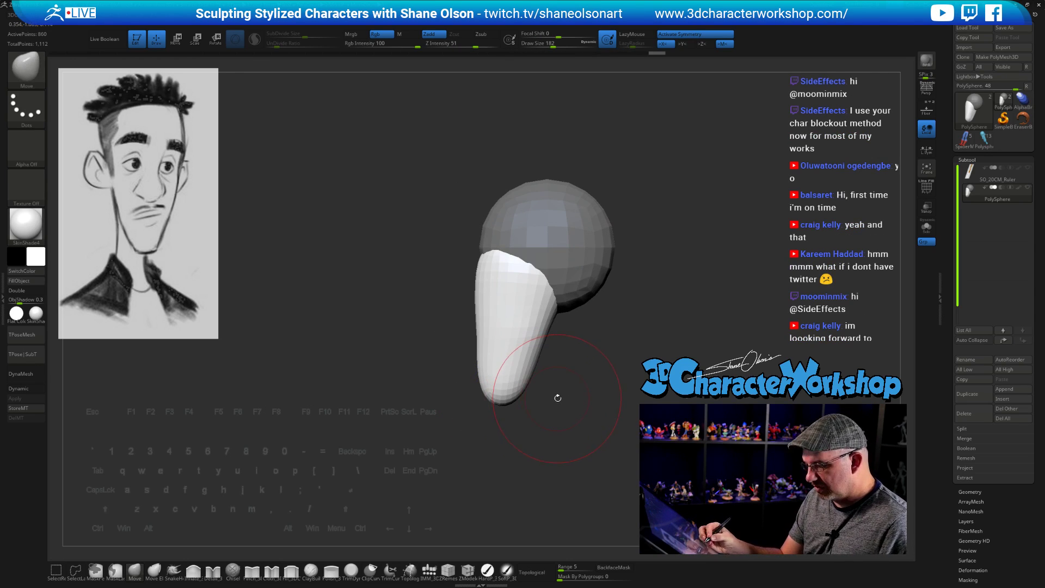
Step: Lengthen the unmasked face and jaw shape downward by scaling it along its vertical axis
key("e")
left_click_drag(530, 262, 529, 276)
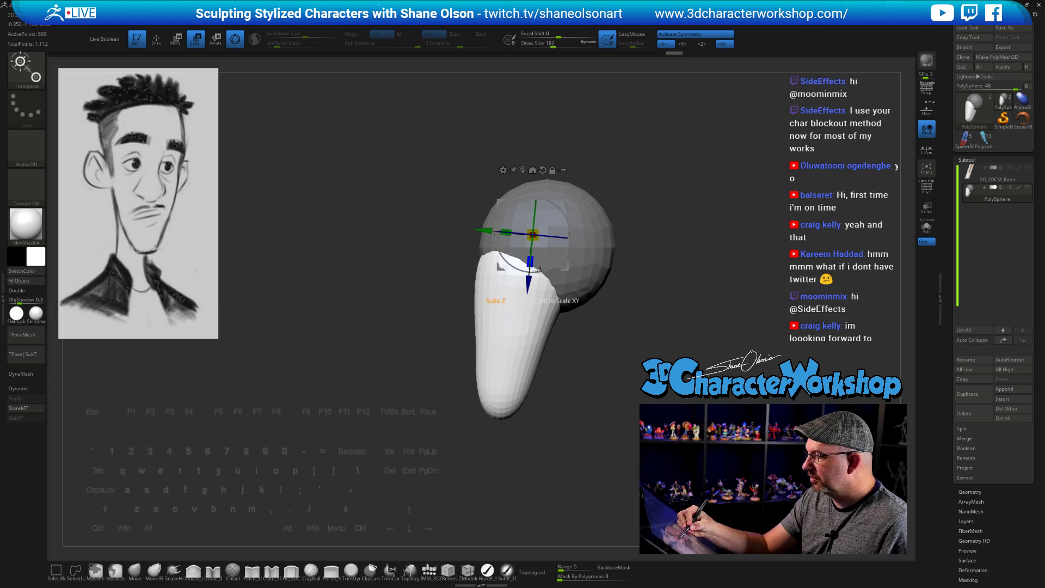
left_click_drag(572, 382, 627, 384)
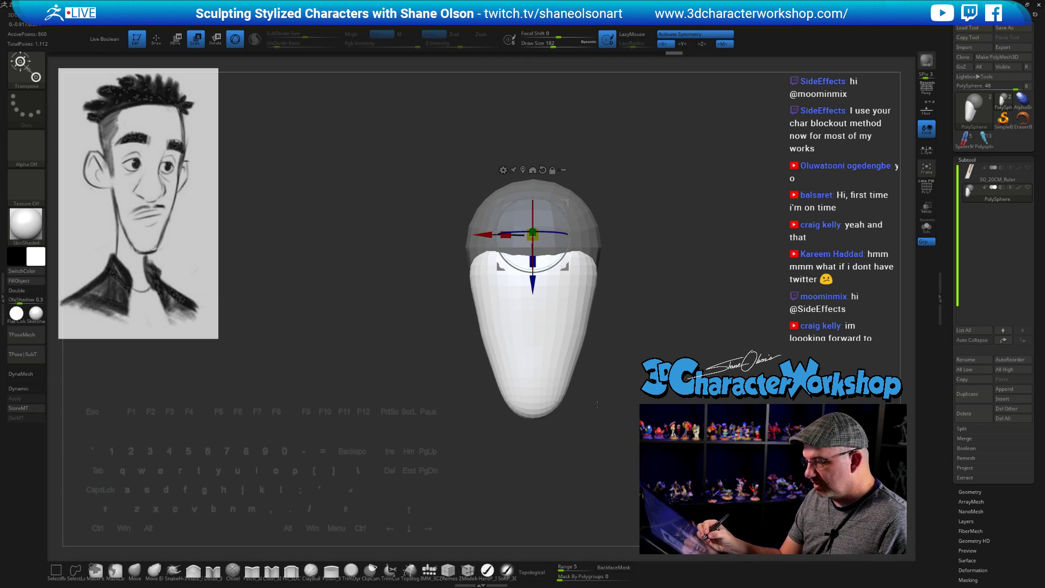
Step: Straighten and smooth the sides of the face so they taper evenly from the cheeks to the chin
key("q")
mouse_move(597, 384)
left_mouse_down()
mouse_move(598, 447)
mouse_move(571, 445)
left_mouse_up()
mouse_move(564, 275)
left_mouse_down("shift")
mouse_move(570, 428)
mouse_move(599, 414)
mouse_move(575, 367)
left_mouse_up("shift")
left_click_drag(623, 444, 623, 435)
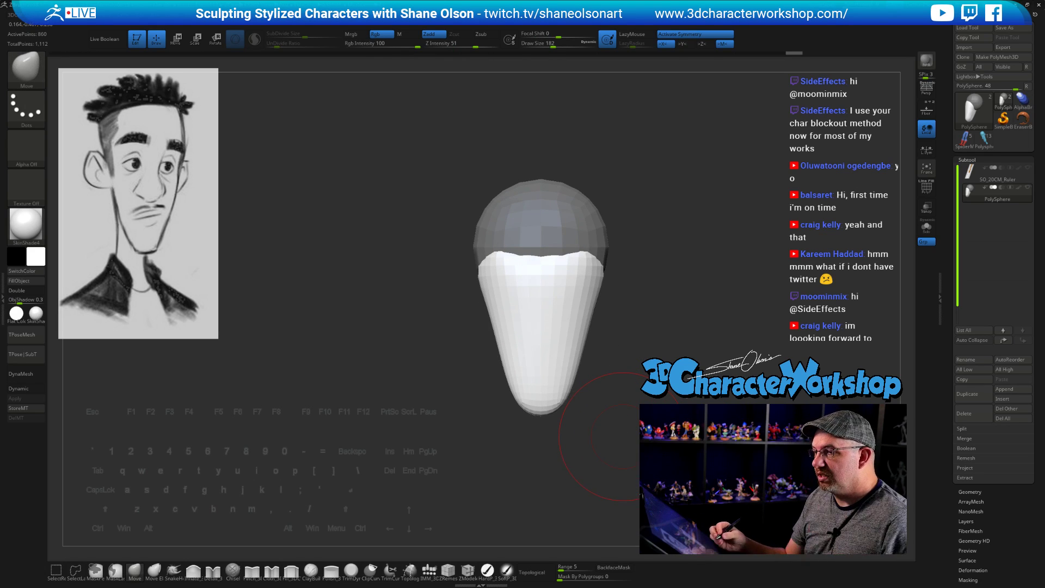
left_click_drag(648, 457, 608, 439)
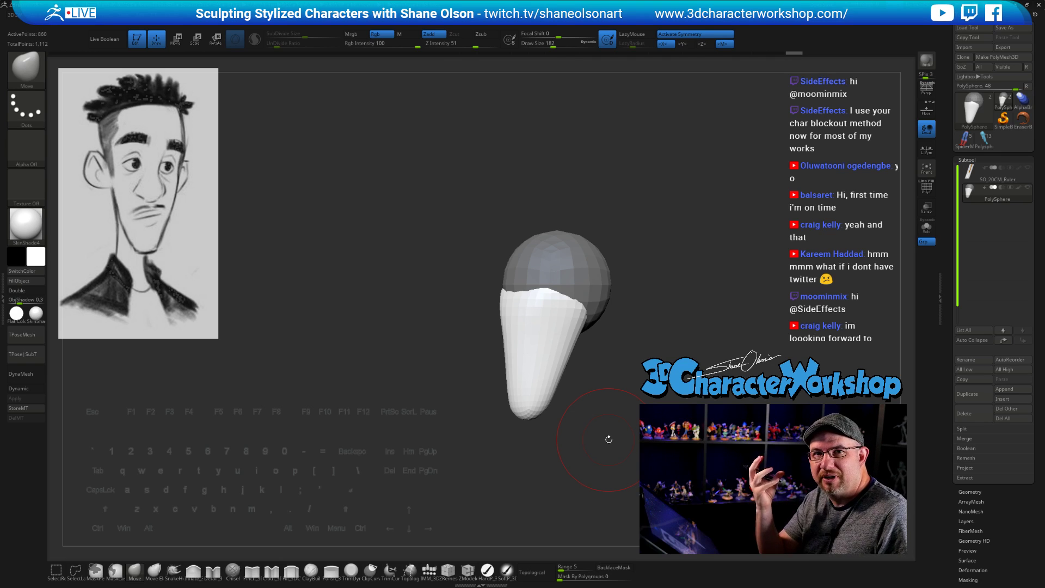
Step: Clear the mask so that the cranium and the face are both editable
left_click_drag(649, 440, 668, 439)
key("ctrl")
left_click(668, 444, "ctrl")
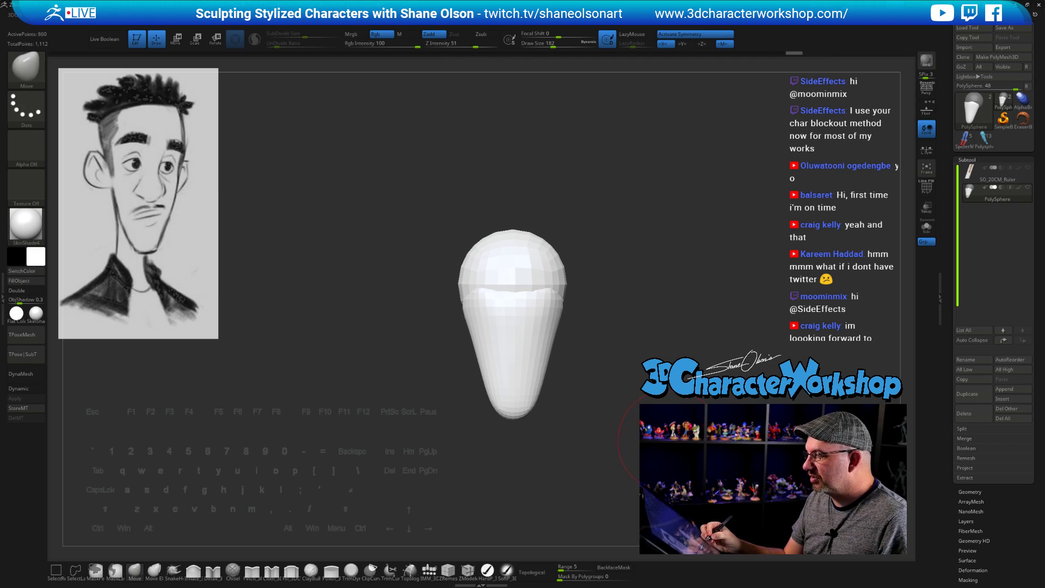
Step: Insert an Appendage mesh under the back of the cranium as the neck
left_click(194, 572)
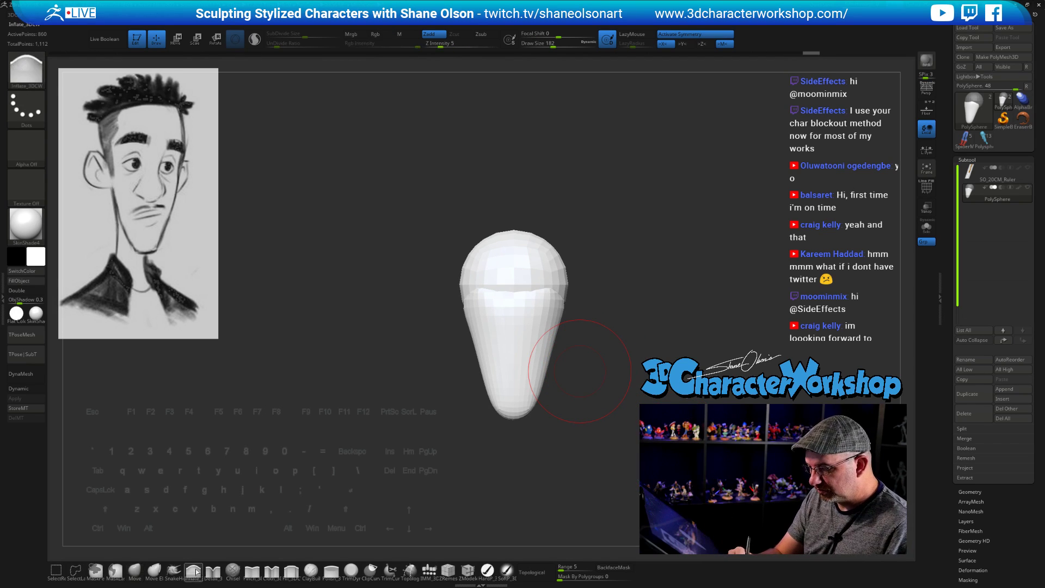
mouse_move(589, 416)
left_mouse_down()
mouse_move(552, 411)
mouse_move(635, 391)
mouse_move(550, 476)
left_mouse_up()
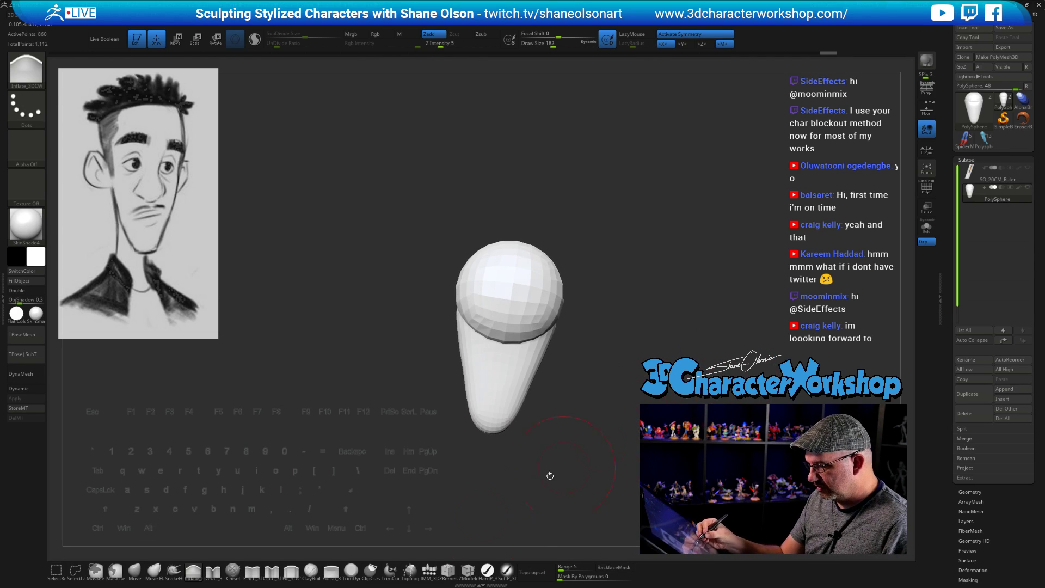
left_click(429, 570)
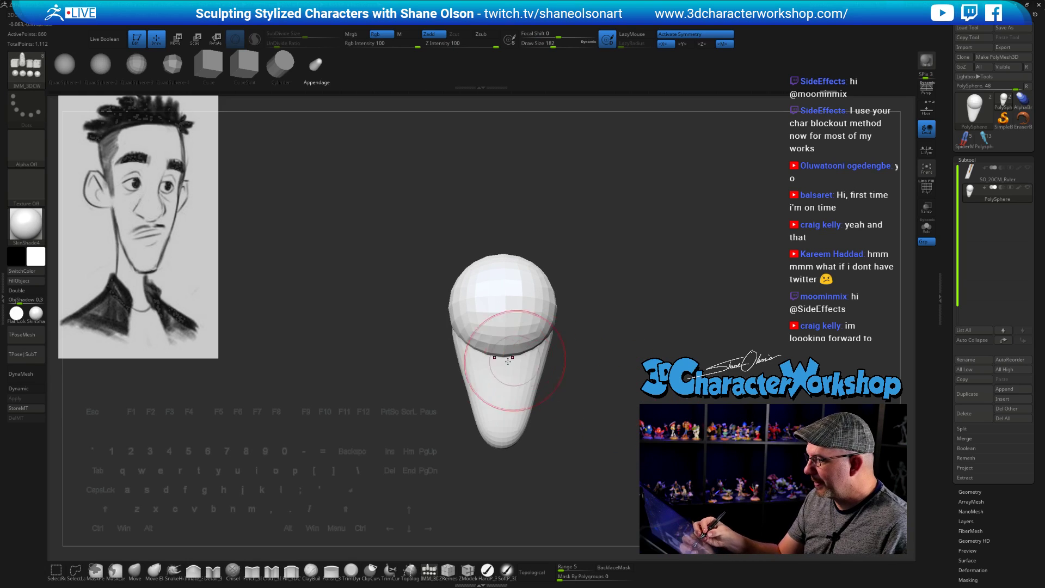
left_click_drag(503, 348, 510, 416)
left_click_drag(584, 410, 637, 401)
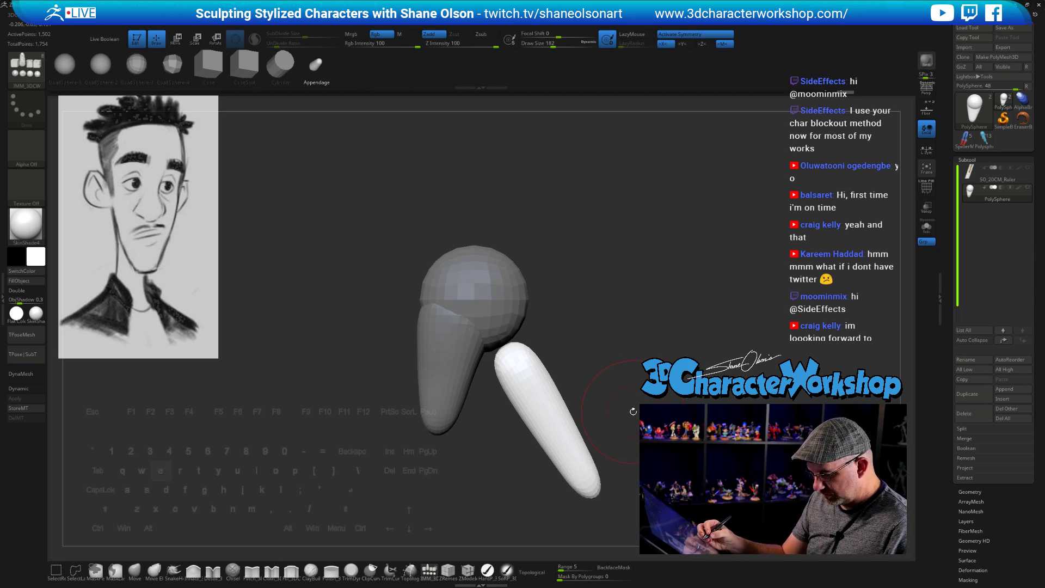
Step: Rotate the neck shape to nearly upright and move it up under the back of the cranium
key("w")
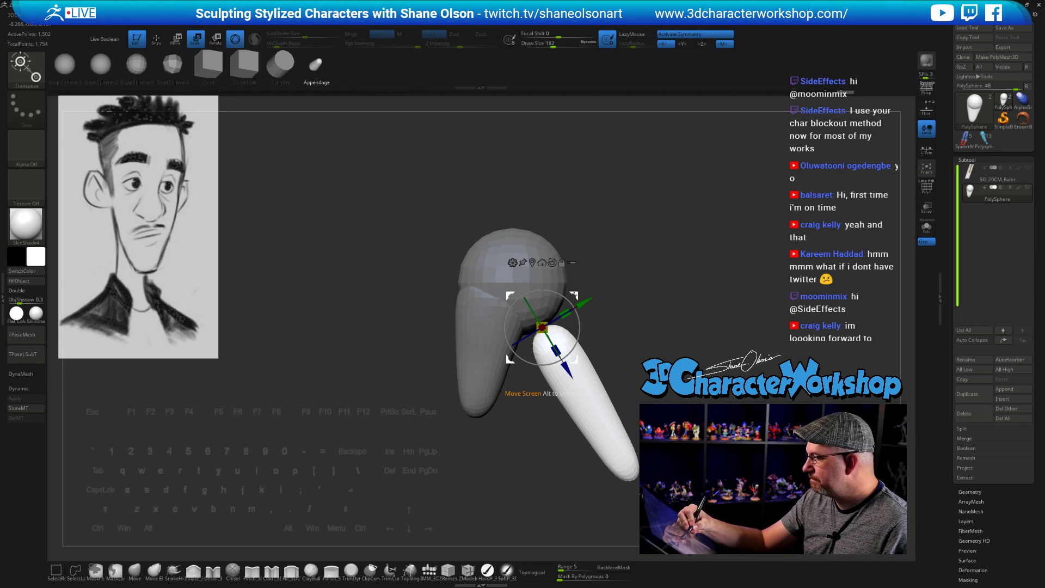
mouse_move(575, 295)
left_mouse_down()
mouse_move(558, 272)
mouse_move(564, 307)
mouse_move(560, 267)
mouse_move(565, 296)
left_mouse_up()
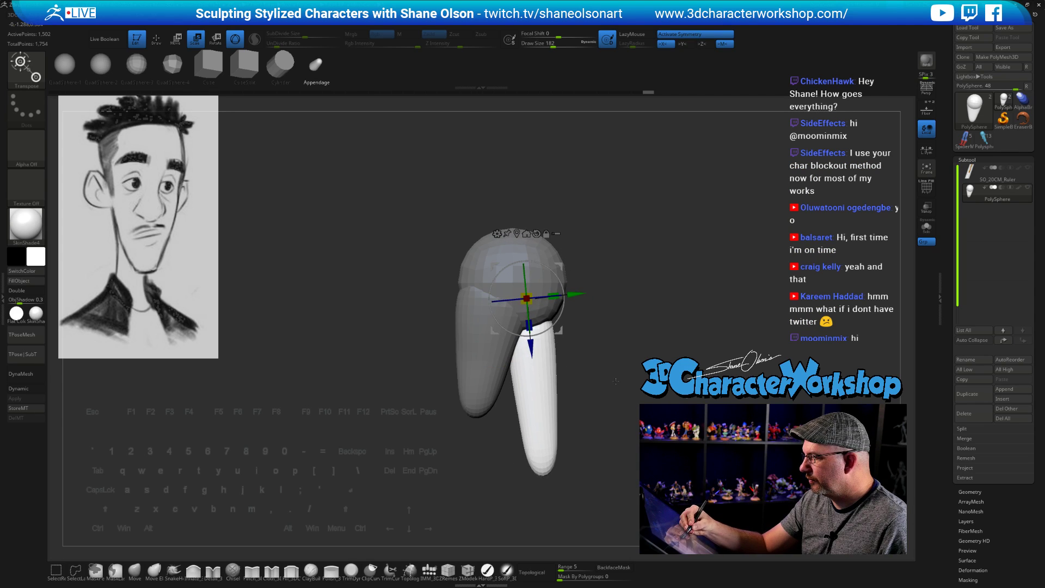
left_click_drag(618, 386, 617, 373, "alt")
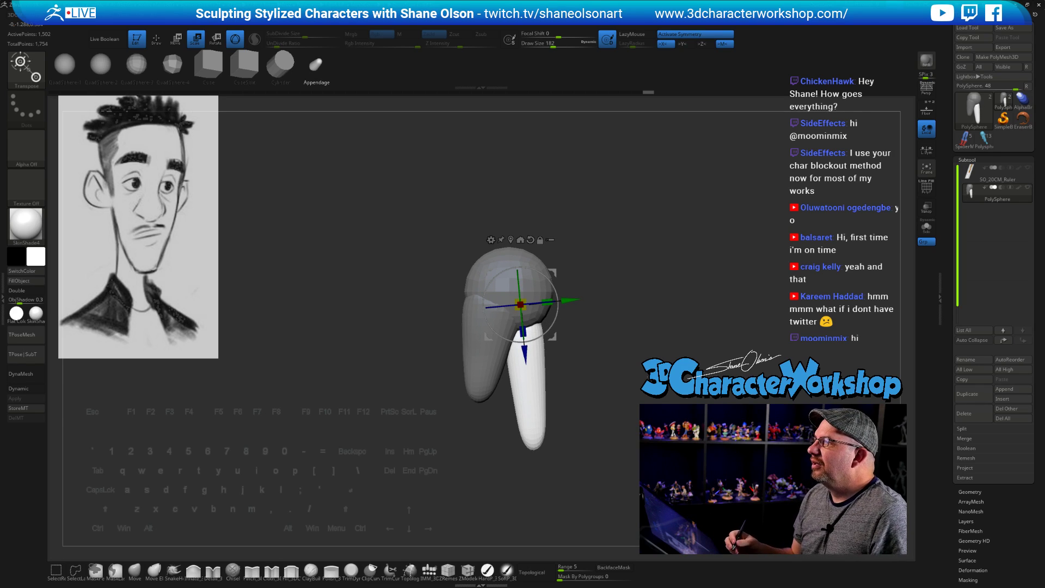
left_click_drag(616, 388, 617, 373, "alt")
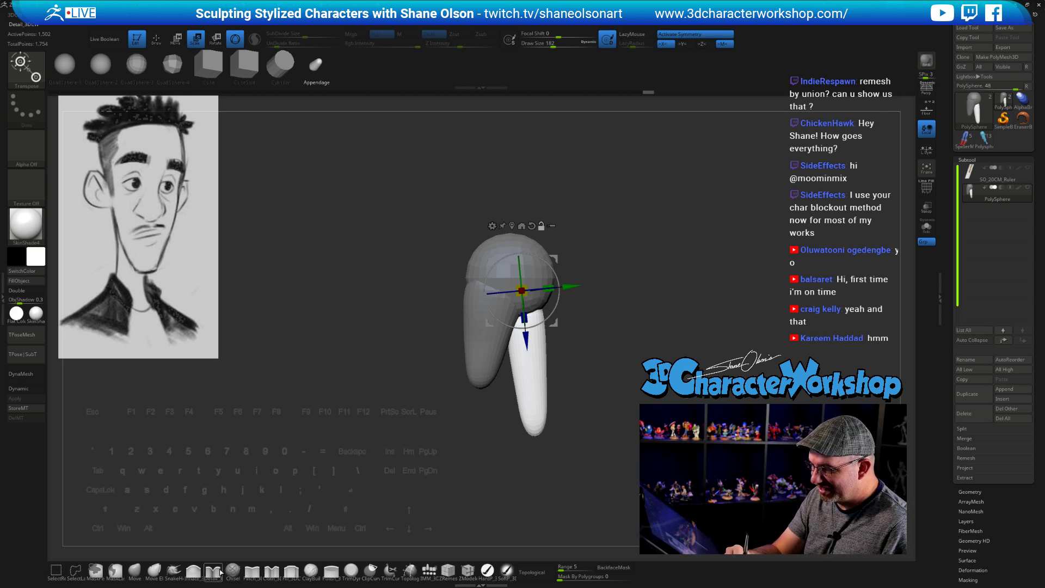
Step: Thicken the lower part of the neck using the Inflate brush at draw size 202
left_click(197, 572)
key("s")
left_click(605, 368)
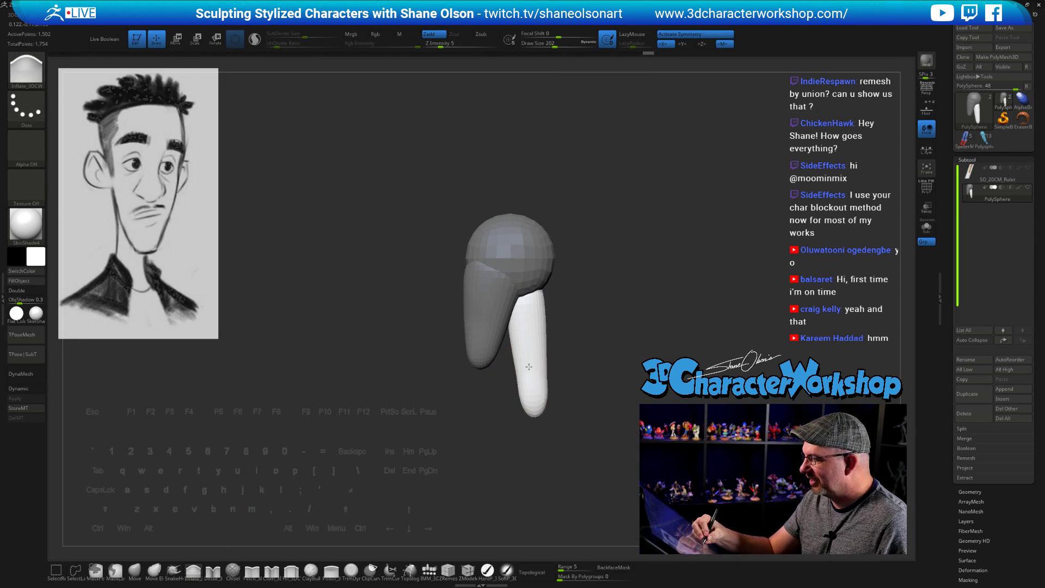
mouse_move(521, 415)
left_mouse_down()
mouse_move(568, 424)
mouse_move(582, 417)
mouse_move(571, 406)
left_mouse_up()
Step: Clear the mask and, with the polyframe shown, give the cranium, face and neck separate polygroups using Auto Groups
left_click_drag(631, 428, 642, 438, "ctrl")
key("shift+f")
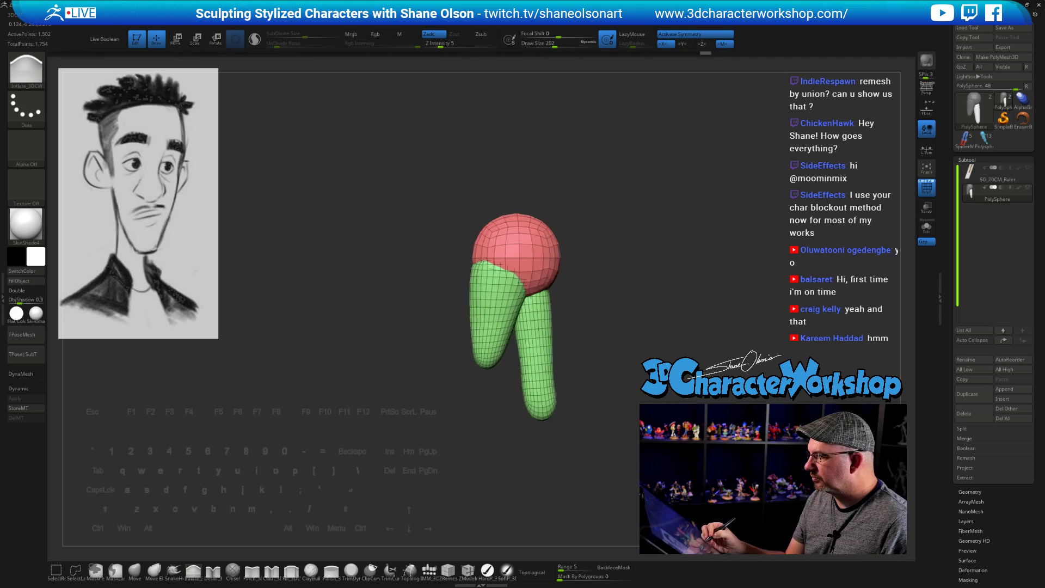
key("shift+g")
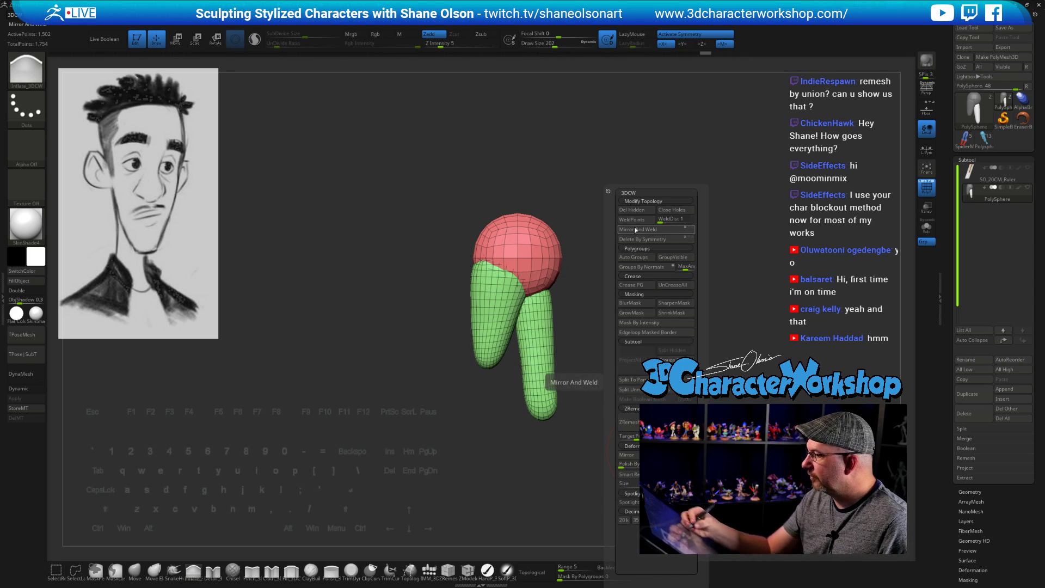
left_click(635, 258)
mouse_move(642, 444)
left_mouse_down()
mouse_move(590, 444)
mouse_move(635, 393)
left_mouse_up()
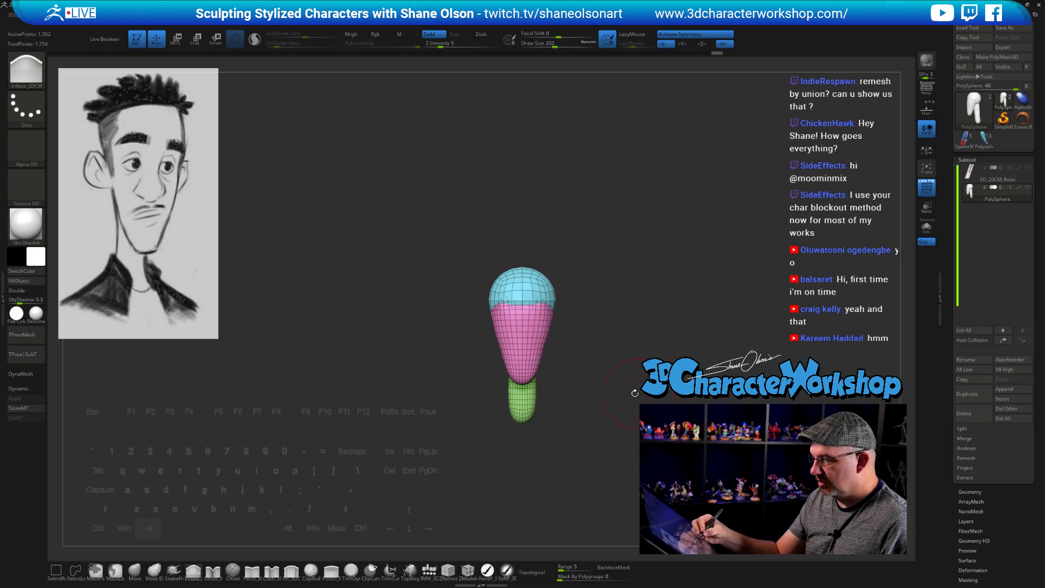
Step: Using the Move brush at draw size 251, reshape the sides and back of the cranium and adjust the neck
left_click(135, 569)
mouse_move(612, 319)
left_mouse_down("alt")
mouse_move(559, 246)
mouse_move(553, 288)
left_mouse_up("alt")
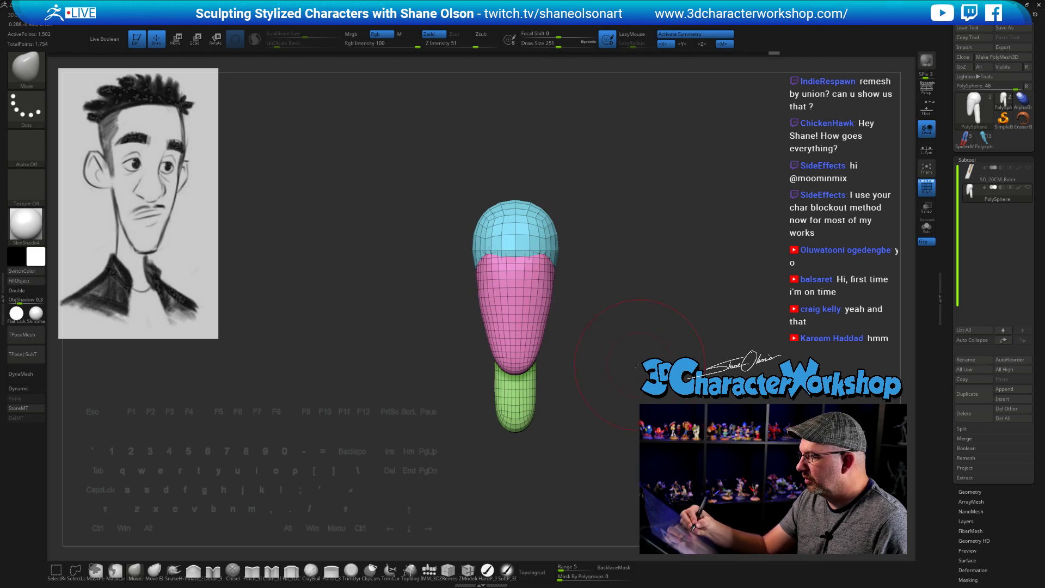
left_click_drag(638, 366, 586, 271)
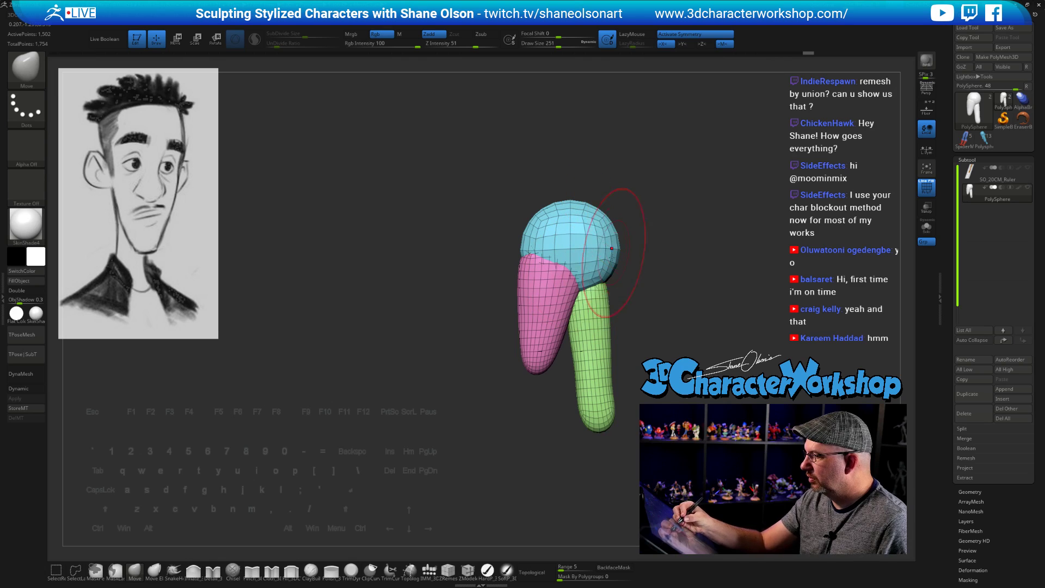
left_click_drag(659, 378, 648, 364)
left_click_drag(591, 385, 597, 362)
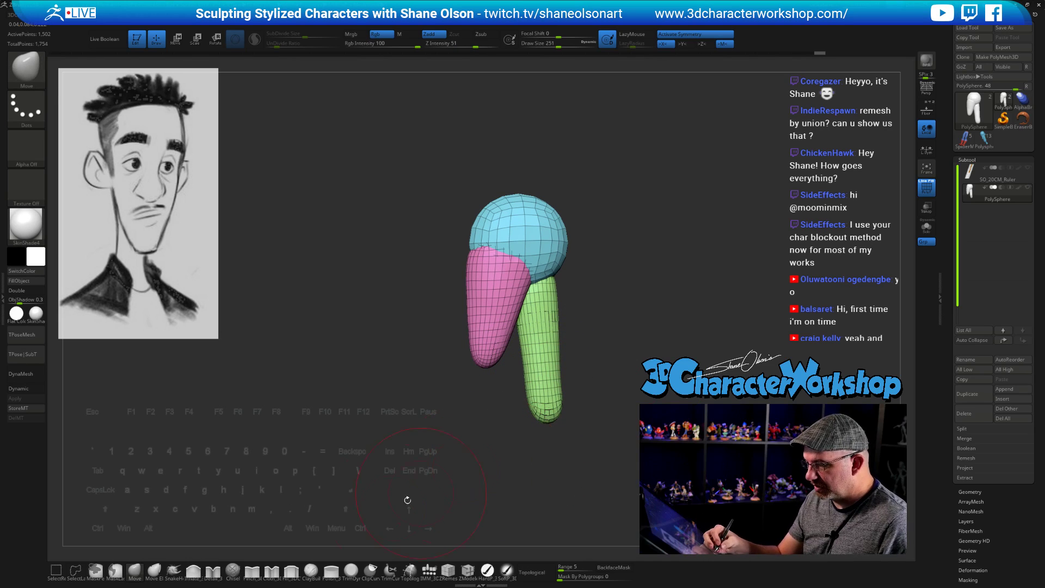
Step: Smooth and inflate the neck and the back of the cranium using the Inflate brush
left_click(193, 571)
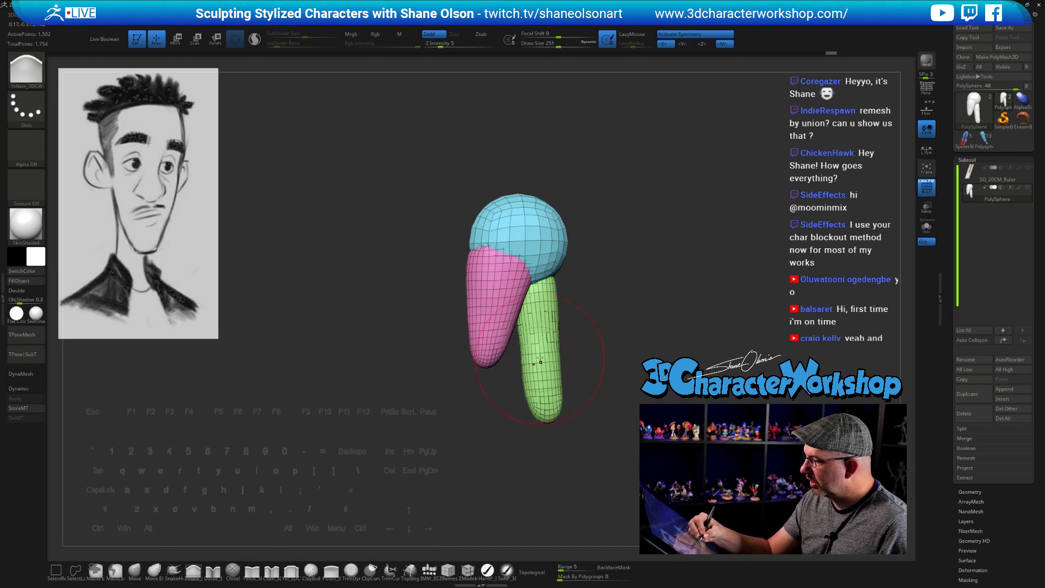
mouse_move(580, 430)
left_mouse_down("shift")
mouse_move(662, 430)
mouse_move(597, 419)
mouse_move(628, 440)
mouse_move(618, 415)
mouse_move(610, 435)
mouse_move(600, 353)
mouse_move(567, 255)
left_mouse_up("shift")
left_click_drag(558, 336, 568, 318)
left_click_drag(639, 322, 566, 385)
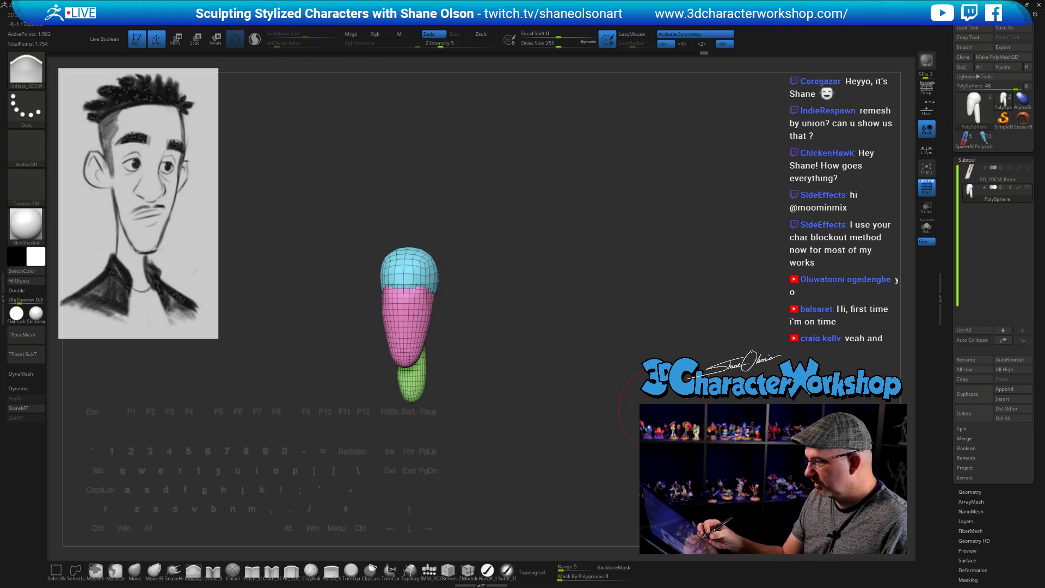
Step: Insert a QuadSphere-2 mesh on the side of the head for the ears, with symmetry and draw size 140
mouse_move(688, 409)
left_mouse_down()
mouse_move(592, 321)
mouse_move(601, 345)
mouse_move(586, 348)
mouse_move(597, 353)
mouse_move(613, 342)
mouse_move(449, 334)
mouse_move(537, 350)
mouse_move(477, 351)
left_mouse_up()
left_click_drag(481, 352, 725, 356, "alt")
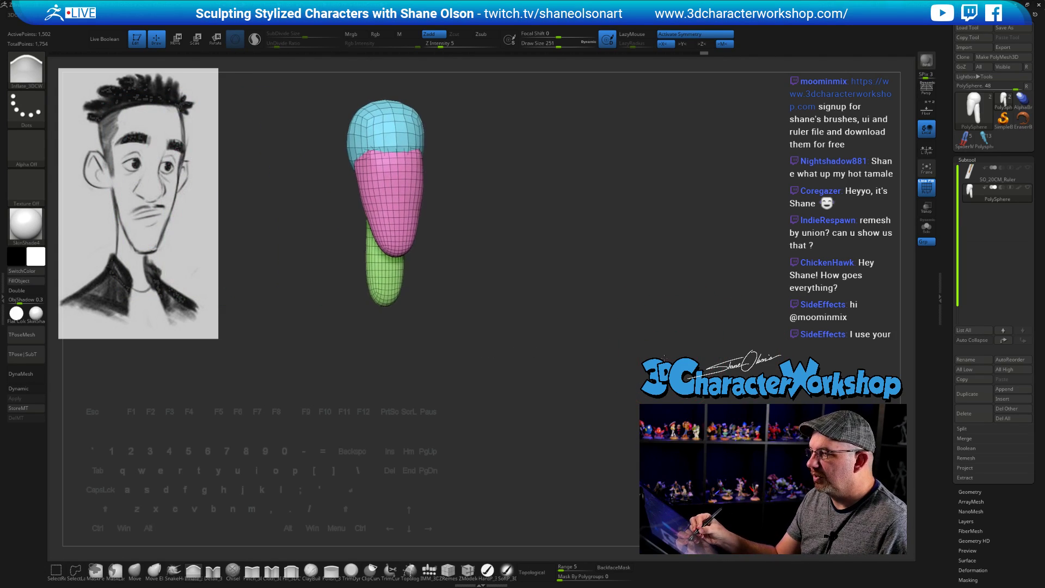
left_click_drag(609, 289, 664, 376, "alt")
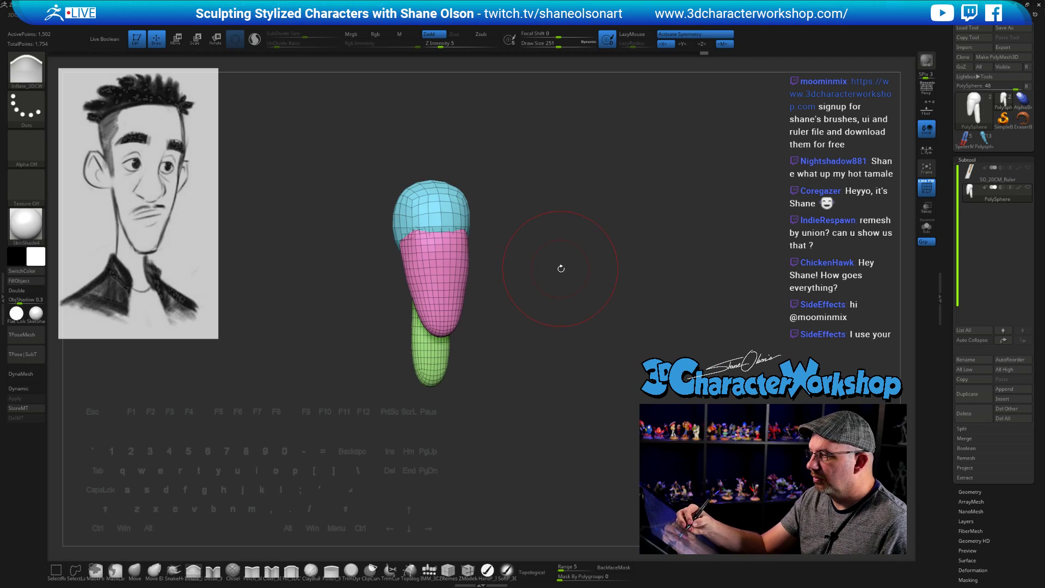
left_click_drag(564, 277, 637, 374)
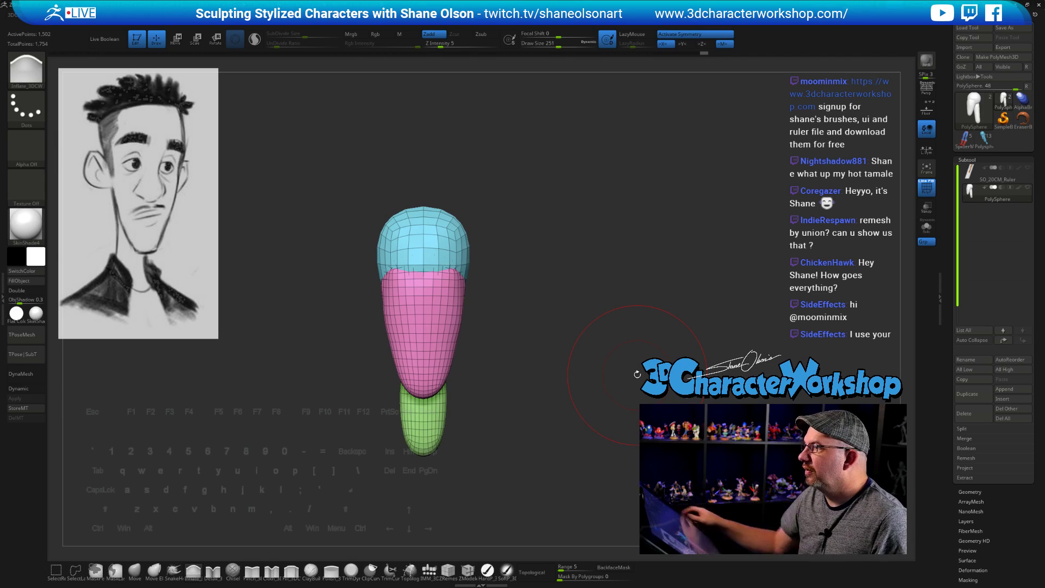
mouse_move(624, 317)
left_mouse_down()
mouse_move(516, 301)
mouse_move(525, 287)
mouse_move(616, 279)
left_mouse_up()
key("s")
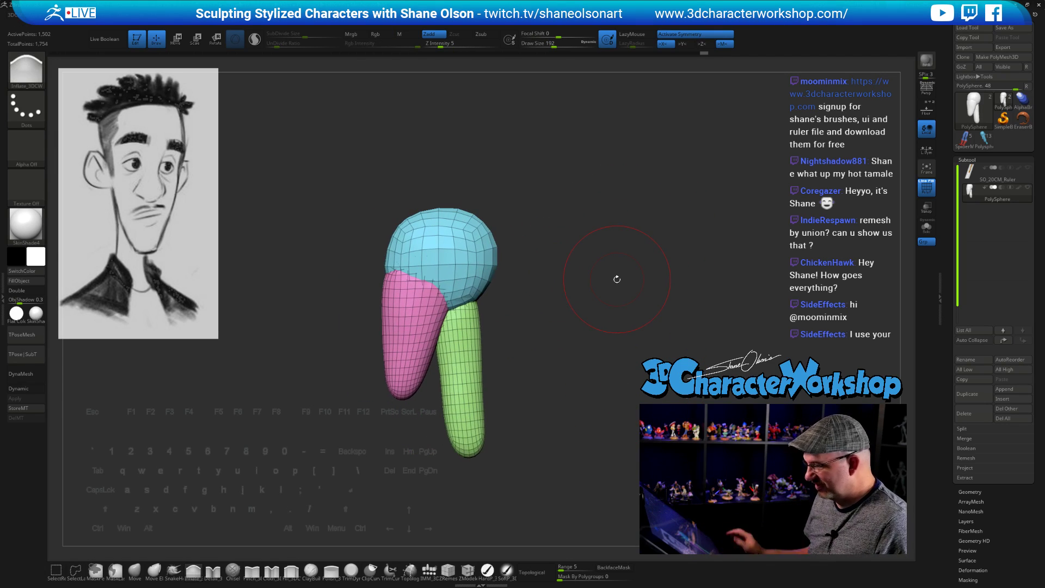
left_click(429, 569)
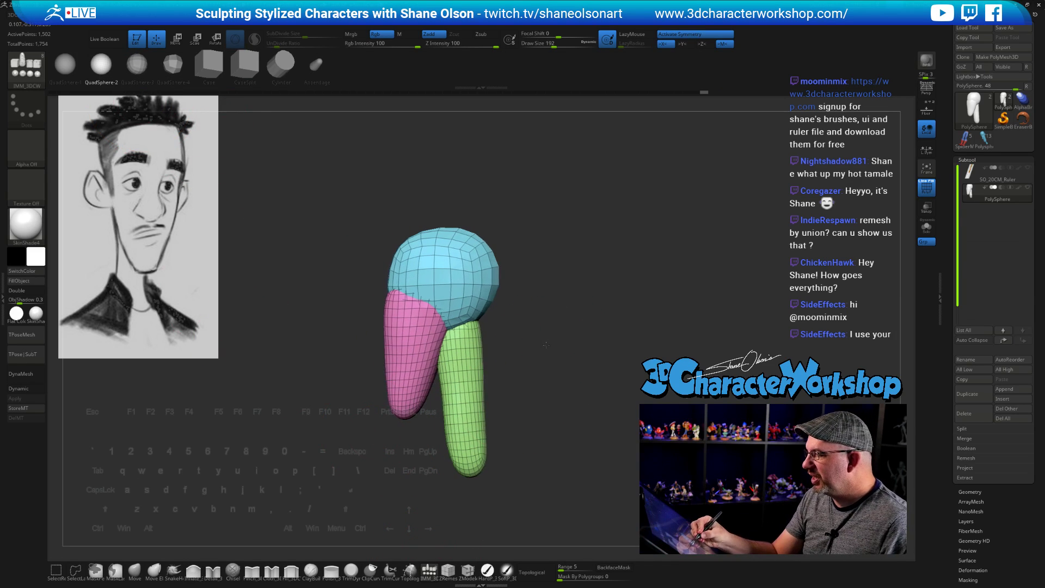
key("s")
left_click_drag(551, 349, 552, 348)
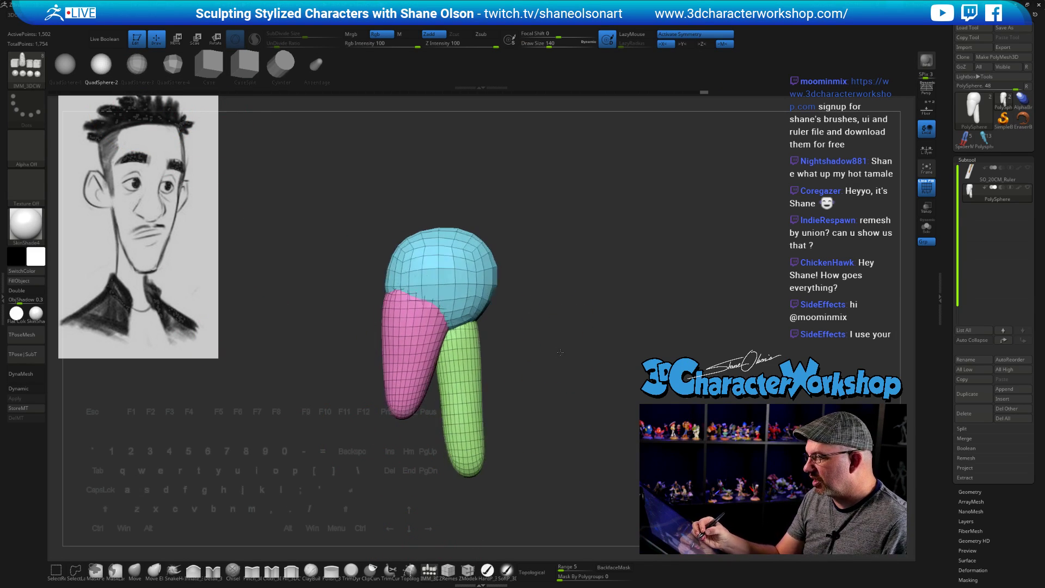
left_click_drag(439, 294, 439, 321)
Step: Flatten the ear spheres front to back and position them against the sides of the head
key("w")
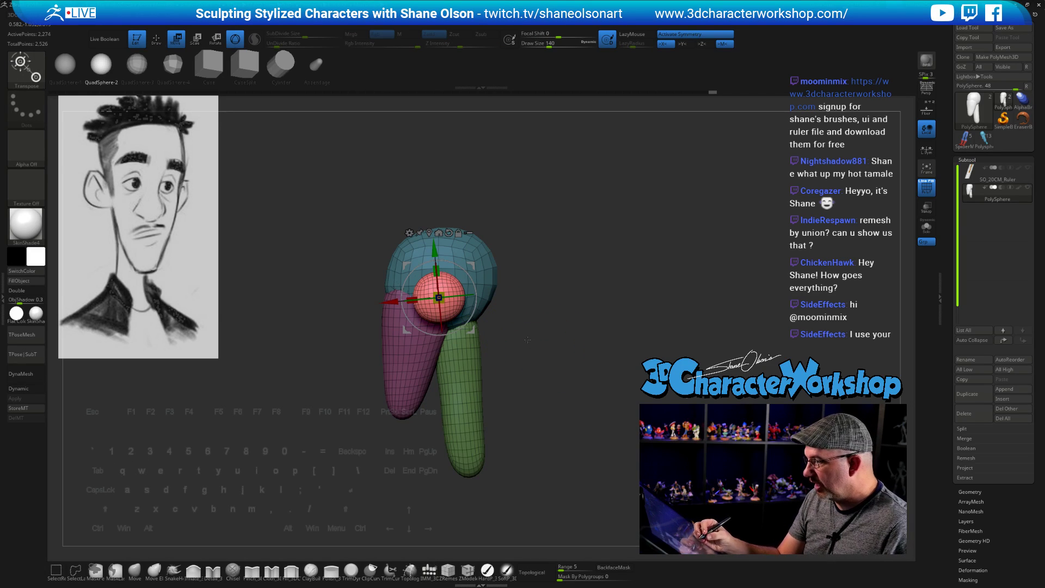
left_click_drag(428, 294, 447, 293)
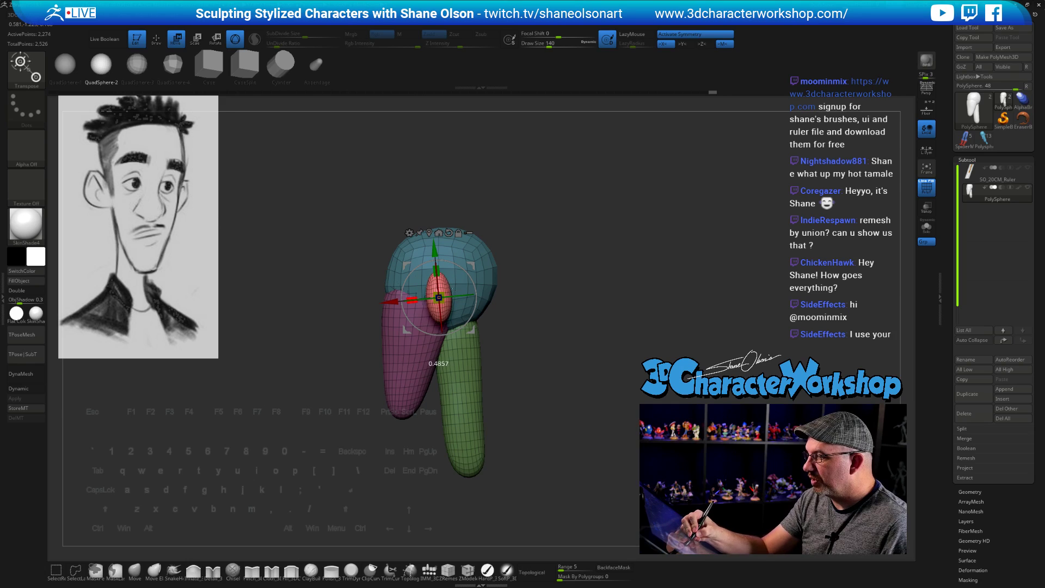
left_click_drag(523, 321, 618, 344)
left_click_drag(472, 267, 446, 297)
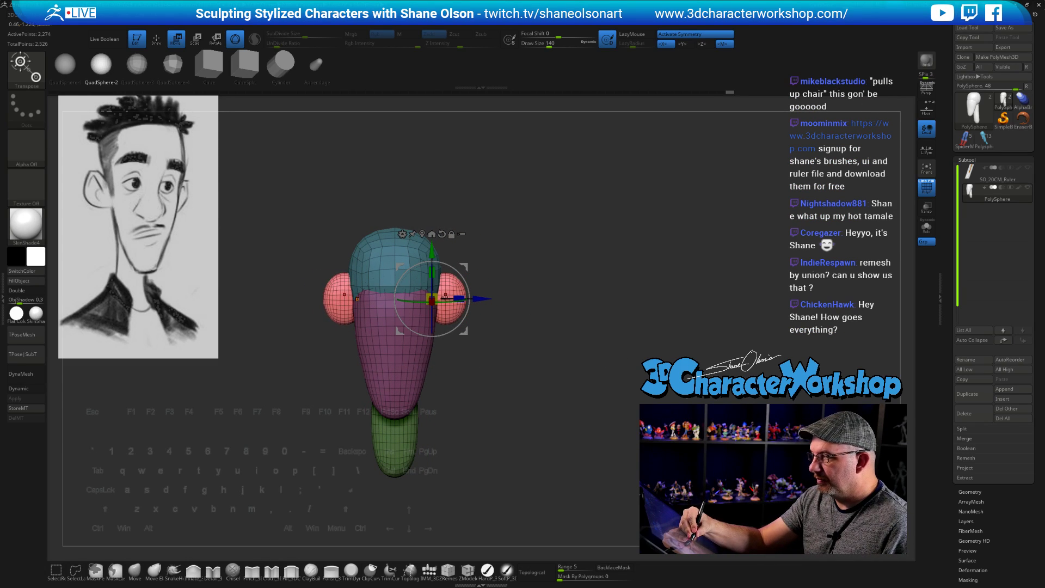
Step: Turn on local symmetry and rotate the ears so they angle outward and back from the head
left_click_drag(512, 337, 526, 358, "alt")
left_click(927, 150)
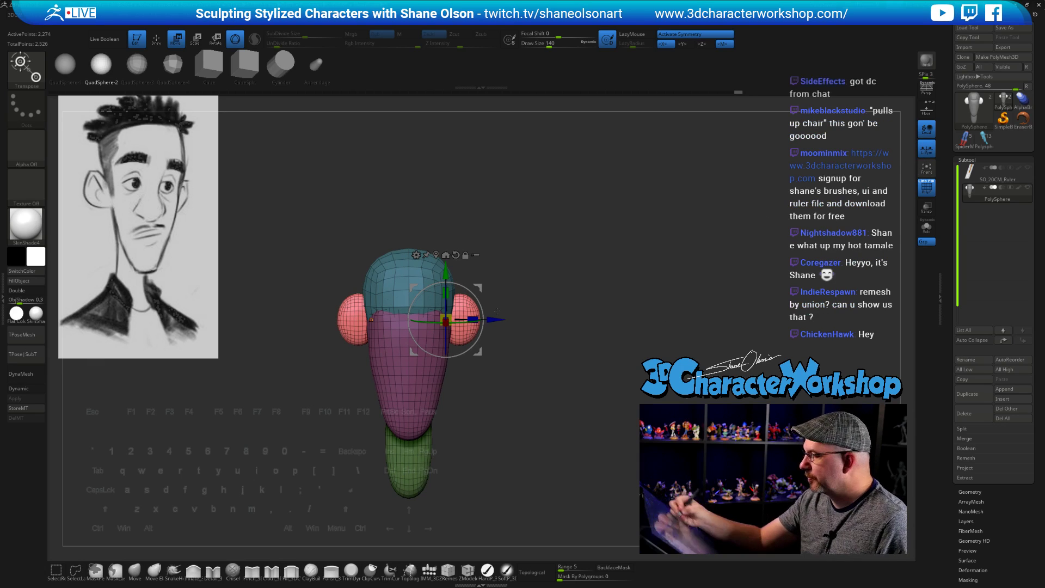
left_click_drag(477, 299, 516, 394)
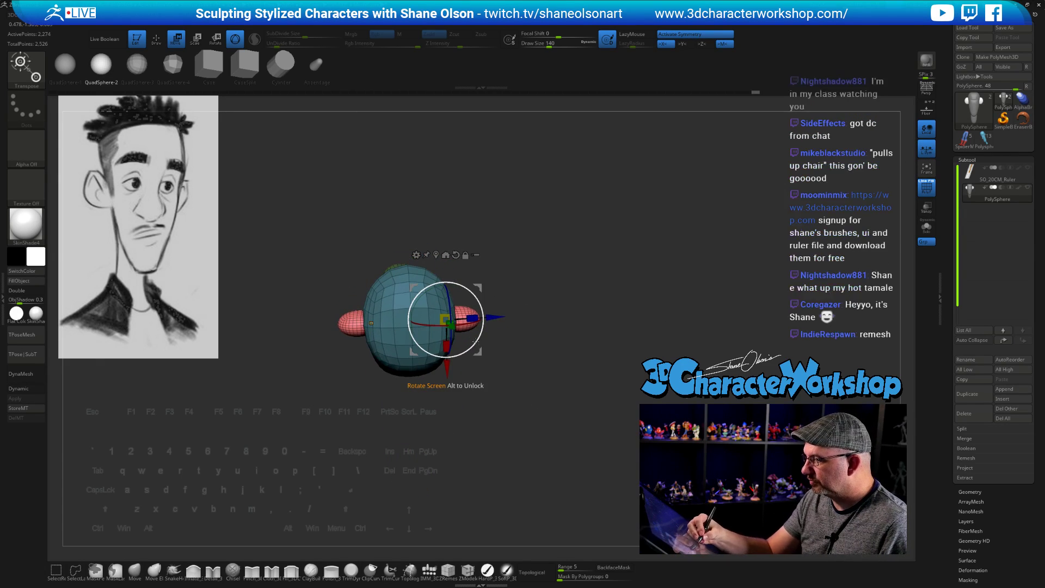
left_click_drag(476, 341, 473, 319)
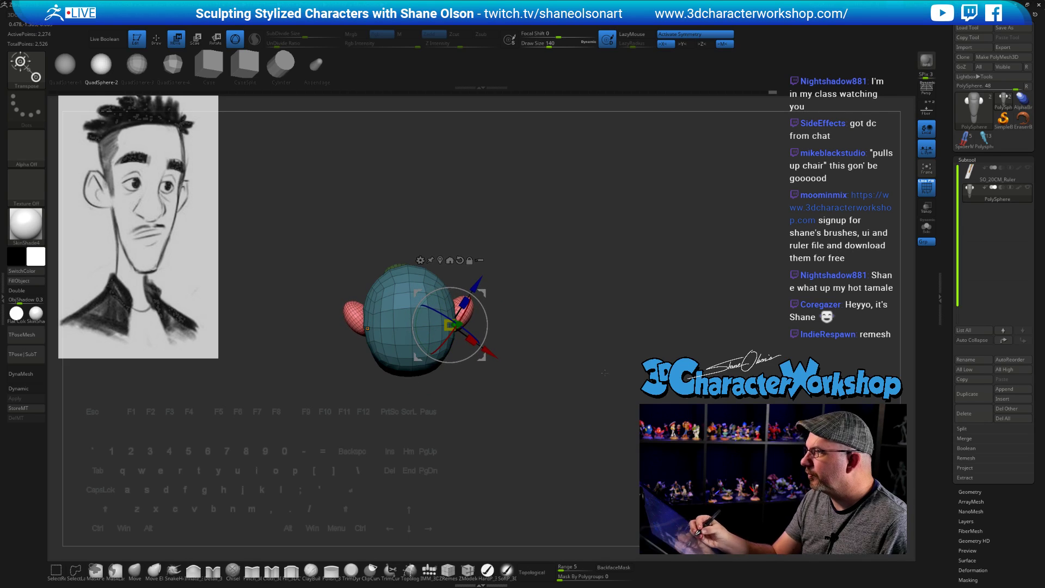
mouse_move(613, 419)
left_mouse_down()
mouse_move(616, 320)
mouse_move(606, 383)
mouse_move(640, 373)
mouse_move(618, 352)
mouse_move(612, 321)
mouse_move(665, 299)
mouse_move(641, 338)
mouse_move(640, 299)
mouse_move(641, 330)
left_mouse_up()
Step: Switch to the Move brush at draw size 87 and reshape the symmetrical ears from the front and side
key("q")
key("s")
left_click(646, 331)
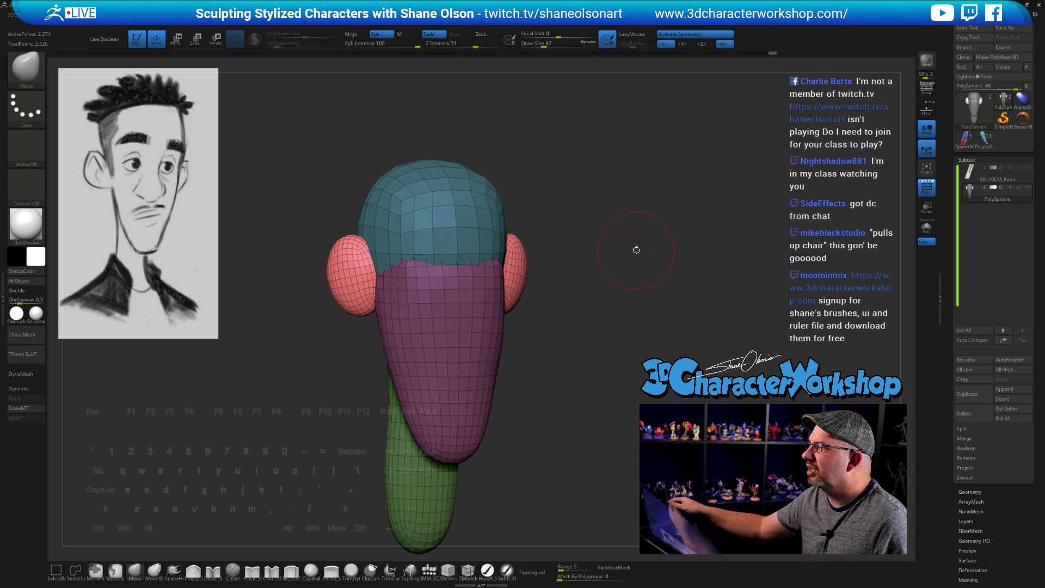
mouse_move(612, 276)
left_mouse_down()
mouse_move(629, 302)
mouse_move(620, 283)
mouse_move(542, 268)
mouse_move(572, 311)
left_mouse_up()
key("s")
key("s")
left_click_drag(545, 268, 537, 273)
mouse_move(594, 330)
left_mouse_down()
mouse_move(588, 361)
mouse_move(613, 325)
mouse_move(604, 321)
mouse_move(623, 265)
mouse_move(531, 257)
mouse_move(516, 269)
left_mouse_up()
left_click_drag(523, 347, 537, 336)
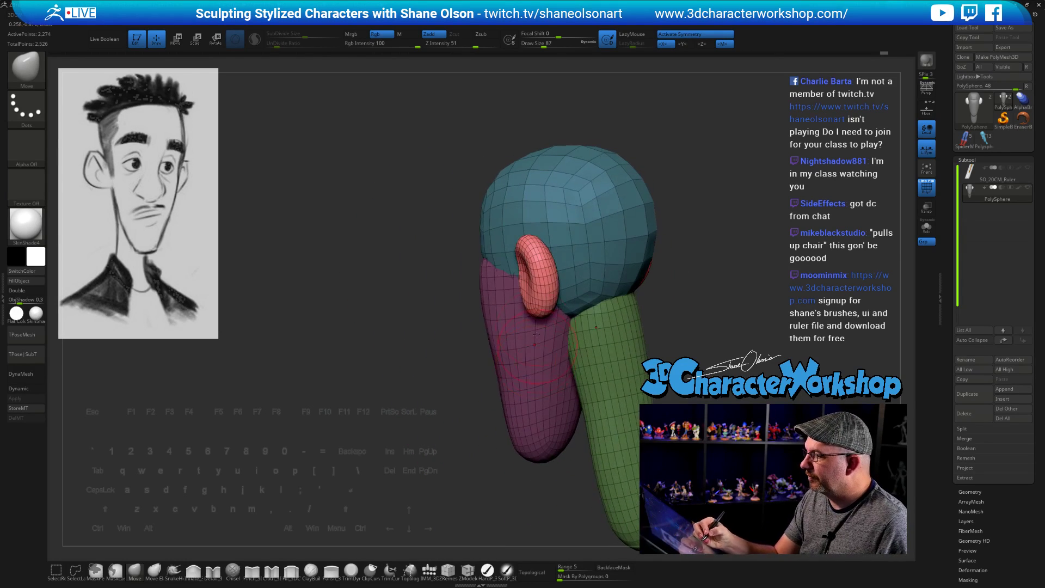
Step: Pull the ears' upper outer edges inward with the Move brush at draw size 104
mouse_move(532, 287)
right_mouse_down()
mouse_move(554, 287)
mouse_move(526, 284)
right_mouse_up()
mouse_move(673, 342)
left_mouse_down()
mouse_move(642, 346)
mouse_move(650, 351)
mouse_move(635, 343)
mouse_move(644, 312)
left_mouse_up()
key("s")
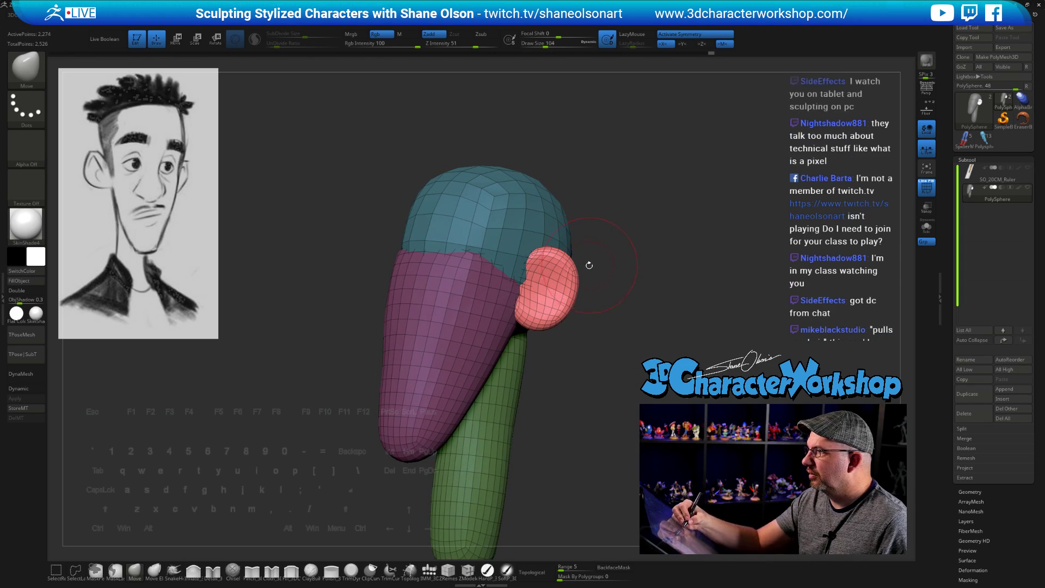
left_click_drag(572, 270, 575, 272)
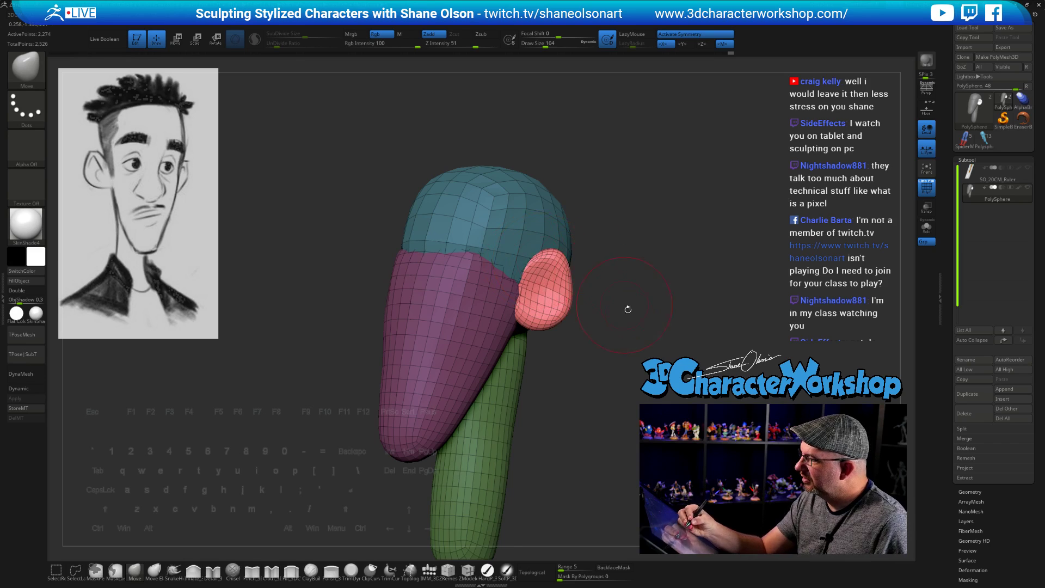
left_click_drag(628, 310, 570, 261)
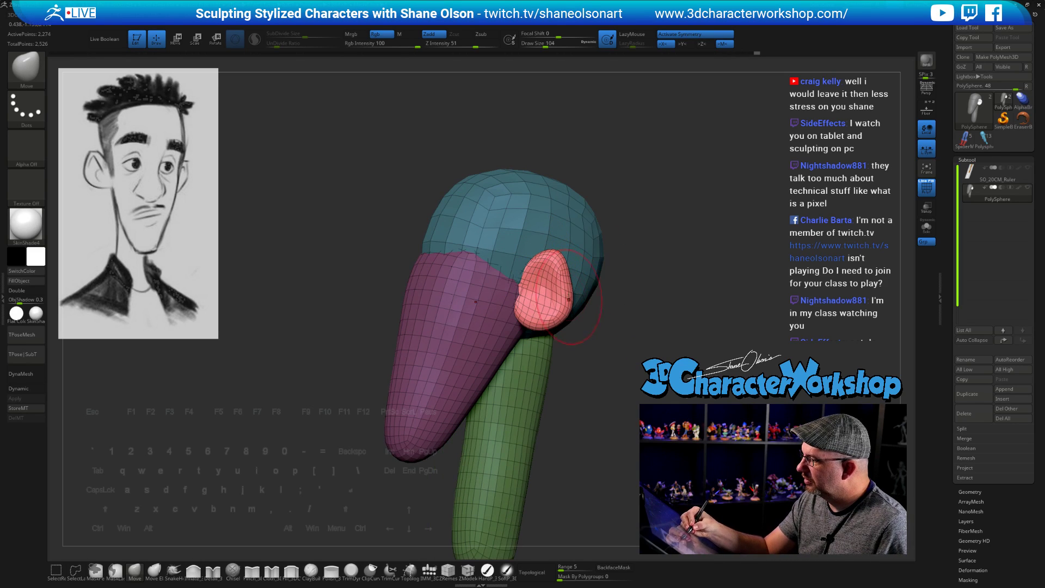
left_click_drag(623, 383, 571, 299)
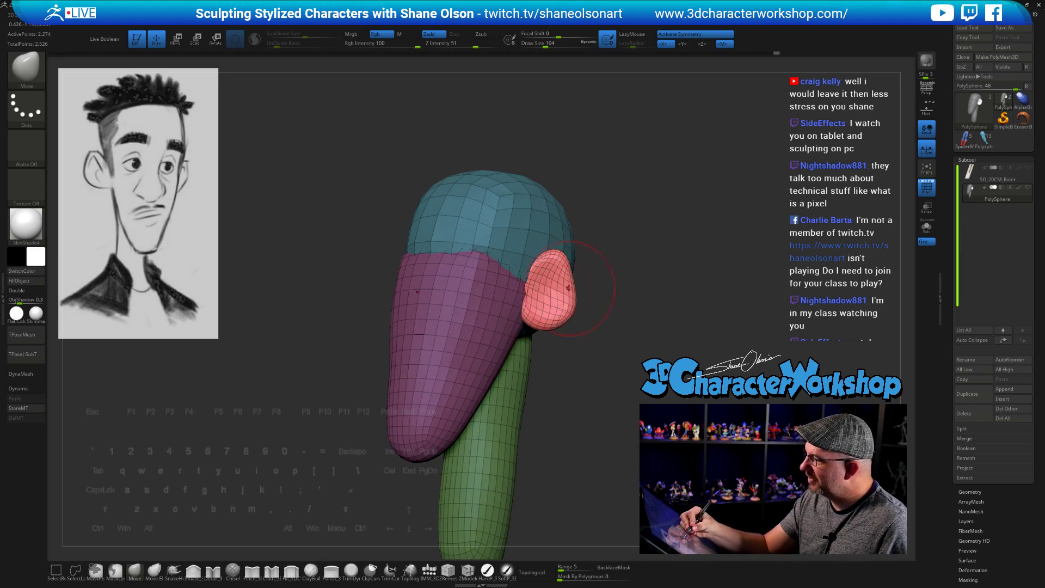
Step: Taper the ears toward their upper tips with the Move brush, using draw sizes 80 and 56
key("s")
left_click_drag(610, 343, 607, 343)
mouse_move(608, 345)
left_mouse_down()
mouse_move(583, 318)
mouse_move(436, 310)
mouse_move(577, 314)
left_mouse_up()
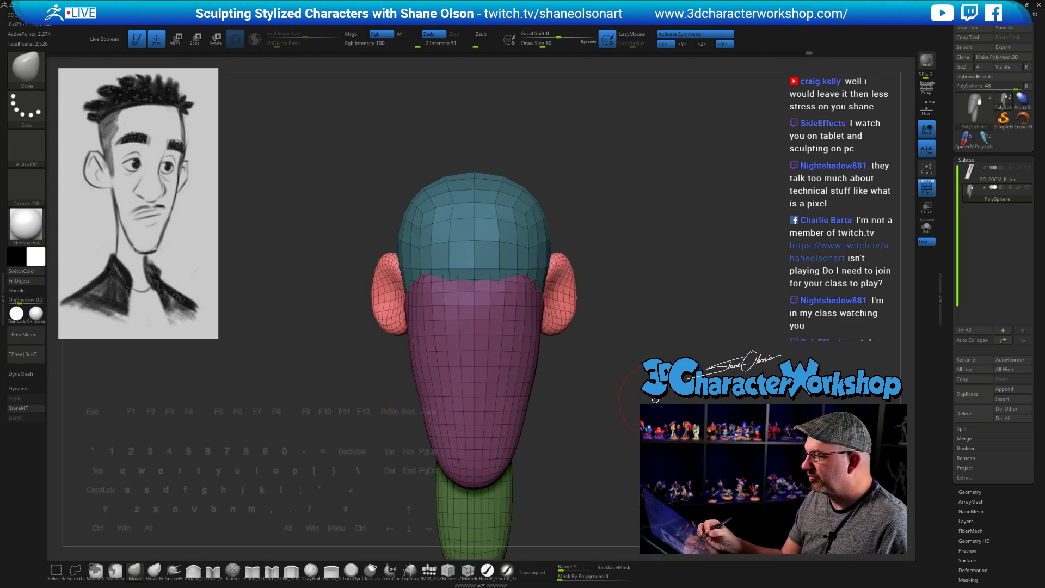
left_click_drag(656, 400, 631, 338)
key("s")
left_click_drag(637, 279, 629, 279)
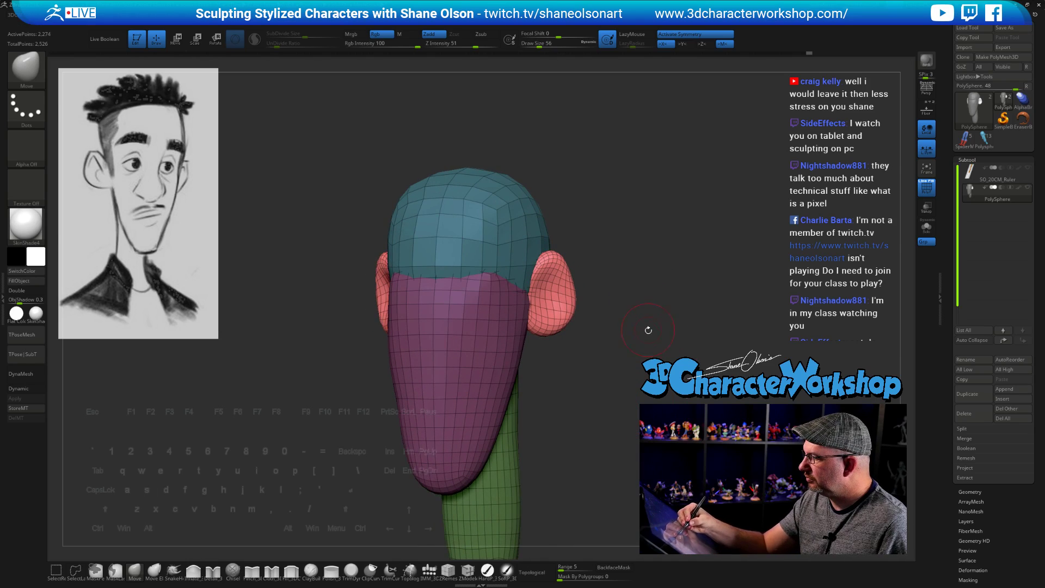
left_click_drag(648, 330, 588, 315)
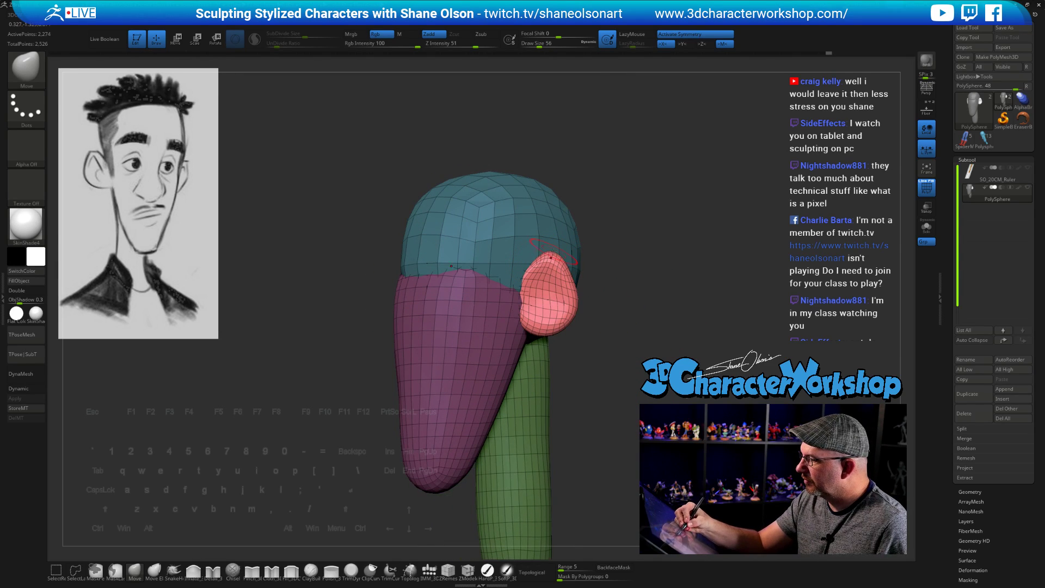
left_click_drag(553, 261, 556, 261)
left_click_drag(635, 298, 583, 294)
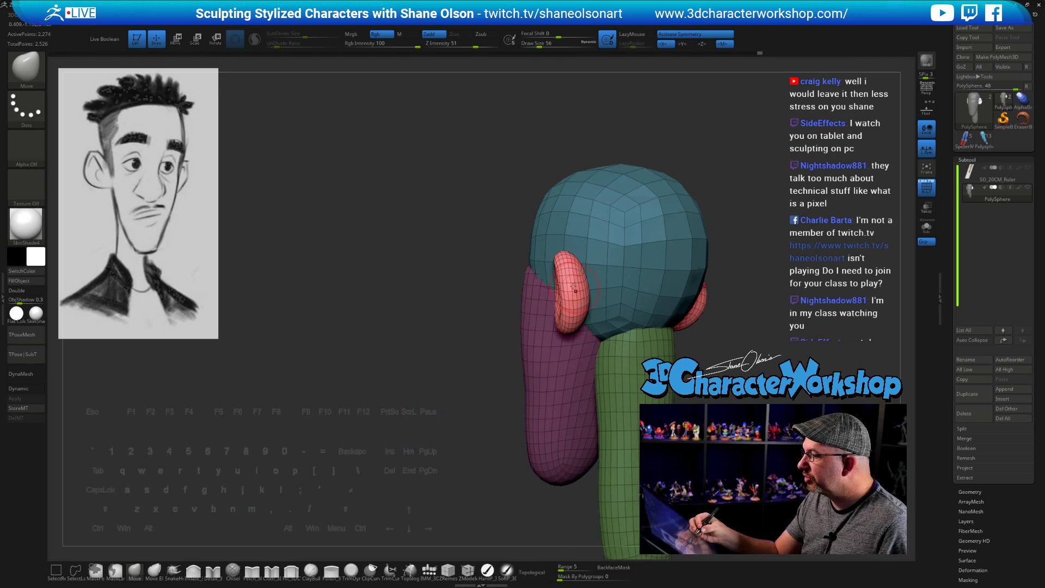
Step: Refine the ears' profile from behind with the Move brush, raising the draw size to 116
left_click_drag(431, 418, 437, 417)
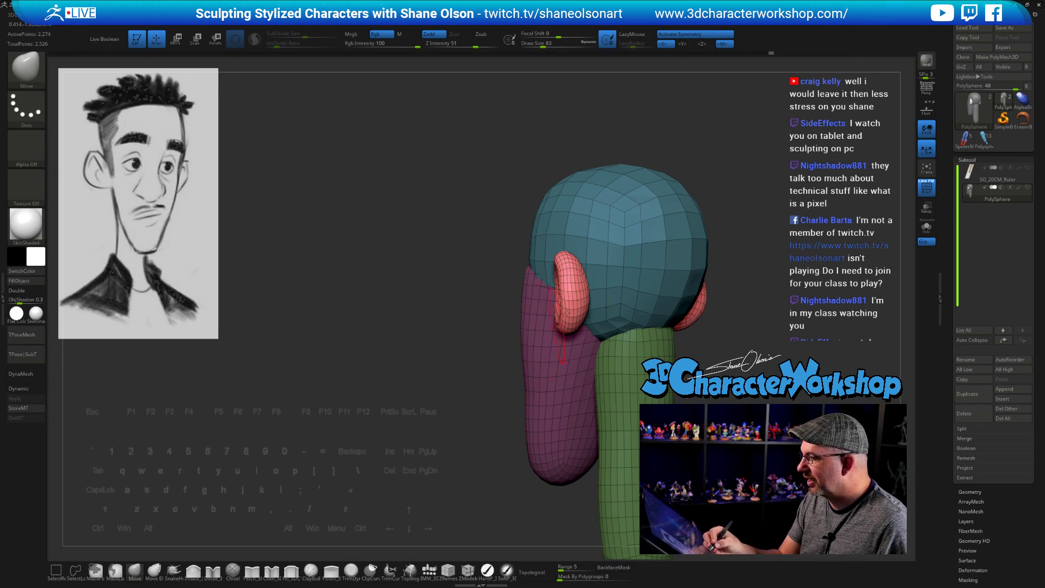
key("s")
mouse_move(585, 279)
left_mouse_down()
mouse_move(597, 272)
mouse_move(582, 271)
left_mouse_up()
key("s")
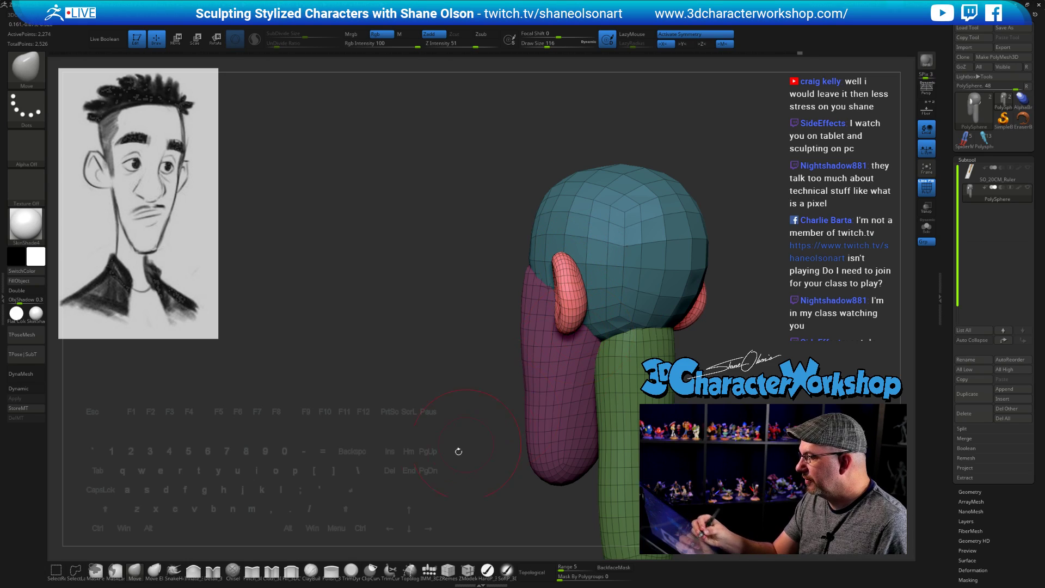
left_click_drag(459, 451, 643, 398)
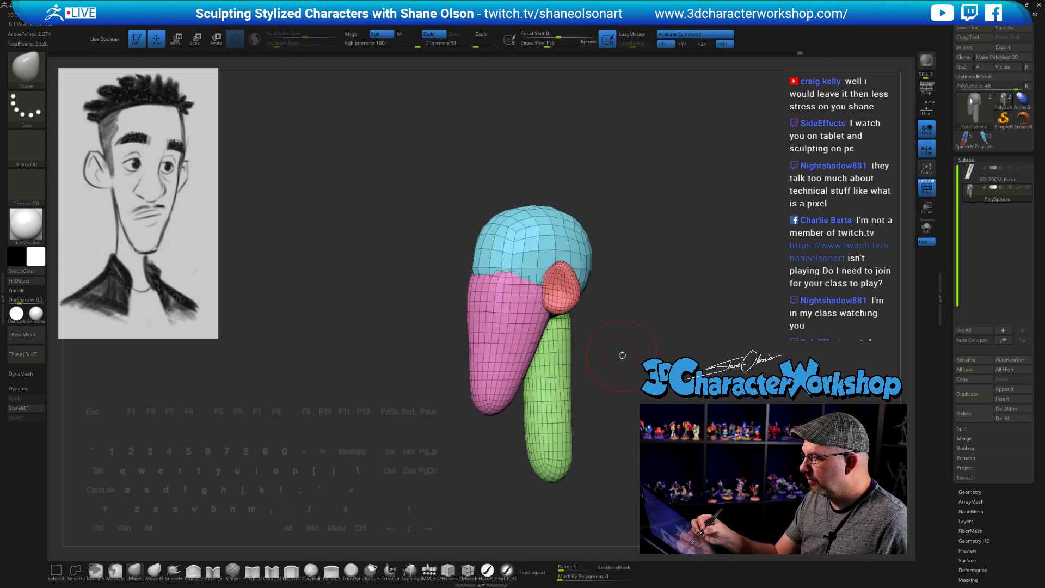
Step: Turn on topological masking and adjust the upper face with the Move brush at draw size 149
key("s")
left_click_drag(431, 308, 452, 354)
left_click(534, 571)
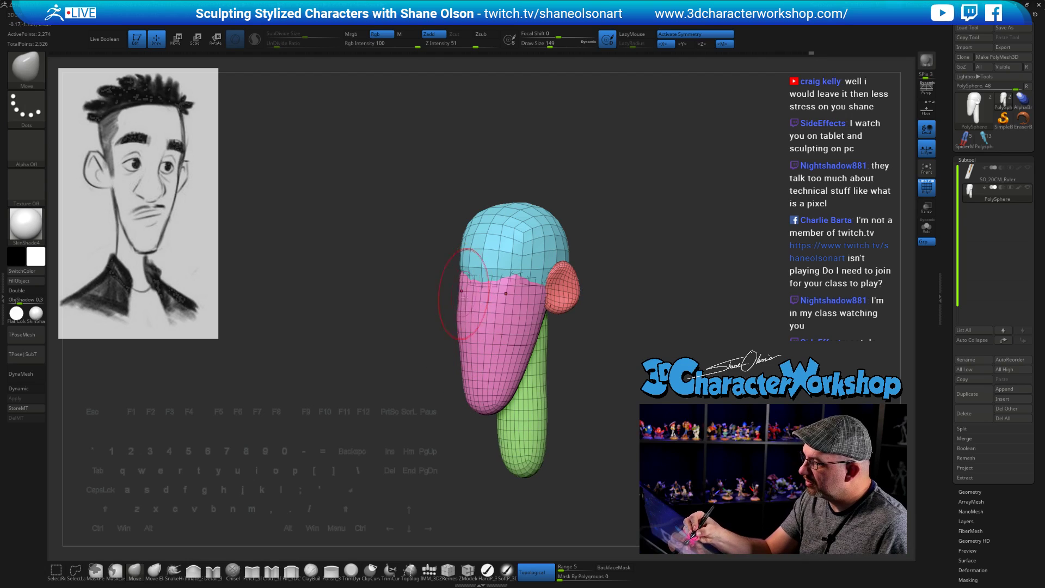
left_click_drag(600, 412, 617, 390)
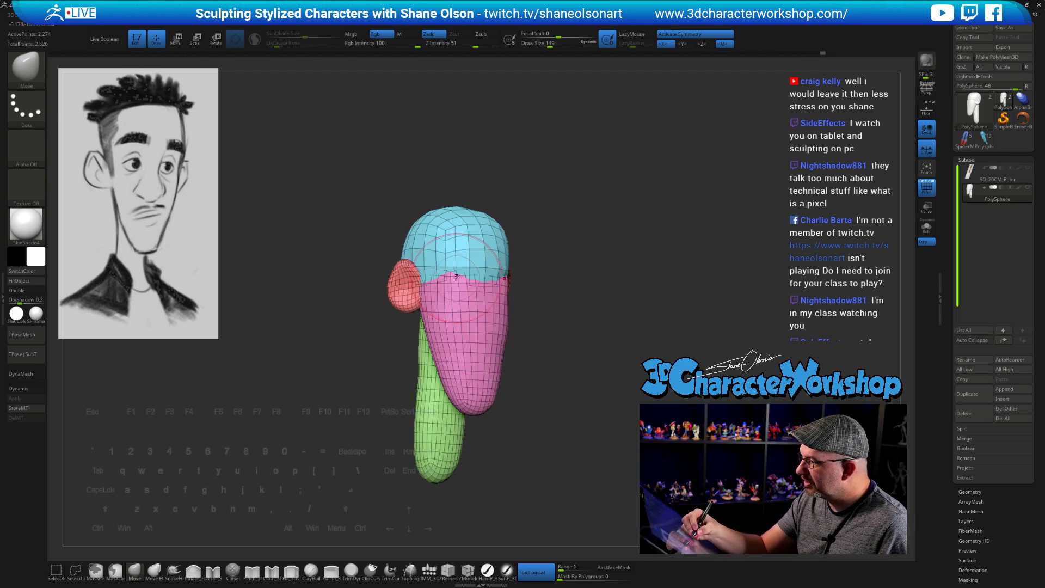
mouse_move(522, 305)
left_mouse_down()
mouse_move(579, 358)
mouse_move(608, 413)
mouse_move(592, 383)
mouse_move(564, 381)
mouse_move(621, 378)
mouse_move(631, 390)
mouse_move(647, 386)
mouse_move(646, 396)
mouse_move(637, 384)
mouse_move(660, 374)
mouse_move(661, 391)
left_mouse_up()
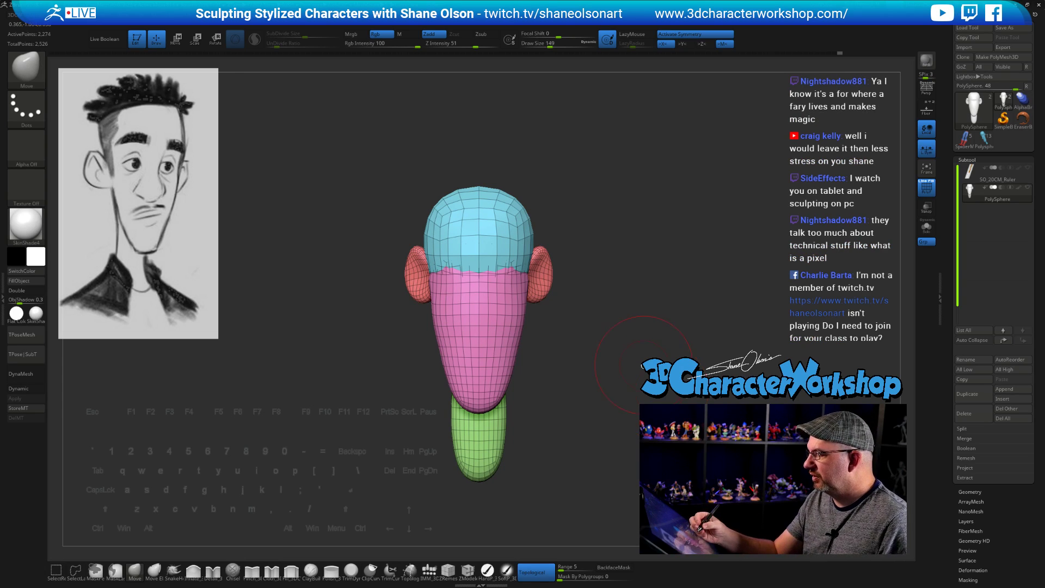
Step: Refine the face contour with the Move brush at draw size 104, and turn off topological masking
mouse_move(661, 390)
left_mouse_down()
mouse_move(618, 322)
mouse_move(590, 335)
left_mouse_up()
key("s")
left_click_drag(554, 297, 470, 265)
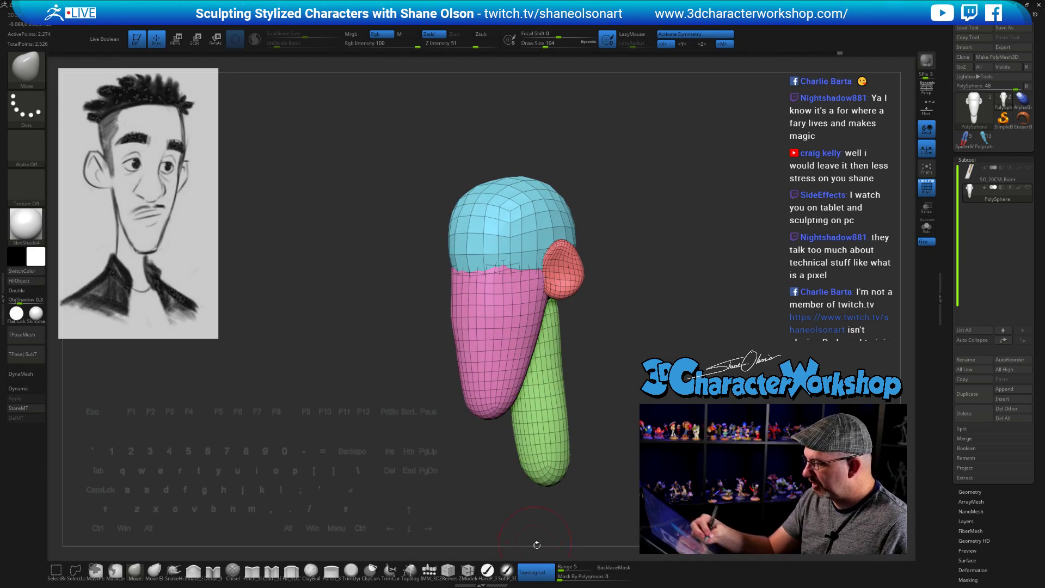
left_click_drag(588, 392, 575, 333)
mouse_move(625, 397)
left_mouse_down()
mouse_move(553, 322)
mouse_move(441, 311)
left_mouse_up()
left_click_drag(636, 422, 632, 418)
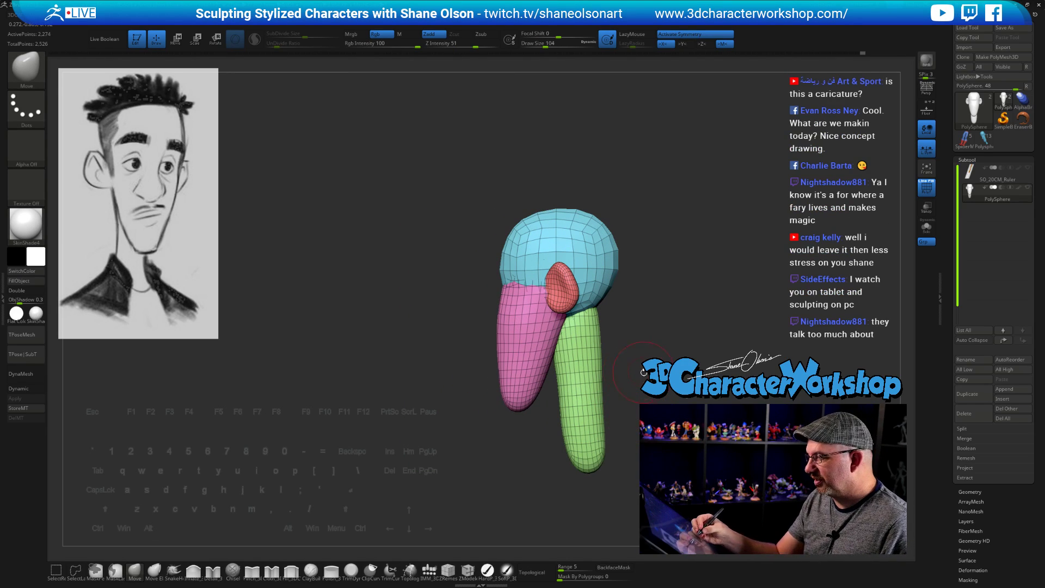
left_click_drag(650, 402, 623, 399, "alt")
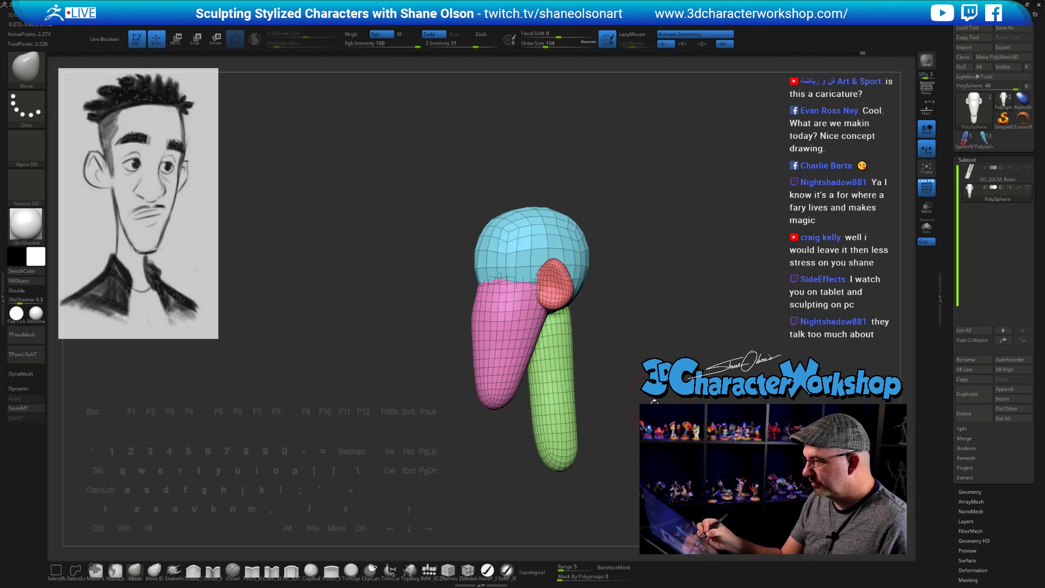
Step: Carve down the sides of the face with the Detail brush in subtract mode at draw size 132
left_click(213, 571)
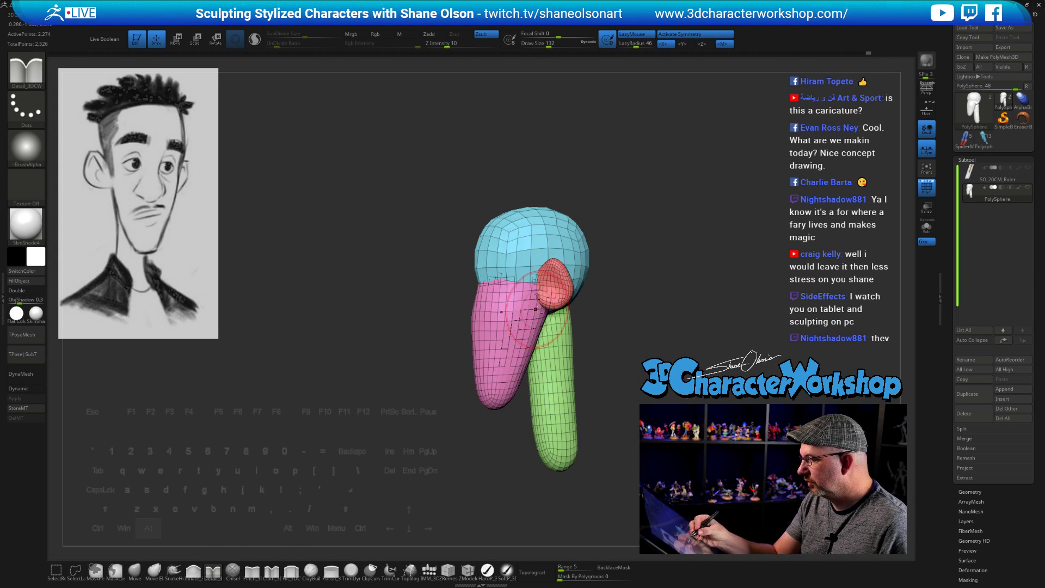
mouse_move(514, 311)
left_mouse_down("alt")
mouse_move(528, 343)
mouse_move(506, 391)
left_mouse_up("alt")
mouse_move(612, 399)
left_mouse_down()
mouse_move(678, 400)
mouse_move(628, 390)
mouse_move(632, 399)
mouse_move(636, 379)
mouse_move(642, 404)
left_mouse_up()
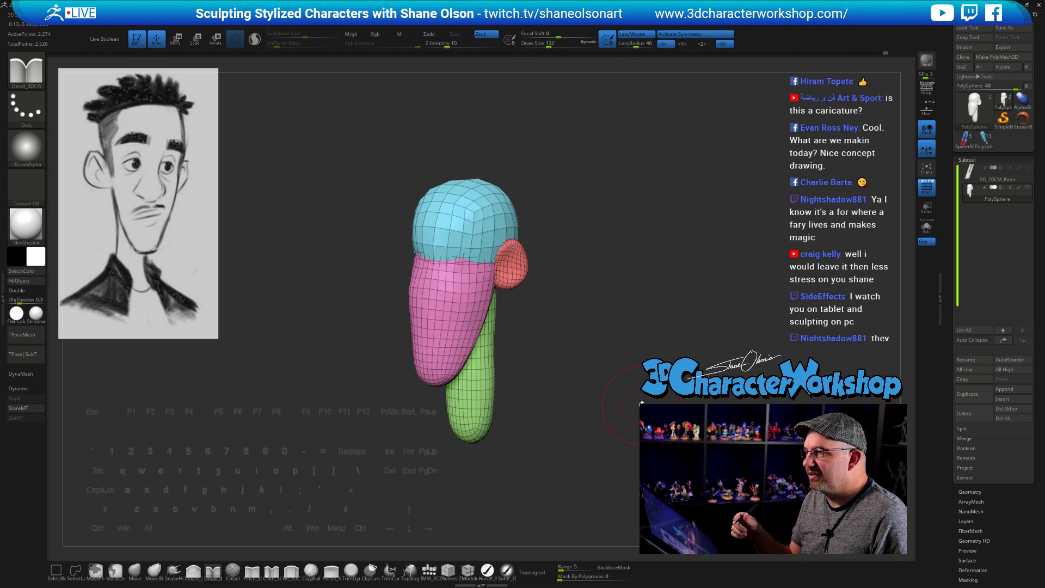
mouse_move(641, 404)
left_mouse_down()
mouse_move(639, 365)
mouse_move(673, 395)
mouse_move(662, 419)
left_mouse_up()
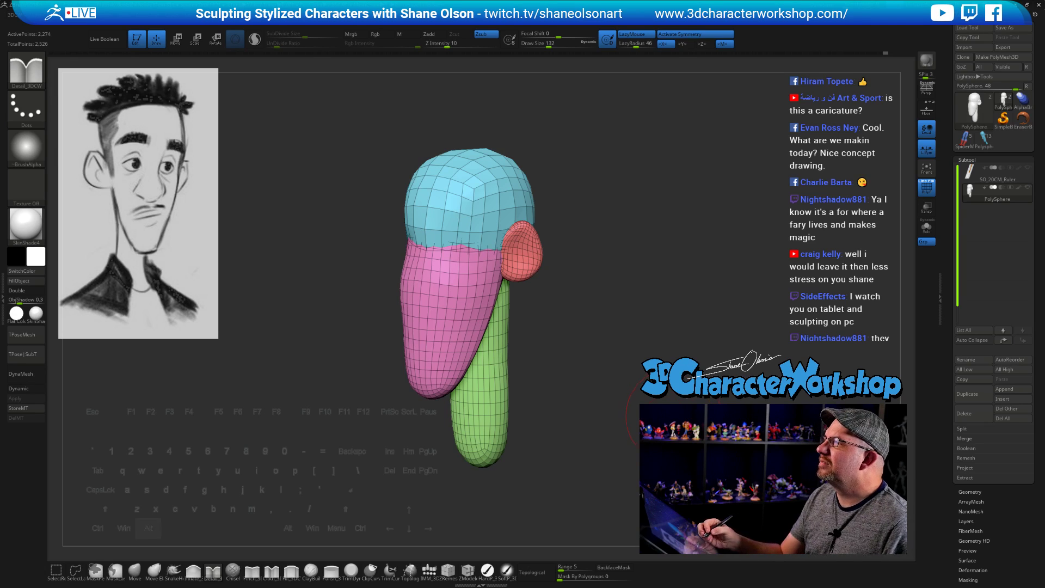
left_click_drag(662, 420, 670, 425)
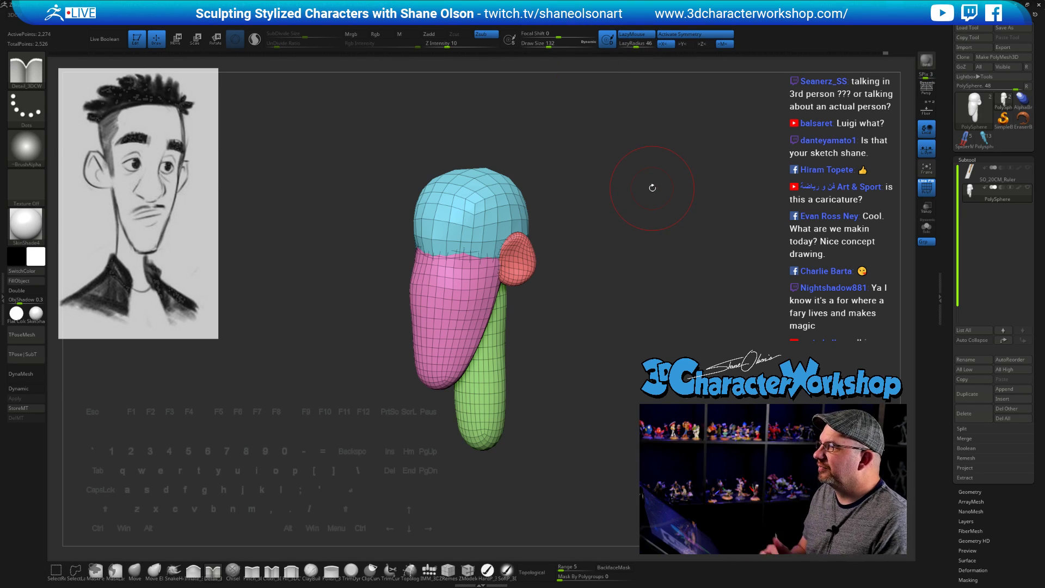
left_click_drag(635, 329, 631, 334)
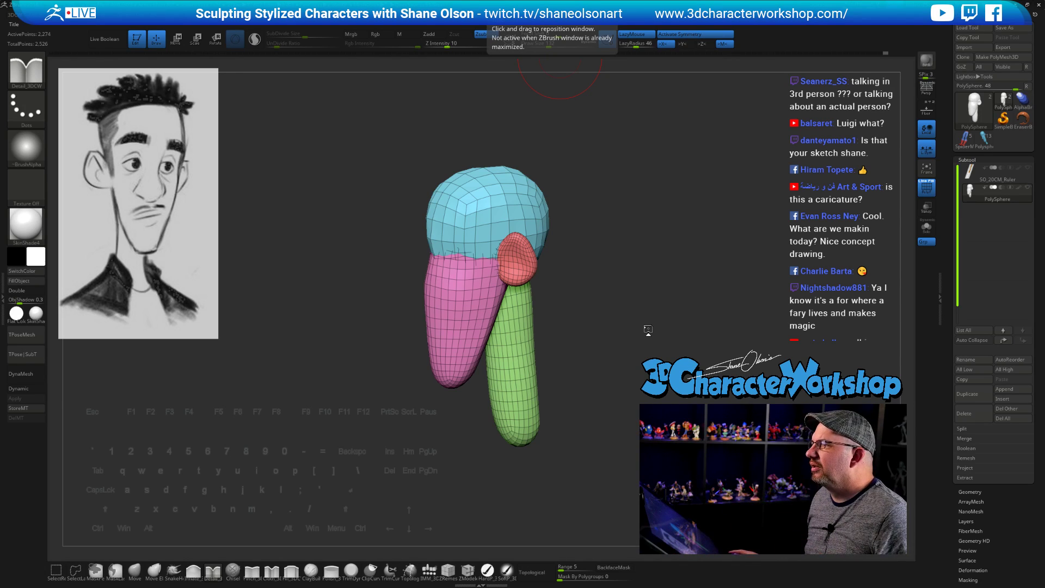
left_click_drag(660, 218, 665, 214)
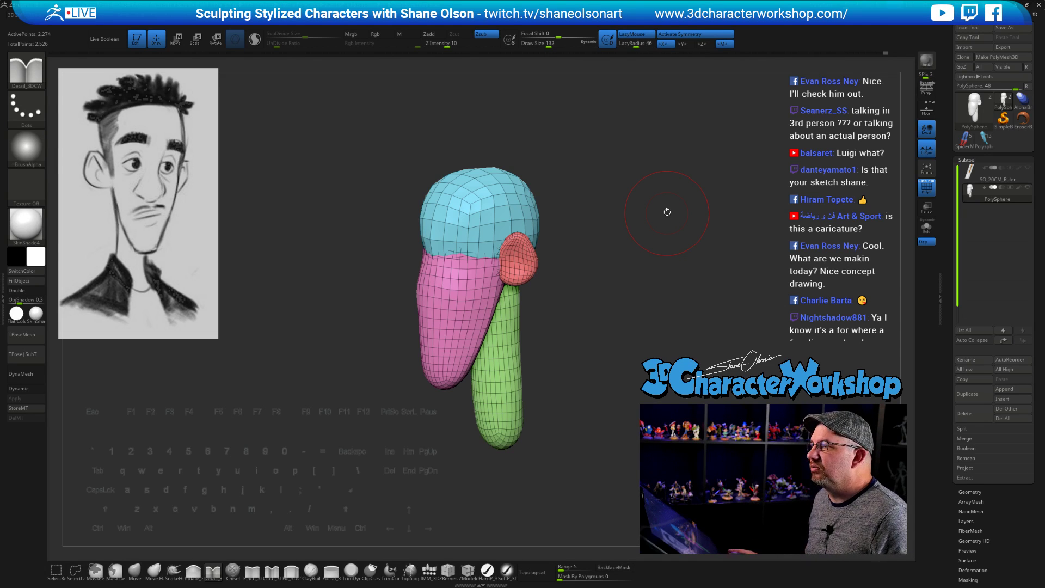
mouse_move(665, 211)
left_mouse_down()
mouse_move(674, 199)
mouse_move(670, 223)
left_mouse_up()
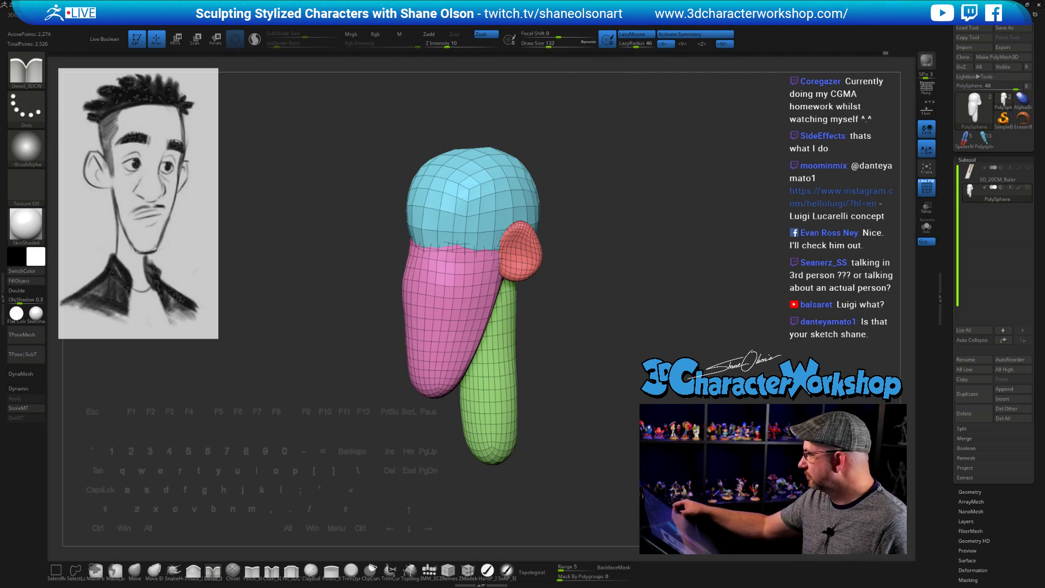
Step: Smooth the sides and lower part of the face from several angles
mouse_move(595, 338)
left_mouse_down()
mouse_move(596, 349)
mouse_move(537, 361)
mouse_move(552, 347)
mouse_move(493, 322)
left_mouse_up()
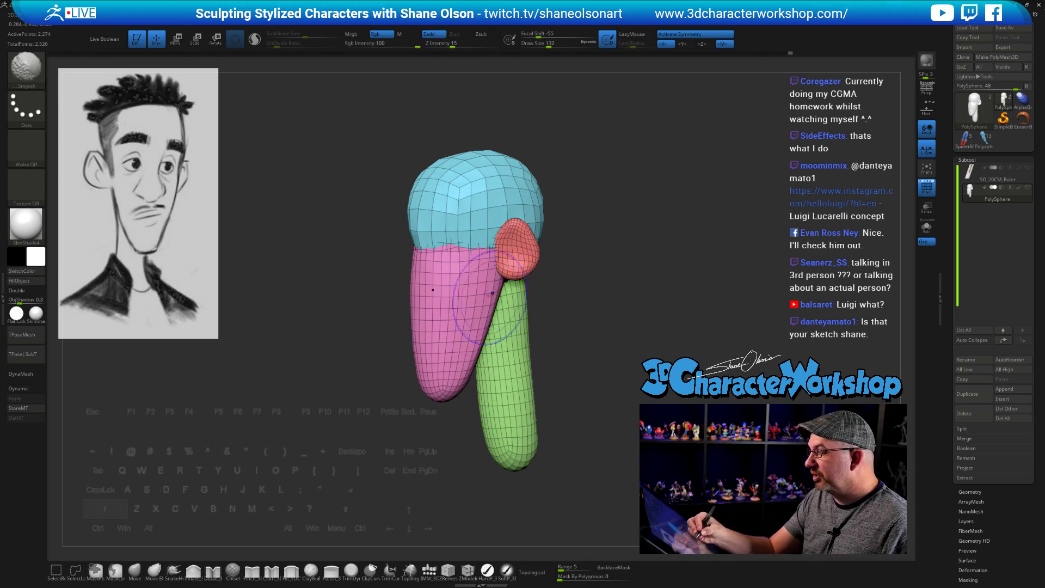
mouse_move(560, 373)
left_mouse_down()
mouse_move(636, 382)
mouse_move(513, 390)
left_mouse_up()
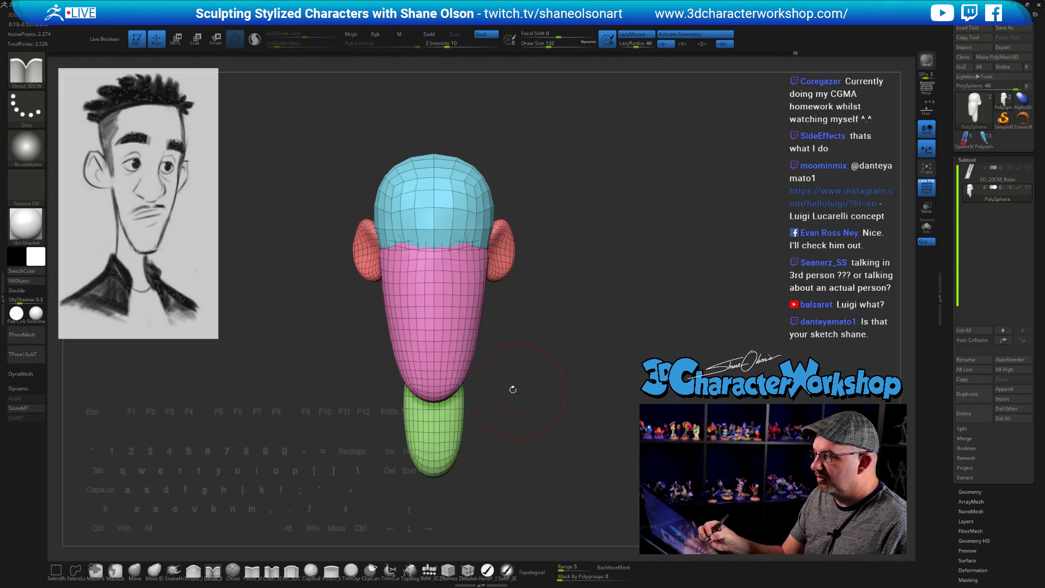
mouse_move(425, 326)
left_mouse_down("shift")
mouse_move(414, 381)
mouse_move(413, 348)
mouse_move(405, 373)
mouse_move(402, 351)
mouse_move(422, 384)
left_mouse_up("shift")
left_click_drag(539, 351, 506, 352)
left_click_drag(455, 379, 471, 335, "shift")
mouse_move(571, 412)
left_mouse_down()
mouse_move(547, 417)
mouse_move(538, 384)
left_mouse_up()
left_click_drag(661, 413, 651, 416)
mouse_move(536, 339)
left_mouse_down("shift")
mouse_move(535, 317)
mouse_move(537, 347)
mouse_move(613, 361)
mouse_move(585, 358)
mouse_move(591, 377)
left_mouse_up("shift")
Step: Isolate the neck, pull its upper back edge outward with the Move brush at draw size 177, and show the whole head again
left_click(134, 571)
key("space")
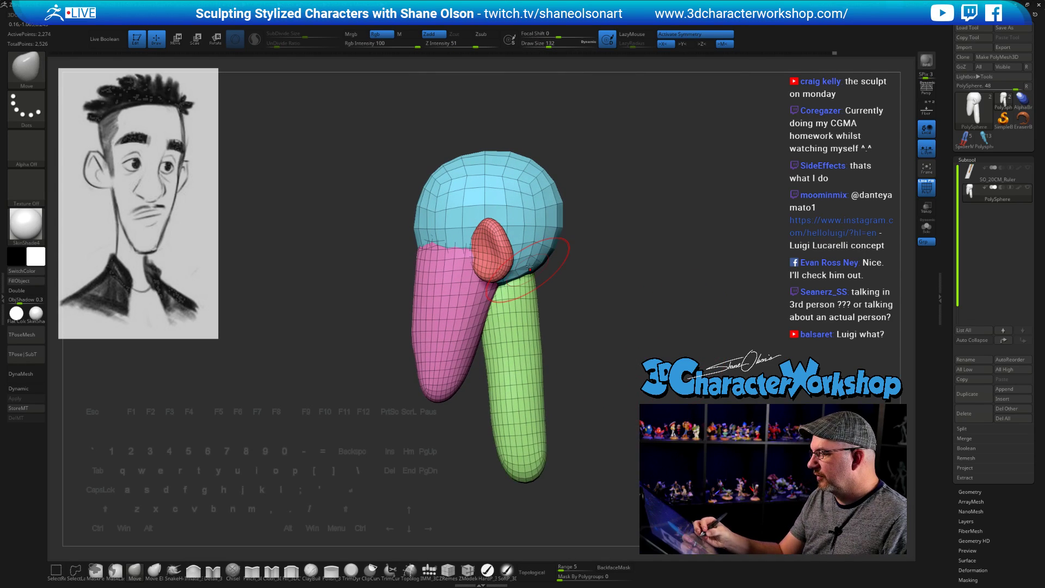
left_click_drag(595, 343, 599, 322, "alt")
left_click(533, 325, "ctrl+shift")
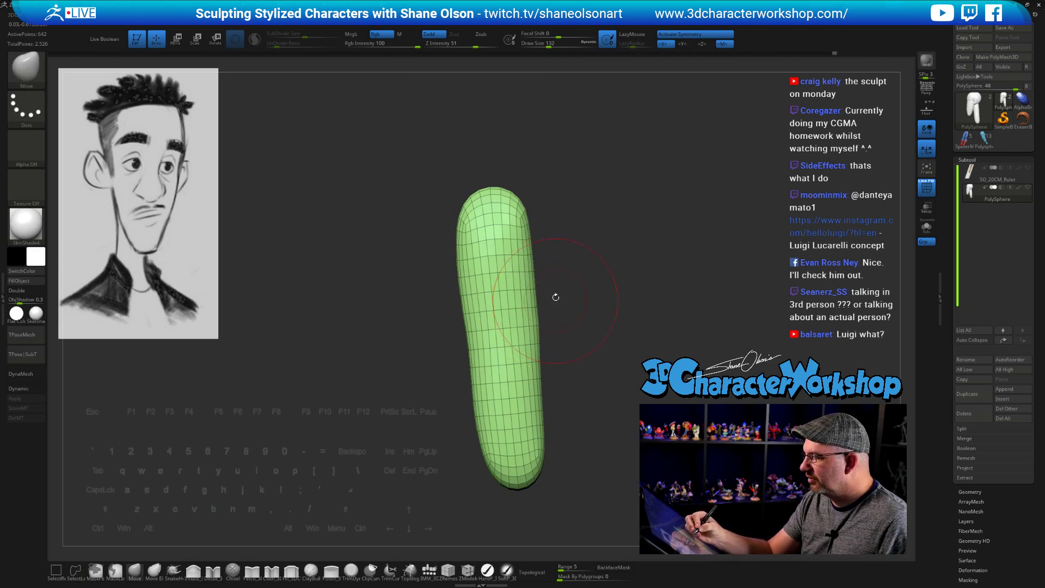
key("s")
left_click_drag(546, 265, 551, 264)
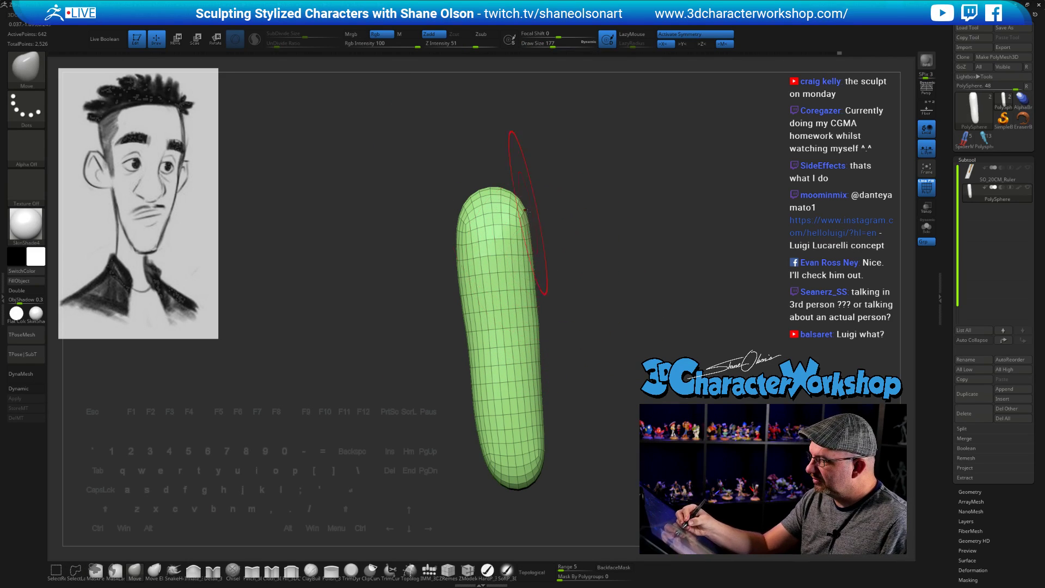
left_click_drag(529, 215, 551, 210)
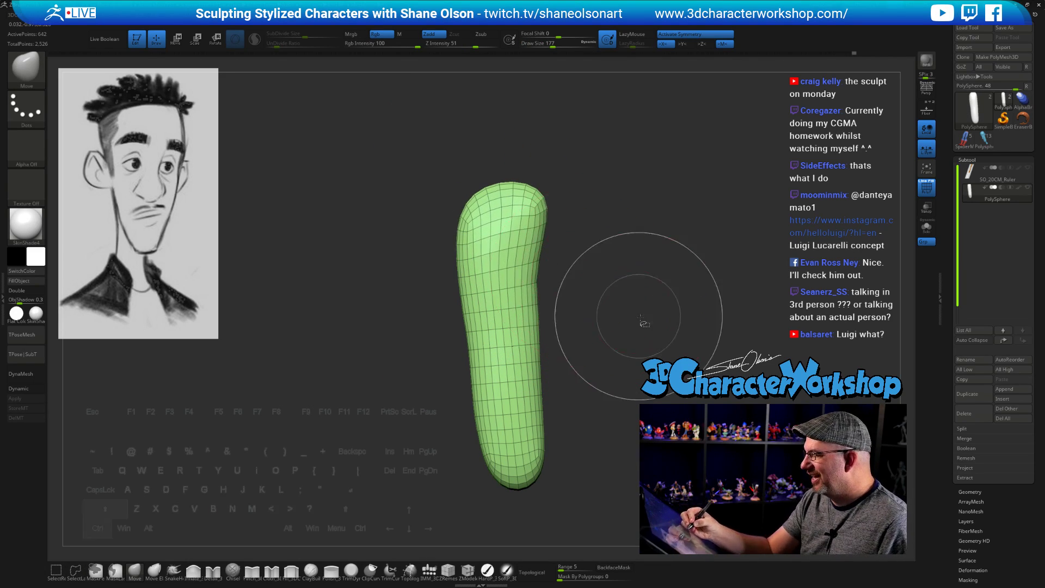
left_click(641, 319, "ctrl+shift")
mouse_move(569, 270)
left_mouse_down()
mouse_move(469, 264)
mouse_move(554, 259)
left_mouse_up()
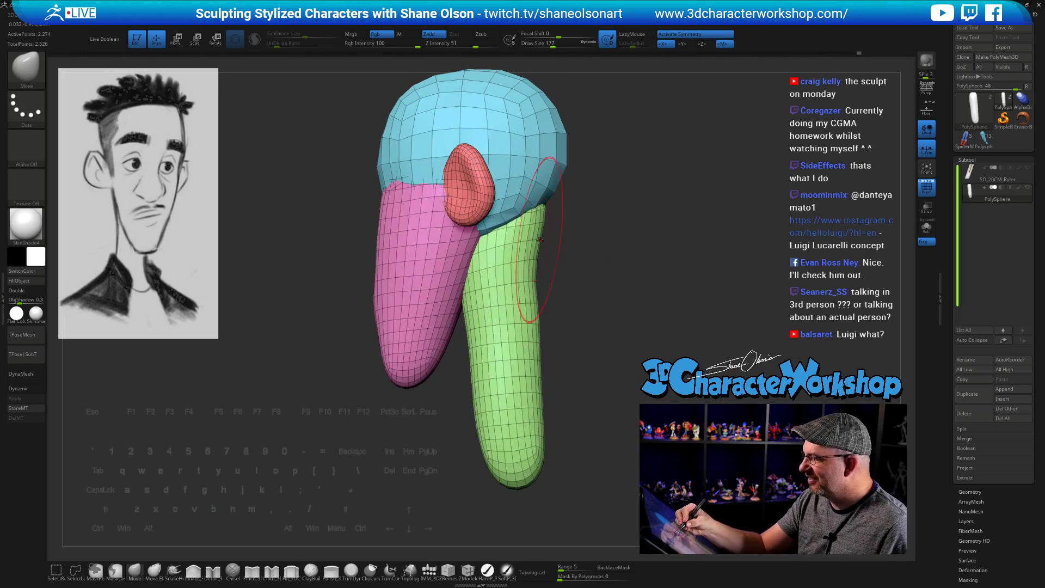
Step: Turn on topological masking and isolate the neck piece
left_click_drag(619, 332, 602, 352)
left_click(537, 570)
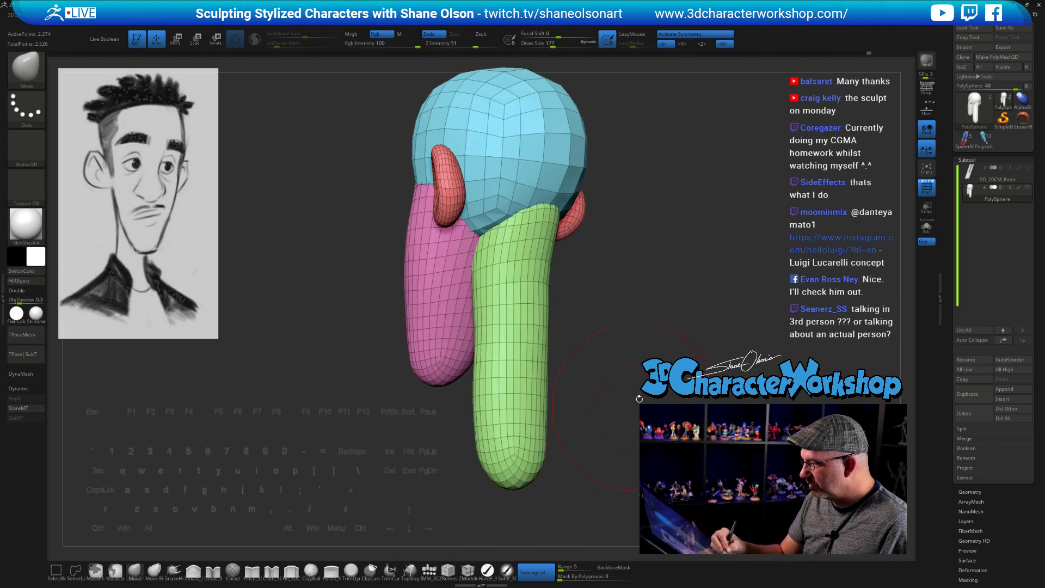
left_click_drag(641, 396, 627, 382, "shift")
left_click(582, 280, "ctrl+shift")
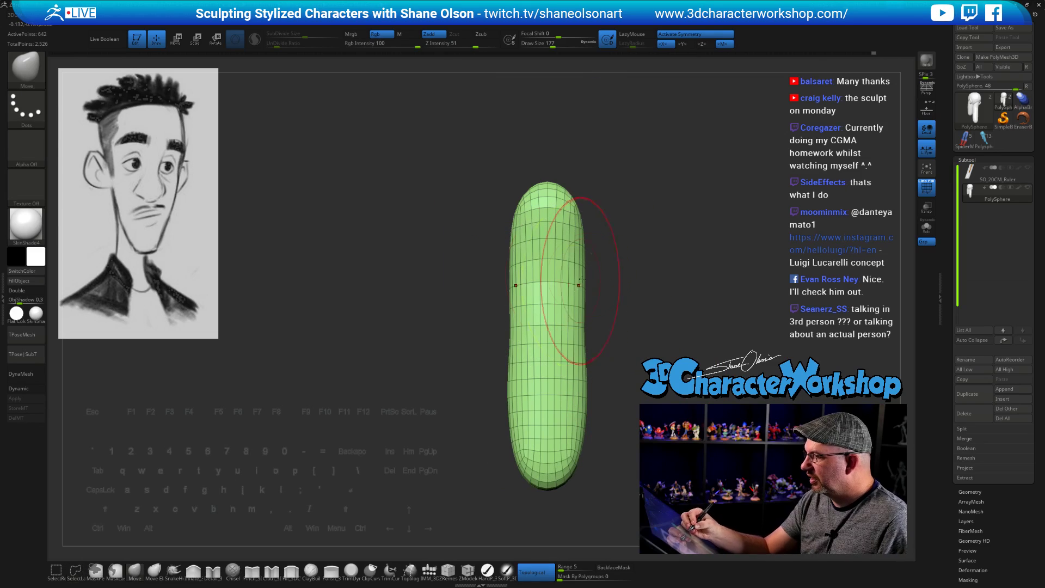
Step: Widen the top of the neck and narrow the part below it with the Move brush at draw size 149, and unhide the head
mouse_move(618, 240)
left_mouse_down("alt")
mouse_move(603, 289)
mouse_move(594, 289)
mouse_move(609, 286)
left_mouse_up("alt")
key("s")
left_click(611, 280)
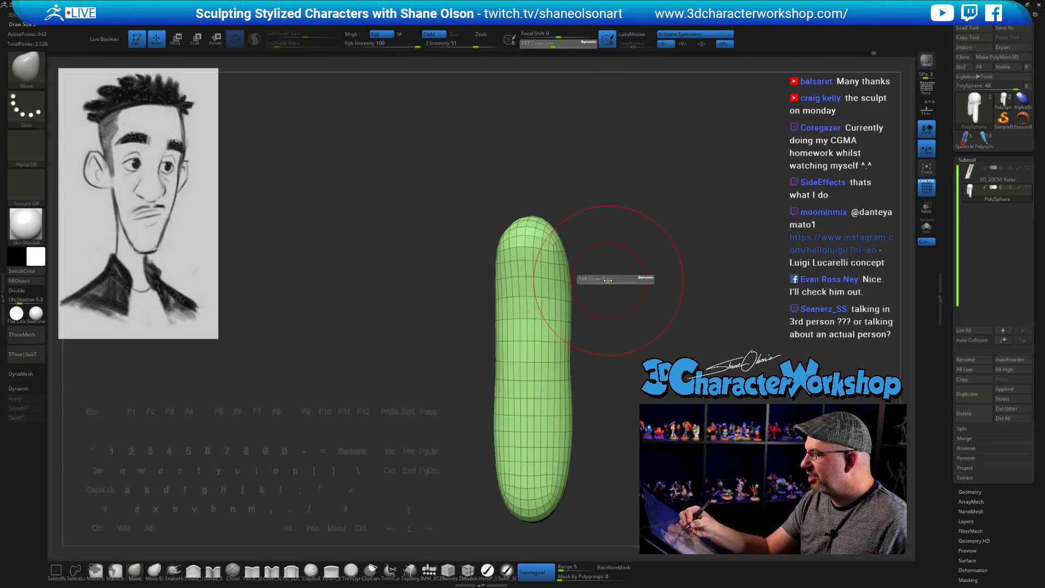
left_click_drag(564, 243, 573, 239)
mouse_move(633, 279)
left_mouse_down()
mouse_move(585, 278)
mouse_move(554, 242)
left_mouse_up()
left_click_drag(662, 218, 599, 235)
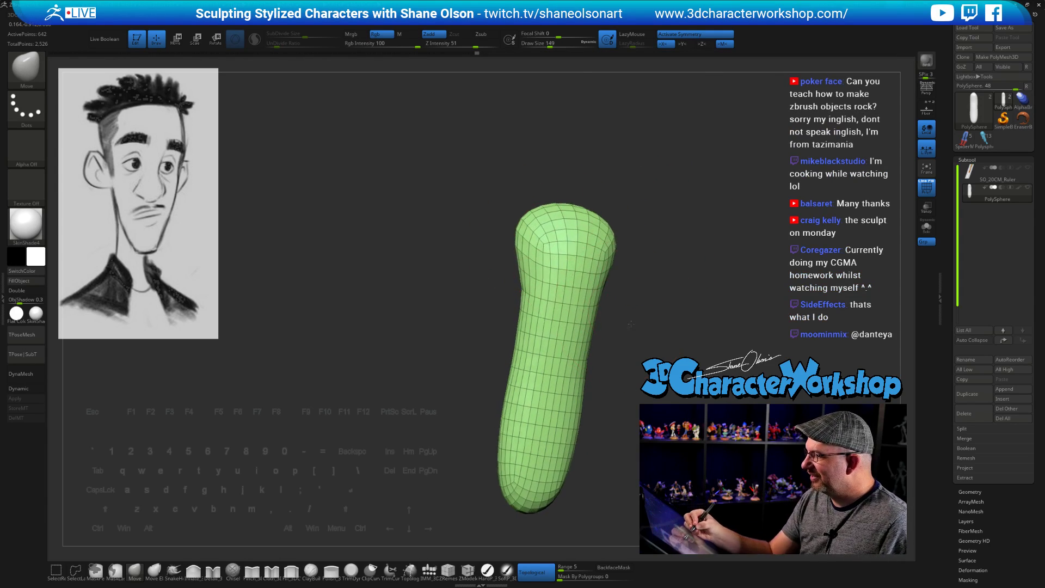
left_click_drag(615, 283, 568, 300)
left_click_drag(526, 326, 517, 330)
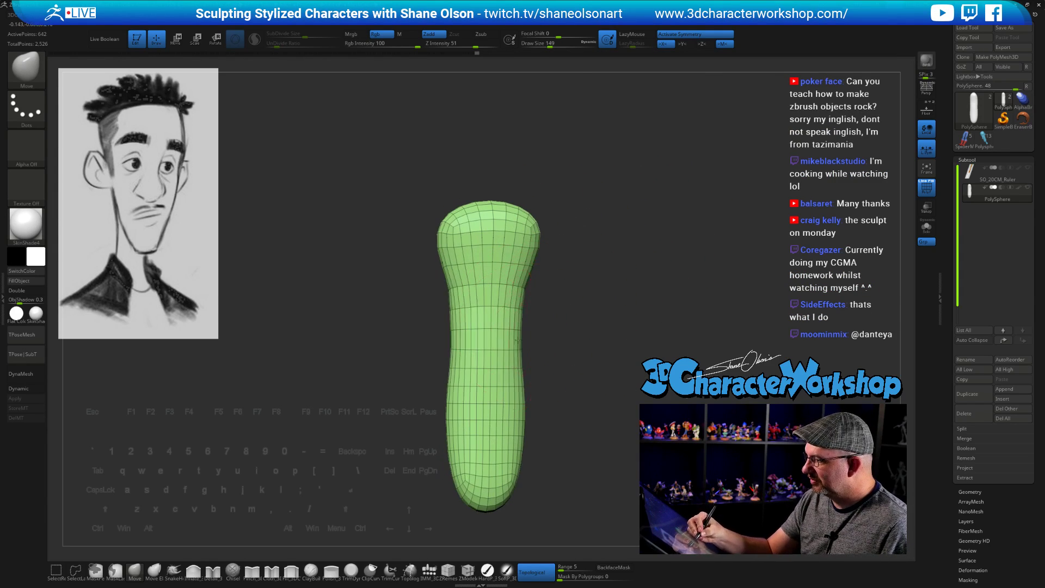
left_click(628, 385, "ctrl+shift")
left_click_drag(630, 401, 610, 392)
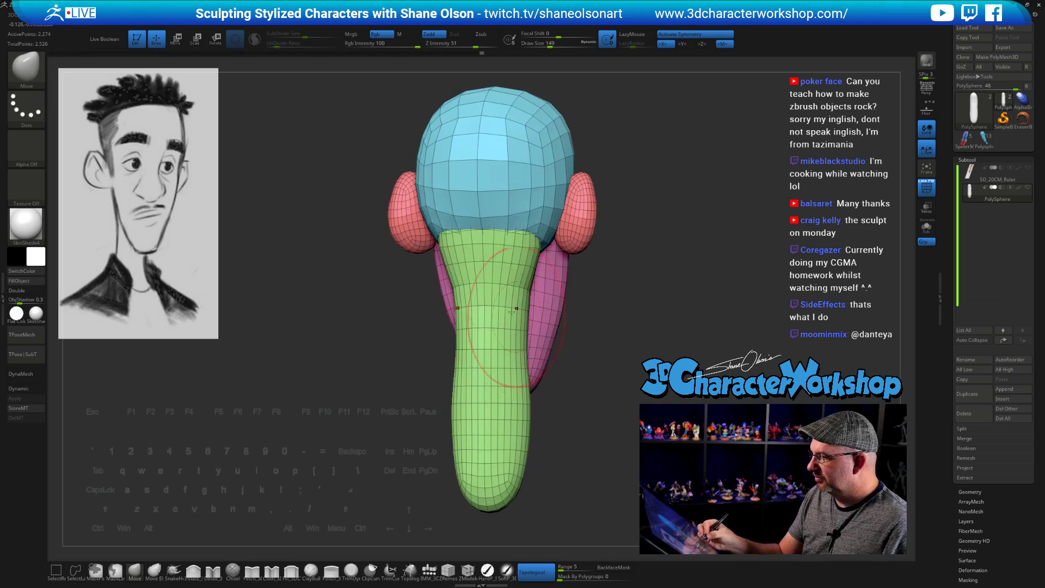
mouse_move(357, 308)
left_mouse_down()
mouse_move(472, 315)
mouse_move(437, 373)
left_mouse_up()
key("2")
mouse_move(532, 428)
left_mouse_down()
mouse_move(504, 430)
mouse_move(542, 416)
mouse_move(580, 365)
mouse_move(520, 328)
left_mouse_up()
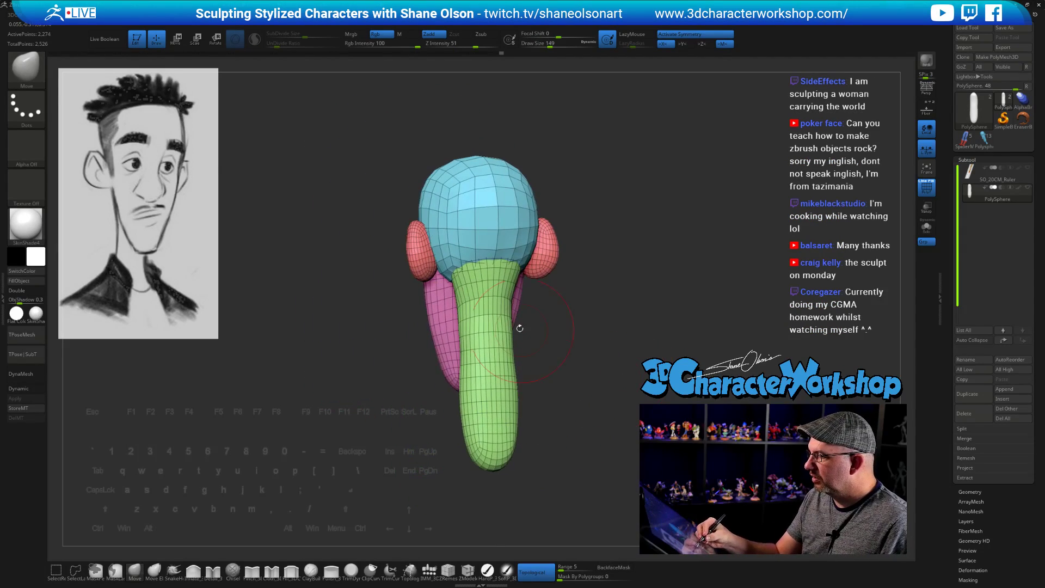
mouse_move(589, 360)
left_mouse_down()
mouse_move(581, 381)
mouse_move(577, 365)
mouse_move(622, 385)
left_mouse_up()
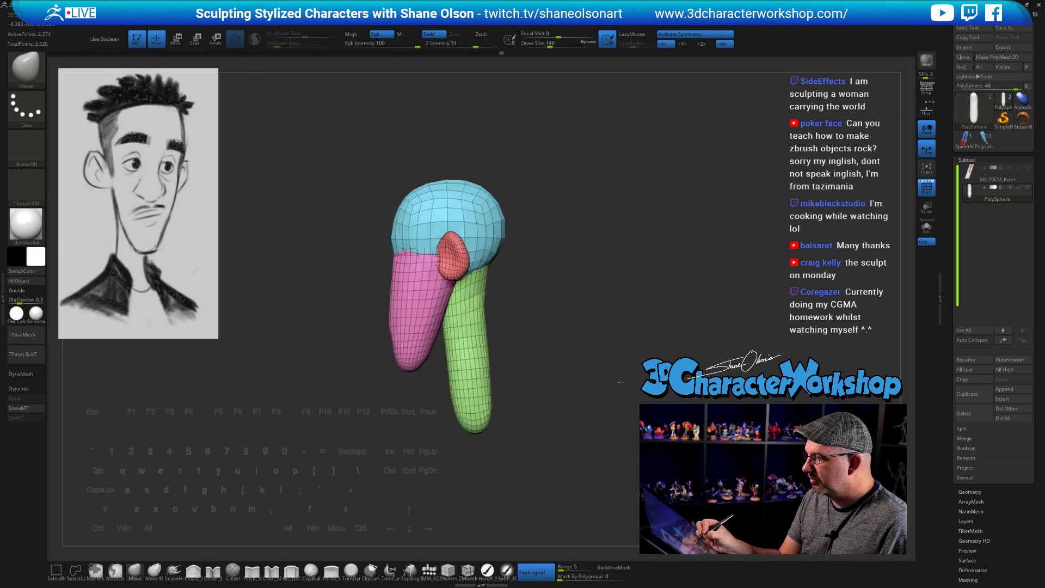
mouse_move(388, 316)
left_mouse_down("shift")
mouse_move(387, 303)
mouse_move(393, 321)
left_mouse_up("shift")
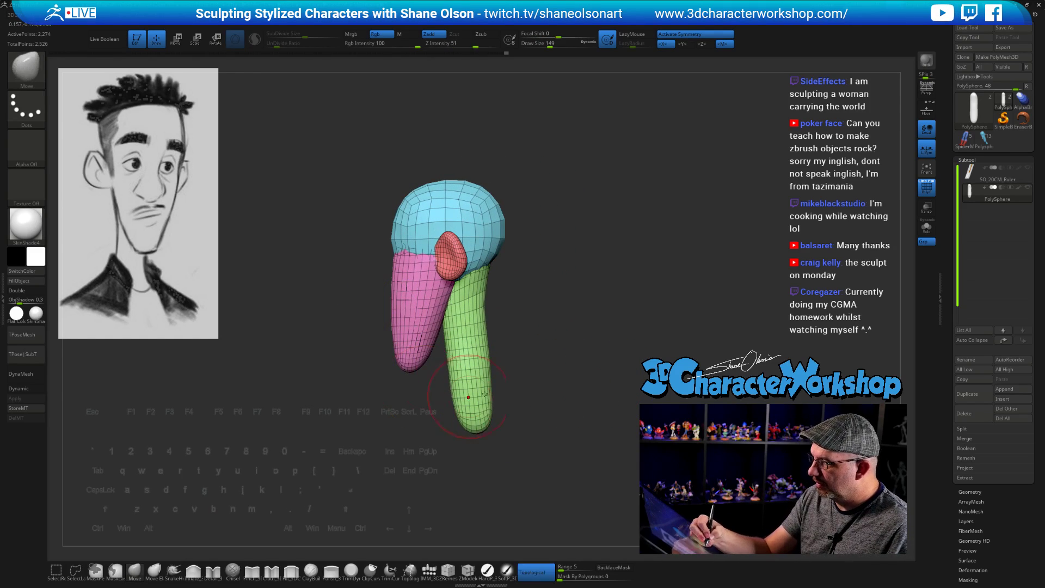
left_click_drag(542, 372, 630, 394)
Step: Choose the Appendage primitive of the insert-mesh brush and set the draw size to 112
left_click(430, 570)
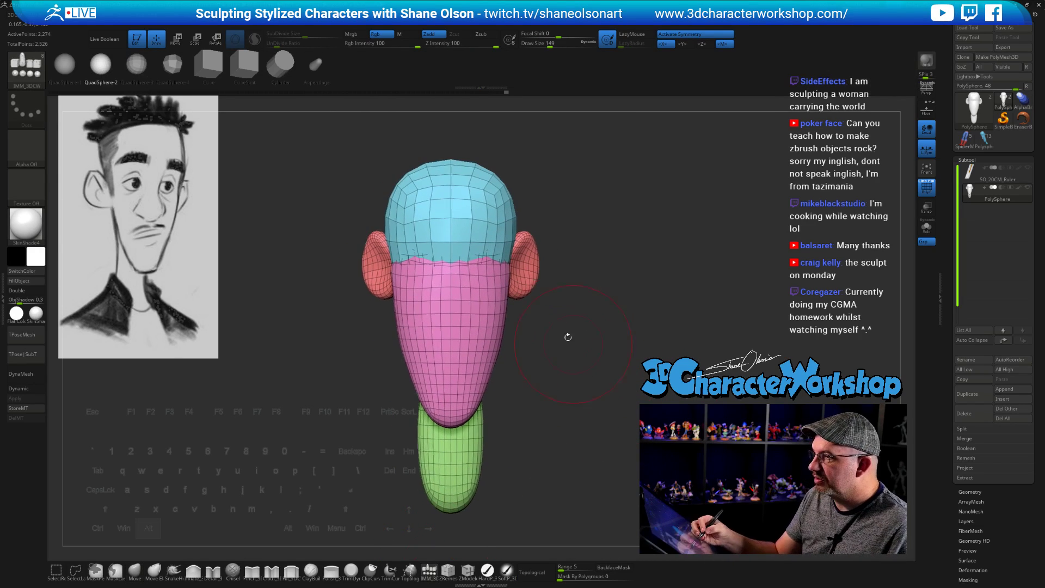
left_click_drag(607, 330, 644, 357)
key("s")
left_click_drag(612, 354, 632, 340, "alt")
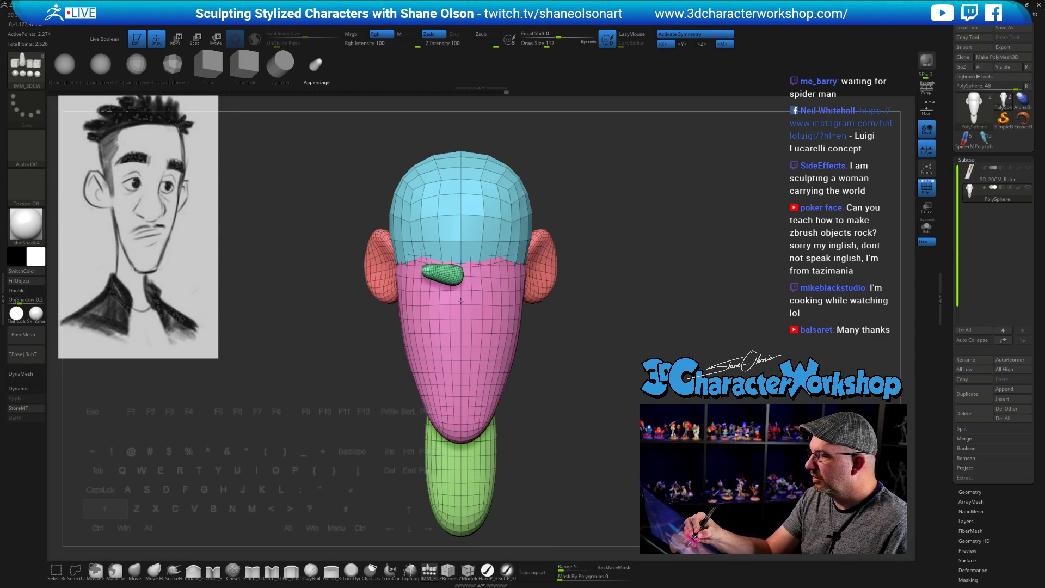
left_click_drag(460, 301, 460, 302, "shift")
left_click_drag(626, 435, 581, 169)
key("ctrl+z")
key("w")
left_click(528, 216, "alt")
left_click(463, 369, "alt")
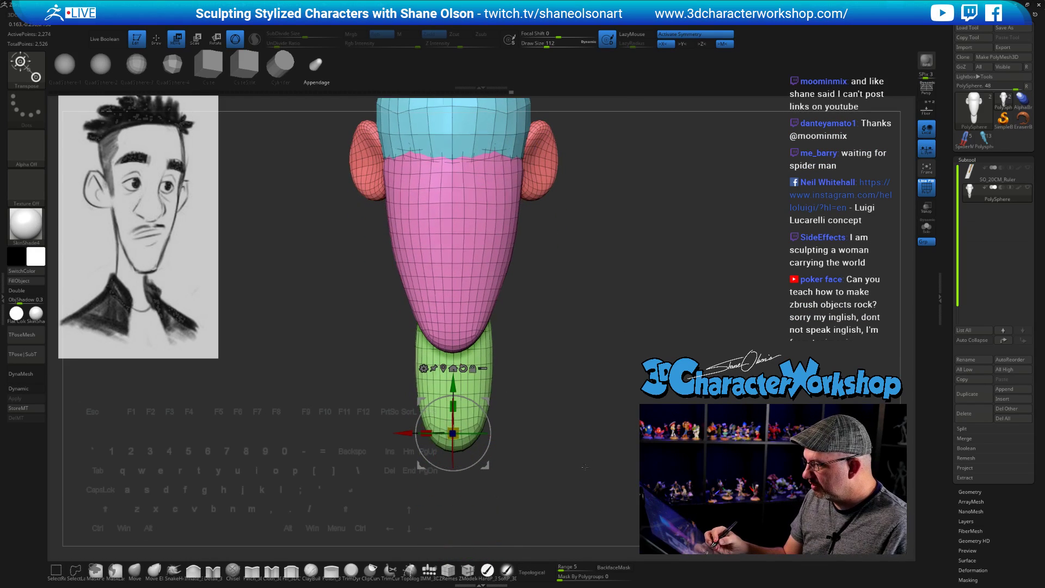
left_click_drag(584, 467, 583, 469)
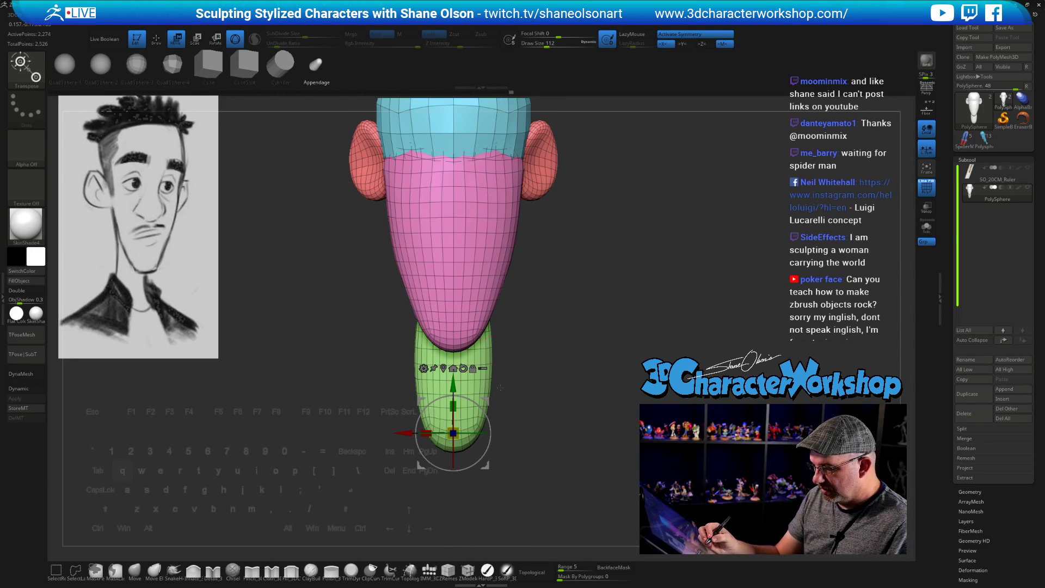
key("q")
left_click_drag(583, 369, 577, 327)
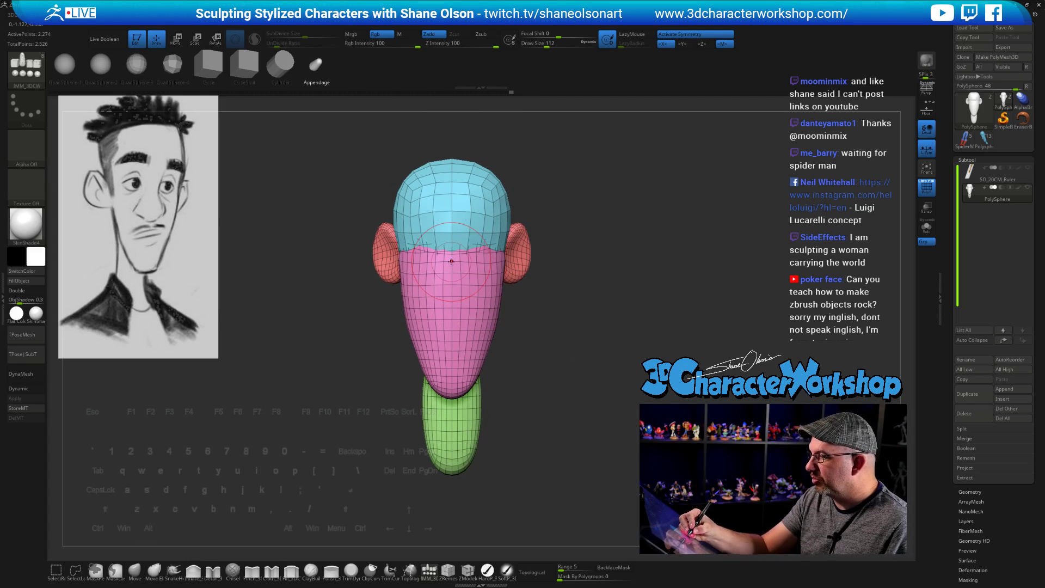
Step: Insert an Appendage on the front of the face, and scale, rotate and move it into a nose with its thick end down
left_click_drag(453, 285, 458, 326)
left_click_drag(550, 348, 616, 383)
key("e")
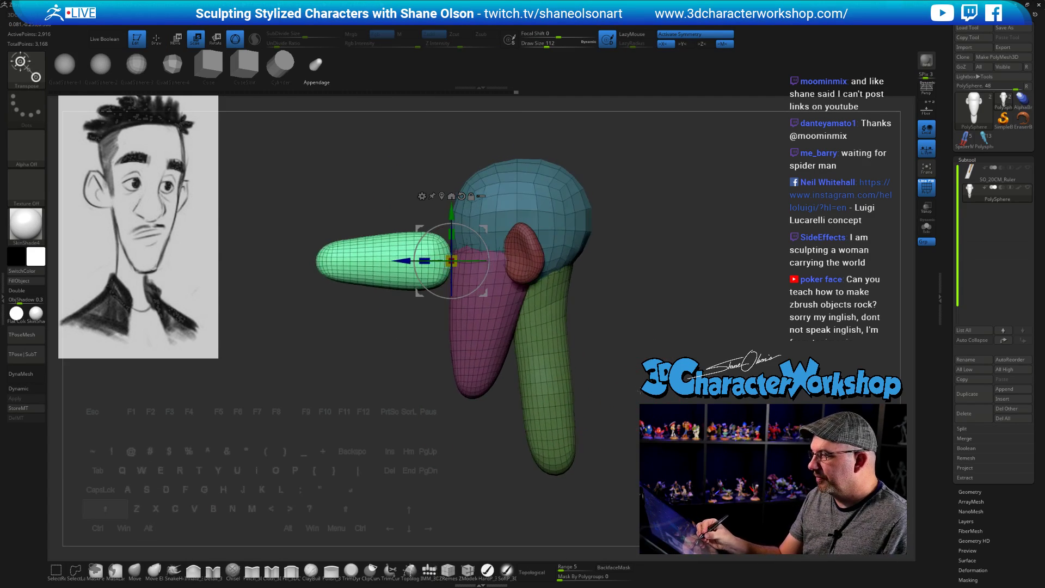
left_click_drag(484, 235, 435, 322)
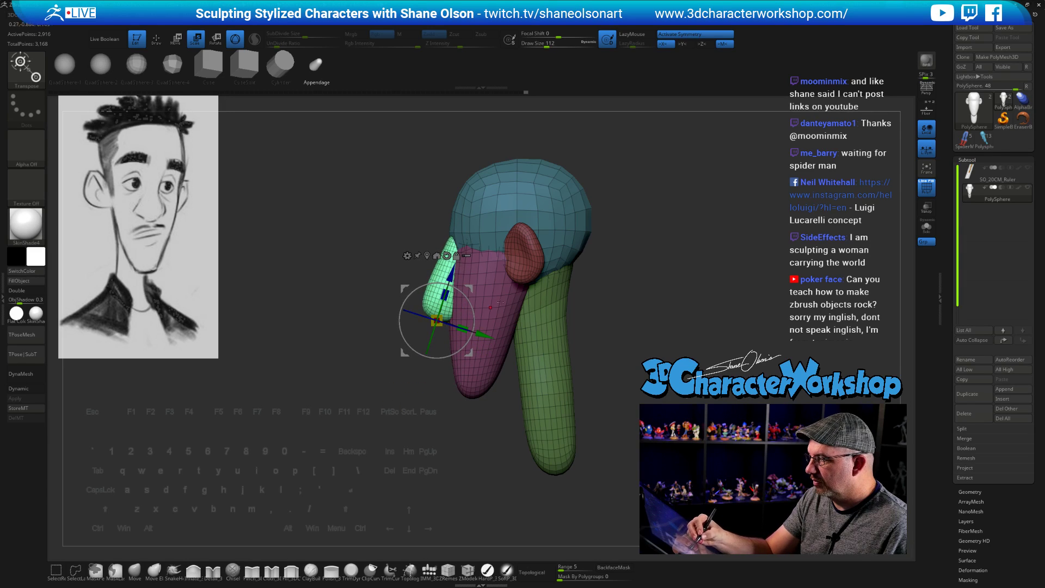
left_click_drag(578, 338, 615, 340, "shift")
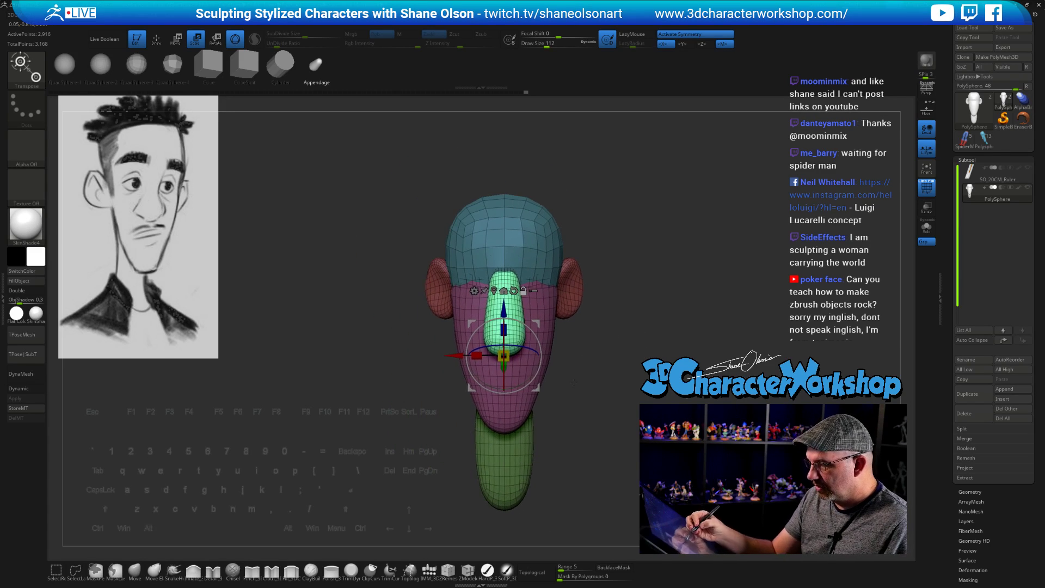
Step: Narrow the bridge of the nose and shape its wider tip with the Move brush at draw size 116, smoothing the bridge
key("q")
key("s")
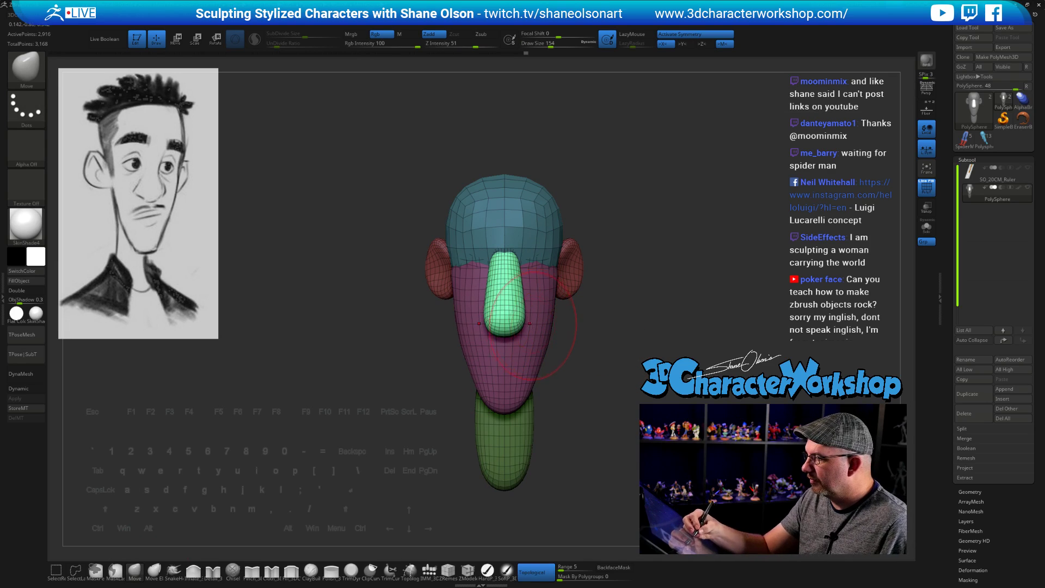
key("s")
mouse_move(539, 317)
left_mouse_down()
mouse_move(544, 307)
mouse_move(519, 304)
mouse_move(543, 271)
mouse_move(577, 313)
mouse_move(593, 306)
mouse_move(621, 325)
left_mouse_up()
key("s")
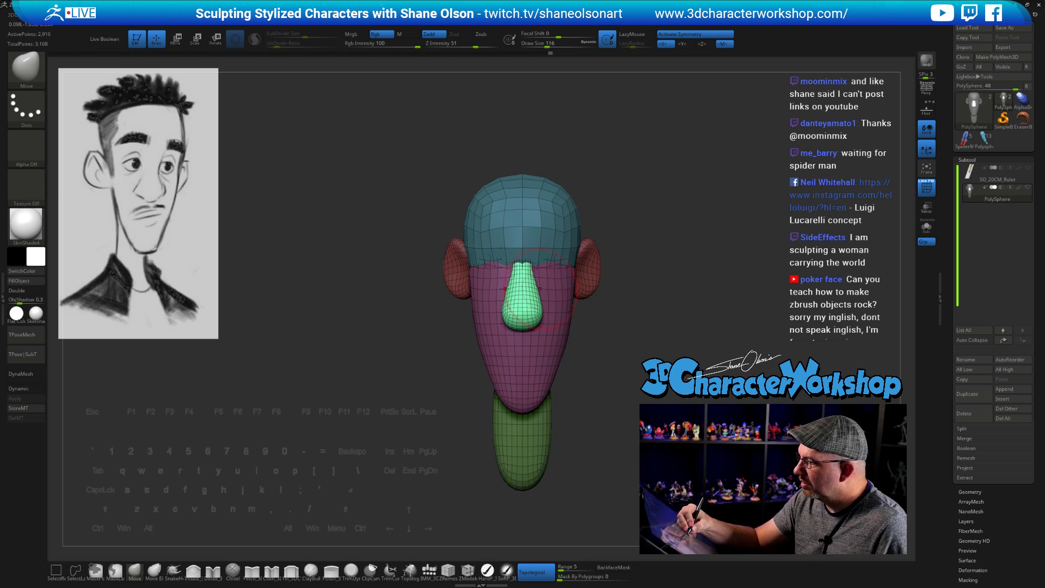
left_click_drag(539, 290, 532, 287)
left_click_drag(626, 321, 580, 318)
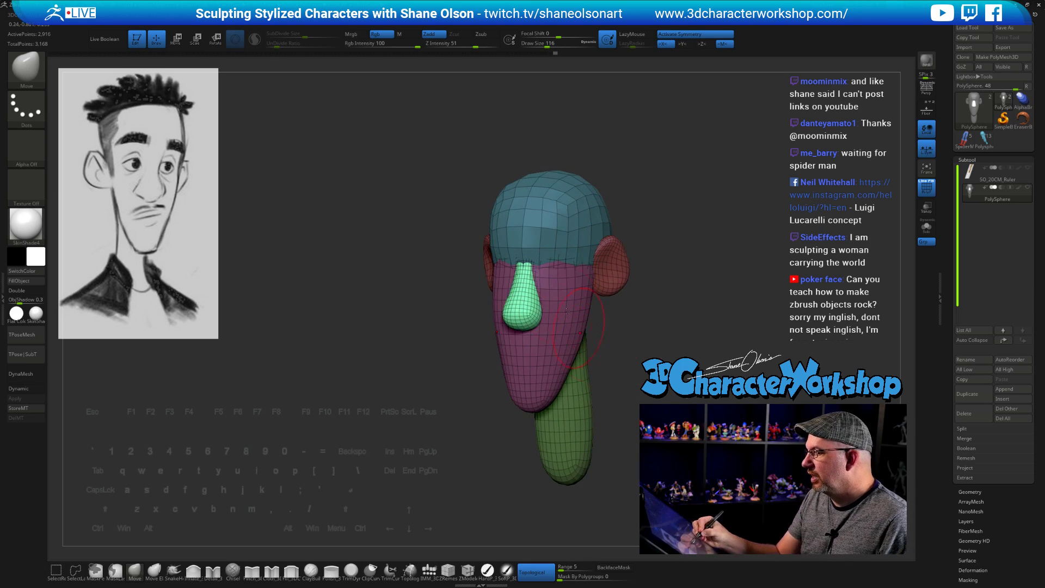
left_click_drag(532, 266, 539, 271, "shift")
Step: Adjust the upper end of the nose in profile with the Move brush at draw size 177
mouse_move(700, 332)
left_mouse_down()
mouse_move(635, 337)
mouse_move(699, 348)
mouse_move(688, 356)
left_mouse_up()
key("s")
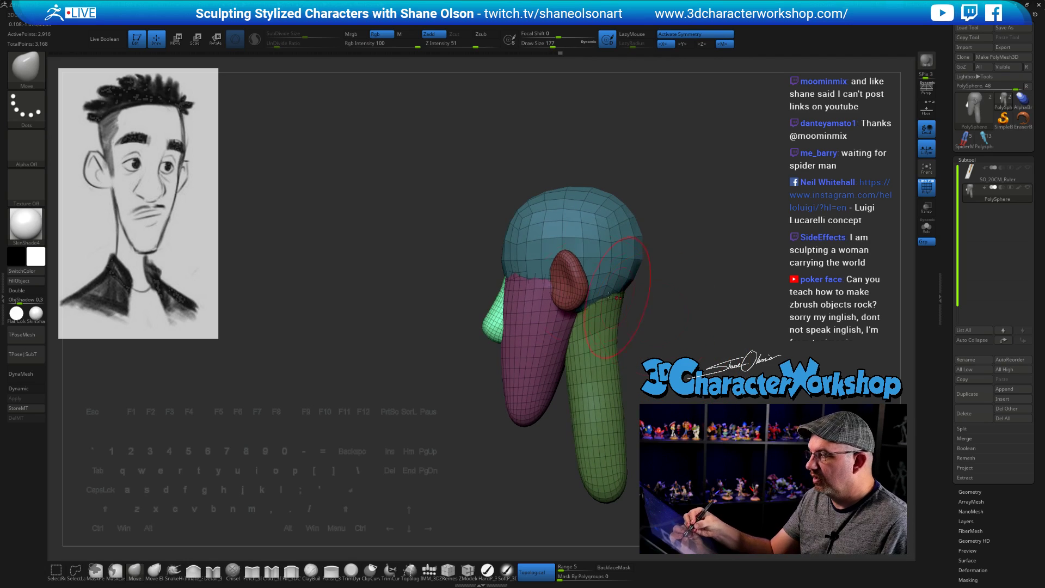
left_click_drag(497, 264, 500, 270)
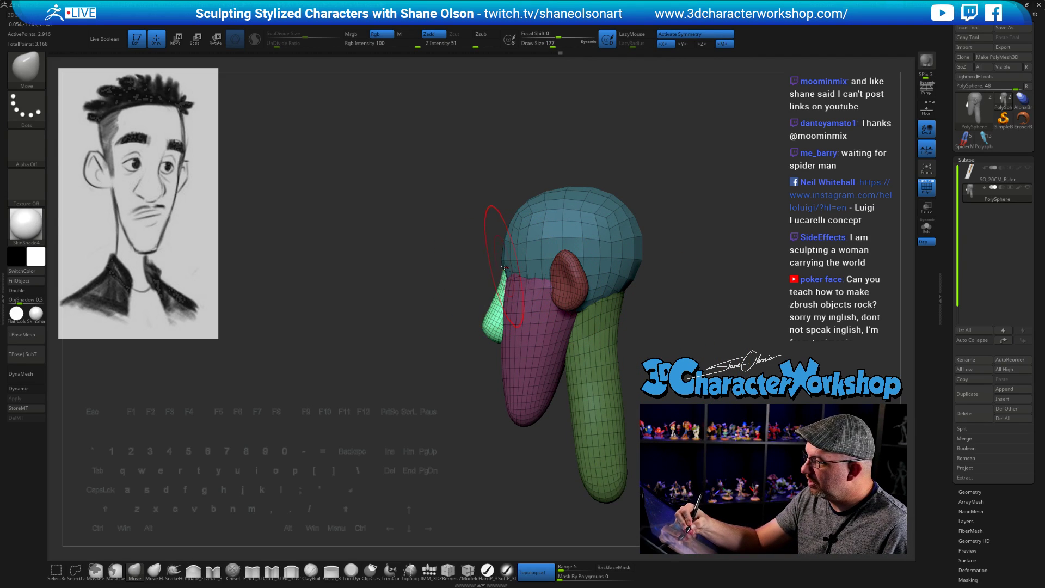
left_click_drag(632, 343, 690, 363)
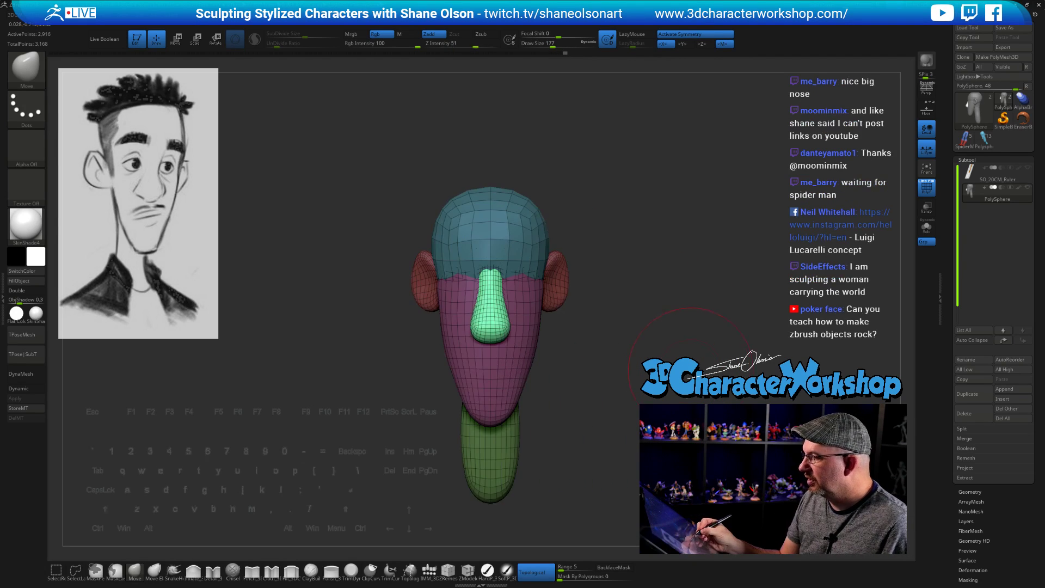
left_click_drag(663, 400, 615, 375, "alt")
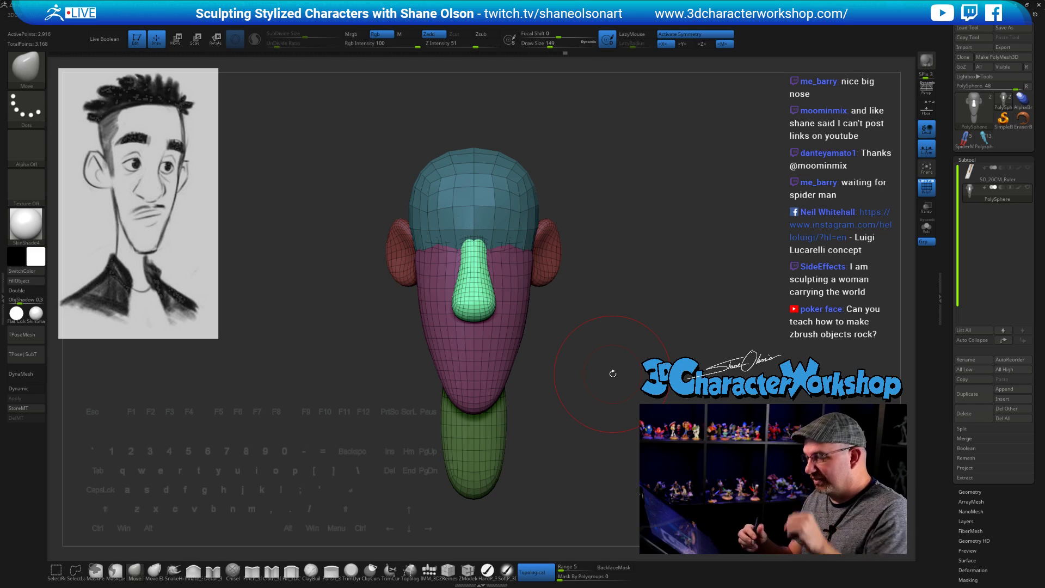
Step: Refine the underside of the nose tip with the Move brush, reducing the draw size to 44, and clear the mask
key("s")
left_click(580, 352)
mouse_move(603, 381)
left_mouse_down()
mouse_move(611, 350)
mouse_move(601, 388)
mouse_move(625, 366)
mouse_move(619, 356)
left_mouse_up()
key("s")
left_click(625, 341)
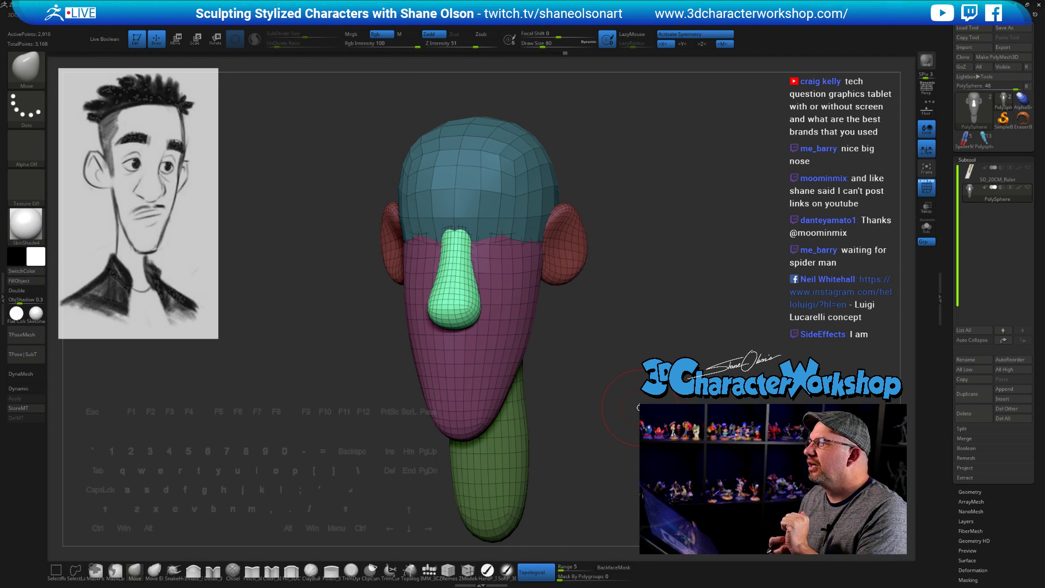
mouse_move(640, 407)
left_mouse_down()
mouse_move(449, 281)
mouse_move(603, 412)
left_mouse_up()
key("bracketleft")
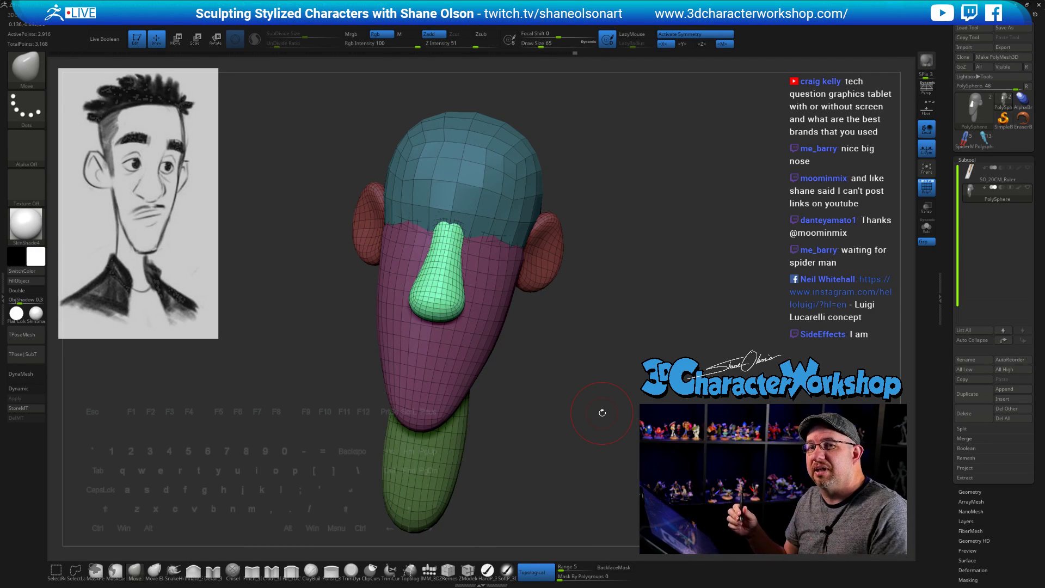
mouse_move(596, 371)
left_mouse_down()
mouse_move(626, 365)
mouse_move(612, 364)
left_mouse_up()
left_click_drag(610, 358, 602, 358)
left_click_drag(438, 331, 450, 320)
key("s")
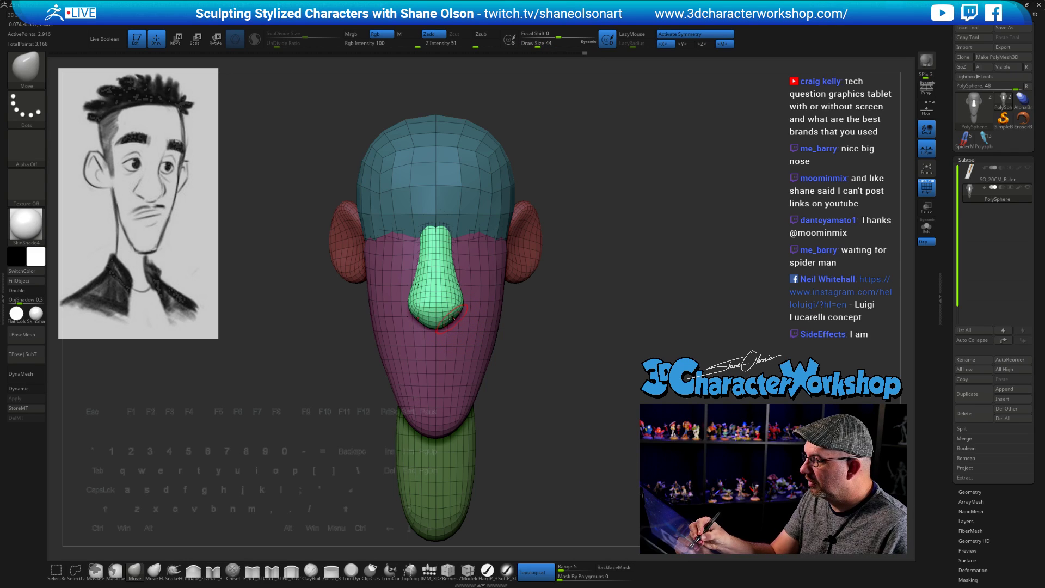
mouse_move(558, 390)
left_mouse_down()
mouse_move(608, 406)
mouse_move(555, 409)
mouse_move(607, 361)
mouse_move(641, 396)
mouse_move(643, 442)
mouse_move(637, 429)
left_mouse_up()
left_click_drag(636, 388, 641, 397, "ctrl")
Step: Mask everything except the ears, reset the gizmo orientation, and move the ears slightly down the head
mouse_move(641, 397)
left_mouse_down("alt")
mouse_move(626, 375)
mouse_move(542, 353)
left_mouse_up("alt")
mouse_move(581, 387)
left_mouse_down("alt")
mouse_move(585, 366)
mouse_move(575, 357)
mouse_move(559, 380)
mouse_move(567, 389)
left_mouse_up("alt")
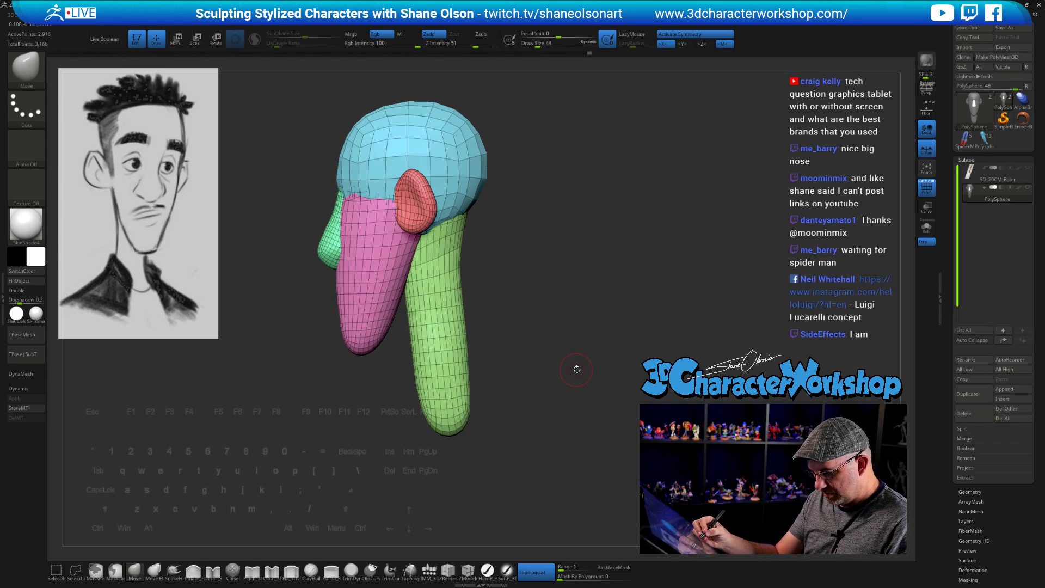
key("w")
left_click(419, 197, "ctrl")
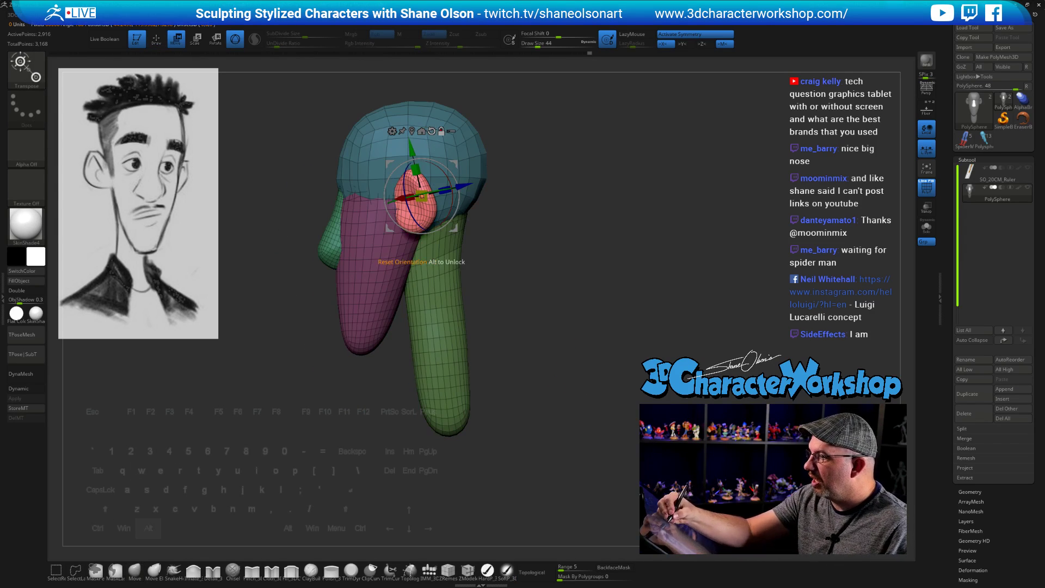
left_click(431, 131, "alt")
left_click_drag(422, 148, 422, 160)
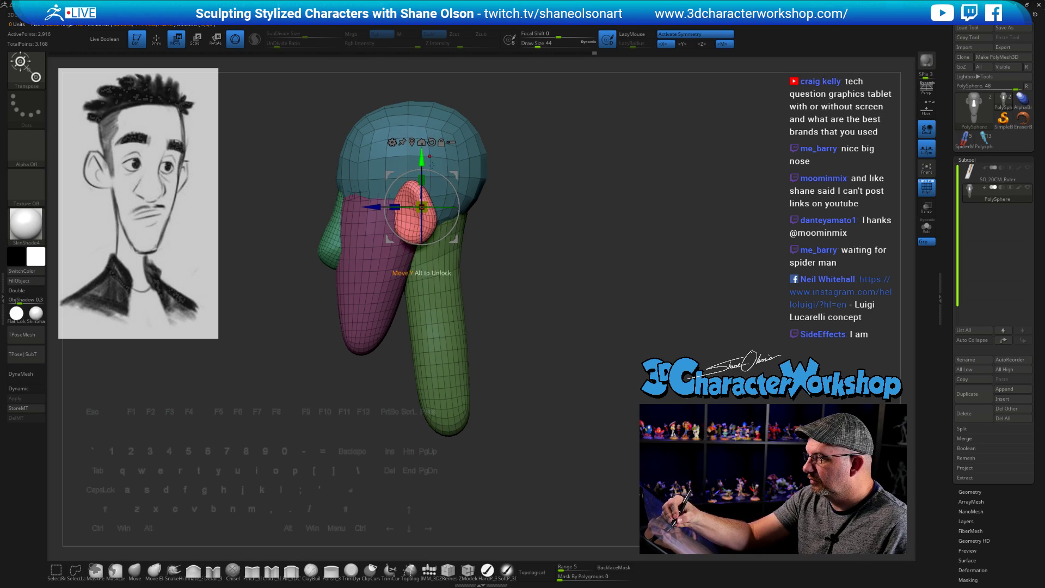
mouse_move(569, 345)
left_mouse_down()
mouse_move(601, 344)
mouse_move(583, 348)
mouse_move(593, 415)
mouse_move(616, 410)
left_mouse_up()
key("q")
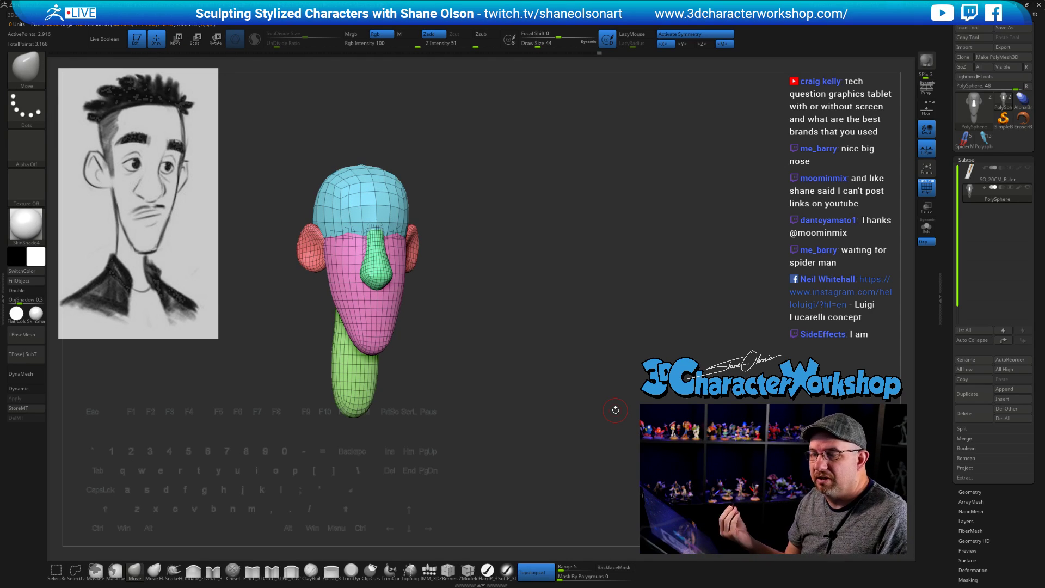
Step: Line the head up with the reference sketch, dim the sketch in Spotlight, and return to sculpting
mouse_move(616, 409)
left_mouse_down()
mouse_move(632, 377)
mouse_move(537, 351)
mouse_move(567, 365)
mouse_move(568, 336)
mouse_move(571, 358)
left_mouse_up()
key("shift+z")
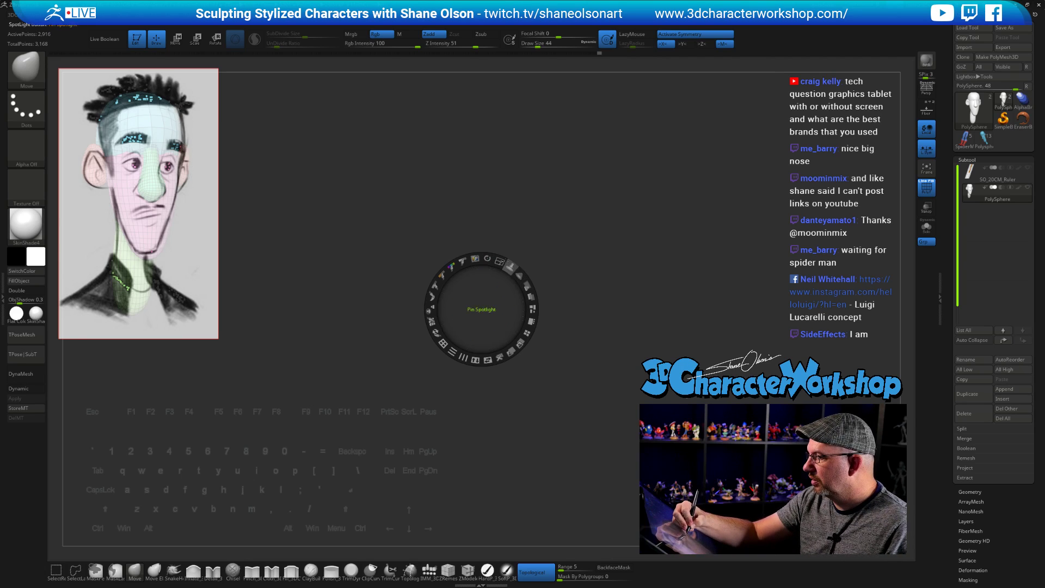
left_click(463, 261)
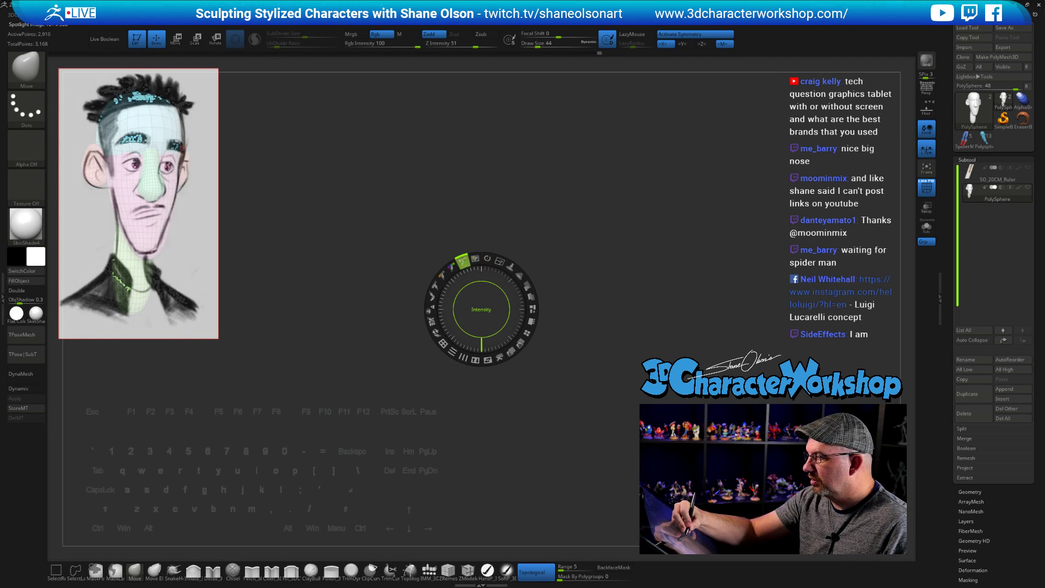
left_click_drag(462, 261, 466, 262)
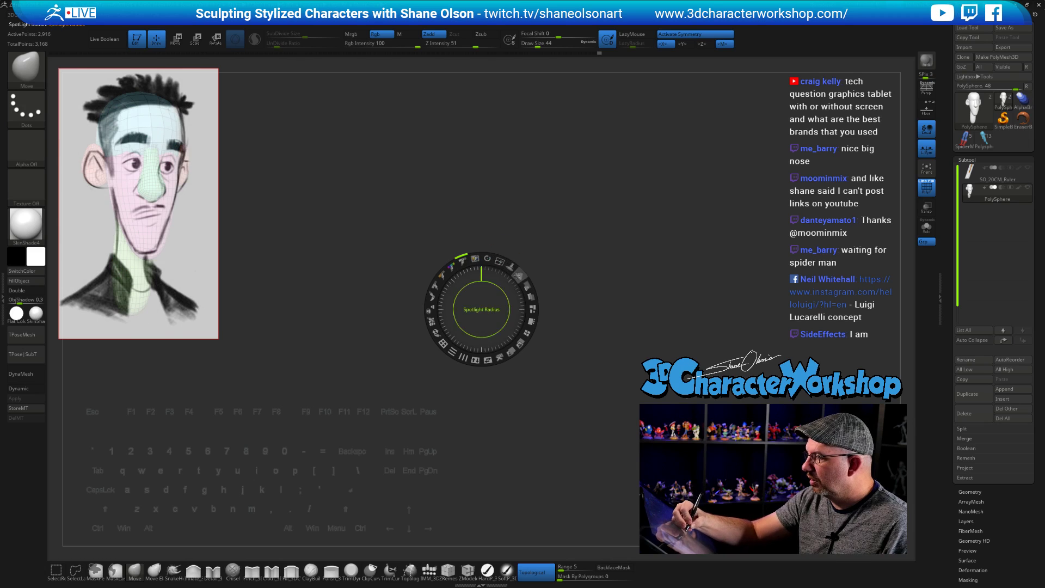
left_click_drag(525, 288, 503, 273)
mouse_move(648, 346)
left_mouse_down("alt")
mouse_move(652, 336)
mouse_move(646, 344)
mouse_move(868, 386)
left_mouse_up("alt")
key("z")
left_click_drag(614, 343, 739, 425, "alt")
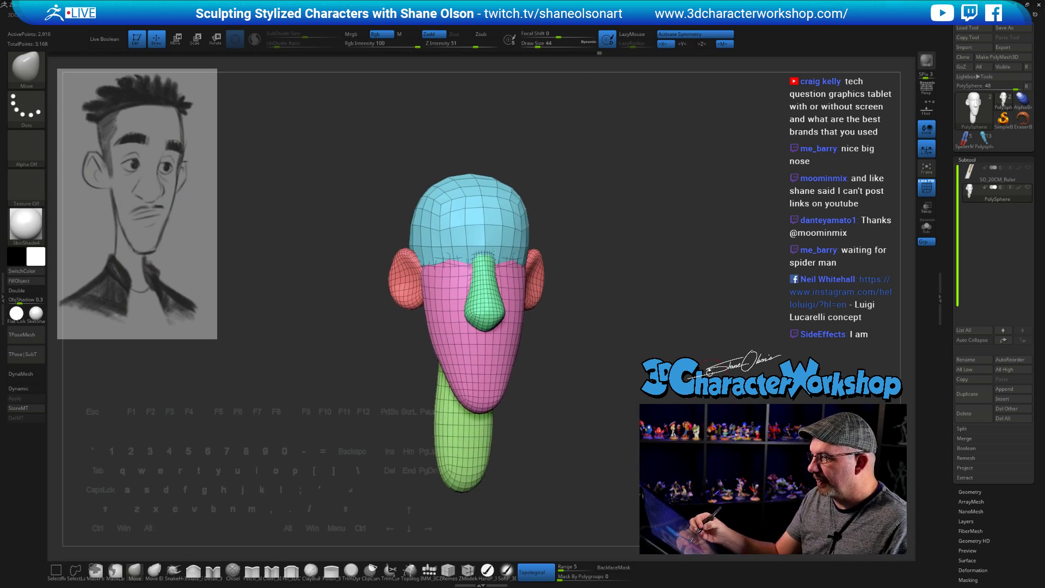
Step: Mask everything except the ears, nudge the ears slightly down with the gizmo, and clear the mask
left_click_drag(708, 367, 652, 357)
key("w")
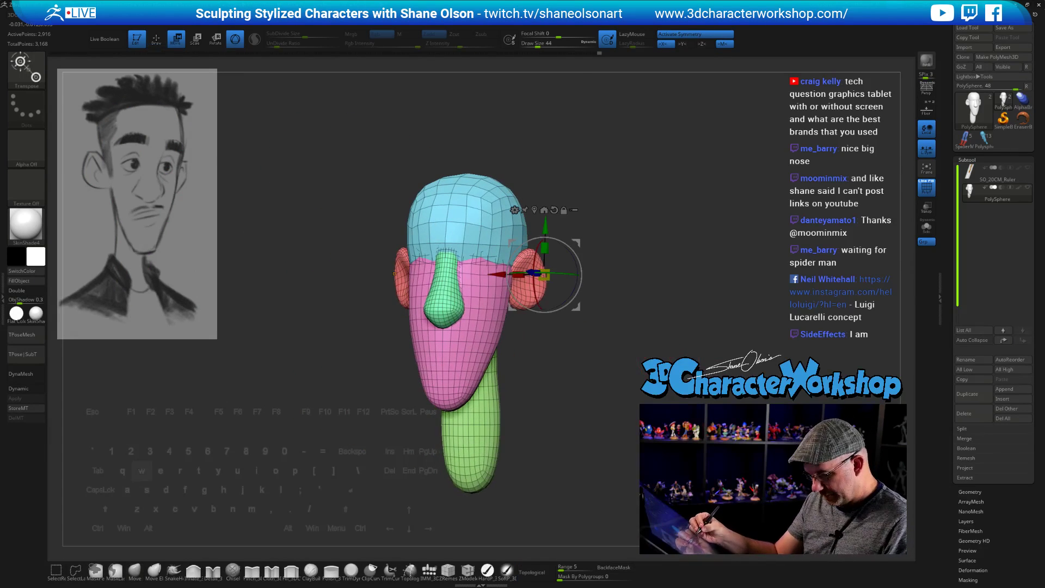
left_click(524, 259, "ctrl")
left_click(535, 195)
left_click_drag(526, 214, 526, 220)
mouse_move(604, 345)
left_mouse_down()
mouse_move(636, 345)
mouse_move(620, 363)
mouse_move(633, 383)
left_mouse_up()
key("q")
left_click(636, 355, "ctrl")
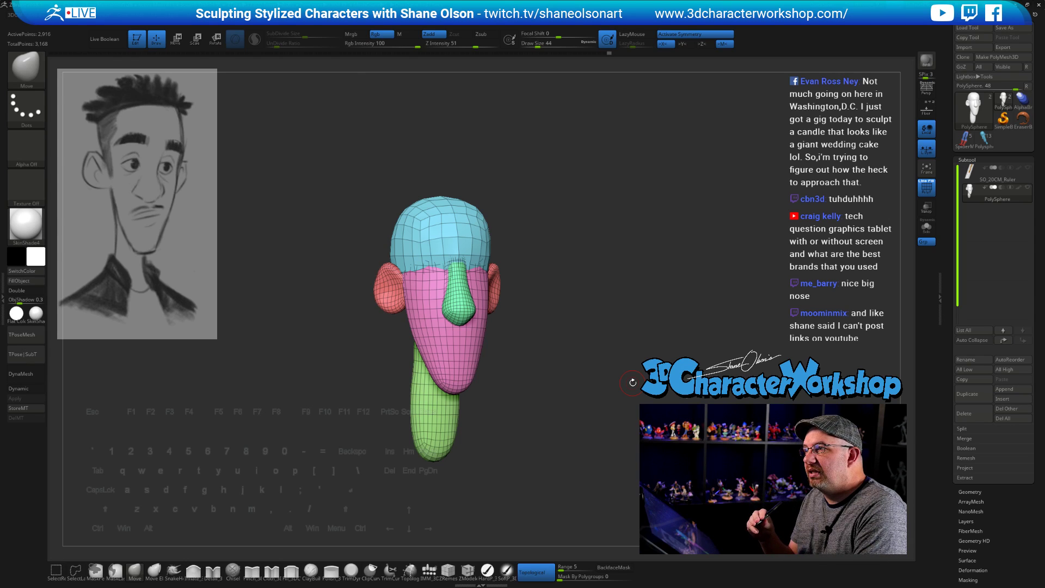
mouse_move(633, 382)
left_mouse_down()
mouse_move(611, 355)
mouse_move(634, 373)
left_mouse_up()
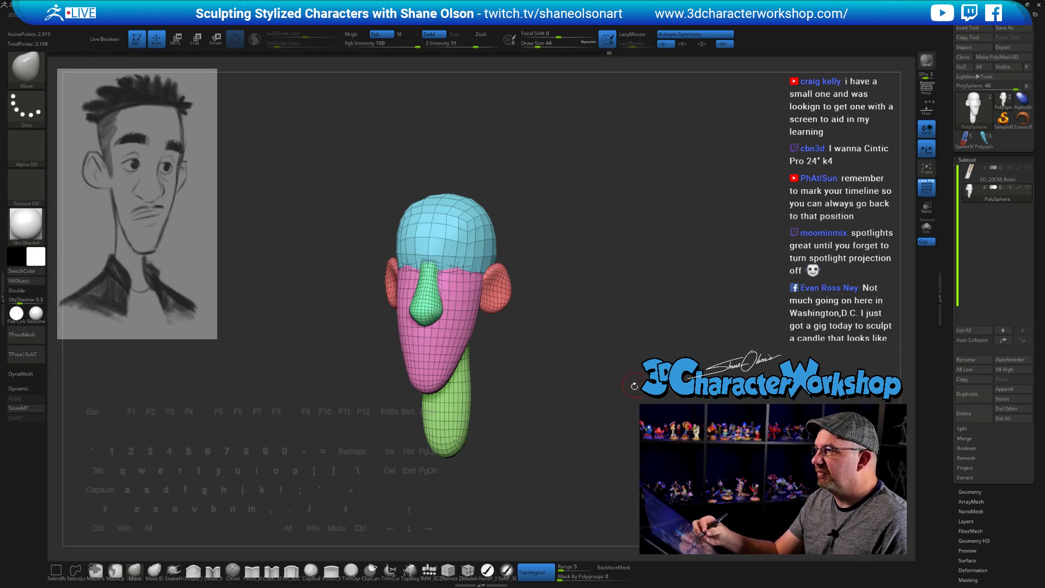
mouse_move(633, 387)
left_mouse_down()
mouse_move(623, 408)
mouse_move(623, 374)
mouse_move(628, 383)
left_mouse_up()
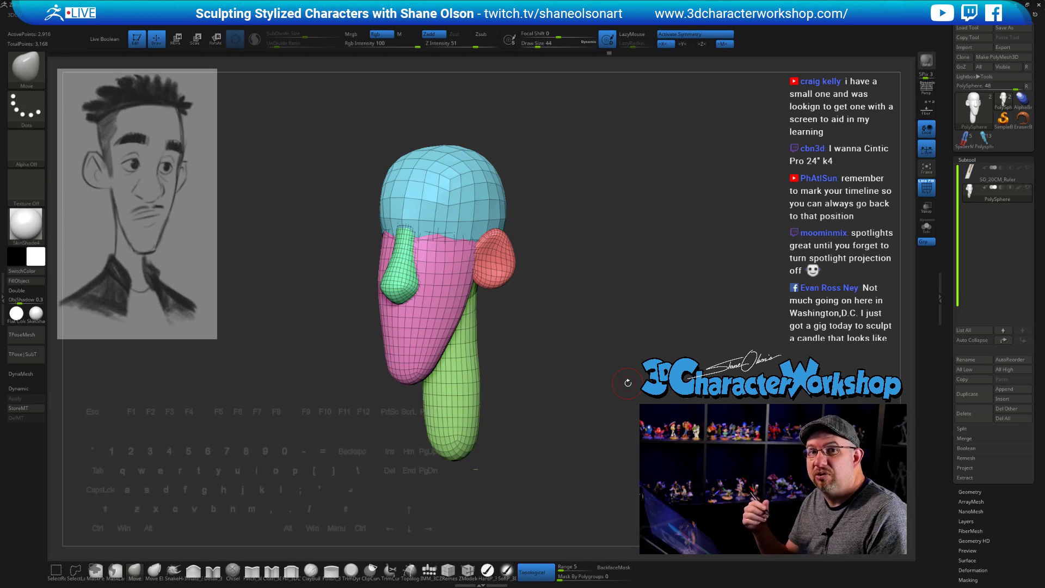
left_click_drag(628, 383, 658, 342)
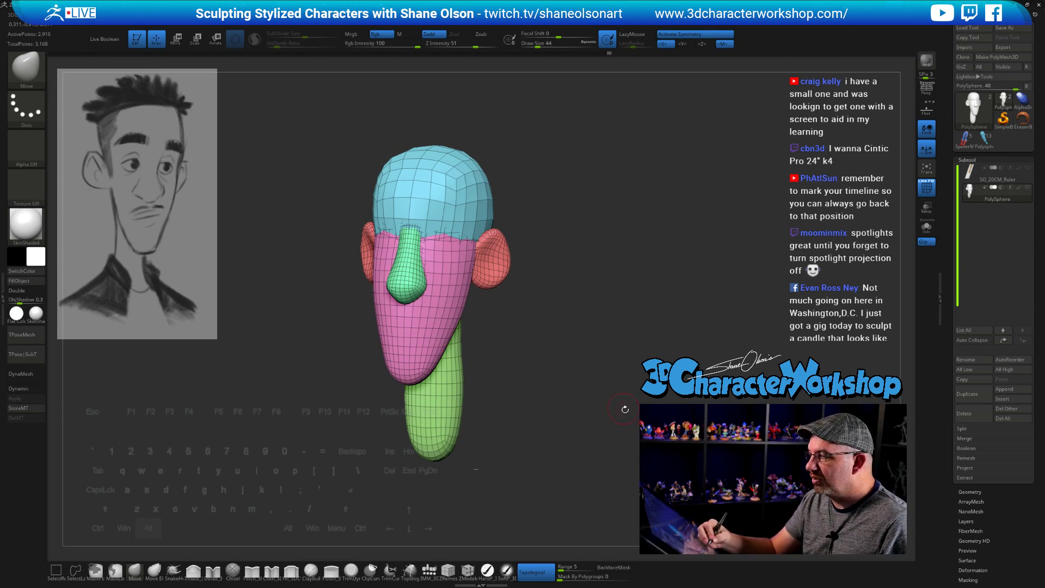
left_click_drag(625, 409, 645, 414, "alt")
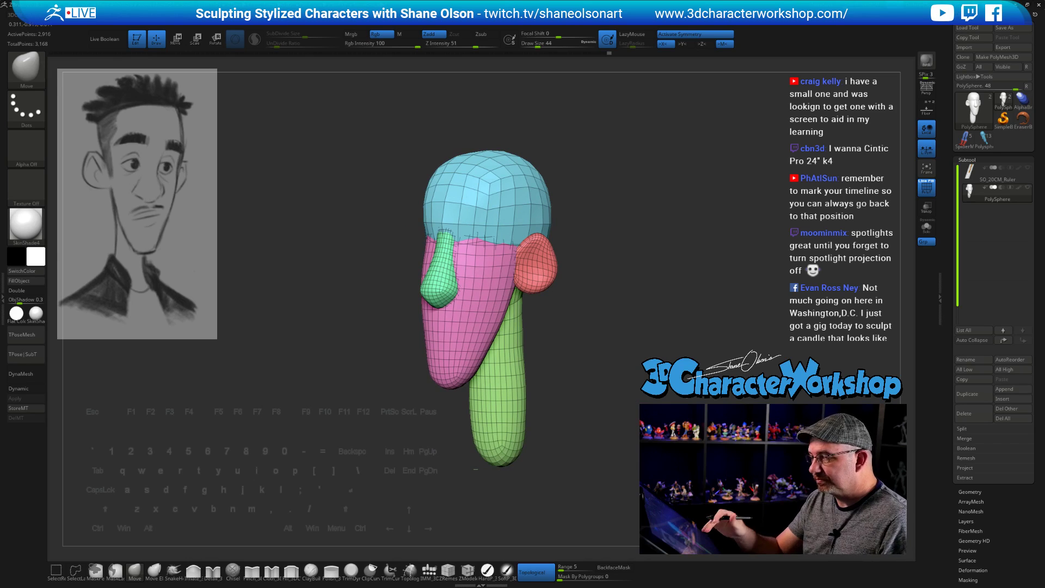
Step: Reshape the lower end of the neck with the Move brush at draw size 251
mouse_move(637, 289)
left_mouse_down()
mouse_move(651, 301)
mouse_move(648, 327)
mouse_move(594, 392)
mouse_move(619, 442)
left_mouse_up()
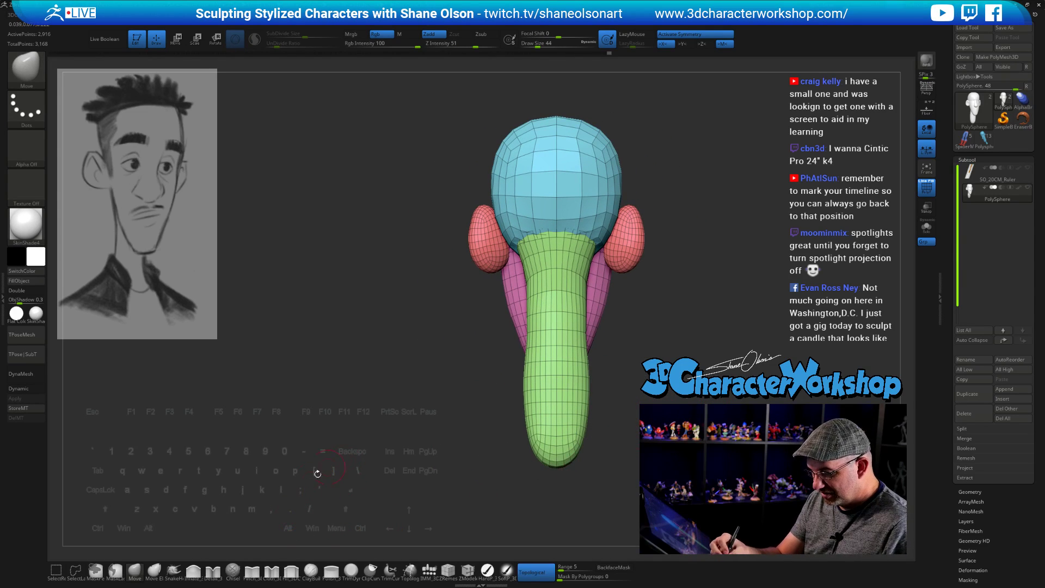
key("b")
key("s")
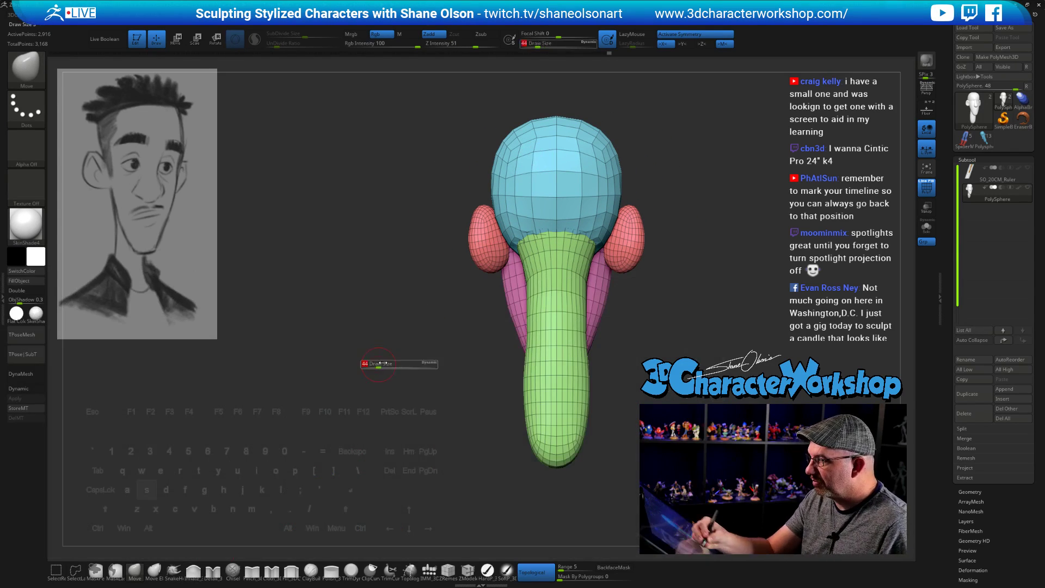
left_click_drag(383, 363, 400, 363)
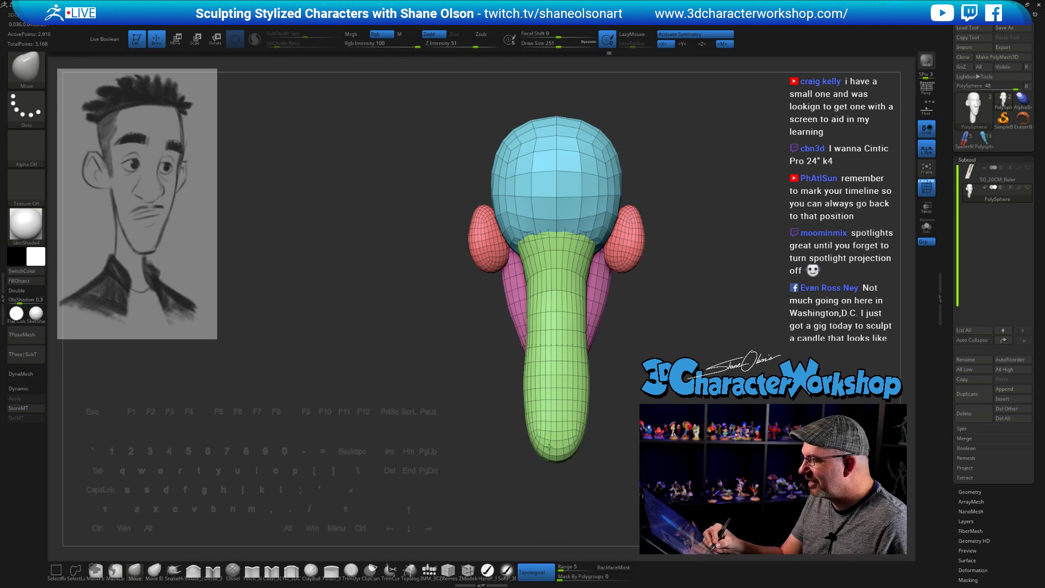
left_click_drag(468, 468, 615, 458)
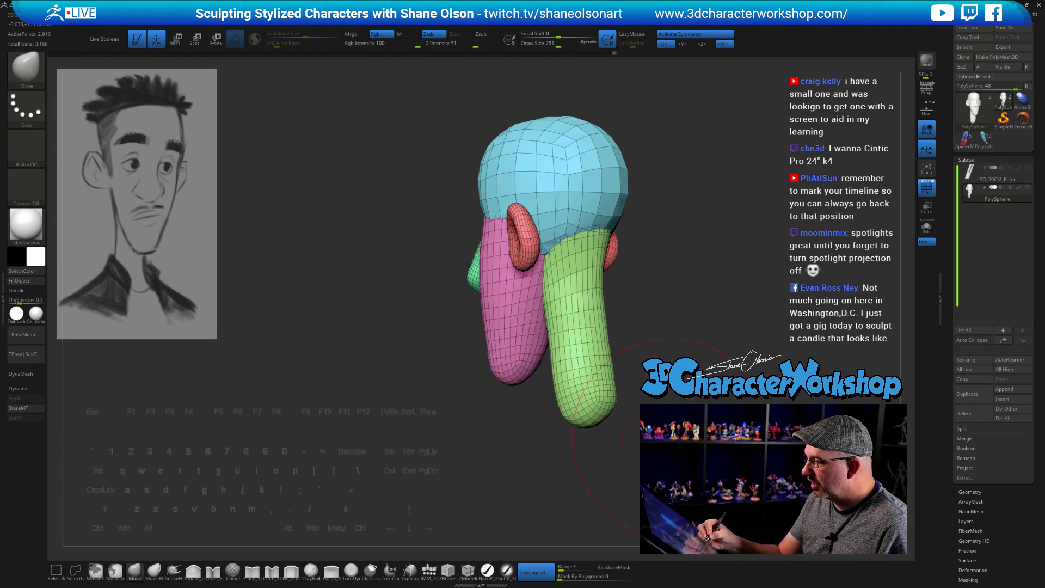
mouse_move(667, 434)
left_mouse_down()
mouse_move(590, 402)
mouse_move(619, 430)
mouse_move(639, 423)
left_mouse_up()
Step: Pull the lower front of the neck into shape with the Move brush at draw size 152, and smooth the neck
key("bracketleft")
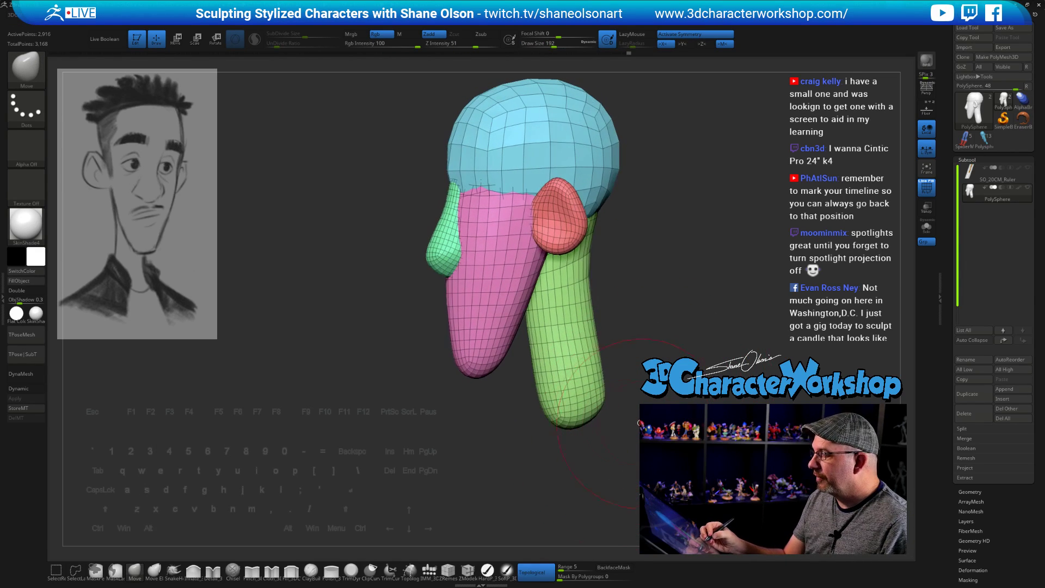
left_click_drag(544, 414, 538, 427)
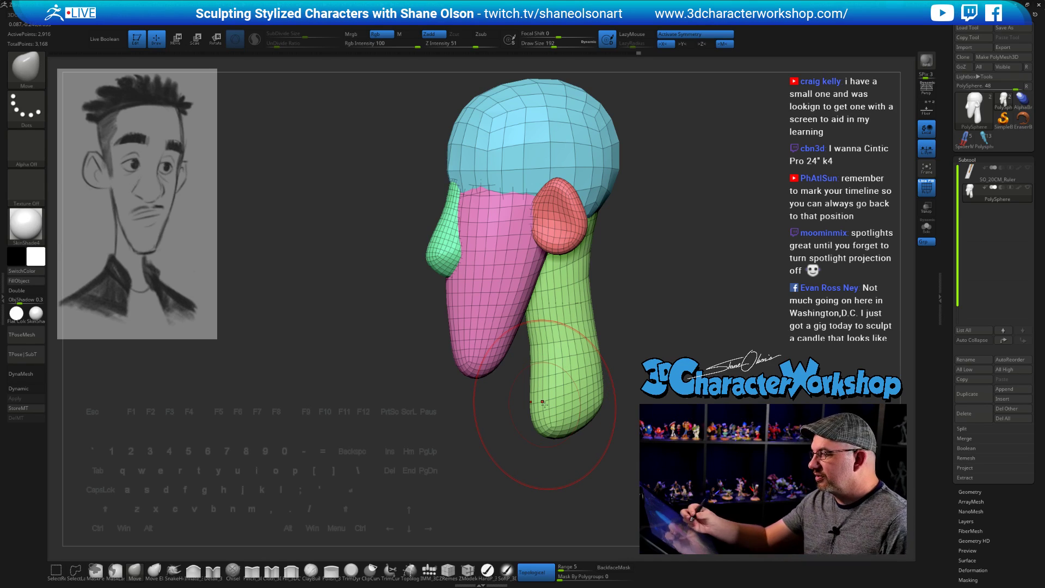
left_click_drag(651, 263, 636, 264)
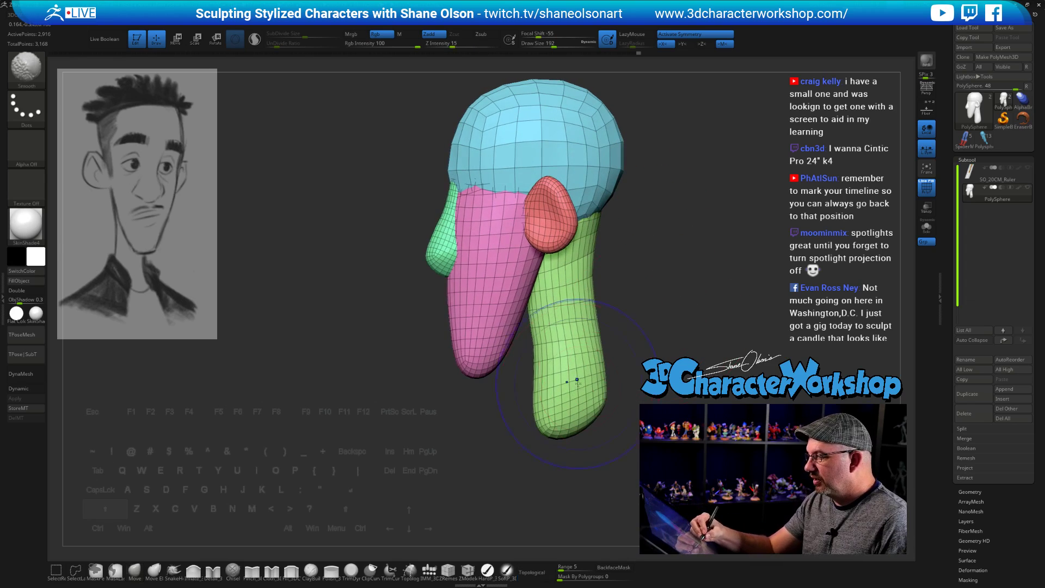
left_click_drag(575, 380, 571, 403, "shift")
left_click_drag(677, 369, 664, 367)
left_click_drag(671, 312, 664, 333, "alt")
mouse_move(673, 376)
left_mouse_down("alt")
mouse_move(677, 358)
mouse_move(632, 361)
mouse_move(693, 366)
mouse_move(657, 368)
mouse_move(641, 352)
left_mouse_up("alt")
Step: Set the Move brush draw size to 149 and save the project
key("s")
left_click_drag(647, 311, 645, 311)
mouse_move(651, 330)
left_mouse_down("alt")
mouse_move(664, 331)
mouse_move(653, 348)
mouse_move(626, 350)
mouse_move(647, 349)
mouse_move(618, 428)
mouse_move(598, 429)
mouse_move(636, 420)
mouse_move(642, 374)
mouse_move(708, 409)
mouse_move(716, 392)
mouse_move(654, 391)
mouse_move(689, 389)
left_mouse_up("alt")
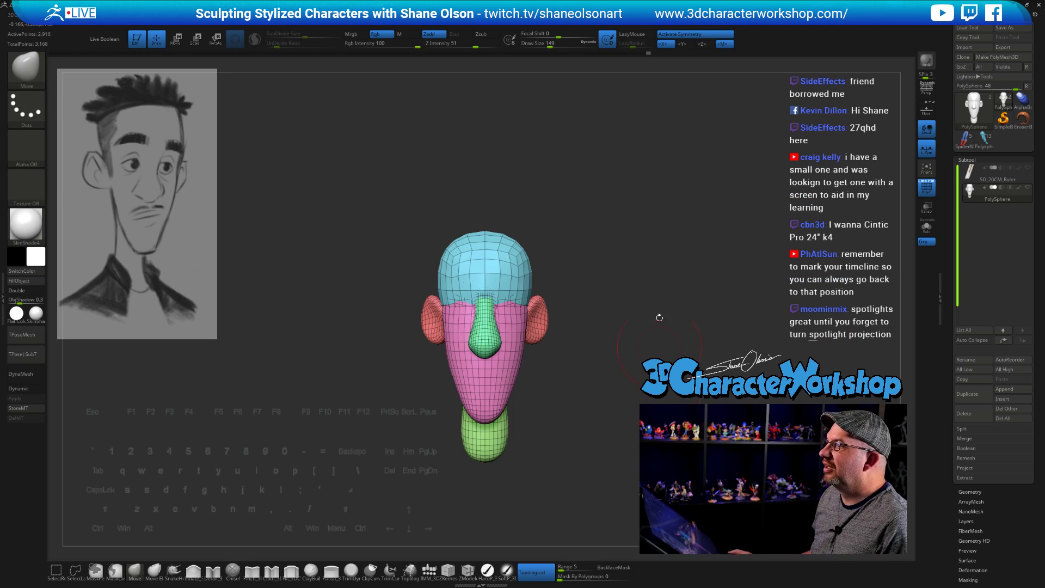
left_click_drag(660, 279, 695, 289)
key("ctrl+s")
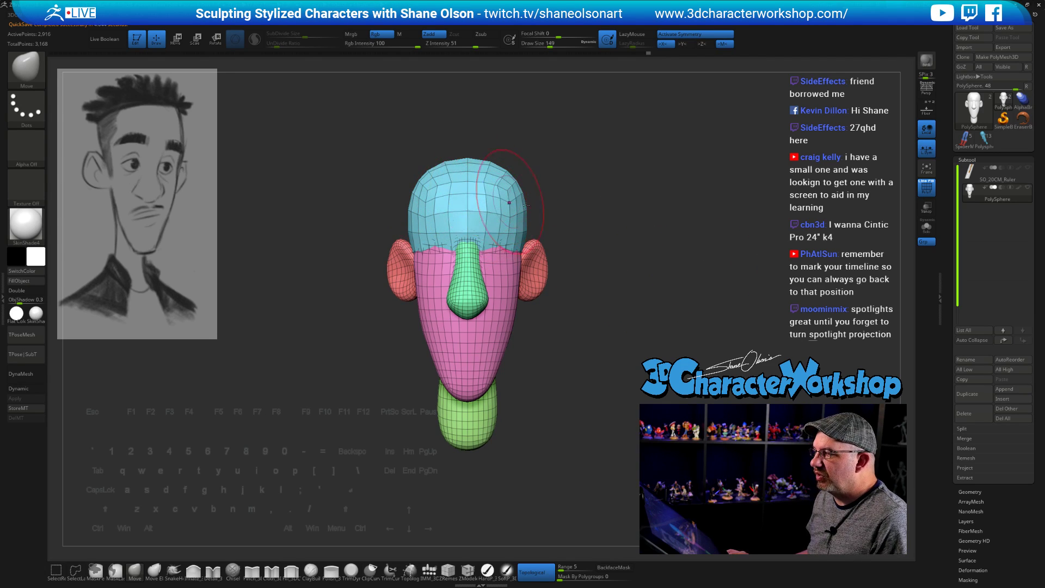
left_click_drag(582, 179, 504, 184)
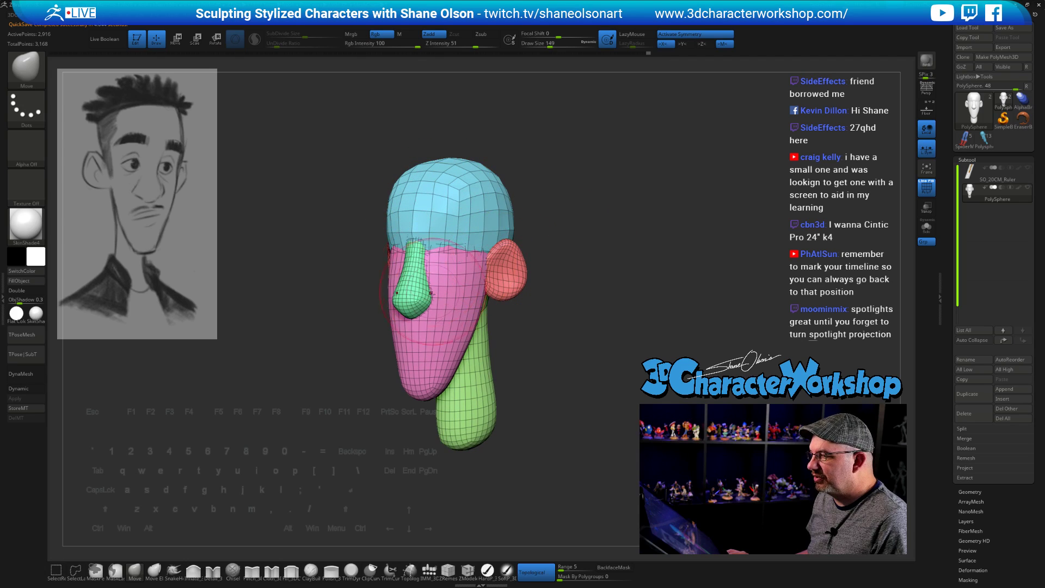
mouse_move(610, 349)
left_mouse_down()
mouse_move(639, 320)
mouse_move(607, 370)
mouse_move(624, 286)
mouse_move(639, 270)
left_mouse_up()
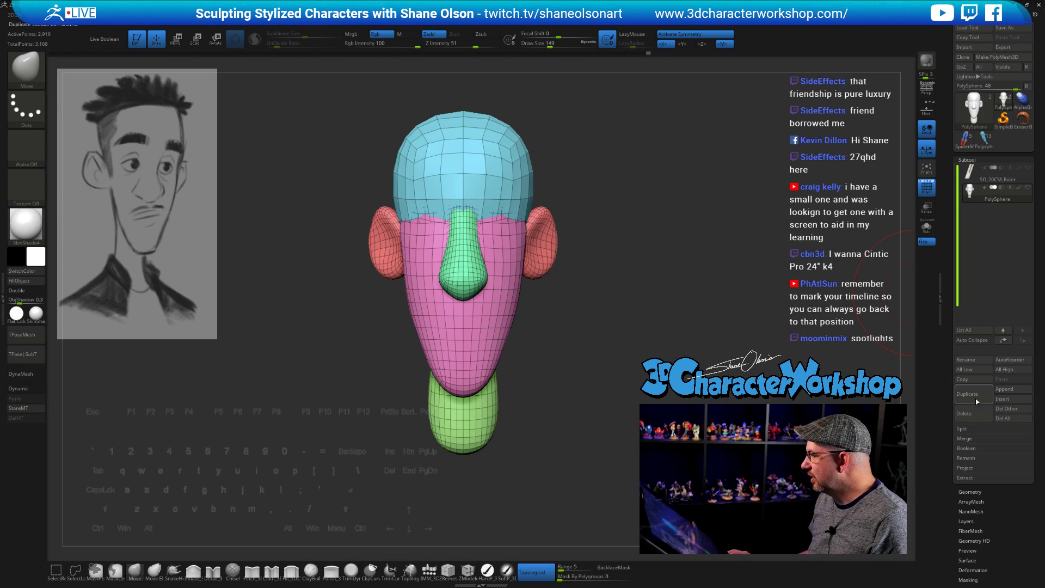
Step: Try remeshing the head blockout with ZRemesher at a target polygons count of 1, and undo the remesh
left_click(968, 492)
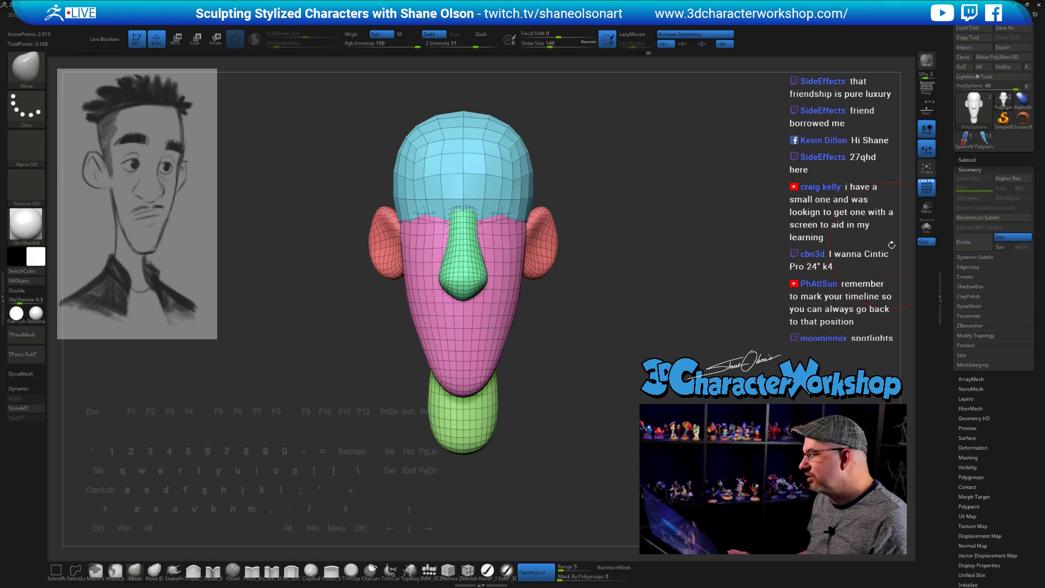
left_click(970, 326)
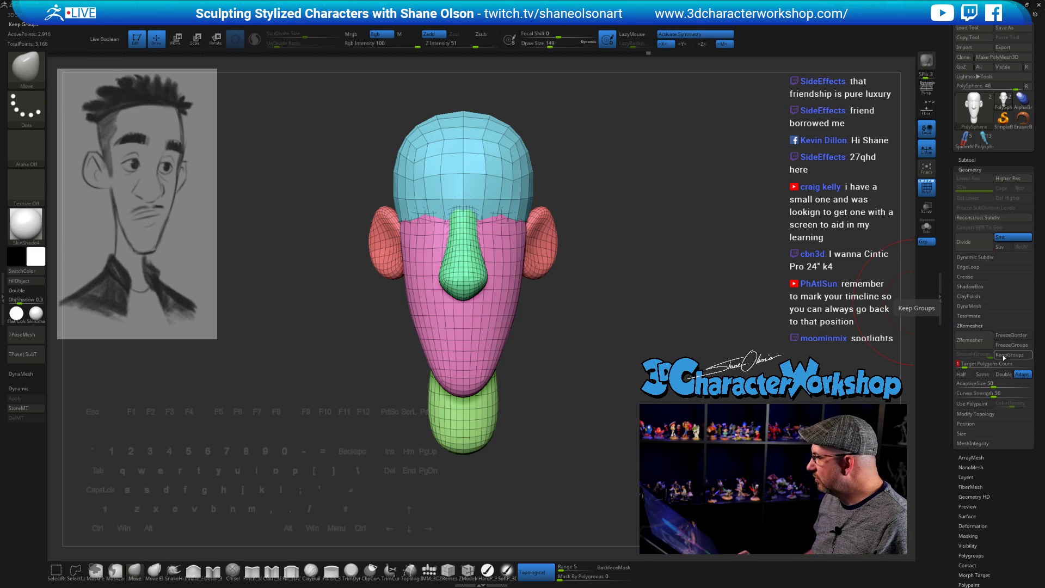
left_click(971, 340)
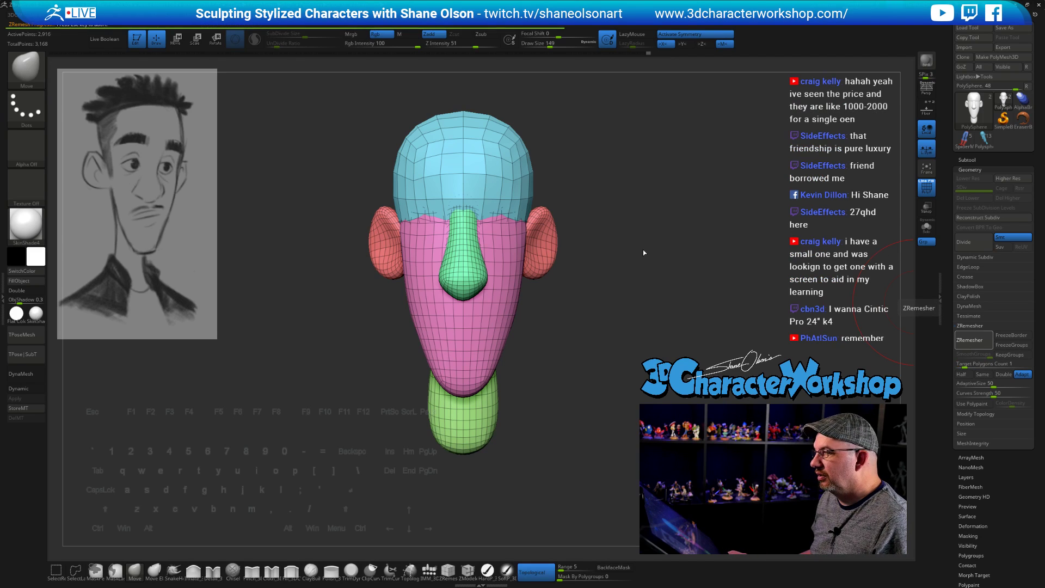
mouse_move(711, 269)
left_mouse_down()
mouse_move(671, 274)
mouse_move(706, 270)
left_mouse_up()
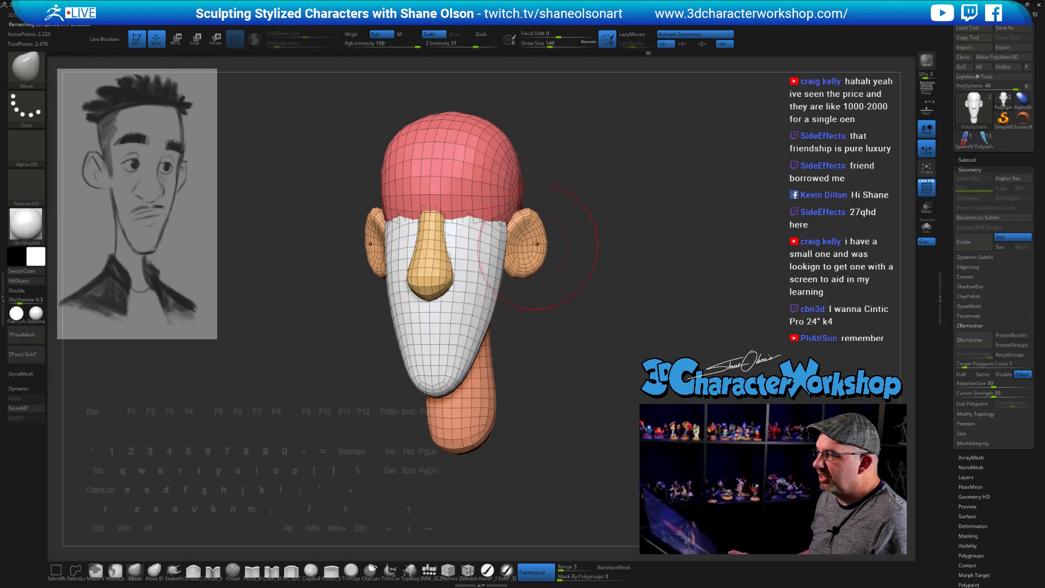
key("ctrl+z")
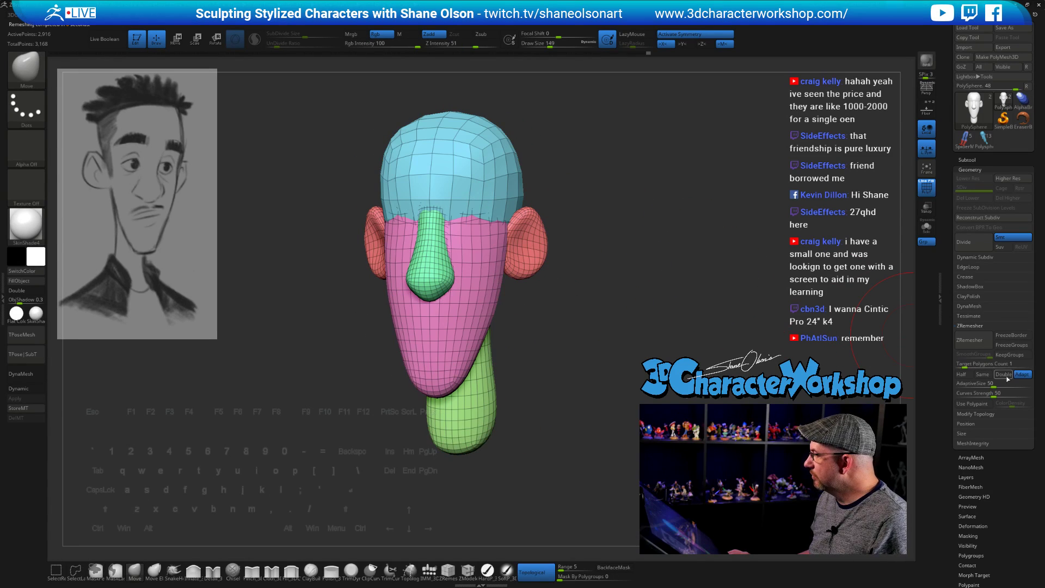
Step: Set the ZRemesher target polygons count to 2, try remeshing the head blockout, and undo the remesh
type("2")
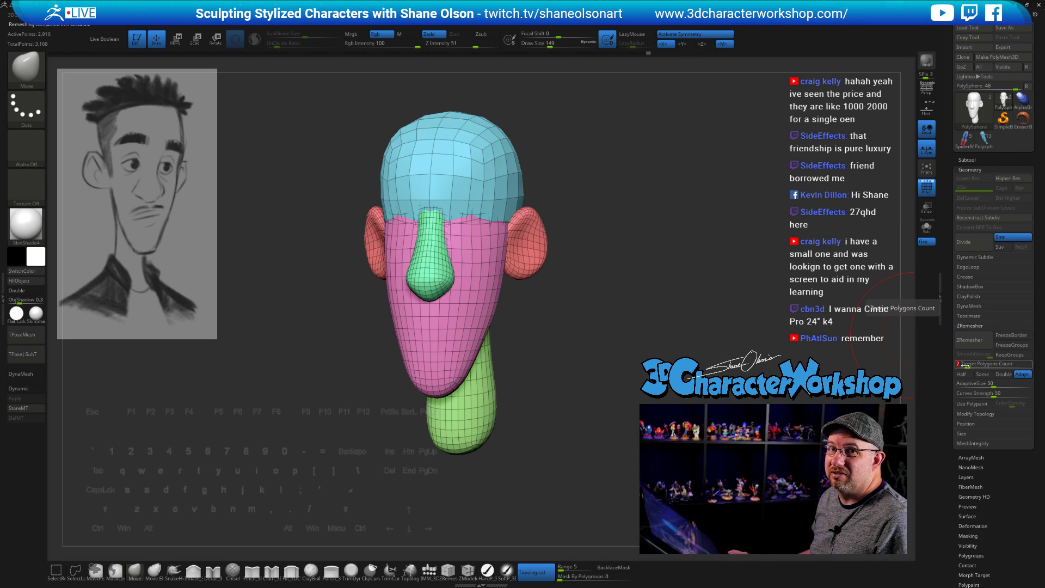
key("Return")
left_click(969, 340)
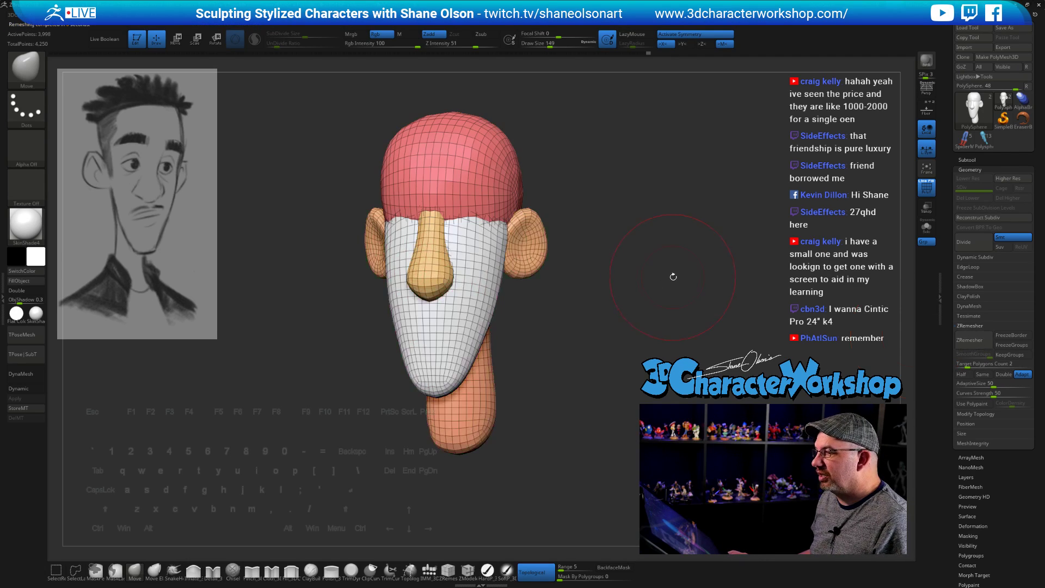
mouse_move(713, 307)
left_mouse_down()
mouse_move(686, 308)
mouse_move(720, 308)
mouse_move(664, 340)
mouse_move(652, 309)
mouse_move(643, 338)
mouse_move(652, 355)
mouse_move(644, 351)
mouse_move(665, 348)
mouse_move(646, 346)
mouse_move(657, 322)
left_mouse_up()
key("s")
mouse_move(642, 370)
left_mouse_down()
mouse_move(623, 381)
mouse_move(646, 372)
mouse_move(627, 378)
mouse_move(637, 363)
mouse_move(599, 370)
left_mouse_up()
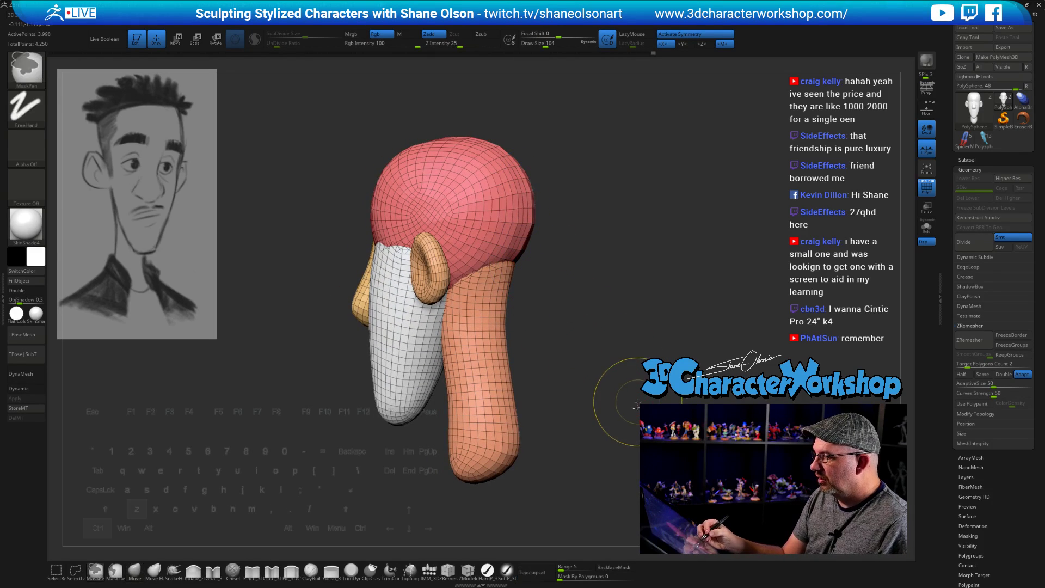
key("ctrl+z")
left_click_drag(637, 411, 645, 413)
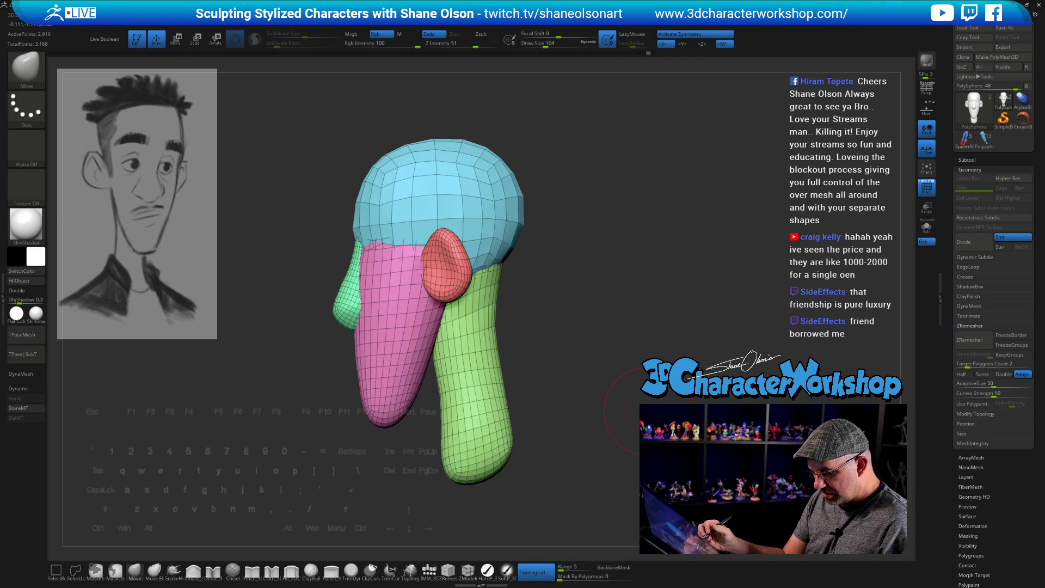
Step: Divide the head mesh twice to subdivision level 3, and remesh it with ZRemesher at a target polygons count of 2
key("ctrl")
key("ctrl+d")
key("ctrl+d")
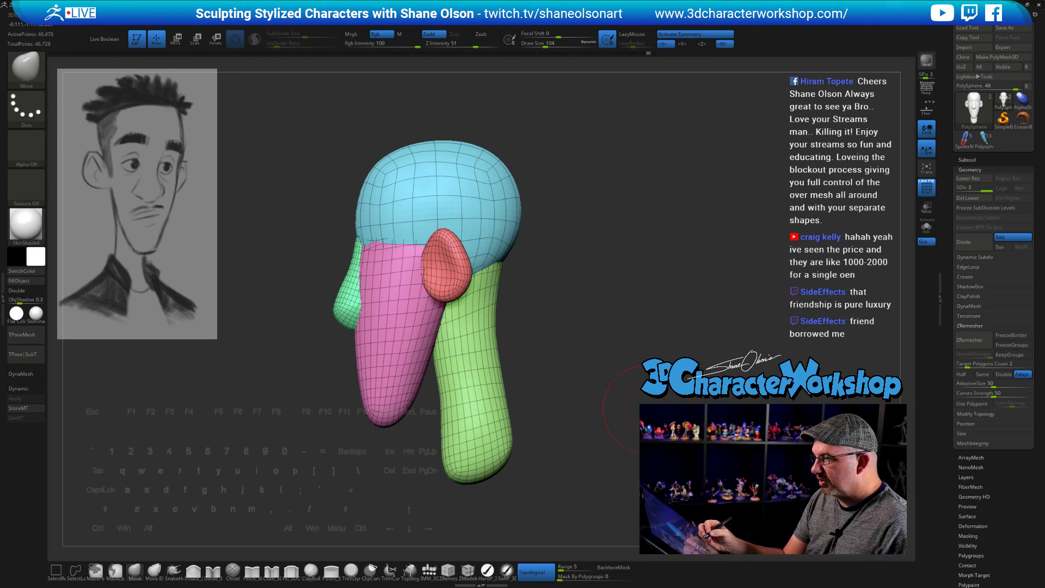
mouse_move(647, 408)
left_mouse_down()
mouse_move(683, 412)
mouse_move(871, 381)
left_mouse_up()
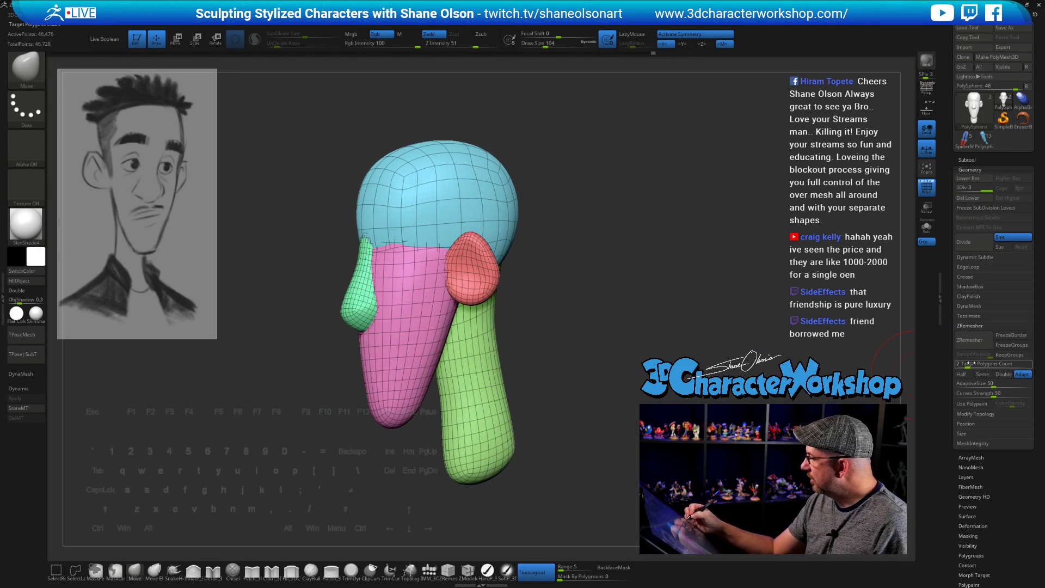
left_click(975, 342)
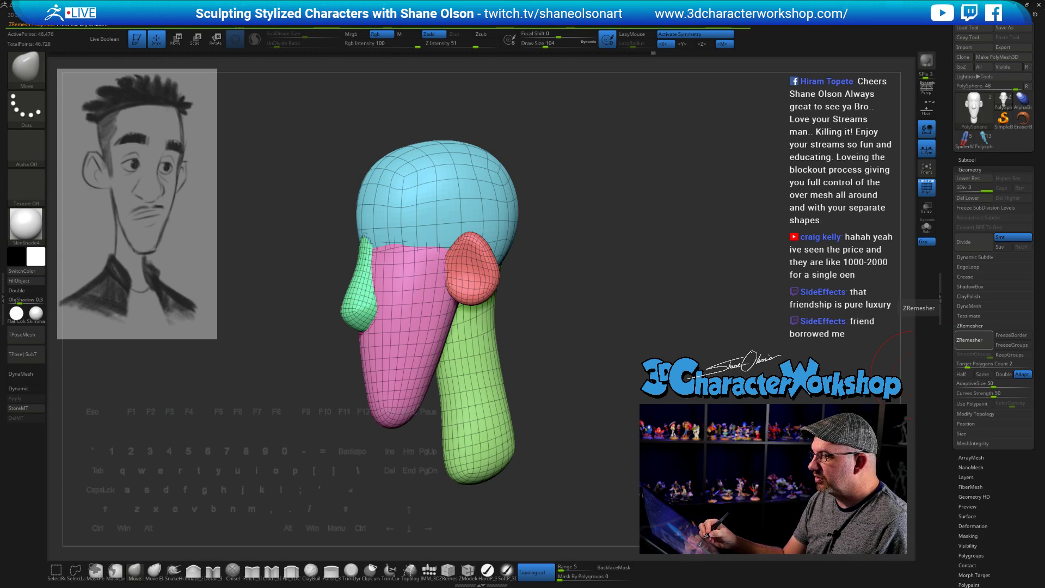
left_click_drag(599, 272, 583, 259)
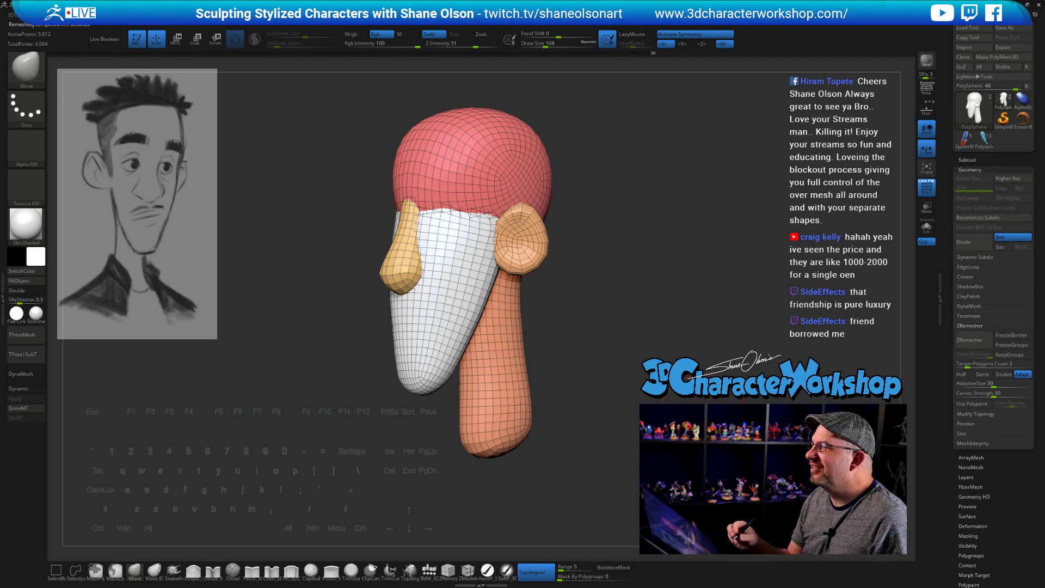
Step: Insert symmetrical QuadSphere-2 eyeballs on both sides of the upper nose with the IMM brush
left_click_drag(692, 392, 681, 444)
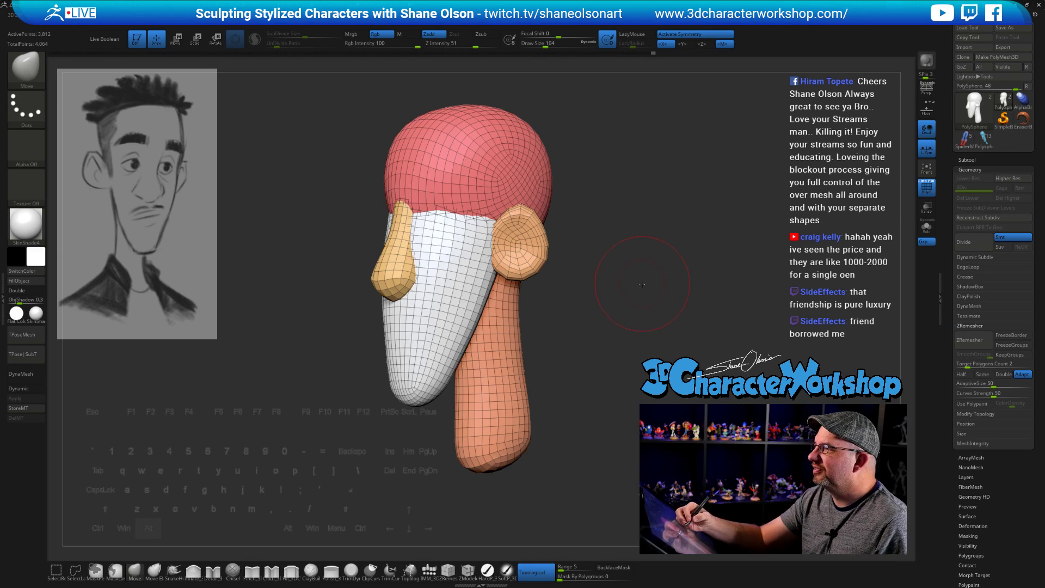
mouse_move(642, 284)
left_mouse_down()
mouse_move(642, 378)
mouse_move(678, 347)
mouse_move(690, 353)
mouse_move(675, 355)
left_mouse_up()
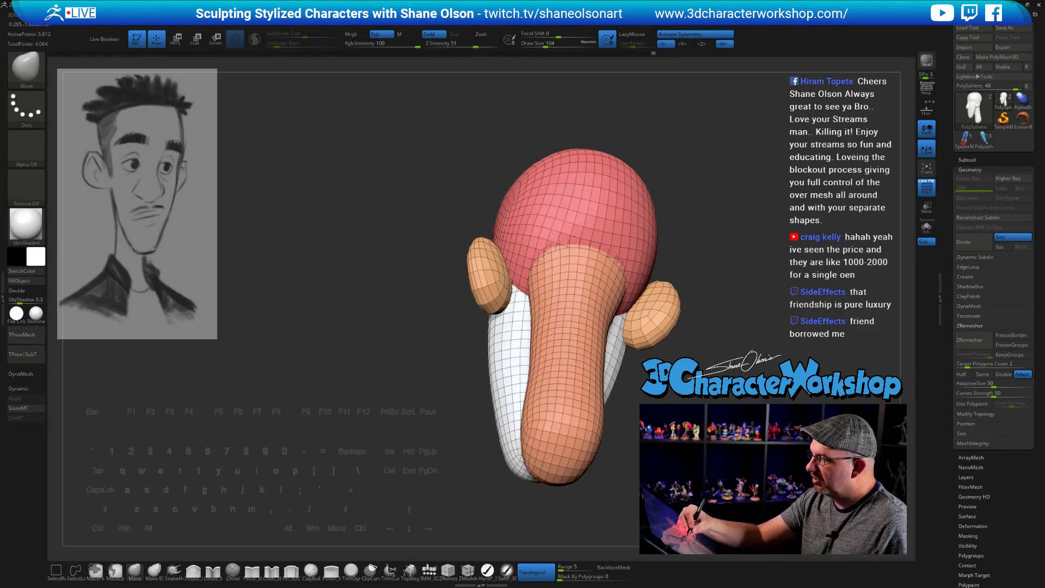
left_click_drag(606, 385, 768, 407)
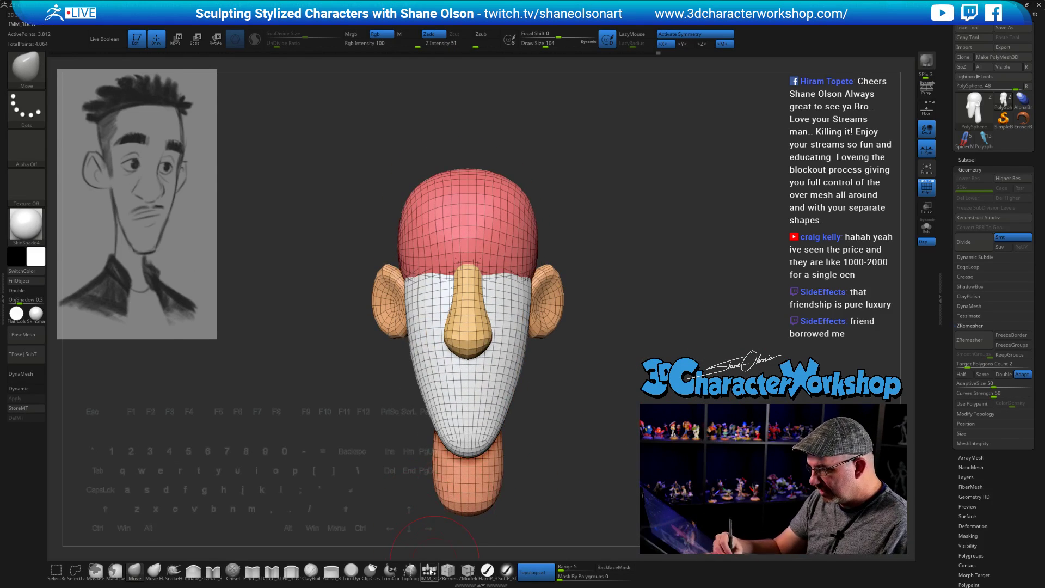
left_click(430, 570)
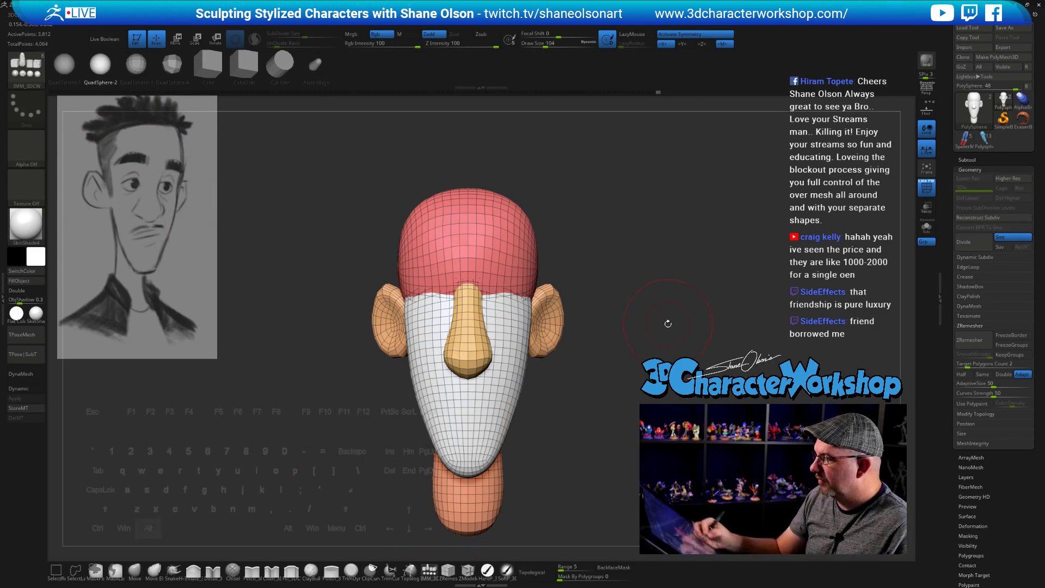
left_click_drag(668, 323, 556, 332, "alt")
left_click_drag(502, 291, 506, 327)
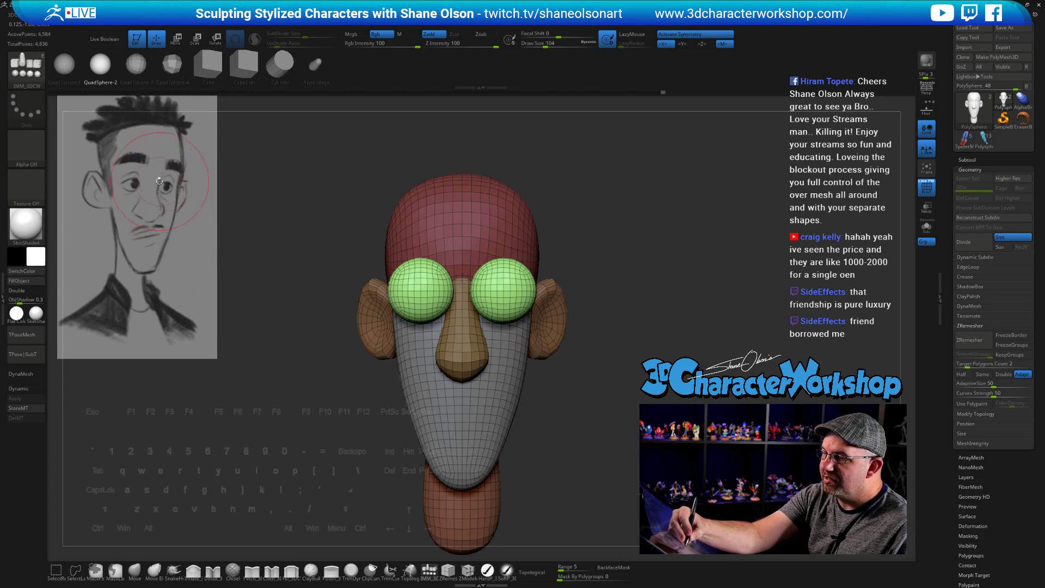
Step: Move the eyeballs back into the face and bring them closer together toward the nose
right_click_drag(511, 357, 468, 382)
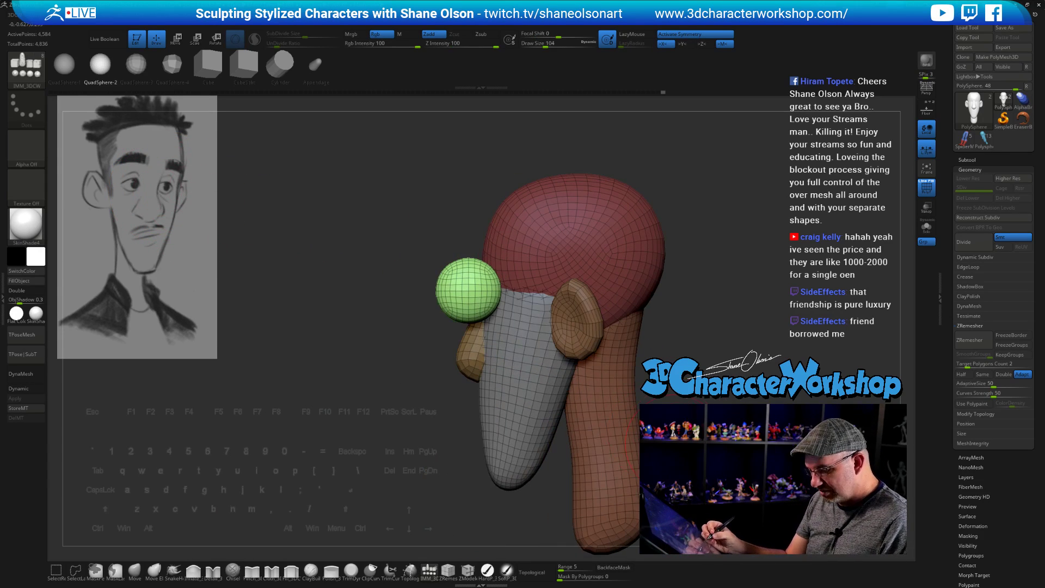
key("w")
left_click_drag(456, 293, 513, 293)
right_click_drag(513, 294, 570, 289)
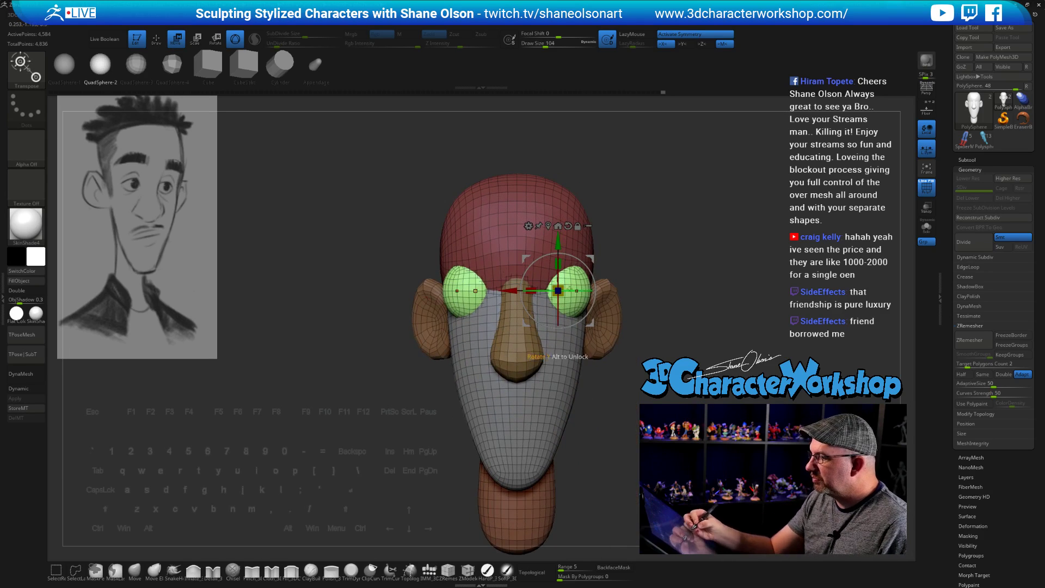
left_click_drag(514, 290, 504, 291)
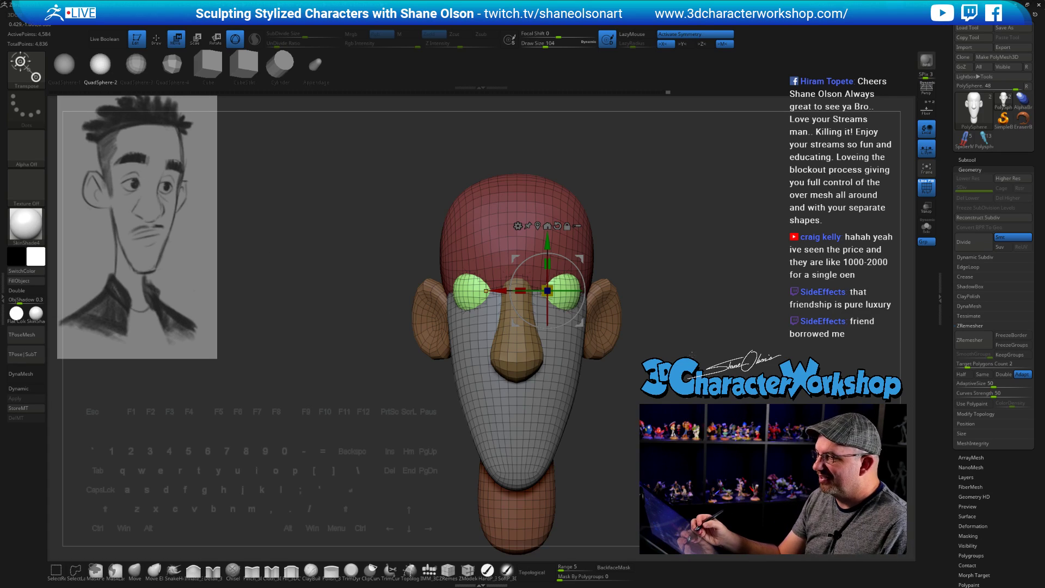
Step: Fine-tune the depth and spacing of the two eyeballs against the face from side and front views
mouse_move(692, 355)
left_mouse_down()
mouse_move(616, 361)
mouse_move(656, 403)
mouse_move(613, 362)
left_mouse_up()
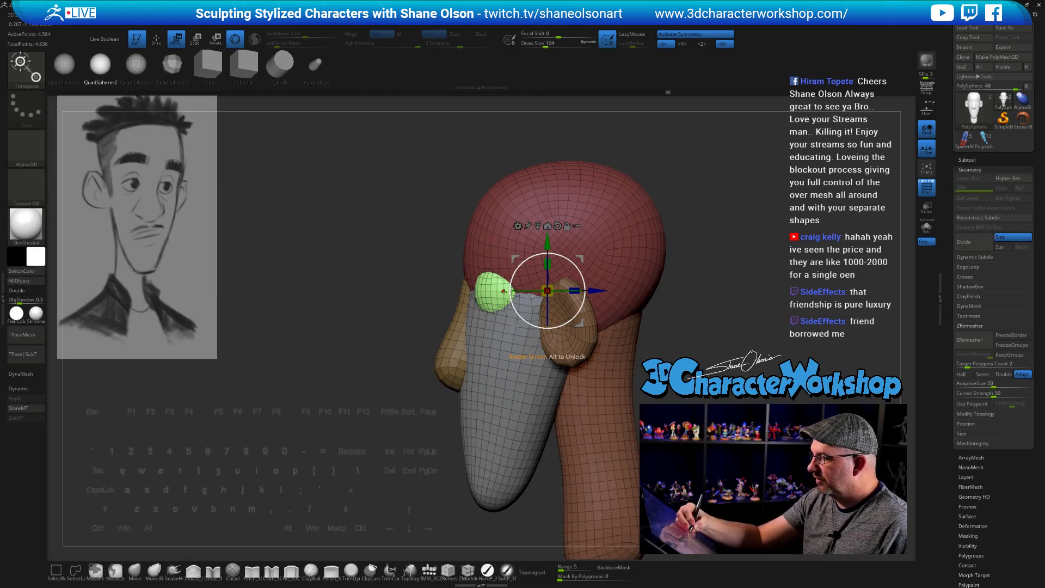
left_click_drag(590, 290, 588, 290)
mouse_move(653, 351)
left_mouse_down()
mouse_move(722, 355)
mouse_move(688, 369)
left_mouse_up()
left_click(691, 376, "ctrl")
left_click(690, 376, "ctrl")
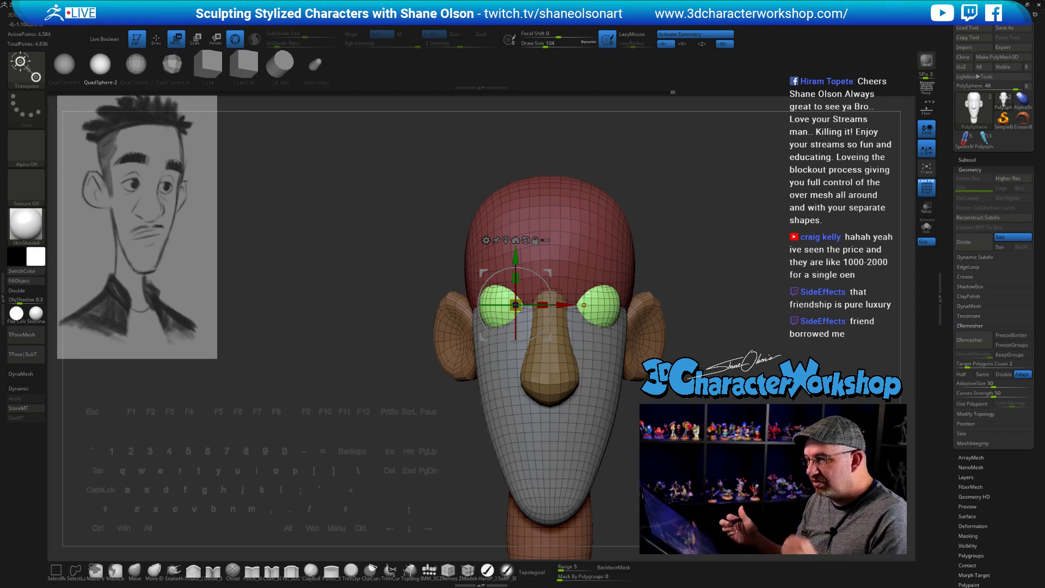
left_click_drag(564, 301, 567, 302)
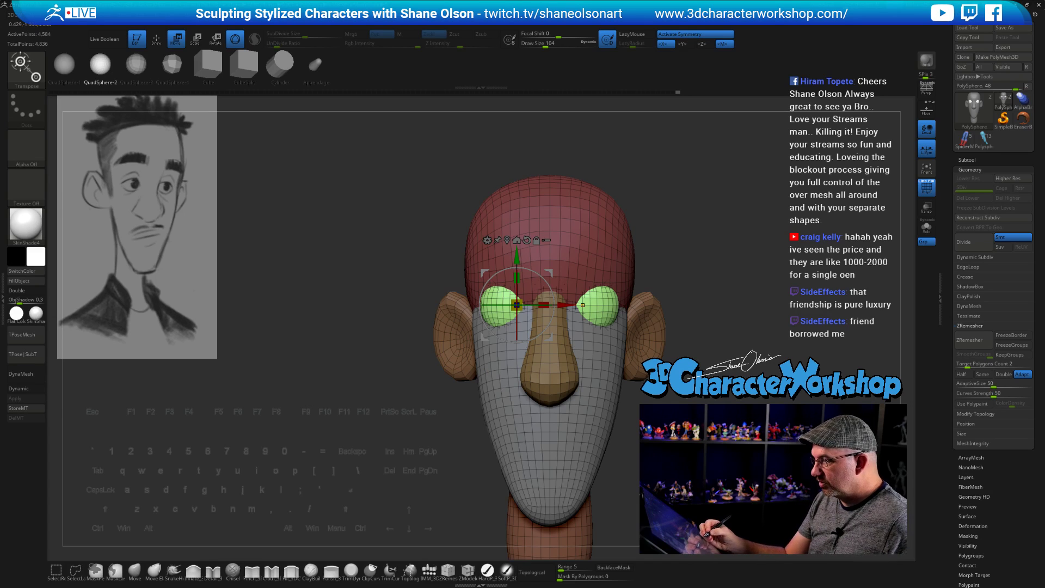
Step: Split the eyeballs off from the head into their own subtool and make that subtool visible
key("grave")
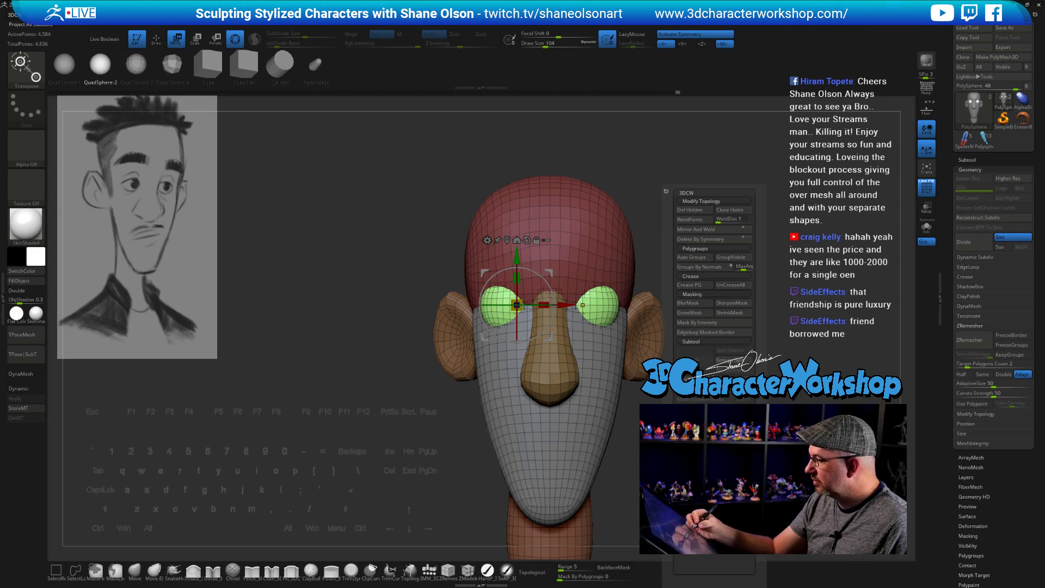
left_click(694, 350)
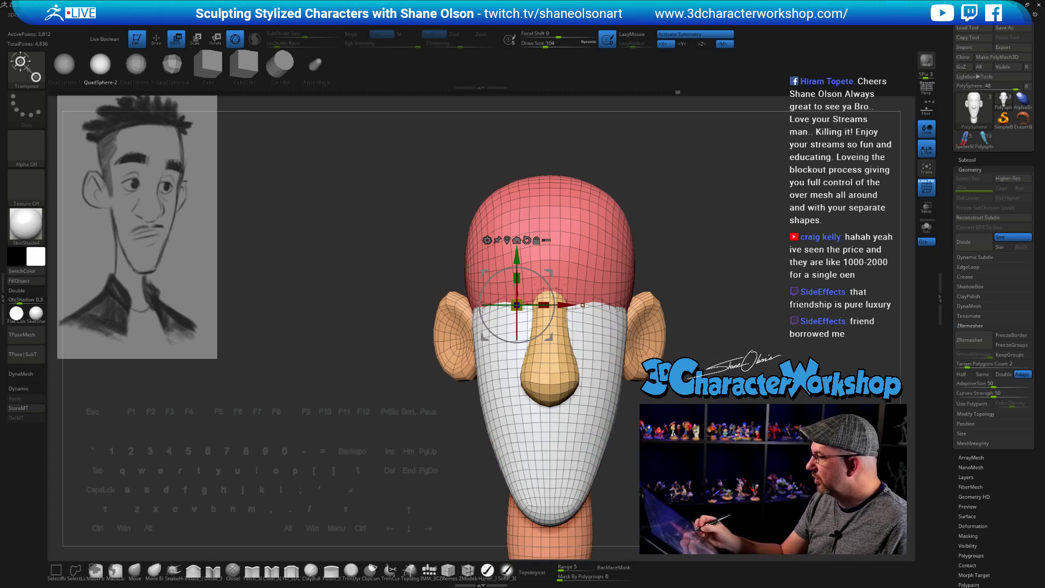
left_click(967, 160)
left_click(1028, 207)
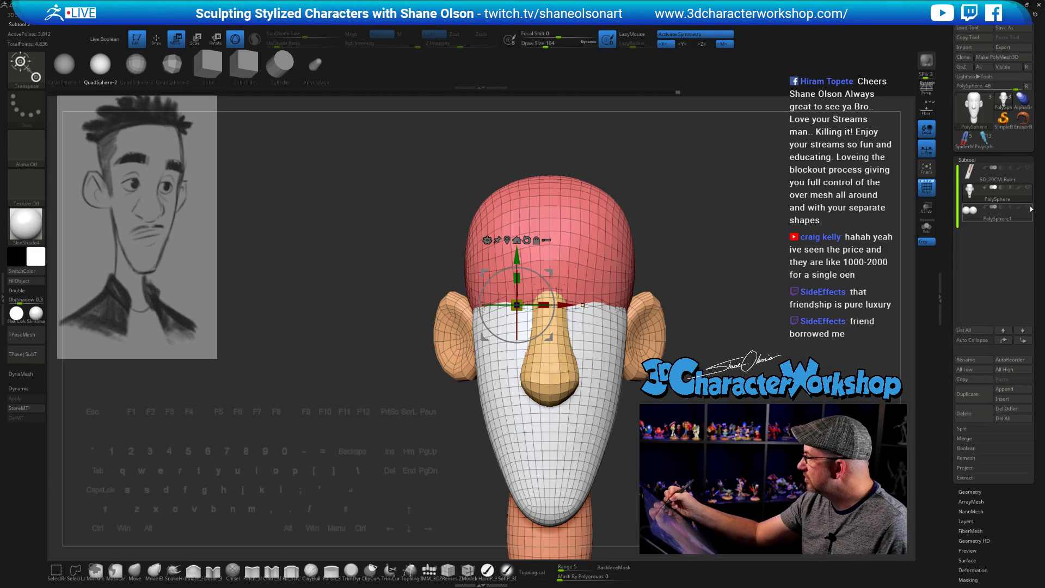
Step: Turn off topological masking for the Move brush and shape the brow area above the eyeballs at draw size 68
left_click_drag(751, 283, 729, 276)
key("q")
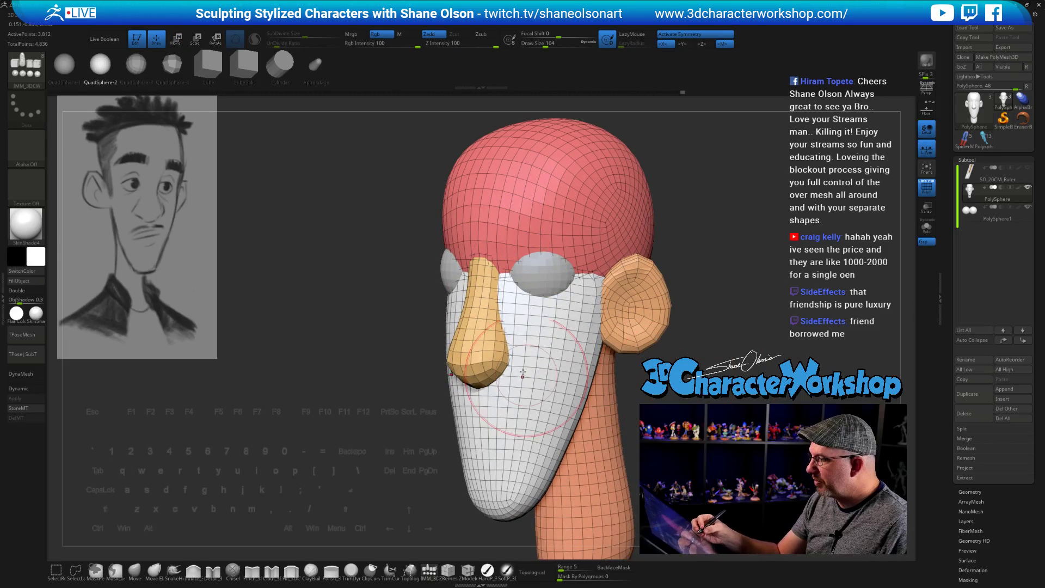
left_click_drag(583, 353, 619, 406)
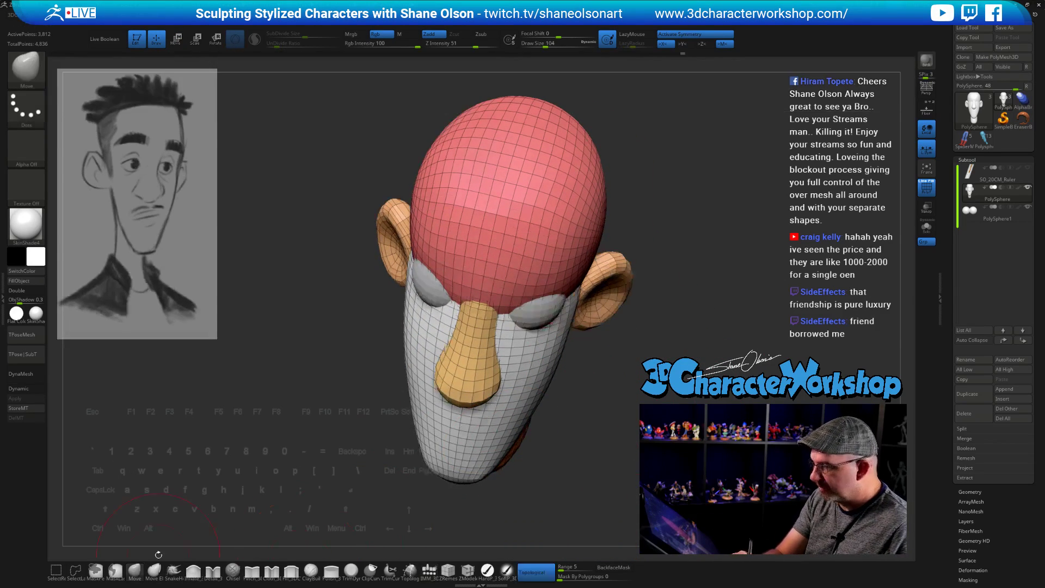
left_click(135, 570)
left_click_drag(525, 314, 527, 295)
left_click(538, 567)
mouse_move(657, 366)
left_mouse_down()
mouse_move(557, 282)
mouse_move(608, 279)
mouse_move(611, 303)
mouse_move(656, 259)
mouse_move(693, 272)
mouse_move(496, 316)
left_mouse_up()
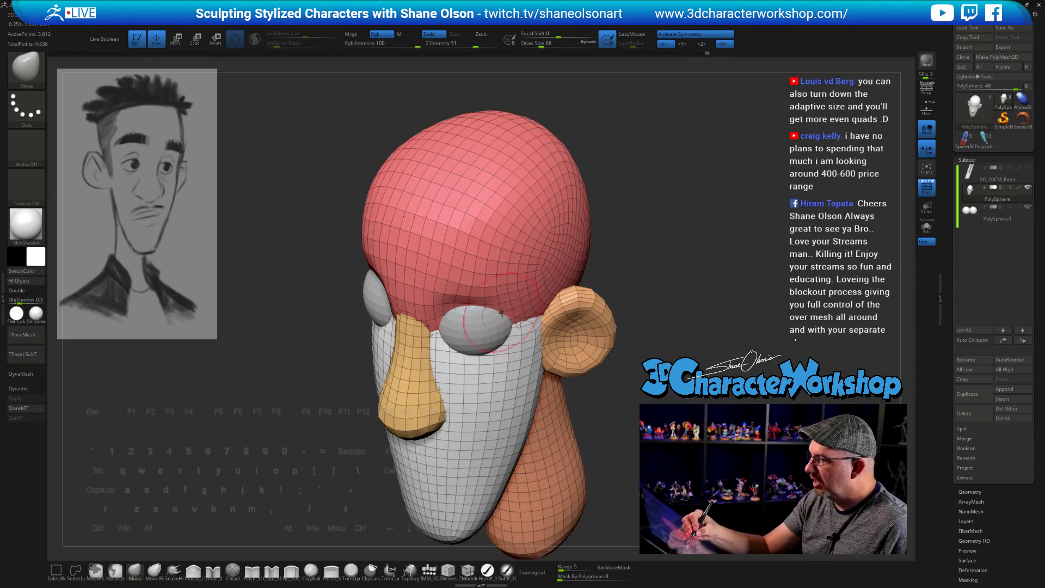
mouse_move(663, 412)
left_mouse_down()
mouse_move(779, 384)
mouse_move(657, 392)
left_mouse_up()
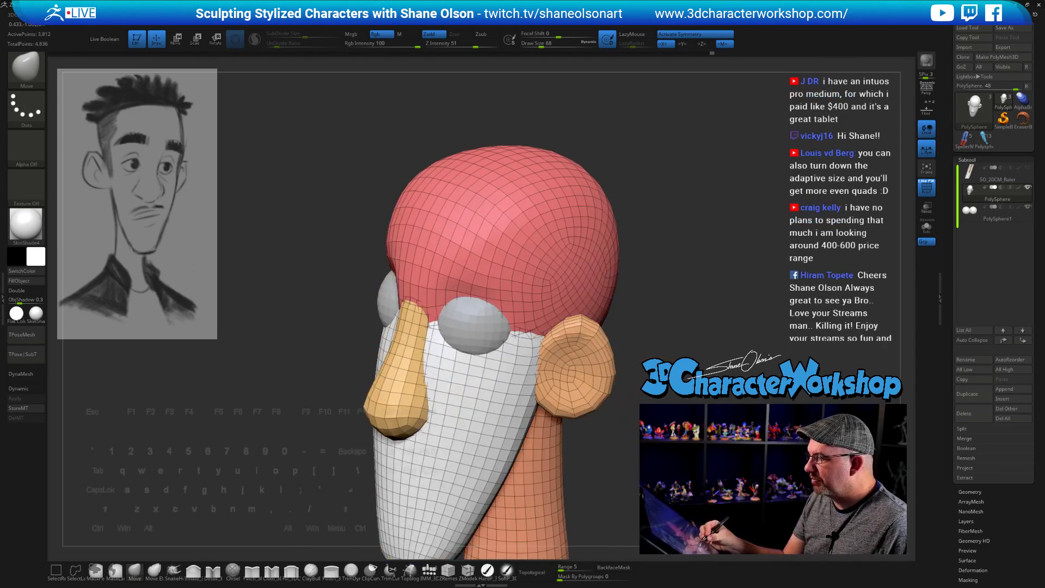
left_click_drag(650, 329, 665, 399)
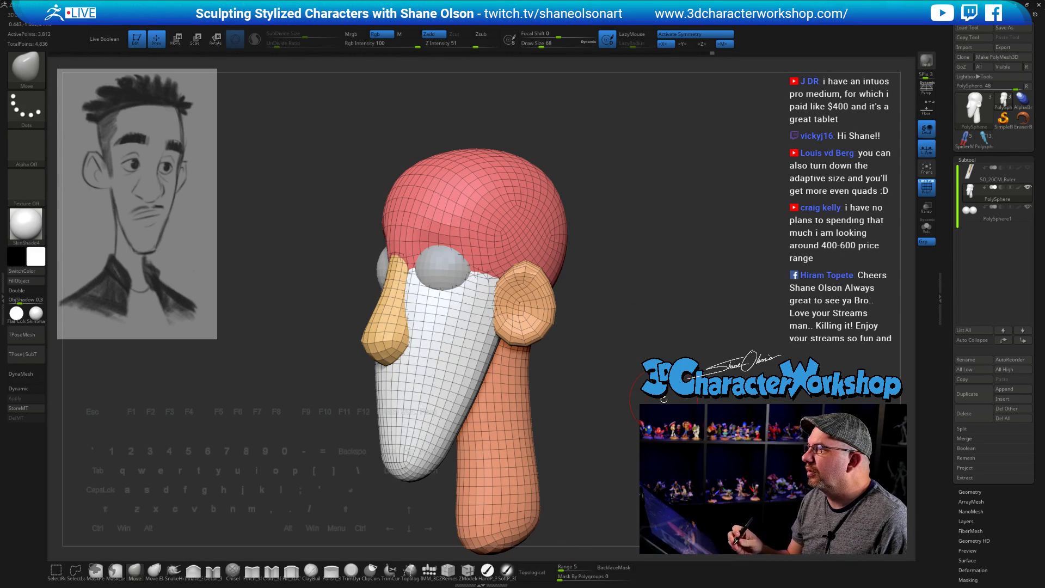
left_click_drag(683, 365, 652, 379)
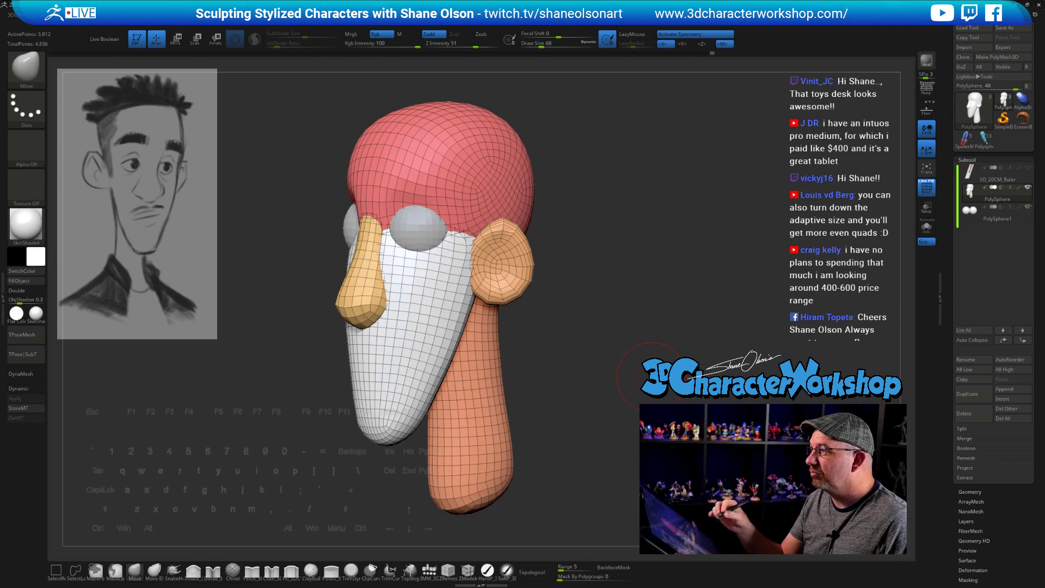
left_click_drag(671, 369, 653, 400)
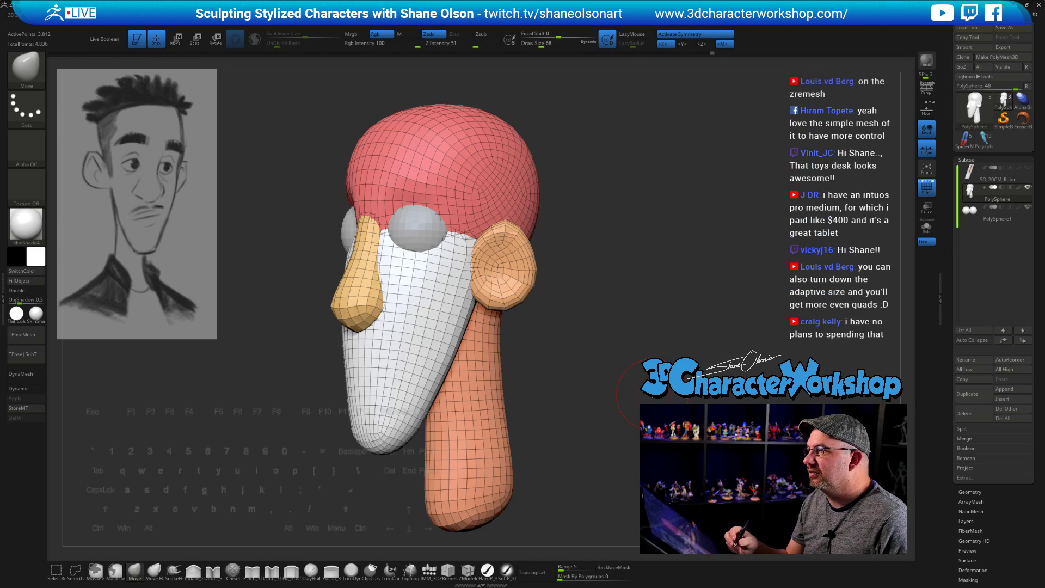
right_click_drag(669, 386, 665, 353)
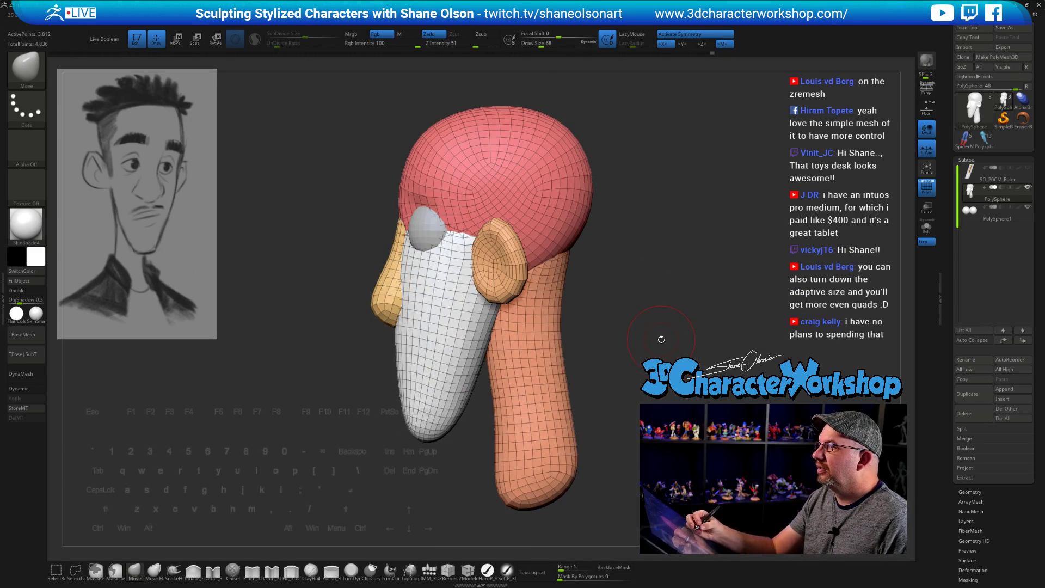
right_click_drag(691, 315, 646, 330)
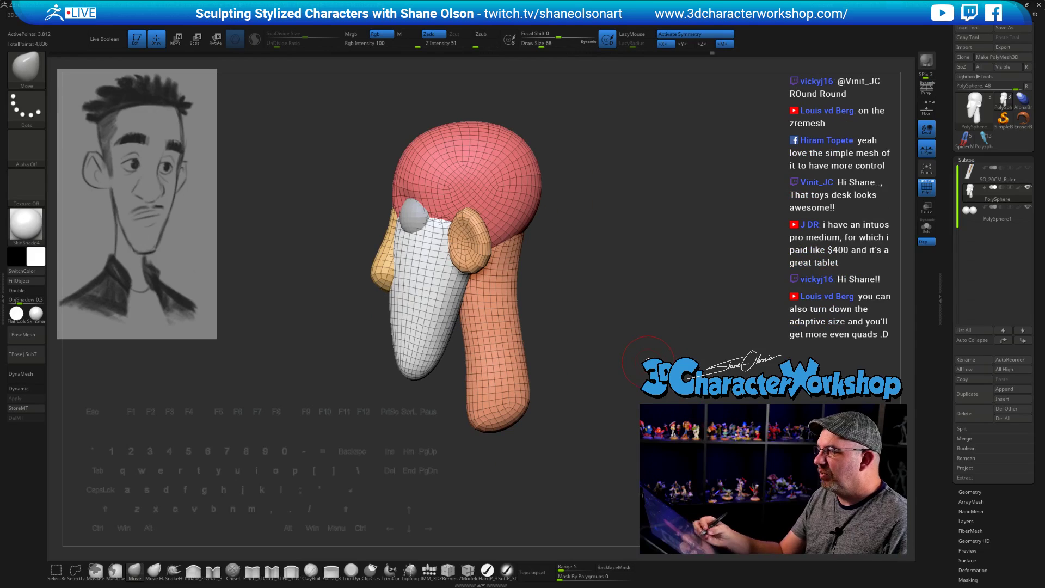
Step: Activate Dynamic Subdiv on the head, allow it always without asking, and hide the polyframe
key("d")
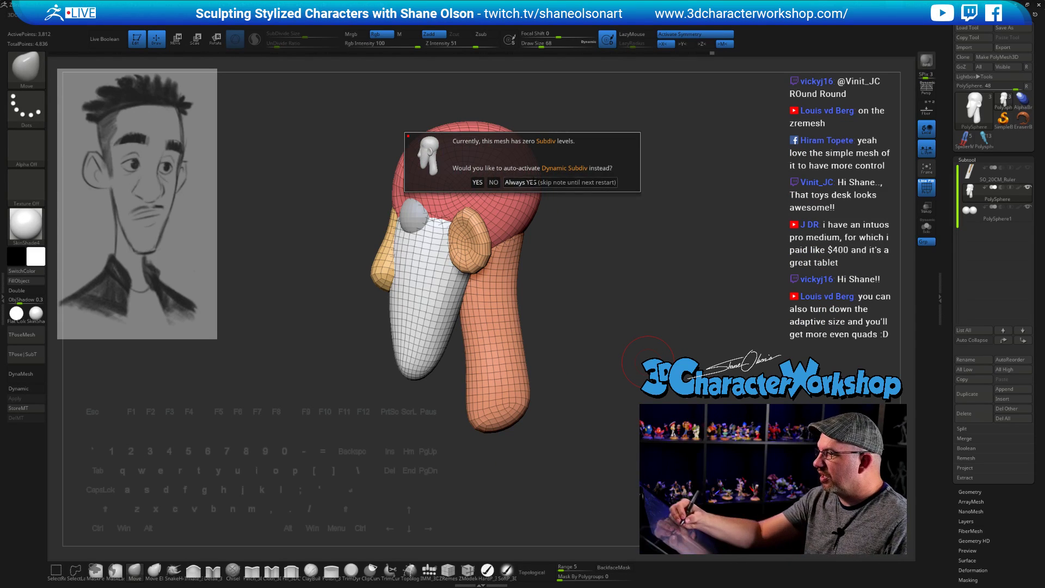
left_click(525, 183)
mouse_move(609, 406)
left_mouse_down()
mouse_move(679, 418)
mouse_move(523, 420)
mouse_move(658, 424)
left_mouse_up()
key("shift+f")
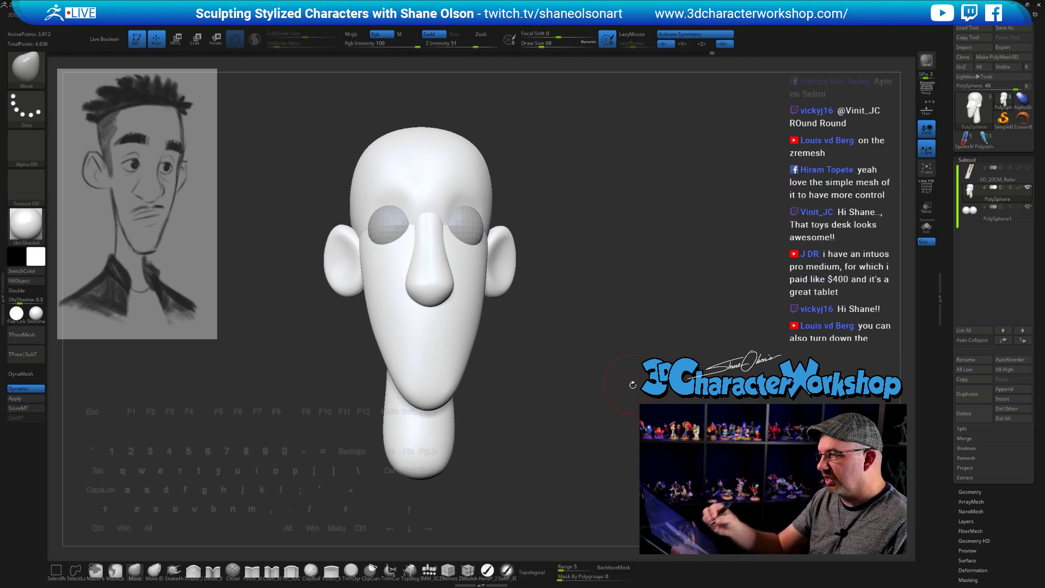
Step: Select the eyeball subtool, centre the transform gizmo on one eyeball, and return to the head subtool
left_click_drag(632, 388, 614, 417)
left_click(997, 213)
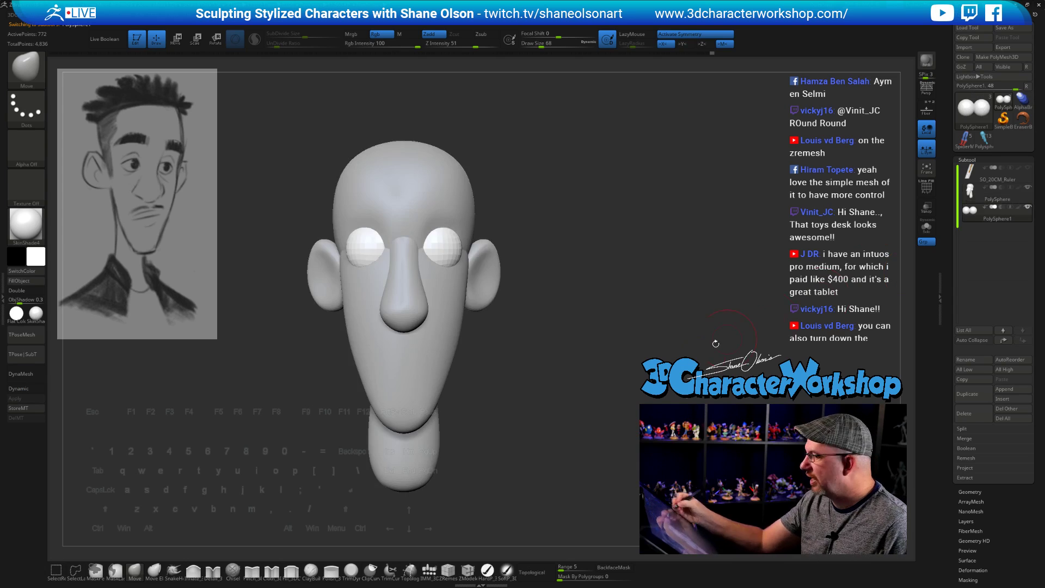
mouse_move(702, 351)
left_mouse_down()
mouse_move(631, 368)
mouse_move(643, 367)
mouse_move(624, 404)
mouse_move(645, 406)
left_mouse_up()
key("w")
left_click(485, 293, "alt")
left_click_drag(393, 346, 397, 390)
left_click_drag(673, 442, 703, 400)
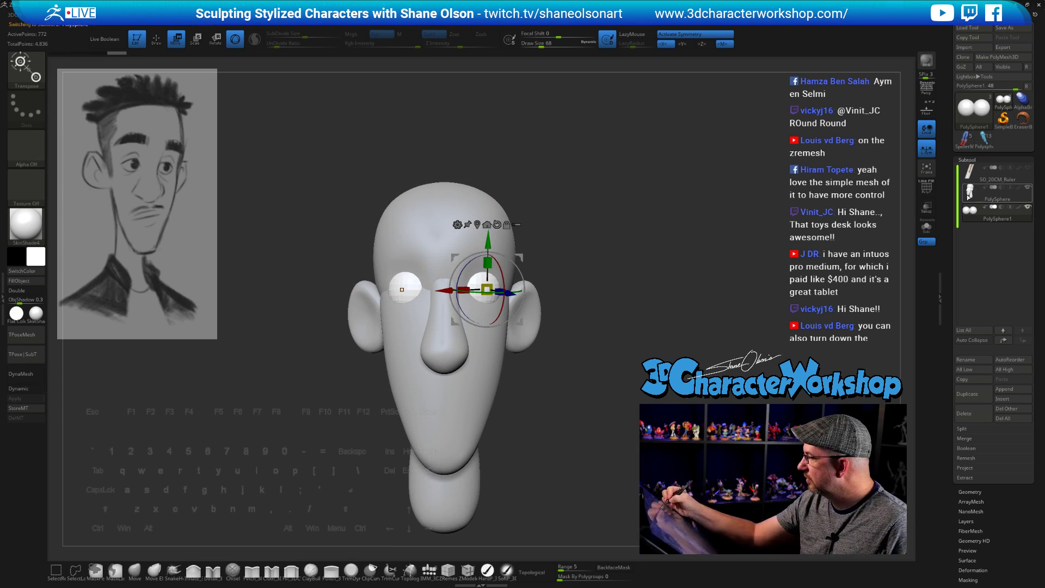
Step: Shape the outer eye sockets around the eyeballs with an enlarged Move brush
key("q")
mouse_move(620, 365)
left_mouse_down()
mouse_move(619, 343)
mouse_move(539, 270)
left_mouse_up()
key("]")
key("]")
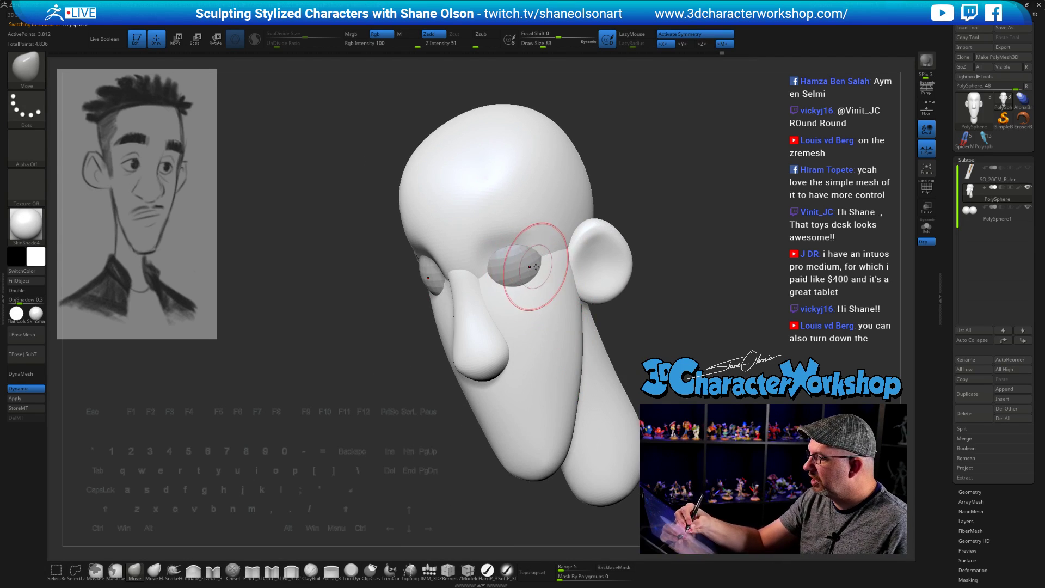
left_click_drag(605, 327, 635, 322)
left_click_drag(538, 257, 532, 251)
mouse_move(610, 320)
left_mouse_down()
mouse_move(719, 381)
mouse_move(719, 332)
mouse_move(681, 340)
mouse_move(662, 362)
mouse_move(676, 400)
left_mouse_up()
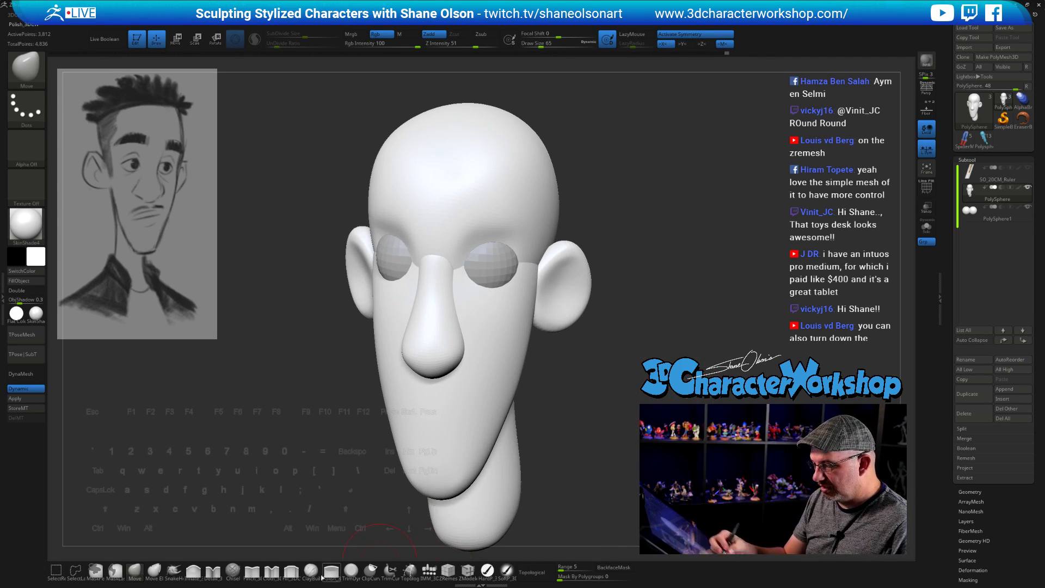
Step: Define the brow ridge above the nose and eyes with inverted strokes of a crease-type brush at draw size 35
left_click(252, 570)
key("s")
left_click_drag(581, 404, 579, 403)
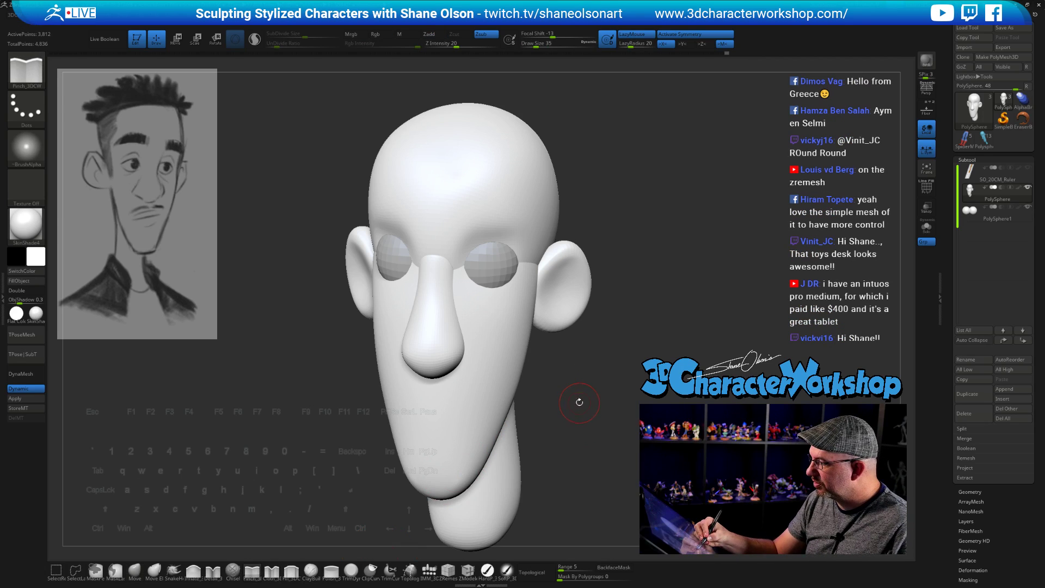
left_click_drag(442, 323, 441, 311, "alt")
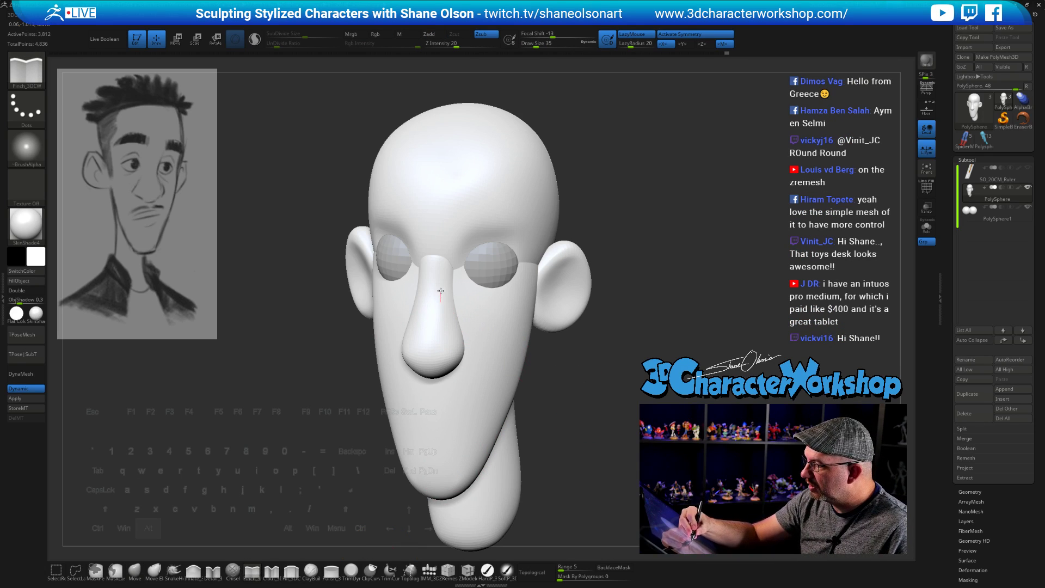
mouse_move(450, 243)
left_mouse_down("alt")
mouse_move(479, 215)
mouse_move(532, 219)
left_mouse_up("alt")
mouse_move(642, 345)
left_mouse_down()
mouse_move(752, 348)
mouse_move(616, 347)
left_mouse_up()
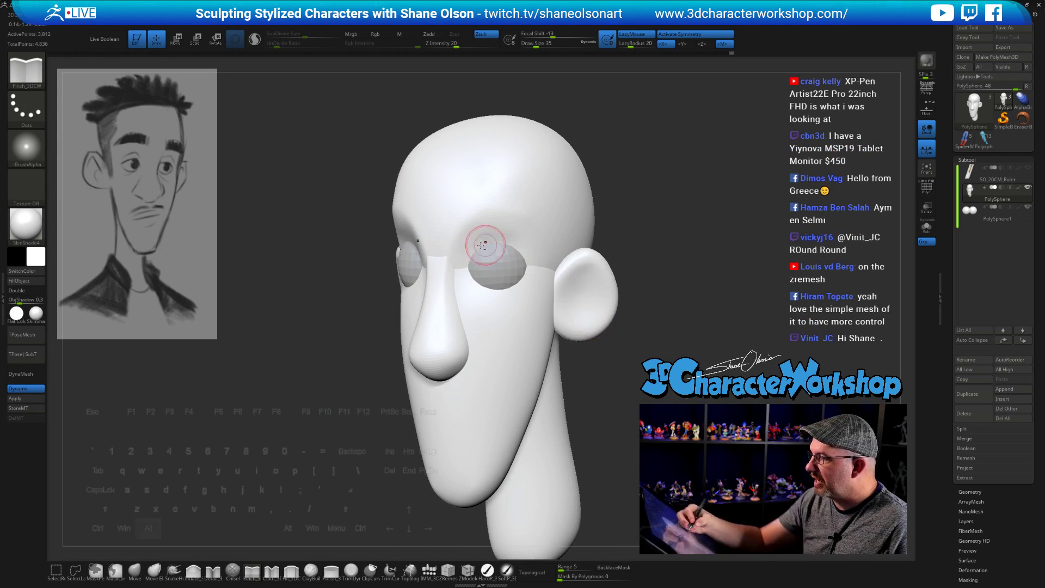
left_click_drag(630, 303, 646, 324)
left_click_drag(451, 238, 457, 229, "alt")
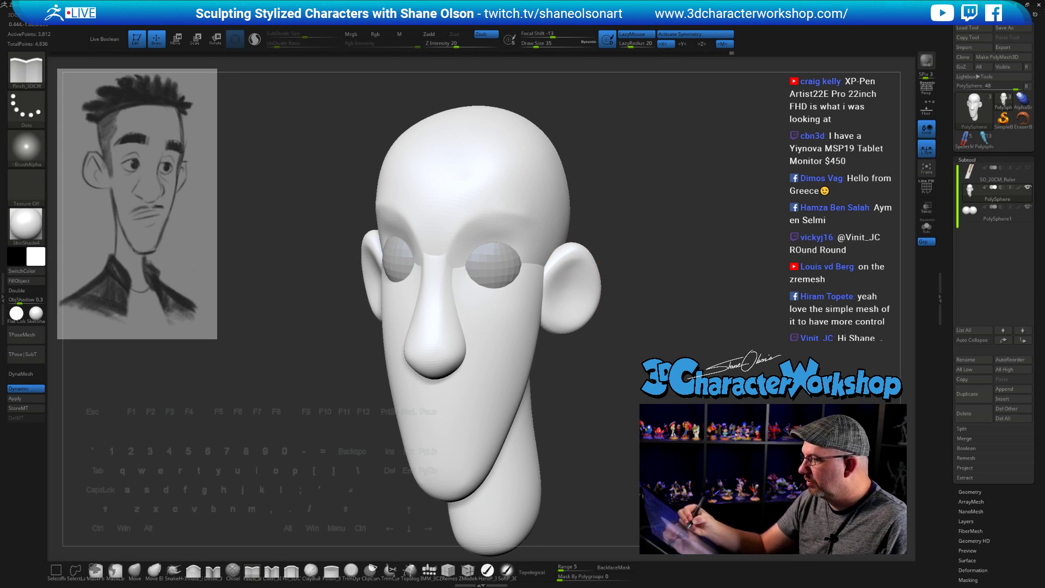
Step: Smooth and refine the brow ridge and upper eye sockets, checking the forms from the front
mouse_move(473, 323)
left_mouse_down()
mouse_move(580, 320)
mouse_move(536, 312)
left_mouse_up()
left_click_drag(481, 238, 479, 261, "shift")
mouse_move(595, 378)
left_mouse_down()
mouse_move(523, 376)
mouse_move(581, 370)
mouse_move(479, 222)
left_mouse_up()
left_click_drag(577, 270, 440, 225, "shift")
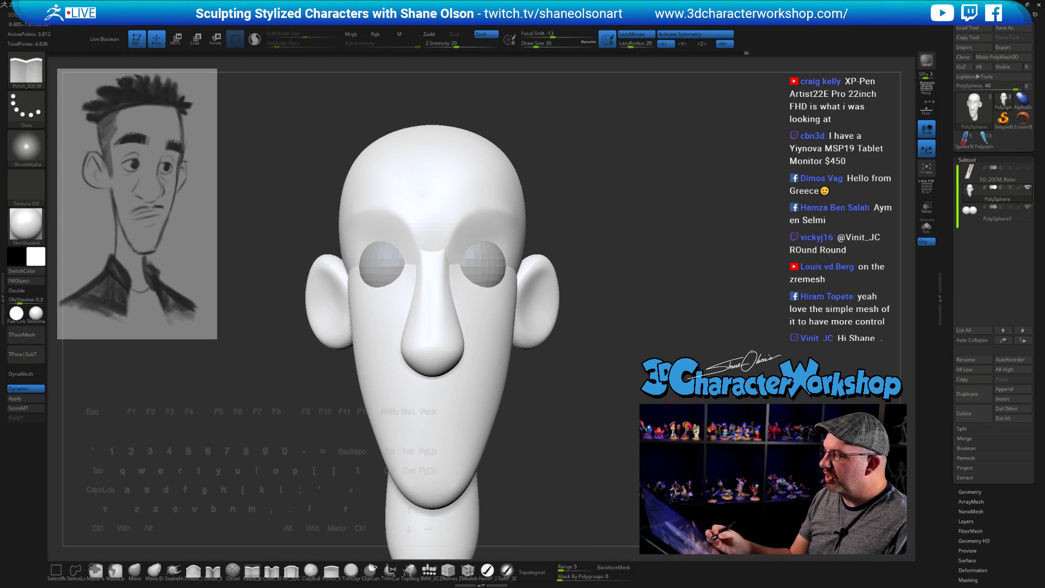
left_click_drag(632, 370, 589, 362)
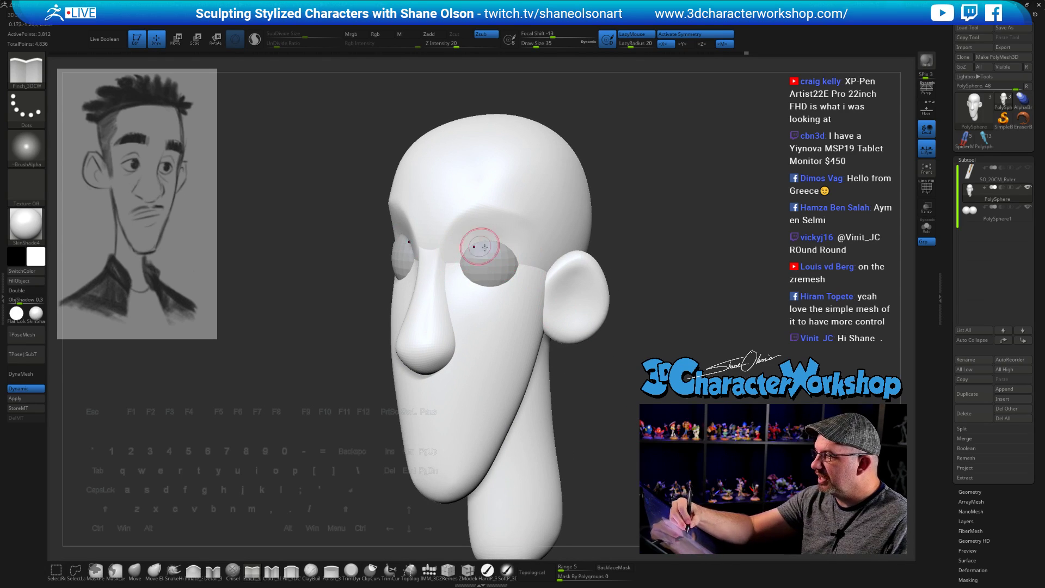
left_click_drag(327, 261, 454, 264)
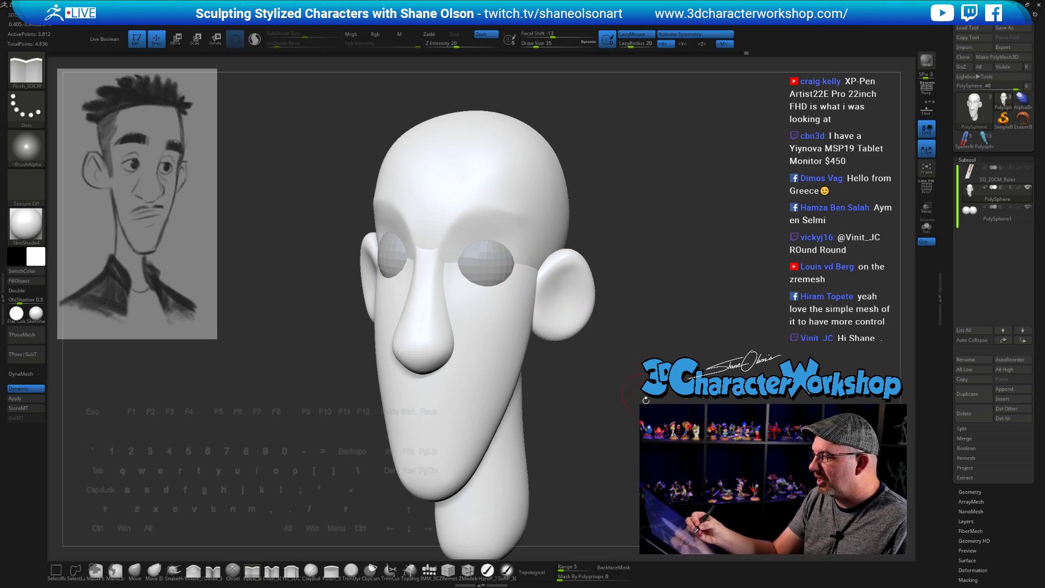
left_click_drag(645, 401, 619, 395, "shift")
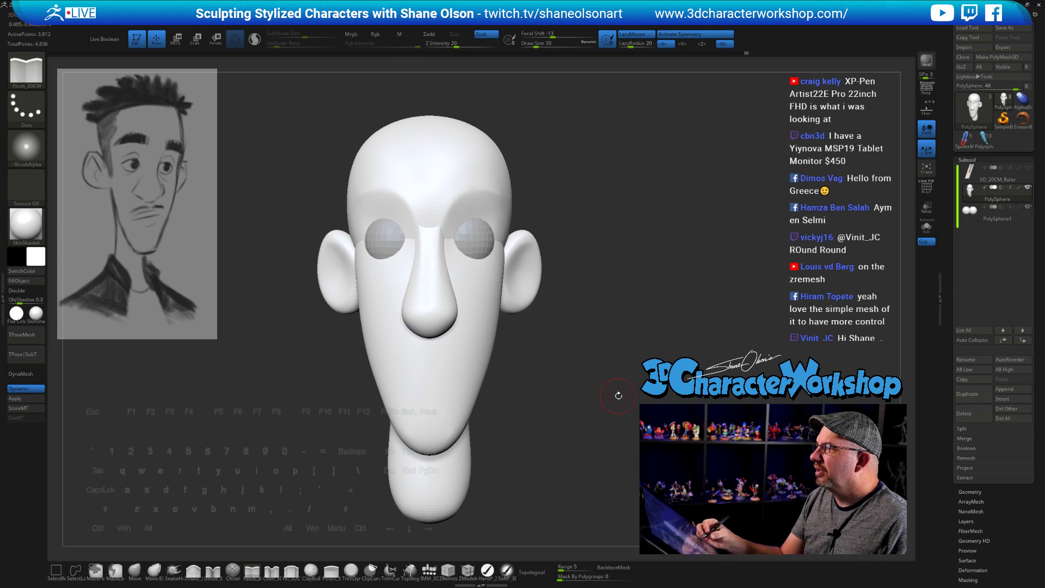
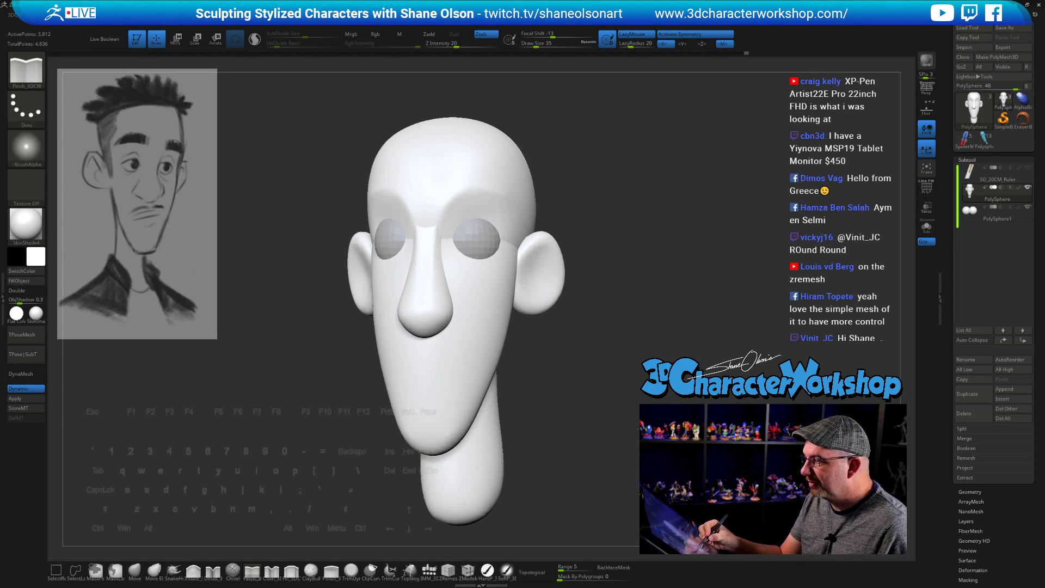
Step: Puff up the ears slightly with the Inflate brush at draw size 80, checking the head from the front and side
key("shift")
left_click_drag(623, 373, 604, 376)
left_click(173, 570)
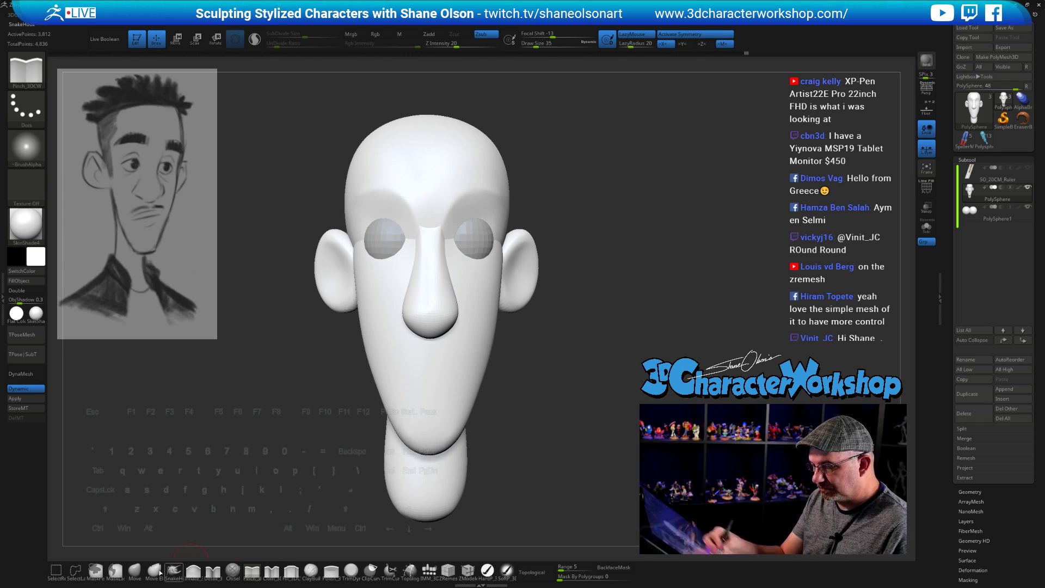
left_click(193, 570)
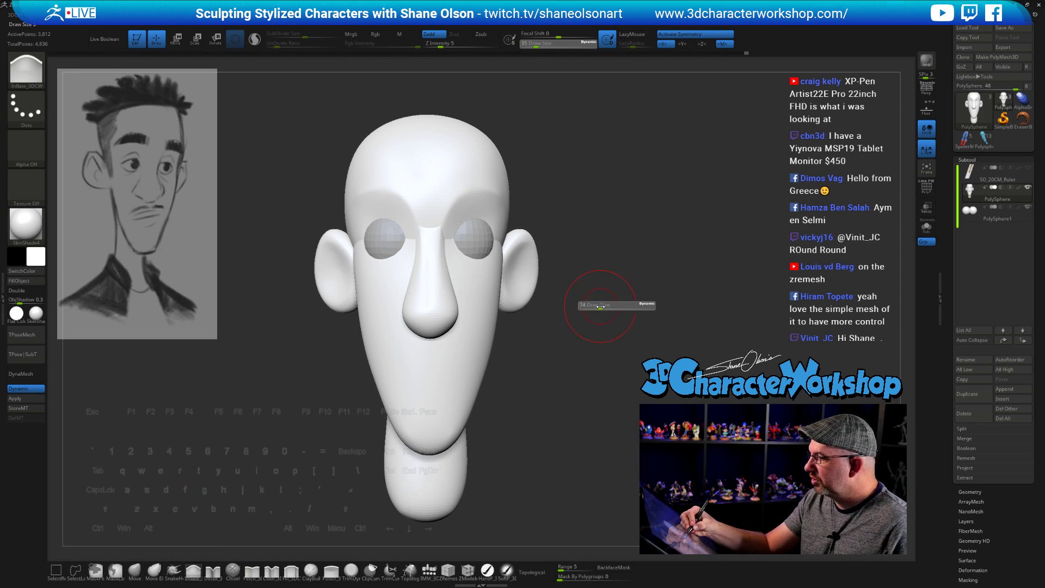
left_click_drag(597, 305, 602, 314)
mouse_move(514, 256)
left_mouse_down()
mouse_move(495, 276)
mouse_move(504, 338)
left_mouse_up()
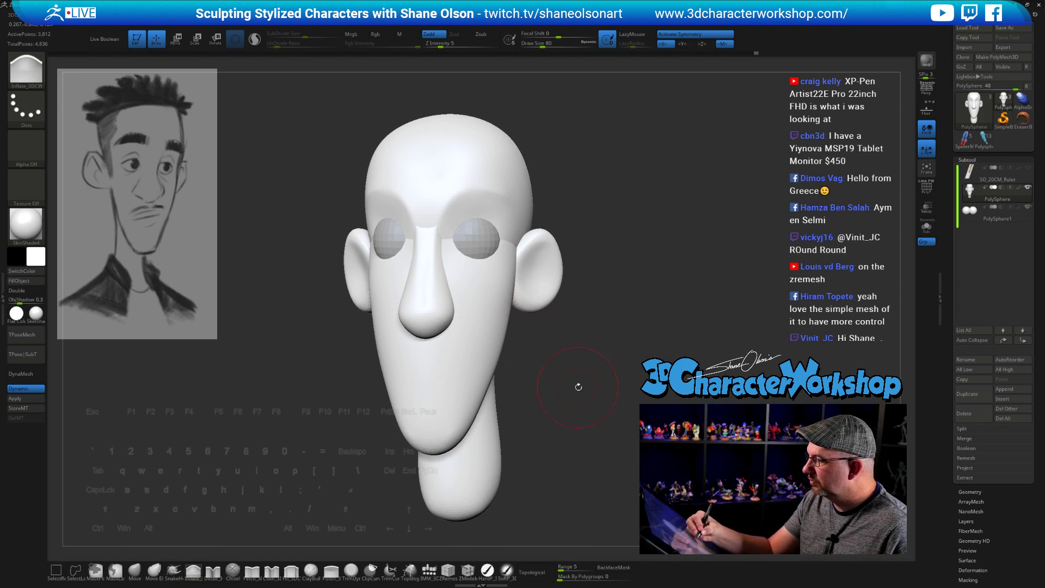
left_click_drag(576, 385, 589, 385)
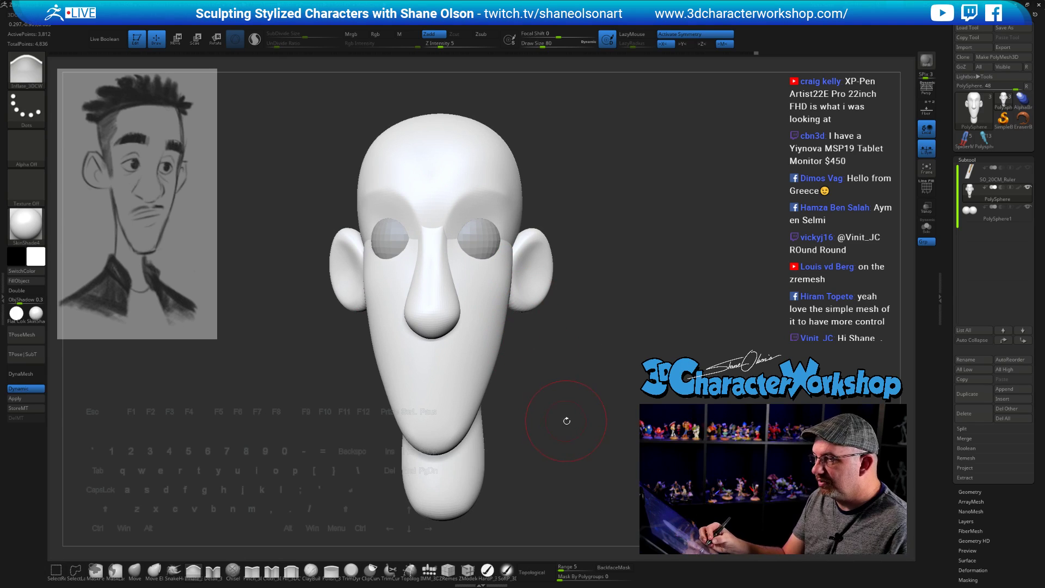
mouse_move(566, 421)
left_mouse_down()
mouse_move(599, 441)
mouse_move(597, 401)
mouse_move(599, 420)
mouse_move(578, 431)
mouse_move(596, 430)
mouse_move(556, 429)
mouse_move(632, 423)
mouse_move(673, 394)
mouse_move(470, 475)
left_mouse_up()
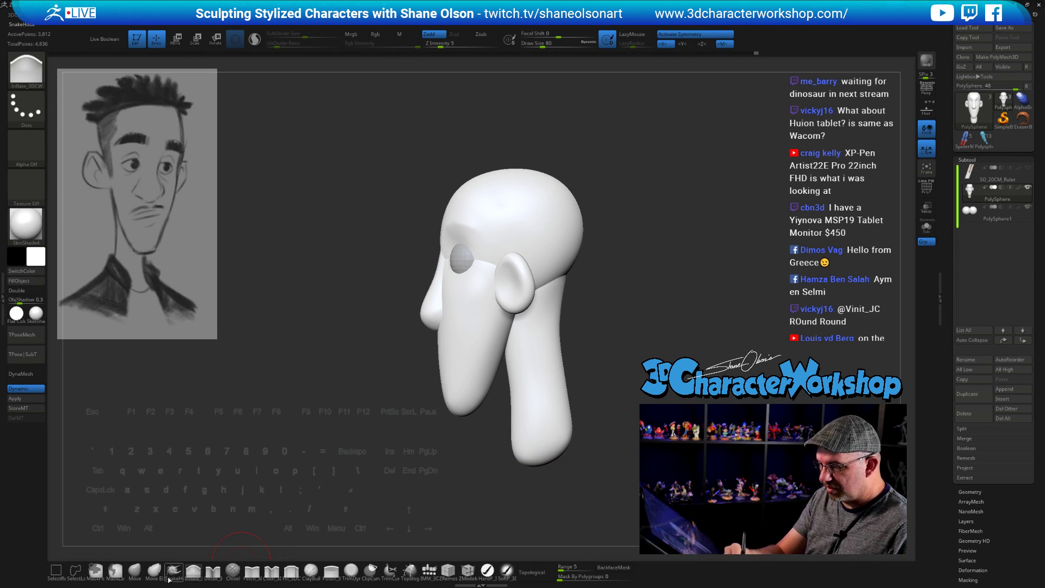
Step: Pull in the back of the upper neck using the Move brush at draw size 149 with topological masking enabled
left_click(135, 570)
key("s")
left_click_drag(610, 303, 643, 303)
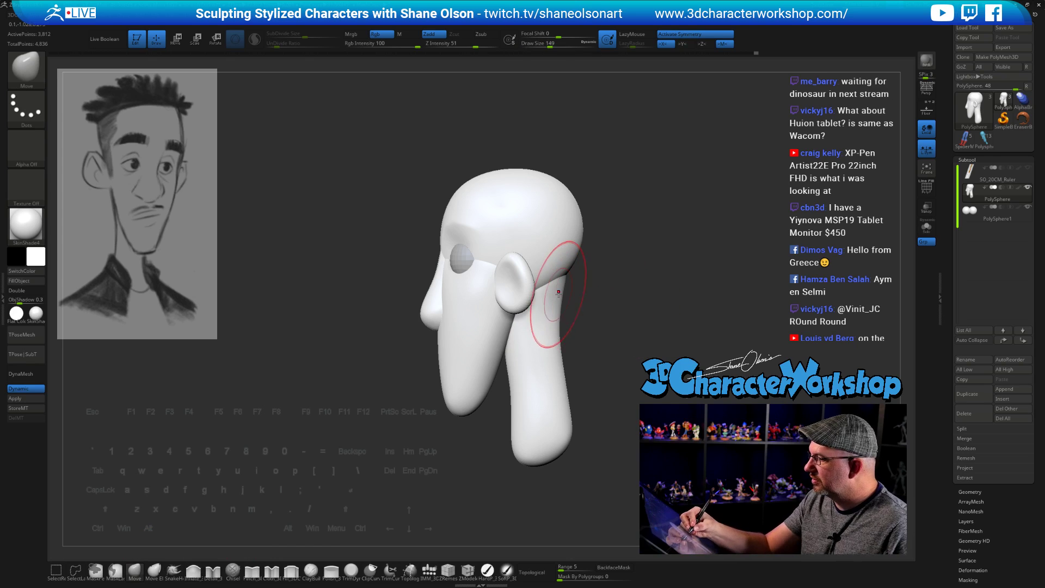
left_click(531, 572)
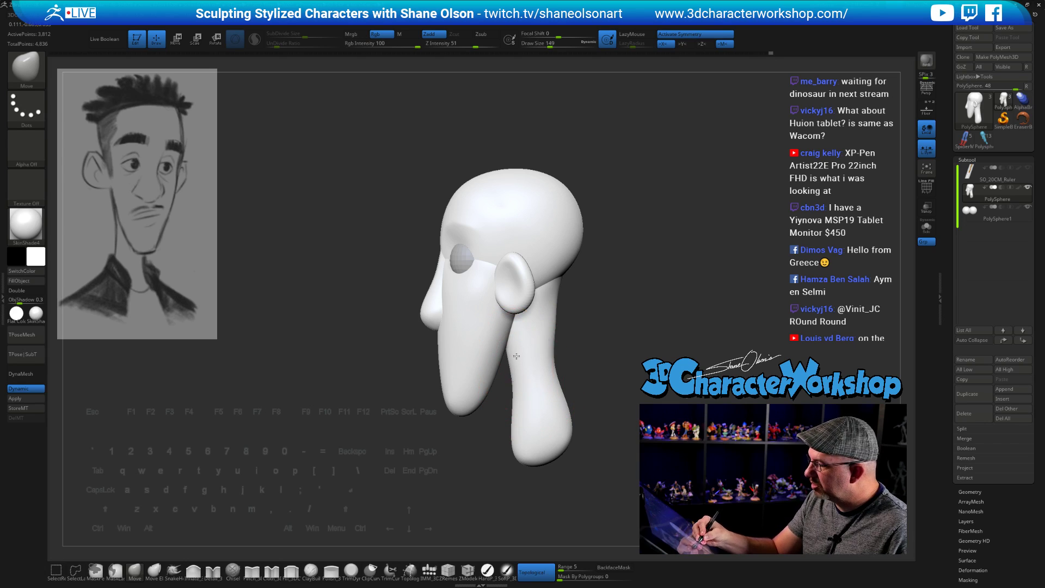
mouse_move(603, 376)
left_mouse_down()
mouse_move(520, 367)
mouse_move(632, 421)
mouse_move(610, 383)
mouse_move(625, 366)
mouse_move(620, 388)
mouse_move(646, 403)
mouse_move(630, 380)
mouse_move(644, 399)
left_mouse_up()
Step: Adjust the ears where they meet the head with the Move brush at draw size 120
key("s")
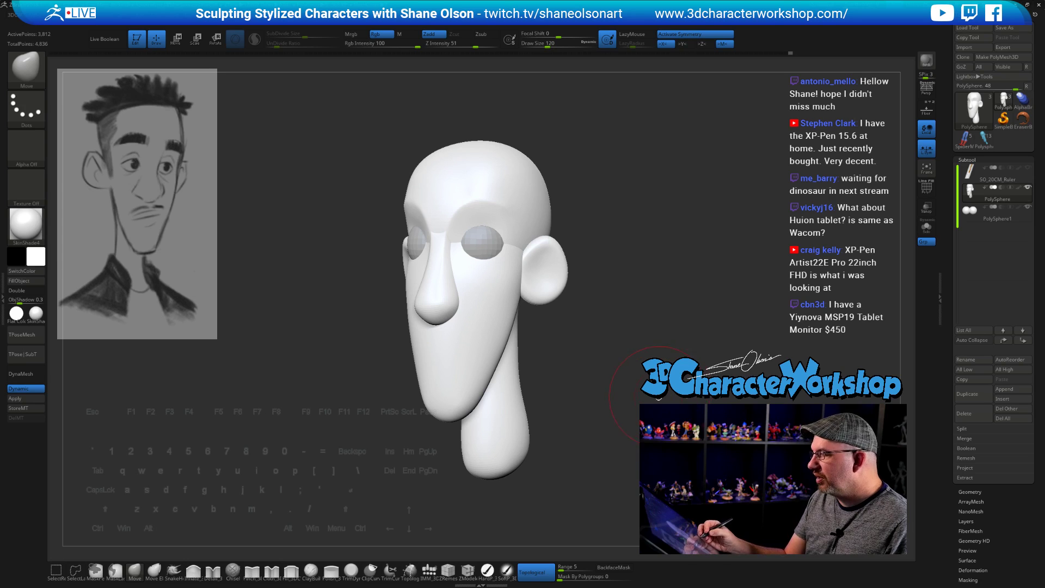
mouse_move(631, 397)
left_mouse_down()
mouse_move(638, 386)
mouse_move(642, 401)
left_mouse_up()
key("shift+f")
key("shift+f")
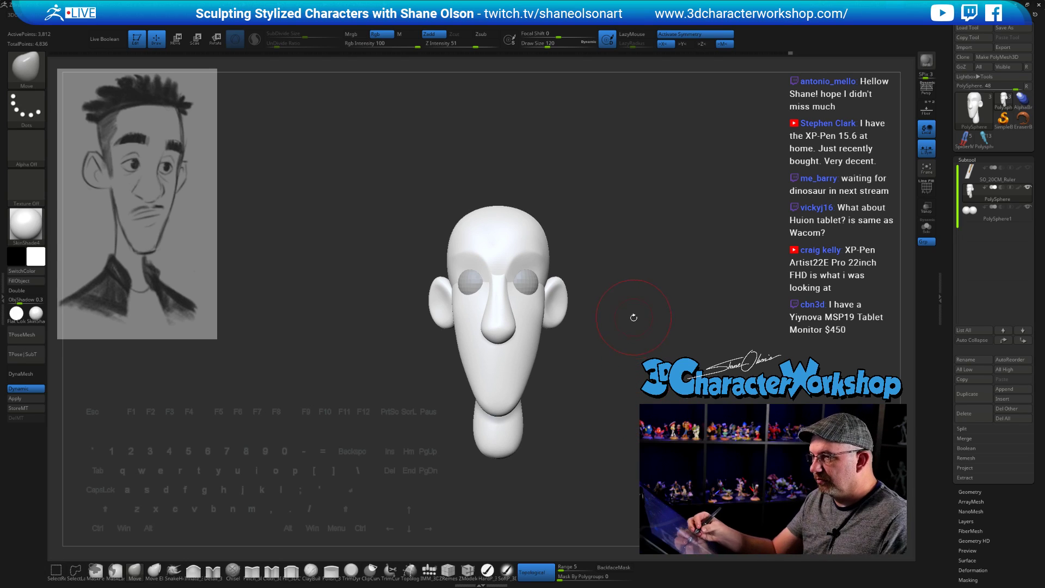
left_click_drag(634, 317, 594, 353, "alt")
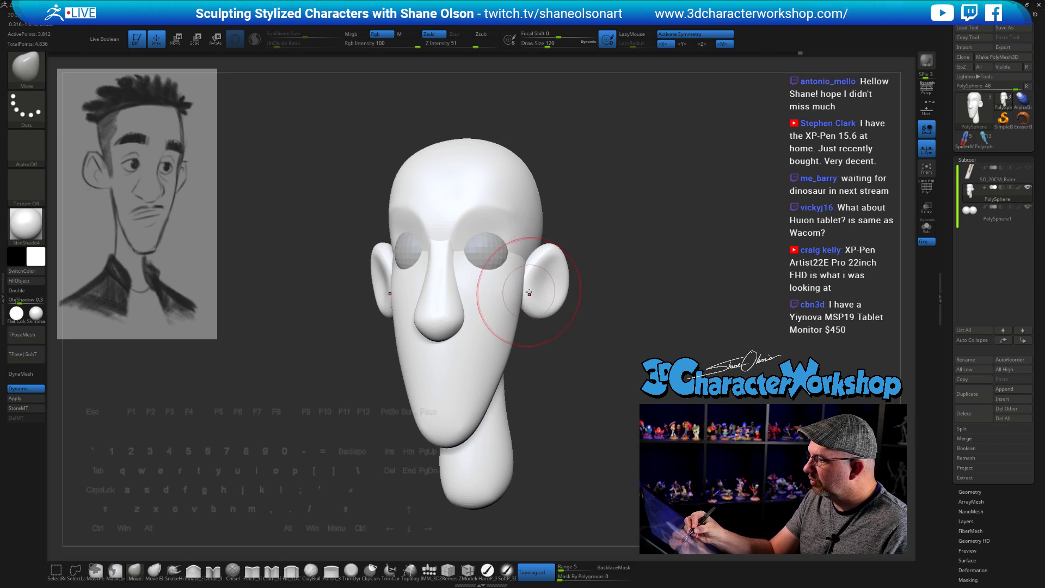
left_click_drag(581, 408, 550, 313, "shift")
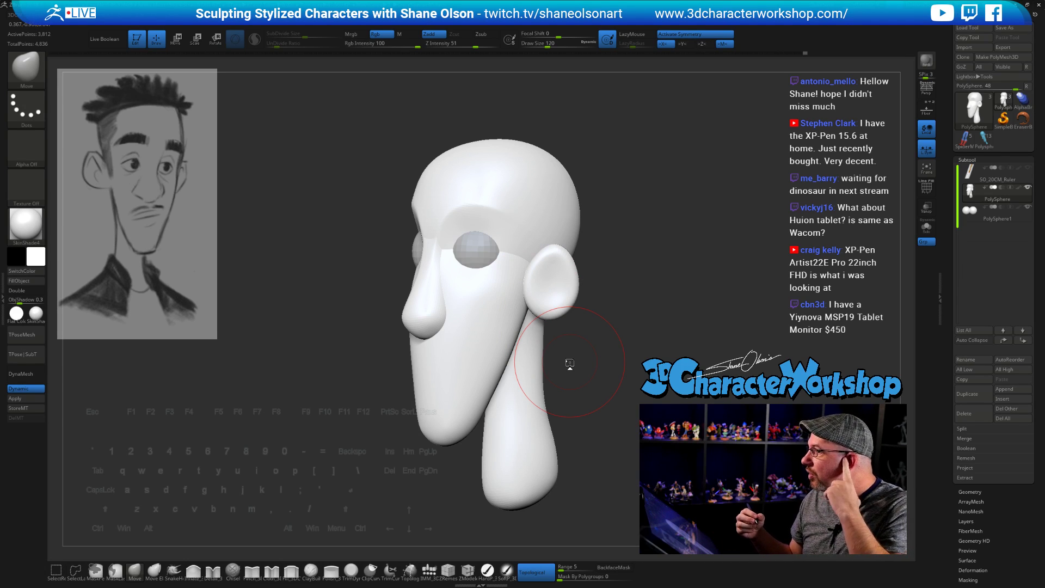
mouse_move(618, 317)
left_mouse_down("shift")
mouse_move(606, 305)
mouse_move(533, 294)
left_mouse_up("shift")
Step: Refine the front edges and inner shape of the ears with the Move brush at draw size 87
key("s")
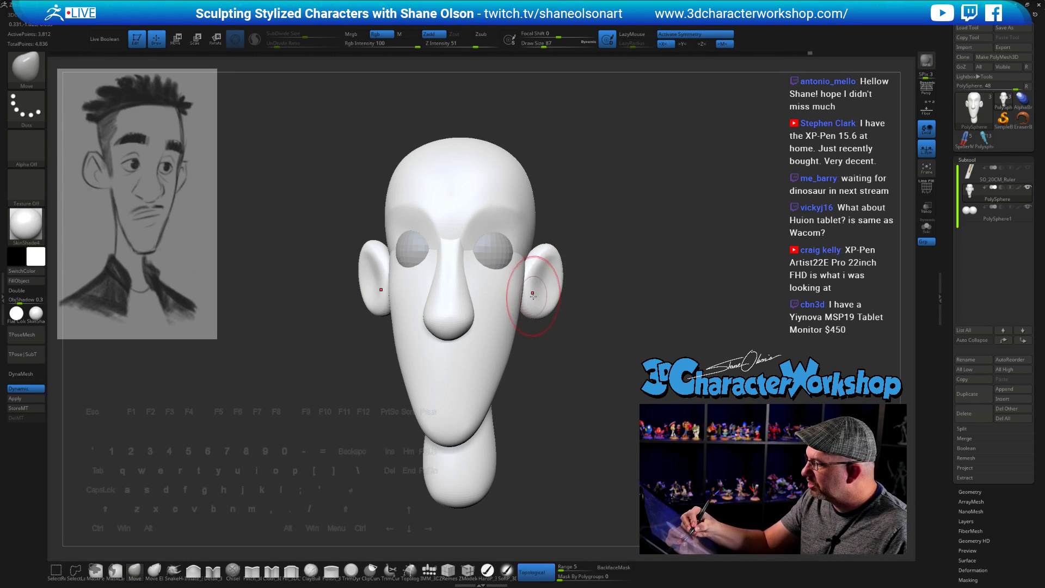
left_click_drag(554, 354, 546, 341)
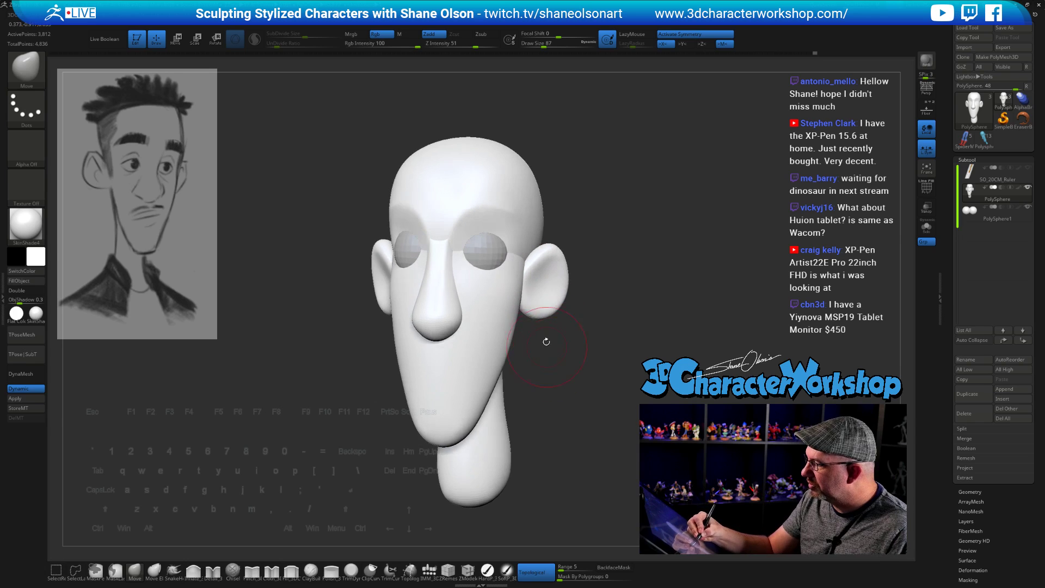
left_click_drag(589, 400, 543, 416)
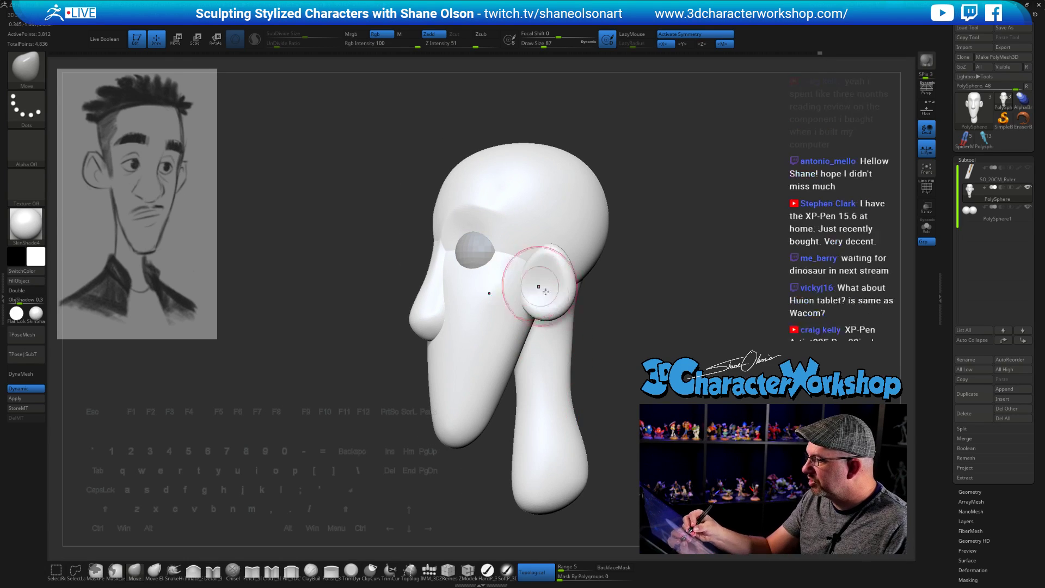
left_click_drag(599, 349, 625, 368)
left_click_drag(572, 349, 603, 359)
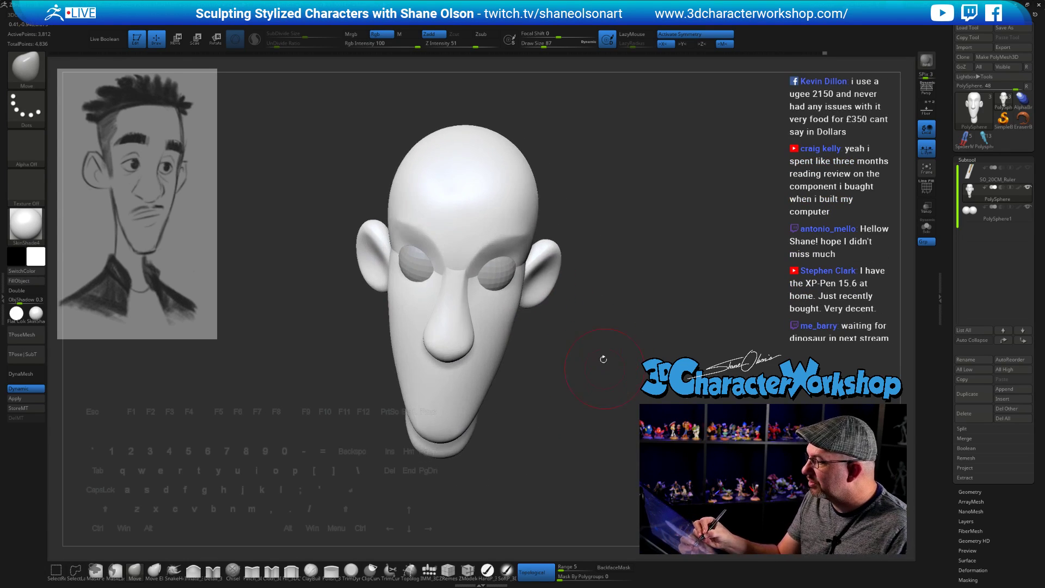
Step: Reshape the ears' overall angle and outline from behind and in front with the Move brush at draw size 163
left_click_drag(592, 282, 574, 360)
key("s")
left_click(566, 361)
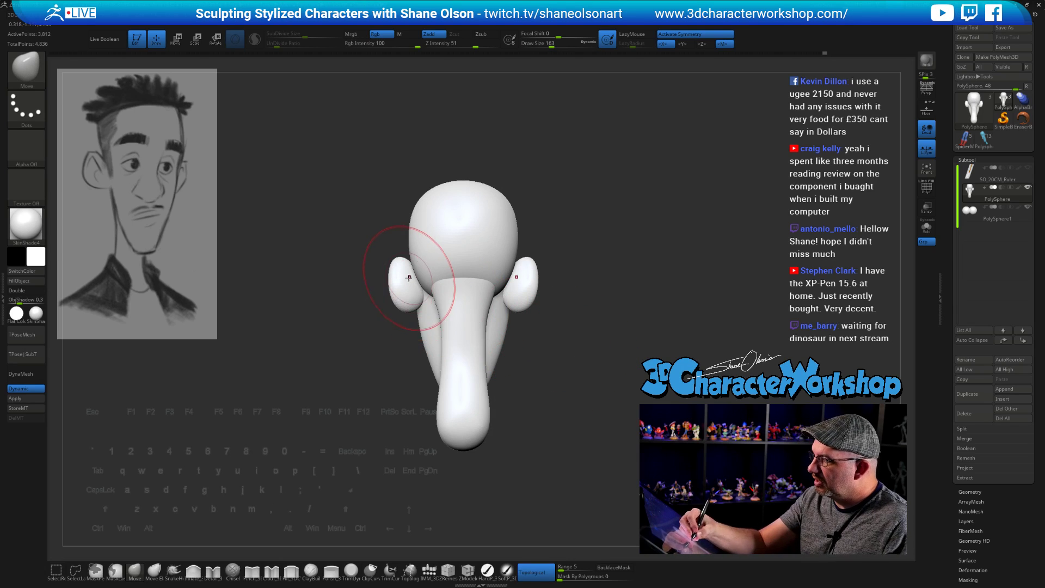
left_click_drag(575, 396, 528, 335)
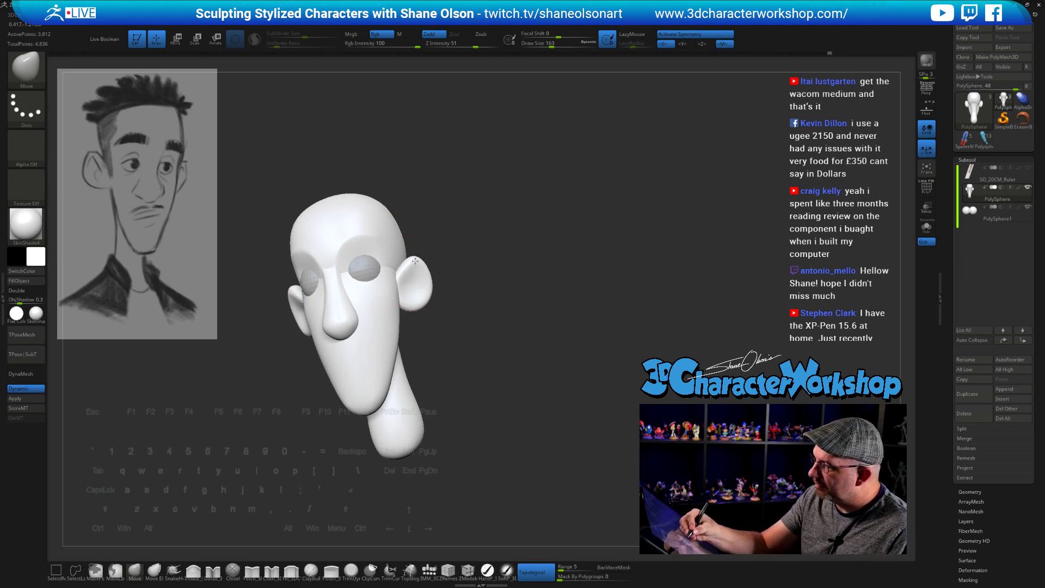
left_click_drag(414, 261, 419, 263)
left_click_drag(463, 286, 524, 343)
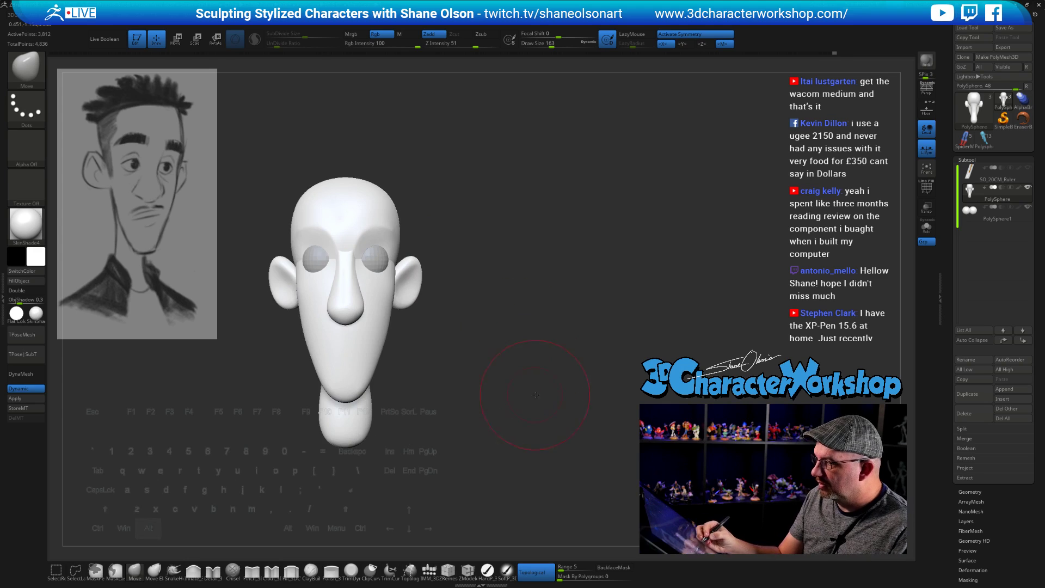
Step: Broaden and flatten the bottom of the chin with the Move brush at draw size 74
mouse_move(536, 395)
left_mouse_down()
mouse_move(609, 398)
mouse_move(477, 440)
left_mouse_up()
key("s")
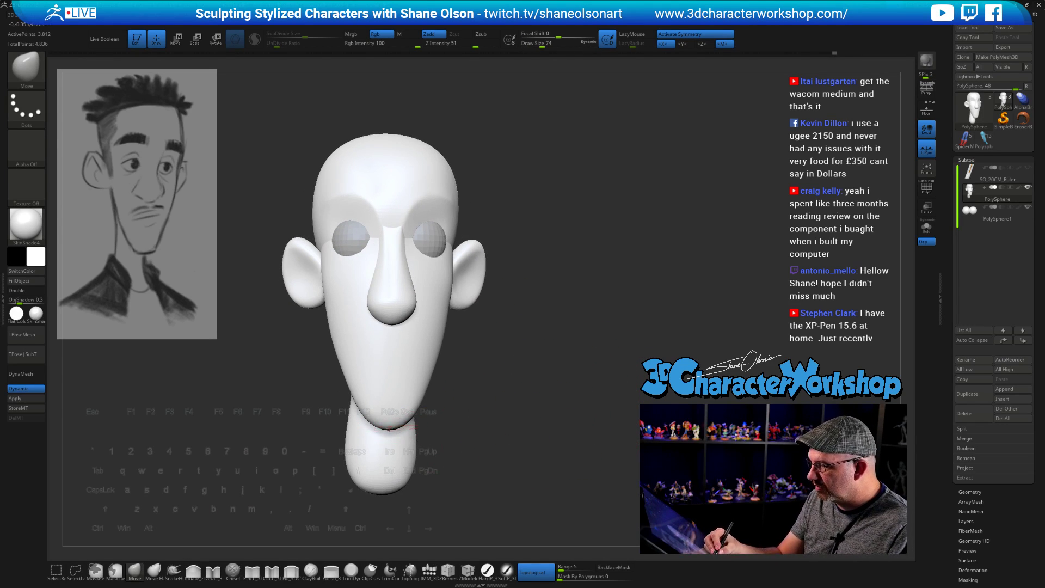
mouse_move(390, 429)
left_mouse_down()
mouse_move(408, 414)
mouse_move(404, 424)
left_mouse_up()
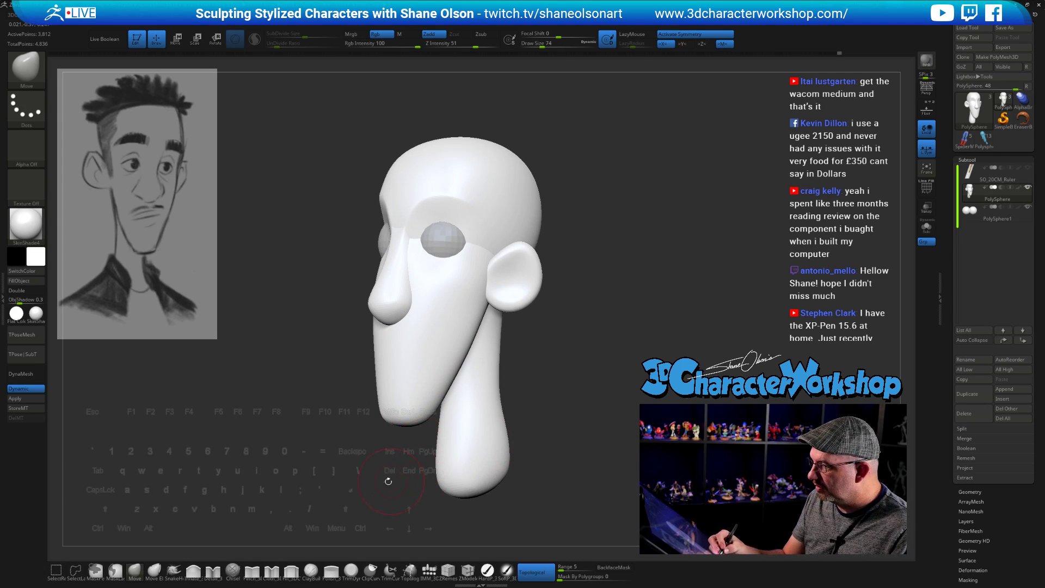
left_click_drag(388, 482, 359, 483)
left_click_drag(536, 433, 569, 443)
Step: Define the jawline below the ear with inverted pinch-brush strokes at draw size 74, and smooth it
left_click(255, 573)
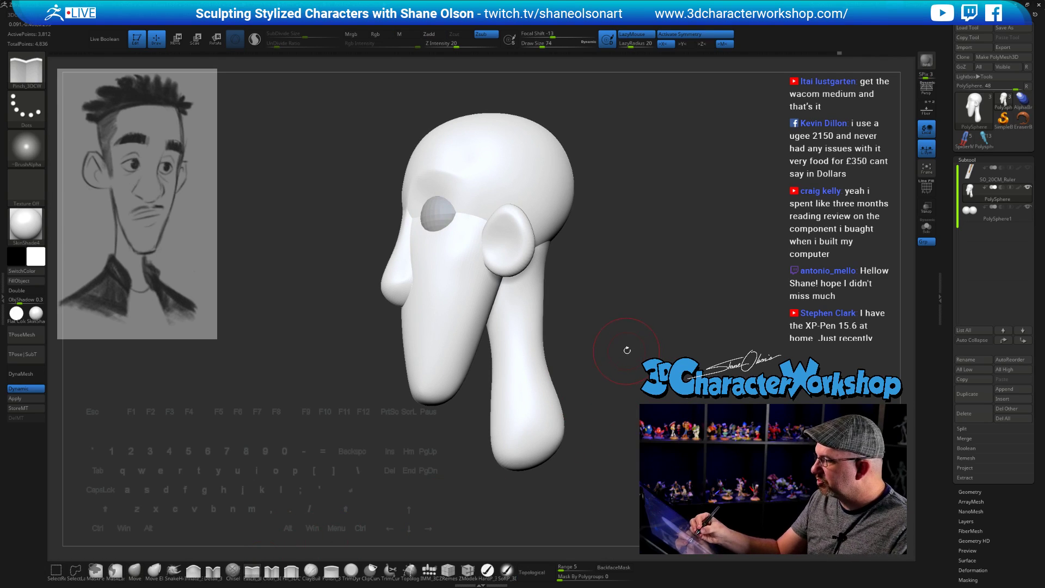
left_click_drag(627, 351, 634, 359)
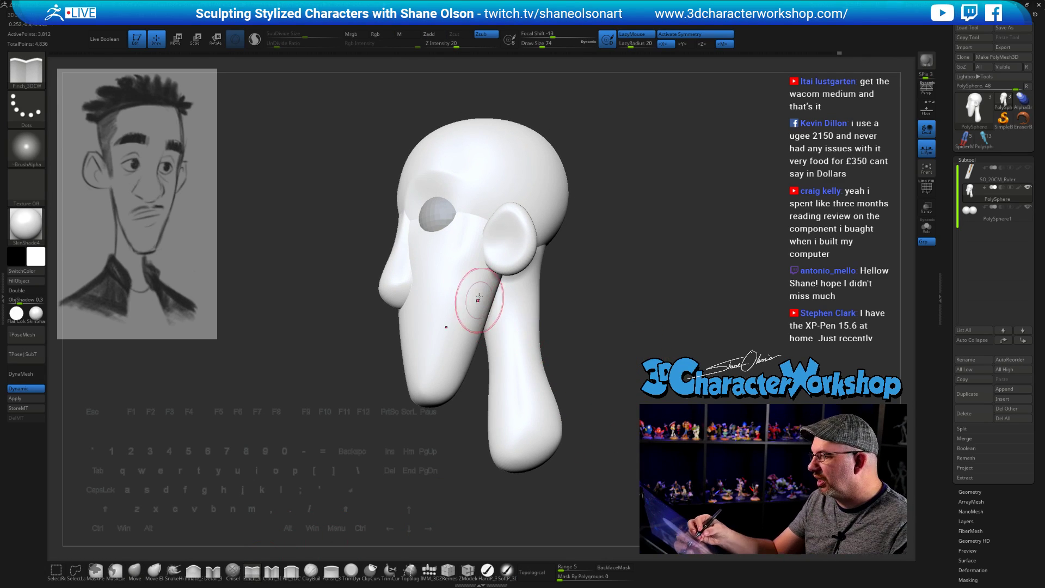
left_click_drag(485, 285, 481, 293, "alt")
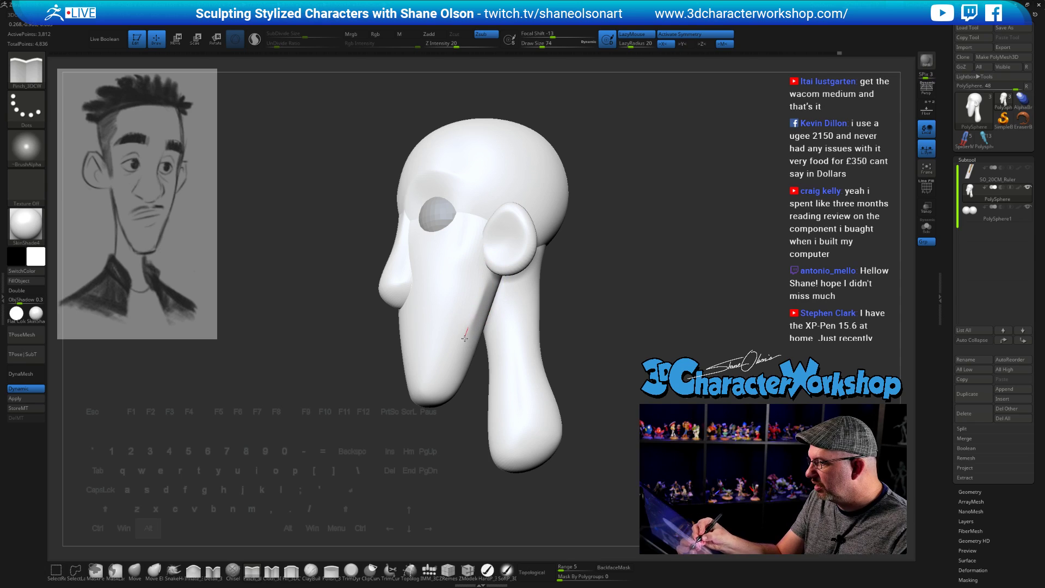
mouse_move(436, 430)
left_mouse_down()
mouse_move(468, 430)
mouse_move(417, 430)
left_mouse_up()
left_click_drag(480, 291, 477, 312, "shift")
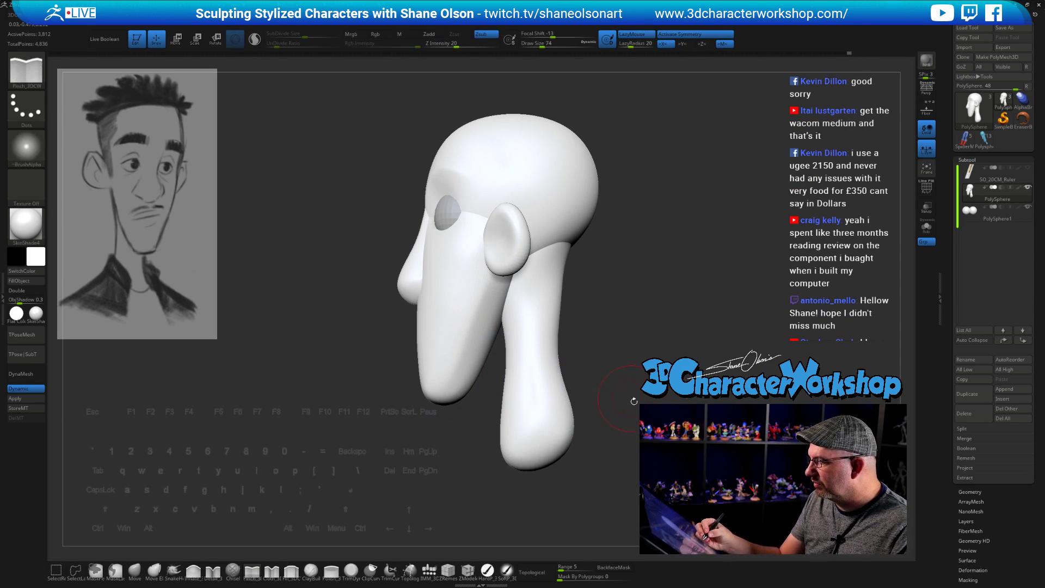
left_click_drag(430, 430, 458, 430)
mouse_move(630, 417)
left_mouse_down()
mouse_move(716, 419)
mouse_move(632, 418)
mouse_move(636, 393)
mouse_move(642, 404)
mouse_move(628, 412)
left_mouse_up()
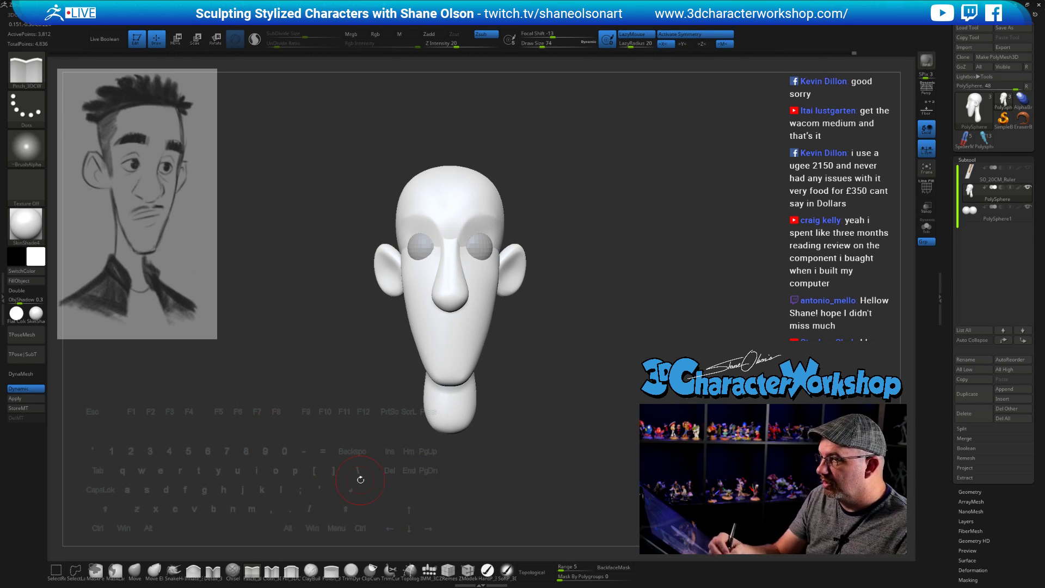
Step: Insert a QuadSphere-2 primitive at the base of the neck with the insert-mesh brush
left_click(429, 569)
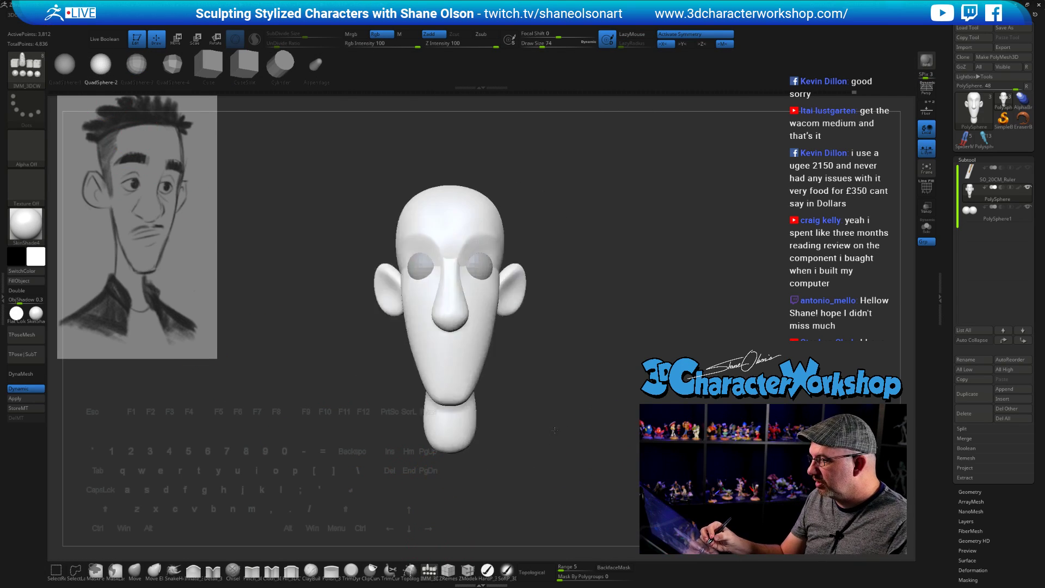
left_click_drag(555, 430, 484, 402)
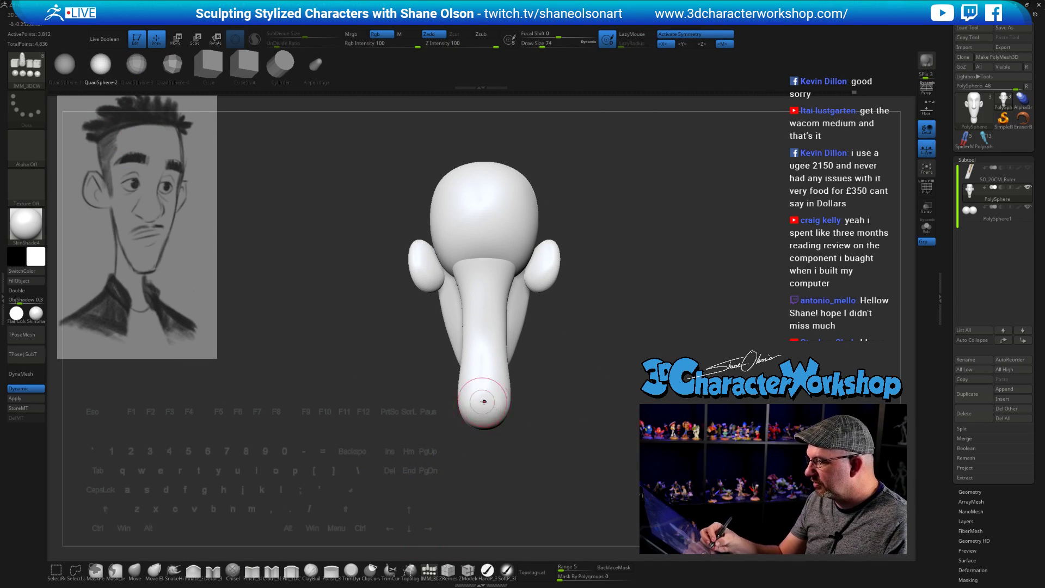
key("w")
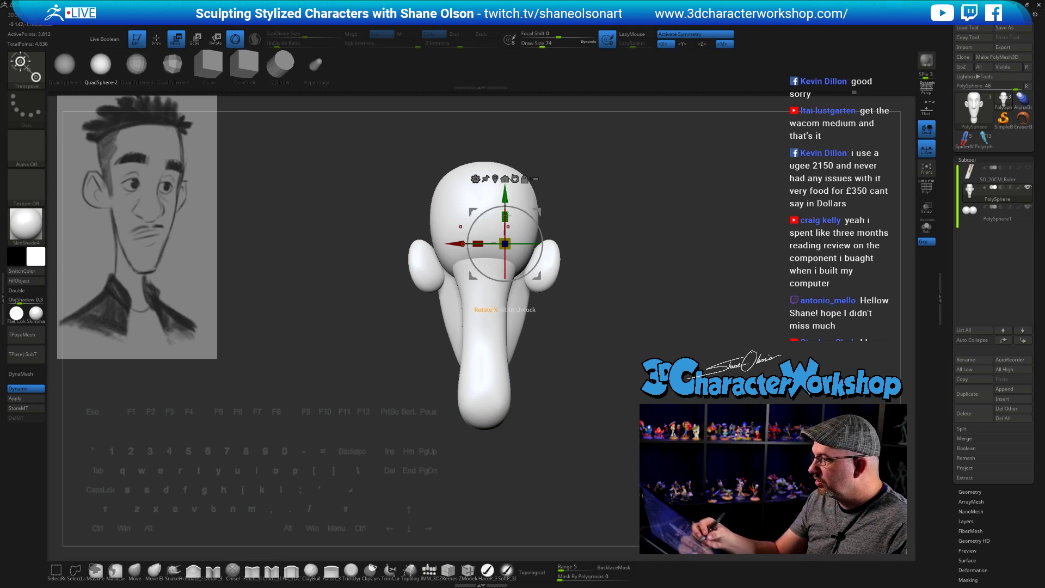
left_click(513, 246, "alt")
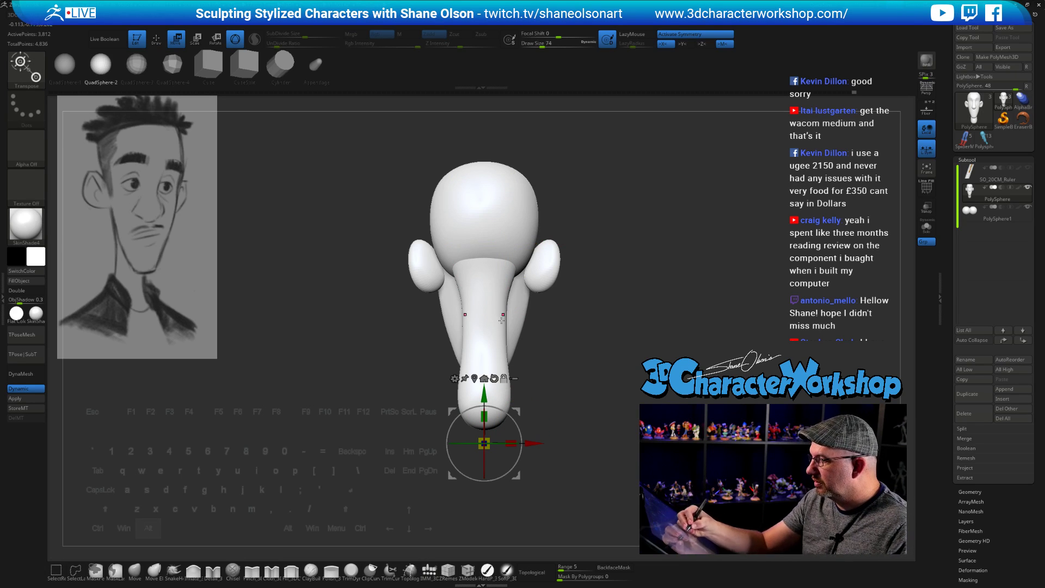
key("q")
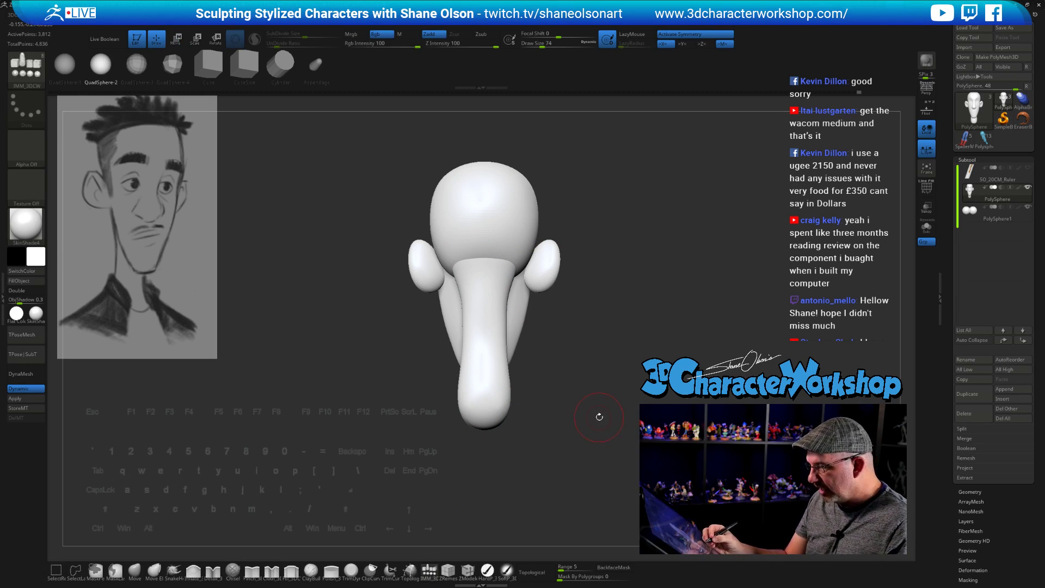
left_click_drag(484, 419, 491, 482)
mouse_move(571, 443)
left_mouse_down()
mouse_move(645, 449)
mouse_move(627, 448)
mouse_move(637, 418)
left_mouse_up()
Step: Move the inserted sphere up so it overlaps the base of the neck
key("w")
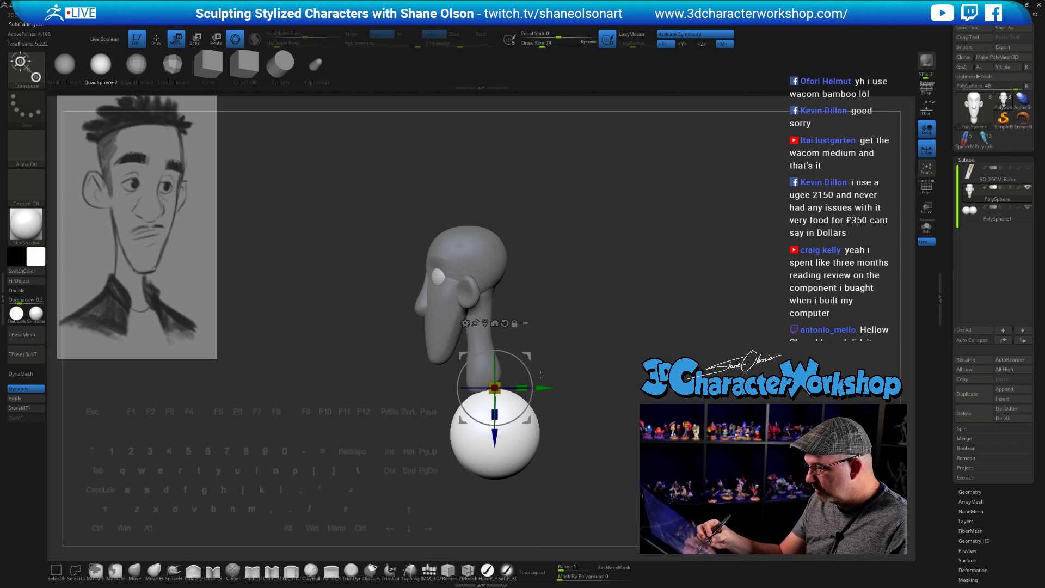
left_click_drag(490, 388, 489, 357)
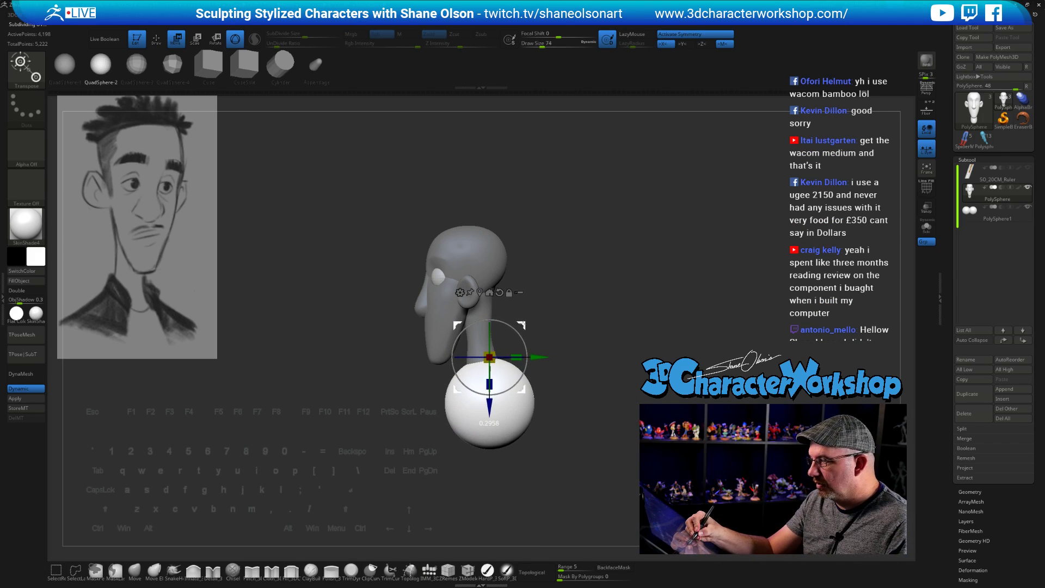
mouse_move(527, 328)
left_mouse_down()
mouse_move(508, 349)
mouse_move(588, 400)
mouse_move(600, 438)
mouse_move(603, 395)
left_mouse_up()
Step: Widen the inserted sphere sideways into a symmetrical shoulder mass with the Move brush at draw size 228
left_click(134, 572)
key("s")
mouse_move(631, 334)
left_mouse_down()
mouse_move(640, 334)
mouse_move(634, 397)
left_mouse_up()
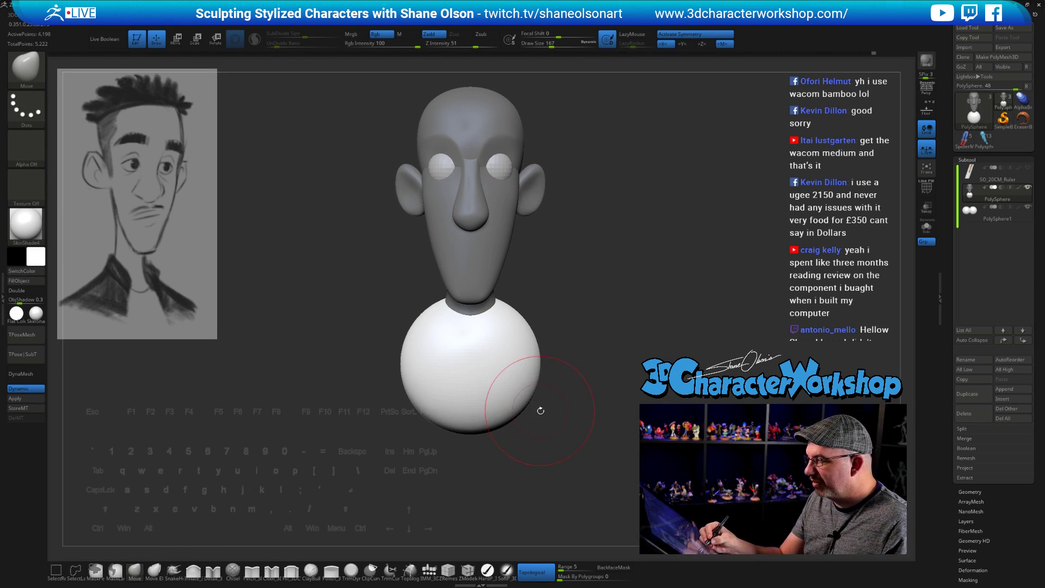
key("s")
left_click_drag(541, 411, 554, 355)
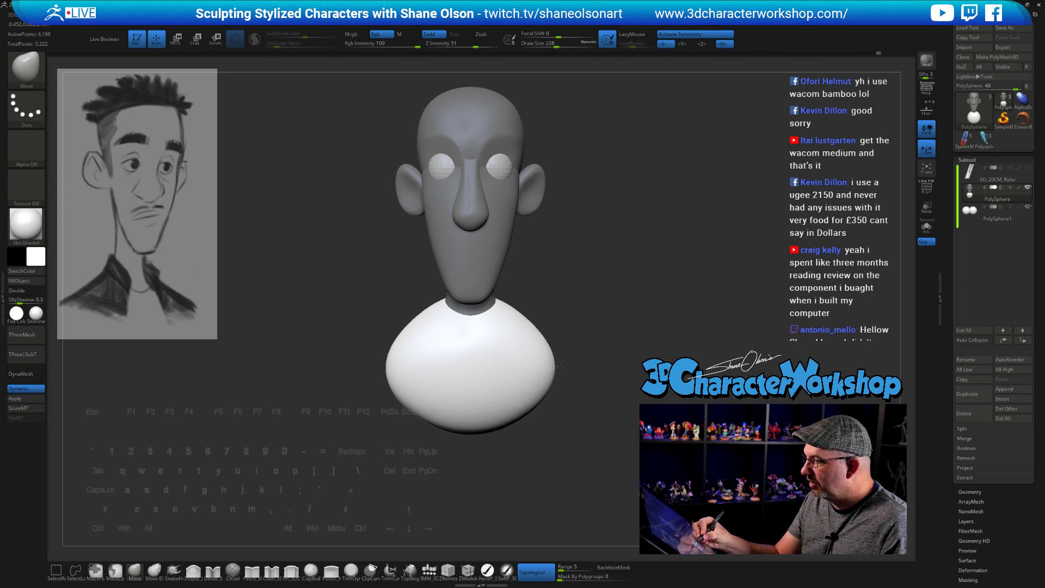
Step: Pull out the front of the shoulder mass into a fuller chest with the Move brush at draw size 305
mouse_move(594, 397)
left_mouse_down()
mouse_move(493, 389)
mouse_move(496, 382)
left_mouse_up()
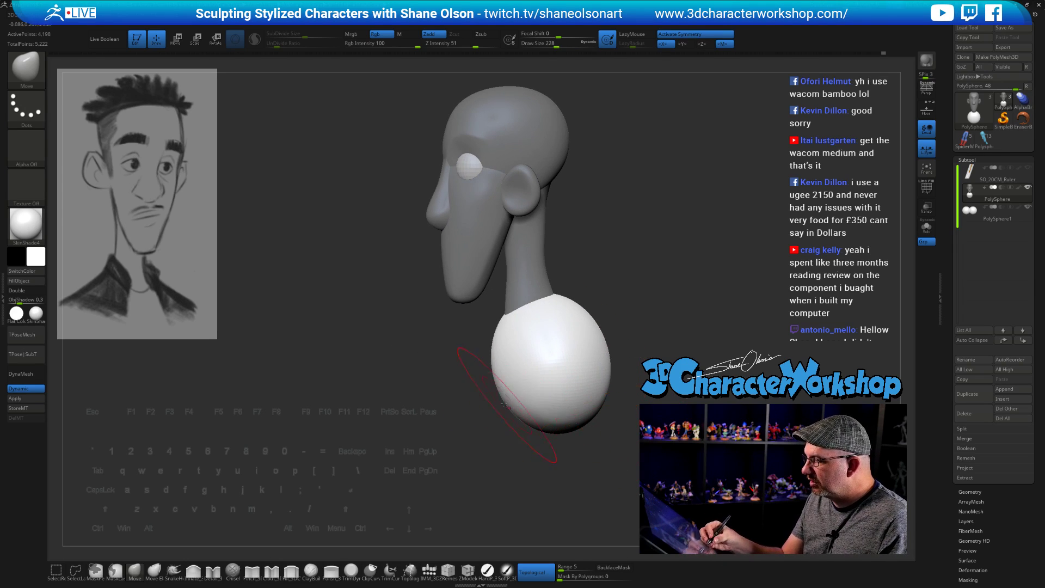
key("s")
left_click_drag(510, 435, 512, 435)
left_click_drag(497, 389, 491, 393)
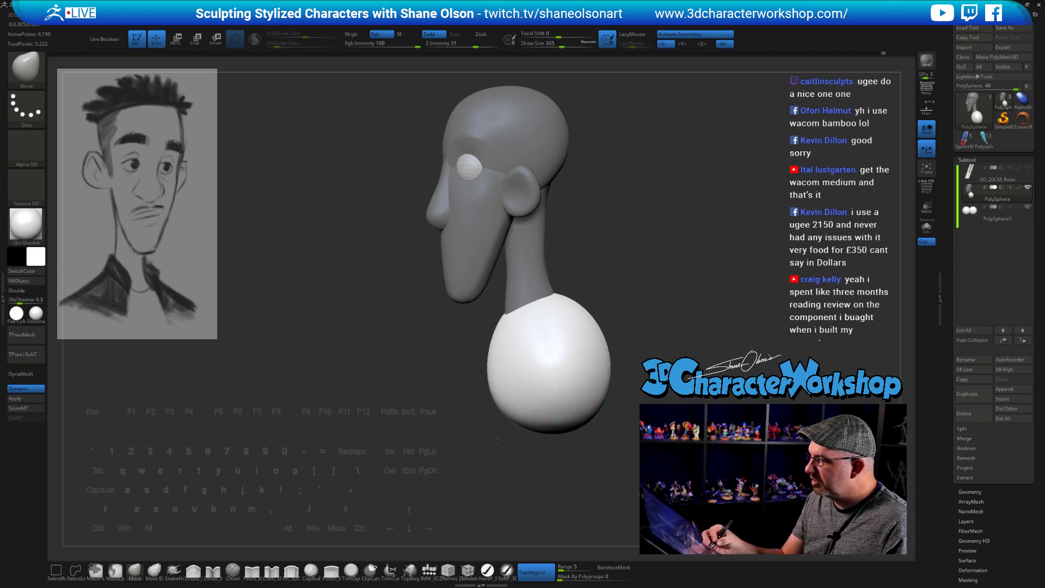
right_click_drag(498, 376, 520, 402)
left_click_drag(521, 402, 520, 407)
mouse_move(520, 406)
right_mouse_down()
mouse_move(606, 379)
mouse_move(588, 305)
right_mouse_up()
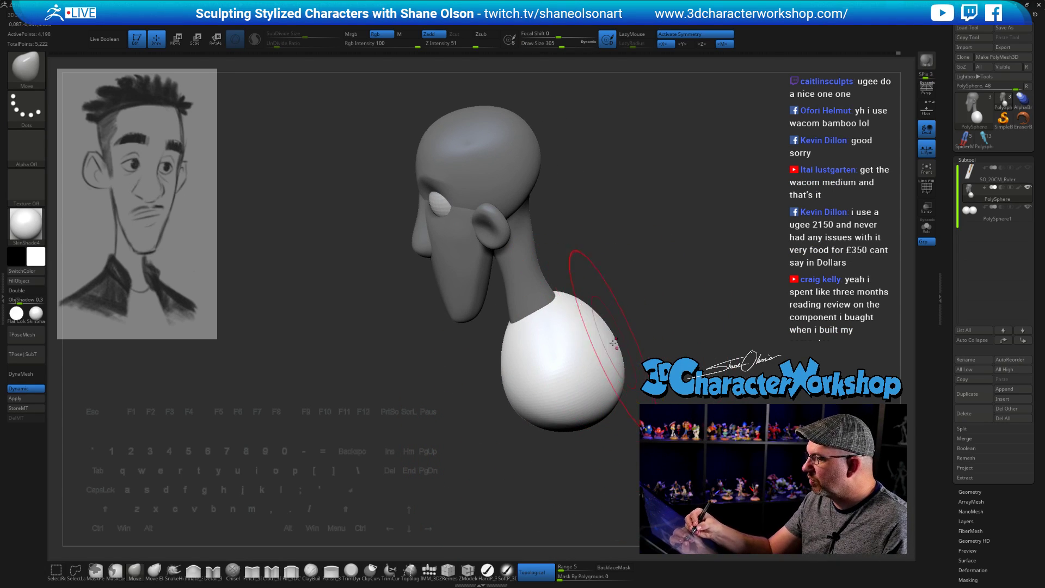
Step: Push in the back of the shoulder mass at draw size 305 and widen the shoulders outward at draw size 274
left_click_drag(614, 343, 605, 330)
right_click_drag(549, 426, 547, 468)
left_click_drag(603, 378, 587, 372)
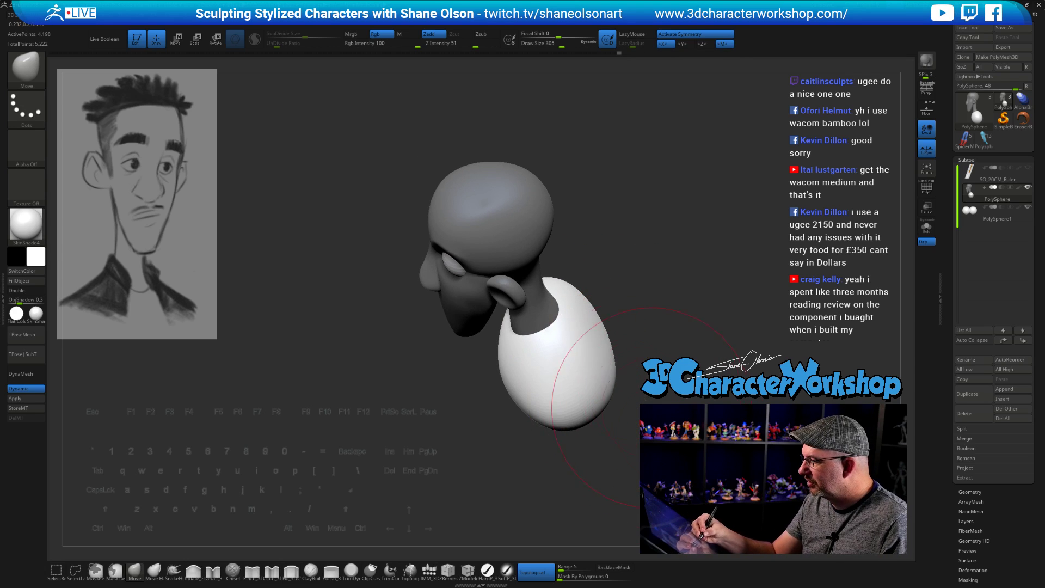
right_click_drag(676, 468, 633, 427)
left_click_drag(681, 400, 668, 386)
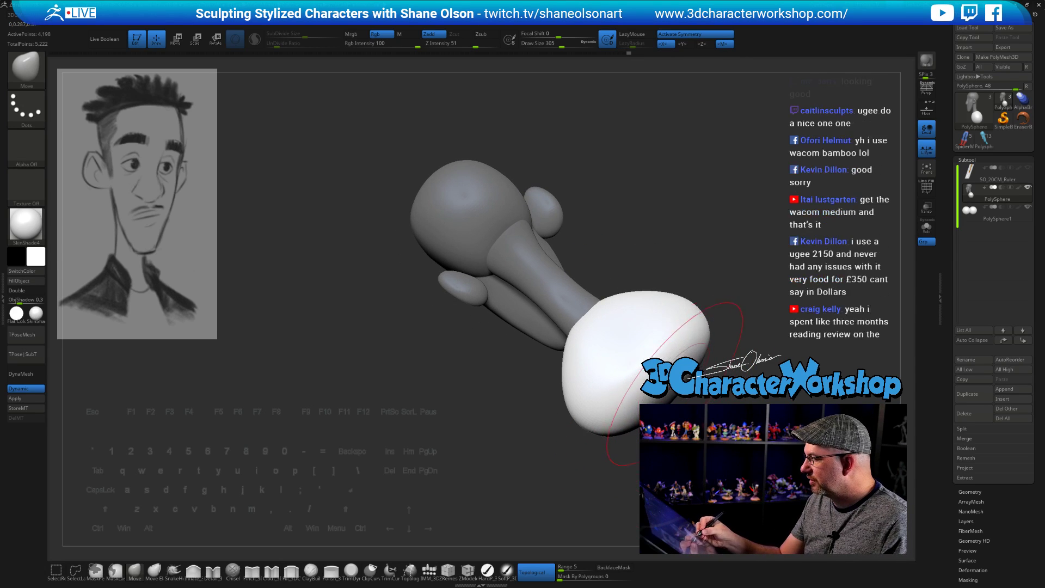
mouse_move(673, 393)
right_mouse_down()
mouse_move(725, 427)
mouse_move(747, 427)
mouse_move(746, 417)
mouse_move(630, 429)
right_mouse_up()
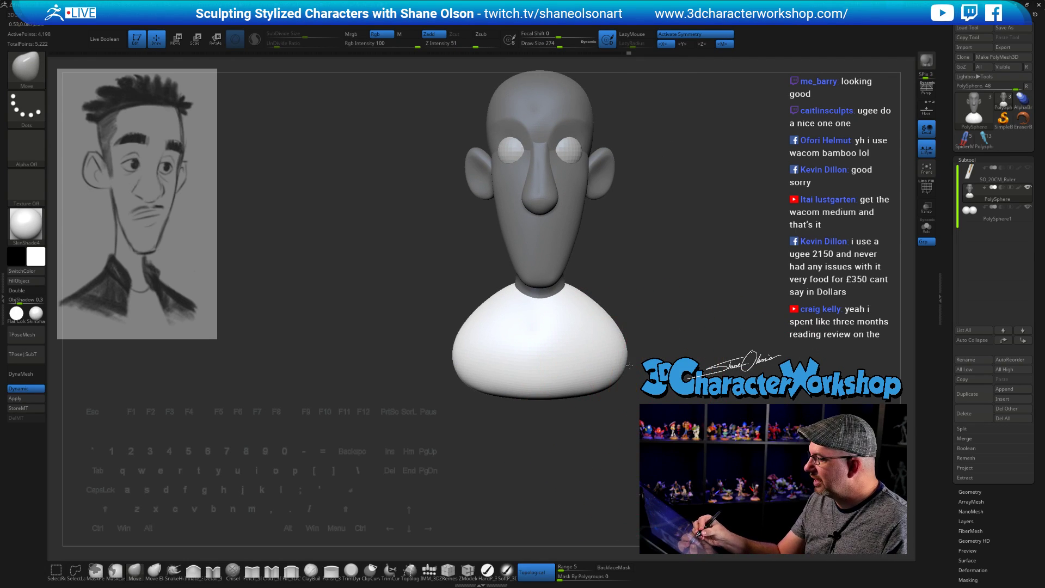
left_click_drag(631, 359, 640, 360)
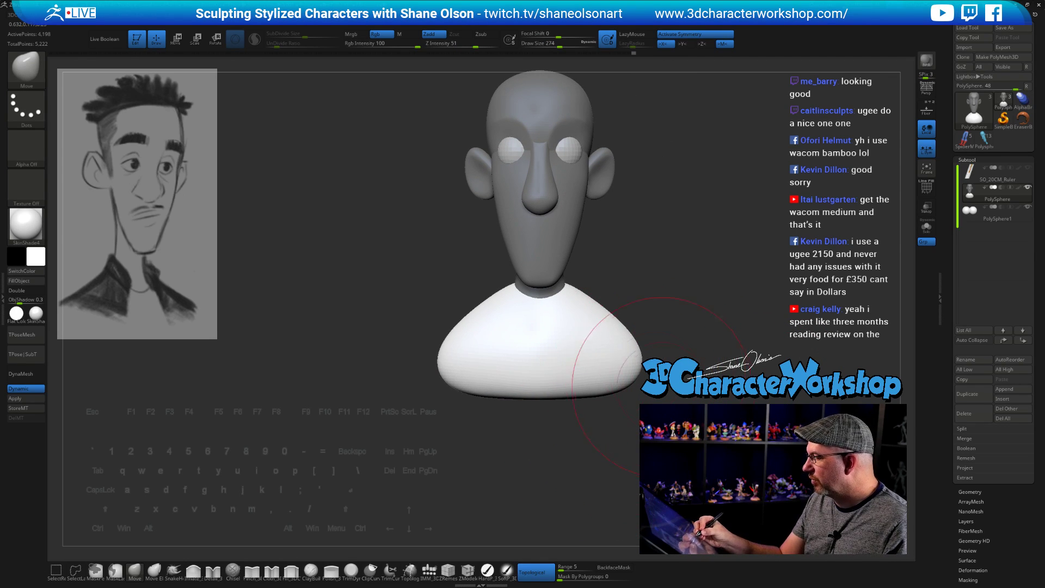
Step: Shape the upper back below the neck with the Move brush at draw size 217 and check the form from several sides
right_click_drag(659, 389, 618, 404)
mouse_move(638, 441)
right_mouse_down()
mouse_move(585, 415)
mouse_move(597, 402)
right_mouse_up()
mouse_move(664, 401)
right_mouse_down()
mouse_move(729, 401)
mouse_move(627, 381)
mouse_move(517, 327)
right_mouse_up()
key("s")
left_click_drag(517, 345, 506, 309)
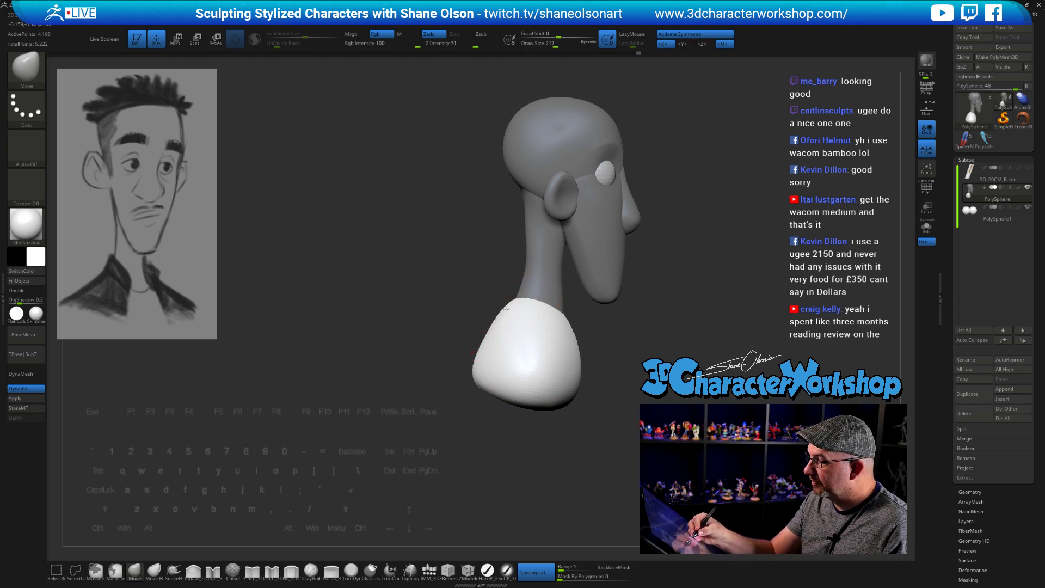
right_click_drag(496, 411, 502, 468)
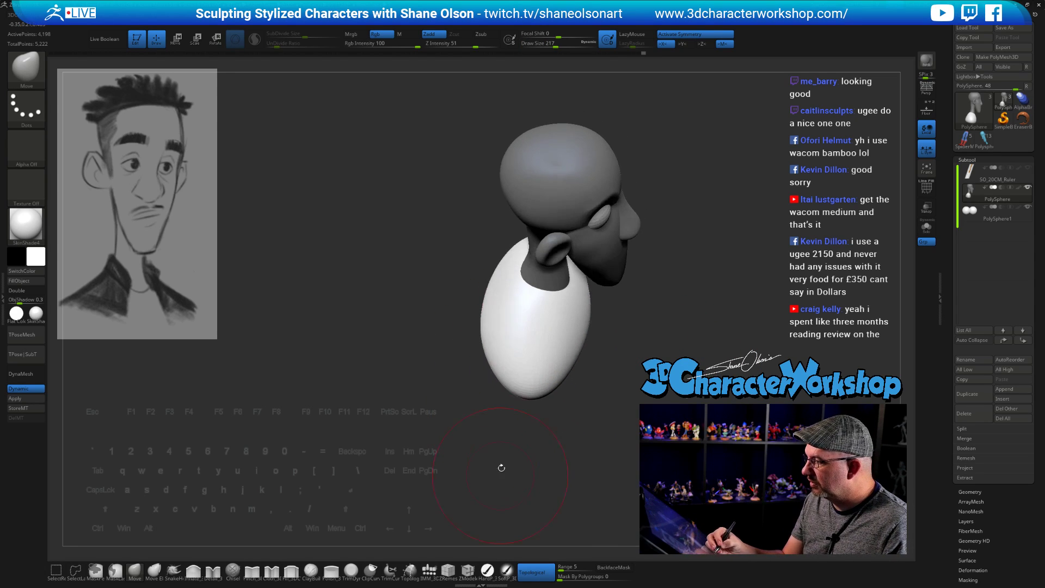
mouse_move(497, 359)
right_mouse_down()
mouse_move(497, 424)
mouse_move(550, 436)
mouse_move(625, 438)
mouse_move(661, 373)
right_mouse_up()
mouse_move(626, 320)
right_mouse_down()
mouse_move(702, 430)
mouse_move(630, 447)
mouse_move(466, 417)
right_mouse_up()
right_click_drag(564, 460, 626, 438)
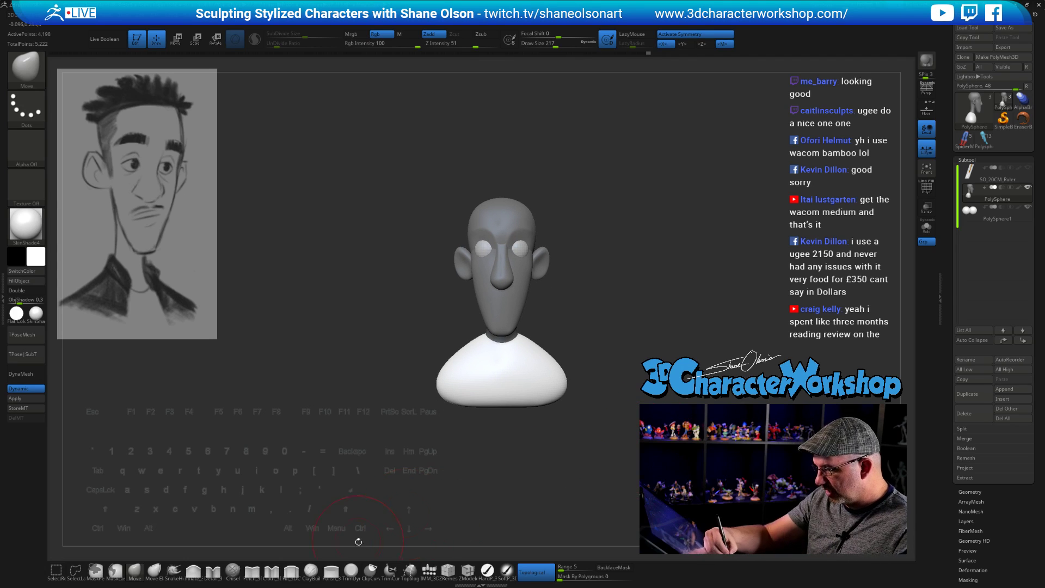
Step: Cut the underside of the shoulder mass flat with a horizontal ClipCurve stroke in the front view
left_click(370, 572)
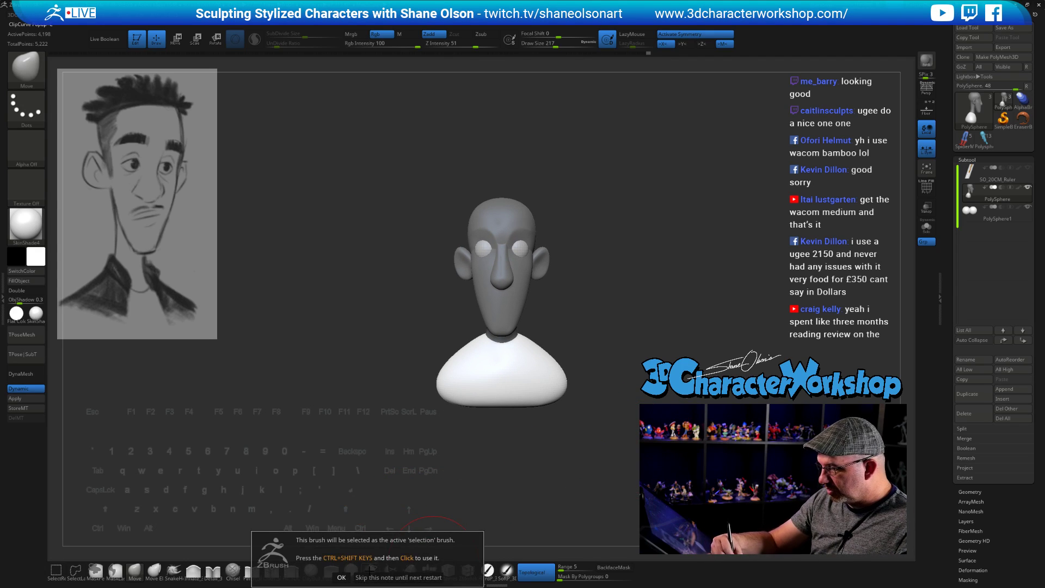
left_click(342, 578)
right_click_drag(620, 438, 615, 422)
left_click_drag(615, 422, 330, 401, "ctrl+shift")
right_click_drag(573, 457, 691, 405)
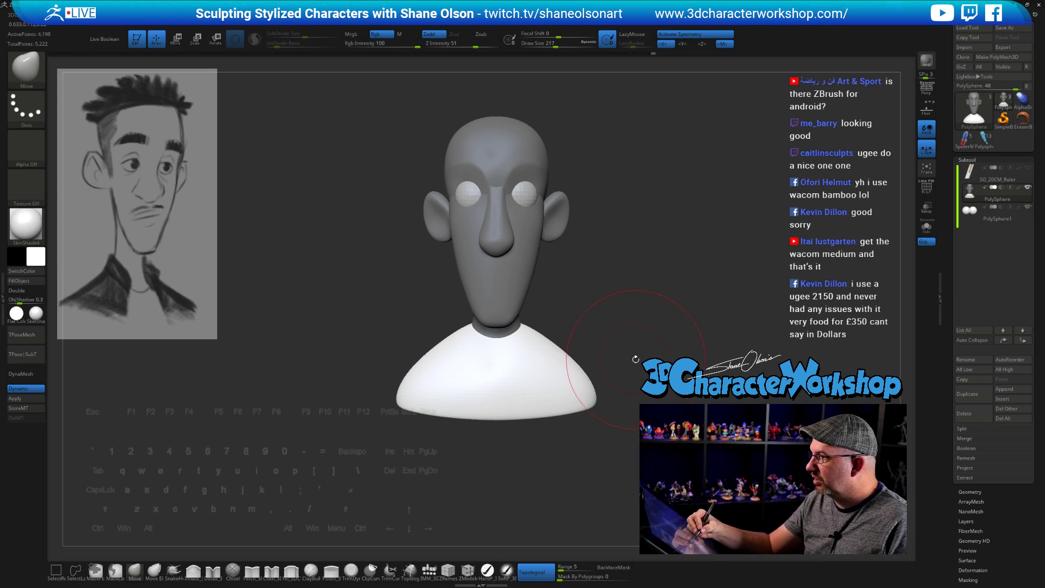
Step: Slope the tops of the shoulders down from the neck with the Move brush at draw size 187
right_click_drag(575, 315, 626, 326, "ctrl")
right_click_drag(627, 325, 599, 336, "alt")
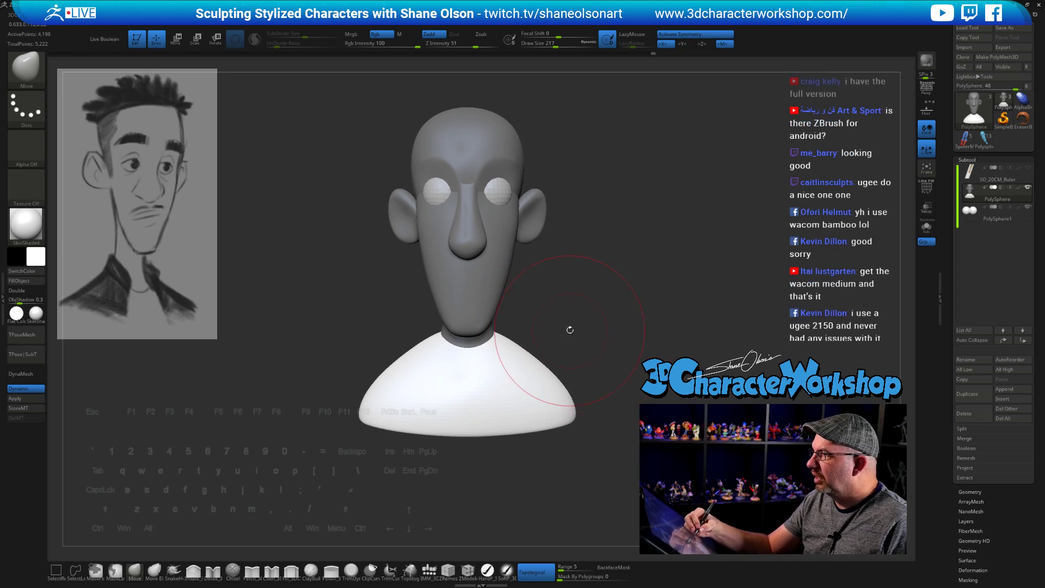
key("bracketright")
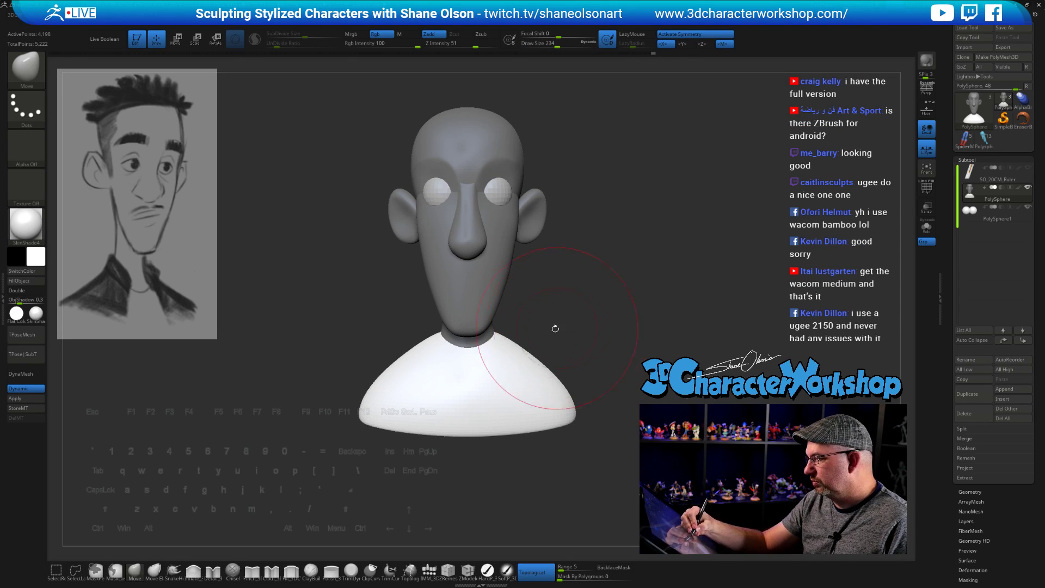
key("bracketleft")
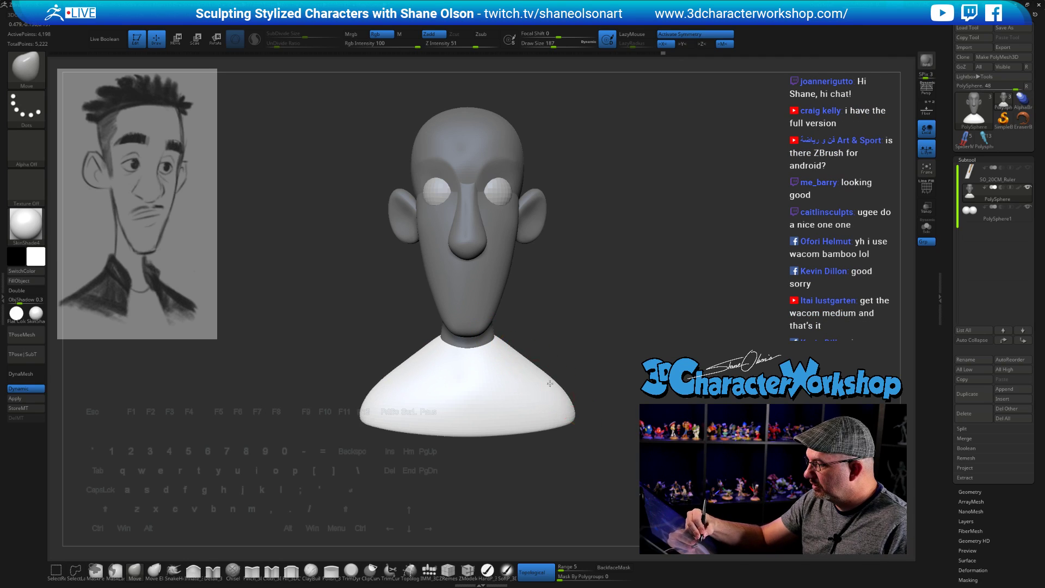
left_click_drag(554, 348, 592, 330)
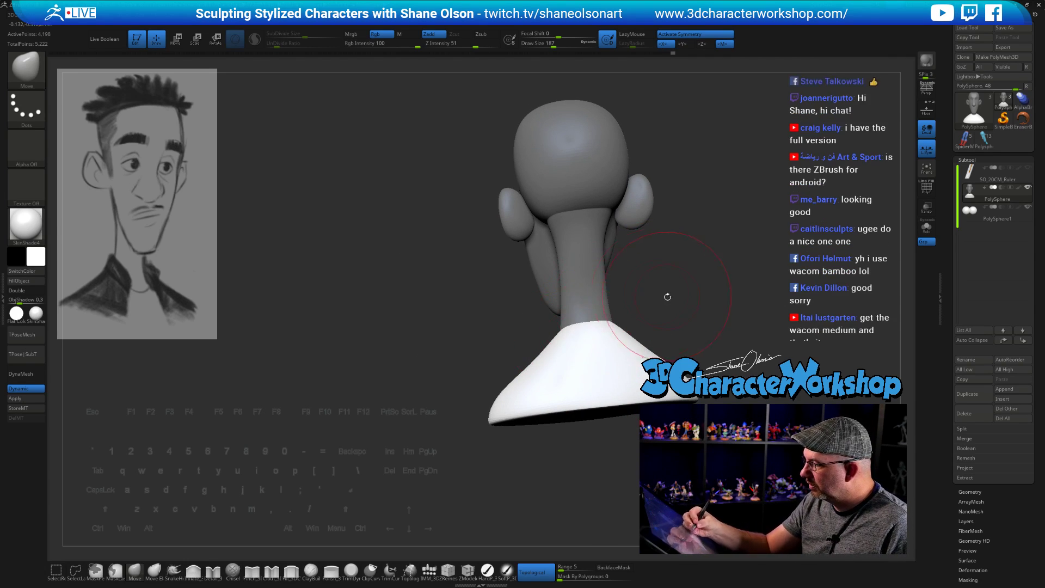
Step: Smooth the back and sides of the shoulder mass at draw size 187
mouse_move(667, 296)
left_mouse_down()
mouse_move(592, 323)
mouse_move(620, 330)
mouse_move(599, 333)
mouse_move(613, 338)
mouse_move(631, 327)
mouse_move(711, 324)
mouse_move(560, 381)
mouse_move(577, 390)
mouse_move(503, 389)
left_mouse_up()
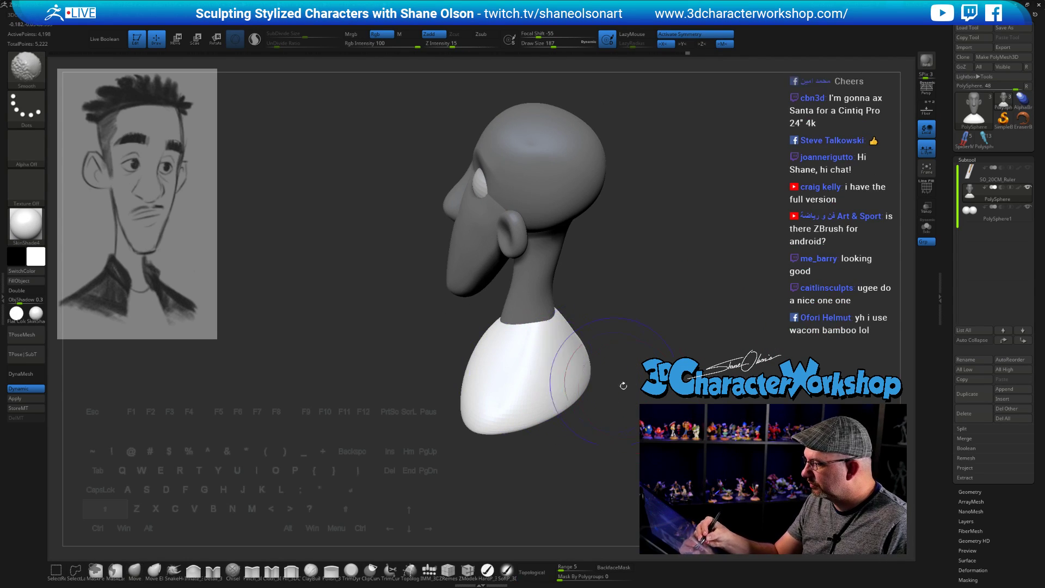
mouse_move(623, 385)
left_mouse_down()
mouse_move(598, 413)
mouse_move(659, 395)
mouse_move(636, 388)
mouse_move(678, 380)
left_mouse_up()
mouse_move(694, 376)
left_mouse_down()
mouse_move(696, 400)
mouse_move(674, 327)
mouse_move(692, 358)
left_mouse_up()
left_click_drag(637, 325, 622, 355)
Step: Refine the shoulder contour and the transition at the back of the neck with the Move brush at draw size 136
key("s")
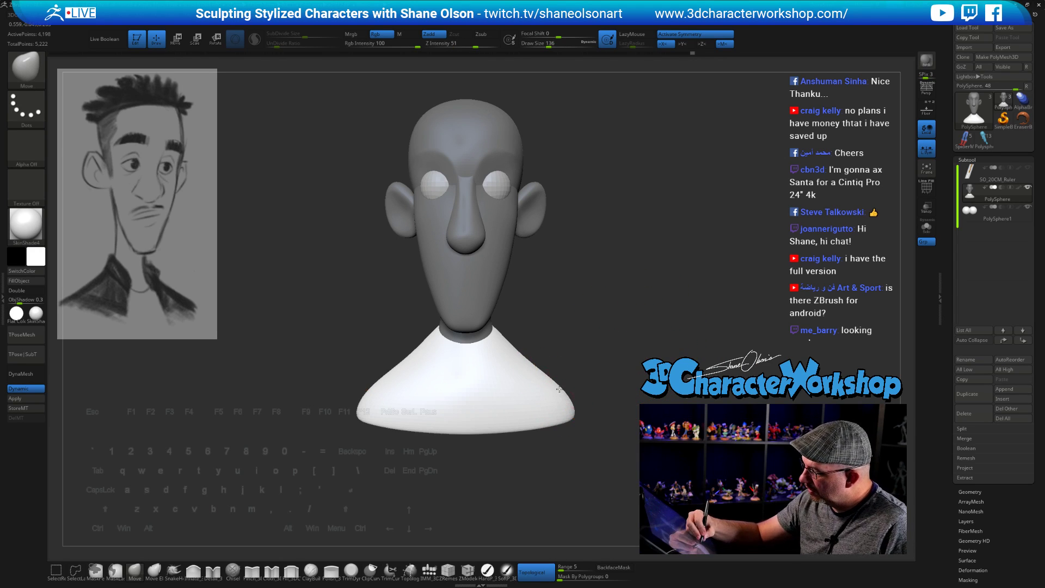
mouse_move(602, 398)
left_mouse_down()
mouse_move(625, 383)
mouse_move(550, 378)
left_mouse_up()
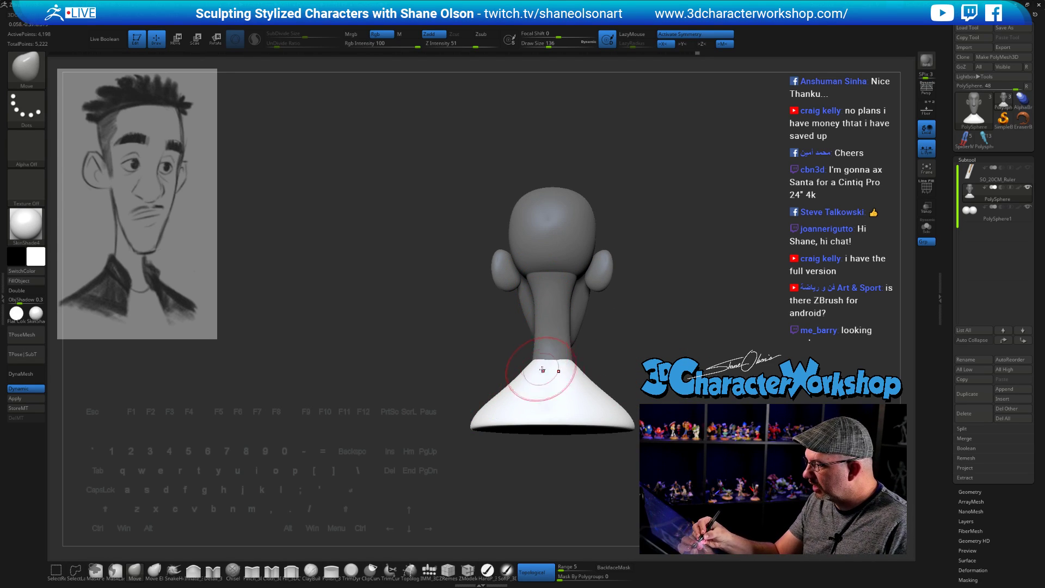
mouse_move(621, 375)
left_mouse_down()
mouse_move(661, 355)
mouse_move(625, 362)
mouse_move(632, 380)
mouse_move(719, 376)
mouse_move(634, 378)
mouse_move(610, 414)
left_mouse_up()
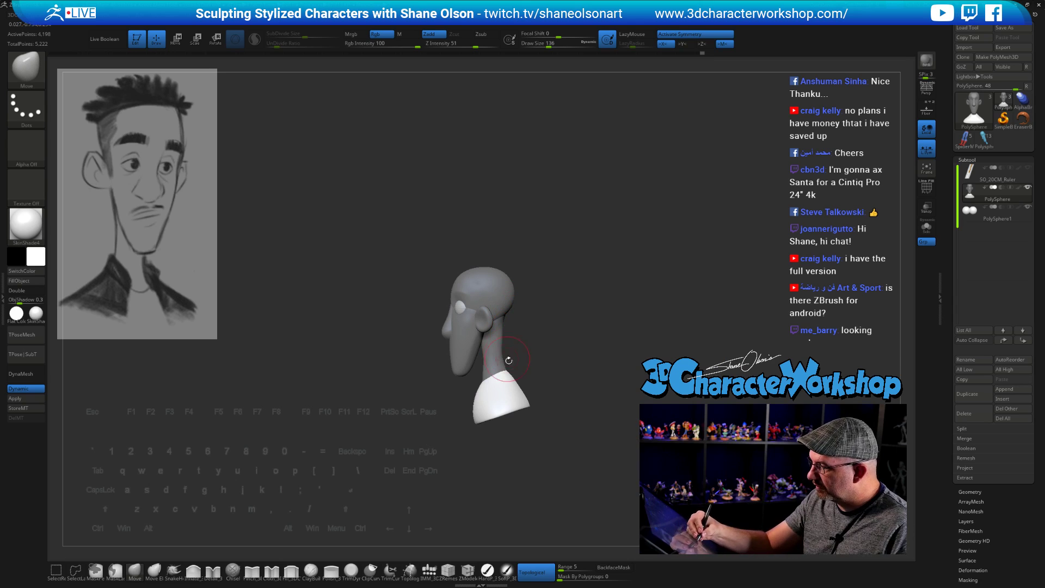
Step: Clear the mask from the head and neck and check the joined bust from the side and front
left_click_drag(591, 369, 602, 381, "alt")
left_click(593, 371, "ctrl")
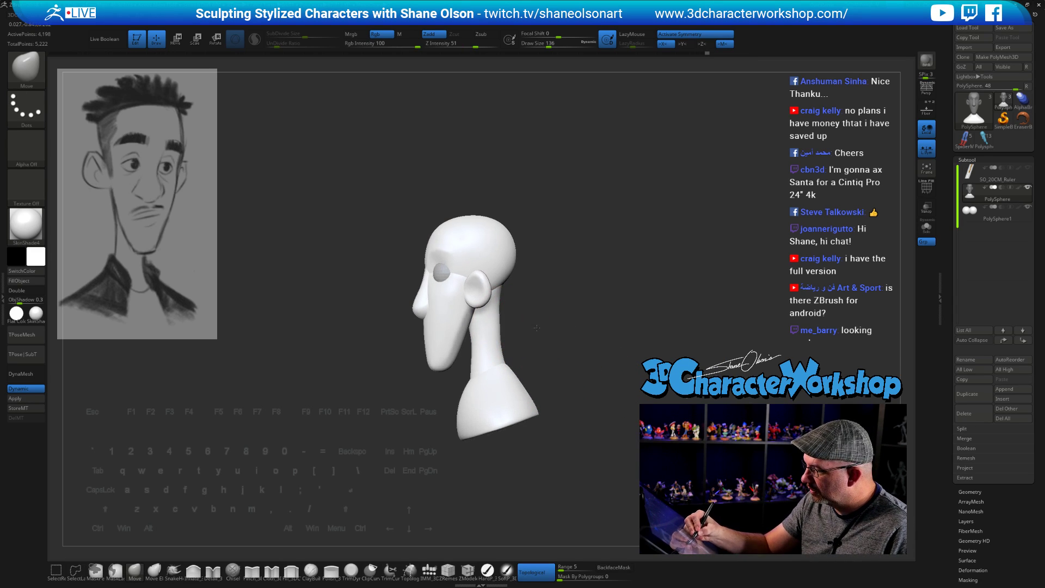
left_click_drag(548, 324, 497, 323, "alt")
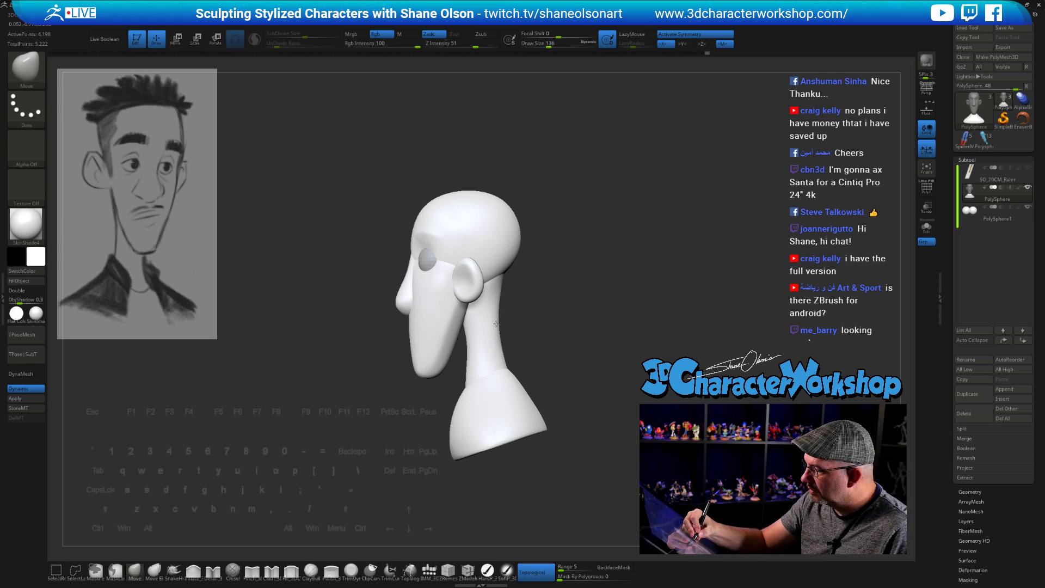
left_click_drag(561, 354, 604, 355)
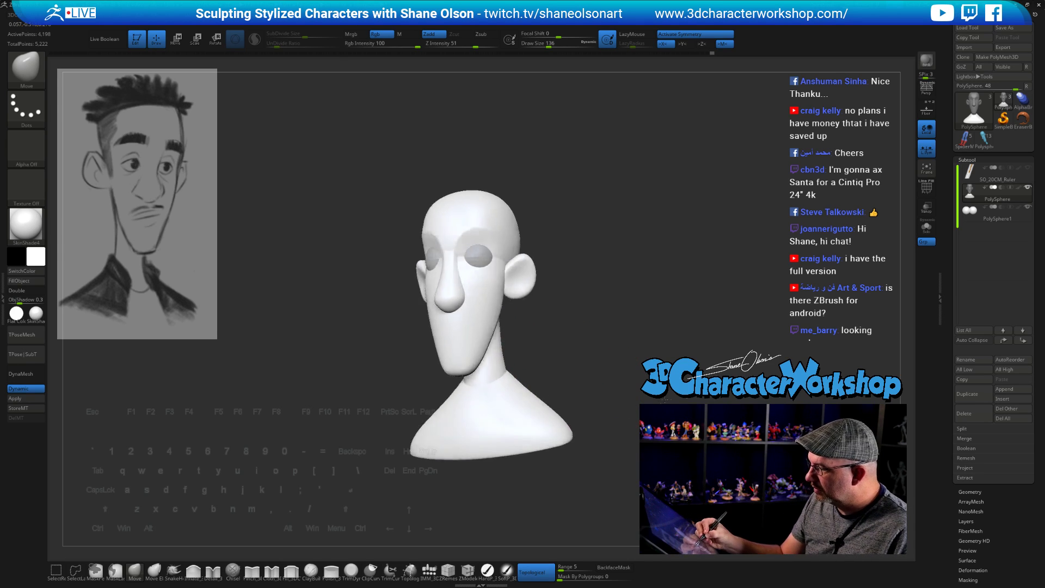
mouse_move(666, 400)
left_mouse_down()
mouse_move(735, 402)
mouse_move(601, 404)
mouse_move(634, 403)
left_mouse_up()
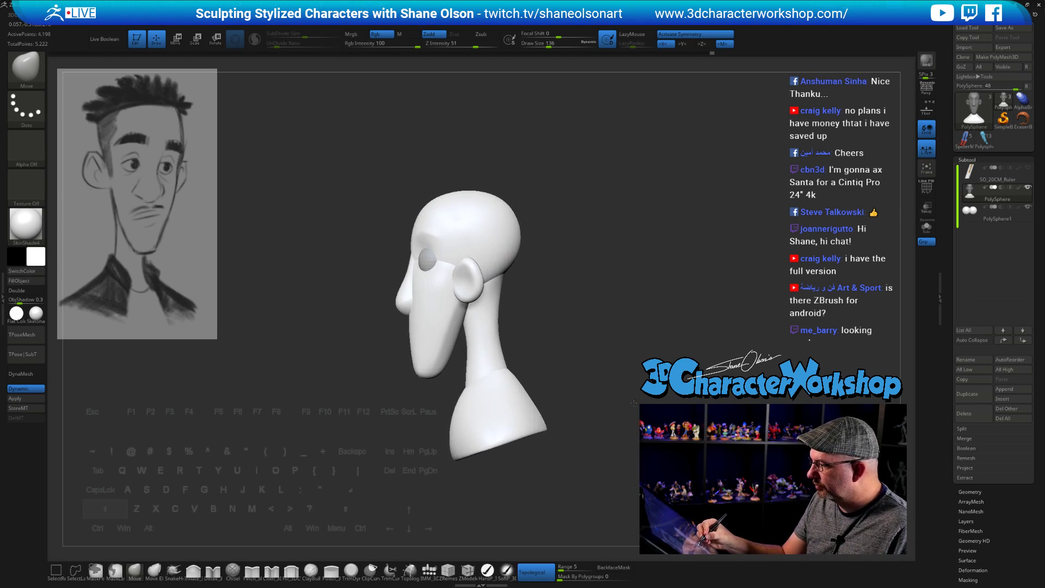
left_click_drag(555, 338, 555, 369, "alt")
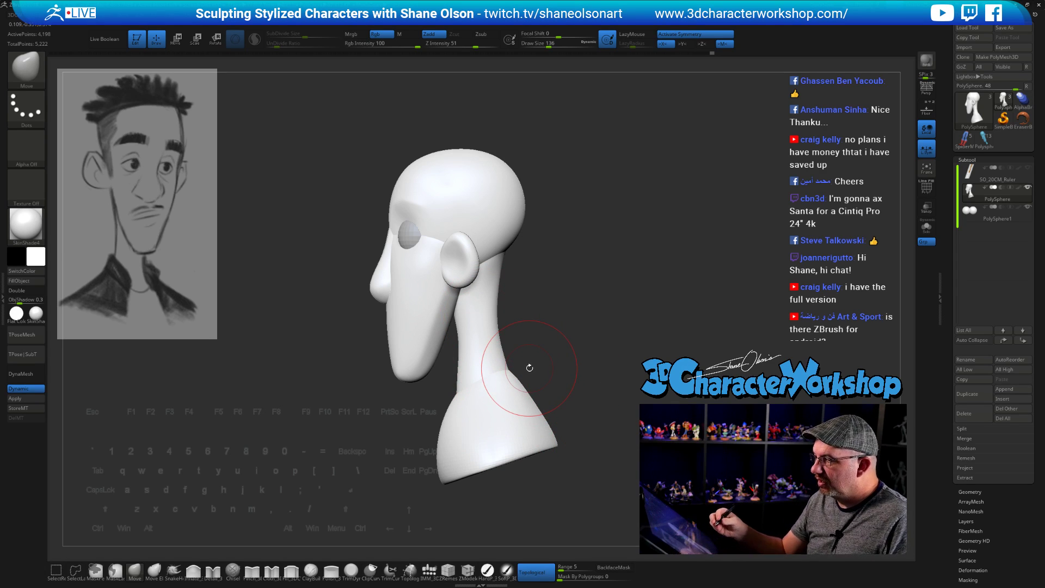
key("ctrl+shift")
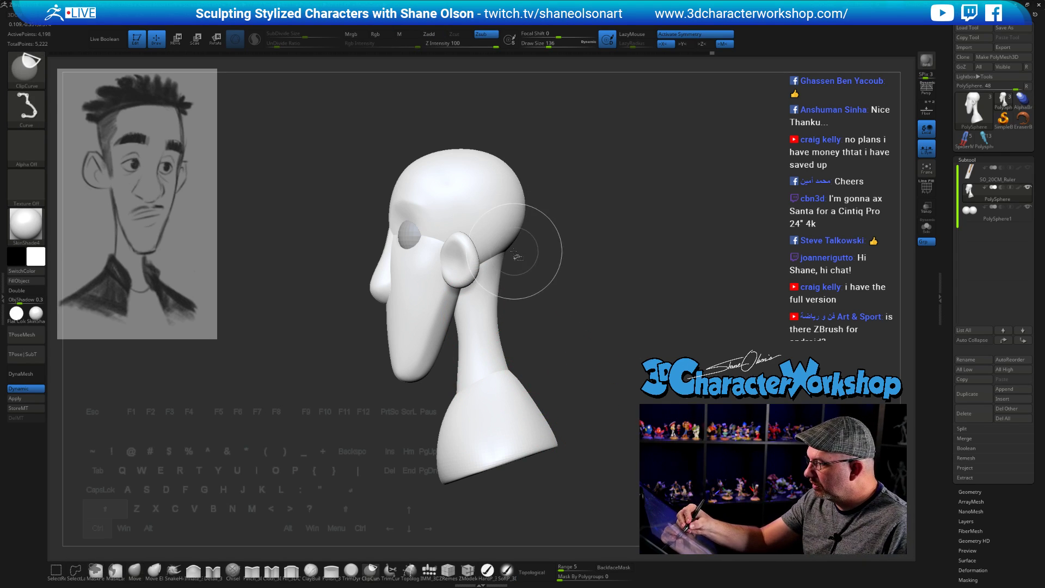
left_click_drag(514, 252, 578, 316, "ctrl+shift")
key("space")
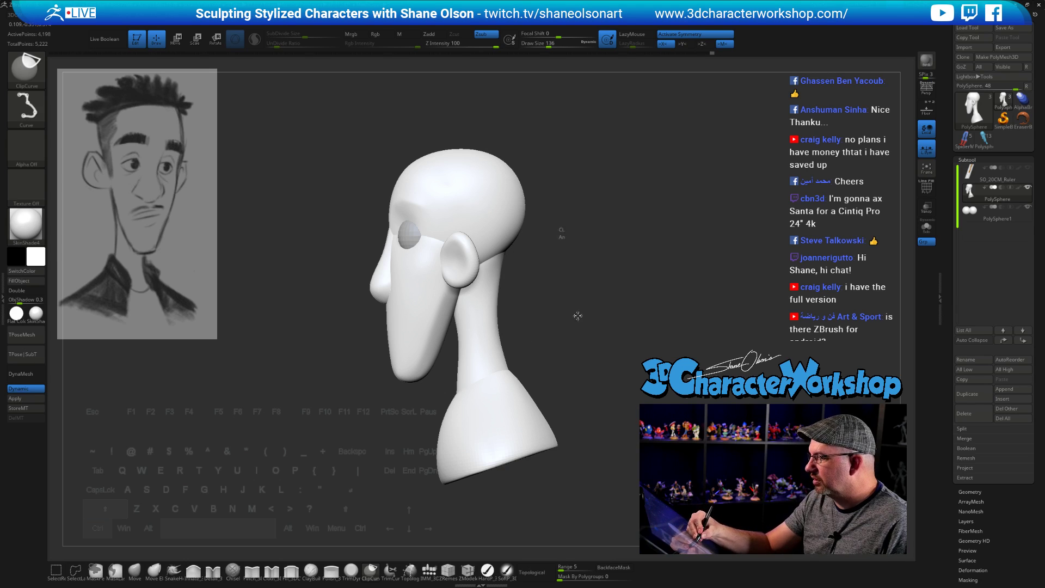
Step: Set SelectLasso as the active selection brush and try a lasso stroke behind the neck
left_click(76, 570)
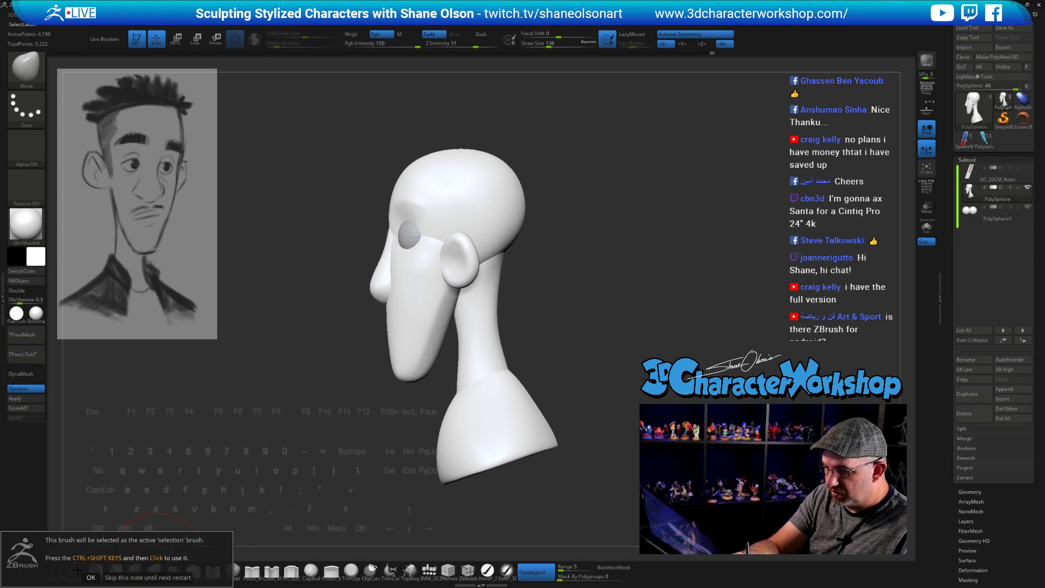
left_click(90, 578)
key("ctrl+shift")
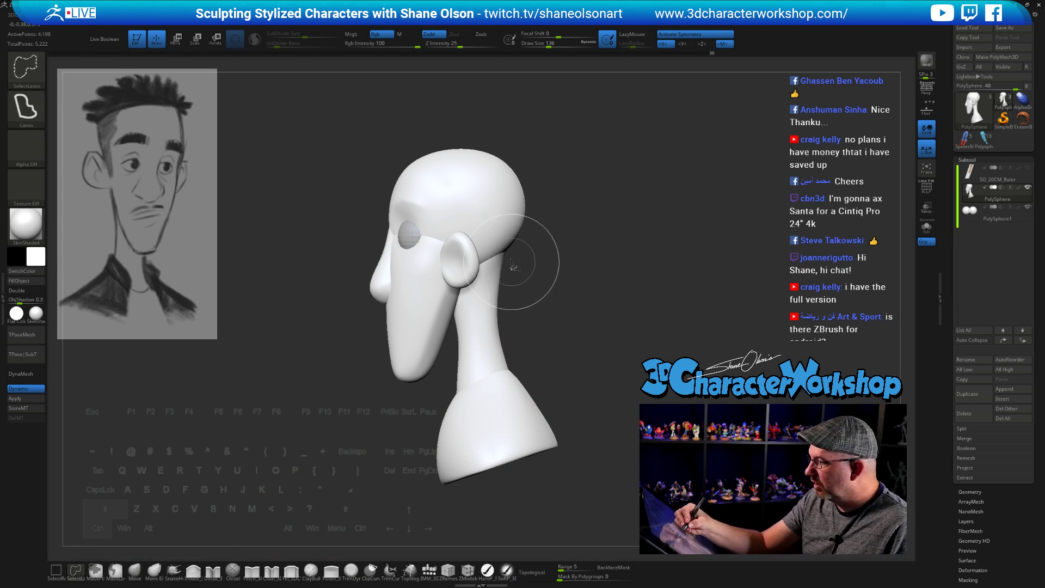
mouse_move(510, 260)
left_mouse_down("ctrl+shift")
mouse_move(511, 333)
mouse_move(510, 264)
left_mouse_up("ctrl+shift")
mouse_move(511, 364)
left_mouse_down("ctrl+shift")
mouse_move(549, 393)
mouse_move(560, 434)
mouse_move(571, 433)
mouse_move(590, 370)
mouse_move(562, 228)
mouse_move(598, 215)
left_mouse_up("ctrl+shift")
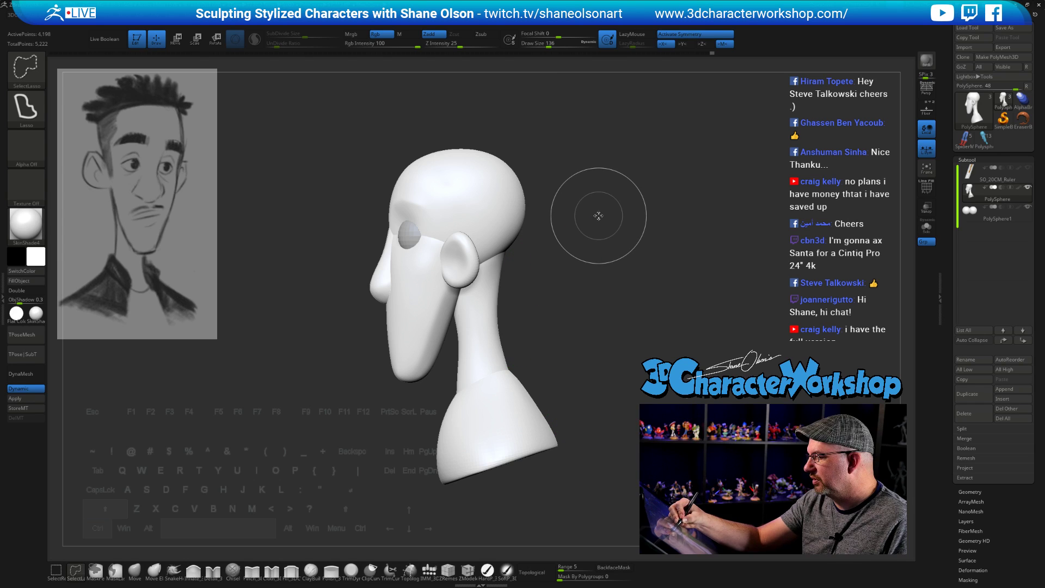
Step: Nudge the shoulder and neck contours with the Move brush, reducing the draw size to 104
left_click_drag(631, 418, 633, 360, "alt")
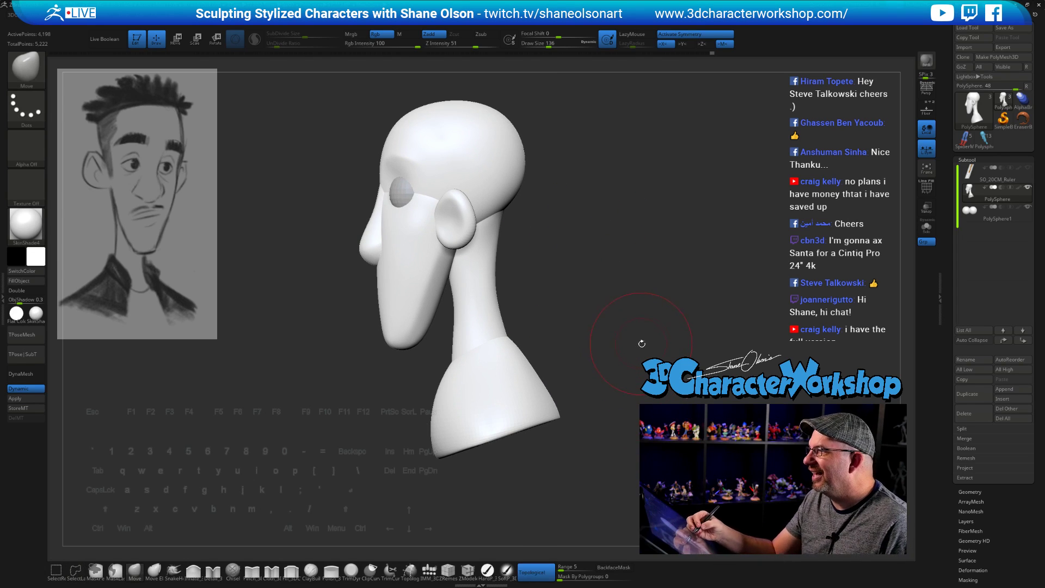
left_click_drag(675, 332, 665, 335, "alt")
left_click_drag(644, 262, 614, 285, "alt")
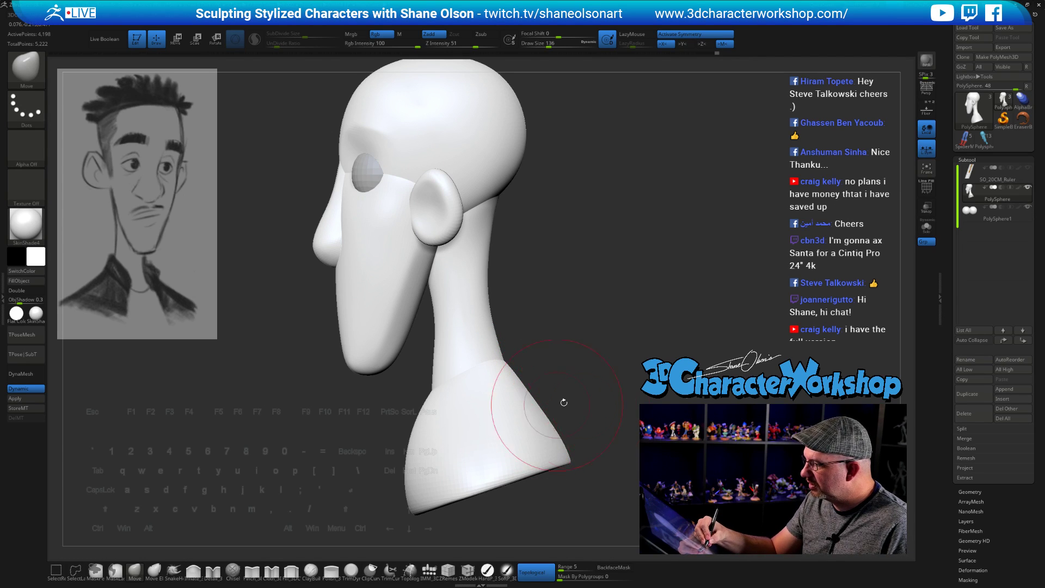
mouse_move(563, 402)
left_mouse_down()
mouse_move(588, 460)
mouse_move(541, 380)
mouse_move(561, 400)
left_mouse_up()
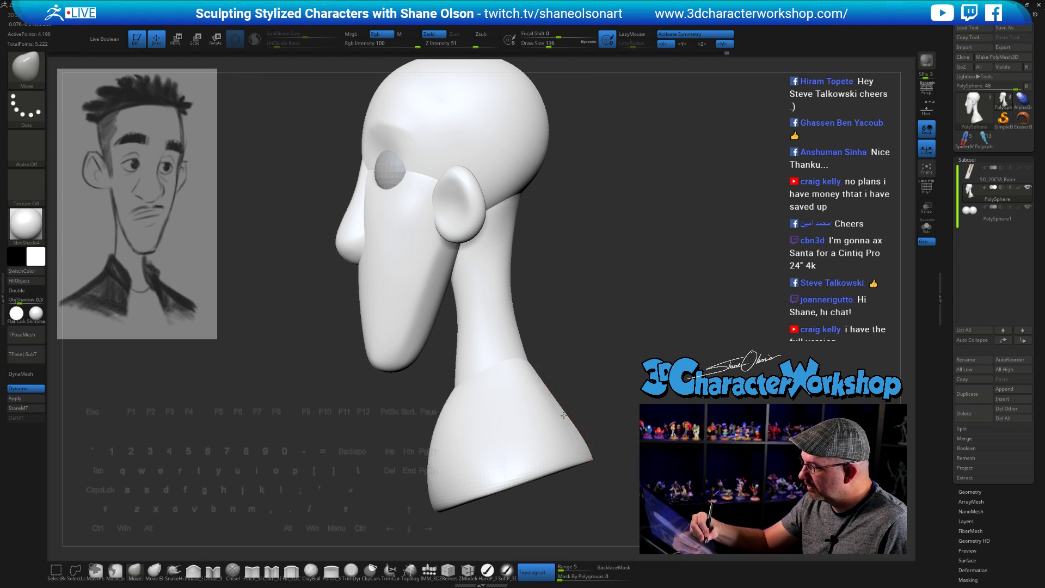
left_click_drag(615, 375, 545, 381, "alt")
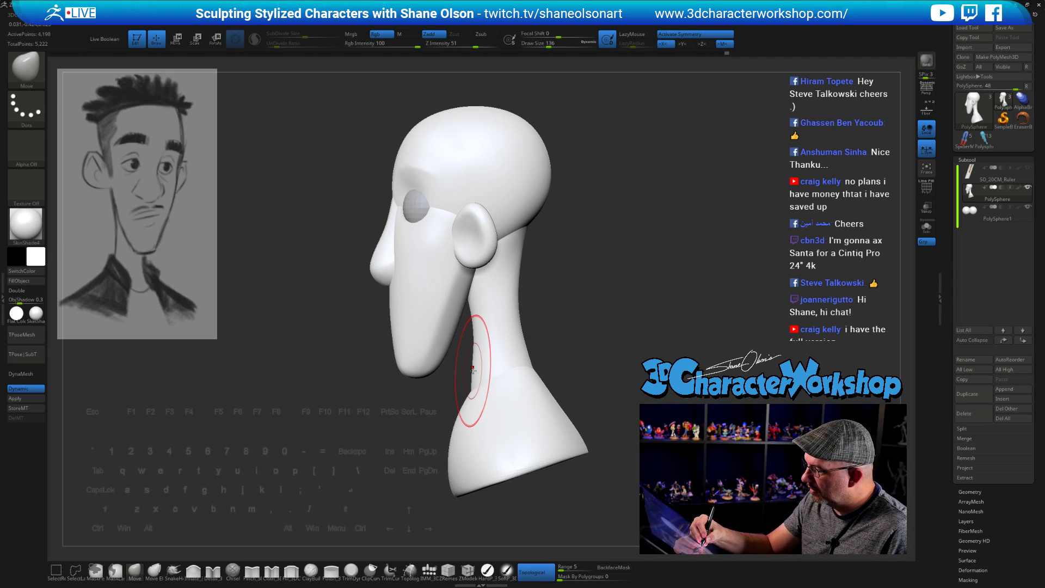
key("s")
left_click_drag(475, 370, 472, 370)
left_click_drag(471, 370, 474, 368)
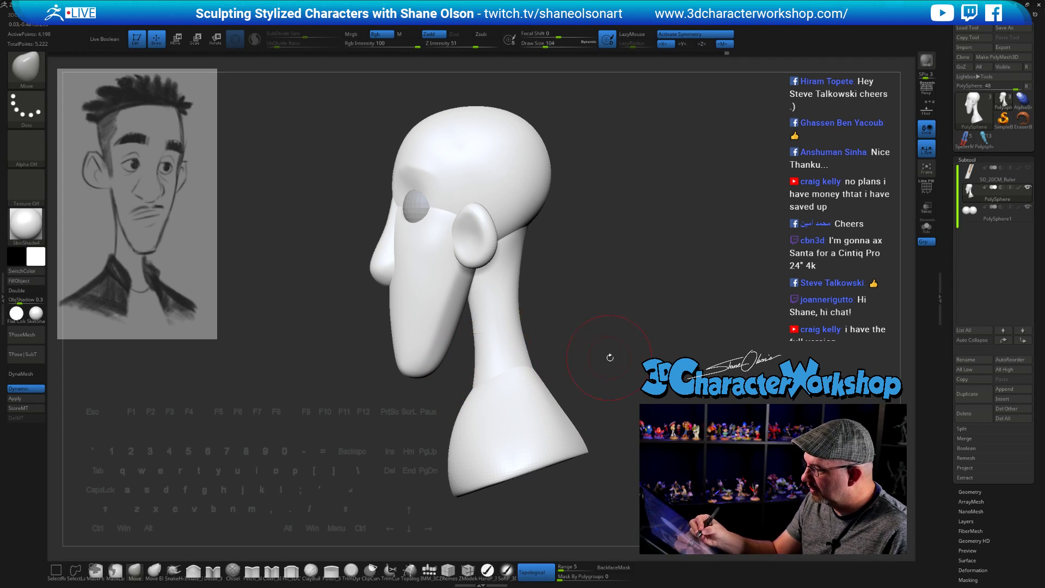
Step: Check the bust from the front and duplicate its subtool
left_click_drag(611, 357, 630, 330)
left_click_drag(645, 378, 685, 402)
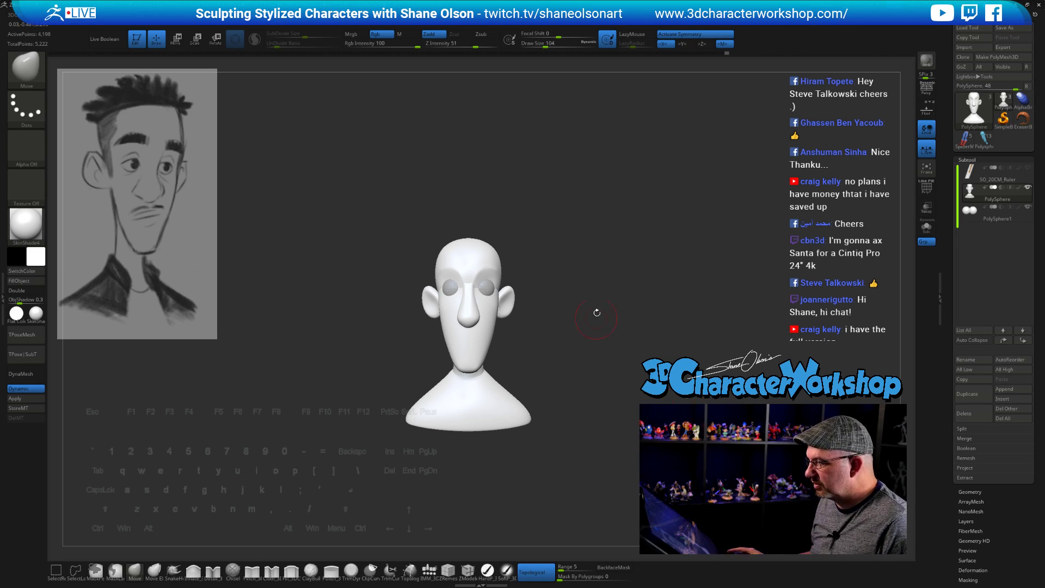
left_click_drag(624, 235, 675, 246, "alt")
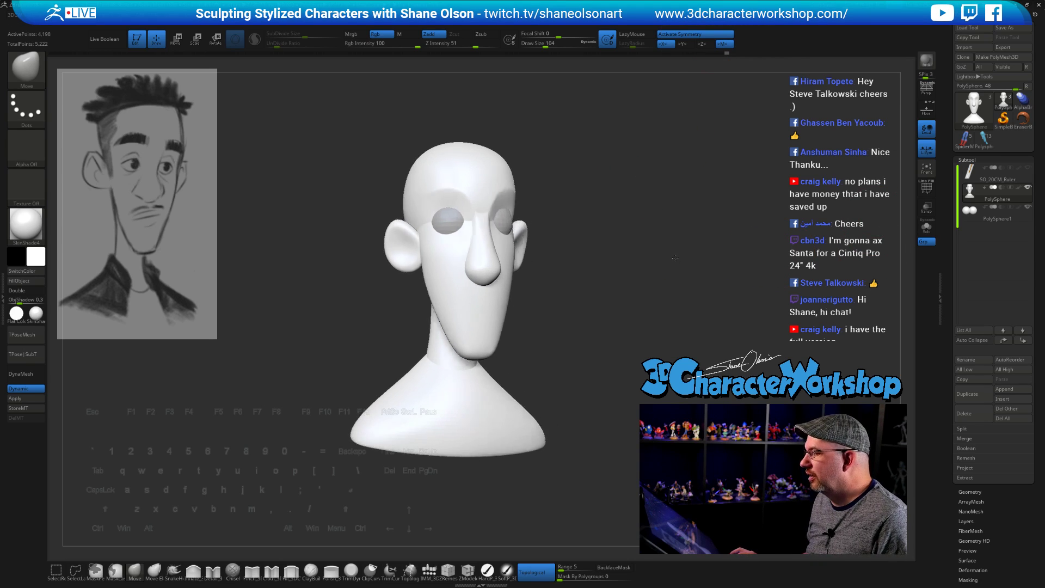
left_click(976, 397)
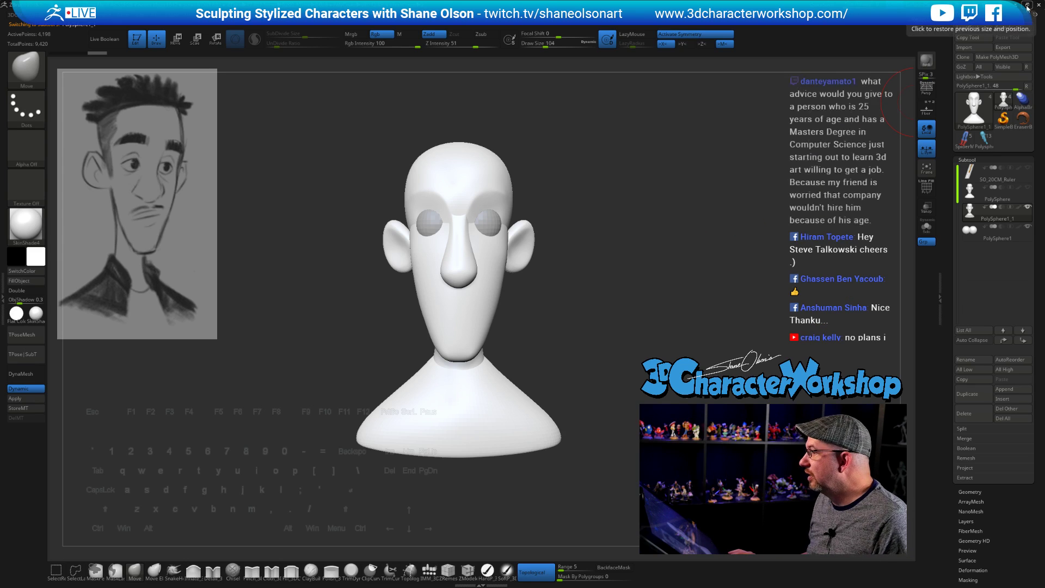
Step: Save the tool under the file name LuigiGuy5 in the Twitch folder
left_click(1004, 27)
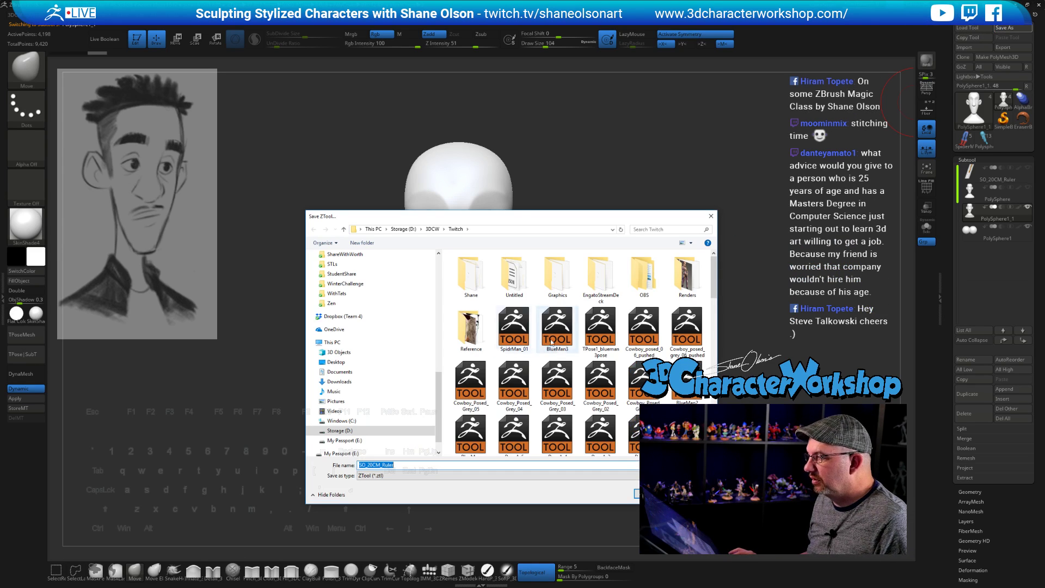
type("Lu")
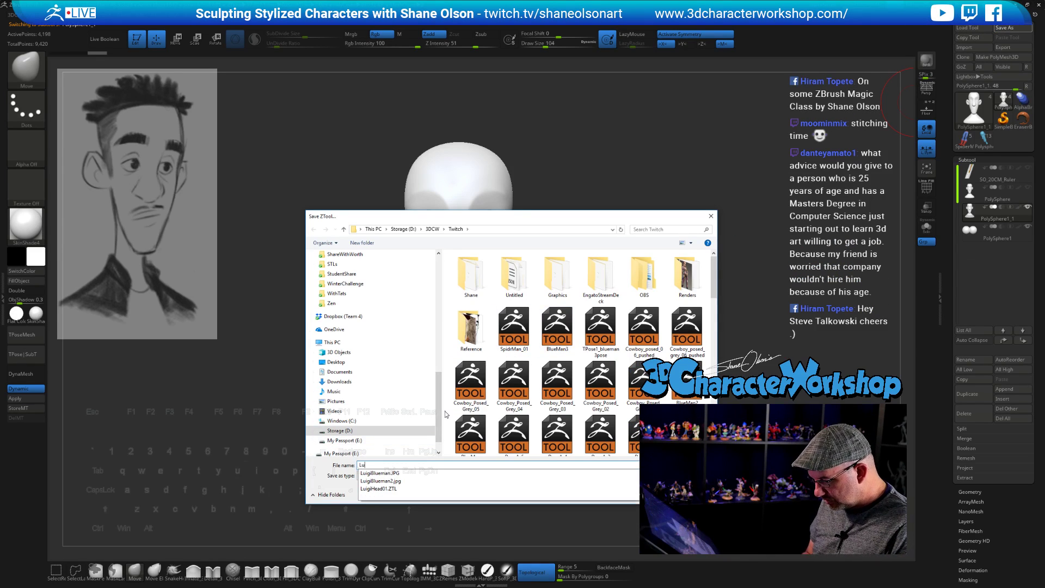
type("igiGuy")
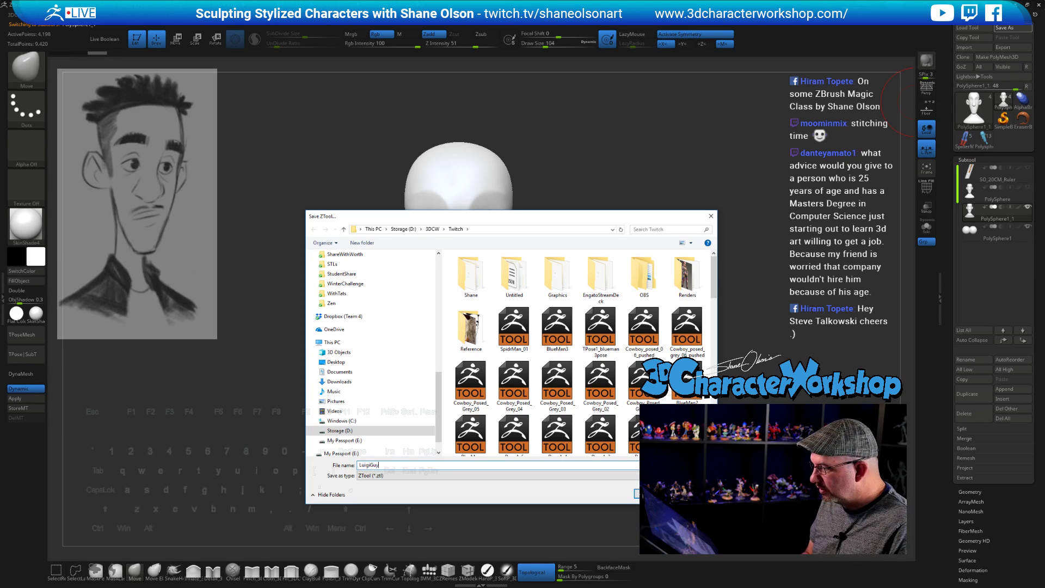
type("5")
key("Return")
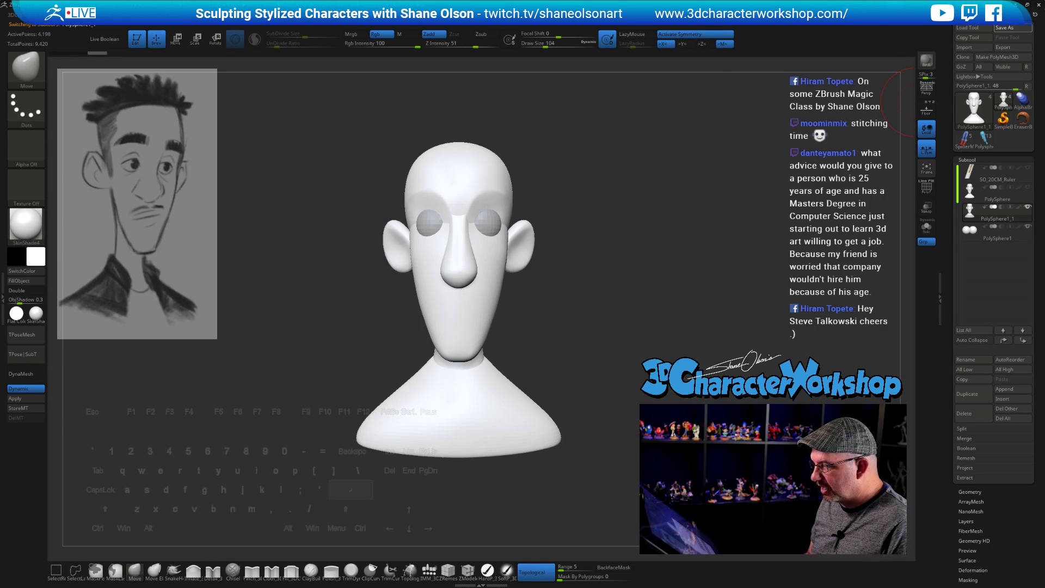
Step: Show the polygroups and wireframe of the duplicated bust in side view and activate the Move gizmo
left_click_drag(662, 246, 662, 364)
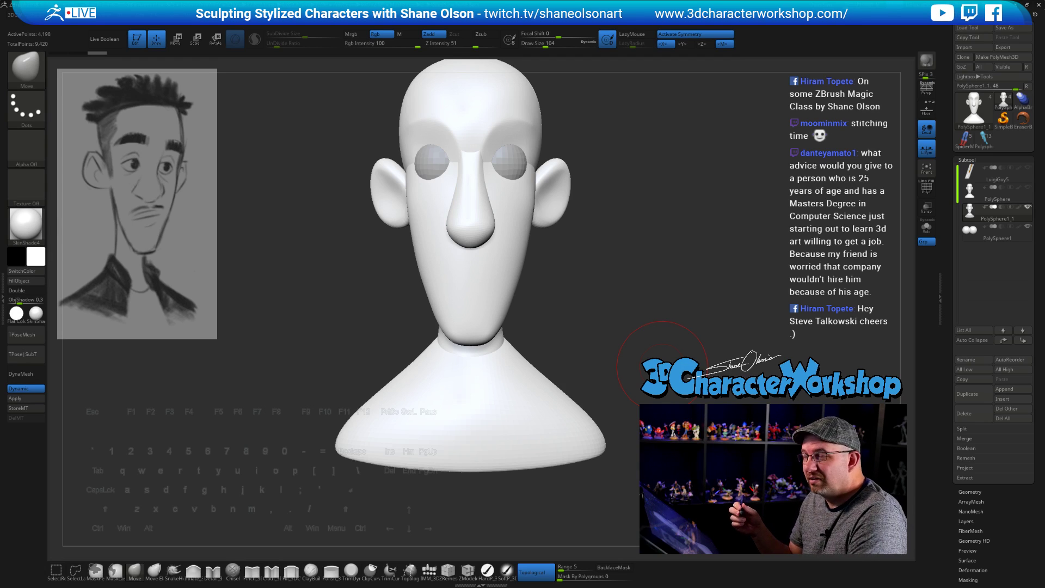
mouse_move(662, 305)
left_mouse_down()
mouse_move(700, 308)
mouse_move(667, 312)
mouse_move(665, 325)
mouse_move(644, 332)
mouse_move(623, 327)
mouse_move(639, 322)
mouse_move(630, 342)
mouse_move(643, 341)
left_mouse_up()
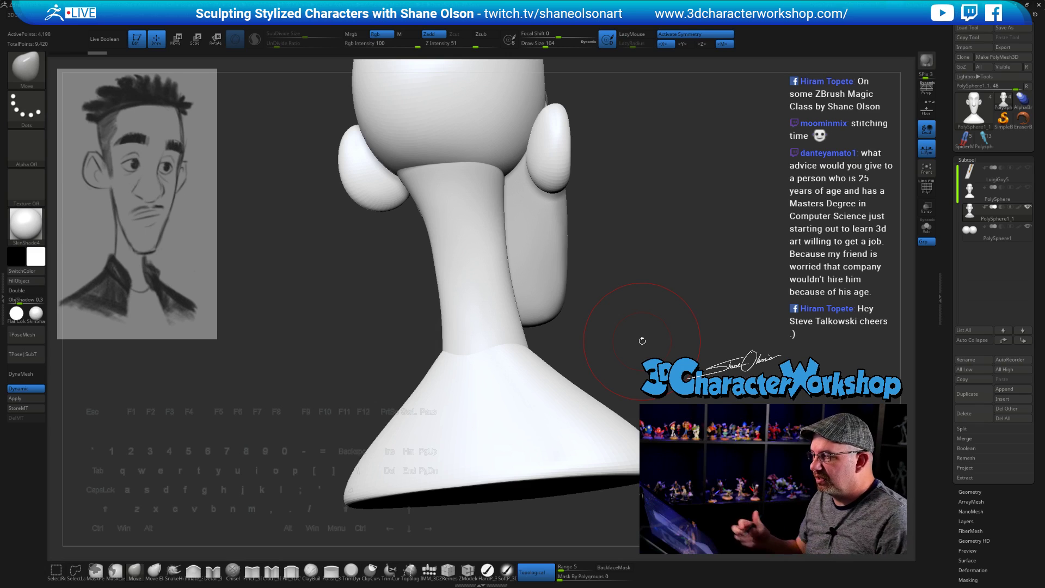
left_click_drag(713, 347, 717, 368)
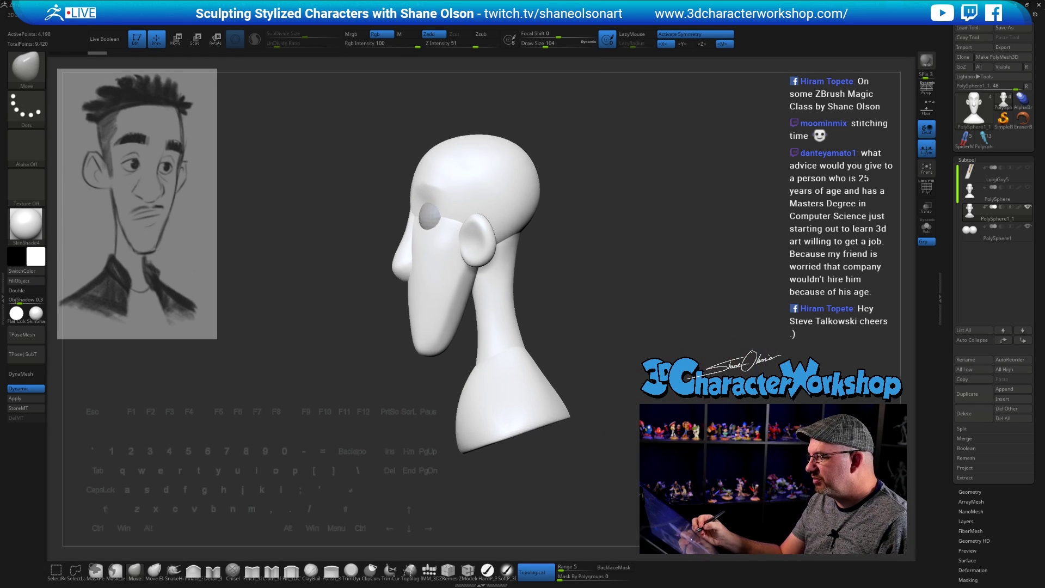
left_click_drag(552, 270, 595, 296, "alt")
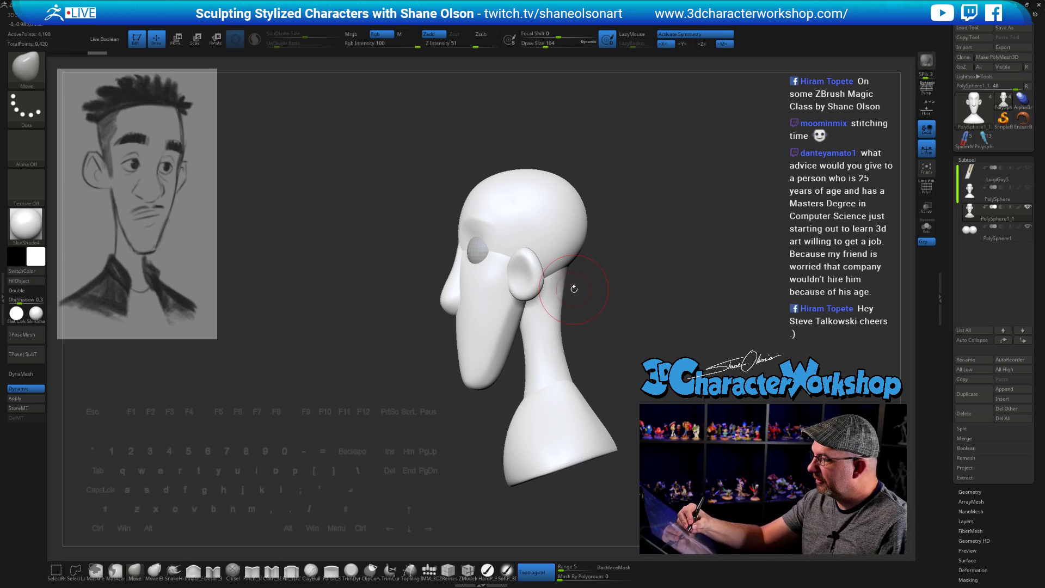
key("bracketright")
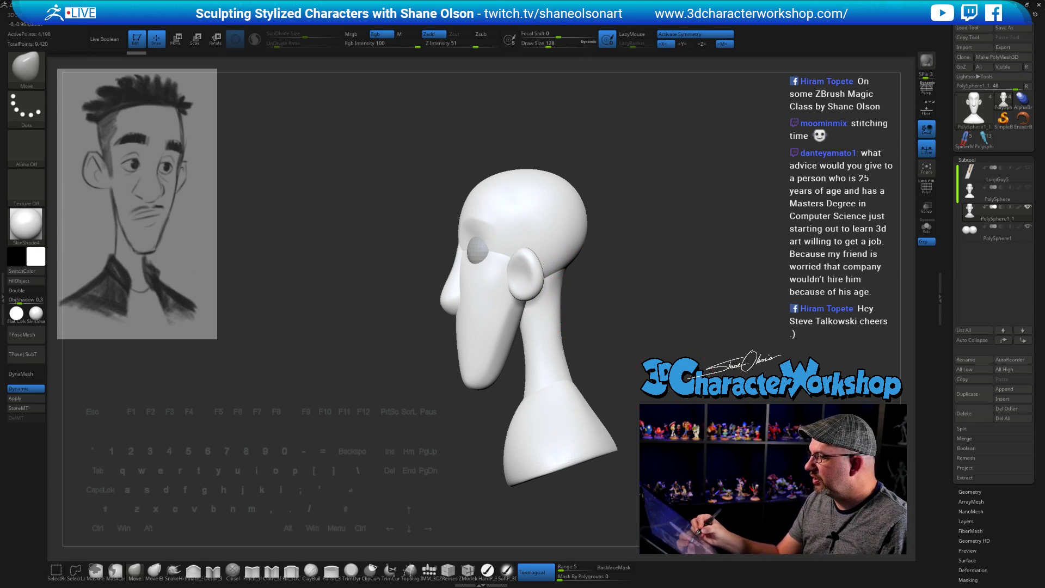
left_click_drag(613, 327, 626, 381)
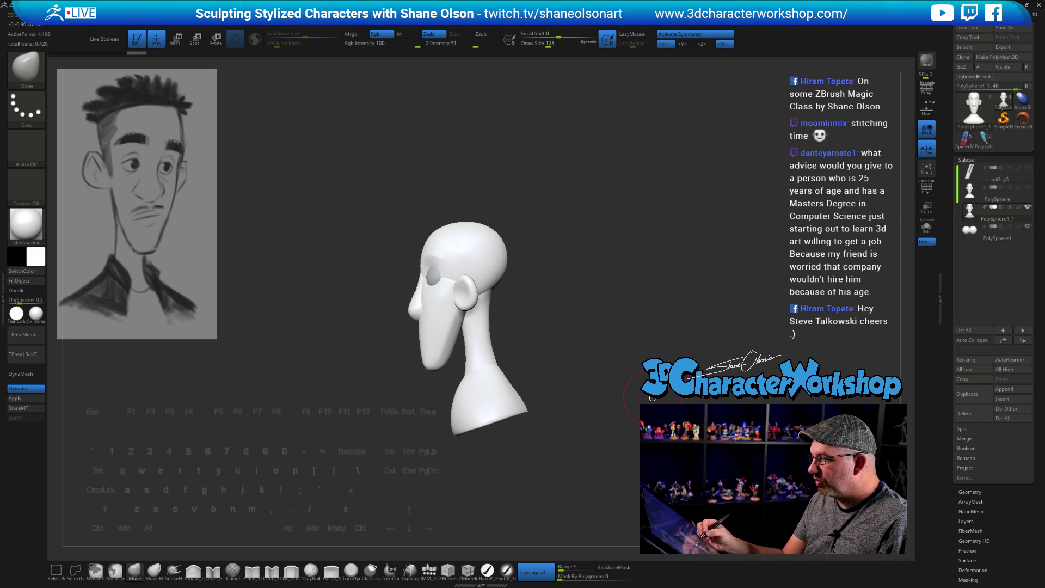
left_click_drag(637, 353, 672, 400, "alt")
key("shift+f")
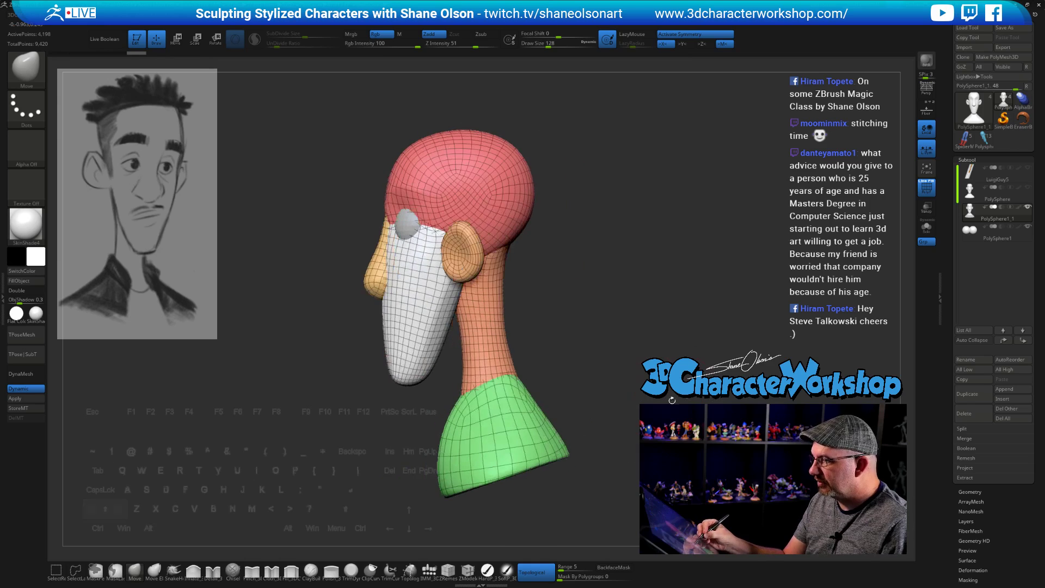
key("space")
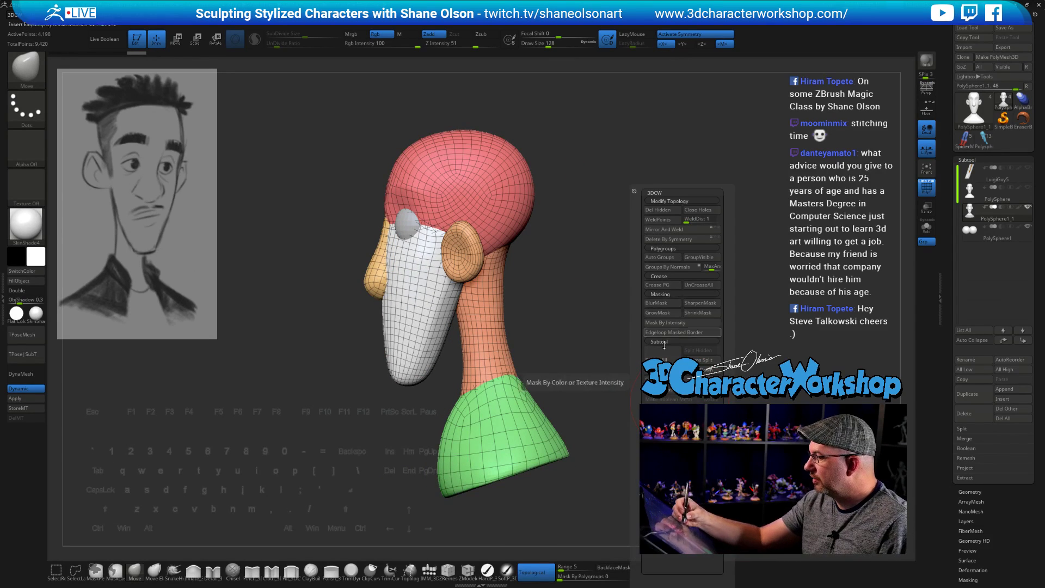
key("w")
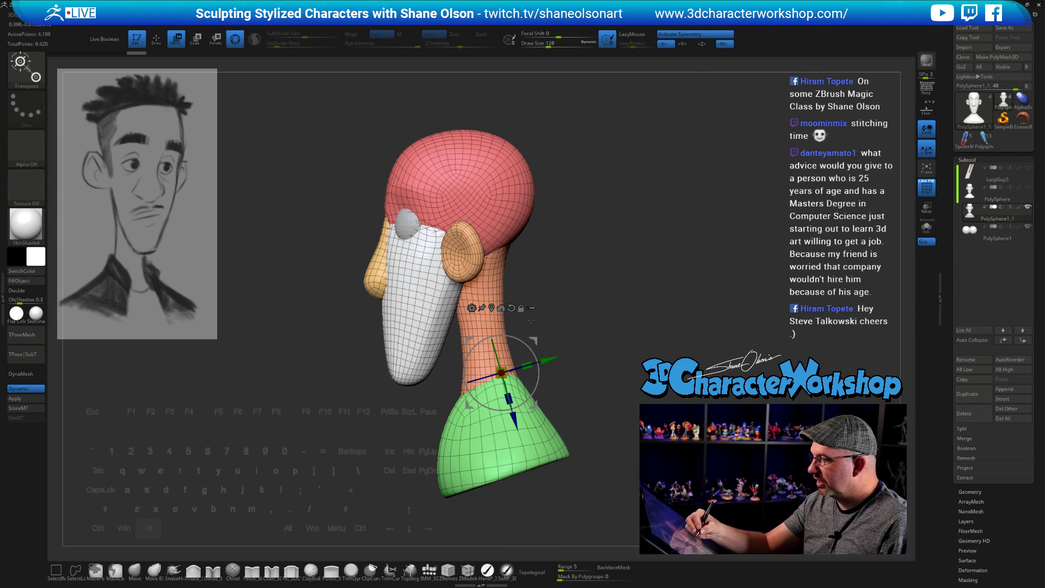
Step: Try Remesh By Union on the duplicated bust, inspect the seams between the merged parts, and undo the remesh
left_click_drag(532, 320, 689, 239, "alt")
left_click(629, 226)
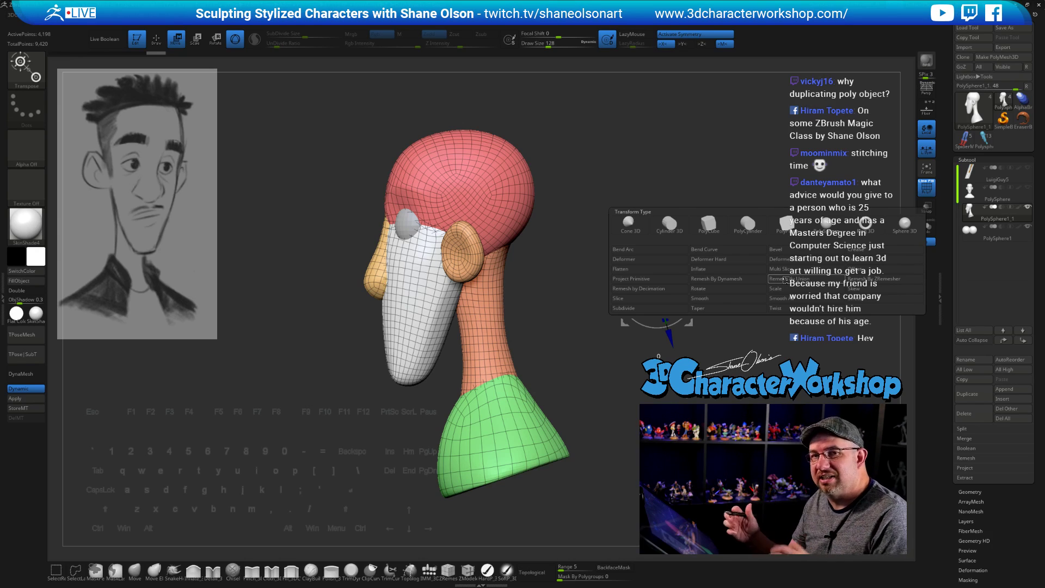
left_click(787, 279)
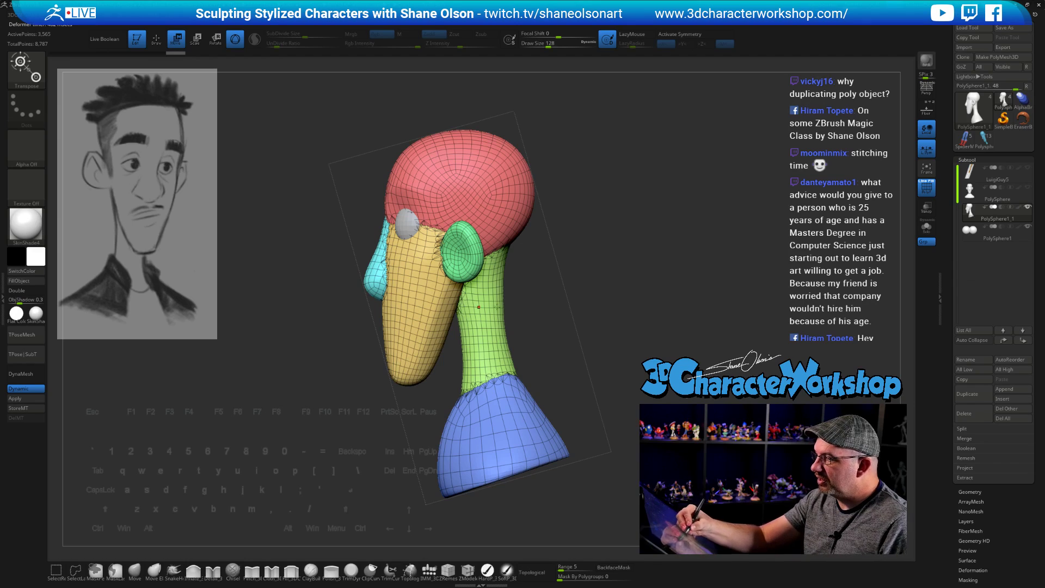
left_click_drag(591, 326, 376, 149)
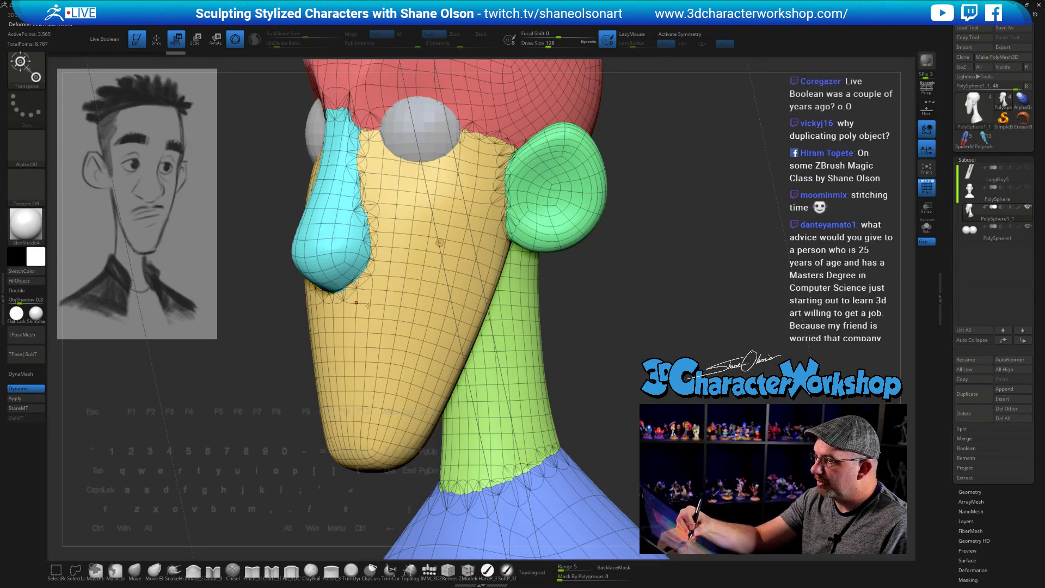
left_click_drag(674, 343, 656, 251, "alt")
left_click_drag(620, 305, 675, 352)
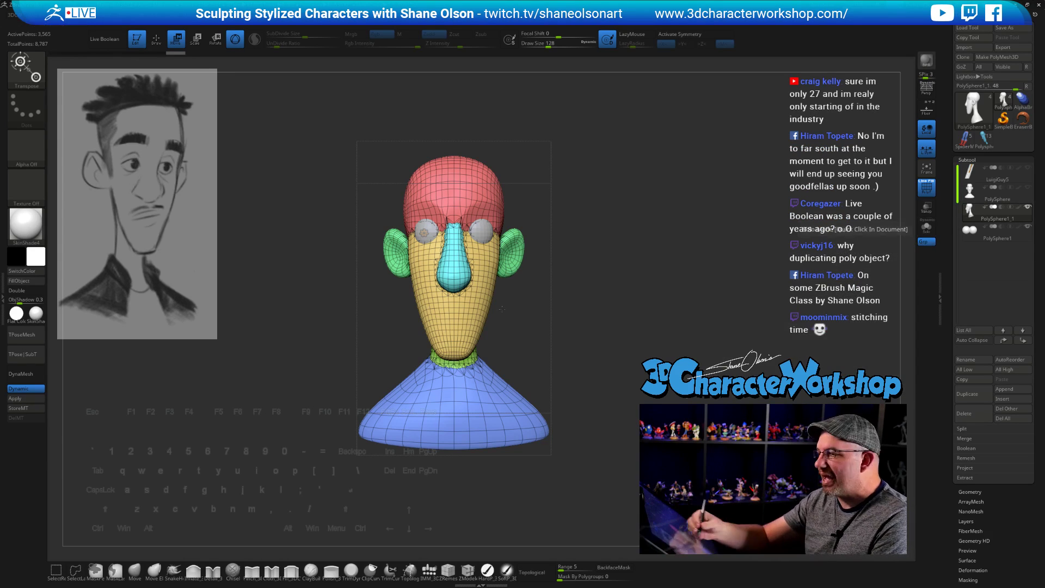
left_click_drag(653, 327, 604, 350)
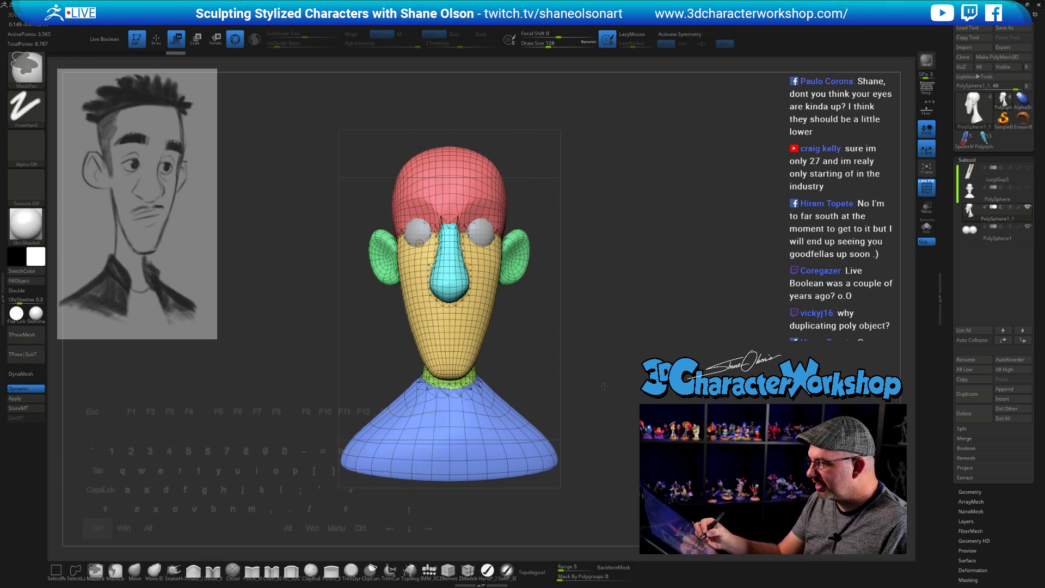
key("ctrl+z")
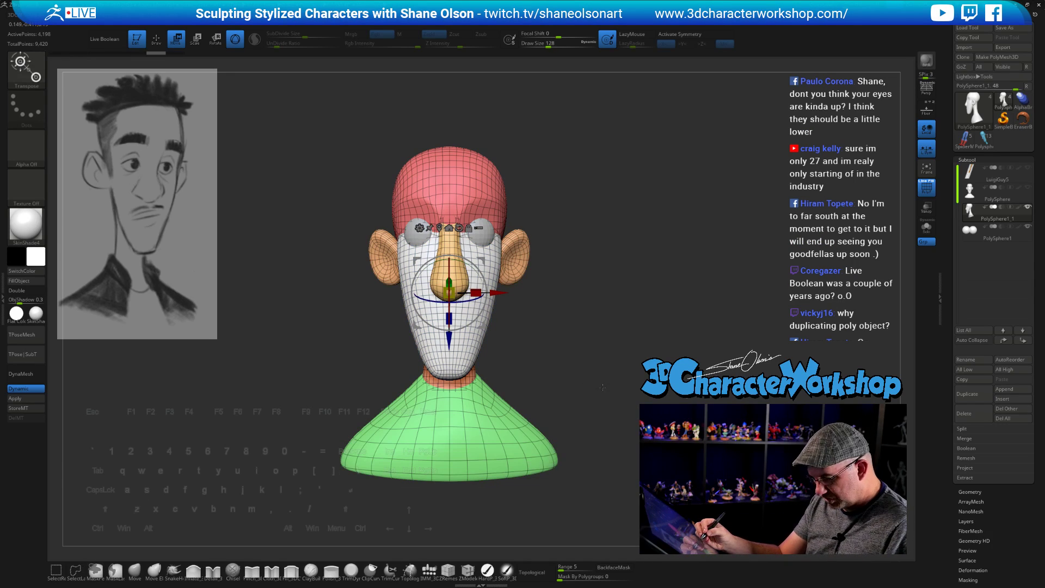
Step: Apply Remesh By Union to the duplicated bust and accept the result
key("x")
left_click(419, 227)
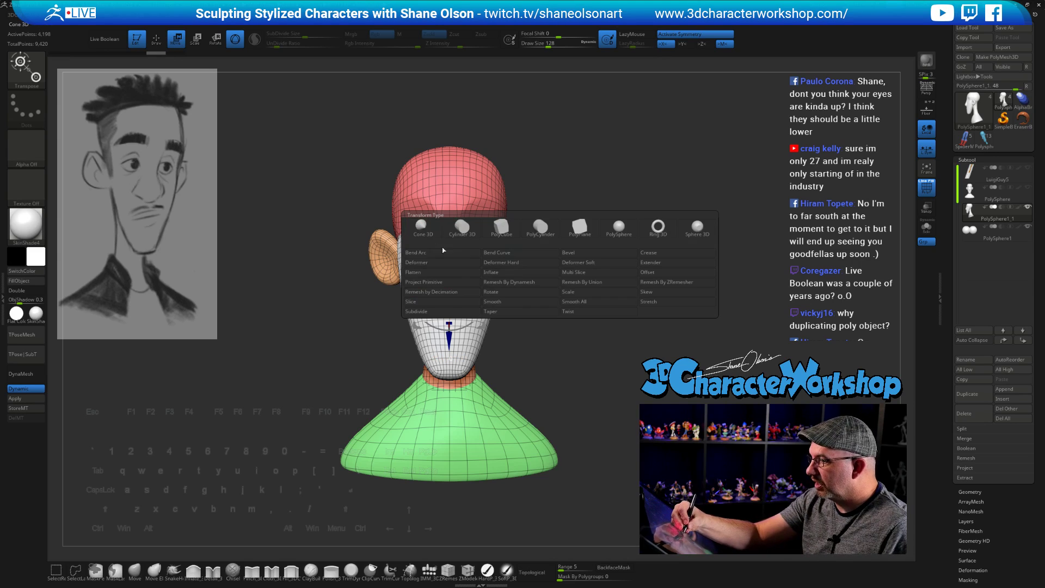
left_click(611, 284)
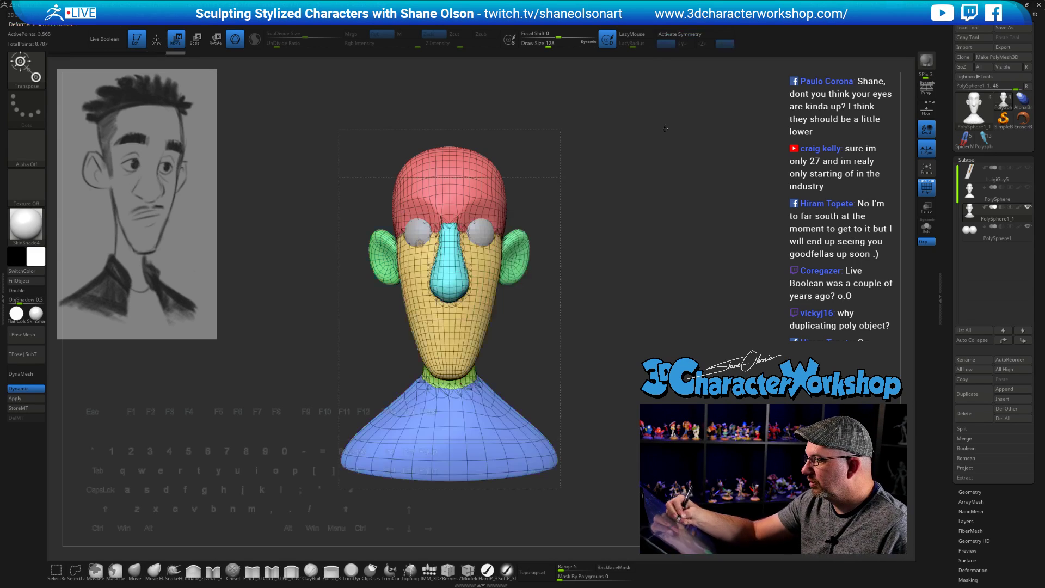
mouse_move(648, 303)
left_mouse_down()
mouse_move(616, 319)
mouse_move(635, 318)
left_mouse_up()
left_click(419, 244)
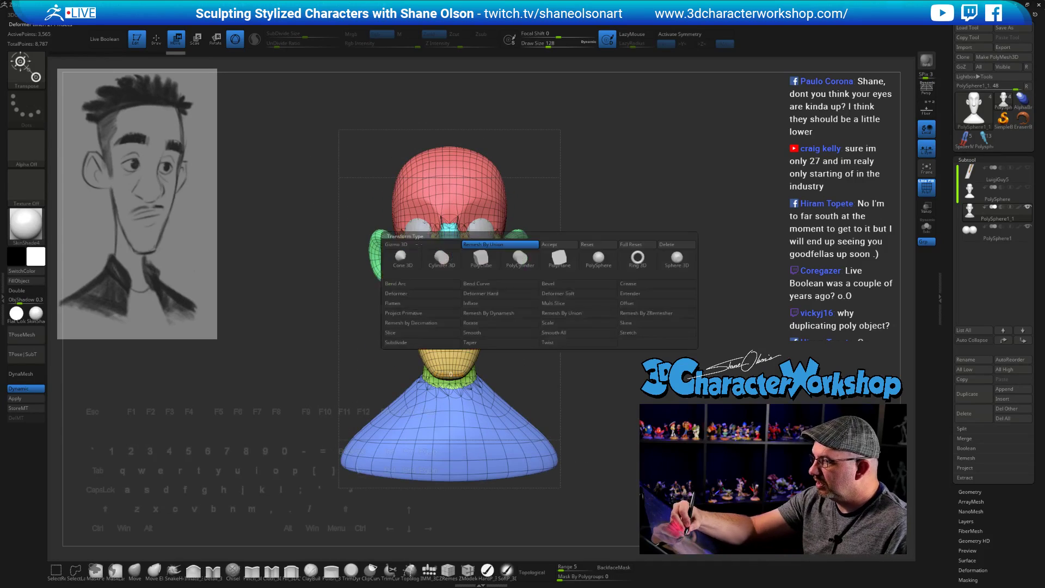
left_click(481, 257)
left_click_drag(635, 318, 648, 343)
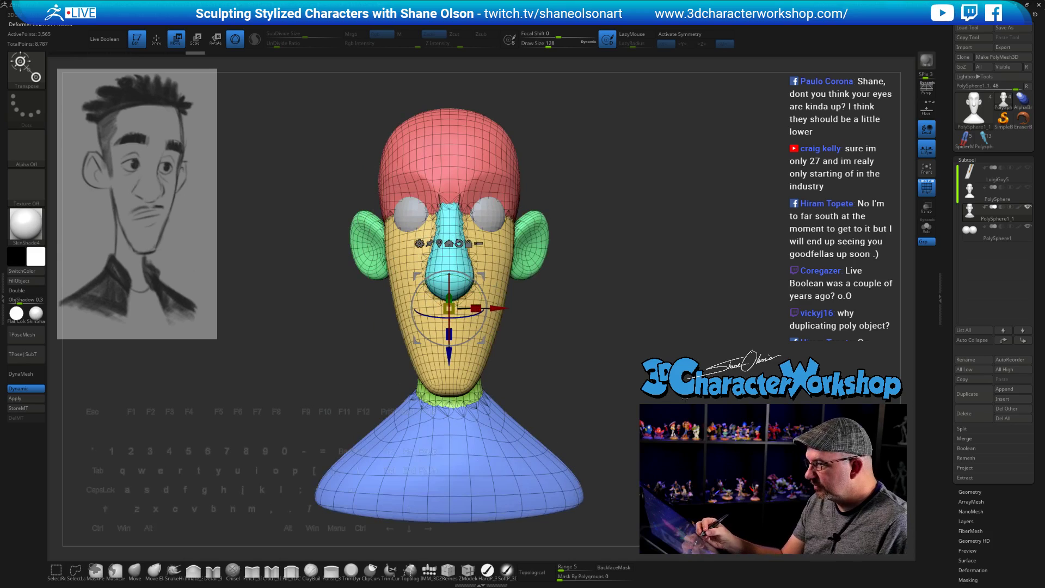
Step: Leave the gizmo for draw mode with the Move brush and check the polygrouped head from a three-quarter view
left_click_drag(684, 401, 638, 441)
key("shift+f")
key("shift+f")
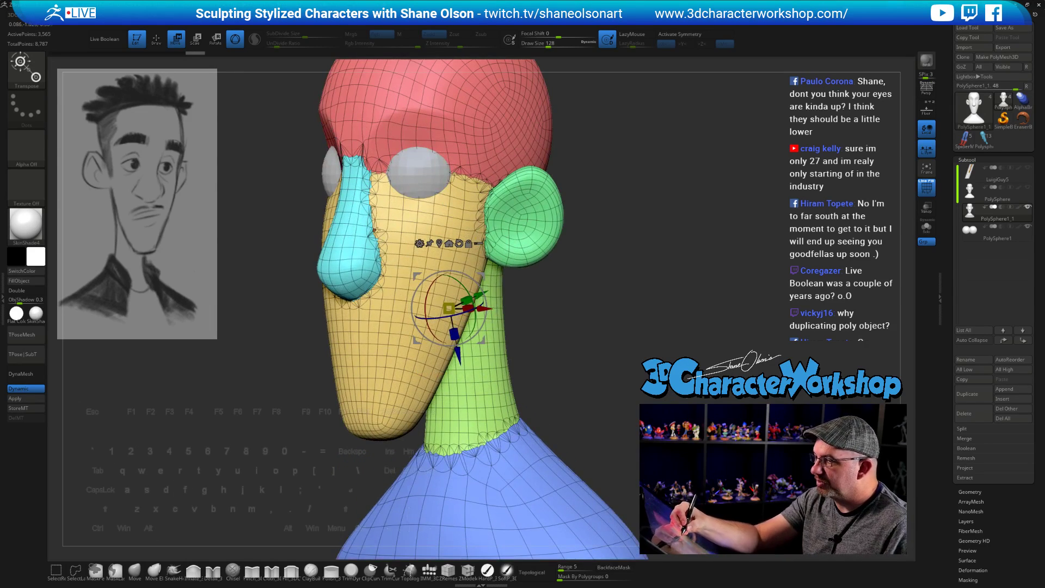
mouse_move(607, 372)
left_mouse_down("alt")
mouse_move(607, 343)
mouse_move(622, 343)
mouse_move(632, 403)
mouse_move(657, 380)
left_mouse_up("alt")
key("q")
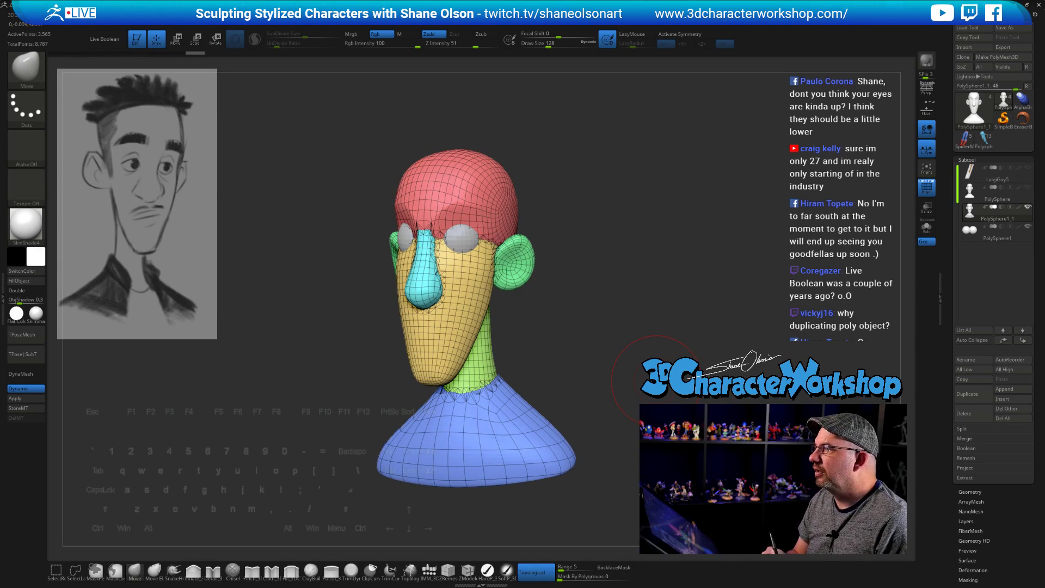
left_click_drag(672, 327, 676, 359)
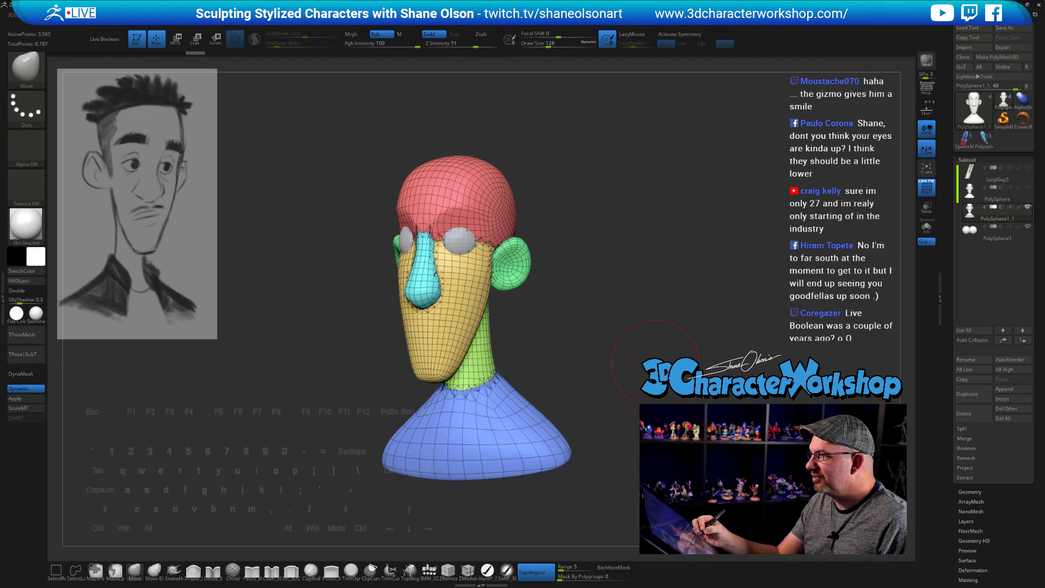
left_click_drag(656, 364, 774, 364)
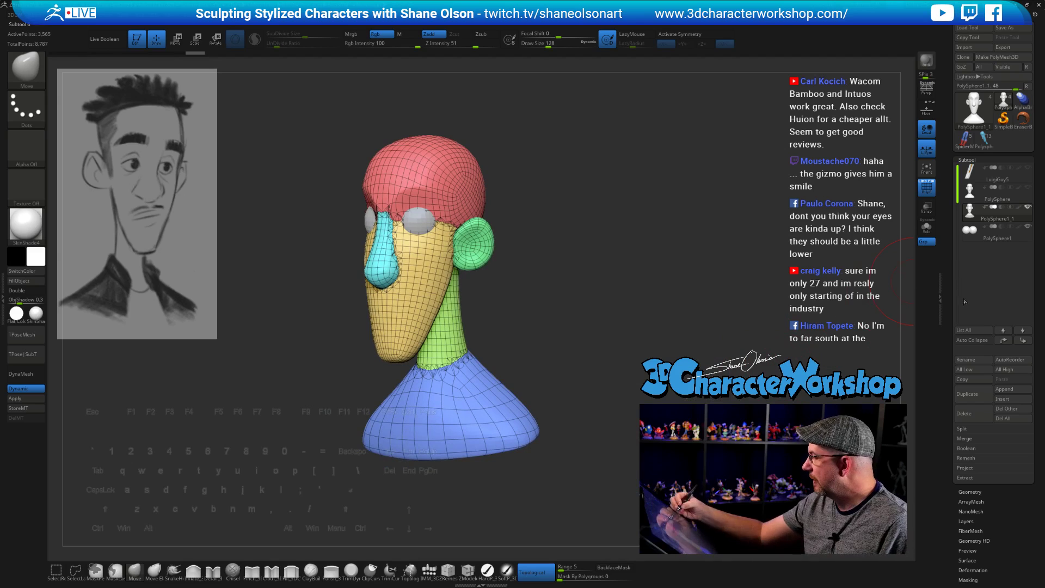
Step: Try to ZRemesh the head with a target polygon count of 3, and undo it
left_click(970, 229)
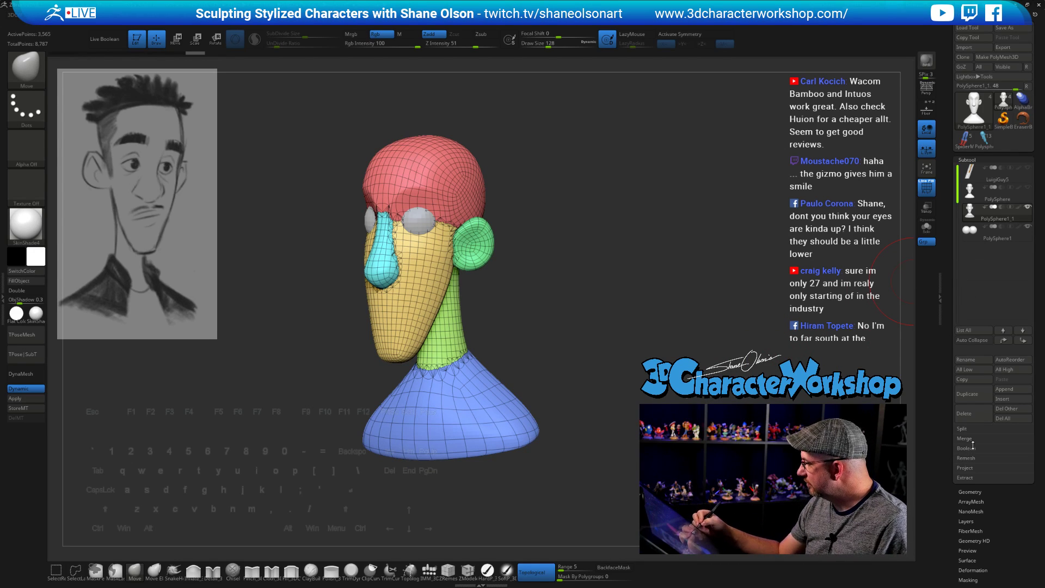
left_click(969, 493)
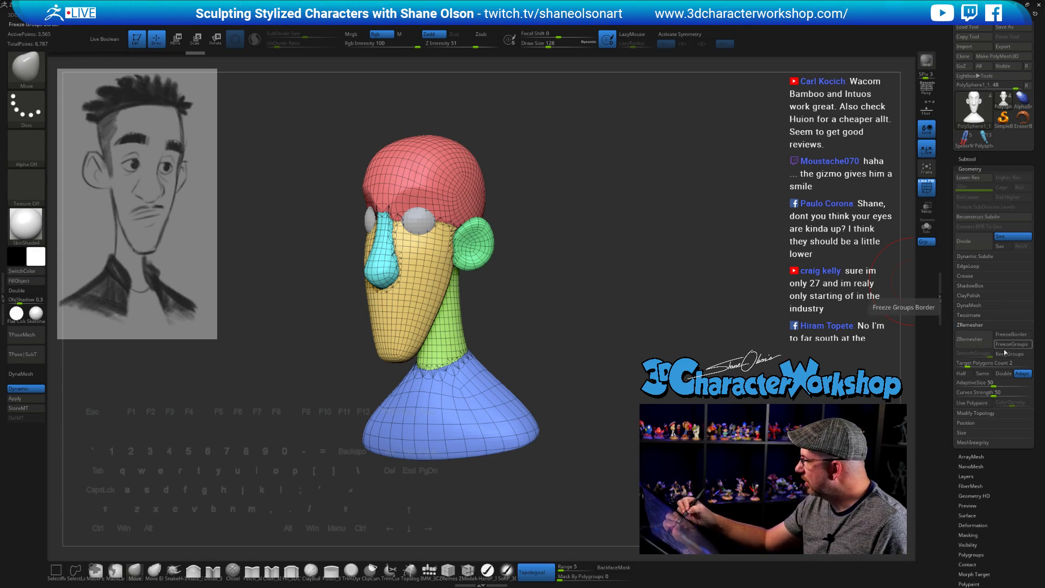
left_click(968, 366)
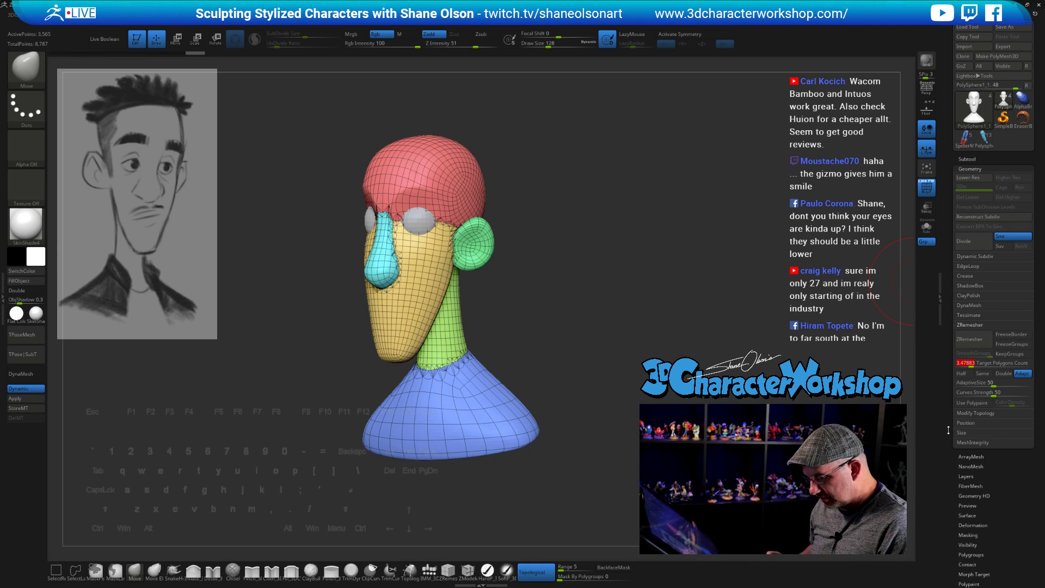
left_click(971, 338)
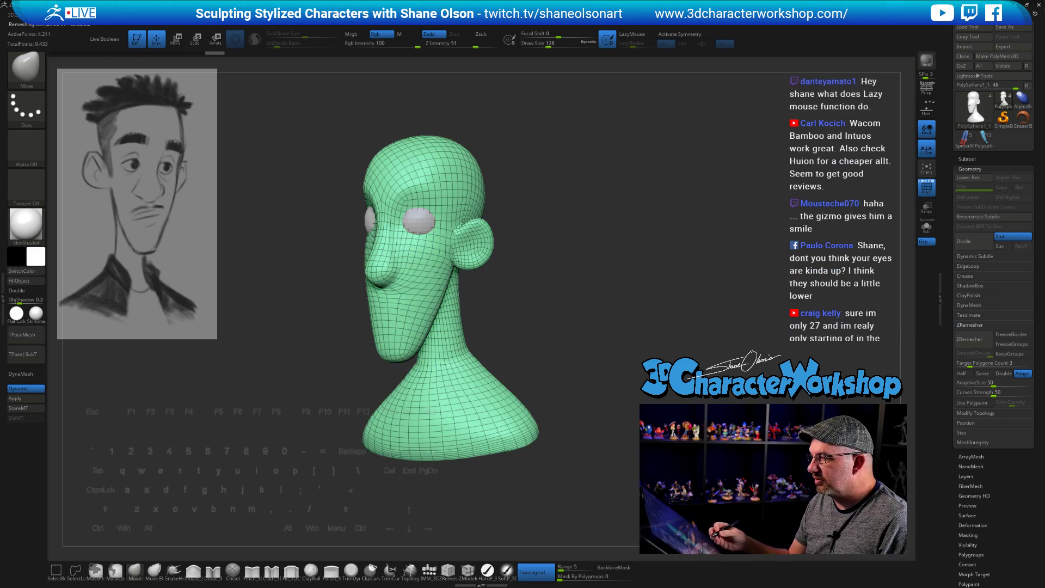
key("ctrl+z")
mouse_move(588, 305)
left_mouse_down()
mouse_move(631, 304)
mouse_move(593, 305)
left_mouse_up()
left_click_drag(849, 359, 813, 383, "alt")
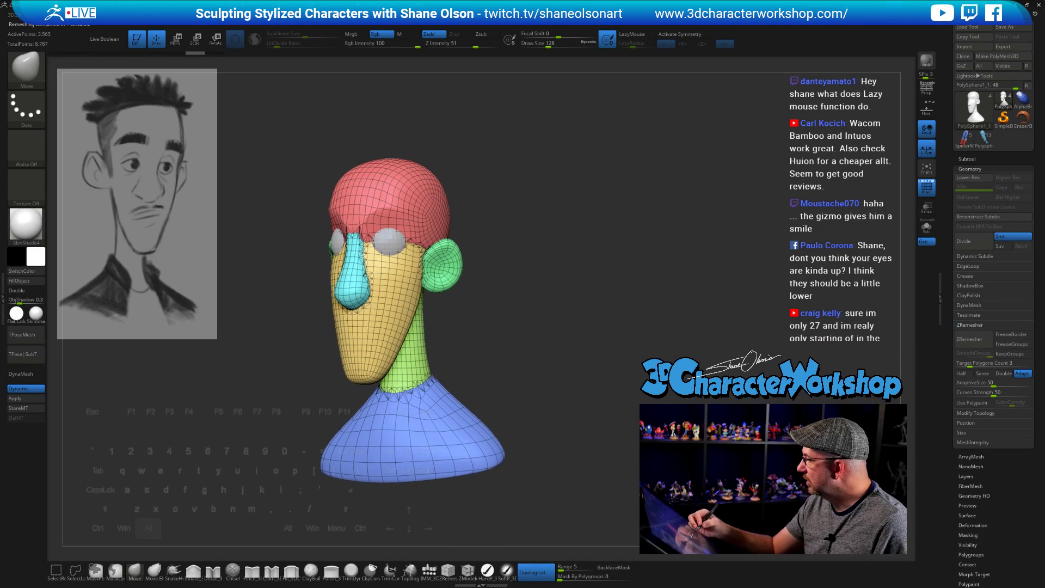
Step: Set ZRemesher to keep groups, with Adaptive Size and Curves Strength at 100 and a target polygon count of 5
left_click(1010, 354)
left_click_drag(995, 384, 1035, 396)
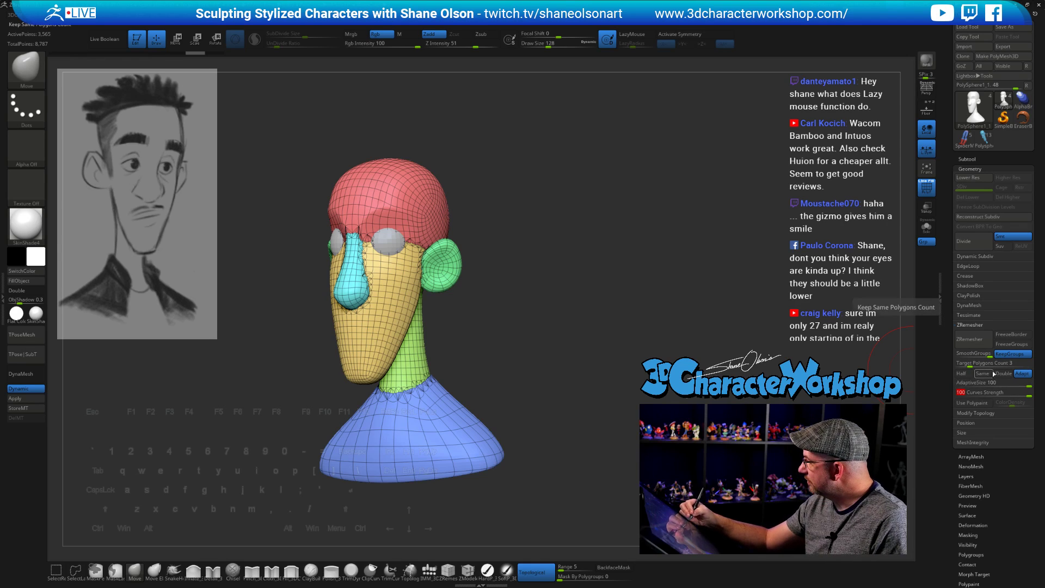
left_click(991, 364)
type("5")
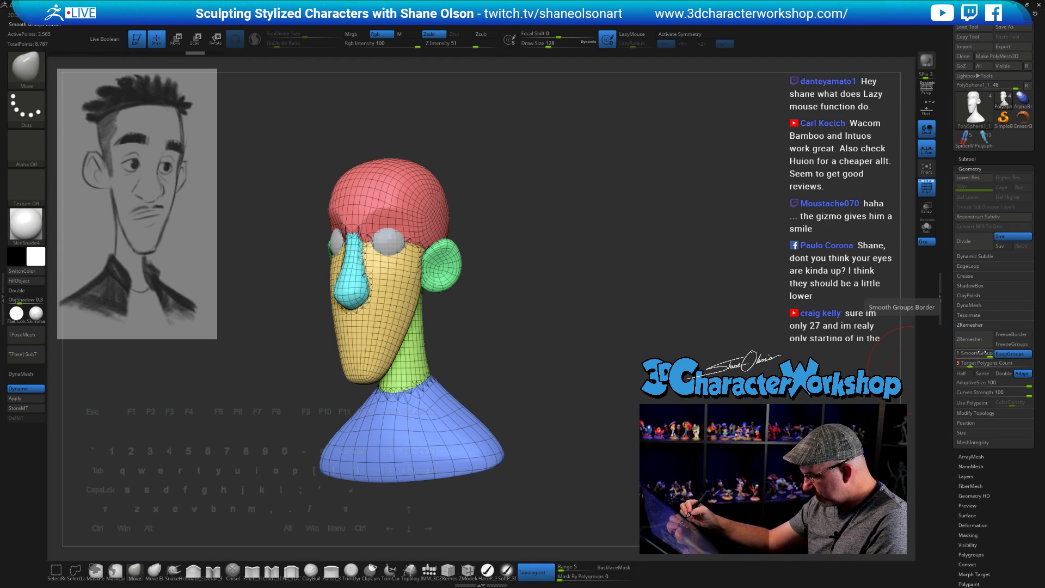
Step: Try remeshing the head with its polygroups kept, examine the new topology, and undo the remesh
left_click(973, 340)
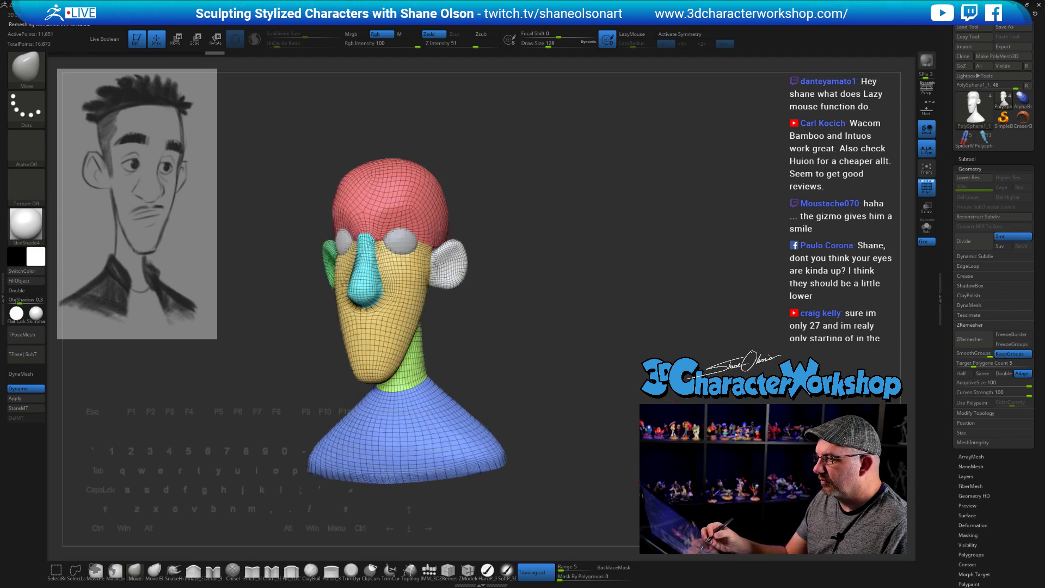
mouse_move(556, 305)
left_mouse_down()
mouse_move(675, 305)
mouse_move(550, 302)
left_mouse_up()
right_click_drag(550, 302, 550, 337, "ctrl")
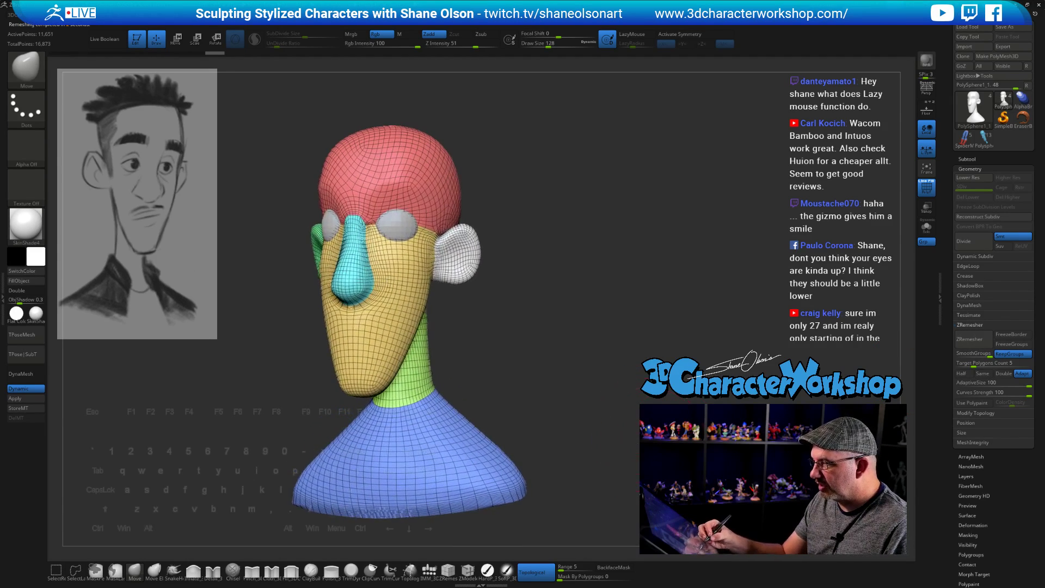
mouse_move(634, 436)
left_mouse_down()
mouse_move(623, 390)
mouse_move(599, 381)
mouse_move(639, 389)
mouse_move(631, 381)
left_mouse_up()
right_click_drag(632, 381, 632, 359, "ctrl")
mouse_move(631, 360)
left_mouse_down()
mouse_move(663, 392)
mouse_move(678, 355)
left_mouse_up()
key("ctrl+z")
Step: Turn off KeepGroups, activate symmetry, and set the ZRemesher target polygon count to 6
left_click_drag(662, 392, 654, 358, "alt")
left_click(1020, 357)
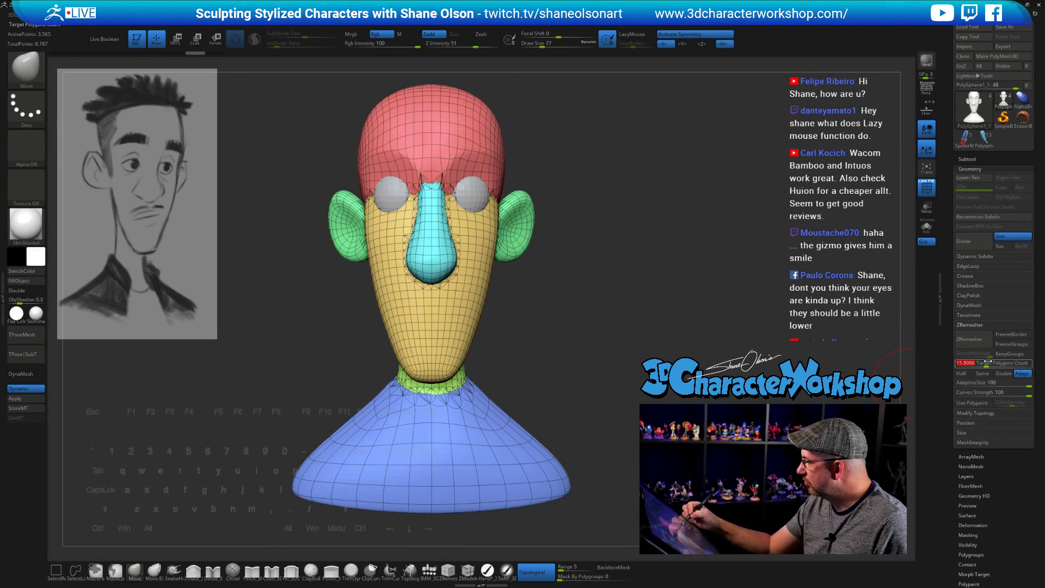
type("6")
Step: Try a symmetrical ZRemesh of the low-resolution head without keeping groups, and undo it
left_click(970, 339)
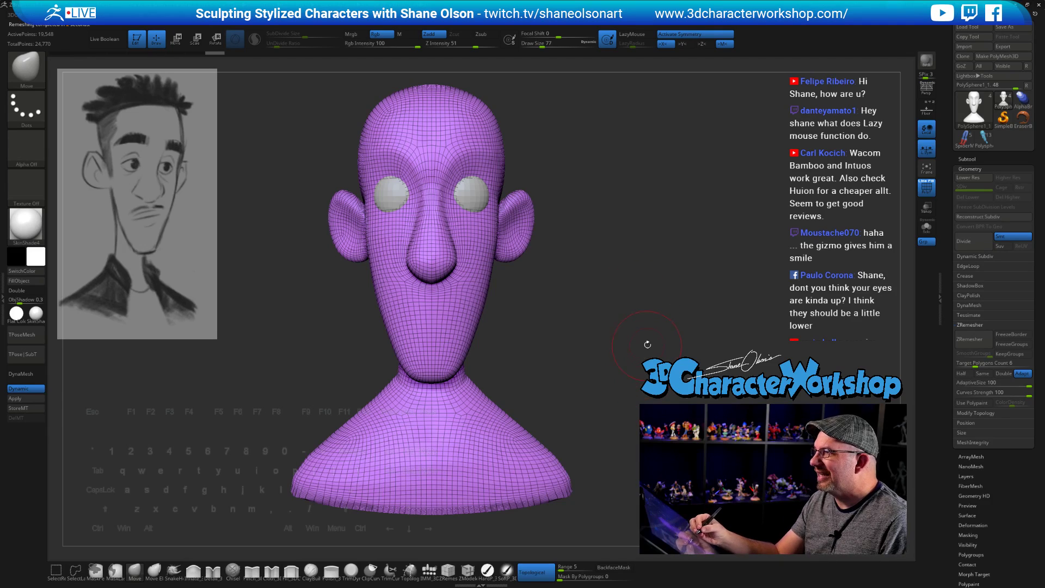
key("bracketleft")
key("ctrl+z")
key("ctrl+z")
key("ctrl+z")
key("ctrl+z")
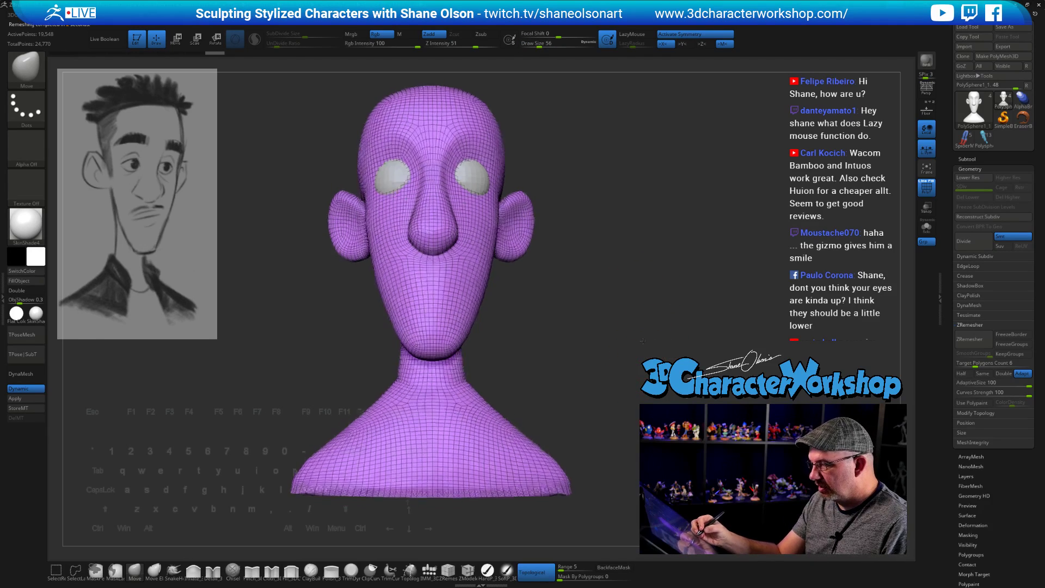
key("ctrl+z")
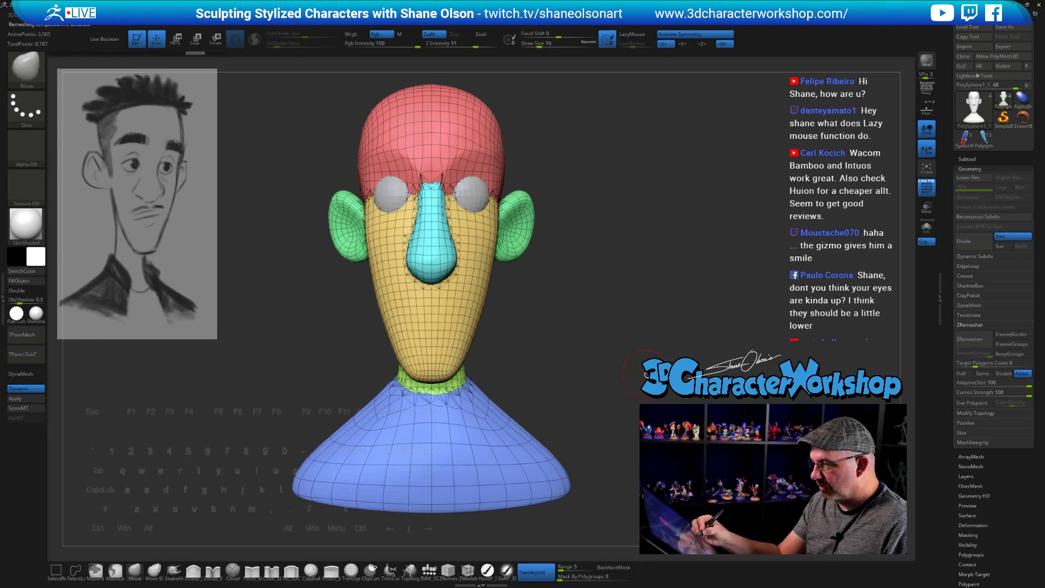
Step: Turn the head's dynamic subdivision into real subdivision levels and ZRemesh the subdivided mesh
key("ctrl+shift+z")
key("ctrl+shift+z")
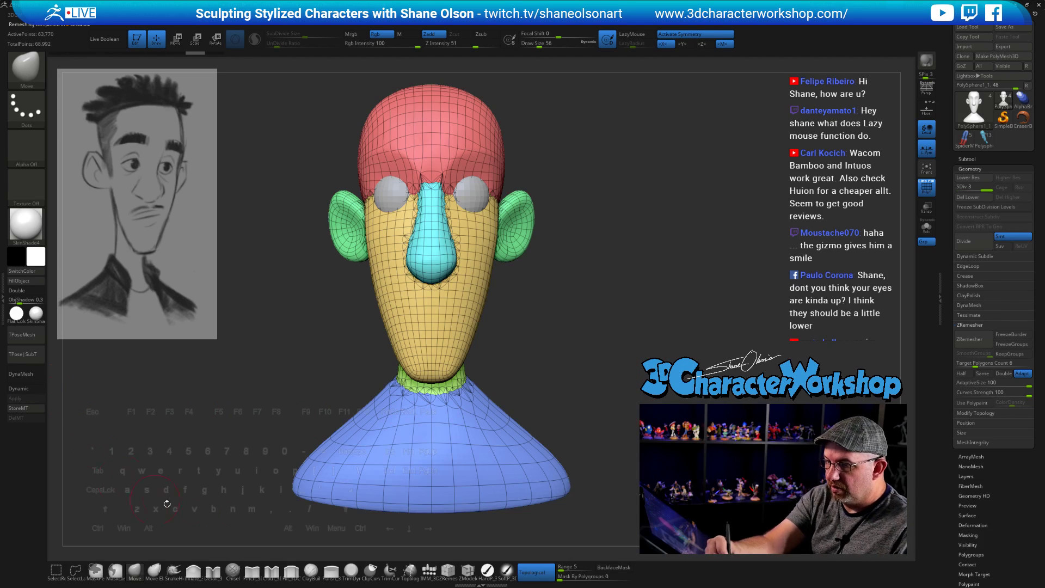
left_click(975, 340)
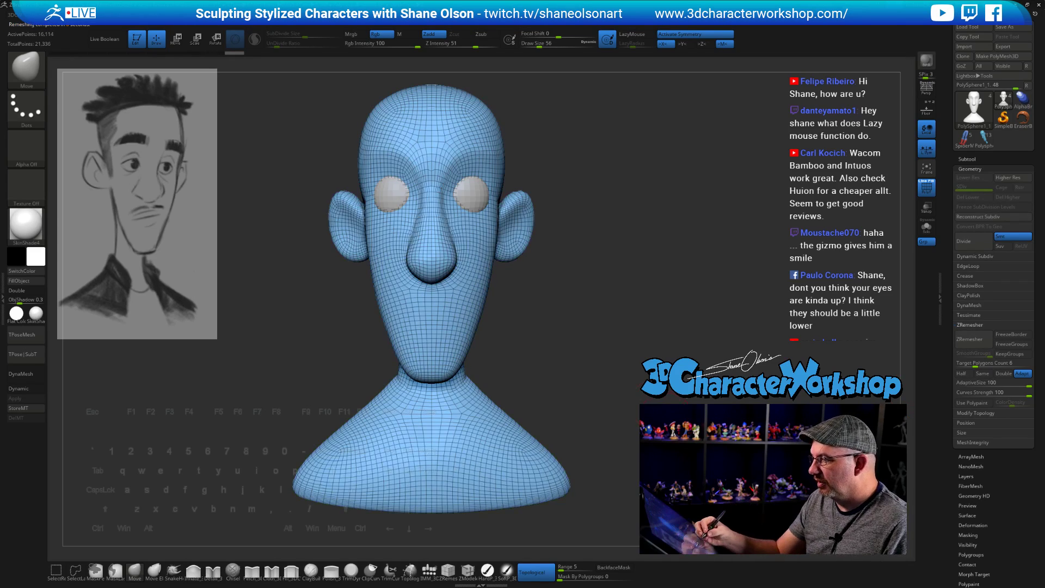
Step: Smooth the remeshed surface beside the nose bridge and check the head from the side and front
mouse_move(681, 284)
left_mouse_down()
mouse_move(566, 272)
mouse_move(670, 281)
left_mouse_up()
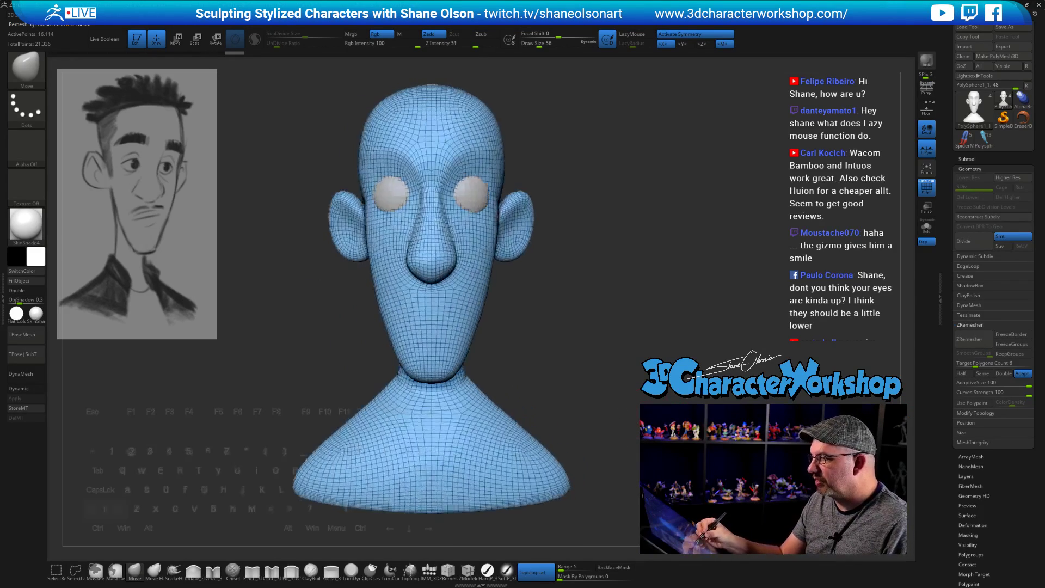
left_click_drag(577, 234, 395, 230)
key("shift")
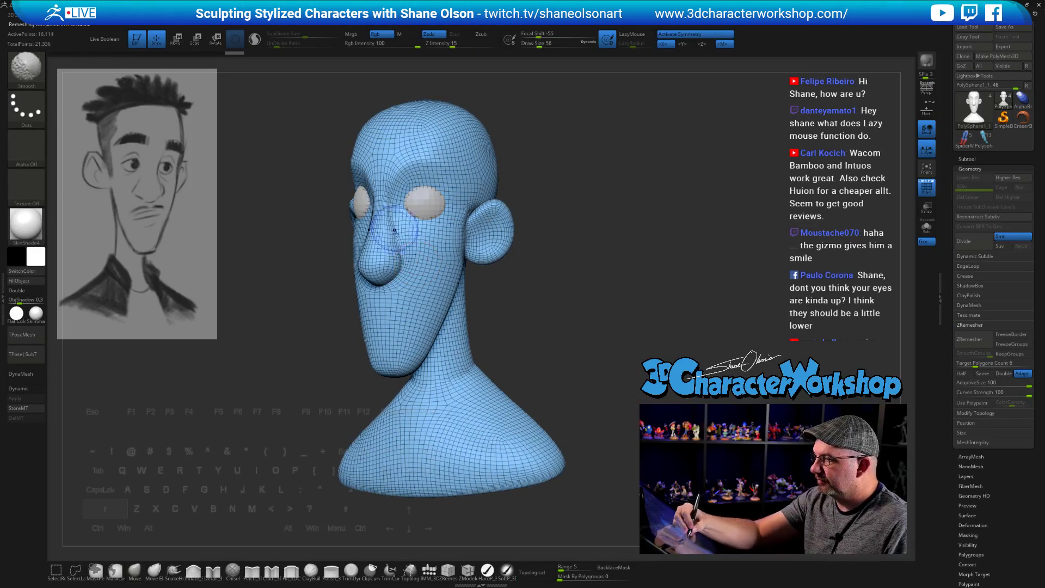
mouse_move(338, 326)
left_mouse_down("shift")
mouse_move(423, 325)
mouse_move(602, 358)
mouse_move(600, 388)
mouse_move(637, 375)
mouse_move(614, 373)
left_mouse_up("shift")
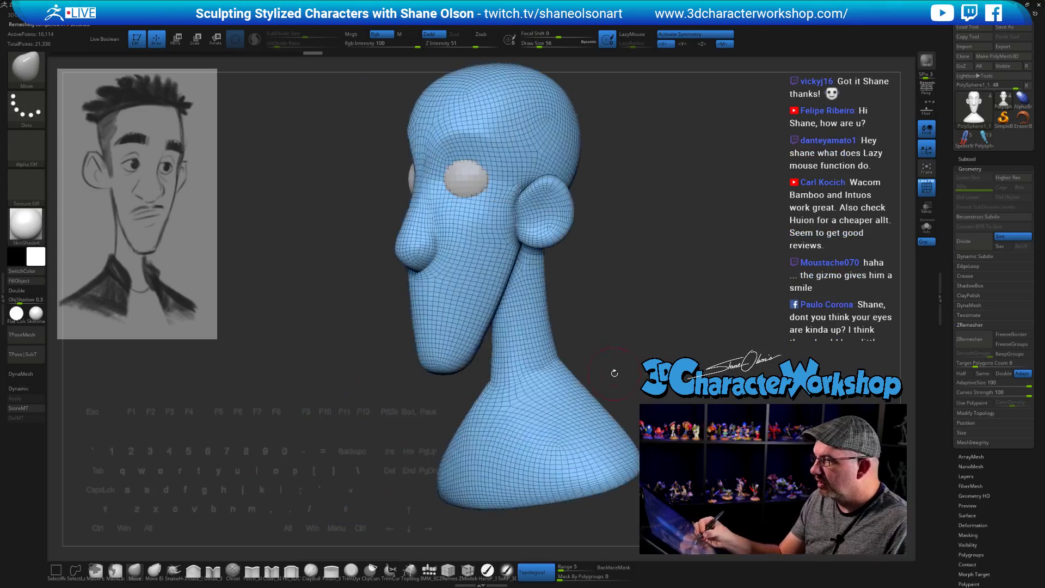
mouse_move(629, 333)
left_mouse_down()
mouse_move(650, 323)
mouse_move(654, 351)
mouse_move(670, 360)
left_mouse_up()
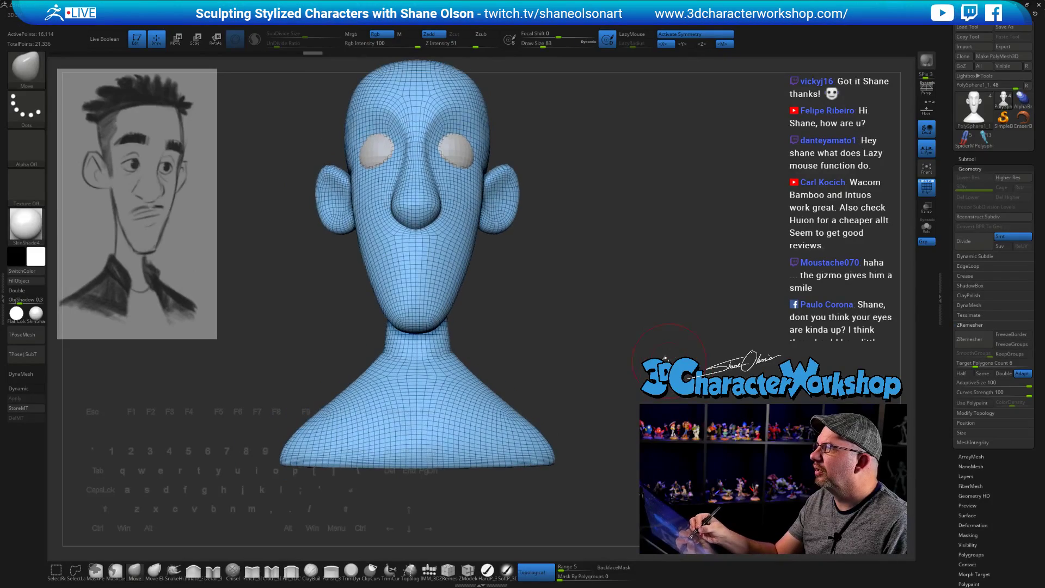
Step: Enlarge the brush to 149 and smooth the outer lower edges of the shoulders
key("s")
left_click_drag(555, 340, 549, 340)
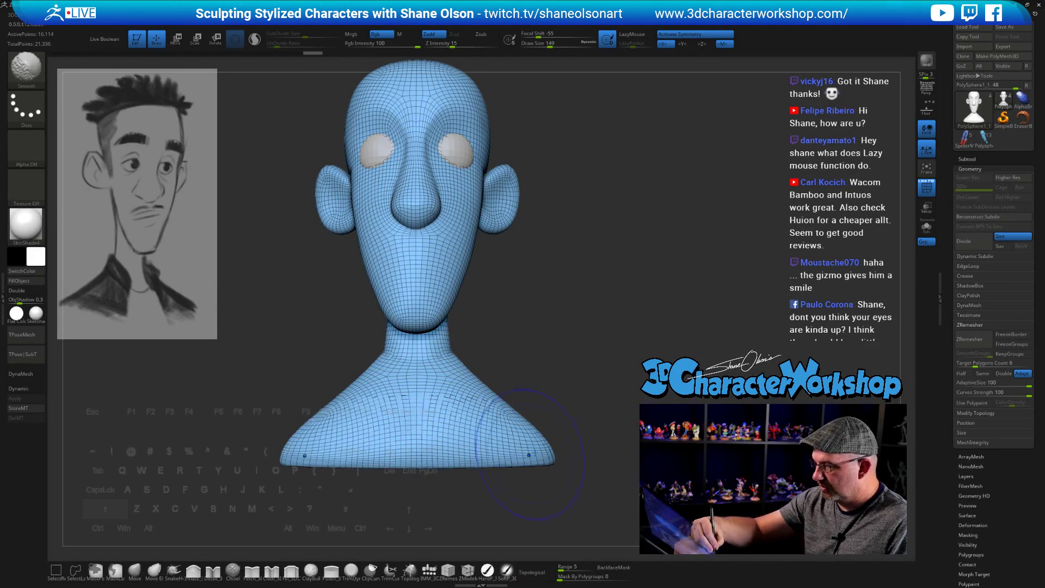
mouse_move(624, 422)
left_mouse_down()
mouse_move(545, 433)
mouse_move(512, 408)
left_mouse_up()
left_click_drag(602, 390, 550, 310)
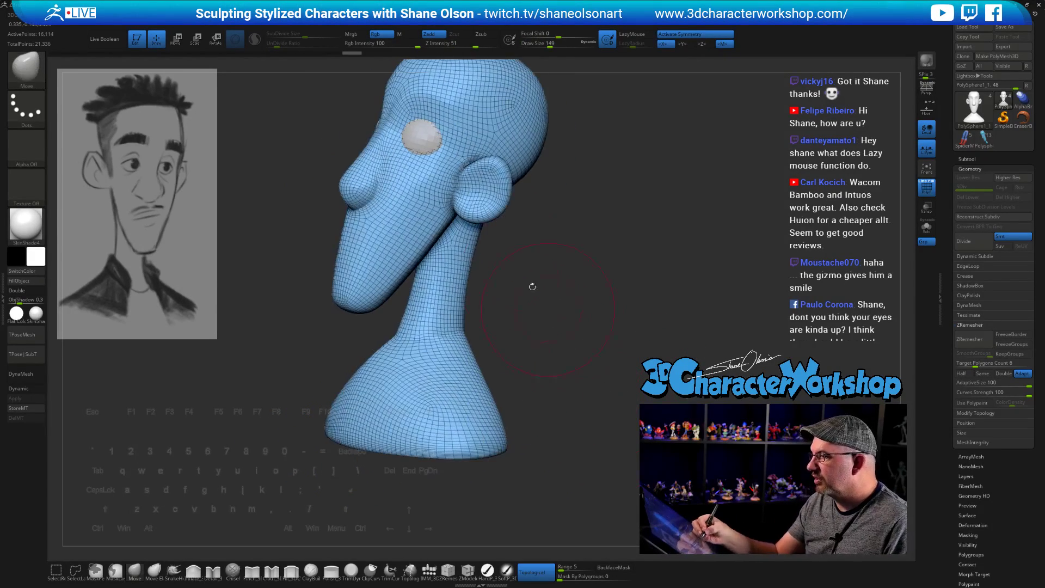
mouse_move(513, 259)
left_mouse_down()
mouse_move(631, 377)
mouse_move(681, 319)
mouse_move(664, 272)
mouse_move(625, 264)
mouse_move(620, 341)
mouse_move(565, 360)
mouse_move(626, 355)
left_mouse_up()
Step: Smooth the head mesh around the cheeks and ears with a brush size of 54
key("shift")
key("shift")
key("shift")
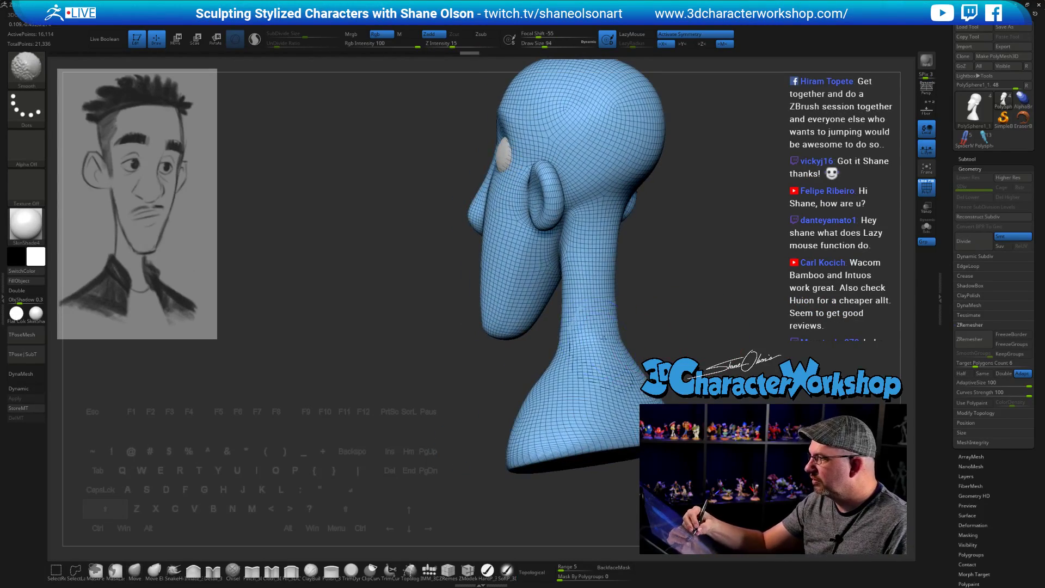
mouse_move(657, 331)
left_mouse_down()
mouse_move(670, 319)
mouse_move(703, 324)
mouse_move(692, 336)
mouse_move(648, 329)
mouse_move(597, 287)
left_mouse_up()
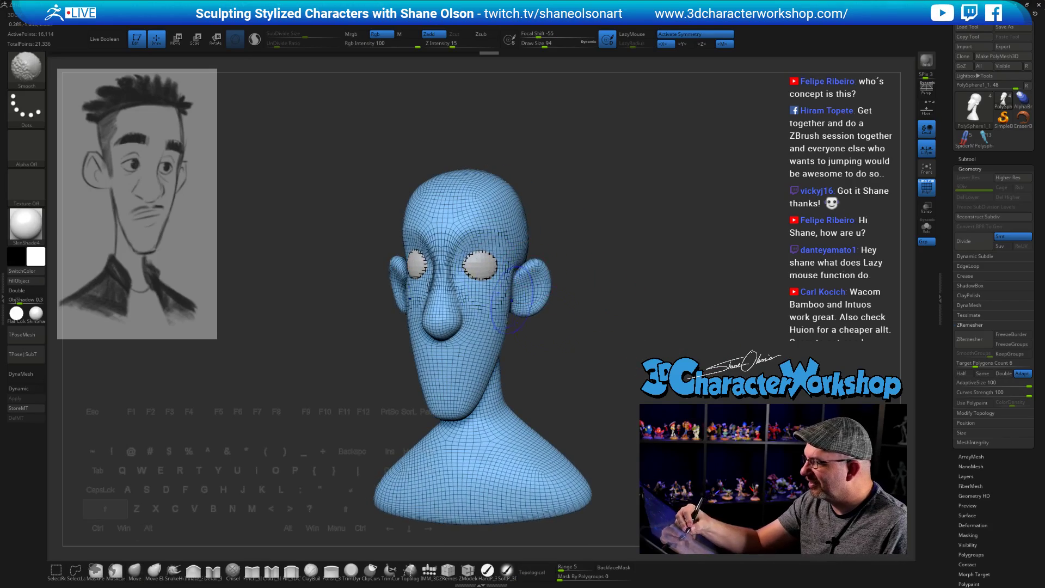
left_click_drag(627, 405, 618, 385)
mouse_move(520, 362)
left_mouse_down()
mouse_move(610, 367)
mouse_move(589, 375)
mouse_move(615, 370)
mouse_move(623, 389)
left_mouse_up()
left_click_drag(623, 388, 615, 373)
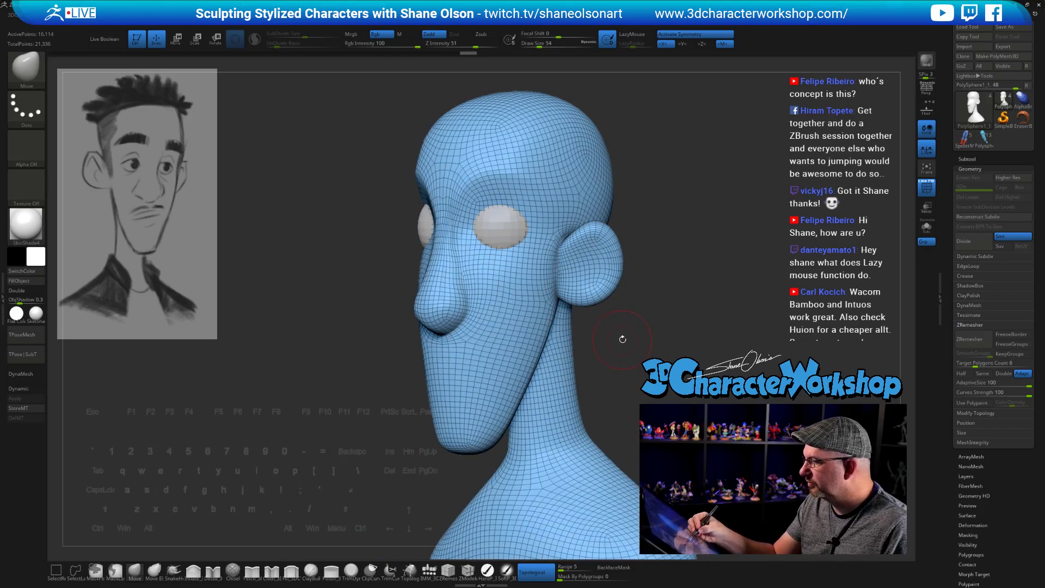
Step: Hide the wireframe and smooth the transition between the cheek and the front of the ear
key("shift+f")
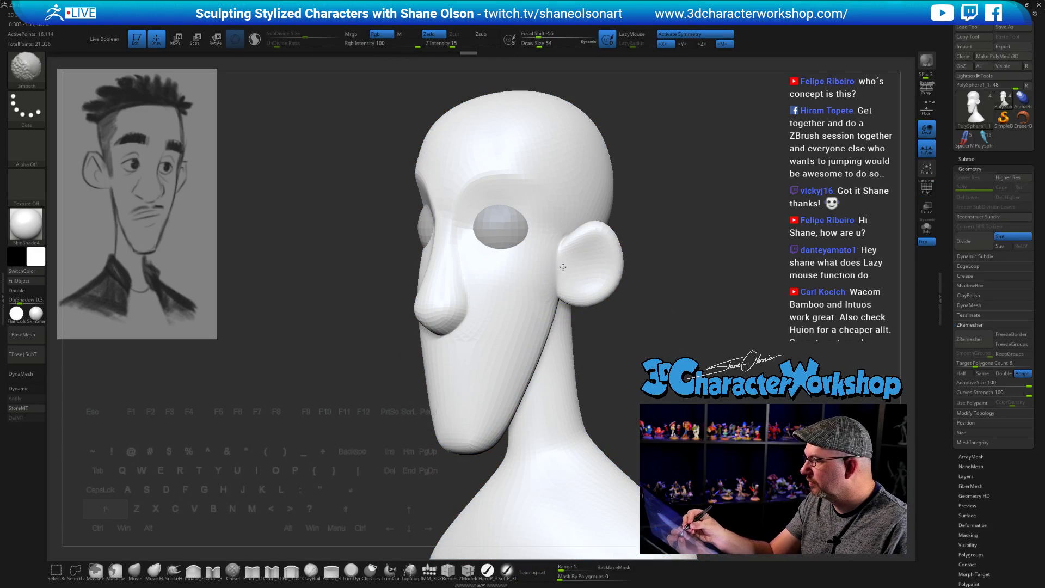
left_click_drag(549, 277, 612, 315)
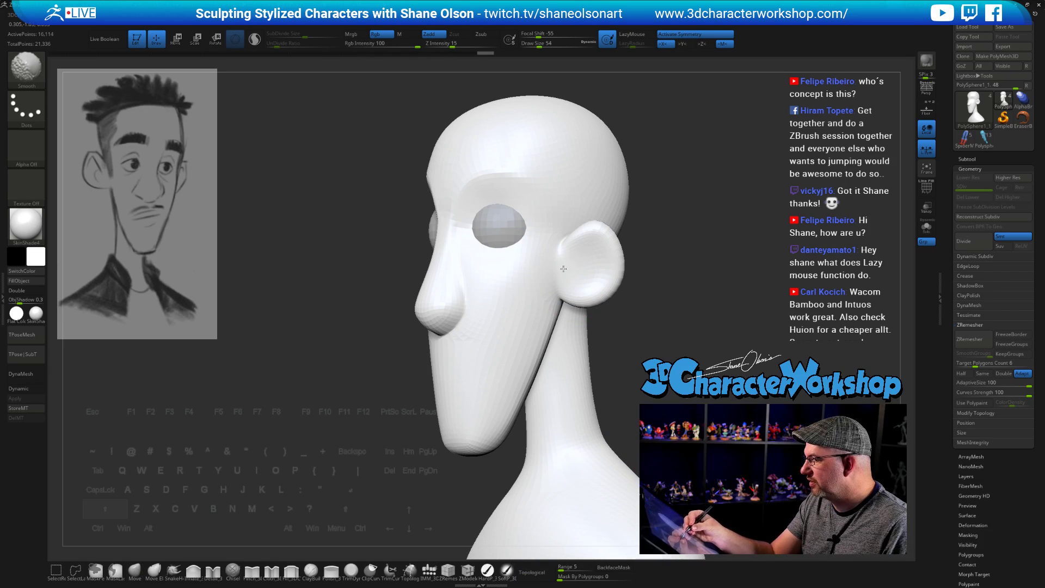
left_click_drag(558, 270, 566, 297, "shift")
left_click_drag(604, 349, 667, 351)
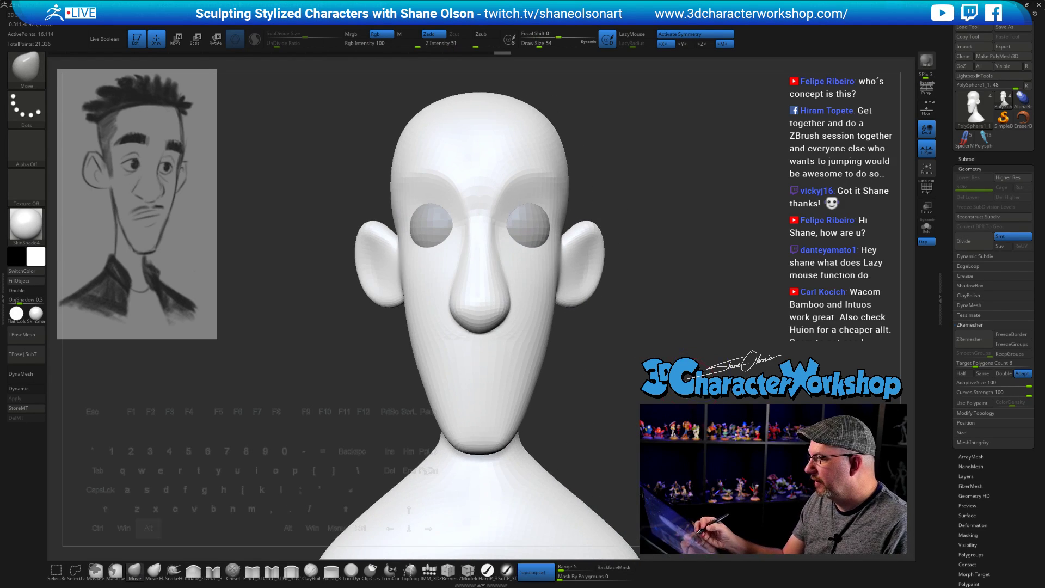
Step: Show the wireframe again, frame the lower face closely, and choose the ZModeler brush
mouse_move(620, 381)
left_mouse_down("alt")
mouse_move(593, 327)
mouse_move(610, 381)
mouse_move(631, 348)
mouse_move(666, 393)
mouse_move(673, 349)
left_mouse_up("alt")
key("shift+f")
left_click_drag(675, 395, 654, 393)
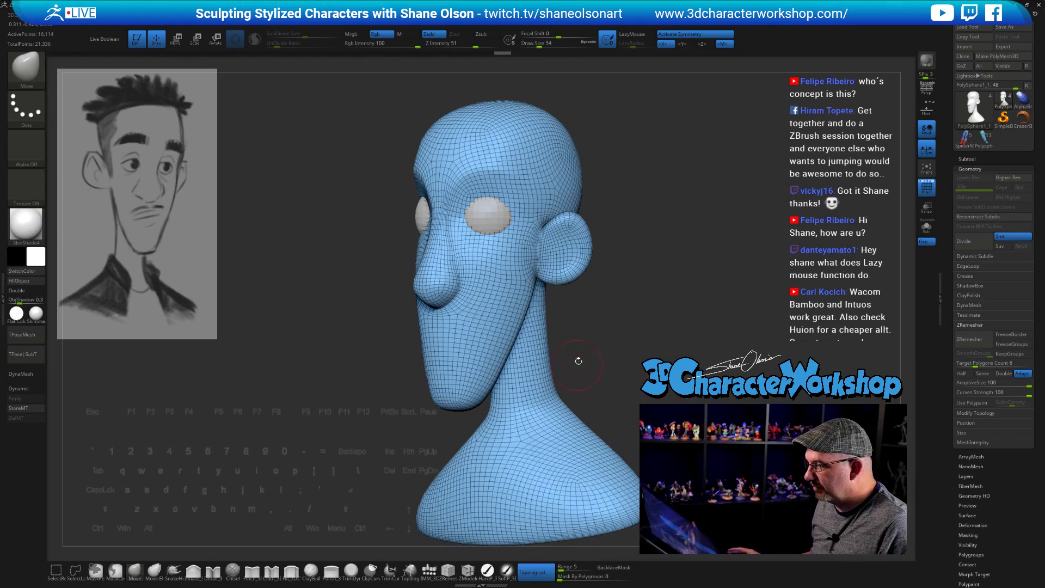
mouse_move(633, 309)
left_mouse_down()
mouse_move(684, 327)
mouse_move(657, 313)
mouse_move(554, 304)
mouse_move(574, 294)
mouse_move(554, 301)
mouse_move(540, 268)
mouse_move(562, 337)
mouse_move(651, 315)
mouse_move(648, 381)
mouse_move(638, 381)
left_mouse_up()
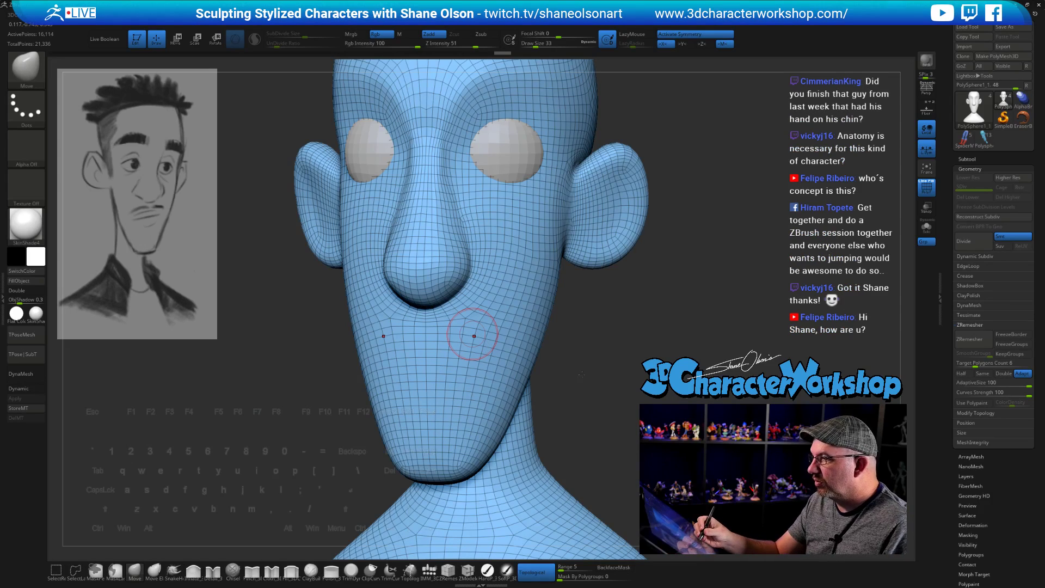
mouse_move(581, 374)
left_mouse_down()
mouse_move(588, 368)
mouse_move(586, 379)
left_mouse_up()
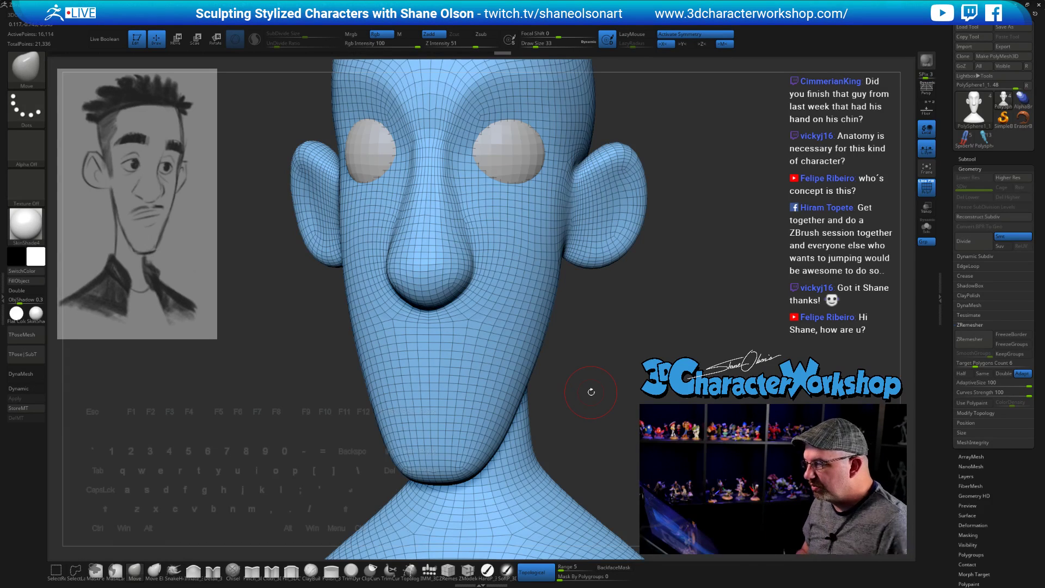
left_click(468, 570)
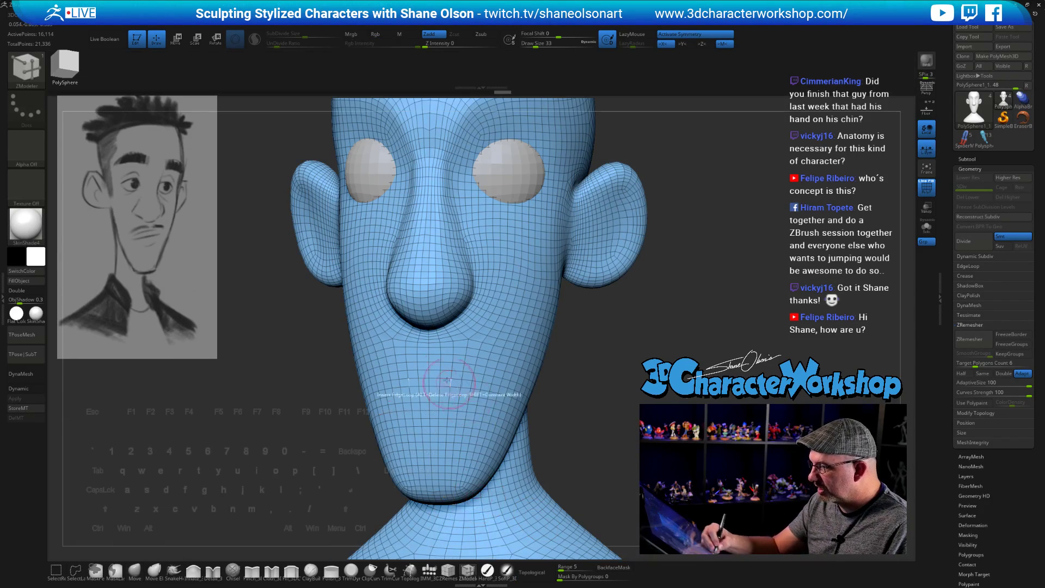
Step: Paint a horizontal strip of faces below the nose as a separate polygroup for the mouth, using the ZModeler PolyGroup action
key("space")
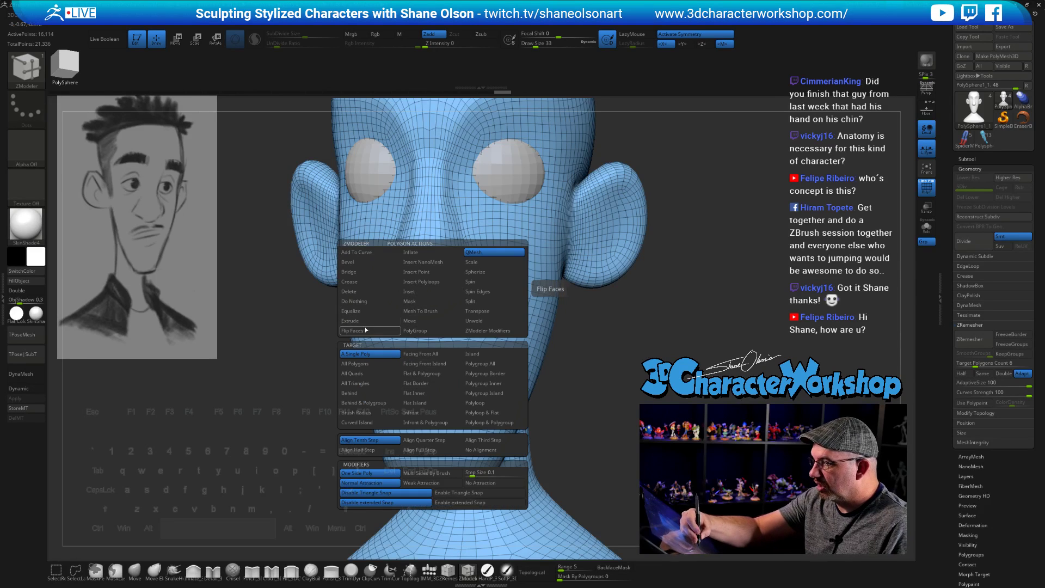
left_click(415, 331)
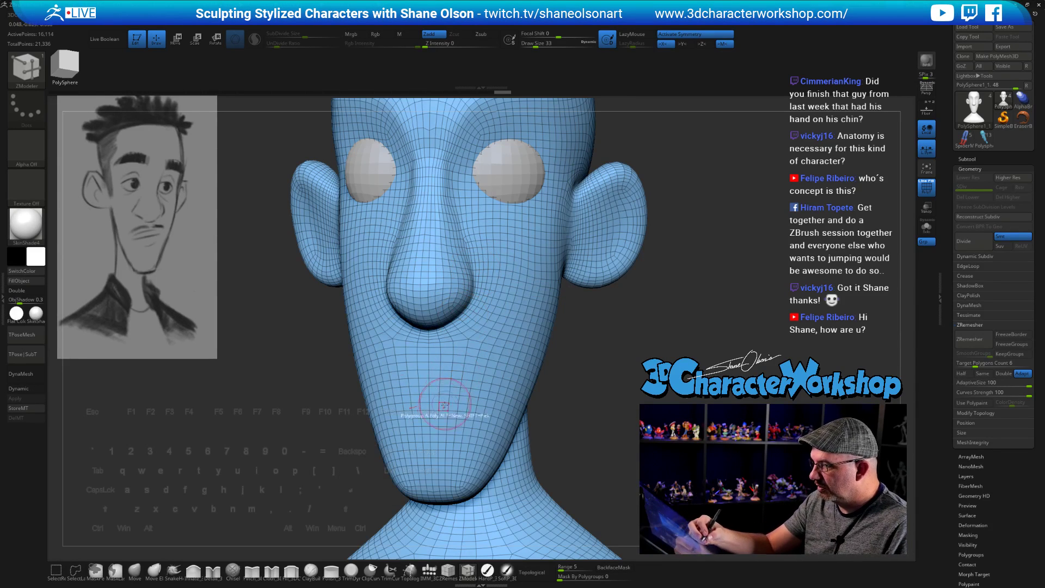
left_click_drag(430, 407, 472, 409)
mouse_move(658, 450)
left_mouse_down()
mouse_move(572, 450)
mouse_move(662, 437)
mouse_move(638, 464)
left_mouse_up()
key("ctrl+z")
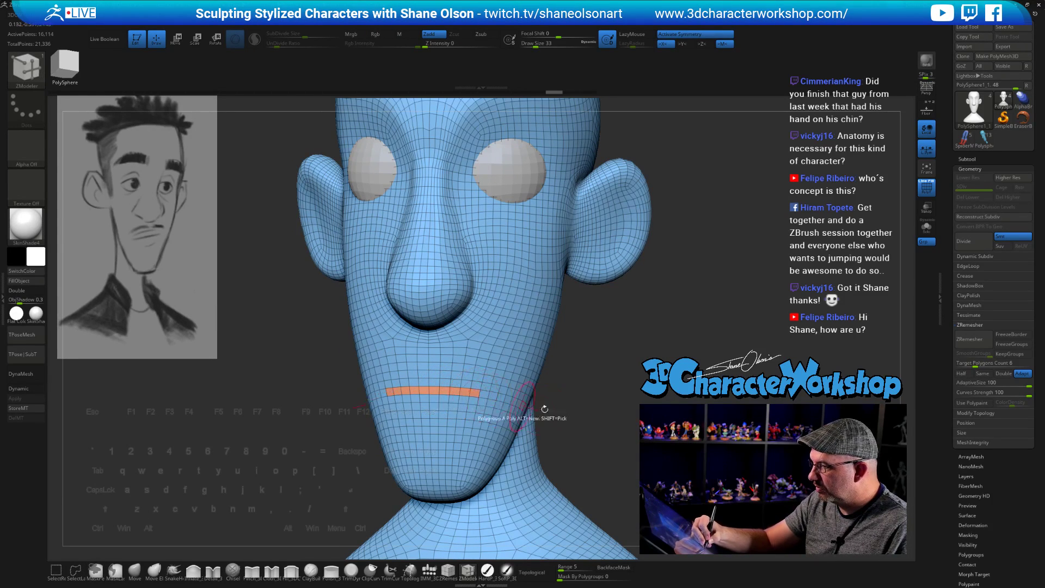
left_click_drag(648, 413, 565, 406)
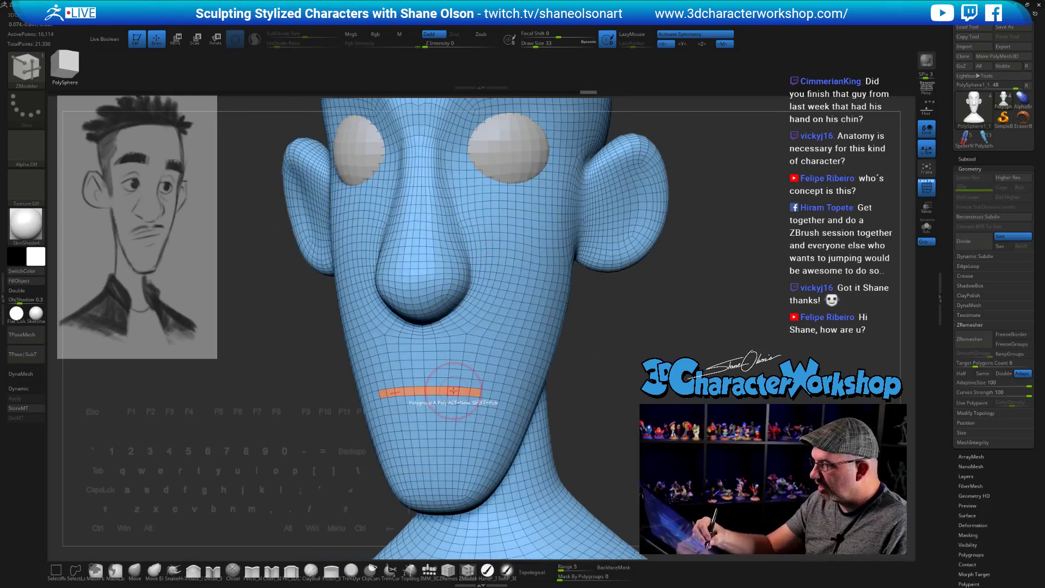
Step: Set the ZModeler polygon action to Extrude with target Polygroup All and push the mouth strip back into the head
key("space")
left_click(381, 321)
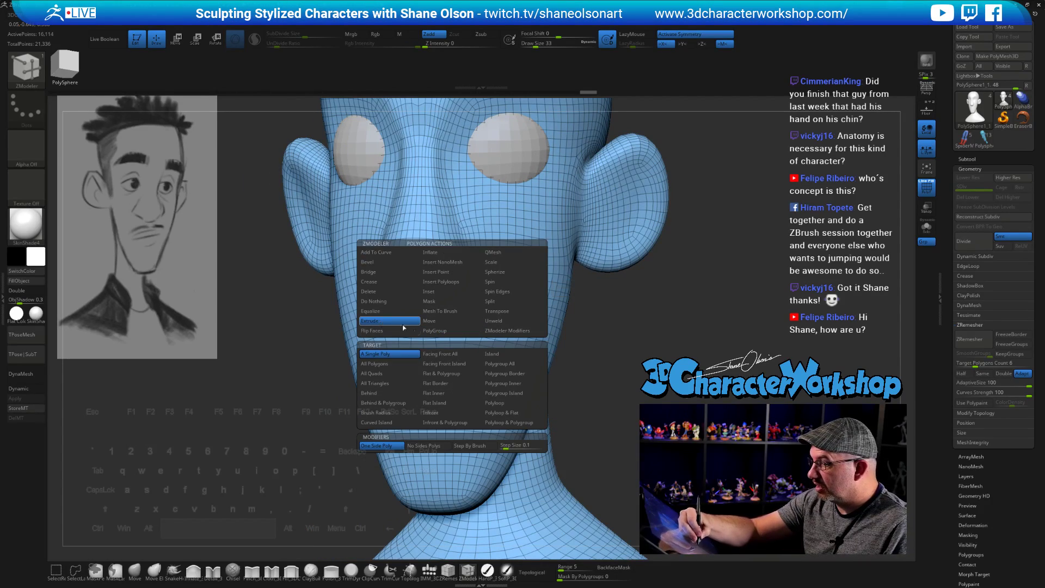
left_click(507, 367)
left_click_drag(635, 420, 587, 435)
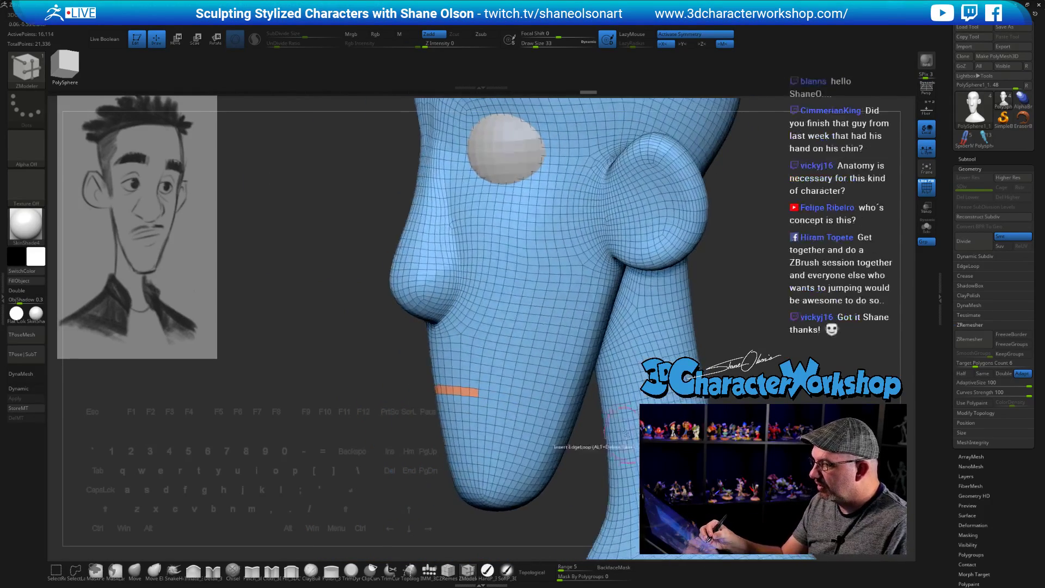
left_click_drag(466, 392, 482, 390)
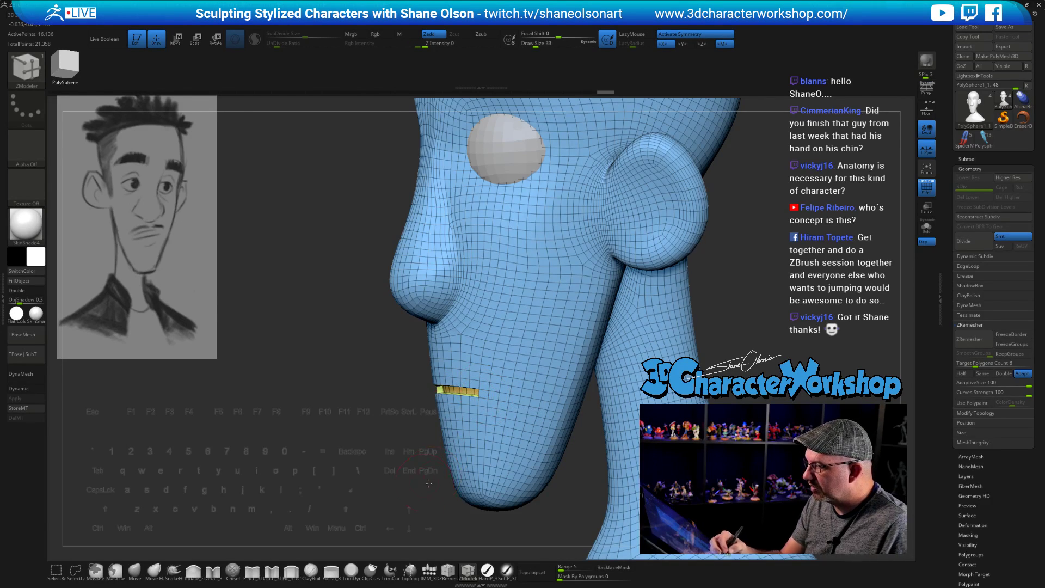
left_click_drag(429, 484, 436, 457)
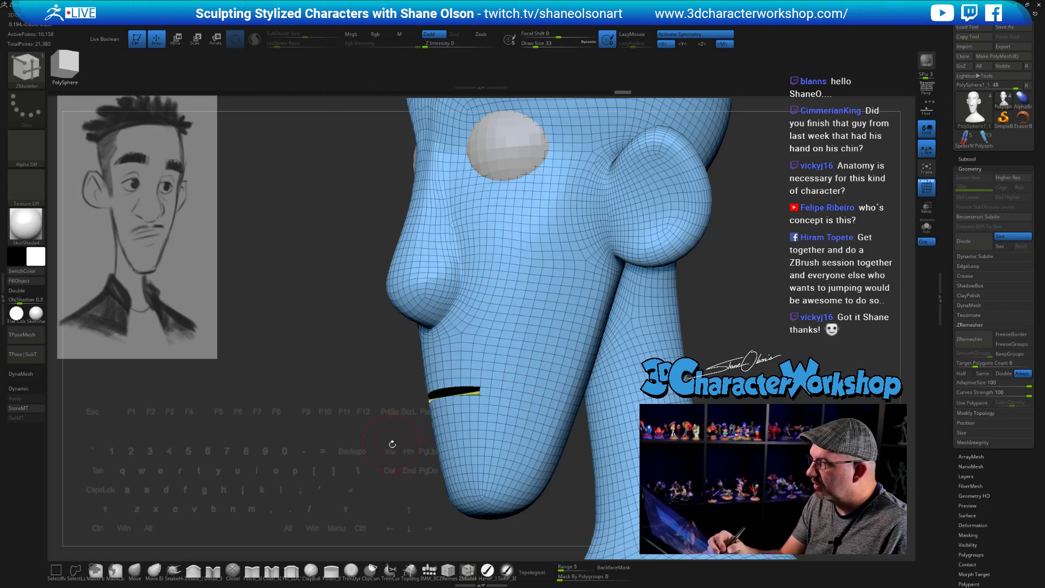
Step: Isolate the extruded mouth bag by hiding the rest of the head, and turn on Double-sided display and Solo mode
left_click_drag(392, 444, 472, 430)
left_click_drag(610, 452, 659, 425, "alt")
key("ctrl+shift")
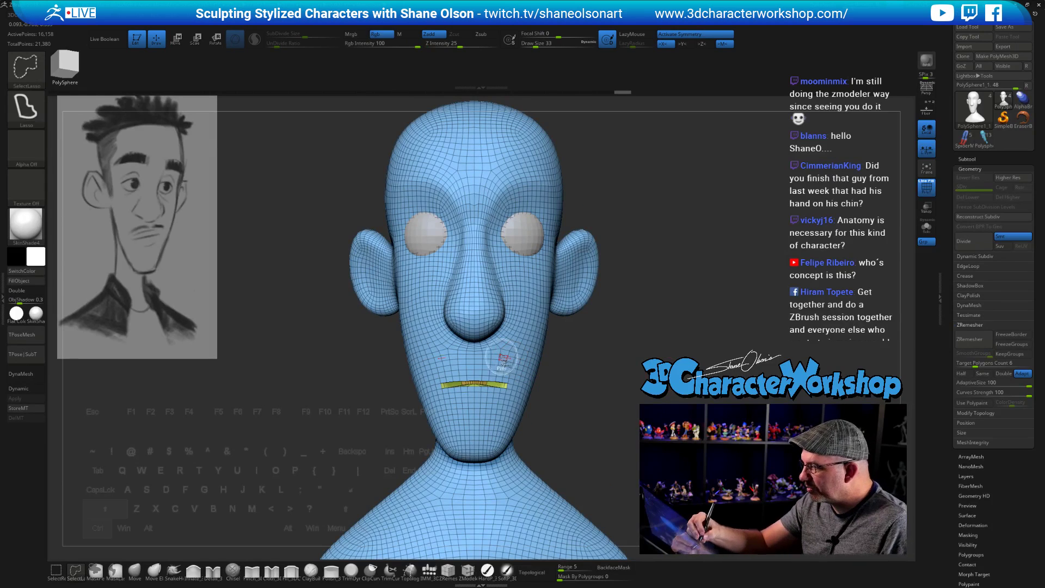
left_click(500, 349, "ctrl+shift")
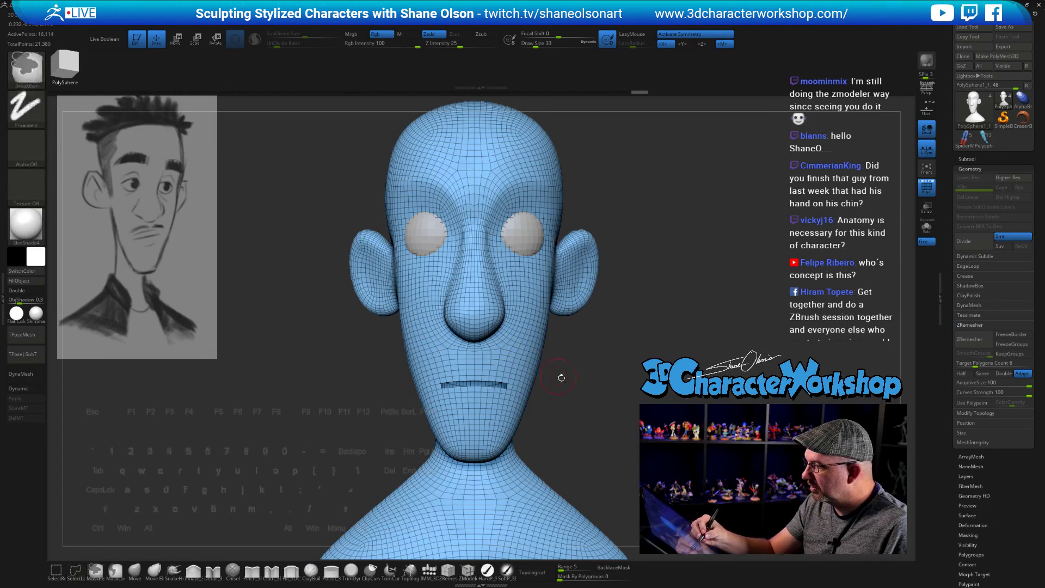
mouse_move(588, 383)
left_mouse_down("ctrl+shift")
mouse_move(626, 406)
mouse_move(615, 432)
mouse_move(626, 403)
mouse_move(573, 388)
mouse_move(614, 458)
mouse_move(667, 440)
mouse_move(594, 463)
mouse_move(584, 395)
left_mouse_up("ctrl+shift")
left_click(32, 292)
left_click(927, 228)
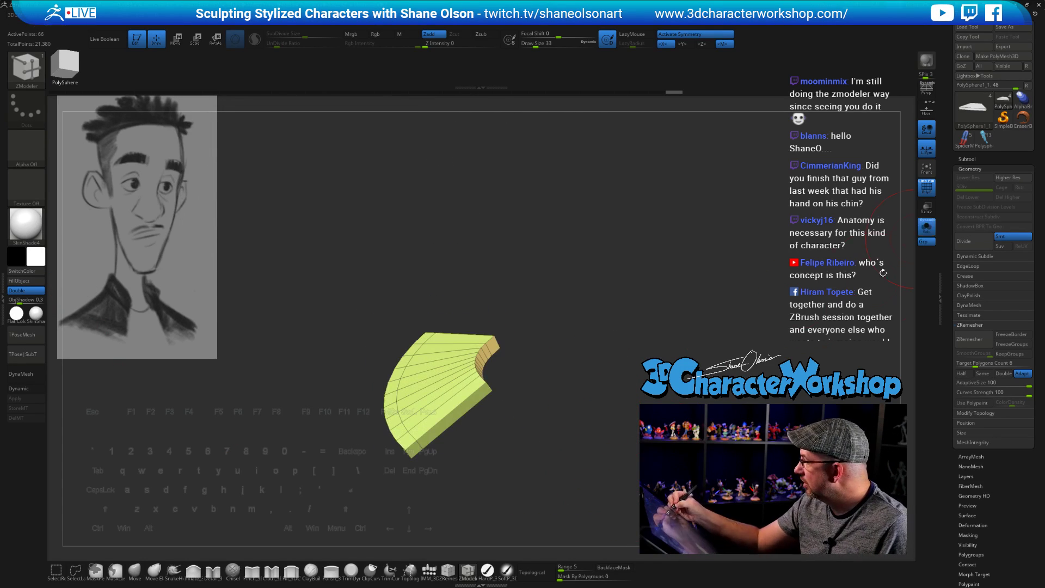
Step: Smooth the back edge of the mouth bag with Draw Size 16 and Z Intensity 2
left_click_drag(675, 484, 670, 457)
left_click_drag(680, 401, 626, 406)
mouse_move(497, 319)
left_mouse_down()
mouse_move(528, 354)
mouse_move(515, 285)
mouse_move(492, 327)
left_mouse_up()
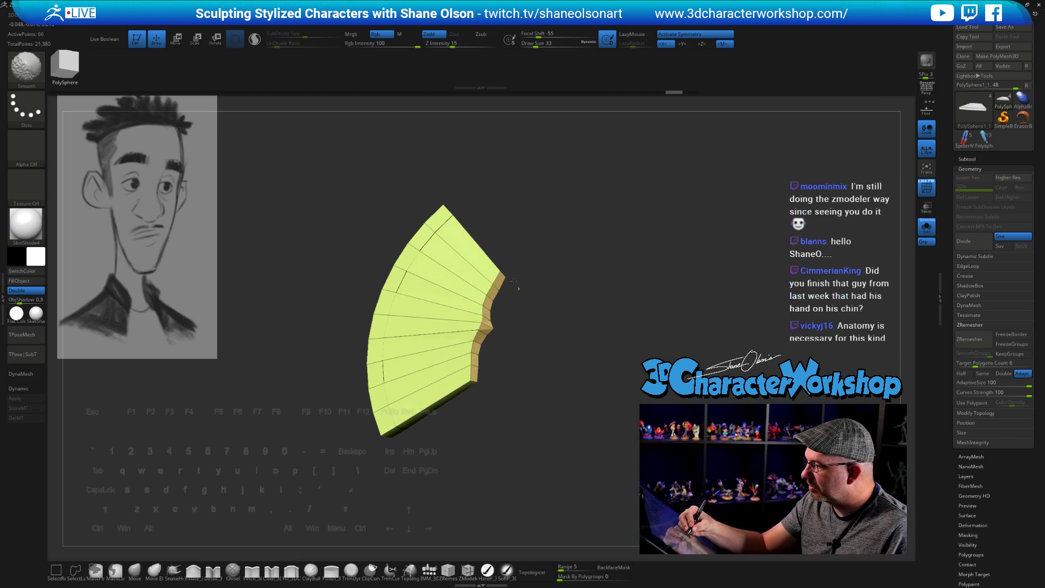
key("s")
left_click_drag(550, 350, 546, 350)
left_click_drag(451, 43, 435, 43)
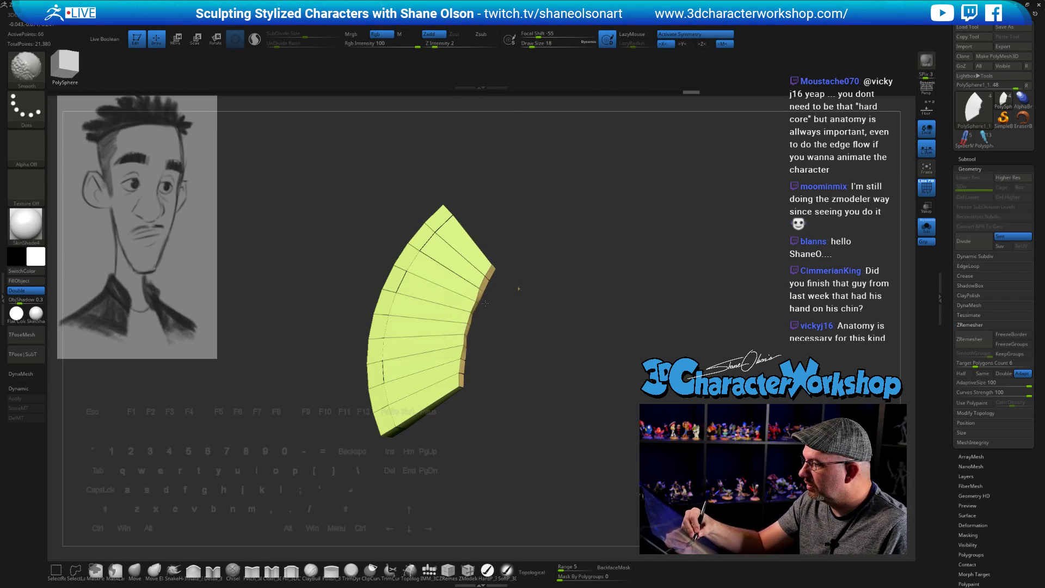
Step: Inflate the back wall of the mouth bag so it becomes taller than the opening
left_click_drag(562, 374, 551, 363)
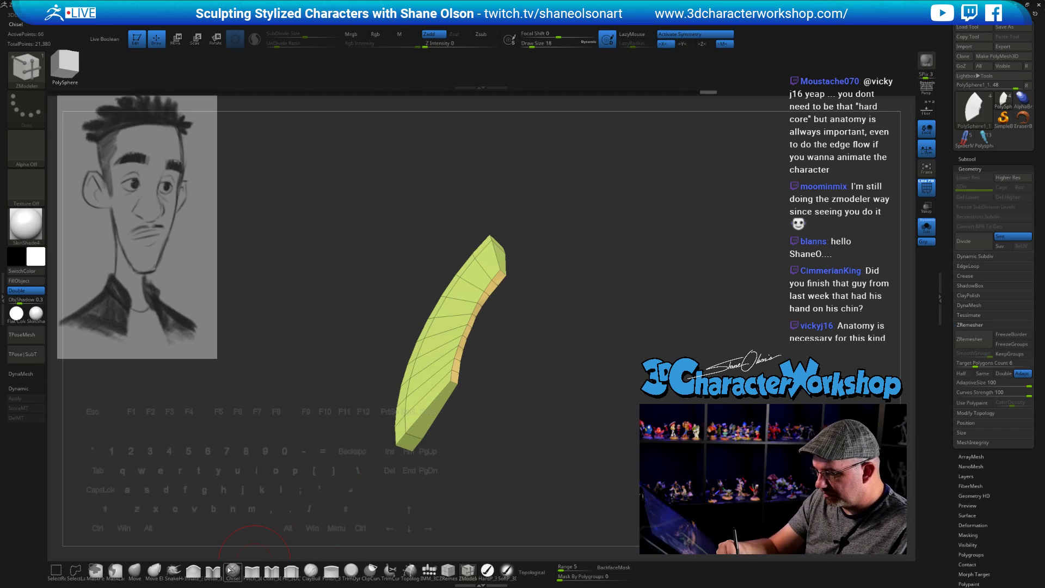
left_click(194, 571)
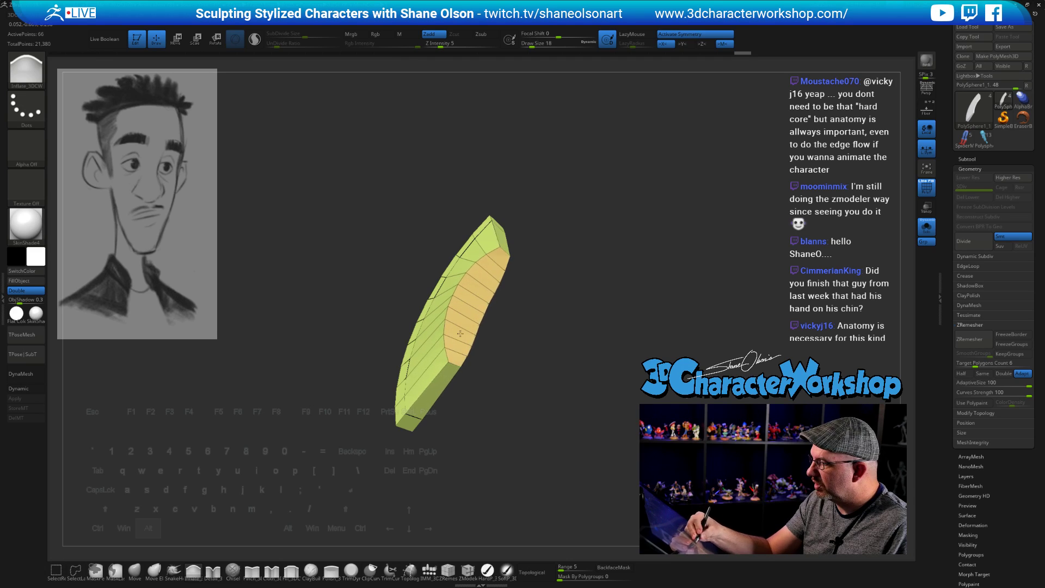
left_click_drag(531, 401, 515, 431)
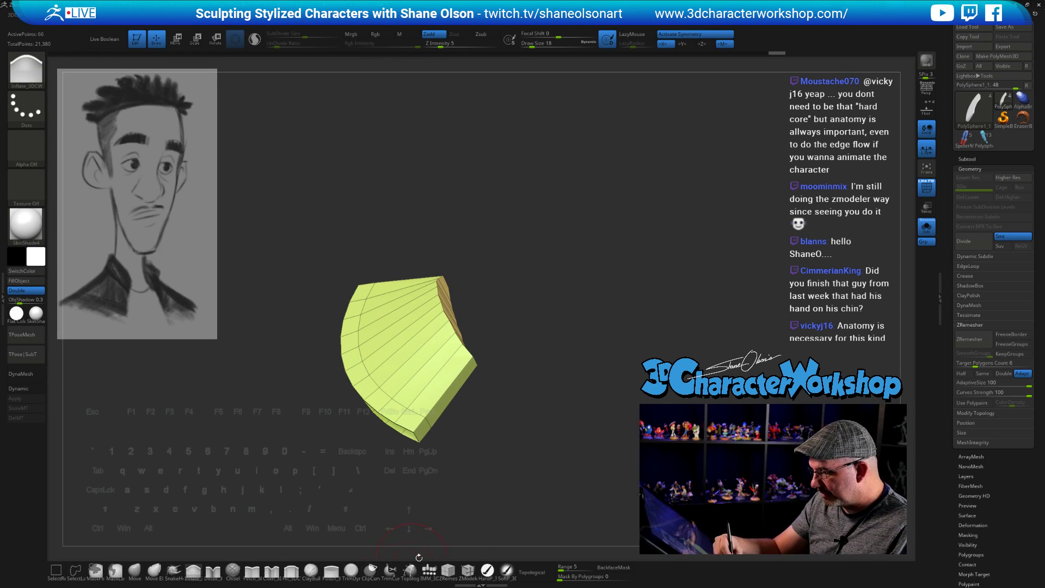
Step: Insert edge loops along the depth of the mouth bag with ZModeler and smooth its back rim
left_click(467, 570)
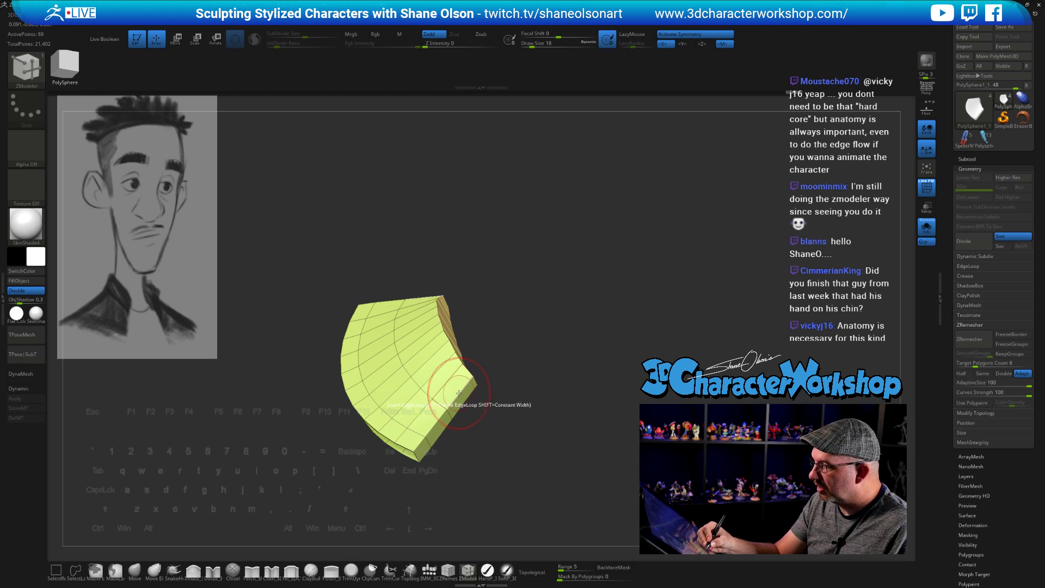
left_click_drag(512, 416, 536, 430)
left_click(435, 424)
left_click_drag(503, 353, 498, 343)
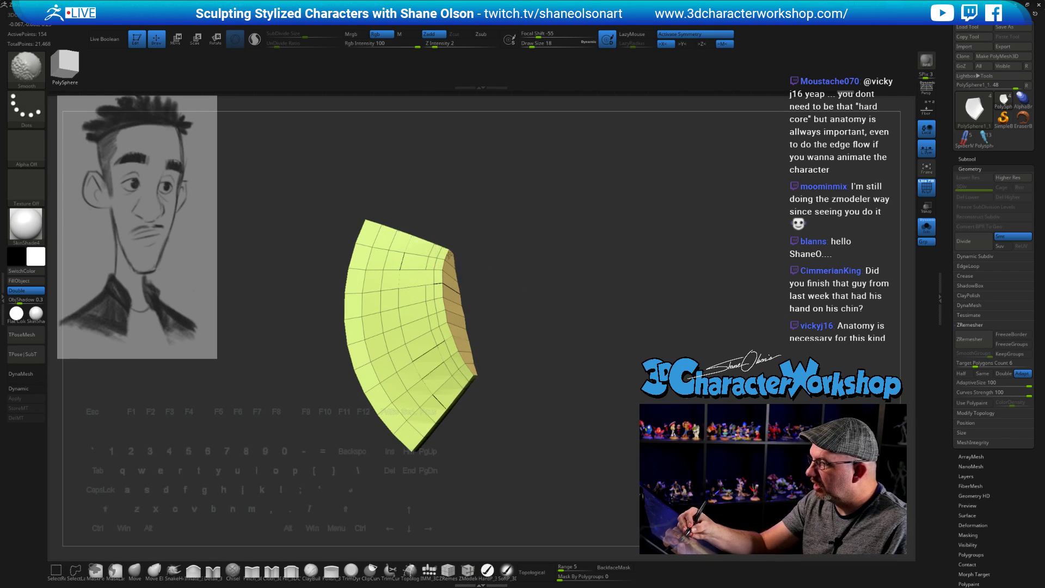
left_click_drag(434, 282, 450, 296, "shift")
left_click_drag(465, 356, 462, 321, "shift")
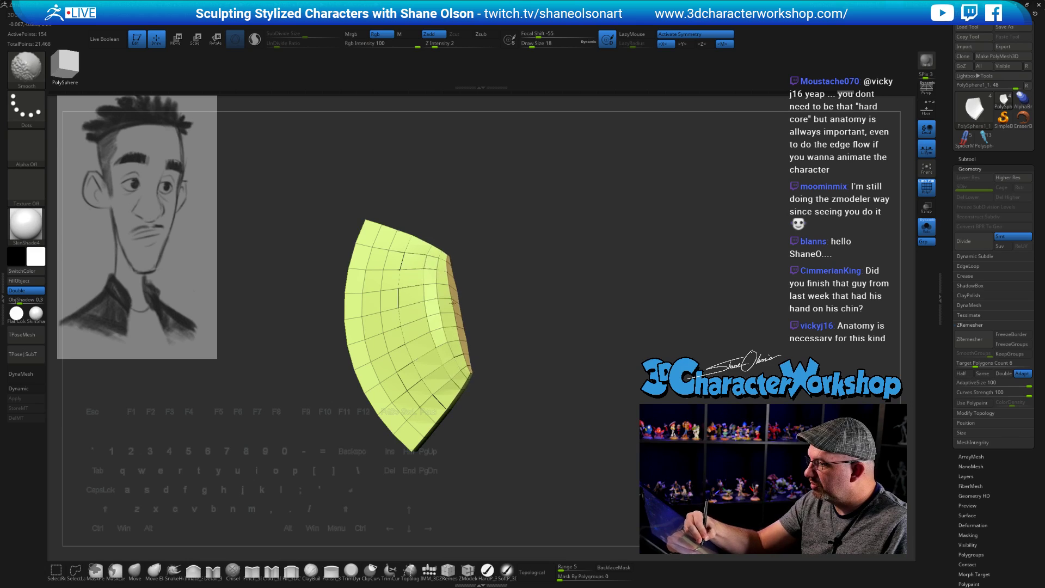
Step: Pull the back and side edges of the mouth bag outward with the Move brush and topological masking enabled
left_click_drag(537, 350, 551, 368)
left_click_drag(555, 406, 343, 512)
left_click(134, 570)
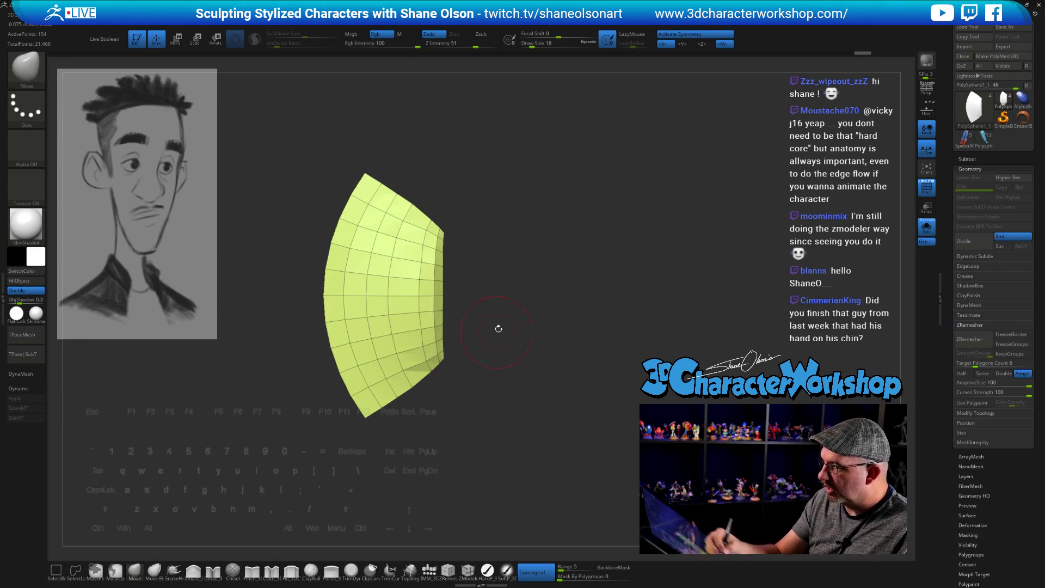
left_click_drag(443, 292, 462, 294)
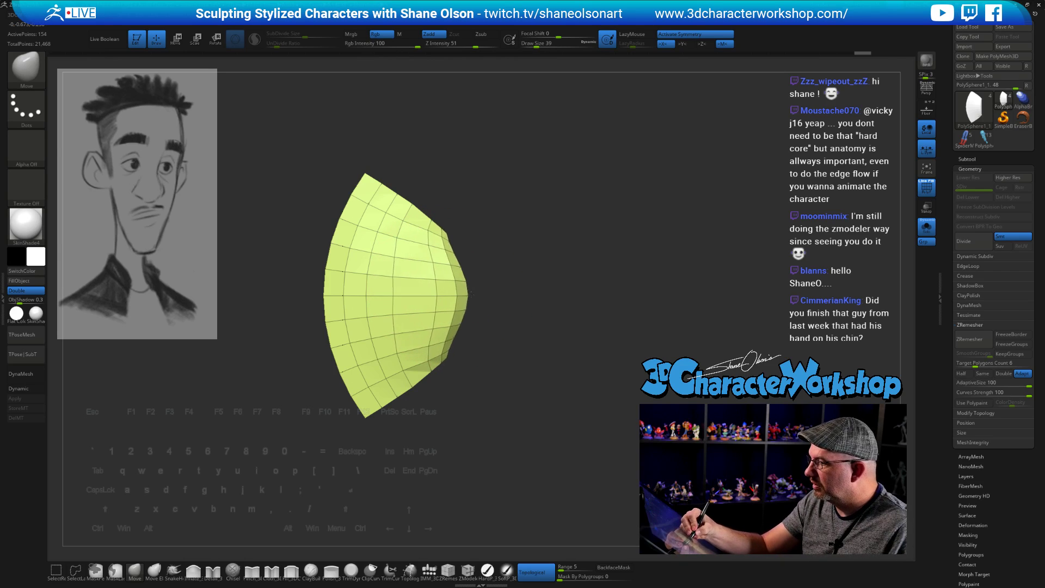
mouse_move(420, 199)
left_mouse_down()
mouse_move(432, 191)
mouse_move(430, 209)
left_mouse_up()
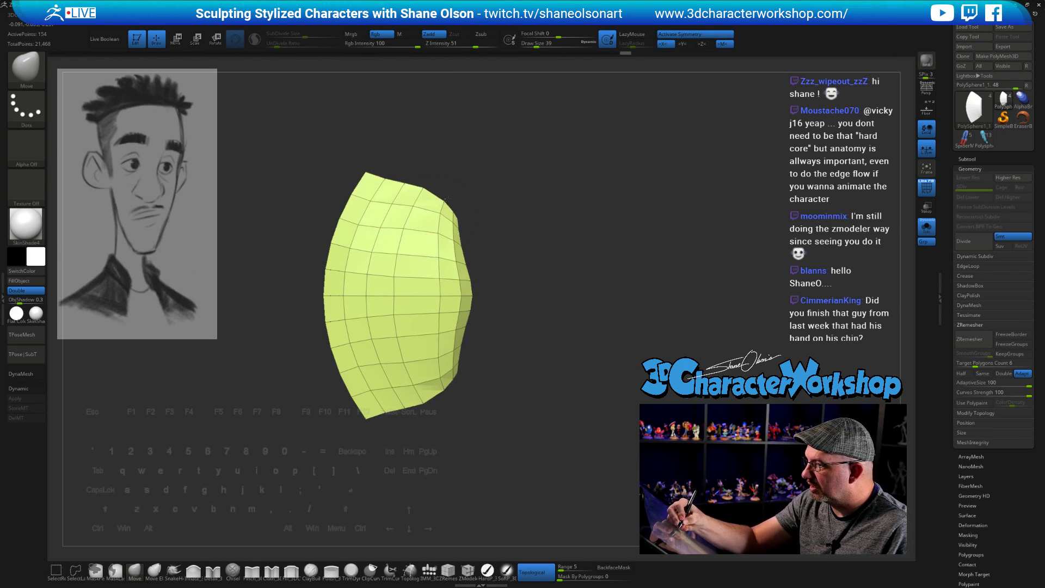
Step: Reshape the mouth bag from several angles, pulling its upper and lower walls apart into a deep pouch
mouse_move(430, 210)
right_mouse_down()
mouse_move(501, 275)
mouse_move(526, 369)
mouse_move(430, 318)
right_mouse_up()
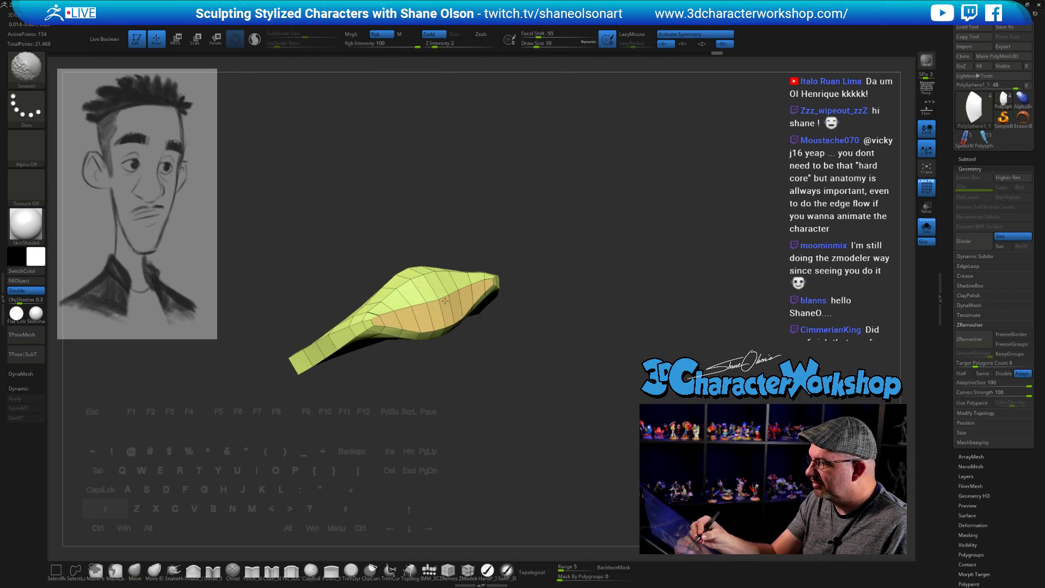
right_click_drag(490, 294, 514, 414)
right_click_drag(402, 385, 349, 388)
right_click_drag(425, 449, 452, 389)
mouse_move(578, 434)
right_mouse_down("alt")
mouse_move(610, 339)
mouse_move(544, 364)
mouse_move(544, 419)
mouse_move(594, 426)
mouse_move(443, 362)
mouse_move(602, 418)
mouse_move(592, 358)
mouse_move(640, 362)
mouse_move(541, 226)
mouse_move(548, 198)
mouse_move(570, 339)
mouse_move(472, 312)
right_mouse_up("alt")
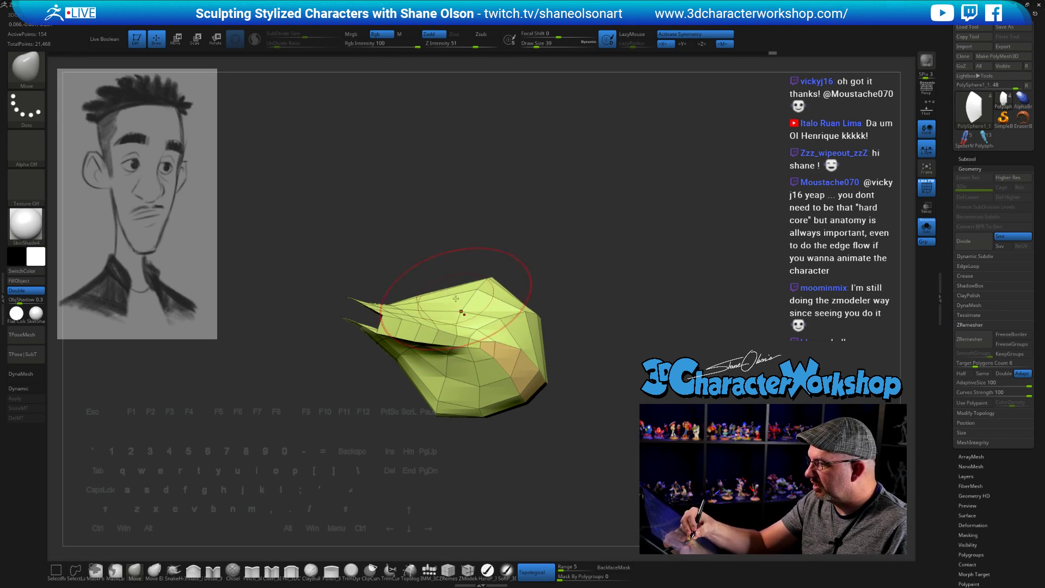
mouse_move(510, 357)
right_mouse_down()
mouse_move(528, 312)
mouse_move(536, 350)
mouse_move(573, 371)
mouse_move(476, 338)
mouse_move(548, 317)
right_mouse_up()
Step: Smooth the angular side and upper surfaces of the mouth bag
key("shift")
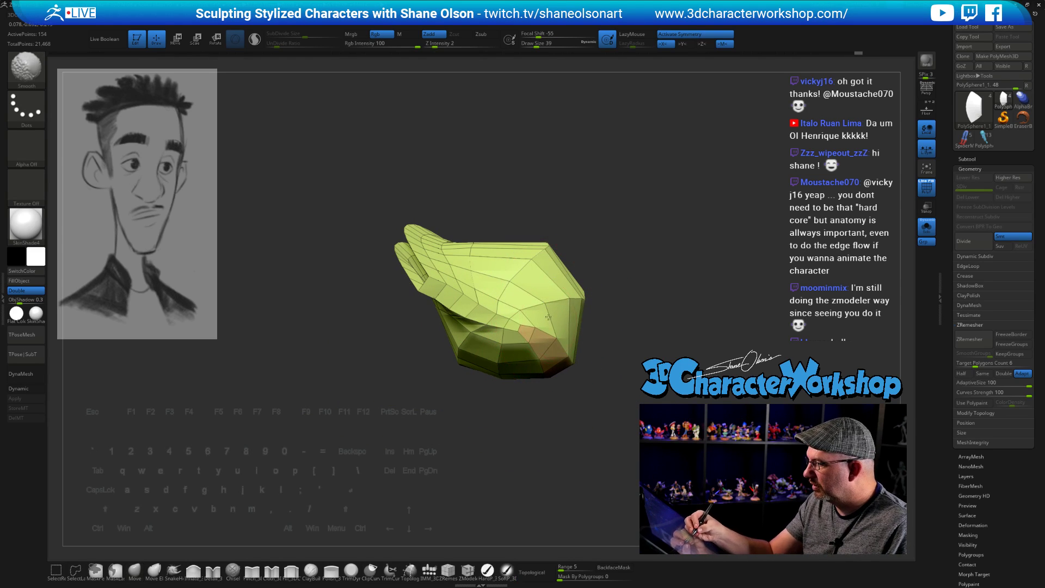
mouse_move(545, 322)
left_mouse_down("shift")
mouse_move(532, 276)
mouse_move(566, 292)
left_mouse_up("shift")
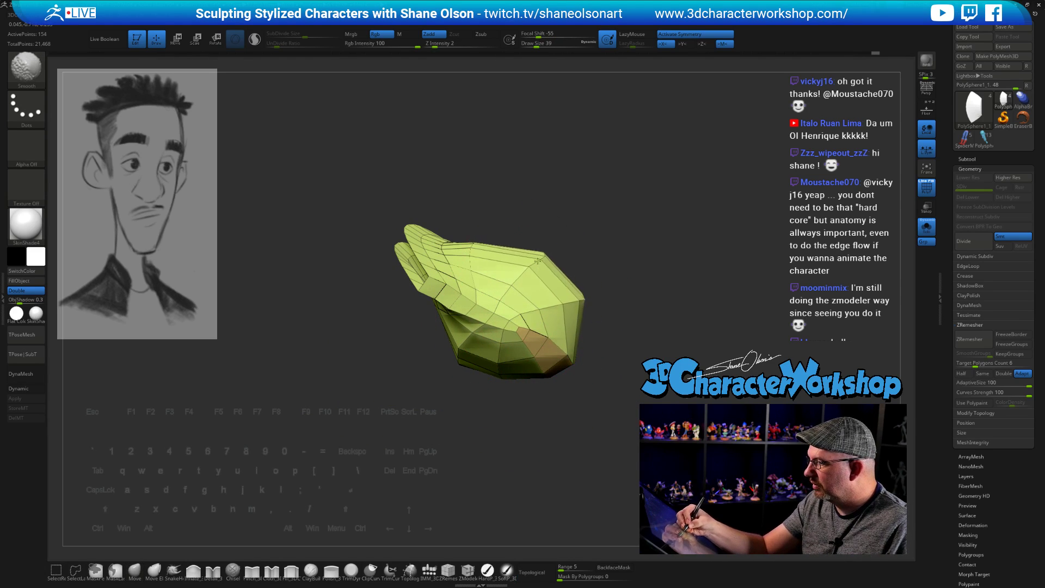
mouse_move(610, 311)
right_mouse_down()
mouse_move(622, 362)
mouse_move(677, 371)
right_mouse_up()
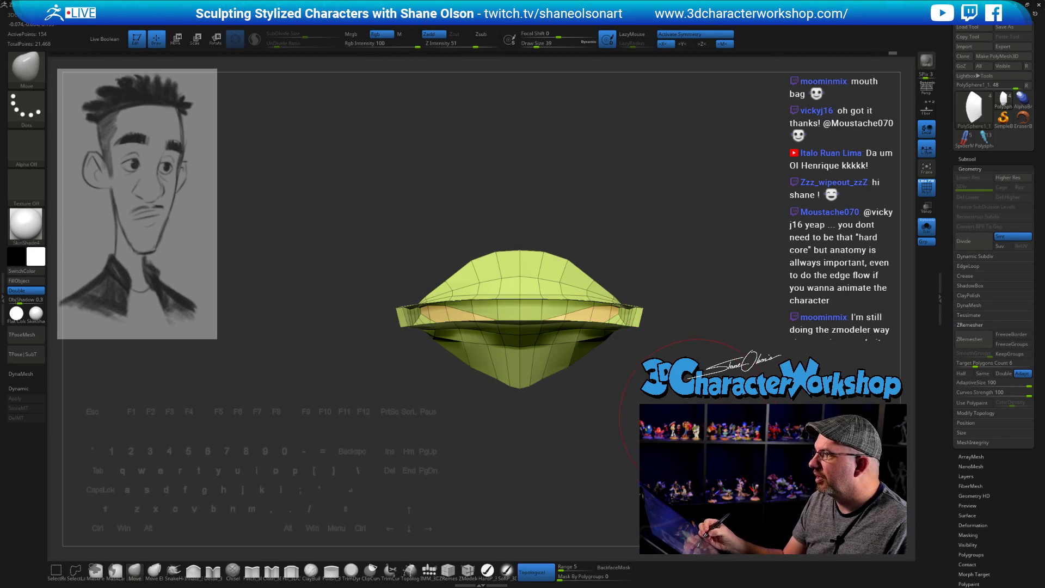
Step: Unhide the rest of the head and frame the mouth area closely
right_click_drag(698, 418, 689, 389)
left_click_drag(668, 403, 688, 394)
left_click(688, 392, "ctrl+shift")
left_click_drag(577, 455, 564, 380)
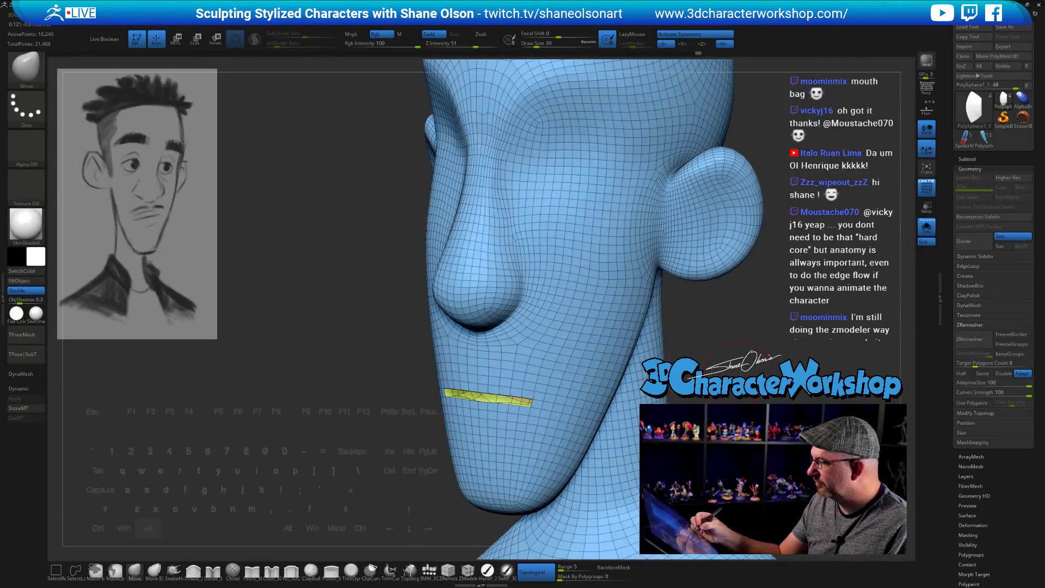
left_click_drag(735, 359, 638, 376)
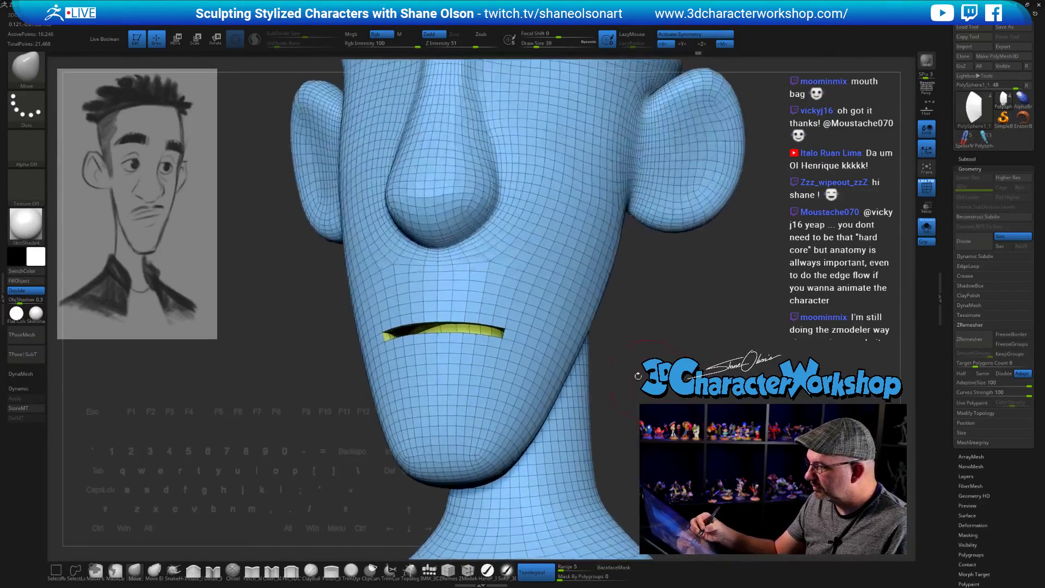
Step: Smooth the skin around the mouth opening and pull the upper and lower lips apart
key("shift")
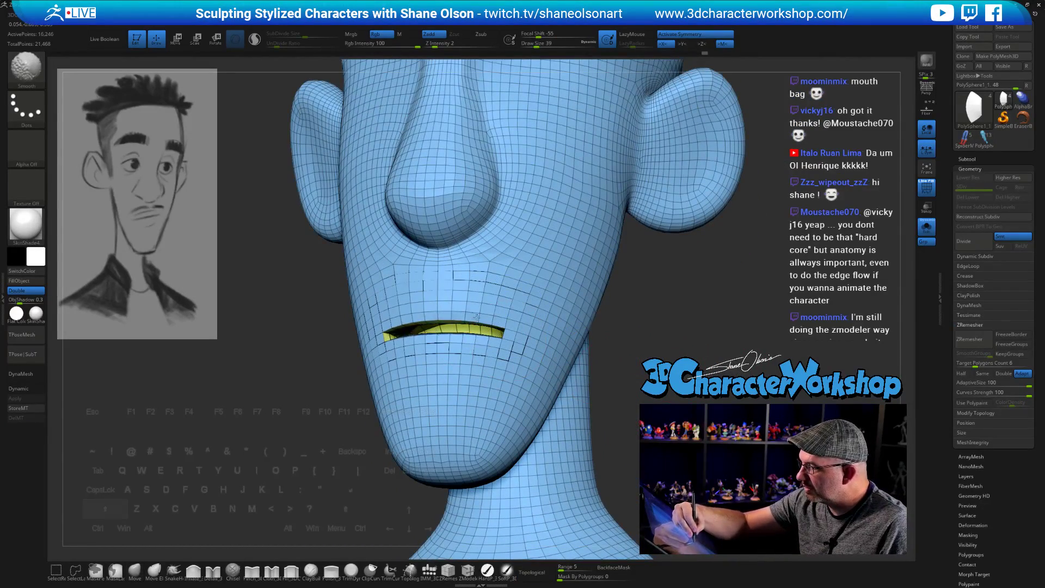
left_click_drag(621, 376, 578, 381)
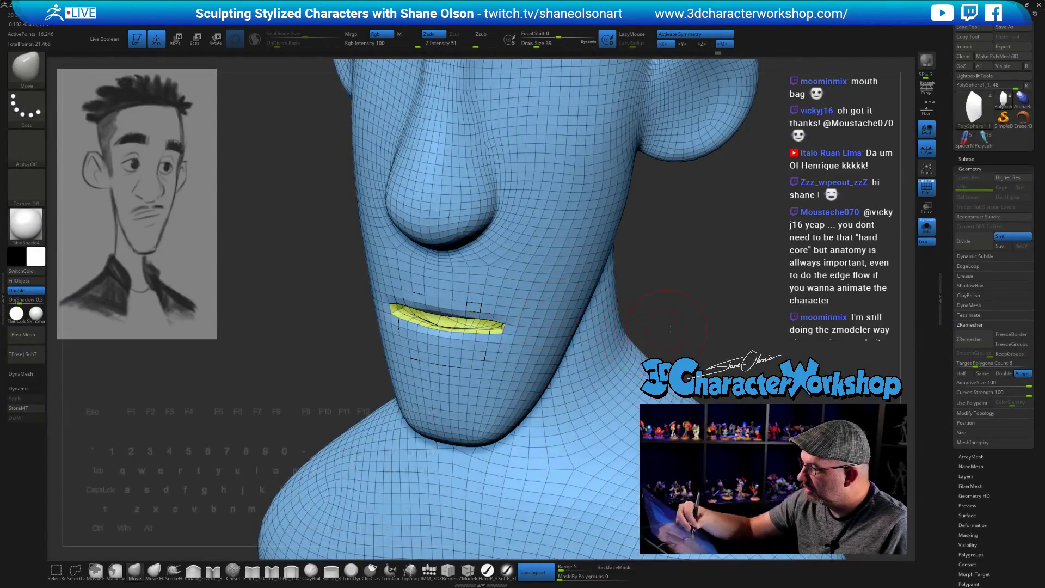
left_click_drag(460, 338, 518, 266)
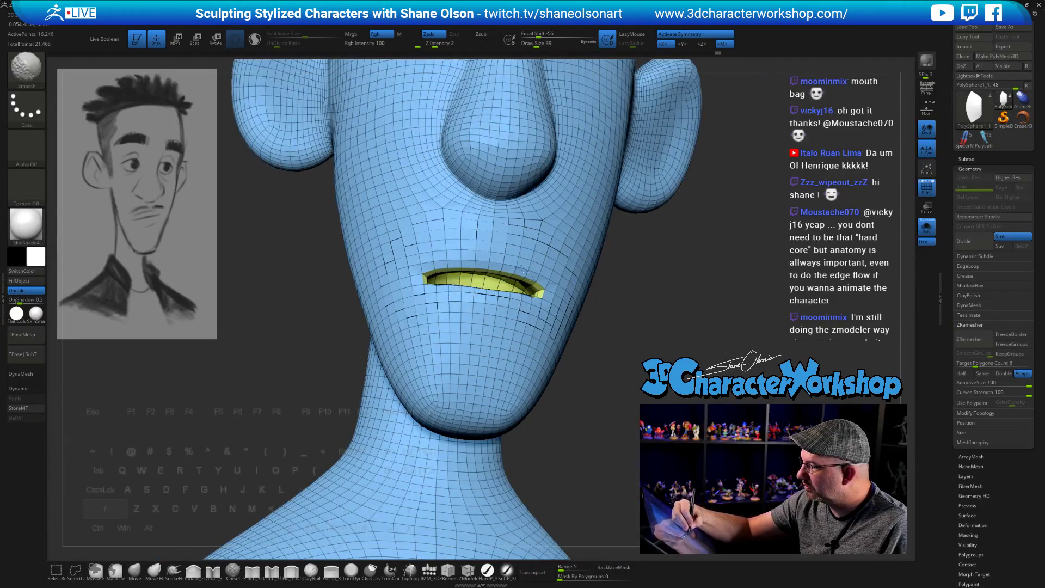
Step: Open the mouth further with the Move brush and smooth the lip edges and corners
key("b")
key("m")
key("v")
mouse_move(670, 305)
left_mouse_down()
mouse_move(658, 370)
mouse_move(667, 375)
left_mouse_up()
mouse_move(493, 297)
left_mouse_down("shift")
mouse_move(536, 299)
mouse_move(526, 263)
mouse_move(544, 256)
mouse_move(572, 305)
mouse_move(582, 299)
mouse_move(557, 274)
left_mouse_up("shift")
mouse_move(714, 294)
left_mouse_down()
mouse_move(768, 297)
mouse_move(713, 294)
left_mouse_up()
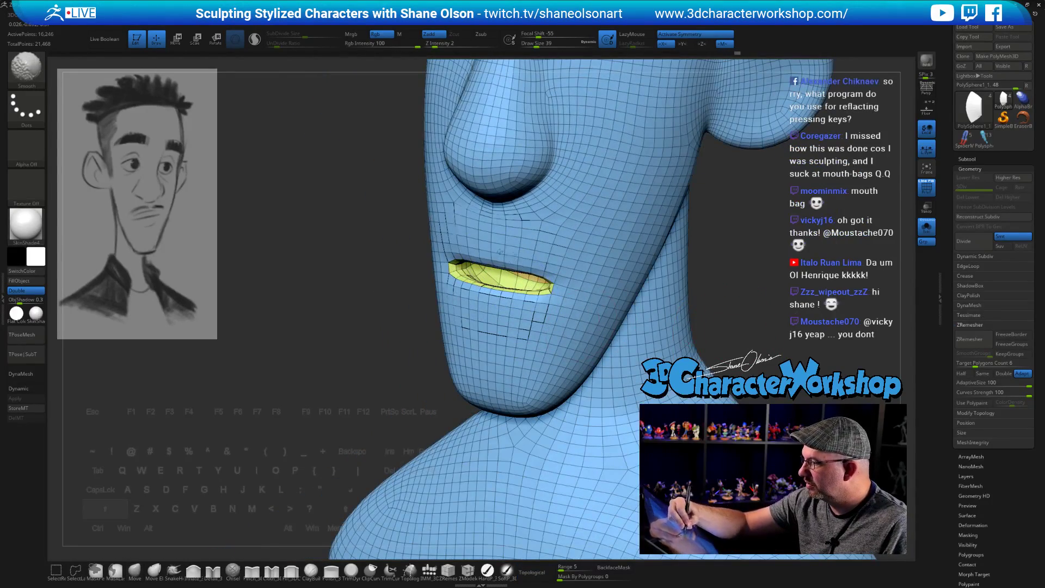
left_click_drag(743, 315, 694, 335)
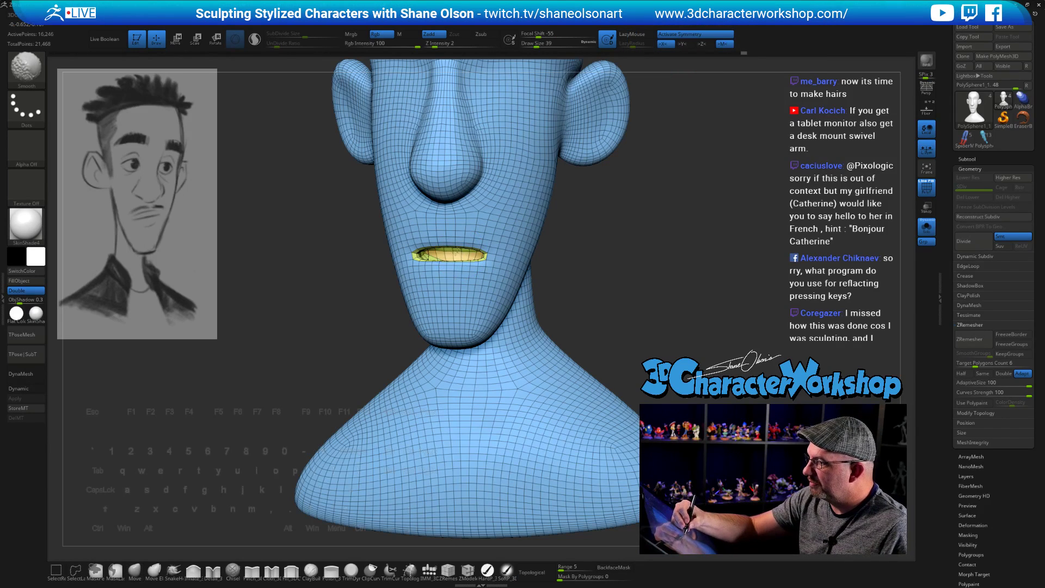
left_click_drag(675, 300, 690, 319)
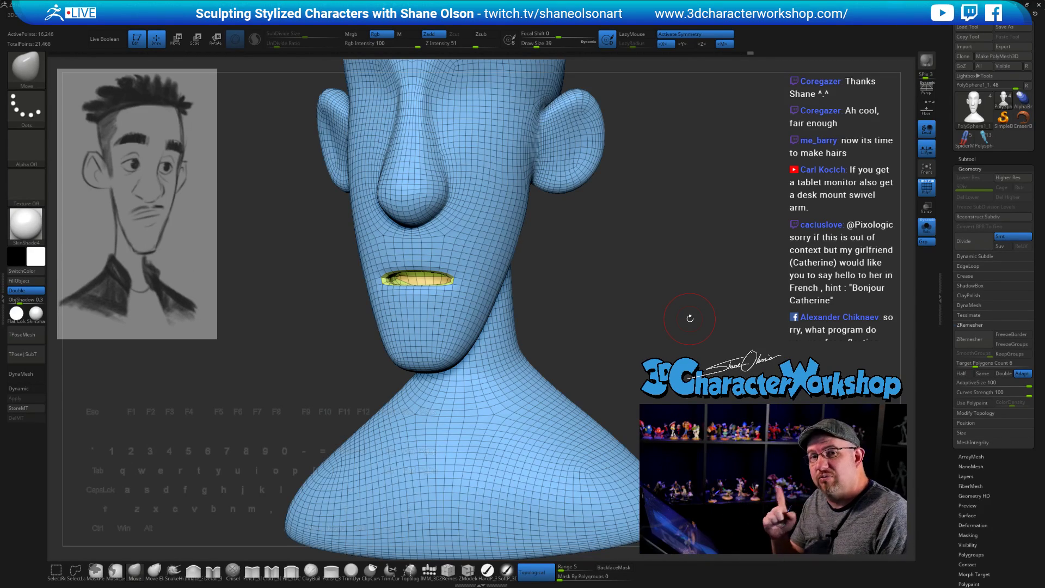
key("3")
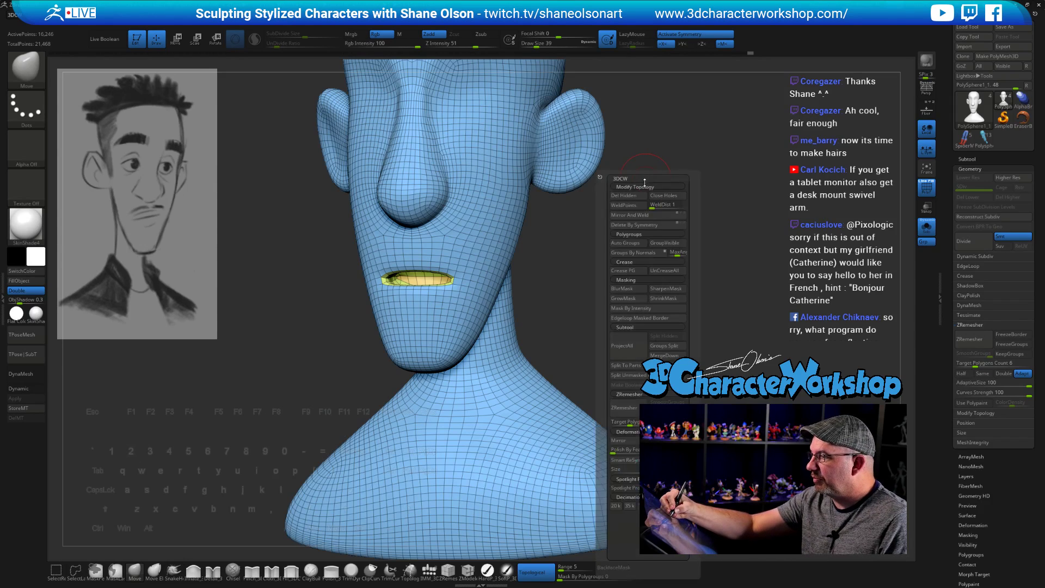
key("3")
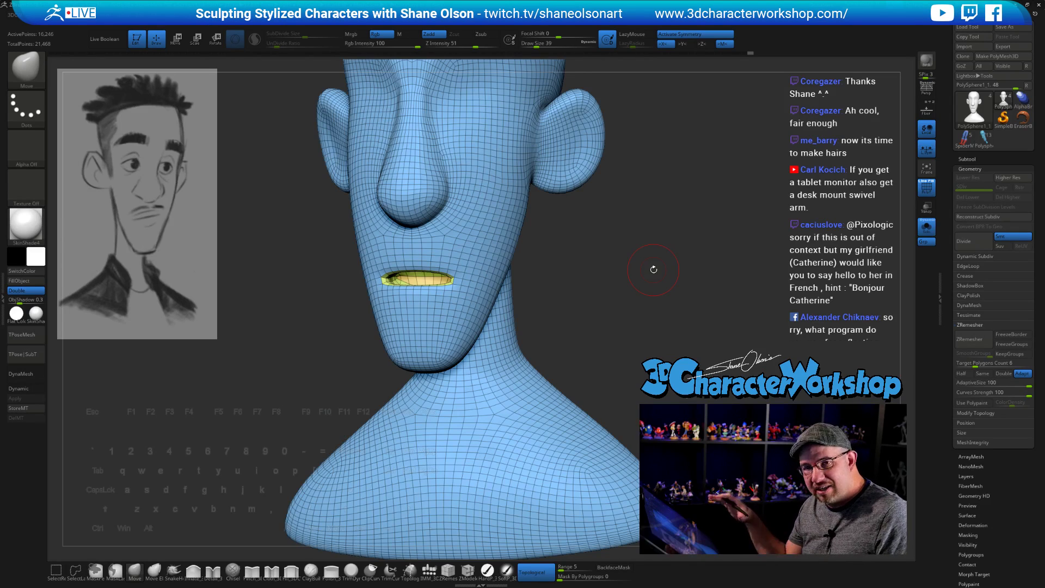
mouse_move(654, 269)
left_mouse_down("alt")
mouse_move(655, 341)
mouse_move(642, 380)
mouse_move(667, 381)
mouse_move(654, 431)
mouse_move(621, 433)
left_mouse_up("alt")
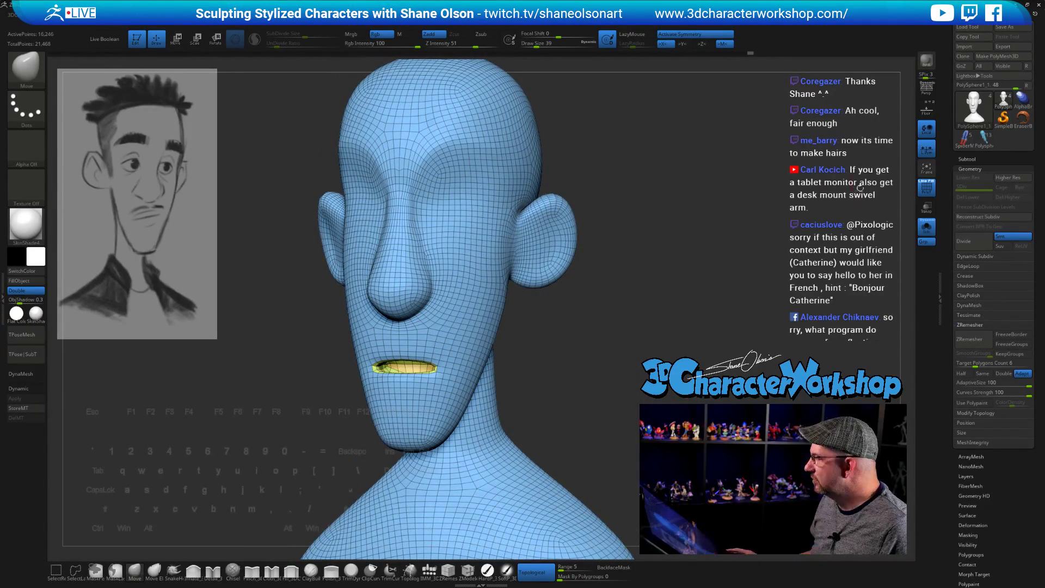
Step: Select the subtool with the two eyeball spheres and duplicate it
left_click(983, 157)
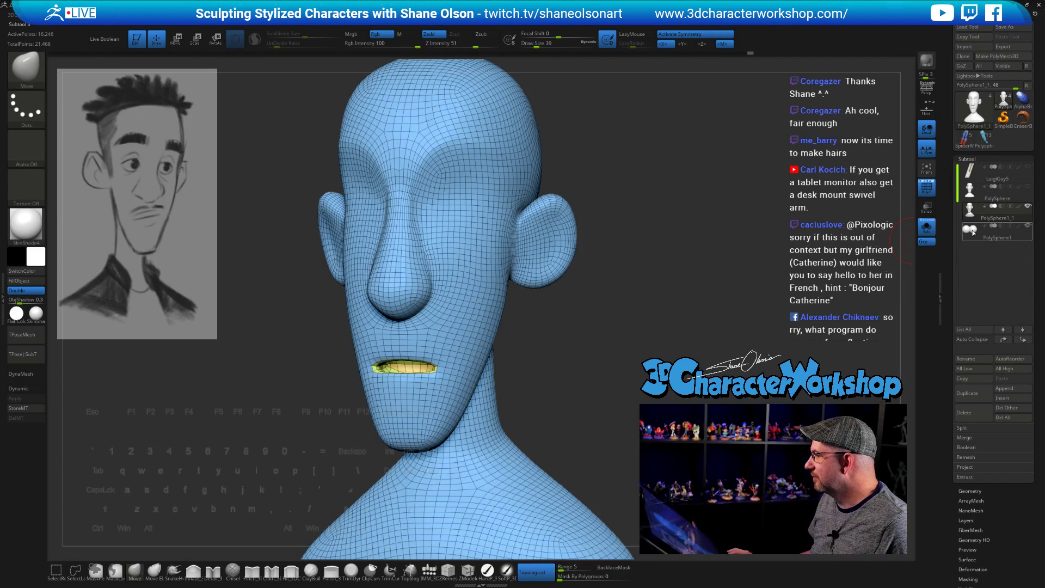
left_click(972, 231)
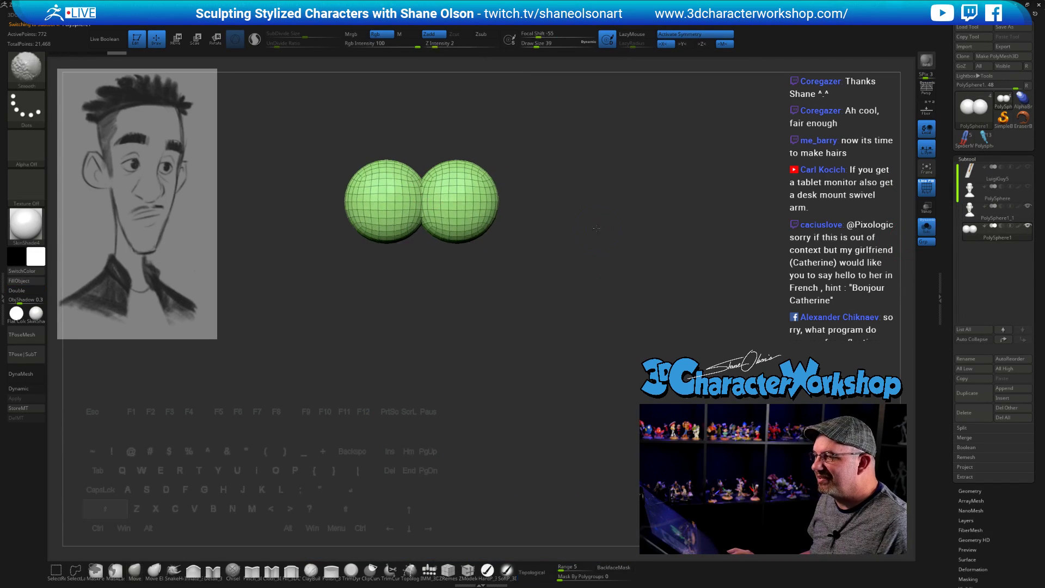
left_click_drag(567, 170, 605, 244, "alt")
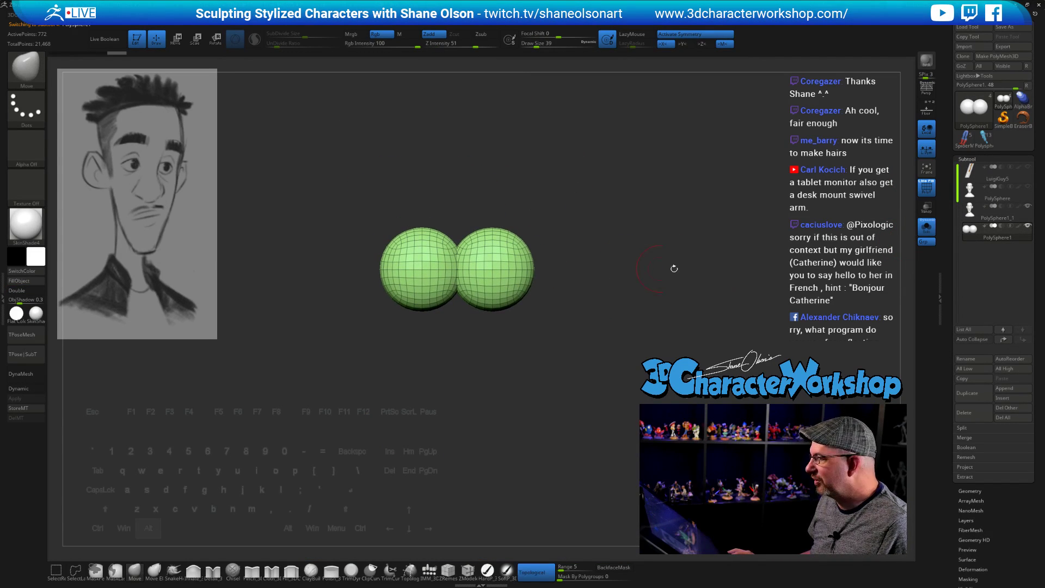
left_click(966, 393)
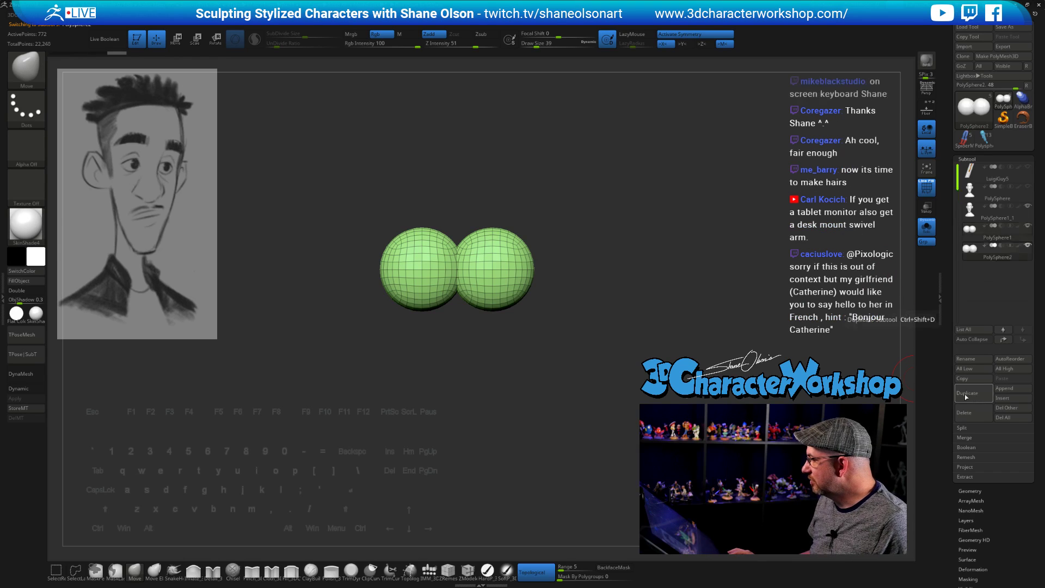
left_click_drag(635, 282, 633, 324, "alt")
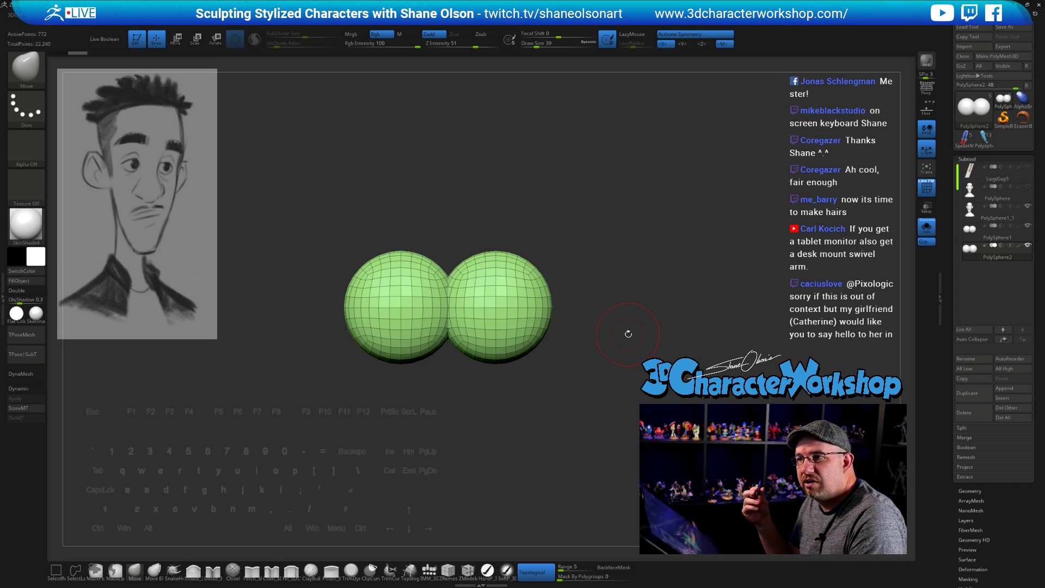
key("ctrl+s")
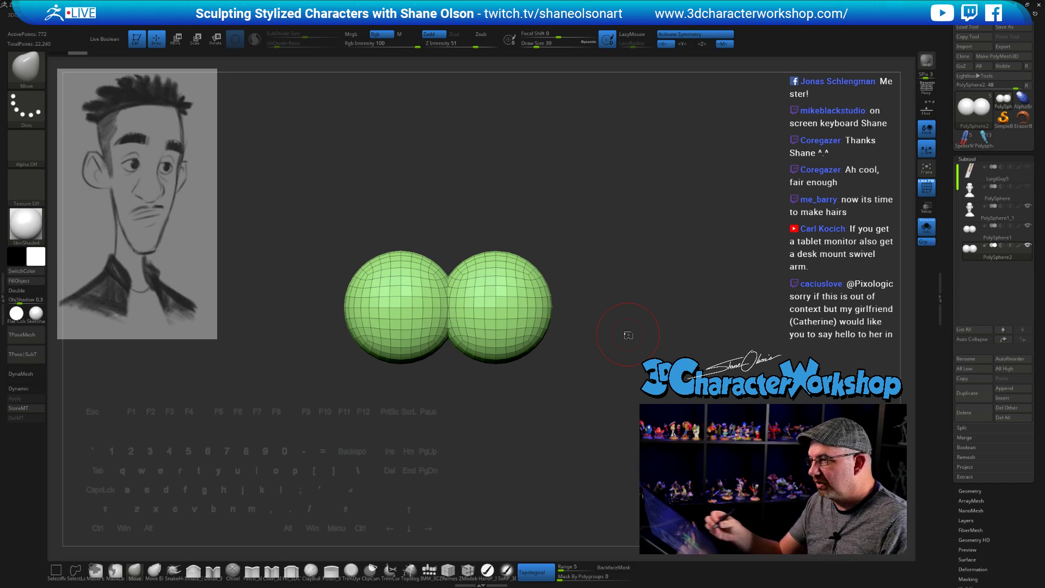
key("ctrl")
key("ctrl")
key("ctrl")
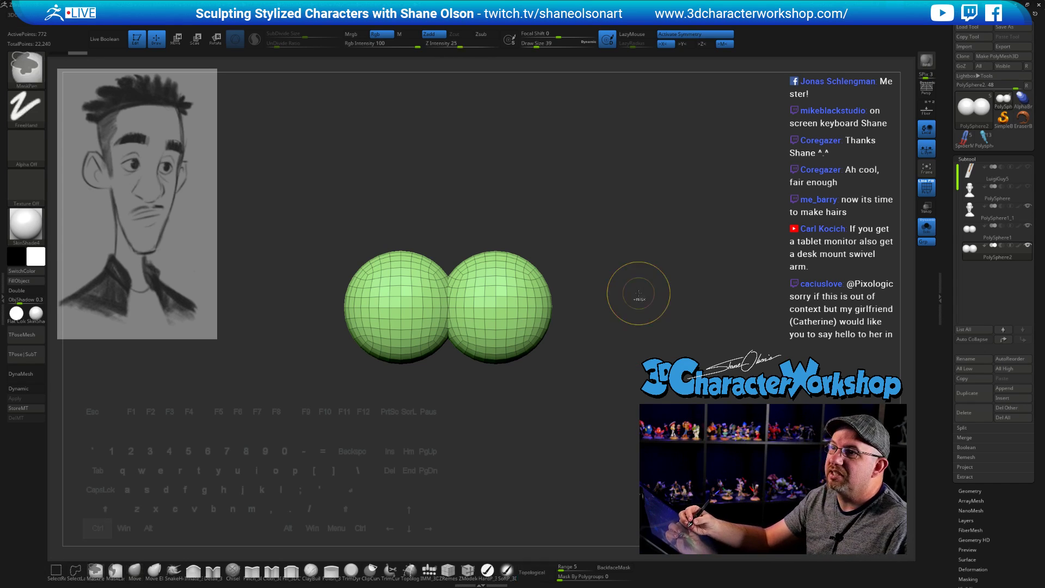
key("shift")
key("shift")
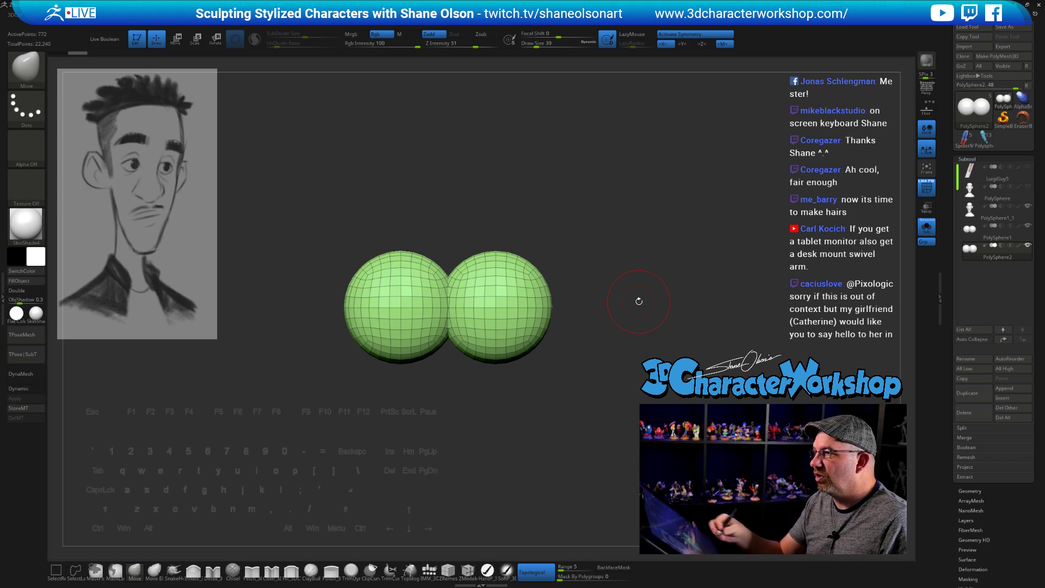
Step: Isolate the lower halves of the duplicated spheres, give them their own polygroup, and unhide the upper halves
left_click_drag(640, 266, 645, 296)
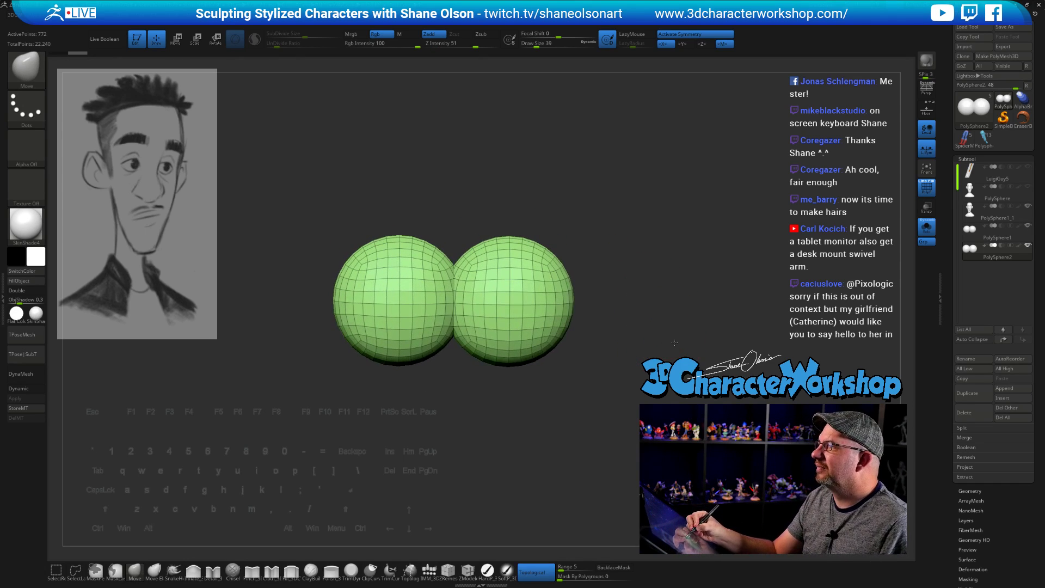
key("shift")
left_click_drag(674, 342, 660, 357, "alt")
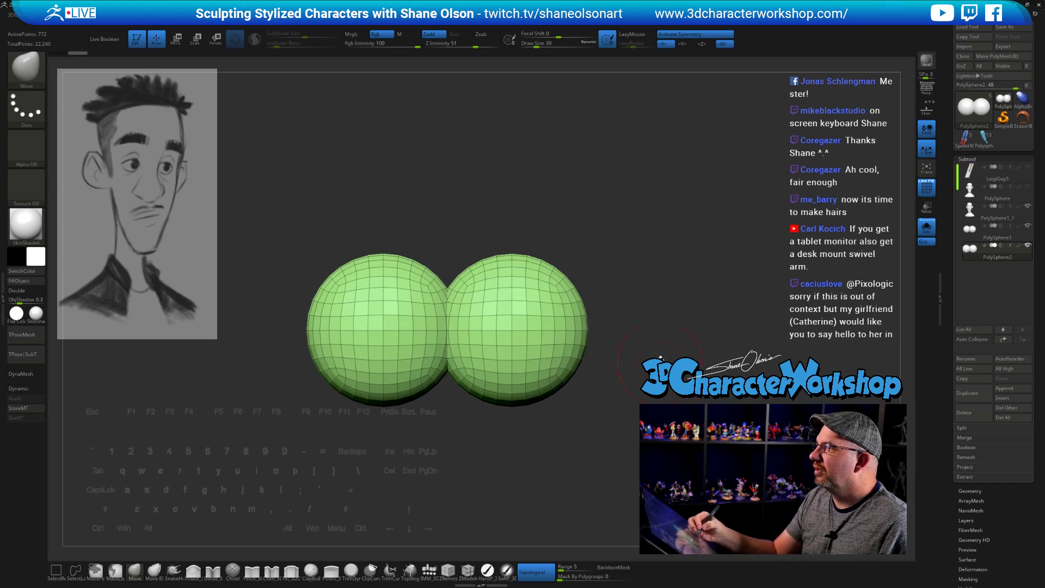
mouse_move(436, 372)
left_mouse_down("ctrl+shift")
mouse_move(641, 414)
mouse_move(332, 354)
mouse_move(450, 480)
left_mouse_up("ctrl+shift")
left_click(450, 481, "ctrl+shift")
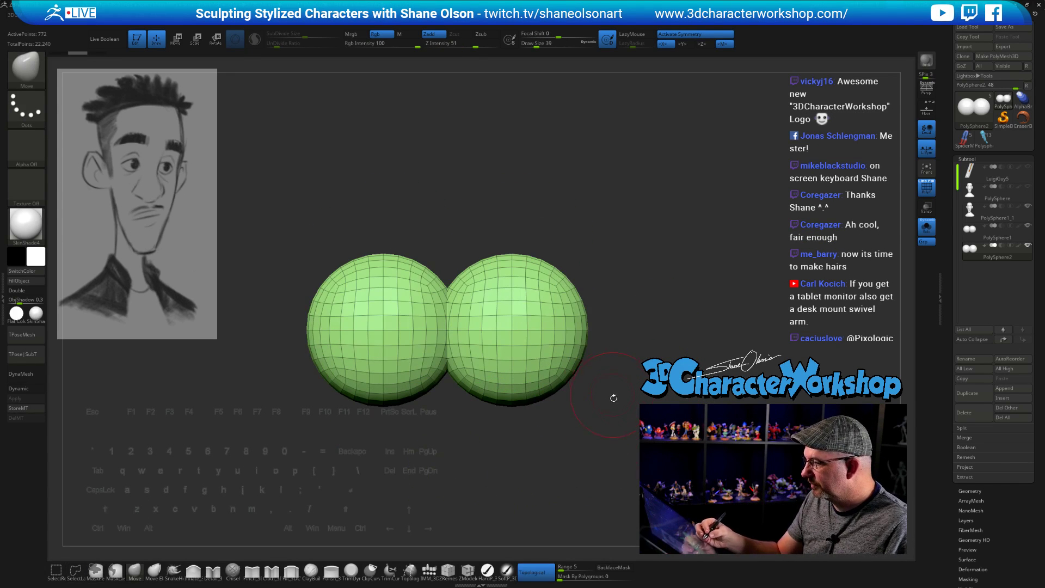
mouse_move(602, 326)
left_mouse_down("ctrl+shift")
mouse_move(463, 448)
mouse_move(253, 344)
mouse_move(256, 325)
left_mouse_up("ctrl+shift")
key("ctrl+w")
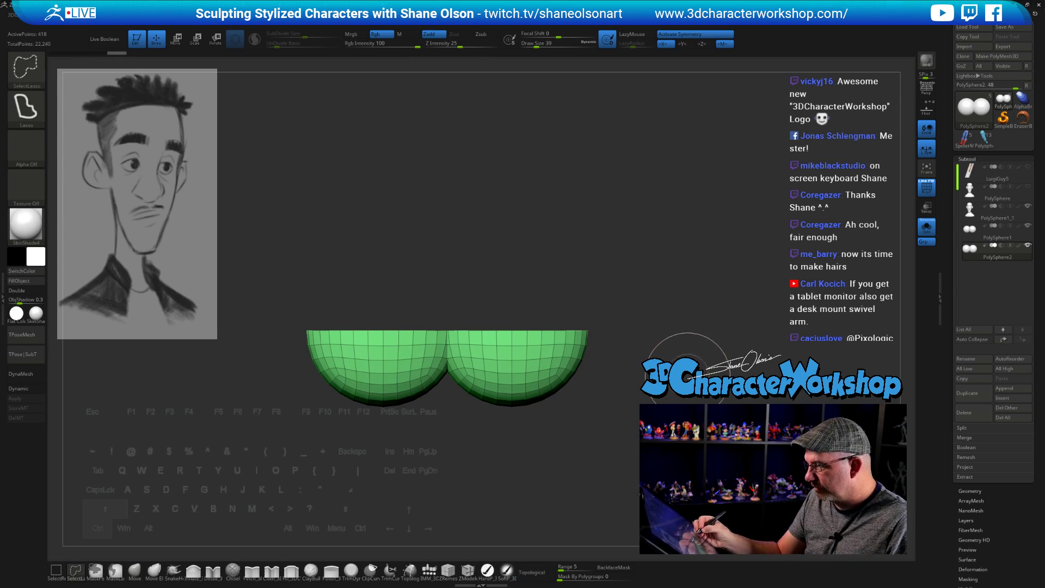
left_click(668, 353, "ctrl+shift")
left_click_drag(670, 354, 691, 392, "alt")
left_click_drag(688, 434, 690, 400, "alt")
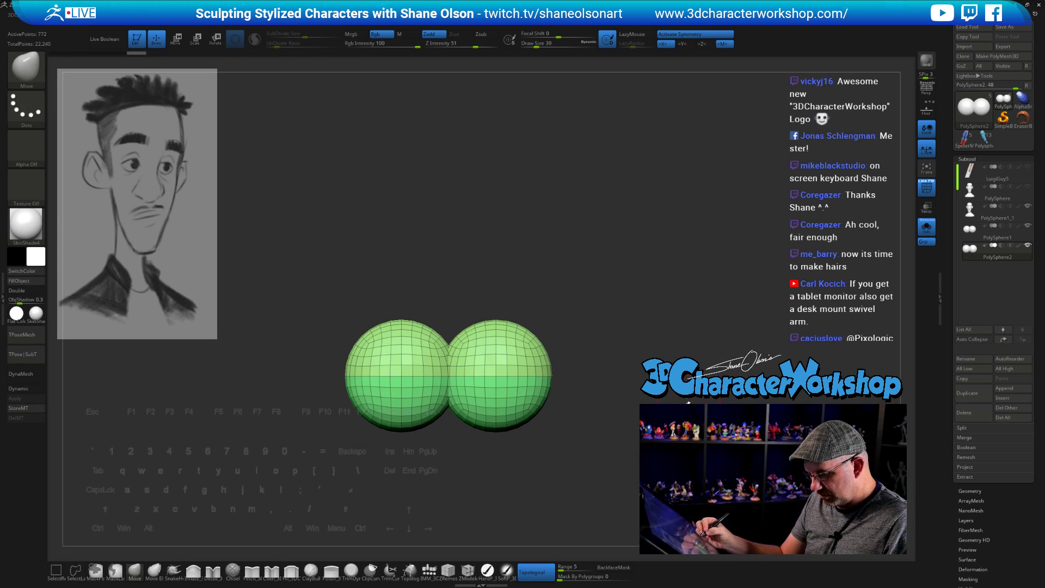
Step: Auto-group the two spheres, and regroup their isolated lower halves so every half has a separate polygroup
key("shift+m")
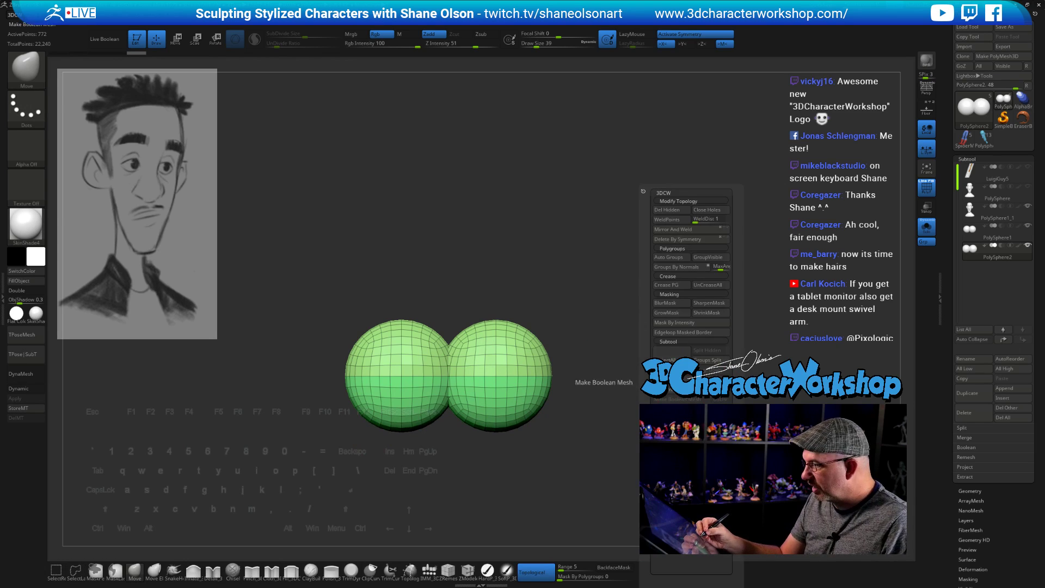
left_click(672, 257)
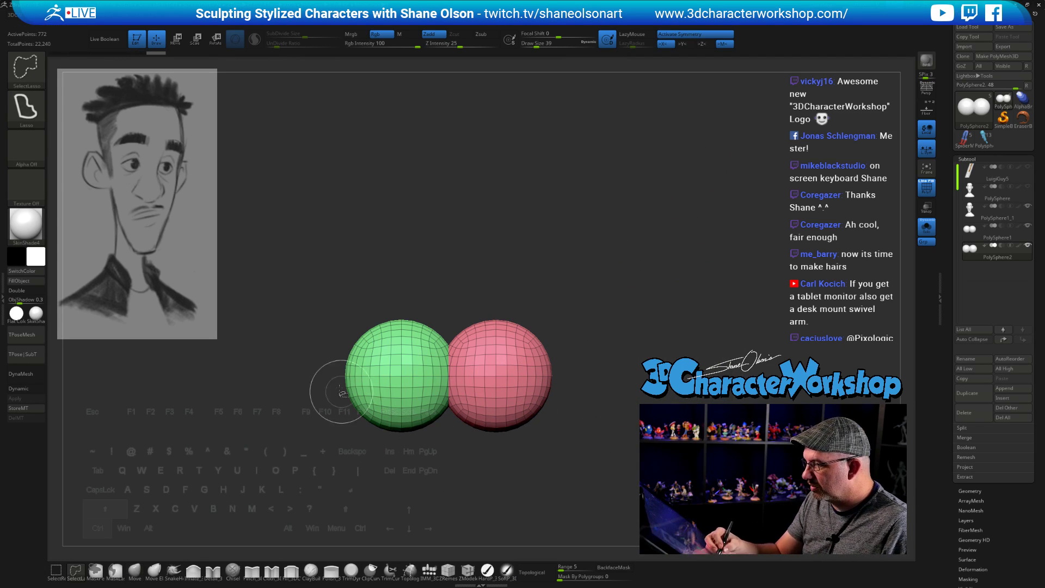
mouse_move(326, 375)
left_mouse_down("ctrl+shift")
mouse_move(593, 436)
mouse_move(626, 375)
mouse_move(635, 384)
left_mouse_up("ctrl+shift")
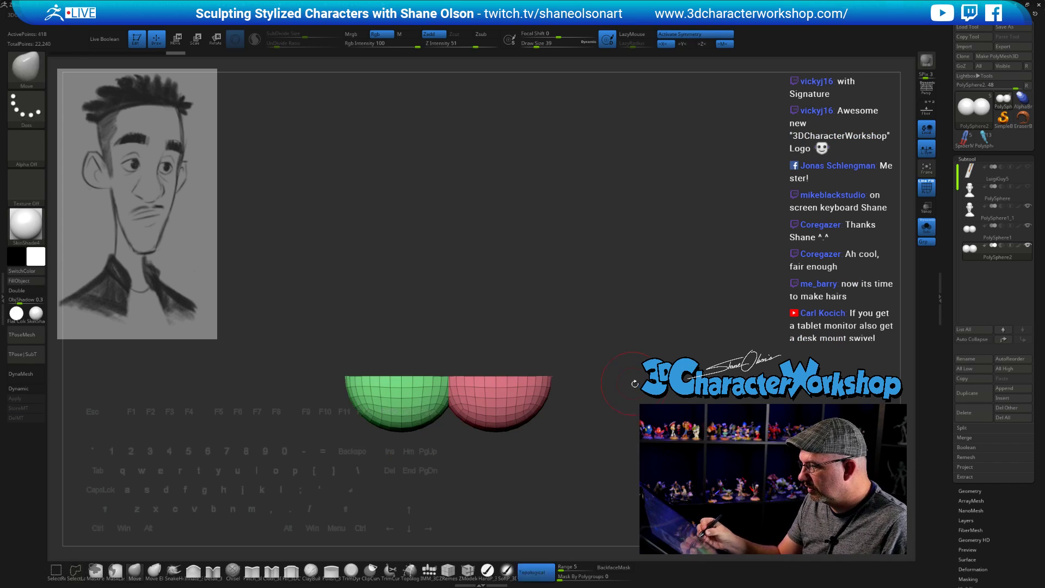
key("space")
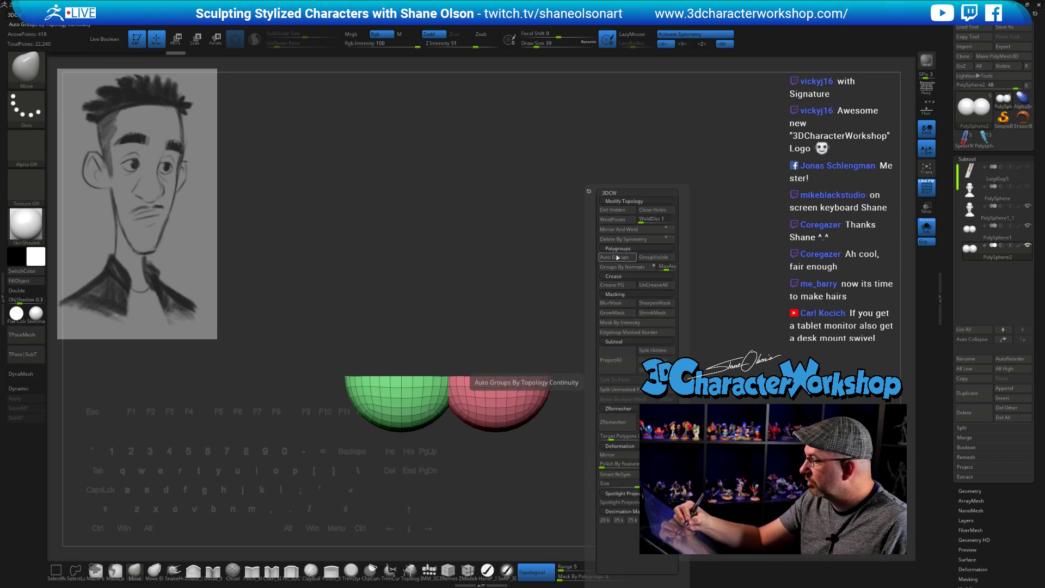
left_click(610, 377)
left_click(729, 354, "ctrl+shift")
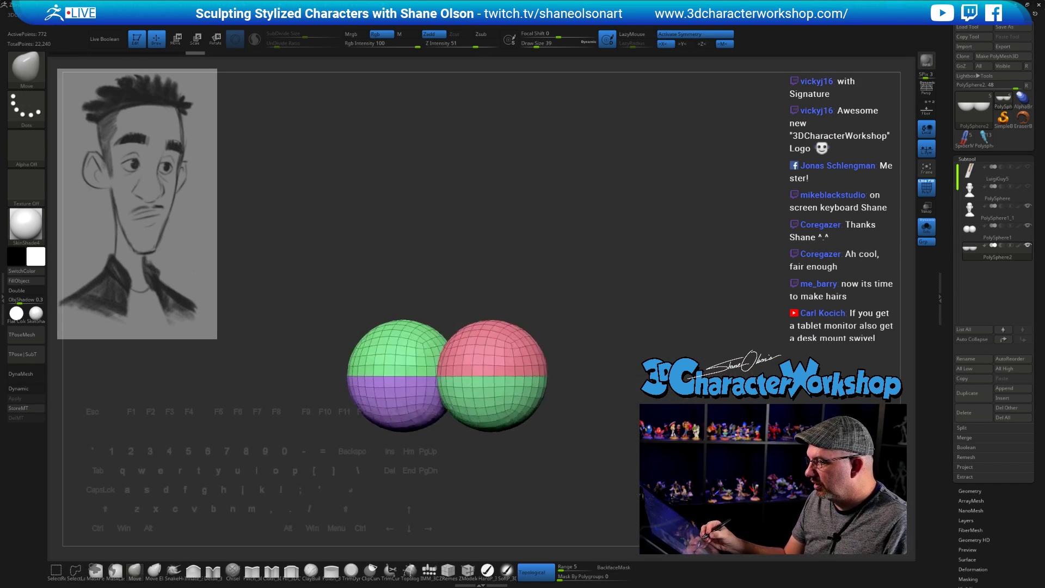
Step: Cut away the lower halves of the duplicated spheres with ClipCurve, leaving flat-bottomed upper eyelid domes
key("f")
left_click_drag(545, 436, 555, 371, "alt")
left_click_drag(588, 274, 580, 349, "alt")
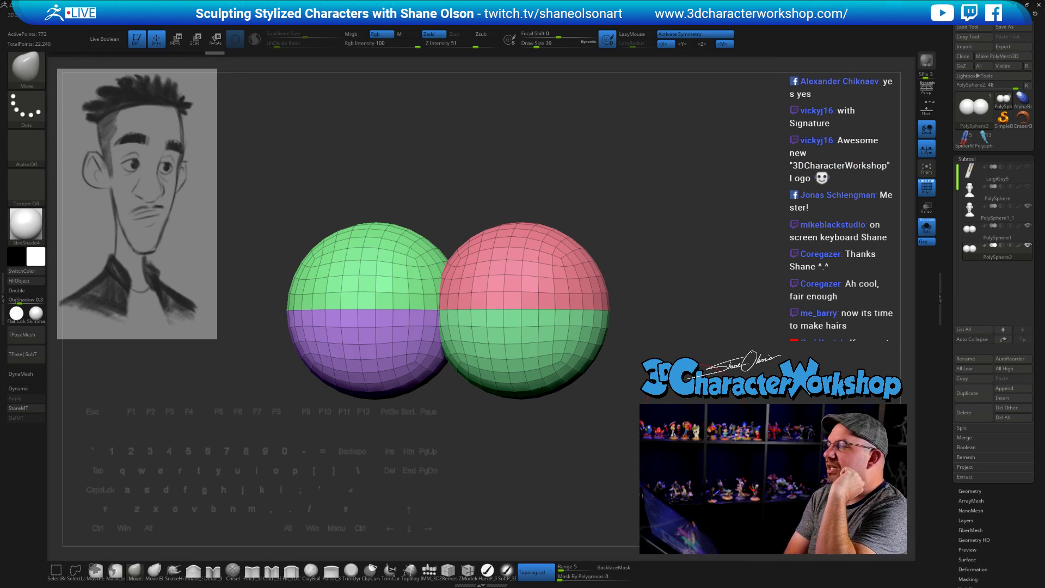
mouse_move(675, 369)
left_mouse_down("alt")
mouse_move(686, 389)
mouse_move(642, 393)
mouse_move(685, 402)
mouse_move(720, 429)
left_mouse_up("alt")
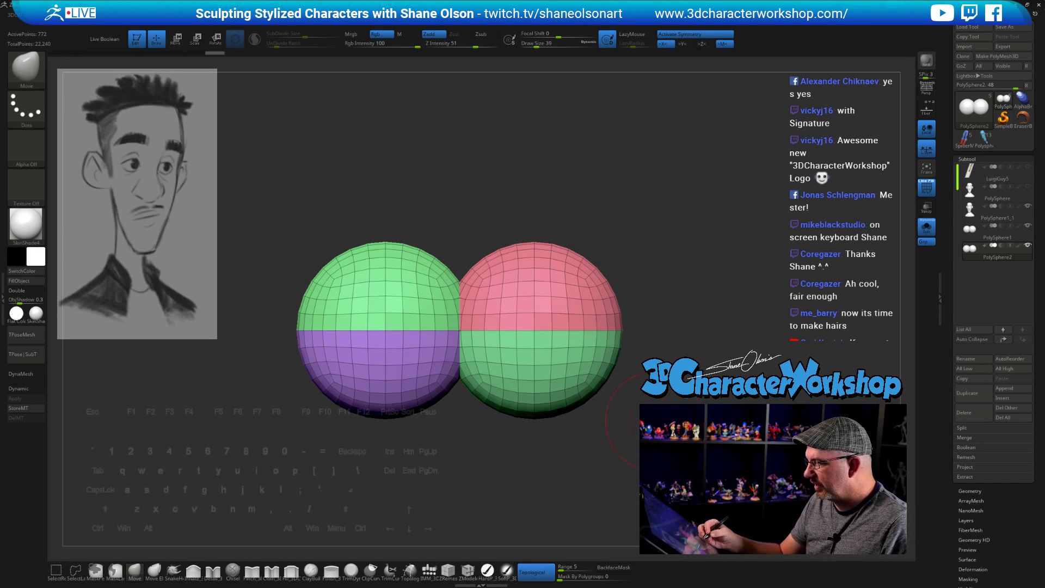
left_click_drag(646, 422, 637, 441, "alt")
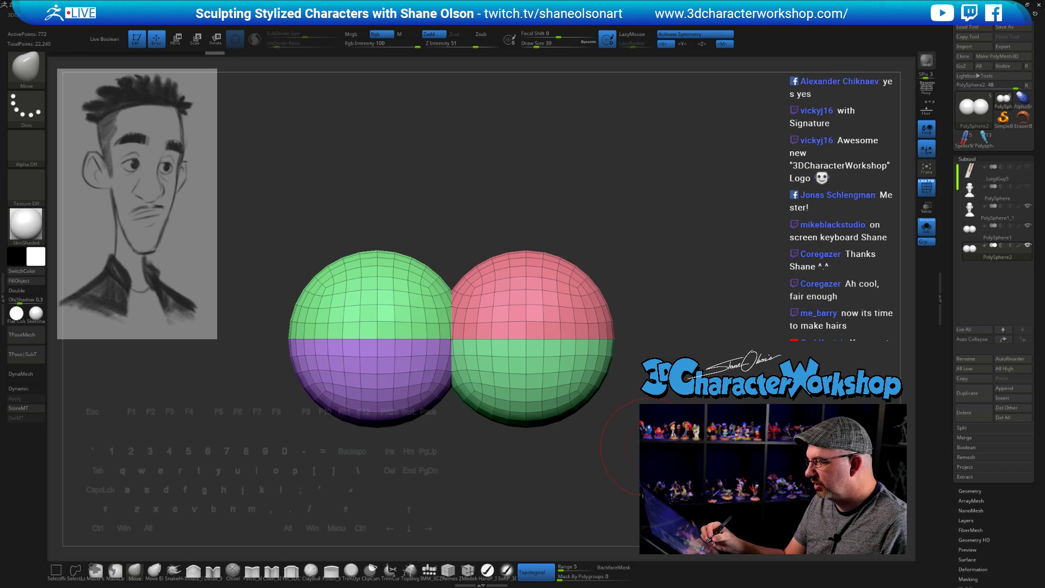
key("w")
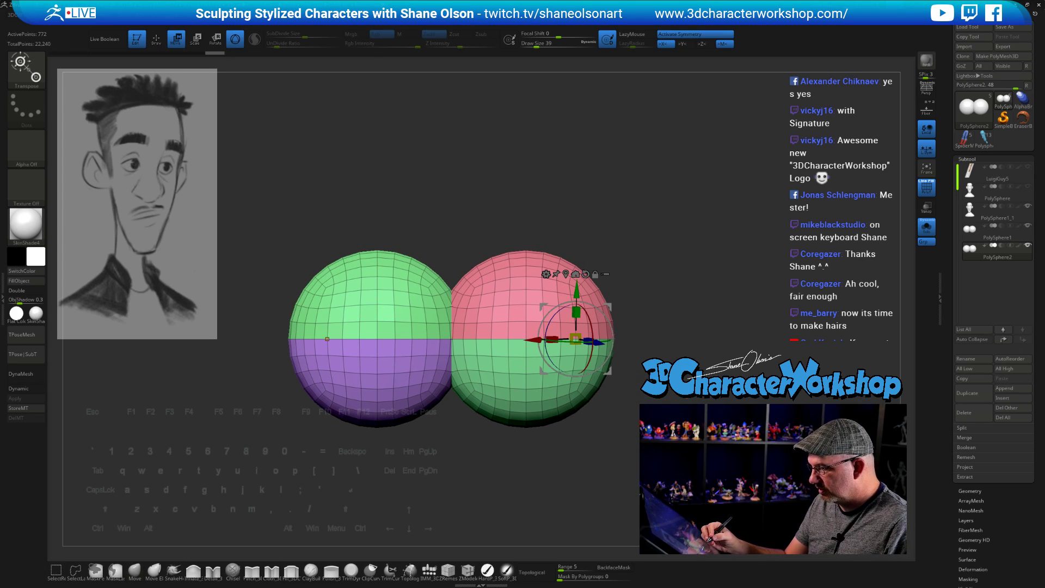
left_click(393, 569)
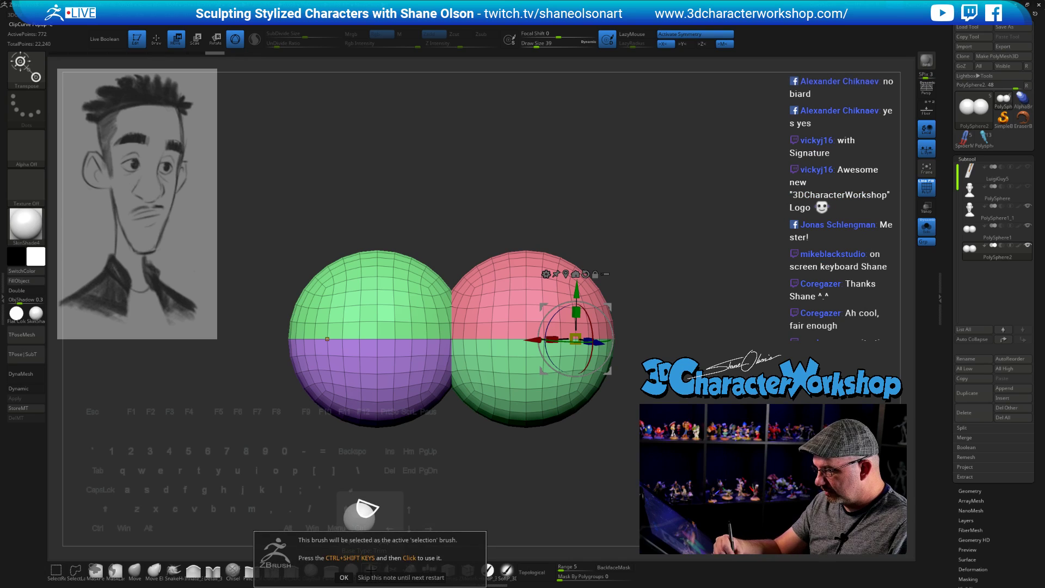
left_click(344, 578)
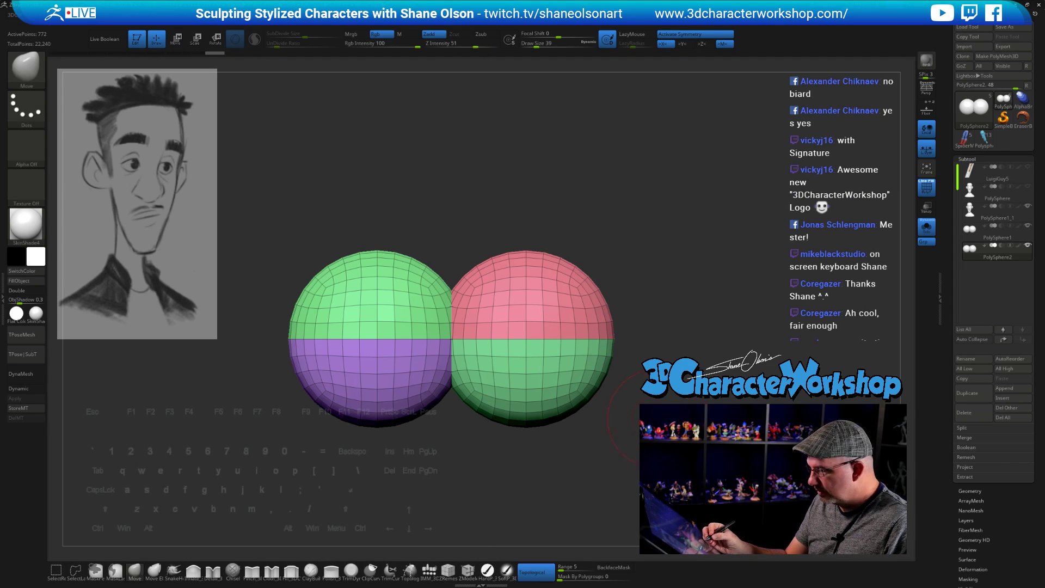
mouse_move(675, 347)
left_mouse_down("ctrl+shift")
mouse_move(231, 349)
mouse_move(704, 349)
mouse_move(706, 339)
mouse_move(706, 392)
mouse_move(706, 381)
mouse_move(604, 381)
left_mouse_up("ctrl+shift")
Step: Show the head around the eyelid domes from the side and reposition the transform gizmo at the eyelid's centre
left_click(927, 227)
left_click_drag(829, 342, 732, 356)
key("e")
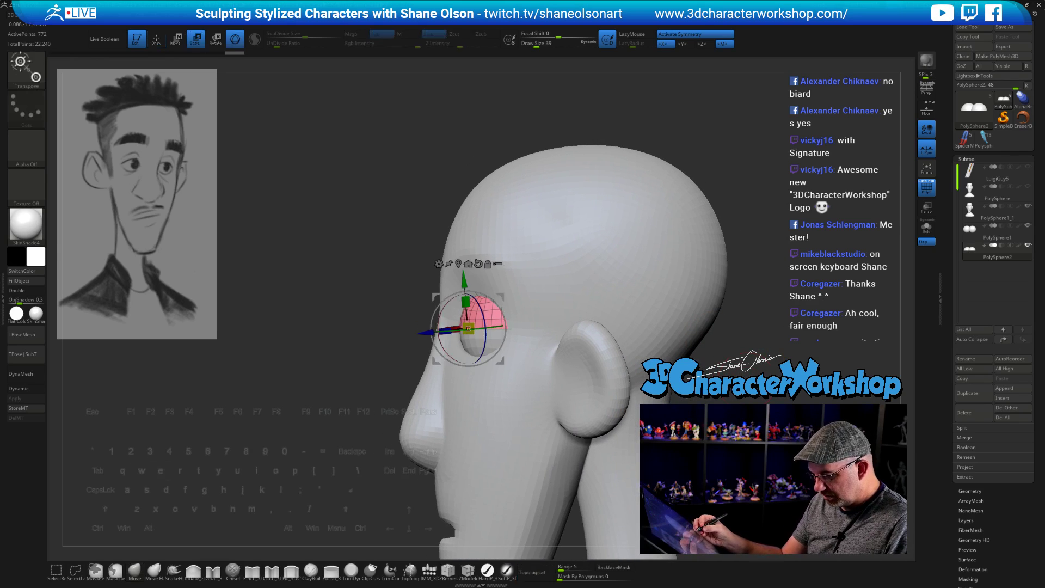
key("alt")
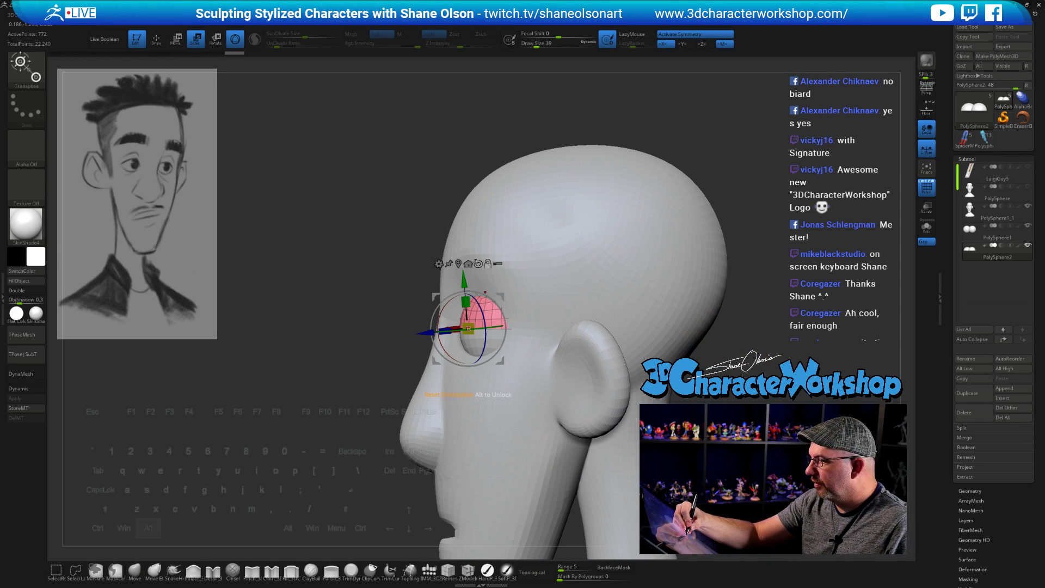
left_click(479, 264, "alt")
left_click(472, 263, "alt")
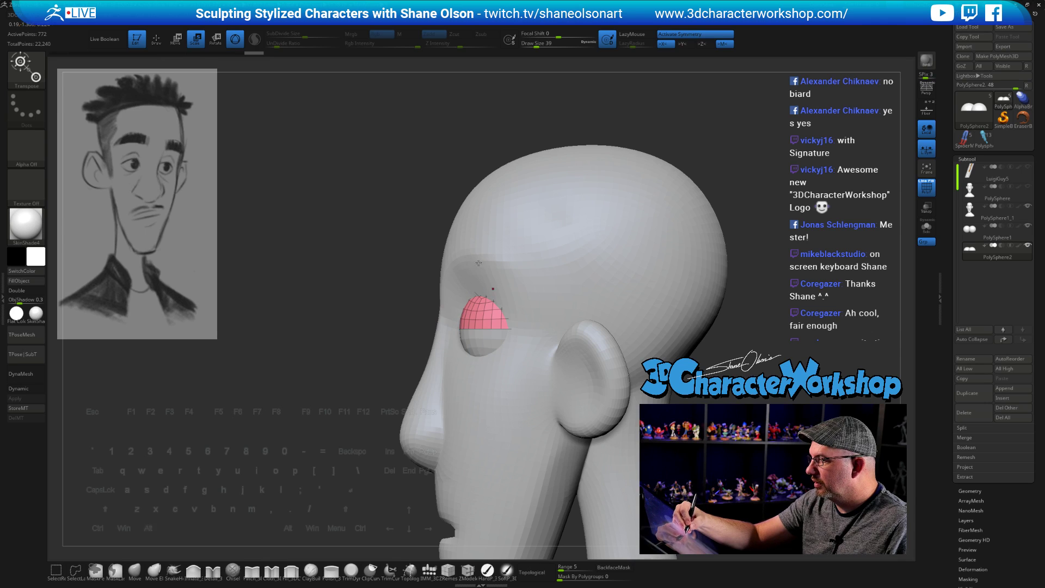
left_click_drag(403, 272, 537, 458, "alt")
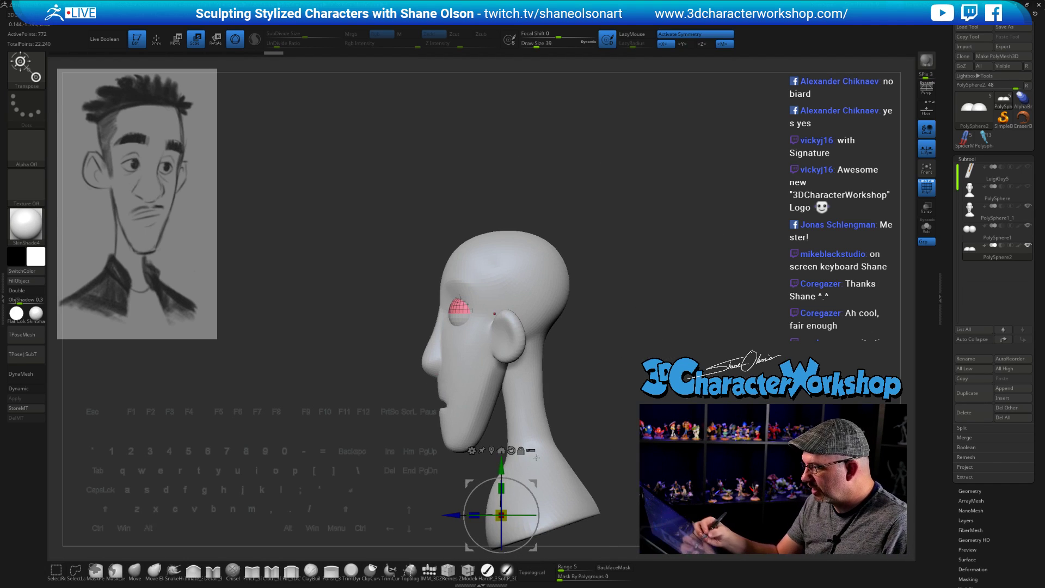
left_click(492, 451, "alt")
left_click_drag(613, 277, 643, 365, "alt")
Step: Rotate the eyelid domes around the eyeballs so their front edges tilt upward, and check the angle against the head
left_click_drag(502, 311, 508, 328)
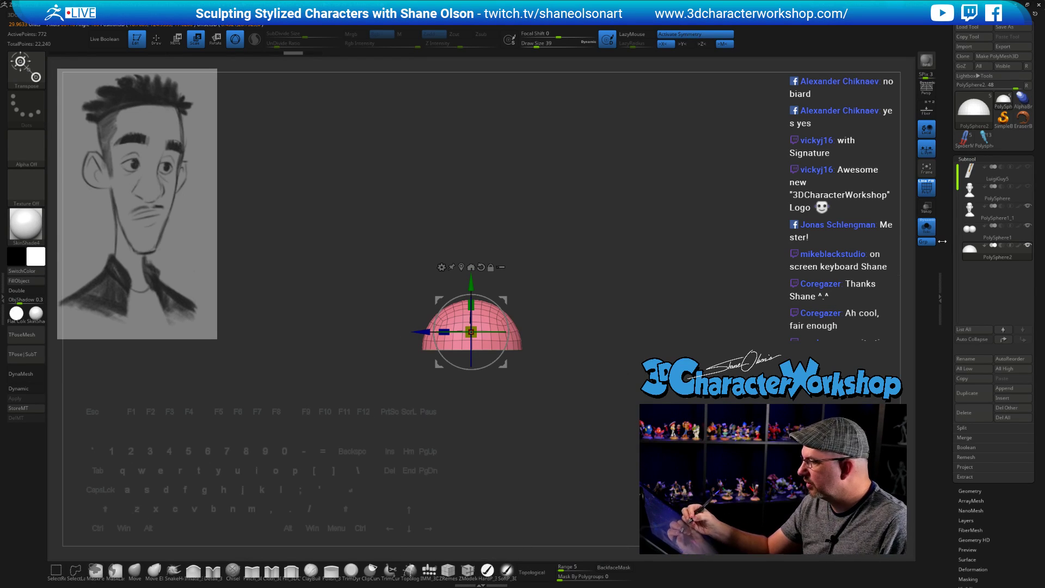
left_click(926, 226)
left_click_drag(502, 308, 509, 330)
left_click_drag(702, 305, 528, 336)
key("ctrl+z")
mouse_move(343, 327)
left_mouse_down()
mouse_move(468, 325)
mouse_move(370, 326)
mouse_move(348, 300)
mouse_move(506, 303)
mouse_move(500, 328)
mouse_move(436, 327)
mouse_move(432, 313)
left_mouse_up()
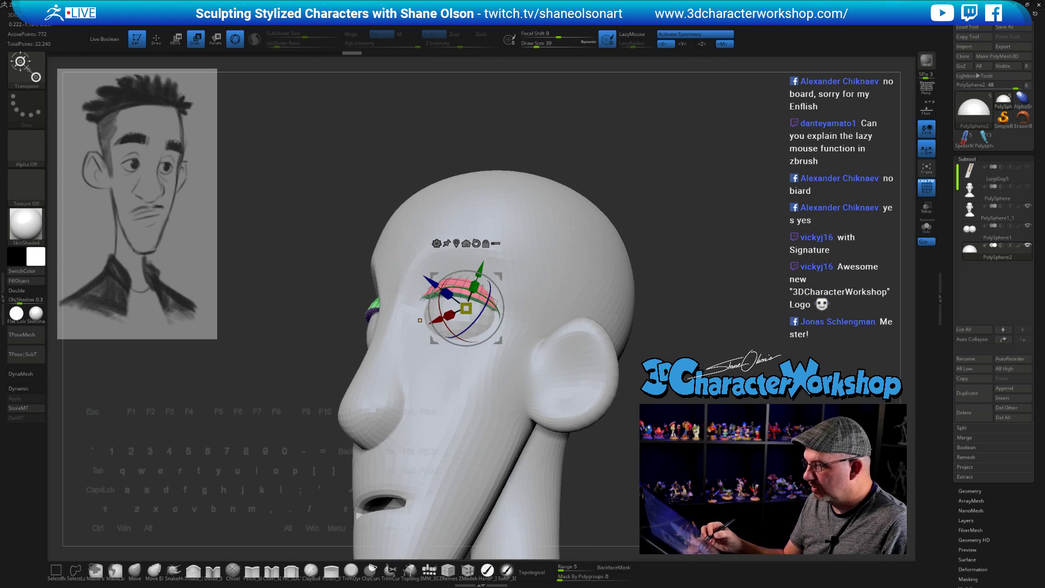
Step: Reshape the upper eyelids around the eyeballs with the Move brush at a draw size of 97, working from front and side
key("q")
left_click_drag(432, 349, 463, 272, "alt")
mouse_move(688, 439)
left_mouse_down("alt")
mouse_move(682, 406)
mouse_move(621, 389)
mouse_move(645, 388)
left_mouse_up("alt")
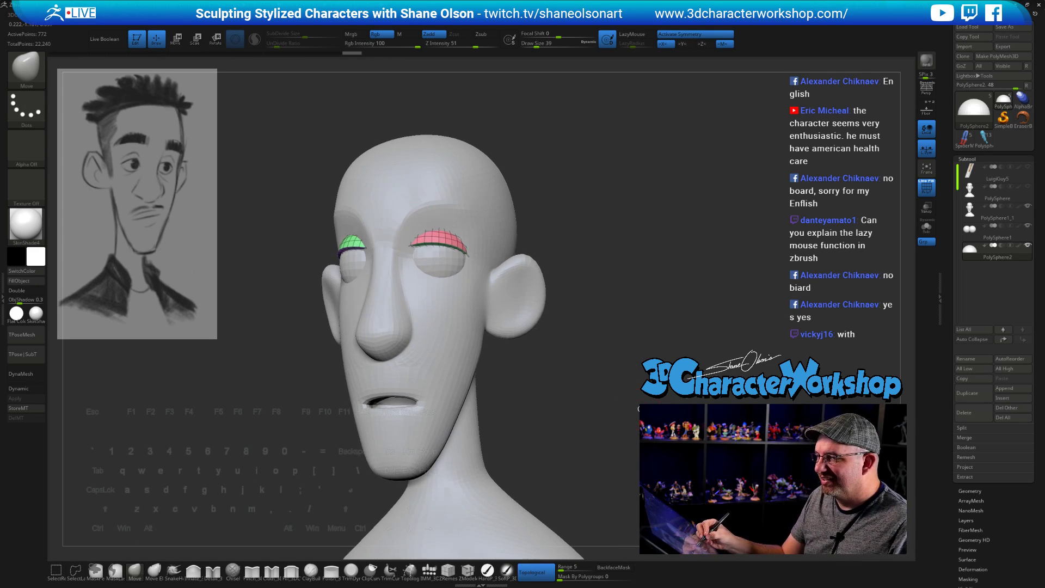
left_click(136, 573)
key("s")
left_click_drag(616, 220, 624, 221)
left_click_drag(623, 260, 435, 223)
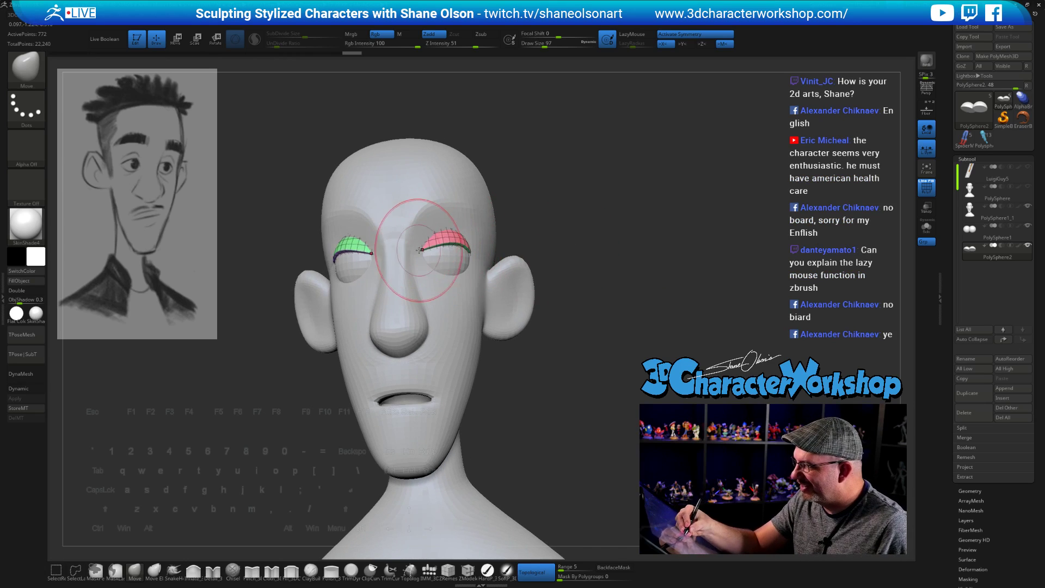
left_click_drag(569, 341, 511, 272)
left_click_drag(640, 293, 588, 251)
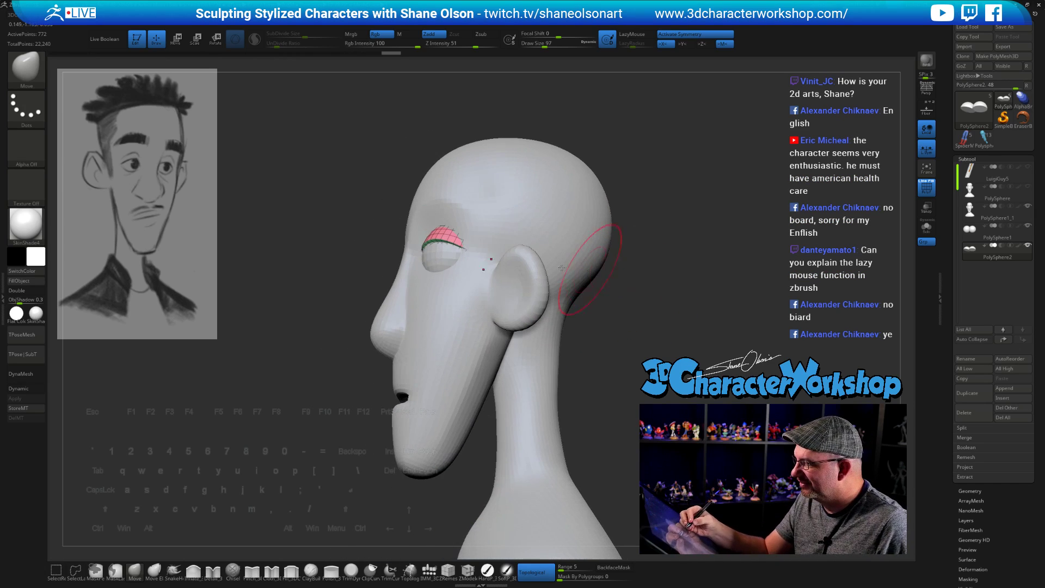
Step: Refine the outer corners of the upper eyelids with the Move brush, undo the last stroke and check the shape from the front
key("ctrl+shift+z")
key("ctrl+shift+z")
key("ctrl+shift+z")
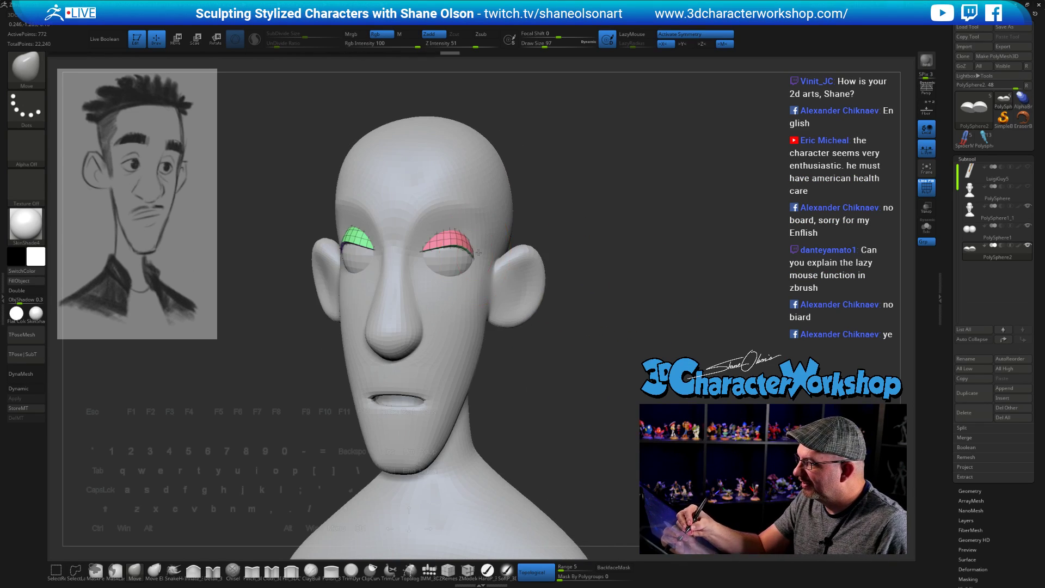
left_click_drag(479, 252, 434, 238)
mouse_move(610, 349)
left_mouse_down()
mouse_move(558, 259)
mouse_move(556, 305)
mouse_move(623, 340)
mouse_move(616, 351)
mouse_move(631, 381)
left_mouse_up()
key("ctrl+z")
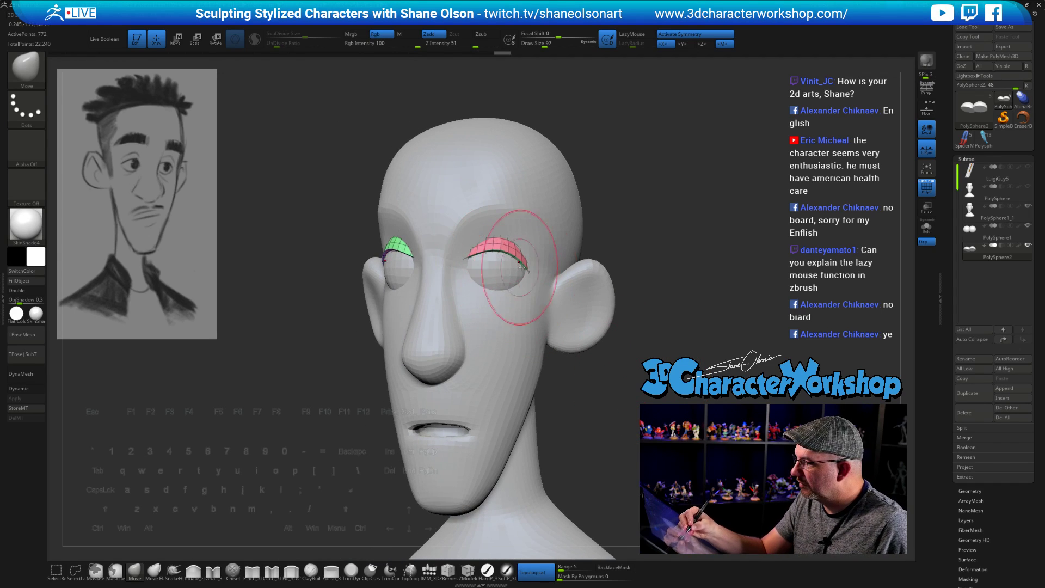
left_click_drag(596, 355, 432, 418, "shift")
mouse_move(625, 420)
left_mouse_down()
mouse_move(602, 389)
mouse_move(615, 400)
left_mouse_up()
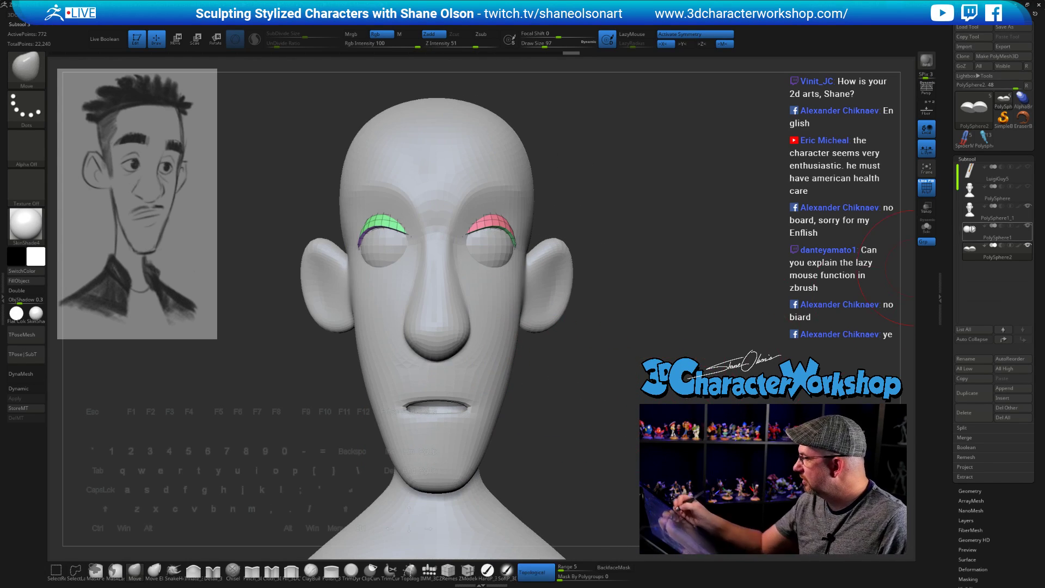
Step: Duplicate the eyeball spheres and clip away the copies' upper halves with a straight horizontal cut to make the lower eyelids
left_click(998, 232)
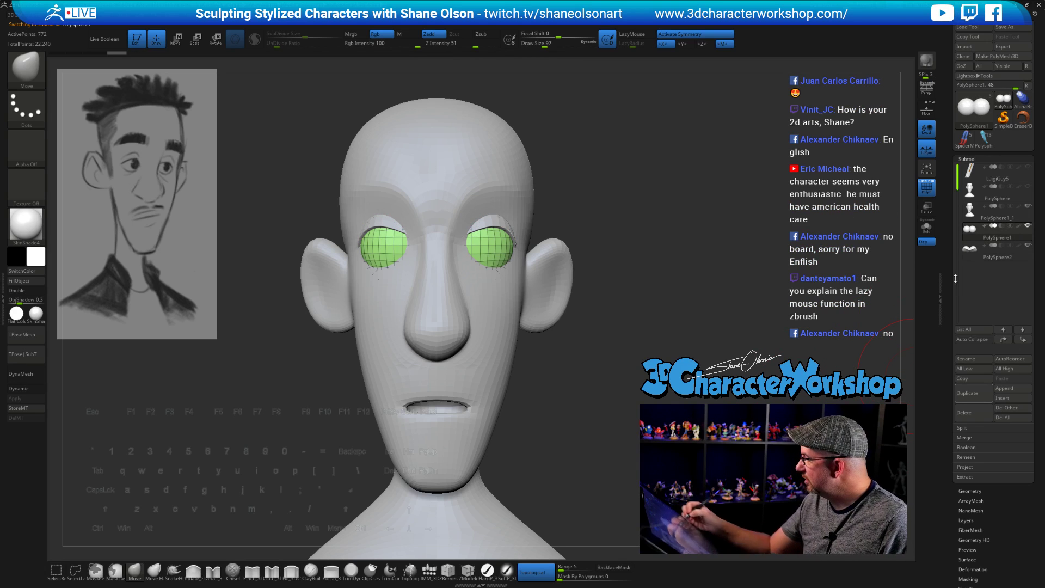
left_click(975, 393)
left_click_drag(240, 241, 654, 243, "ctrl+shift")
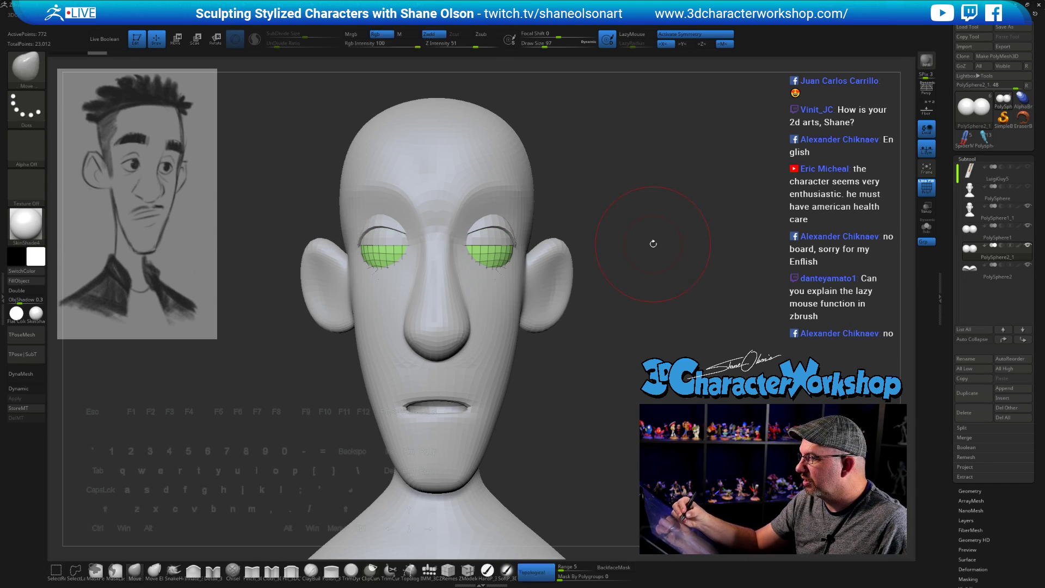
Step: Rotate the lower eyelid pieces around the eyeballs in side view so their front edges tilt downward
left_click_drag(806, 375, 667, 374)
key("e")
left_click(481, 181)
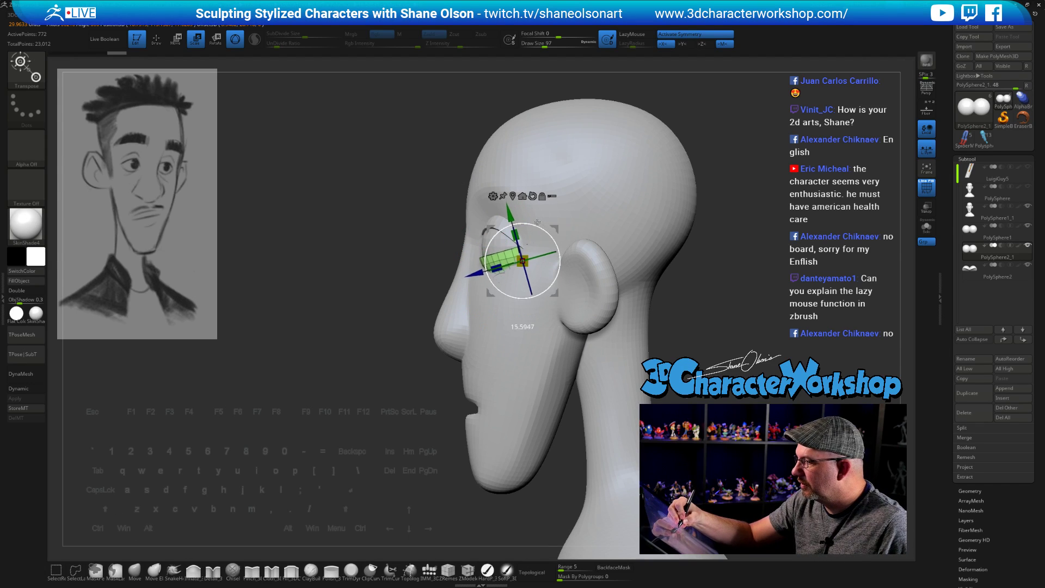
left_click_drag(653, 337, 752, 342, "shift")
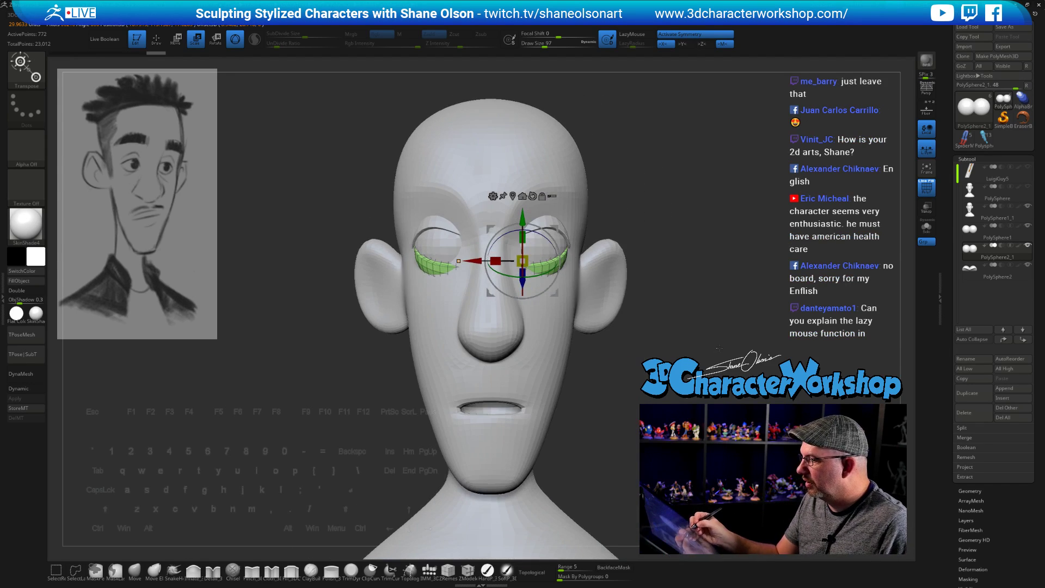
Step: Push the lower eyelids down and back against the eyeballs with a large Move brush, checking from side and front
left_click(134, 570)
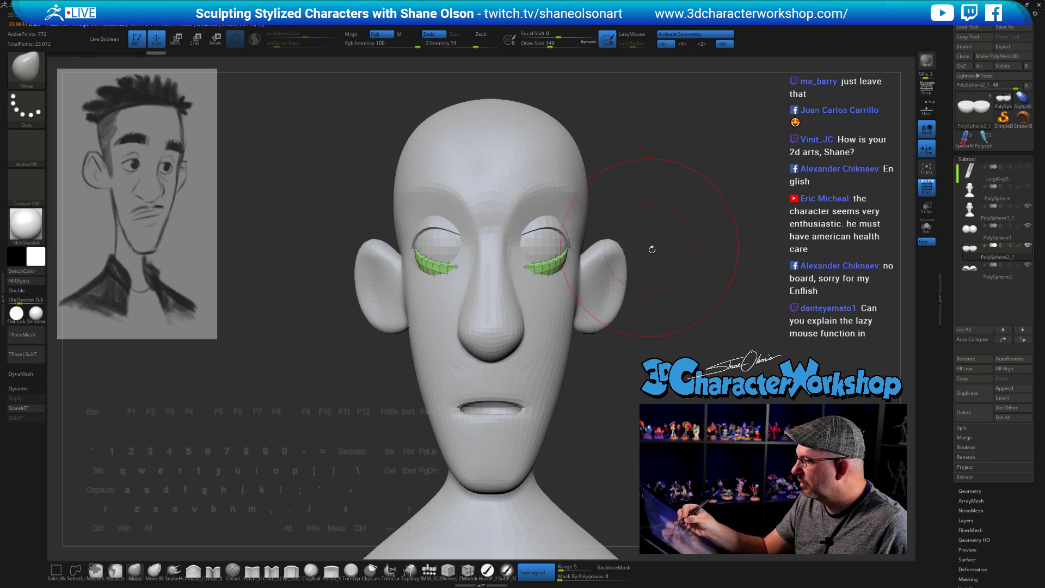
mouse_move(651, 248)
left_mouse_down("shift")
mouse_move(652, 278)
mouse_move(497, 264)
left_mouse_up("shift")
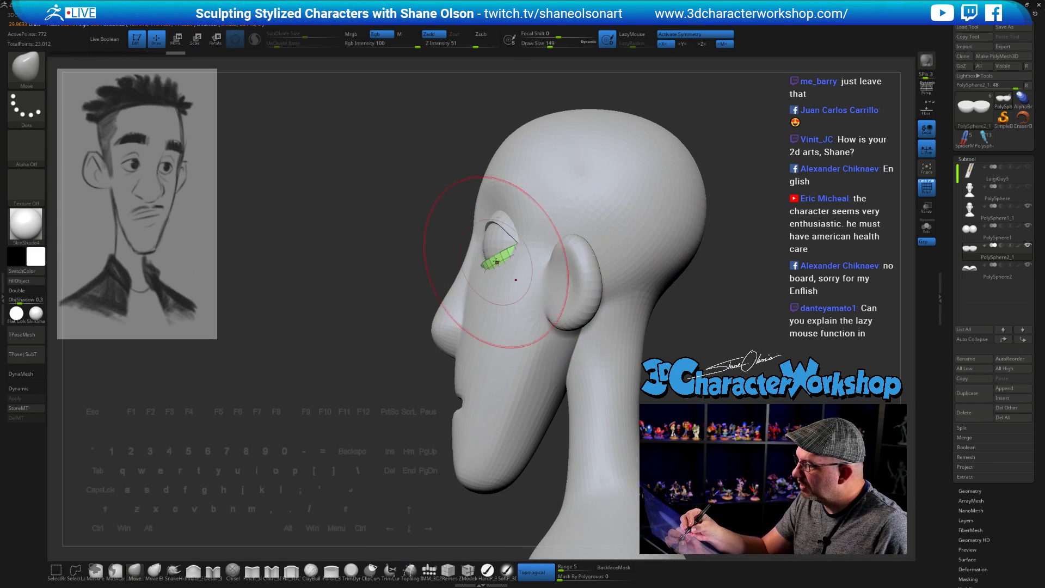
key("s")
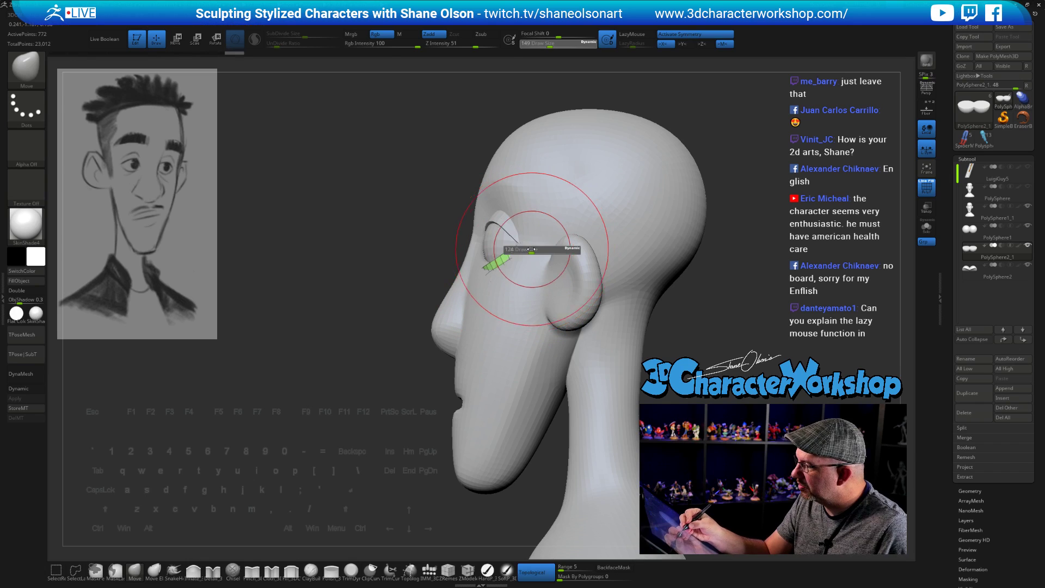
left_click_drag(541, 250, 528, 250)
left_click_drag(523, 249, 504, 261)
mouse_move(512, 257)
right_mouse_down()
mouse_move(564, 257)
mouse_move(611, 281)
right_mouse_up()
left_click_drag(515, 257, 518, 254)
right_click_drag(638, 322, 550, 283)
left_click_drag(535, 258, 536, 258)
right_click_drag(572, 284, 631, 332, "shift")
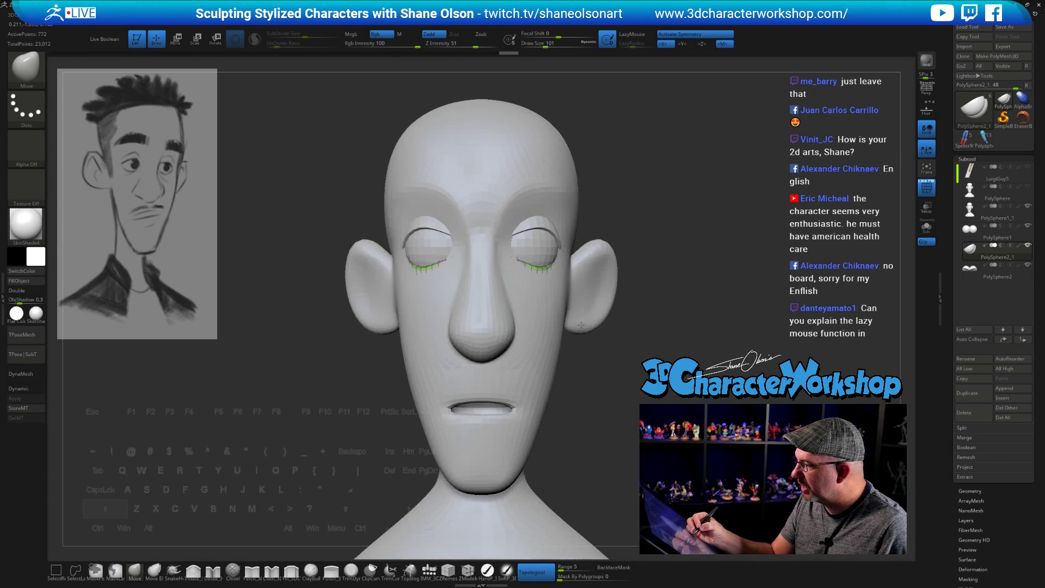
Step: Fit the inner and outer corners of the lower eyelids to the eyeballs with the Move brush at a draw size of 71
key("s")
mouse_move(638, 375)
left_mouse_down()
mouse_move(627, 391)
mouse_move(602, 380)
mouse_move(650, 343)
mouse_move(666, 302)
mouse_move(652, 306)
mouse_move(662, 269)
left_mouse_up()
key("s")
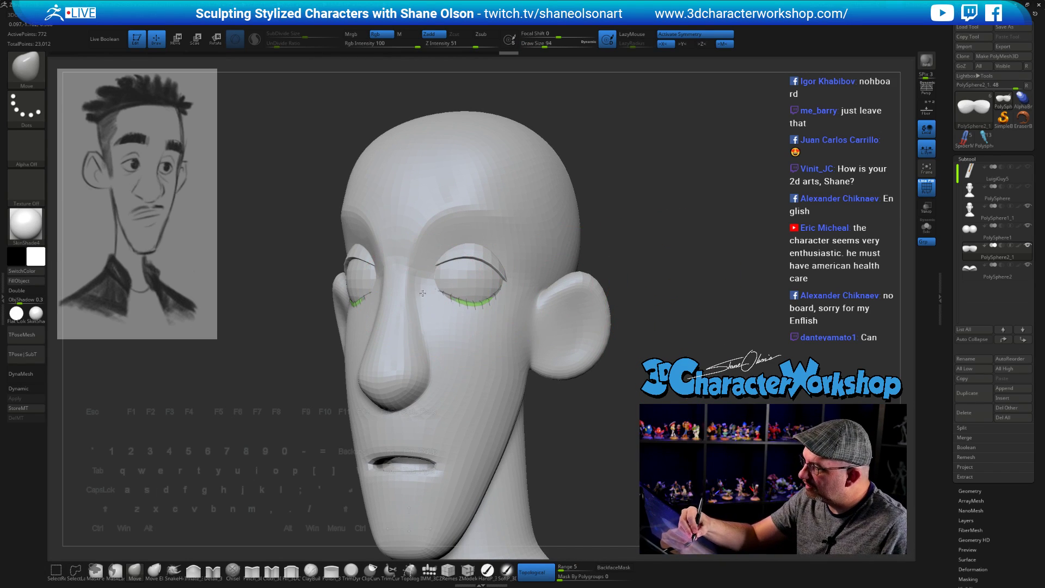
key("s")
left_click_drag(463, 282, 459, 282)
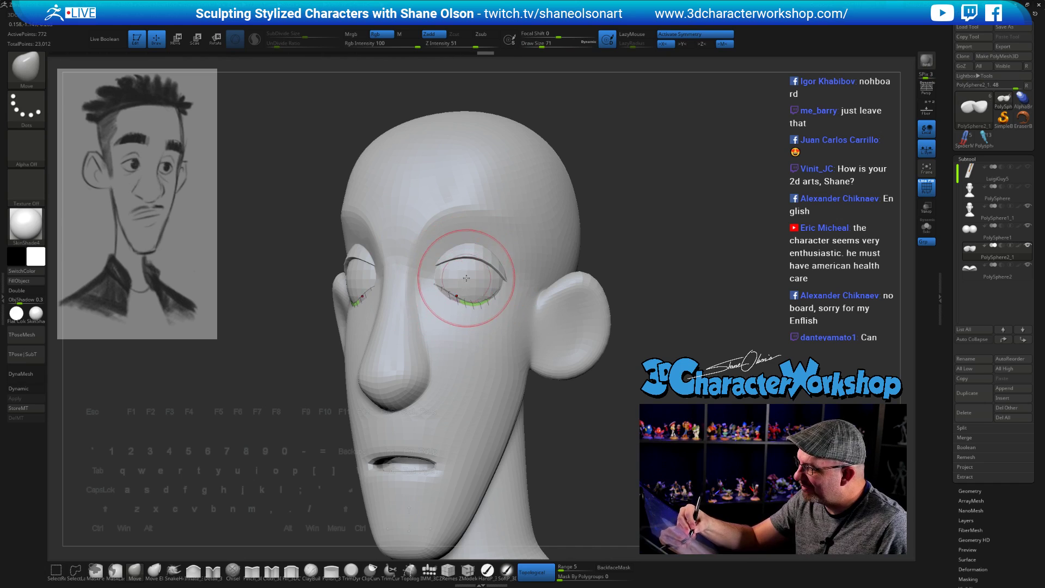
right_click_drag(467, 277, 460, 289)
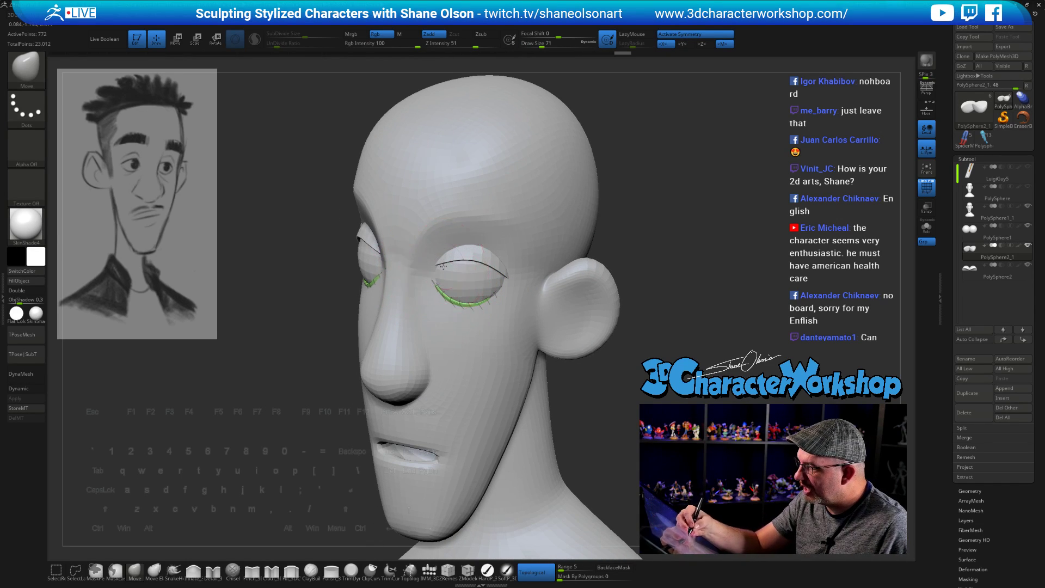
right_click_drag(444, 266, 454, 239)
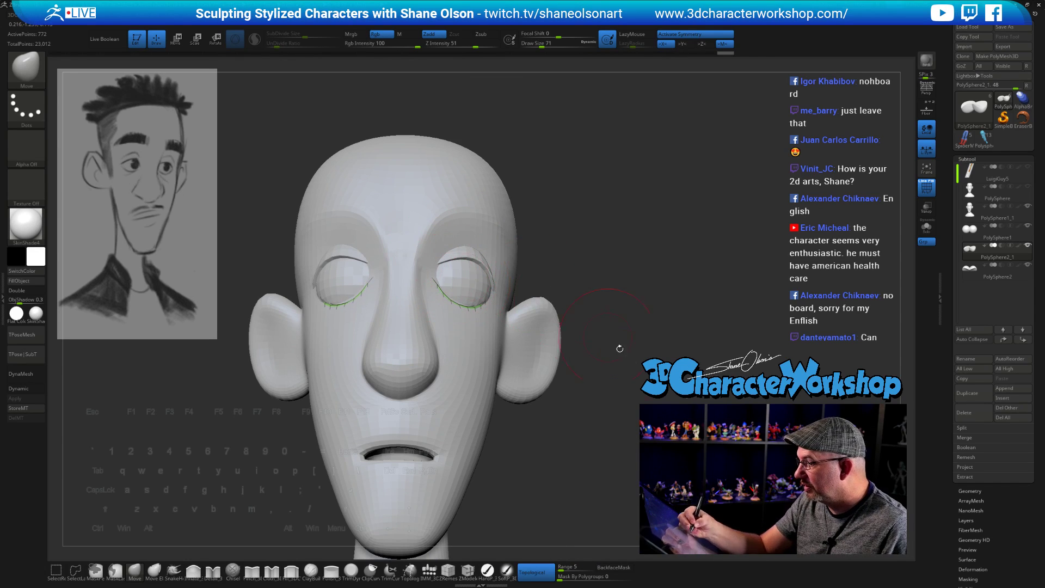
mouse_move(620, 348)
left_mouse_down()
mouse_move(578, 353)
mouse_move(567, 388)
left_mouse_up()
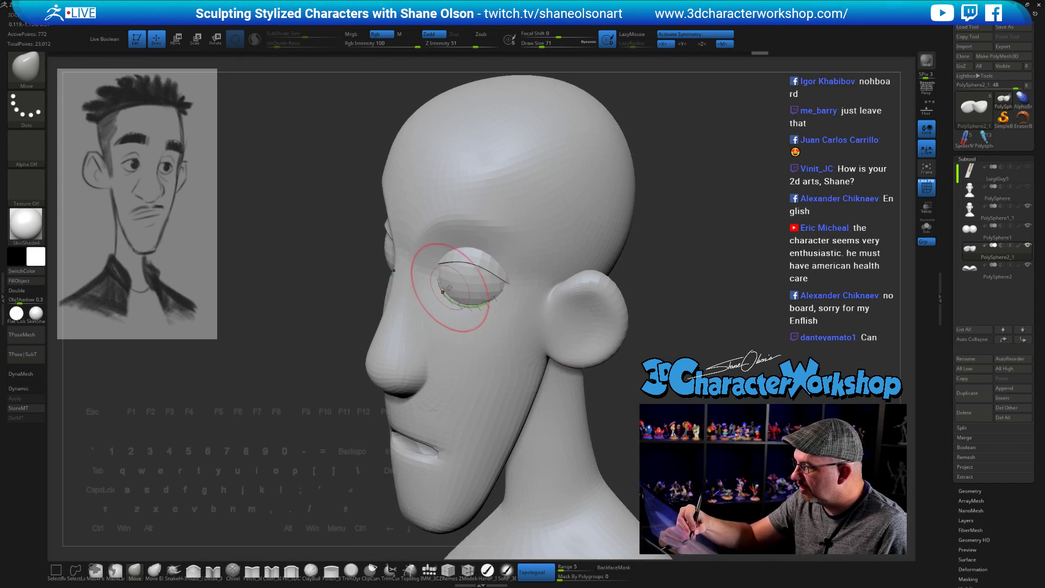
mouse_move(482, 299)
right_mouse_down()
mouse_move(477, 277)
mouse_move(479, 297)
mouse_move(576, 322)
mouse_move(566, 340)
right_mouse_up()
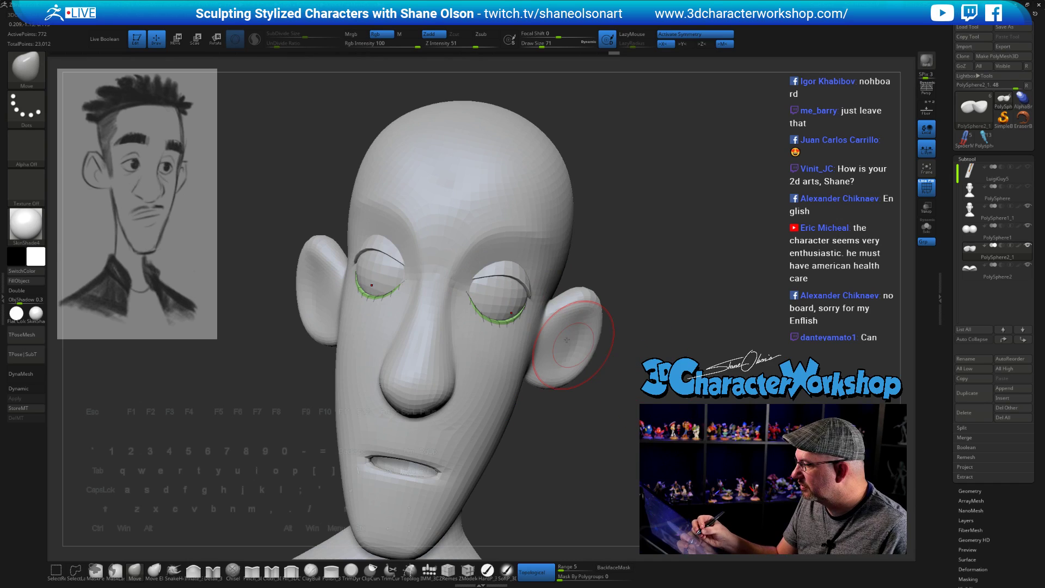
right_click_drag(535, 303, 662, 416)
mouse_move(560, 330)
right_mouse_down()
mouse_move(680, 372)
mouse_move(501, 346)
mouse_move(694, 341)
mouse_move(636, 346)
right_mouse_up()
Step: Make the upper eyelids the active subtool and adjust their edges with the Move brush to follow the eyeballs
left_click(980, 270)
key("shift")
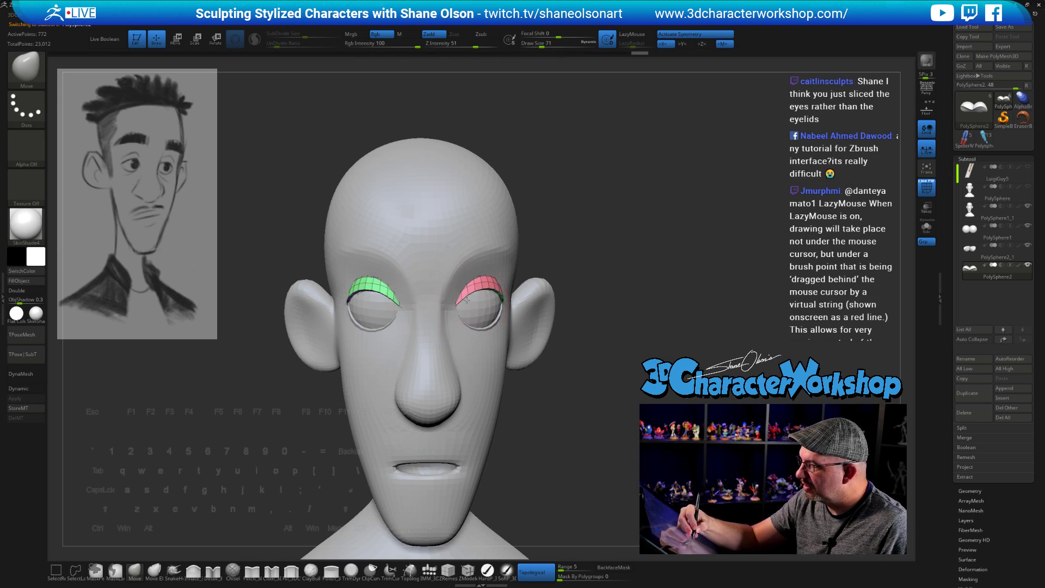
right_click_drag(460, 292, 635, 304)
left_click_drag(635, 304, 593, 281)
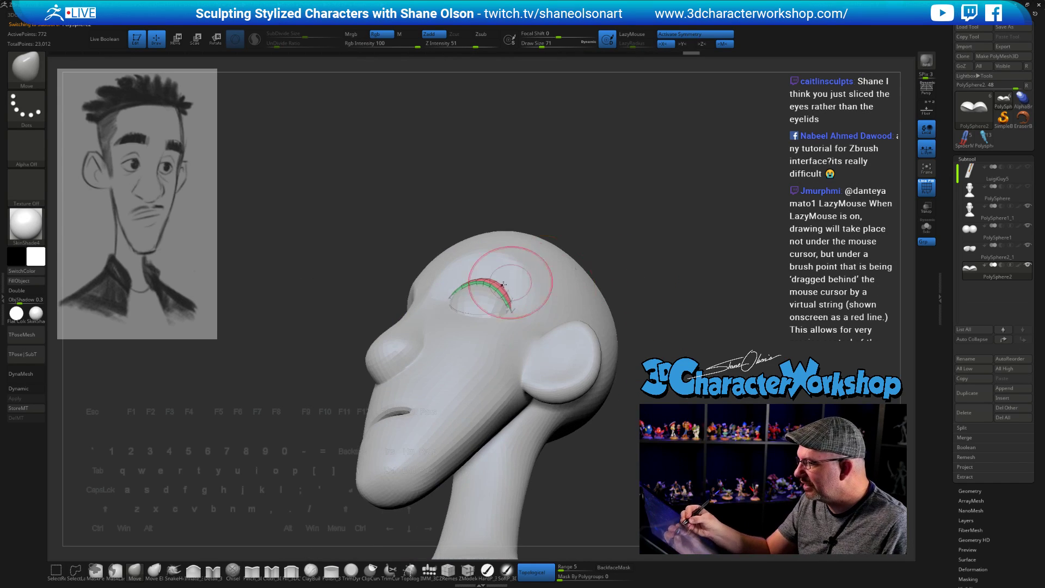
left_click_drag(618, 338, 685, 348)
left_click_drag(718, 389, 667, 397)
Step: Make the head the active subtool and ready the Pinch brush at a draw size of 27 near the nose bridge
left_click(477, 355, "alt")
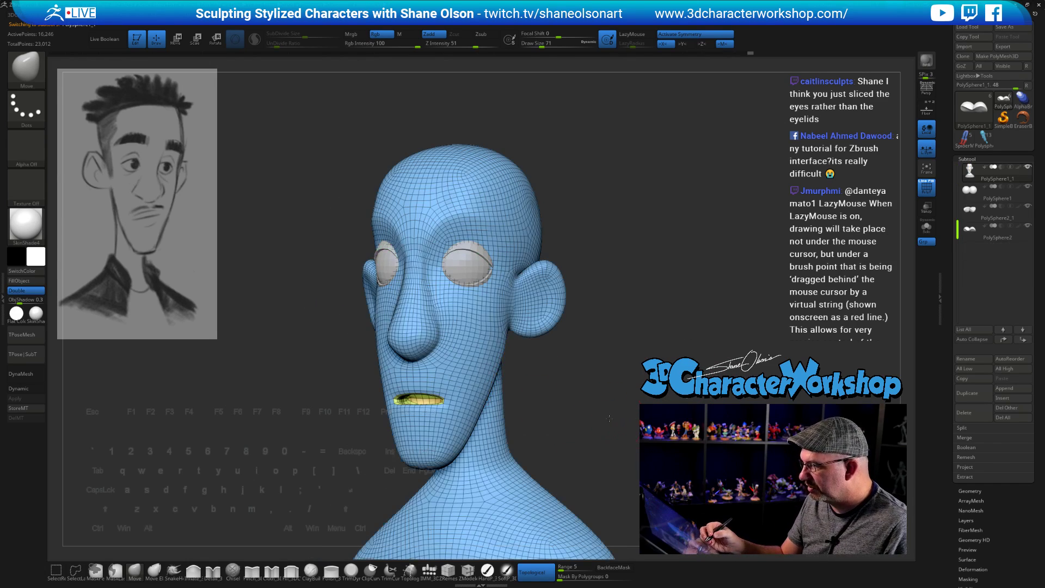
left_click_drag(610, 418, 640, 381)
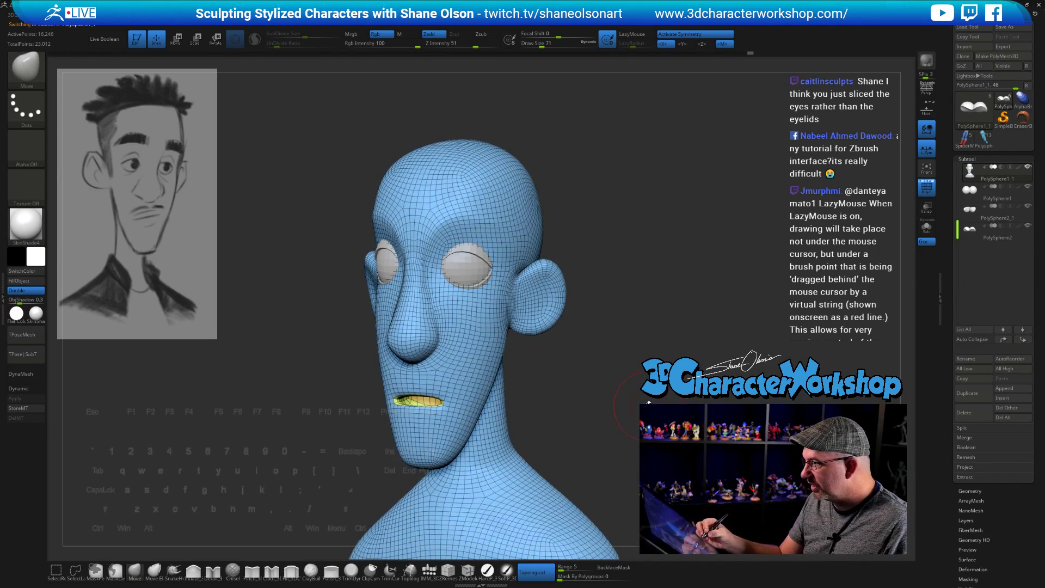
left_click(252, 573)
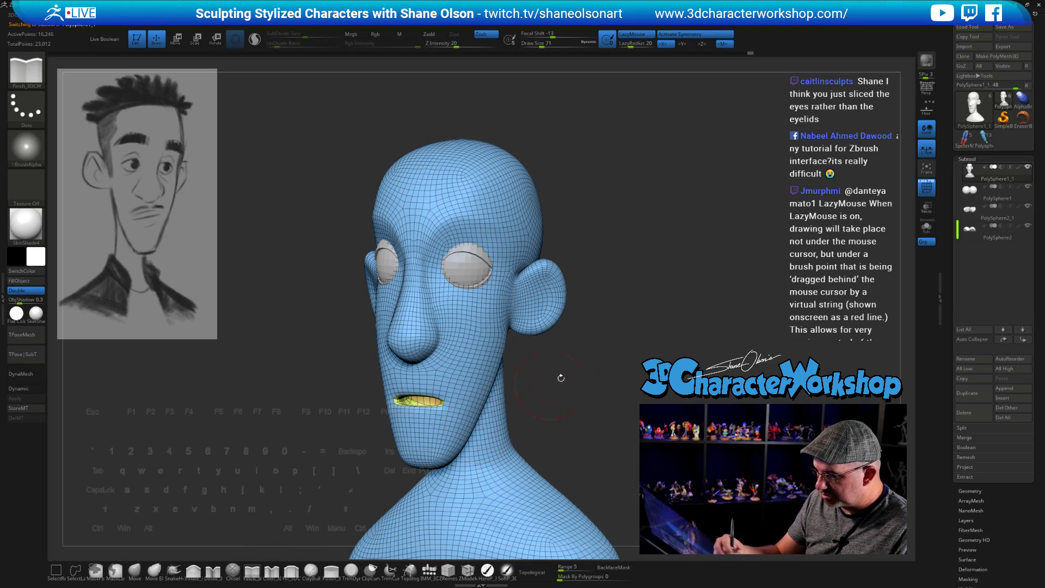
left_click_drag(625, 340, 613, 376)
key("s")
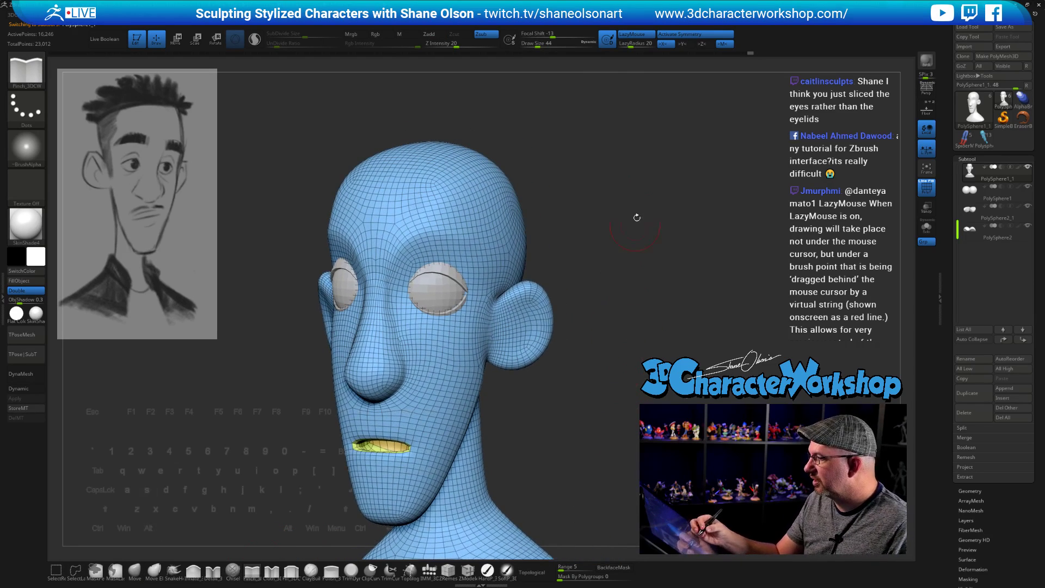
left_click(635, 36)
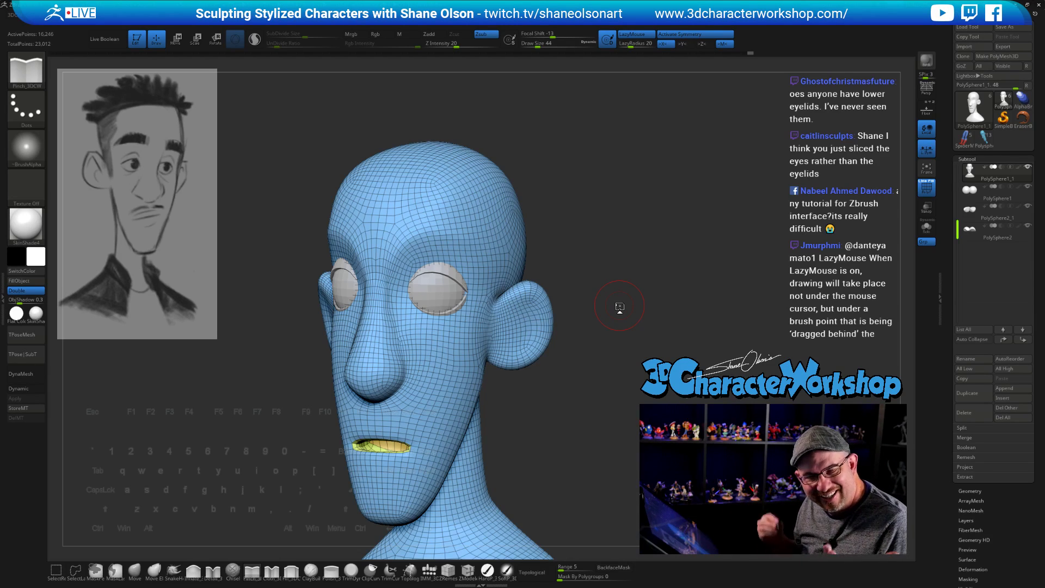
mouse_move(619, 306)
left_mouse_down()
mouse_move(644, 327)
mouse_move(404, 286)
mouse_move(377, 359)
left_mouse_up()
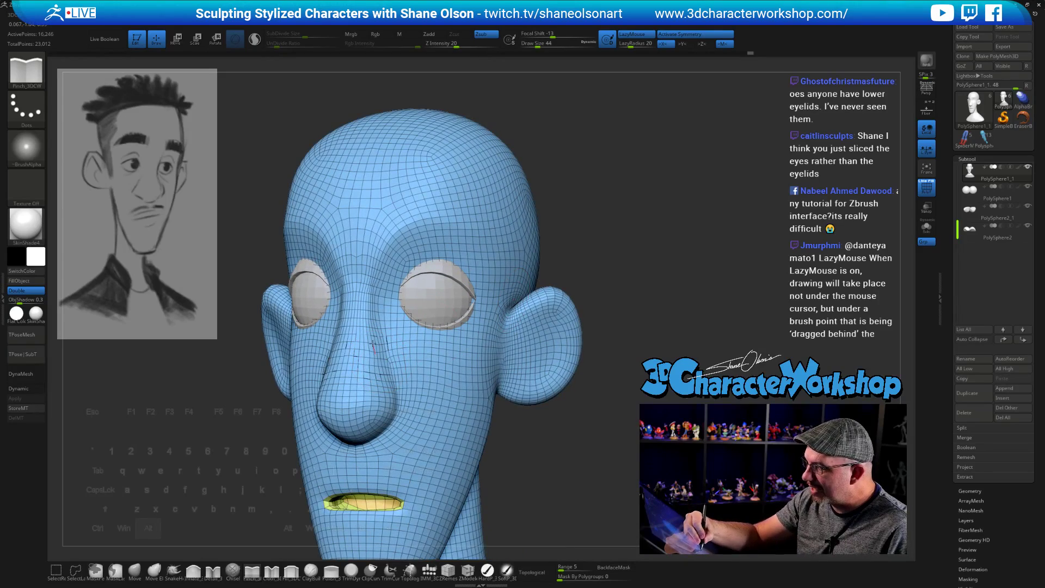
left_click_drag(616, 233, 552, 312)
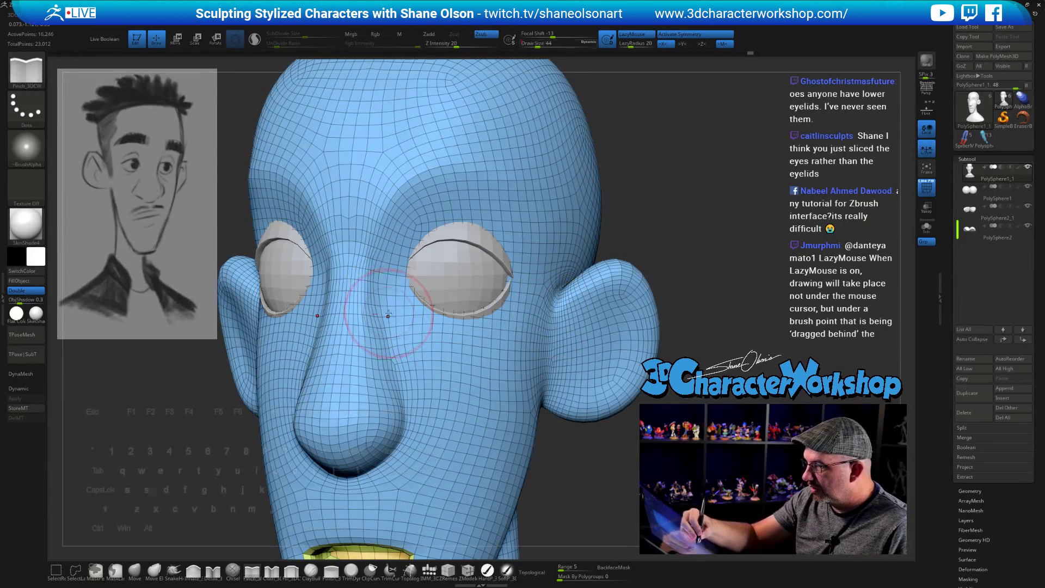
key("s")
left_click_drag(388, 314, 366, 328)
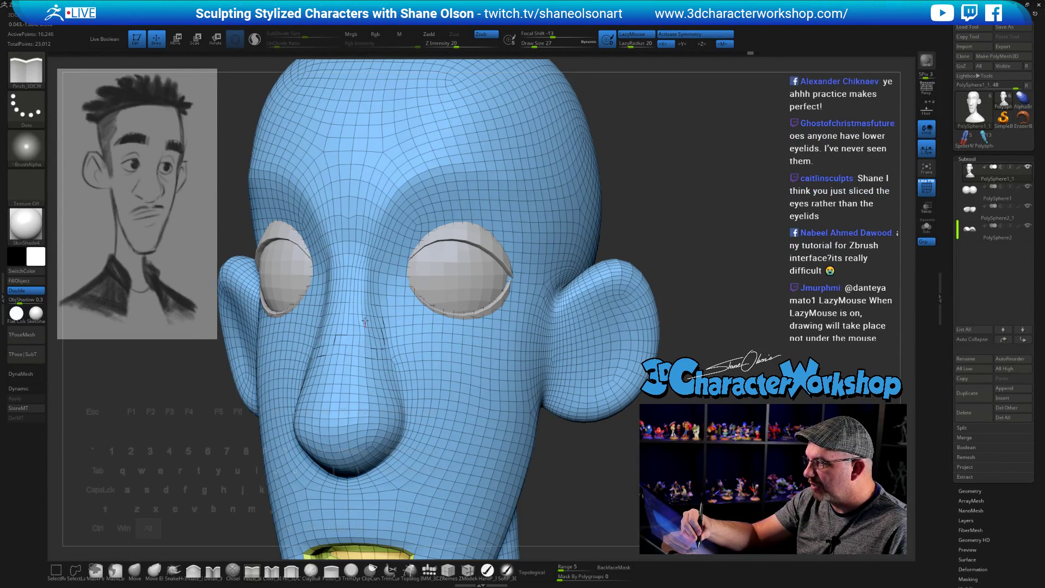
Step: Try a Pinch stroke along the side of the nose bridge up to the brow with LazyRadius at 111, undoing the attempt
mouse_move(365, 316)
left_mouse_down("alt")
mouse_move(367, 264)
mouse_move(408, 196)
mouse_move(490, 168)
left_mouse_up("alt")
key("ctrl+z")
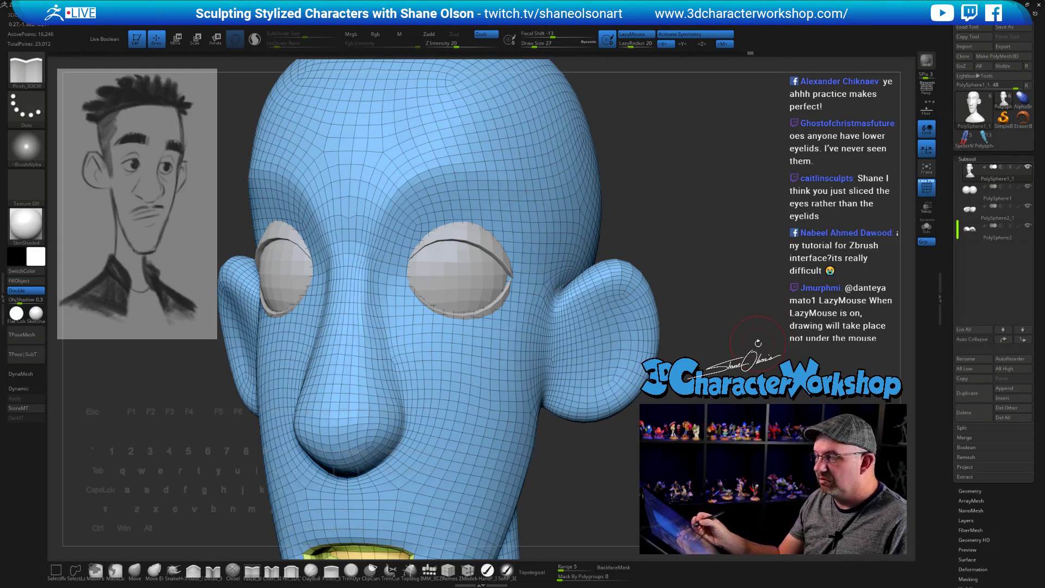
left_click_drag(693, 234, 702, 294)
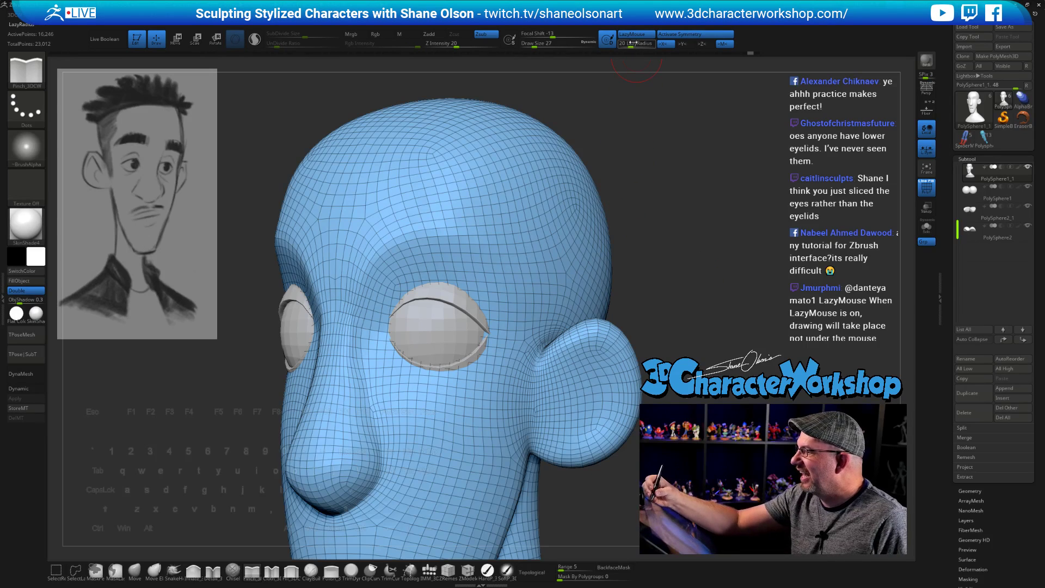
left_click_drag(632, 44, 637, 44)
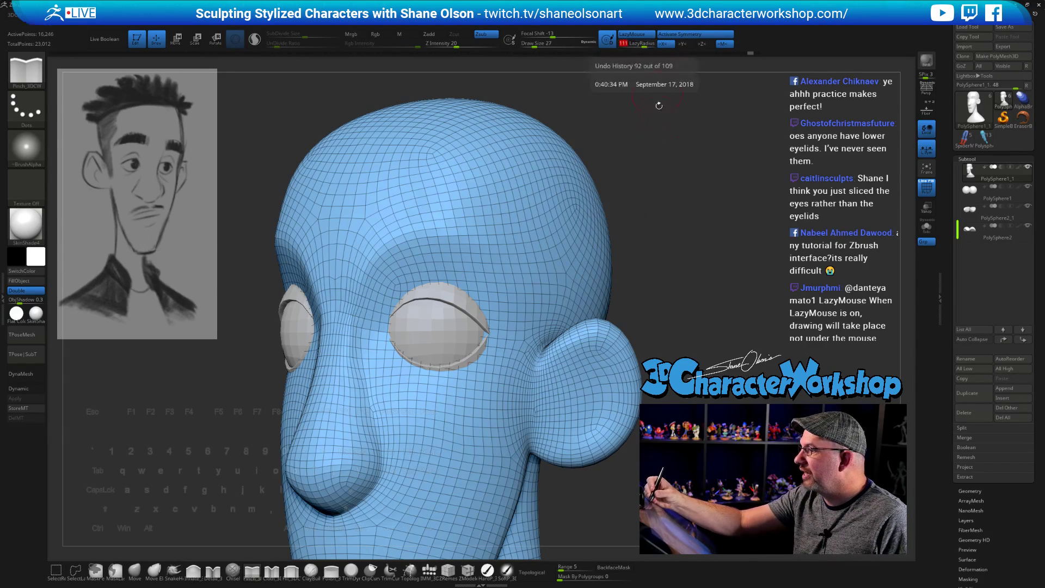
left_click_drag(350, 390, 349, 388, "alt")
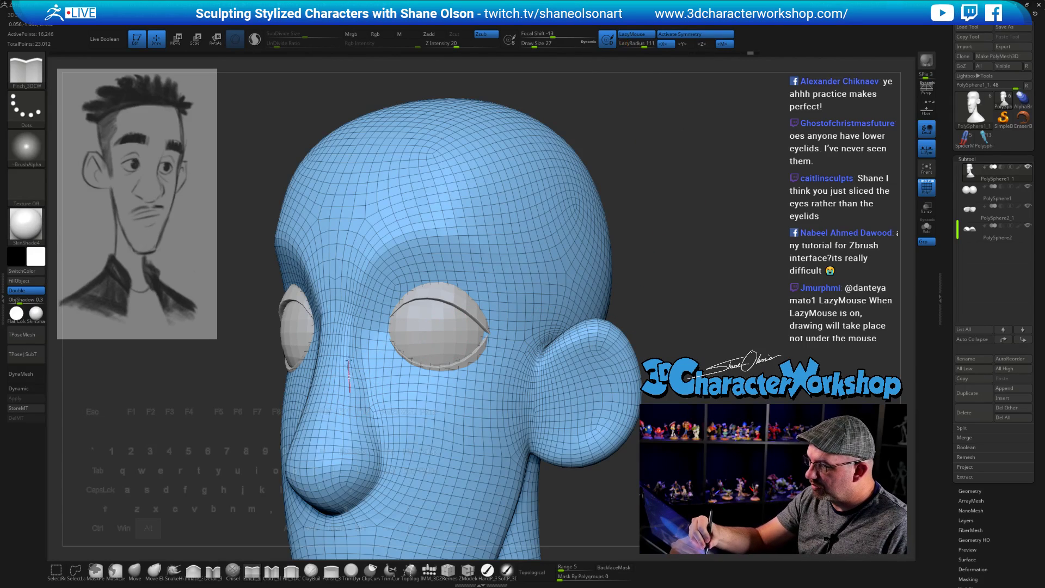
mouse_move(347, 347)
left_mouse_down("alt")
mouse_move(352, 375)
mouse_move(338, 348)
mouse_move(364, 267)
left_mouse_up("alt")
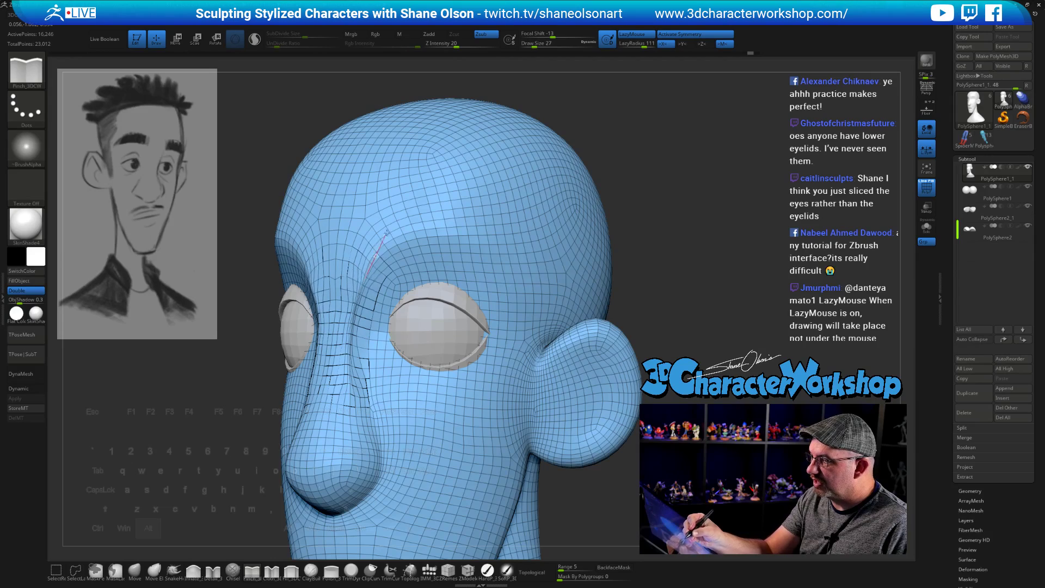
key("ctrl+z")
Step: Set LazyRadius to 157 and pull a Pinch stroke along the side of the nose bridge
left_click_drag(746, 362, 732, 289, "alt")
left_click_drag(649, 42, 652, 43)
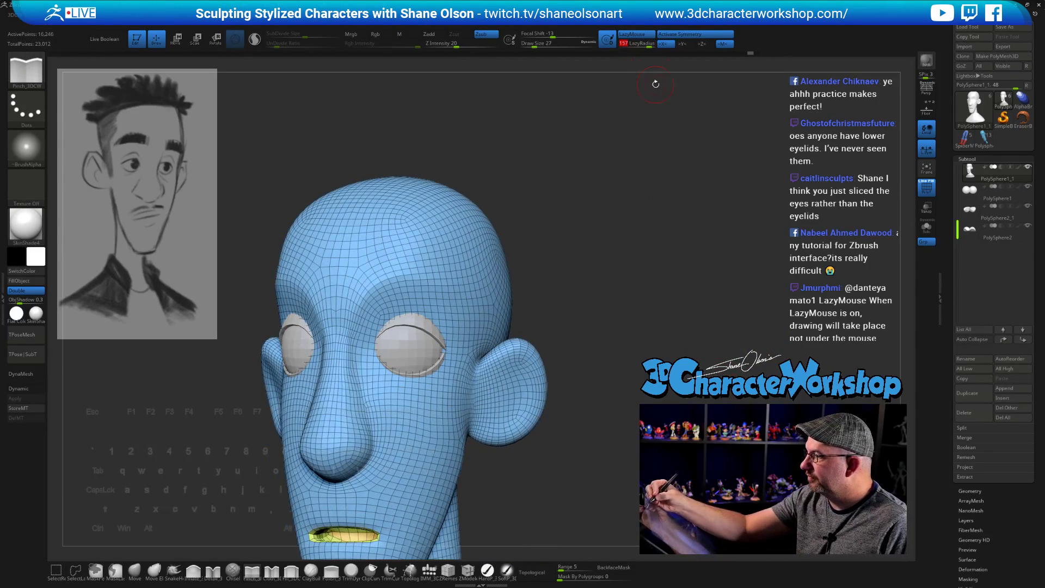
left_click_drag(616, 318, 416, 396)
left_click_drag(351, 430, 350, 394)
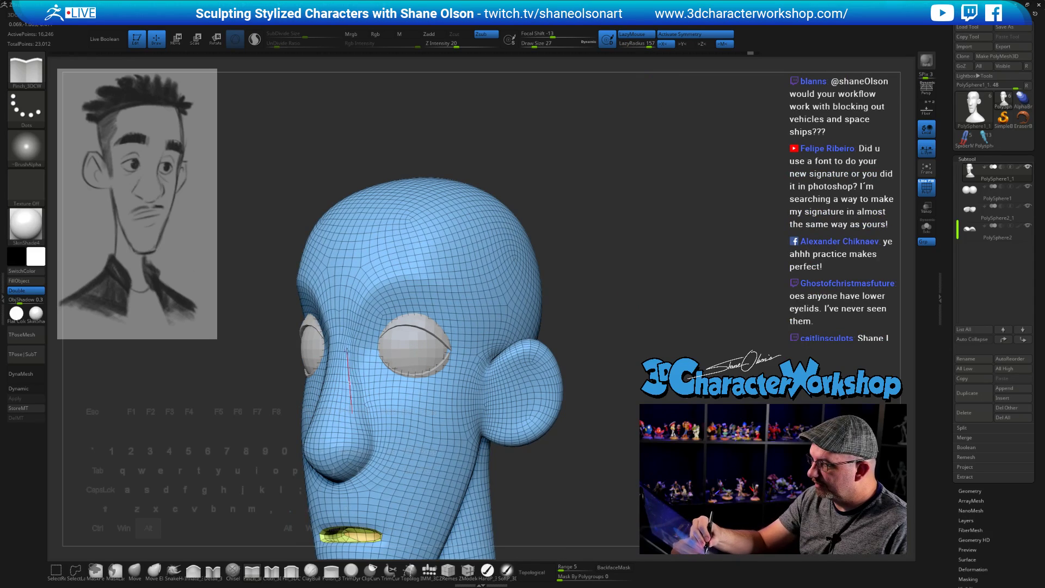
mouse_move(346, 350)
left_mouse_down()
mouse_move(368, 273)
mouse_move(400, 248)
mouse_move(444, 238)
mouse_move(698, 352)
left_mouse_up()
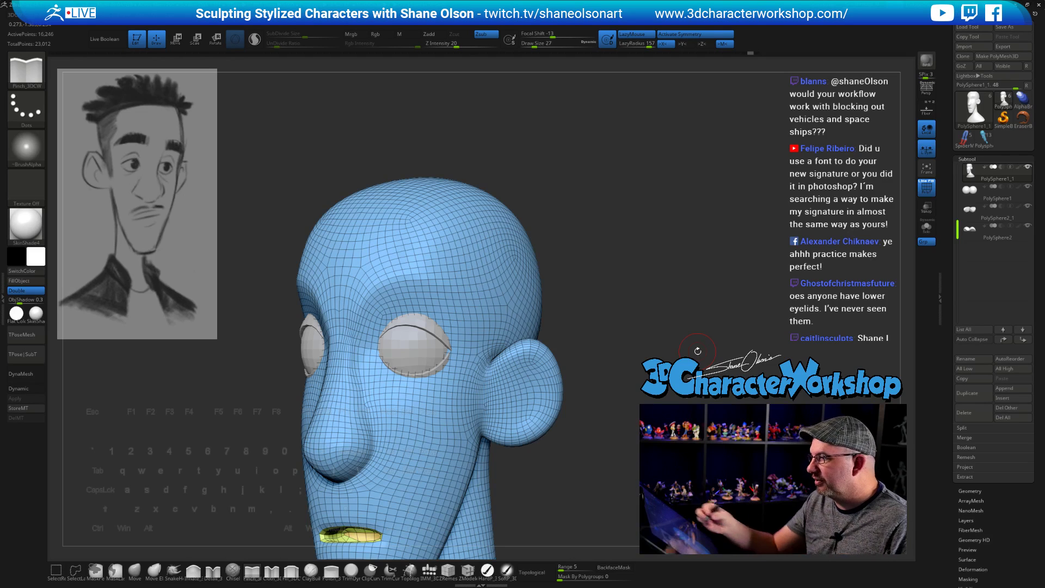
Step: Set LazyRadius to 41 and smooth the side of the nose bridge with a larger draw size
left_click_drag(648, 43, 635, 44)
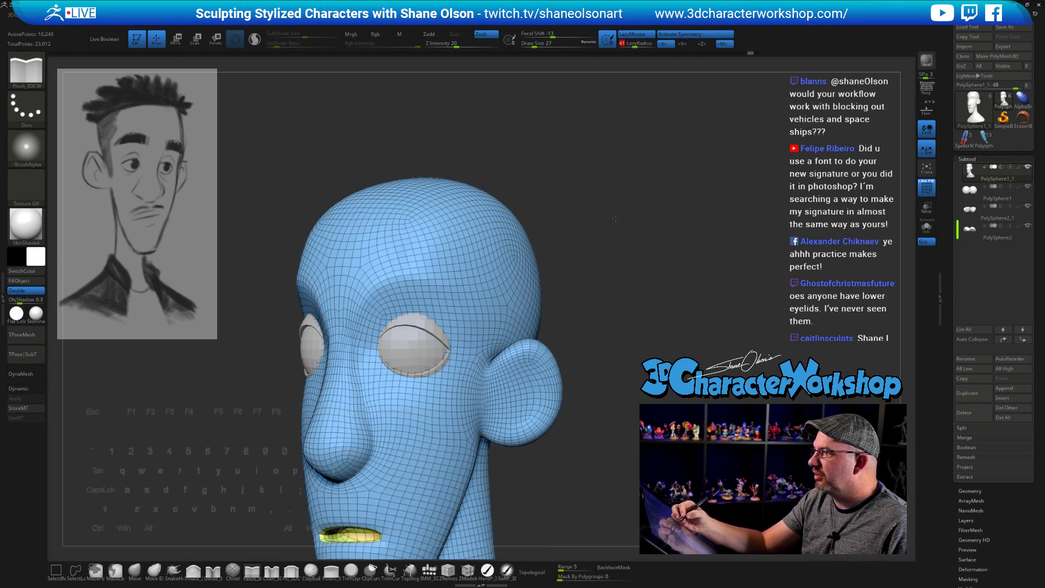
mouse_move(615, 219)
left_mouse_down()
mouse_move(626, 285)
mouse_move(659, 279)
mouse_move(619, 303)
left_mouse_up()
mouse_move(401, 353)
left_mouse_down("shift")
mouse_move(419, 294)
mouse_move(403, 285)
left_mouse_up("shift")
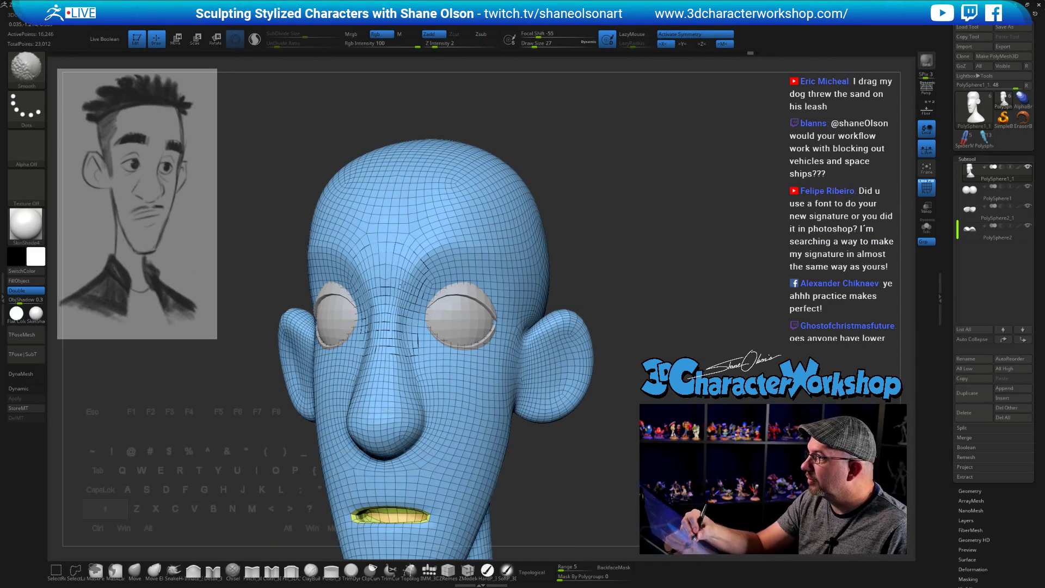
key("s")
left_click_drag(631, 212, 633, 212)
mouse_move(406, 292)
left_mouse_down("shift")
mouse_move(407, 324)
mouse_move(410, 284)
mouse_move(406, 354)
mouse_move(392, 305)
mouse_move(408, 337)
left_mouse_up("shift")
mouse_move(665, 331)
left_mouse_down()
mouse_move(655, 355)
mouse_move(599, 359)
mouse_move(637, 357)
mouse_move(620, 410)
left_mouse_up()
left_click_drag(646, 346, 663, 303)
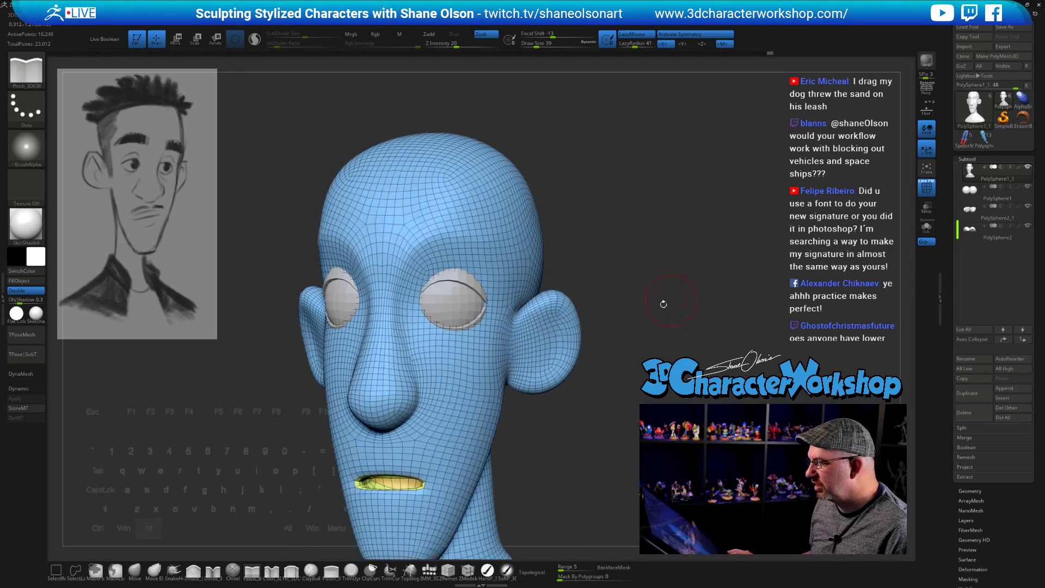
Step: Merge the upper and lower eyelid subtools into one and place the result above the eyeballs in the subtool order
left_click(971, 210)
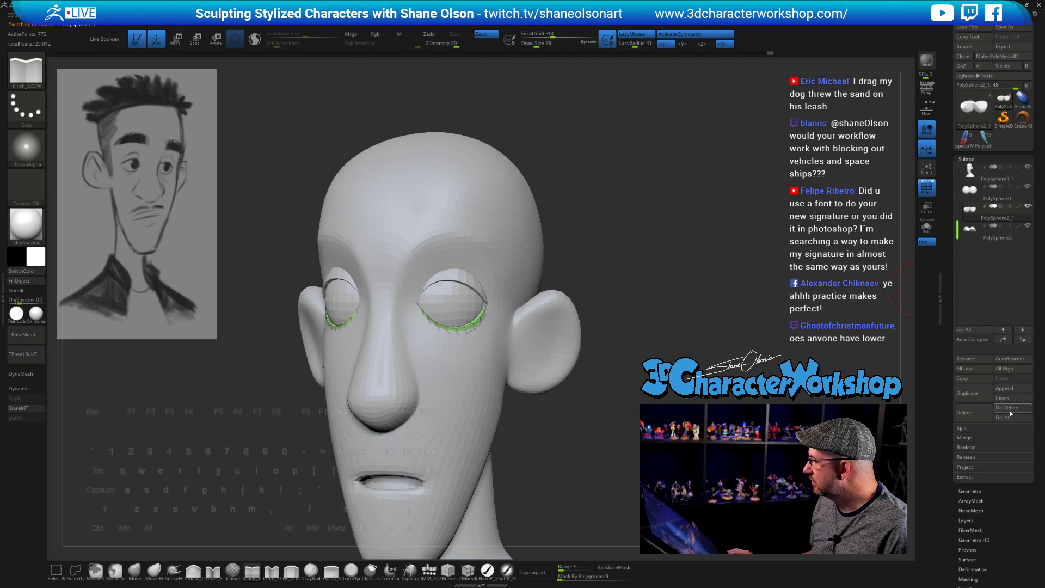
left_click(967, 437)
left_click(970, 447)
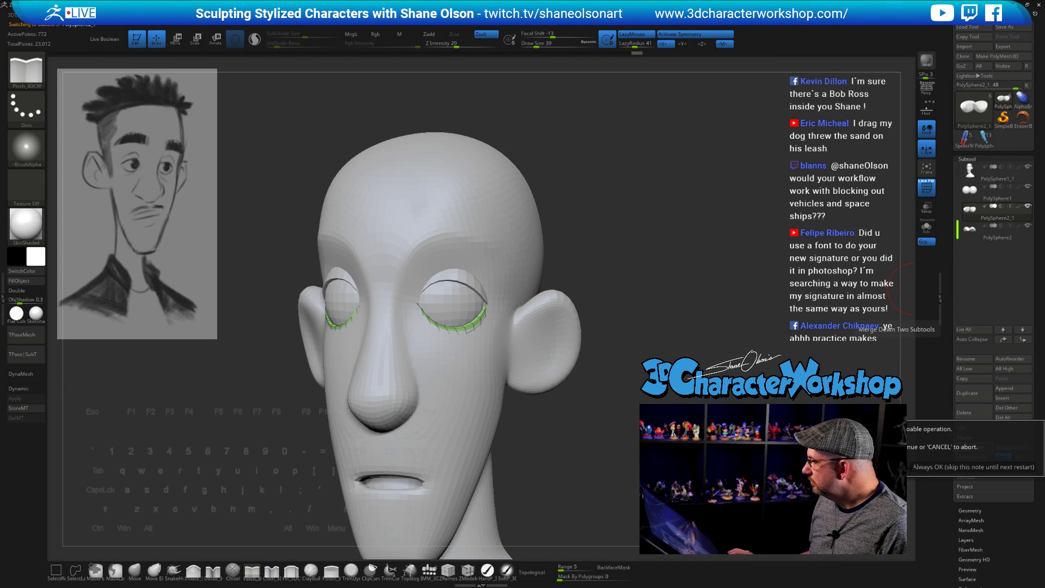
left_click(865, 467)
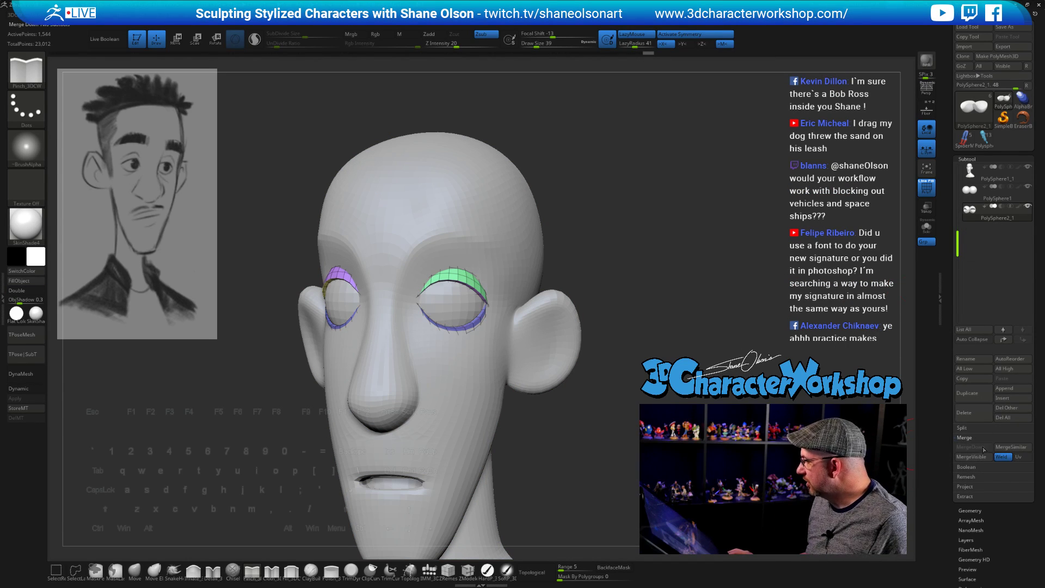
left_click(999, 342)
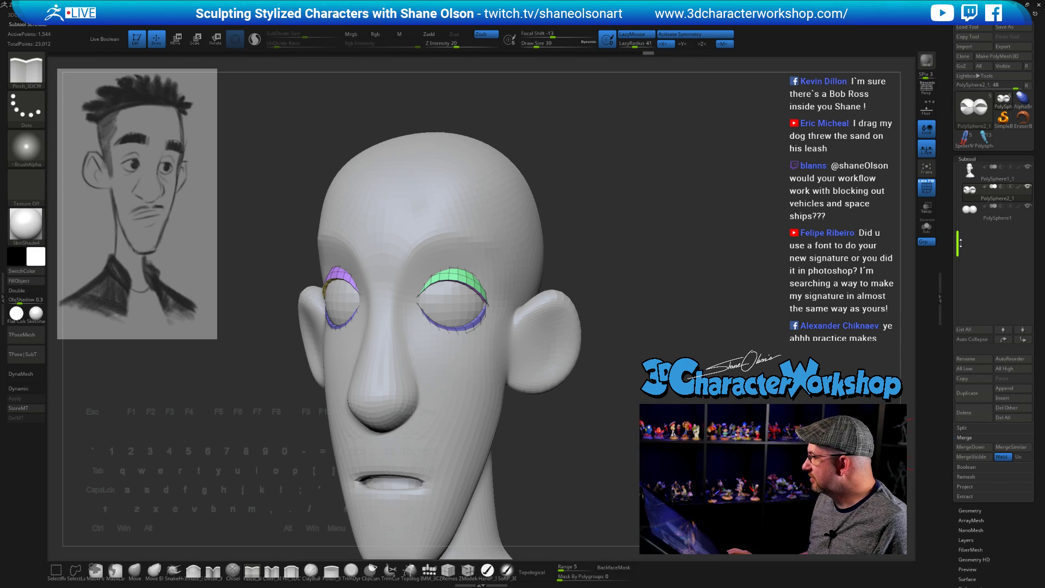
Step: Duplicate the head and the merged eyelids as backup copies, hiding the original head
scroll(956, 220, "up", 2)
left_click(996, 214)
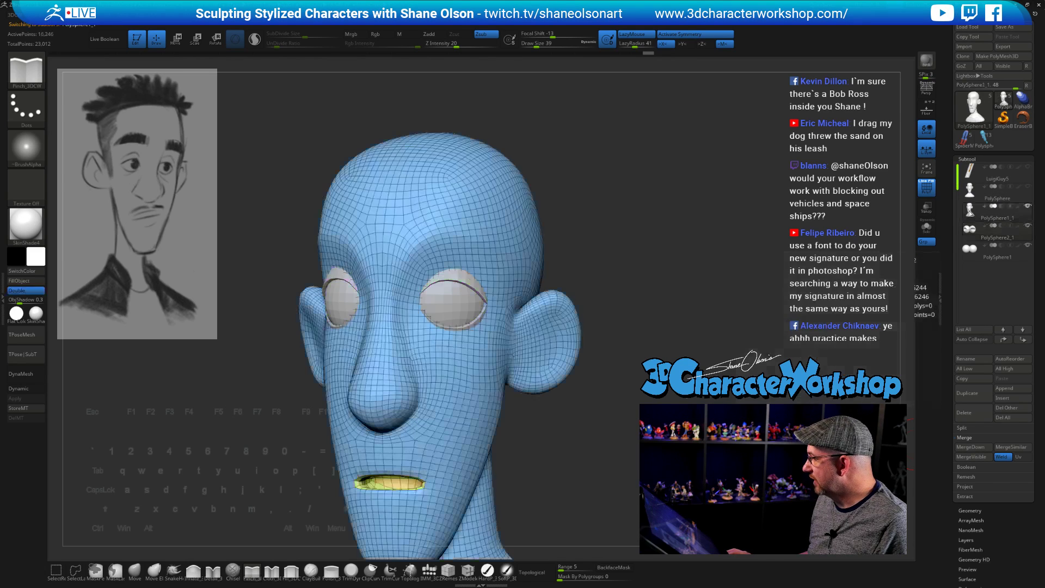
left_click(968, 393)
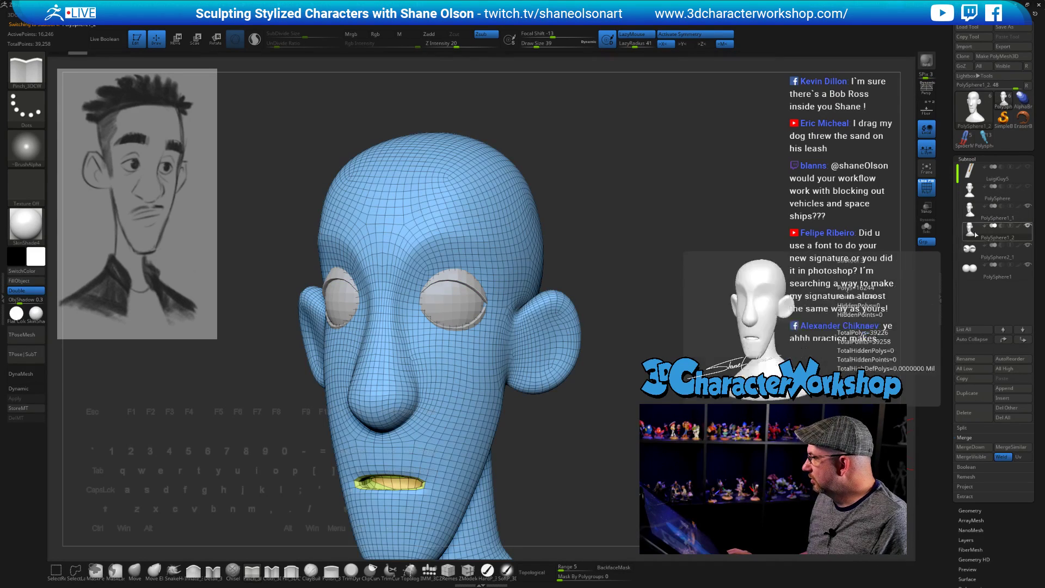
left_click(1029, 207)
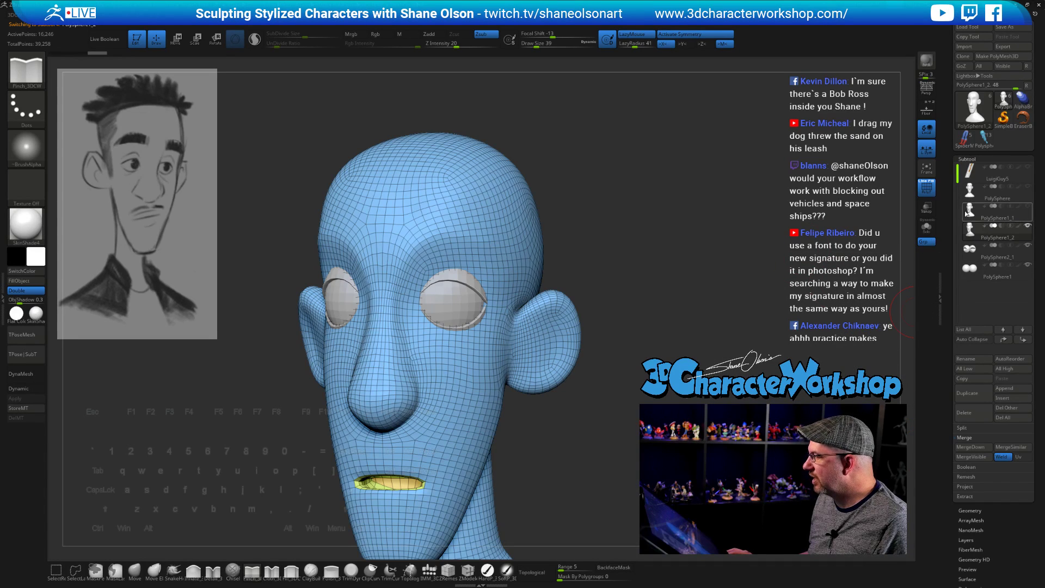
mouse_move(679, 318)
left_mouse_down()
mouse_move(707, 312)
mouse_move(702, 321)
left_mouse_up()
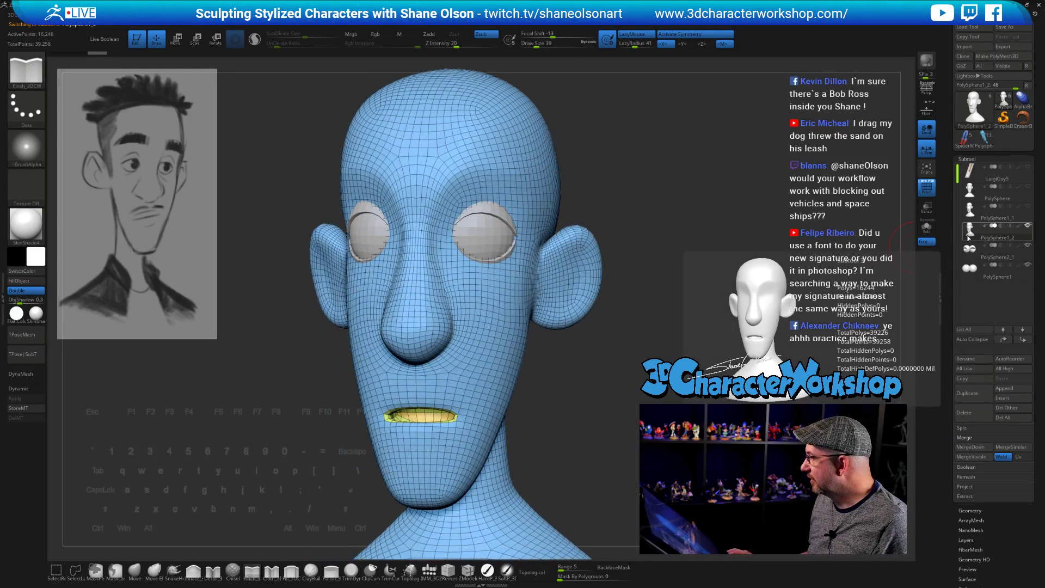
left_click(969, 252)
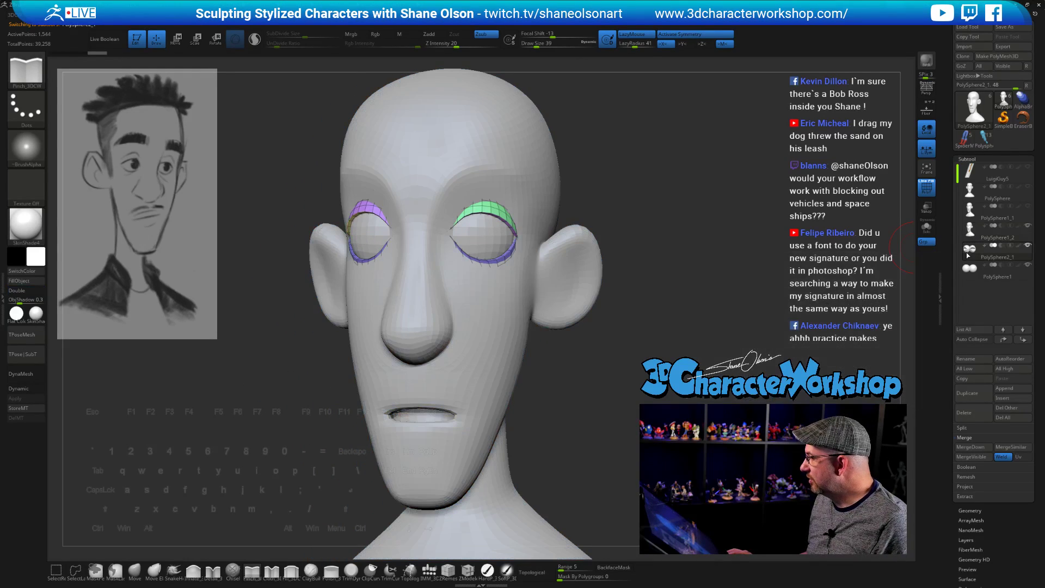
left_click(968, 393)
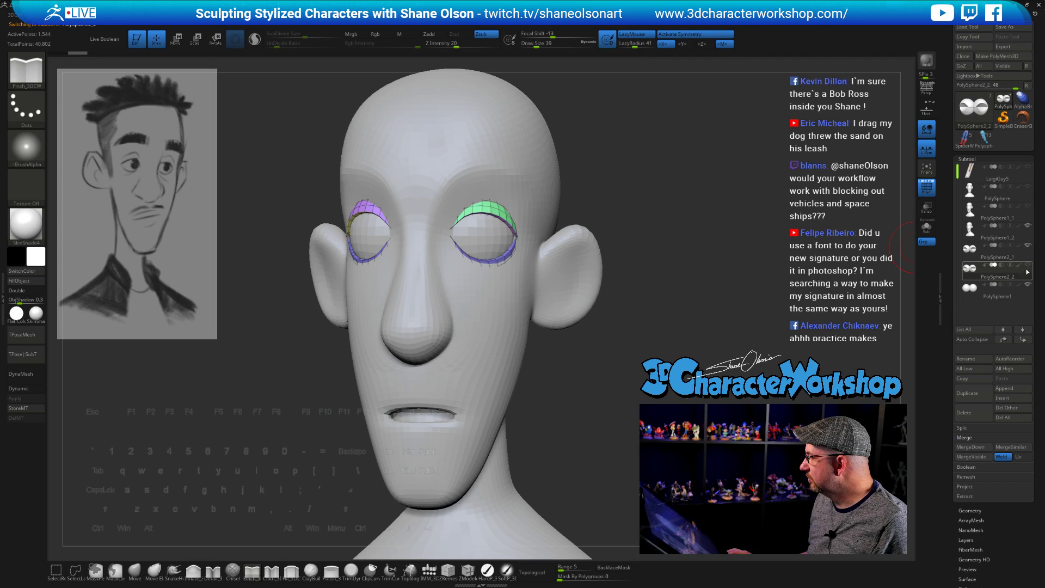
Step: Merge the duplicated head with the eyelids beneath it into a single subtool
left_click(970, 229)
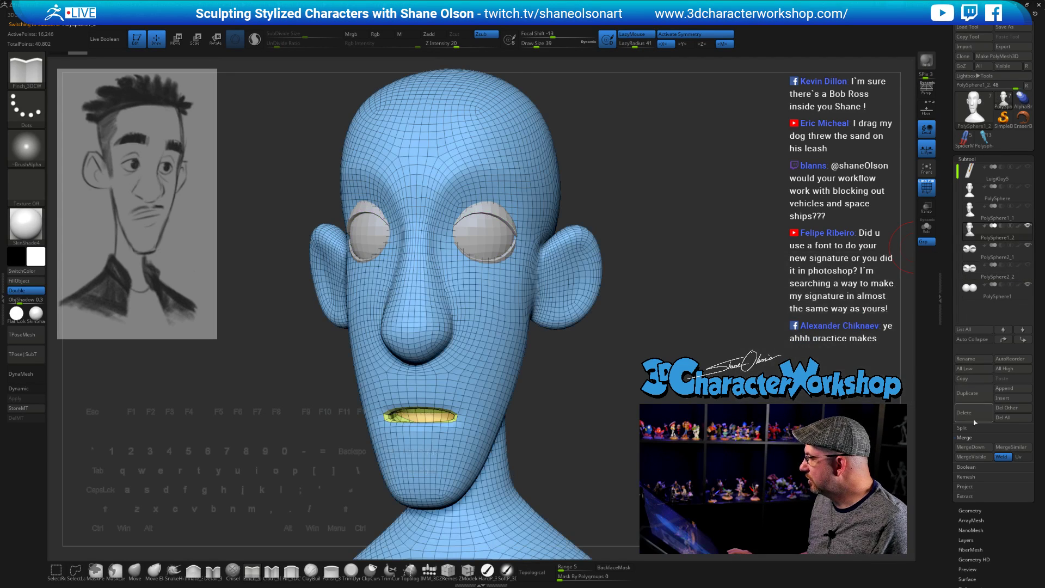
left_click(971, 447)
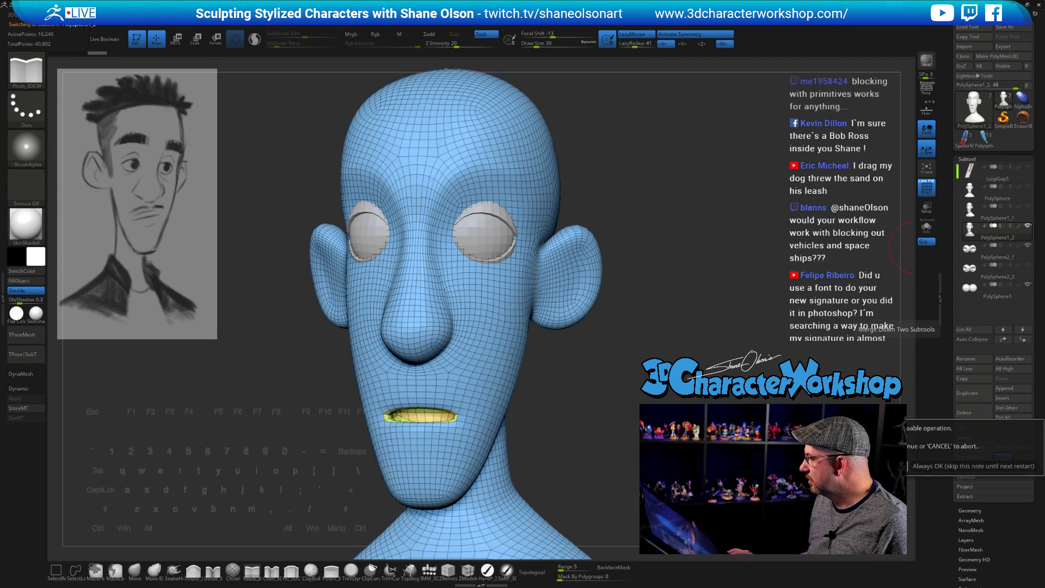
left_click(866, 466)
left_click_drag(732, 338, 663, 391)
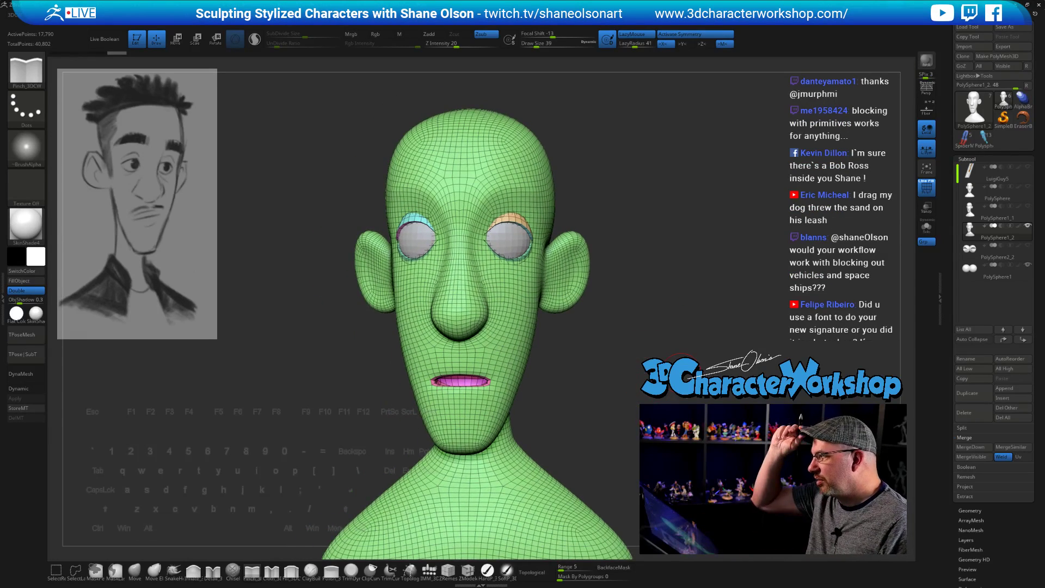
left_click_drag(695, 407, 694, 401, "shift")
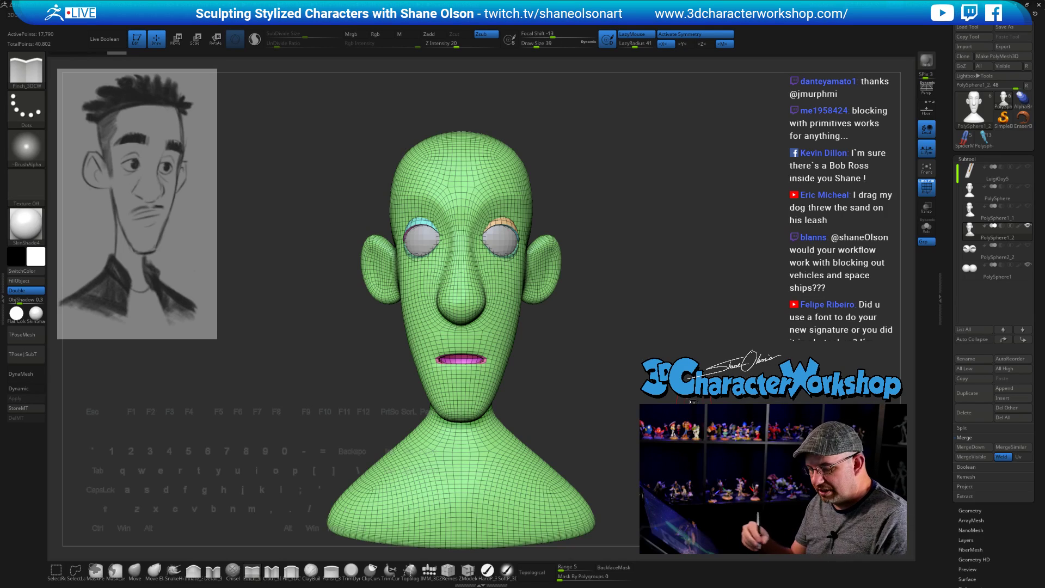
key("2")
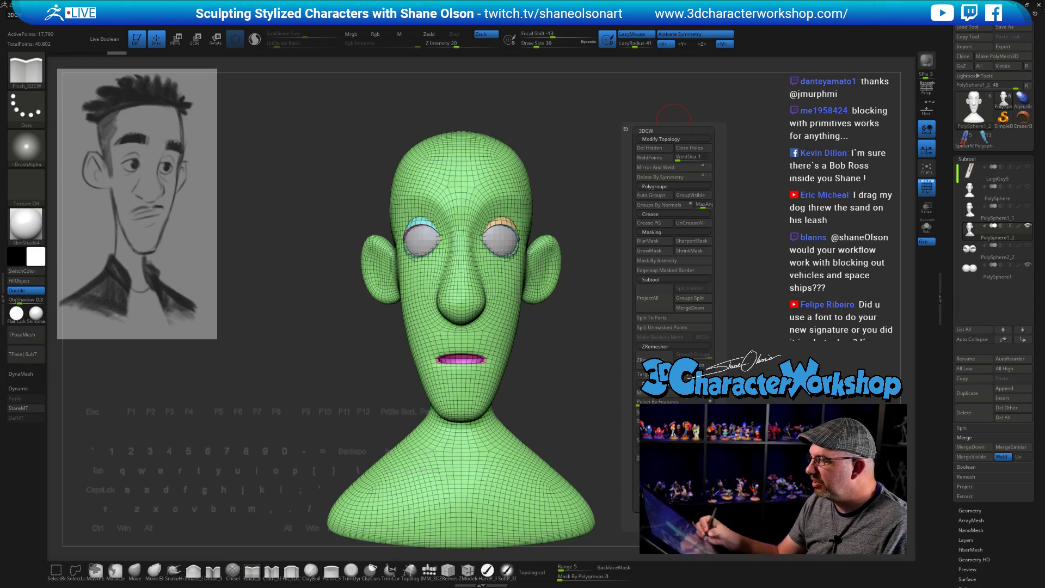
left_click_drag(962, 502, 963, 149)
left_click(970, 158)
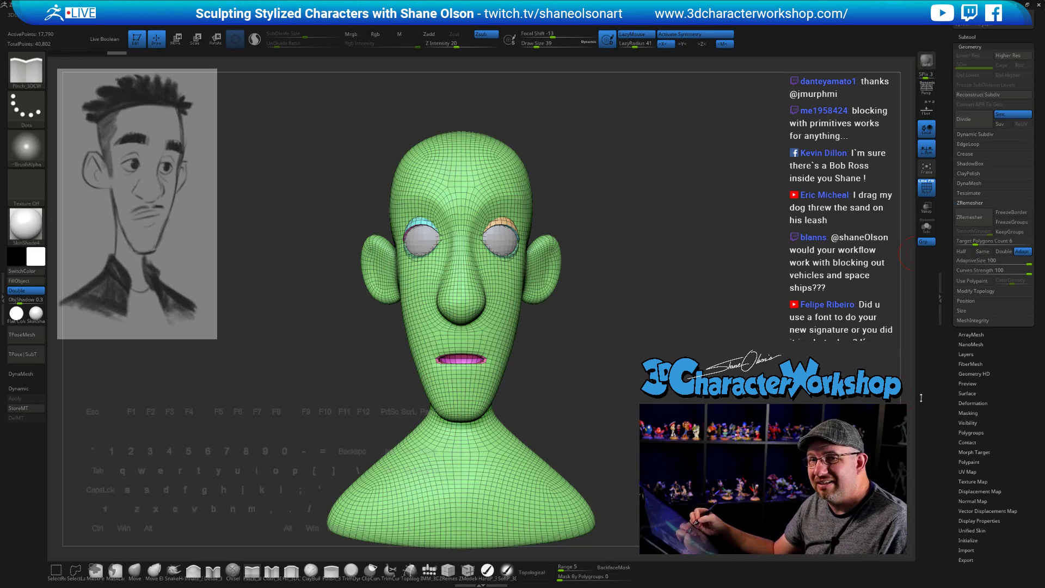
left_click_drag(971, 42, 970, 127)
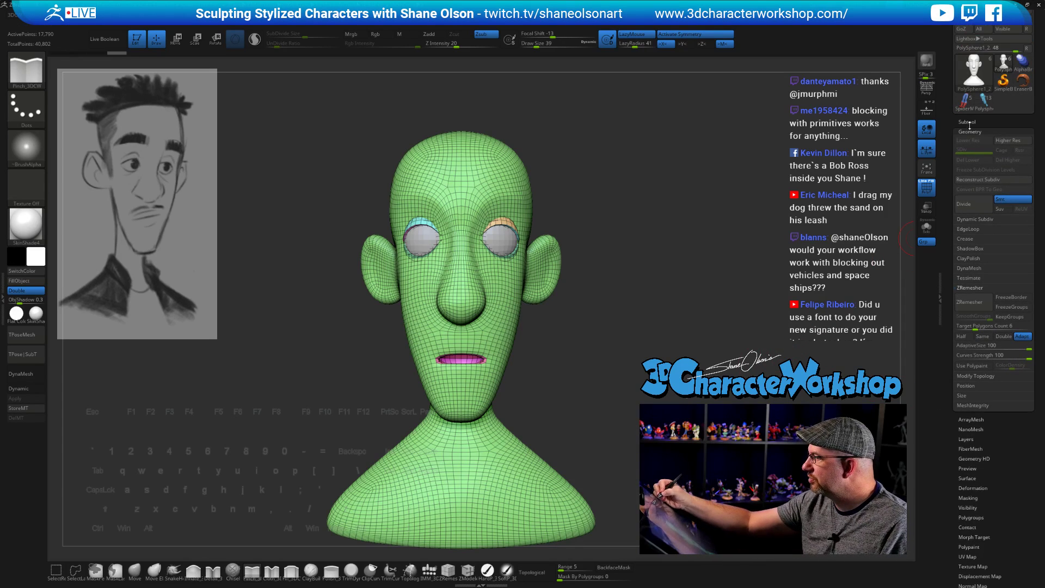
left_click(970, 123)
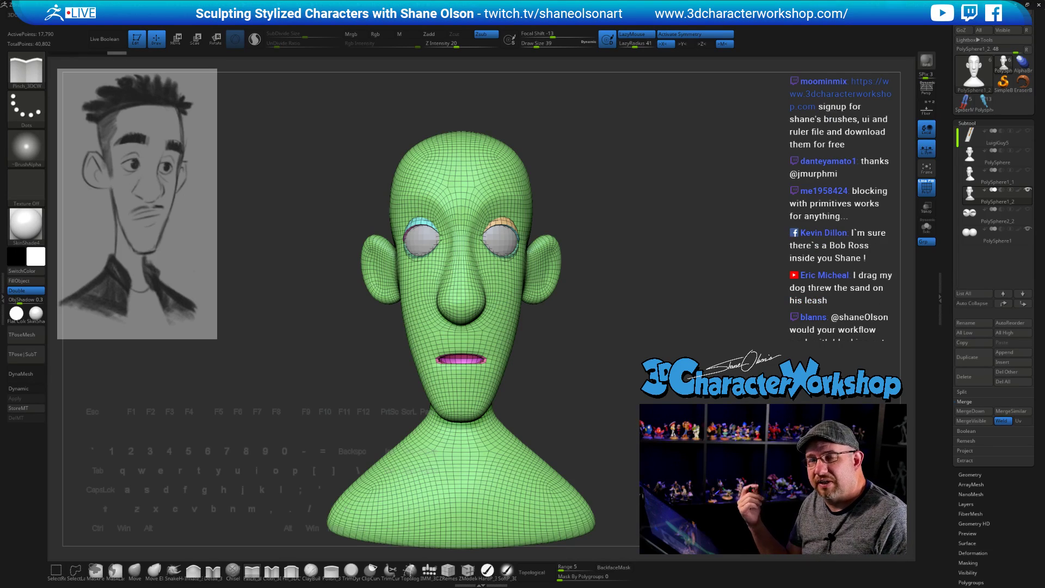
left_click_drag(681, 436, 671, 403)
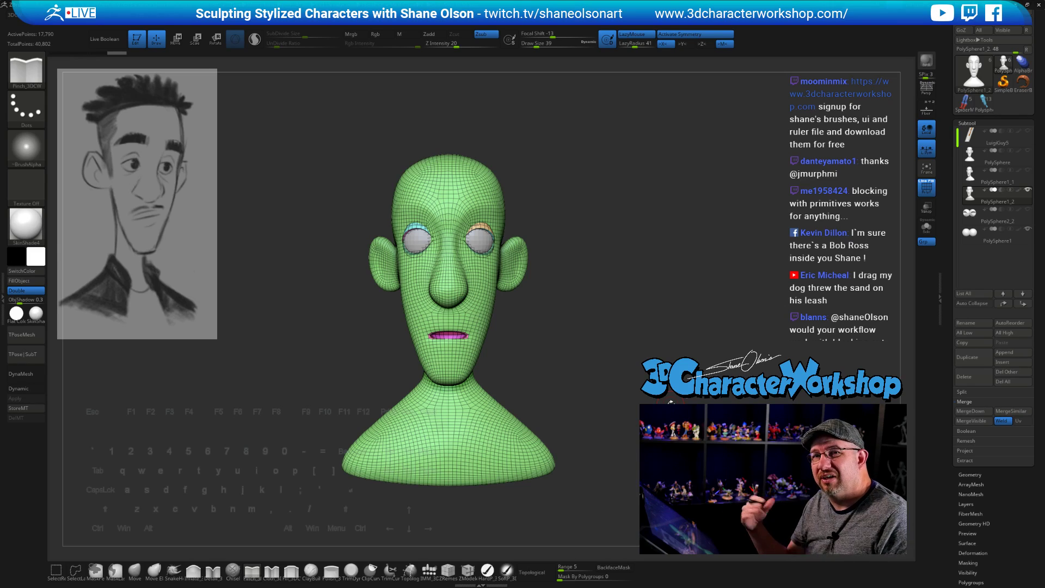
mouse_move(671, 418)
left_mouse_down()
mouse_move(746, 417)
mouse_move(675, 418)
left_mouse_up()
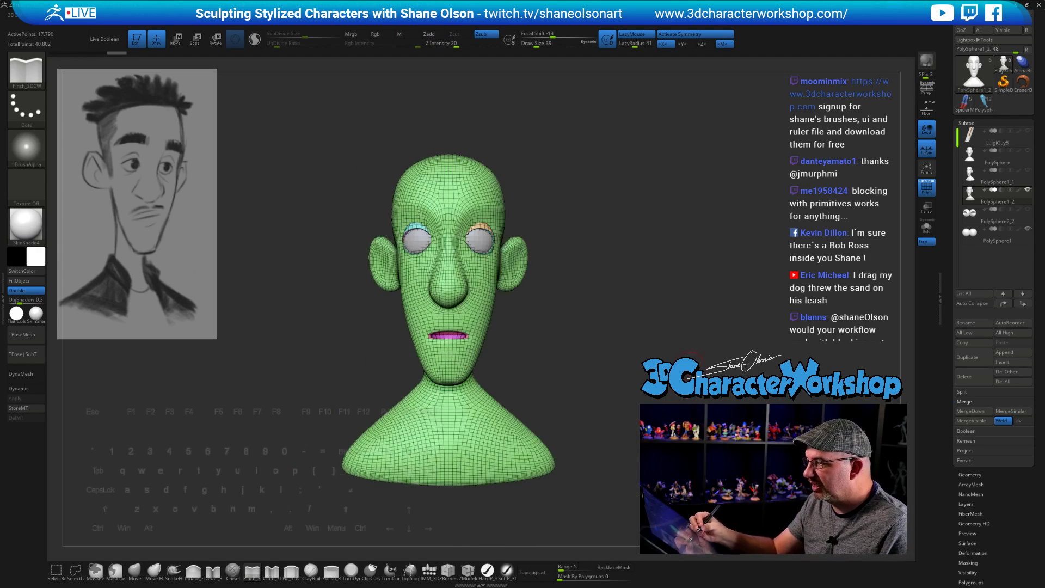
Step: Draw a ZRemesher guide curve from the brow around the outside of the eye socket back to the nose bridge
mouse_move(676, 359)
left_mouse_down("alt")
mouse_move(687, 402)
mouse_move(708, 378)
mouse_move(604, 396)
mouse_move(652, 379)
mouse_move(657, 408)
mouse_move(642, 400)
mouse_move(685, 383)
left_mouse_up("alt")
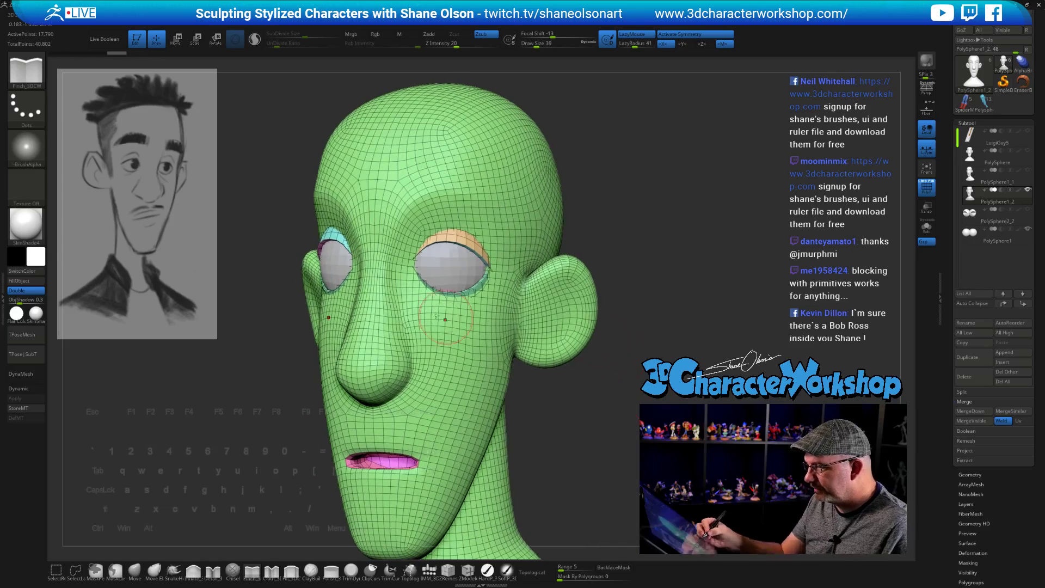
left_click_drag(591, 376, 612, 355, "alt")
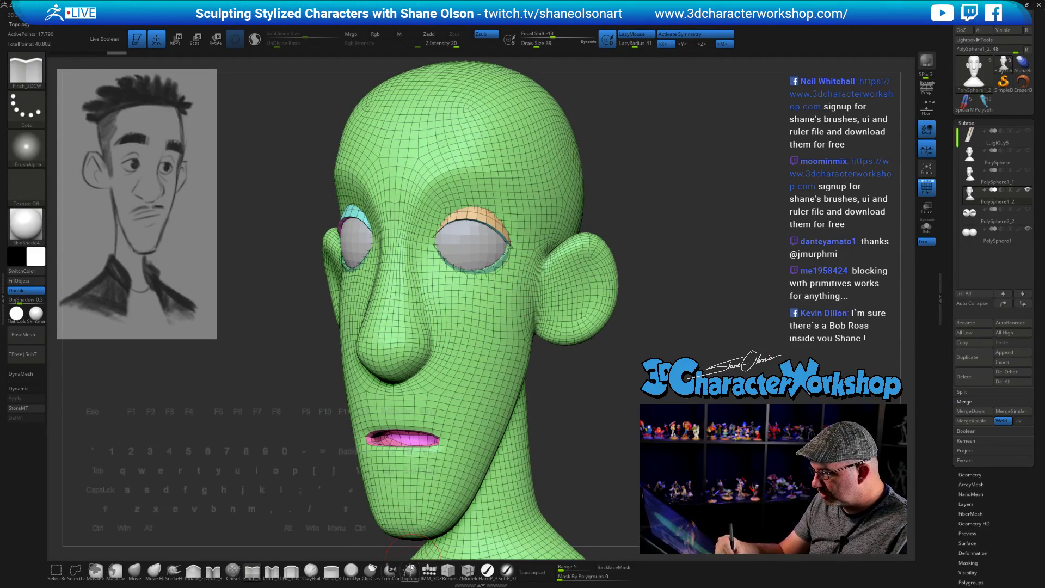
left_click(449, 570)
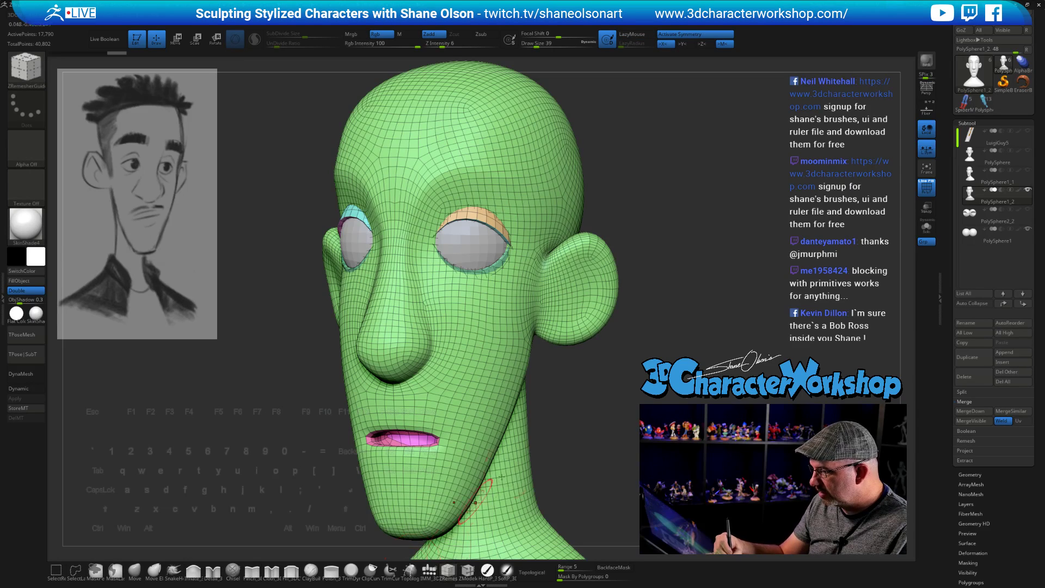
left_click_drag(305, 179, 286, 237, "alt")
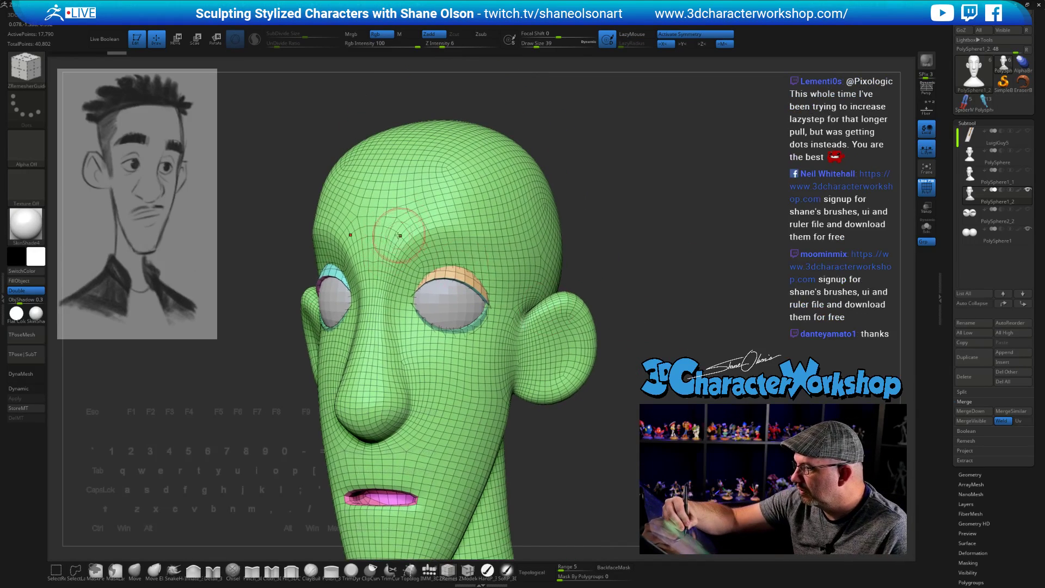
mouse_move(400, 235)
left_mouse_down()
mouse_move(377, 235)
mouse_move(490, 221)
left_mouse_up()
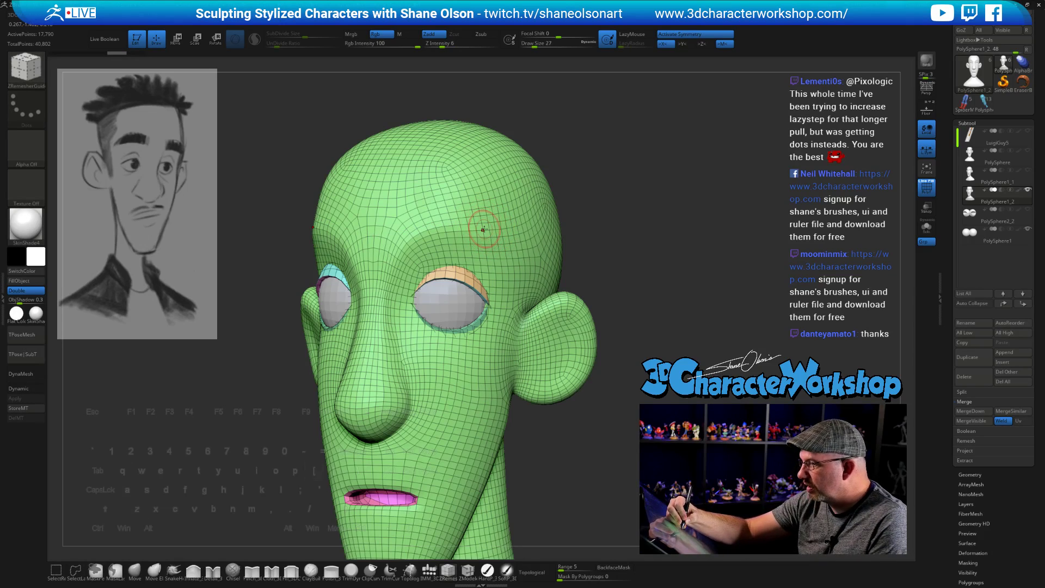
mouse_move(641, 275)
left_mouse_down()
mouse_move(695, 264)
mouse_move(677, 305)
left_mouse_up()
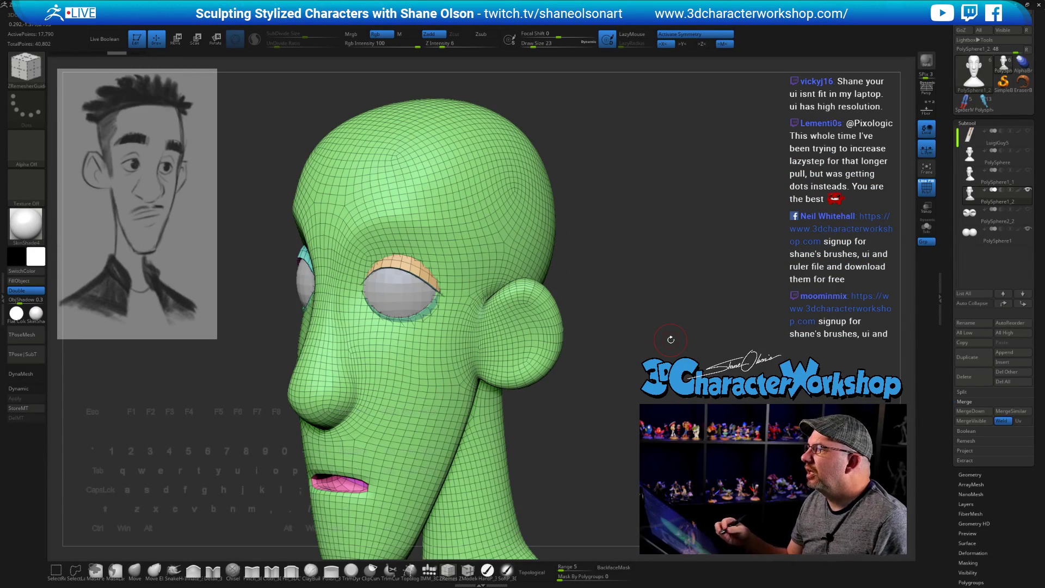
left_click_drag(671, 340, 661, 341)
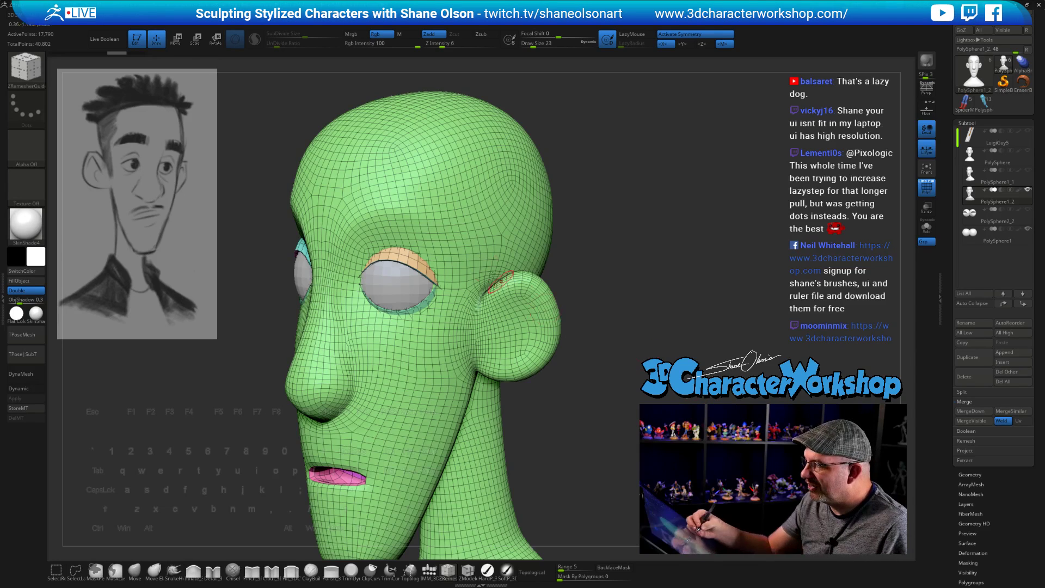
left_click_drag(318, 205, 385, 209)
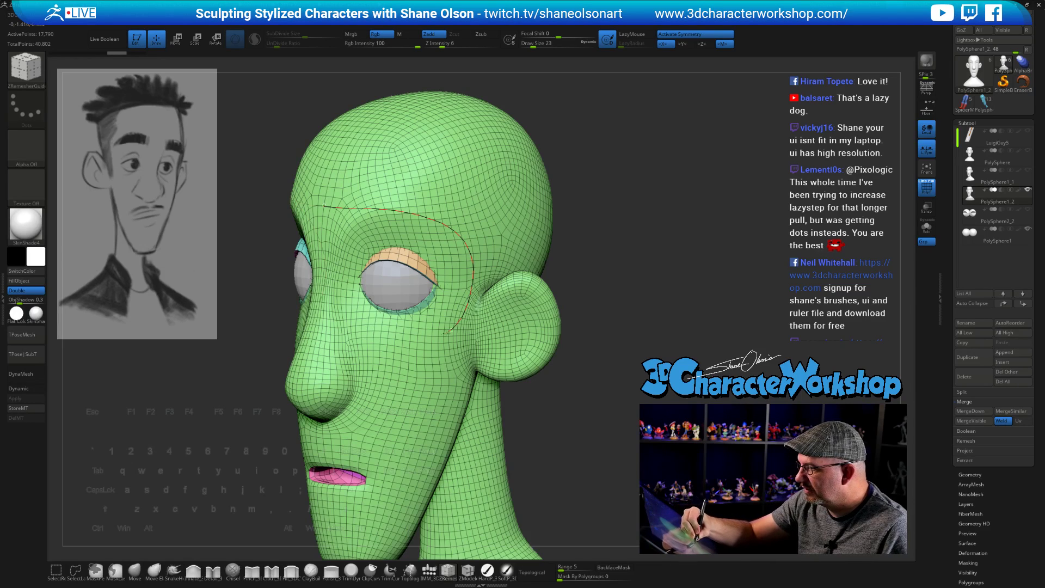
left_click_drag(323, 315, 321, 315)
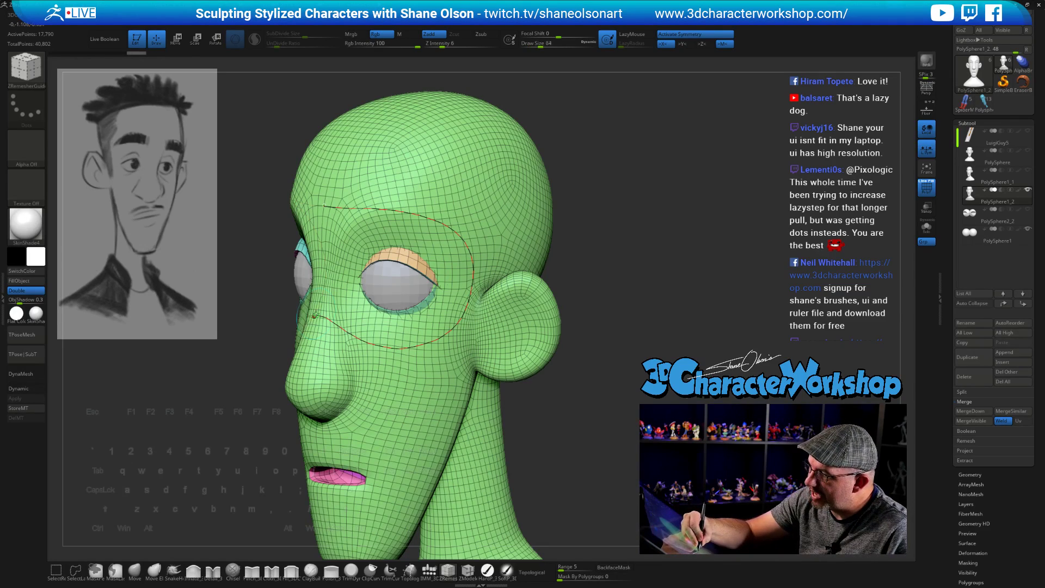
Step: Draw a tighter ZRemesher guide loop around the eyelids and another from the top of the nose around the mouth to the chin
mouse_move(626, 401)
left_mouse_down()
mouse_move(701, 401)
mouse_move(702, 338)
left_mouse_up()
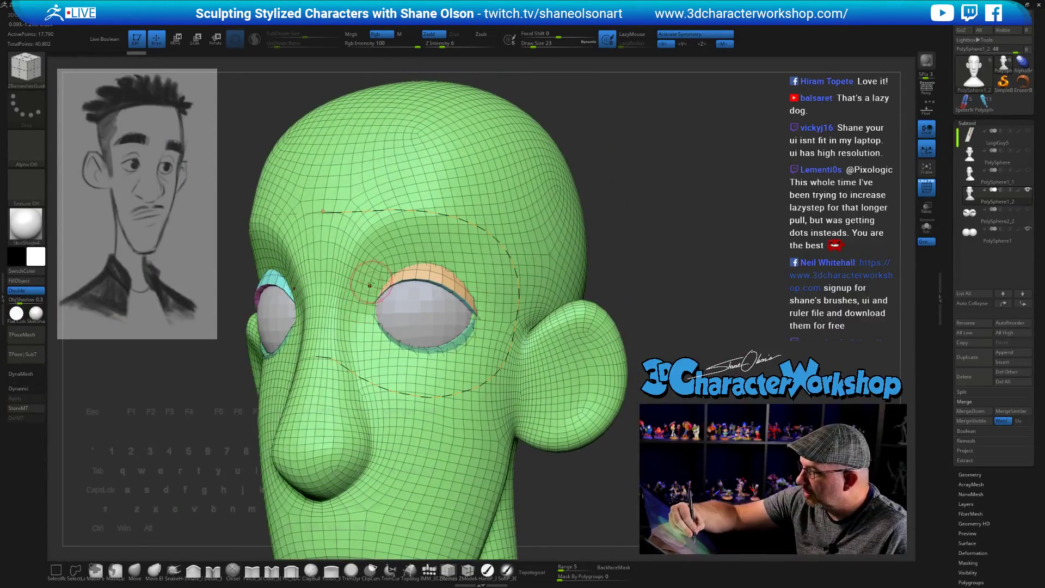
left_click_drag(641, 342, 625, 308)
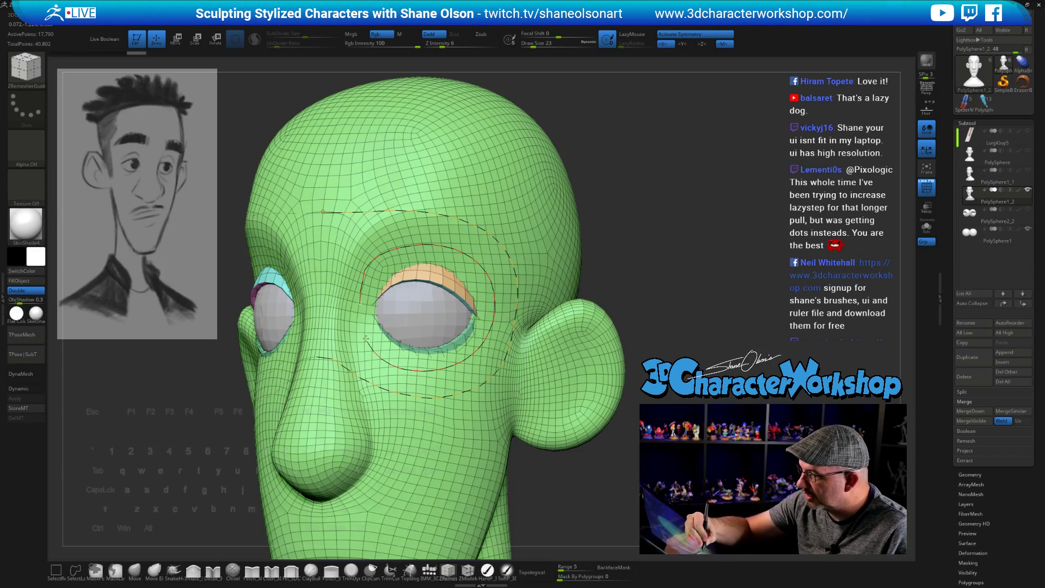
left_click_drag(675, 349, 648, 324)
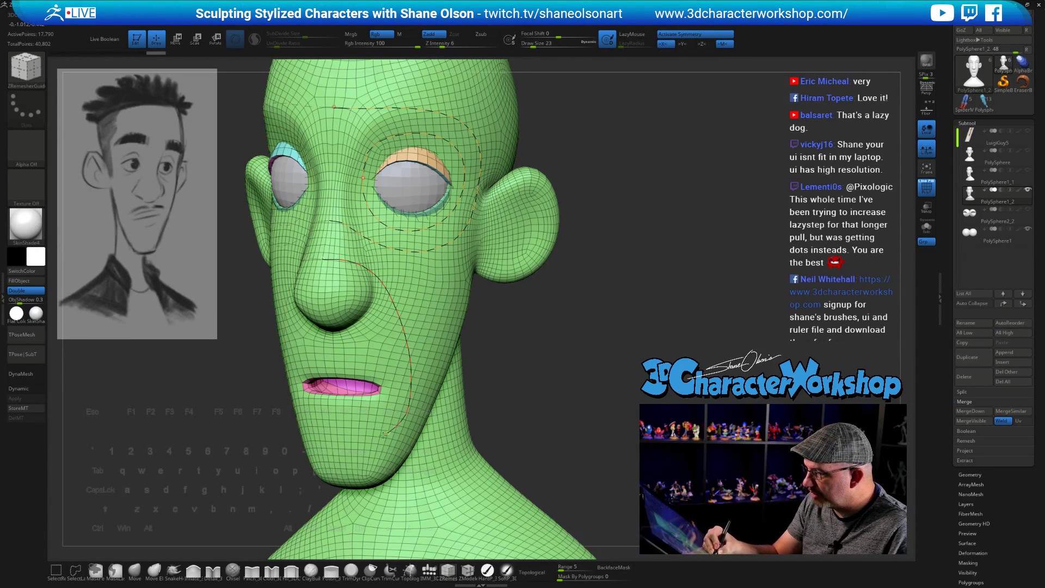
Step: Draw a ZRemesher guide from under the nose closely around the corner of the mouth to below the lower lip
mouse_move(633, 433)
left_mouse_down()
mouse_move(641, 376)
mouse_move(593, 384)
left_mouse_up()
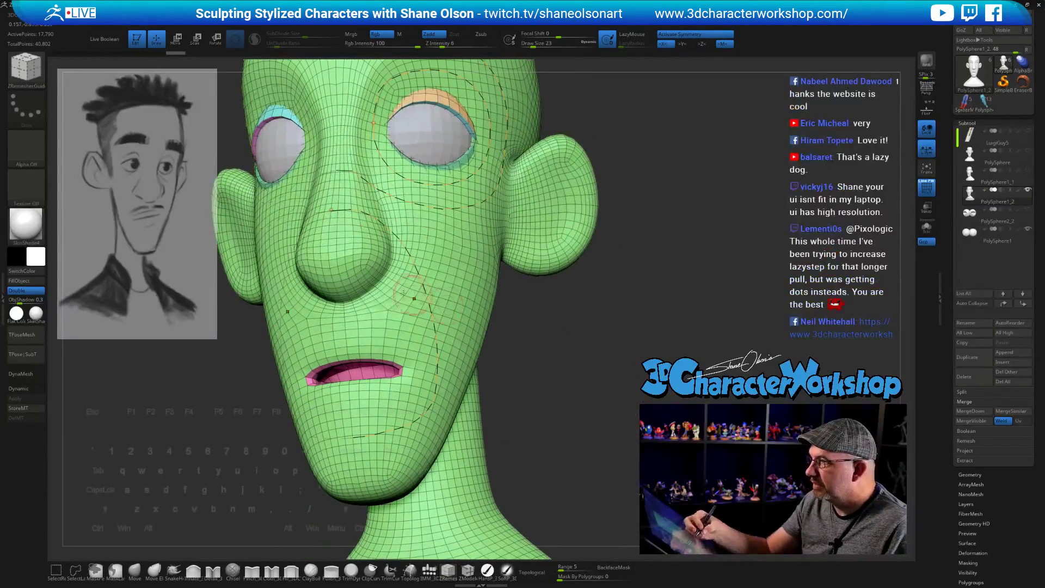
left_click_drag(344, 331, 355, 327)
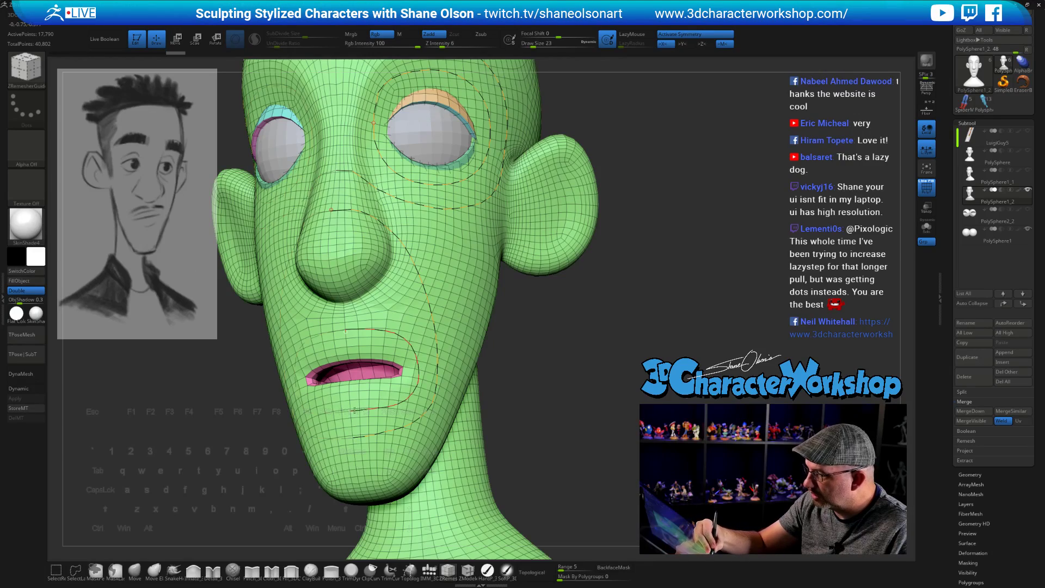
left_click_drag(354, 409, 354, 409)
left_click_drag(599, 411, 668, 398)
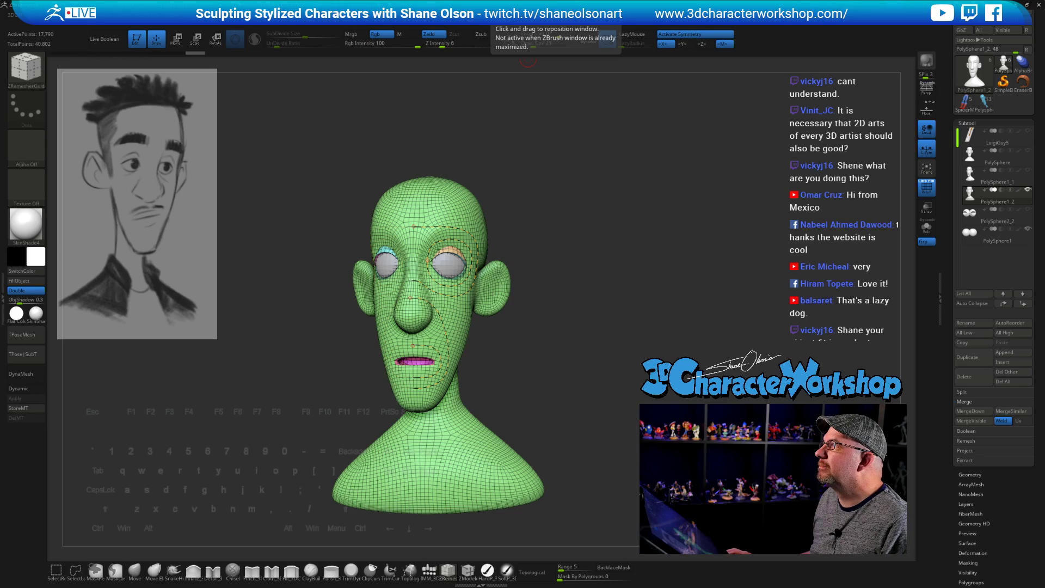
Step: Switch to the browser with the 3D Character Workshop website and look over its student work galleries
left_click_drag(776, 0, 415, 109)
left_click(804, 96)
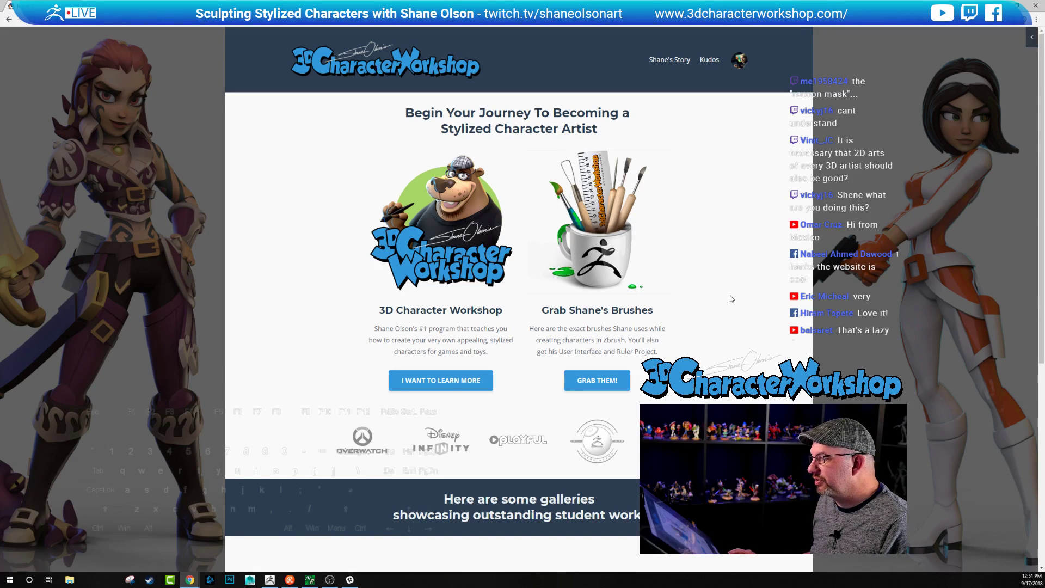
scroll(735, 291, "down", 5)
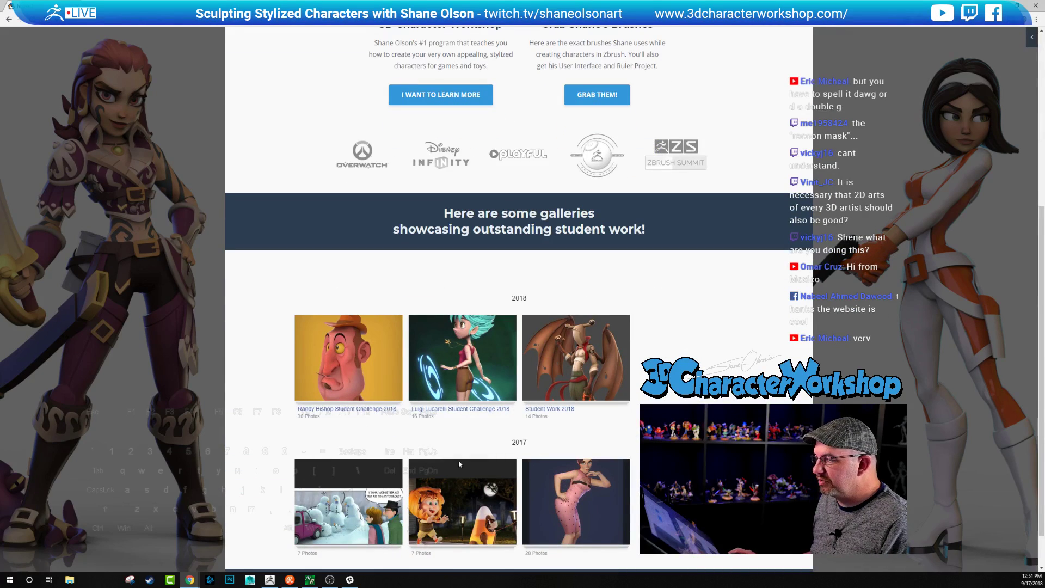
scroll(434, 325, "down", 1)
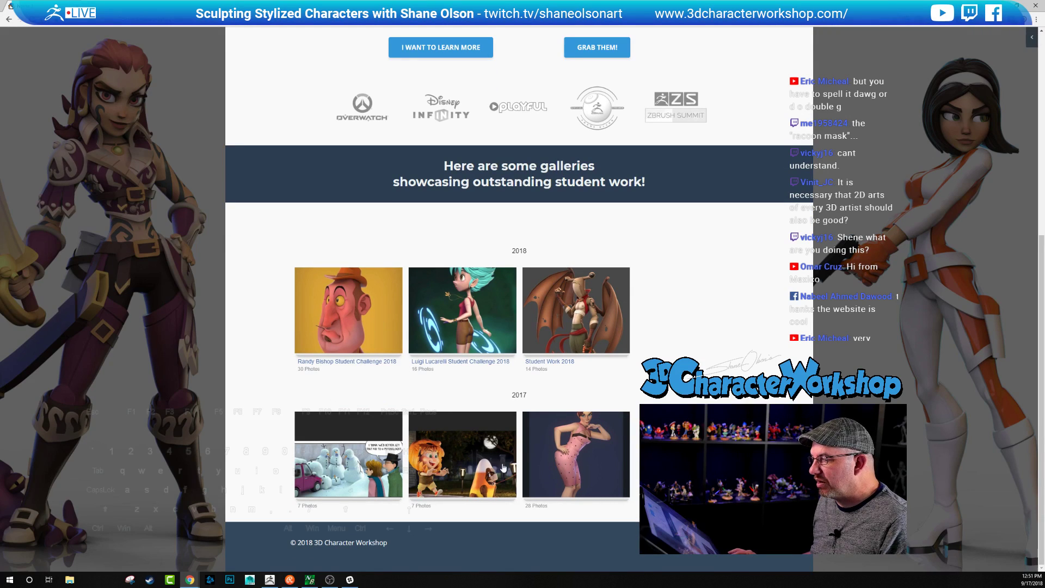
Step: Open the first 2018 student challenge gallery and look through its character sculpts
left_click(333, 321)
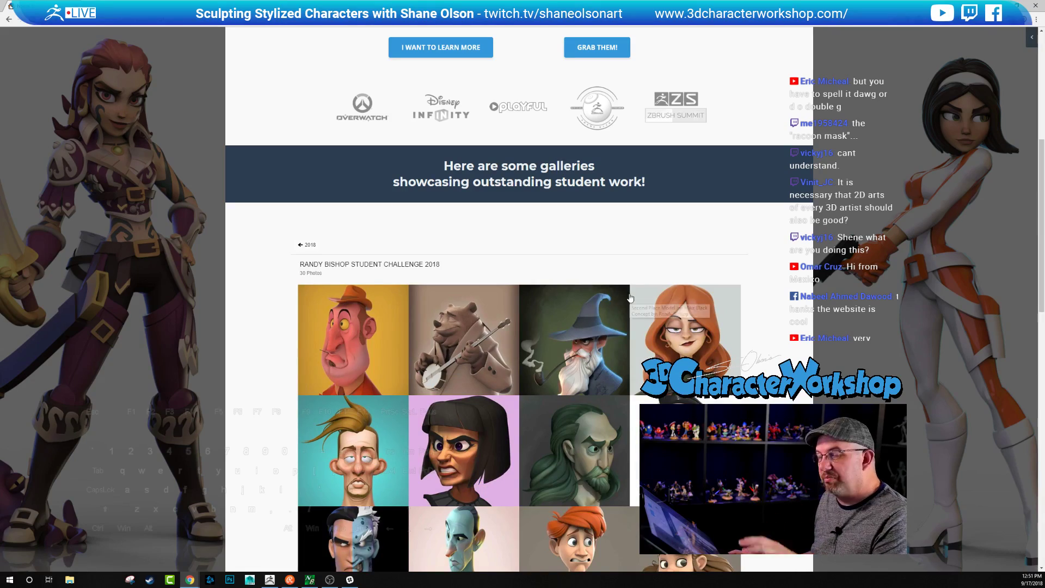
scroll(631, 297, "down", 8)
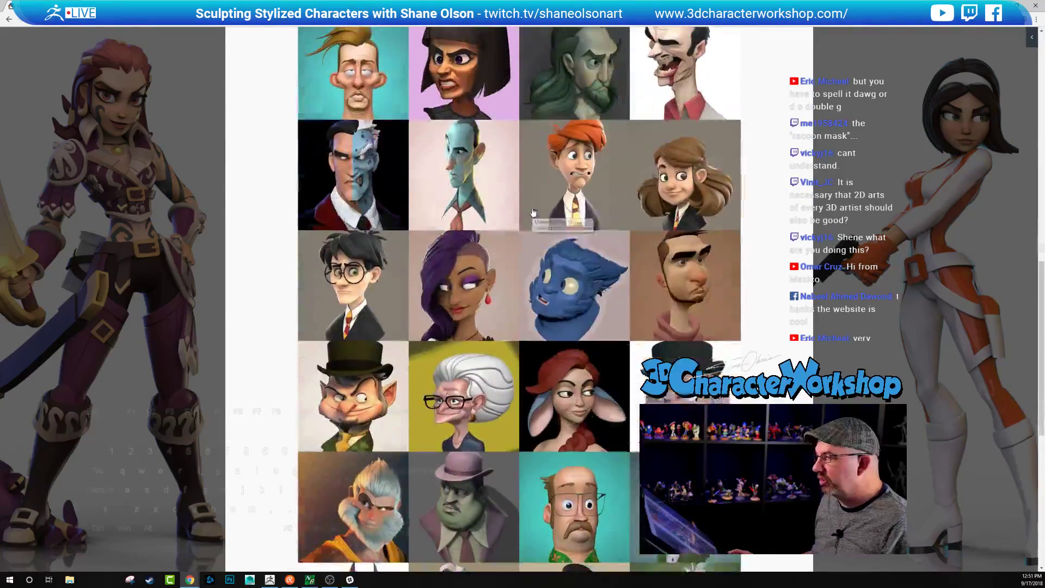
scroll(772, 341, "down", 4)
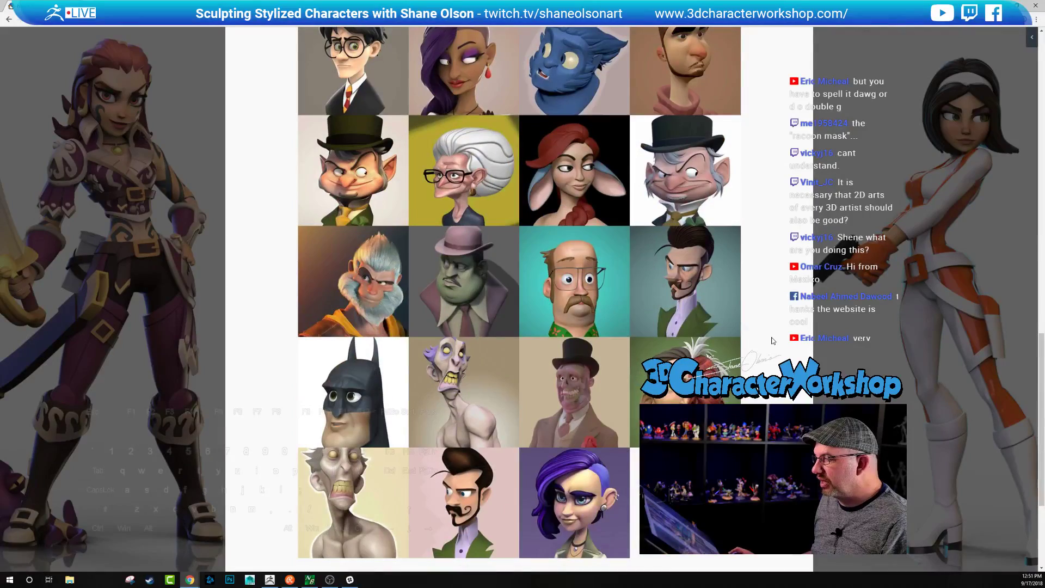
scroll(451, 208, "up", 7)
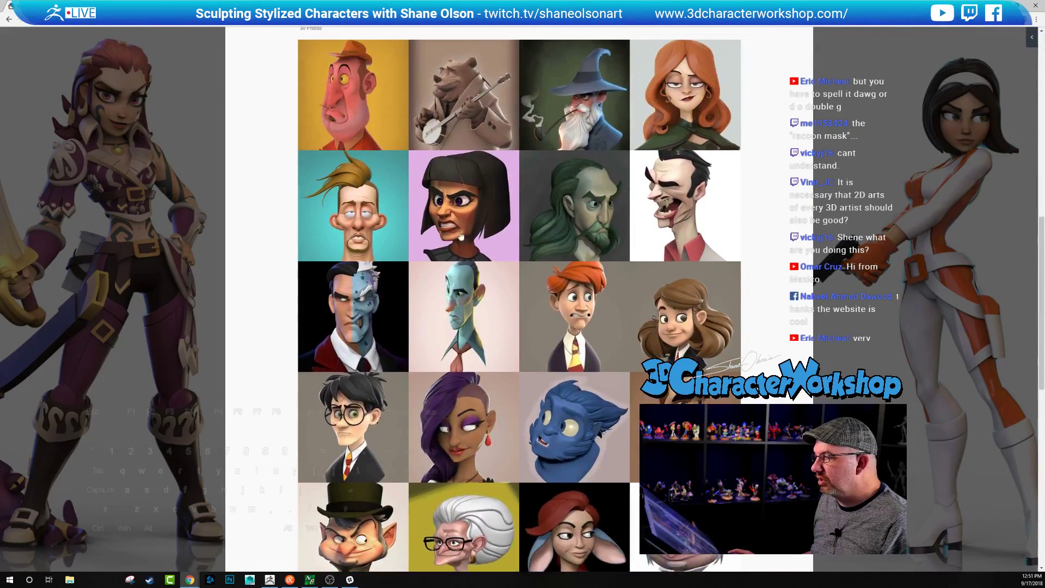
scroll(451, 208, "up", 2)
Step: View the gallery's first three sculpts enlarged one after another, closing the image viewer at the end
left_click(353, 217)
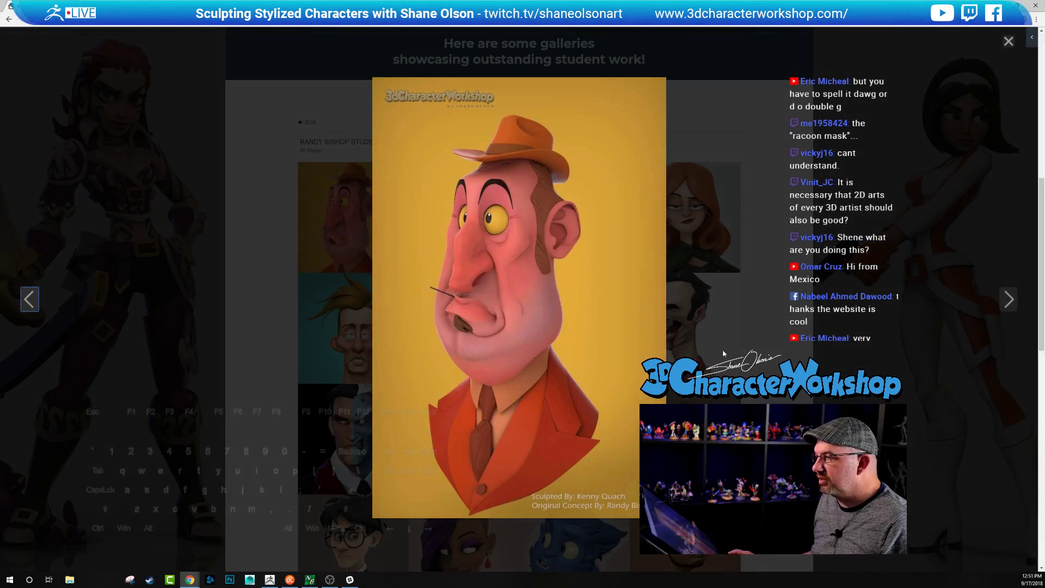
left_click(658, 314)
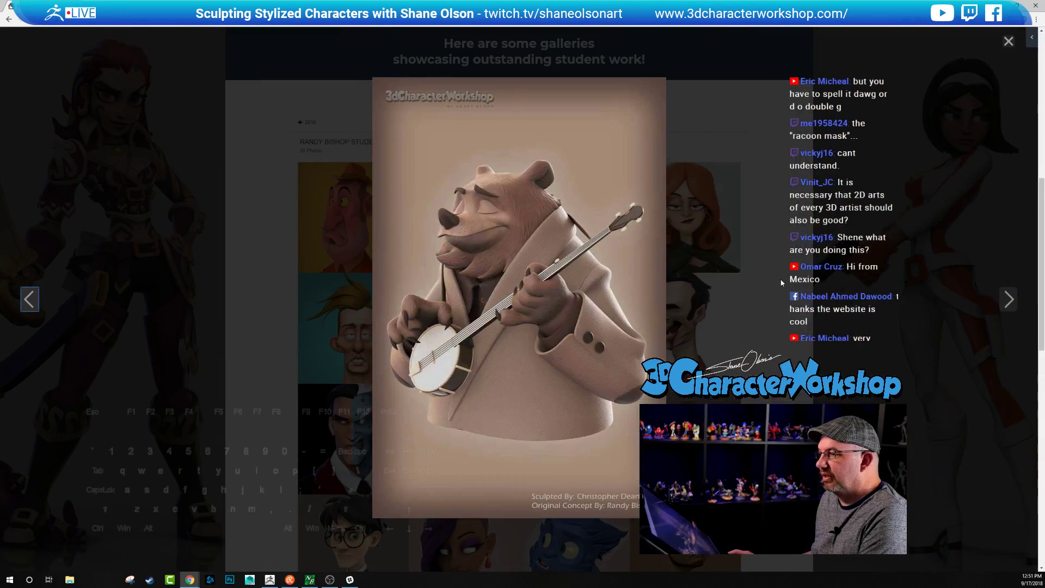
key("Right")
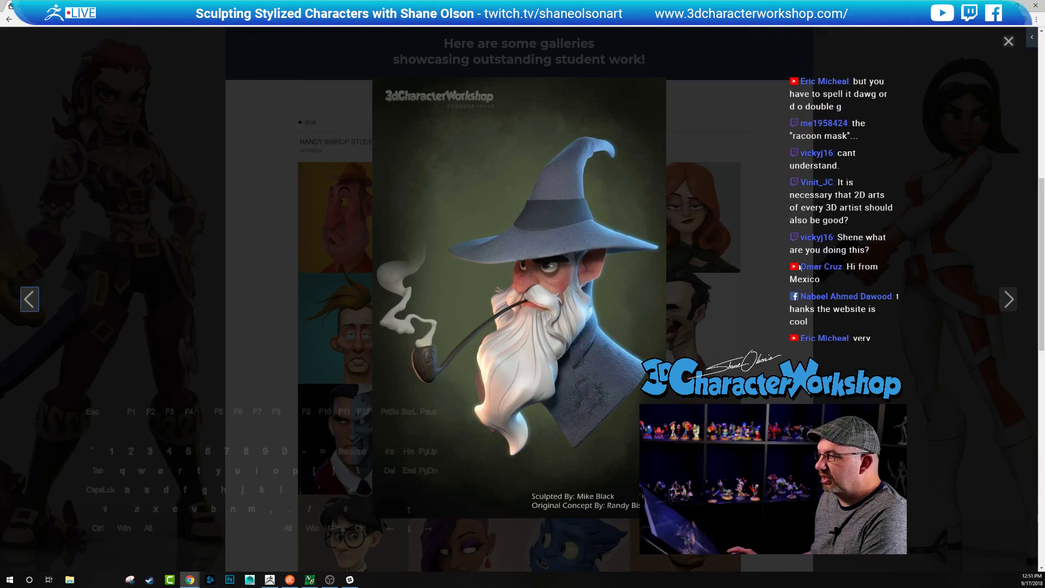
left_click(1008, 43)
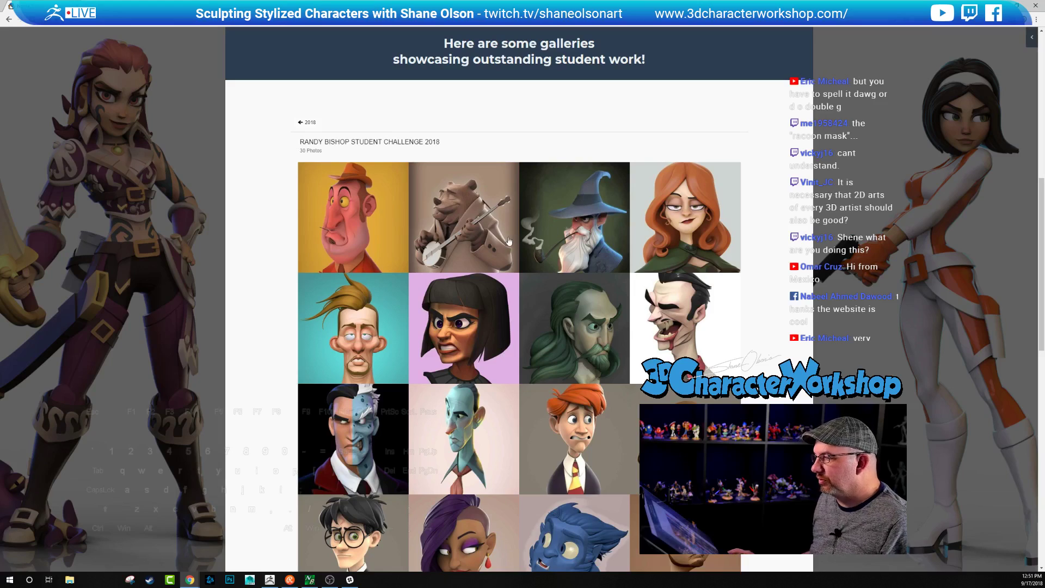
Step: Return to the gallery overview at the start of the website and switch back to ZBrush
left_click(307, 123)
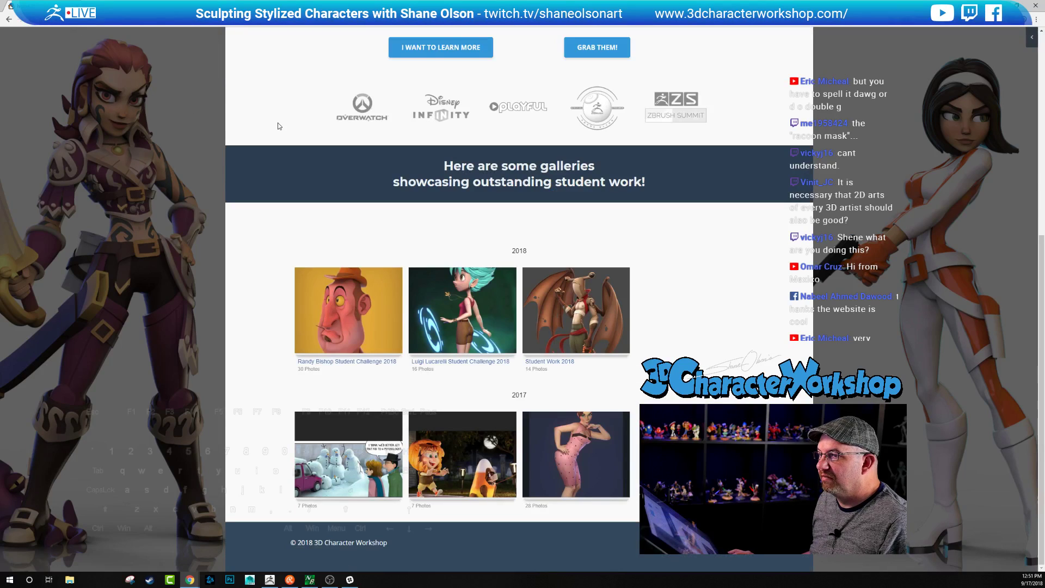
scroll(278, 126, "up", 6)
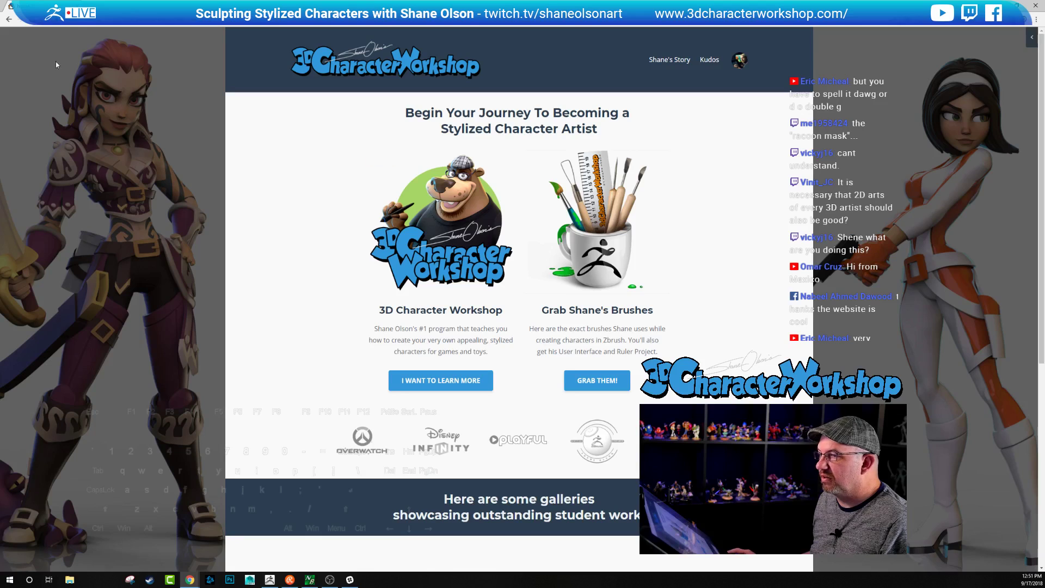
key("alt+Tab")
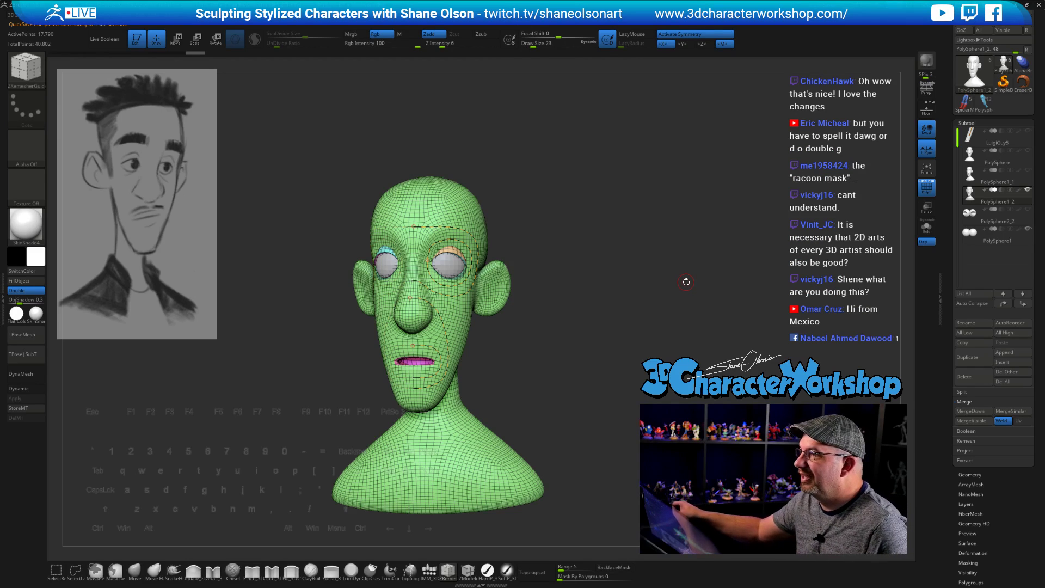
Step: Examine the ZRemesher guides around the eye, nose and mouth from several angles
left_click_drag(686, 282, 660, 376)
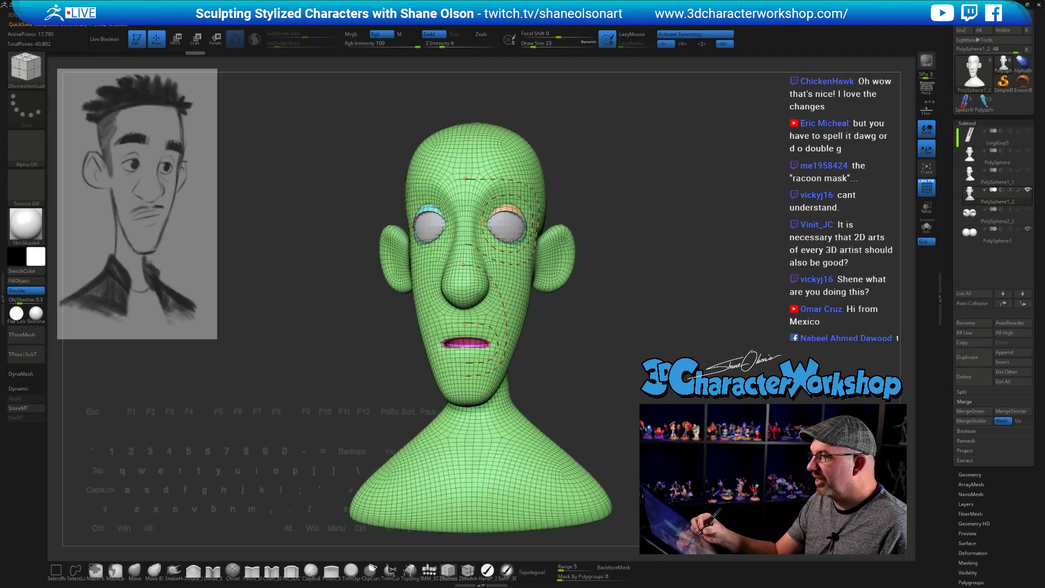
left_click_drag(653, 327, 626, 305, "alt")
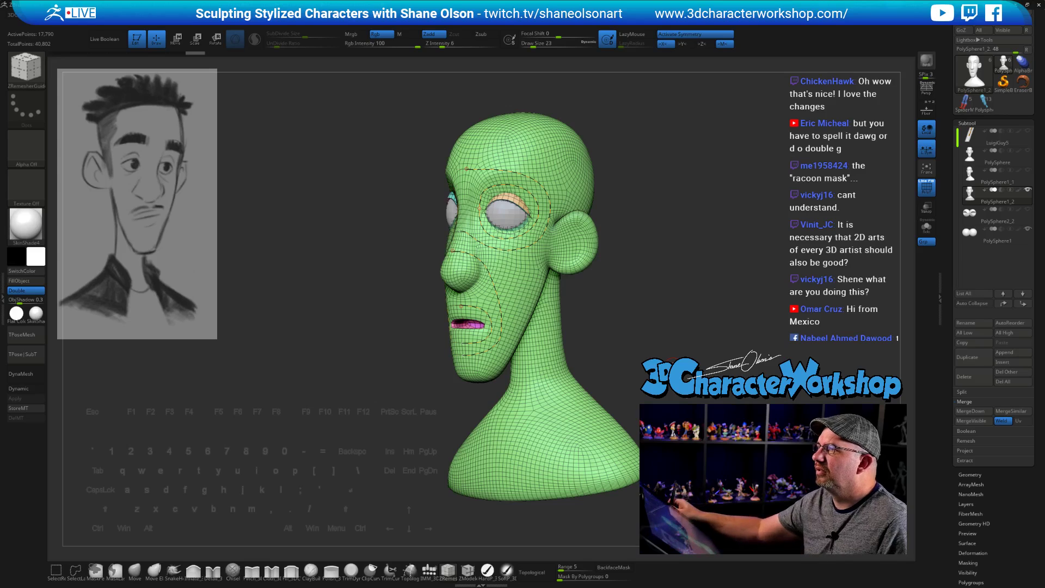
left_click_drag(684, 302, 700, 300)
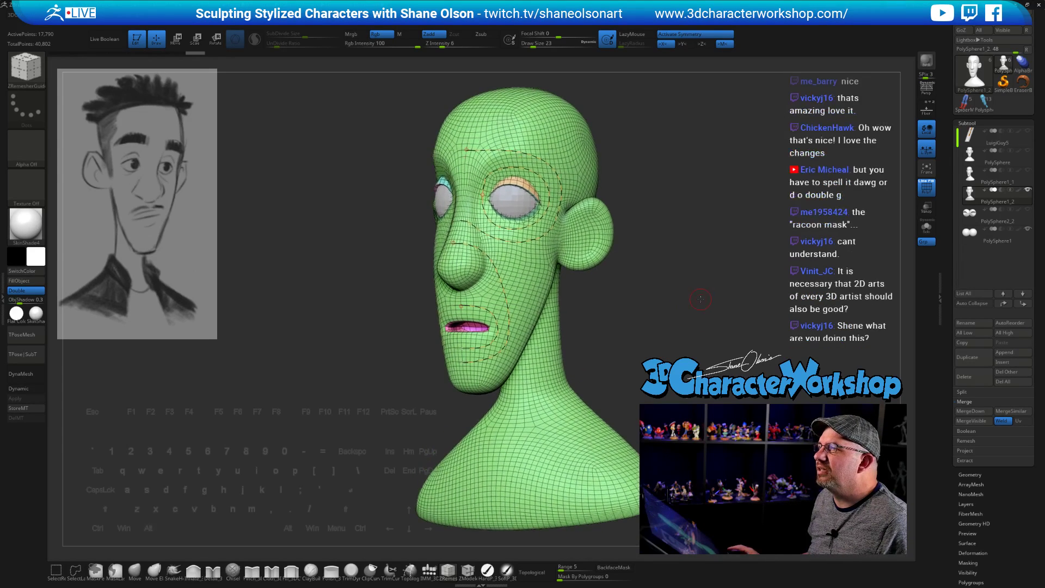
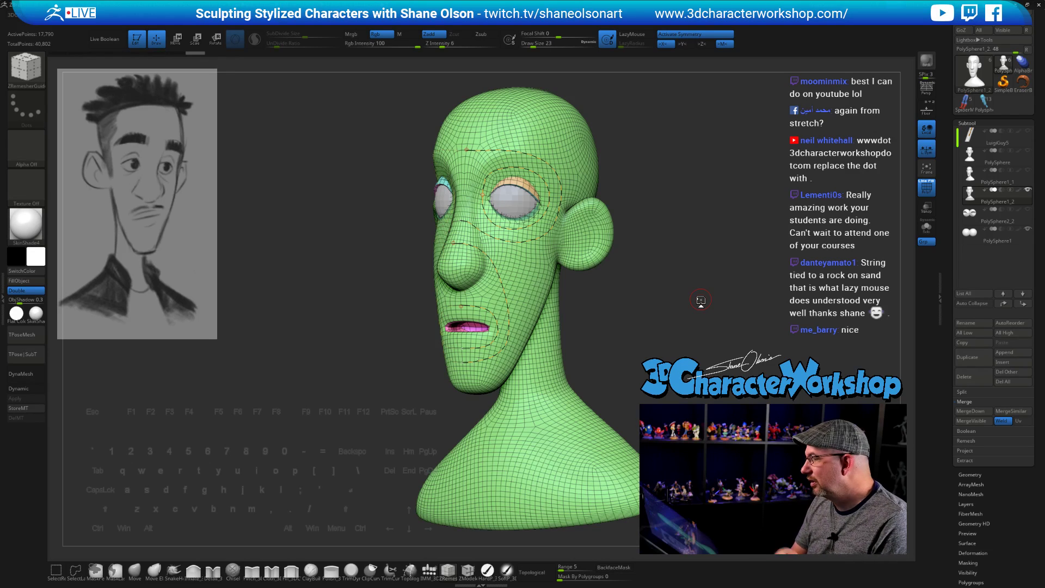
left_click_drag(711, 349, 682, 386, "alt")
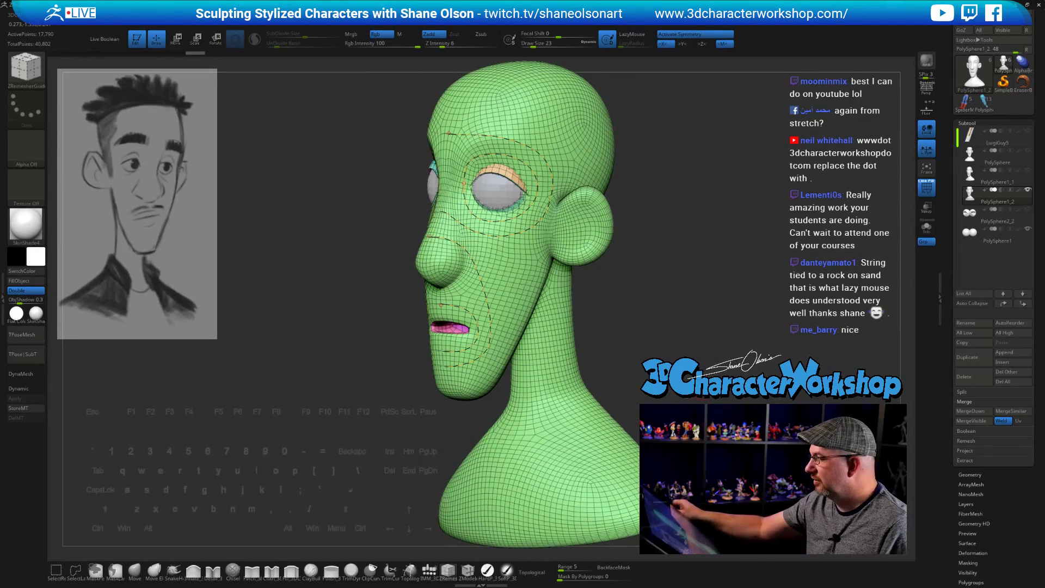
mouse_move(681, 256)
left_mouse_down()
mouse_move(750, 273)
mouse_move(702, 263)
mouse_move(727, 290)
mouse_move(669, 274)
left_mouse_up()
left_click_drag(766, 339, 762, 328)
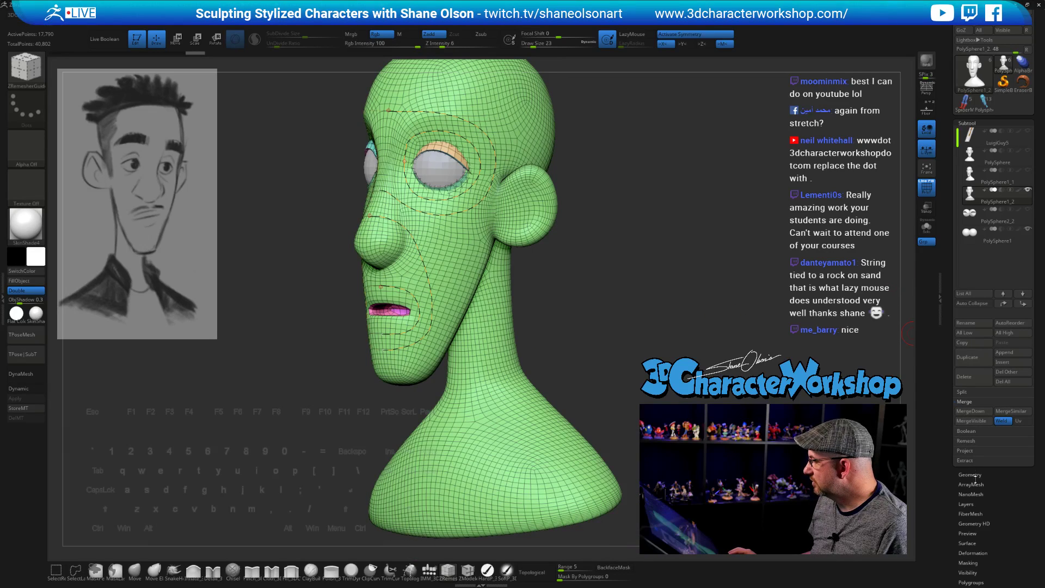
Step: Try ZRemeshing the head along its guides with a target polygon count of 8, and undo the remesh
scroll(946, 286, "down", 5)
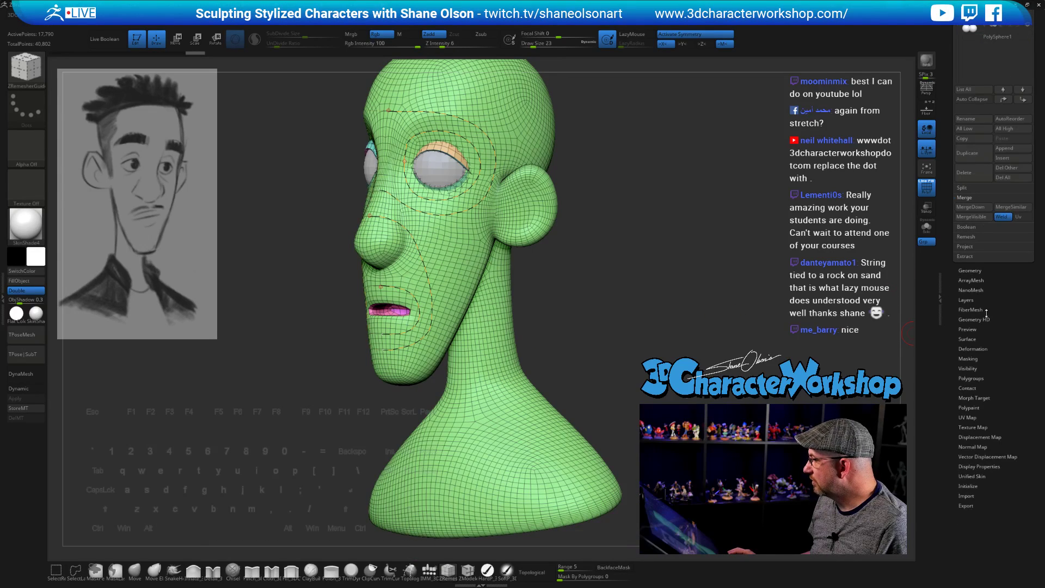
left_click(980, 270)
scroll(954, 261, "up", 5)
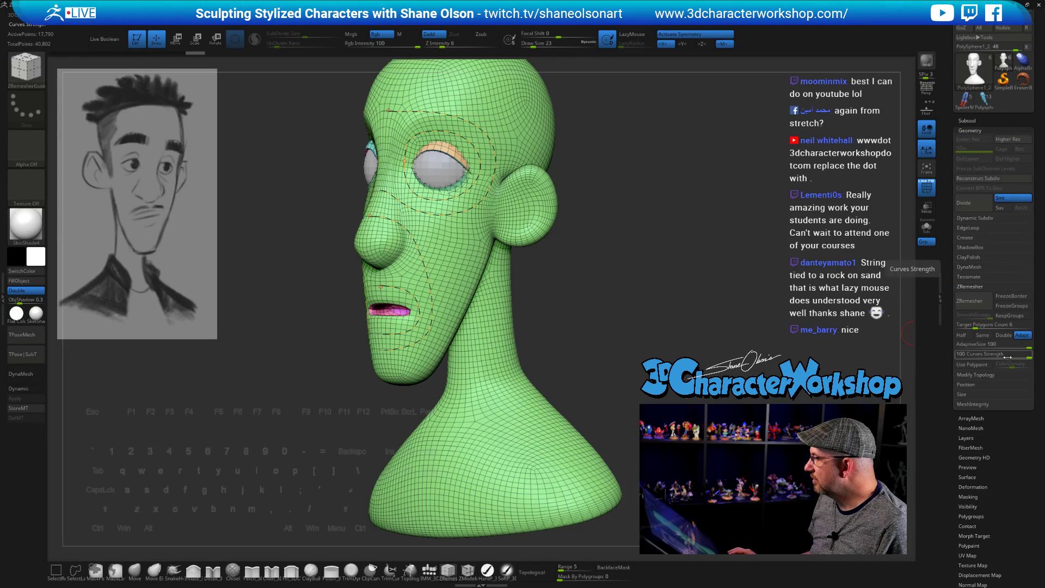
left_click(981, 328)
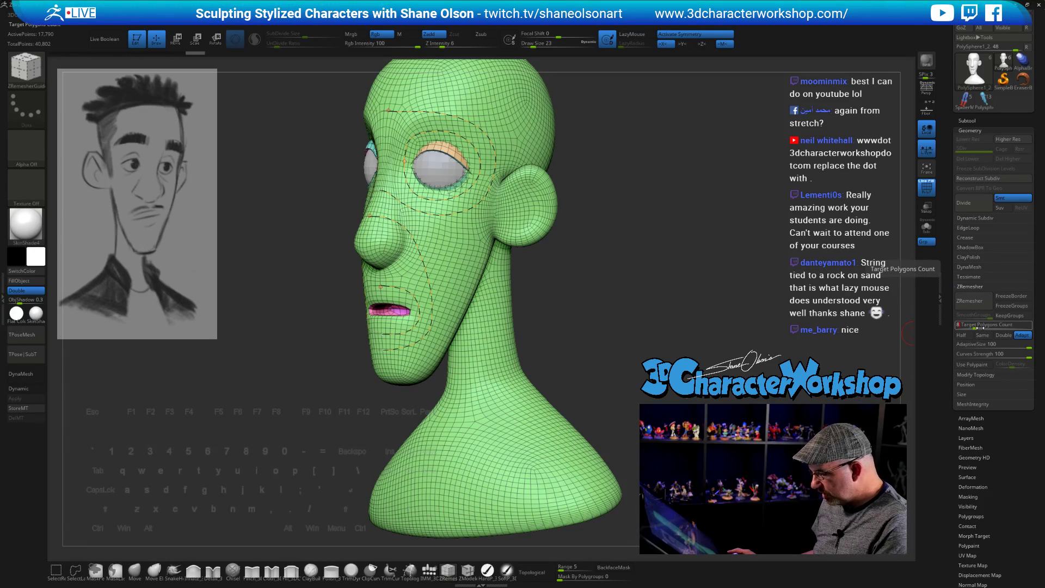
key("Return")
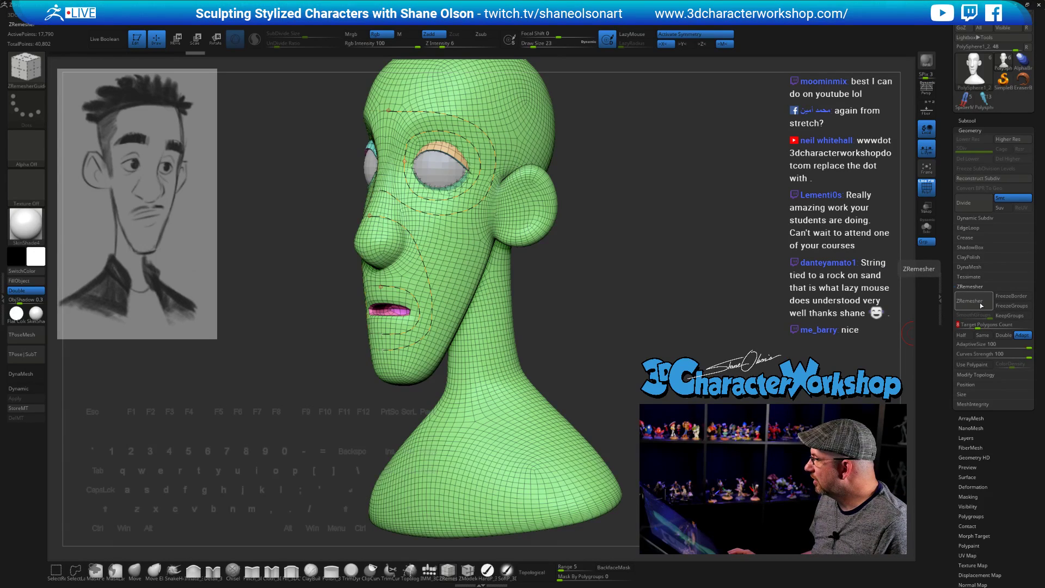
left_click(972, 301)
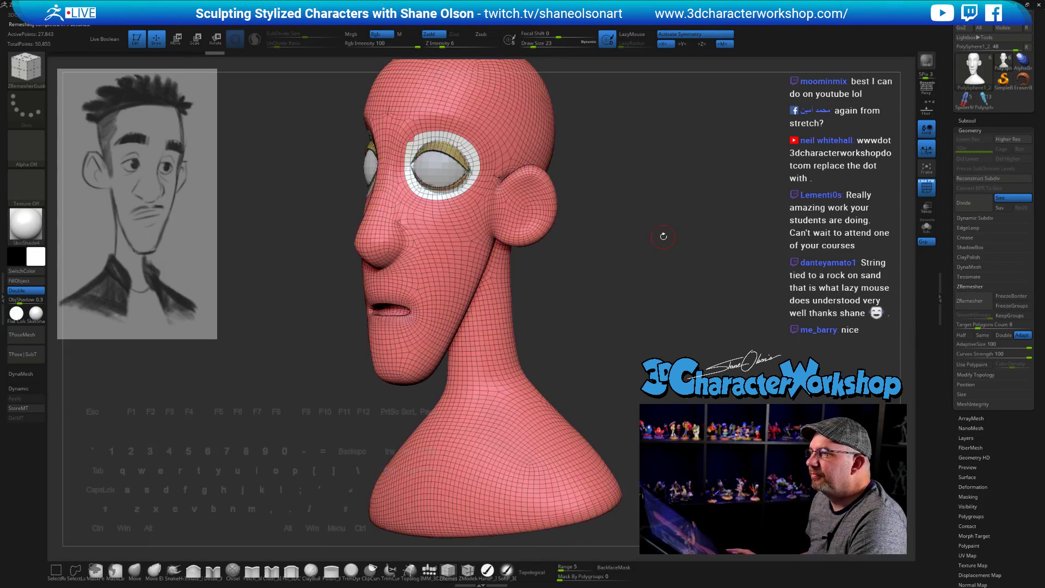
mouse_move(633, 221)
left_mouse_down()
mouse_move(665, 222)
mouse_move(640, 216)
mouse_move(671, 258)
left_mouse_up()
key("ctrl")
key("ctrl+z")
Step: Set the ZRemesher target polygon count to 10, try remeshing the head with it, and undo the remesh
left_click_drag(986, 325, 889, 303)
type("0")
key("Return")
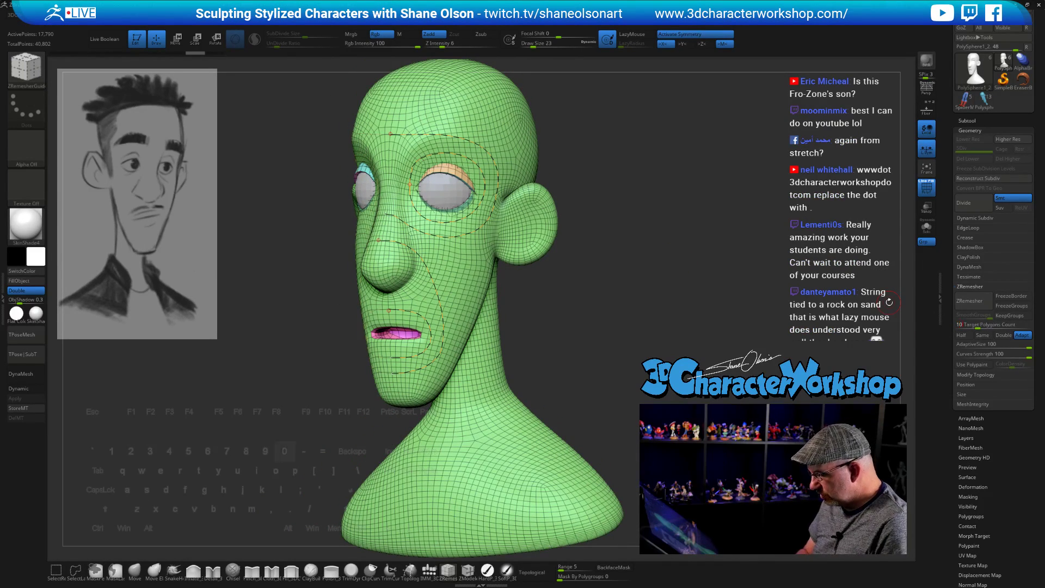
left_click(967, 300)
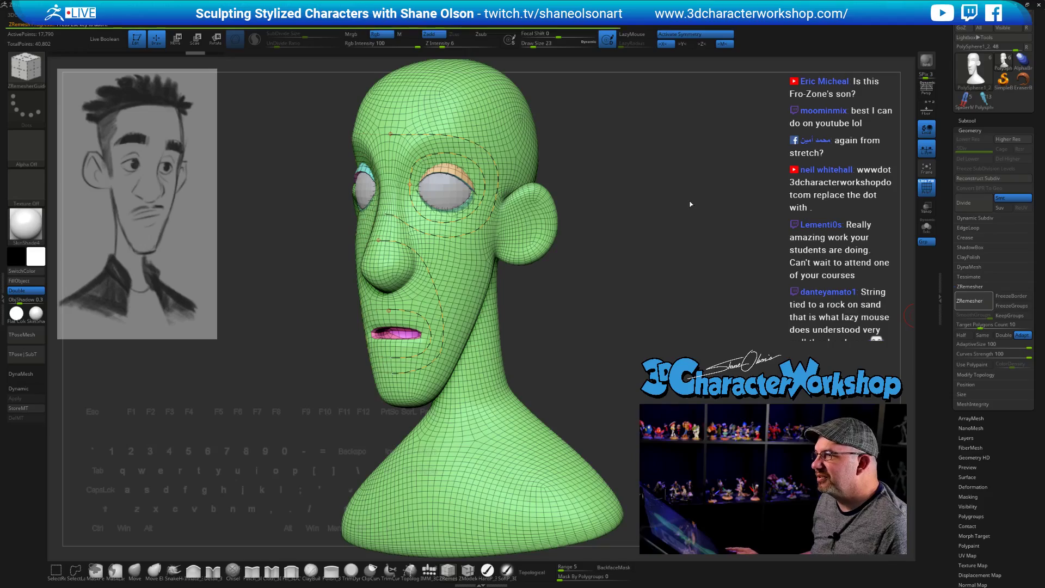
mouse_move(693, 235)
left_mouse_down()
mouse_move(610, 238)
mouse_move(683, 232)
left_mouse_up()
key("ctrl+z")
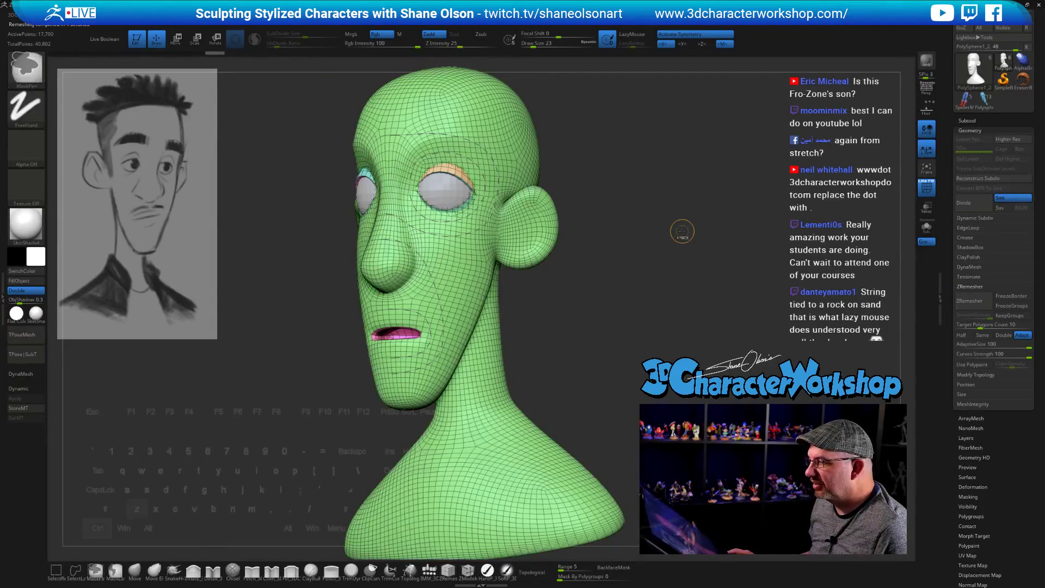
Step: Draw a ZRemesher guide loop along the edge of the mouth opening
left_click_drag(776, 292, 775, 322, "shift")
scroll(732, 282, "down", 3)
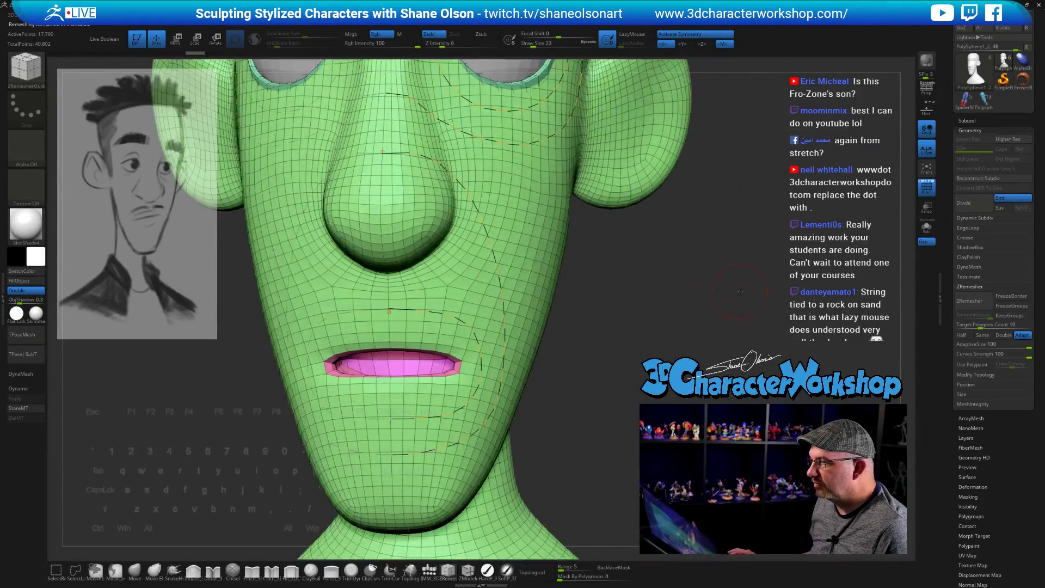
left_click_drag(731, 280, 697, 294)
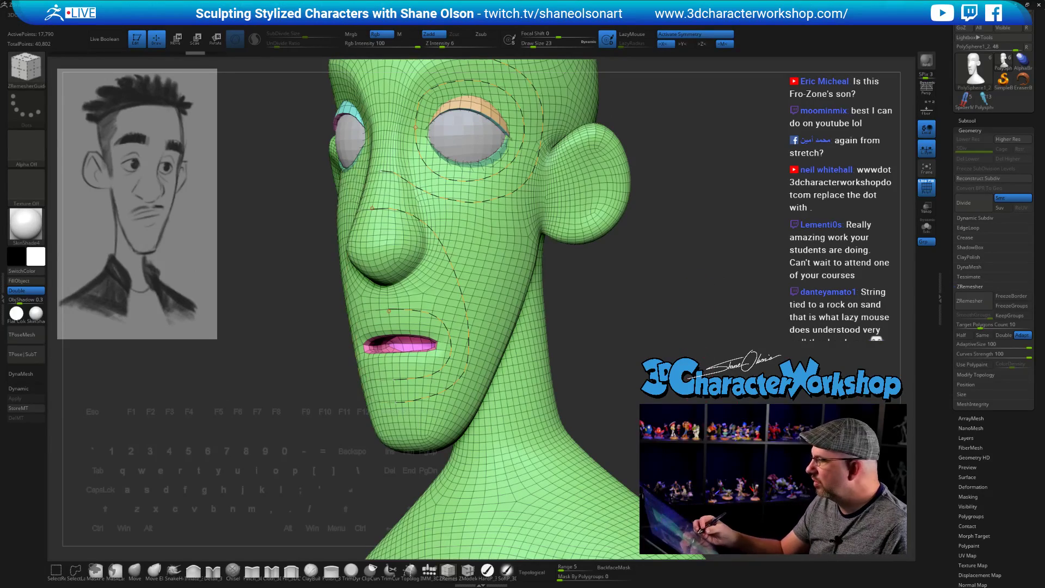
mouse_move(698, 305)
left_mouse_down("alt")
mouse_move(696, 264)
mouse_move(698, 305)
left_mouse_up("alt")
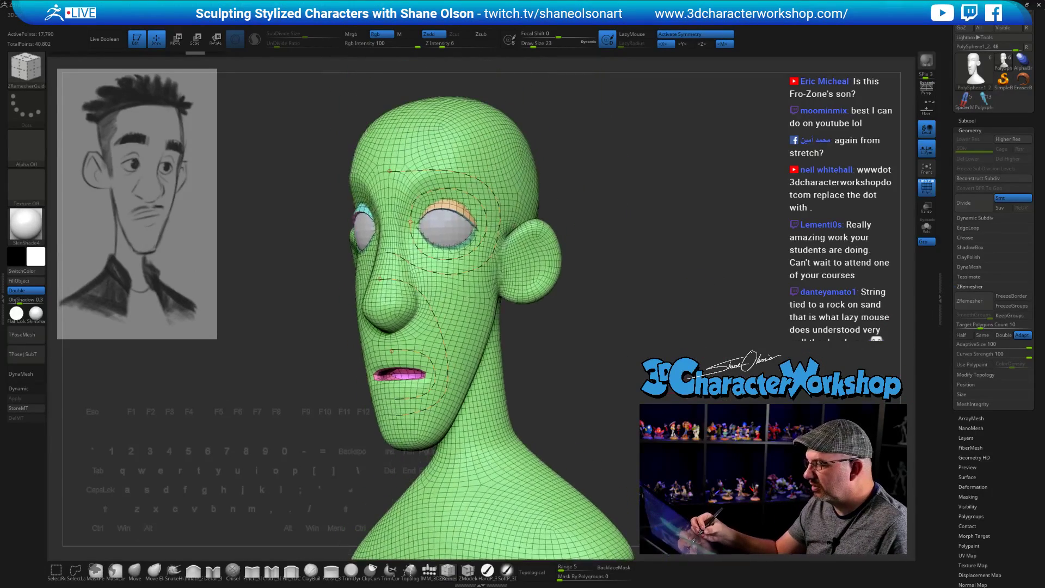
mouse_move(621, 362)
left_mouse_down("alt")
mouse_move(602, 417)
mouse_move(638, 387)
mouse_move(636, 429)
left_mouse_up("alt")
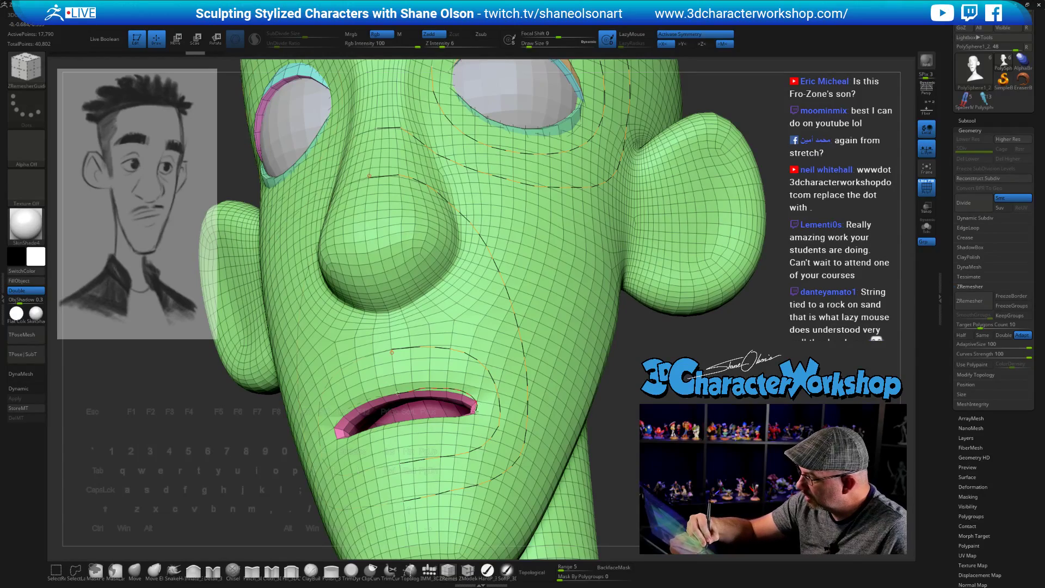
left_click_drag(403, 425, 397, 424)
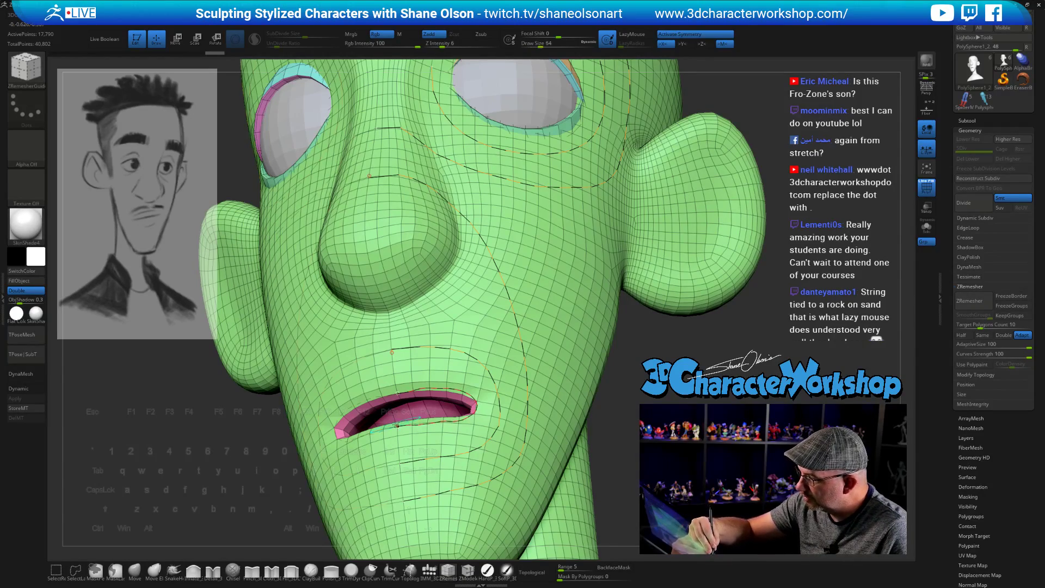
Step: Try ZRemeshing the head with the new mouth guide, and undo the remesh
mouse_move(626, 414)
left_mouse_down()
mouse_move(591, 408)
mouse_move(615, 390)
mouse_move(724, 386)
left_mouse_up()
left_click(972, 301)
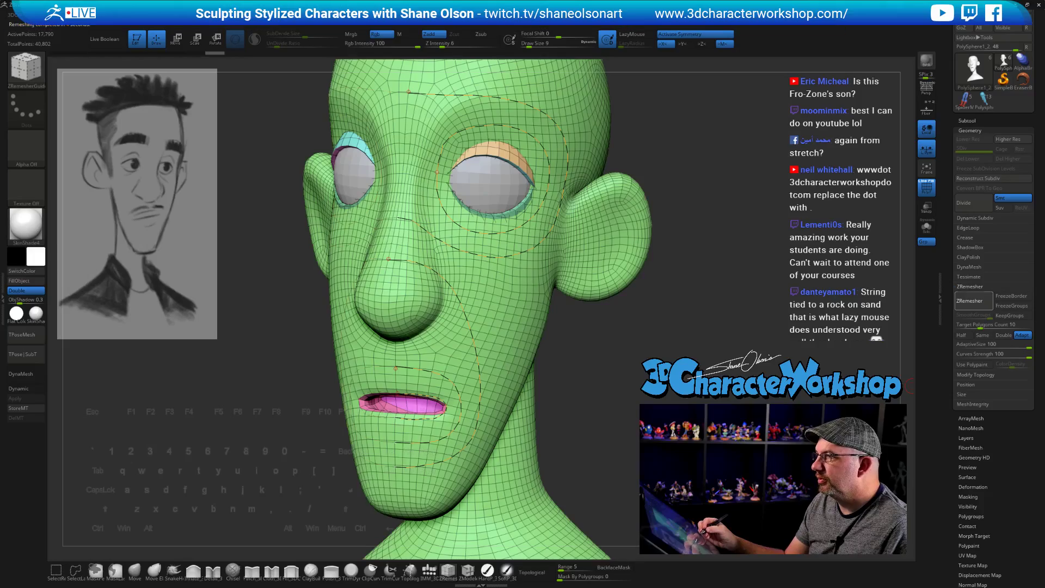
left_click_drag(245, 348, 300, 296)
key("ctrl+z")
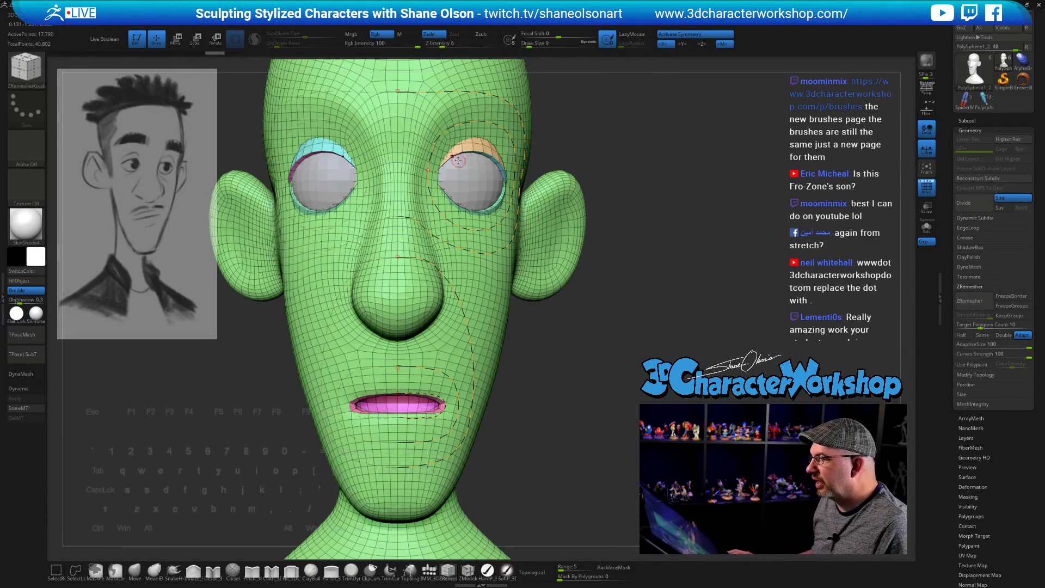
Step: Apply the Remesh By Union deformer to the head, accept it, and return to draw mode
key("space")
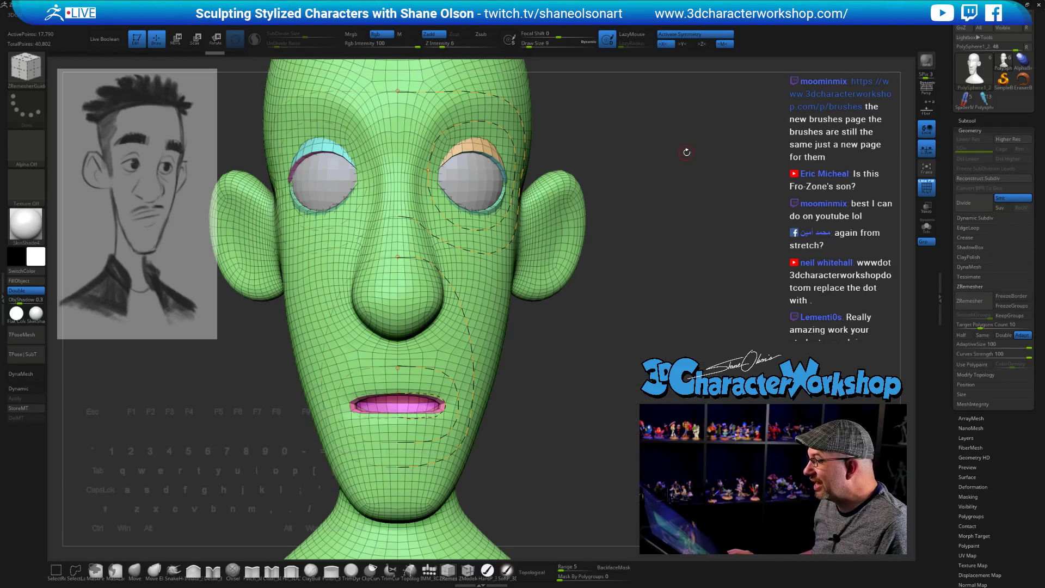
key("w")
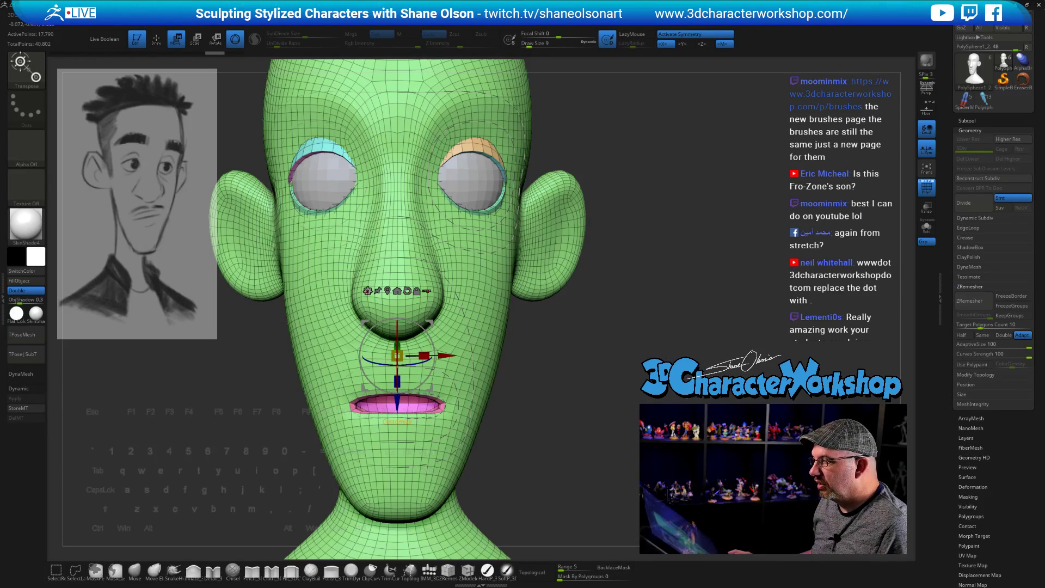
left_click(368, 290)
left_click(524, 343)
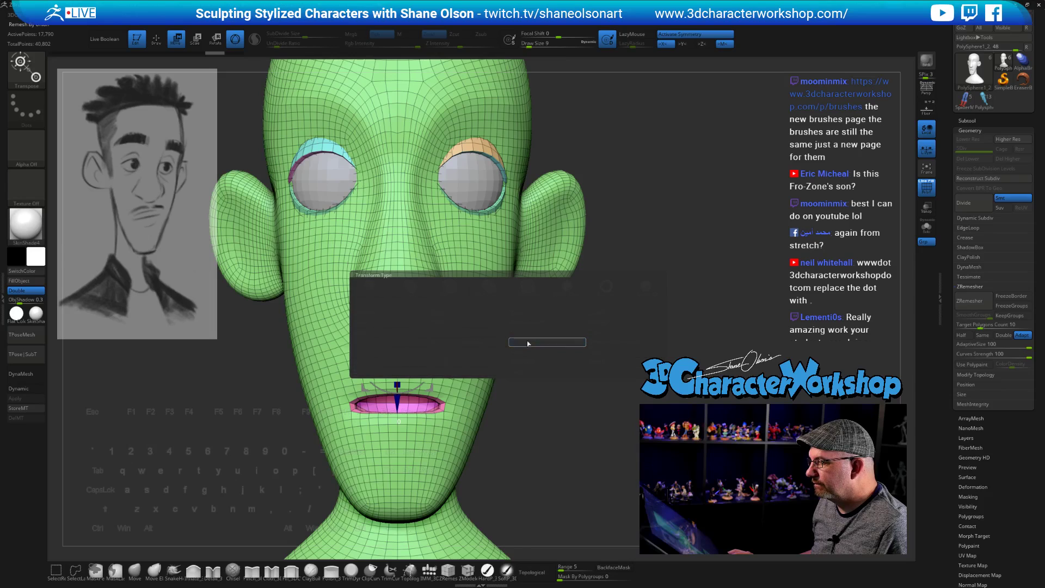
mouse_move(738, 307)
left_mouse_down()
mouse_move(724, 309)
mouse_move(752, 309)
left_mouse_up()
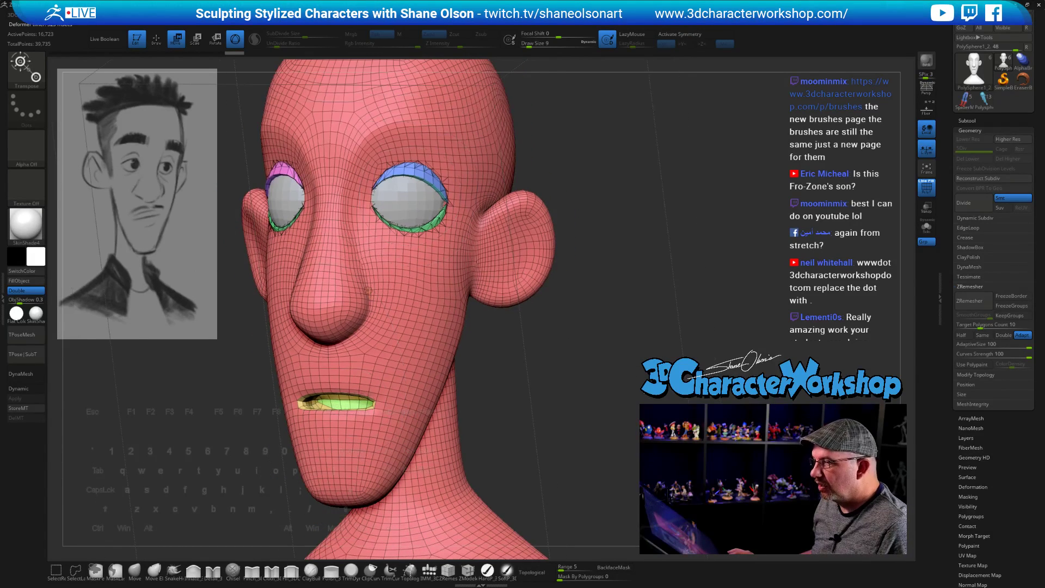
left_click(368, 291)
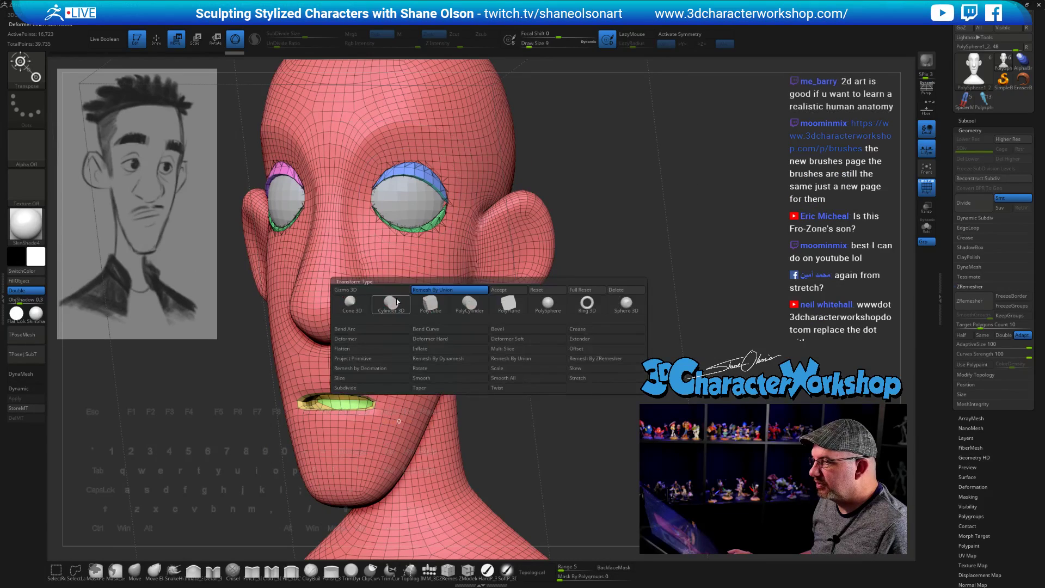
left_click(514, 290)
key("q")
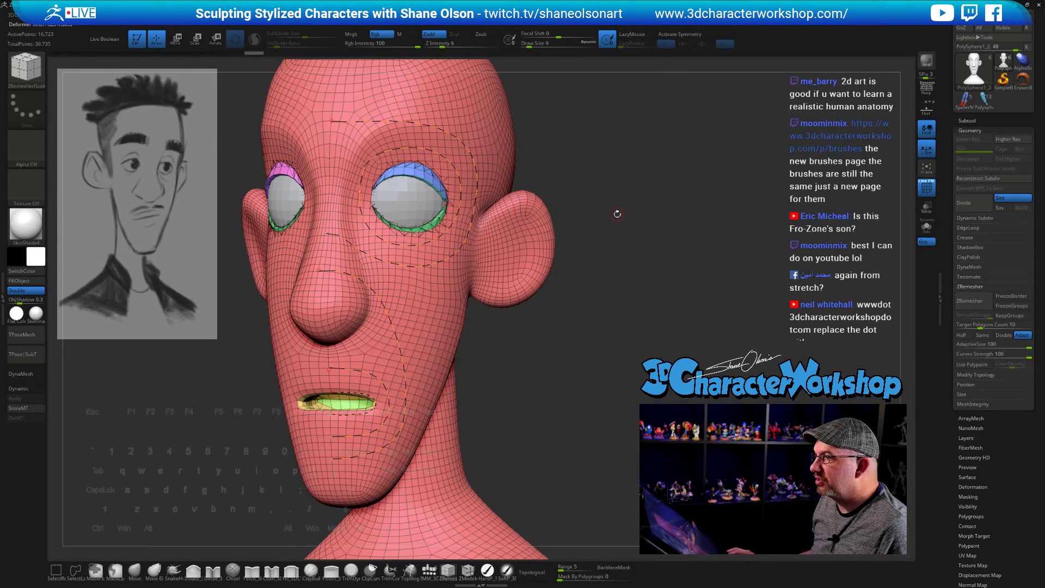
Step: Try ZRemeshing the unioned head, check the eye and mouth loops, and undo the remesh
left_click_drag(632, 248, 761, 262)
left_click(963, 307)
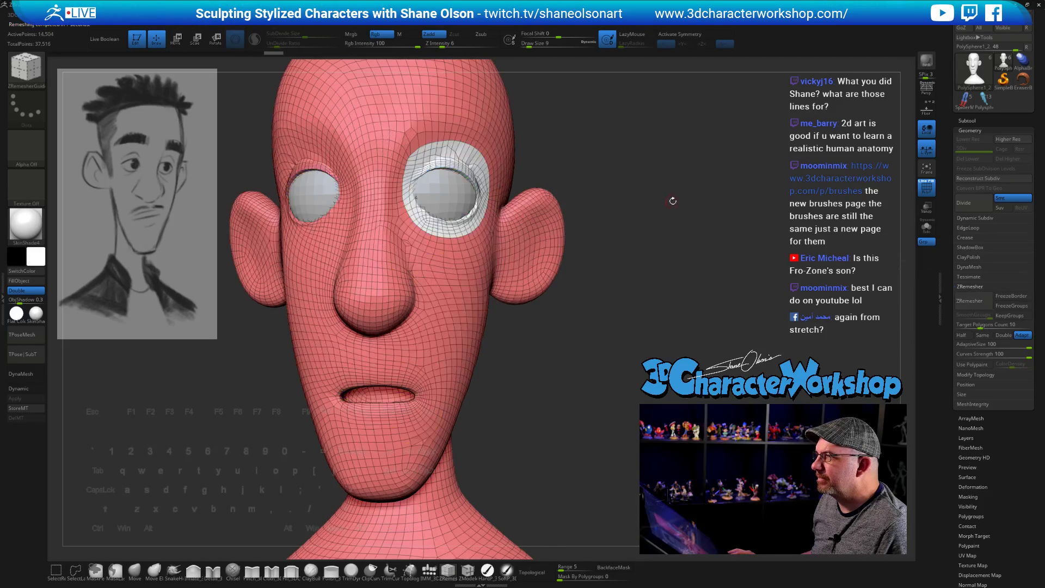
left_click_drag(677, 219, 643, 184)
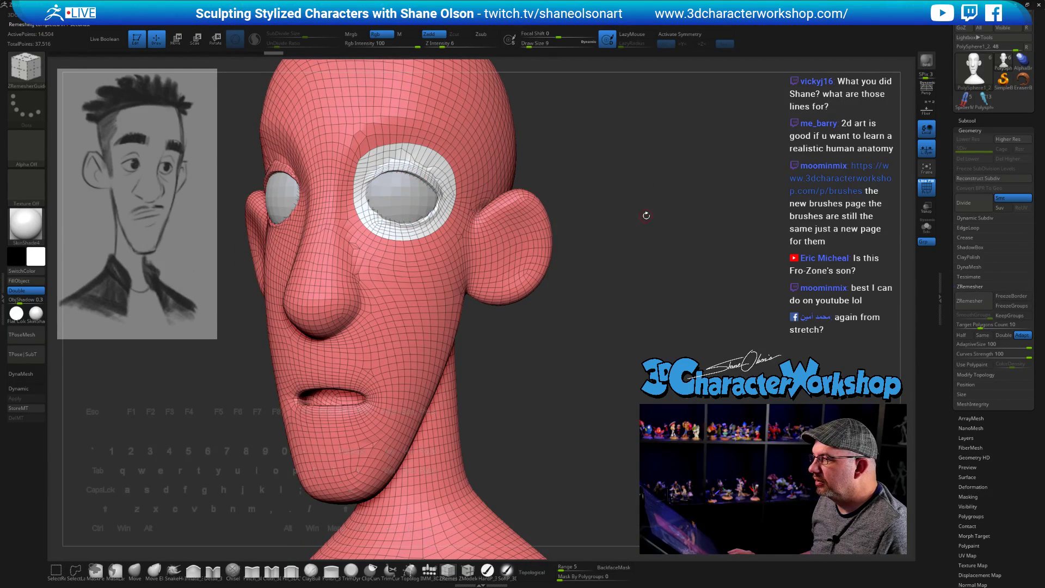
left_click_drag(646, 215, 723, 287)
key("ctrl+z")
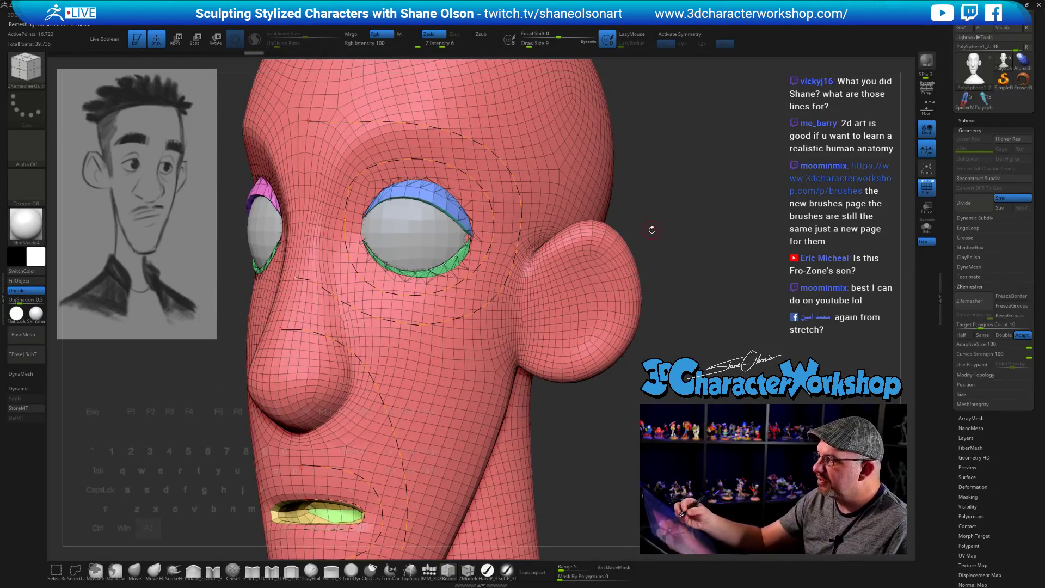
Step: Set the guide brush's draw size to 16 and try ZRemeshing the head once more
mouse_move(652, 229)
left_mouse_down("alt")
mouse_move(682, 274)
mouse_move(685, 235)
mouse_move(715, 223)
left_mouse_up("alt")
key("s")
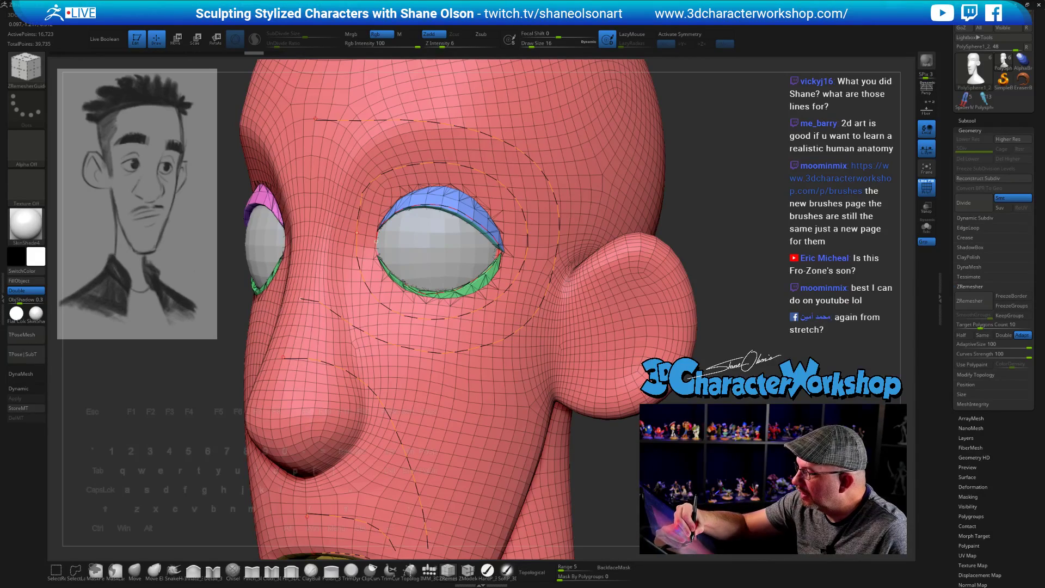
left_click_drag(730, 374, 731, 397, "alt")
left_click(966, 303)
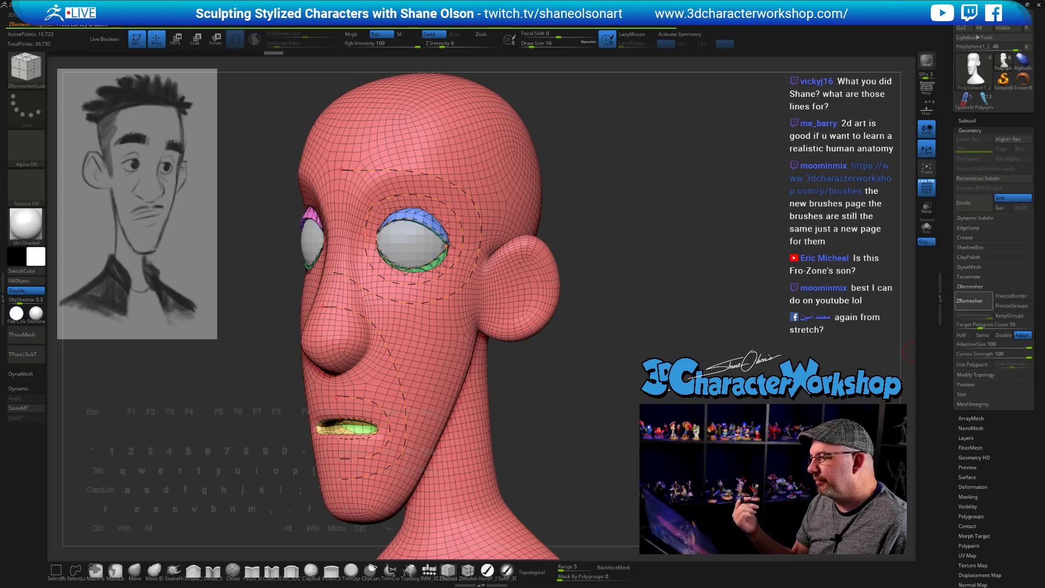
left_click_drag(594, 348, 566, 346)
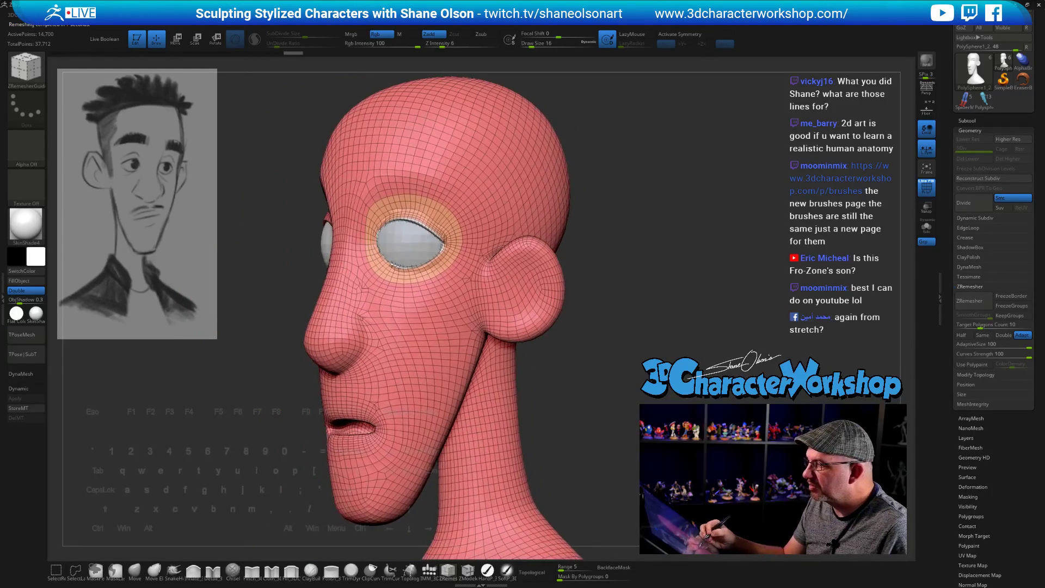
Step: Try smoothing the remeshed nose, cheek and mouth area, and undo back to the head before the remesh
key("bracketright")
key("shift")
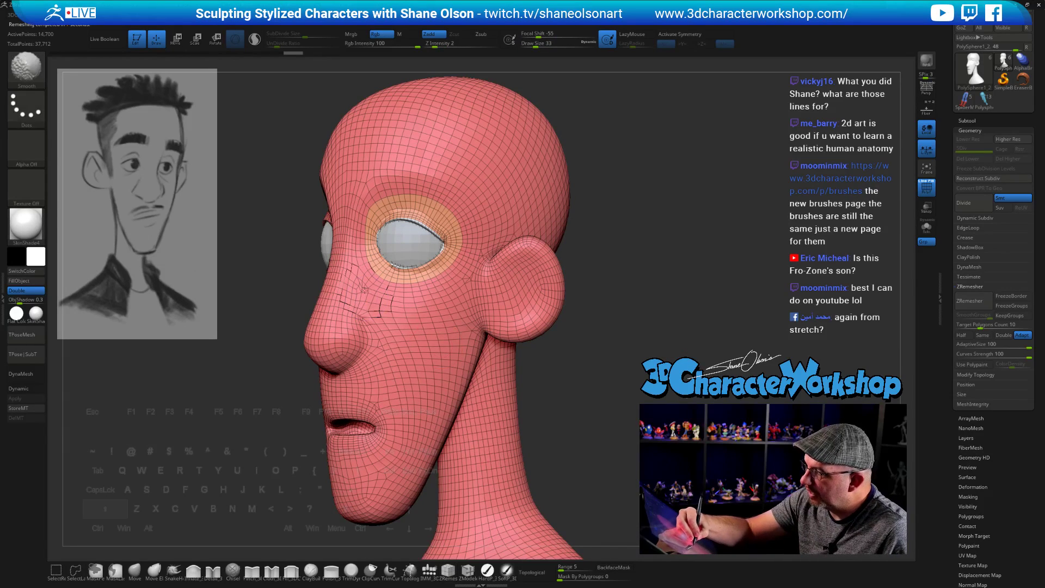
key("shift")
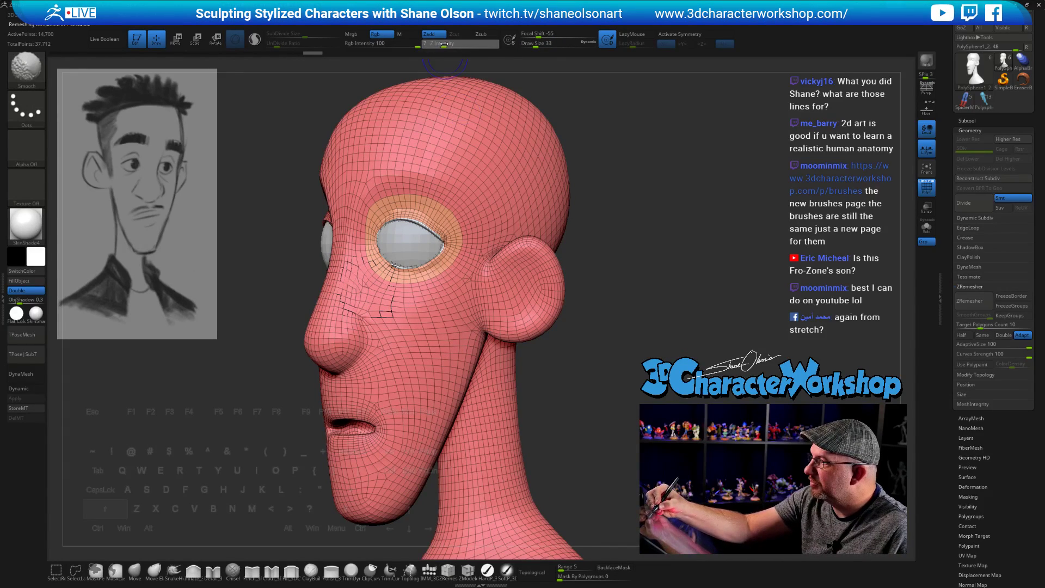
mouse_move(357, 262)
left_mouse_down()
mouse_move(405, 352)
mouse_move(404, 463)
left_mouse_up()
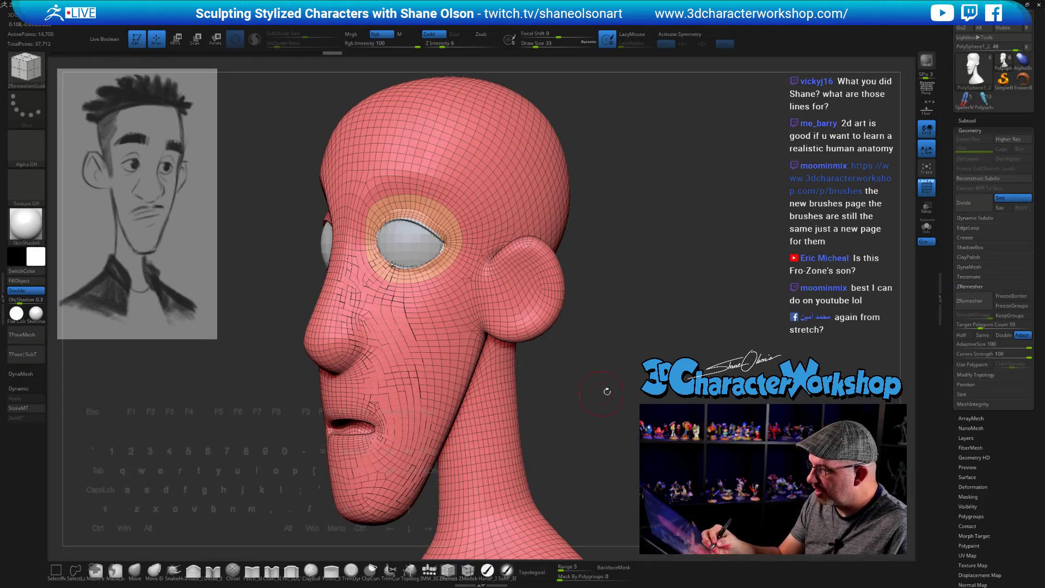
mouse_move(606, 390)
left_mouse_down("alt")
mouse_move(609, 425)
mouse_move(702, 435)
mouse_move(678, 416)
left_mouse_up("alt")
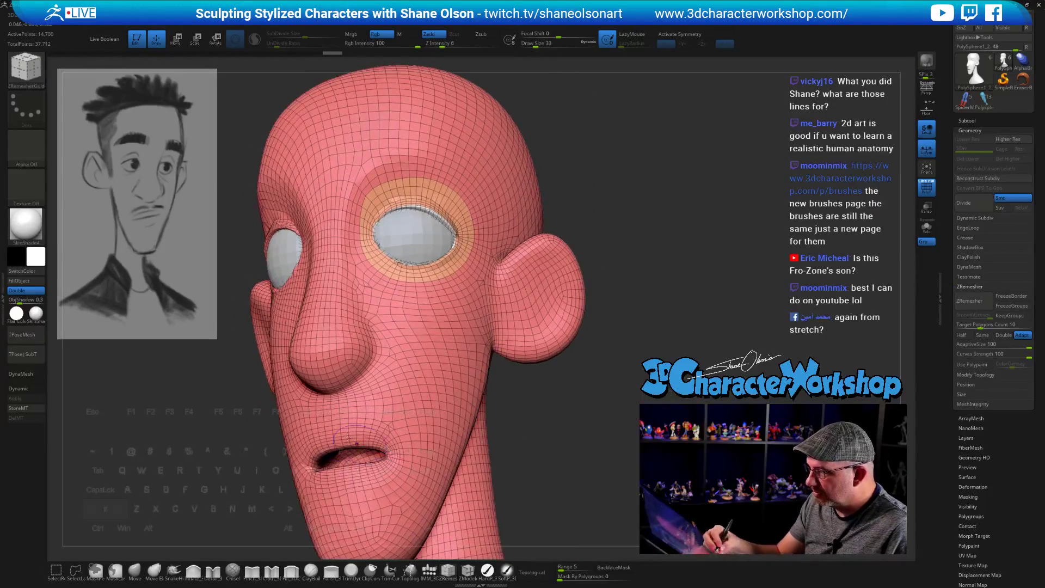
left_click_drag(599, 436, 632, 442, "shift")
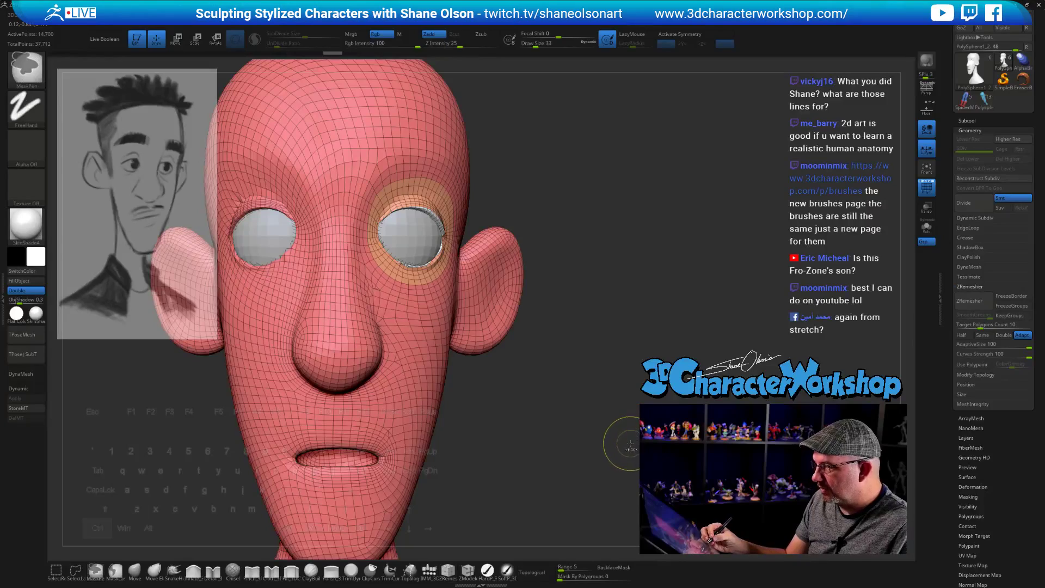
key("ctrl+z")
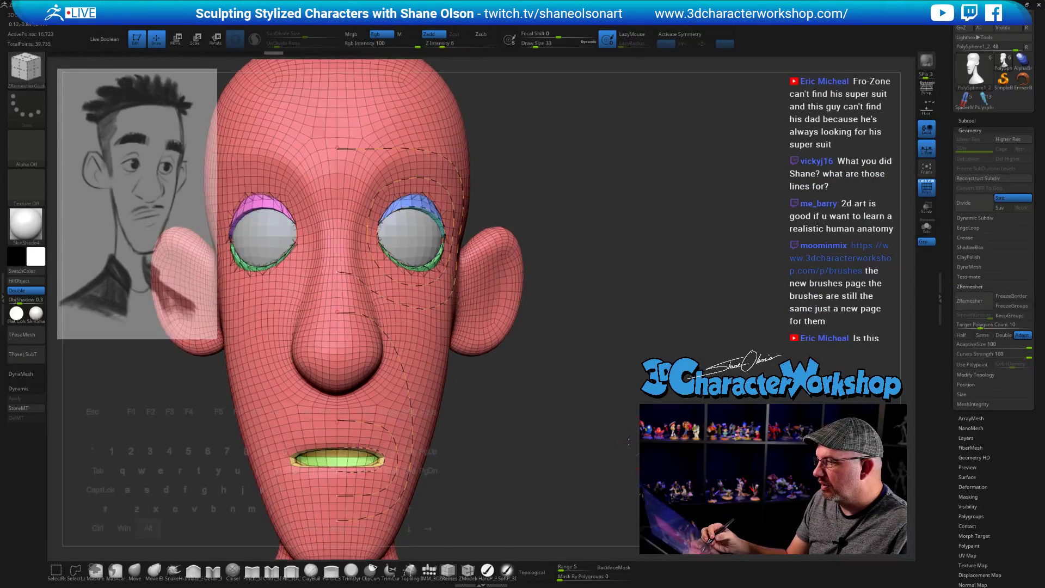
Step: Turn symmetry back on and ZRemesh the unioned head along its guides
left_click_drag(620, 493, 658, 425, "alt")
key("x")
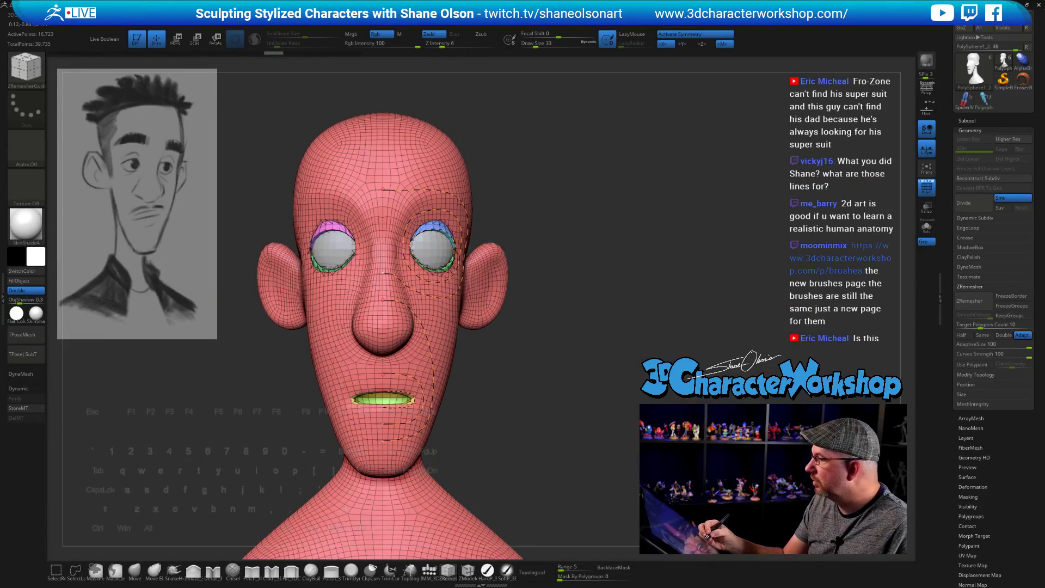
left_click(969, 301)
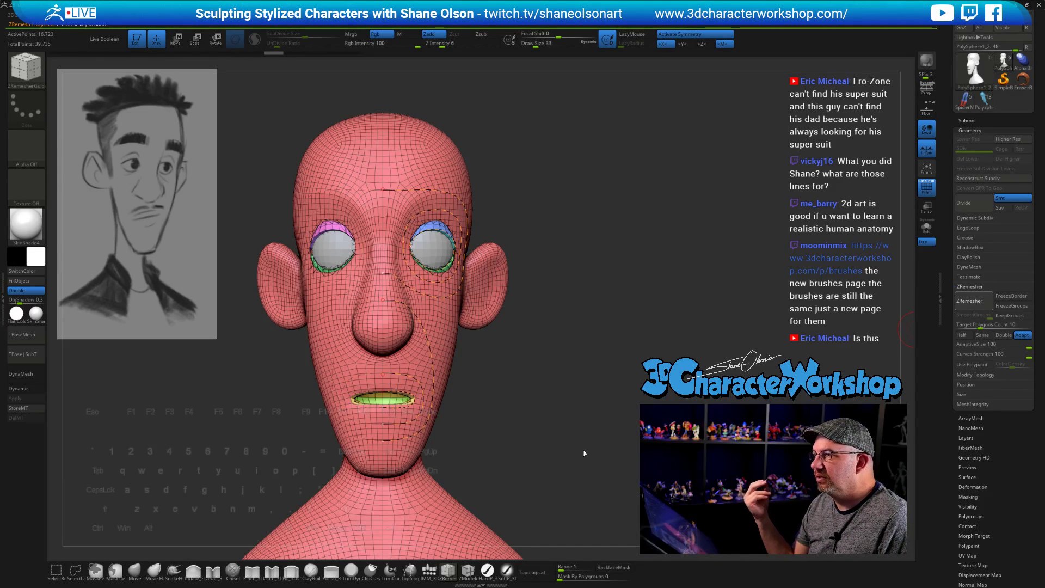
Step: Smooth the remeshed inner corner and upper rim around the eye
left_click_drag(654, 332, 572, 332)
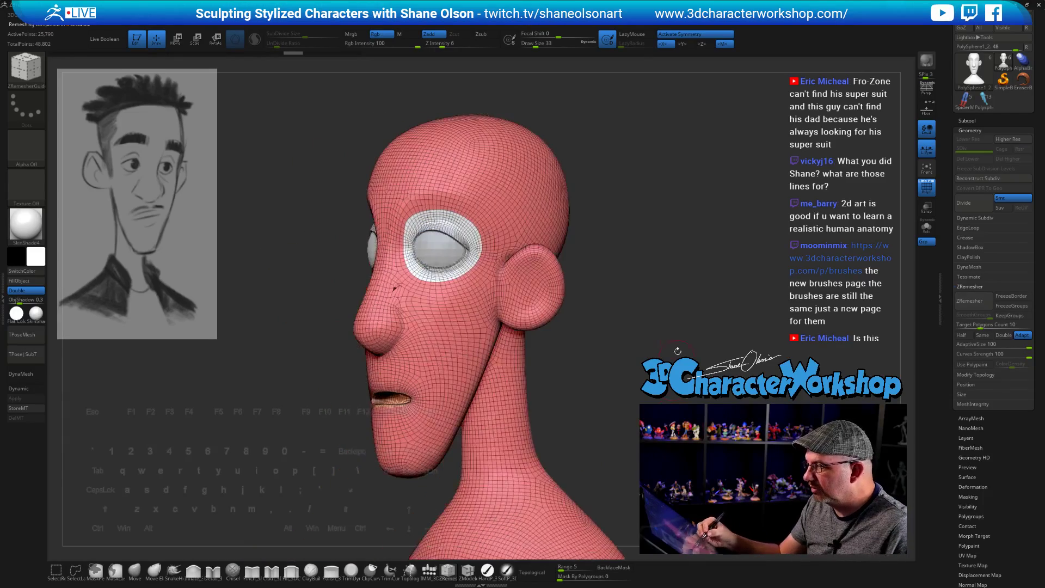
left_click_drag(642, 294, 667, 394, "alt")
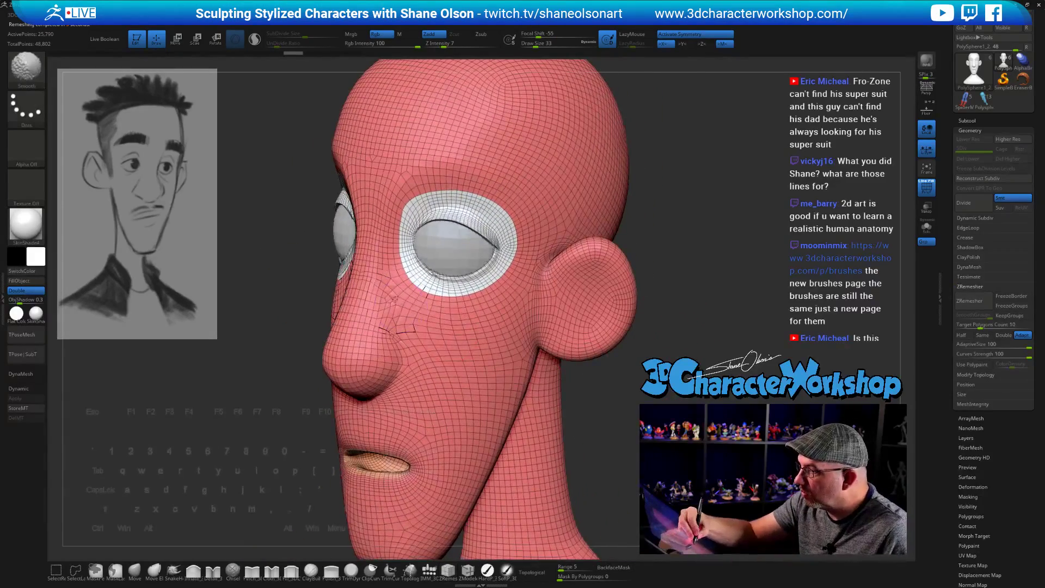
mouse_move(664, 321)
left_mouse_down()
mouse_move(708, 321)
mouse_move(669, 321)
left_mouse_up()
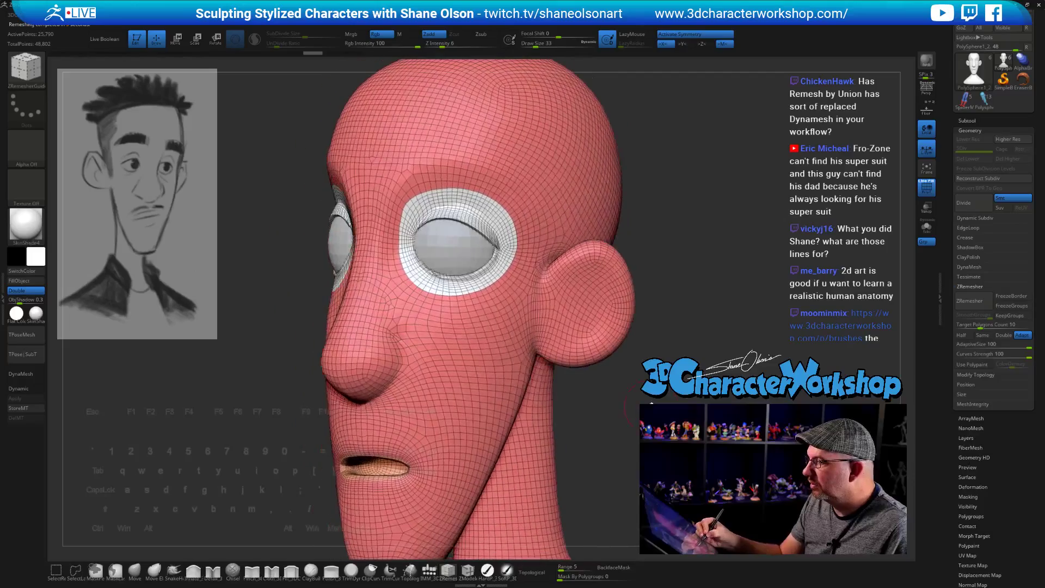
mouse_move(403, 294)
left_mouse_down("shift")
mouse_move(463, 294)
mouse_move(506, 256)
mouse_move(432, 197)
left_mouse_up("shift")
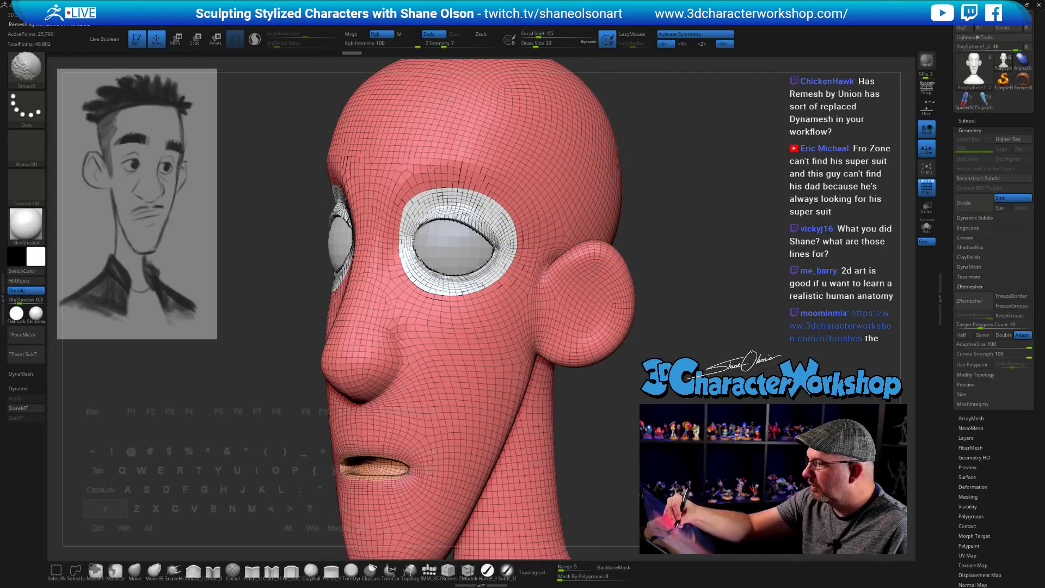
mouse_move(669, 322)
left_mouse_down()
mouse_move(741, 322)
mouse_move(699, 327)
mouse_move(693, 354)
mouse_move(648, 357)
left_mouse_up()
Step: Hide the eyelid and inner-mouth polygroups and switch the selection brush to SelectLasso
left_click(395, 199, "ctrl+shift")
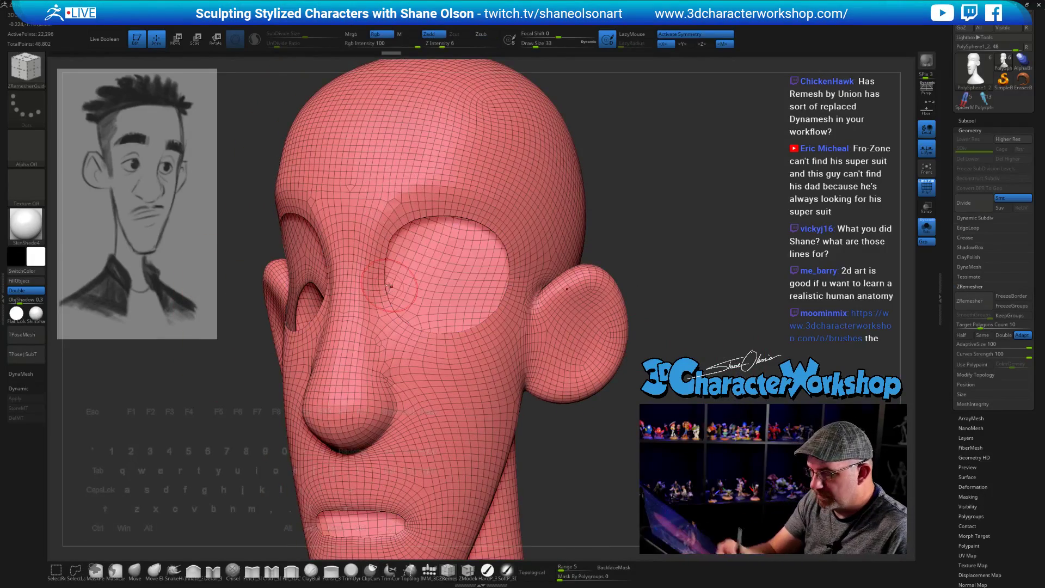
left_click(440, 197, "ctrl+shift")
left_click(440, 197, "ctrl+shift")
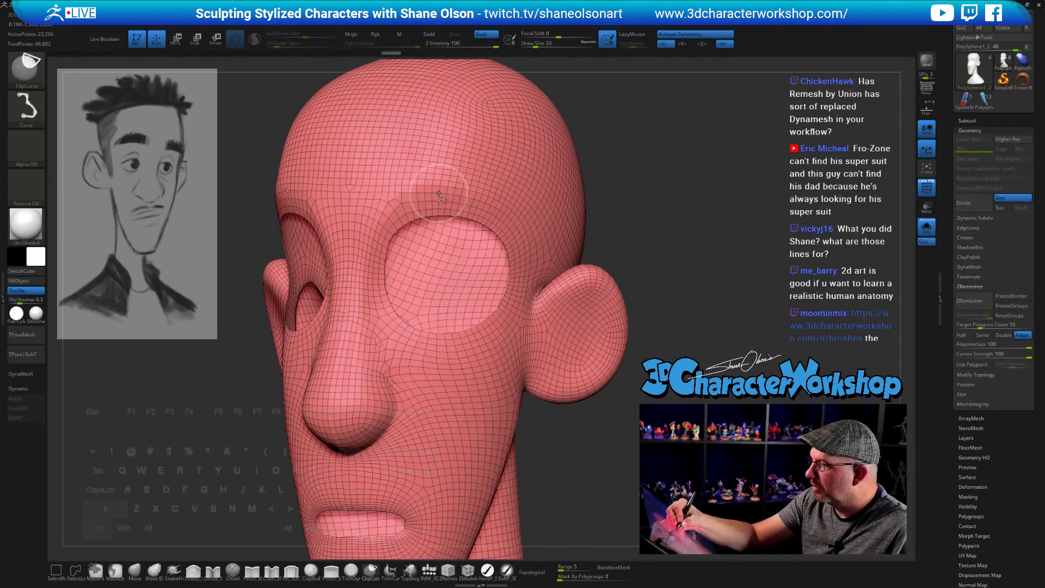
left_click(78, 573)
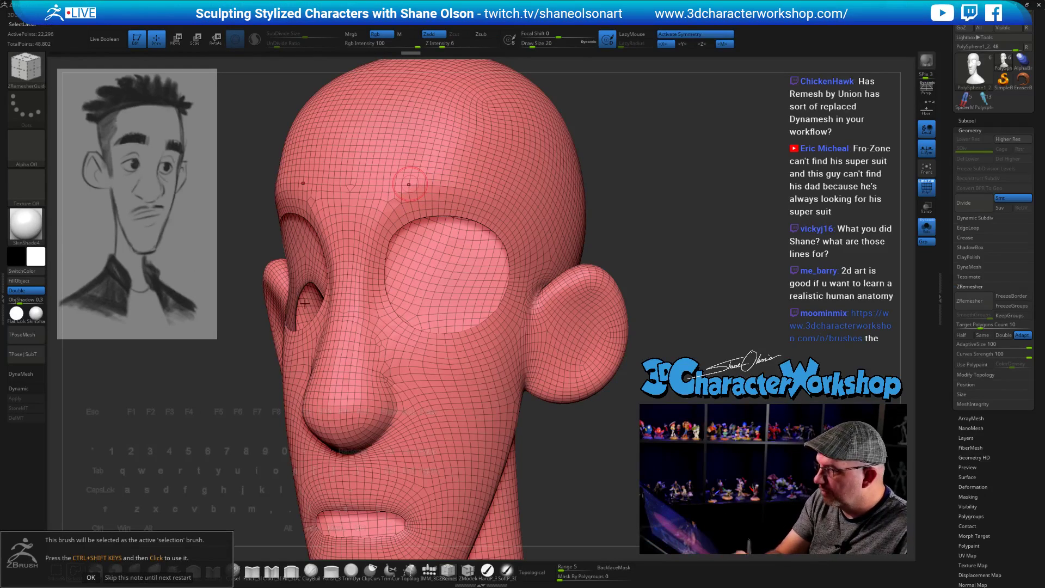
key("ctrl+shift")
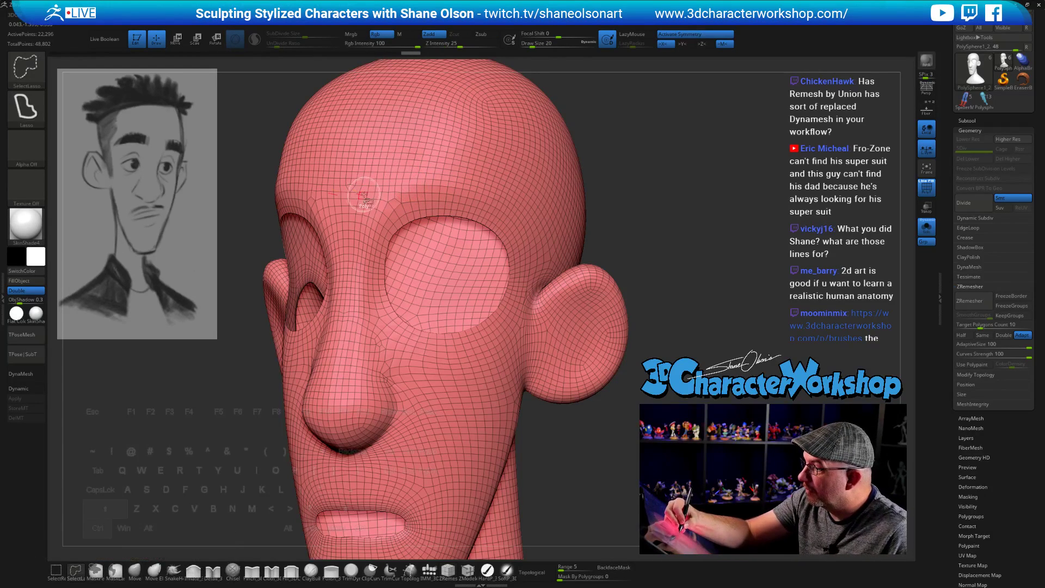
Step: Try hiding the edge loops around the eye mask and across the nose bridge, and undo back to the full head
left_click(367, 195, "ctrl+shift")
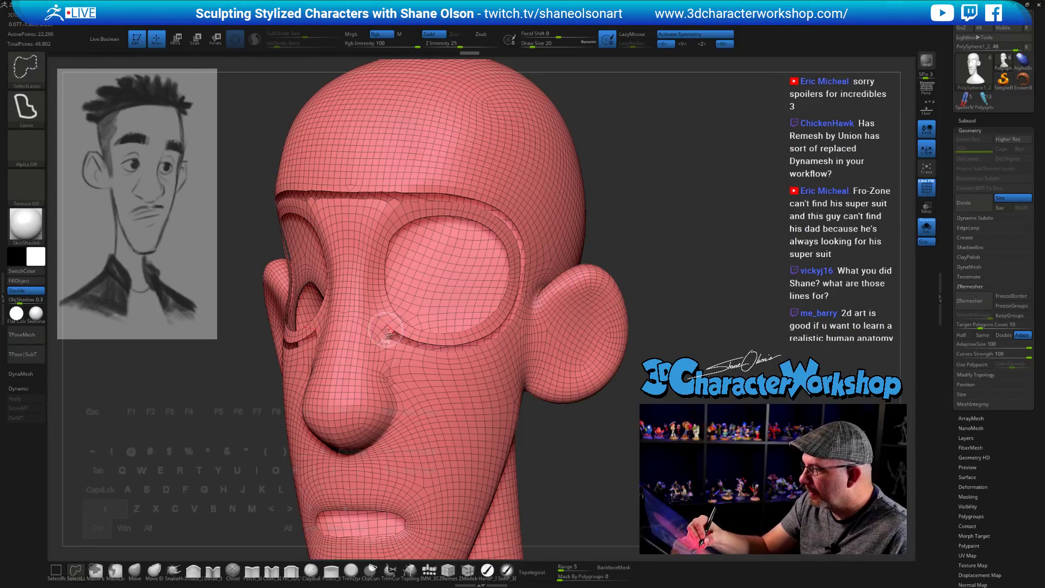
left_click(360, 320, "ctrl+shift")
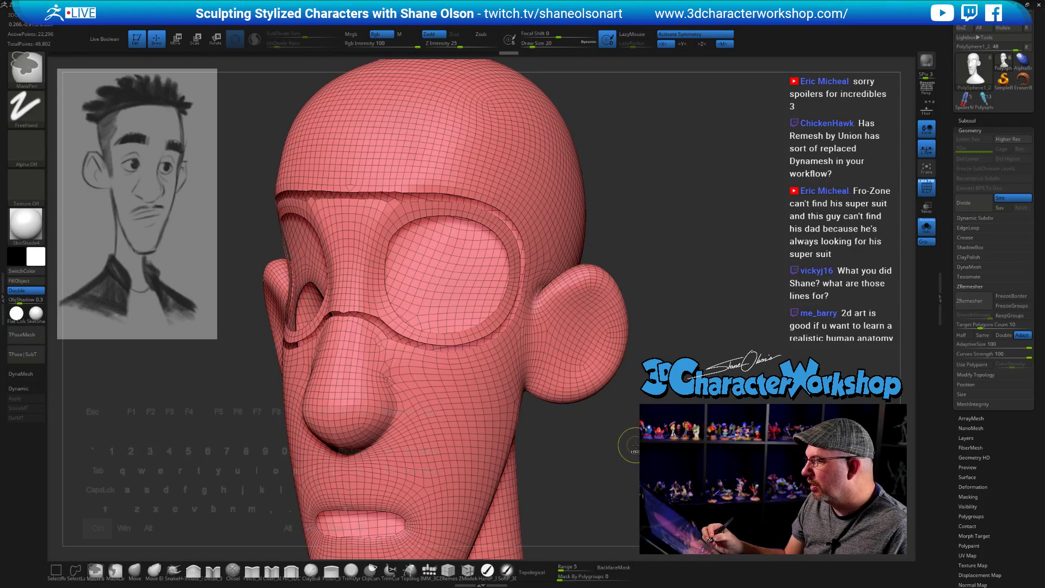
key("ctrl+z")
key("ctrl+z")
key("ctrl+z")
key("ctrl+z")
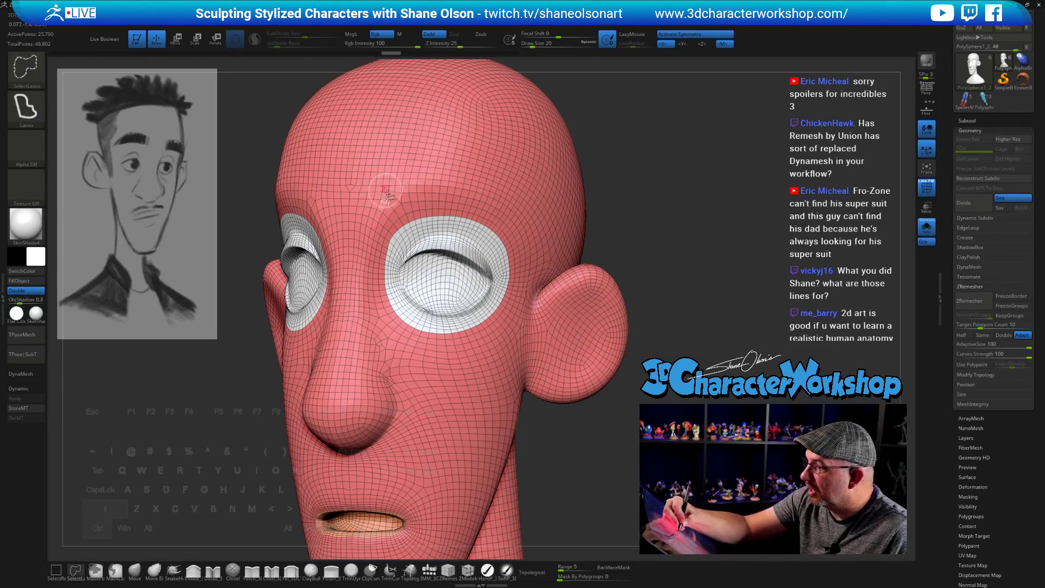
Step: Isolate the head skin and hide the edge loops around the eye mask, down the head's centre line and over the nose bridge
left_click(359, 189, "ctrl+shift")
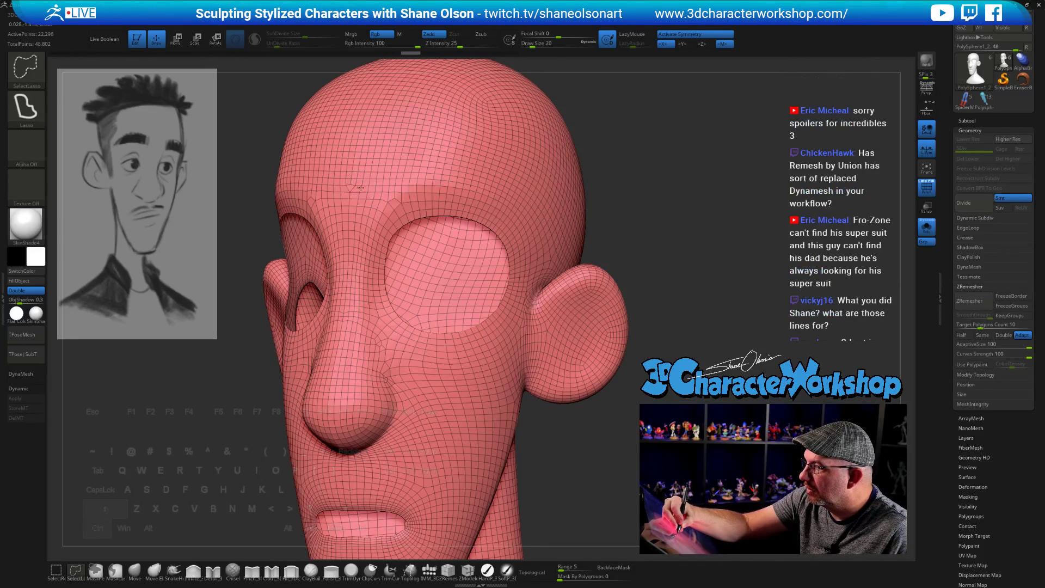
left_click(359, 188, "ctrl+shift")
left_click_drag(682, 292, 660, 259)
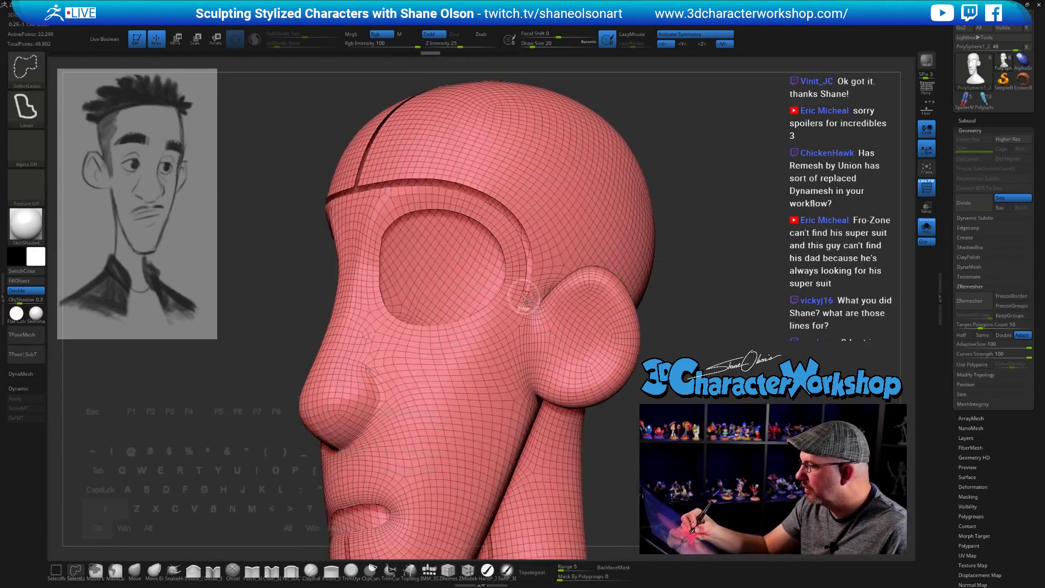
mouse_move(605, 482)
left_mouse_down()
mouse_move(599, 455)
mouse_move(672, 462)
mouse_move(629, 461)
mouse_move(632, 440)
left_mouse_up()
left_click(518, 308, "ctrl+shift")
left_click(373, 335, "ctrl+shift")
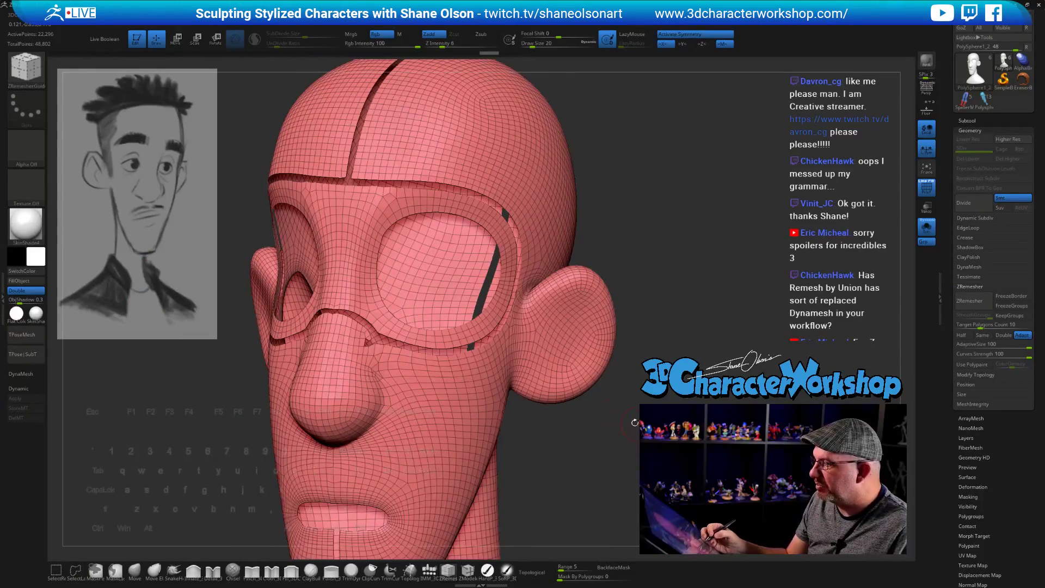
Step: Hide the edge loop above the nose ball and the loop running down the cheek and around the mouth
mouse_move(690, 416)
left_mouse_down("alt")
mouse_move(700, 350)
mouse_move(694, 402)
mouse_move(627, 396)
left_mouse_up("alt")
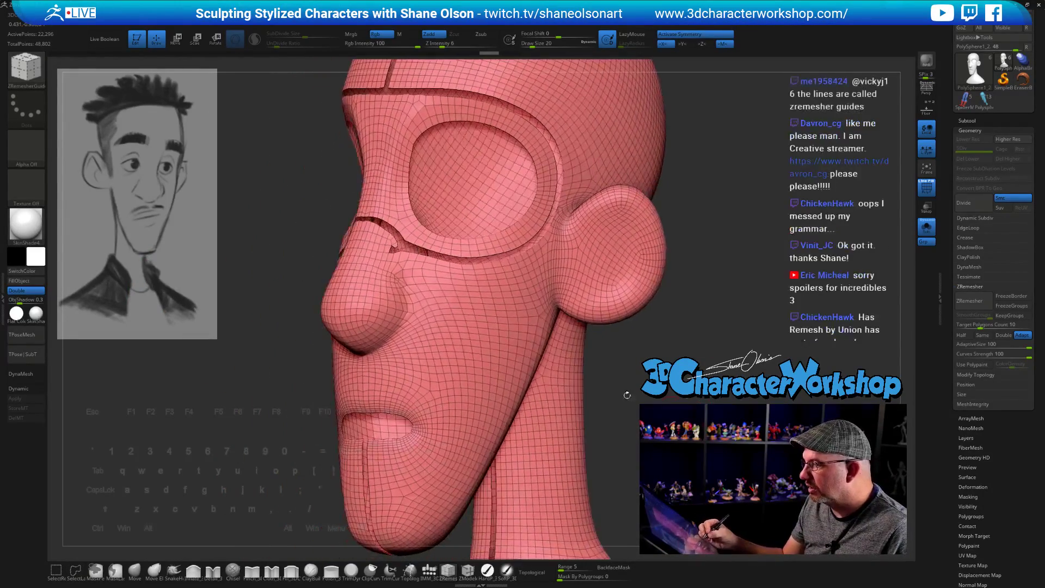
left_click(362, 264, "ctrl+shift")
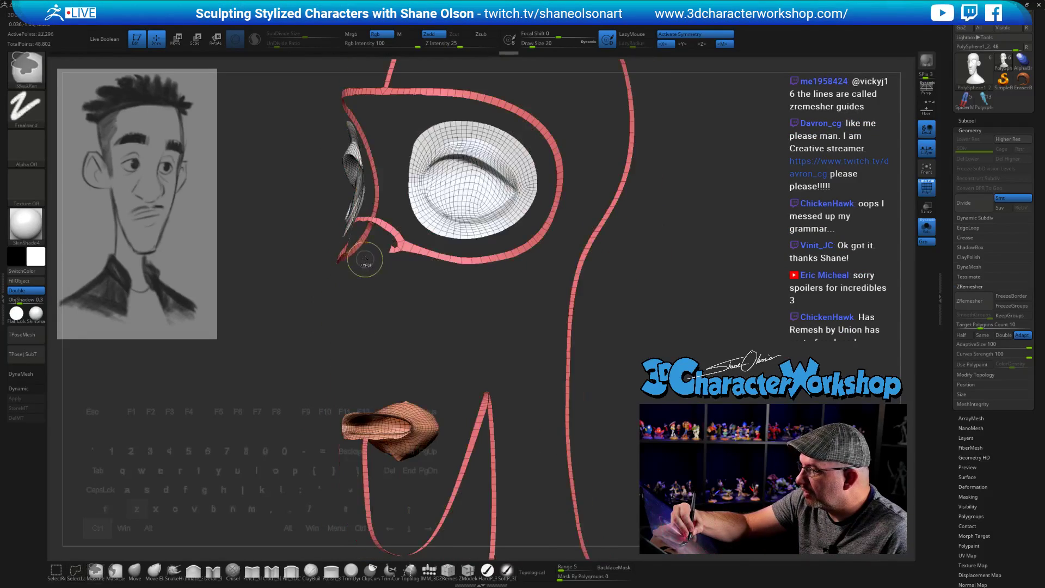
left_click(365, 256, "ctrl+shift")
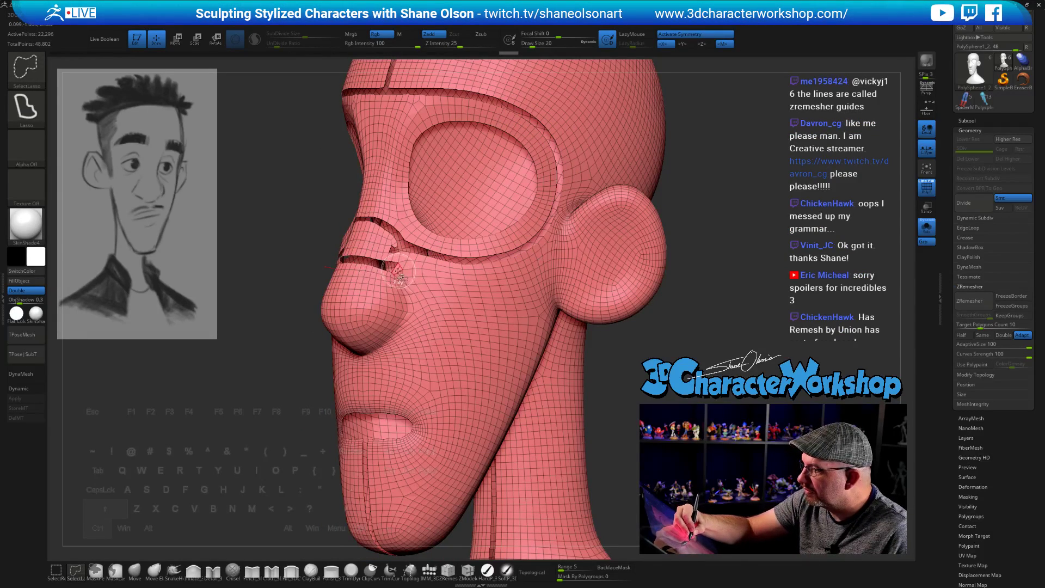
left_click_drag(654, 378, 724, 384)
left_click(414, 287, "ctrl+shift")
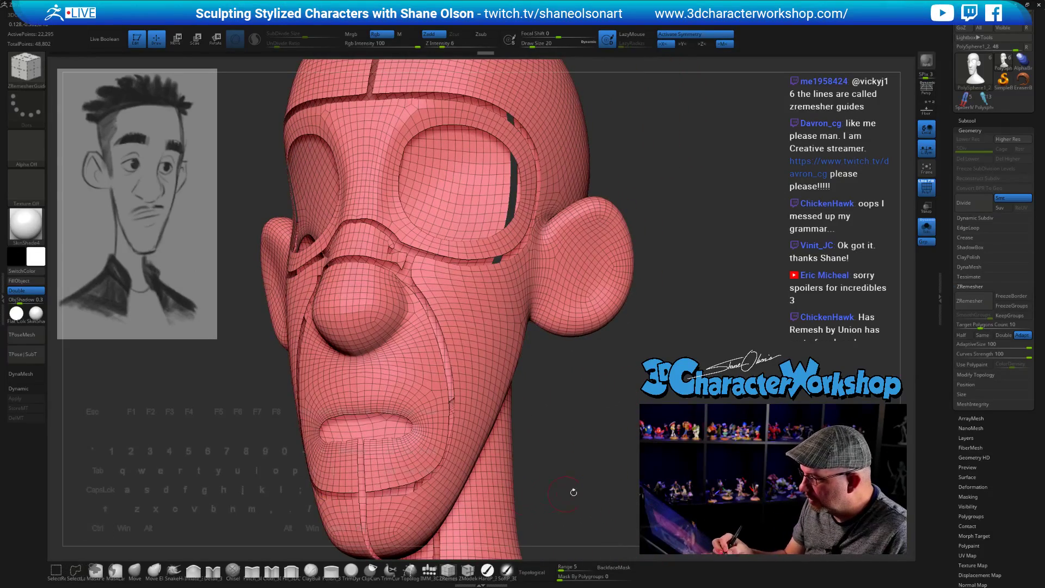
Step: Show only the hidden loop strips and remove the centre strip segment between the mouth and the chin loop
left_click_drag(596, 484, 525, 422, "alt")
key("ctrl+shift")
left_click(446, 305, "ctrl+shift")
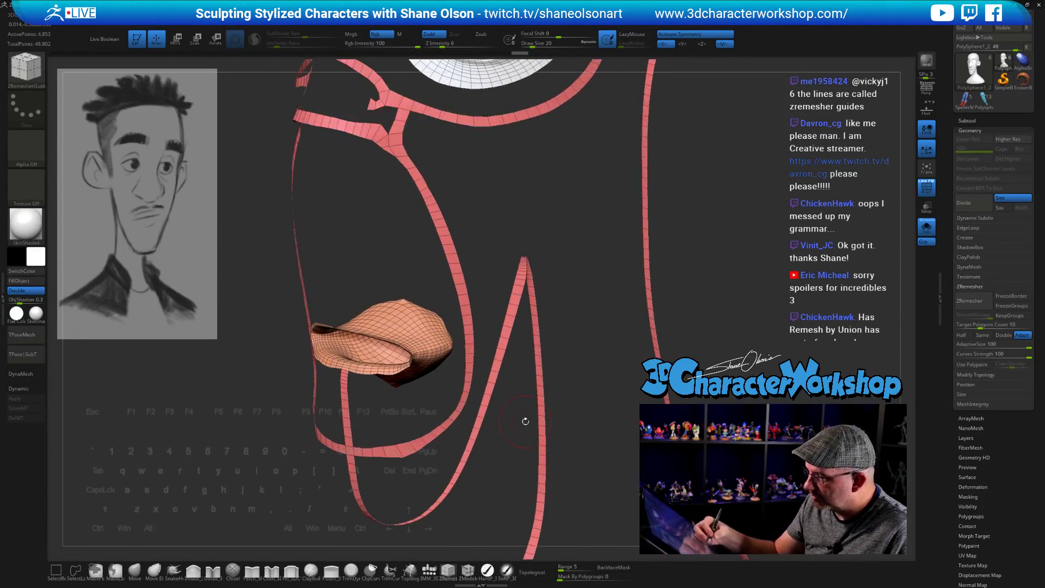
key("ctrl+shift")
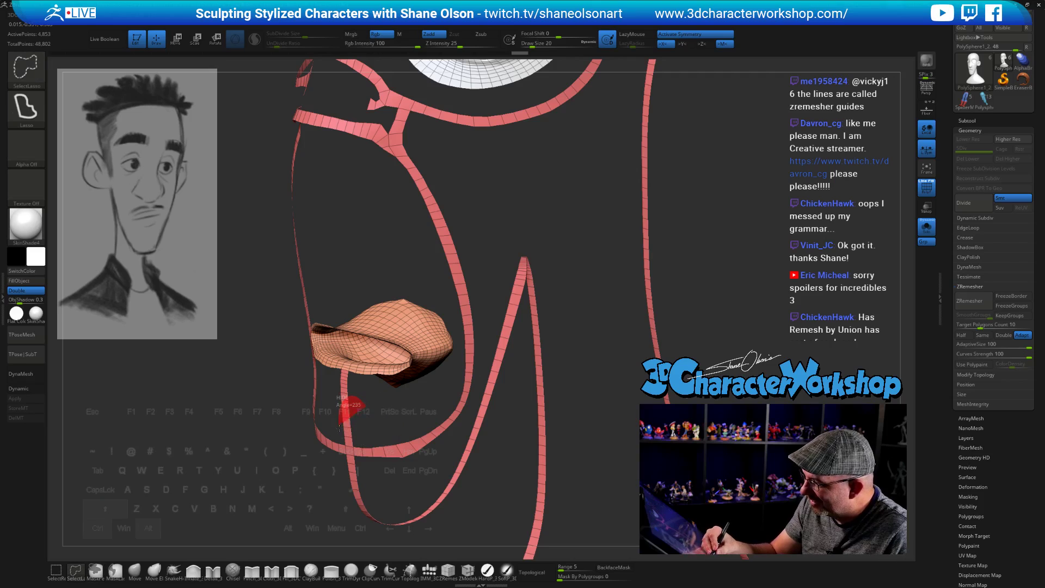
left_click_drag(357, 438, 359, 439, "ctrl+shift")
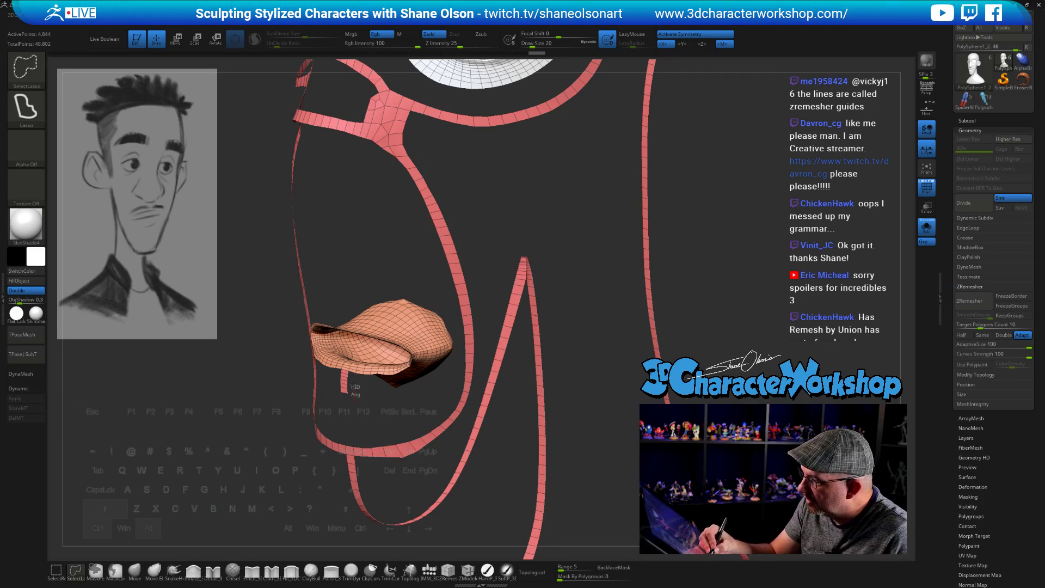
left_click_drag(353, 385, 361, 413, "ctrl+shift")
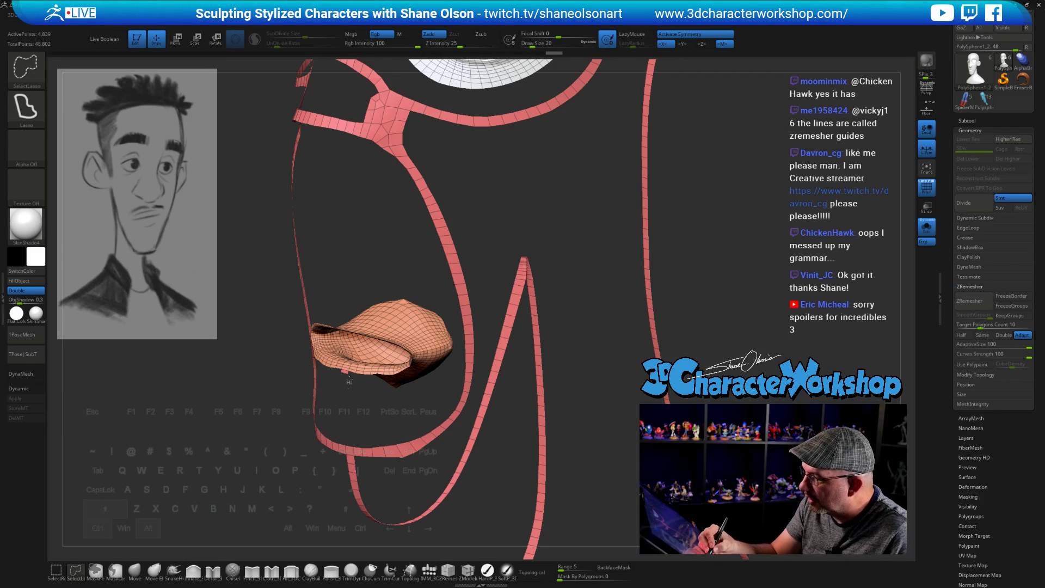
left_click(345, 372, "ctrl+shift")
key("ctrl+z")
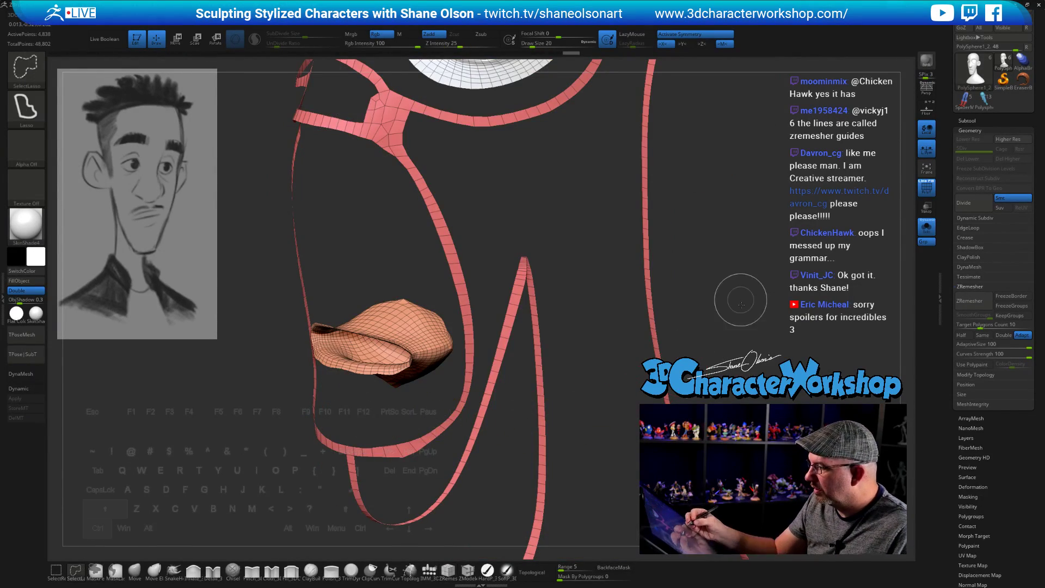
Step: Invert the visibility back to the head skin and hide an edge loop encircling the lips
left_click(724, 316, "ctrl+shift")
key("f")
mouse_move(710, 341)
left_mouse_down()
mouse_move(784, 359)
mouse_move(776, 332)
mouse_move(767, 346)
mouse_move(719, 354)
left_mouse_up()
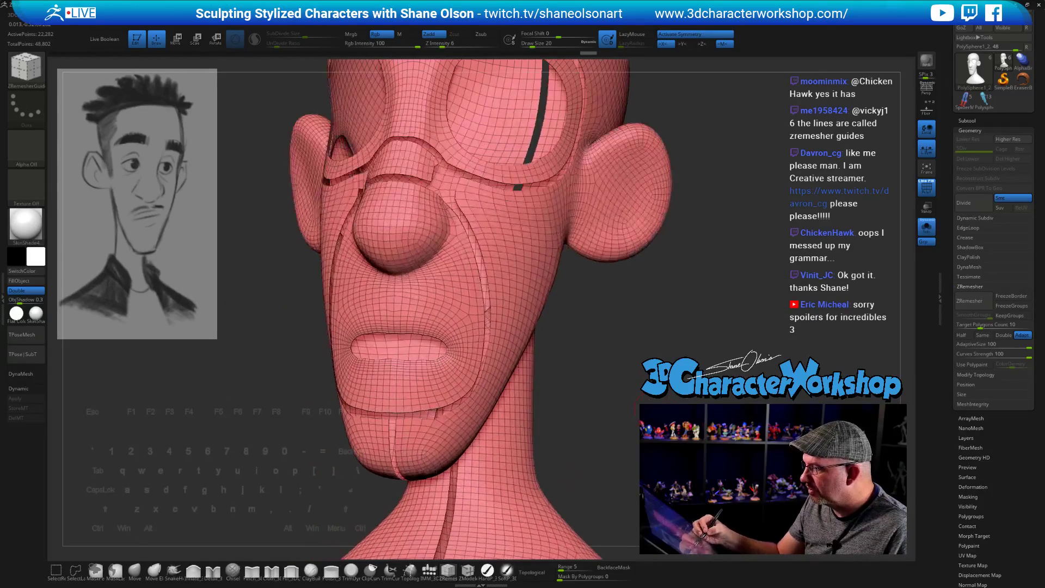
key("ctrl+shift")
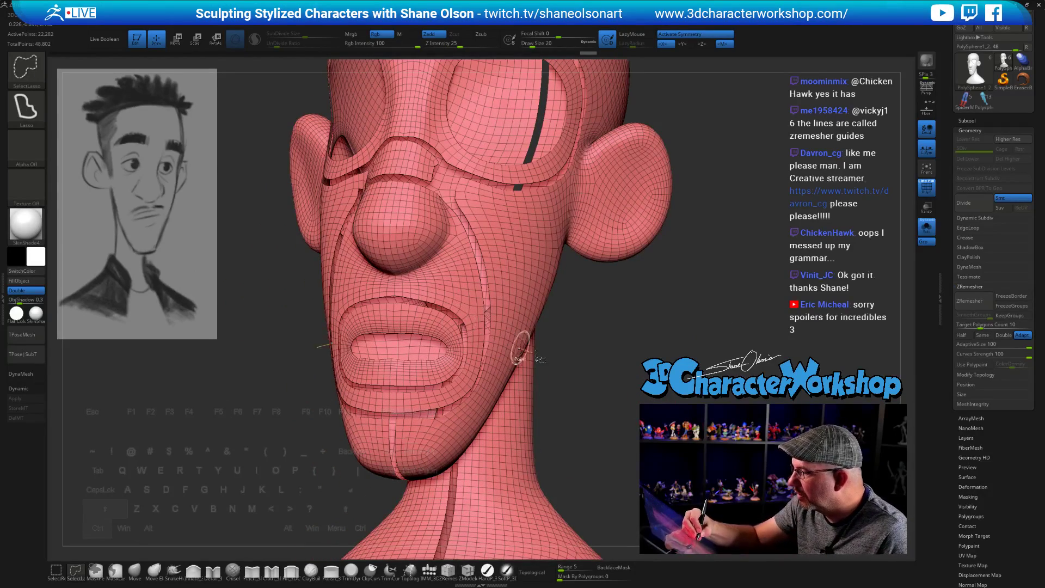
Step: Assign Auto Groups to the separated head regions and show the whole head again
right_click(641, 421)
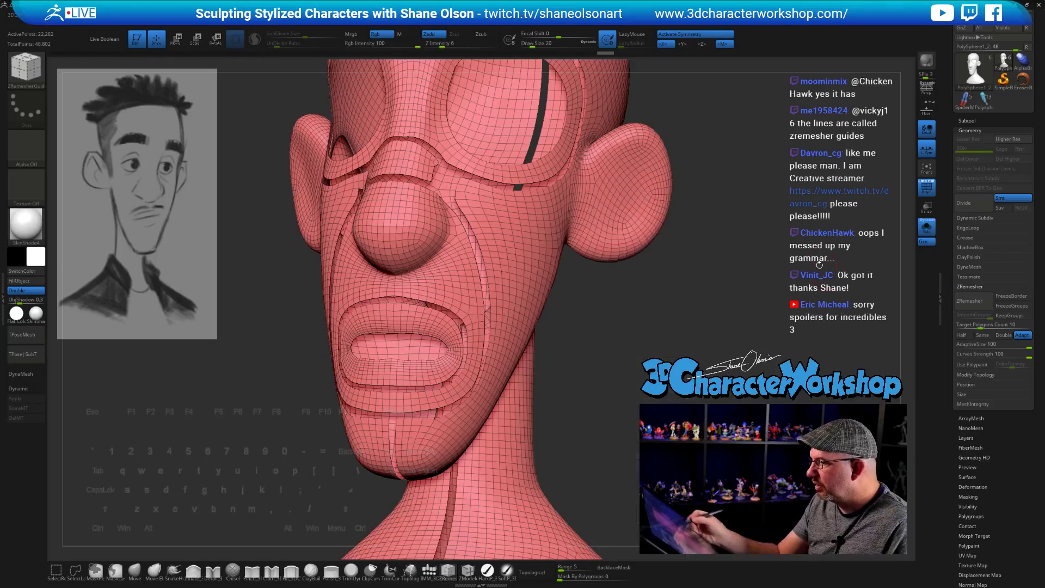
mouse_move(819, 266)
left_mouse_down()
mouse_move(784, 265)
mouse_move(799, 265)
left_mouse_up()
right_click(709, 364)
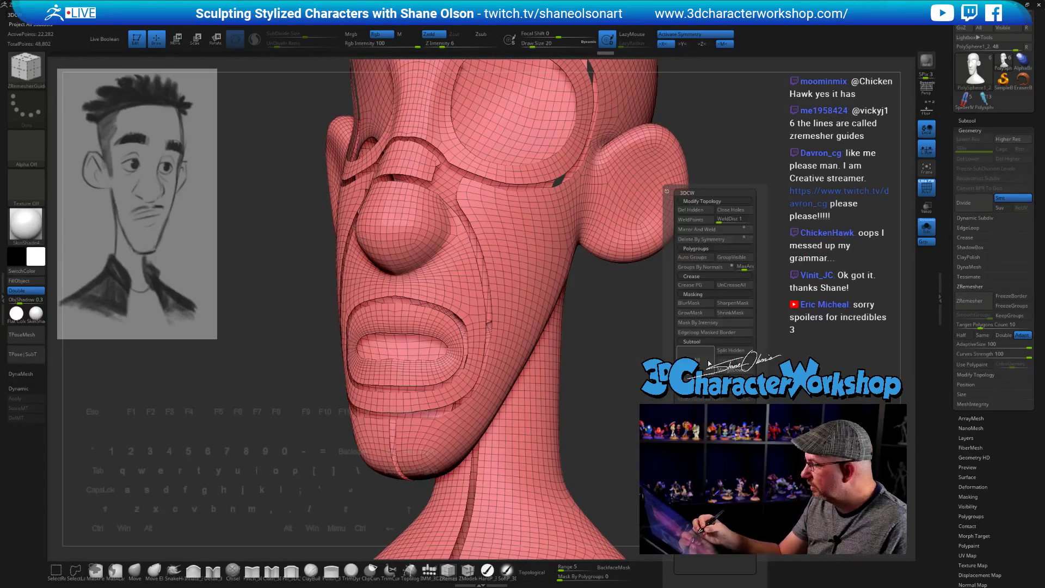
left_click(700, 258)
left_click_drag(703, 261, 664, 396)
left_click(667, 336, "ctrl+shift")
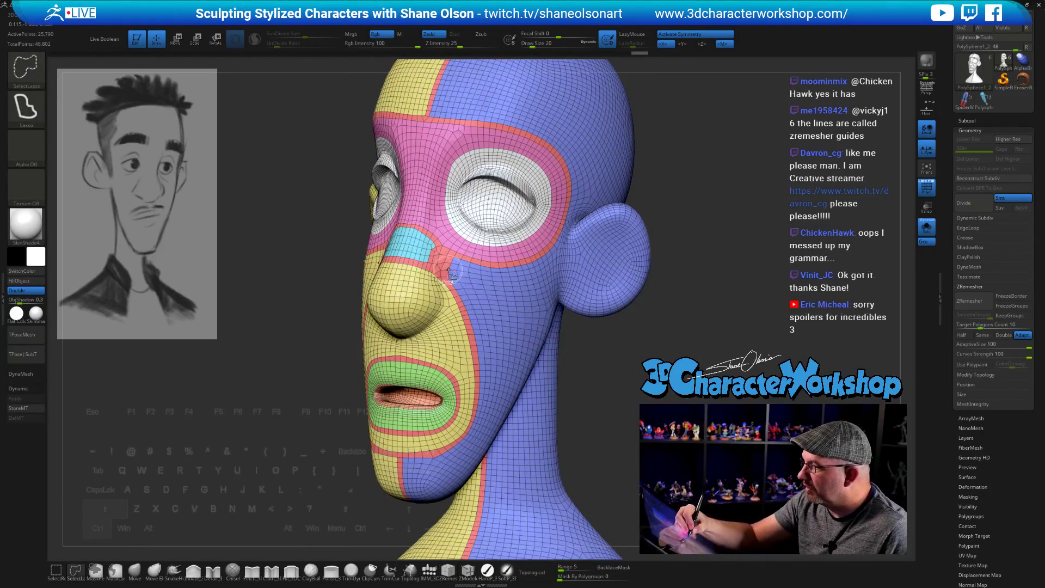
Step: Merge the blue side of the head and the loop strips into one polygroup and bring the full head back
left_click(454, 272, "ctrl+shift")
key("ctrl+w")
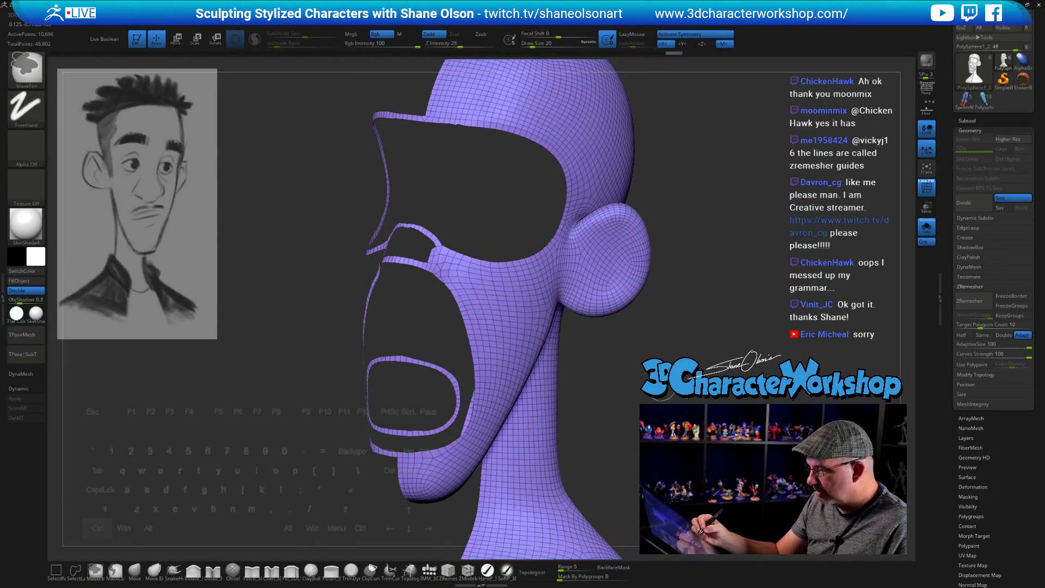
left_click_drag(663, 389, 649, 395)
key("ctrl+shift")
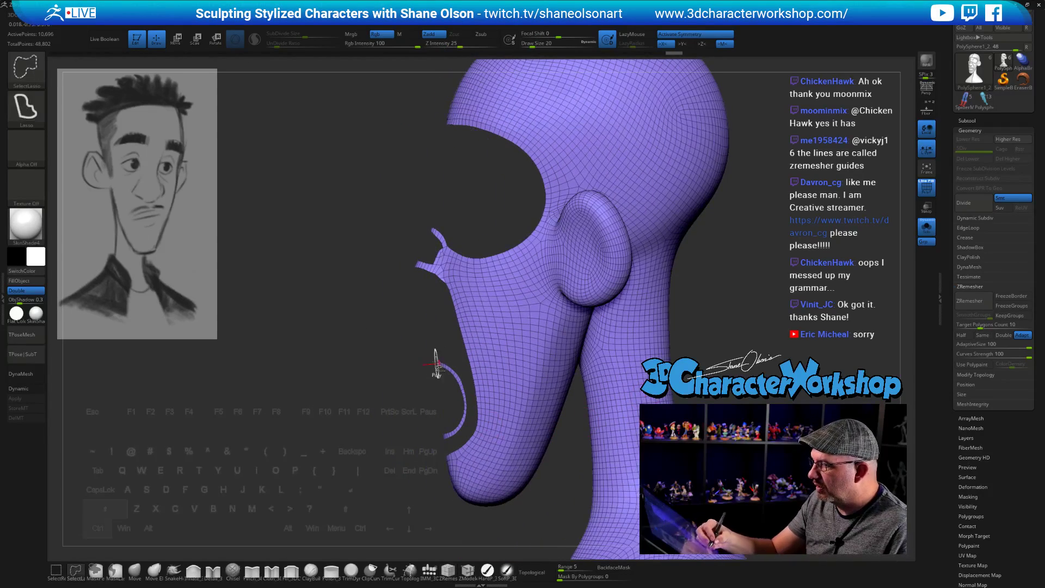
mouse_move(417, 332)
left_mouse_down("ctrl+shift")
mouse_move(432, 454)
mouse_move(387, 398)
mouse_move(418, 333)
left_mouse_up("ctrl+shift")
mouse_move(720, 327)
left_mouse_down("ctrl+shift")
mouse_move(752, 359)
mouse_move(745, 374)
mouse_move(675, 375)
left_mouse_up("ctrl+shift")
left_click_drag(593, 306, 622, 334, "alt")
left_click(629, 366, "ctrl+shift")
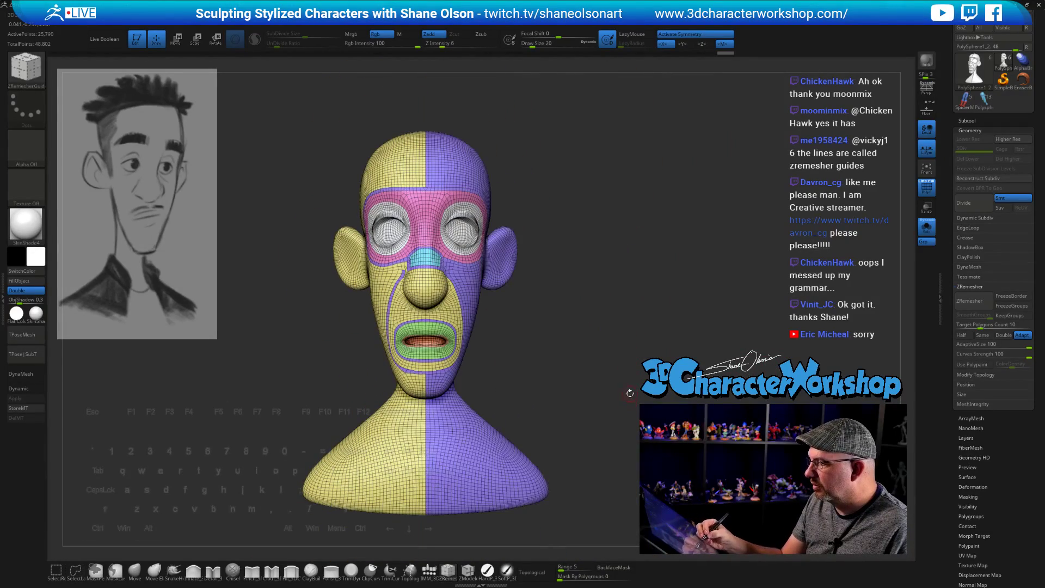
Step: Isolate both sides of the head skin with the nose piece, merge them into one polygroup, and show the whole head again
mouse_move(630, 393)
left_mouse_down()
mouse_move(621, 366)
mouse_move(642, 346)
mouse_move(507, 341)
left_mouse_up()
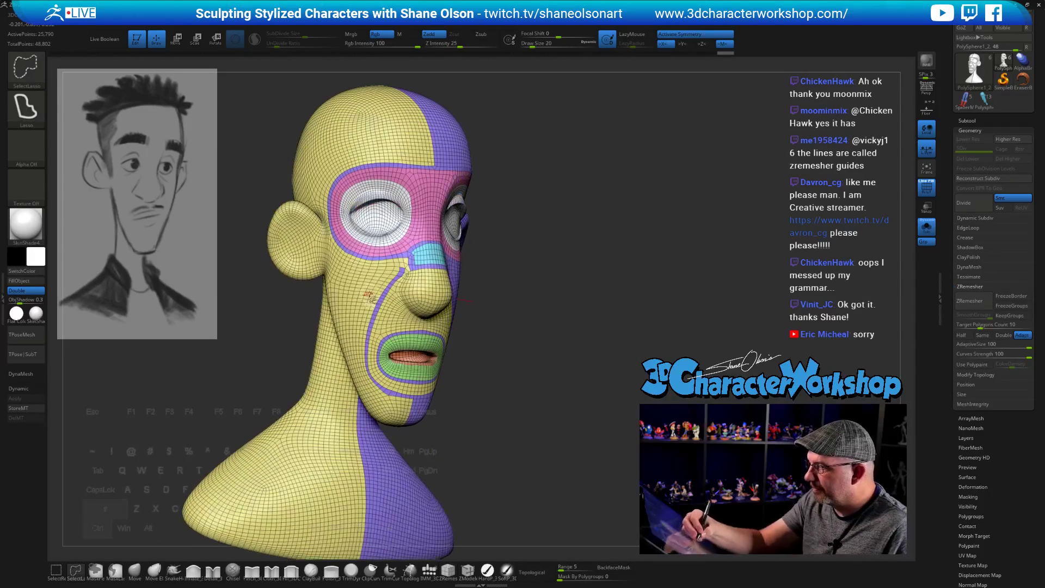
left_click(363, 292, "ctrl+shift")
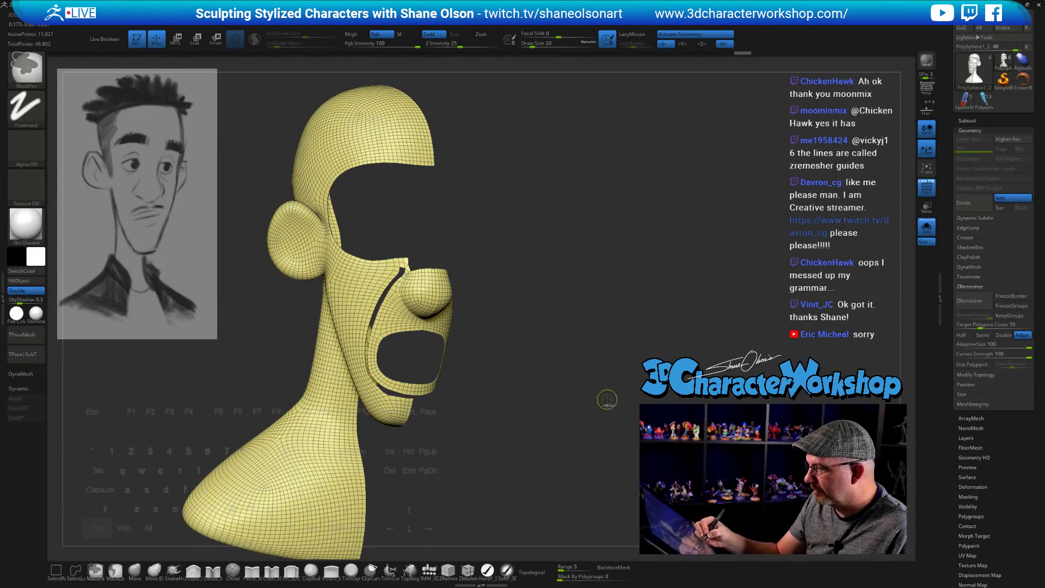
left_click_drag(607, 399, 597, 392, "shift")
left_click_drag(602, 338, 612, 356, "ctrl+shift")
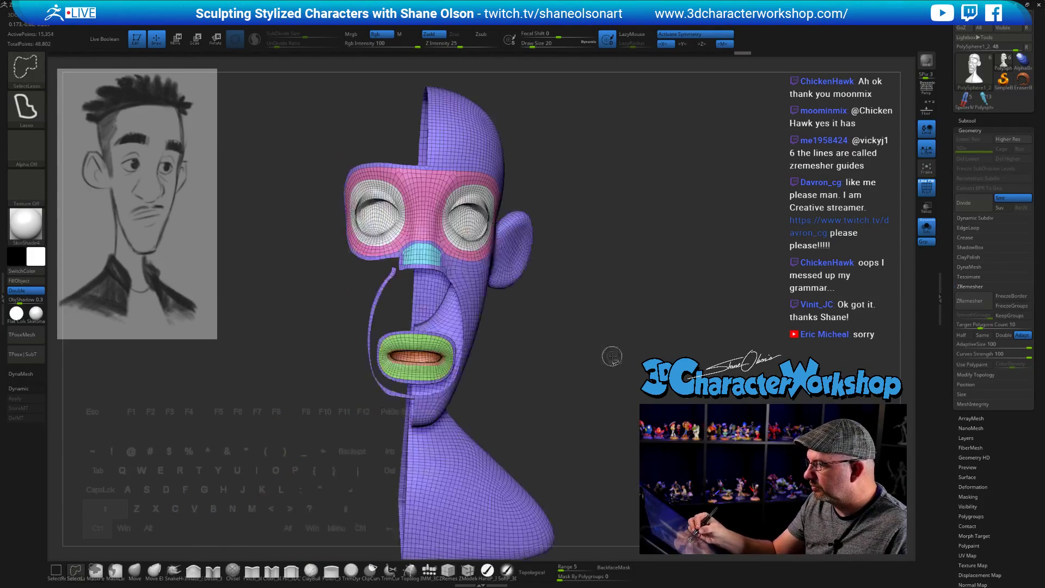
left_click(466, 282, "ctrl+shift")
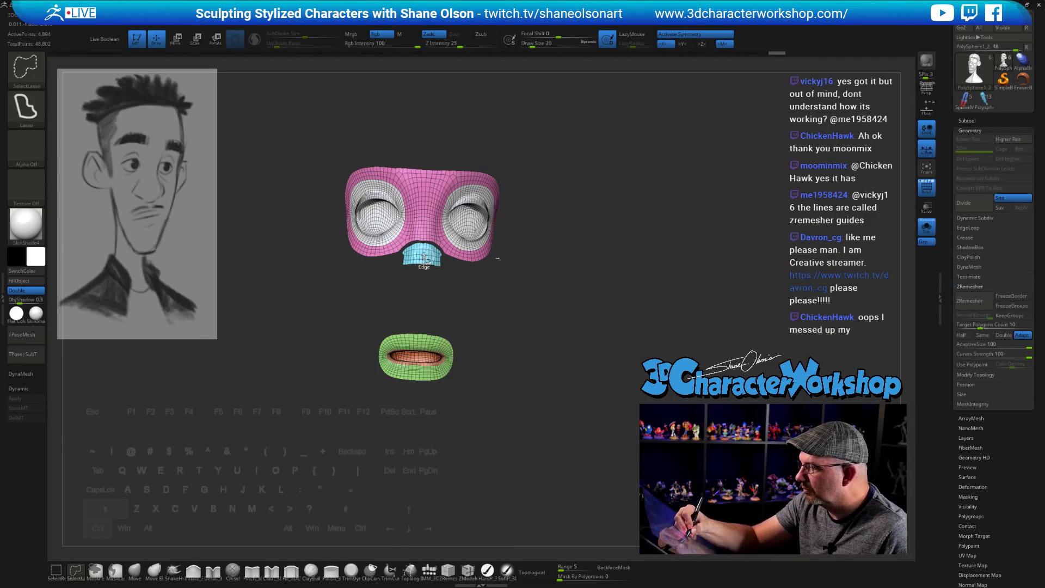
left_click(613, 300, "ctrl+shift")
key("ctrl+w")
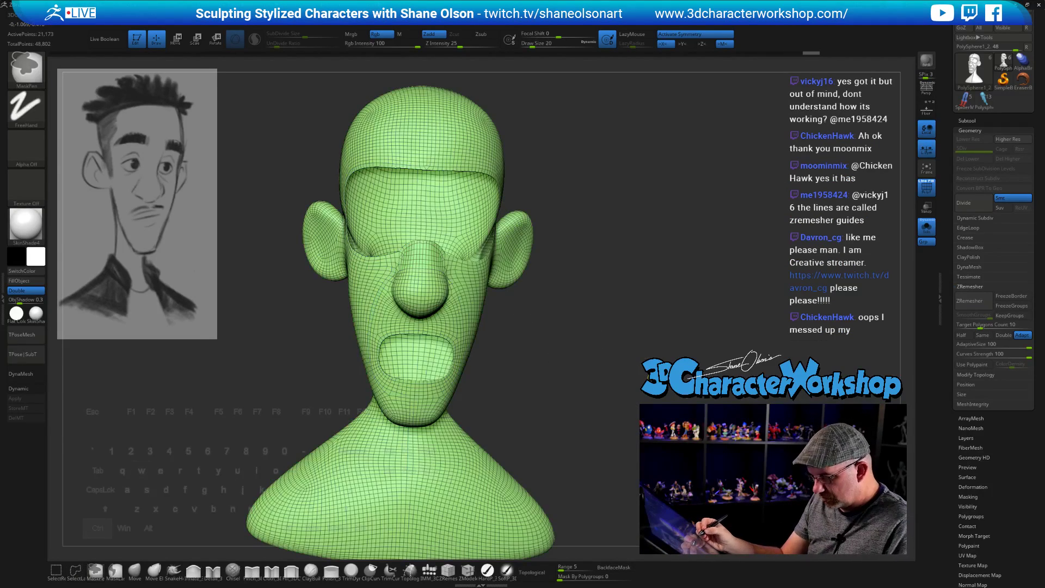
left_click(612, 300, "ctrl+shift")
Step: Smooth the surface around the lower eyelid and outer corner of the eye
left_click_drag(627, 321, 604, 425)
left_click_drag(684, 310, 700, 340, "alt")
left_click_drag(725, 215, 707, 284, "alt")
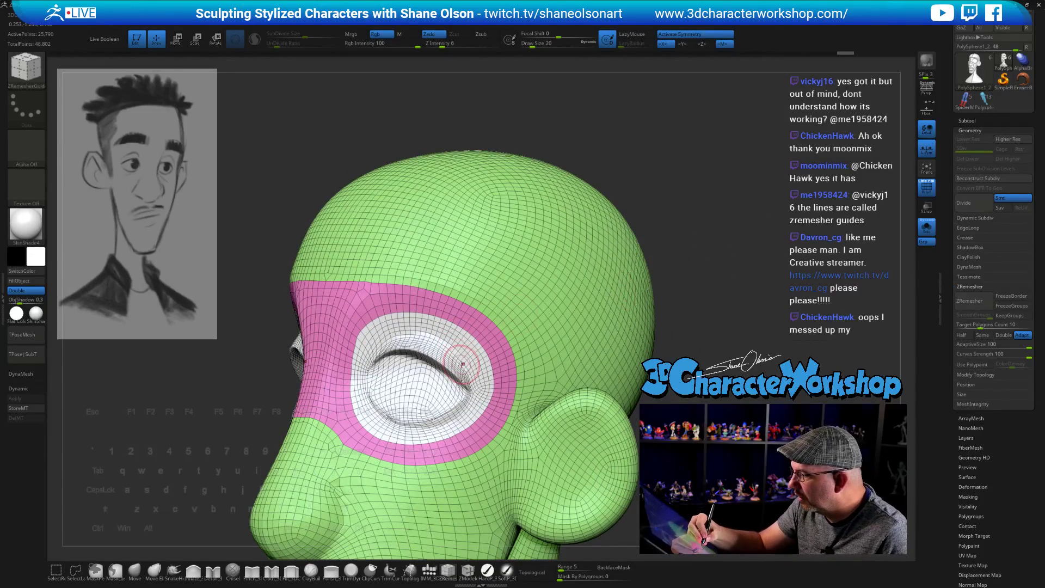
key("ctrl+shift")
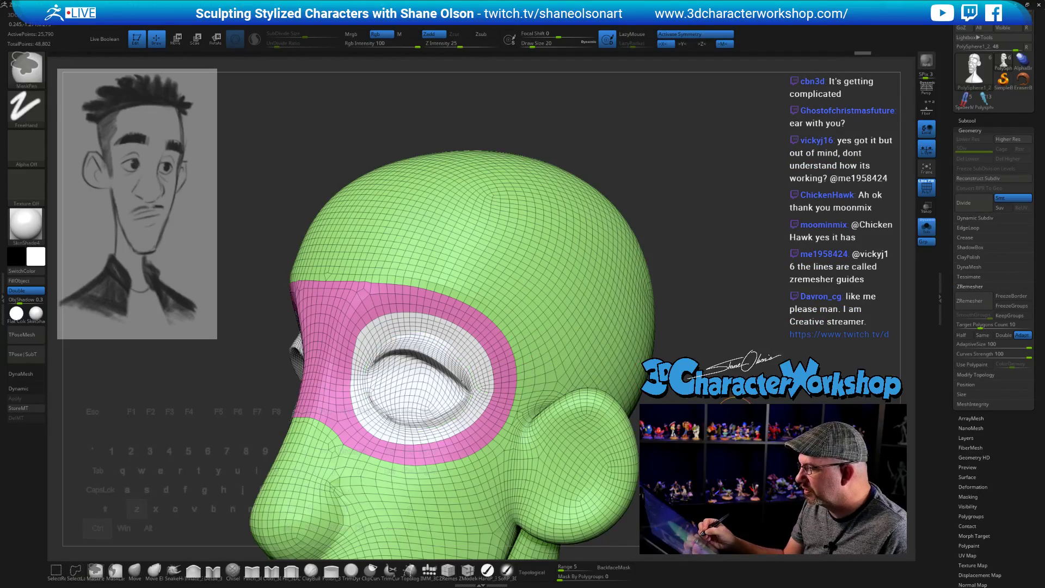
right_click_drag(430, 338, 495, 343)
key("shift")
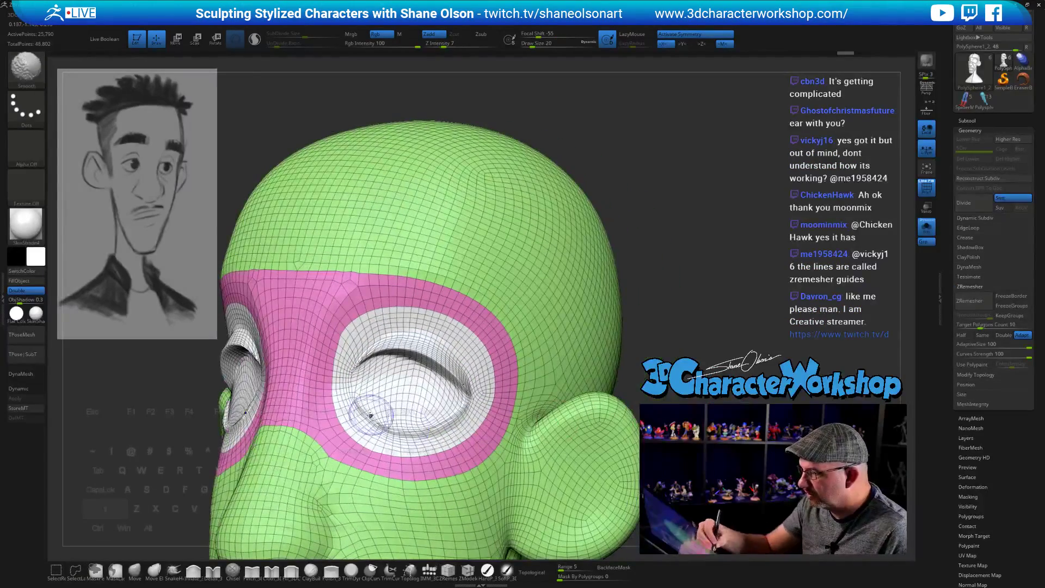
left_click_drag(427, 429, 479, 394, "shift")
Step: Try hiding edge loops around the mouth and along the cheek, hide the head skin, and restore full visibility
left_click_drag(681, 338, 653, 272, "alt")
mouse_move(615, 430)
left_mouse_down("shift")
mouse_move(681, 436)
mouse_move(717, 279)
left_mouse_up("shift")
left_click_drag(676, 381, 605, 384)
left_click_drag(583, 332, 592, 397, "alt")
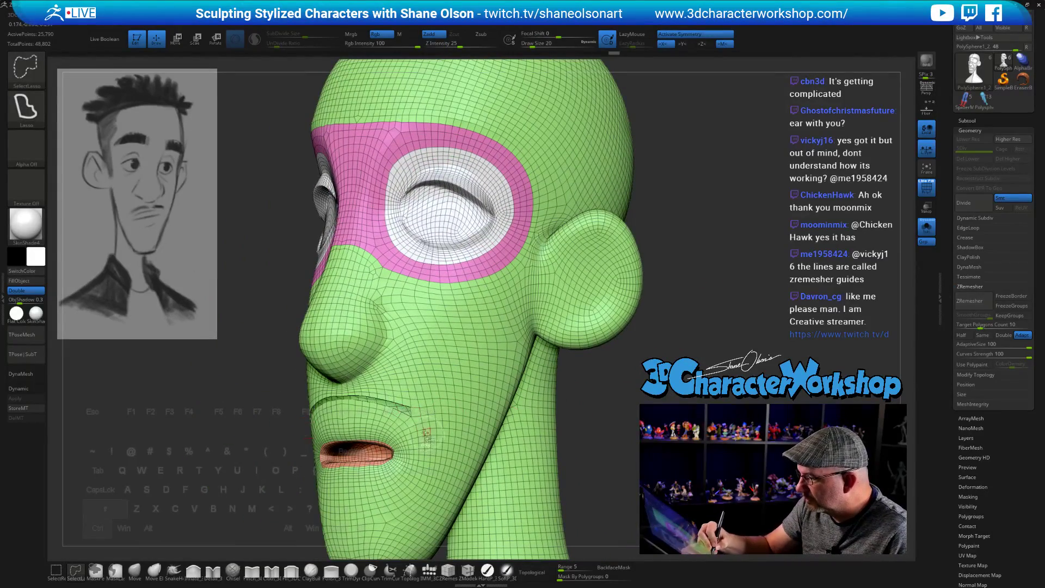
left_click(420, 429, "ctrl+shift")
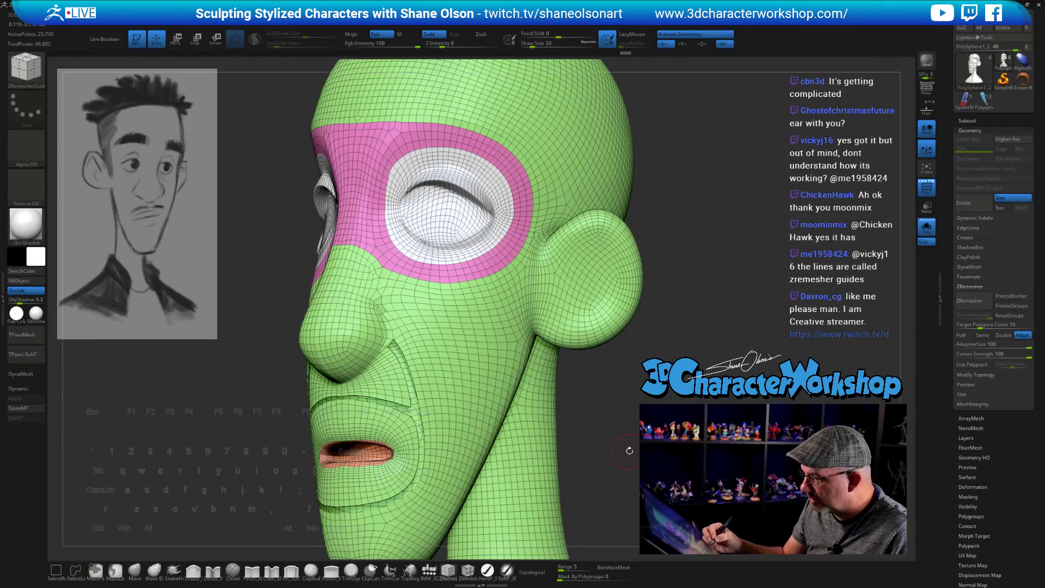
mouse_move(623, 447)
left_mouse_down()
mouse_move(655, 442)
mouse_move(622, 375)
left_mouse_up()
left_click(403, 423, "ctrl+shift")
left_click_drag(619, 413, 618, 429)
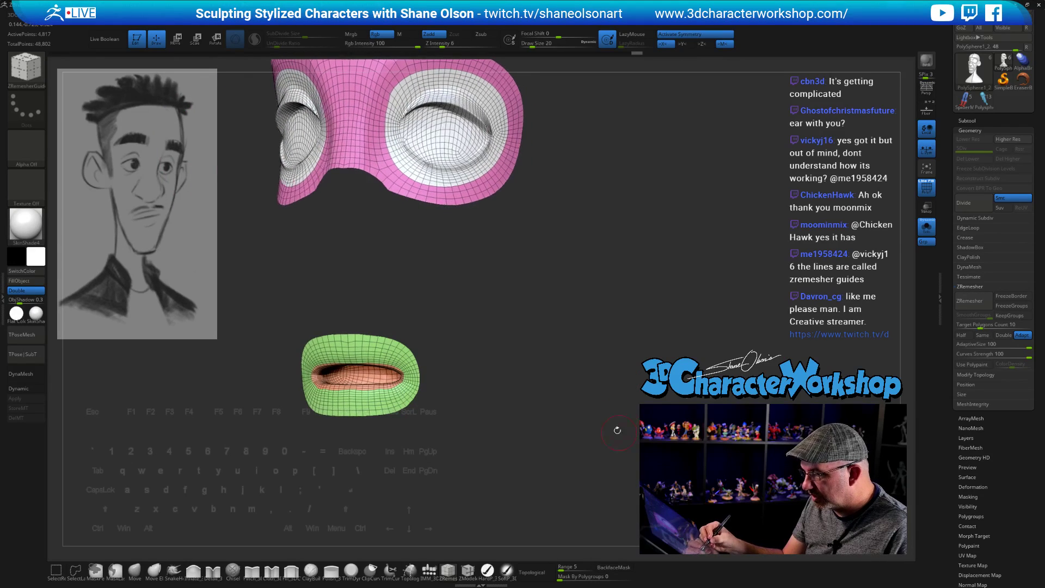
left_click(581, 407, "ctrl+shift")
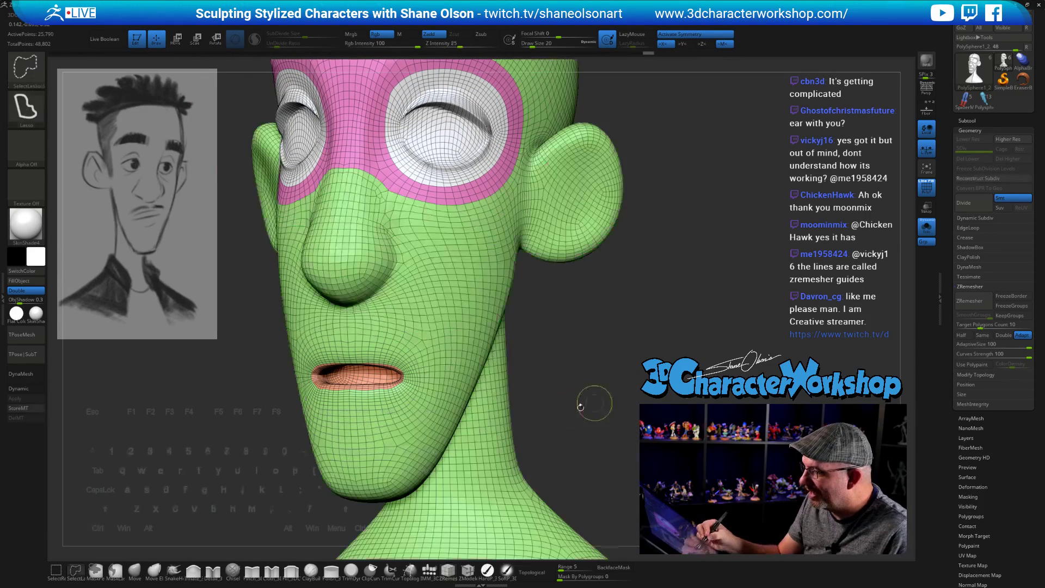
Step: Isolate the ring around the lips, give it its own polygroup, and show the whole head again
left_click(376, 346, "ctrl+shift")
key("ctrl+w")
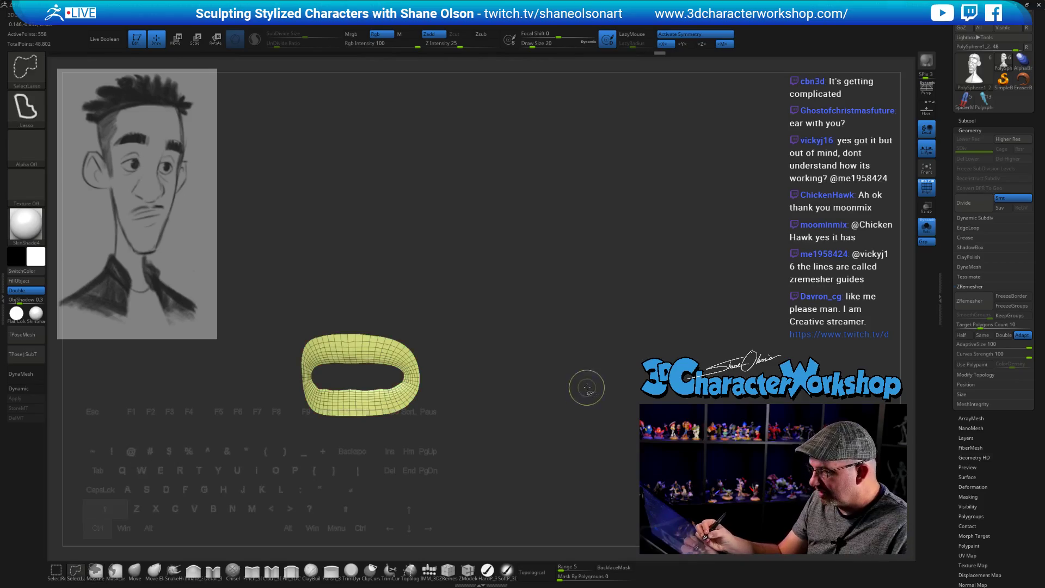
left_click(586, 385, "ctrl+shift")
Step: Isolate the eye polygroup, try hiding edge loops around the eyelids, invert the visibility, and restore the full head
mouse_move(639, 434)
left_mouse_down("alt")
mouse_move(625, 417)
mouse_move(675, 419)
mouse_move(599, 483)
mouse_move(752, 365)
mouse_move(725, 322)
mouse_move(708, 338)
mouse_move(743, 369)
left_mouse_up("alt")
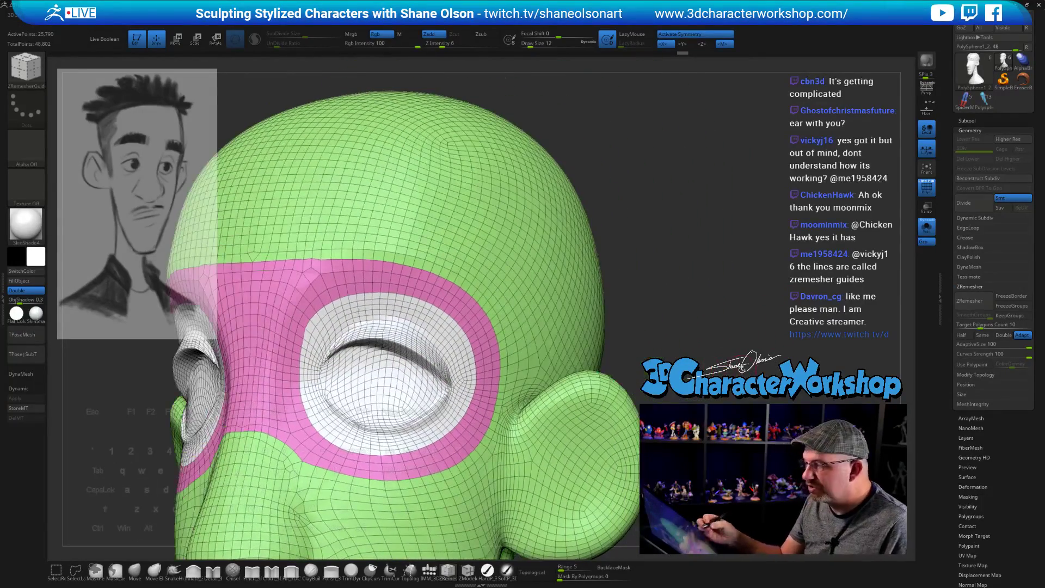
mouse_move(591, 259)
left_mouse_down()
mouse_move(695, 308)
mouse_move(678, 313)
mouse_move(677, 336)
left_mouse_up()
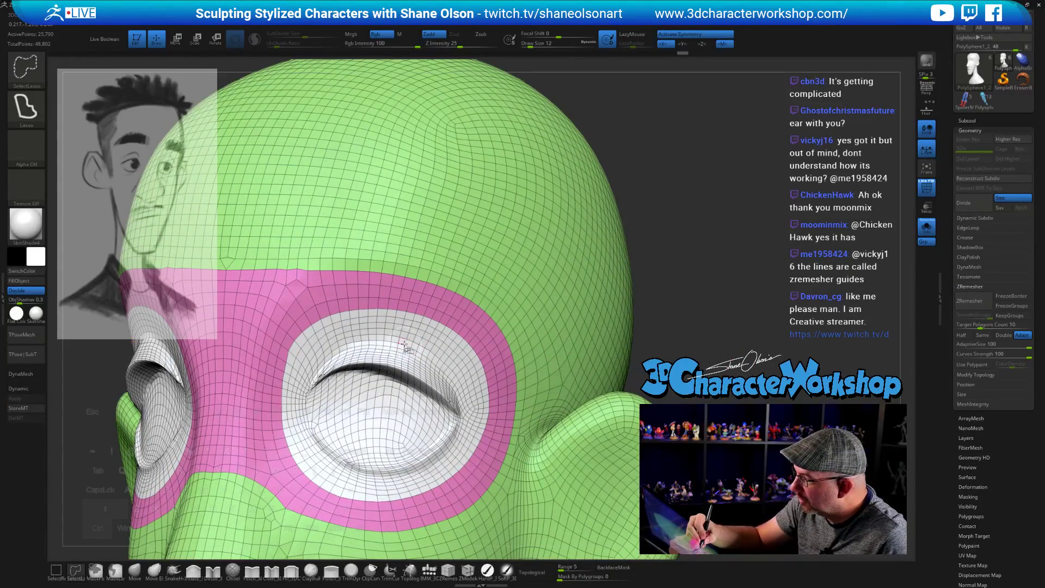
left_click(405, 348, "ctrl+shift")
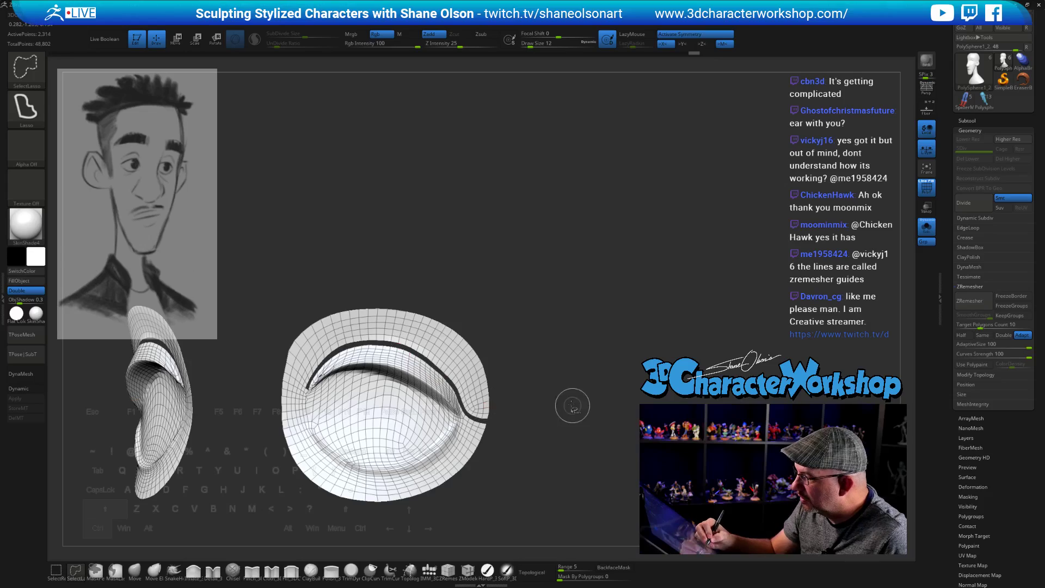
mouse_move(583, 382)
left_mouse_down()
mouse_move(569, 373)
mouse_move(602, 418)
mouse_move(625, 426)
left_mouse_up()
key("ctrl+shift")
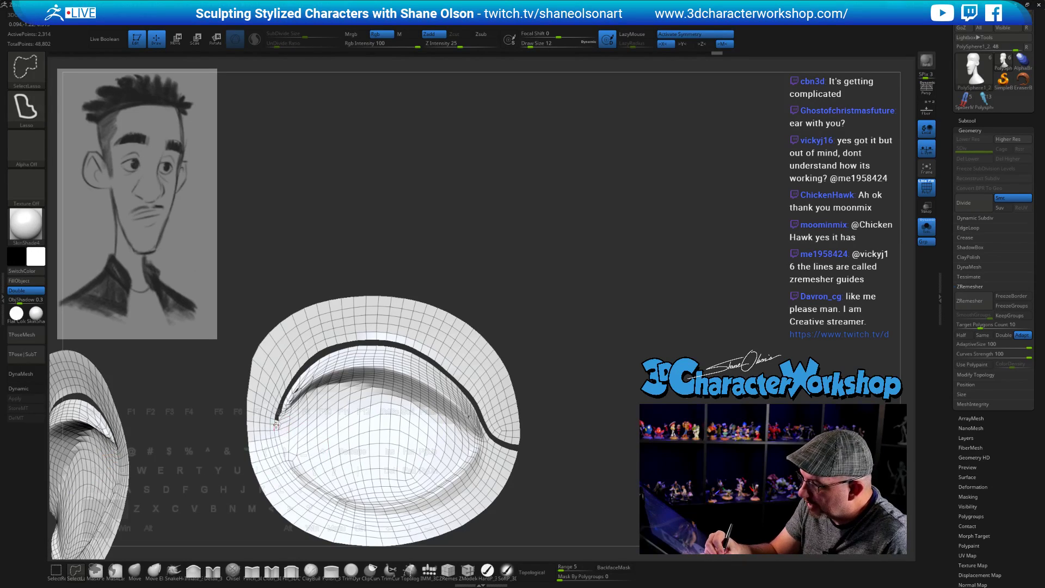
left_click_drag(281, 443, 297, 473)
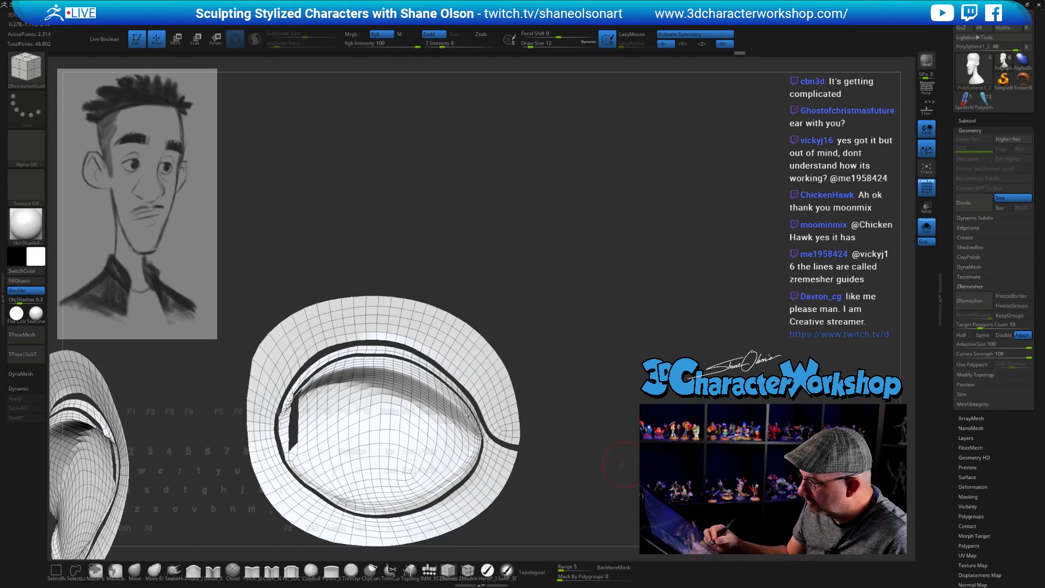
mouse_move(544, 452)
left_mouse_down()
mouse_move(608, 468)
mouse_move(570, 456)
mouse_move(539, 424)
mouse_move(545, 414)
mouse_move(514, 399)
left_mouse_up()
key("ctrl+shift")
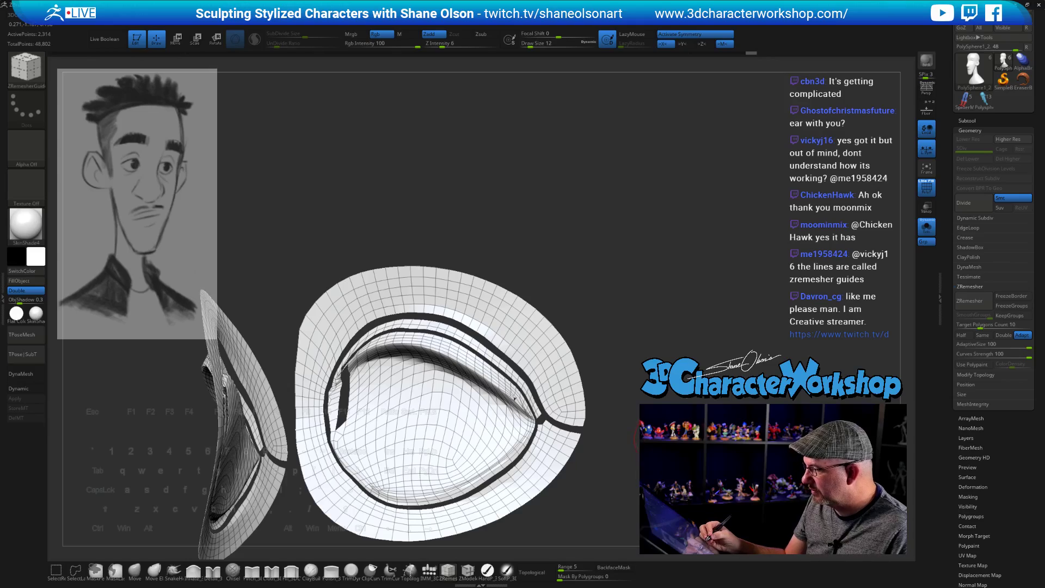
left_click(656, 432, "ctrl+shift")
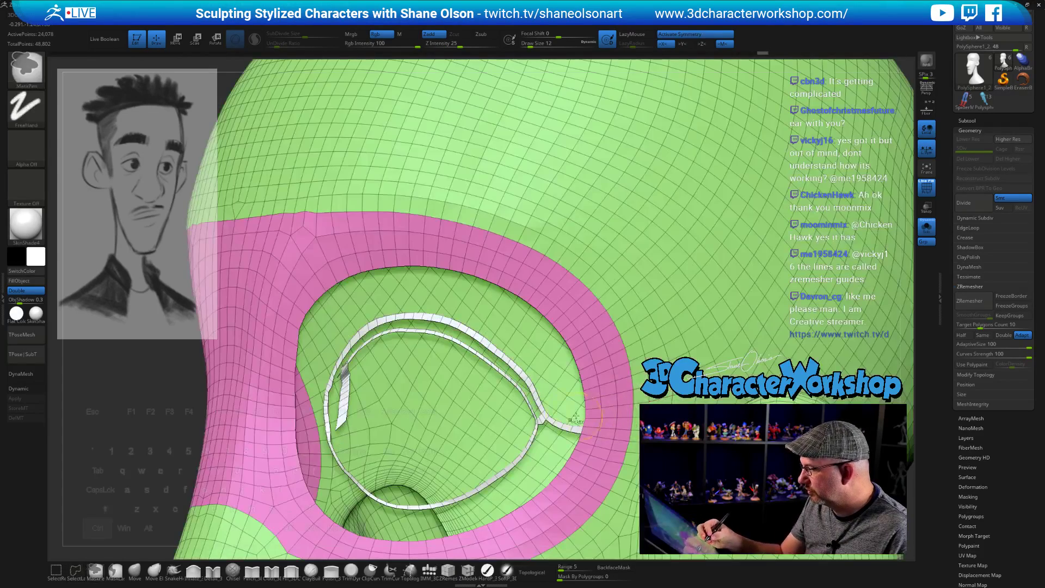
left_click_drag(183, 383, 220, 328, "alt")
left_click(715, 354, "ctrl+shift")
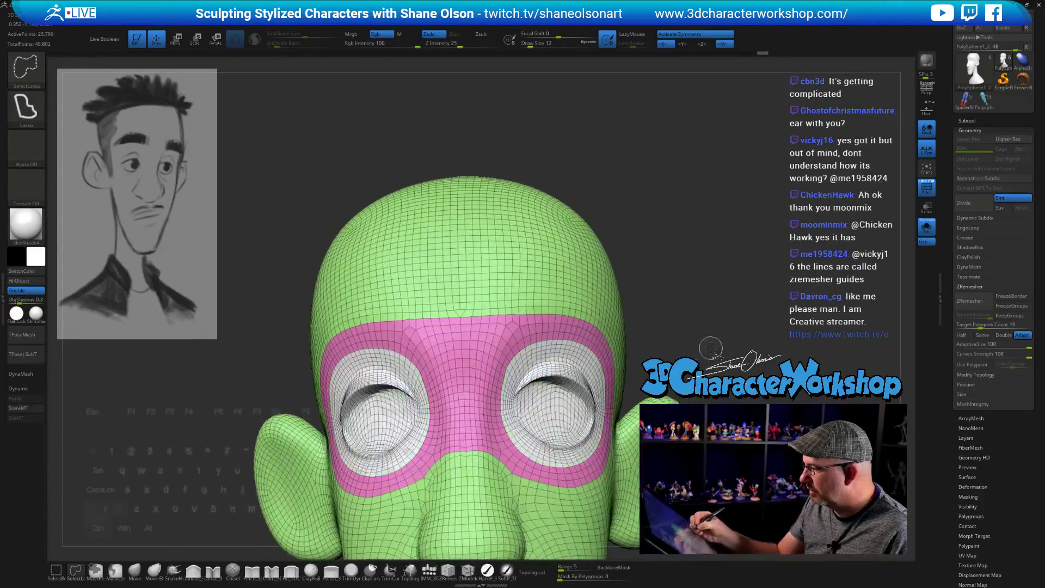
Step: ZRemesh the head with KeepGroups enabled and Target Polygons Count at 10
left_click_drag(714, 354, 569, 330, "shift")
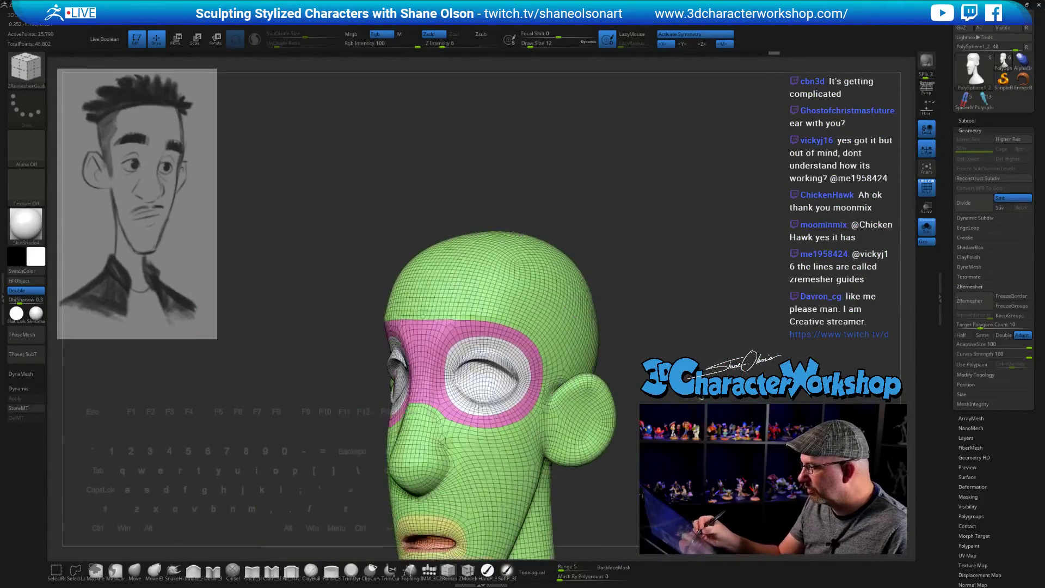
left_click_drag(667, 389, 691, 377, "alt")
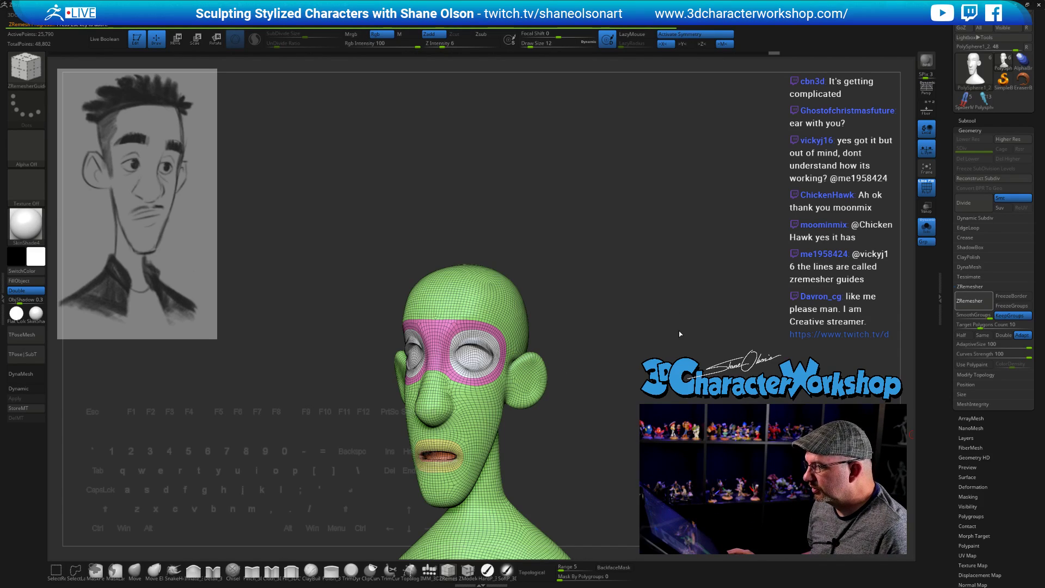
mouse_move(657, 328)
left_mouse_down("alt")
mouse_move(677, 357)
mouse_move(670, 311)
mouse_move(672, 332)
mouse_move(656, 343)
left_mouse_up("alt")
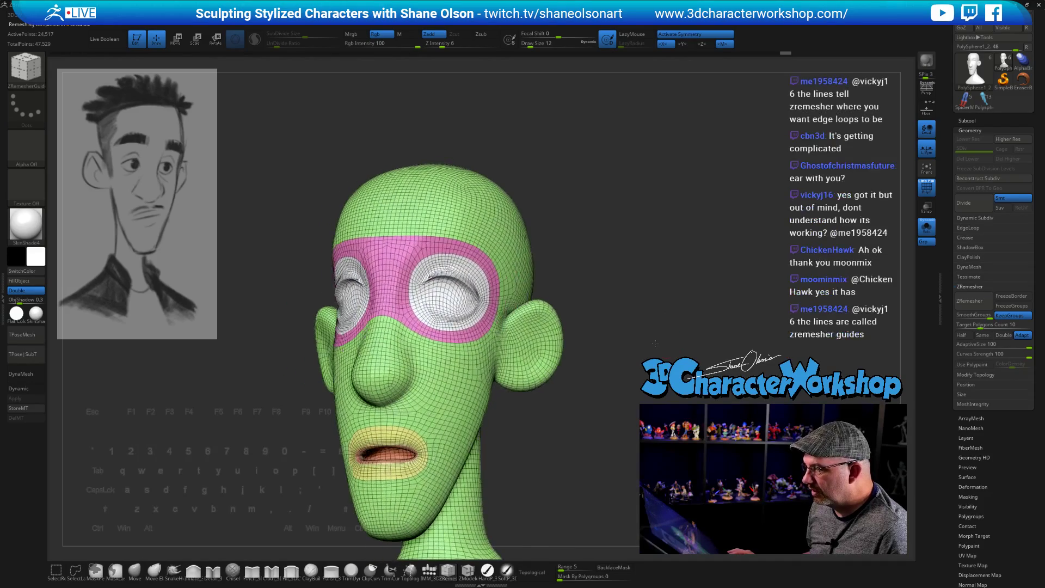
left_click_drag(638, 298, 711, 285)
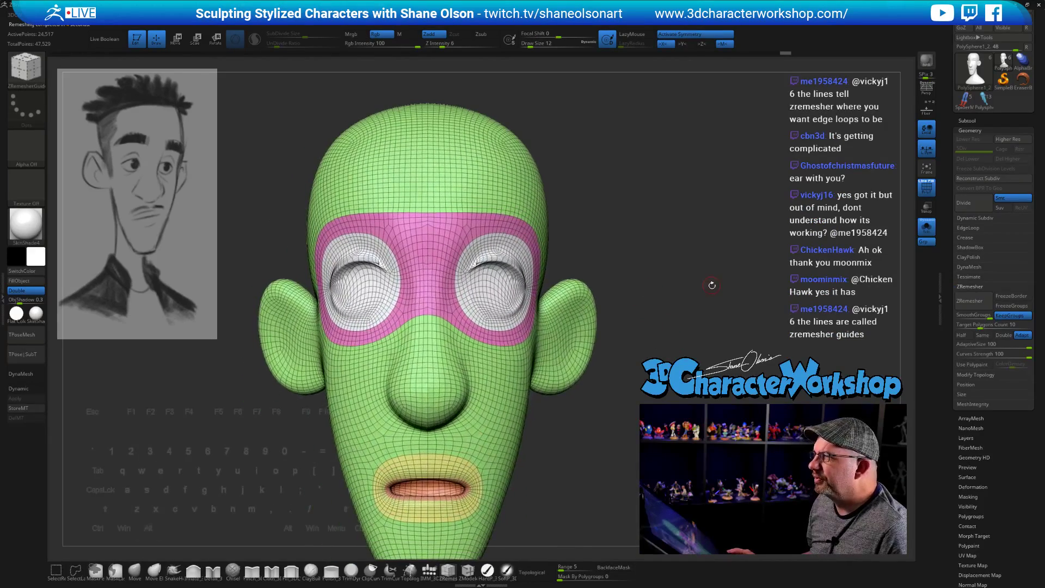
Step: Hide the polygroup wireframe and smooth the creases across the brow, around the eyes and around the mouth
left_click_drag(651, 402, 697, 375)
left_click_drag(648, 435, 588, 370, "alt")
key("shift+f")
left_click_drag(653, 452, 636, 419, "alt")
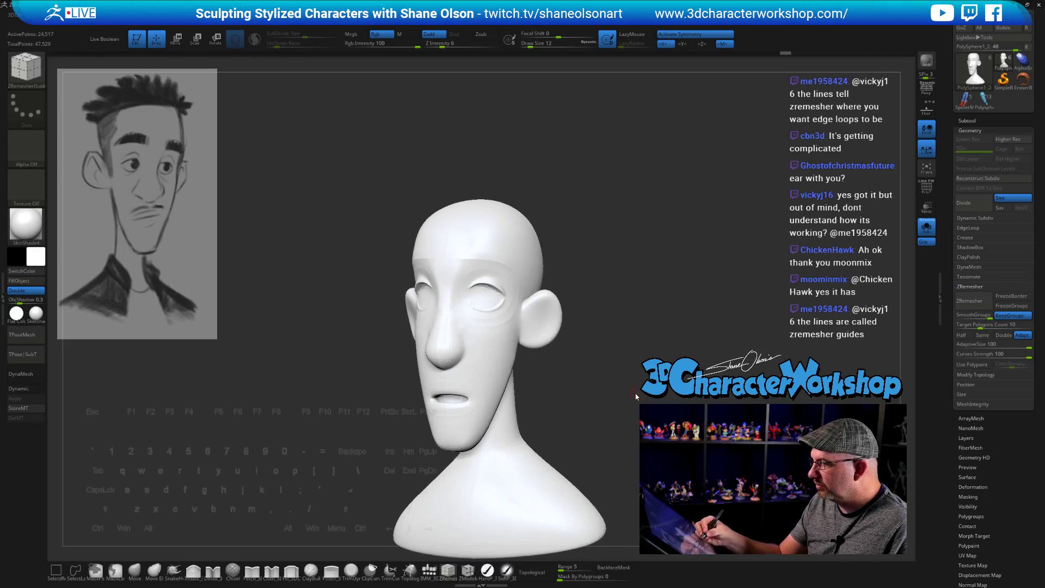
key("shift")
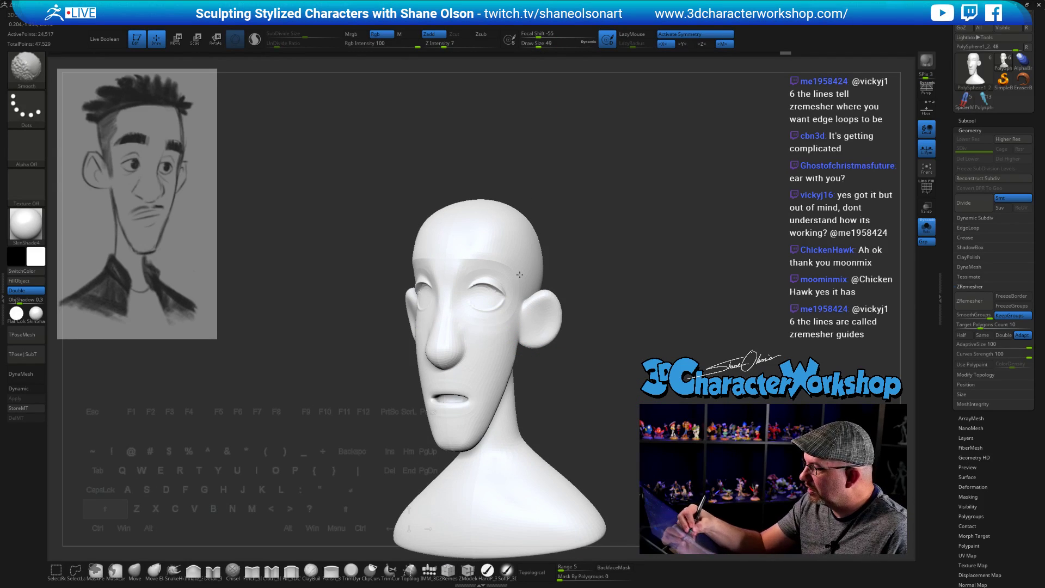
right_click_drag(453, 316, 490, 299)
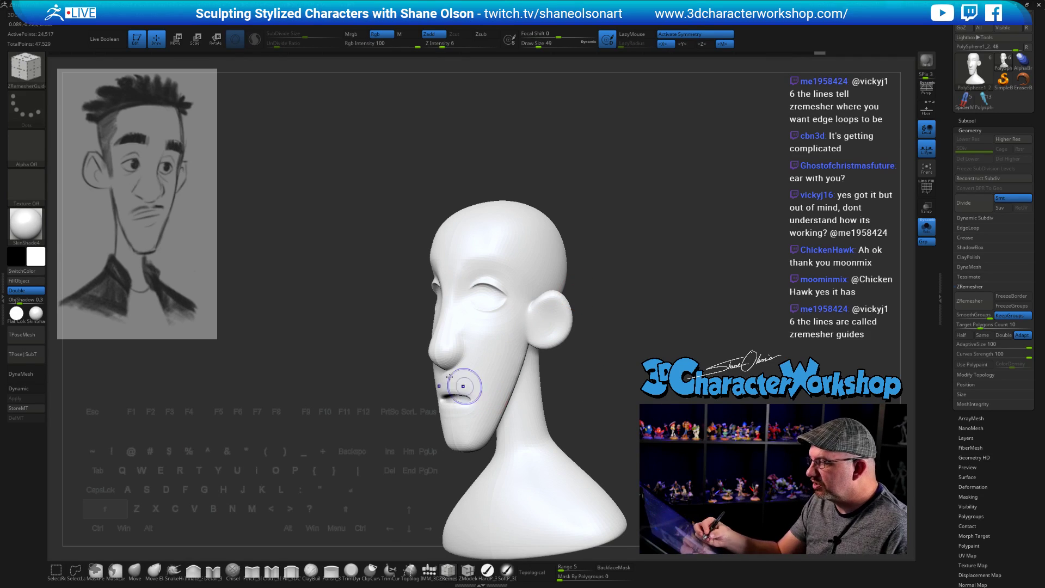
key("shift")
right_click_drag(442, 346, 465, 417)
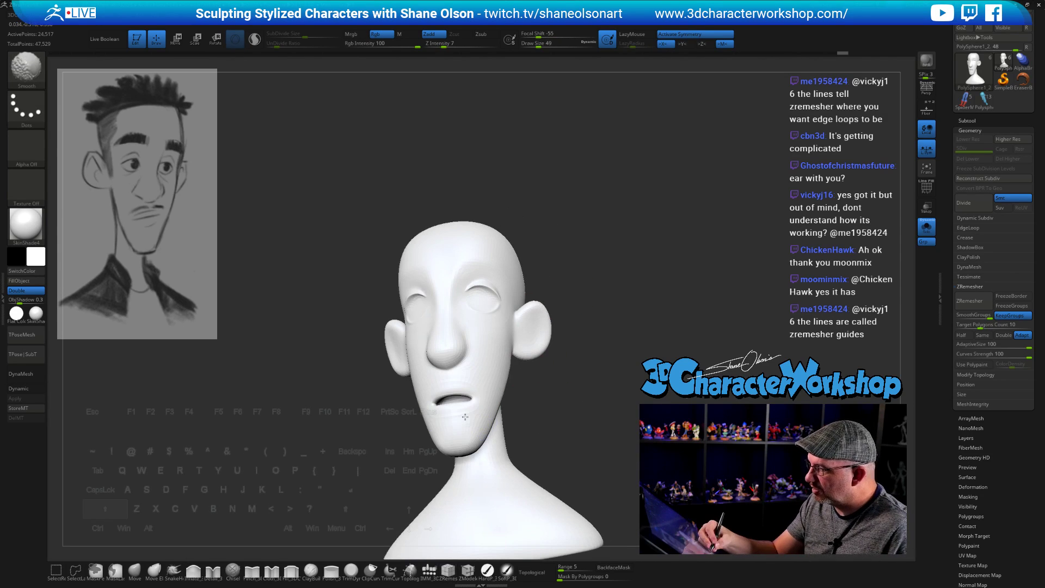
left_click_drag(708, 408, 581, 402)
Step: Switch to the Move brush with Topological enabled, show the polygroup wireframe, and adjust the brush size over the eye area
key("b")
key("m")
key("v")
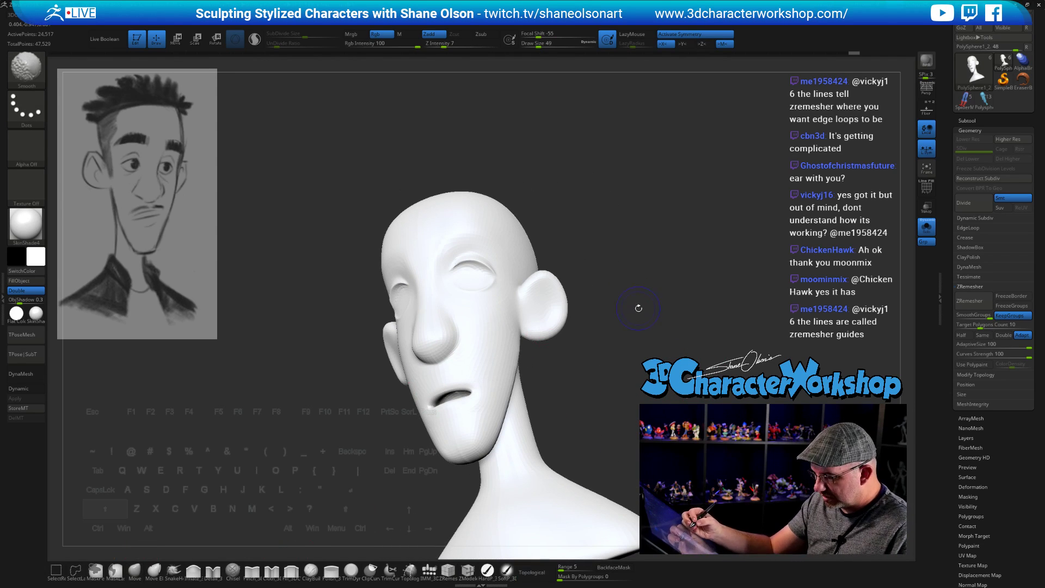
key("shift+f")
mouse_move(669, 340)
left_mouse_down("alt")
mouse_move(648, 311)
mouse_move(629, 342)
mouse_move(666, 419)
left_mouse_up("alt")
key("s")
left_click(641, 341)
mouse_move(641, 341)
left_mouse_down()
mouse_move(479, 310)
mouse_move(457, 320)
left_mouse_up()
key("s")
left_click(474, 327)
Step: Smooth the outer side of the eye socket, undo the last stroke, and smooth the area again
left_click_drag(627, 313, 536, 347)
mouse_move(449, 329)
left_mouse_down("shift")
mouse_move(434, 313)
mouse_move(453, 330)
left_mouse_up("shift")
mouse_move(629, 313)
left_mouse_down()
mouse_move(604, 367)
mouse_move(622, 317)
mouse_move(632, 336)
mouse_move(536, 327)
left_mouse_up()
key("ctrl+z")
left_click_drag(629, 409, 637, 436)
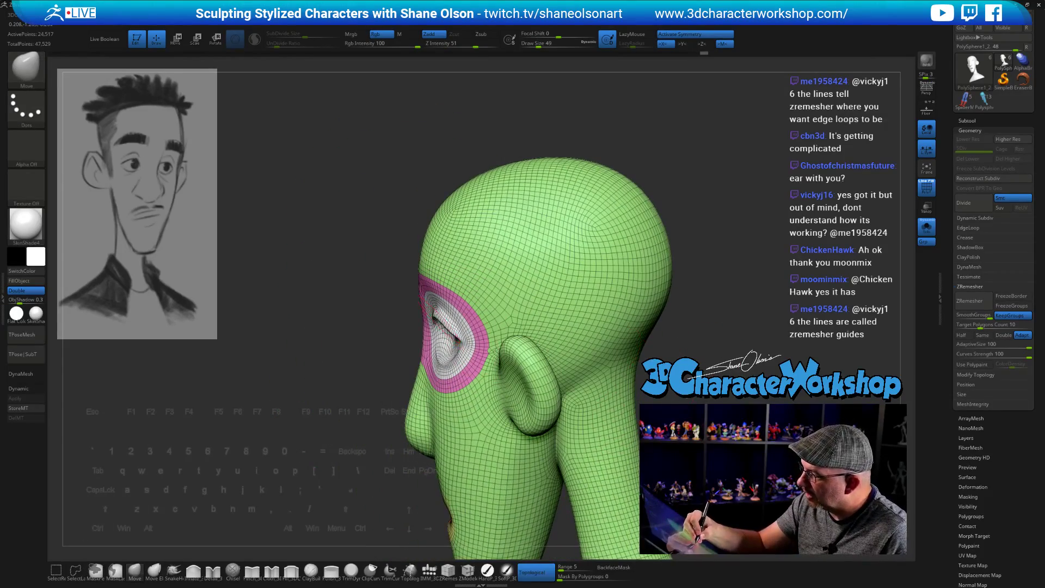
mouse_move(648, 376)
left_mouse_down()
mouse_move(702, 376)
mouse_move(695, 368)
left_mouse_up()
left_click_drag(433, 330, 449, 337, "shift")
mouse_move(648, 370)
left_mouse_down()
mouse_move(610, 351)
mouse_move(605, 327)
left_mouse_up()
left_click_drag(593, 327, 692, 332)
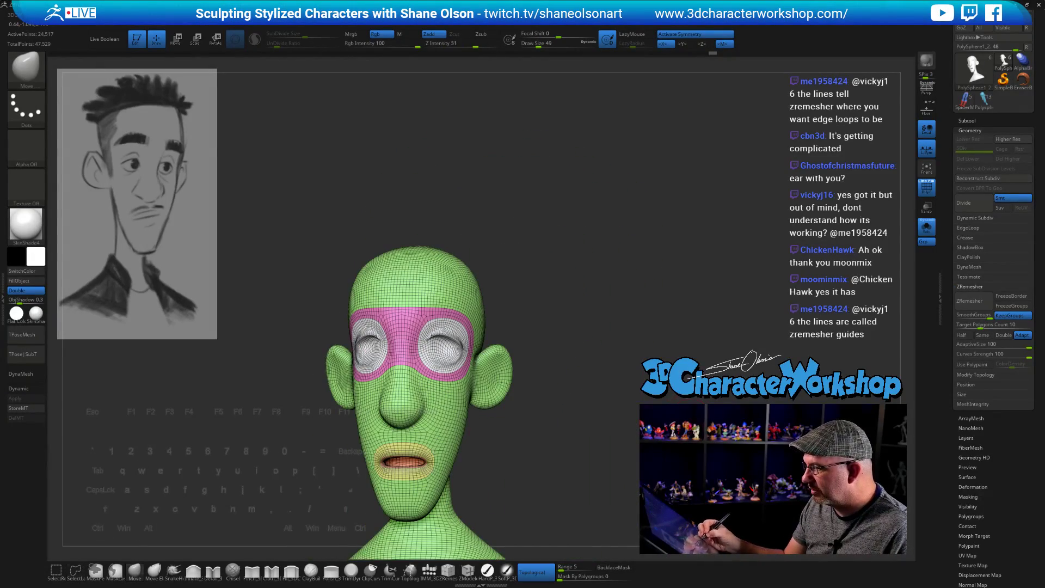
Step: Hide the wireframe, show the eyeballs together with the head, and select the PolySphere1 eyeball subtool
key("shift+f")
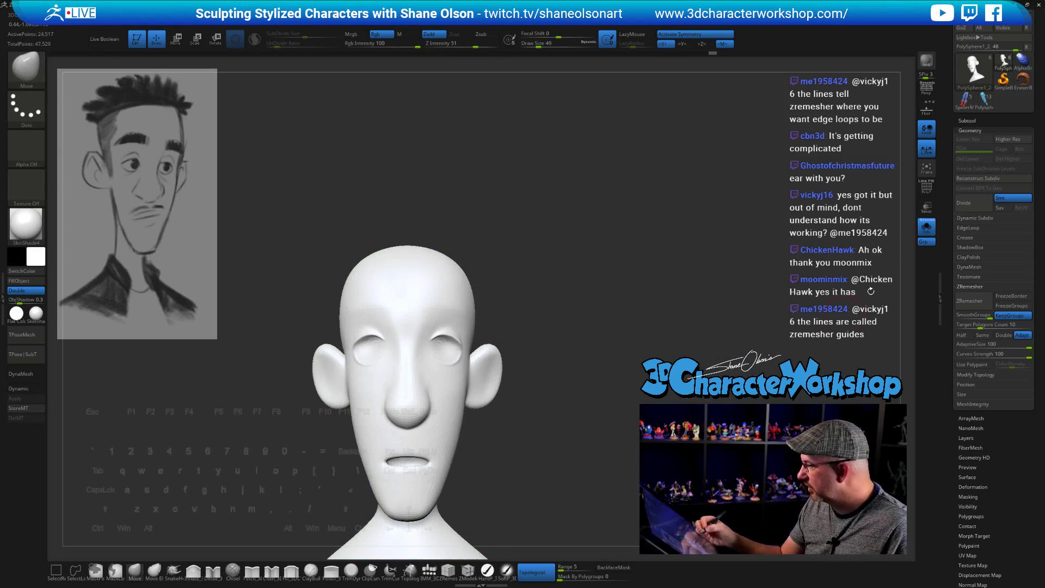
mouse_move(624, 417)
left_mouse_down("alt")
mouse_move(624, 353)
mouse_move(628, 427)
mouse_move(625, 416)
mouse_move(619, 423)
mouse_move(621, 403)
mouse_move(634, 467)
mouse_move(464, 320)
mouse_move(526, 318)
mouse_move(538, 353)
mouse_move(574, 372)
left_mouse_up("alt")
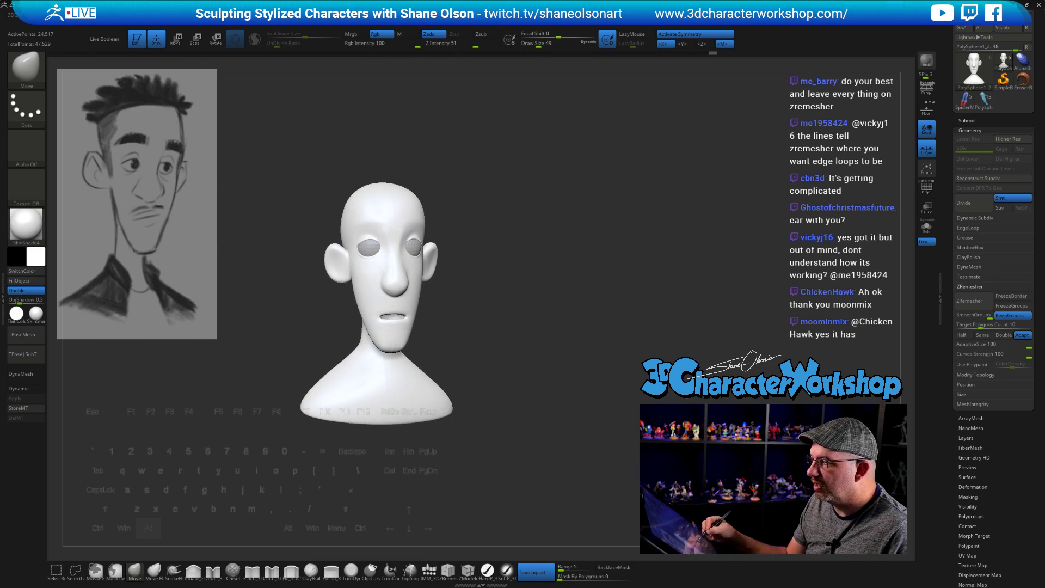
left_click(968, 121)
left_click(968, 233)
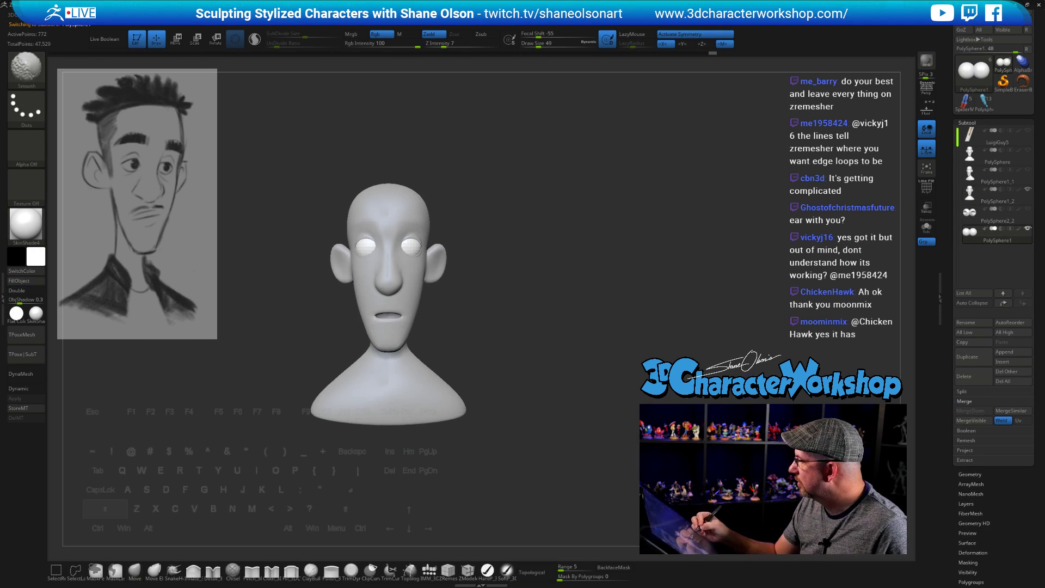
Step: Reset the transform gizmo's orientation and lower the PolySphere1 eyeballs slightly in their sockets
key("w")
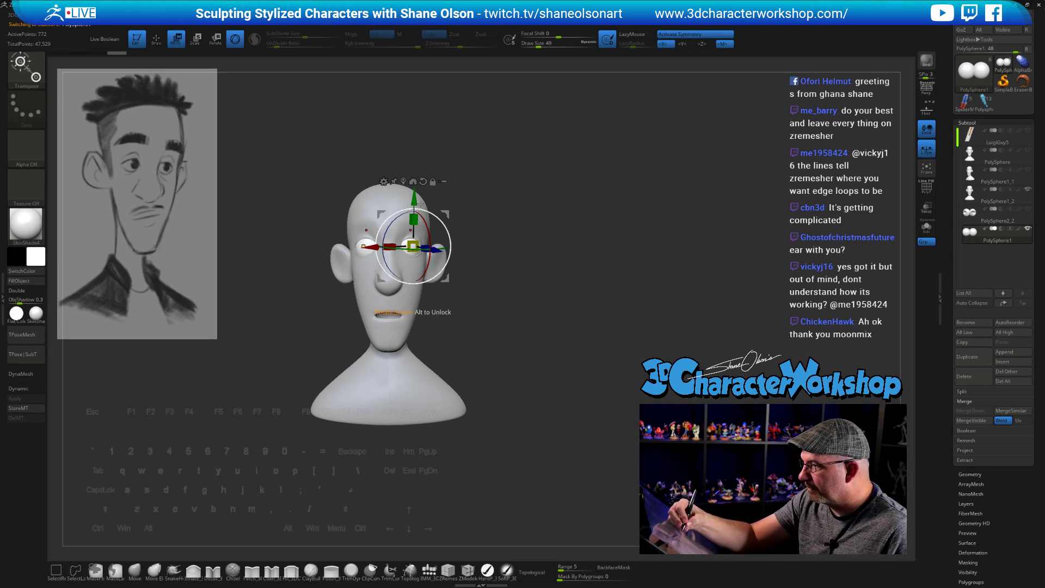
left_click(423, 182)
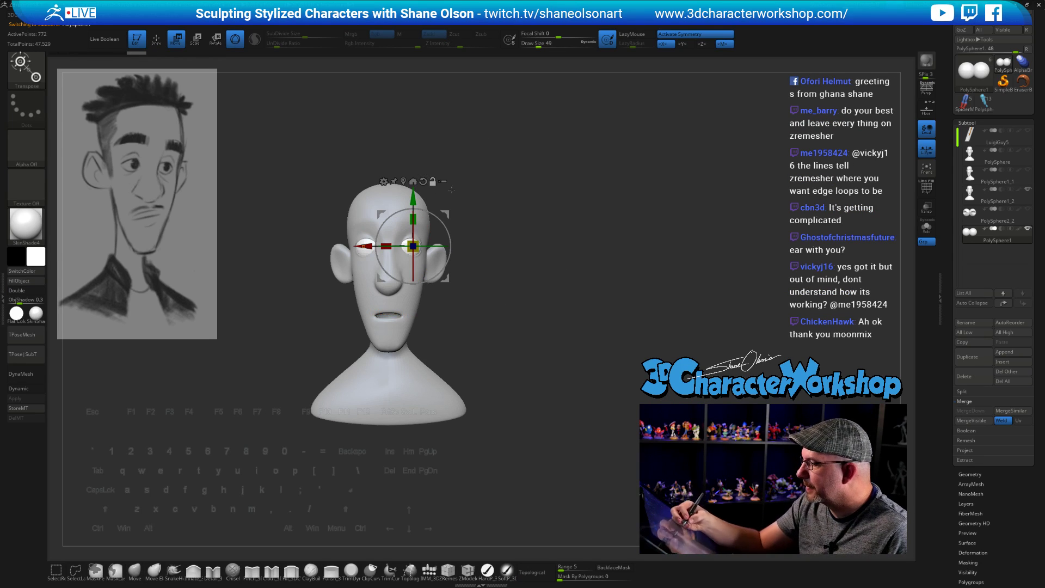
left_click_drag(412, 198, 413, 210)
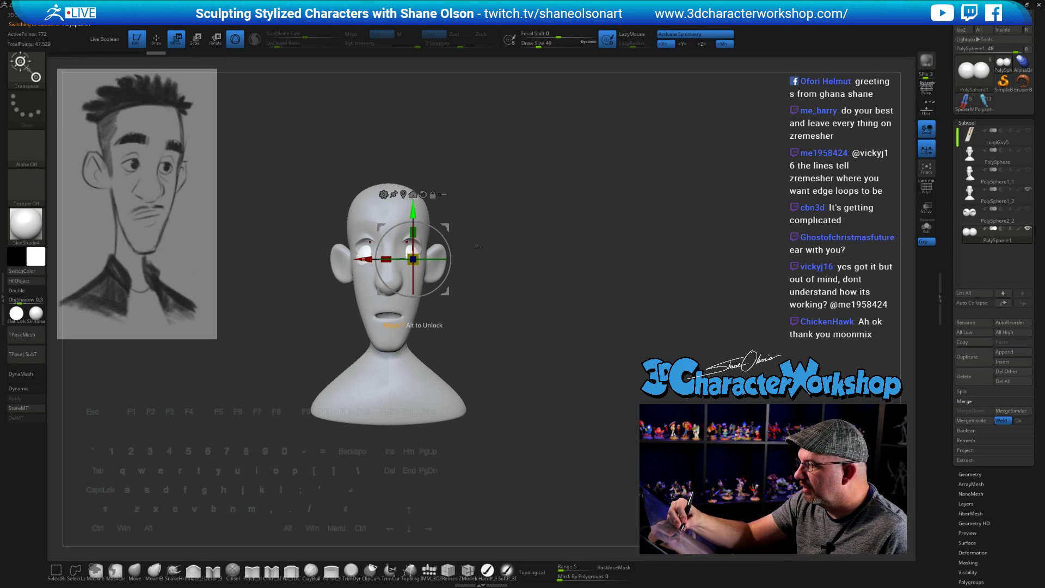
left_click_drag(477, 247, 614, 394)
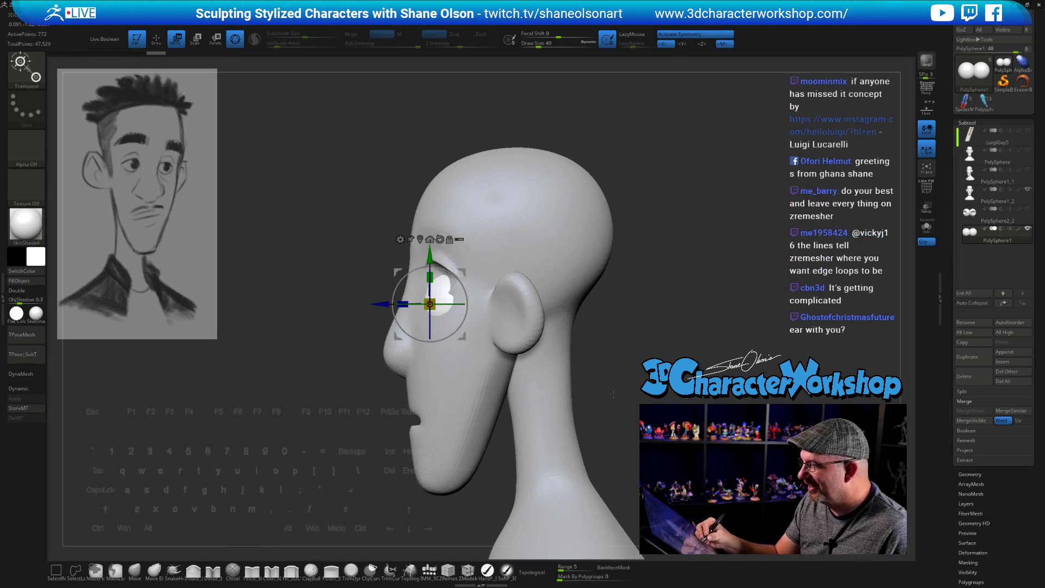
Step: Select the head subtool and pull its eyelids to fit around the eyeballs with the Move brush
key("q")
left_click(480, 381, "alt")
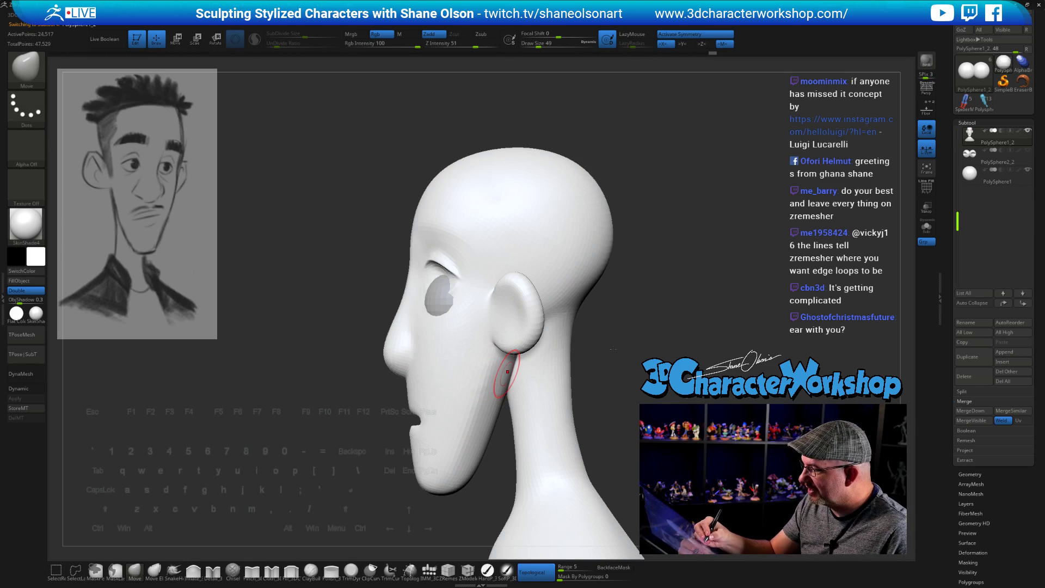
left_click_drag(577, 349, 625, 366)
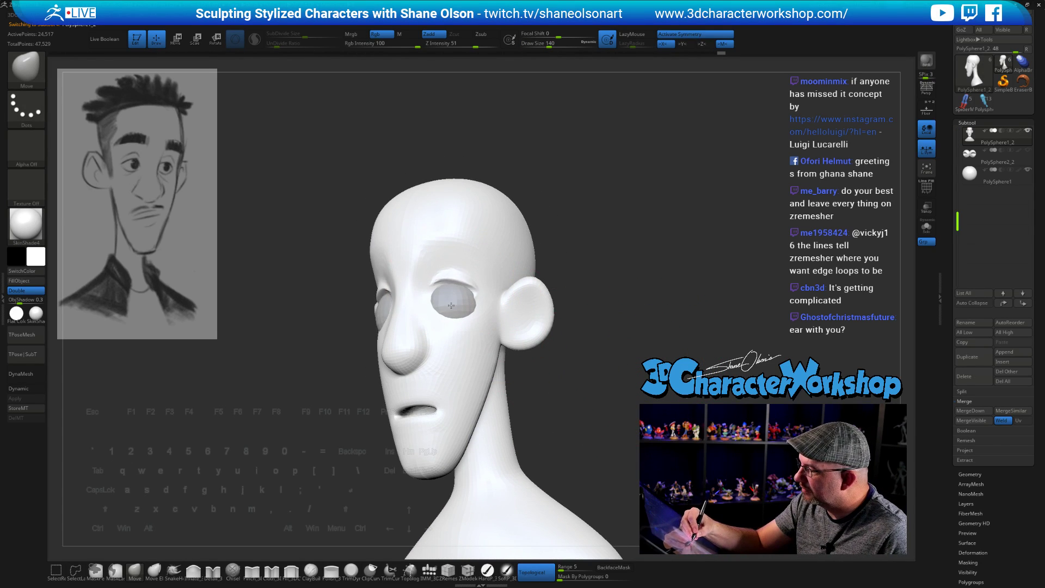
left_click_drag(451, 319, 453, 307)
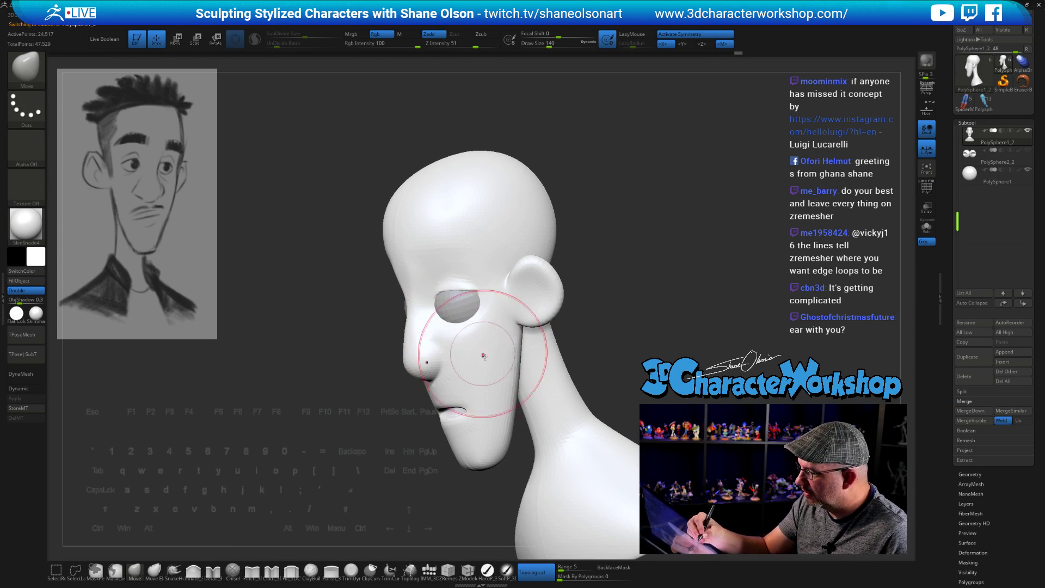
mouse_move(484, 356)
right_mouse_down()
mouse_move(535, 350)
mouse_move(586, 408)
mouse_move(630, 334)
mouse_move(611, 334)
right_mouse_up()
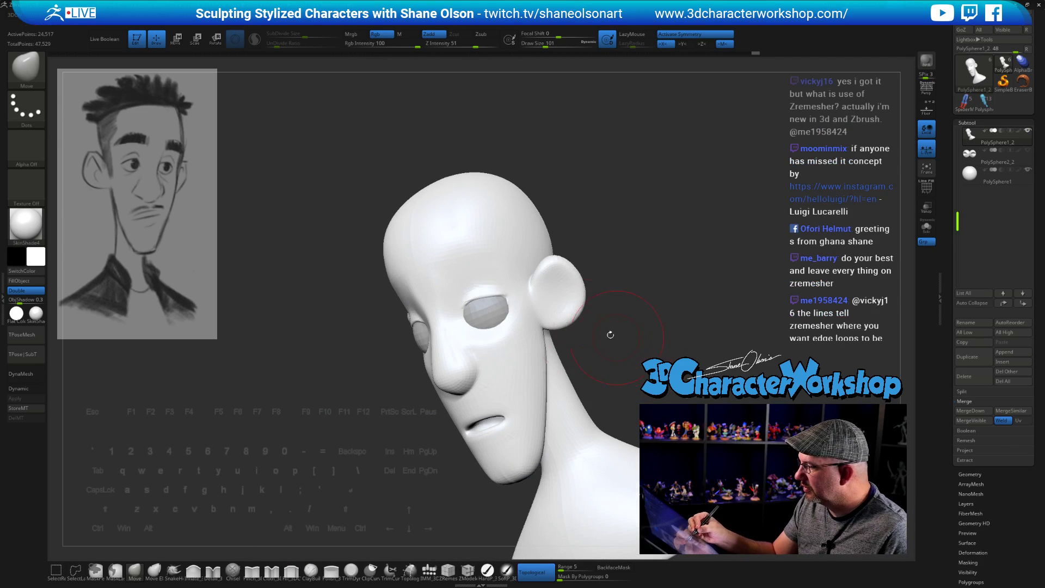
right_click_drag(490, 272, 561, 378)
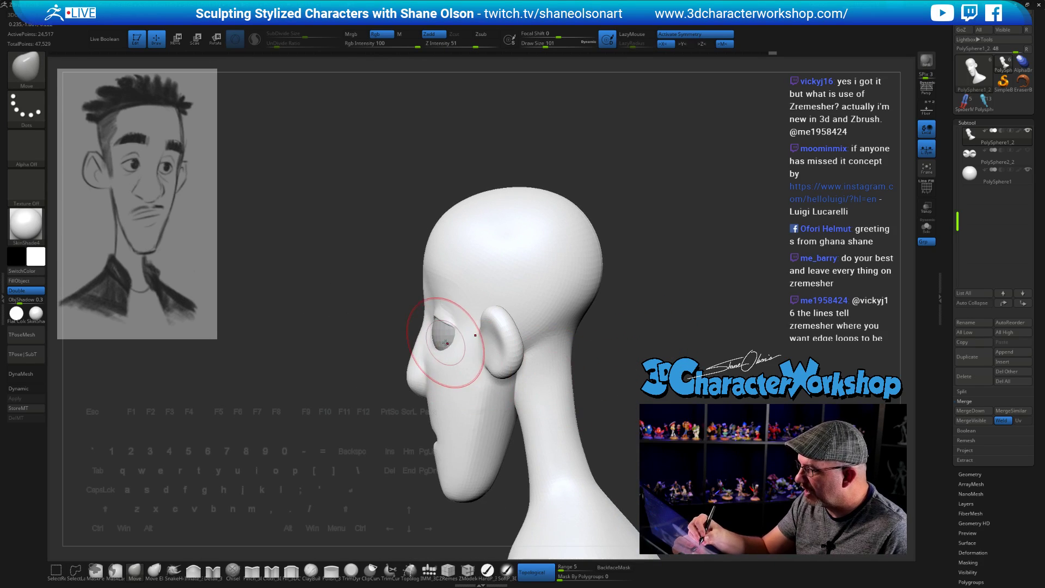
Step: Reduce the Move brush to draw size 71 and refine the eyelid contours from the front and side
key("bracketleft")
key("bracketleft")
key("bracketleft")
mouse_move(451, 339)
right_mouse_down()
mouse_move(442, 334)
mouse_move(459, 304)
mouse_move(469, 339)
right_mouse_up()
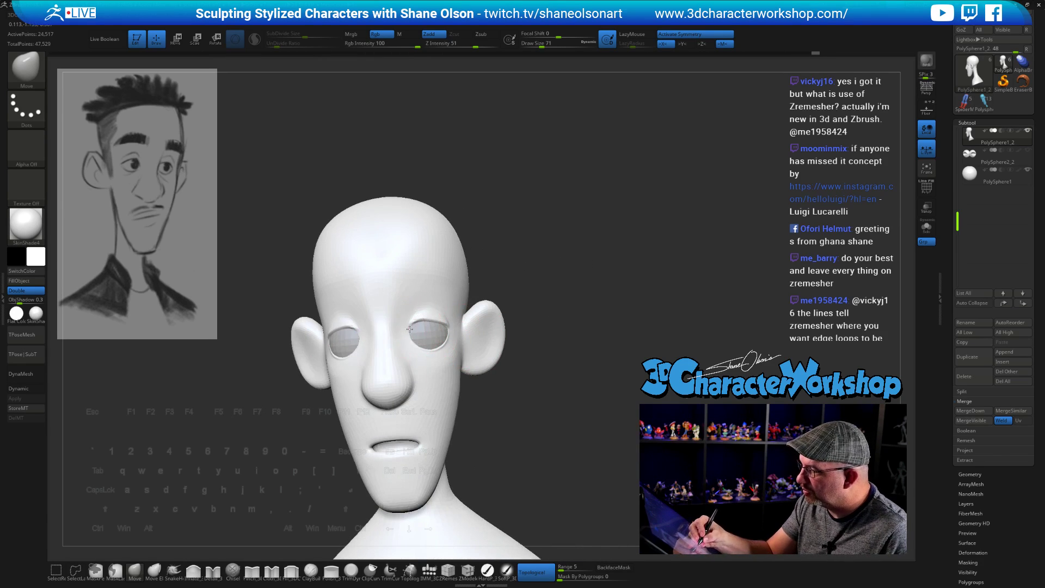
mouse_move(414, 322)
right_mouse_down()
mouse_move(412, 333)
mouse_move(361, 324)
mouse_move(352, 337)
mouse_move(479, 342)
right_mouse_up()
mouse_move(561, 377)
left_mouse_down("shift")
mouse_move(573, 340)
mouse_move(621, 344)
mouse_move(550, 367)
left_mouse_up("shift")
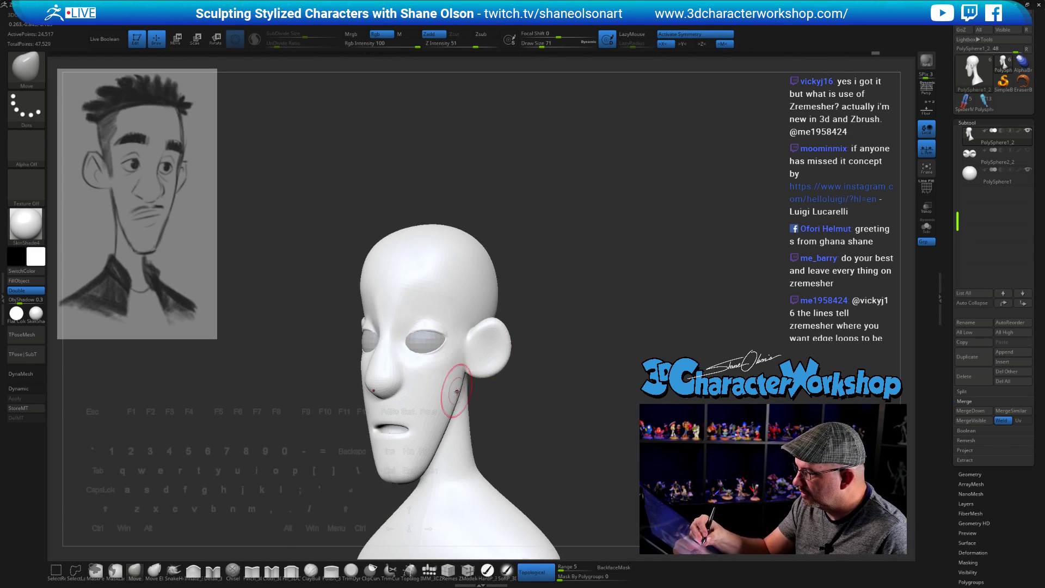
mouse_move(536, 431)
left_mouse_down()
mouse_move(569, 434)
mouse_move(610, 417)
mouse_move(577, 388)
mouse_move(637, 354)
mouse_move(653, 315)
mouse_move(639, 345)
mouse_move(541, 334)
mouse_move(479, 213)
left_mouse_up()
Step: Set the Move brush to draw size 77 and adjust the upper eyelid around the eyeball
key("s")
mouse_move(613, 299)
left_mouse_down()
mouse_move(643, 397)
mouse_move(631, 398)
left_mouse_up()
key("bracketleft")
key("bracketleft")
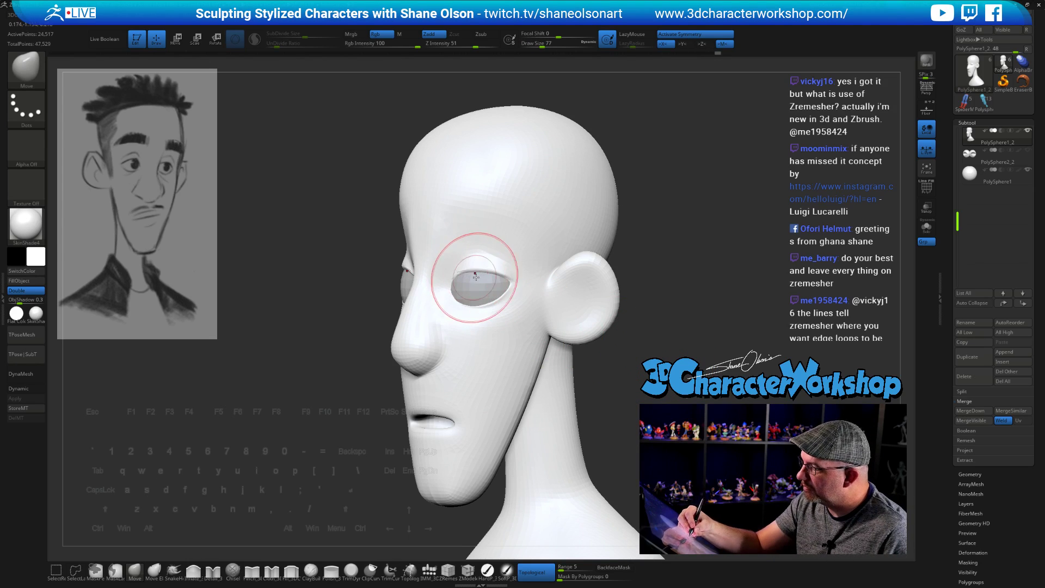
Step: Turn on Dynamic subdivision for the head and for the PolySphere1 eyeballs
key("d")
mouse_move(506, 354)
left_mouse_down()
mouse_move(588, 392)
mouse_move(504, 299)
mouse_move(531, 322)
left_mouse_up()
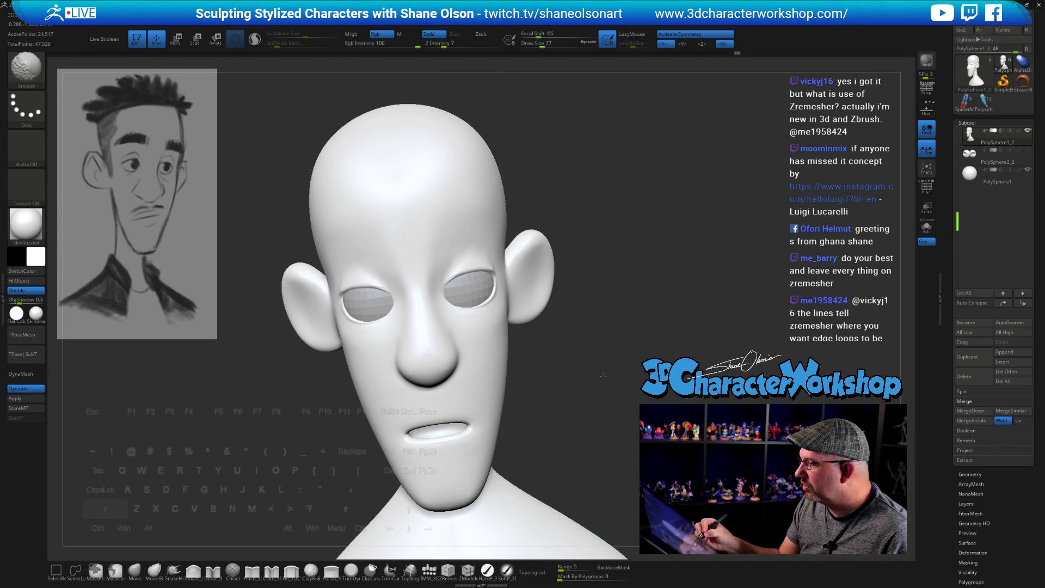
left_click_drag(578, 354, 598, 371, "shift")
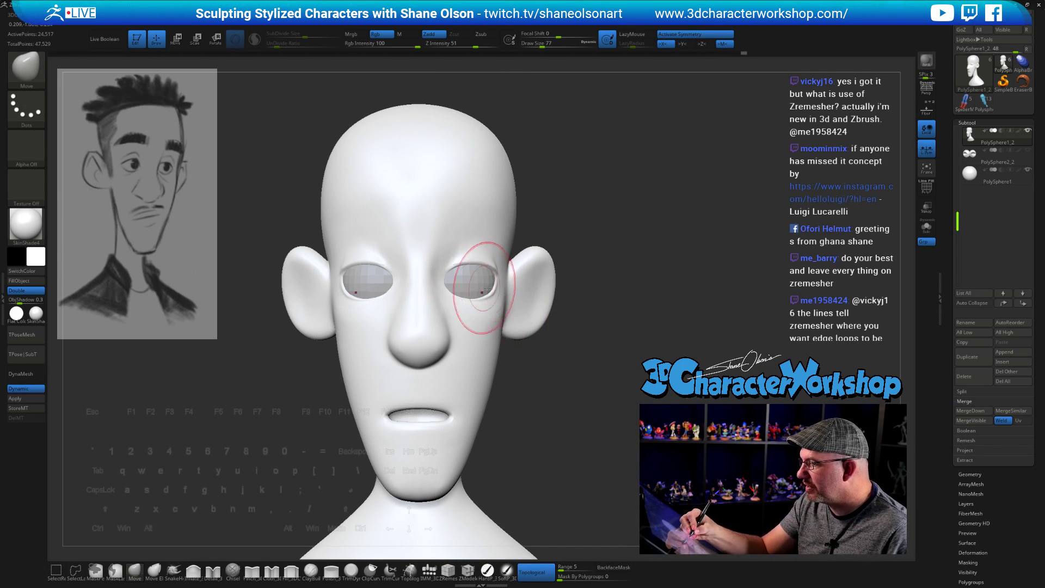
left_click(998, 174)
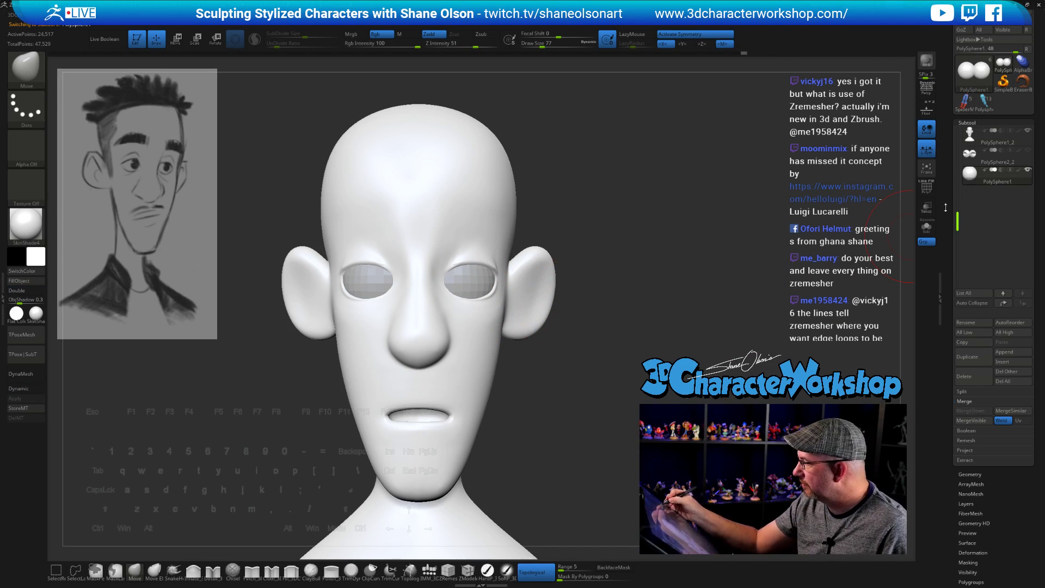
key("d")
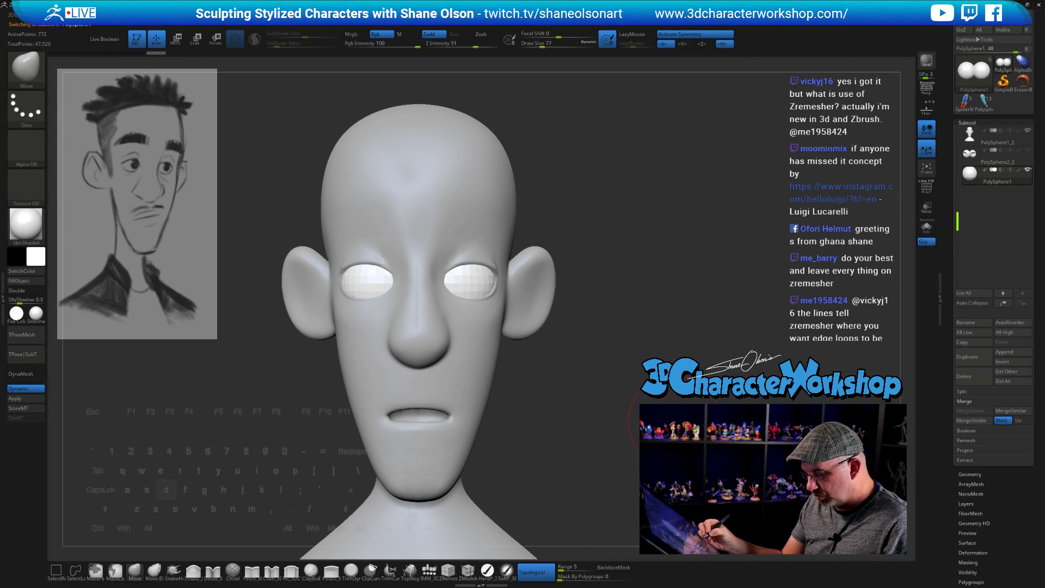
Step: Select the head again and reshape the outer brow and temples from above with the Move brush at draw sizes 108 and 80
left_click_drag(667, 419, 691, 447)
left_click(550, 280, "alt")
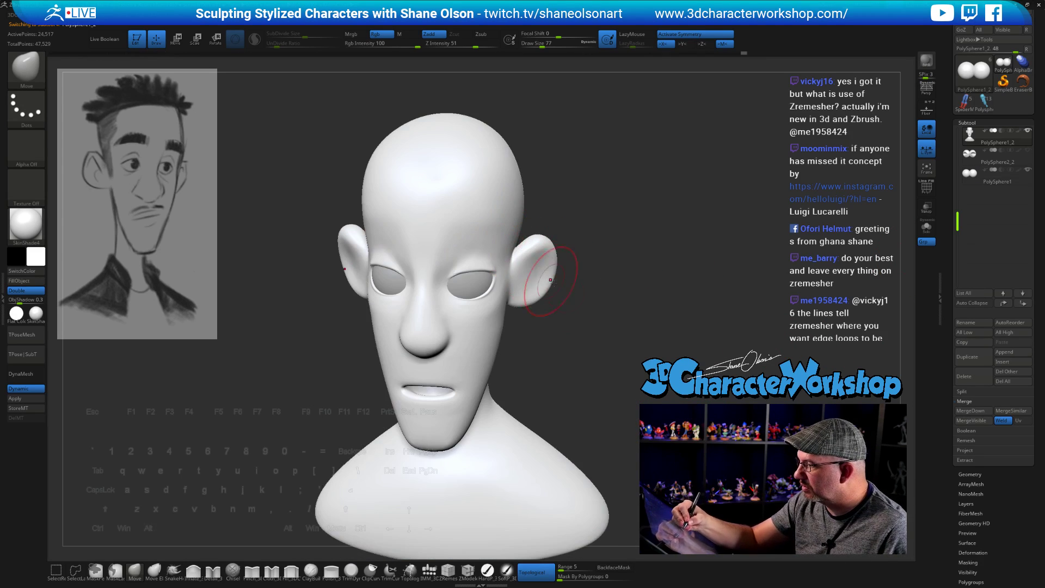
left_click_drag(584, 289, 587, 324)
key("s")
left_click_drag(587, 319, 582, 337)
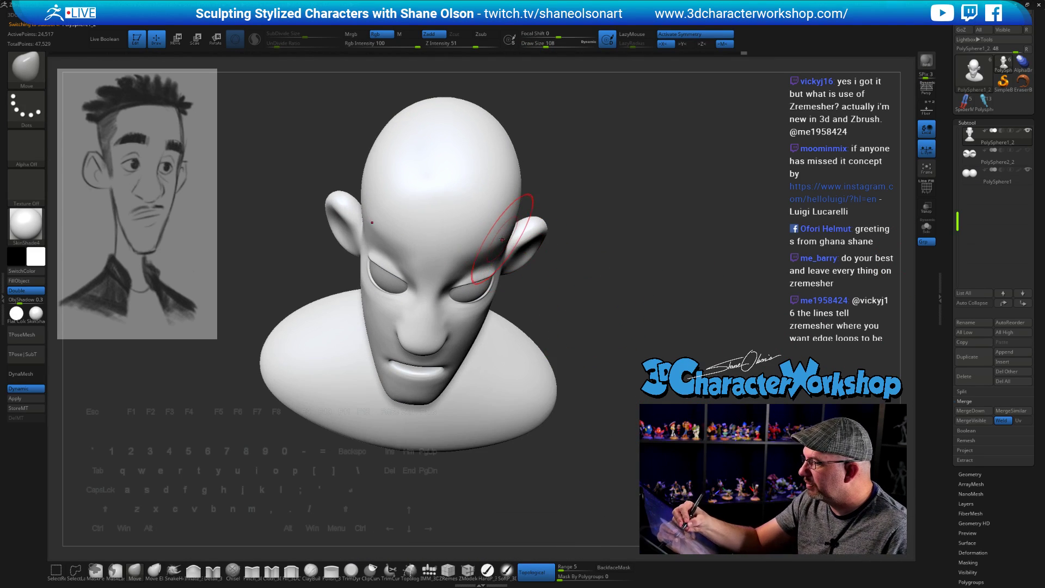
left_click_drag(503, 238, 496, 241)
mouse_move(559, 276)
left_mouse_down()
mouse_move(526, 275)
mouse_move(529, 252)
left_mouse_up()
left_click_drag(585, 267, 544, 266)
key("s")
left_click_drag(473, 261, 468, 261)
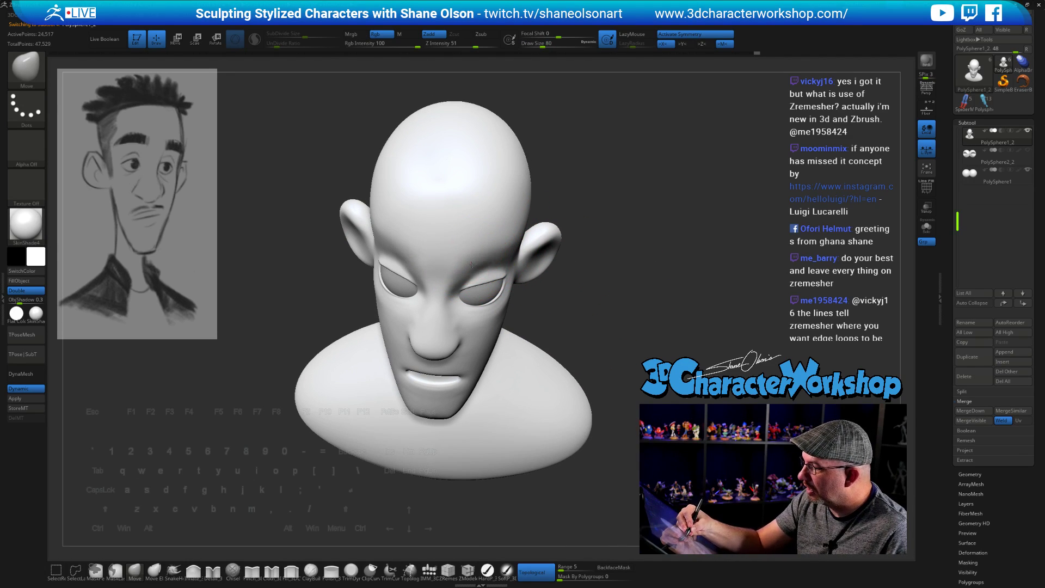
Step: Show the polygroup wireframe and adjust the area around the eyes with the Move brush at draw size 56
mouse_move(588, 322)
left_mouse_down()
mouse_move(579, 282)
mouse_move(610, 272)
left_mouse_up()
mouse_move(677, 341)
left_mouse_down()
mouse_move(672, 327)
mouse_move(650, 343)
mouse_move(659, 380)
left_mouse_up()
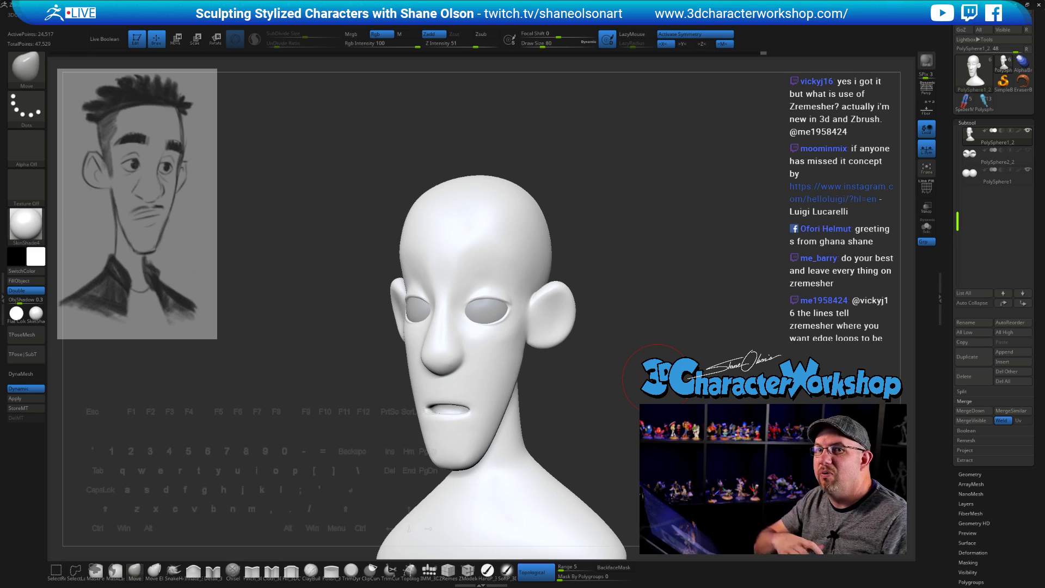
mouse_move(658, 380)
left_mouse_down()
mouse_move(526, 333)
mouse_move(585, 317)
mouse_move(495, 291)
left_mouse_up()
key("shift+f")
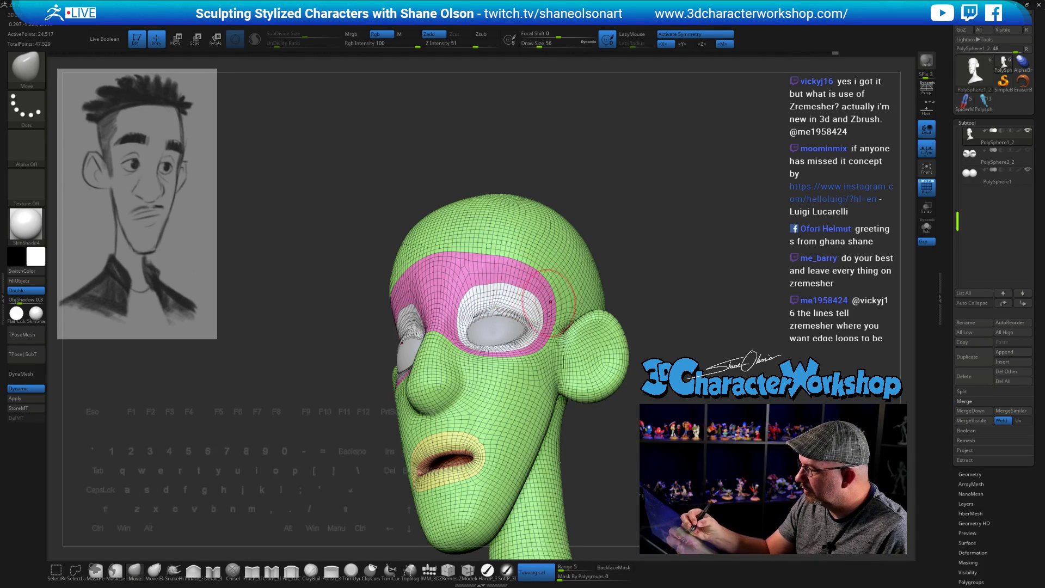
right_click_drag(549, 314, 550, 343)
left_click_drag(487, 300, 509, 300, "shift")
mouse_move(461, 322)
right_mouse_down()
mouse_move(474, 326)
mouse_move(391, 271)
right_mouse_up()
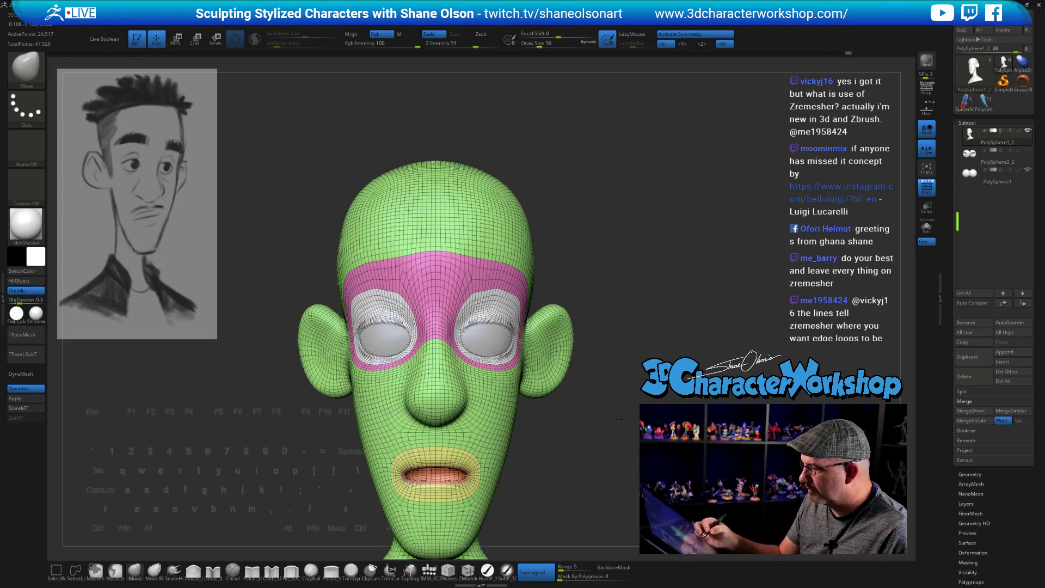
Step: Enlarge the Move brush to draw size 104 and adjust the side of the forehead above the ear
right_click_drag(620, 420, 651, 400)
key("bracketright")
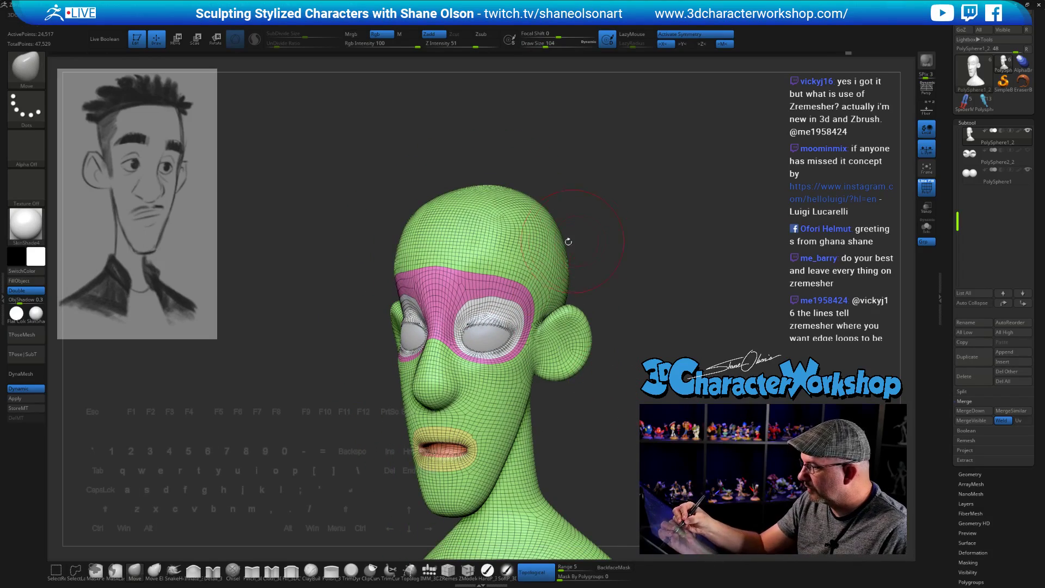
right_click_drag(638, 268, 555, 275)
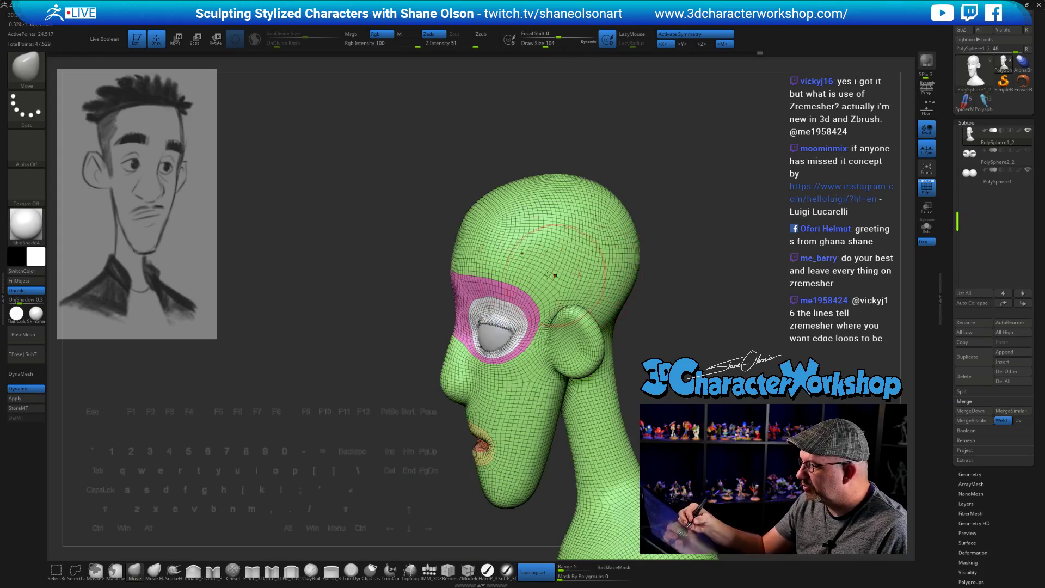
mouse_move(485, 265)
right_mouse_down()
mouse_move(689, 299)
mouse_move(722, 320)
right_mouse_up()
Step: Hide the polygroup wireframe and switch to the Pinch brush with draw size 41
key("shift+f")
mouse_move(679, 356)
right_mouse_down("alt")
mouse_move(670, 304)
mouse_move(656, 308)
mouse_move(681, 310)
mouse_move(665, 354)
mouse_move(691, 362)
mouse_move(665, 371)
mouse_move(663, 404)
mouse_move(638, 401)
mouse_move(641, 359)
right_mouse_up("alt")
key("[")
left_click(257, 566)
key("s")
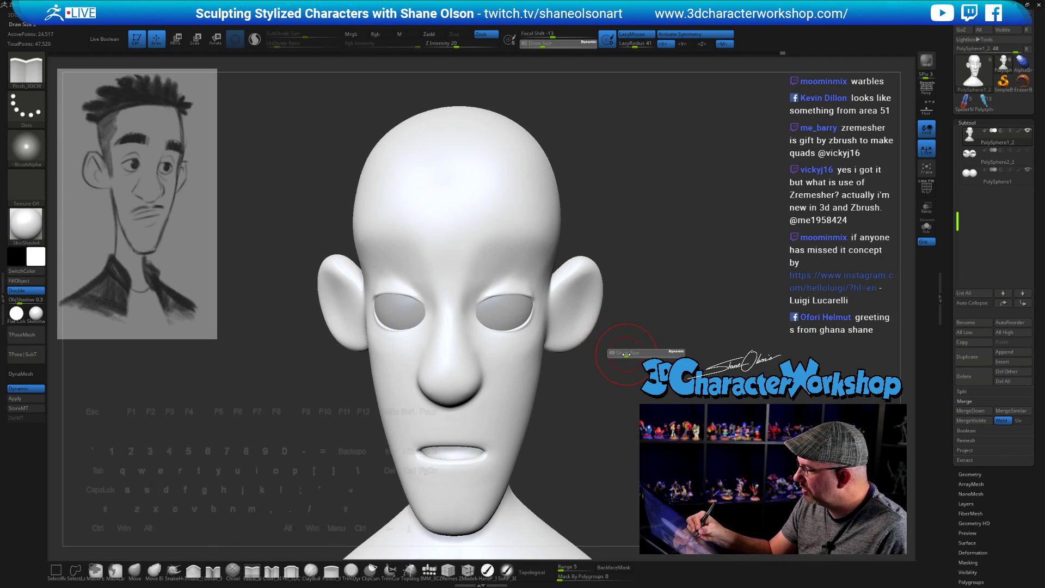
left_click_drag(626, 354, 624, 355)
Step: Set the Pinch brush to draw size 27 and sharpen the crease along the upper eyelids
right_click_drag(624, 355, 615, 391)
key("s")
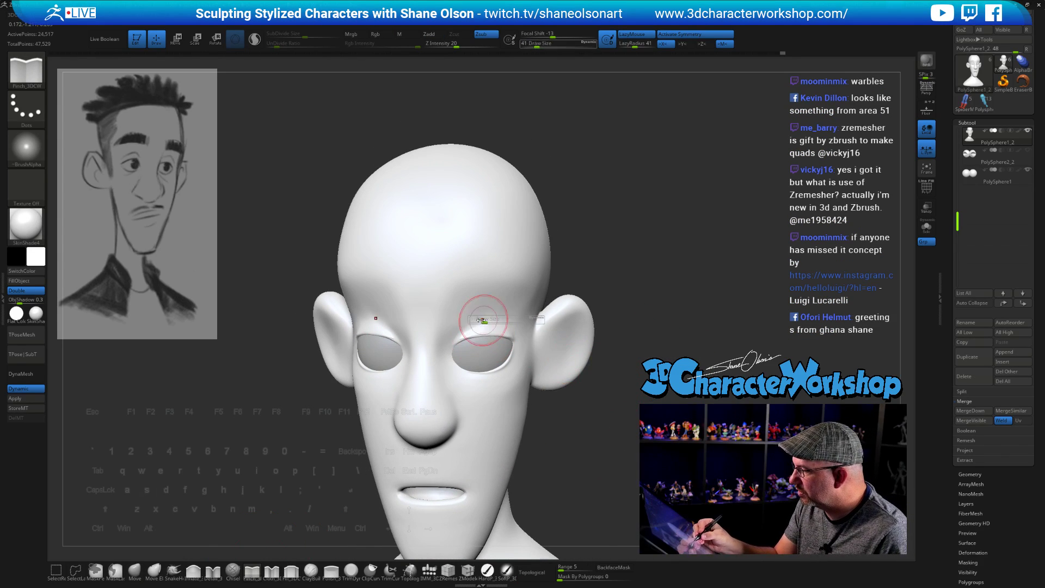
left_click_drag(473, 329, 466, 335)
key("s")
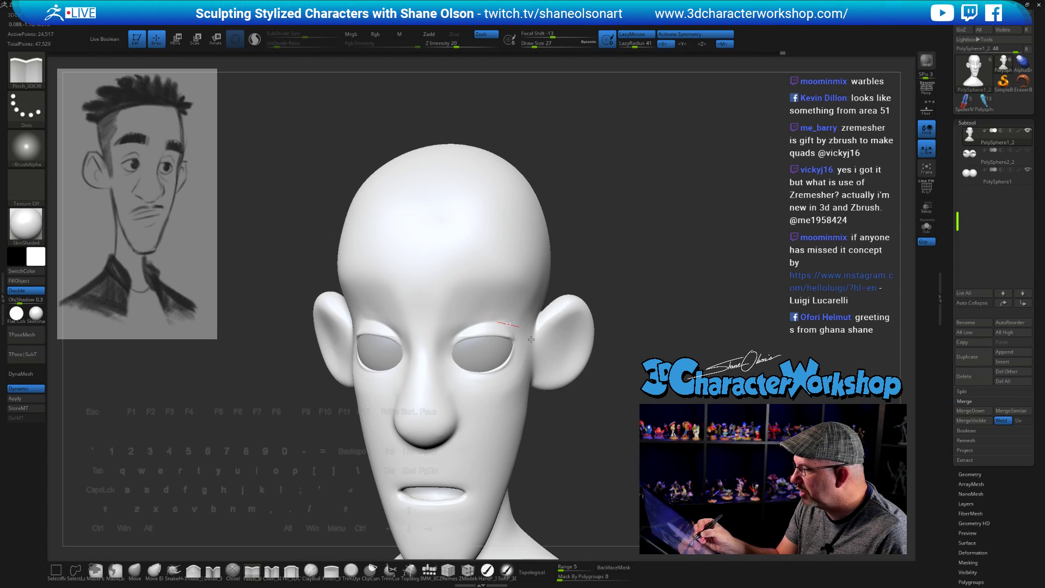
right_click_drag(531, 339, 477, 323)
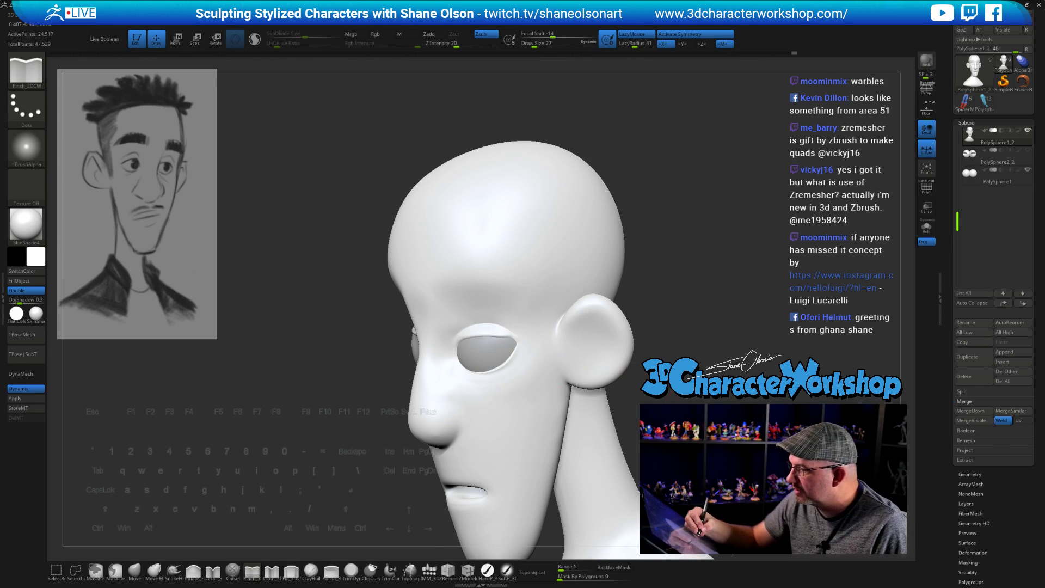
right_click_drag(436, 327, 468, 326)
right_click_drag(561, 292, 431, 295)
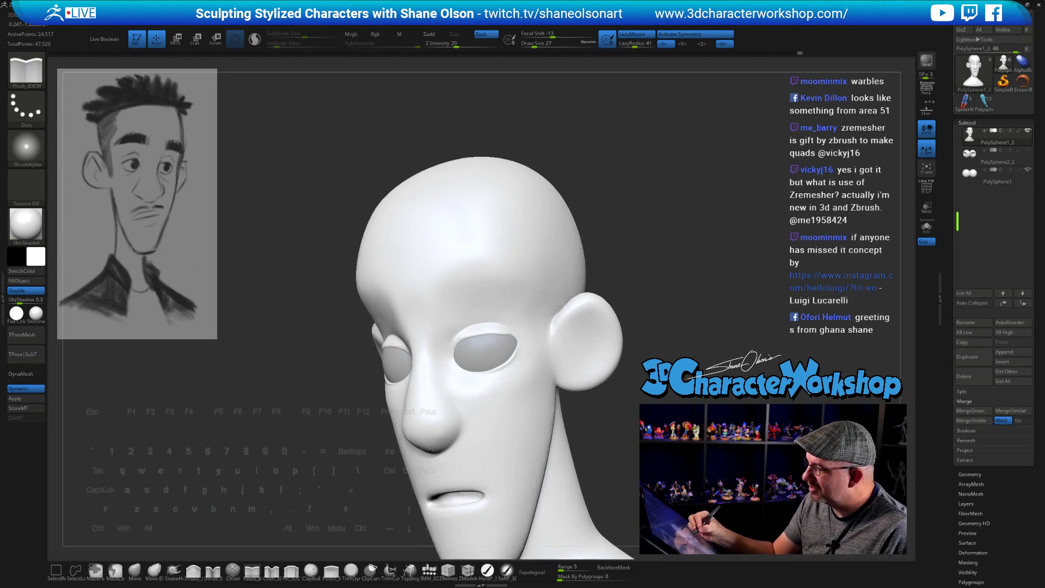
Step: Reduce the Pinch brush to draw size 13 for close-up work on the upper eyelid's edge
mouse_move(474, 350)
right_mouse_down()
mouse_move(547, 358)
mouse_move(578, 402)
right_mouse_up()
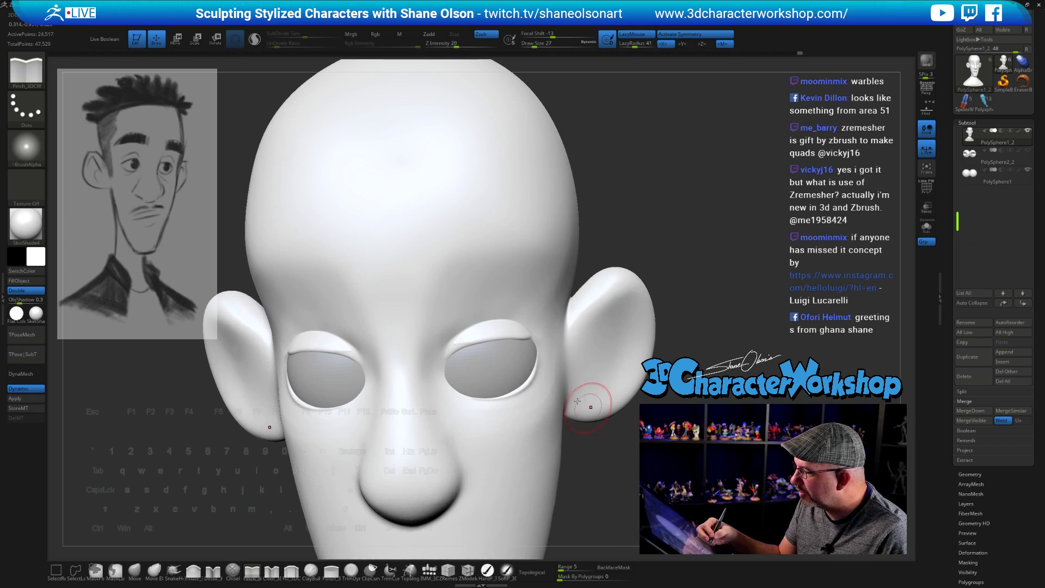
right_click_drag(501, 358, 504, 447, "ctrl")
key("s")
left_click_drag(484, 358, 482, 358)
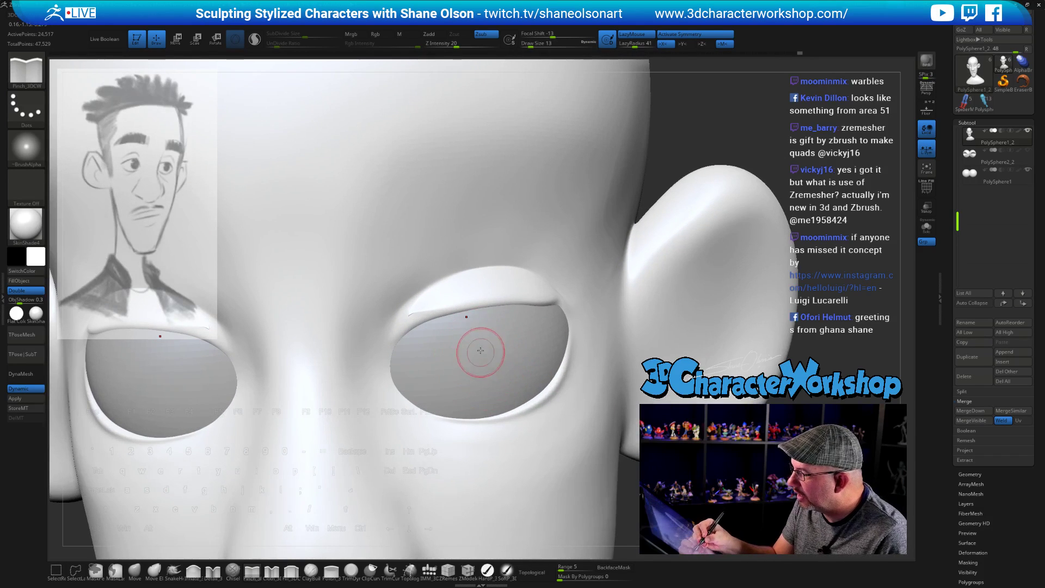
Step: Show the polygroup wireframe and smooth the inner corner of the upper eyelid with the Smooth brush at Z Intensity 27
key("shift")
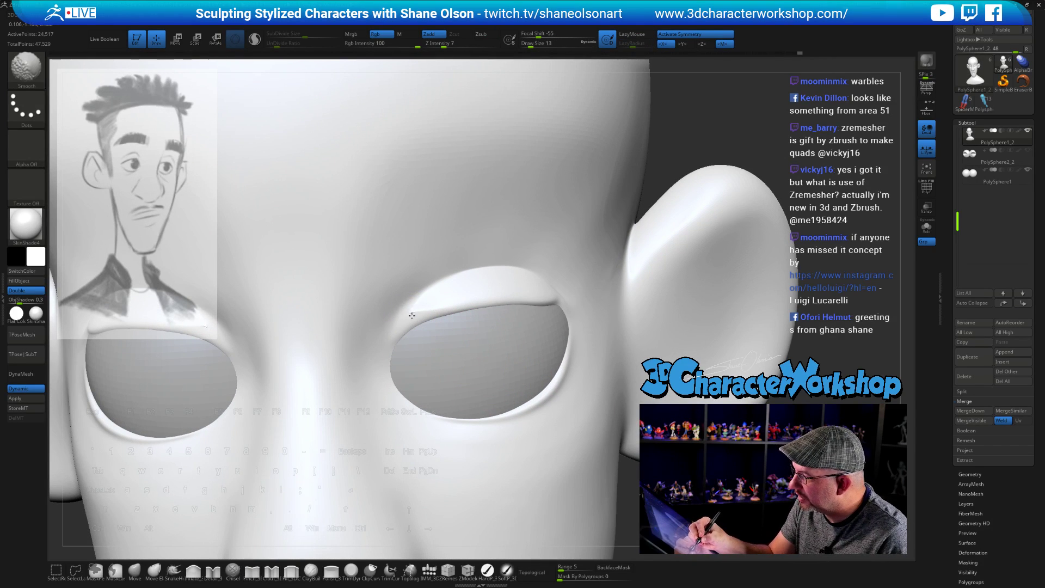
key("shift+f")
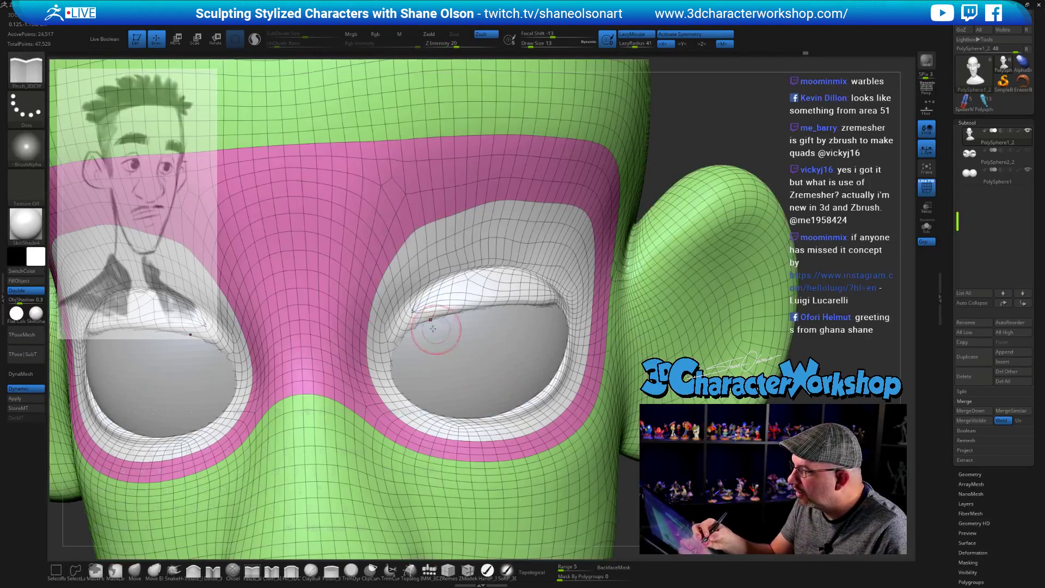
key("shift")
key("shift")
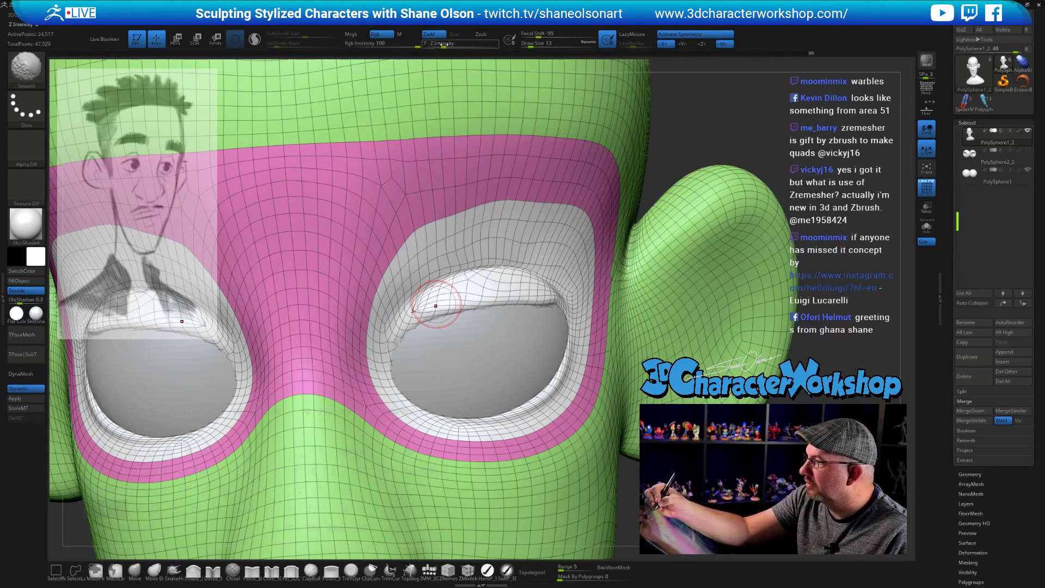
key("shift")
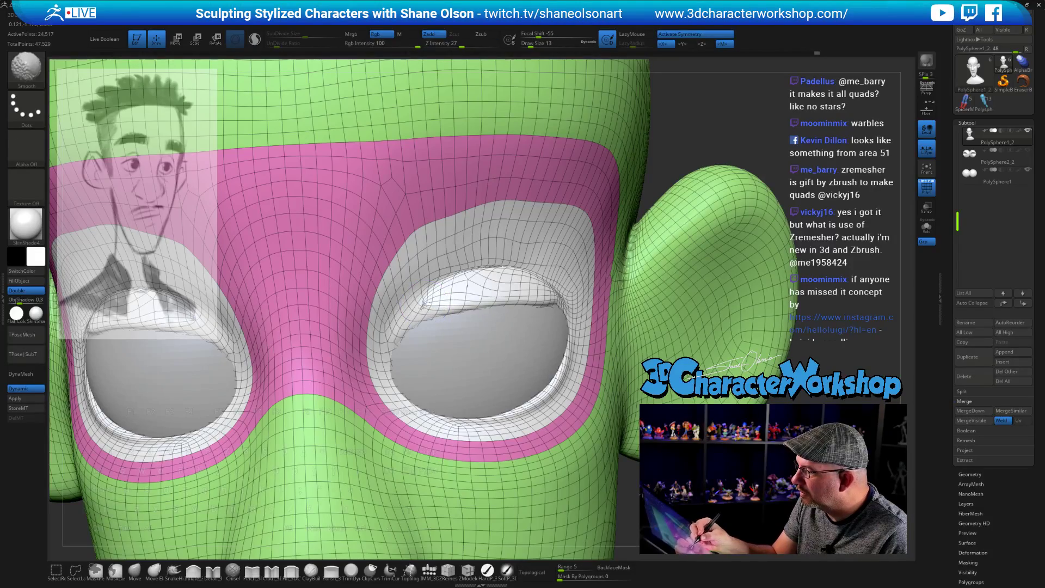
Step: Set the Smooth brush intensity to 58, smooth the skin around the upper eyelids, and turn off dynamic subdivision
mouse_move(459, 333)
right_mouse_down()
mouse_move(360, 327)
mouse_move(451, 331)
mouse_move(490, 239)
right_mouse_up()
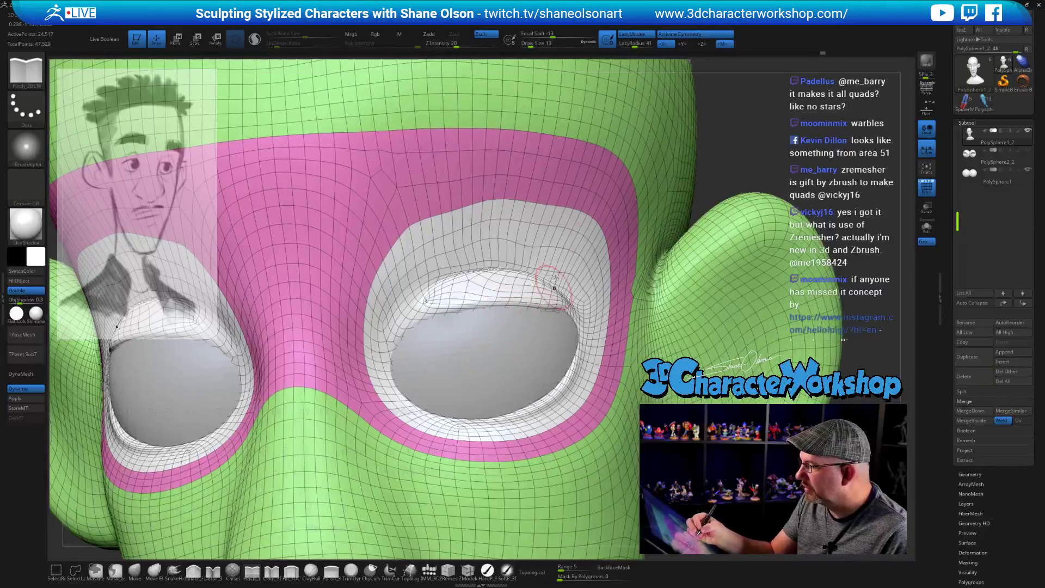
key("shift")
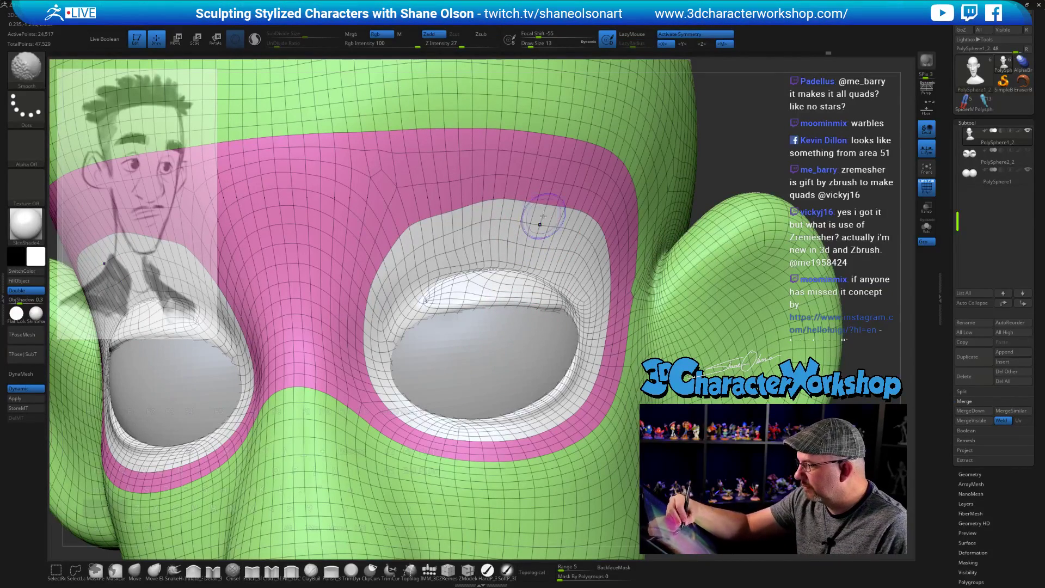
left_click(479, 44, "shift")
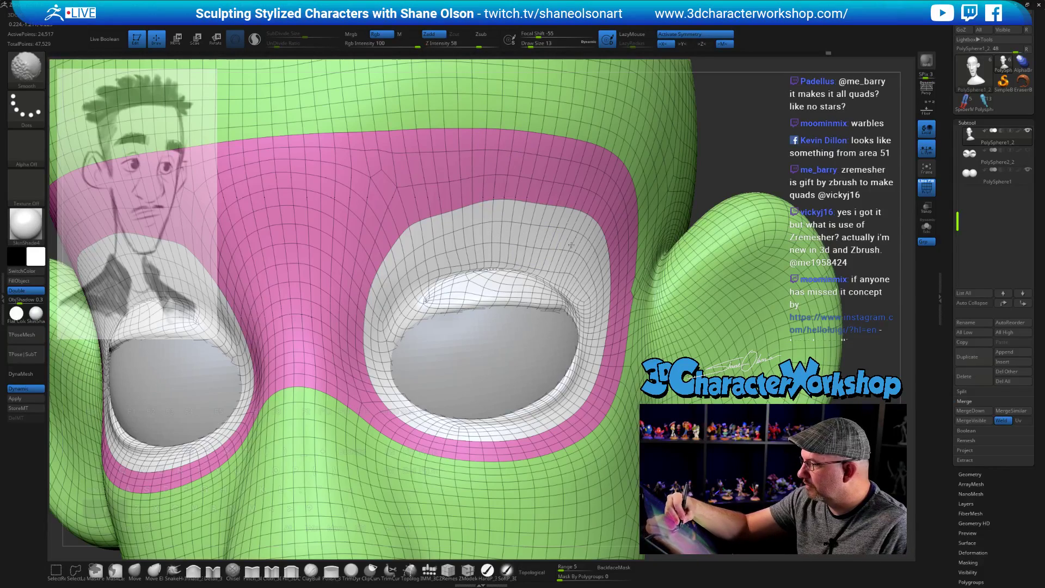
mouse_move(449, 207)
left_mouse_down("shift")
mouse_move(490, 233)
mouse_move(454, 233)
mouse_move(450, 217)
mouse_move(420, 232)
mouse_move(507, 207)
mouse_move(577, 280)
mouse_move(534, 234)
mouse_move(469, 239)
mouse_move(408, 273)
mouse_move(571, 233)
mouse_move(512, 212)
mouse_move(385, 232)
mouse_move(364, 338)
left_mouse_up("shift")
key("shift+f")
key("shift+f")
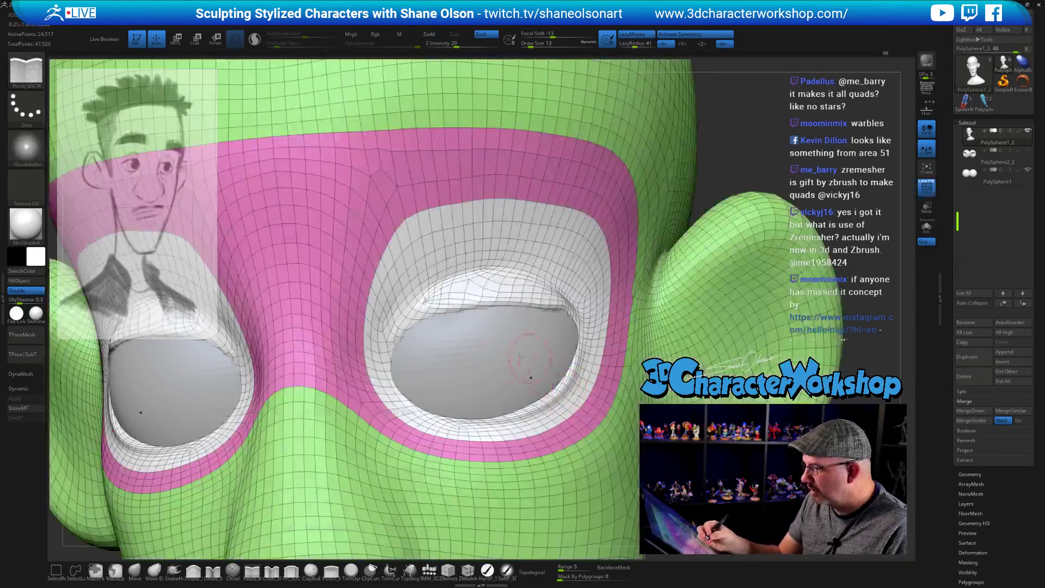
Step: Sharpen the rim of the upper eyelids with the Pinch brush at draw size 13, from inner to outer corner
left_click(255, 575)
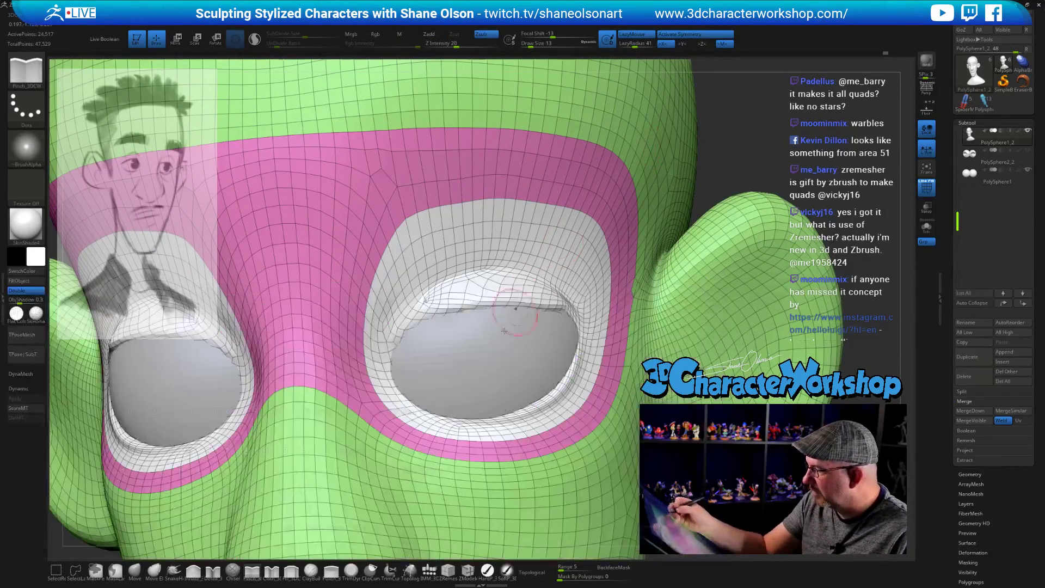
mouse_move(415, 336)
left_mouse_down()
mouse_move(384, 357)
mouse_move(441, 310)
mouse_move(501, 298)
left_mouse_up()
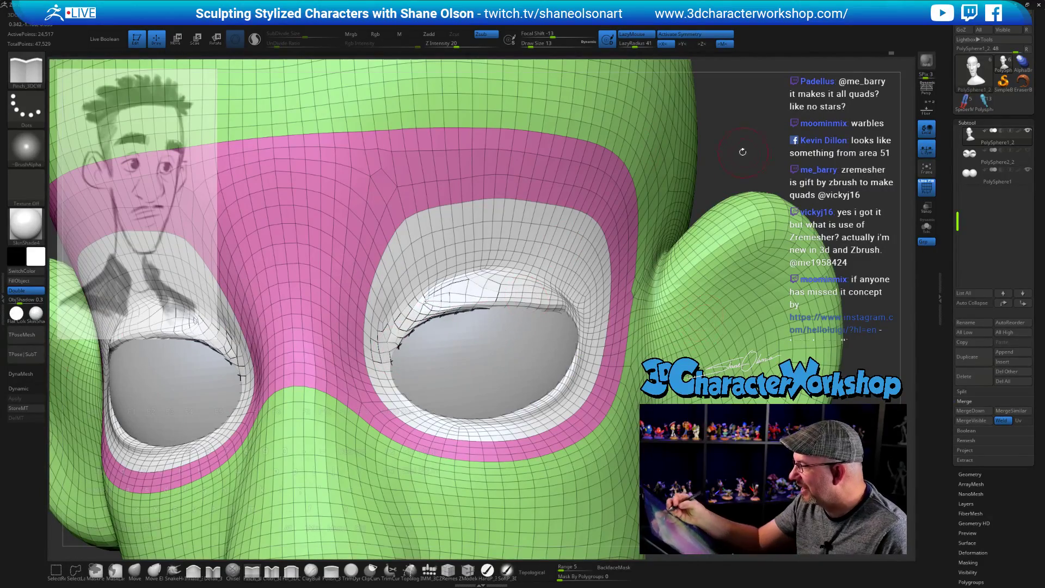
left_click_drag(742, 152, 479, 261)
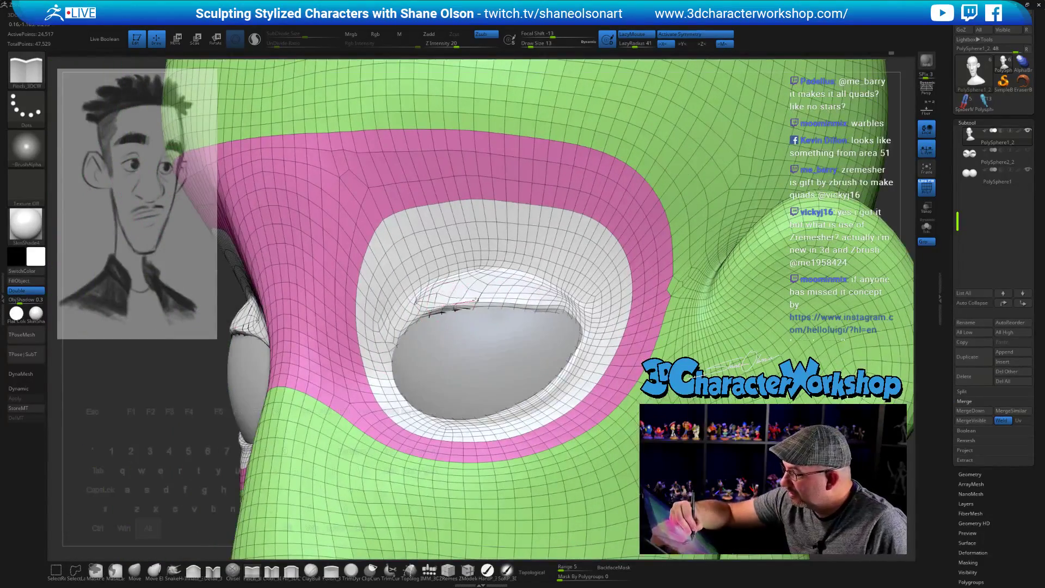
mouse_move(475, 300)
left_mouse_down()
mouse_move(520, 302)
mouse_move(590, 335)
left_mouse_up()
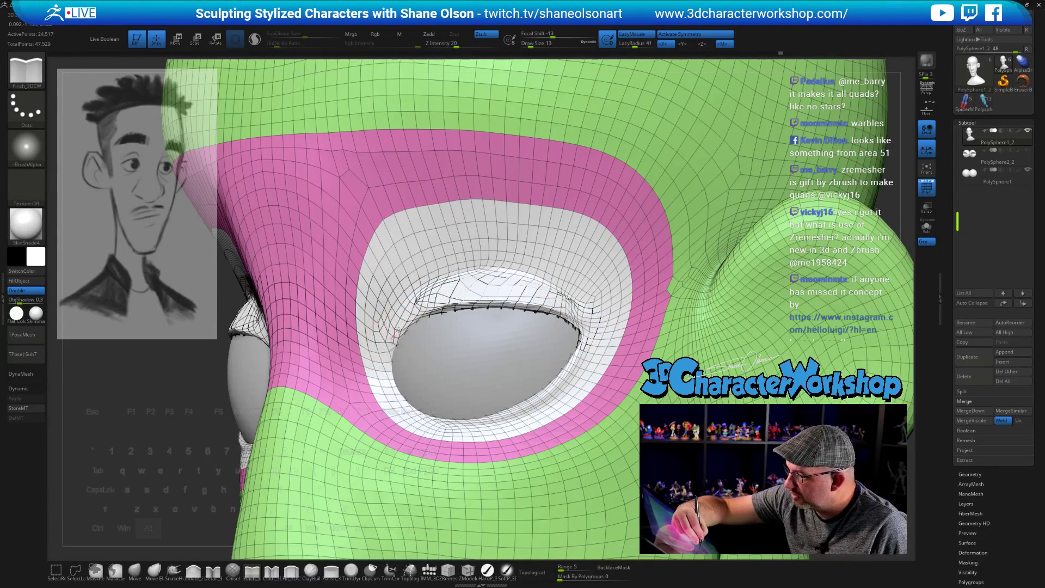
mouse_move(389, 336)
left_mouse_down()
mouse_move(422, 309)
mouse_move(464, 297)
left_mouse_up()
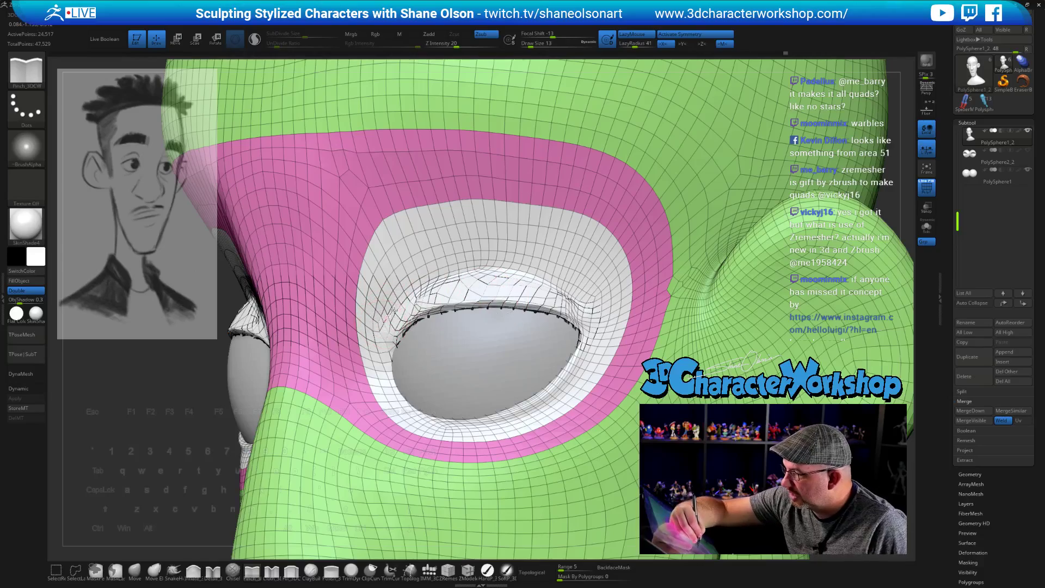
mouse_move(384, 325)
left_mouse_down()
mouse_move(432, 280)
mouse_move(493, 268)
mouse_move(576, 289)
left_mouse_up()
Step: Refine the upper eyelid edge toward the inner corner of the eye with the brush at draw size 9
right_click_drag(575, 288, 517, 299, "shift")
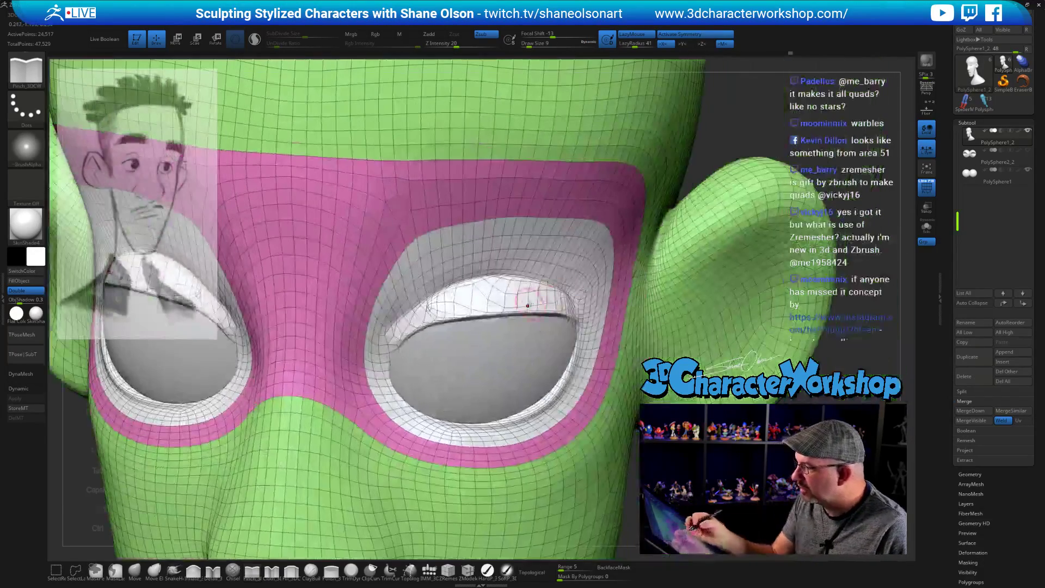
mouse_move(517, 299)
left_mouse_down("shift")
mouse_move(490, 296)
mouse_move(522, 305)
mouse_move(420, 321)
mouse_move(515, 308)
left_mouse_up("shift")
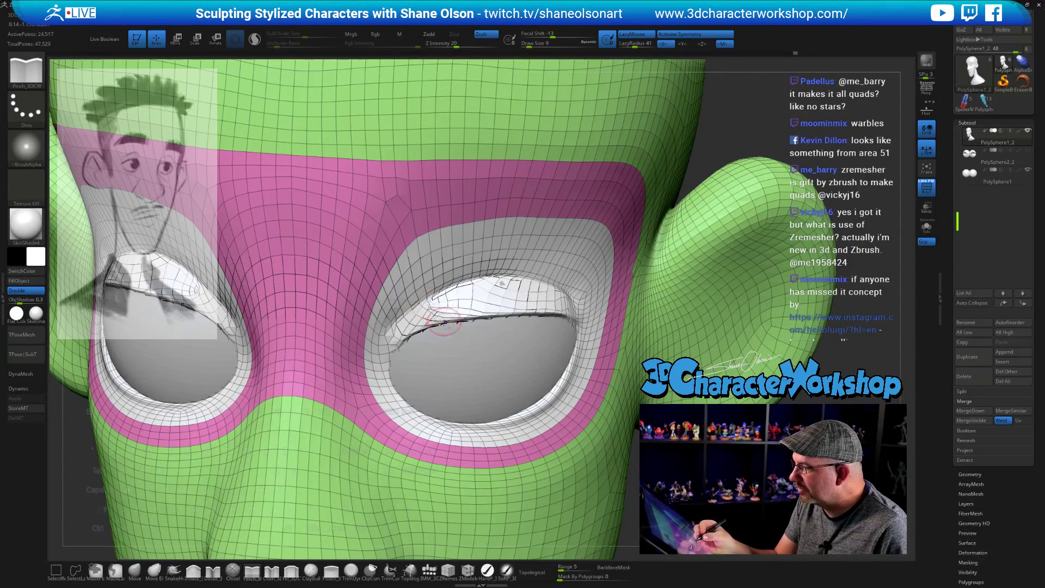
mouse_move(444, 321)
left_mouse_down("shift")
mouse_move(425, 327)
mouse_move(397, 361)
left_mouse_up("shift")
mouse_move(397, 361)
right_mouse_down()
mouse_move(414, 348)
mouse_move(568, 334)
right_mouse_up()
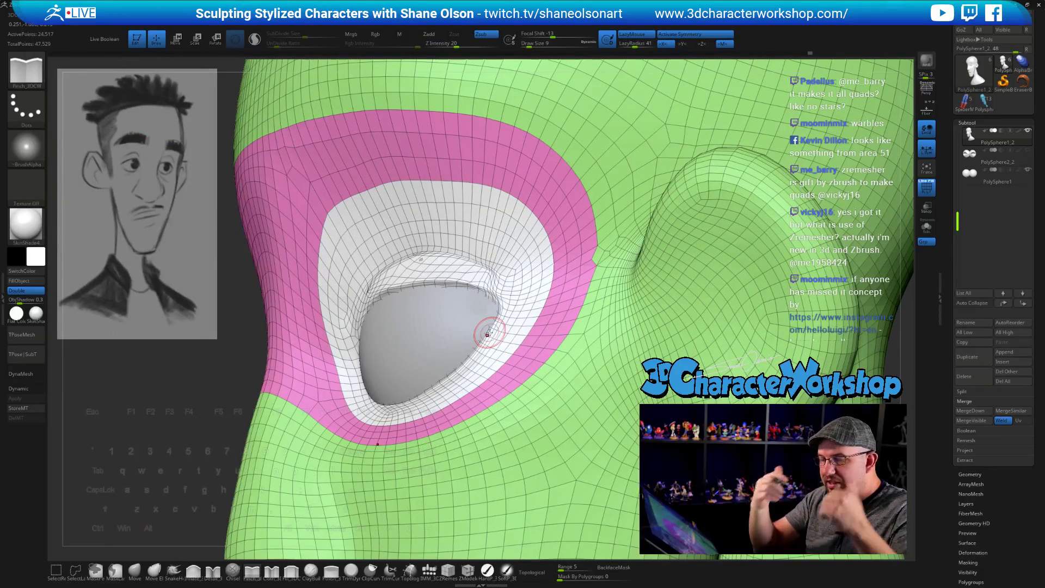
Step: Switch to the Move brush with topological masking on, adjust the skin beside the eye at draw size 25, and hide the polyframe
key("s")
left_click(393, 349)
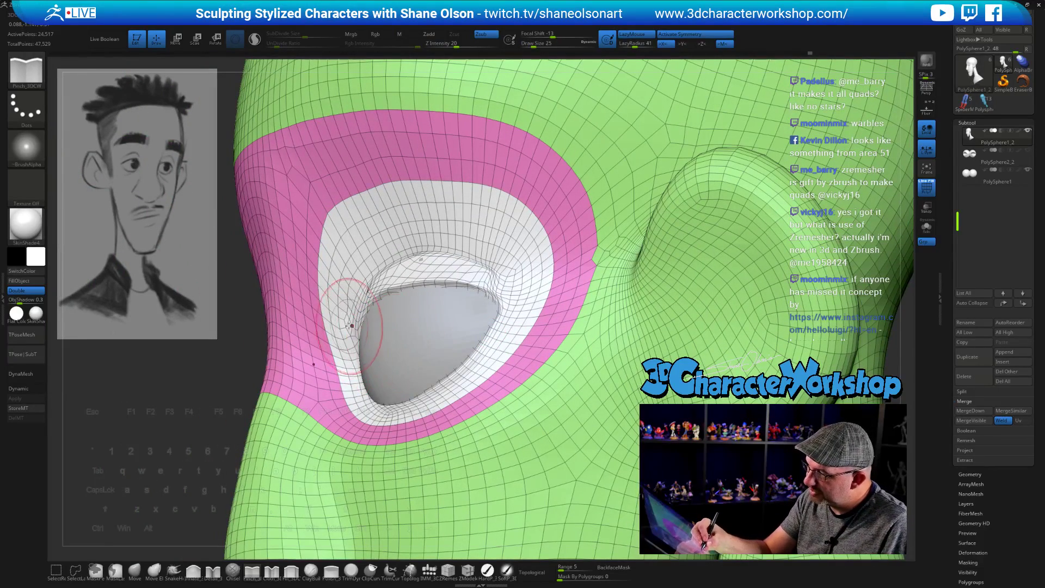
left_click(134, 570)
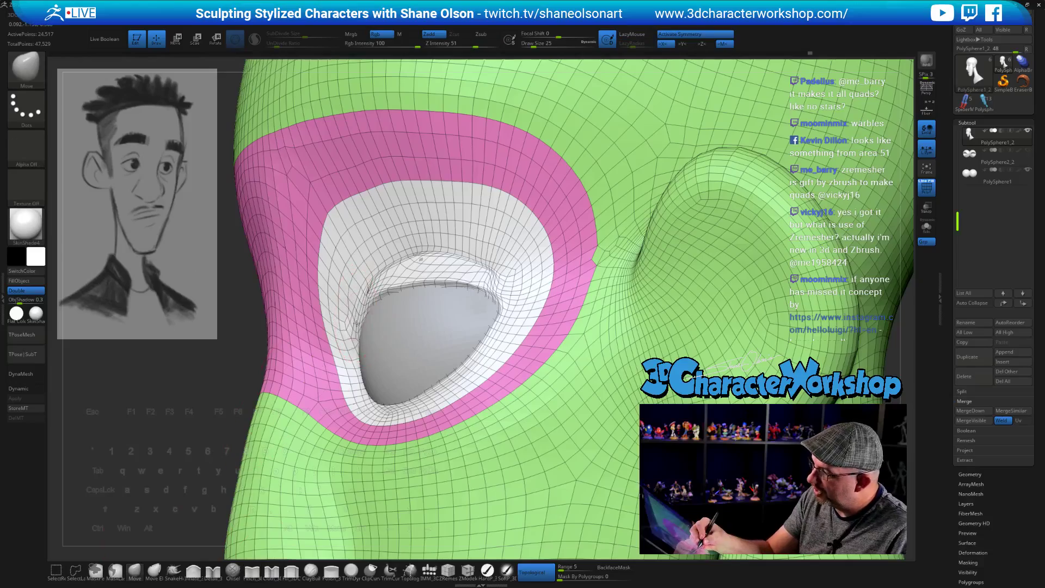
mouse_move(376, 354)
right_mouse_down()
mouse_move(392, 373)
mouse_move(459, 289)
mouse_move(532, 418)
mouse_move(549, 384)
right_mouse_up()
key("shift+f")
Step: Reshape the eye sockets and eyelids with the topological Move brush at draw size 44
mouse_move(633, 313)
right_mouse_down()
mouse_move(649, 312)
mouse_move(626, 302)
right_mouse_up()
key("s")
left_click_drag(648, 297, 651, 297)
mouse_move(667, 280)
right_mouse_down("ctrl")
mouse_move(681, 303)
mouse_move(726, 316)
right_mouse_up("ctrl")
key("s")
left_click_drag(726, 316, 723, 315)
right_click_drag(723, 315, 525, 275)
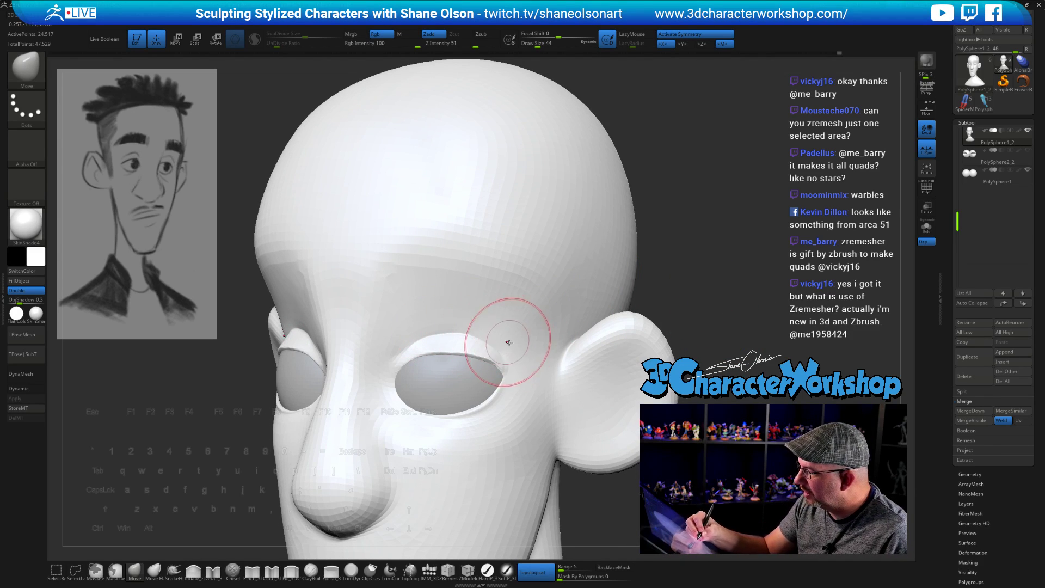
Step: Adjust the eye corners and the upper eyelid outline with the Move brush at draw size 41
mouse_move(507, 342)
right_mouse_down("shift")
mouse_move(518, 346)
mouse_move(391, 357)
mouse_move(416, 370)
right_mouse_up("shift")
key("s")
left_click_drag(405, 382, 403, 380)
key("s")
mouse_move(417, 390)
right_mouse_down()
mouse_move(413, 359)
mouse_move(419, 367)
mouse_move(425, 340)
right_mouse_up()
mouse_move(520, 327)
right_mouse_down()
mouse_move(419, 387)
mouse_move(450, 396)
mouse_move(478, 382)
mouse_move(501, 343)
mouse_move(522, 354)
mouse_move(509, 335)
mouse_move(529, 337)
right_mouse_up()
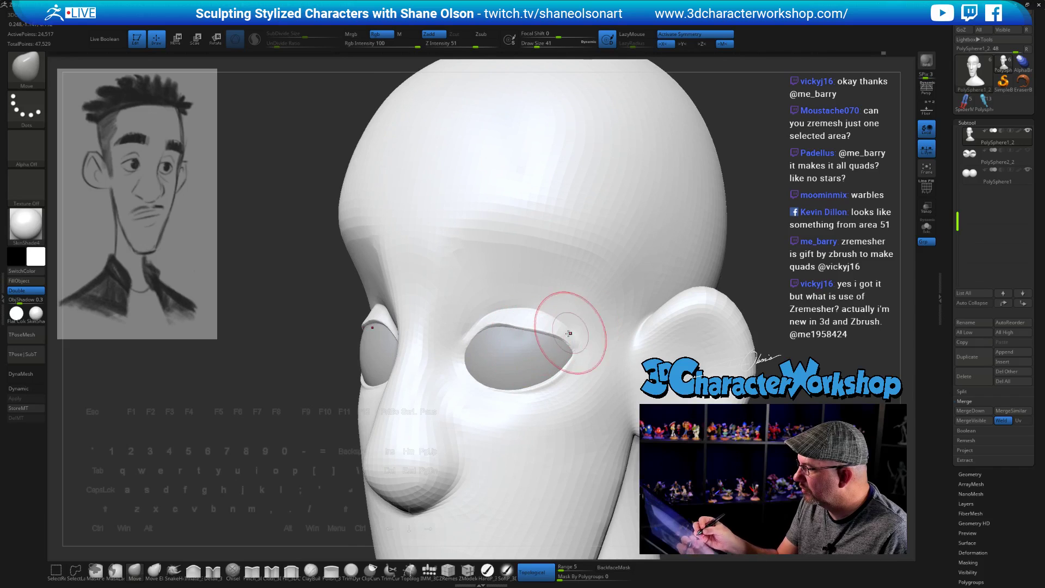
mouse_move(595, 360)
right_mouse_down()
mouse_move(672, 352)
mouse_move(631, 351)
mouse_move(659, 331)
right_mouse_up()
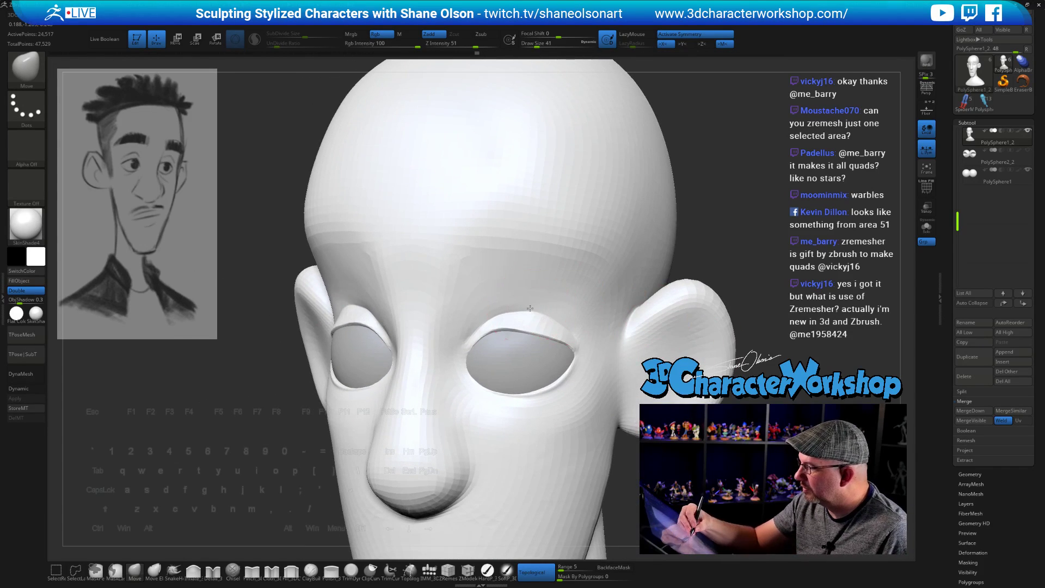
Step: Fine-tune the crease above the upper eyelids with the Move brush at draw size 23
key("s")
left_click_drag(552, 302, 526, 308)
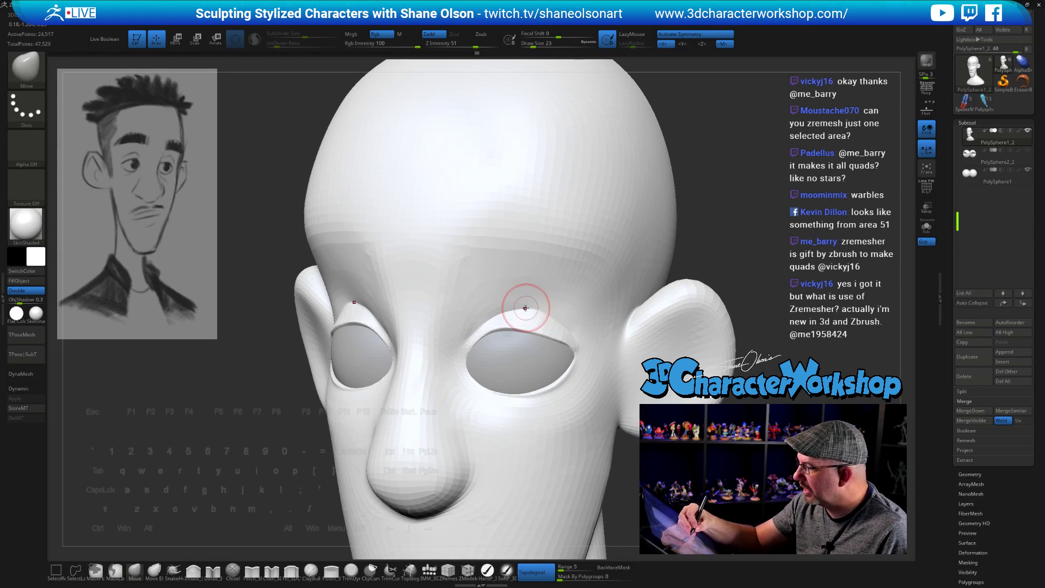
mouse_move(546, 308)
right_mouse_down()
mouse_move(624, 328)
mouse_move(629, 348)
mouse_move(564, 331)
mouse_move(561, 405)
mouse_move(600, 423)
right_mouse_up()
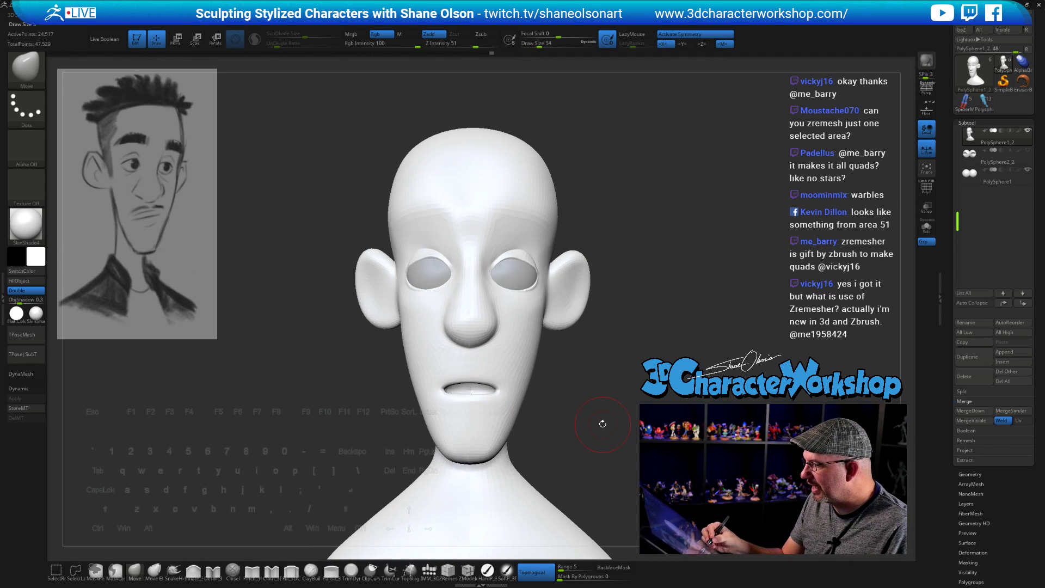
Step: Set the topological range to 3 and move the lips together to close the mouth, reducing the draw size to 54
right_click_drag(491, 367, 501, 419)
left_click_drag(568, 567, 578, 567)
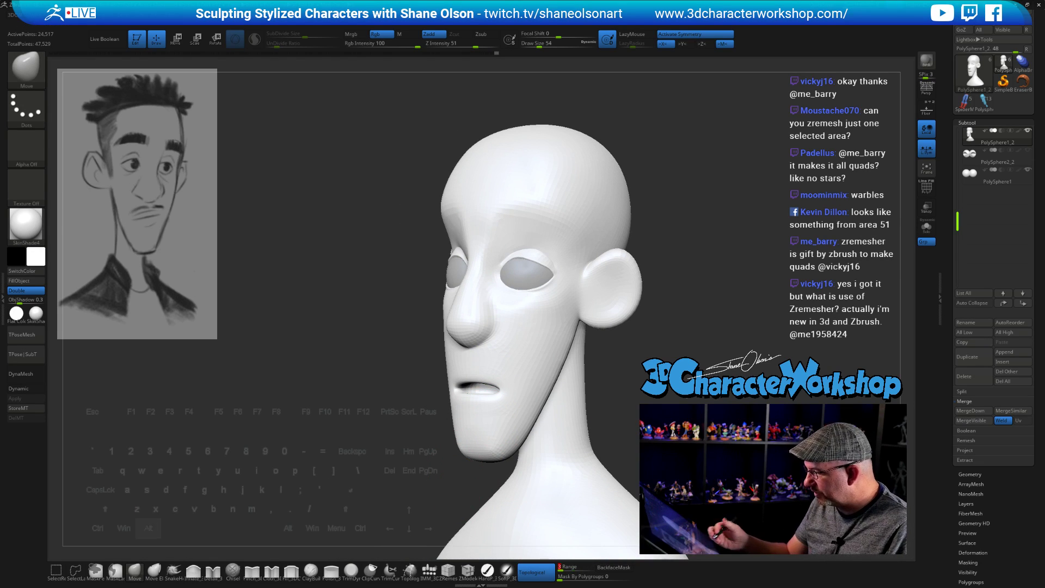
mouse_move(515, 367)
right_mouse_down("alt")
mouse_move(500, 371)
mouse_move(522, 371)
mouse_move(500, 403)
mouse_move(516, 403)
right_mouse_up("alt")
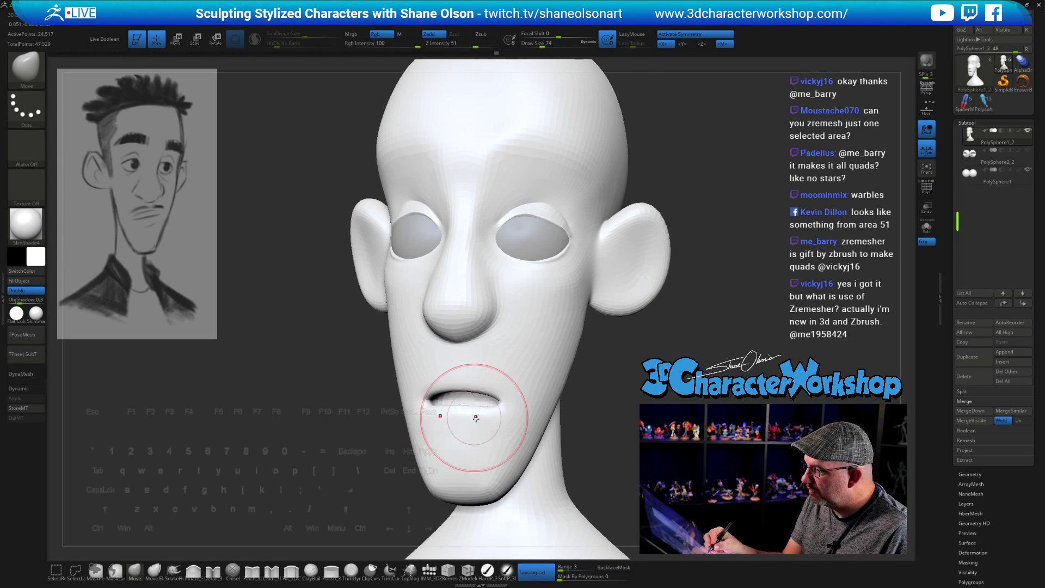
key("s")
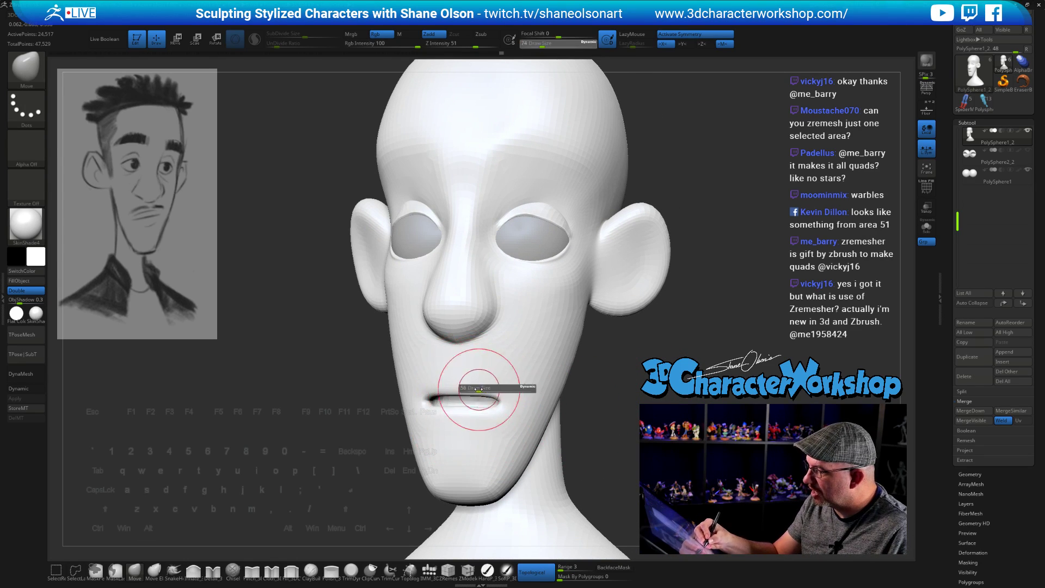
left_click(487, 386)
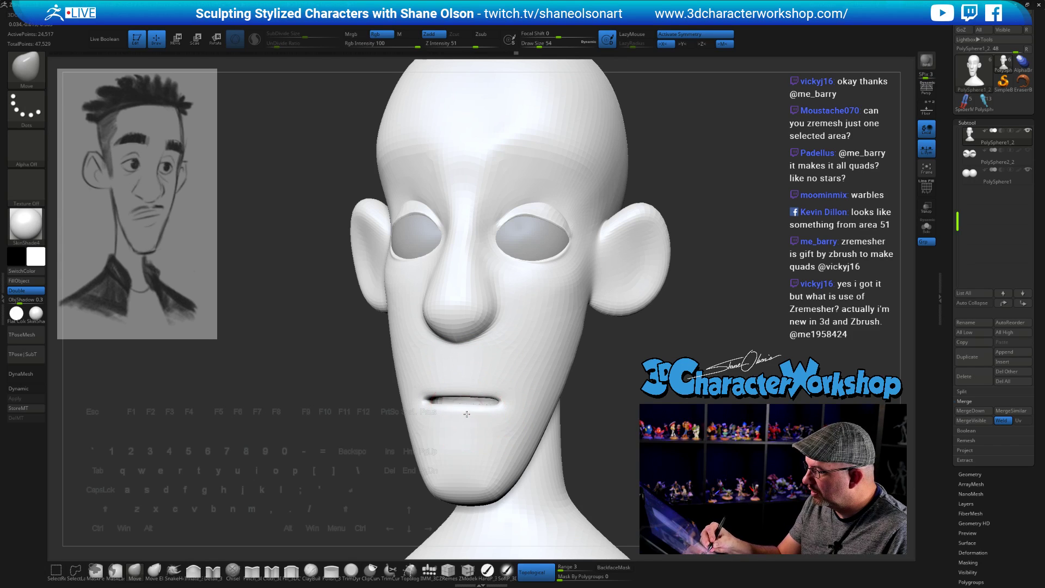
Step: Straighten the closed mouth line and shape its corners with the topological Move brush
right_click_drag(495, 385, 466, 389)
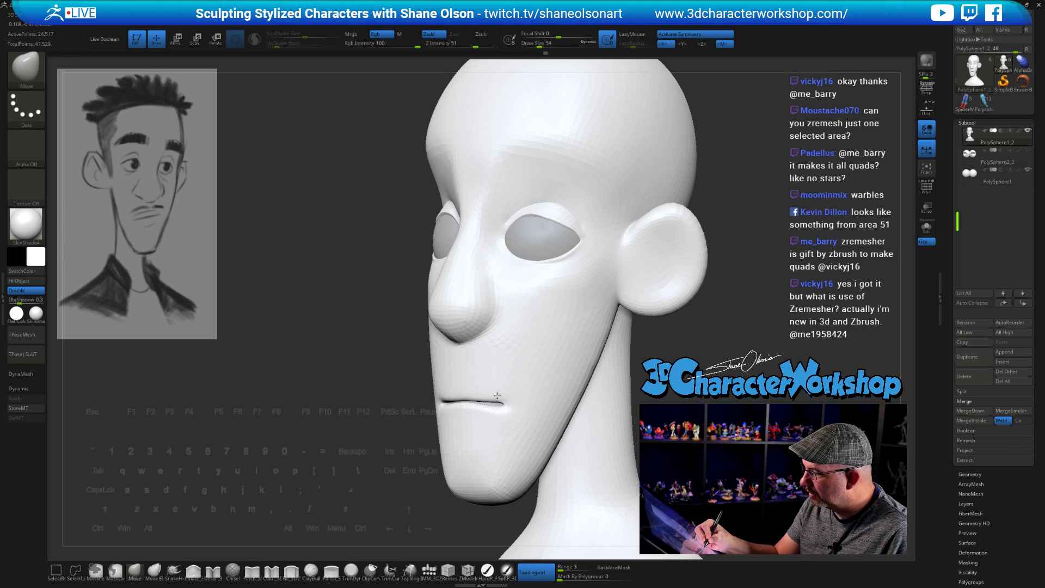
right_click_drag(603, 411, 643, 410)
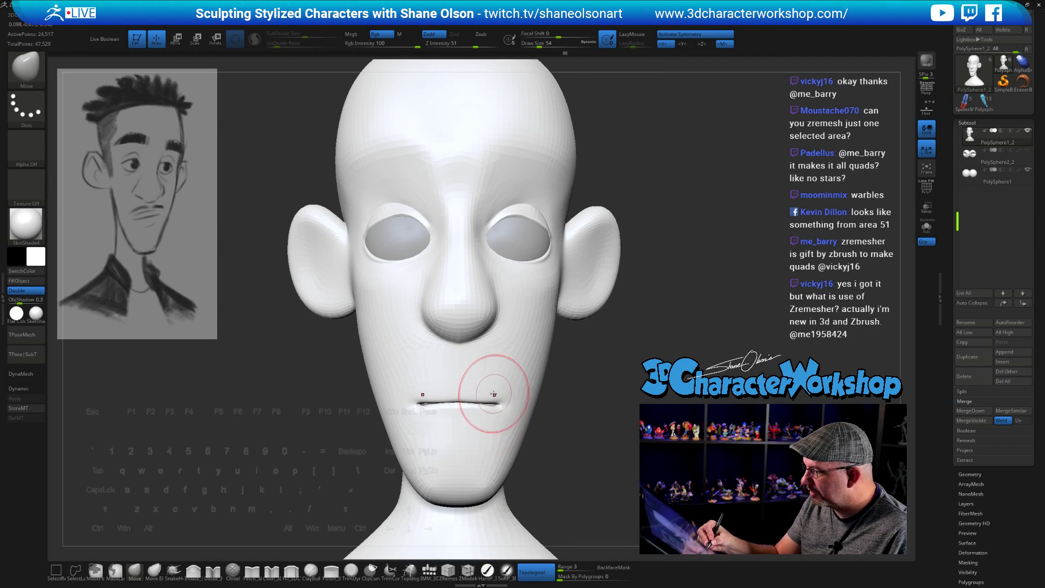
right_click_drag(552, 390, 499, 409)
Step: Inflate the lips along the mouth line at intensity 5 and smooth the area around the mouth corners
left_click(210, 577)
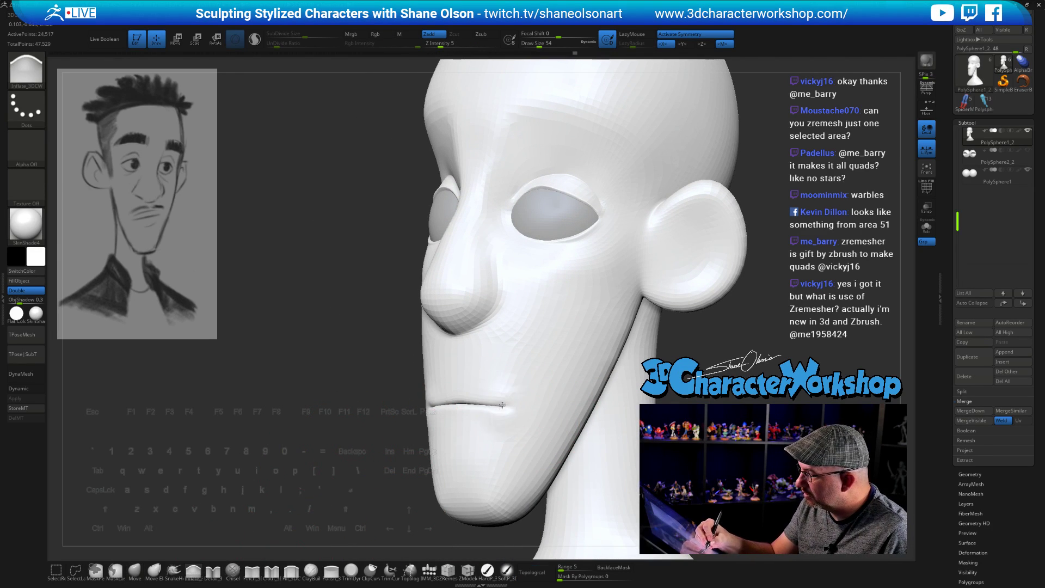
right_click_drag(498, 475, 566, 466)
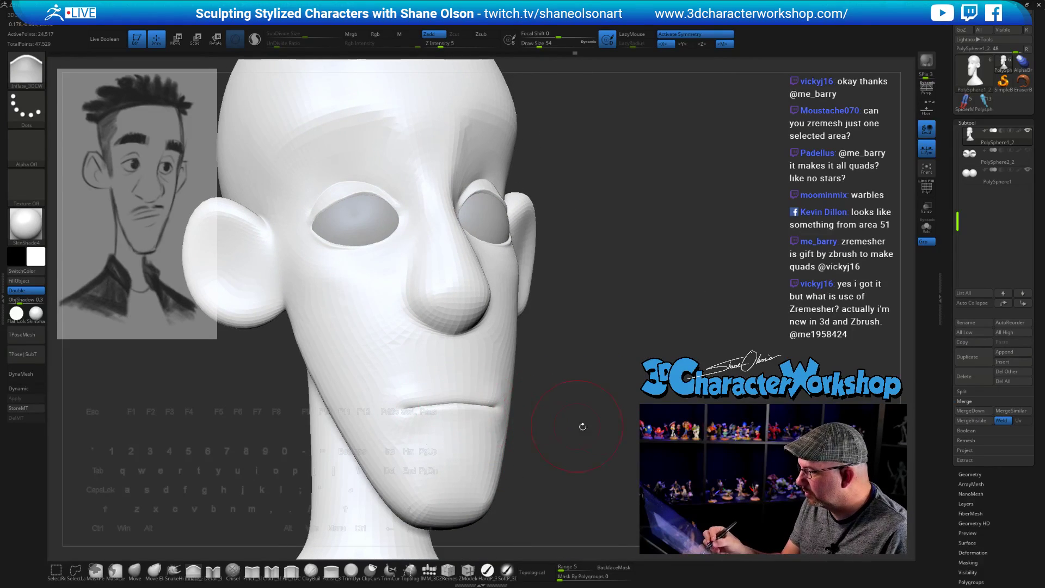
right_click_drag(582, 427, 538, 421)
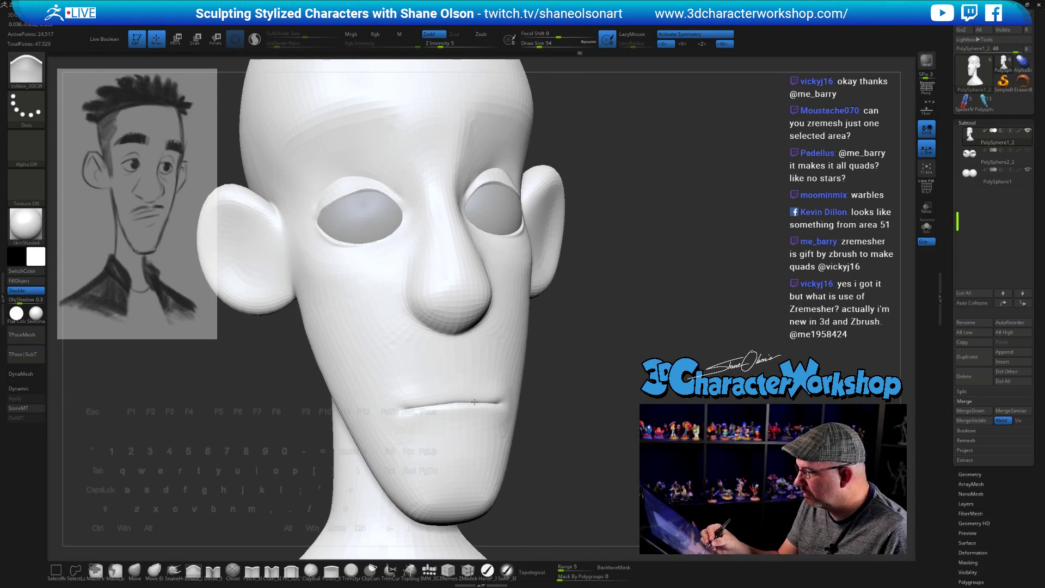
mouse_move(549, 415)
left_mouse_down()
mouse_move(594, 412)
mouse_move(577, 418)
left_mouse_up()
key("shift")
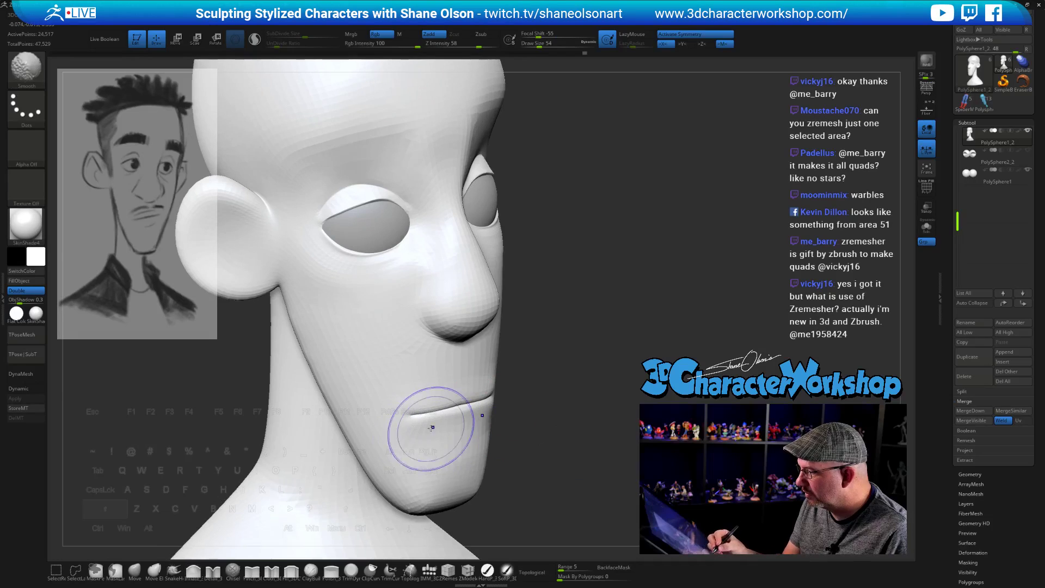
left_click_drag(431, 429, 428, 406, "shift")
mouse_move(648, 408)
left_mouse_down()
mouse_move(620, 397)
mouse_move(676, 389)
mouse_move(673, 360)
mouse_move(648, 352)
mouse_move(640, 375)
mouse_move(667, 405)
mouse_move(585, 371)
mouse_move(642, 406)
mouse_move(635, 371)
mouse_move(645, 384)
mouse_move(621, 393)
mouse_move(627, 415)
mouse_move(660, 424)
left_mouse_up()
Step: Define the edge of the upper lip with the Pinch brush at draw size 27, stroking along the mouth line
left_click(252, 570)
key("s")
mouse_move(367, 376)
left_mouse_down()
mouse_move(385, 366)
mouse_move(365, 377)
left_mouse_up()
key("alt")
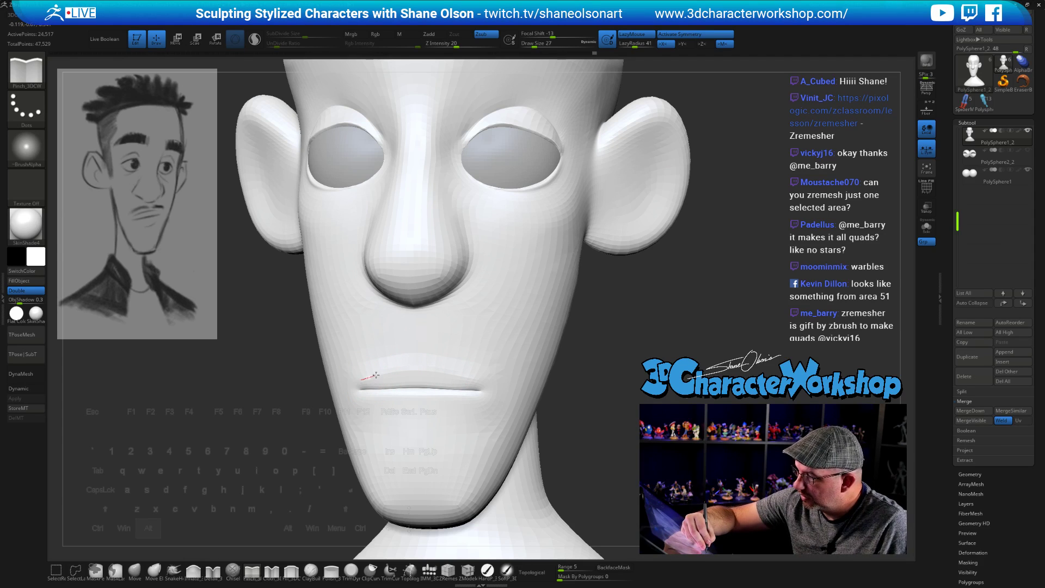
left_click_drag(431, 372, 462, 374, "alt")
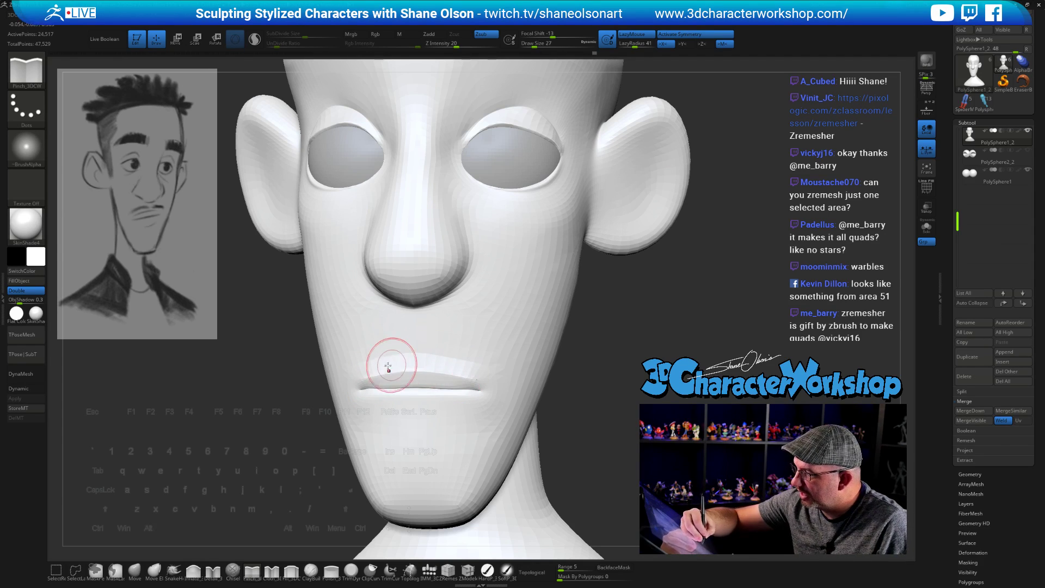
left_click_drag(358, 383, 444, 374, "alt")
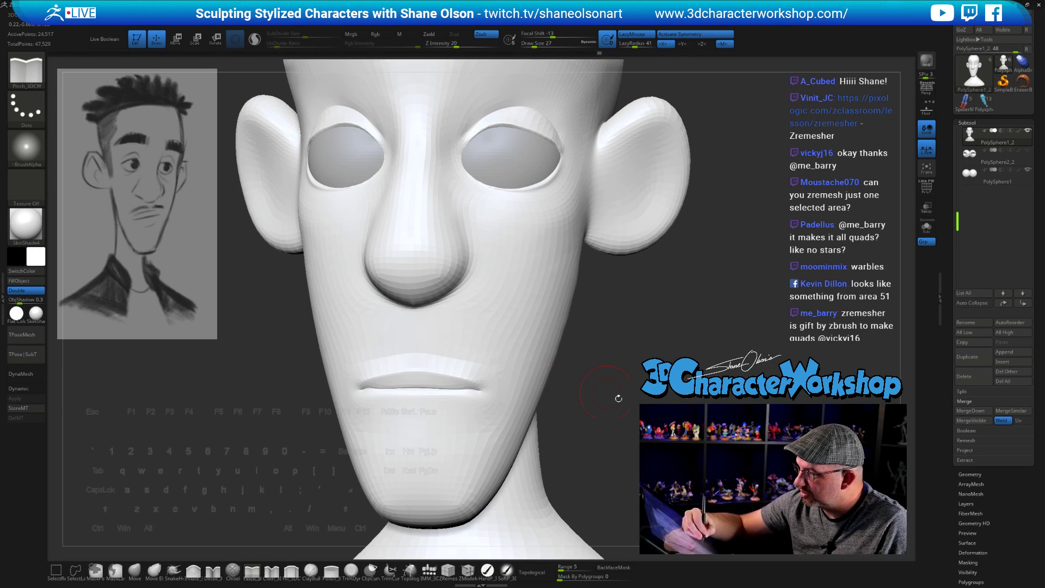
Step: Smooth the skin above the mouth corners and touch up the upper lip edge with the Pinch brush
mouse_move(617, 397)
left_mouse_down()
mouse_move(567, 402)
mouse_move(616, 406)
left_mouse_up()
key("shift")
left_click_drag(481, 367, 493, 368, "shift")
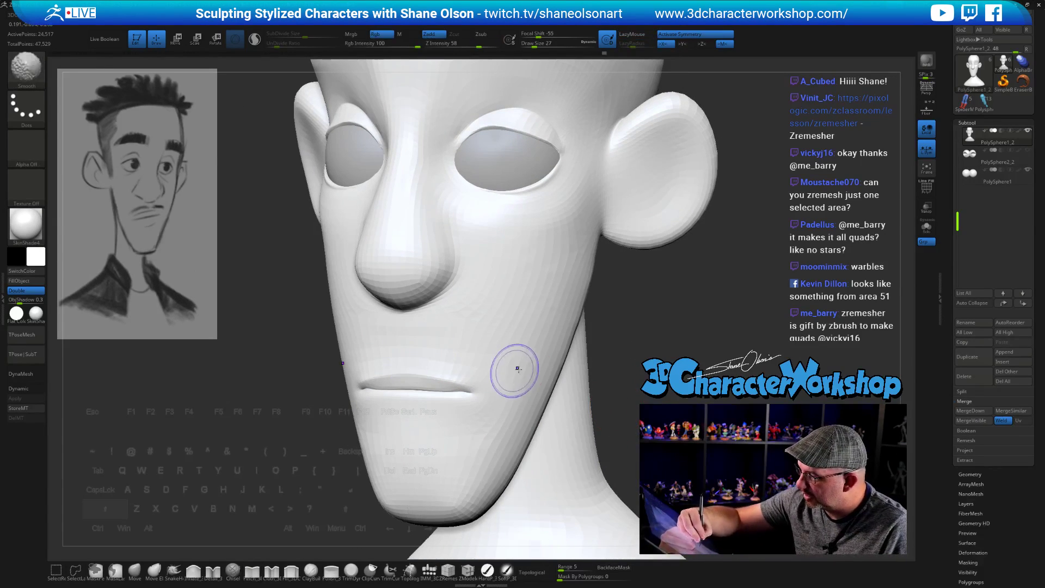
left_click_drag(361, 379, 364, 380, "alt")
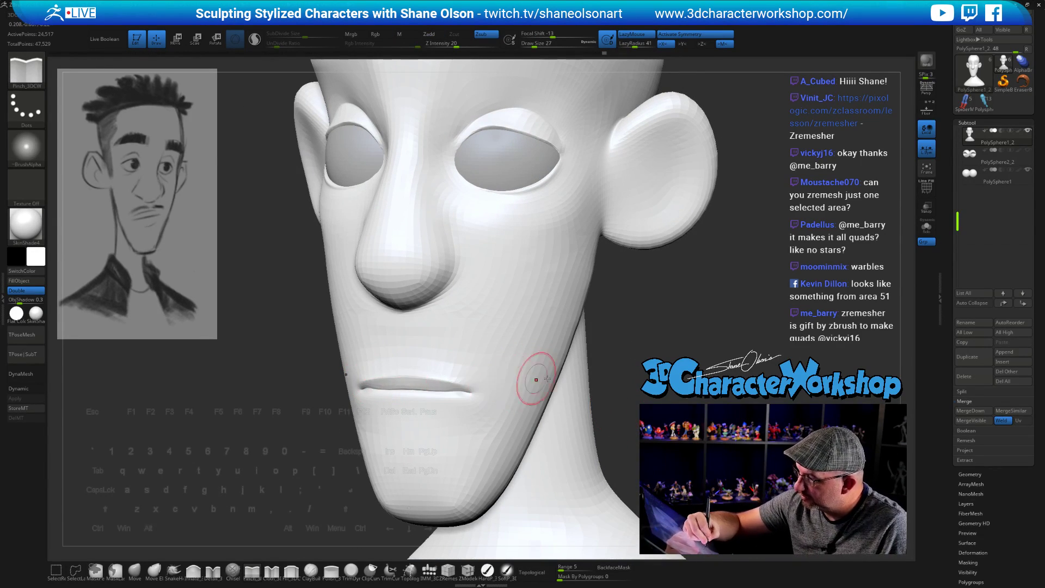
mouse_move(673, 400)
left_mouse_down()
mouse_move(763, 401)
mouse_move(676, 398)
mouse_move(698, 368)
mouse_move(747, 370)
mouse_move(699, 371)
left_mouse_up()
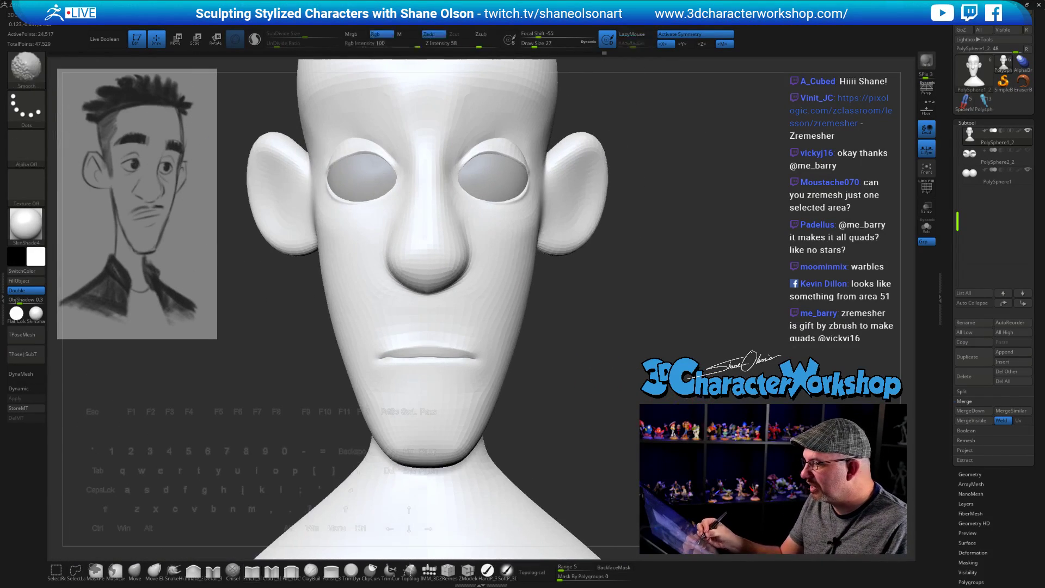
Step: Carve the lower edge of the bottom lip beneath the mouth with the Pinch brush at draw size 27
key("shift")
left_click_drag(613, 357, 562, 354)
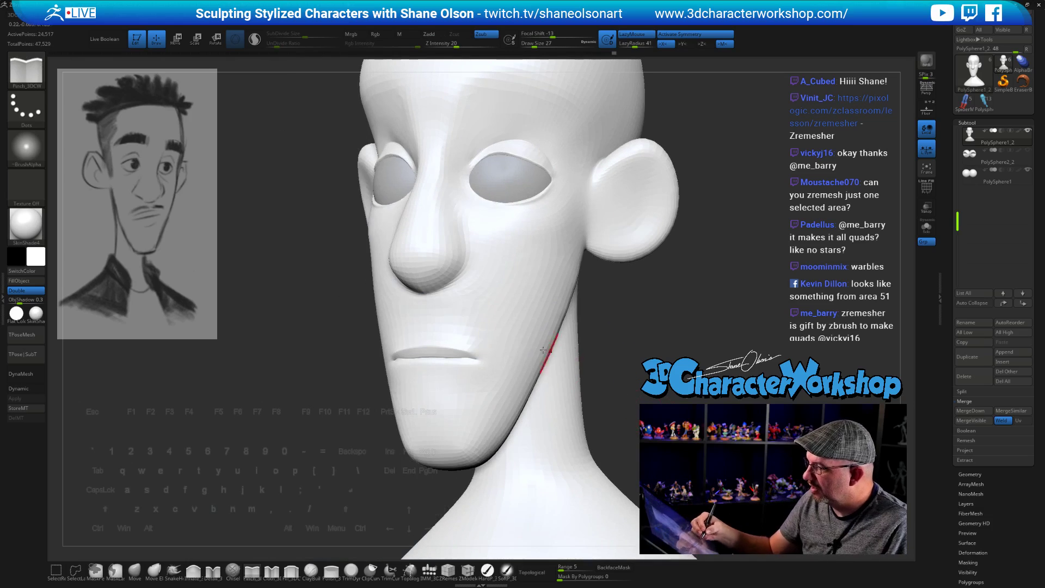
left_click_drag(652, 384, 687, 365)
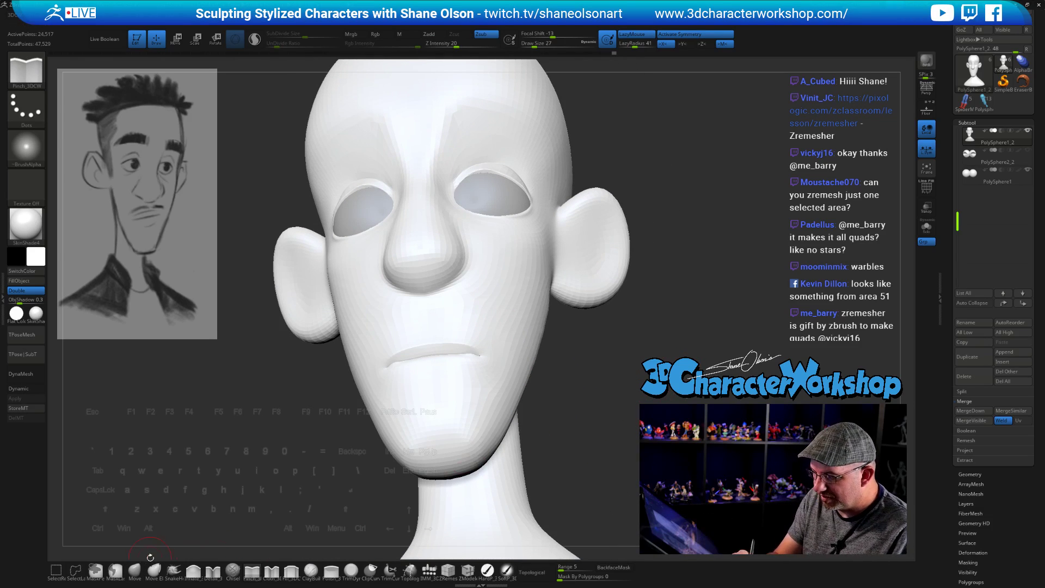
mouse_move(151, 557)
left_mouse_down("shift")
mouse_move(169, 547)
mouse_move(169, 522)
mouse_move(208, 533)
left_mouse_up("shift")
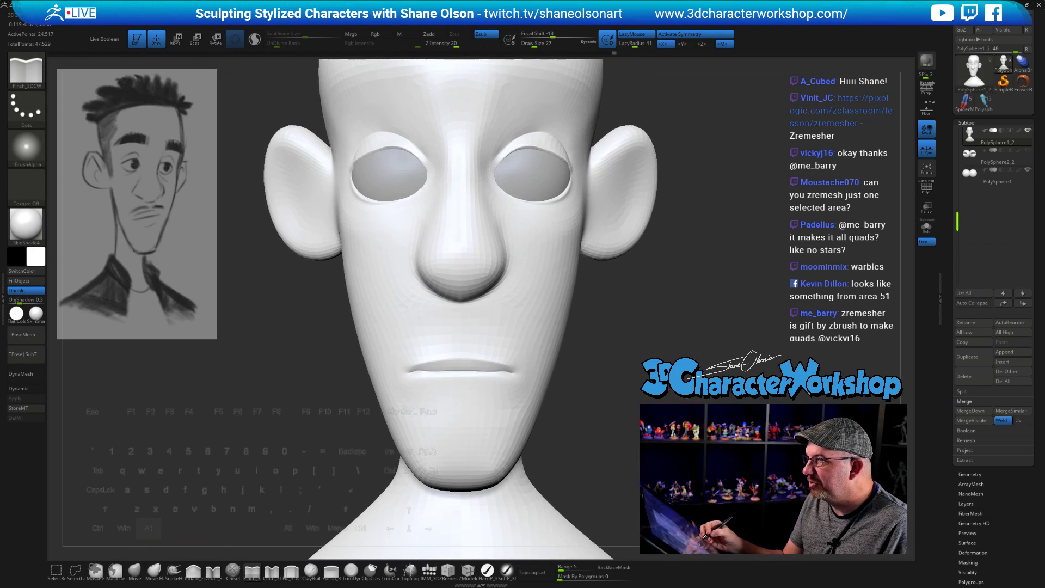
left_click_drag(675, 399, 648, 398)
left_click_drag(590, 370, 607, 424, "alt")
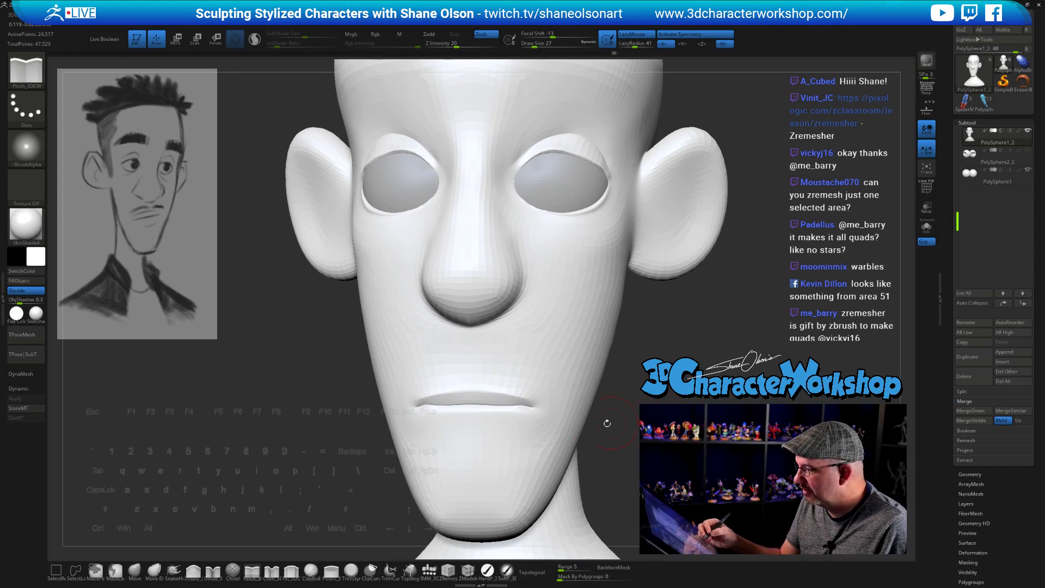
left_click_drag(474, 427, 527, 423, "alt")
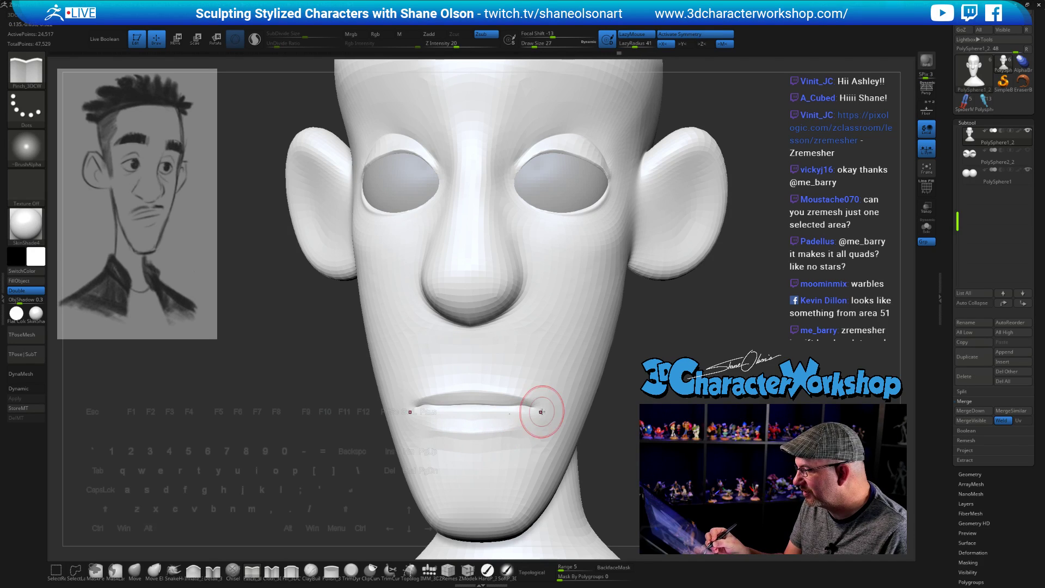
Step: Continue the groove under the lower lip toward the mouth corners and smooth the lip surface at draw size 17
left_click_drag(541, 408, 632, 409)
right_click_drag(615, 410, 571, 419)
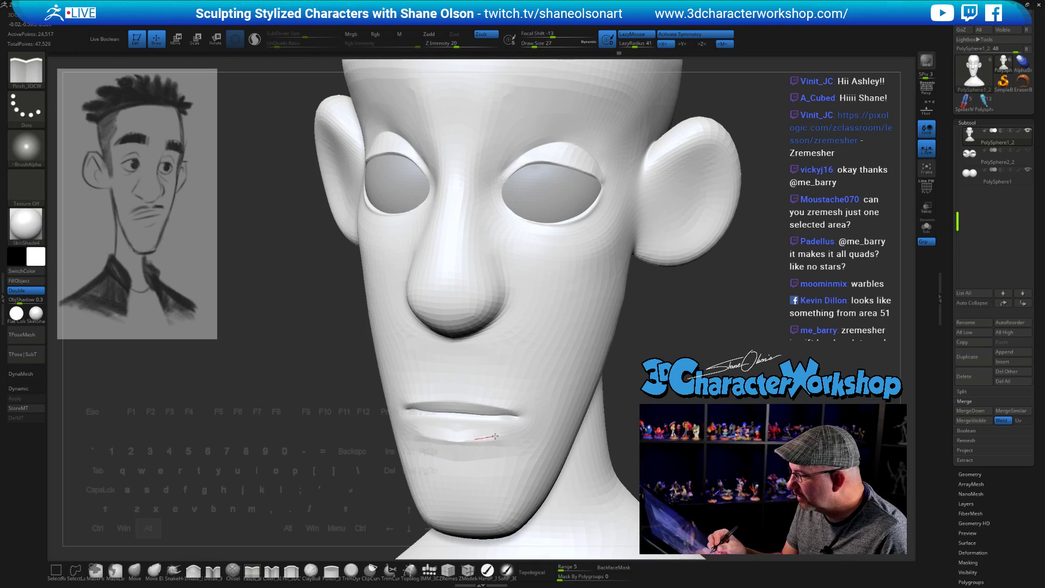
left_click_drag(512, 431, 524, 425, "alt")
right_click_drag(527, 428, 530, 413)
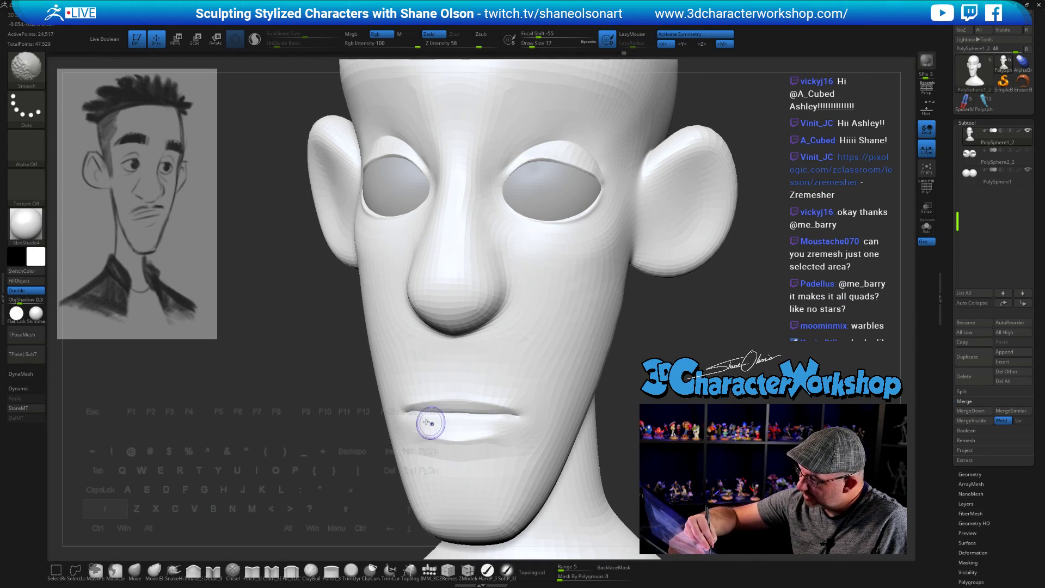
left_click_drag(627, 445, 694, 446)
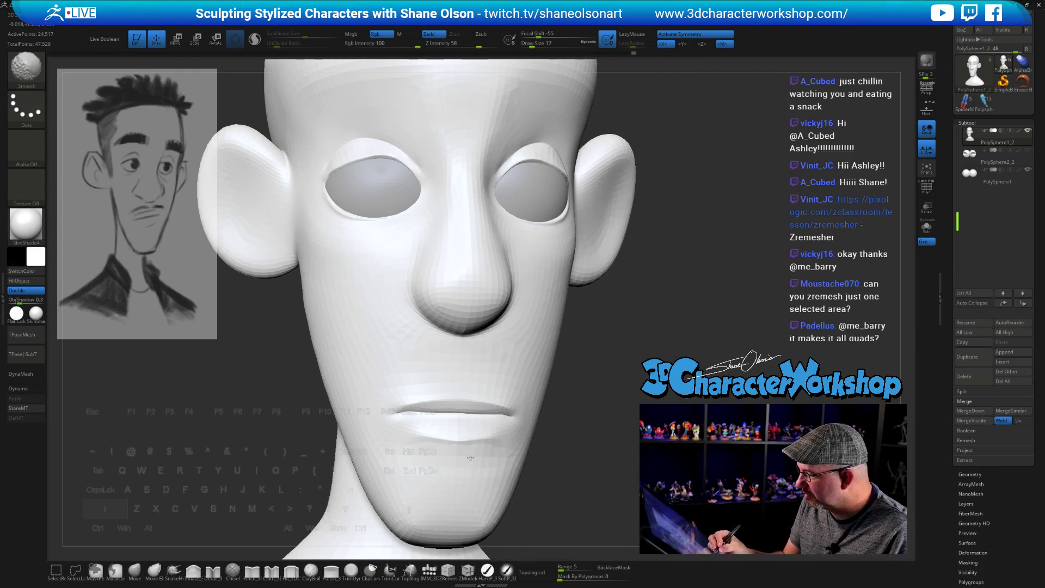
mouse_move(599, 458)
left_mouse_down()
mouse_move(609, 430)
mouse_move(613, 445)
mouse_move(595, 445)
left_mouse_up()
Step: Sharpen the crease beneath the lower lip with the Pinch brush at draw size 25
left_click(534, 45)
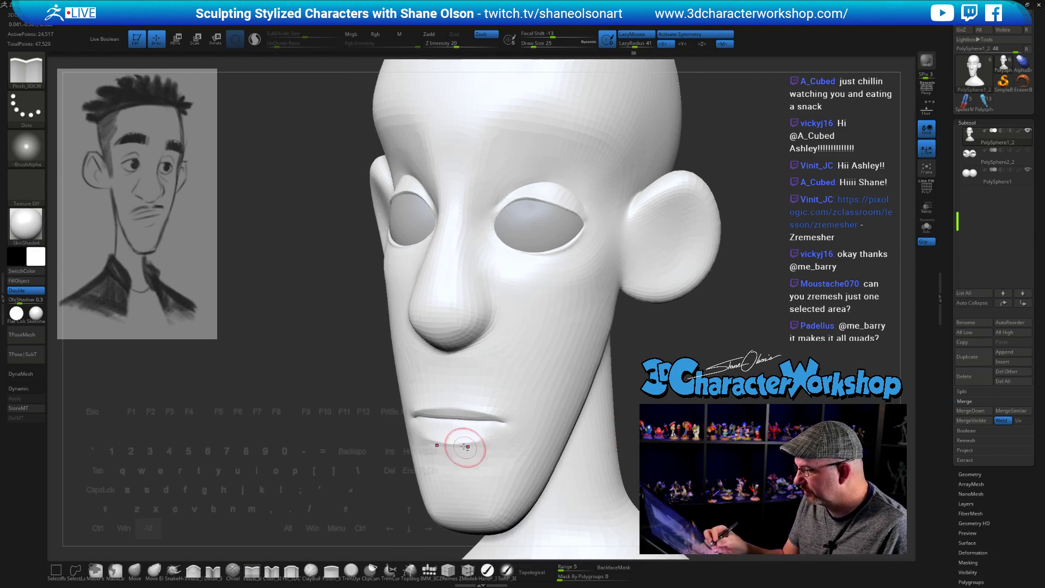
left_click_drag(452, 447, 473, 443, "alt")
mouse_move(635, 421)
left_mouse_down()
mouse_move(574, 422)
mouse_move(718, 424)
left_mouse_up()
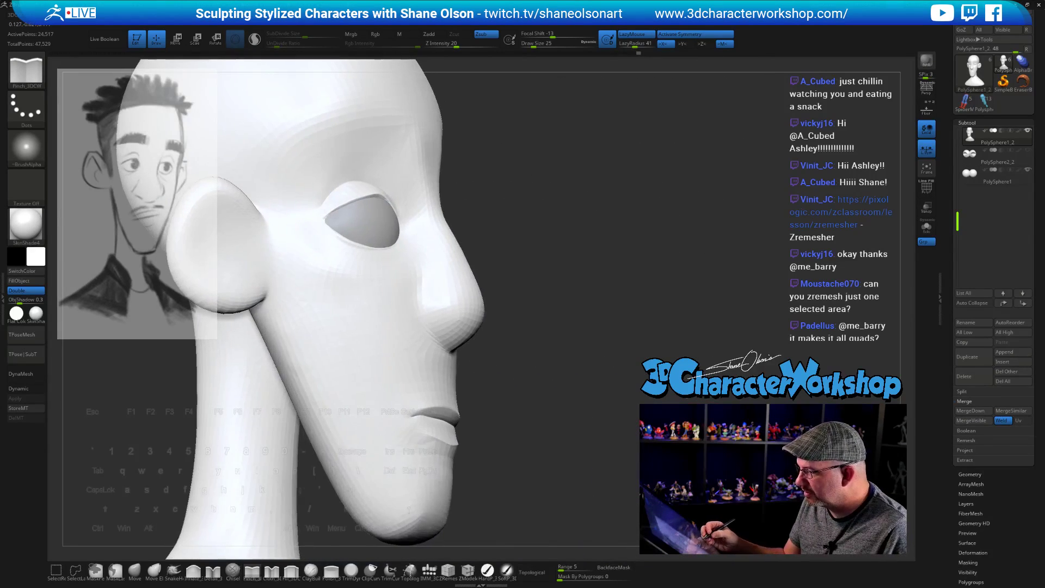
mouse_move(667, 452)
left_mouse_down("alt")
mouse_move(667, 425)
mouse_move(633, 427)
left_mouse_up("alt")
left_click_drag(409, 426, 457, 434, "shift")
mouse_move(597, 457)
left_mouse_down()
mouse_move(619, 446)
mouse_move(621, 458)
mouse_move(612, 444)
left_mouse_up()
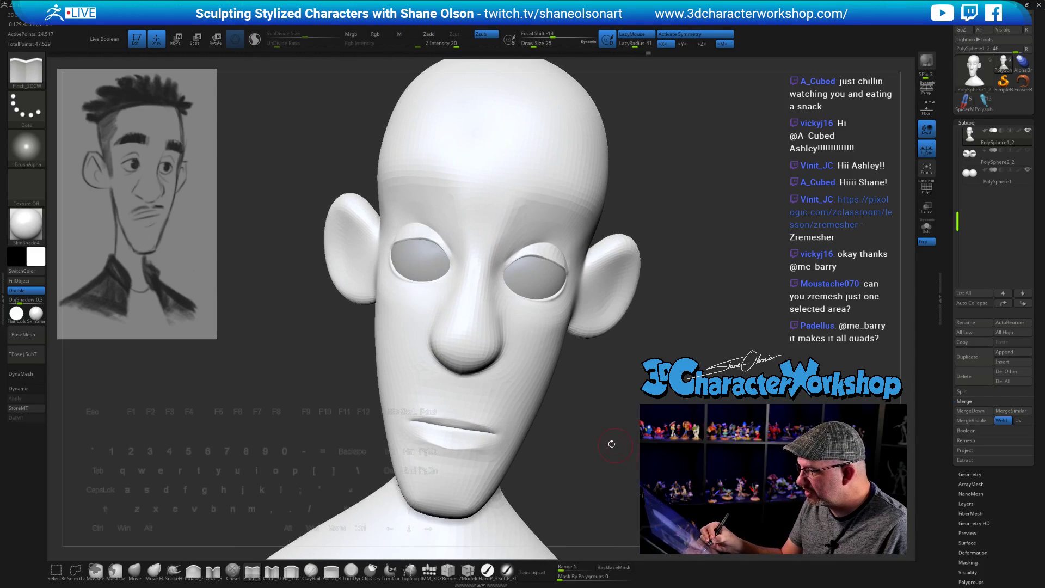
Step: Touch up the lower lip edge with the Pinch brush and fill out the lower lip with the Inflate brush at intensity 5
left_click_drag(443, 456, 472, 457, "shift")
mouse_move(599, 459)
left_mouse_down("shift")
mouse_move(619, 456)
mouse_move(601, 435)
mouse_move(631, 438)
left_mouse_up("shift")
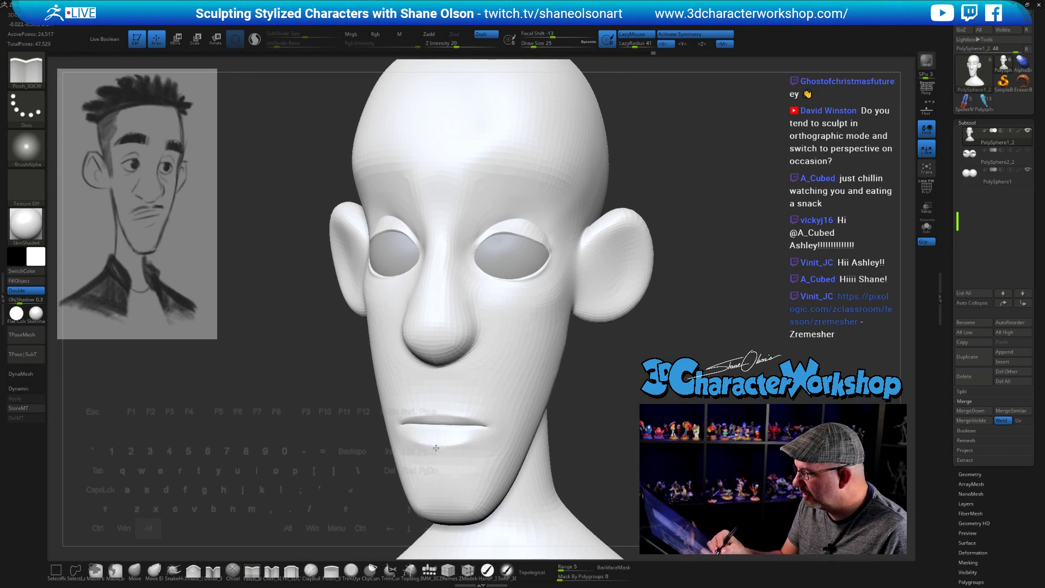
left_click_drag(470, 441, 482, 434)
mouse_move(619, 447)
left_mouse_down()
mouse_move(642, 446)
mouse_move(621, 460)
mouse_move(555, 461)
left_mouse_up()
left_click(195, 570)
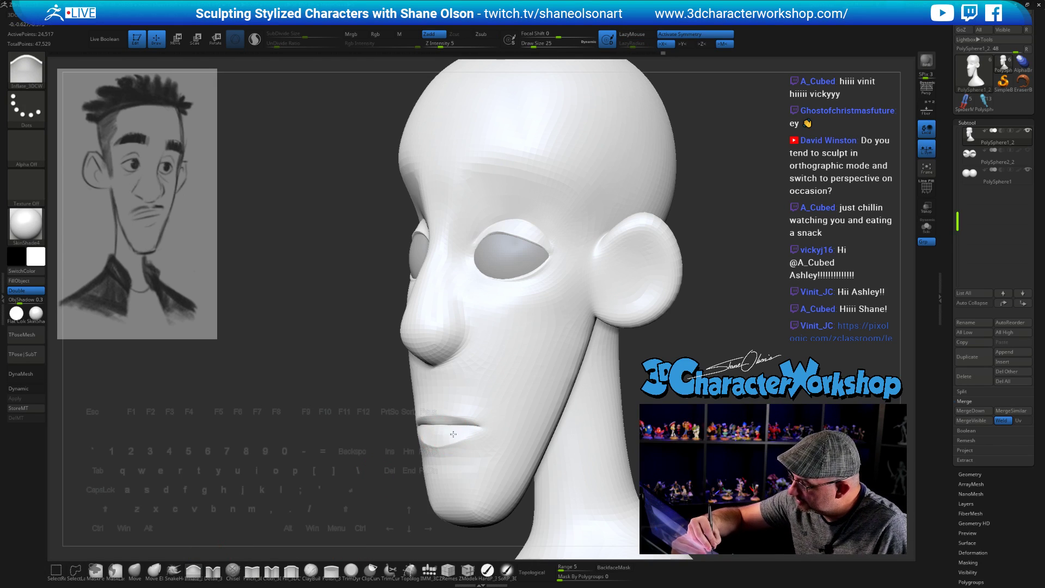
mouse_move(636, 438)
left_mouse_down()
mouse_move(591, 439)
mouse_move(656, 437)
mouse_move(618, 432)
mouse_move(635, 418)
mouse_move(608, 444)
mouse_move(636, 433)
left_mouse_up()
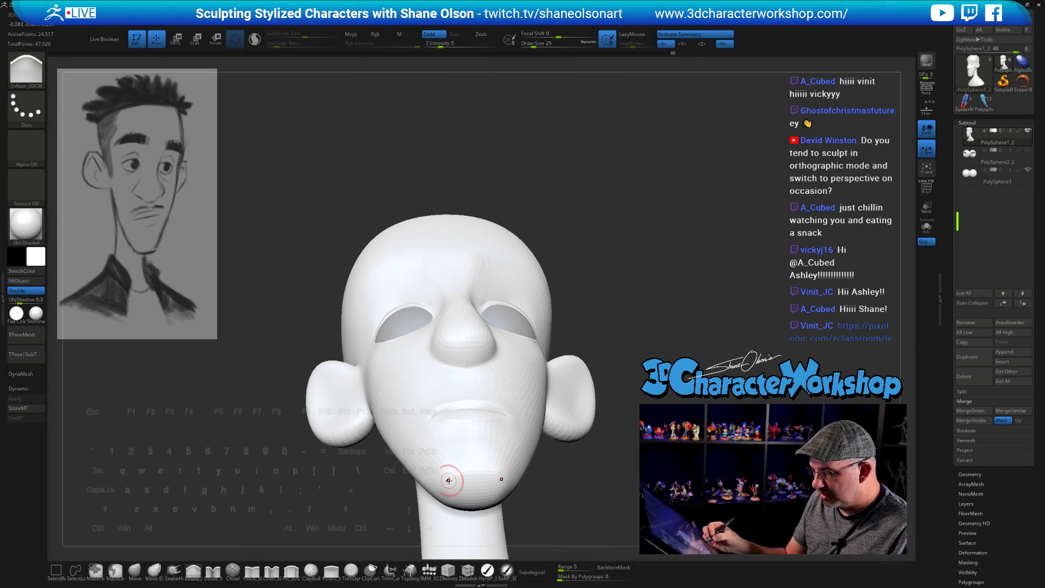
Step: Curve the mouth around the face from an underside view using the topological Move brush at draw sizes 44 and 59
key("b")
key("m")
key("v")
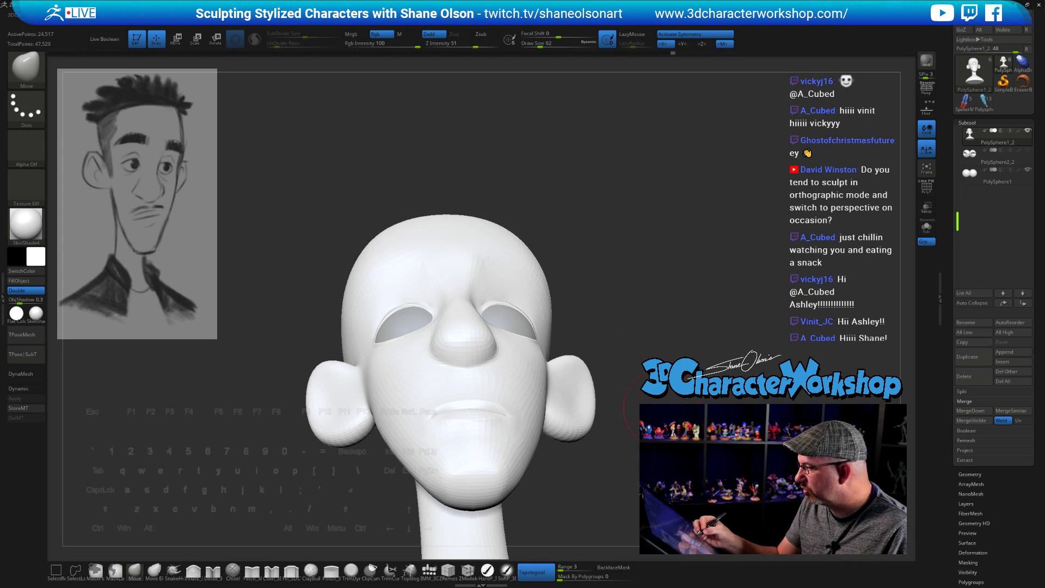
left_click_drag(651, 408, 528, 361)
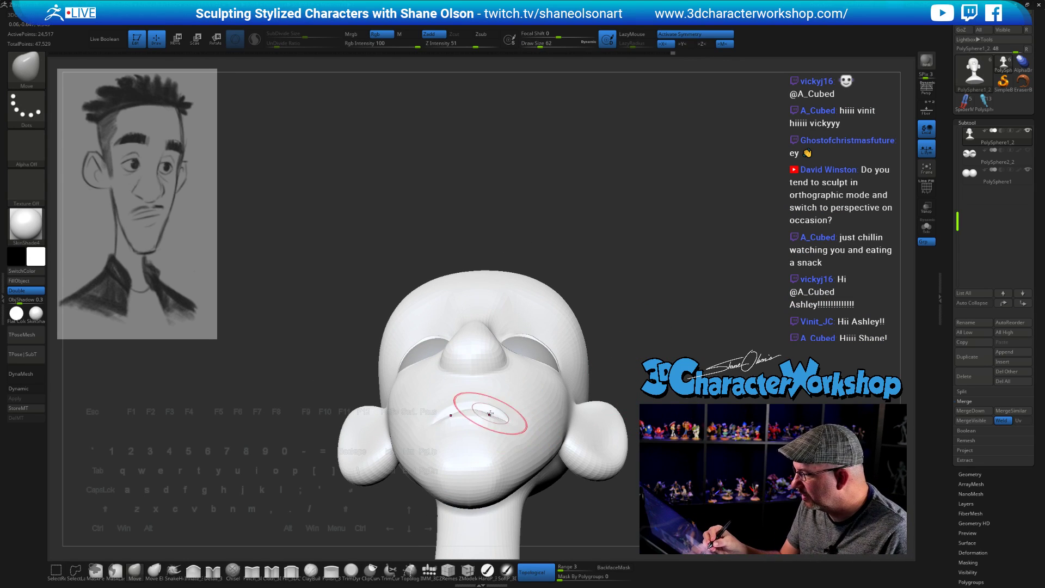
key("[")
mouse_move(470, 410)
left_mouse_down()
mouse_move(493, 412)
mouse_move(467, 409)
left_mouse_up()
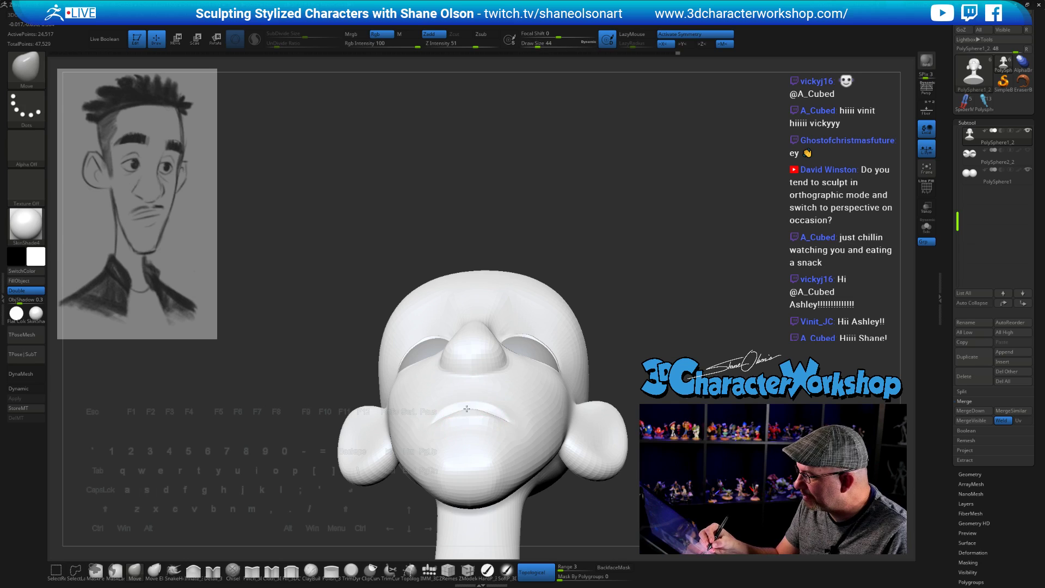
key("]")
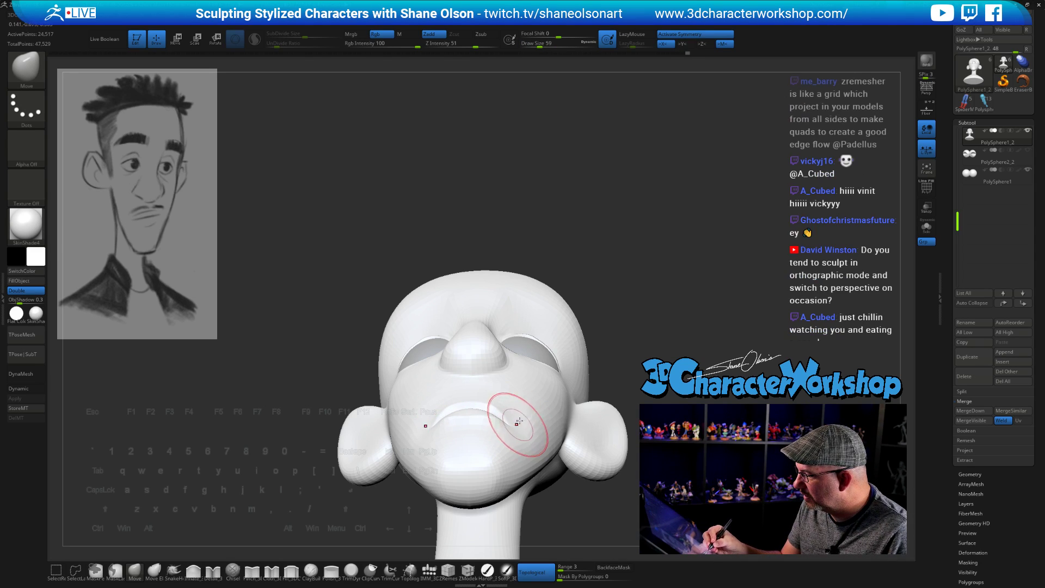
Step: Adjust the mouth corners with the Move brush at draw size 46 and smooth the cheek beside the mouth
mouse_move(674, 394)
left_mouse_down()
mouse_move(686, 375)
mouse_move(701, 400)
mouse_move(684, 412)
left_mouse_up()
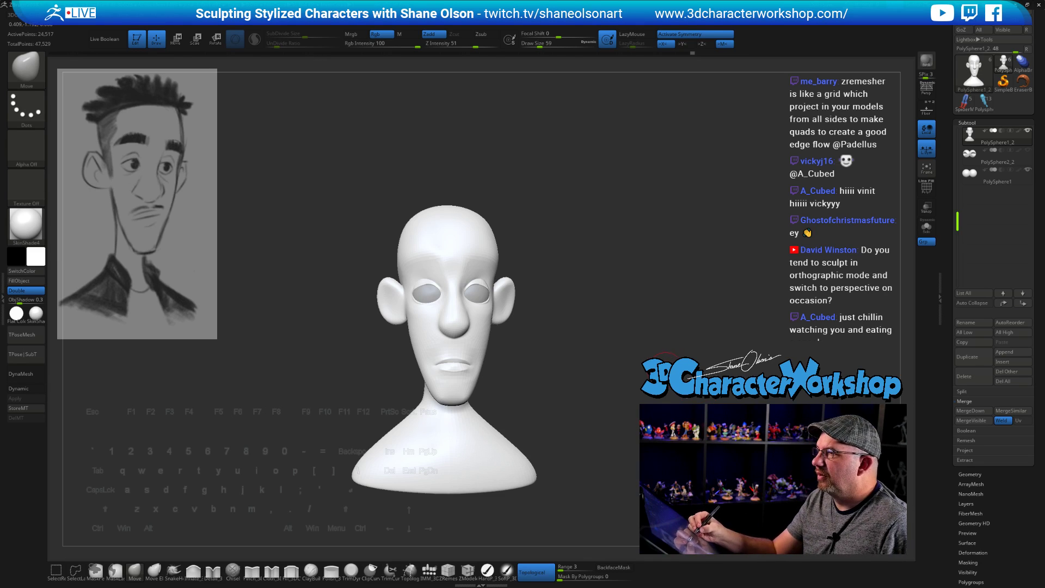
mouse_move(665, 377)
left_mouse_down()
mouse_move(643, 373)
mouse_move(660, 352)
mouse_move(662, 375)
mouse_move(643, 373)
mouse_move(683, 376)
mouse_move(666, 376)
mouse_move(658, 389)
left_mouse_up()
left_click_drag(478, 375, 473, 371)
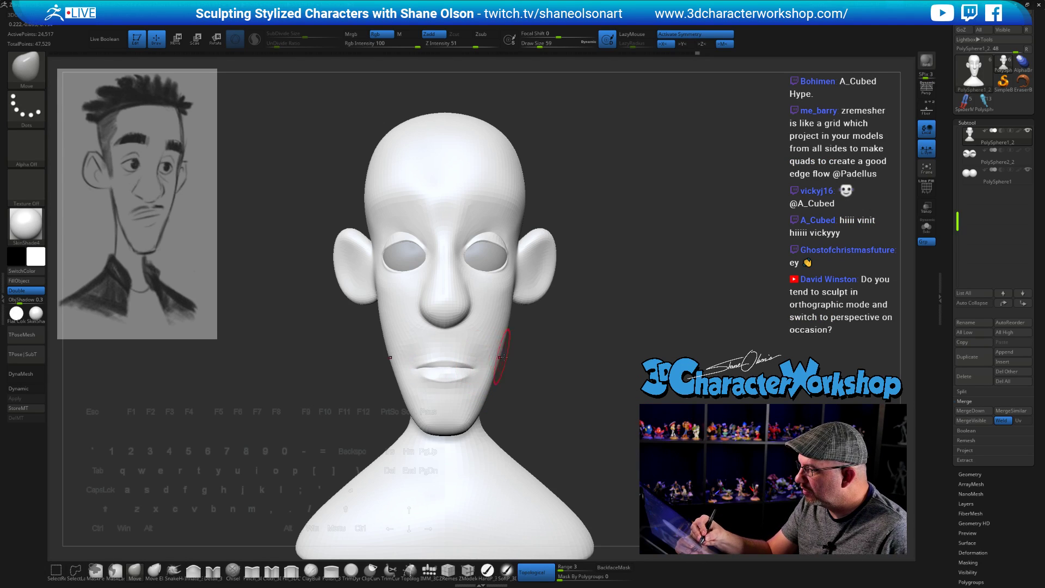
mouse_move(536, 384)
left_mouse_down()
mouse_move(551, 361)
mouse_move(580, 376)
mouse_move(571, 361)
mouse_move(500, 374)
left_mouse_up()
key("s")
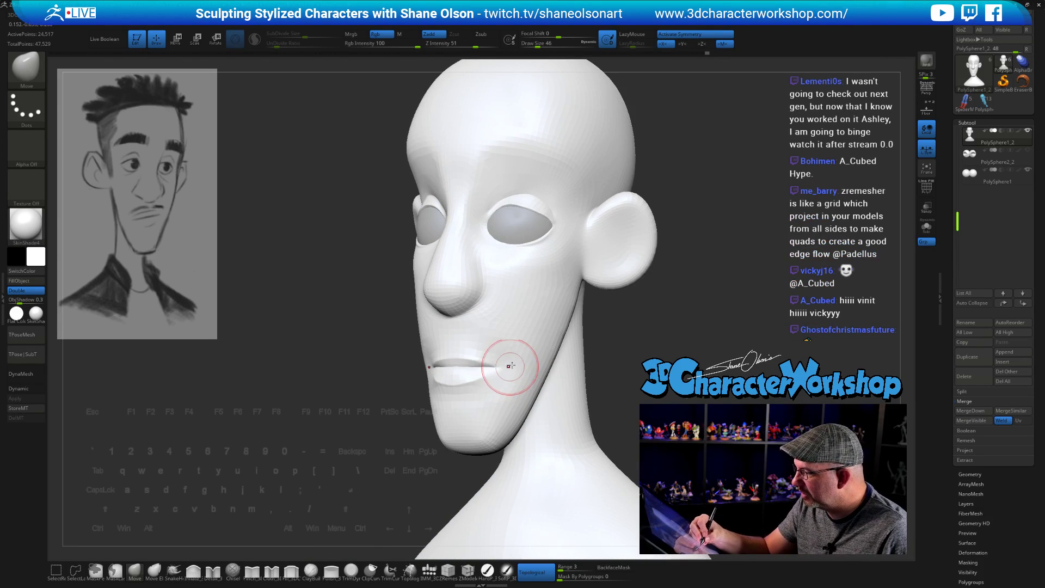
left_click_drag(658, 375, 648, 375)
right_click_drag(497, 341, 506, 327)
key("shift")
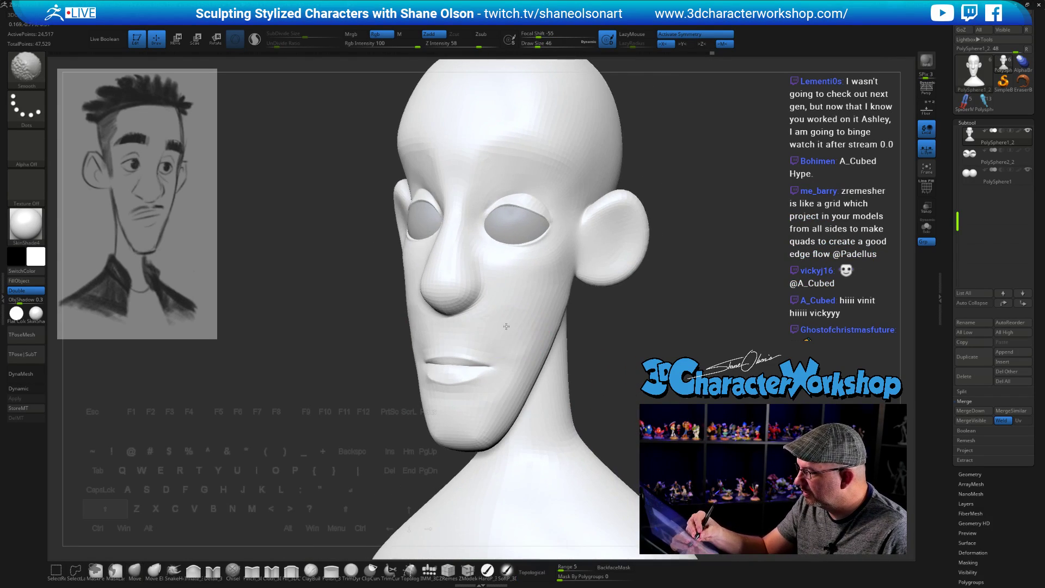
Step: Reshape the lips and their profile with the topological Move brush at draw size 37
mouse_move(612, 401)
left_mouse_down()
mouse_move(663, 400)
mouse_move(627, 432)
mouse_move(625, 415)
mouse_move(604, 427)
mouse_move(628, 386)
left_mouse_up()
key("s")
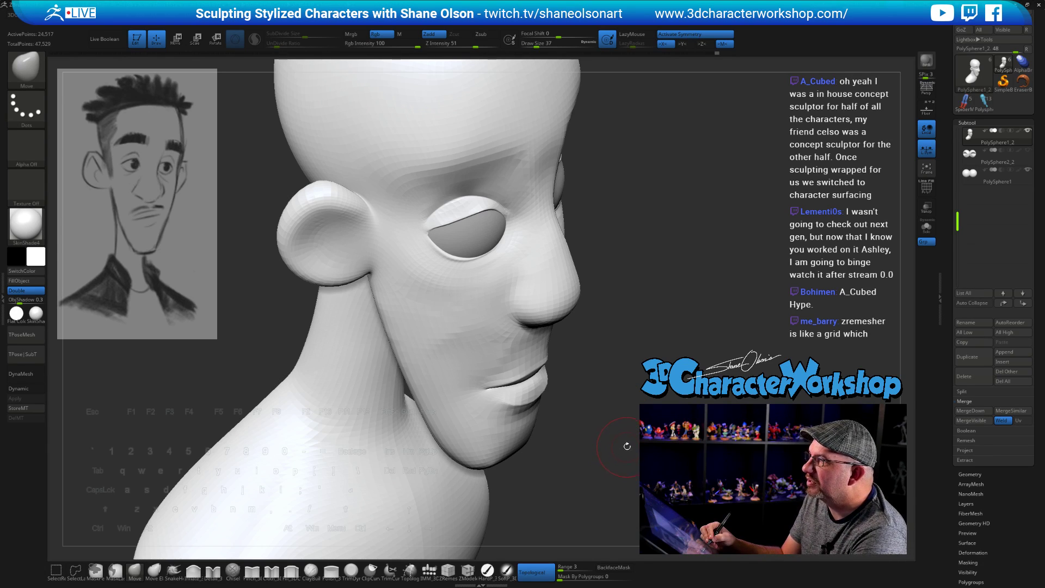
left_click_drag(626, 445, 624, 453)
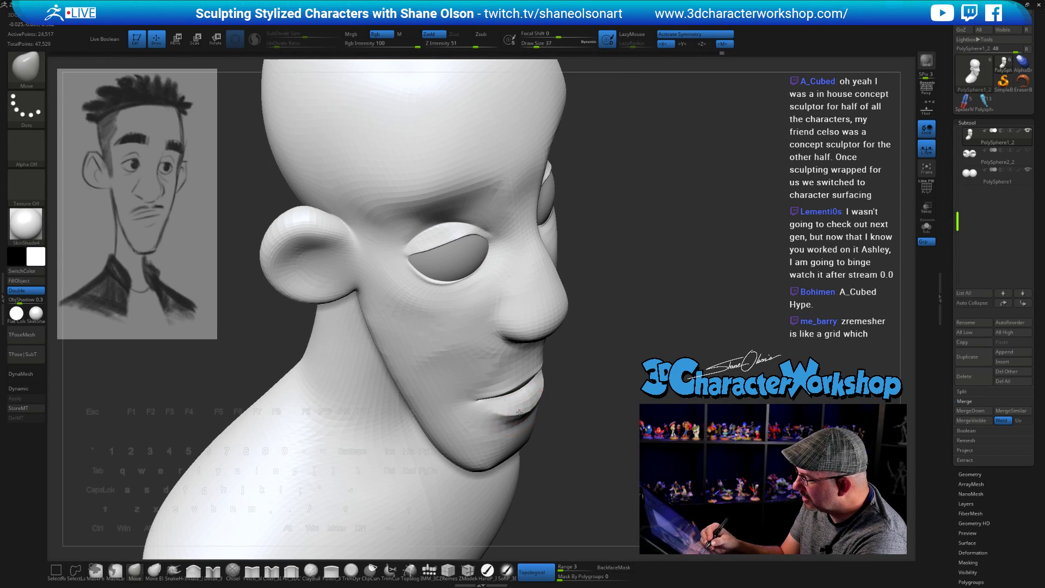
mouse_move(595, 429)
left_mouse_down()
mouse_move(621, 422)
mouse_move(508, 436)
left_mouse_up()
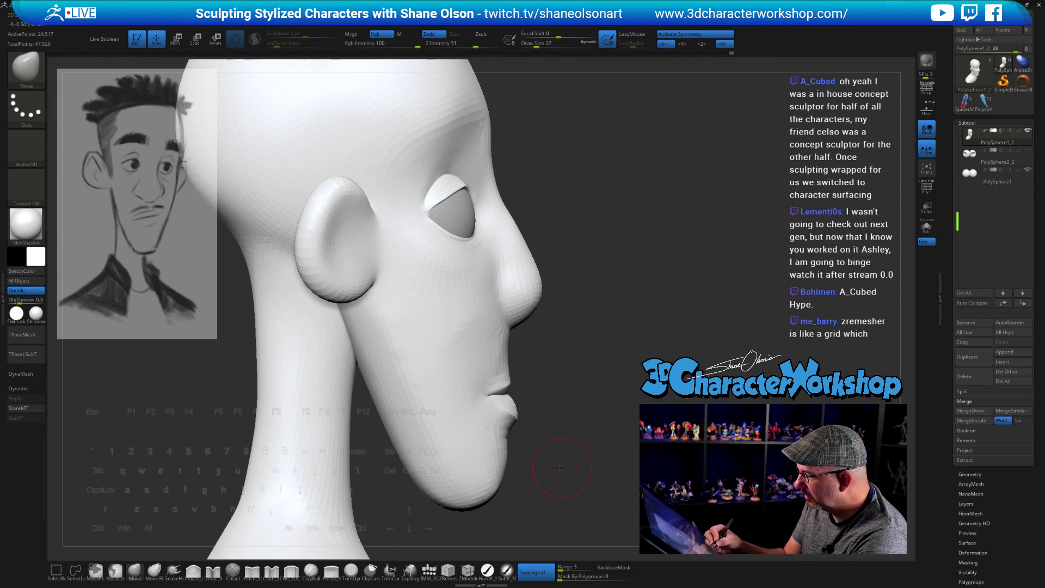
mouse_move(560, 467)
left_mouse_down()
mouse_move(501, 432)
mouse_move(562, 458)
mouse_move(507, 422)
mouse_move(636, 435)
mouse_move(604, 435)
mouse_move(637, 450)
mouse_move(613, 410)
left_mouse_up()
mouse_move(598, 351)
left_mouse_down()
mouse_move(623, 353)
mouse_move(641, 379)
left_mouse_up()
Step: Adjust the forehead volume above the eyes with the topological Move brush at draw size 74
left_click_drag(645, 377, 647, 376)
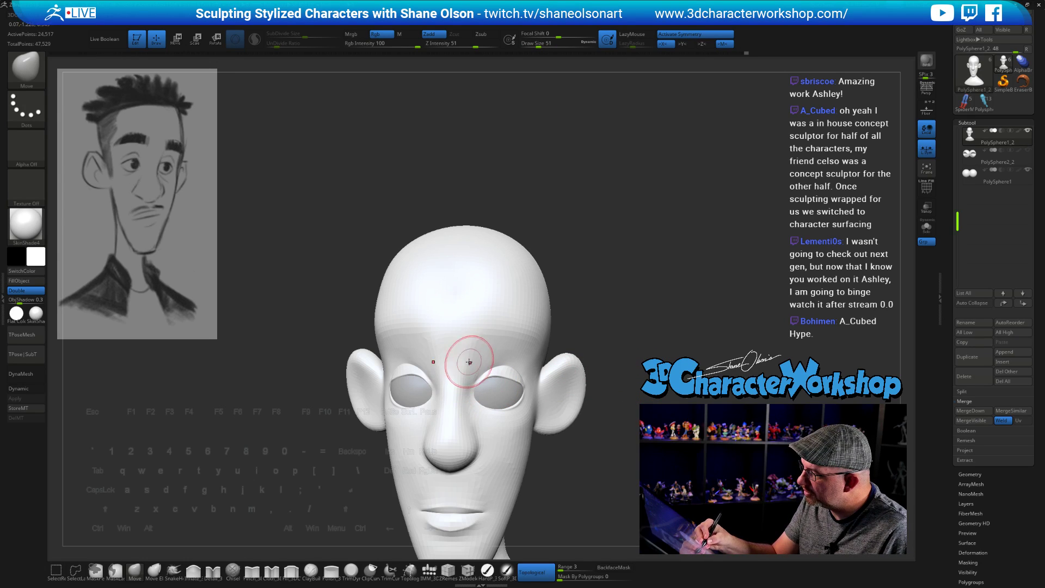
left_click_drag(596, 359, 627, 375)
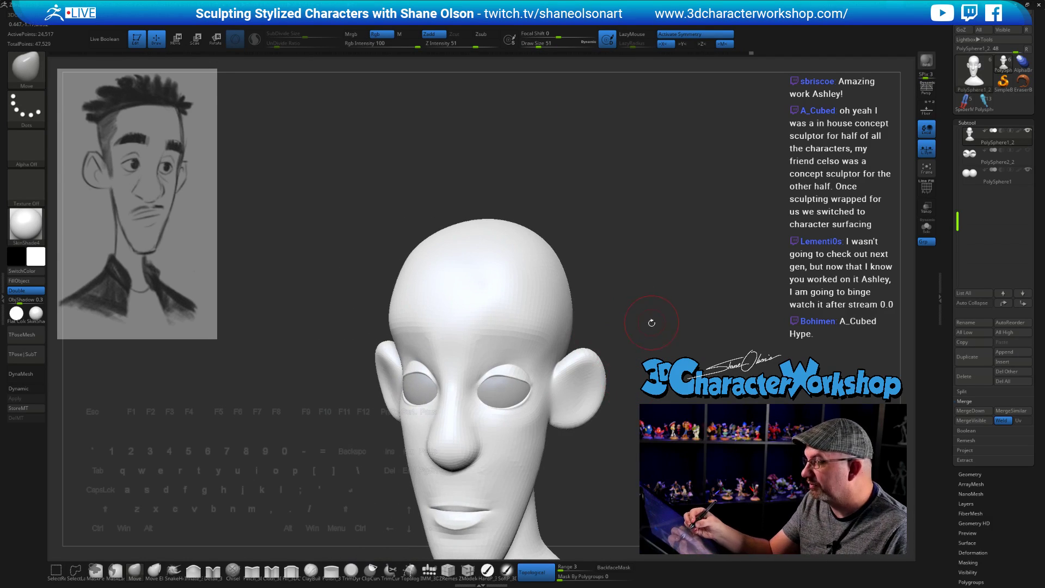
left_click_drag(652, 322, 452, 351)
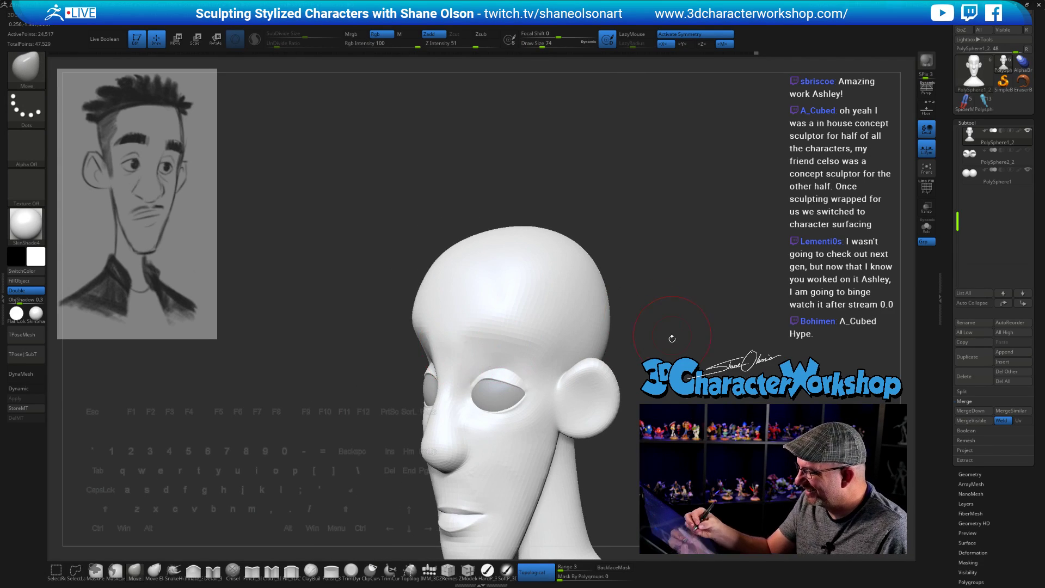
mouse_move(672, 339)
left_mouse_down()
mouse_move(599, 343)
mouse_move(618, 307)
left_mouse_up()
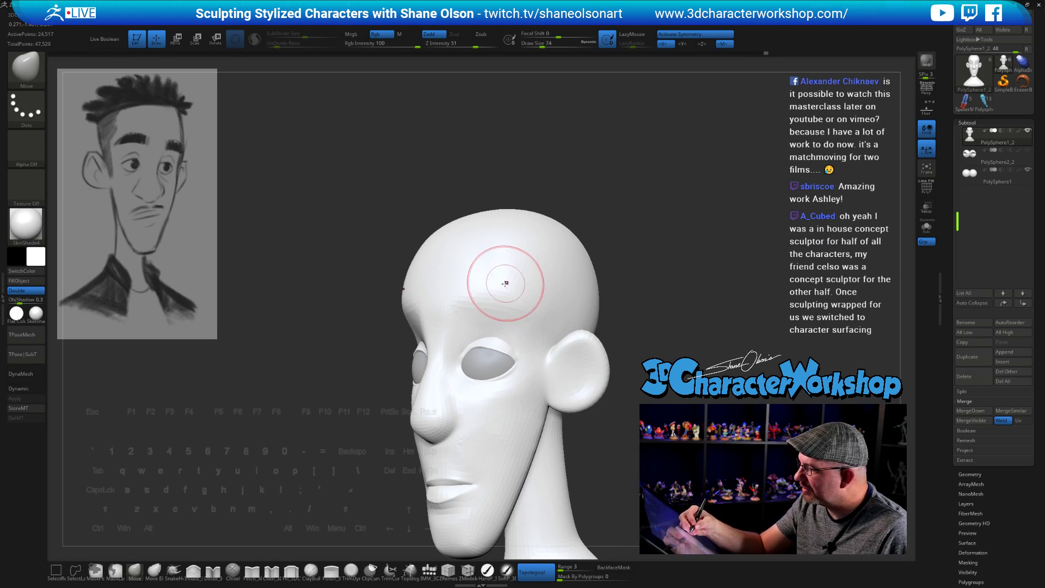
left_click_drag(506, 283, 532, 273, "shift")
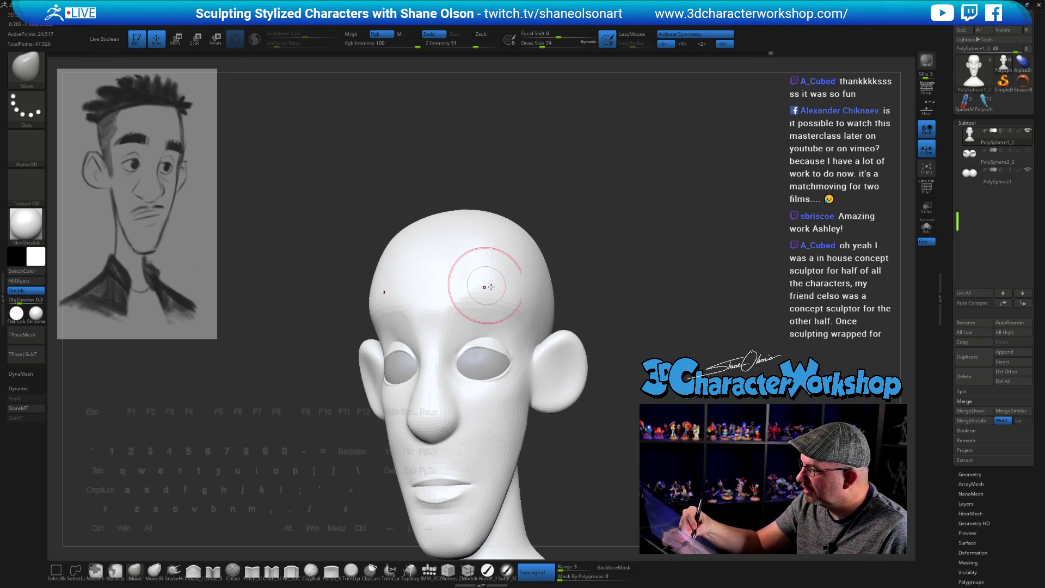
left_click_drag(578, 304, 653, 411)
Step: Shape the brow area above the eyelids with the topological Move brush at draw size 51
key("s")
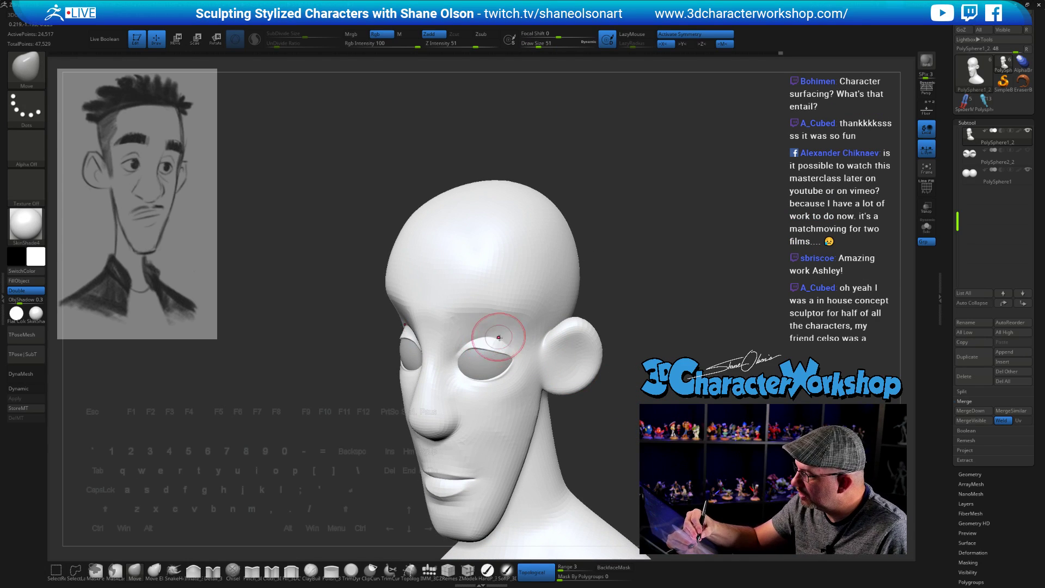
right_click_drag(498, 338, 540, 344)
right_click_drag(570, 415, 532, 413)
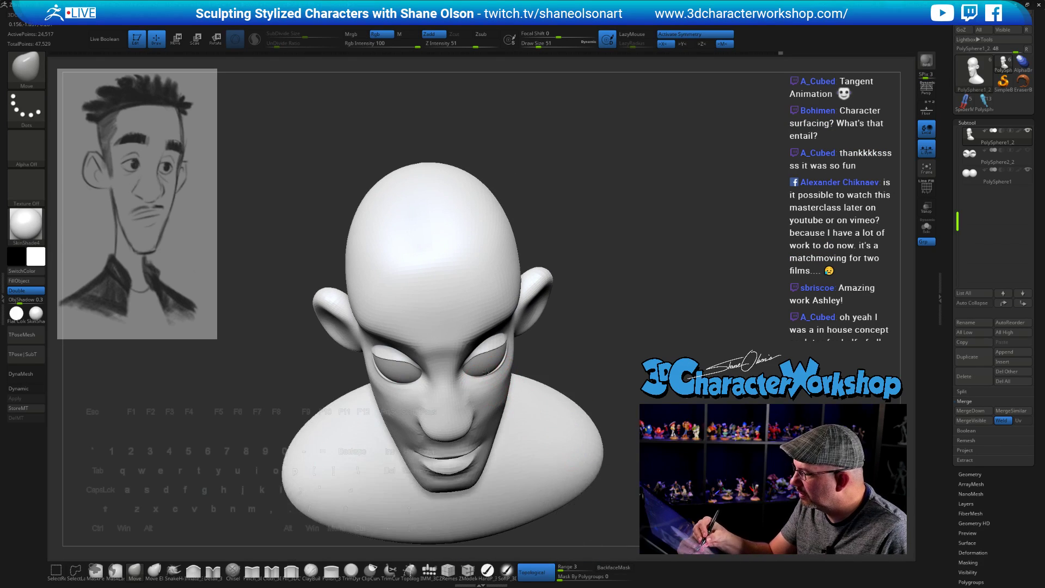
mouse_move(503, 374)
right_mouse_down()
mouse_move(632, 386)
mouse_move(550, 389)
mouse_move(480, 370)
mouse_move(526, 384)
mouse_move(624, 452)
right_mouse_up()
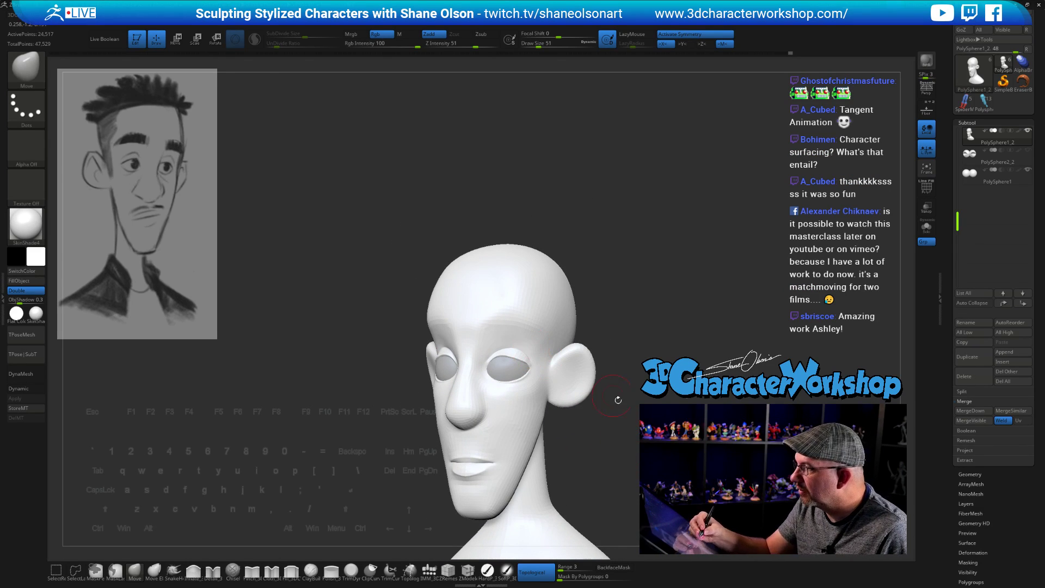
right_click_drag(618, 400, 504, 337)
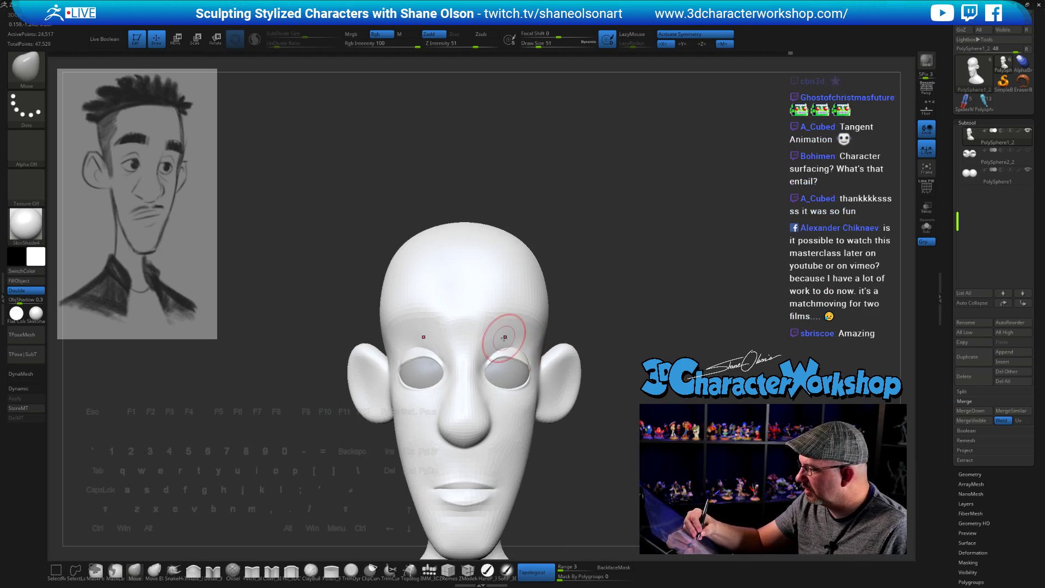
right_click_drag(585, 356, 614, 364)
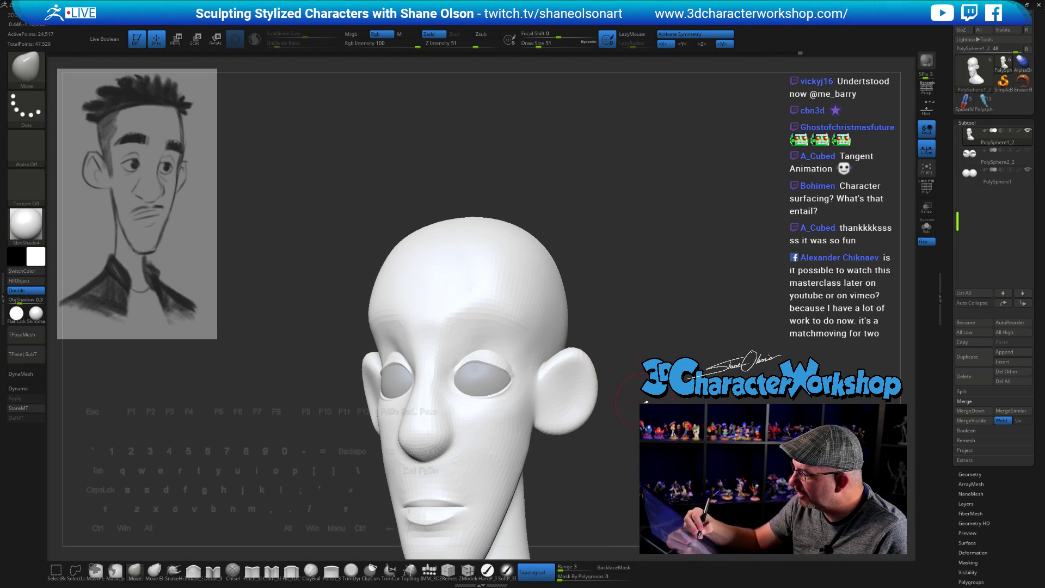
Step: Refine the brow ridge above the outer eyelids from several angles with the topological Move brush at draw size 51
right_click_drag(646, 402, 521, 365)
left_click_drag(537, 364, 531, 362)
mouse_move(539, 365)
right_mouse_down()
mouse_move(667, 366)
mouse_move(601, 373)
right_mouse_up()
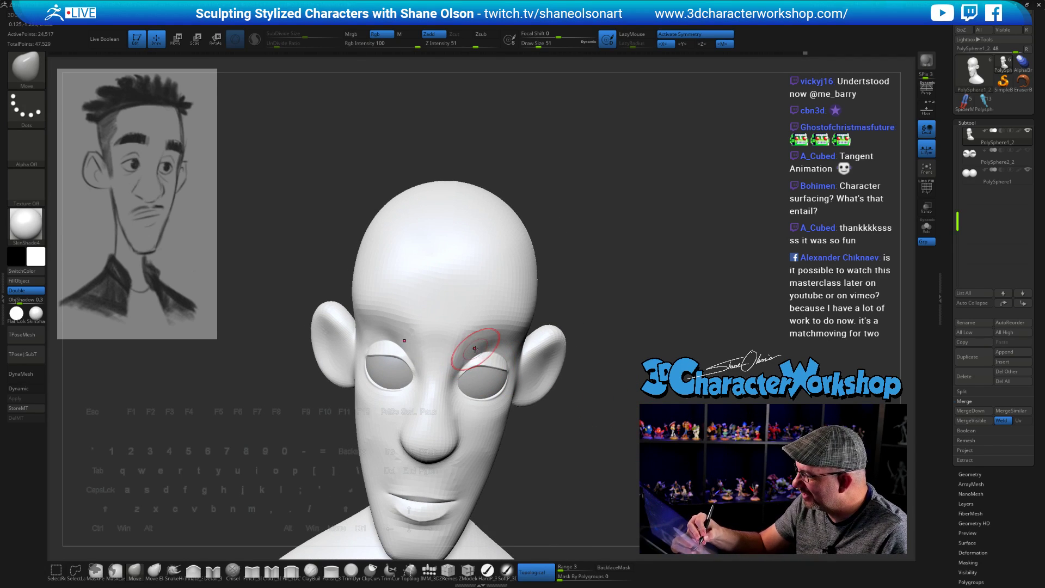
right_click_drag(475, 348, 462, 364)
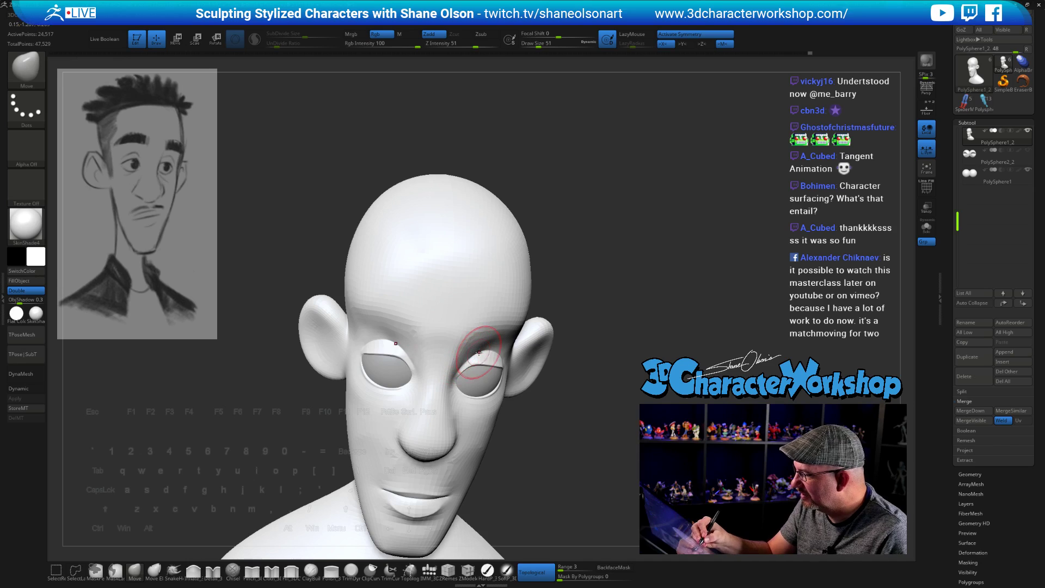
right_click_drag(605, 415, 534, 349)
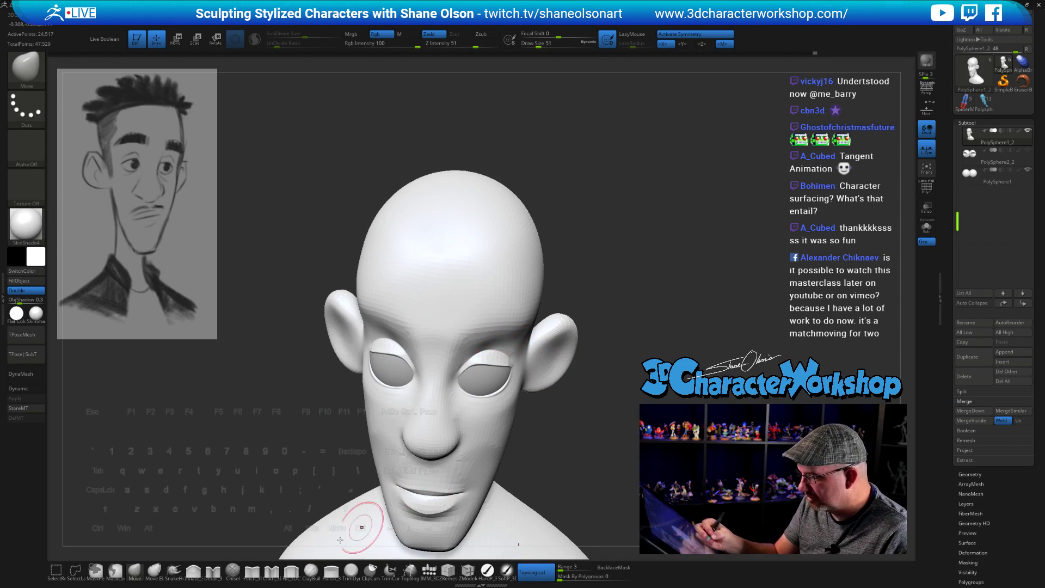
Step: Add slight volume around the upper eyelids with the Inflate brush at intensity 5 and smooth the area
left_click(194, 572)
mouse_move(588, 423)
right_mouse_down()
mouse_move(516, 341)
mouse_move(537, 346)
mouse_move(493, 344)
right_mouse_up()
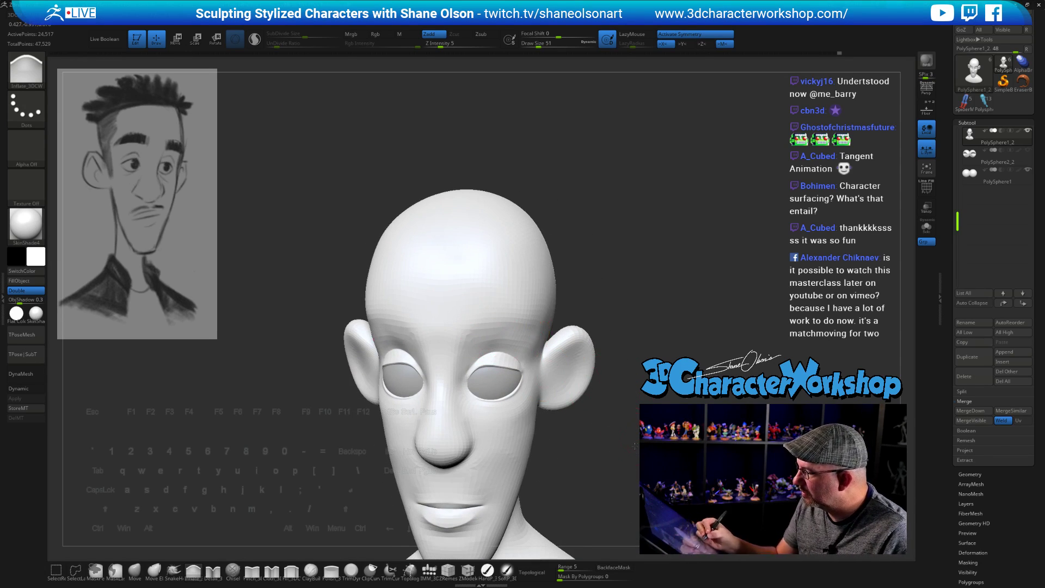
mouse_move(566, 362)
right_mouse_down()
mouse_move(544, 356)
mouse_move(616, 434)
right_mouse_up()
key("shift")
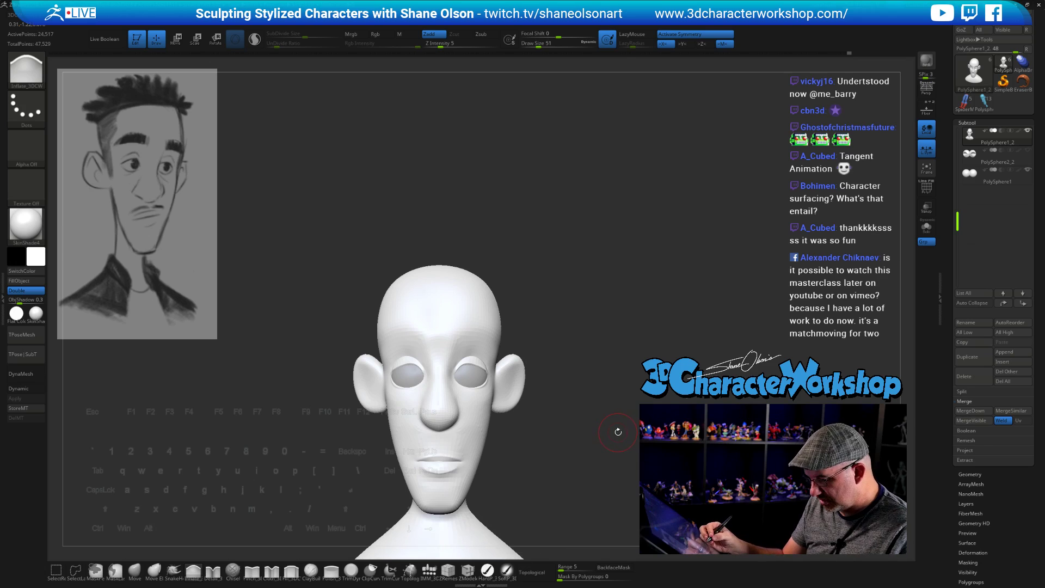
Step: Turn on dynamic subdivision for the head mesh and frame the face
key("d")
left_click_drag(618, 433, 591, 464, "alt")
left_click_drag(257, 492, 245, 409, "alt")
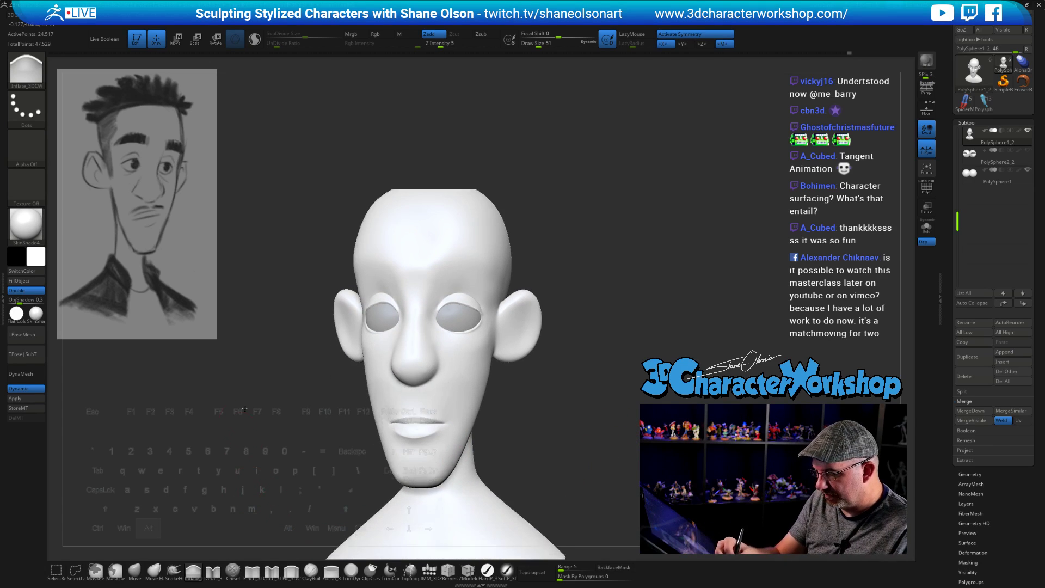
Step: Define the edge of the brow ridge above the eyes with the Pinch brush at intensity 20 and smooth it
left_click(252, 571)
mouse_move(593, 362)
left_mouse_down("alt")
mouse_move(577, 415)
mouse_move(602, 408)
left_mouse_up("alt")
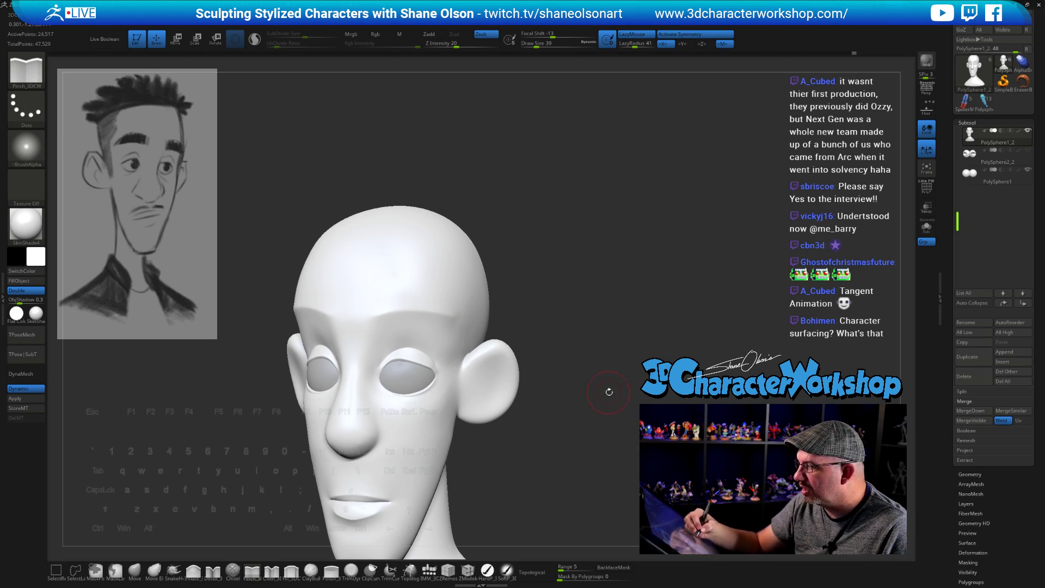
mouse_move(609, 392)
left_mouse_down()
mouse_move(626, 378)
mouse_move(603, 377)
left_mouse_up()
right_click(599, 395)
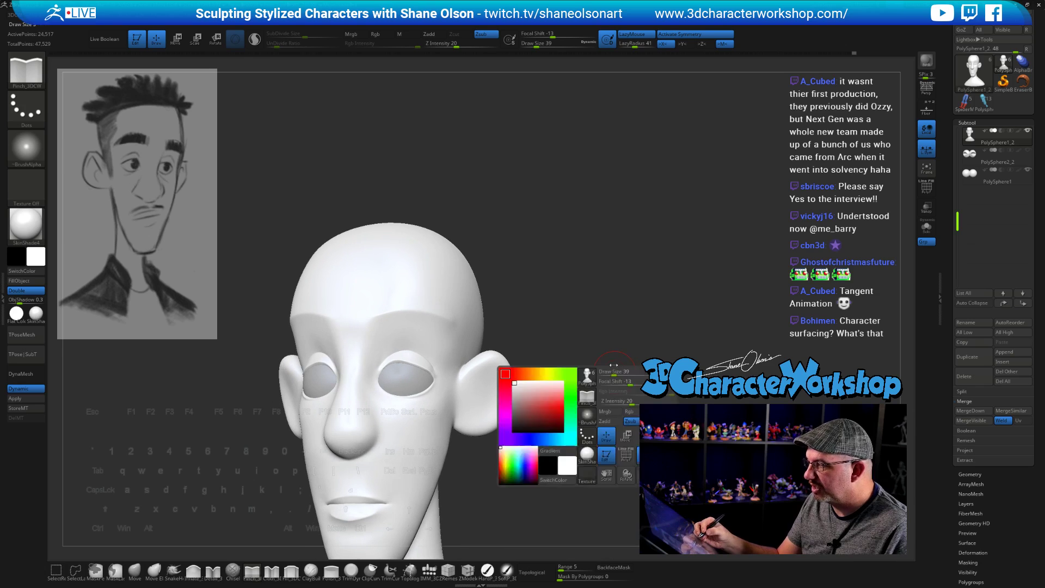
mouse_move(360, 353)
left_mouse_down("alt")
mouse_move(371, 320)
mouse_move(409, 288)
left_mouse_up("alt")
left_click_drag(581, 408, 548, 378)
key("shift")
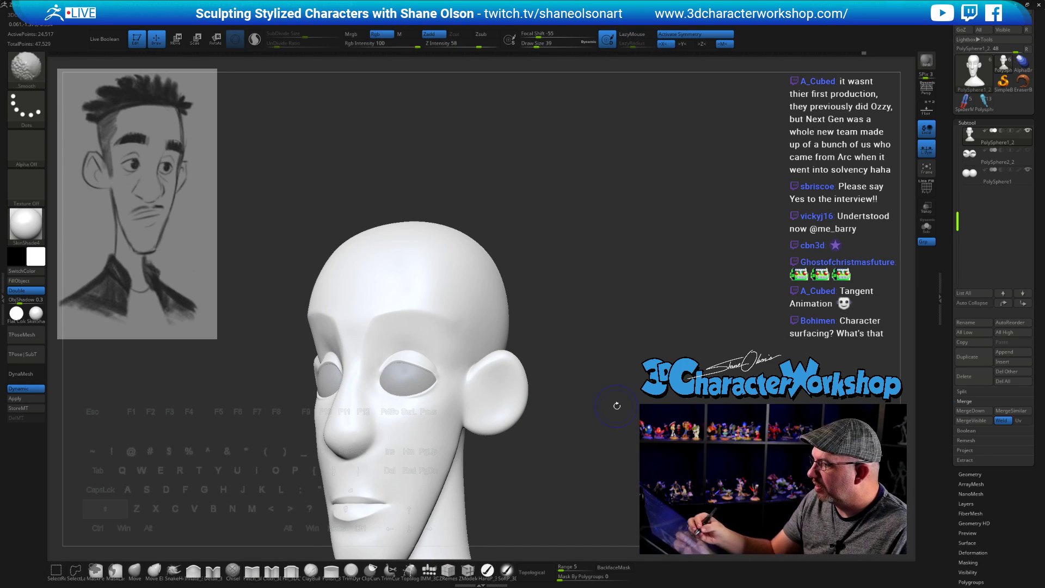
left_click_drag(614, 404, 626, 401, "shift")
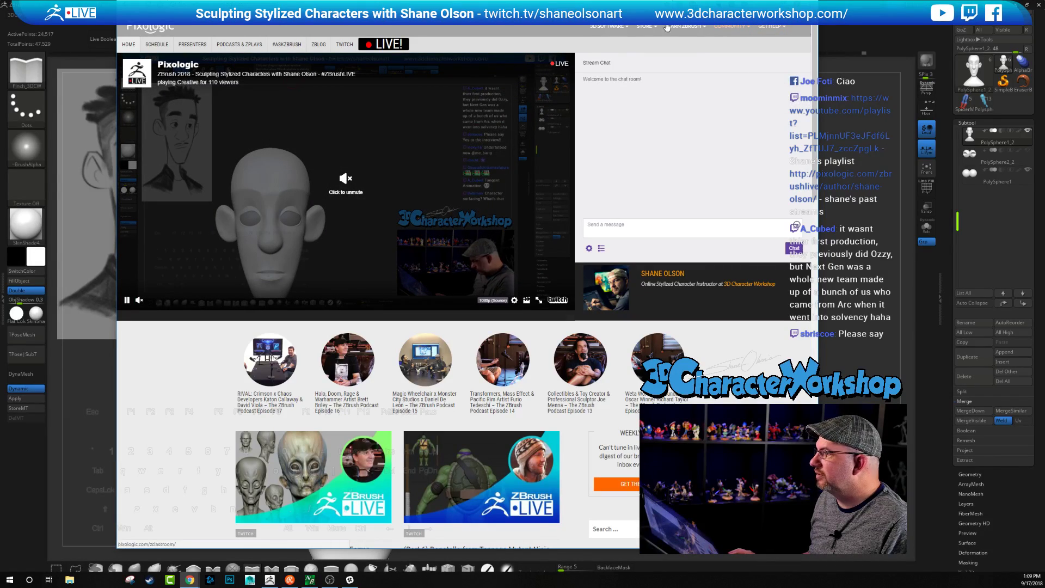
Step: Switch to the Pixologic site in the browser and open the first presenter's past broadcasts and schedule page
left_click_drag(467, 0, 462, 60)
left_click(785, 60)
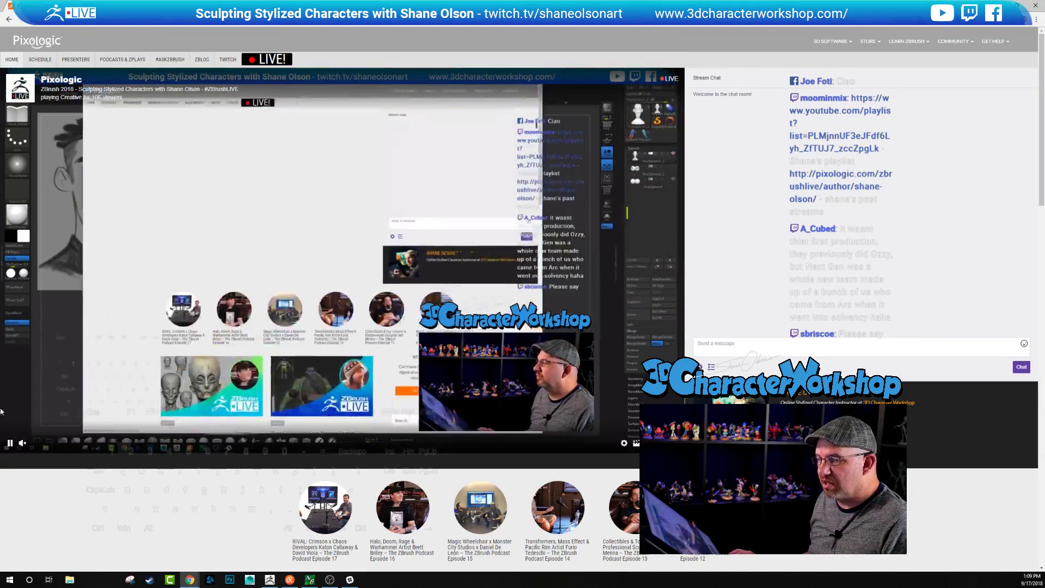
left_click(76, 62)
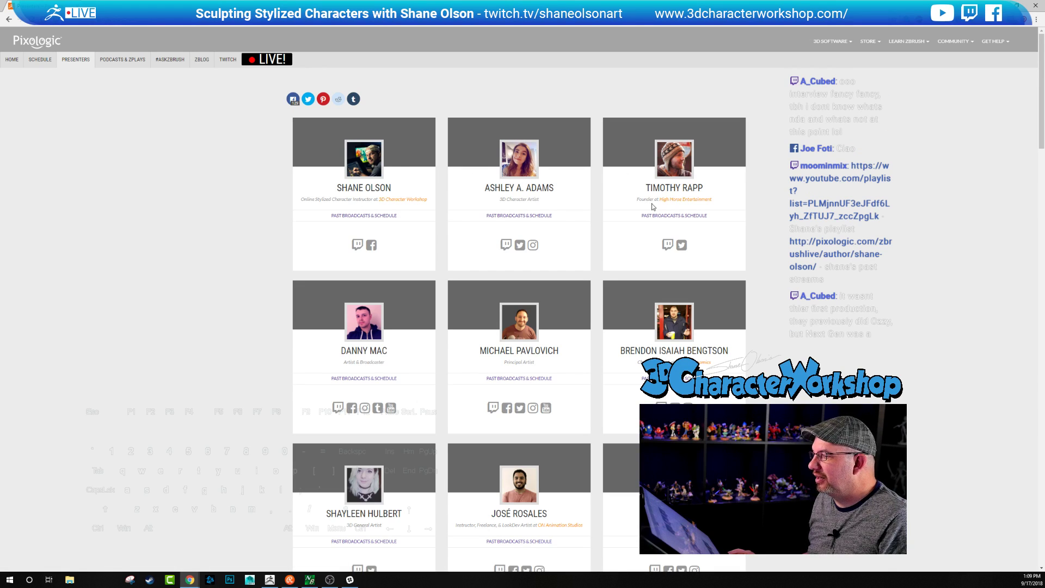
scroll(221, 359, "down", 5)
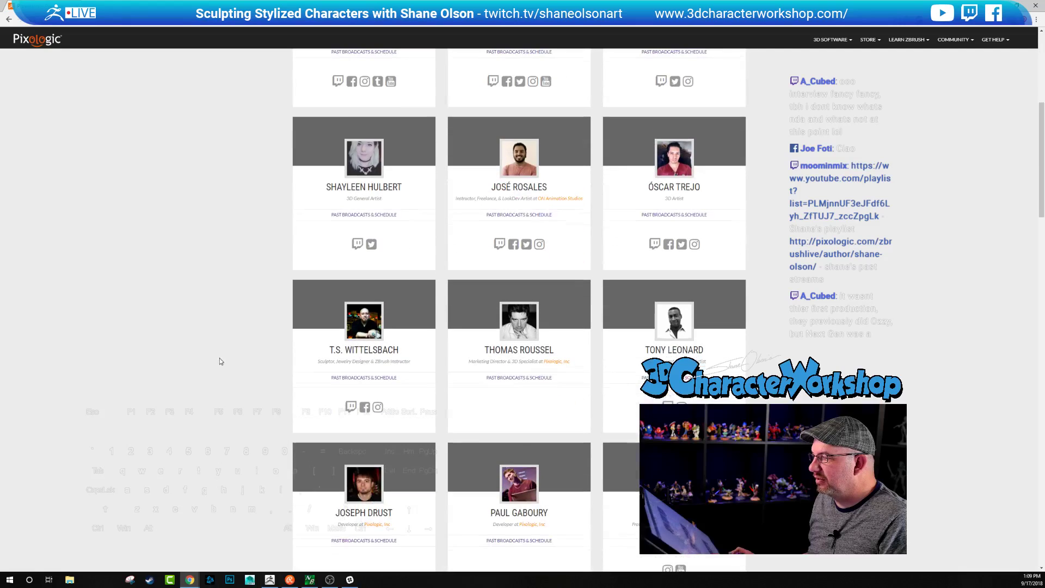
scroll(221, 361, "up", 5)
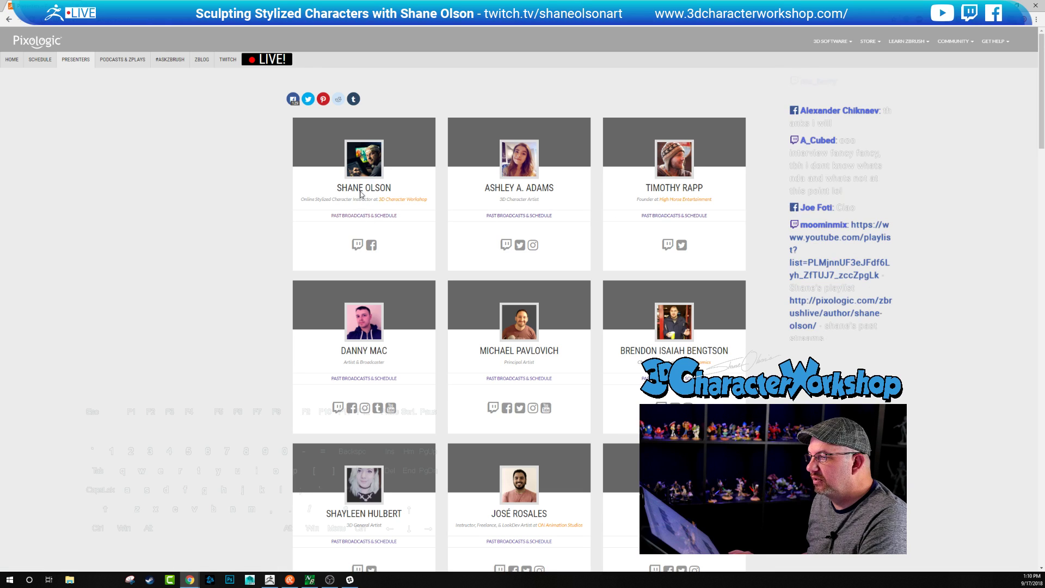
left_click(360, 216)
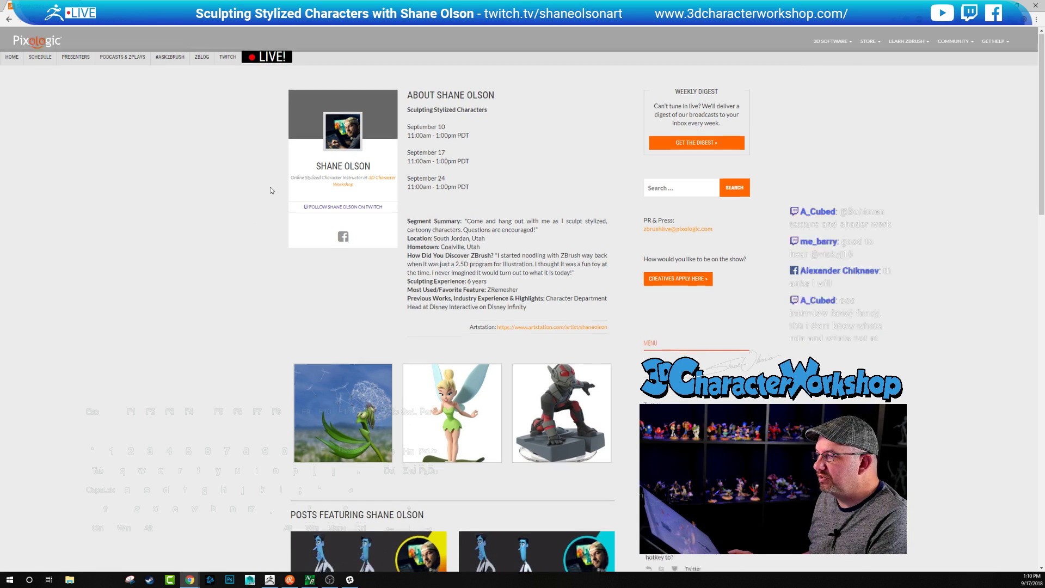
Step: Look through the presenter's posts of past streams down to the end of the page
scroll(510, 174, "down", 8)
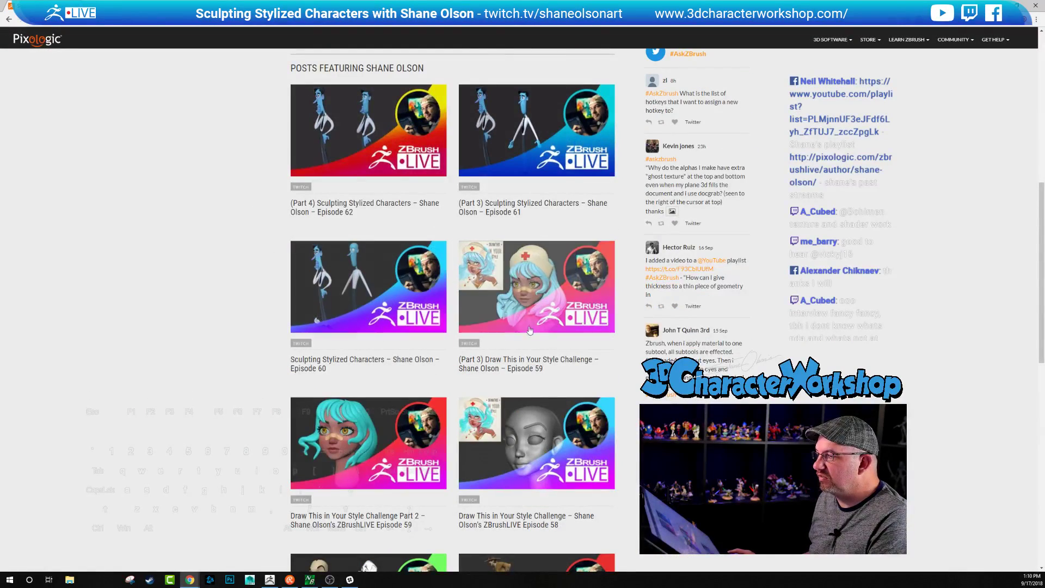
scroll(231, 355, "down", 5)
scroll(231, 355, "down", 5)
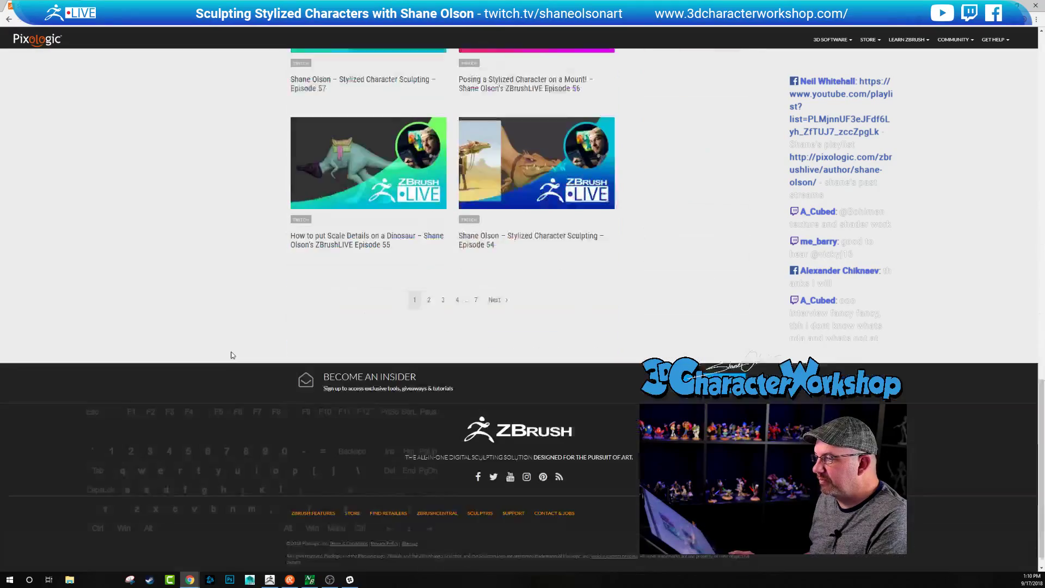
scroll(231, 355, "up", 10)
scroll(231, 355, "up", 4)
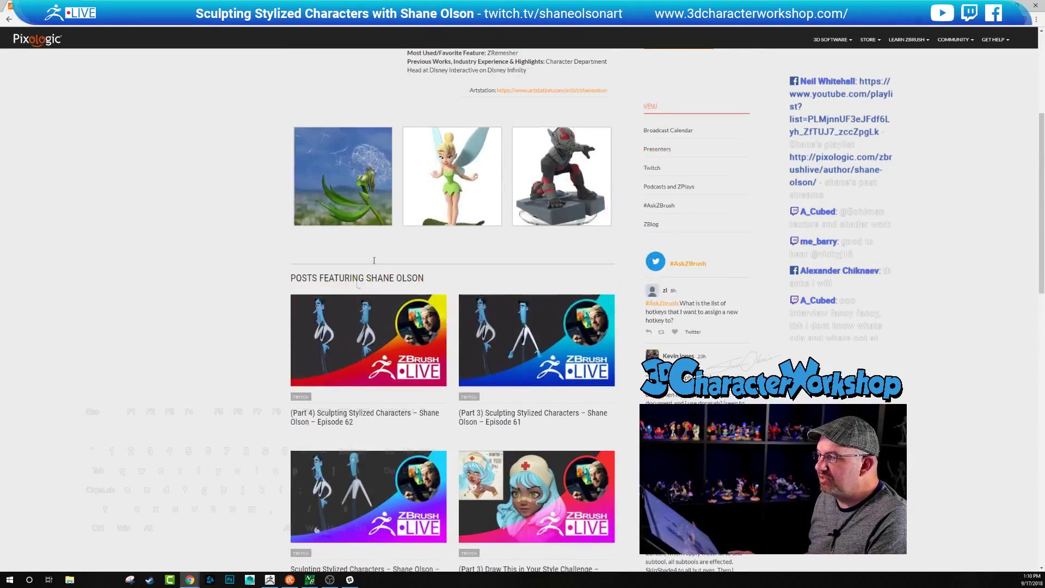
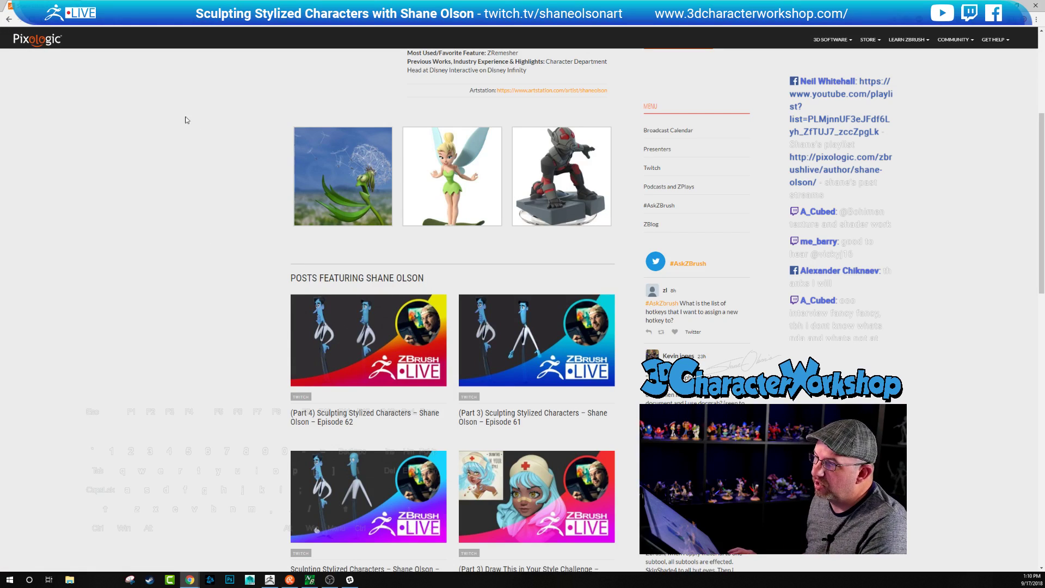
Step: Switch back to ZBrush and sharpen the brow ridge planes above the eyes with the Pinch brush, smoothing where needed
key("alt+Tab")
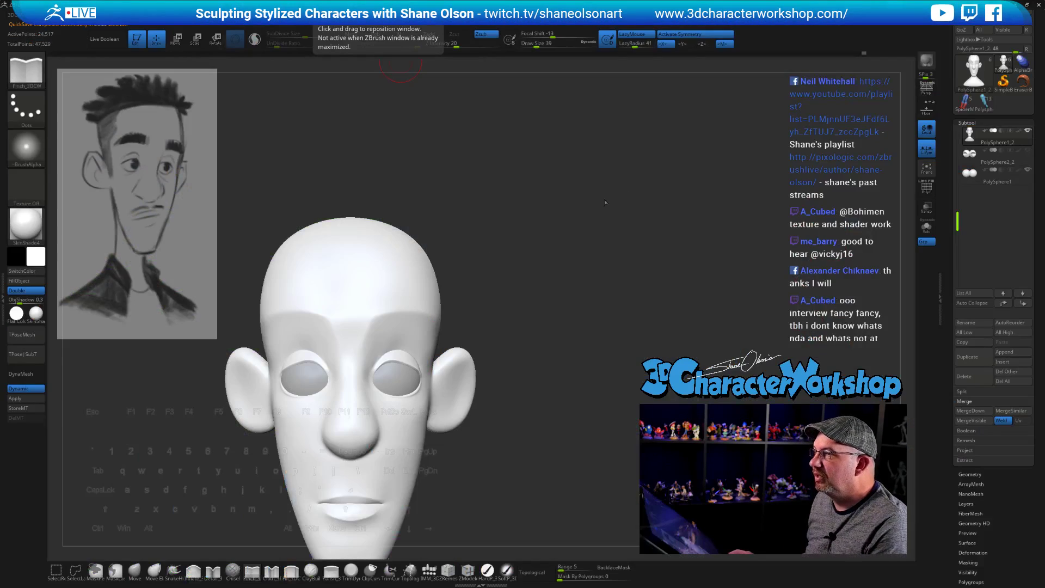
left_click_drag(555, 207, 599, 348)
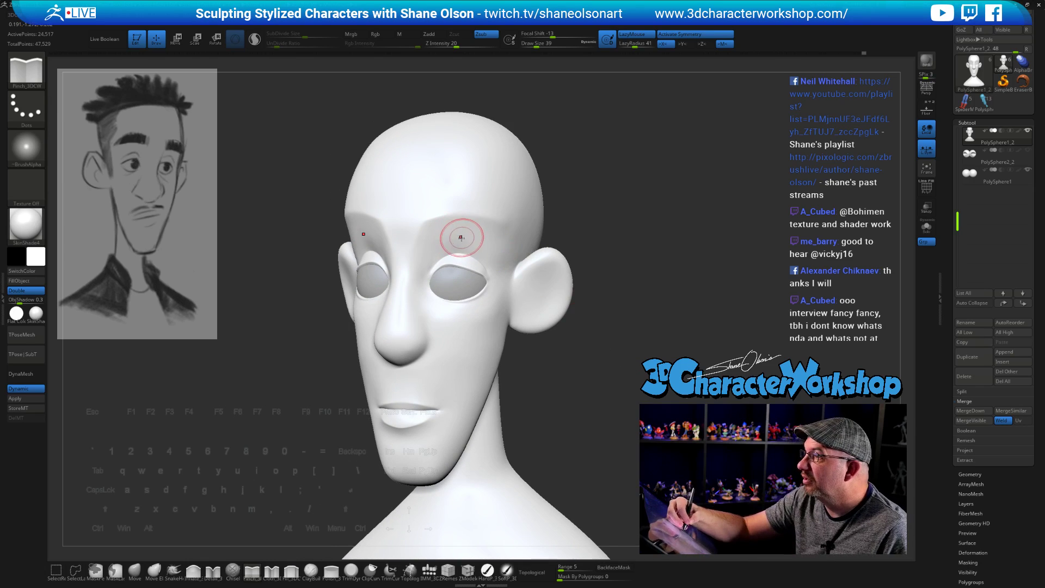
mouse_move(626, 294)
left_mouse_down()
mouse_move(651, 324)
mouse_move(632, 366)
mouse_move(579, 324)
mouse_move(635, 416)
mouse_move(618, 413)
mouse_move(271, 555)
left_mouse_up()
key("shift")
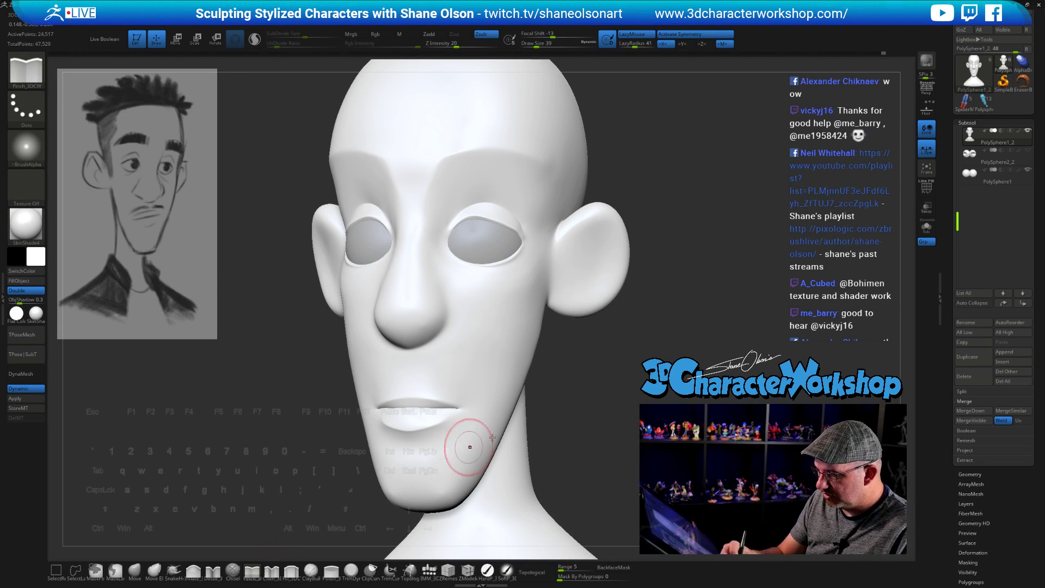
Step: Pinch the crease along the underside and side of the nose at draw size 27 with LazyRadius 18
key("s")
left_click_drag(587, 413, 565, 413)
mouse_move(464, 319)
left_mouse_down()
mouse_move(433, 345)
mouse_move(406, 348)
mouse_move(449, 333)
mouse_move(460, 312)
left_mouse_up()
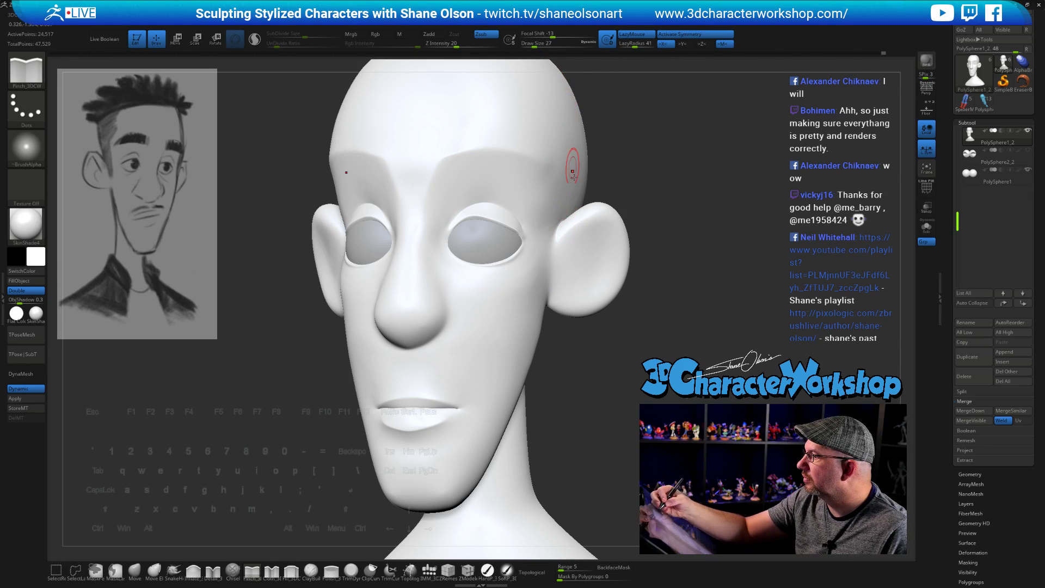
left_click_drag(630, 44, 629, 43)
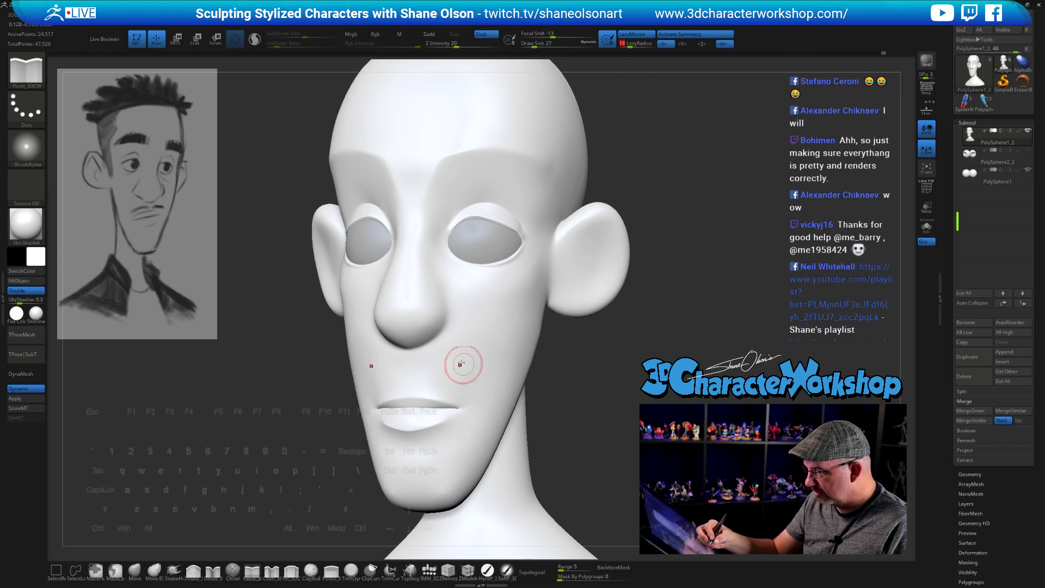
left_click_drag(409, 350, 446, 330)
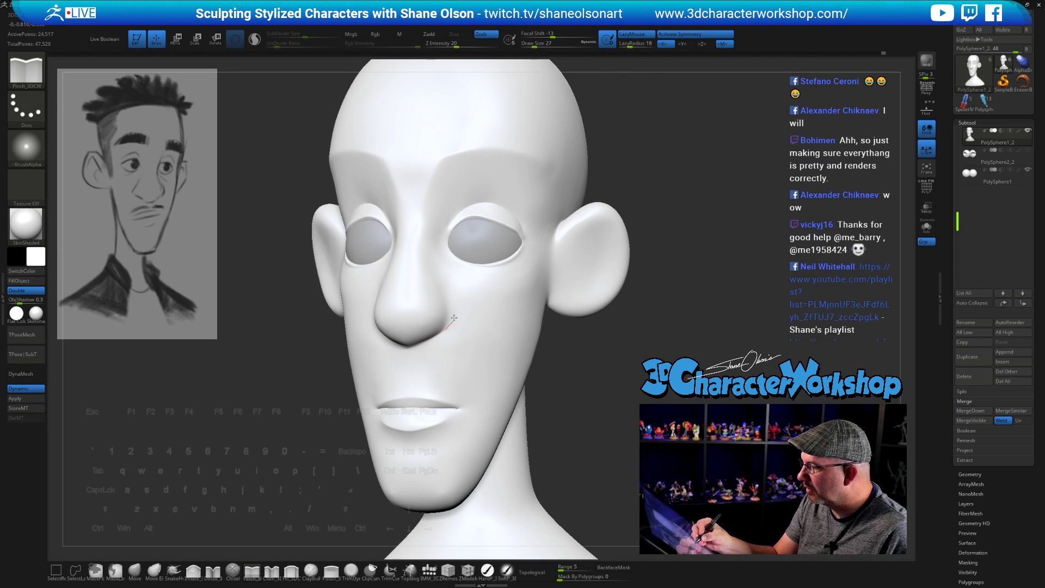
left_click_drag(606, 401, 643, 372)
mouse_move(639, 392)
left_mouse_down()
mouse_move(673, 396)
mouse_move(525, 339)
left_mouse_up()
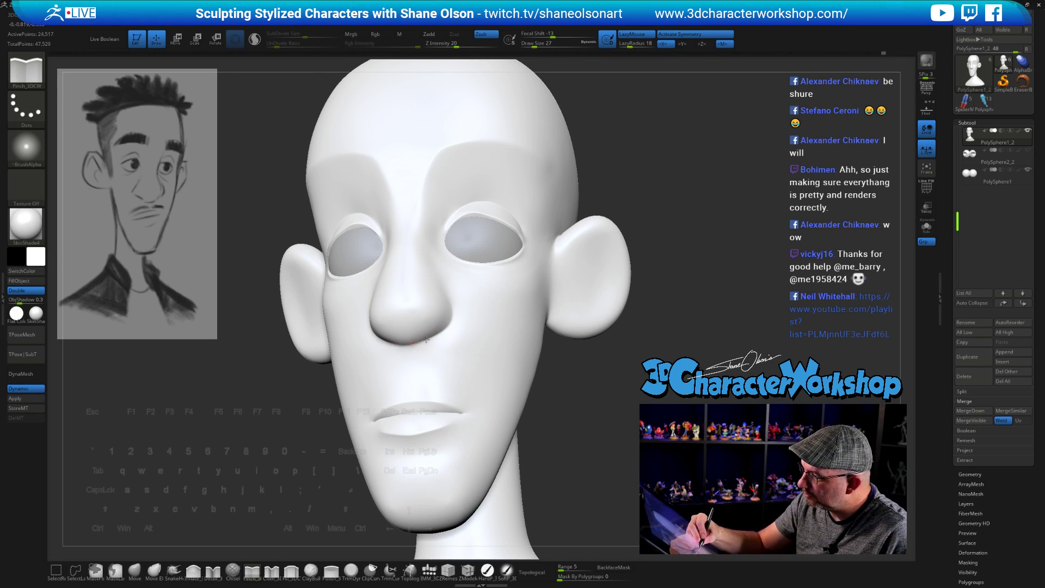
mouse_move(609, 420)
left_mouse_down()
mouse_move(556, 422)
mouse_move(599, 416)
left_mouse_up()
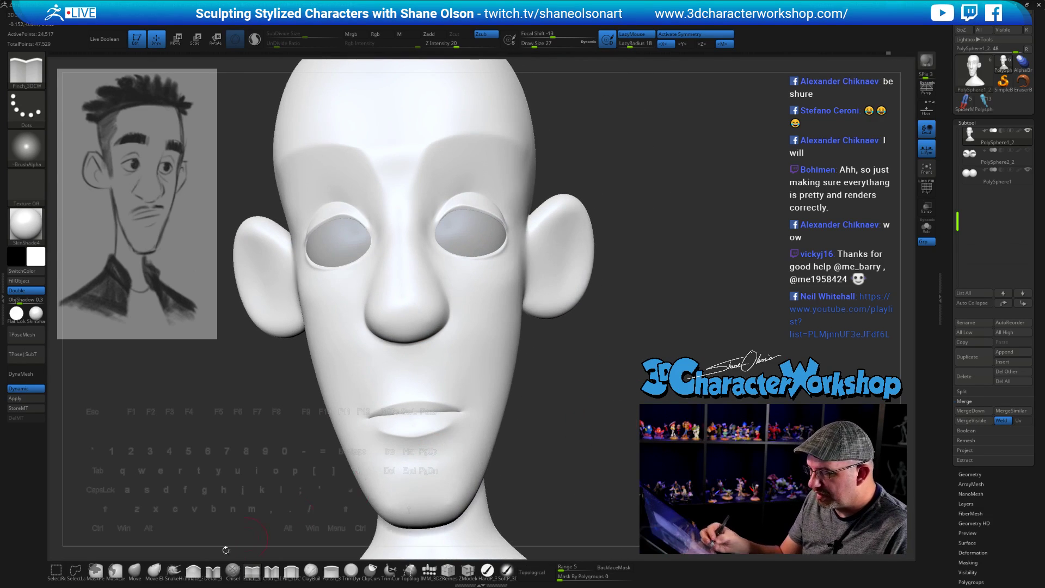
Step: Shape the underside of the nose into a tip and nostrils with the topological Move brush at draw size 20
left_click(138, 571)
key("bracketleft")
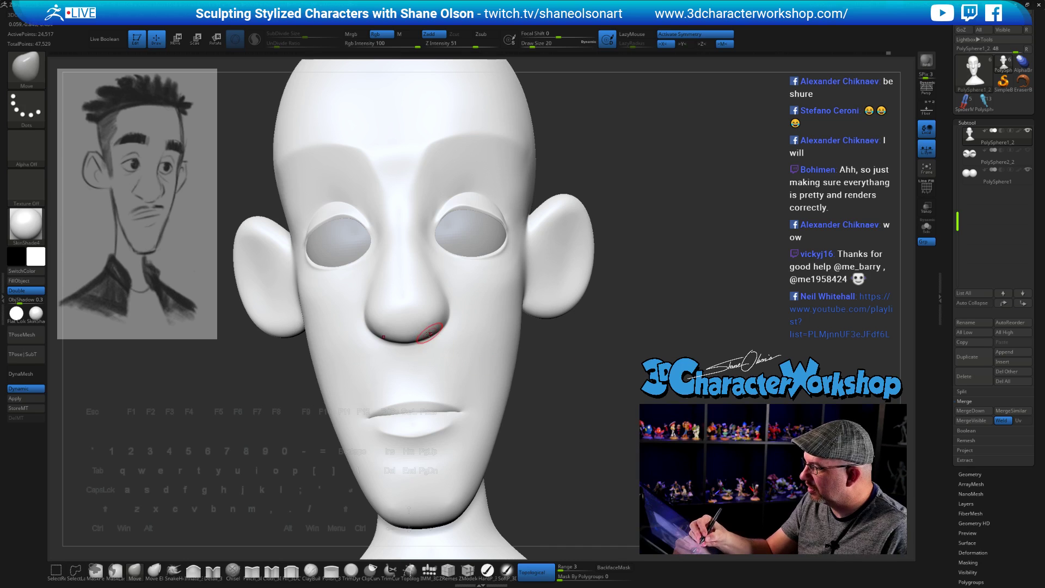
mouse_move(548, 408)
left_mouse_down()
mouse_move(542, 398)
mouse_move(534, 417)
mouse_move(577, 419)
left_mouse_up()
mouse_move(437, 341)
right_mouse_down()
mouse_move(430, 333)
mouse_move(490, 343)
mouse_move(606, 400)
mouse_move(539, 371)
right_mouse_up()
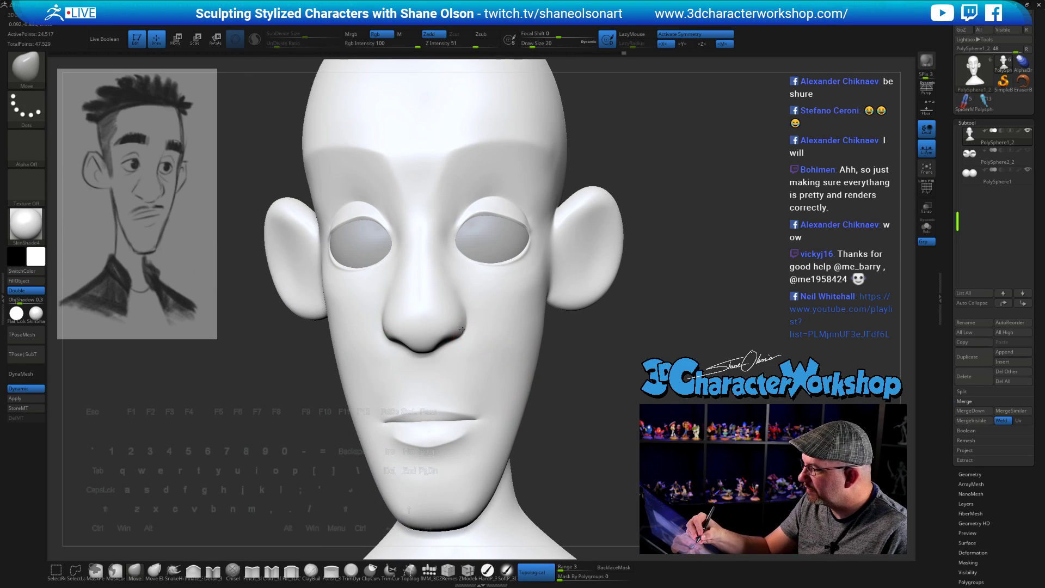
right_click_drag(500, 341, 453, 327)
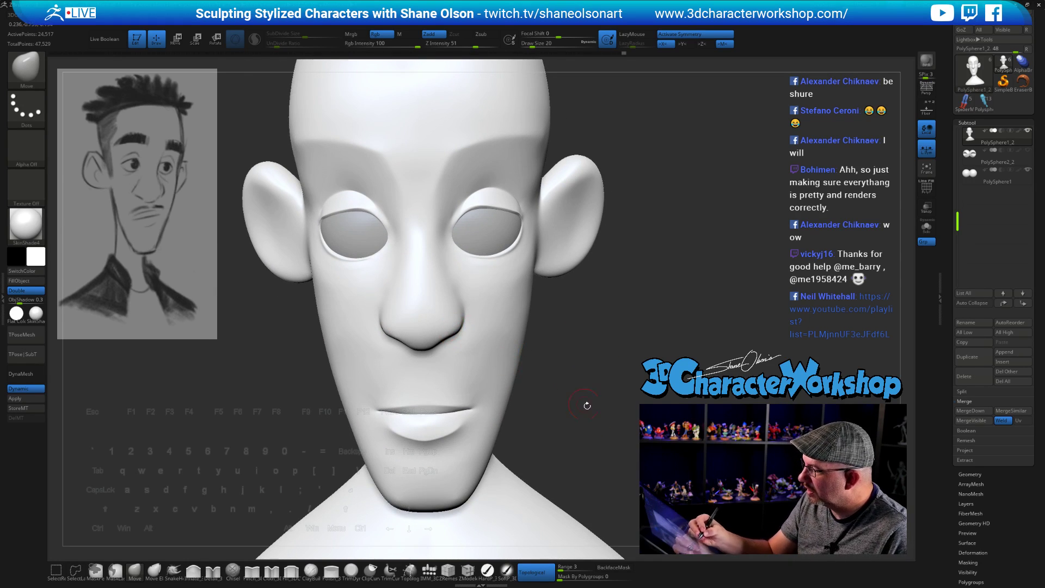
Step: Refine the nostril wings and nose tip from three-quarter and front views with the Move brush at draw size 20
right_click_drag(587, 405, 613, 359)
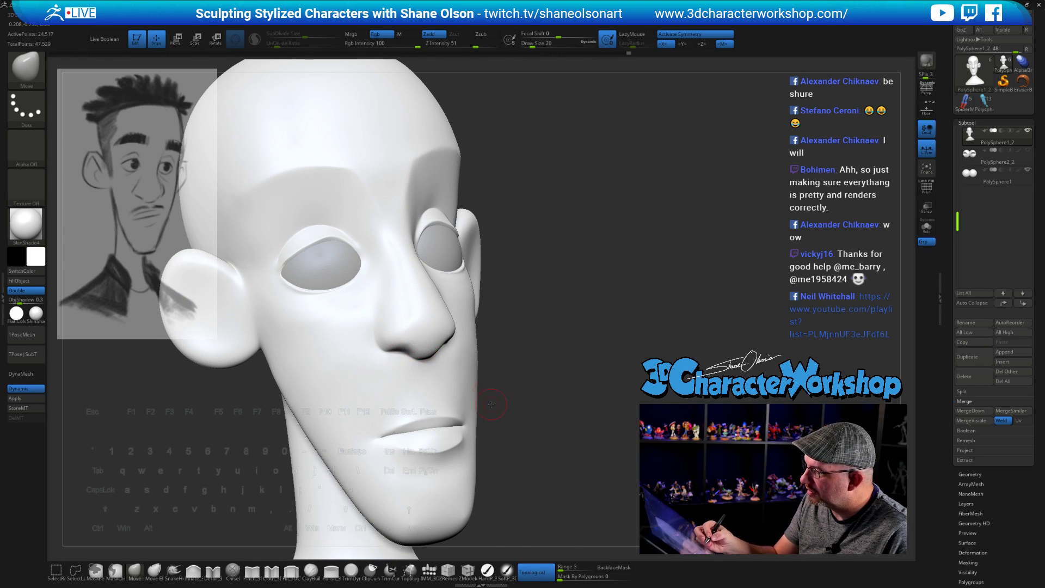
right_click_drag(490, 405, 476, 403)
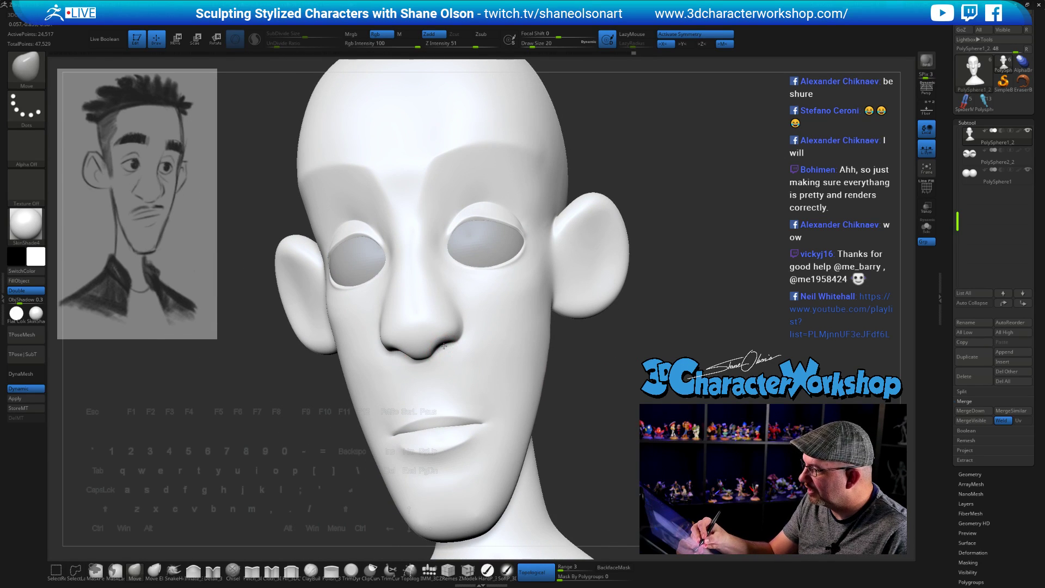
right_click_drag(469, 310, 451, 323)
mouse_move(572, 396)
right_mouse_down()
mouse_move(595, 402)
mouse_move(584, 403)
right_mouse_up()
Step: Refine the underside and wings of the nose with the Move brush, raising the draw size to 37
key("s")
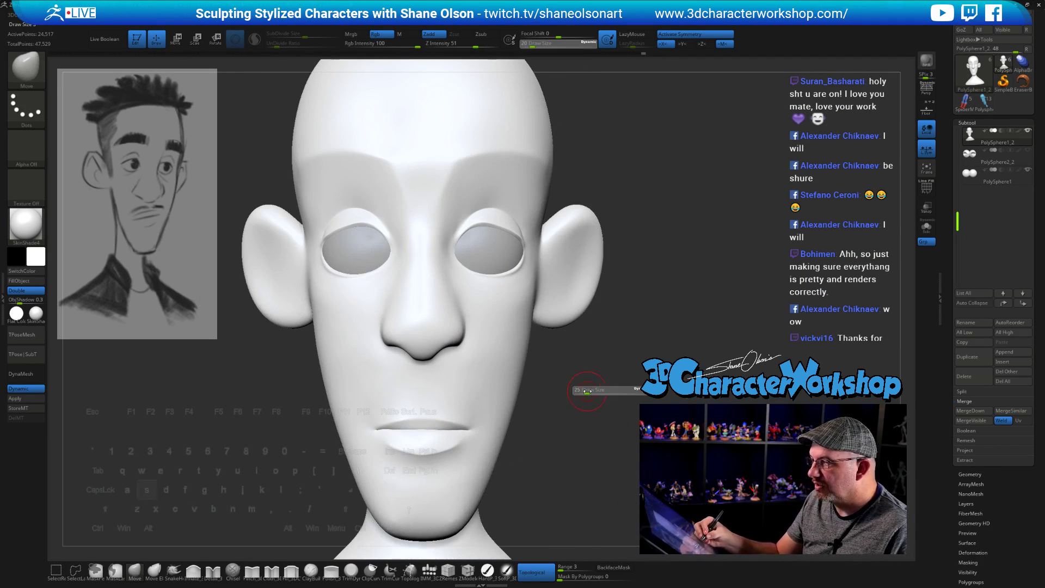
left_click_drag(585, 391, 586, 391)
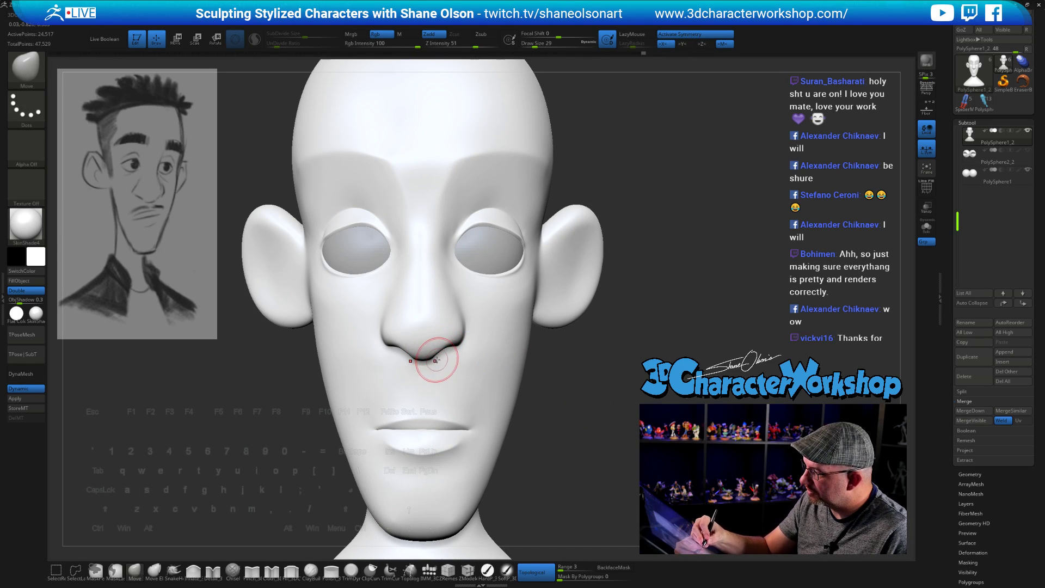
right_click_drag(561, 405, 545, 393)
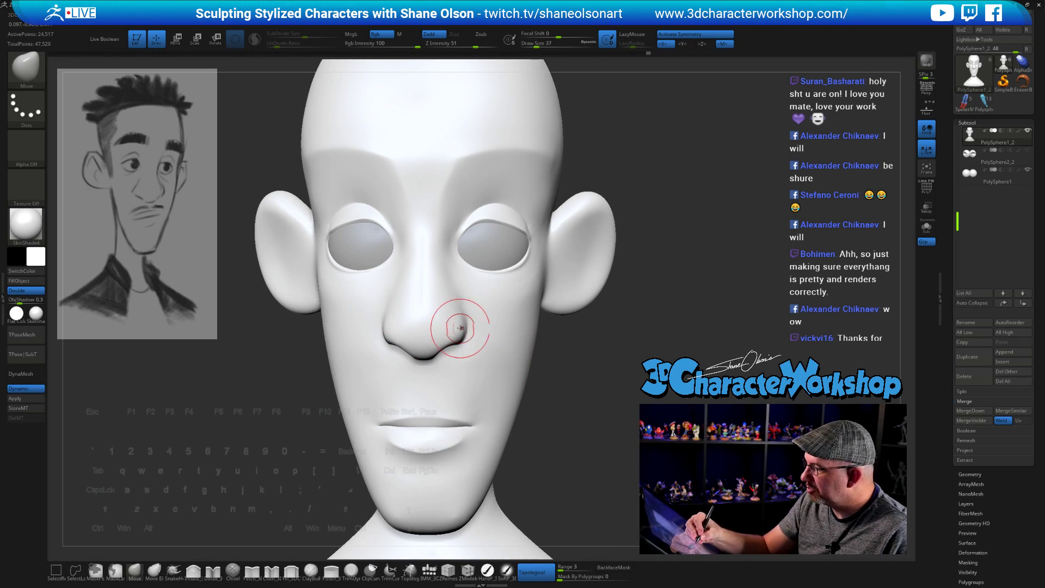
right_click_drag(497, 333, 467, 324)
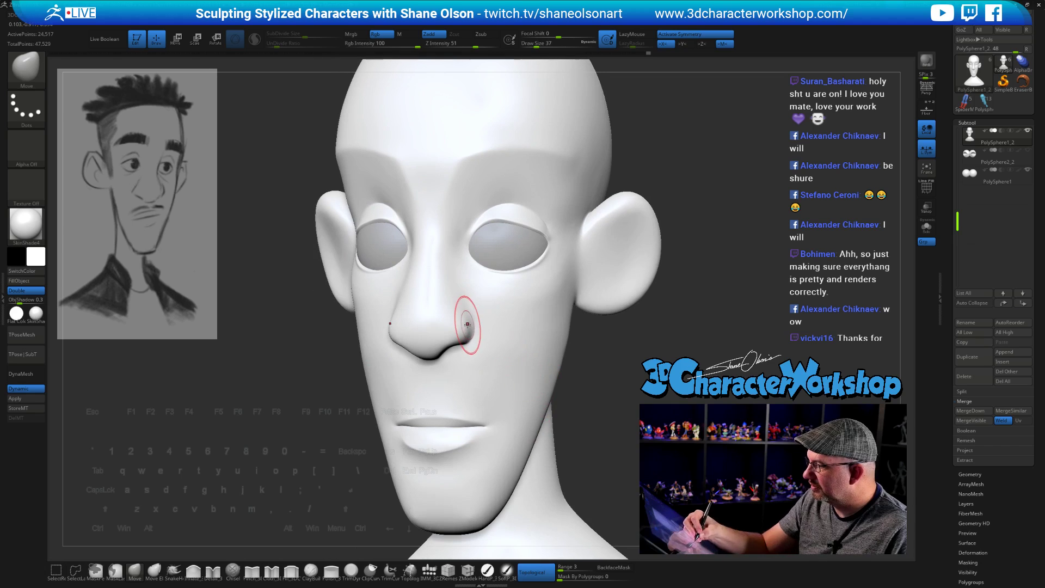
mouse_move(623, 423)
left_mouse_down()
mouse_move(656, 419)
mouse_move(625, 411)
left_mouse_up()
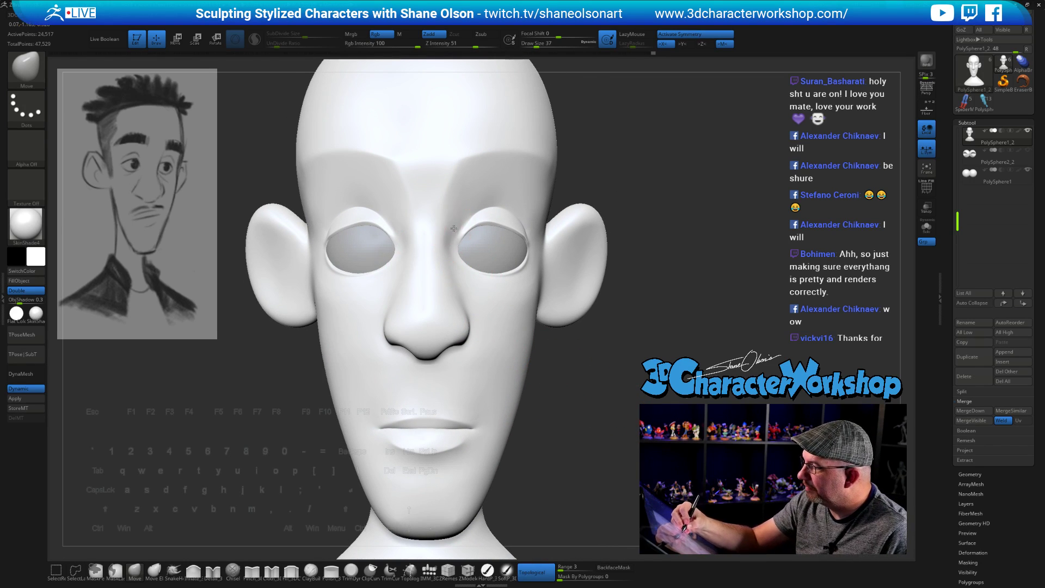
Step: Adjust the brow planes and eye sockets above the upper eyelids with the Move brush at draw size 37, smoothing them
right_click_drag(467, 206, 455, 227)
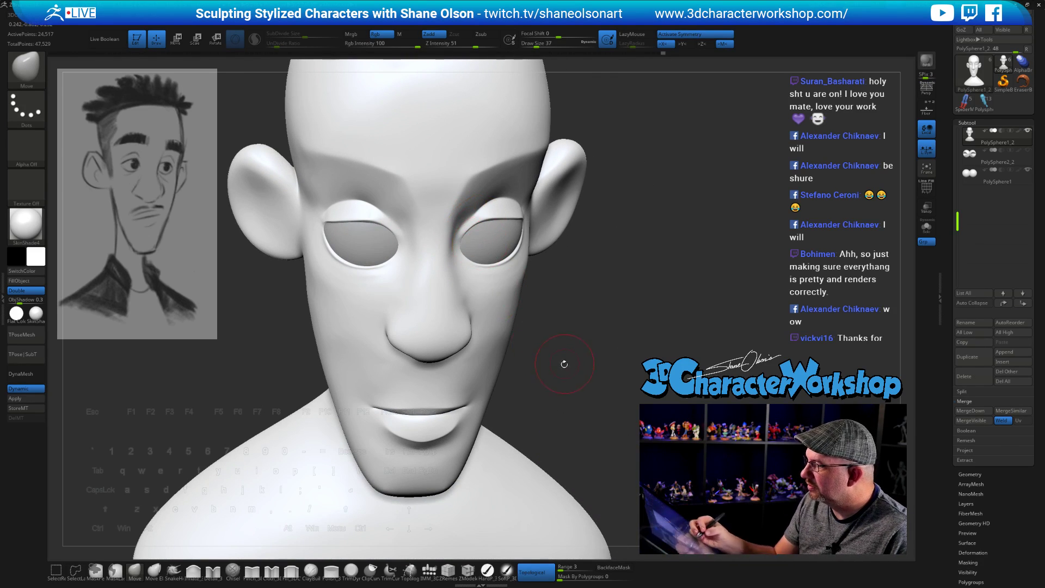
right_click_drag(564, 364, 518, 252)
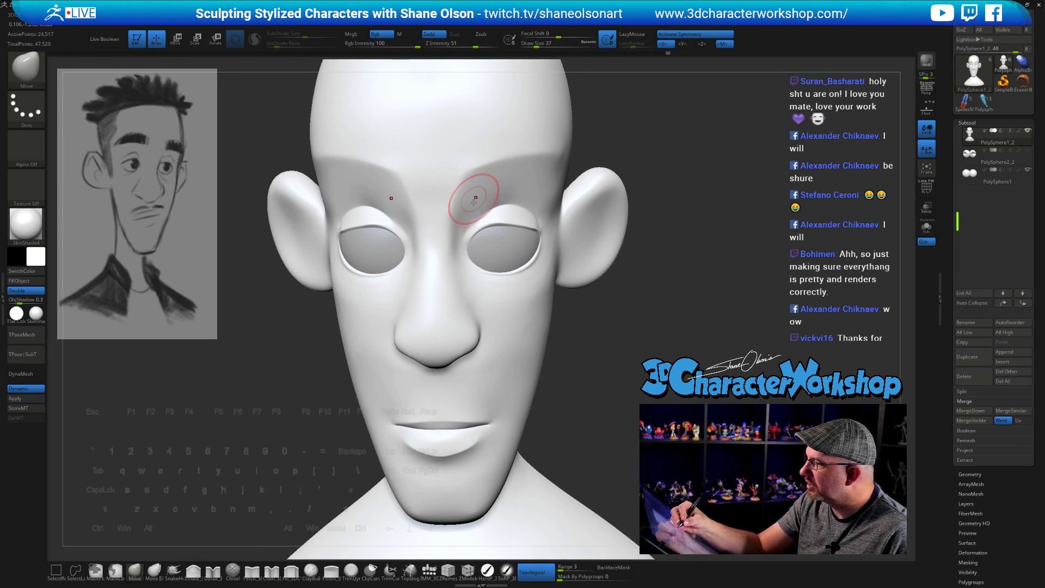
right_click_drag(475, 200, 470, 211)
key("shift")
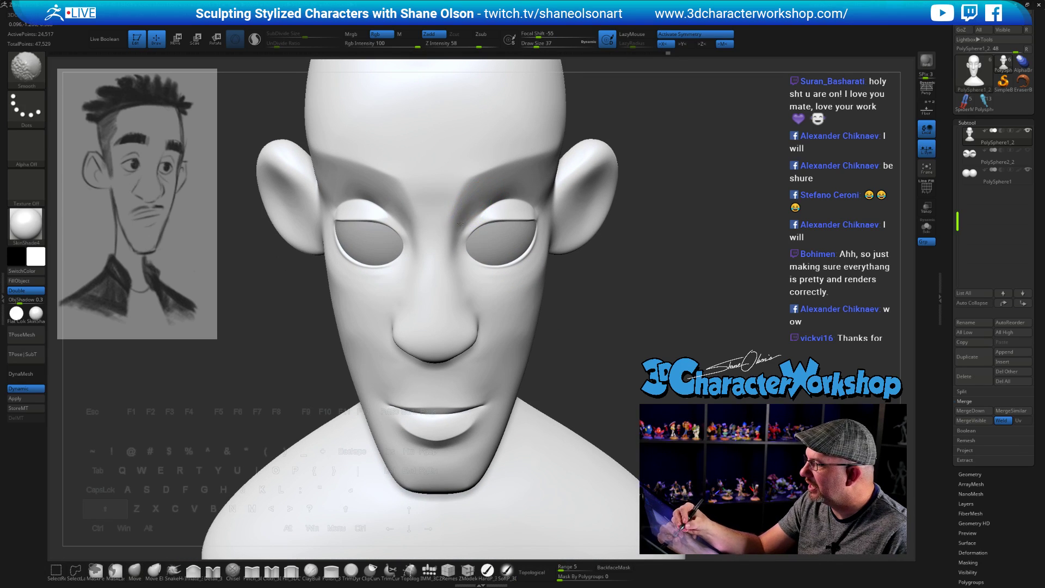
right_click_drag(482, 263, 479, 198)
key("shift")
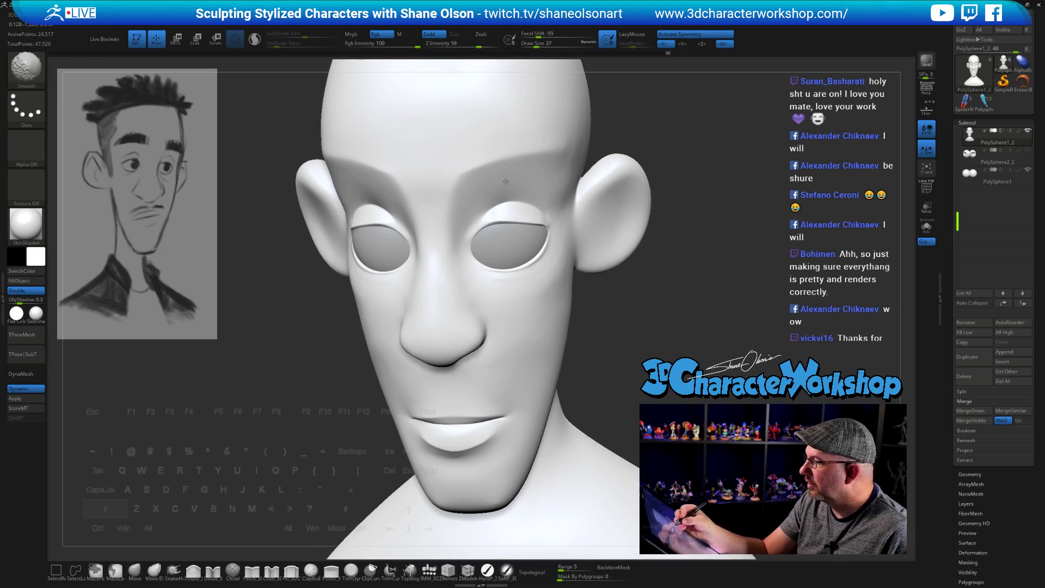
mouse_move(622, 331)
right_mouse_down()
mouse_move(630, 327)
mouse_move(625, 346)
right_mouse_up()
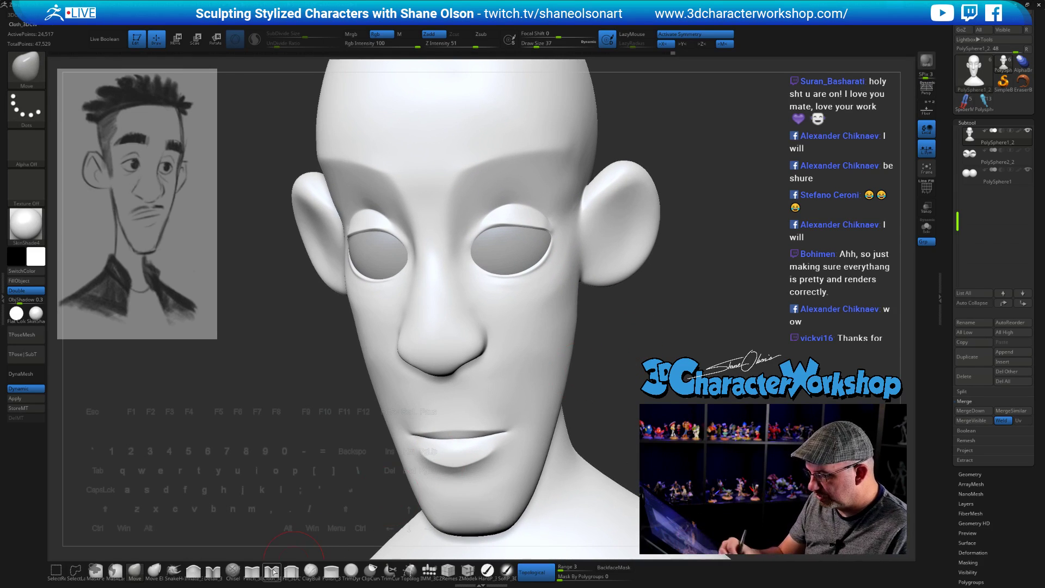
Step: Sharpen the upper eyelid's crease and rim with the Pinch brush at draw size 16 and LazyRadius 18
left_click(254, 570)
key("s")
left_click_drag(618, 326, 616, 326)
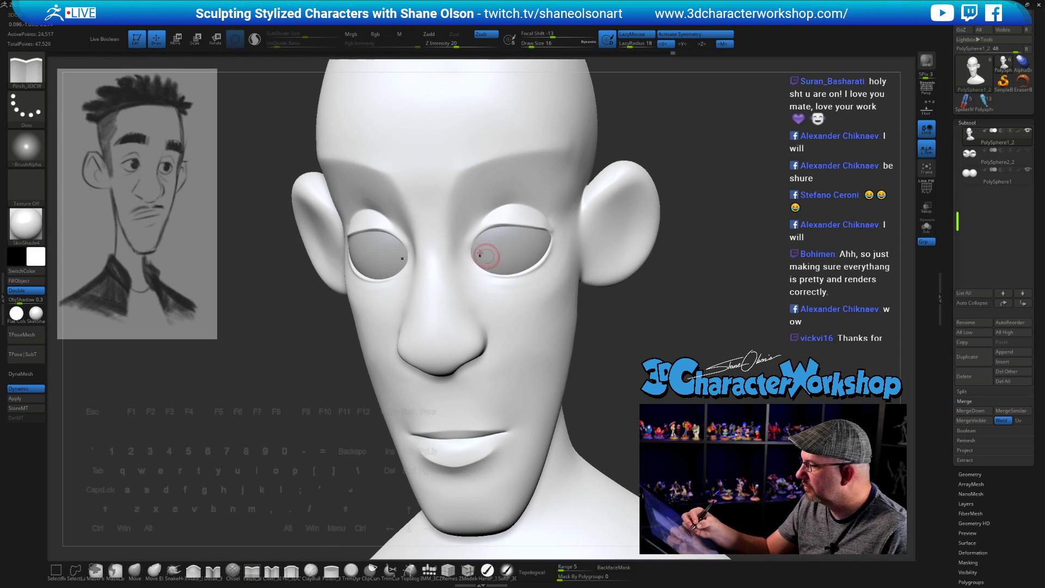
left_click_drag(466, 246, 479, 220)
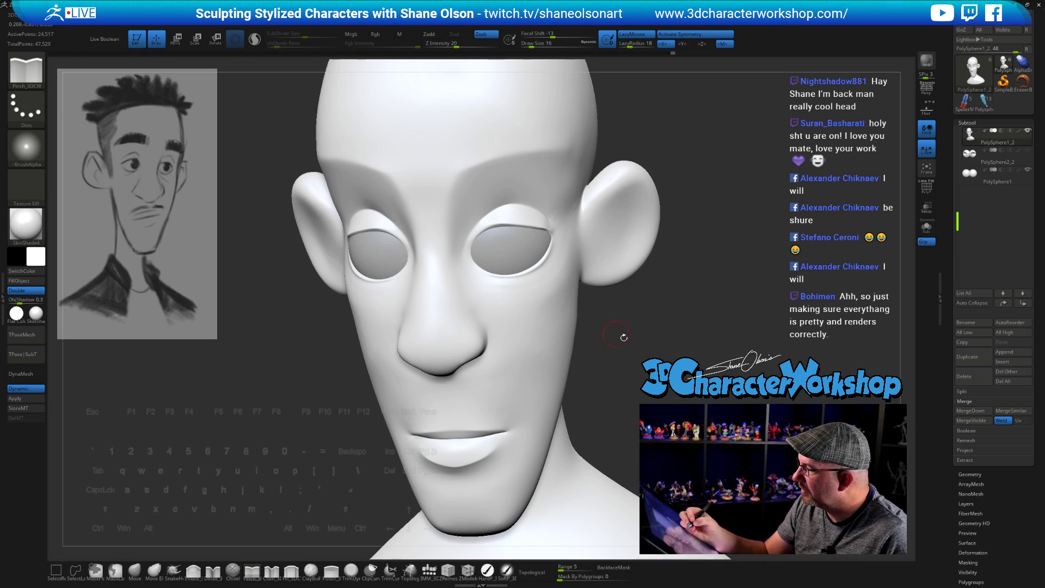
right_click_drag(624, 338, 594, 316)
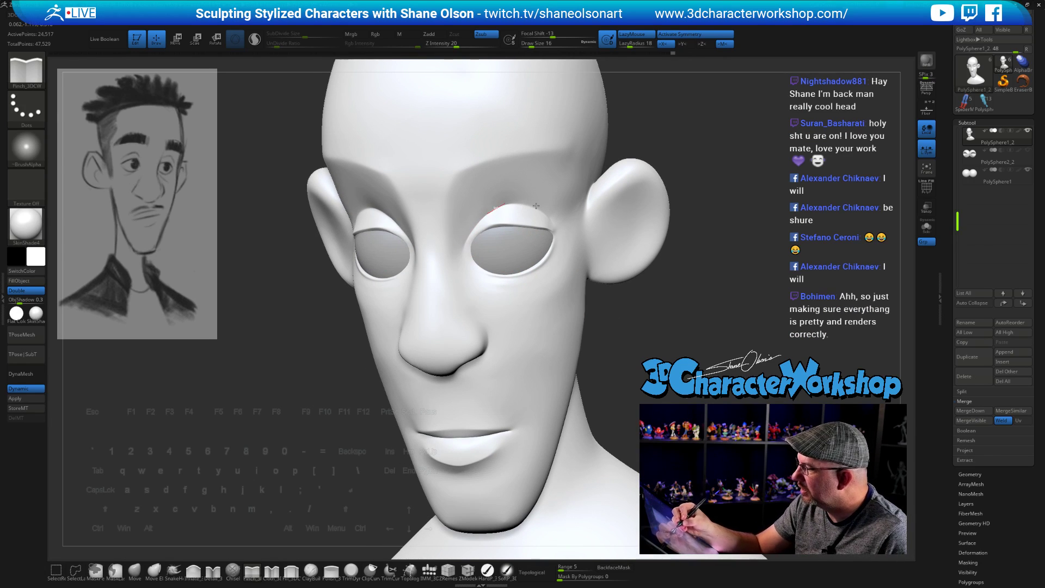
right_click_drag(490, 305, 537, 284)
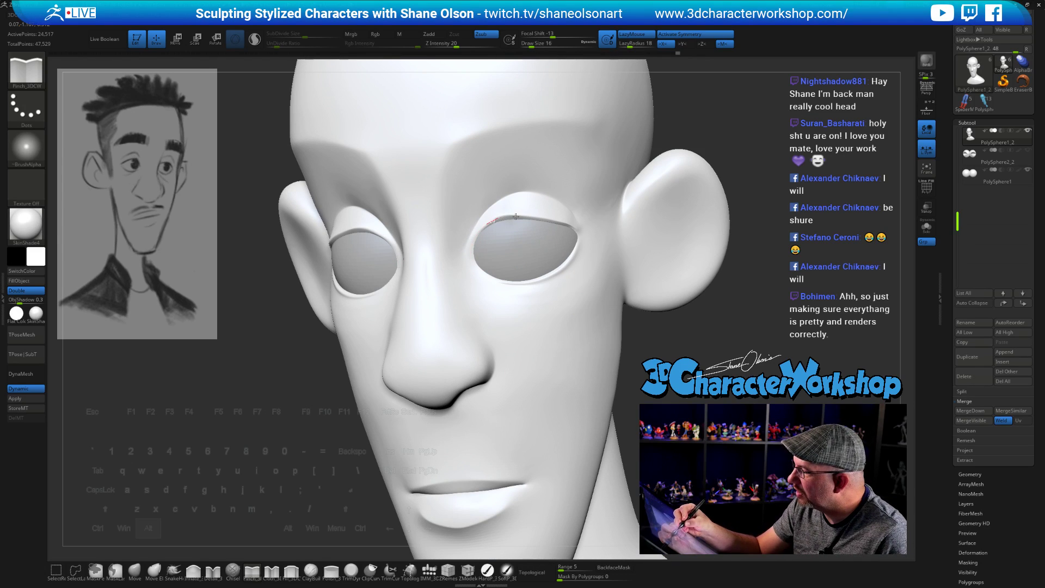
right_click_drag(618, 296, 593, 286)
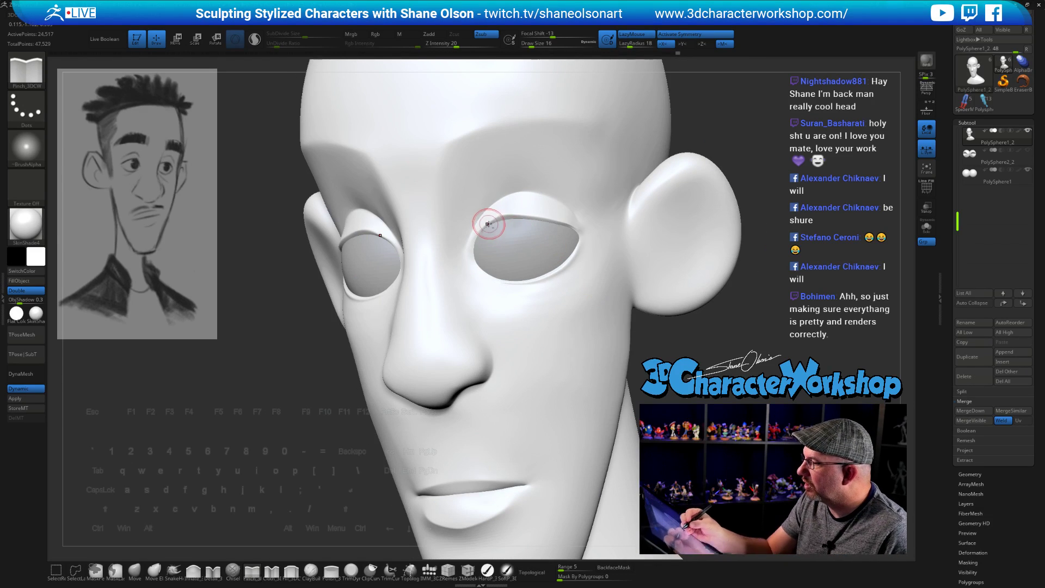
left_click_drag(490, 221, 505, 216, "alt")
right_click_drag(609, 260, 550, 266)
Step: Smooth the outer upper eyelid, temple, side of the forehead and cheek, enlarging the brush to draw size 33
key("shift")
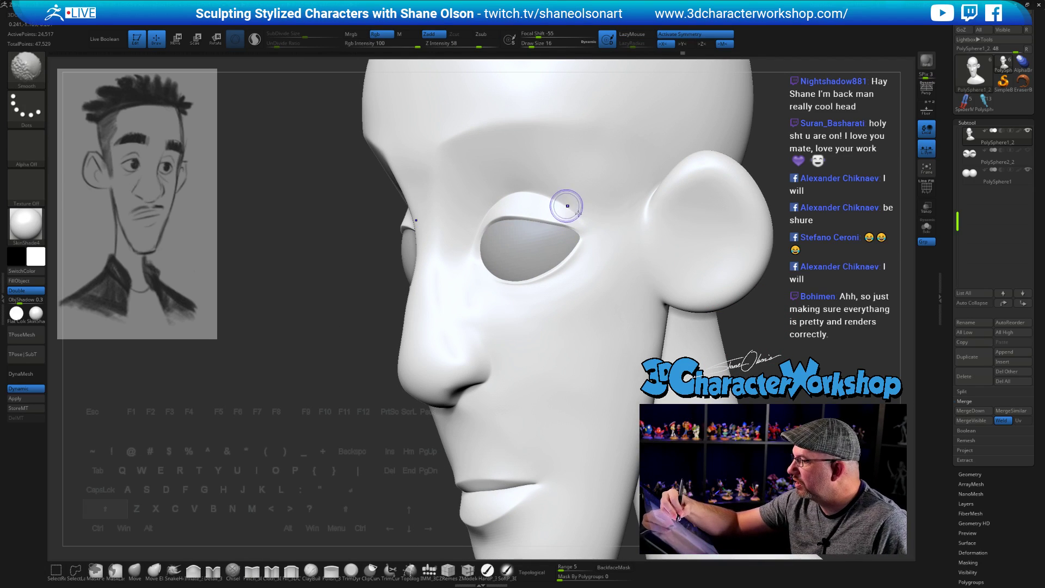
right_click_drag(589, 224, 719, 353)
left_click_drag(755, 352, 709, 373)
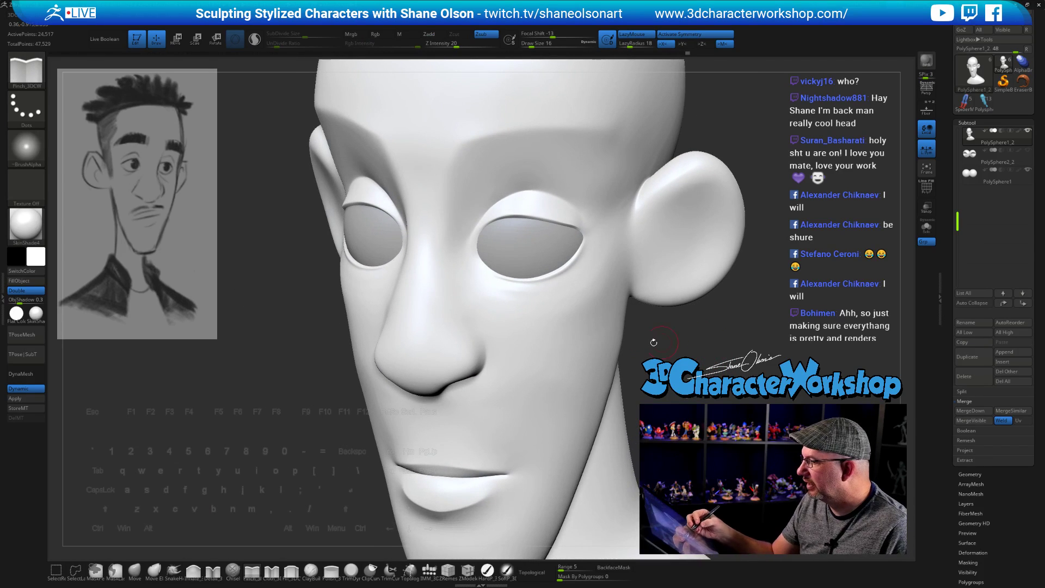
key("shift")
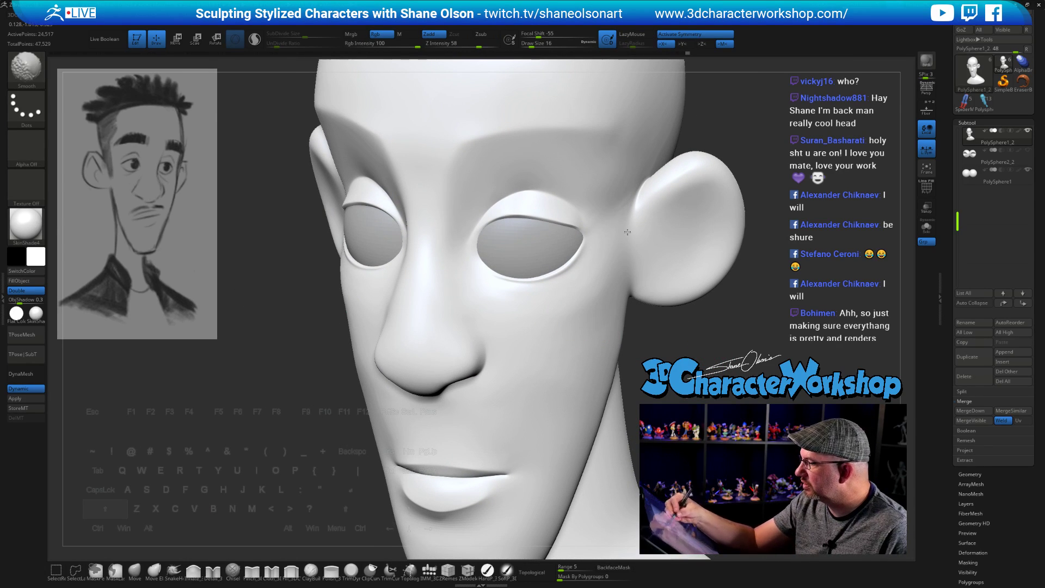
left_click_drag(629, 116, 648, 142, "shift")
left_click_drag(671, 90, 676, 165, "shift")
left_click_drag(743, 330, 602, 346)
left_click_drag(522, 361, 573, 327, "shift")
left_click_drag(584, 285, 627, 278, "shift")
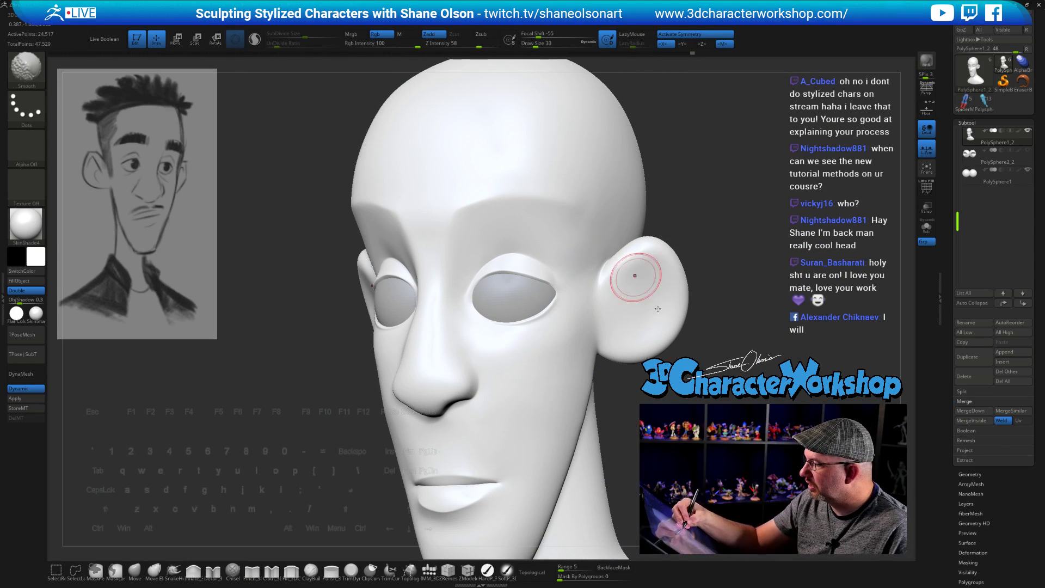
Step: Pinch the upper eyelid crease toward the eye's outer corner at draw size 18
left_click_drag(725, 384, 651, 398)
key("s")
mouse_move(759, 383)
left_mouse_down("alt")
mouse_move(717, 404)
mouse_move(703, 428)
mouse_move(722, 422)
left_mouse_up("alt")
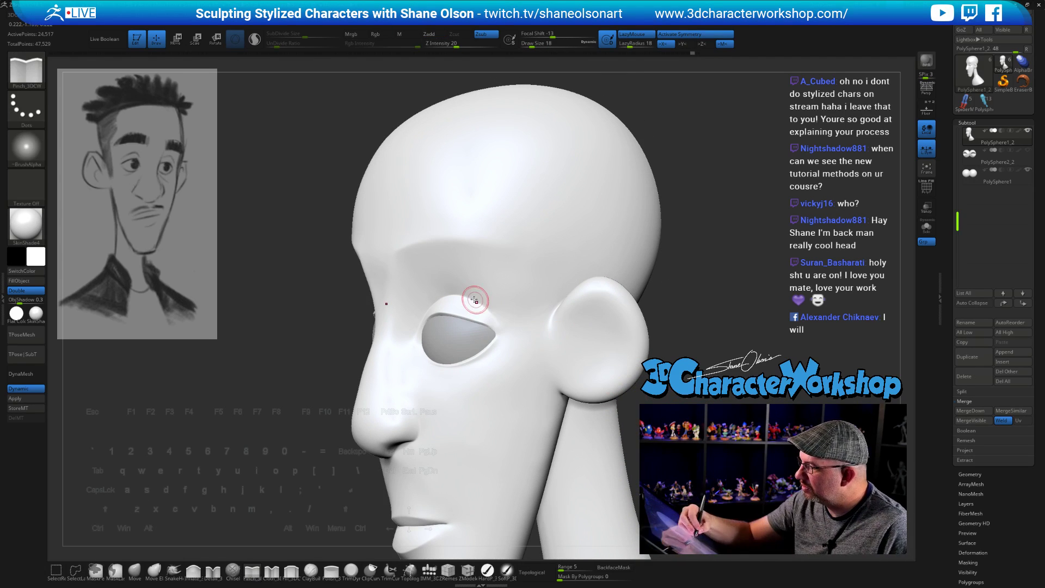
left_click_drag(469, 298, 486, 308)
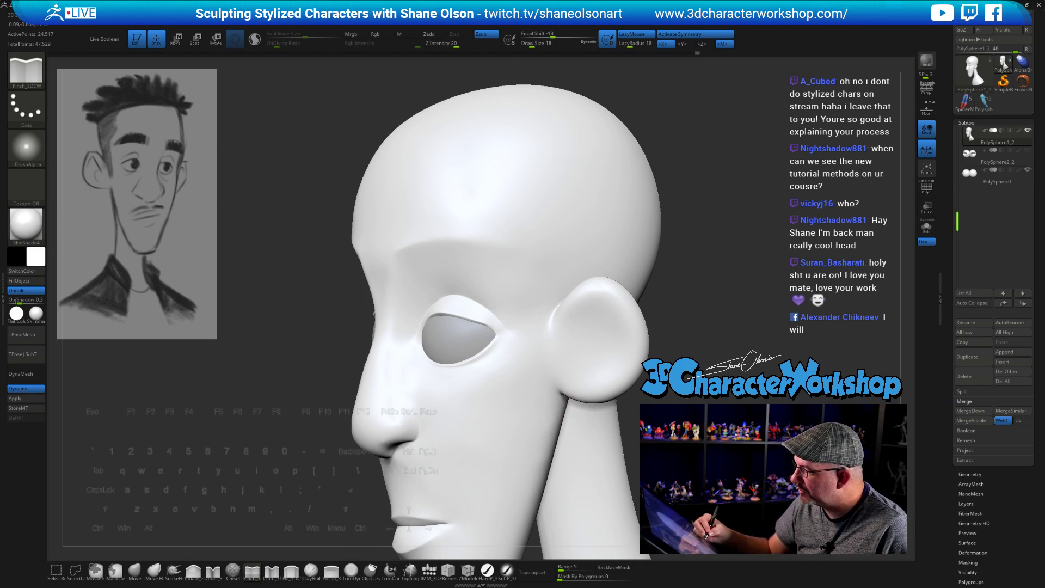
mouse_move(702, 420)
left_mouse_down()
mouse_move(759, 420)
mouse_move(724, 420)
mouse_move(724, 403)
mouse_move(773, 405)
mouse_move(647, 411)
mouse_move(646, 399)
mouse_move(661, 402)
left_mouse_up()
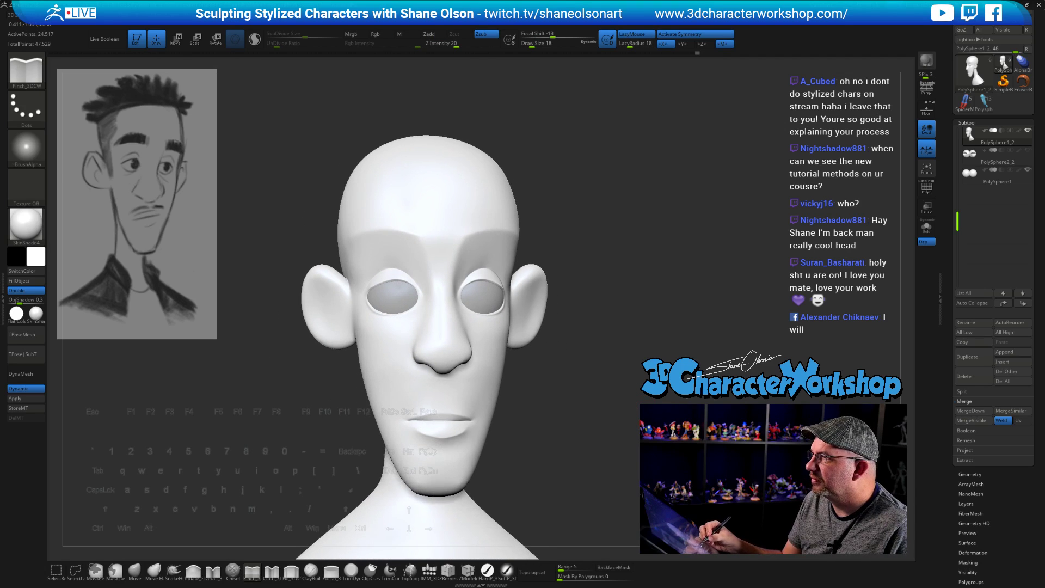
Step: Reshape the upper eyelid at the eye's outer corner with the Move brush, reducing the draw size from 41 to 23
key("s")
mouse_move(638, 342)
left_mouse_down()
mouse_move(621, 385)
mouse_move(630, 392)
left_mouse_up()
left_click(141, 568)
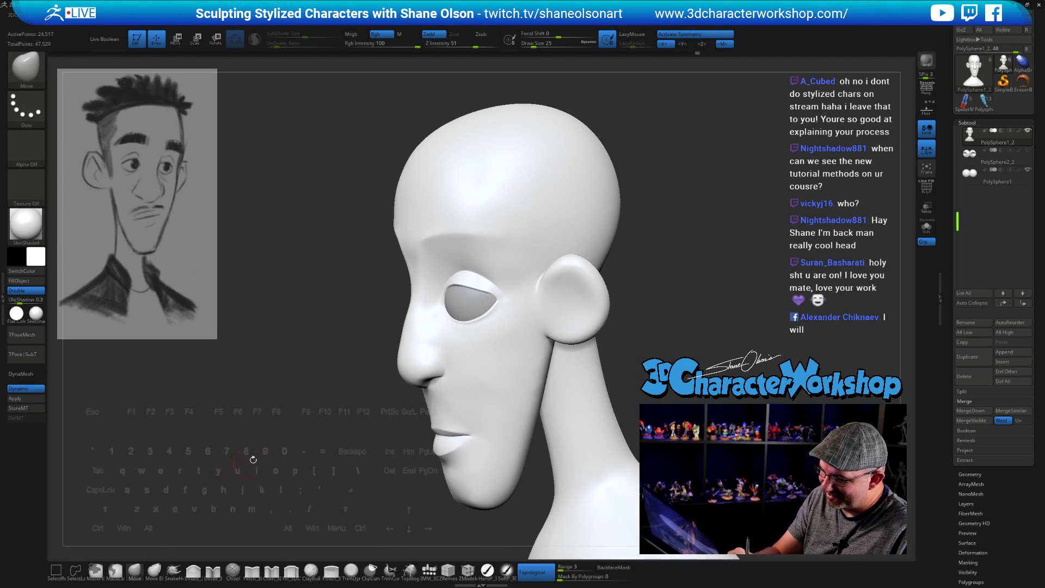
left_click_drag(567, 335, 523, 292, "alt")
right_click_drag(522, 292, 517, 292)
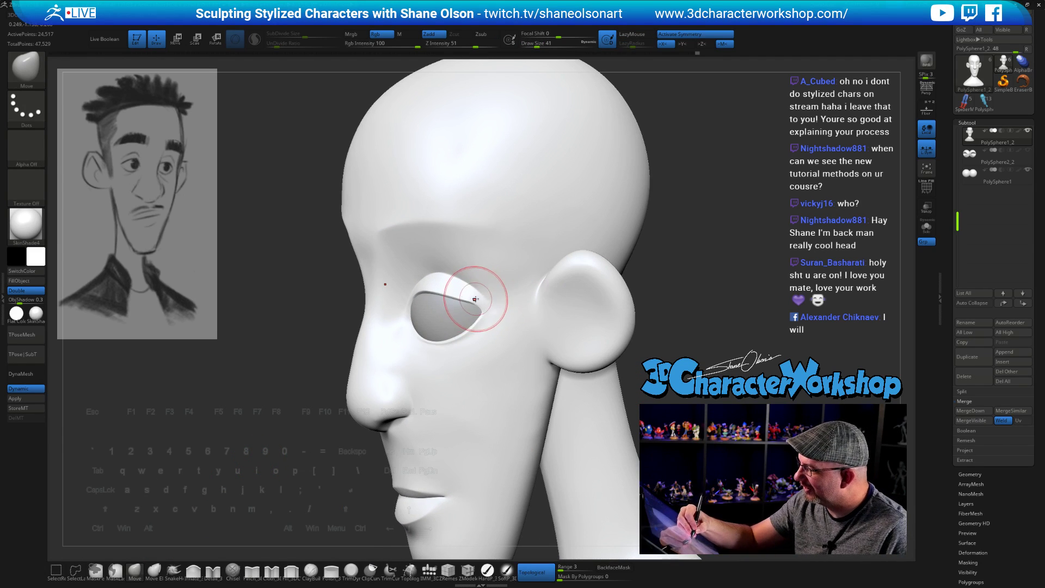
key("s")
left_click_drag(476, 299, 473, 300)
right_click_drag(488, 300, 474, 303)
key("s")
left_click_drag(473, 302, 471, 301)
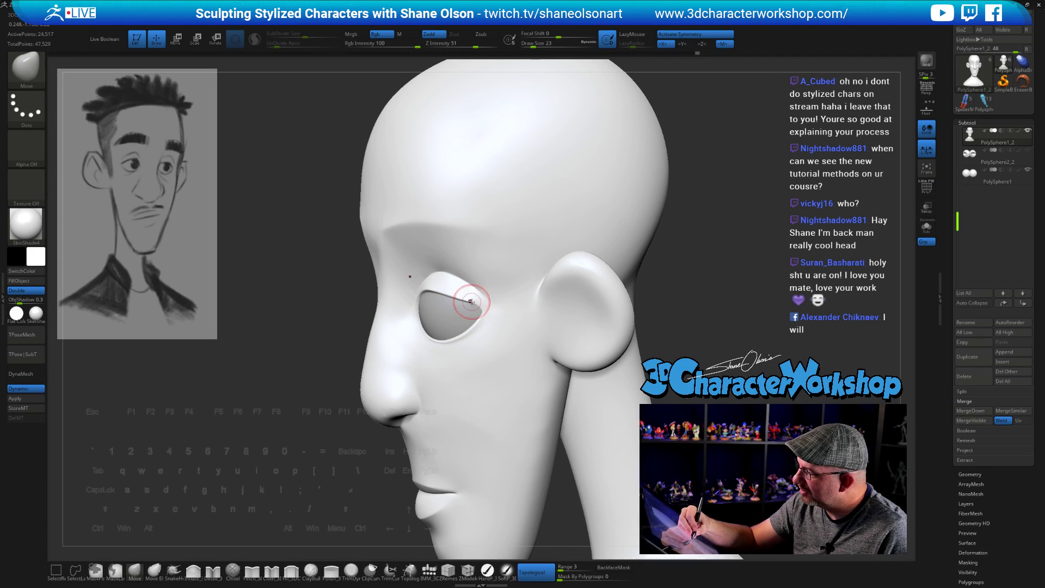
Step: Extend the outer eye corner from the side with the Move brush at draw size 37, and smooth the upper eyelid at draw size 31
mouse_move(471, 305)
right_mouse_down()
mouse_move(489, 284)
mouse_move(491, 294)
right_mouse_up()
left_click_drag(481, 291, 474, 286)
right_click_drag(480, 289, 476, 289)
key("s")
left_click_drag(472, 287, 474, 287)
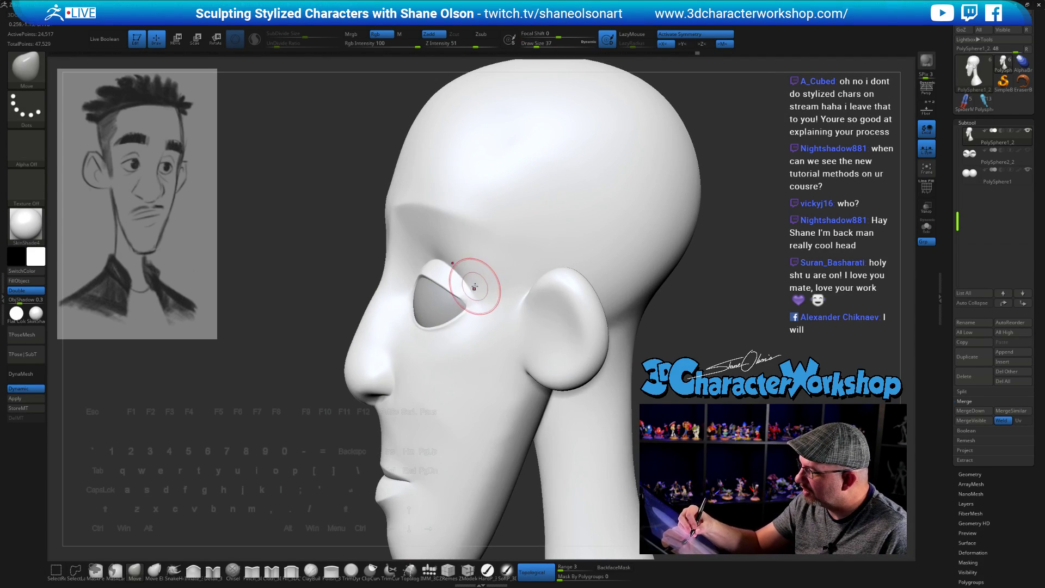
right_click_drag(474, 287, 448, 299)
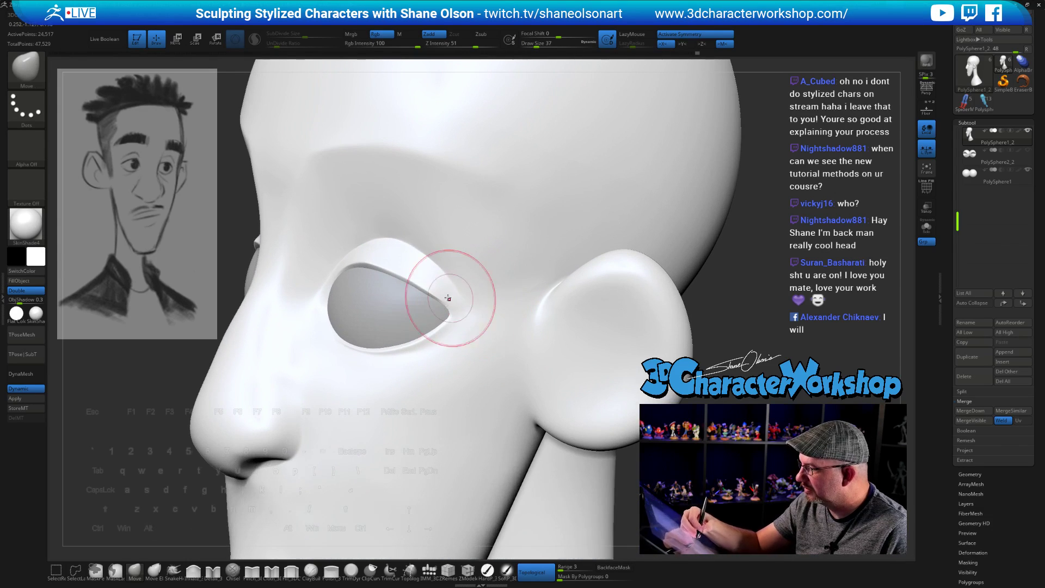
mouse_move(370, 259)
left_mouse_down("shift")
mouse_move(494, 321)
mouse_move(514, 316)
left_mouse_up("shift")
key("s")
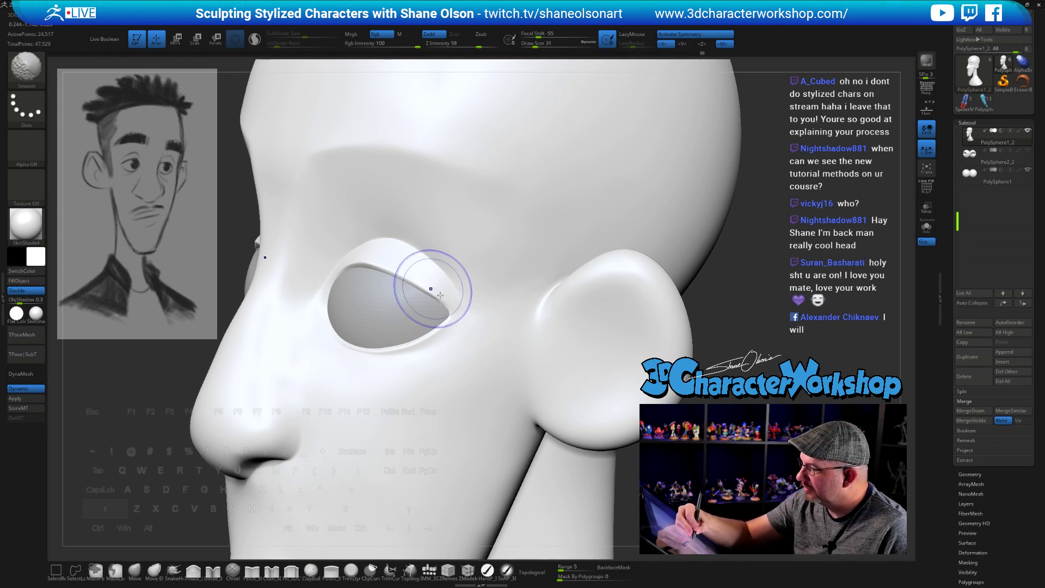
left_click_drag(439, 295, 433, 303, "shift")
Step: Pinch the upper eyelid's rim at draw size 20 and adjust the inner eye corners with the Move brush at draw size 29
left_click(252, 569)
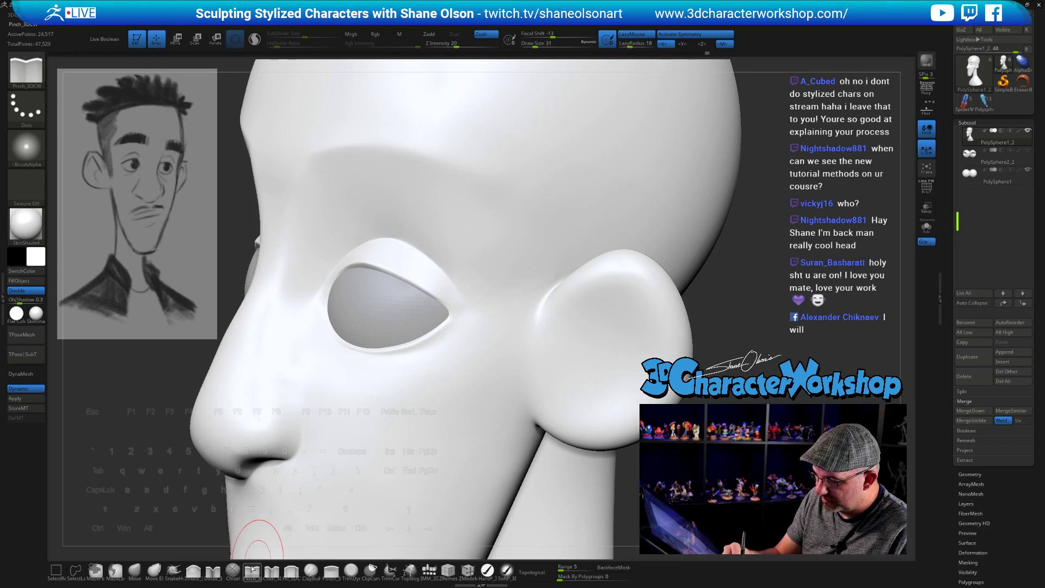
key("s")
left_click_drag(176, 481, 180, 482)
left_click_drag(348, 270, 425, 284)
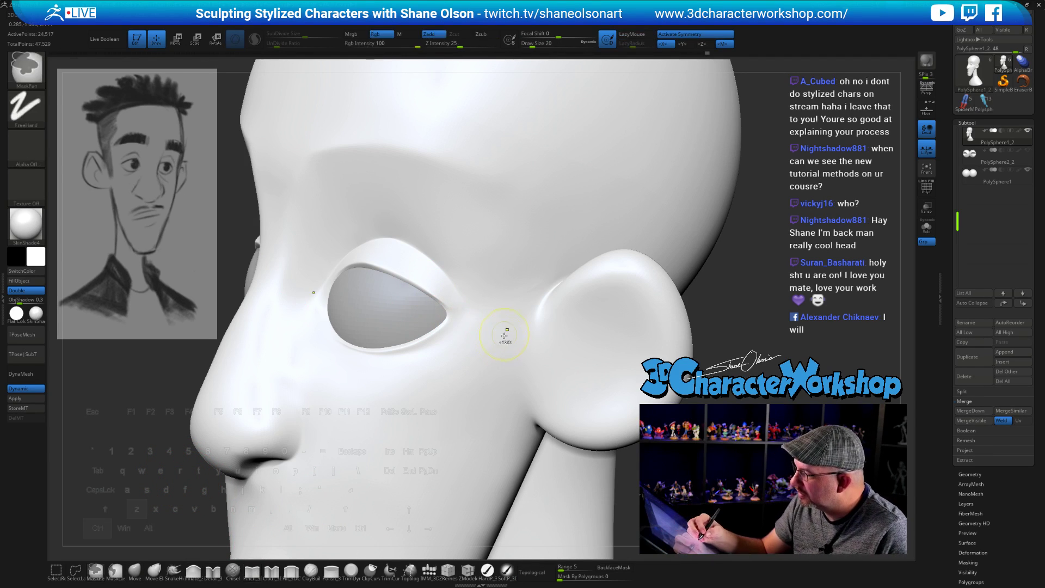
right_click_drag(504, 332, 702, 402)
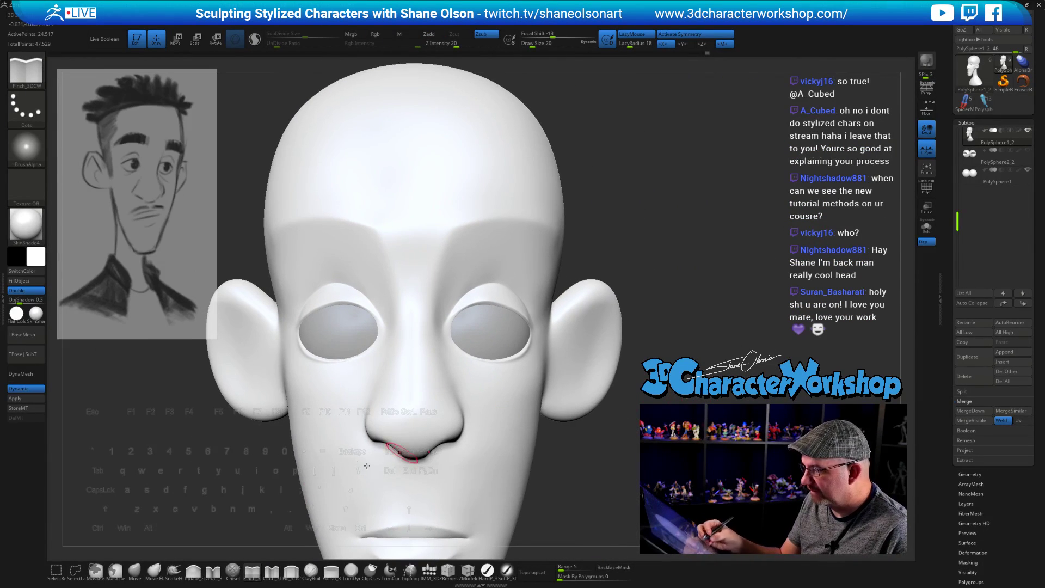
left_click(135, 571)
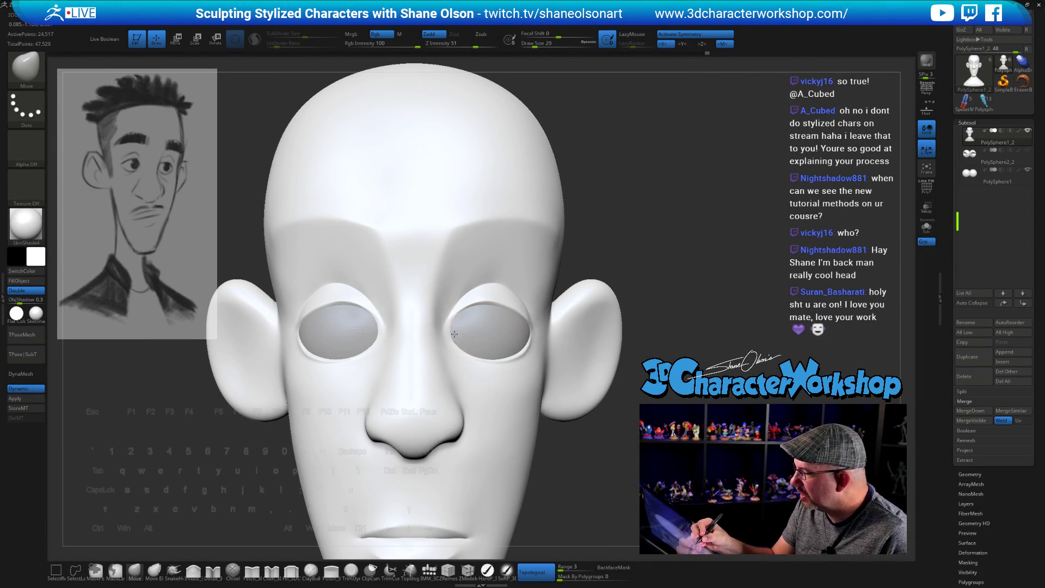
mouse_move(479, 330)
right_mouse_down()
mouse_move(442, 337)
mouse_move(511, 358)
mouse_move(521, 381)
mouse_move(583, 385)
mouse_move(606, 427)
right_mouse_up()
Step: Adjust the sides and back of the skull with the Move brush, using draw size 172 and then 124
key("s")
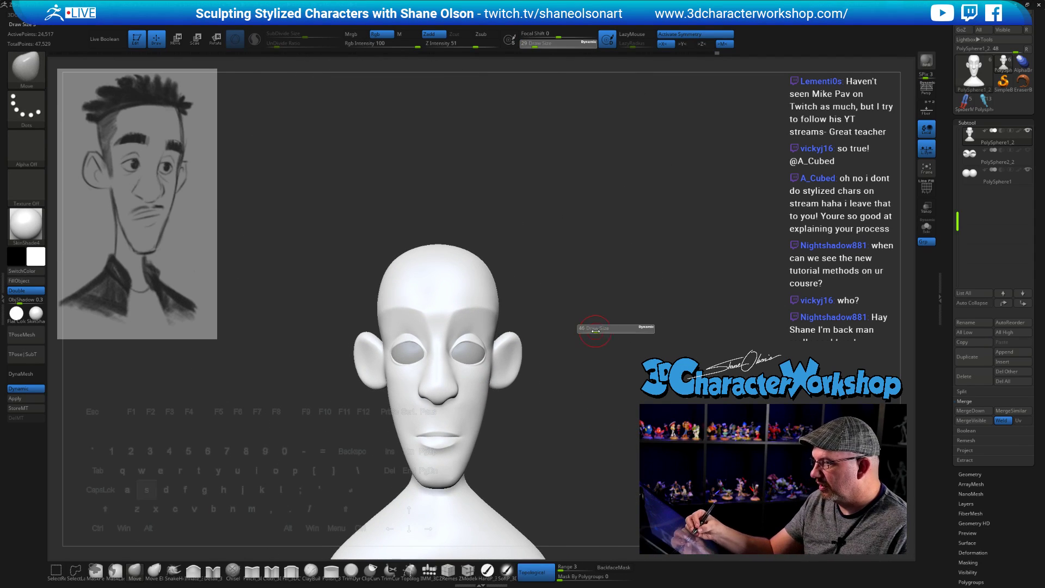
left_click_drag(604, 332, 612, 332)
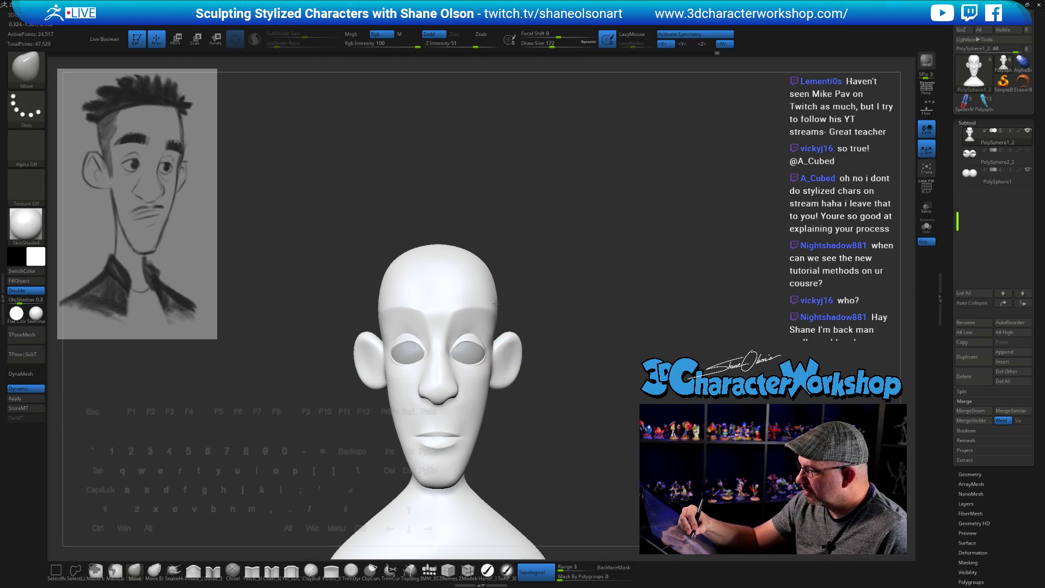
right_click_drag(492, 302, 511, 305)
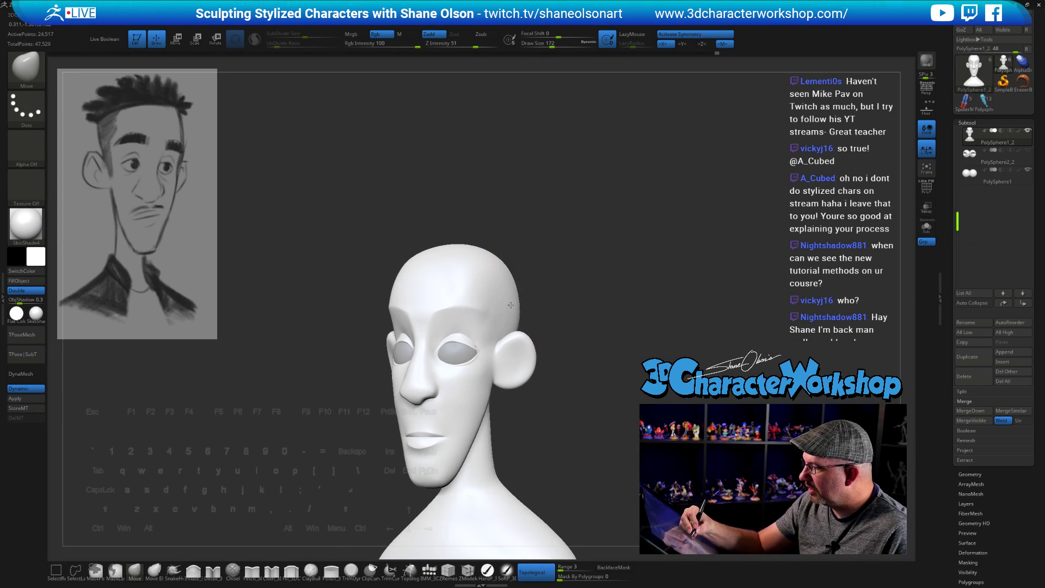
key("s")
left_click_drag(594, 328, 585, 329)
mouse_move(603, 341)
right_mouse_down()
mouse_move(558, 278)
mouse_move(551, 296)
right_mouse_up()
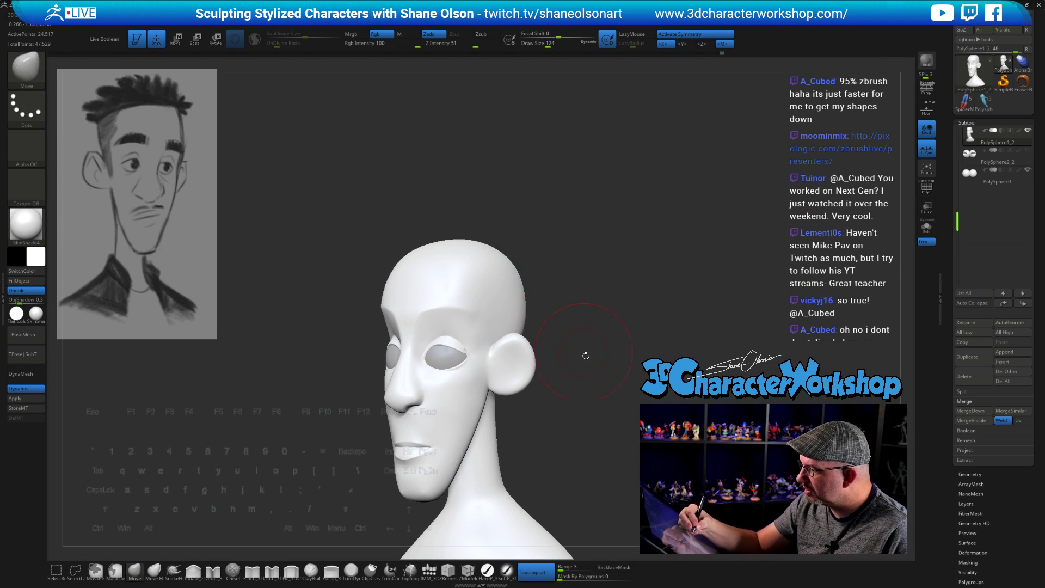
Step: Refine the overall face proportions with the Move brush at draw size 104, enlarging the brush to 132
right_click_drag(585, 355, 580, 348)
key("s")
left_click_drag(527, 356, 515, 357)
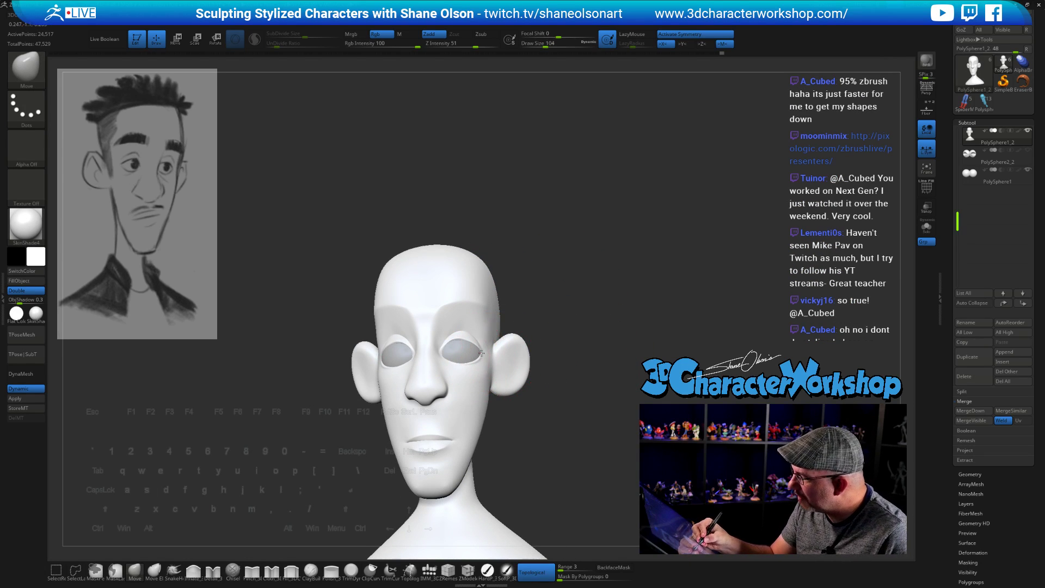
mouse_move(566, 381)
right_mouse_down()
mouse_move(580, 433)
mouse_move(559, 419)
mouse_move(566, 442)
mouse_move(569, 420)
mouse_move(558, 438)
mouse_move(536, 418)
right_mouse_up()
key("s")
left_click_drag(537, 417, 540, 417)
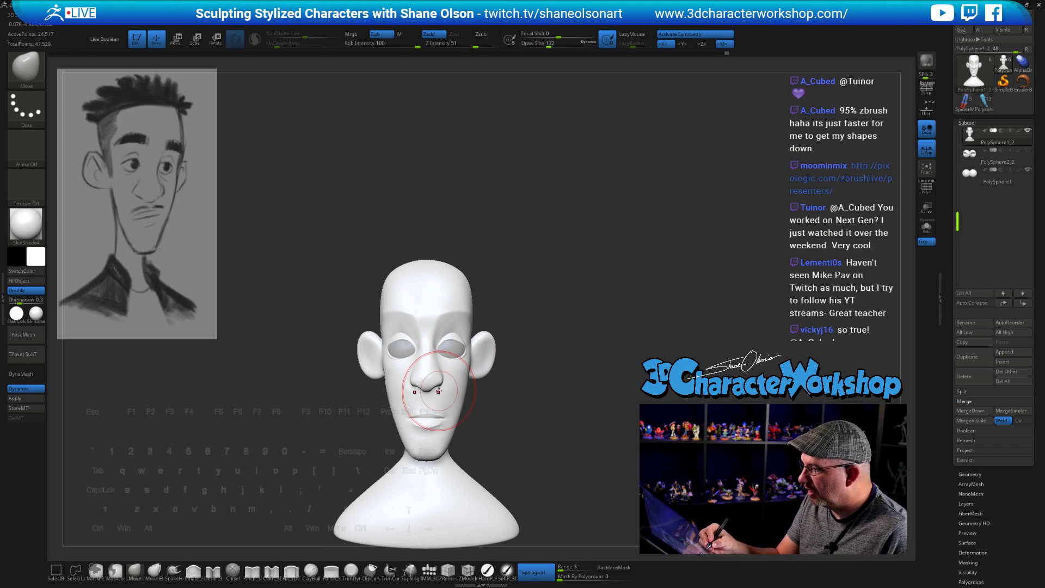
Step: Reshape the mouth area below the nose with the Move brush, reducing the draw size from 108 to 65
key("bracketleft")
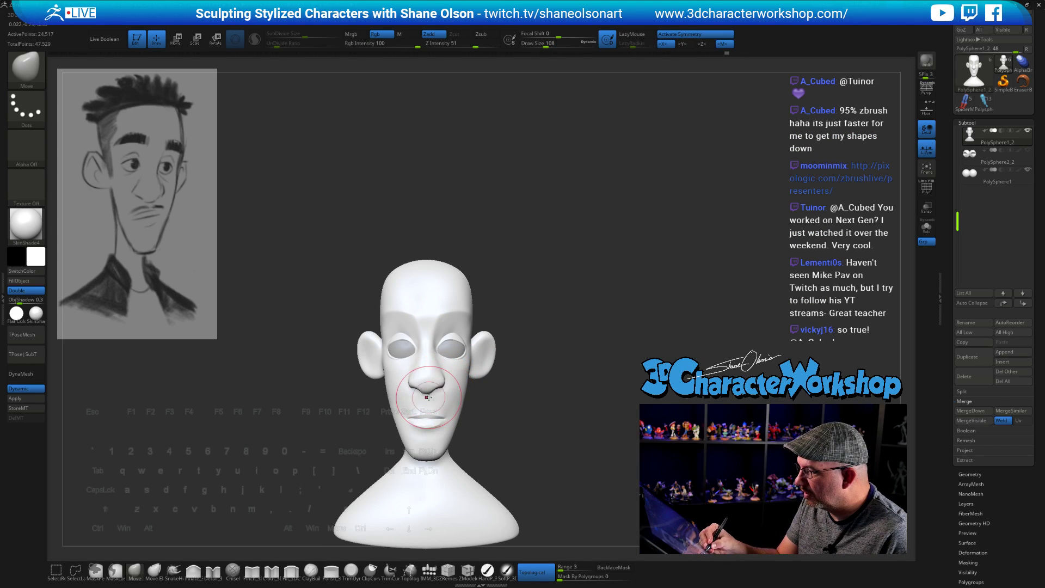
left_click_drag(520, 433, 518, 423)
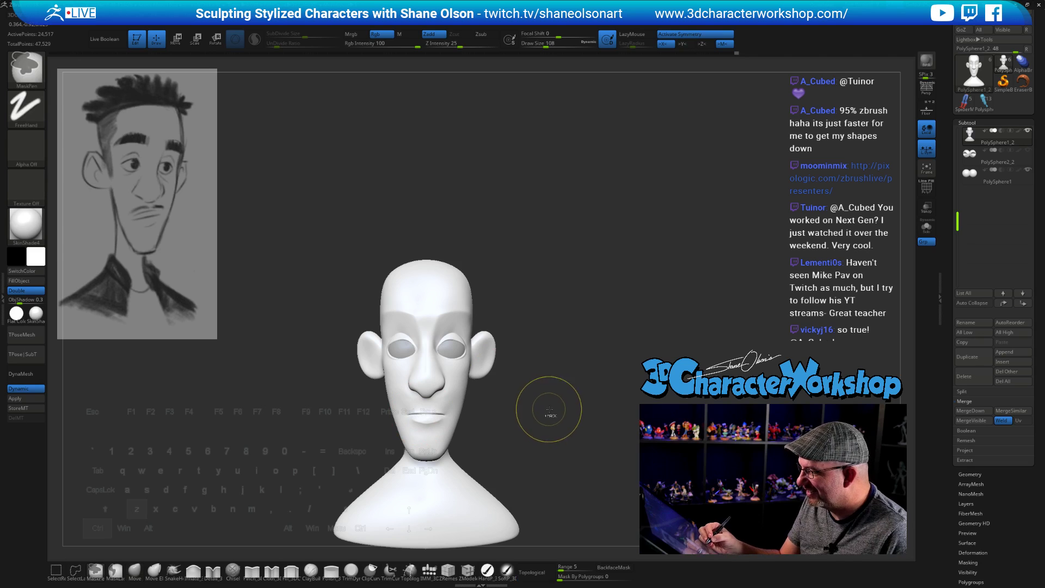
mouse_move(526, 421)
left_mouse_down()
mouse_move(523, 413)
mouse_move(564, 409)
mouse_move(528, 420)
left_mouse_up()
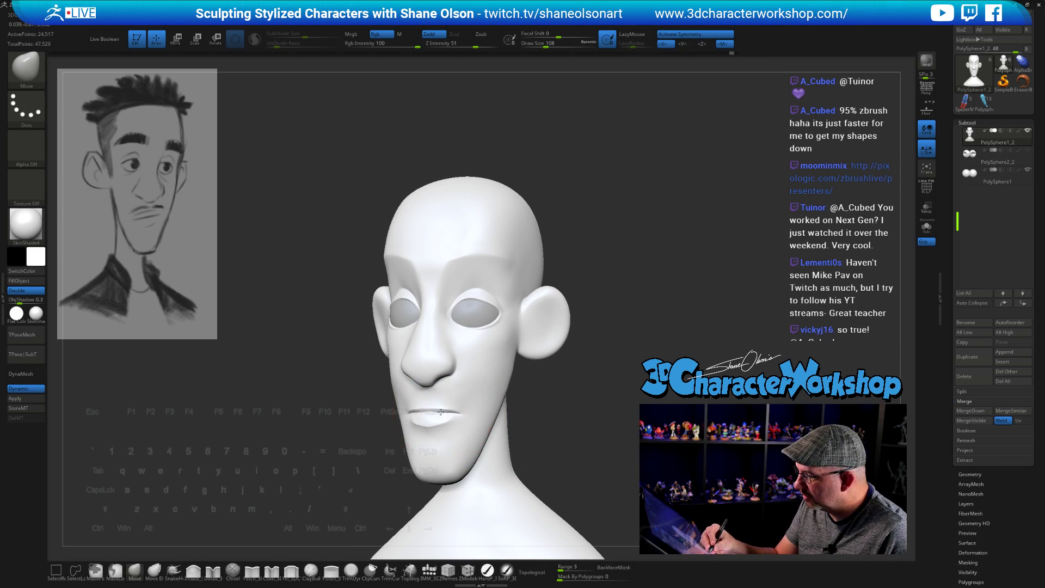
mouse_move(582, 401)
left_mouse_down()
mouse_move(596, 397)
mouse_move(601, 412)
mouse_move(602, 397)
mouse_move(509, 373)
left_mouse_up()
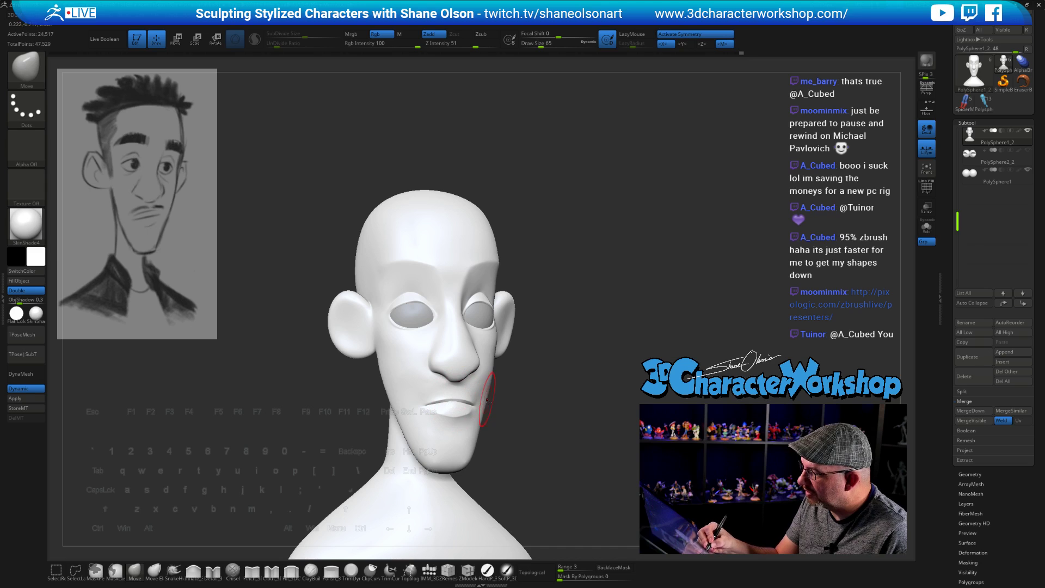
Step: Adjust the upper lip in profile with topological masking enabled, and reposition the mouth corners with the Move brush at draw size 68
left_click_drag(550, 435, 545, 553)
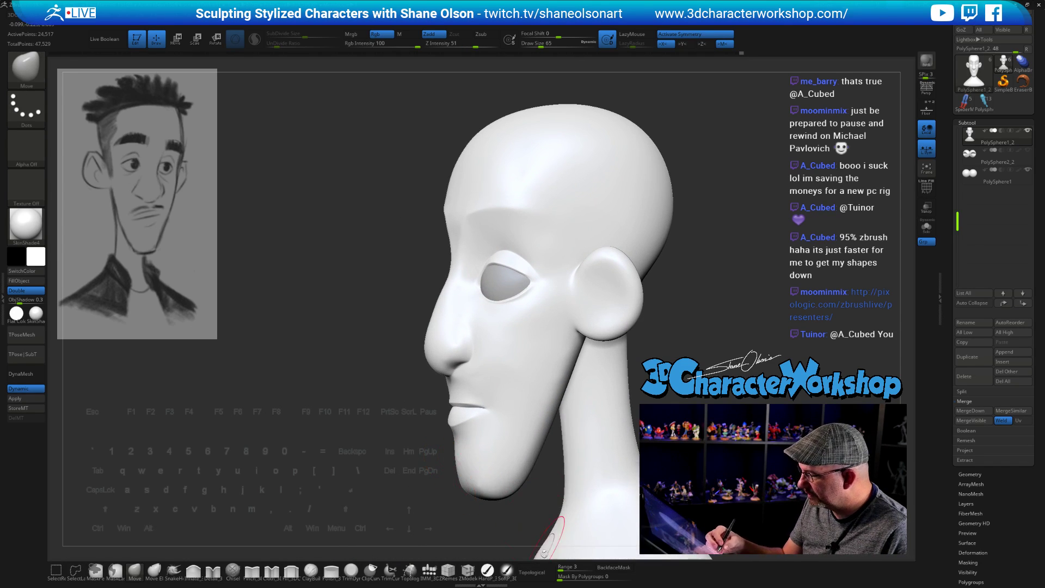
left_click(536, 572)
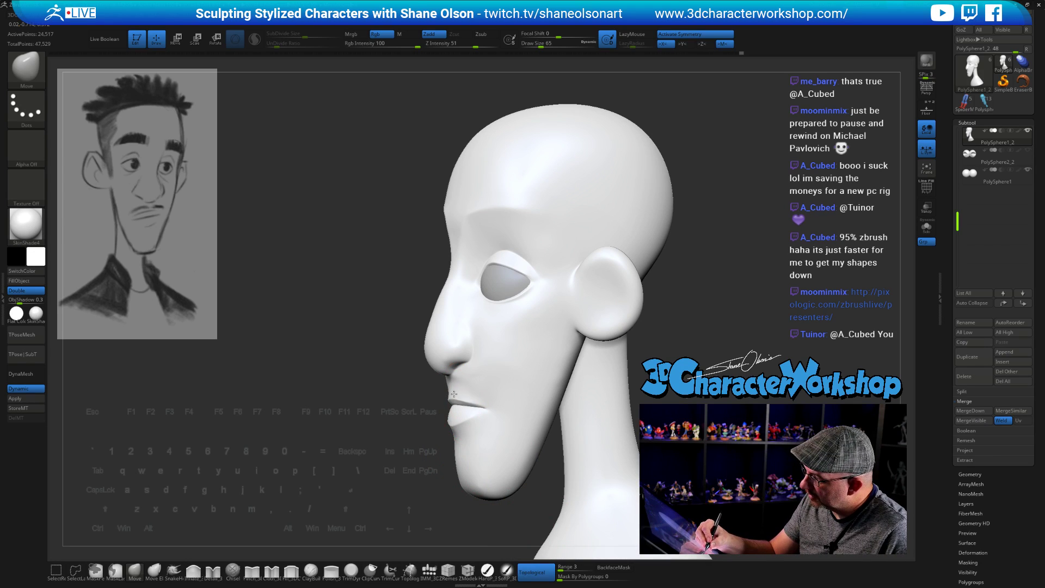
mouse_move(472, 397)
right_mouse_down()
mouse_move(461, 412)
mouse_move(479, 406)
mouse_move(466, 416)
mouse_move(529, 395)
mouse_move(583, 407)
right_mouse_up()
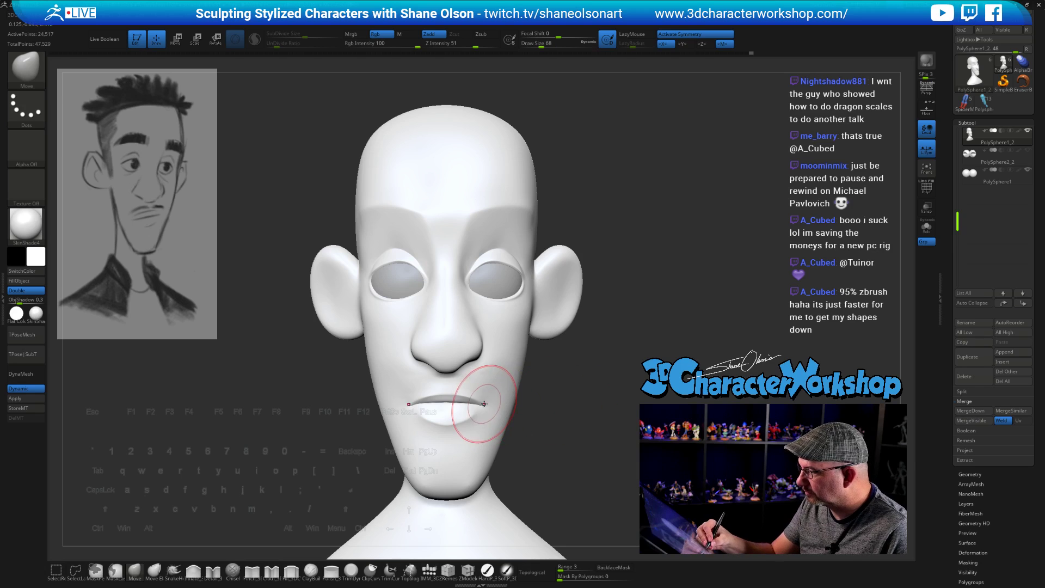
mouse_move(626, 427)
left_mouse_down()
mouse_move(549, 432)
mouse_move(502, 408)
left_mouse_up()
key("s")
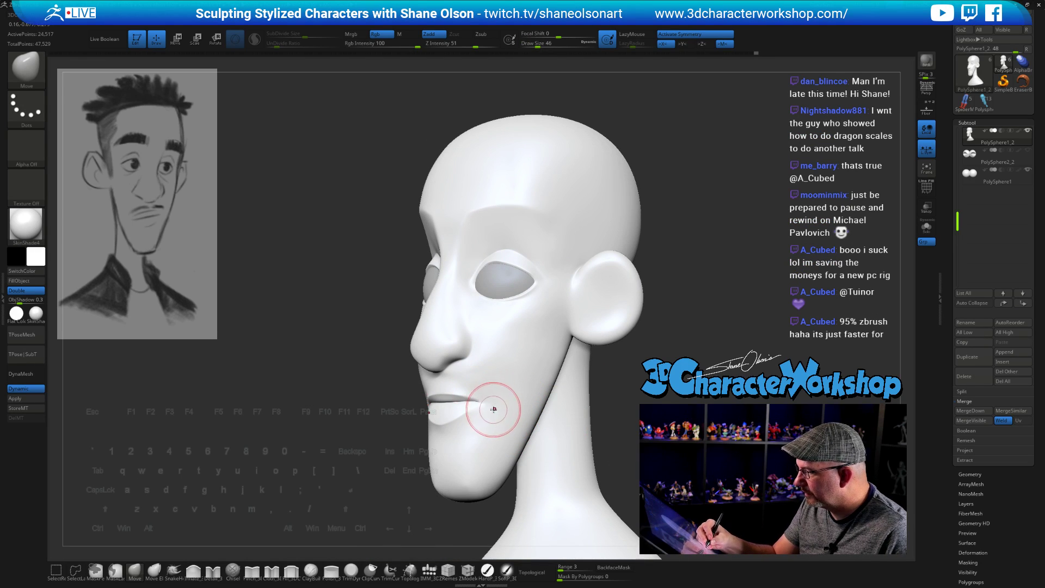
Step: Smooth the cheek beside the mouth corner
mouse_move(530, 368)
left_mouse_down("shift")
mouse_move(521, 358)
mouse_move(514, 390)
mouse_move(536, 360)
left_mouse_up("shift")
left_click_drag(600, 388, 641, 387)
mouse_move(541, 356)
left_mouse_down("shift")
mouse_move(513, 363)
mouse_move(508, 380)
mouse_move(626, 387)
mouse_move(666, 402)
mouse_move(641, 387)
mouse_move(631, 400)
mouse_move(578, 403)
mouse_move(567, 447)
mouse_move(568, 425)
mouse_move(527, 475)
left_mouse_up("shift")
Step: Reshape the nose bridge and the sides of the nose with the Move brush at draw size 59
key("s")
left_click_drag(388, 325, 390, 326)
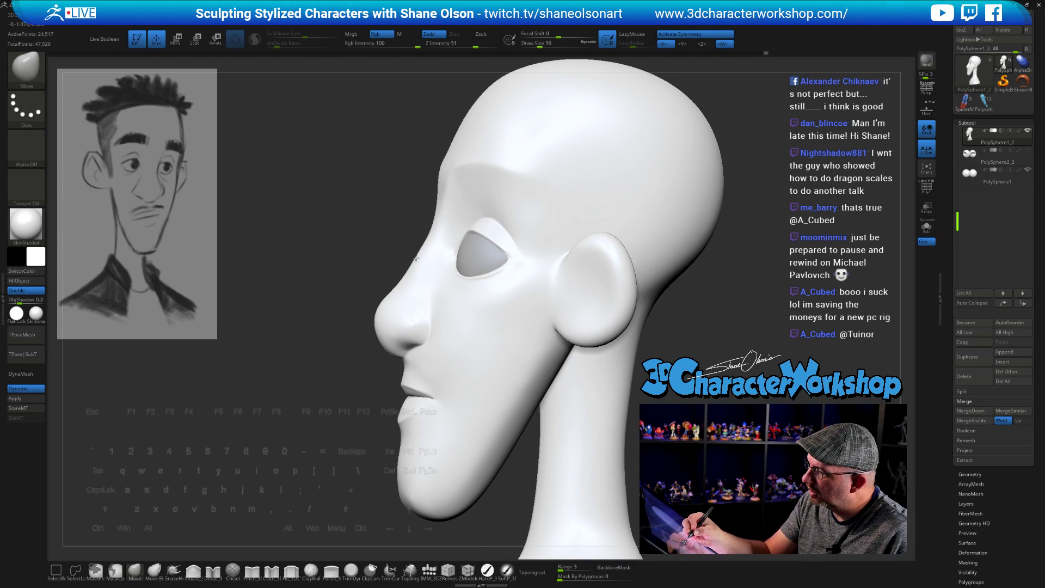
right_click_drag(439, 210, 479, 332)
right_click_drag(534, 410, 420, 290)
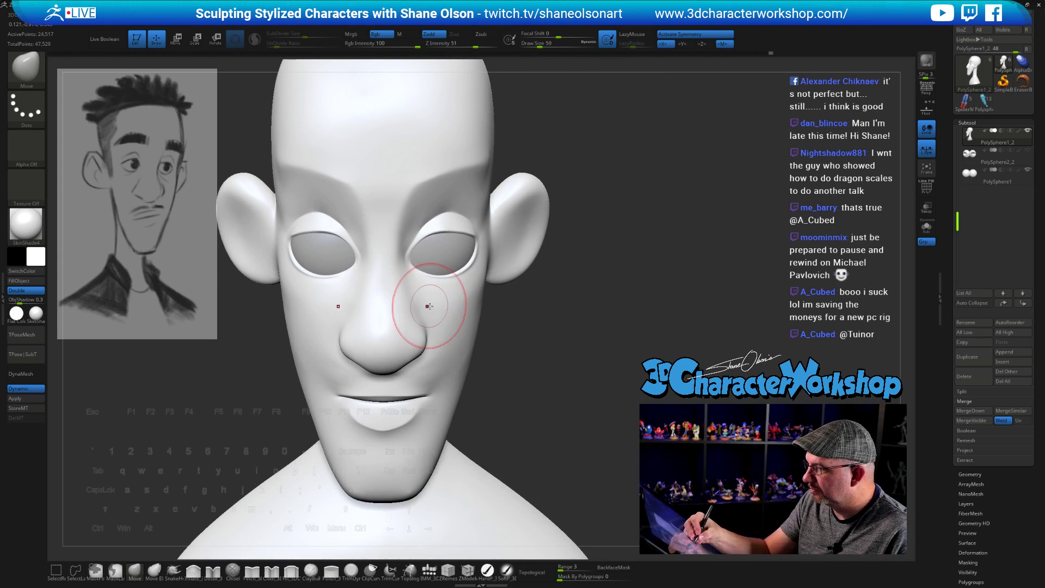
right_click_drag(513, 369, 524, 379)
Step: Smooth the transition between the nostril wing and the cheek at draw size 44
mouse_move(524, 379)
left_mouse_down()
mouse_move(551, 384)
mouse_move(536, 410)
left_mouse_up()
key("s")
left_click_drag(447, 370, 439, 374, "shift")
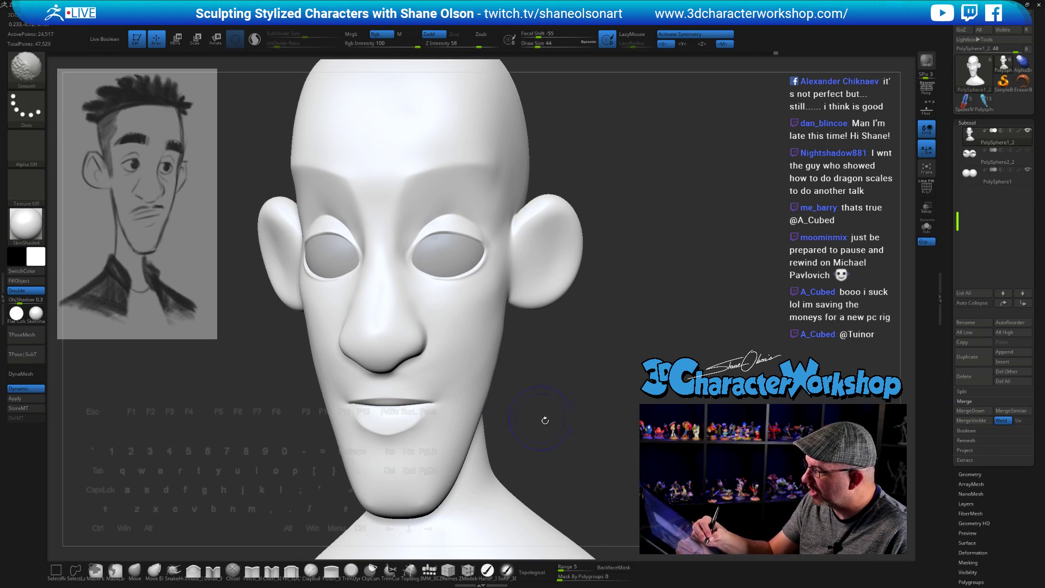
Step: Adjust the nostril wings with the Move brush at draw size 59, reducing it to 41
mouse_move(545, 421)
right_mouse_down()
mouse_move(535, 390)
mouse_move(545, 393)
right_mouse_up()
key("s")
left_click_drag(465, 360, 430, 348)
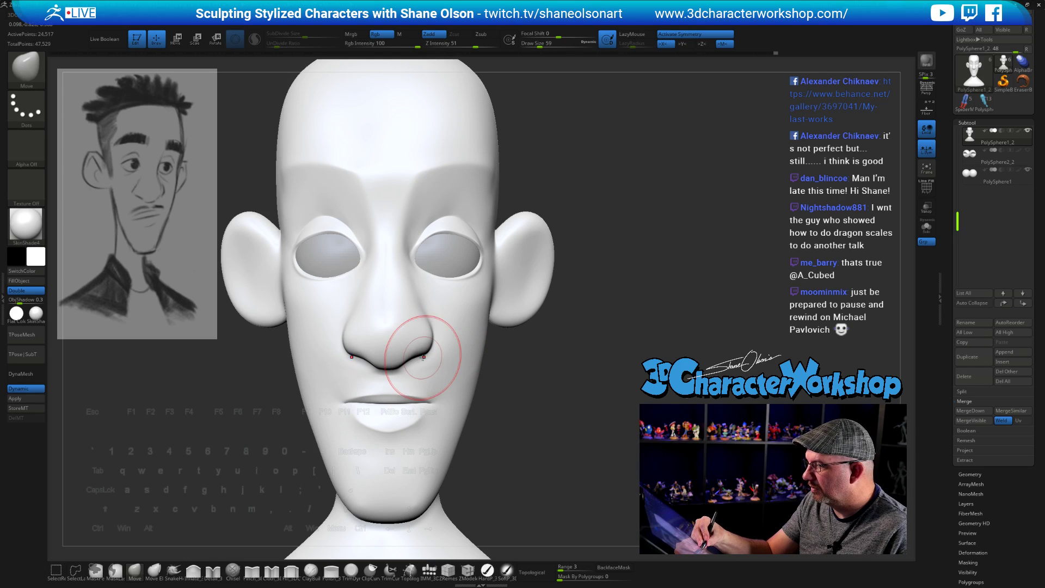
mouse_move(536, 381)
right_mouse_down()
mouse_move(556, 366)
mouse_move(559, 373)
right_mouse_up()
key("s")
left_click_drag(560, 375, 539, 378)
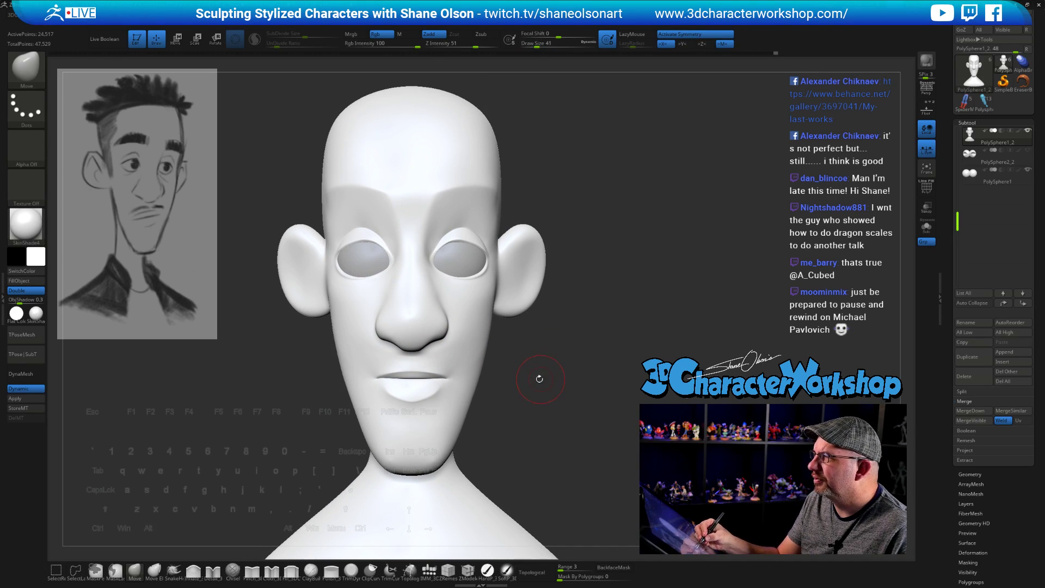
Step: Adjust the overall face shape from a distance with the Move brush at draw size 83, reduced to 71
mouse_move(529, 358)
right_mouse_down()
mouse_move(564, 396)
mouse_move(581, 381)
right_mouse_up()
key("s")
mouse_move(581, 384)
left_mouse_down()
mouse_move(555, 371)
mouse_move(571, 364)
mouse_move(530, 341)
left_mouse_up()
key("s")
left_click(545, 342)
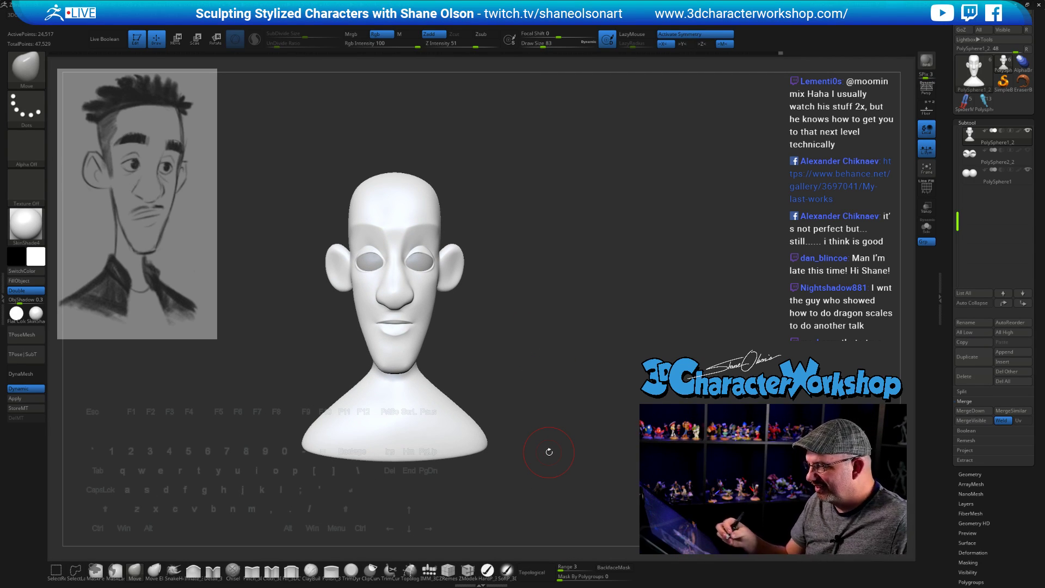
mouse_move(525, 350)
left_mouse_down()
mouse_move(544, 359)
mouse_move(524, 362)
mouse_move(532, 367)
mouse_move(532, 315)
left_mouse_up()
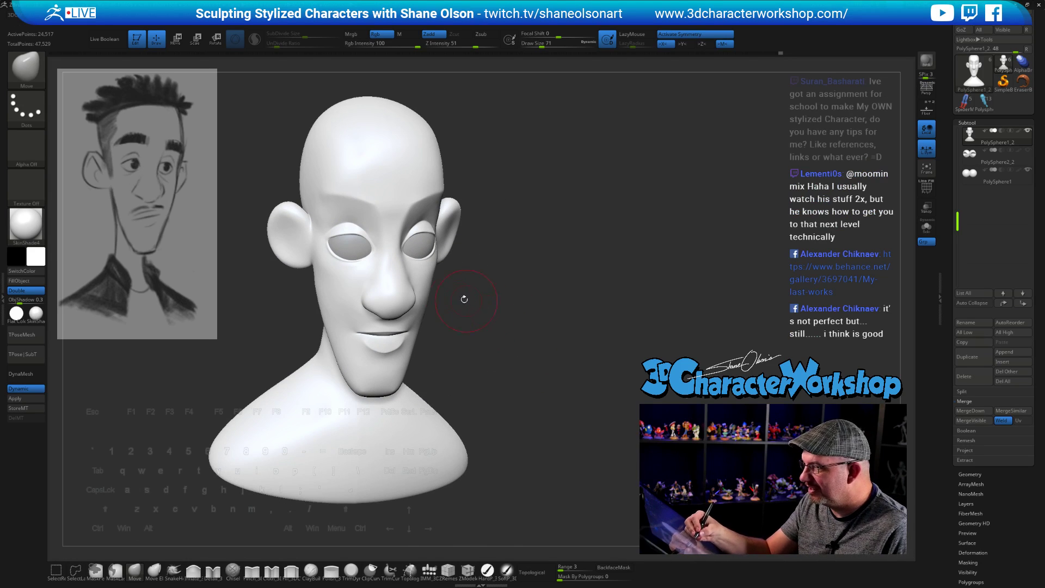
mouse_move(464, 299)
left_mouse_down()
mouse_move(438, 310)
mouse_move(492, 371)
mouse_move(455, 342)
left_mouse_up()
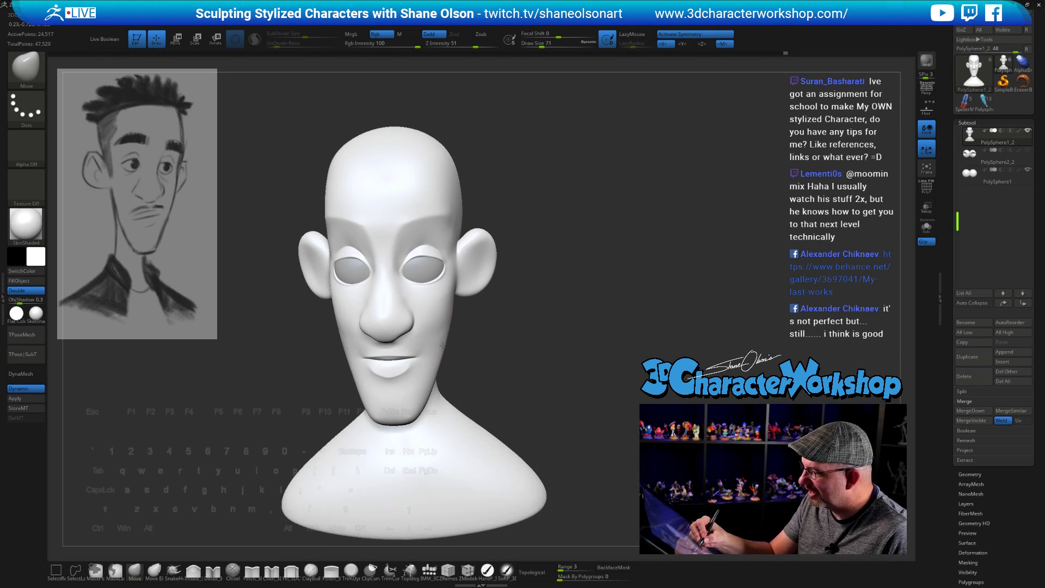
Step: Smooth the brow ridge and the planes above the eyes from several angles, using draw size 46
mouse_move(487, 377)
left_mouse_down()
mouse_move(478, 366)
mouse_move(479, 396)
mouse_move(463, 402)
mouse_move(503, 394)
mouse_move(488, 385)
mouse_move(442, 394)
left_mouse_up()
key("shift")
mouse_move(610, 352)
left_mouse_down()
mouse_move(567, 361)
mouse_move(612, 364)
mouse_move(596, 378)
mouse_move(623, 377)
mouse_move(582, 373)
left_mouse_up()
left_click_drag(428, 223, 544, 252, "shift")
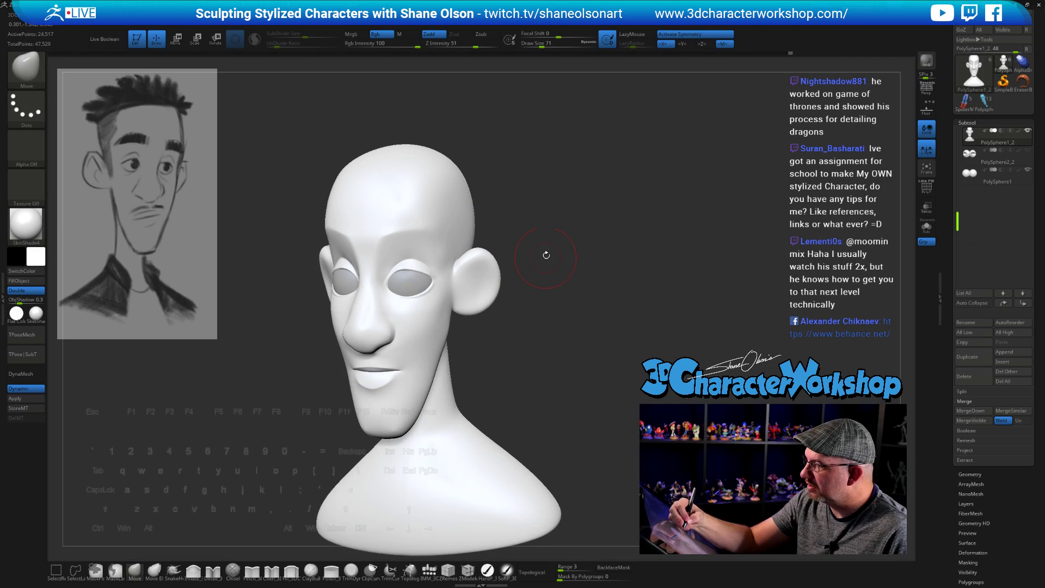
mouse_move(556, 345)
left_mouse_down()
mouse_move(581, 368)
mouse_move(507, 347)
mouse_move(385, 245)
left_mouse_up()
key("shift")
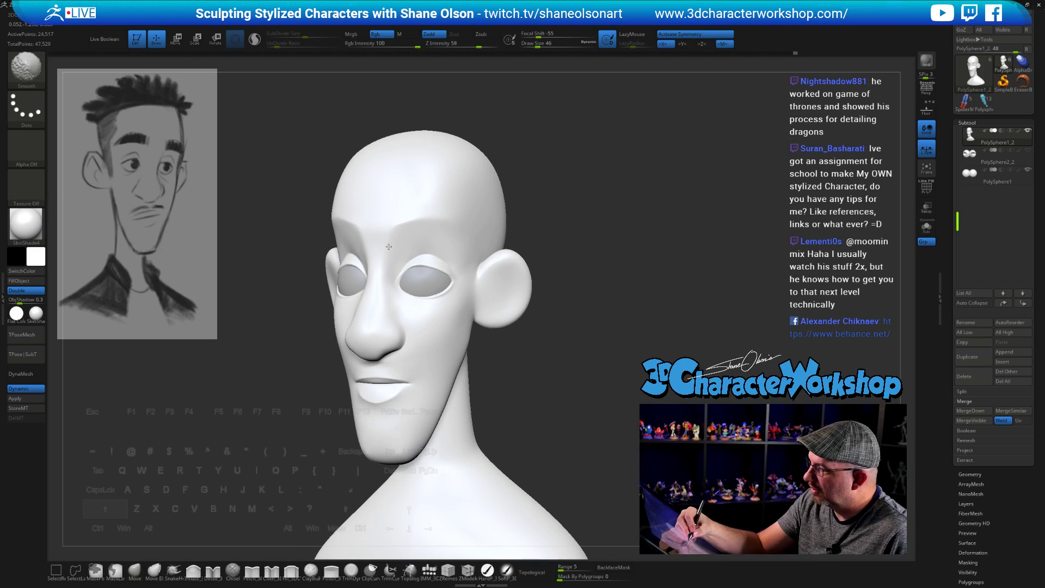
left_click_drag(530, 361, 495, 324)
left_click_drag(414, 245, 419, 239, "shift")
mouse_move(532, 361)
left_mouse_down()
mouse_move(535, 385)
mouse_move(501, 381)
left_mouse_up()
left_click_drag(427, 247, 450, 244, "shift")
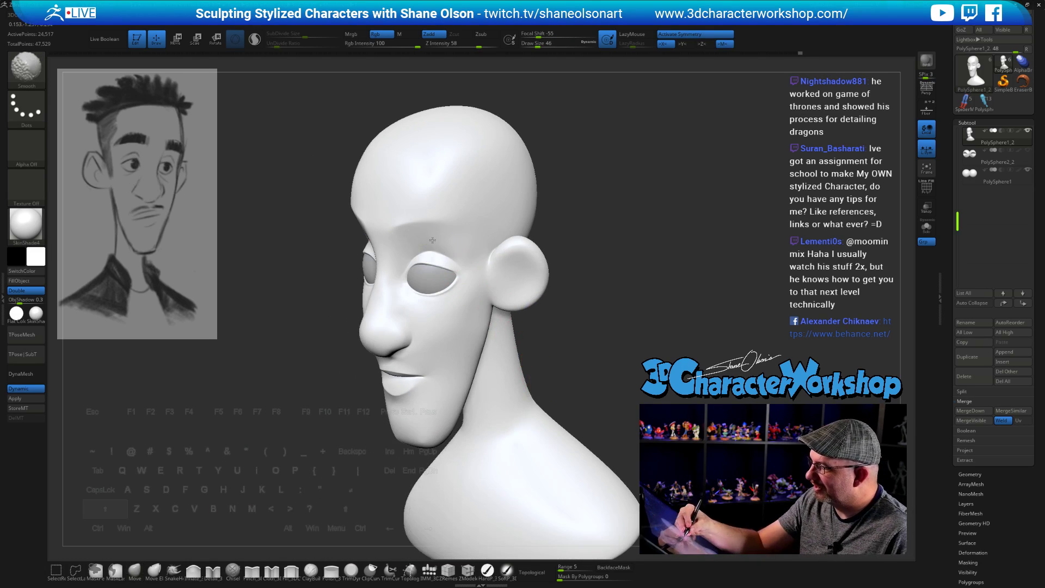
Step: Reposition the mouth corners with the Move brush at draw size 46, checking the head from the front and side
mouse_move(597, 368)
left_mouse_down()
mouse_move(627, 355)
mouse_move(604, 378)
mouse_move(597, 416)
mouse_move(608, 385)
mouse_move(580, 383)
left_mouse_up()
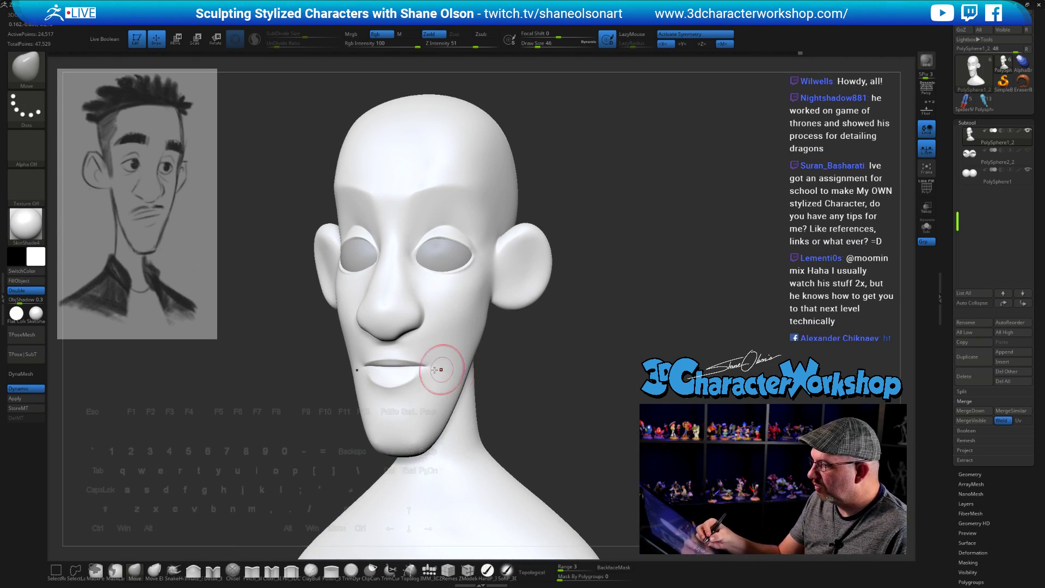
left_click_drag(427, 369, 431, 367)
left_click_drag(508, 394, 599, 402)
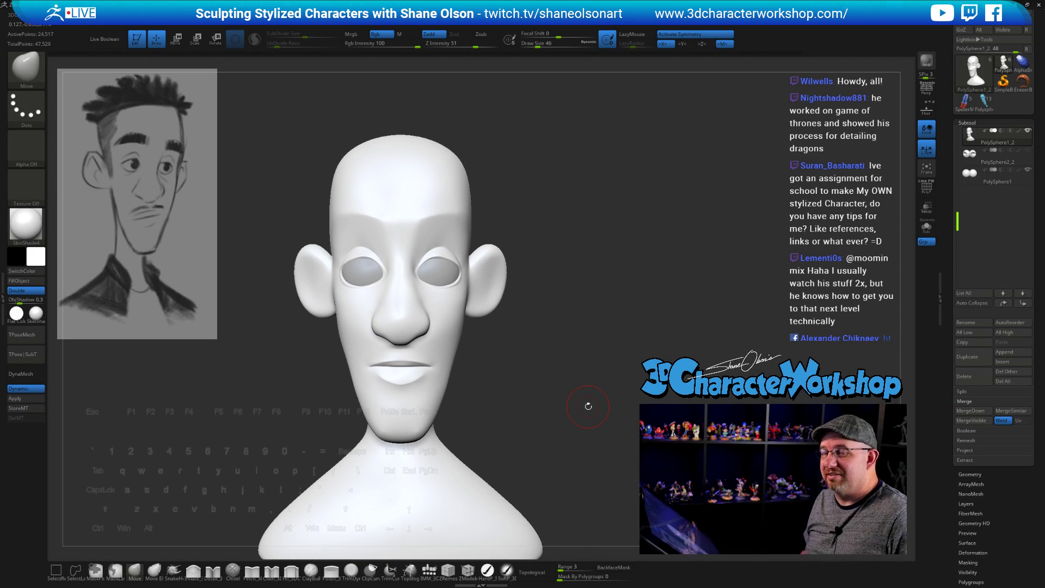
left_click_drag(532, 358, 453, 292)
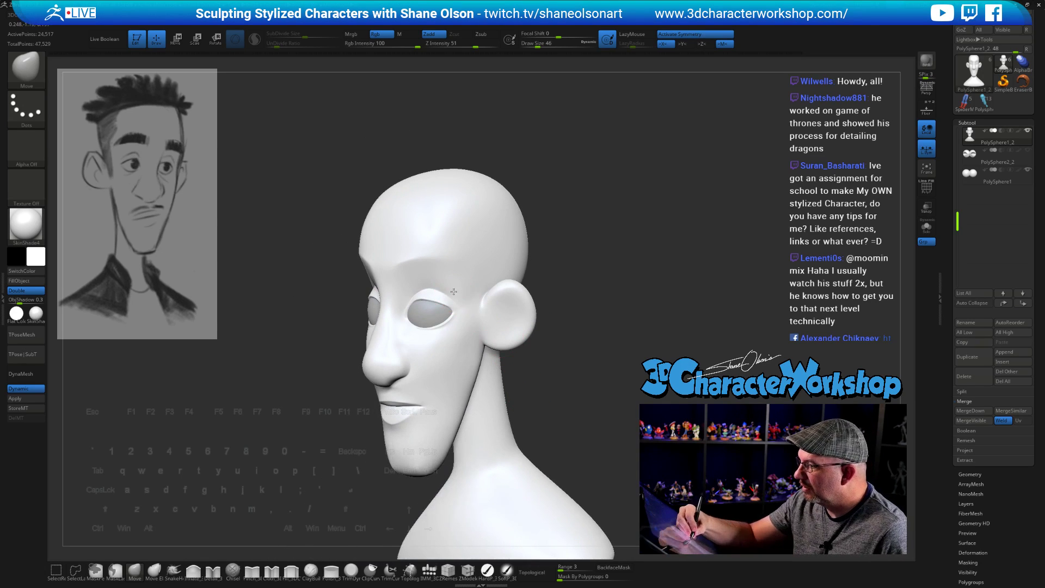
Step: Check the polygon wireframe of the head and hide it again
mouse_move(579, 428)
left_mouse_down()
mouse_move(591, 413)
mouse_move(582, 440)
mouse_move(586, 390)
mouse_move(610, 407)
mouse_move(584, 381)
mouse_move(607, 429)
mouse_move(610, 407)
left_mouse_up()
key("shift")
key("shift+f")
key("shift+f")
Step: Mask a C-shaped hollow inside the ear at draw size 22, leaving the area near the ear canal unmasked
key("s")
left_click_drag(625, 327, 623, 327)
left_click_drag(615, 374, 616, 387, "alt")
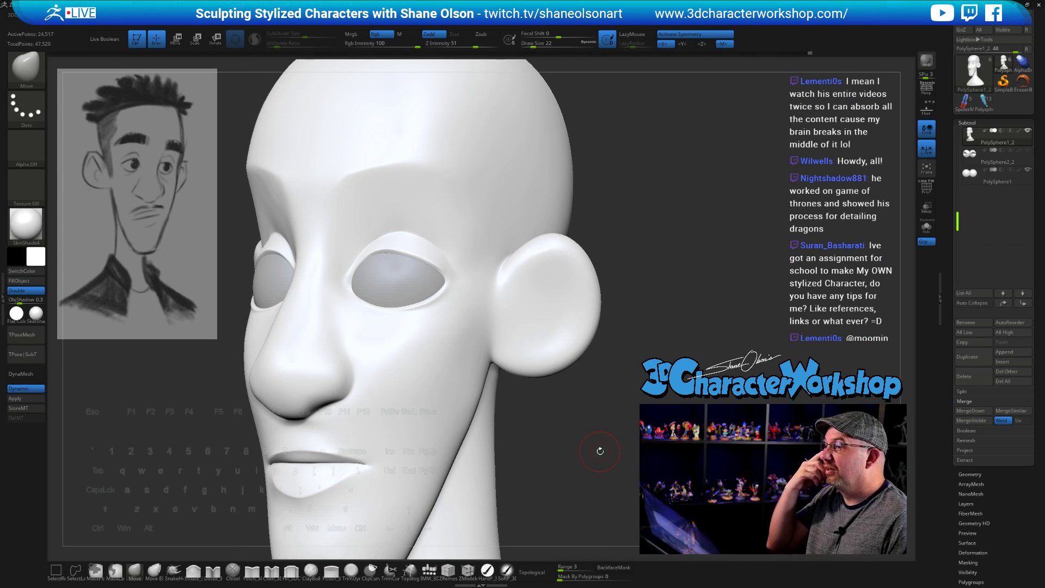
mouse_move(605, 385)
left_mouse_down()
mouse_move(611, 400)
mouse_move(599, 381)
left_mouse_up()
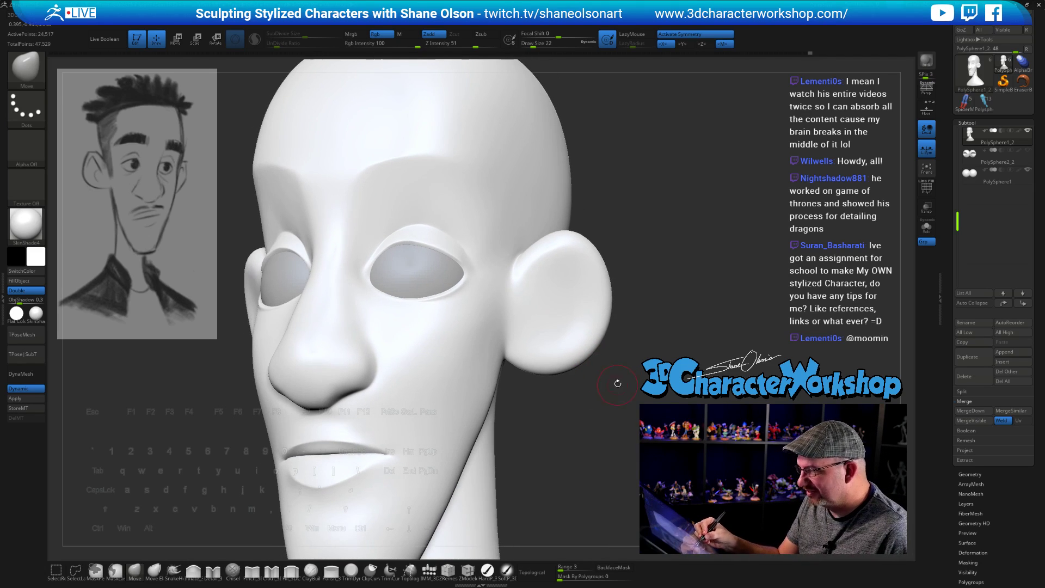
key("ctrl")
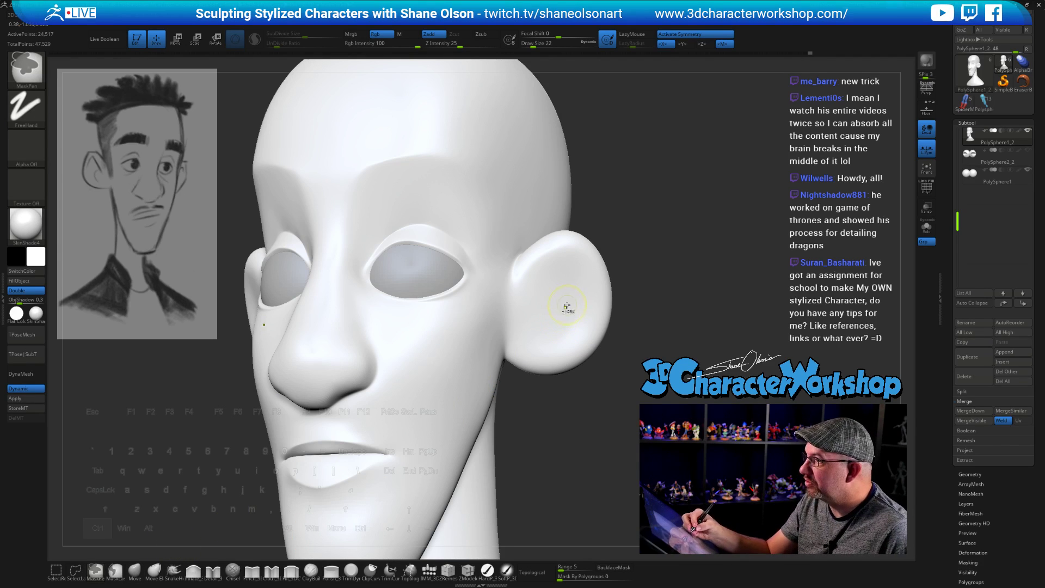
mouse_move(547, 283)
left_mouse_down("ctrl")
mouse_move(534, 288)
mouse_move(545, 272)
mouse_move(577, 279)
mouse_move(576, 305)
mouse_move(578, 275)
mouse_move(599, 281)
mouse_move(574, 279)
left_mouse_up("ctrl")
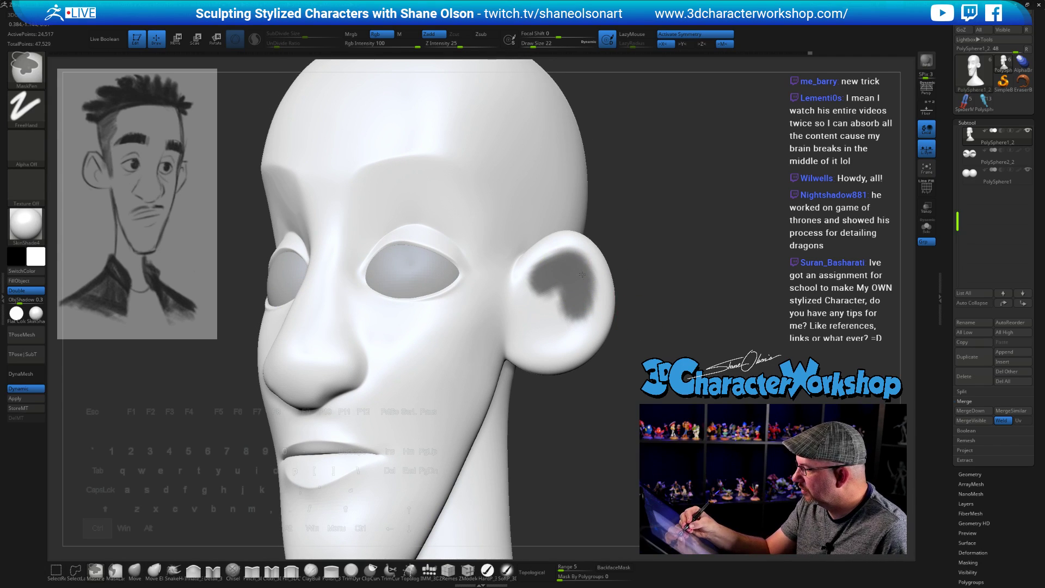
left_click_drag(582, 320, 539, 341, "ctrl")
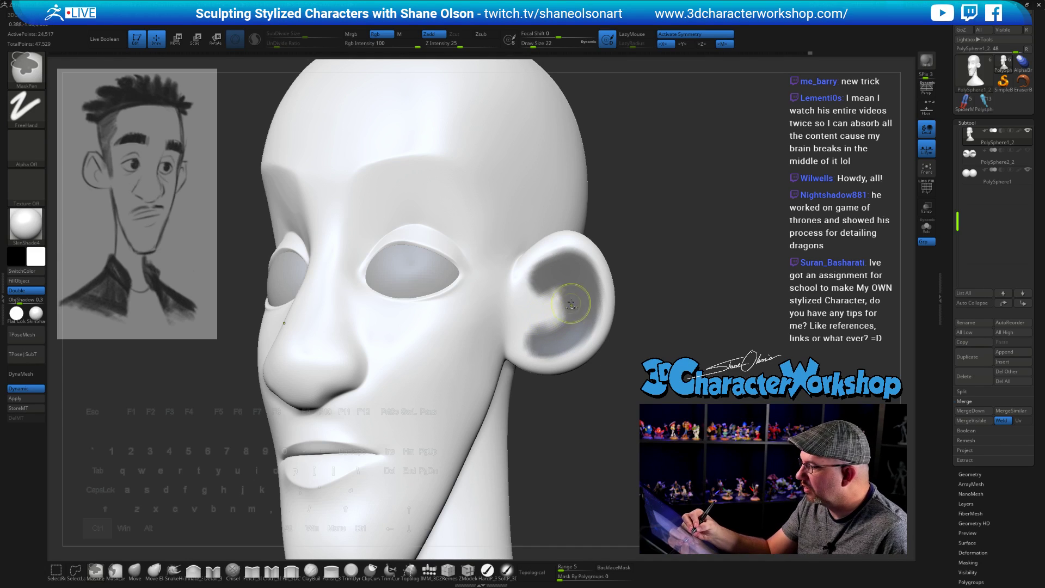
left_click_drag(570, 304, 543, 283, "ctrl")
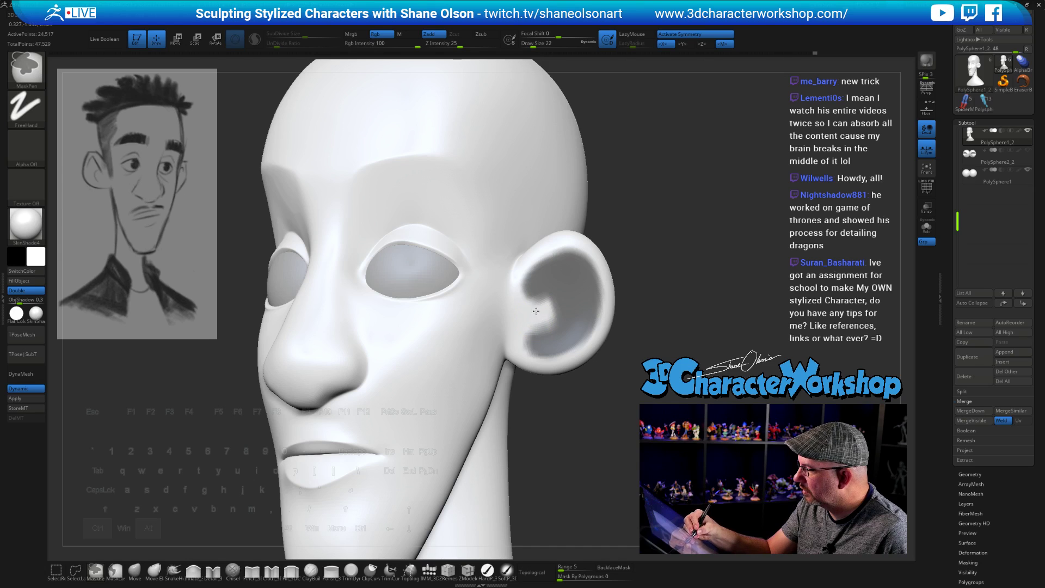
mouse_move(632, 397)
left_mouse_down()
mouse_move(607, 400)
mouse_move(627, 402)
mouse_move(635, 429)
mouse_move(618, 373)
mouse_move(566, 374)
left_mouse_up()
key("ctrl")
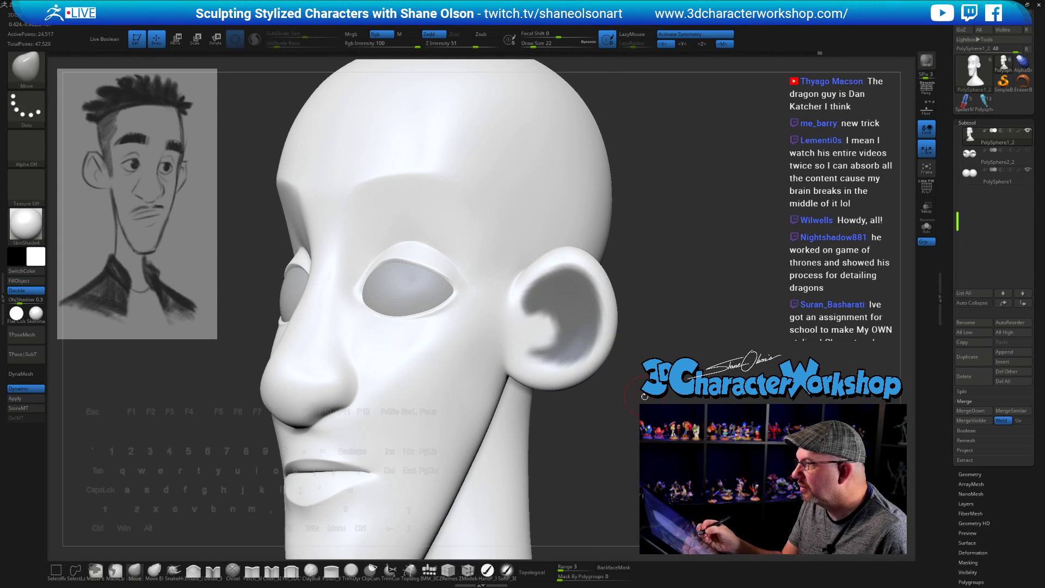
Step: Refine the edges of the C-shaped mask inside the ear at draw size 20, working from several angles
mouse_move(588, 371)
left_mouse_down()
mouse_move(552, 368)
mouse_move(629, 392)
mouse_move(587, 318)
left_mouse_up()
key("ctrl+alt")
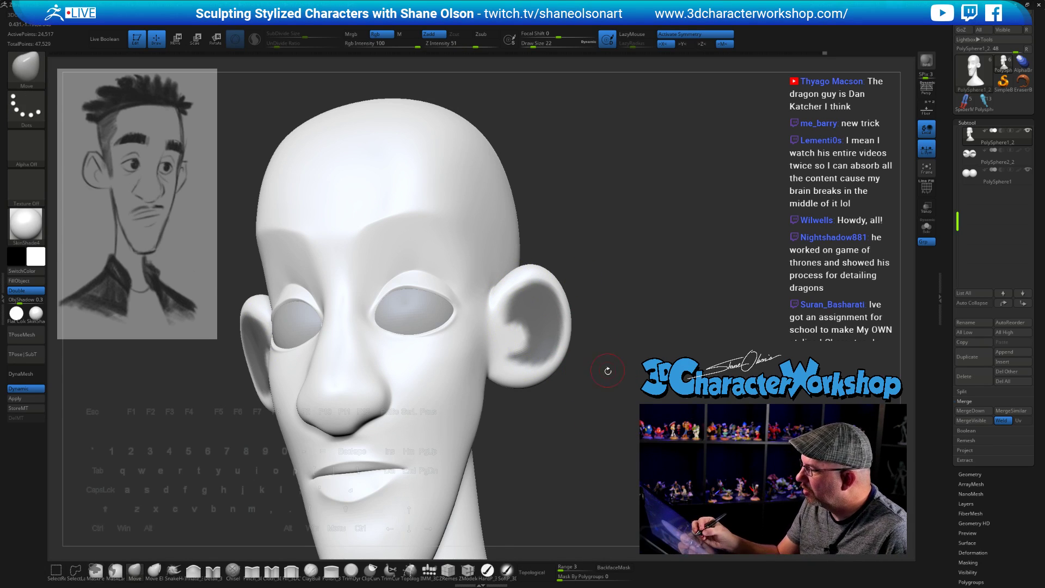
left_click_drag(607, 366, 609, 360)
key("s")
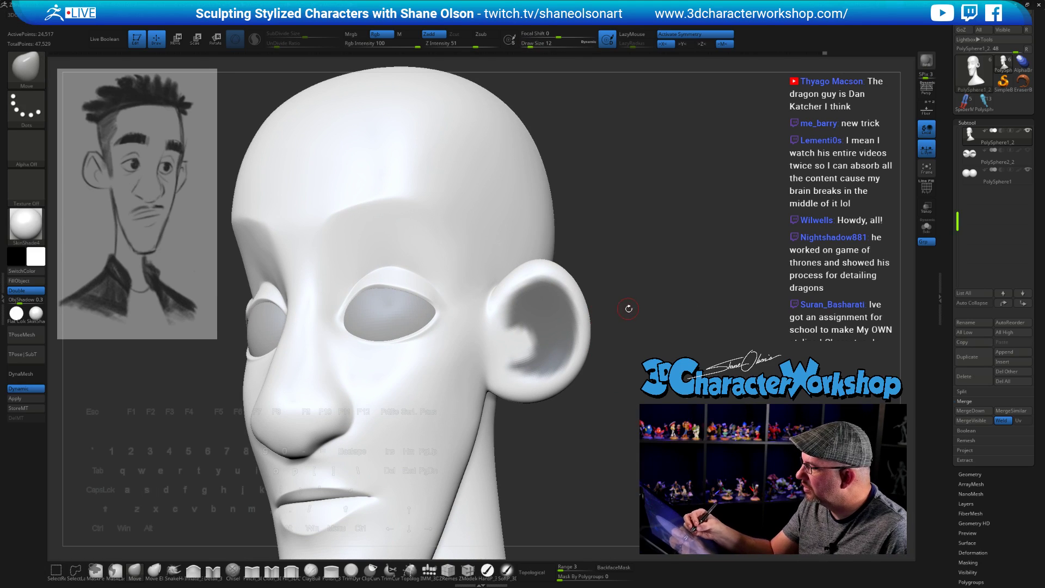
key("ctrl")
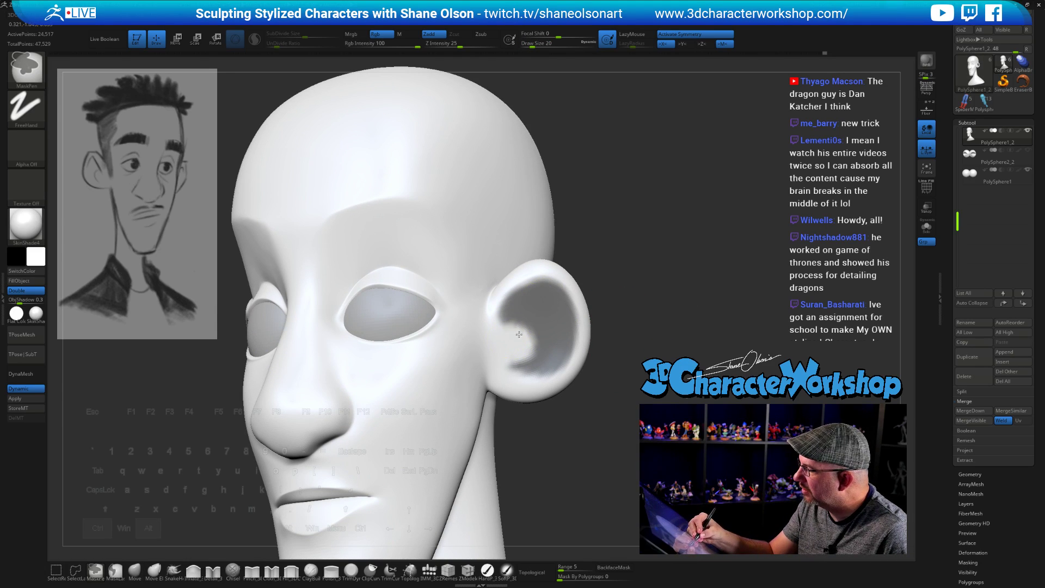
left_click_drag(603, 401, 605, 413)
key("ctrl+alt")
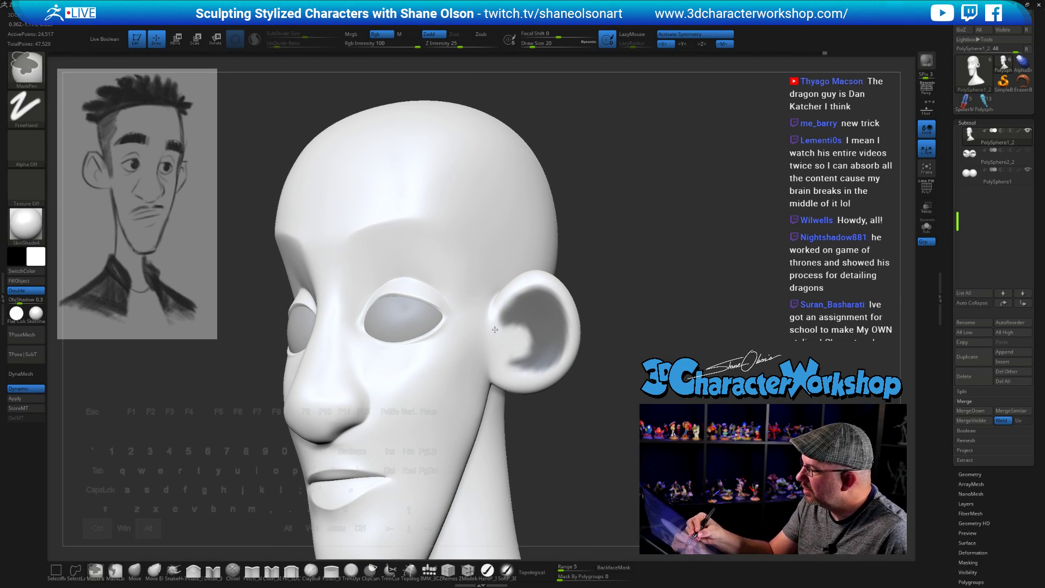
mouse_move(610, 395)
left_mouse_down()
mouse_move(619, 410)
mouse_move(604, 403)
left_mouse_up()
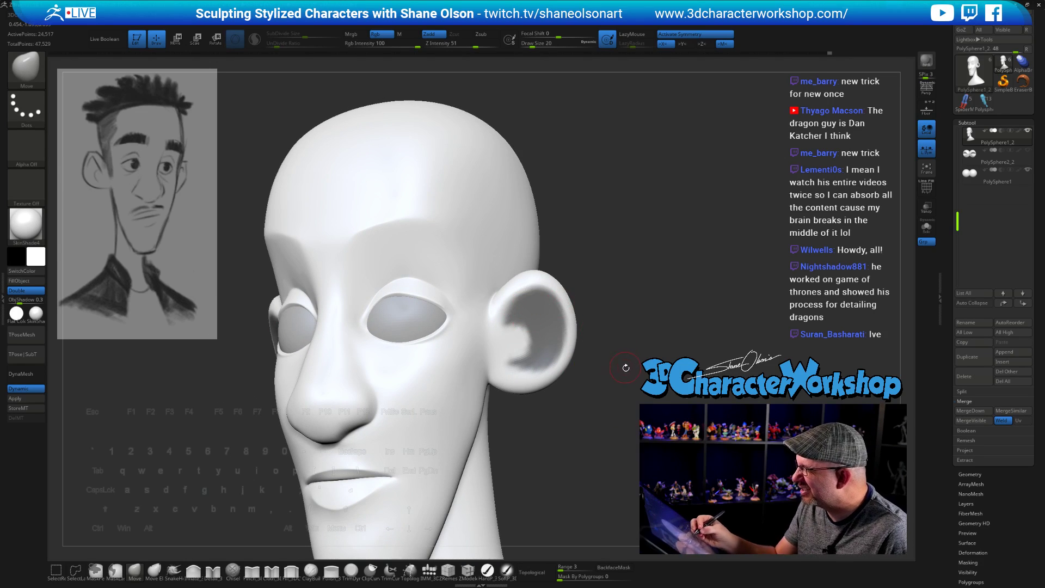
left_click_drag(626, 368, 619, 394)
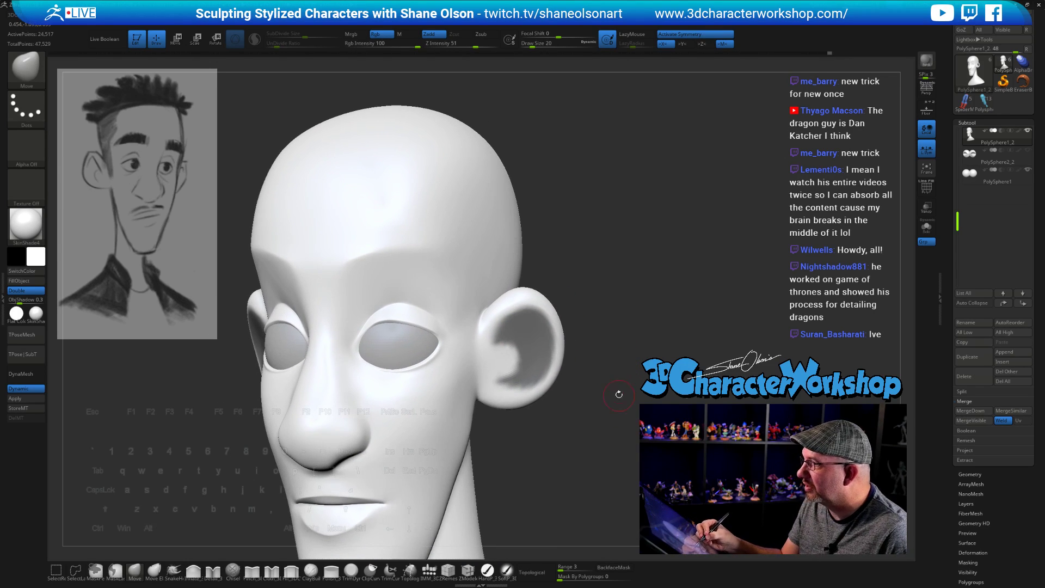
key("ctrl+alt")
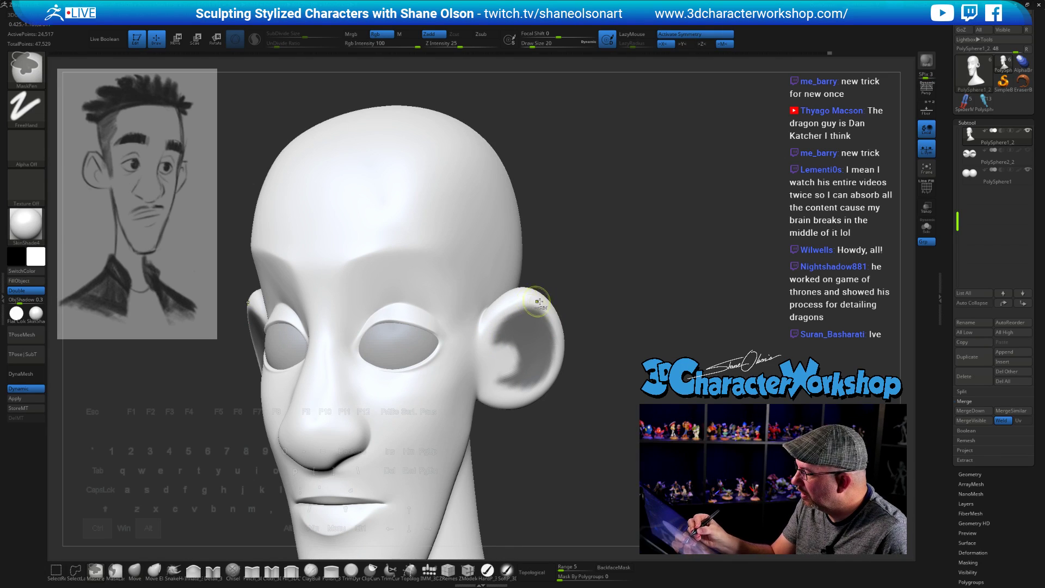
mouse_move(621, 403)
left_mouse_down()
mouse_move(625, 417)
mouse_move(606, 425)
mouse_move(606, 414)
mouse_move(634, 406)
left_mouse_up()
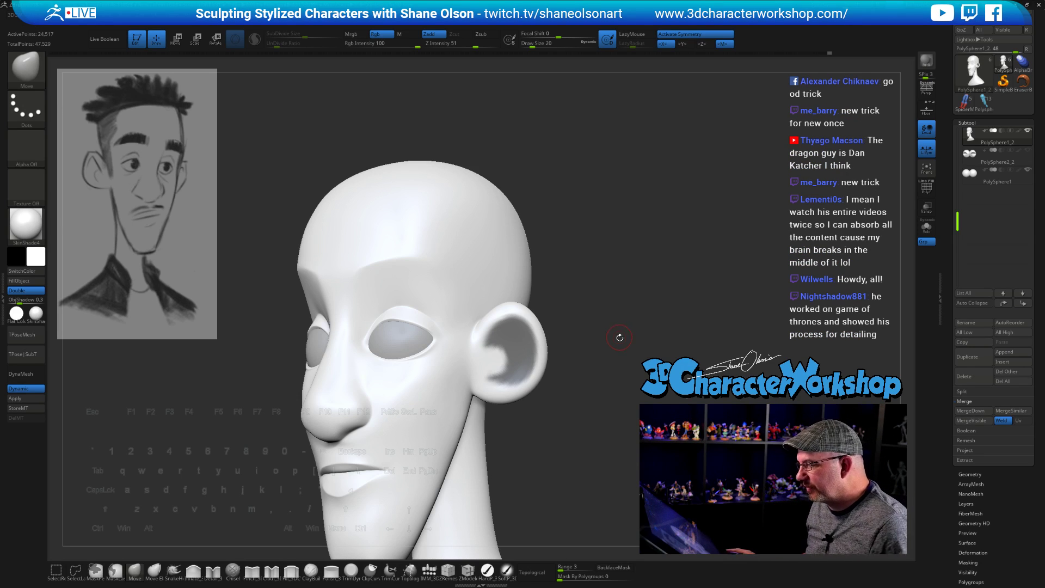
Step: Show the polygon wireframe, turn the ear mask into a polygroup with Edgeloop Masked Border, and clear the mask
left_click_drag(620, 337, 641, 326)
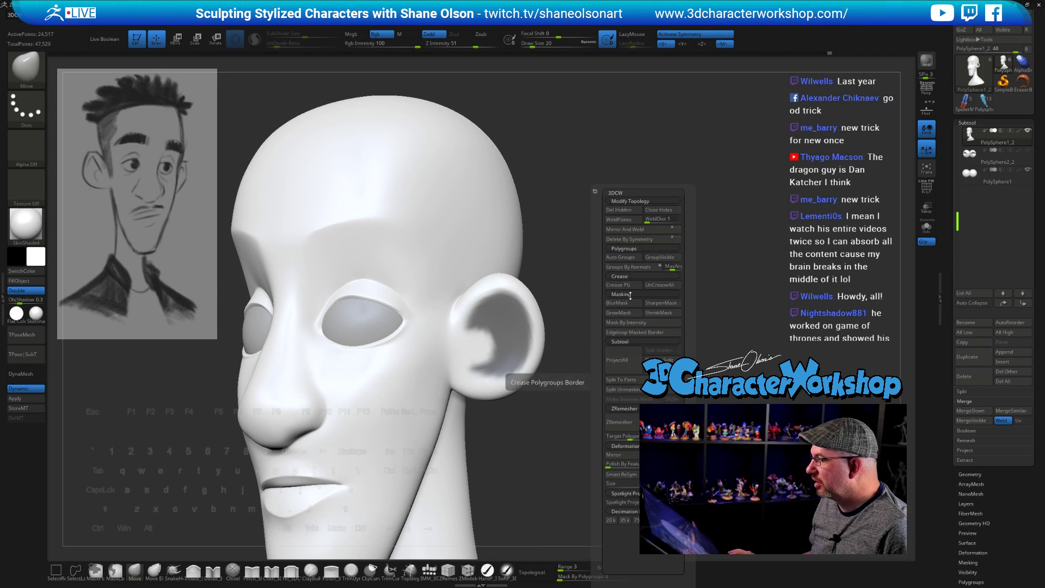
left_click(621, 333)
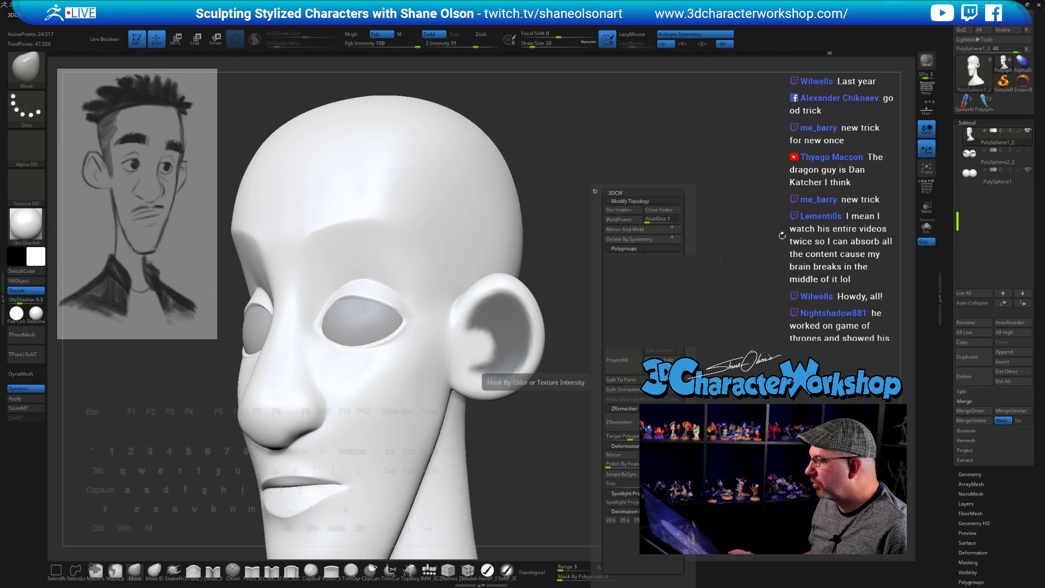
key("shift+f")
left_click_drag(689, 222, 689, 304)
key("space")
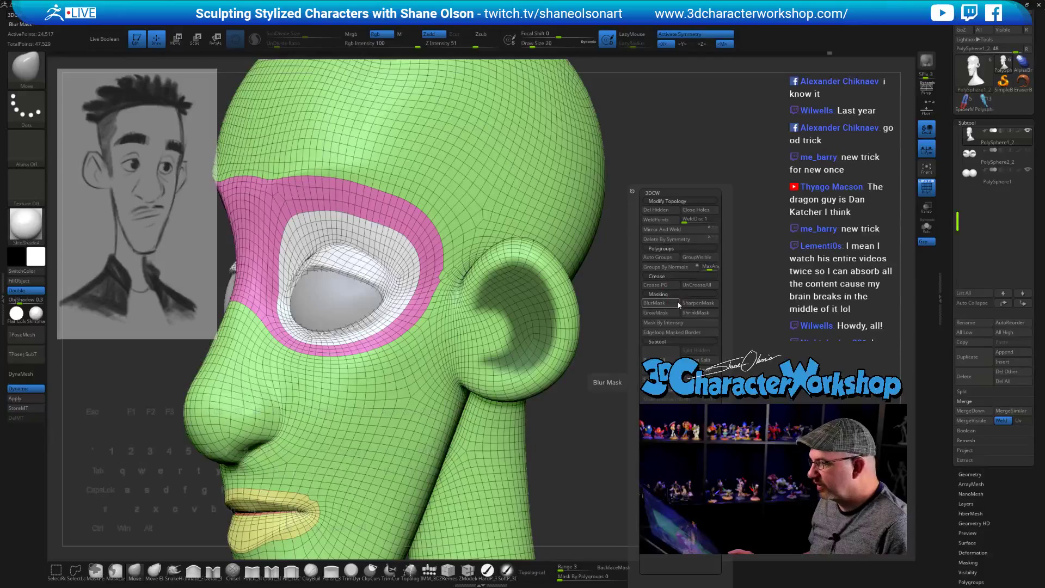
left_click(673, 334)
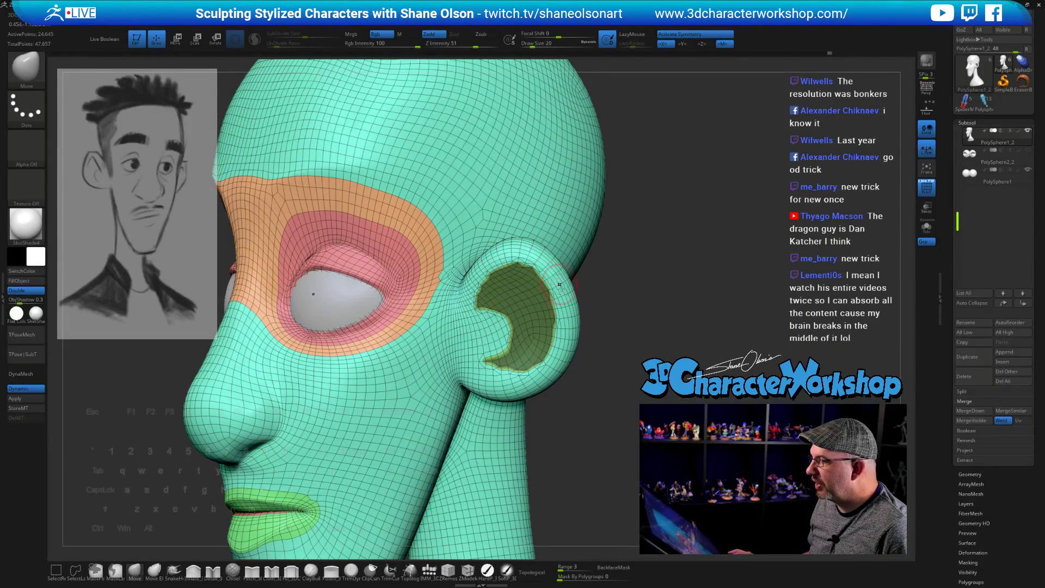
mouse_move(685, 313)
left_mouse_down()
mouse_move(662, 309)
mouse_move(673, 302)
left_mouse_up()
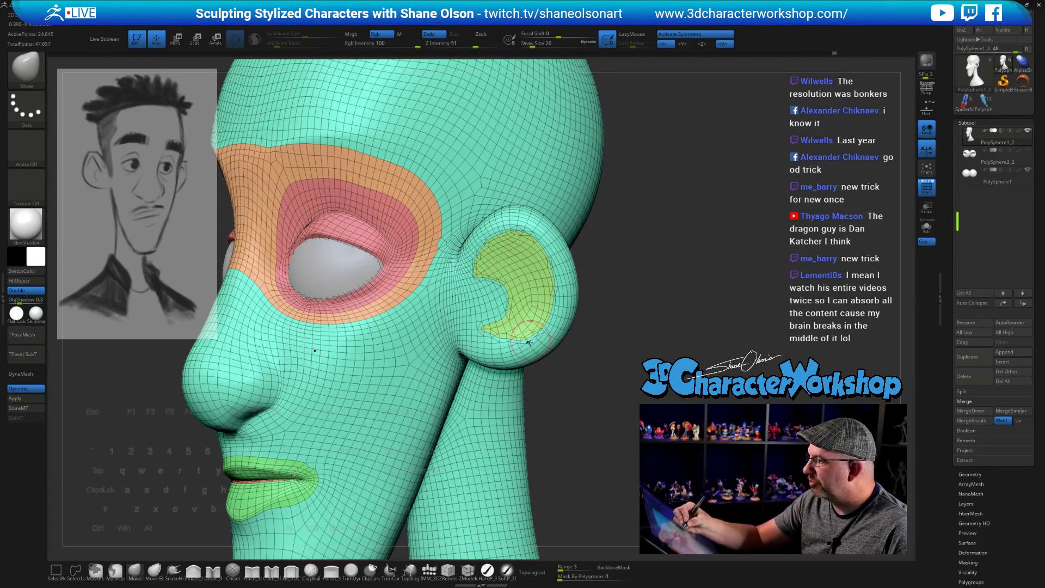
Step: Clean up the ear polygroup's border with Polish By Features and review it from the front
left_click_drag(580, 289, 599, 297)
mouse_move(632, 407)
left_mouse_down()
mouse_move(604, 403)
mouse_move(635, 391)
left_mouse_up()
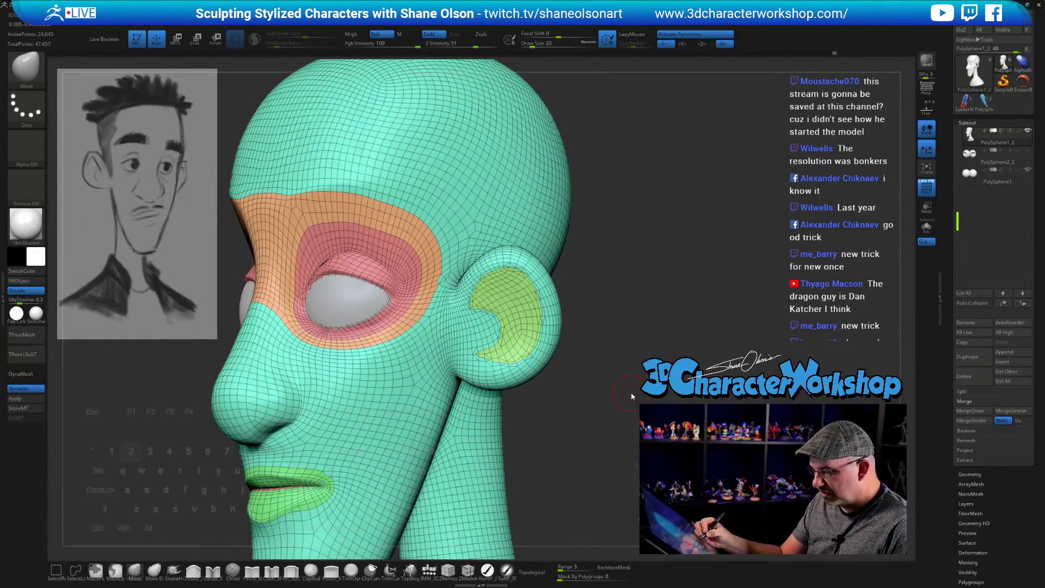
key("space")
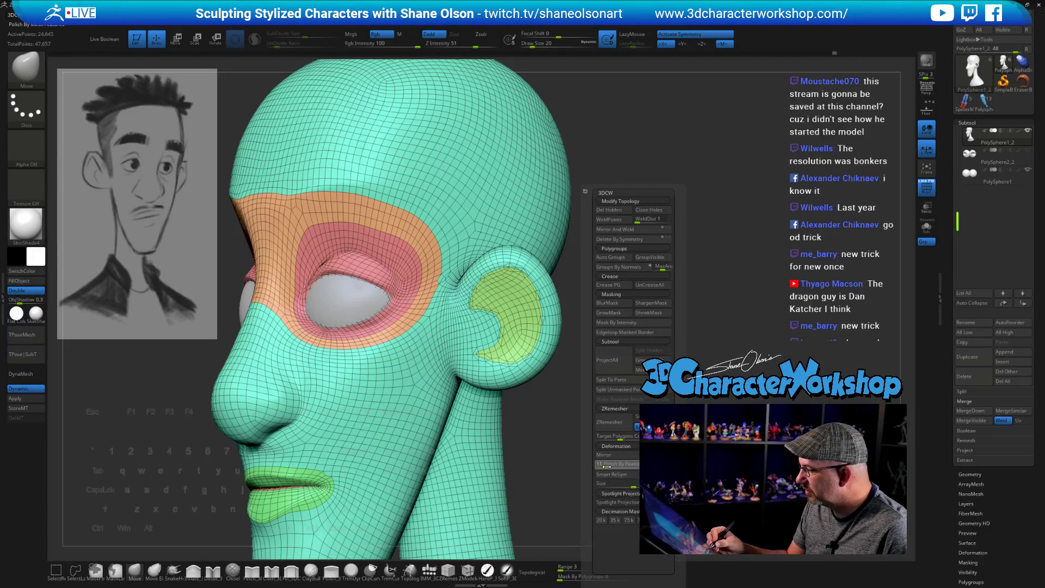
left_click_drag(606, 466, 606, 467)
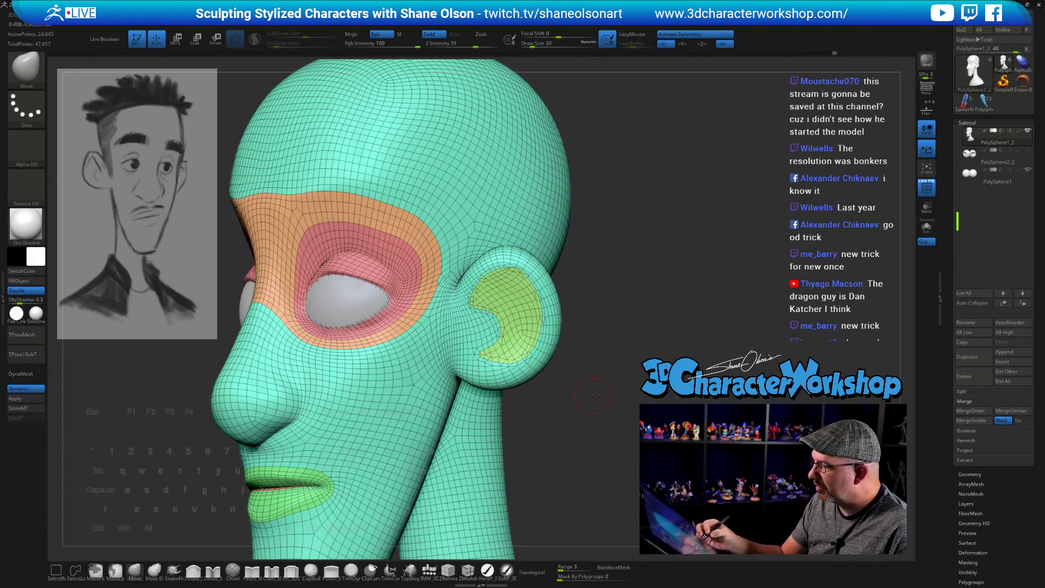
left_click_drag(595, 396, 619, 370)
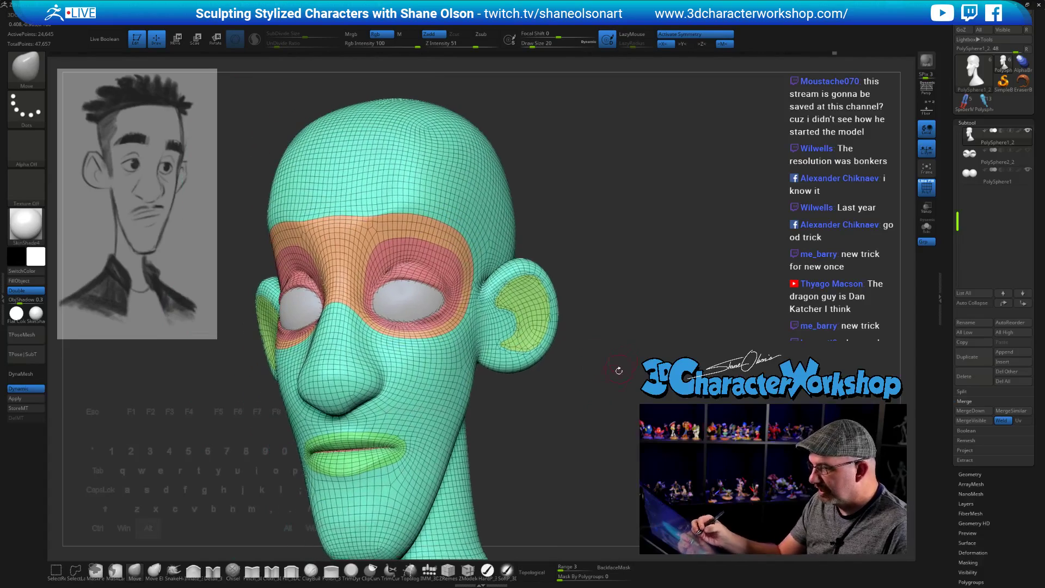
Step: Sink the C-shaped ear polygroup inward with ZModeler, undoing the first attempt and repeating it with the wireframe hidden
left_click(469, 572)
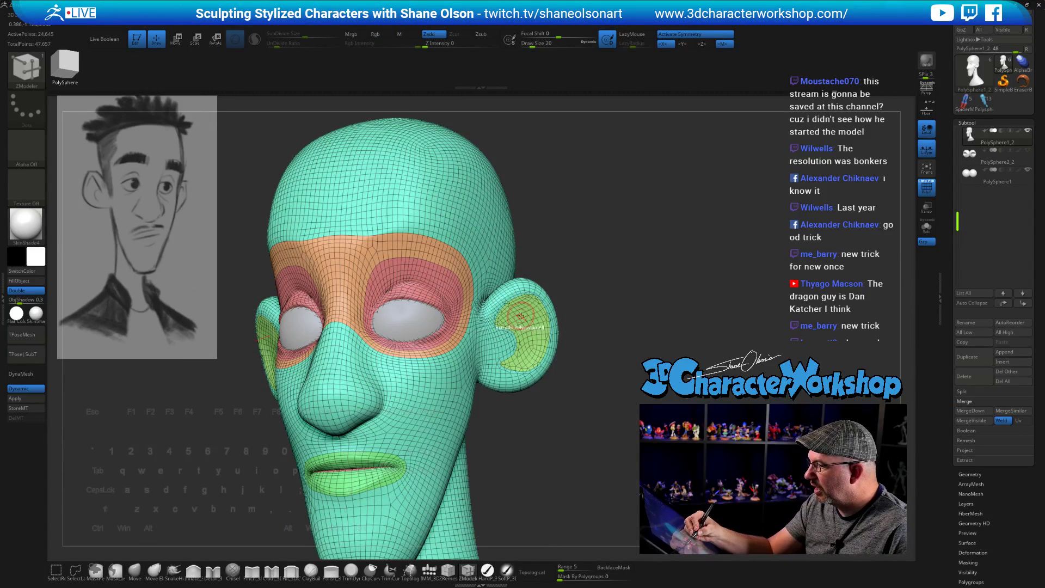
mouse_move(619, 347)
left_mouse_down()
mouse_move(586, 348)
mouse_move(617, 362)
left_mouse_up()
left_click_drag(525, 315, 522, 311)
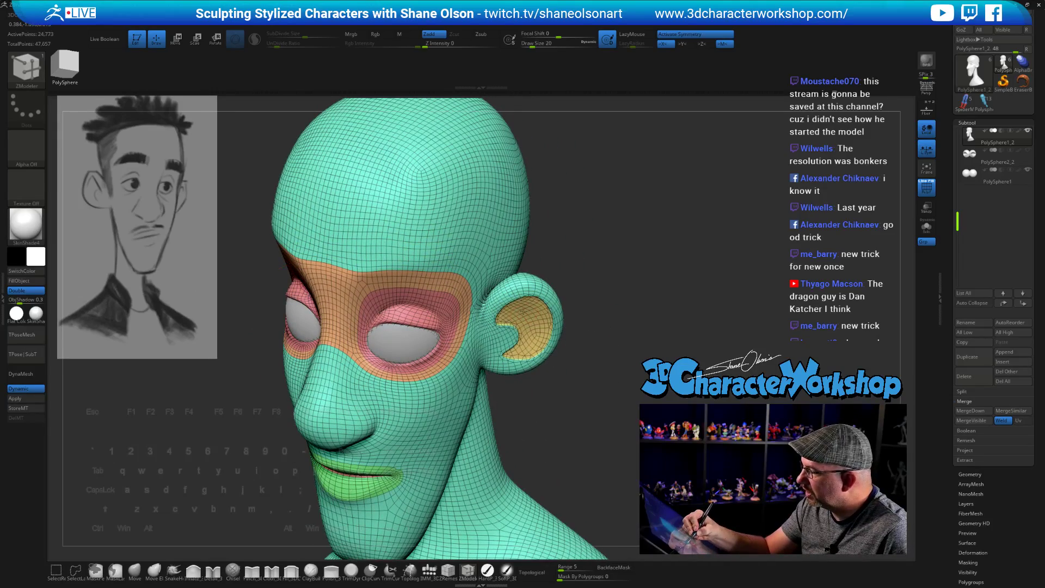
mouse_move(612, 387)
left_mouse_down()
mouse_move(632, 375)
mouse_move(611, 377)
mouse_move(630, 362)
mouse_move(646, 396)
mouse_move(644, 375)
mouse_move(641, 435)
left_mouse_up()
key("shift+f")
key("ctrl+z")
left_click_drag(615, 345, 636, 382, "alt")
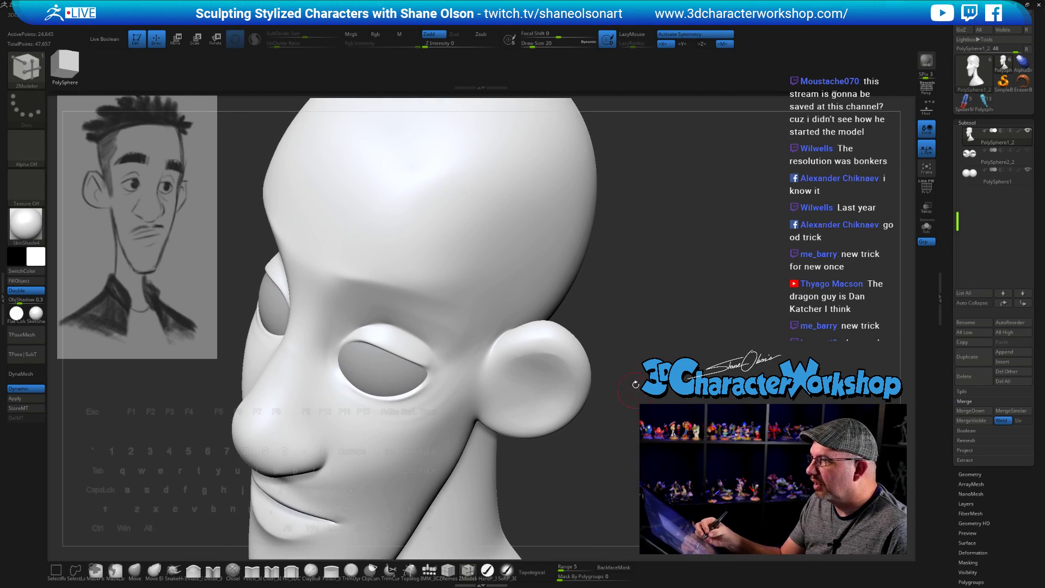
left_click(534, 383)
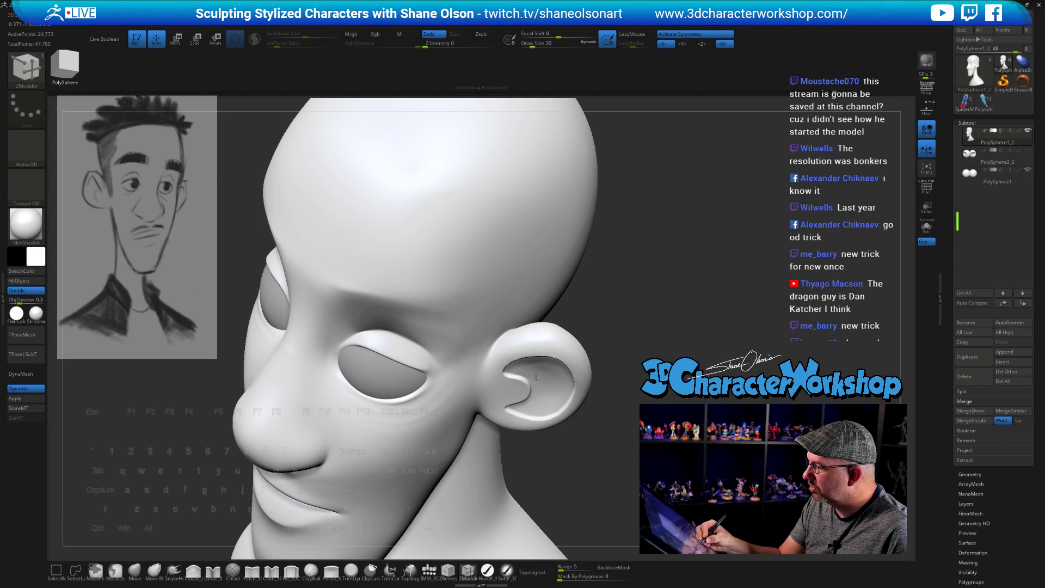
Step: Smooth the rim of the ear hollow and the cheek in front of it at draw size 31
mouse_move(634, 403)
left_mouse_down()
mouse_move(644, 349)
mouse_move(508, 359)
left_mouse_up()
key("shift")
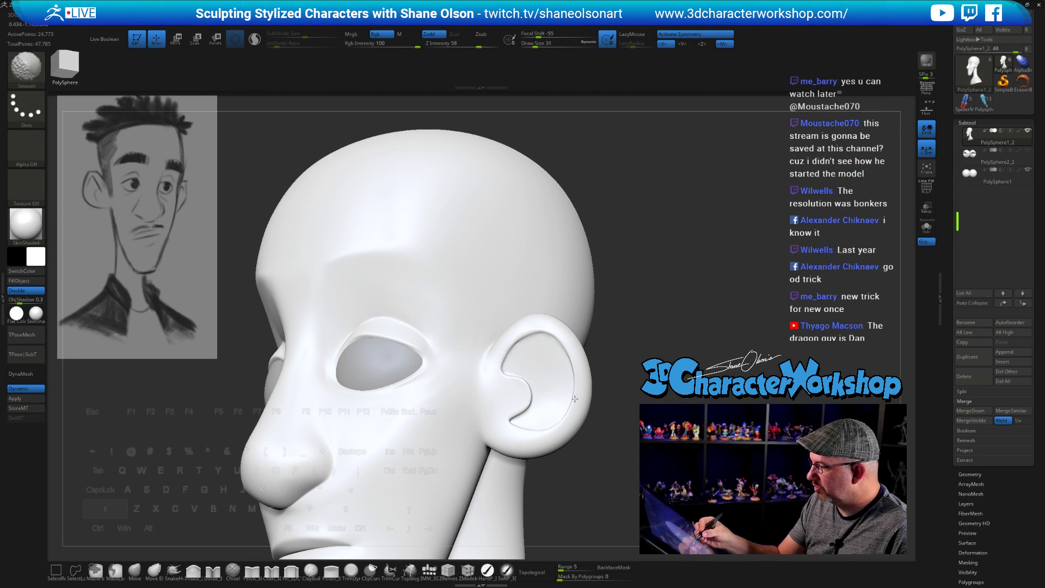
mouse_move(724, 436)
left_mouse_down()
mouse_move(651, 441)
mouse_move(748, 444)
mouse_move(703, 443)
mouse_move(724, 444)
left_mouse_up()
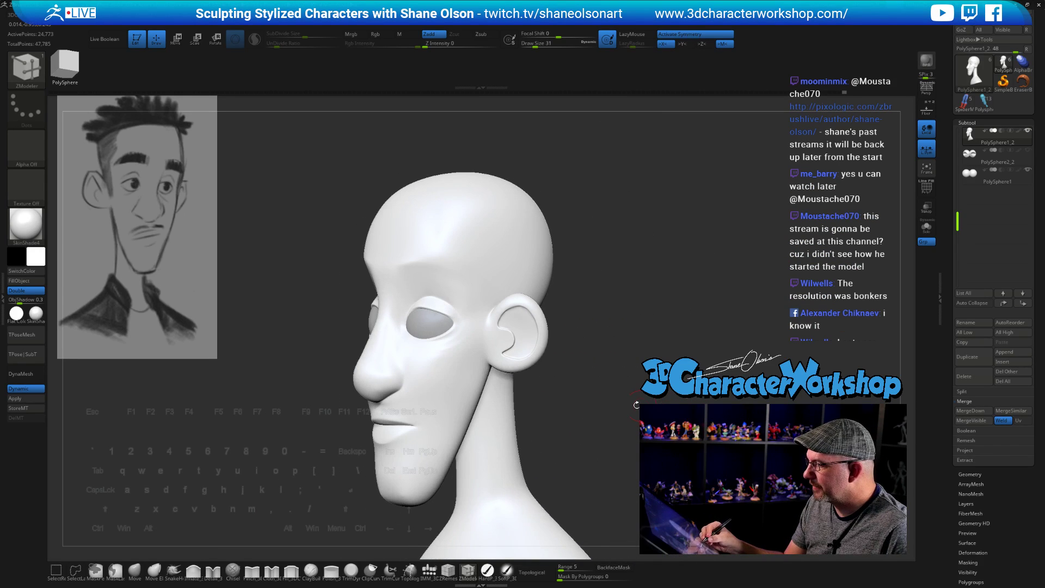
key("shift")
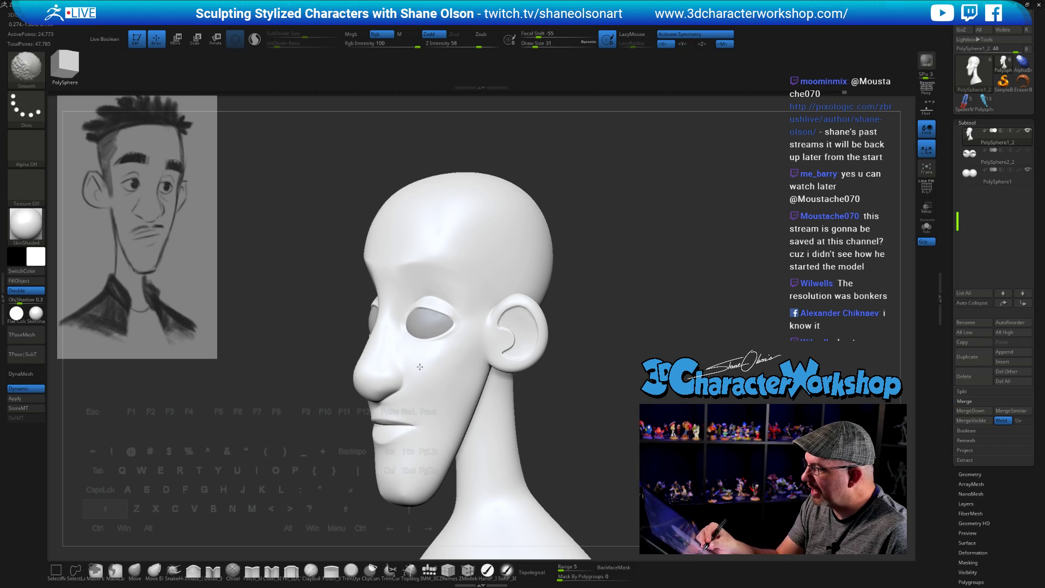
mouse_move(574, 408)
left_mouse_down()
mouse_move(669, 438)
mouse_move(616, 439)
left_mouse_up()
key("shift")
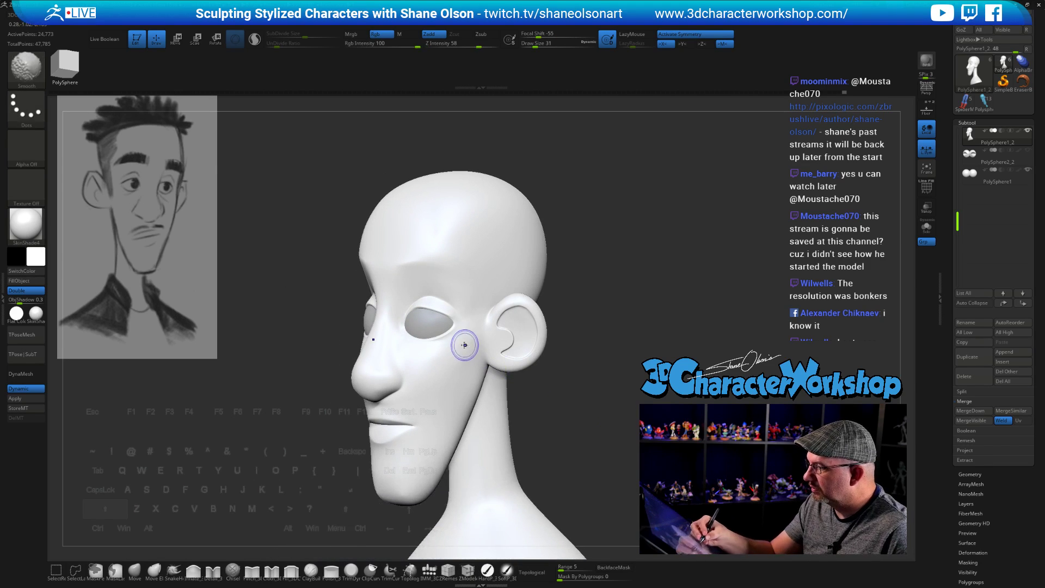
mouse_move(590, 367)
left_mouse_down()
mouse_move(618, 386)
mouse_move(564, 335)
left_mouse_up()
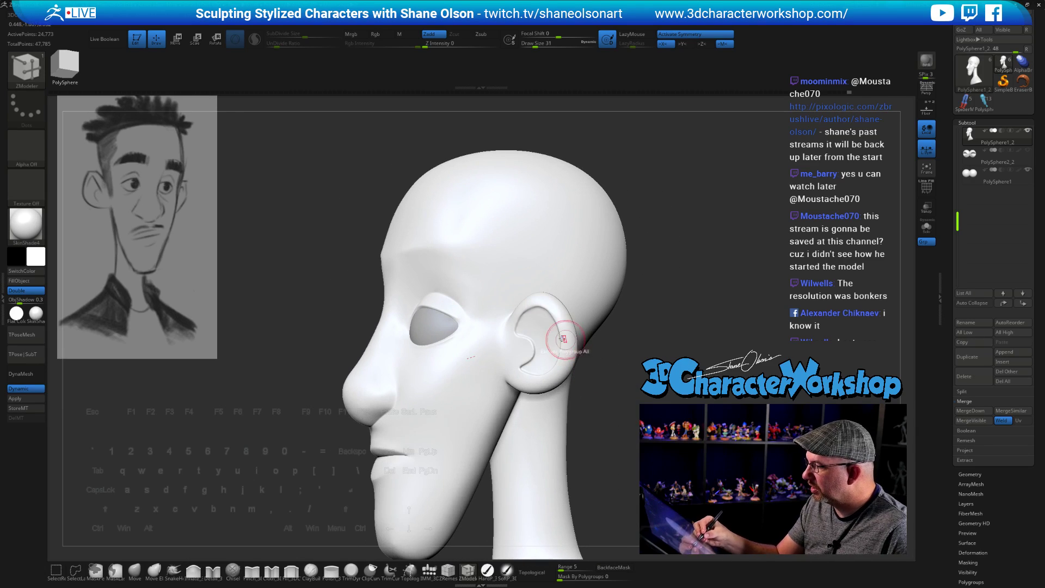
Step: Smooth the lower and rear edges of the C-shaped hollow inside the ear
key("shift")
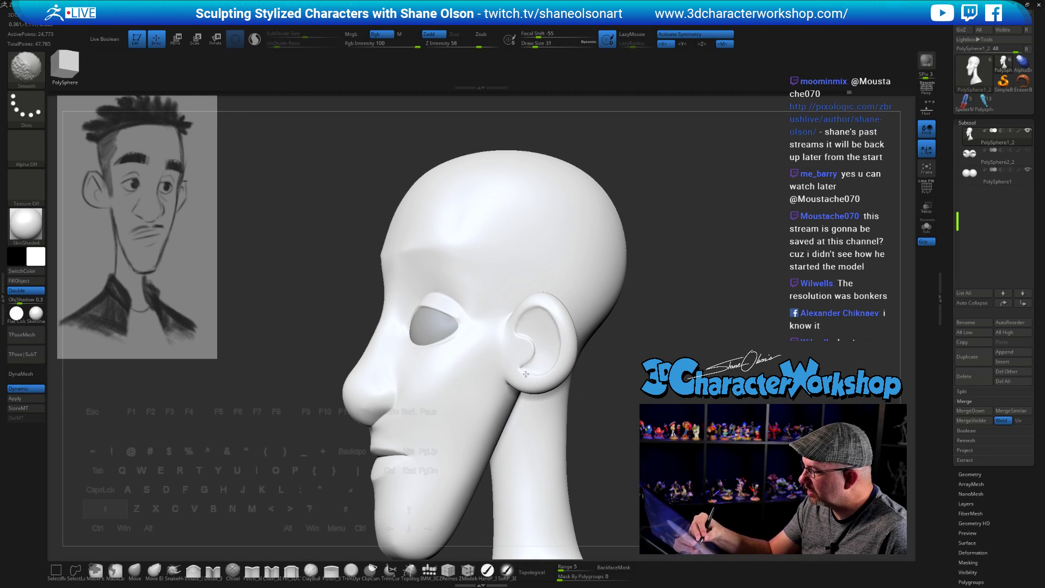
left_click_drag(526, 374, 529, 370, "shift")
mouse_move(623, 414)
left_mouse_down()
mouse_move(650, 425)
mouse_move(627, 412)
mouse_move(638, 418)
left_mouse_up()
key("shift")
left_click_drag(553, 367, 547, 374, "shift")
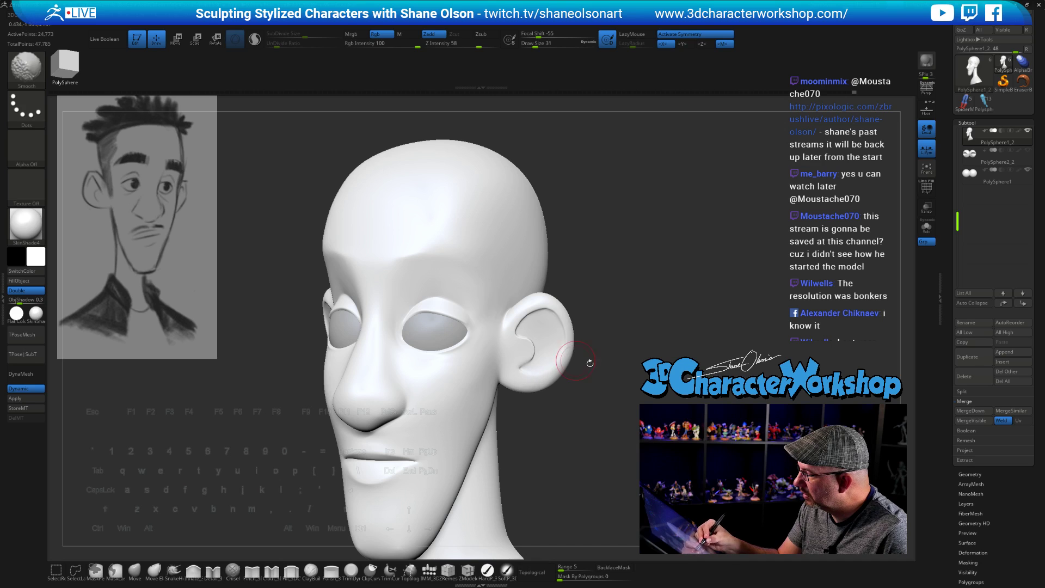
Step: Mask everything except the ear hollow's polygroup and adjust its position and tilt with the transform gizmo
left_click_drag(576, 362, 607, 420)
key("w")
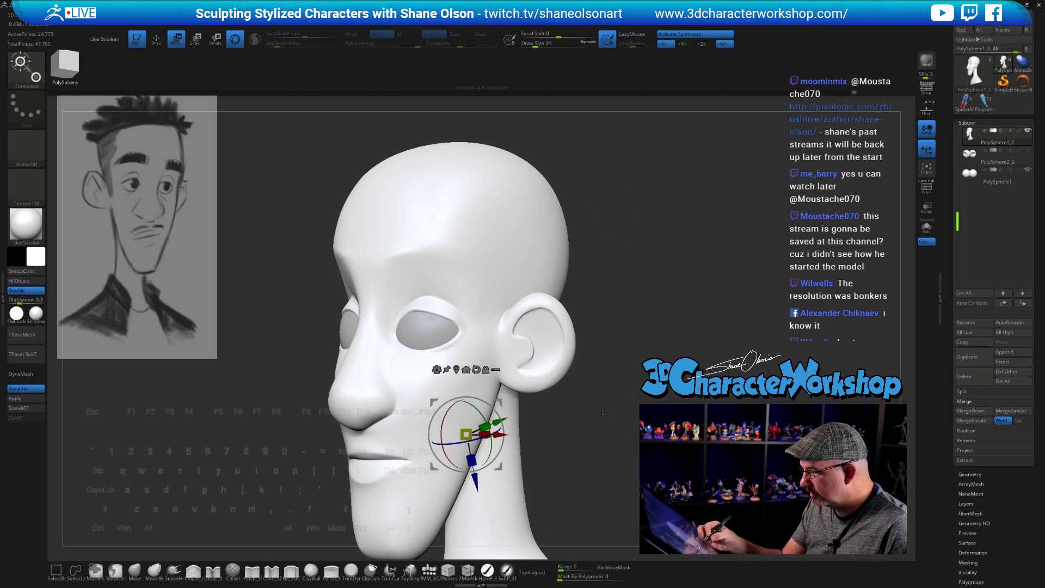
left_click(551, 340, "ctrl")
left_click_drag(597, 383, 612, 404)
left_click_drag(579, 373, 612, 405, "alt")
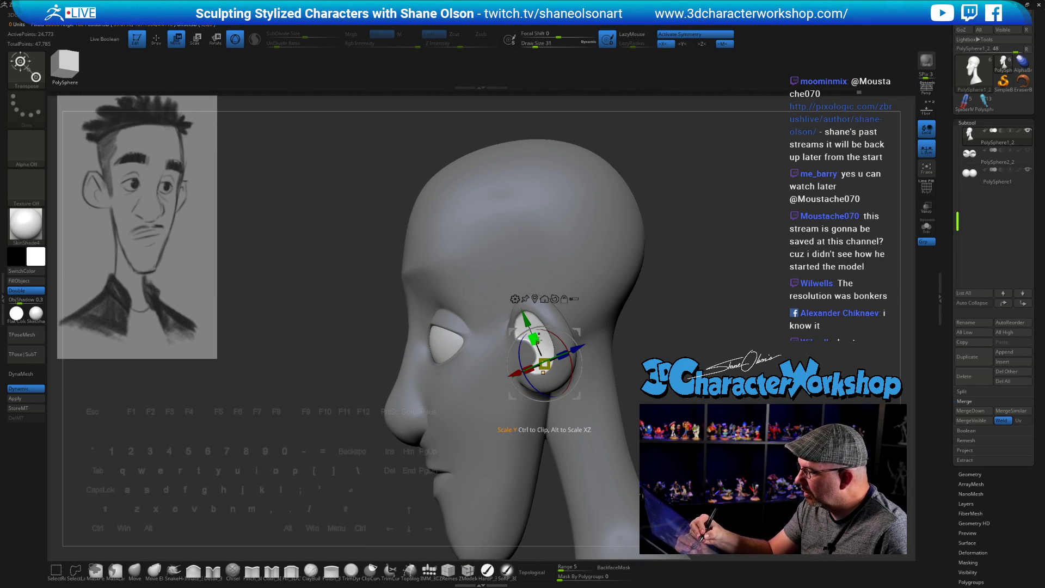
left_click_drag(595, 330, 544, 363)
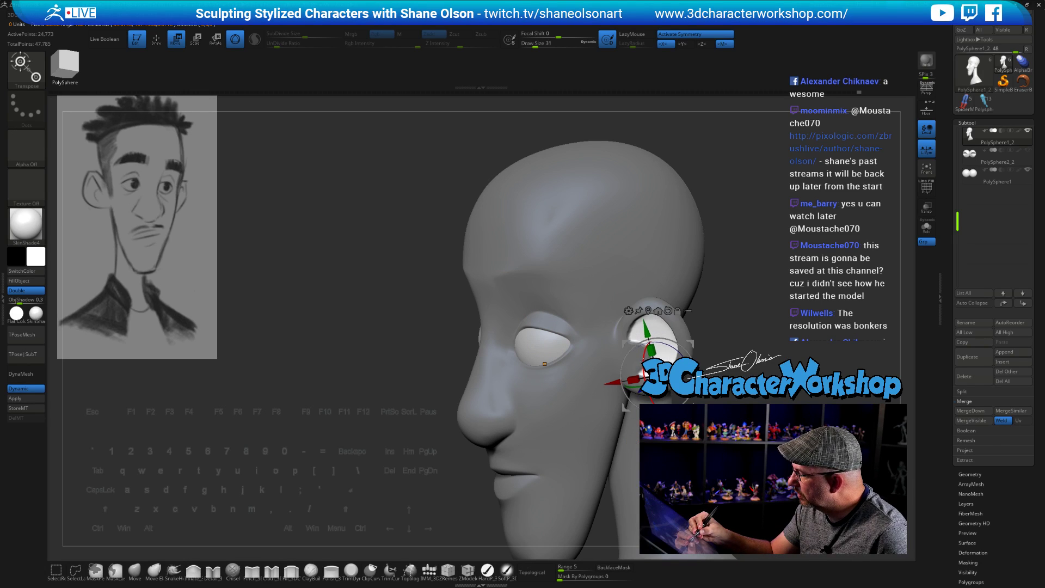
left_click_drag(545, 363, 423, 349)
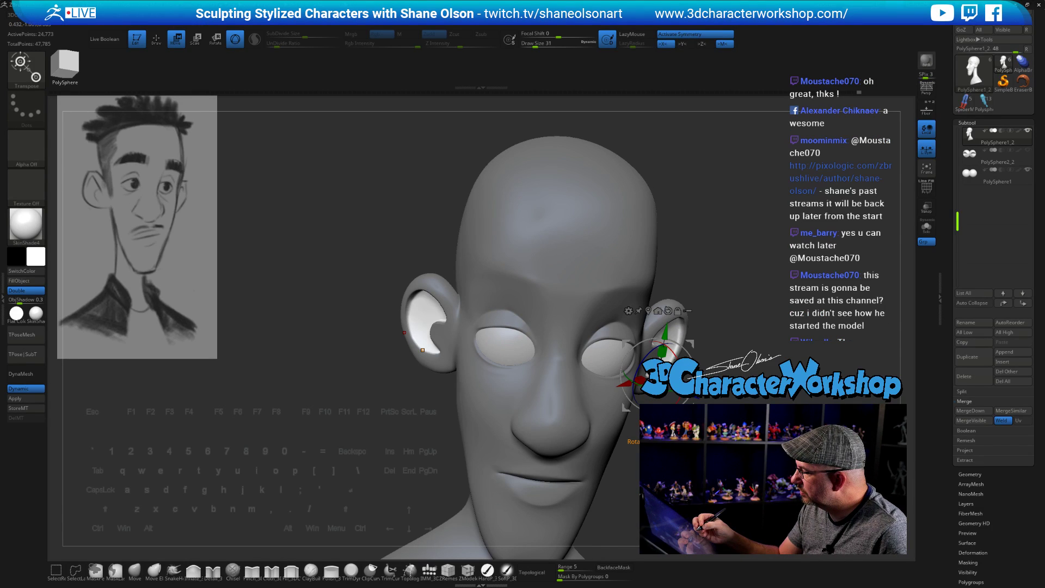
left_click_drag(703, 359, 672, 379)
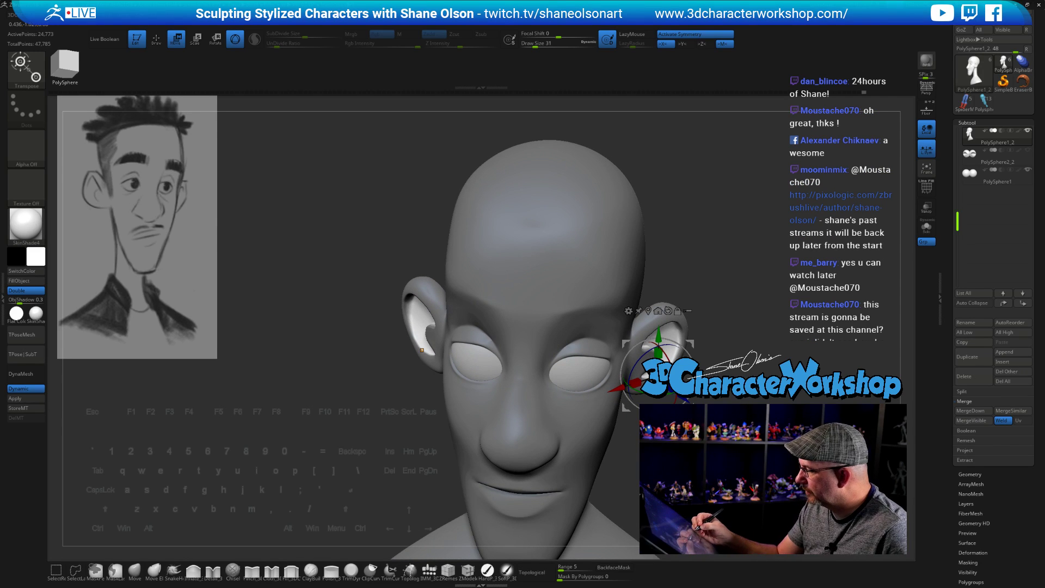
Step: Clear the mask, return to Draw mode, and smooth the inner ear around the hollow
mouse_move(719, 436)
left_mouse_down("ctrl")
mouse_move(751, 468)
mouse_move(719, 435)
mouse_move(681, 422)
mouse_move(632, 441)
mouse_move(659, 428)
mouse_move(659, 471)
mouse_move(637, 447)
left_mouse_up("ctrl")
key("q")
mouse_move(553, 366)
left_mouse_down("shift")
mouse_move(548, 357)
mouse_move(579, 349)
left_mouse_up("shift")
mouse_move(675, 436)
left_mouse_down()
mouse_move(610, 460)
mouse_move(637, 455)
left_mouse_up()
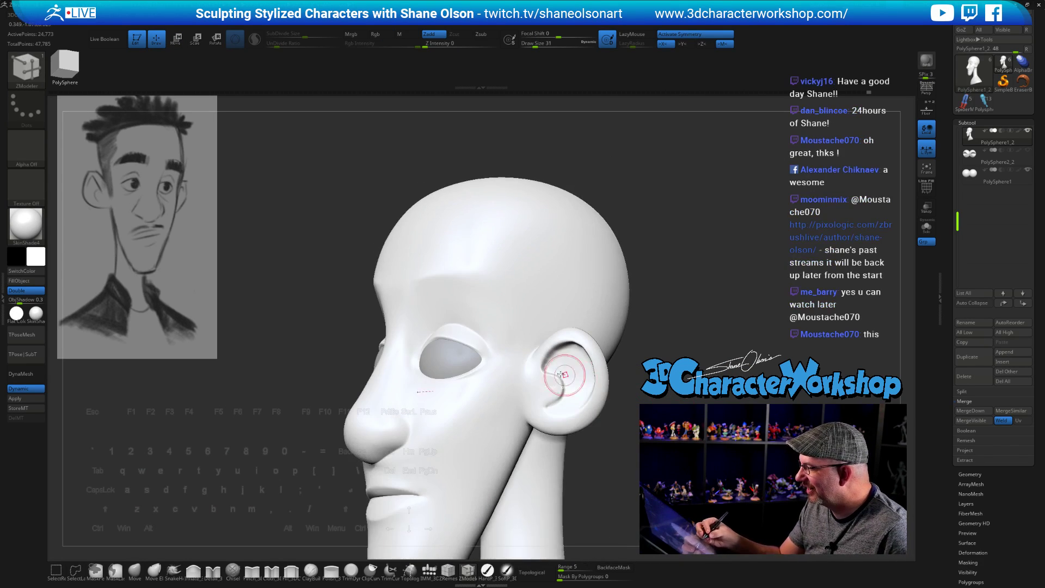
left_click_drag(564, 349, 614, 354)
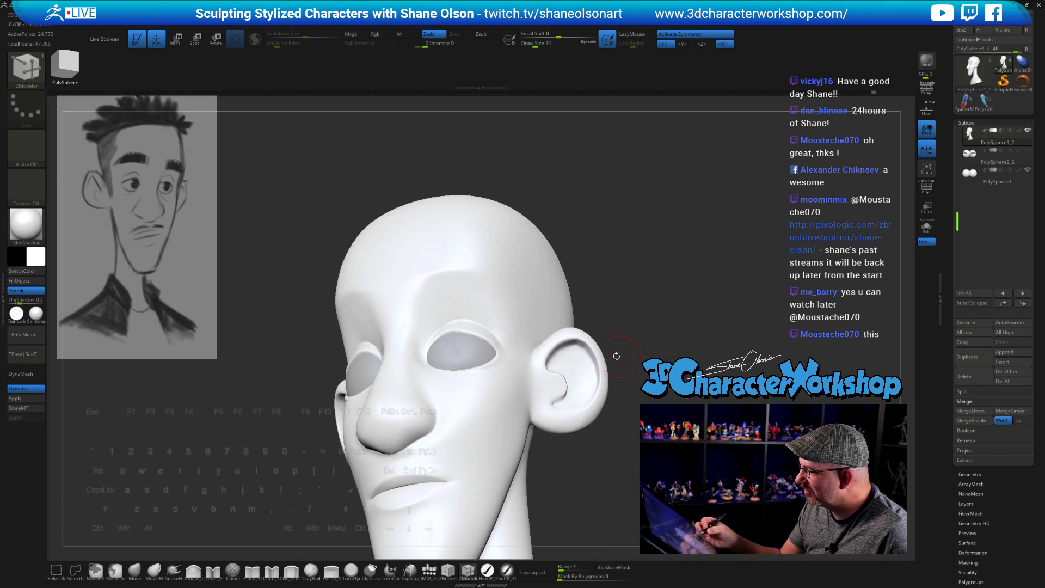
Step: Smooth the front edge of the C-shaped hollow inside the ear
left_click_drag(662, 427, 605, 431)
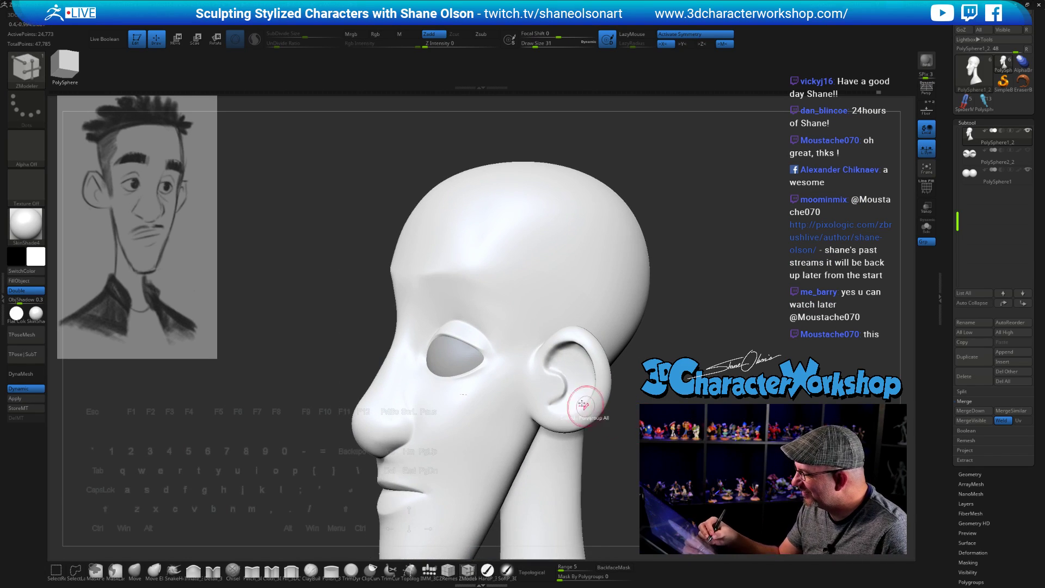
left_click_drag(552, 377, 551, 362, "shift")
left_click_drag(631, 436, 689, 436, "shift")
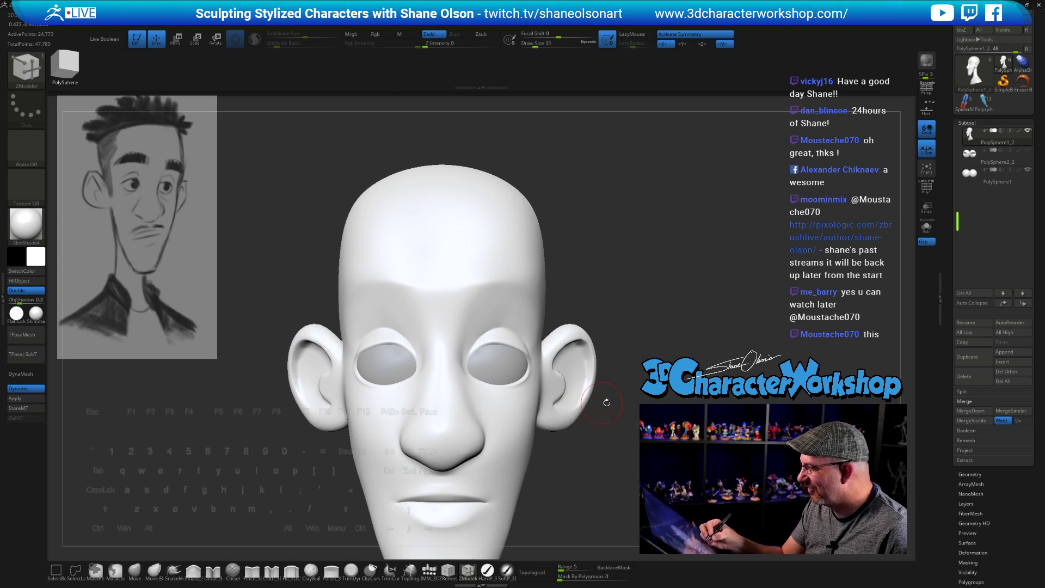
Step: Sharpen the front and upper edges of the ear hollow with the Pinch brush at draw size 22
mouse_move(646, 409)
left_mouse_down()
mouse_move(625, 409)
mouse_move(618, 441)
mouse_move(605, 418)
mouse_move(589, 457)
mouse_move(593, 425)
left_mouse_up()
left_click(252, 571)
mouse_move(620, 490)
left_mouse_down()
mouse_move(597, 477)
mouse_move(660, 332)
mouse_move(689, 321)
mouse_move(674, 322)
left_mouse_up()
key("s")
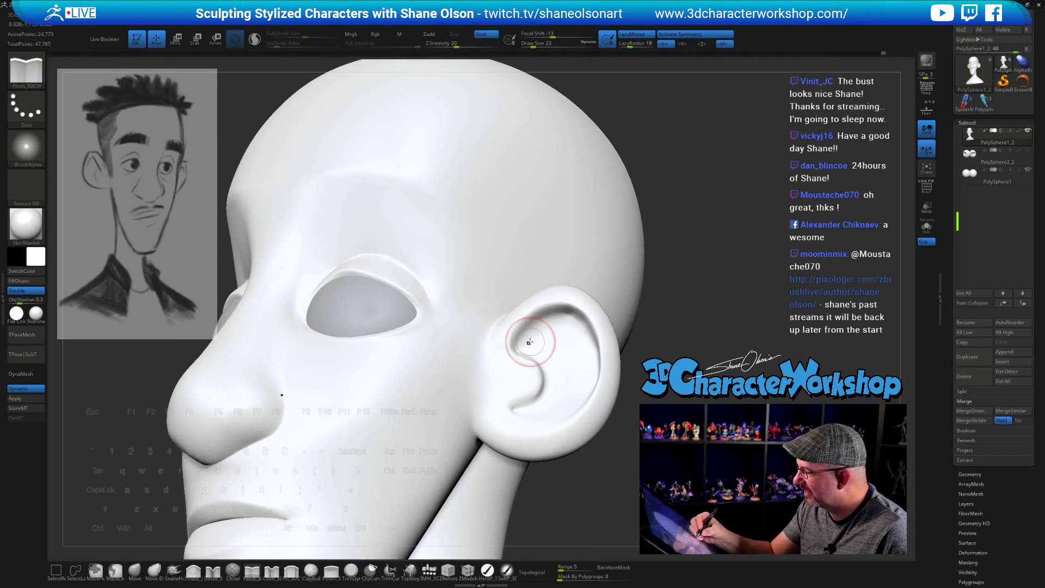
left_click_drag(529, 343, 520, 344)
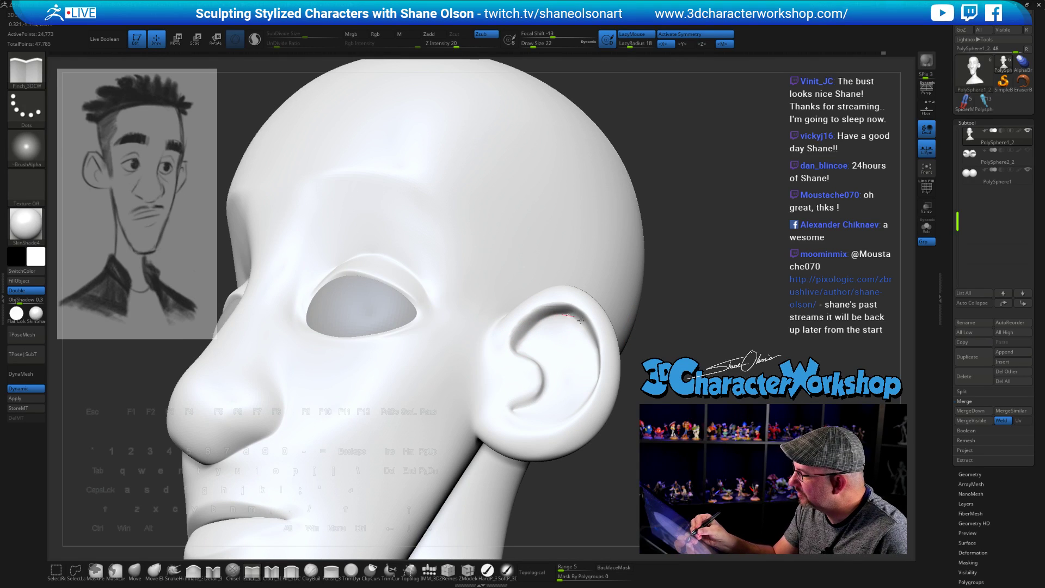
left_click_drag(514, 327, 539, 305, "alt")
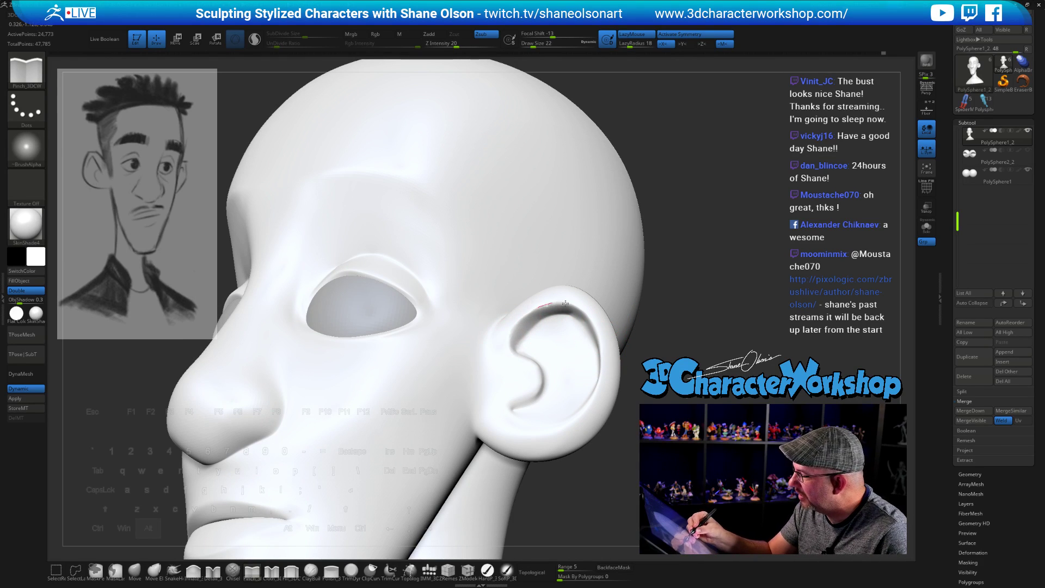
Step: Smooth the upper inner ear and pinch along the rear inside edge of the ear rim
left_click_drag(645, 352, 674, 355)
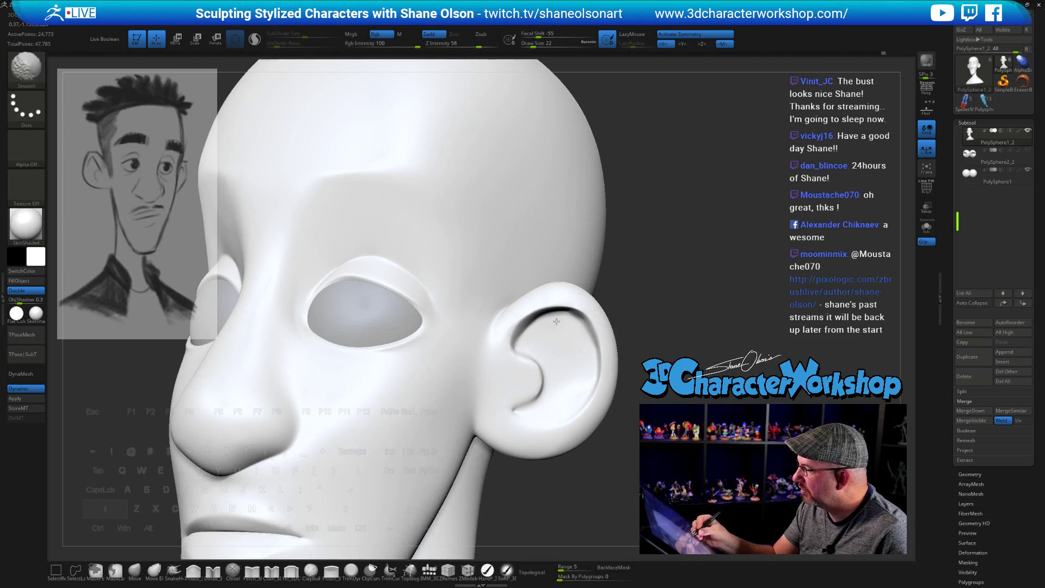
mouse_move(626, 332)
left_mouse_down()
mouse_move(599, 310)
mouse_move(551, 312)
mouse_move(584, 326)
left_mouse_up()
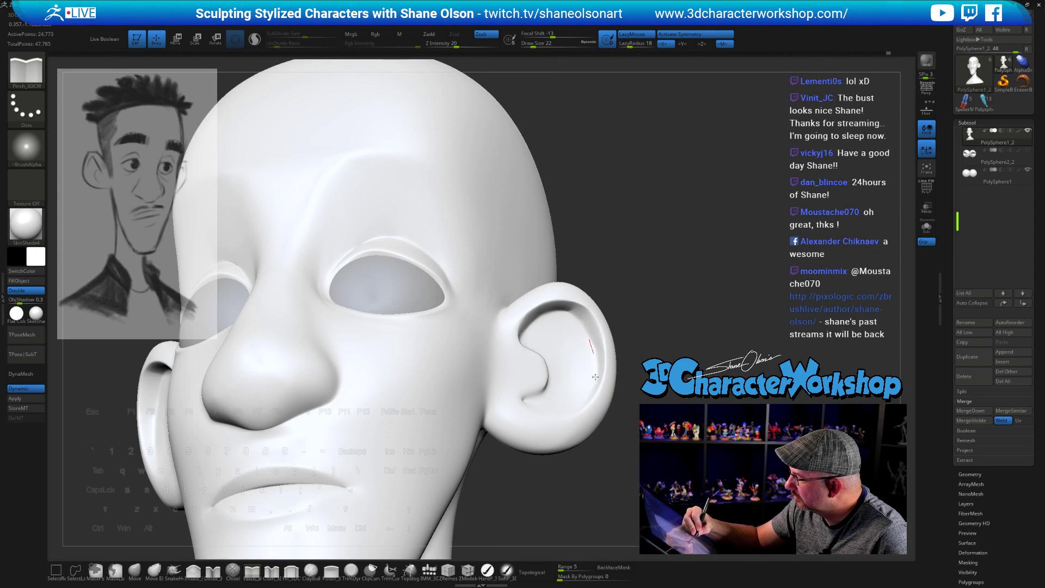
left_click_drag(719, 251, 621, 256)
left_click_drag(626, 349, 571, 360)
left_click_drag(626, 380, 599, 376)
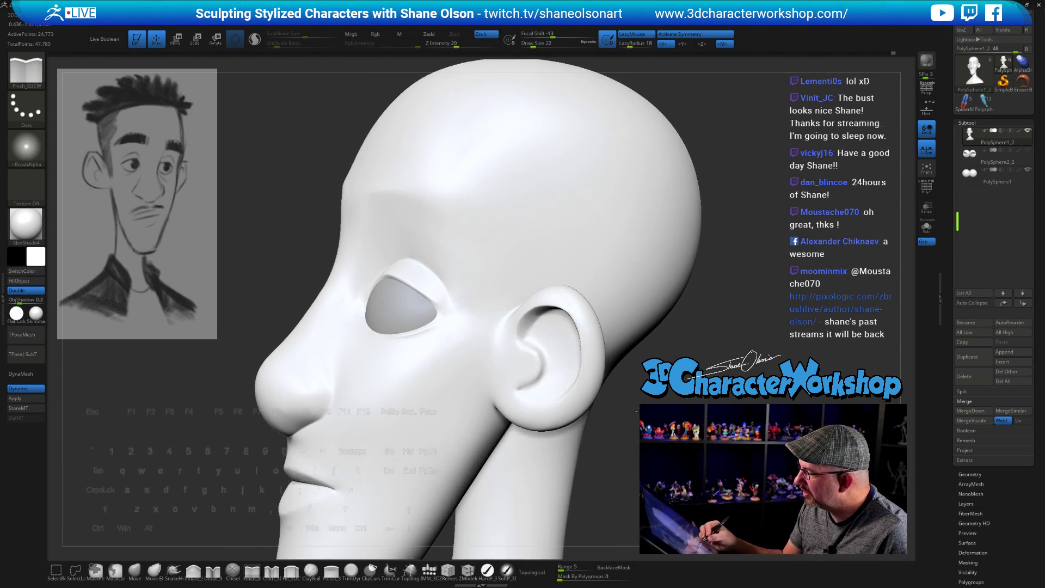
Step: Pinch the crease around the small front lobe of the inner ear with the brush at draw size 16
key("bracketleft")
left_click_drag(529, 381, 525, 384, "alt")
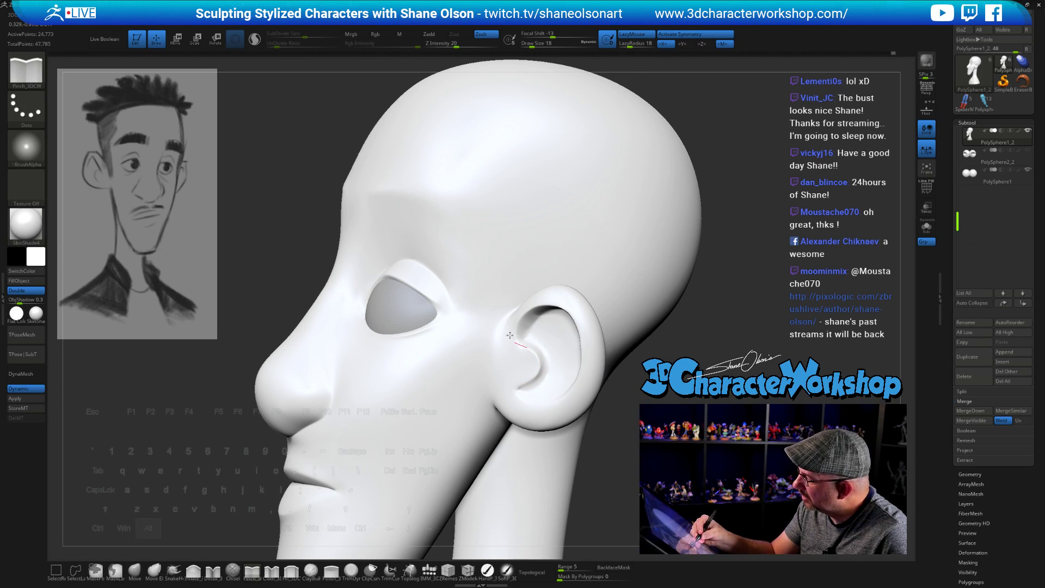
left_click_drag(509, 336, 553, 385, "alt")
left_click_drag(620, 392, 605, 384)
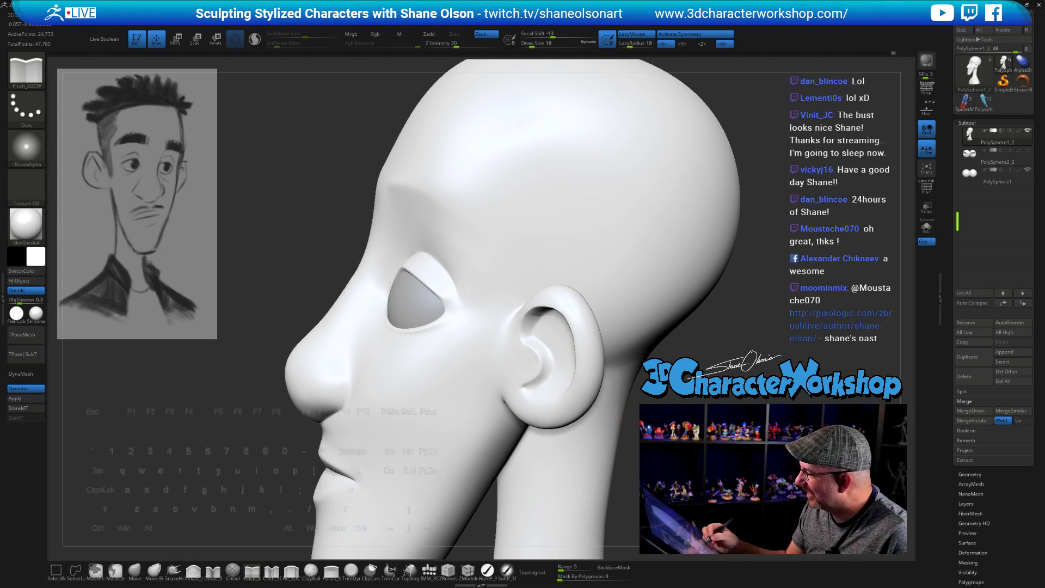
mouse_move(621, 392)
left_mouse_down()
mouse_move(710, 388)
mouse_move(634, 403)
mouse_move(617, 428)
mouse_move(631, 426)
mouse_move(608, 424)
mouse_move(626, 420)
mouse_move(620, 381)
mouse_move(618, 393)
mouse_move(630, 367)
mouse_move(639, 384)
left_mouse_up()
Step: Set the Smooth brush's Z intensity to 100 and smooth the side of the neck below the ear and behind the jaw
key("bracketright")
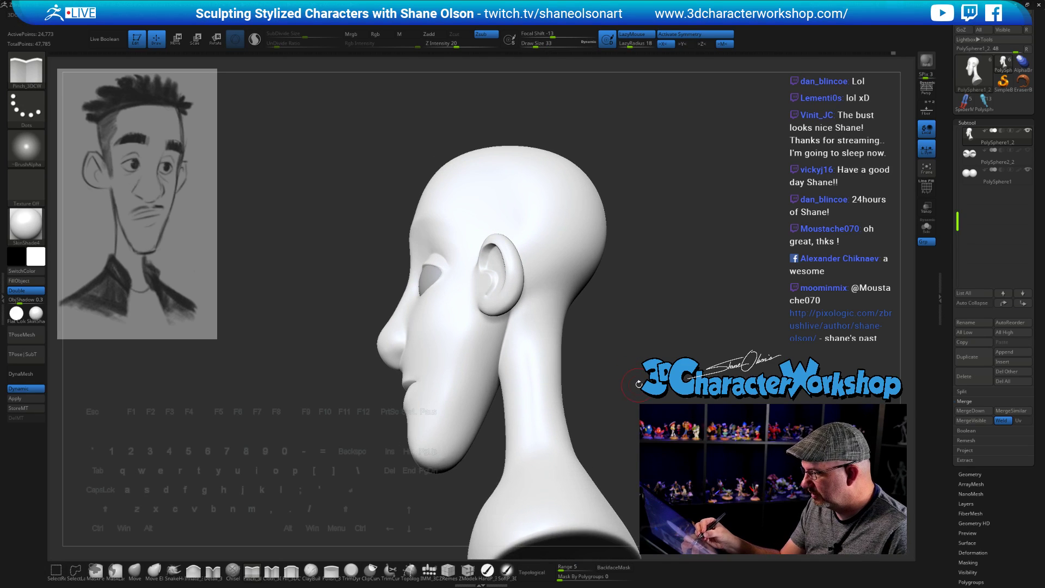
left_click(291, 570)
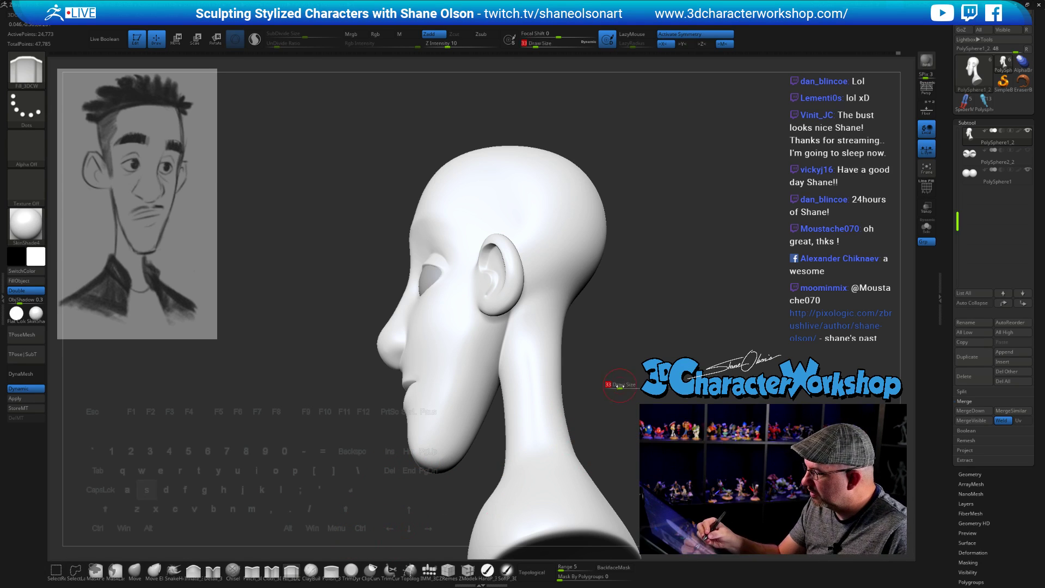
key("shift")
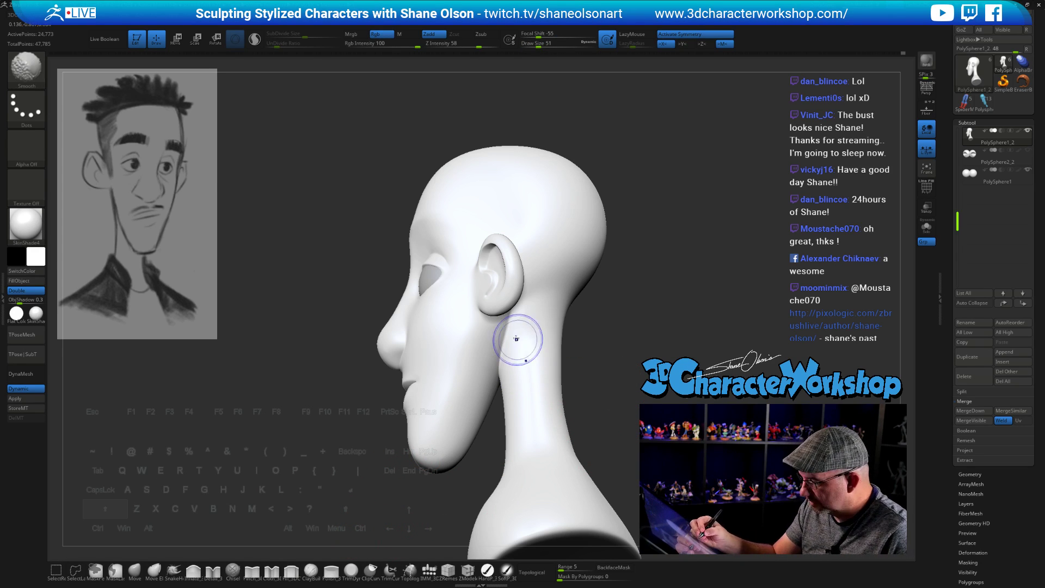
left_click_drag(461, 46, 498, 46)
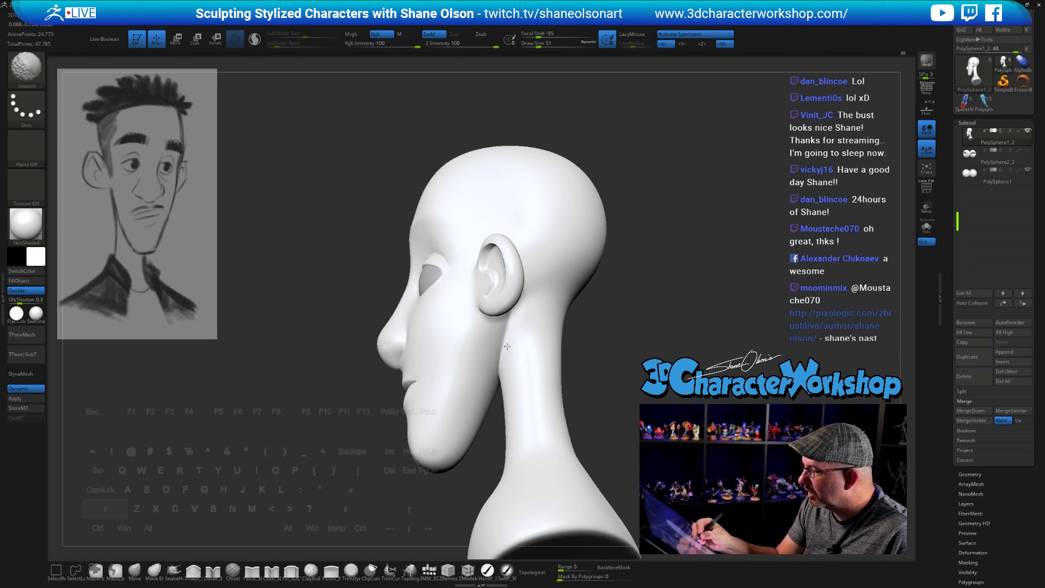
right_click_drag(508, 346, 478, 341)
key("shift")
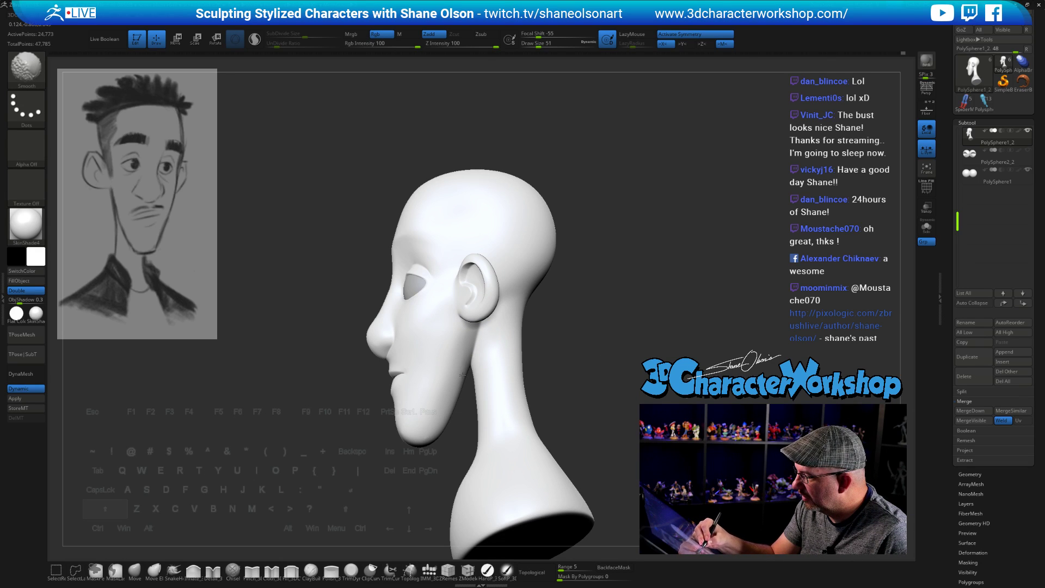
right_click_drag(584, 413, 479, 350, "shift")
right_click_drag(548, 397, 483, 379)
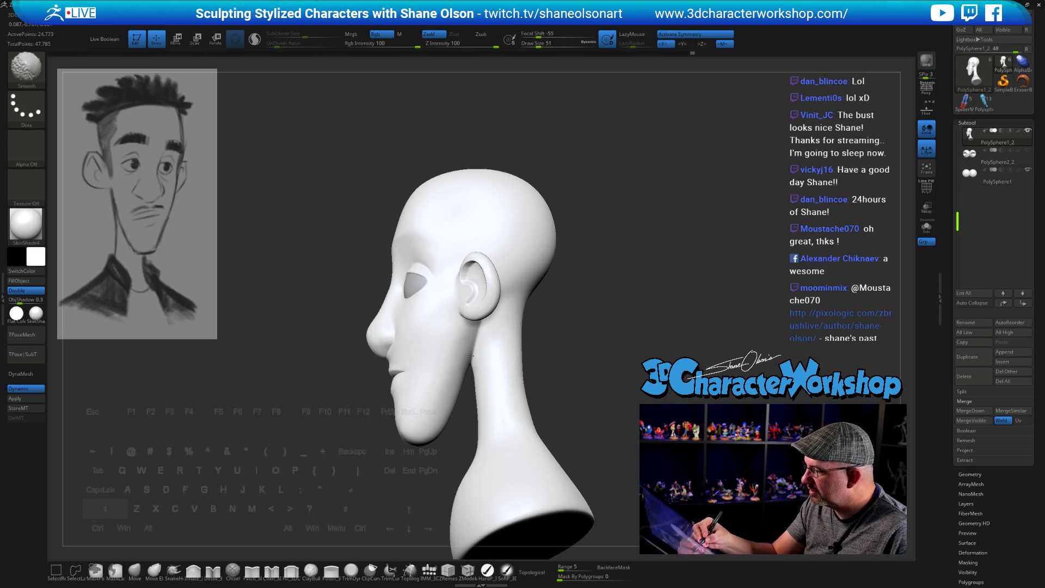
Step: Reshape the front contour of the neck beneath the jaw with the Move brush at draw size 97
key("bracketright")
key("bracketright")
key("bracketright")
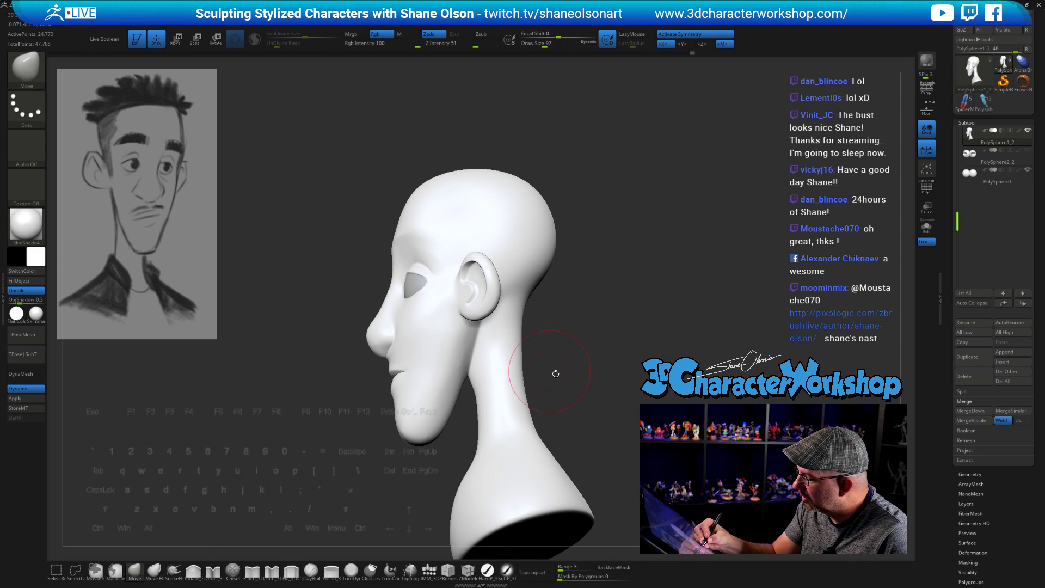
right_click_drag(555, 373, 523, 373)
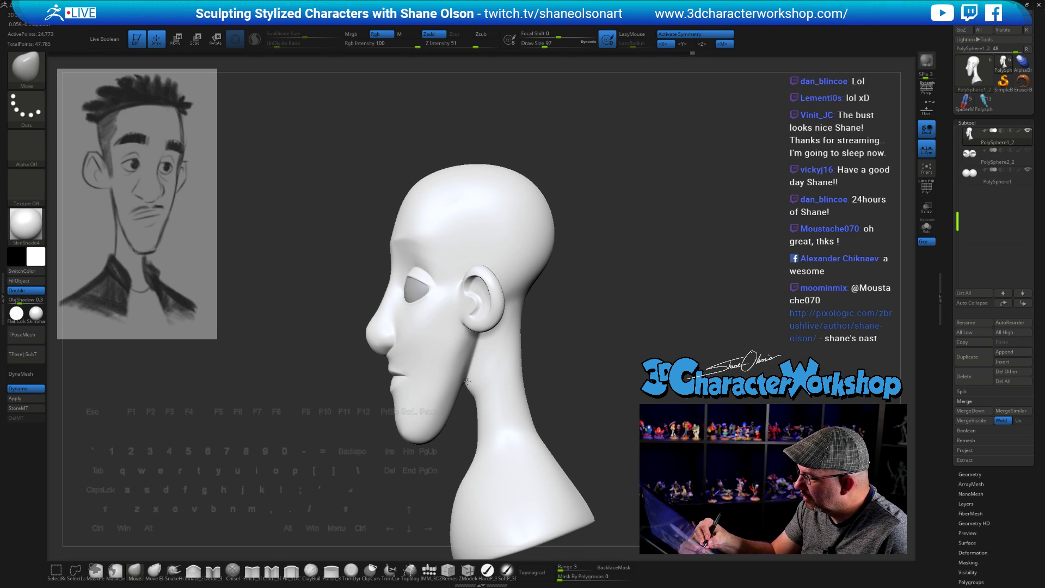
left_click_drag(467, 381, 471, 379)
mouse_move(544, 384)
right_mouse_down()
mouse_move(507, 384)
mouse_move(536, 385)
right_mouse_up()
left_click_drag(480, 409, 462, 386)
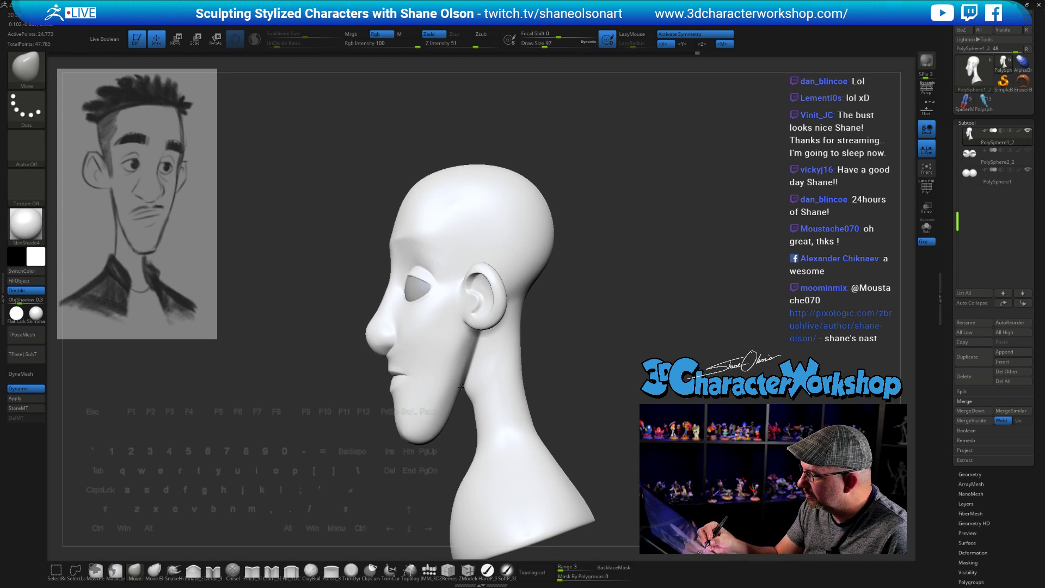
Step: Refine the side of the neck with the Move brush at draw size 65 and smooth it
mouse_move(569, 389)
right_mouse_down()
mouse_move(533, 394)
mouse_move(588, 406)
right_mouse_up()
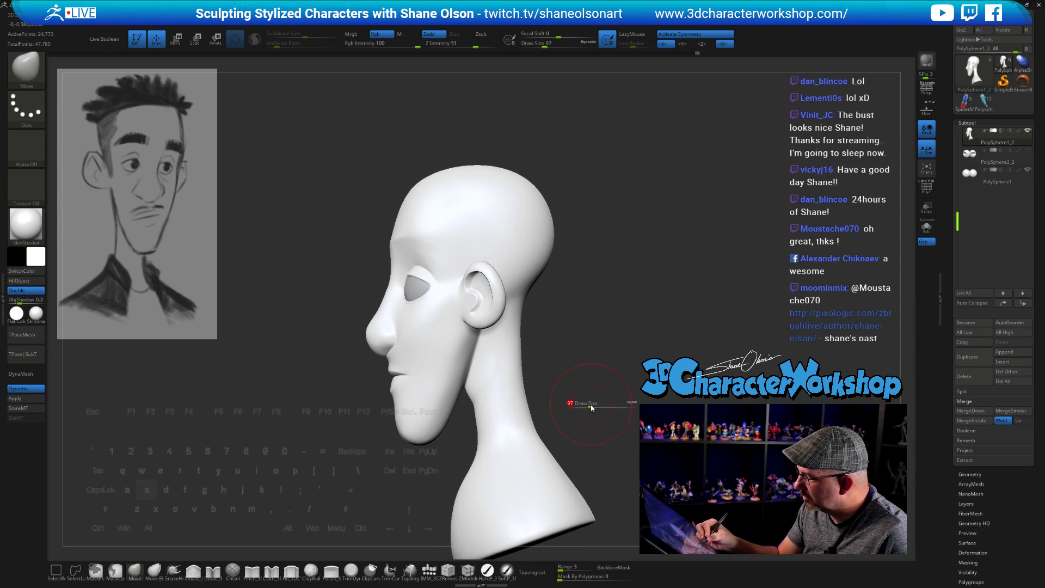
key("s")
left_click_drag(591, 405, 586, 404)
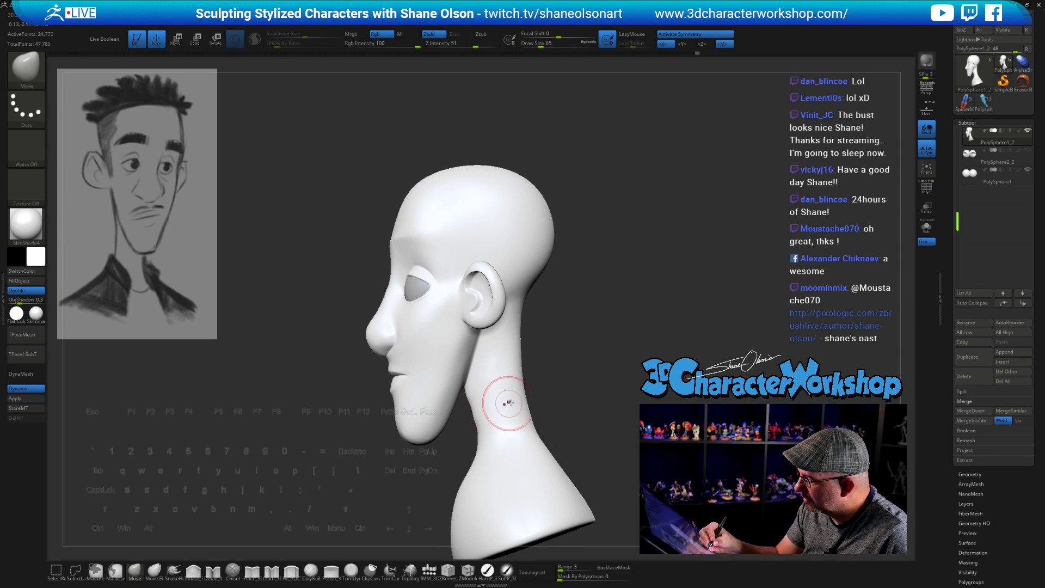
key("shift")
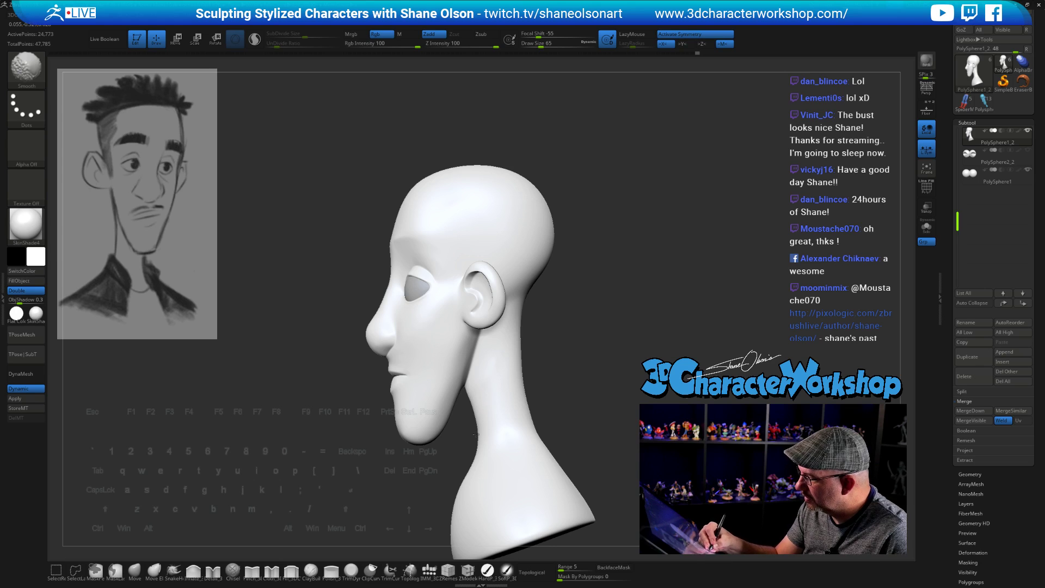
Step: Adjust and smooth the area behind the ears where the base of the skull meets the neck
mouse_move(618, 418)
left_mouse_down()
mouse_move(563, 422)
mouse_move(604, 423)
mouse_move(588, 423)
mouse_move(576, 392)
left_mouse_up()
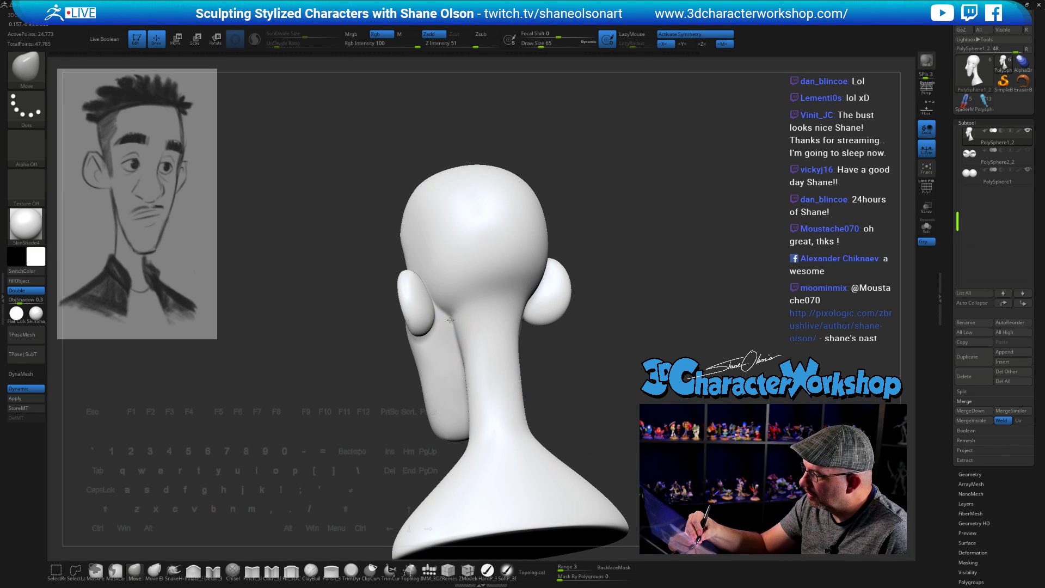
mouse_move(581, 379)
left_mouse_down()
mouse_move(590, 366)
mouse_move(455, 337)
left_mouse_up()
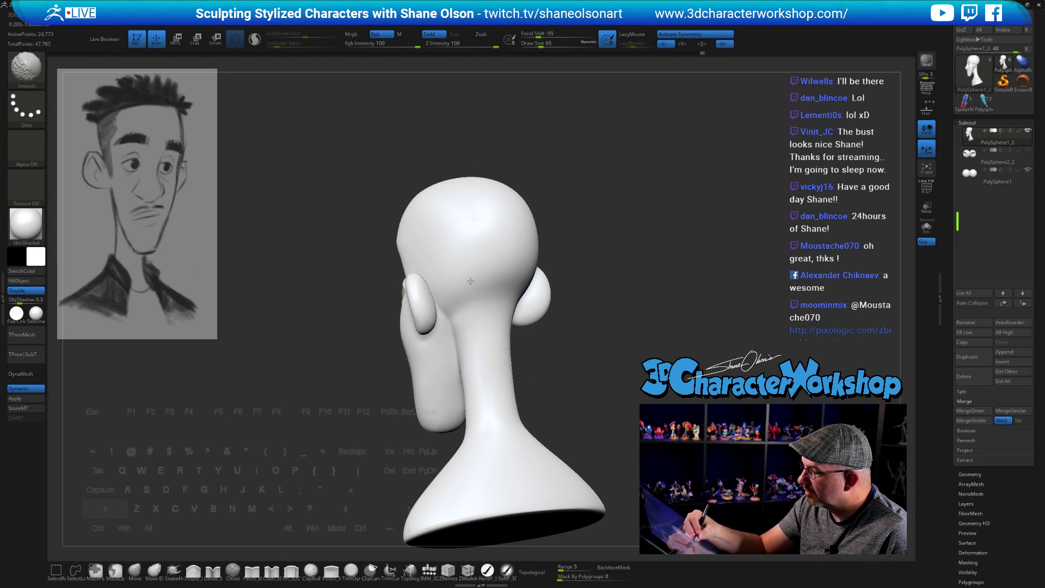
key("shift")
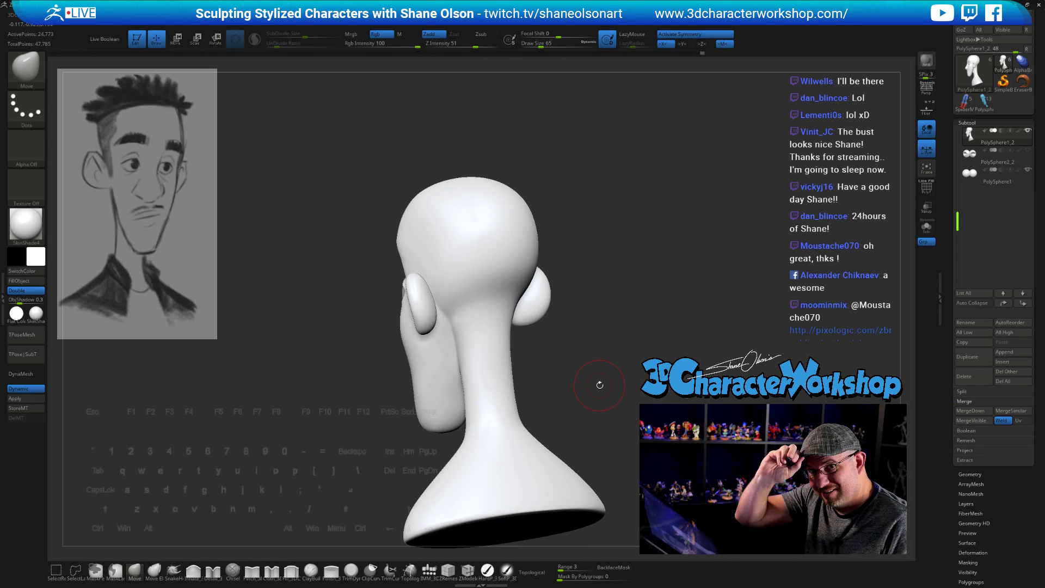
left_click_drag(607, 361, 477, 279)
key("shift")
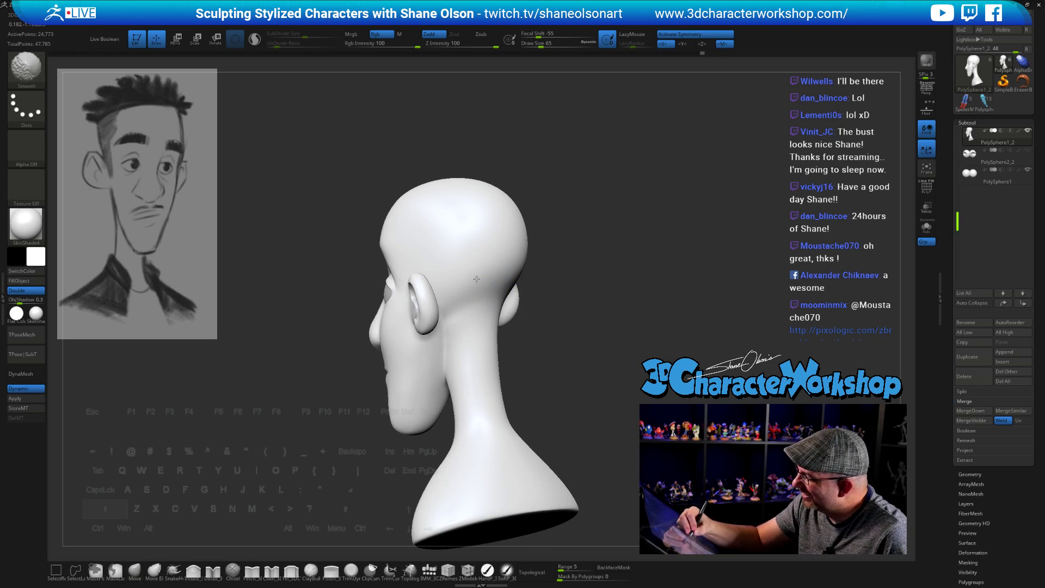
Step: Shape the nape and back of the neck with the Move brush at draw sizes 145 and 104
mouse_move(578, 367)
left_mouse_down()
mouse_move(599, 406)
mouse_move(592, 397)
left_mouse_up()
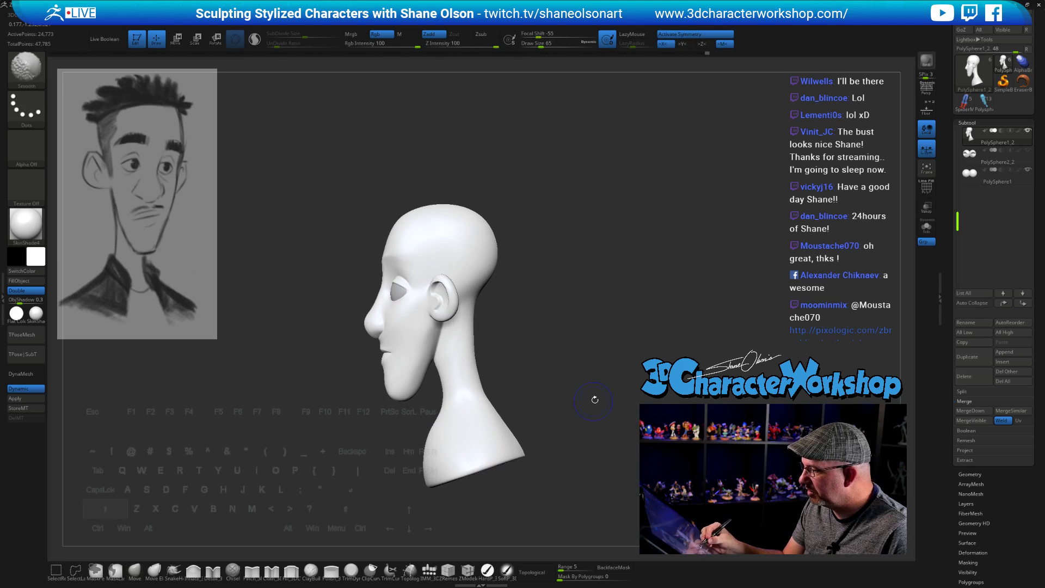
key("s")
key("s")
left_click_drag(501, 372, 510, 372)
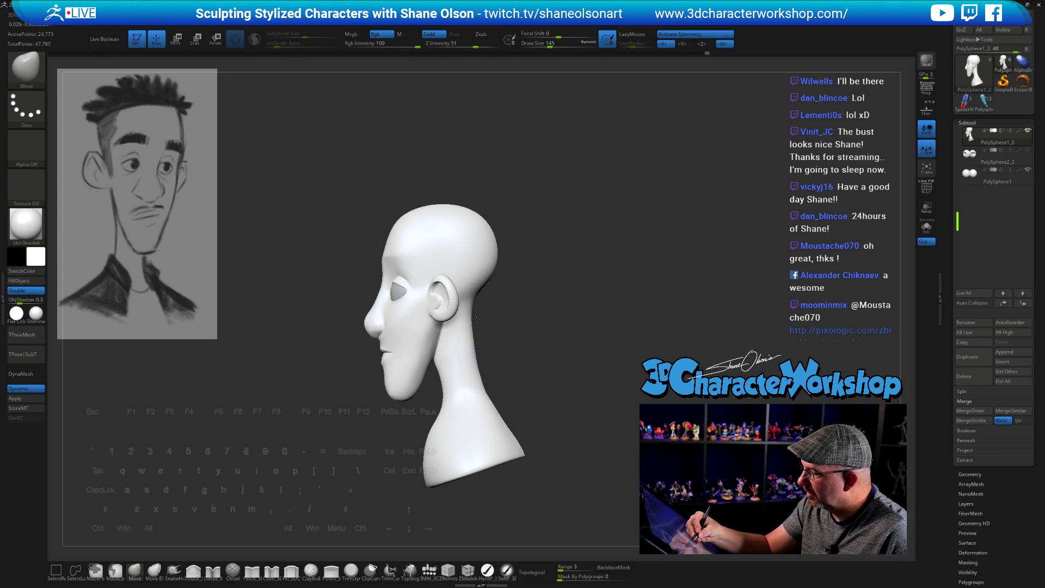
left_click_drag(572, 399, 563, 405)
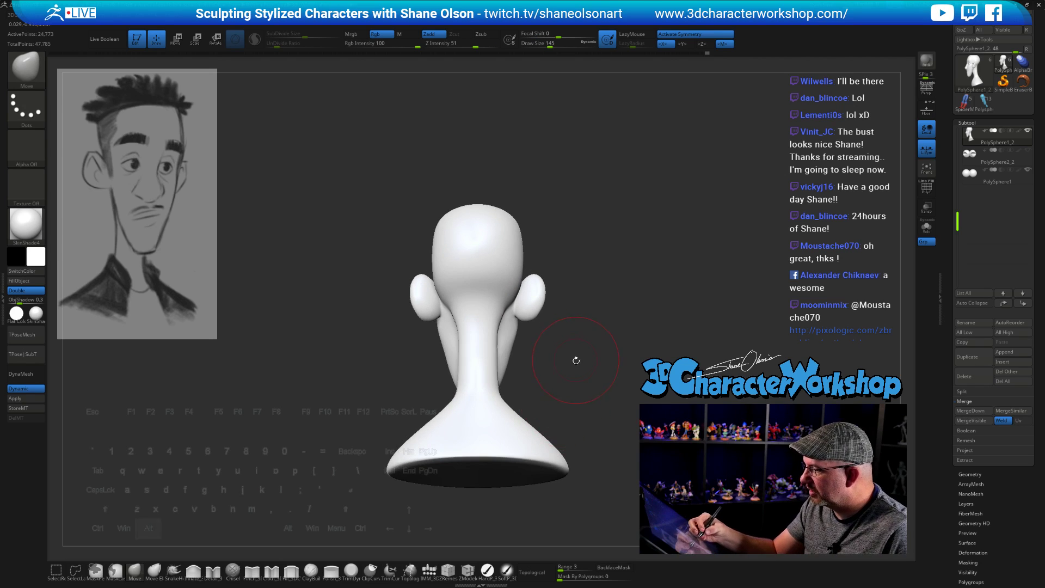
left_click_drag(576, 361, 575, 392, "alt")
key("s")
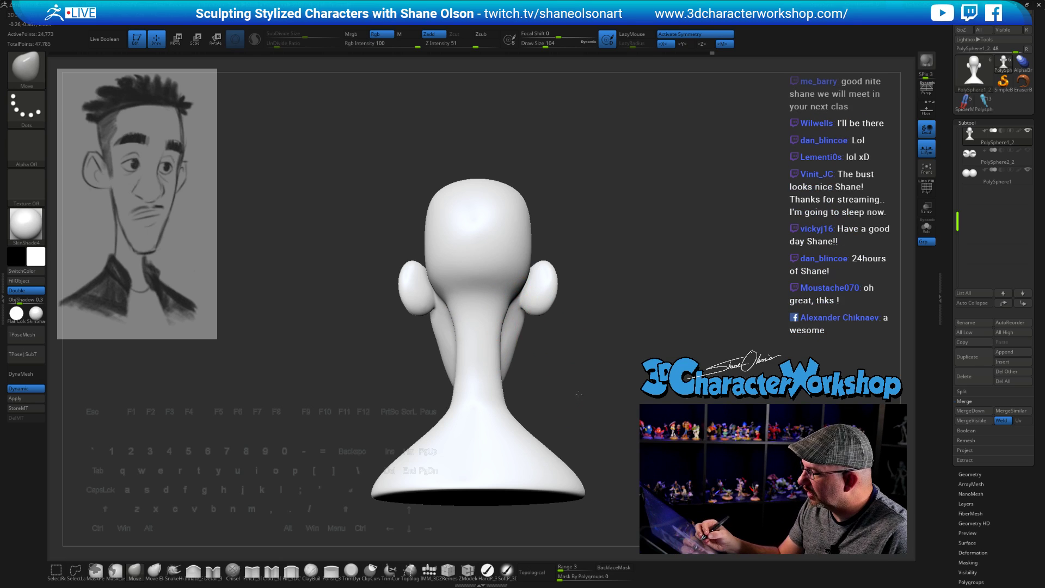
left_click_drag(592, 375, 607, 392)
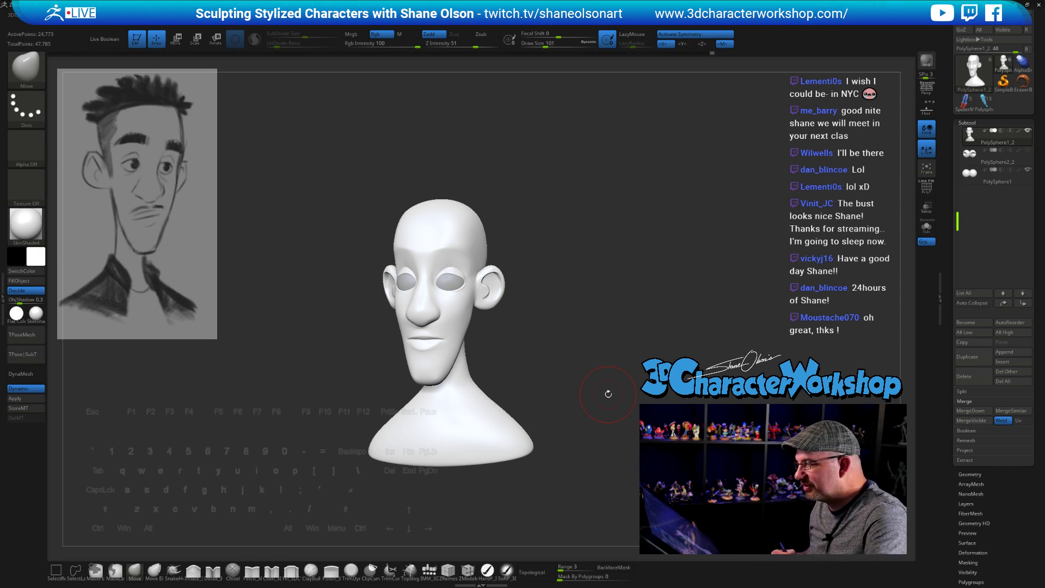
Step: Adjust the form of the lower lip with the Move brush at draw size 46
mouse_move(608, 393)
left_mouse_down()
mouse_move(626, 378)
mouse_move(613, 358)
mouse_move(606, 401)
mouse_move(623, 365)
mouse_move(613, 361)
mouse_move(627, 393)
mouse_move(603, 401)
left_mouse_up()
key("s")
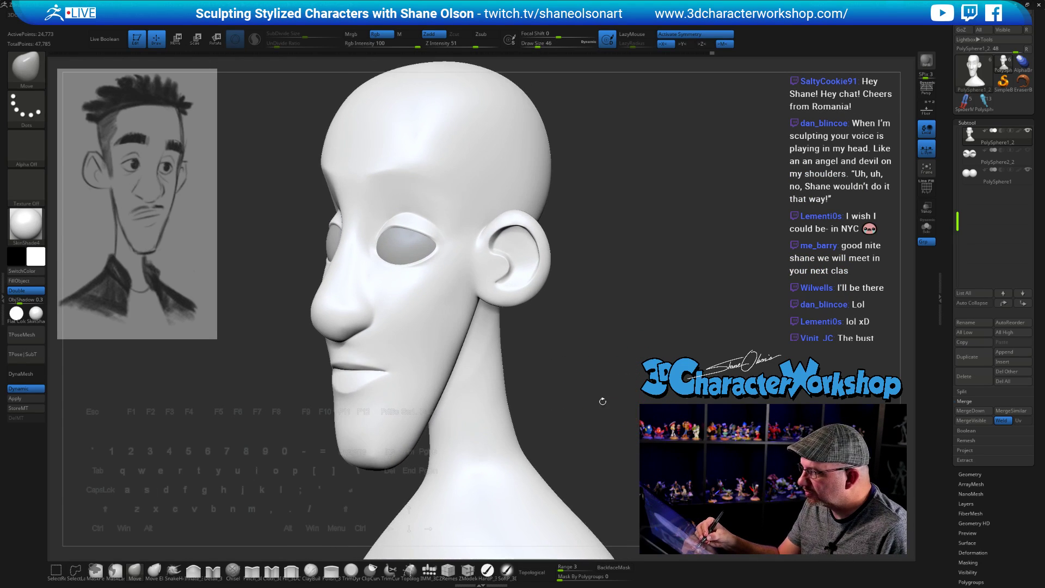
left_click_drag(341, 387, 348, 389)
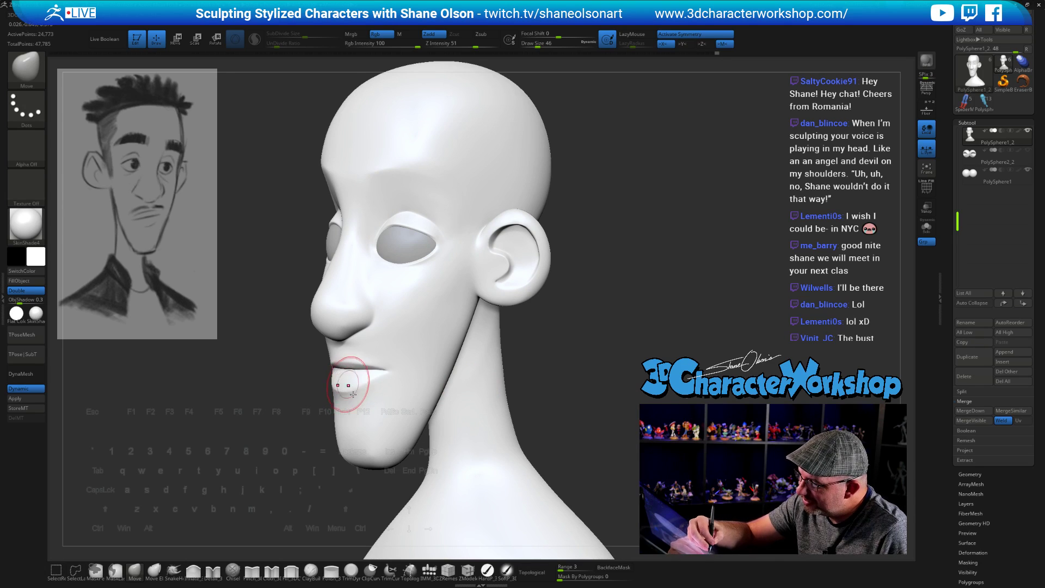
Step: Enlarge the Move brush, enable its Topological option and refine the side profile of the face
mouse_move(349, 389)
right_mouse_down()
mouse_move(351, 413)
mouse_move(346, 379)
mouse_move(376, 405)
mouse_move(397, 367)
mouse_move(355, 479)
right_mouse_up()
key("s")
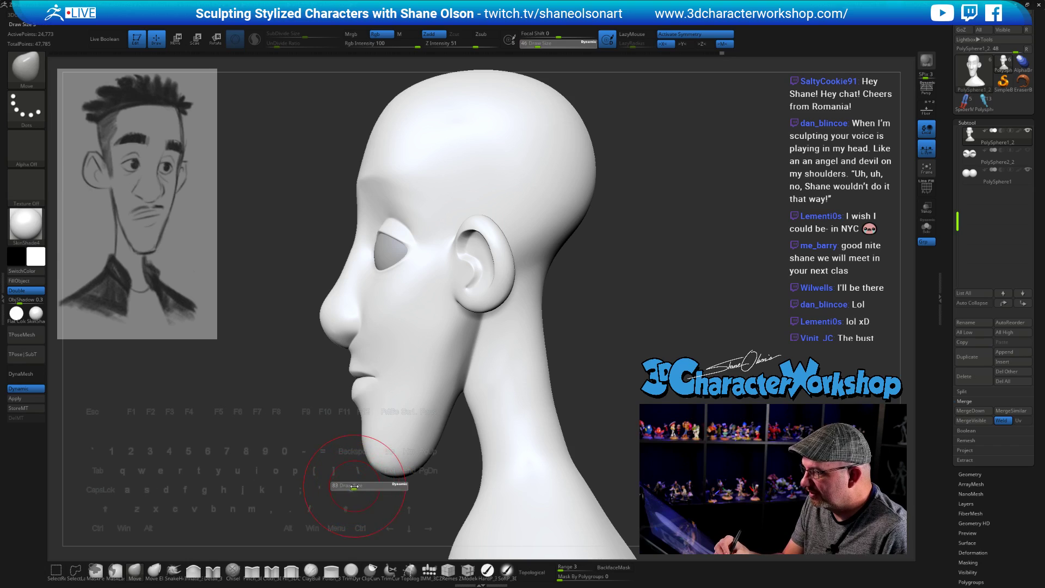
left_click_drag(354, 486, 358, 487)
left_click(535, 572)
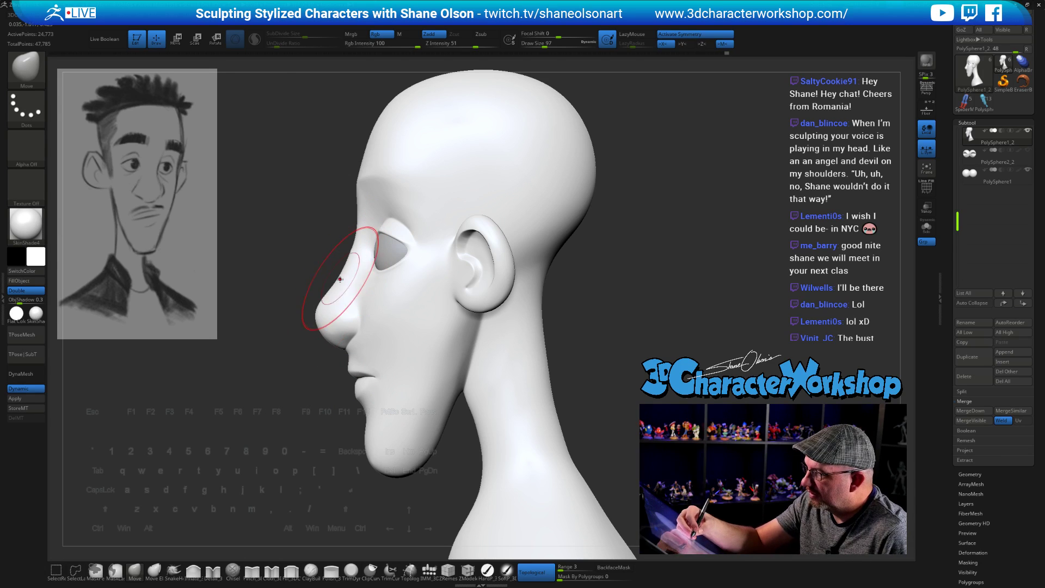
right_click_drag(514, 350, 143, 249)
left_click_drag(650, 375, 624, 389)
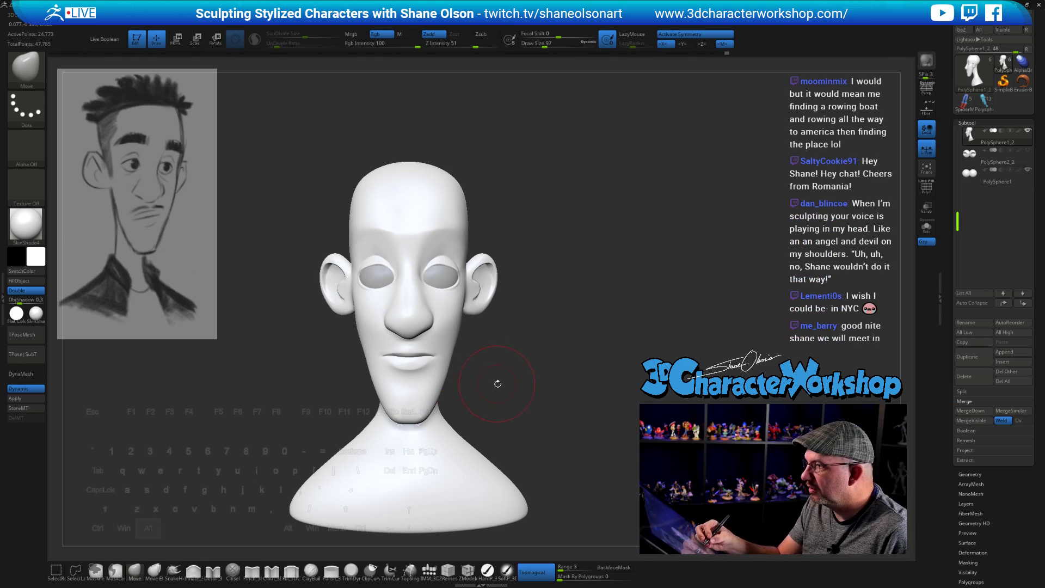
Step: Slim and even out the sides of the lower jaw and chin with the topological Move brush
left_click_drag(494, 381, 534, 381, "alt")
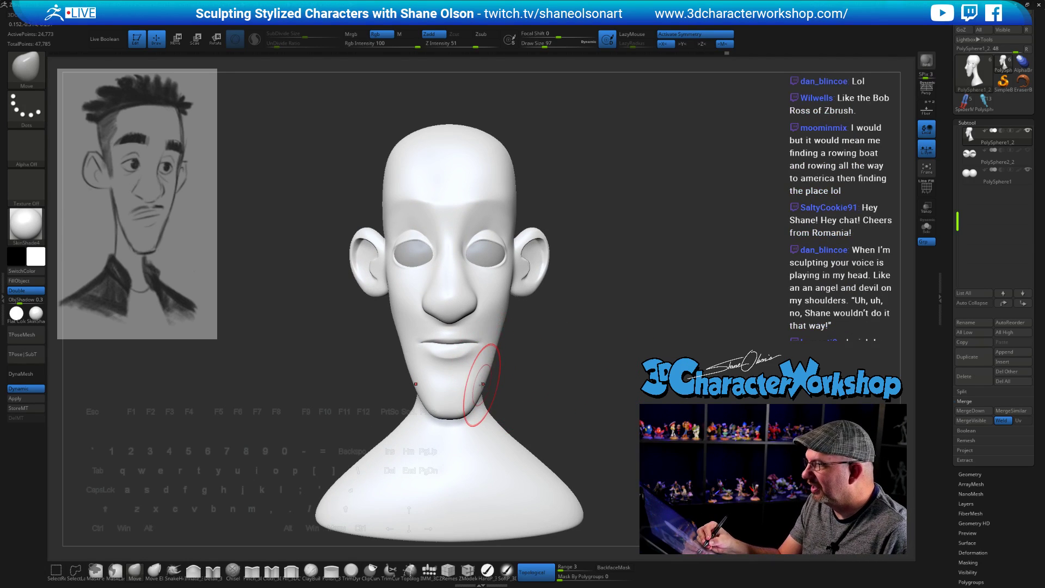
left_click_drag(574, 385, 408, 415, "alt")
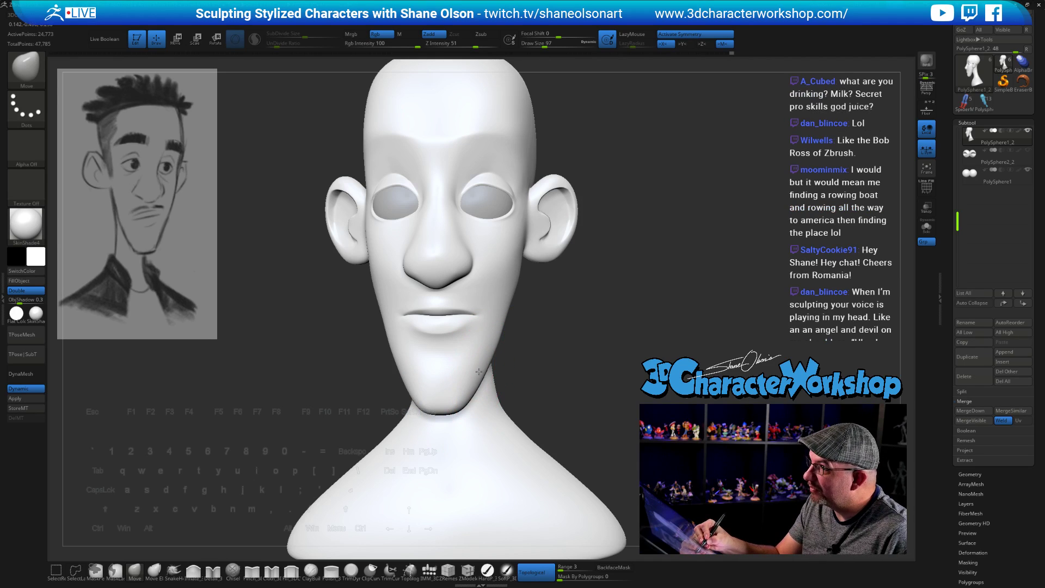
left_click_drag(575, 358, 482, 371, "alt")
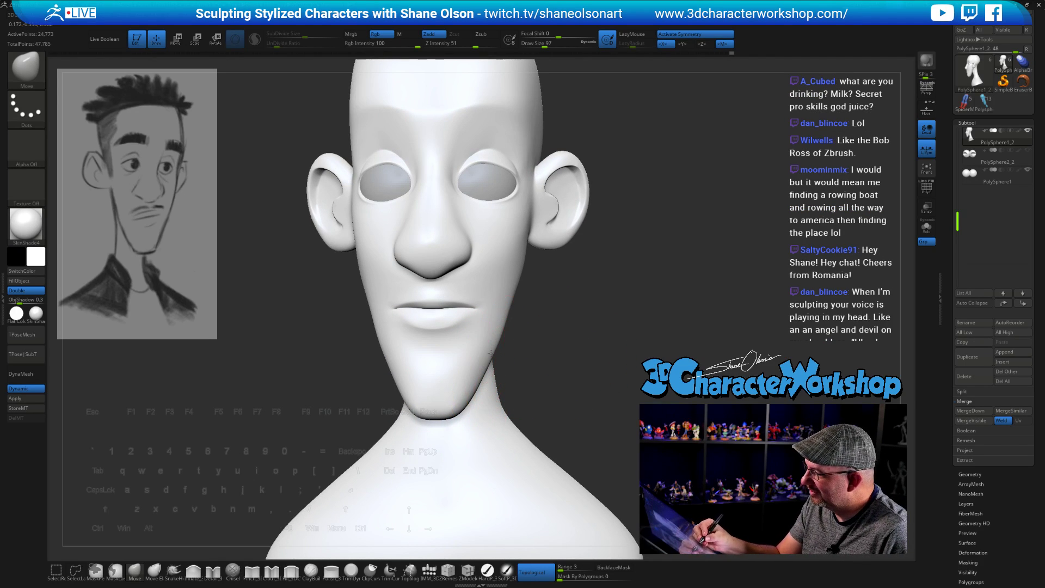
mouse_move(564, 362)
left_mouse_down()
mouse_move(577, 362)
mouse_move(521, 363)
left_mouse_up()
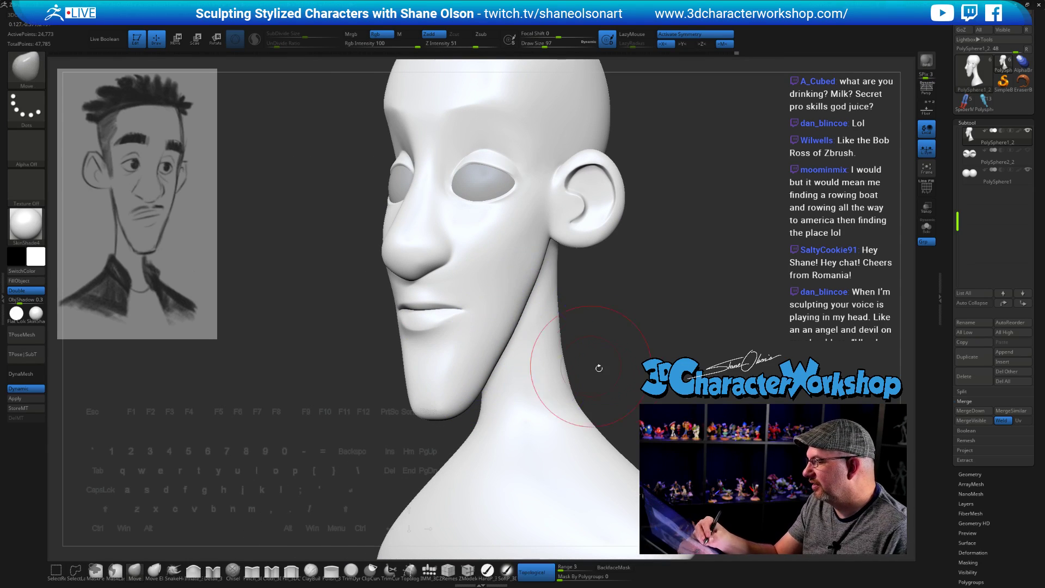
mouse_move(597, 366)
left_mouse_down("shift")
mouse_move(632, 376)
mouse_move(507, 338)
mouse_move(431, 304)
mouse_move(425, 285)
mouse_move(404, 285)
left_mouse_up("shift")
Step: Sharpen the edges of the lips with the Pinch brush and smooth the corners of the mouth
key("s")
left_click_drag(559, 337, 613, 397)
left_click(254, 569)
key("s")
mouse_move(611, 254)
left_mouse_down()
mouse_move(608, 331)
mouse_move(642, 387)
left_mouse_up()
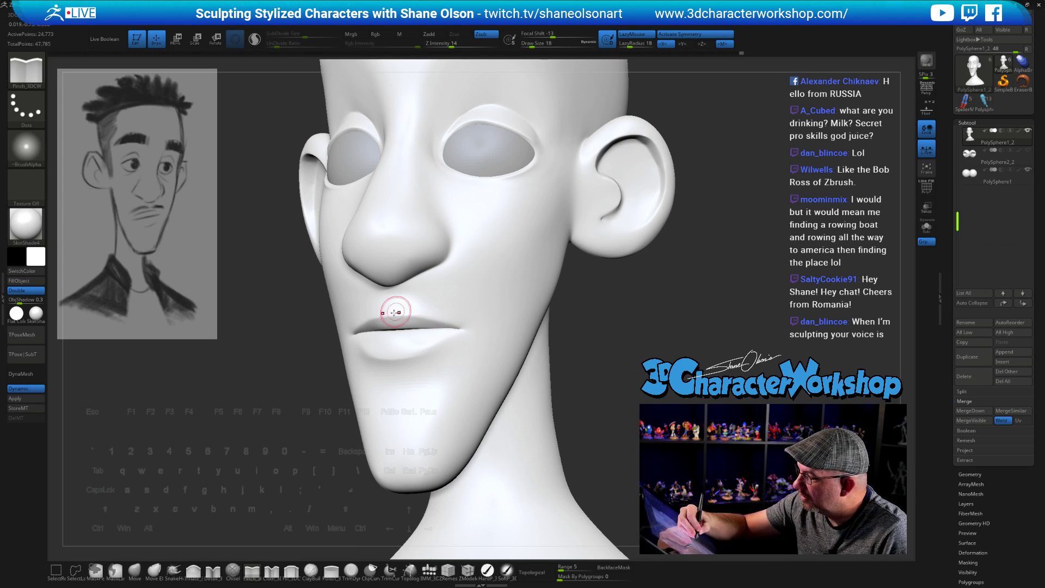
left_click_drag(645, 418, 616, 400)
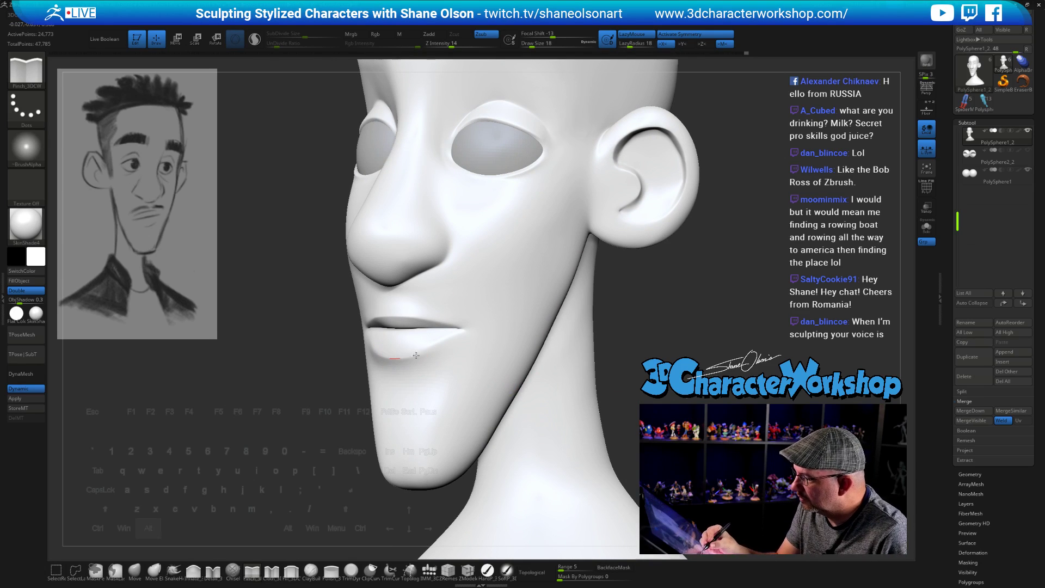
mouse_move(655, 372)
left_mouse_down()
mouse_move(732, 375)
mouse_move(711, 375)
left_mouse_up()
left_click_drag(451, 342, 463, 343, "shift")
mouse_move(589, 405)
left_mouse_down("shift")
mouse_move(603, 390)
mouse_move(636, 407)
mouse_move(626, 406)
mouse_move(619, 356)
left_mouse_up("shift")
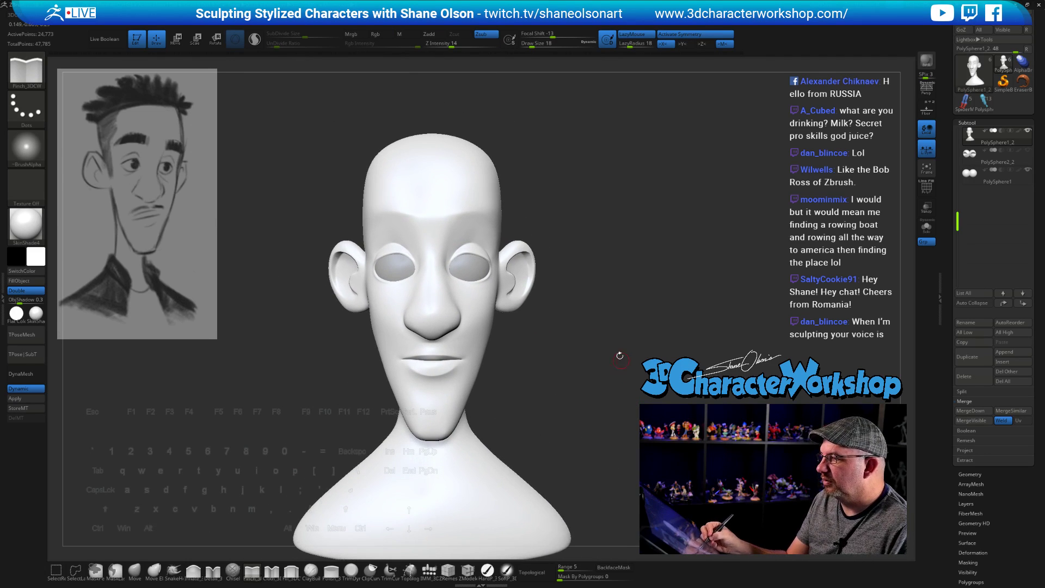
Step: Smooth the brow and adjust the form of the head with the Move brush at draw size 54
key("shift")
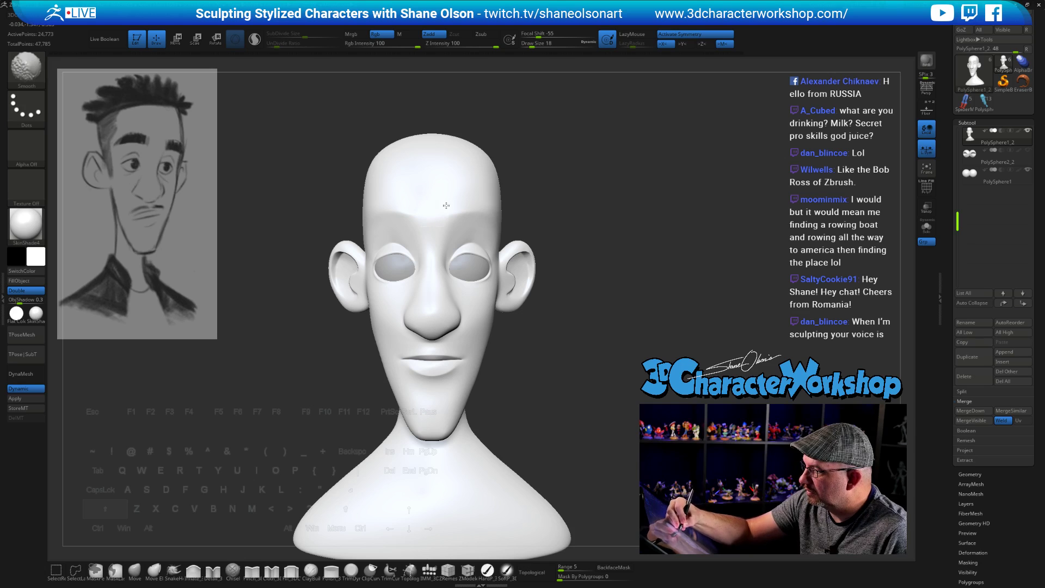
mouse_move(626, 404)
left_mouse_down()
mouse_move(591, 406)
mouse_move(680, 409)
mouse_move(639, 410)
left_mouse_up()
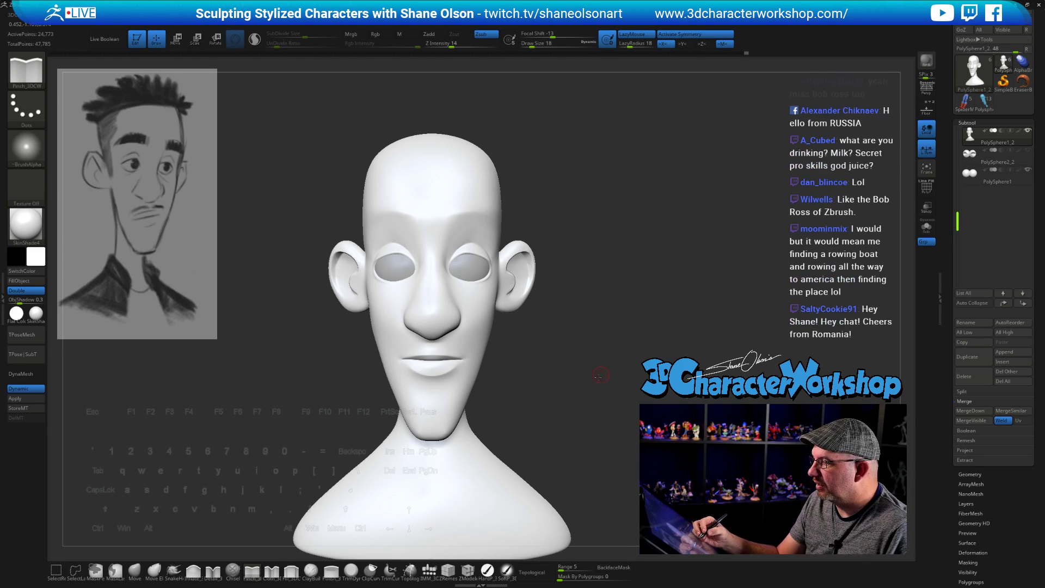
left_click_drag(601, 375, 597, 374)
left_click(135, 572)
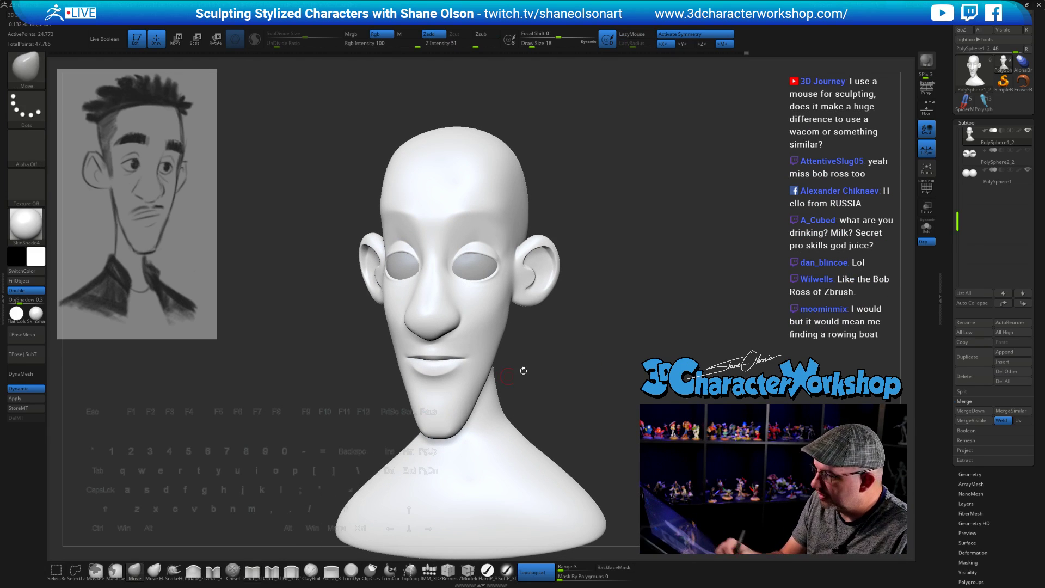
mouse_move(599, 341)
left_mouse_down("alt")
mouse_move(597, 366)
mouse_move(532, 340)
left_mouse_up("alt")
left_click_drag(333, 136, 376, 136)
mouse_move(407, 279)
right_mouse_down("alt")
mouse_move(398, 303)
mouse_move(406, 286)
mouse_move(407, 313)
mouse_move(405, 297)
right_mouse_up("alt")
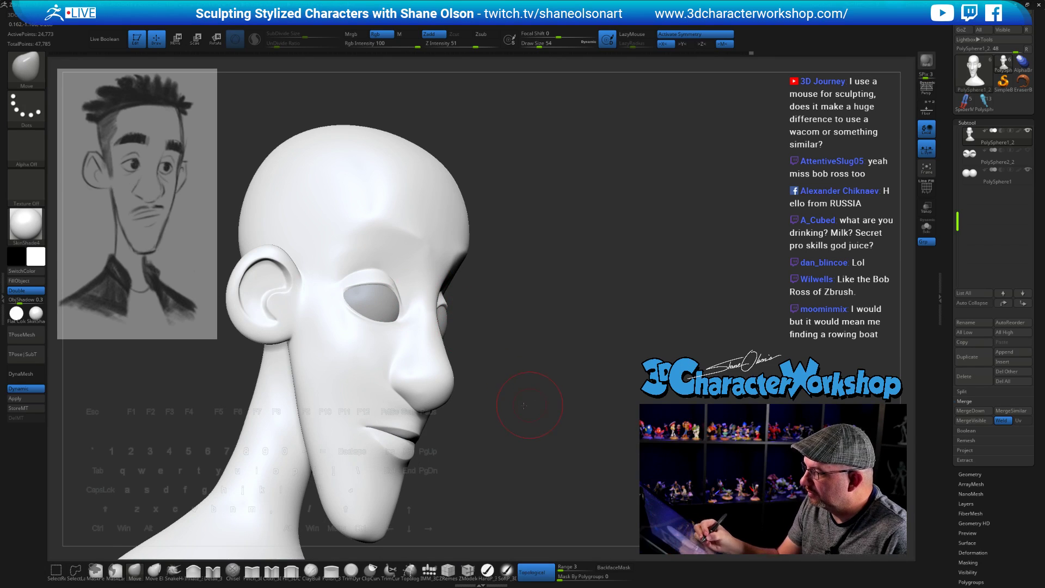
mouse_move(524, 406)
right_mouse_down()
mouse_move(578, 423)
mouse_move(573, 399)
mouse_move(598, 425)
mouse_move(616, 426)
mouse_move(514, 439)
right_mouse_up()
Step: Reshape the upper eyelids and outer eye area with the Move brush at draw size 44
key("bracketleft")
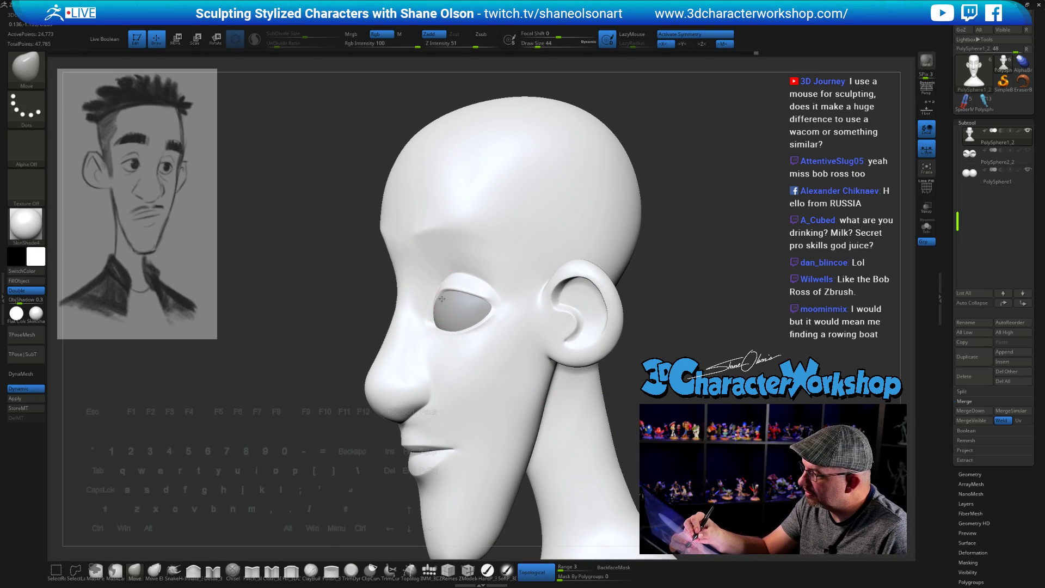
right_click_drag(457, 318, 449, 305)
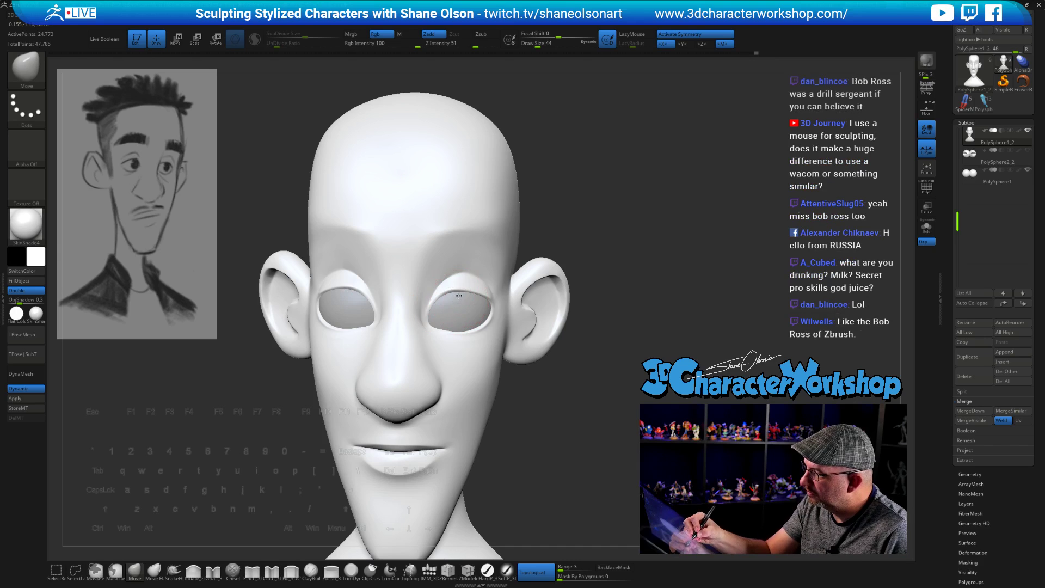
left_click_drag(566, 395, 500, 305)
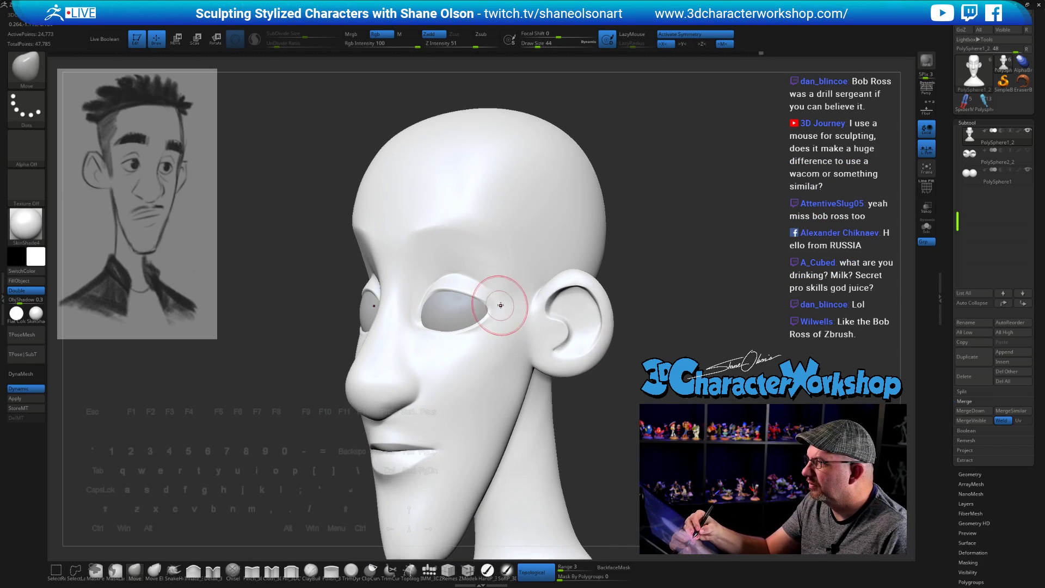
right_click_drag(499, 287, 456, 272)
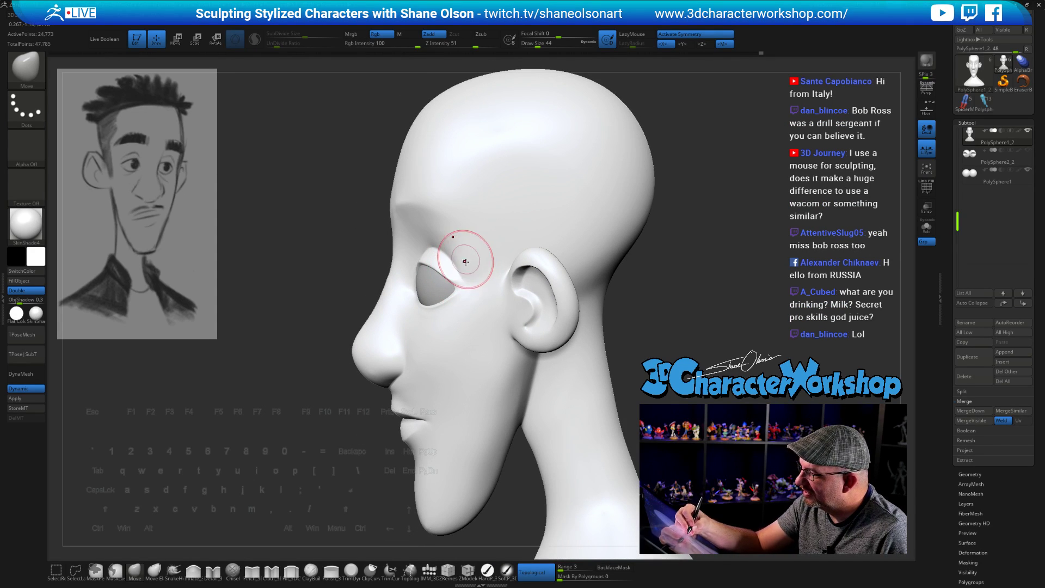
mouse_move(465, 262)
right_mouse_down()
mouse_move(459, 255)
mouse_move(471, 269)
mouse_move(477, 246)
right_mouse_up()
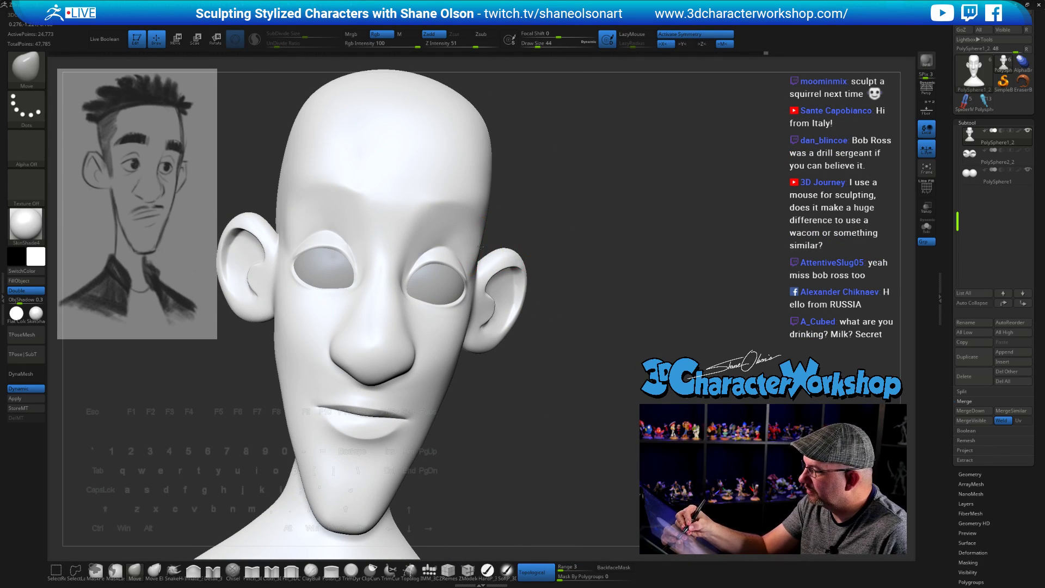
right_click_drag(601, 337, 540, 305)
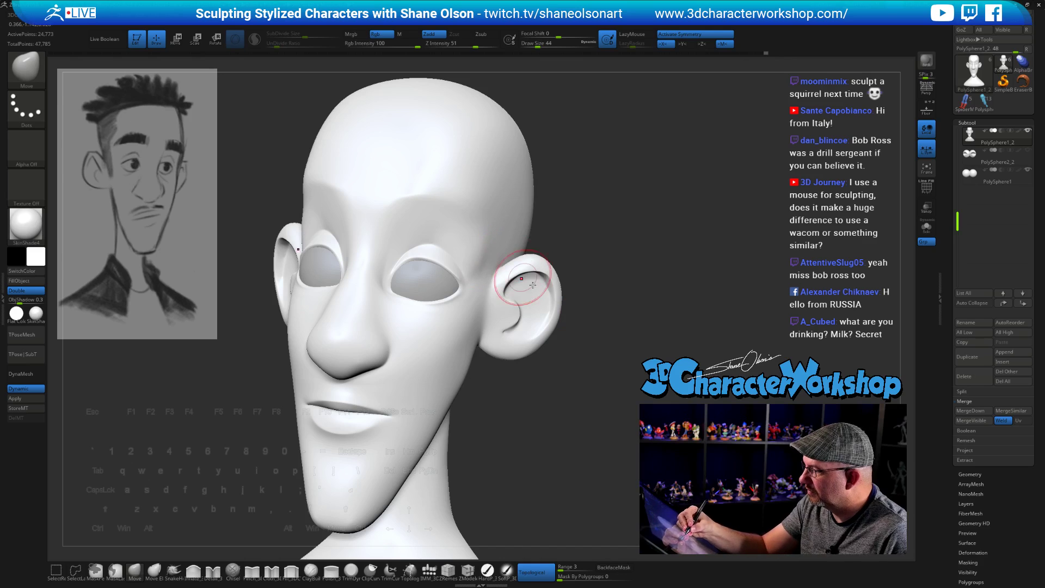
mouse_move(565, 416)
left_mouse_down("shift")
mouse_move(575, 418)
mouse_move(507, 376)
mouse_move(455, 325)
left_mouse_up("shift")
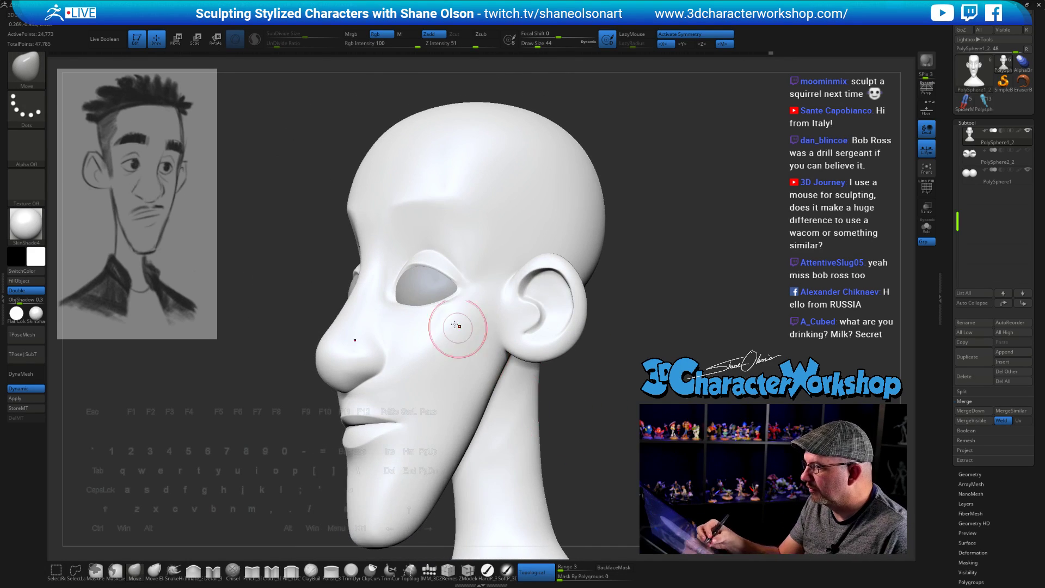
Step: Adjust the curve of the lower eyelids with the Move brush at draw sizes 27 and 44
right_click_drag(461, 308, 392, 291)
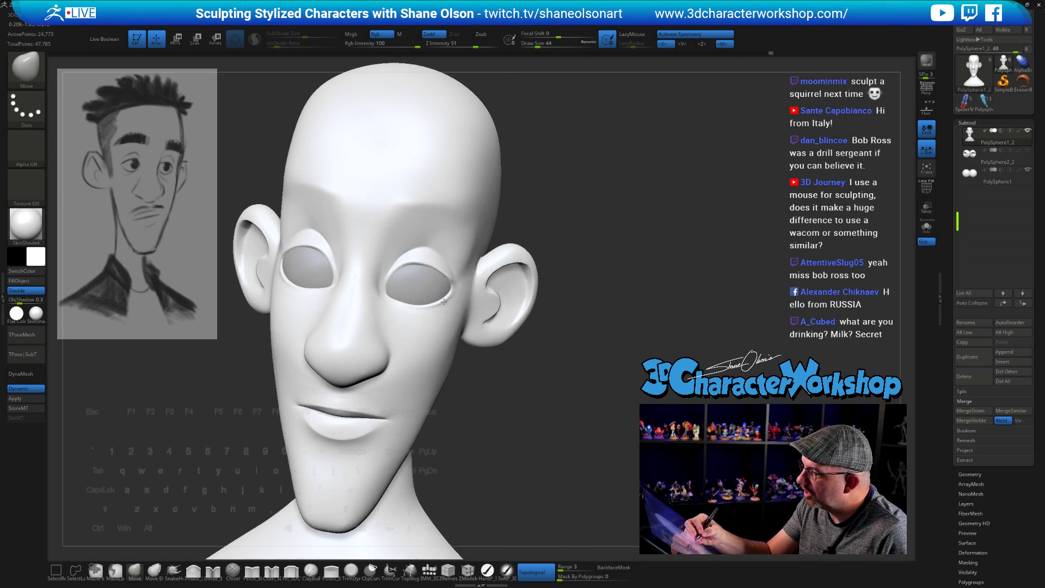
key("bracketleft")
key("bracketleft")
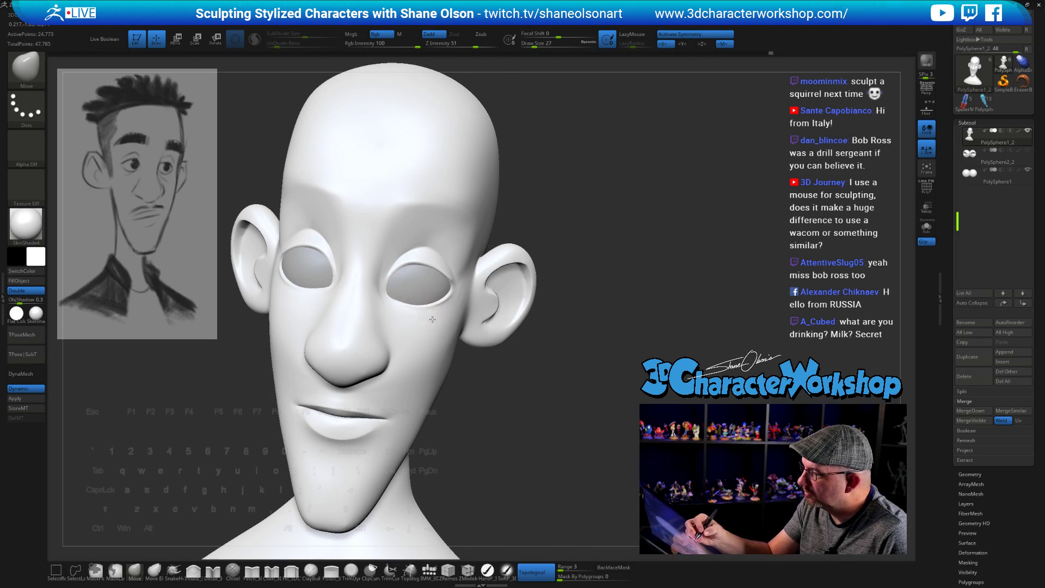
right_click_drag(432, 320, 428, 310)
key("bracketright")
key("bracketright")
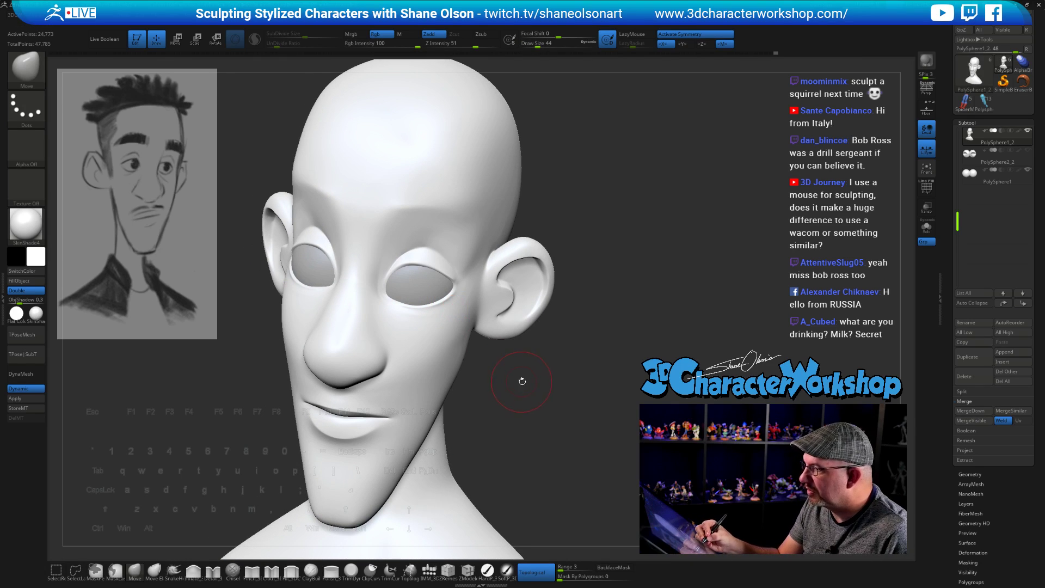
Step: Pull the outer eye corners into a sharper point at draw size 29 and smooth below the eyes
mouse_move(523, 380)
right_mouse_down()
mouse_move(452, 303)
mouse_move(455, 272)
mouse_move(498, 254)
right_mouse_up()
key("s")
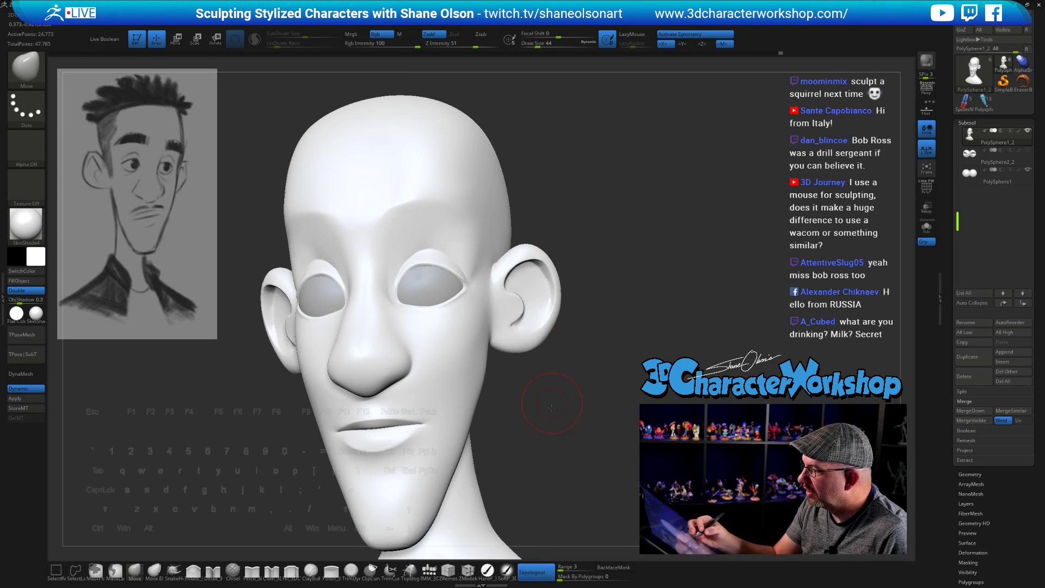
right_click_drag(552, 408, 500, 345)
key("bracketleft")
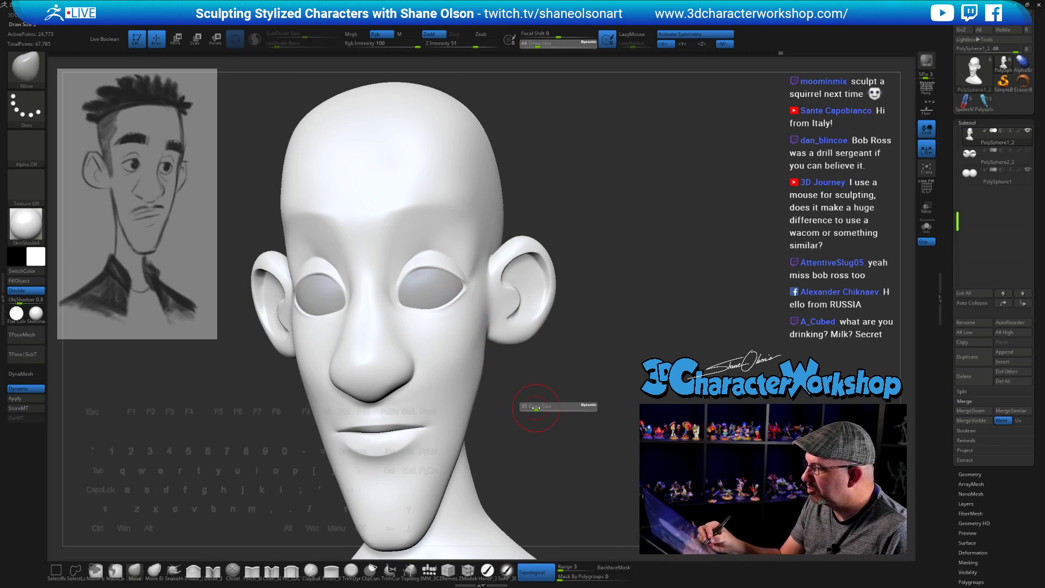
right_click_drag(467, 300, 461, 327)
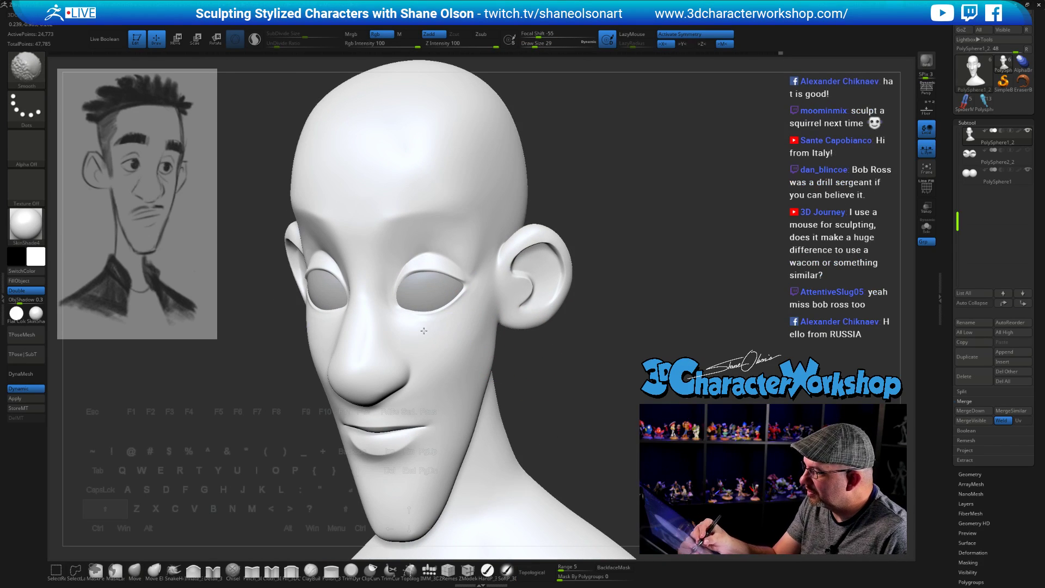
mouse_move(471, 310)
left_mouse_down()
mouse_move(527, 376)
mouse_move(478, 350)
mouse_move(578, 406)
mouse_move(569, 413)
mouse_move(577, 425)
mouse_move(599, 424)
mouse_move(585, 416)
left_mouse_up()
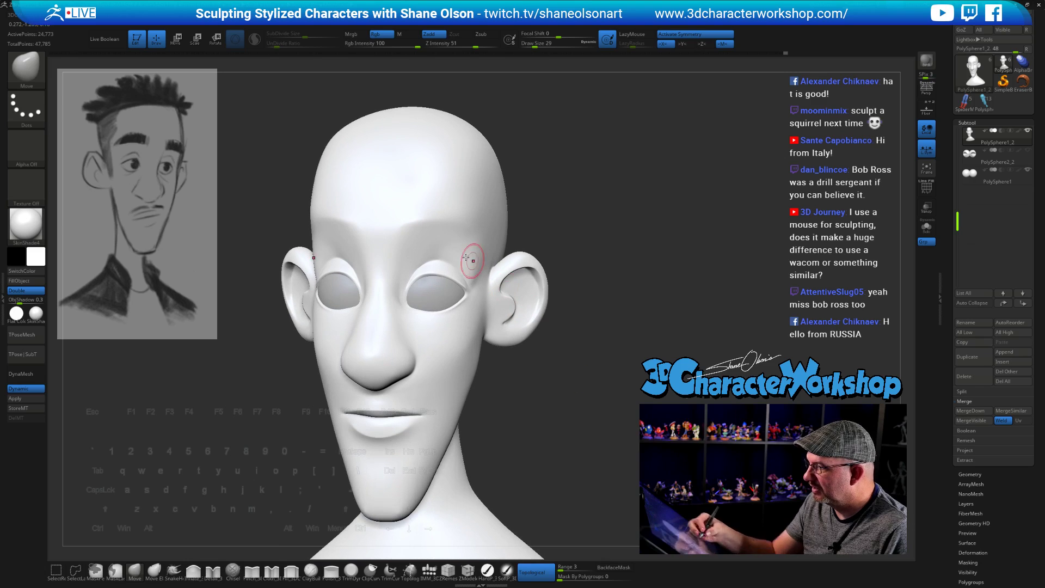
Step: Adjust the outer brow above the eyes with the Move brush at draw size 29 and smooth it
left_click_drag(442, 243, 454, 244, "shift")
left_click_drag(526, 274, 525, 267)
left_click_drag(605, 340, 581, 369)
Step: Shape the temples between the eyes and ears with the Move brush at draw size 41 and smooth them
key("s")
left_click(584, 374)
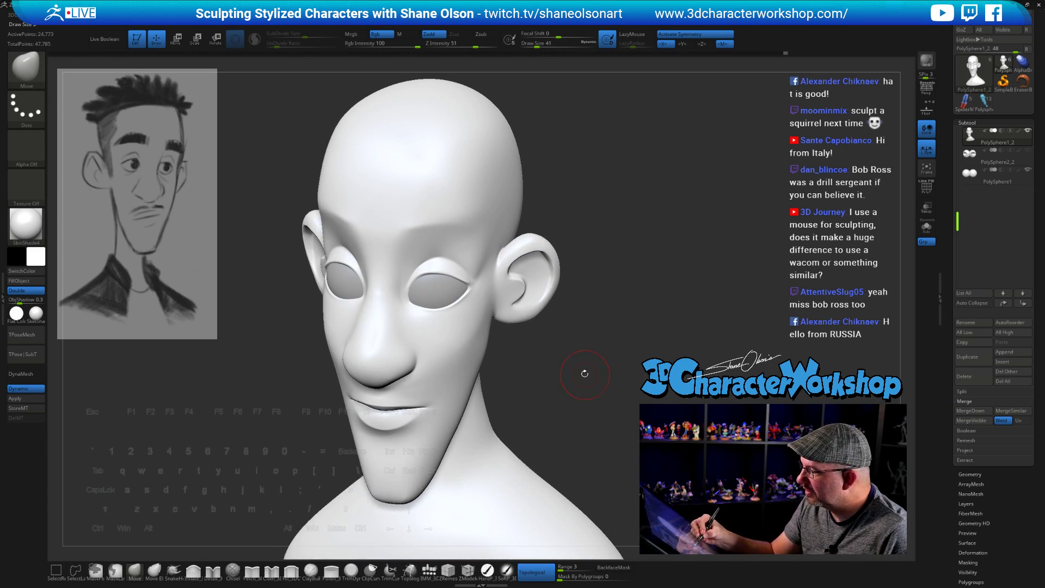
left_click_drag(541, 310, 522, 309)
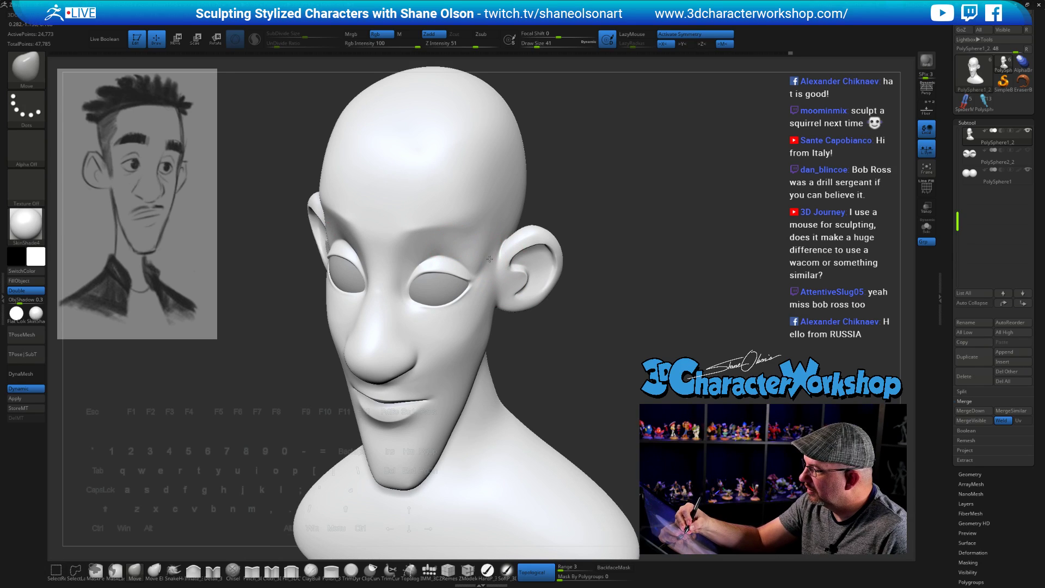
left_click_drag(564, 361, 495, 246)
key("shift")
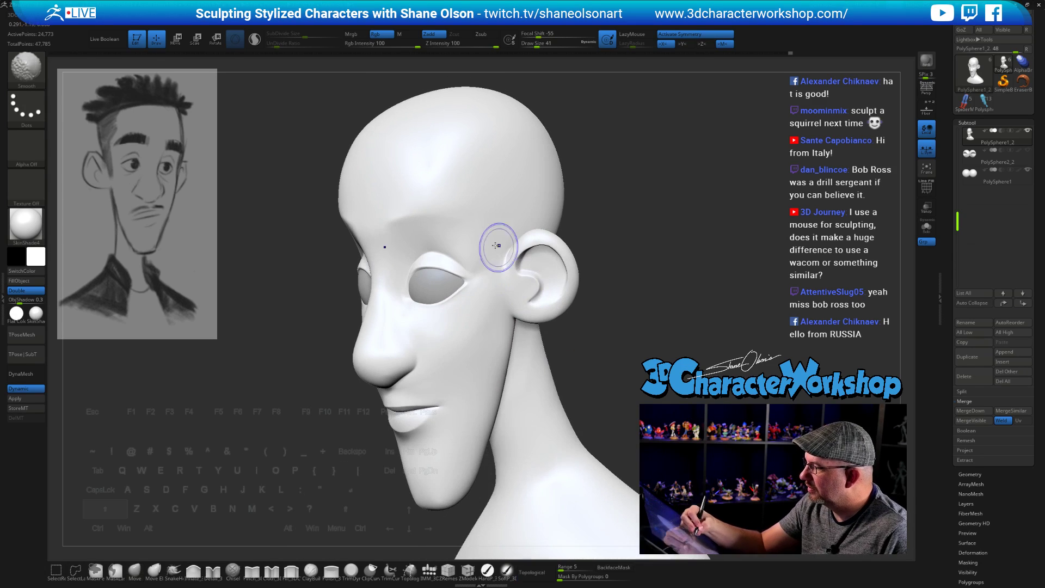
mouse_move(583, 299)
left_mouse_down("shift")
mouse_move(617, 351)
mouse_move(677, 355)
mouse_move(648, 327)
mouse_move(657, 350)
mouse_move(637, 392)
mouse_move(626, 358)
mouse_move(644, 394)
left_mouse_up("shift")
Step: Refine the cheekbones between the outer eye corners and ears with the topological Move brush at draw size 27
mouse_move(644, 326)
left_mouse_down()
mouse_move(639, 374)
mouse_move(628, 361)
left_mouse_up()
mouse_move(577, 408)
left_mouse_down()
mouse_move(620, 406)
mouse_move(484, 306)
left_mouse_up()
left_click_drag(582, 400, 497, 343)
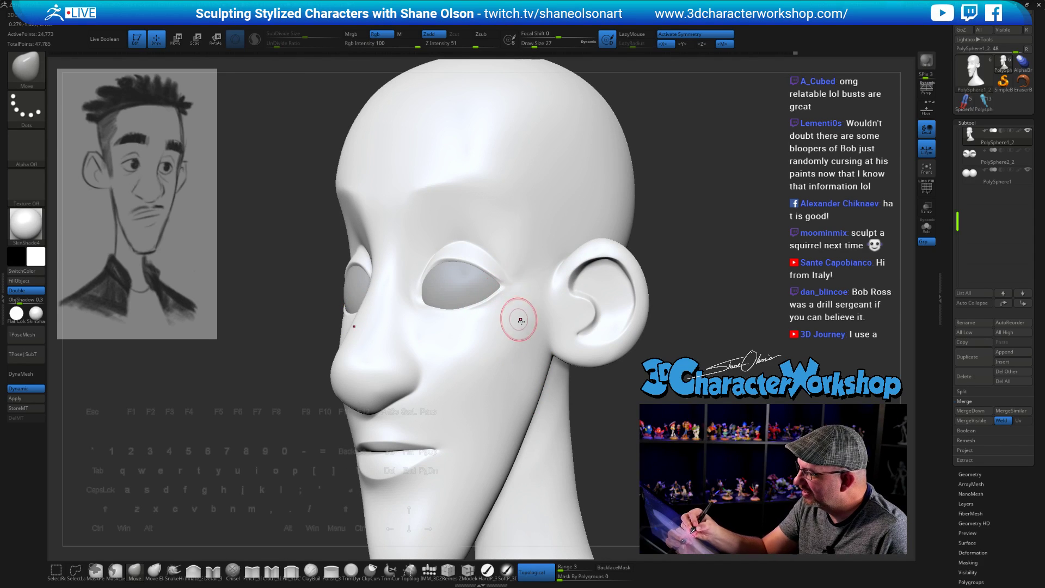
mouse_move(531, 349)
left_mouse_down()
mouse_move(564, 396)
mouse_move(513, 363)
left_mouse_up()
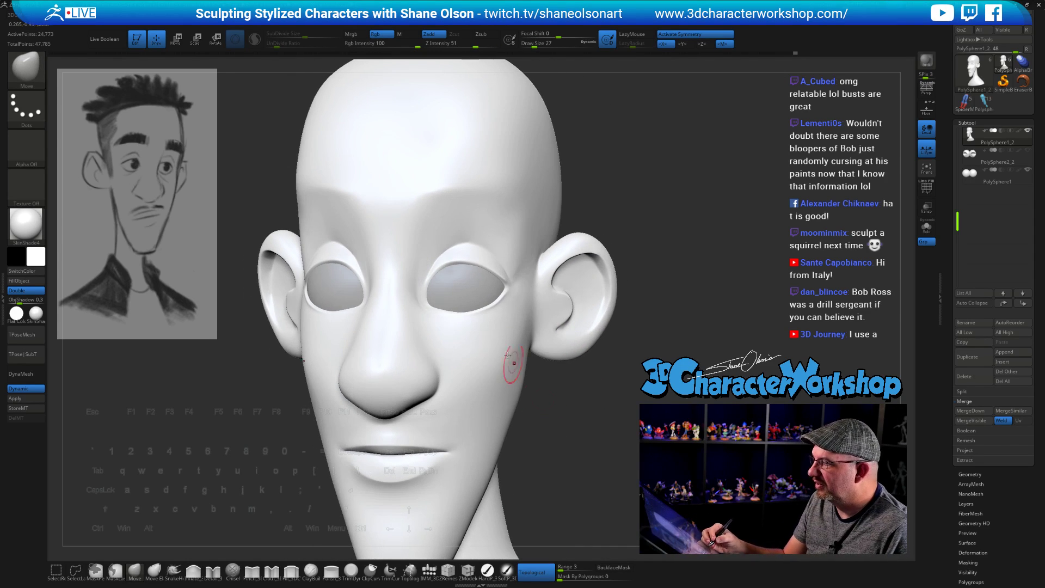
mouse_move(453, 279)
left_mouse_down()
mouse_move(441, 294)
mouse_move(498, 256)
mouse_move(541, 273)
mouse_move(626, 401)
mouse_move(621, 445)
mouse_move(611, 422)
mouse_move(624, 427)
left_mouse_up()
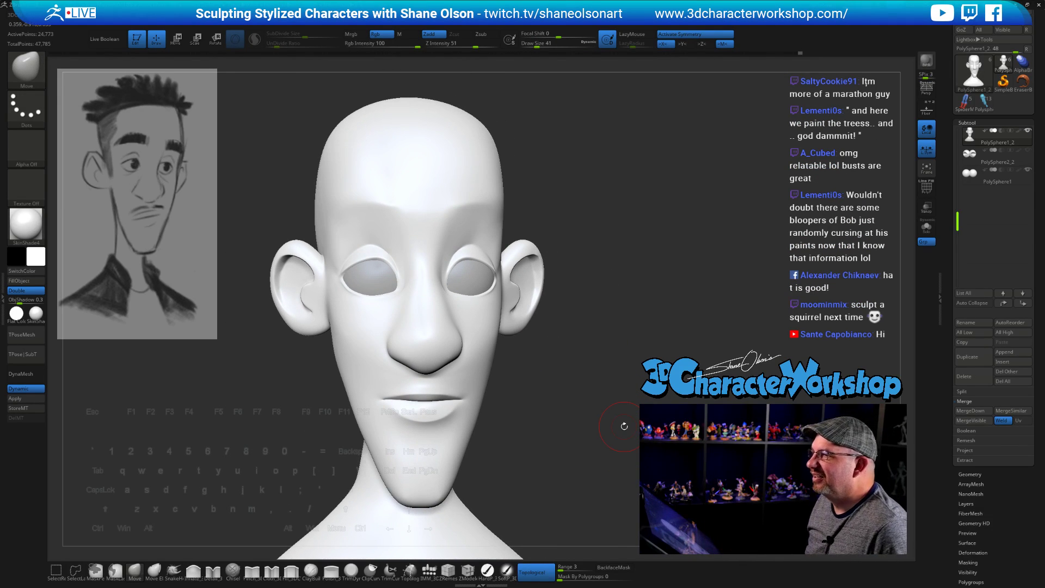
Step: Shape the areas below and beside the outer eye corners with the Move brush at draw size 29
mouse_move(657, 405)
left_mouse_down()
mouse_move(594, 408)
mouse_move(595, 462)
mouse_move(601, 403)
mouse_move(591, 403)
left_mouse_up()
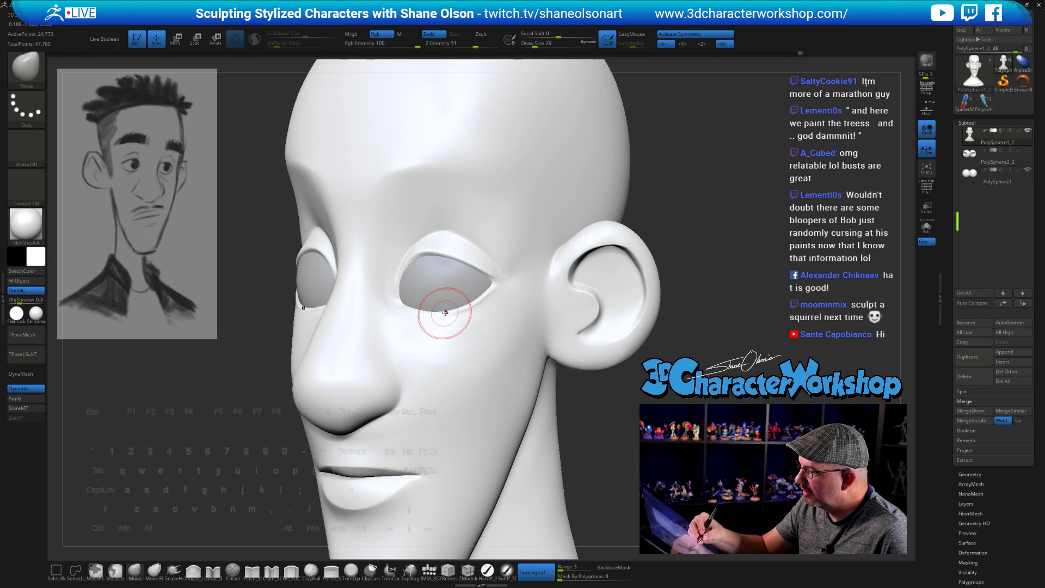
left_click_drag(587, 420, 550, 418)
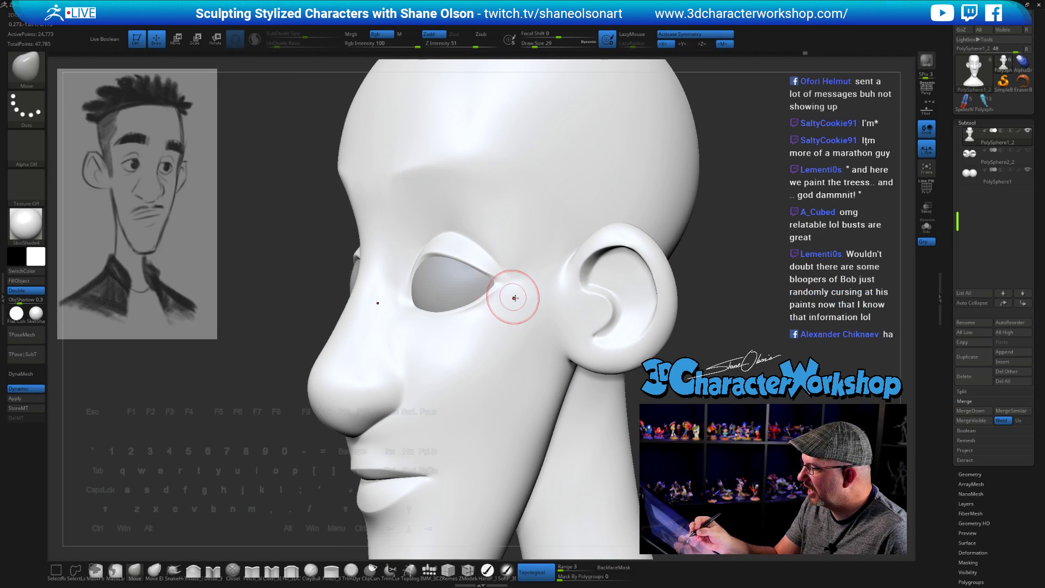
mouse_move(509, 299)
left_mouse_down()
mouse_move(608, 380)
mouse_move(659, 387)
mouse_move(645, 377)
mouse_move(652, 334)
left_mouse_up()
mouse_move(639, 394)
left_mouse_down("alt")
mouse_move(632, 408)
mouse_move(647, 407)
mouse_move(633, 422)
left_mouse_up("alt")
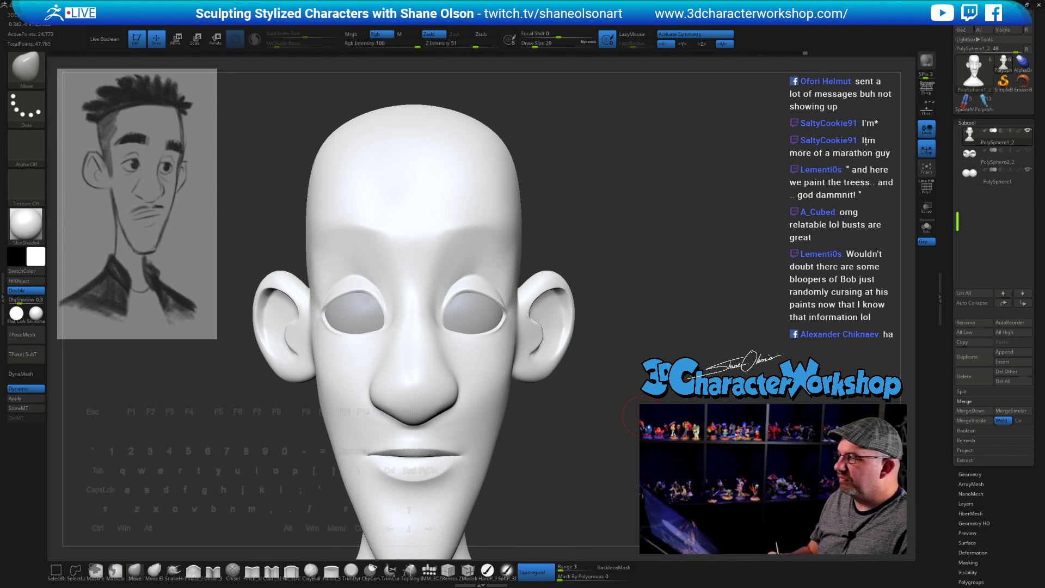
Step: Define the inner brow edges above the nose bridge with the Pinch brush at draw size 29, undoing the first stroke and repeating it
left_click_drag(638, 420, 636, 446)
left_click(252, 570)
left_click(250, 577)
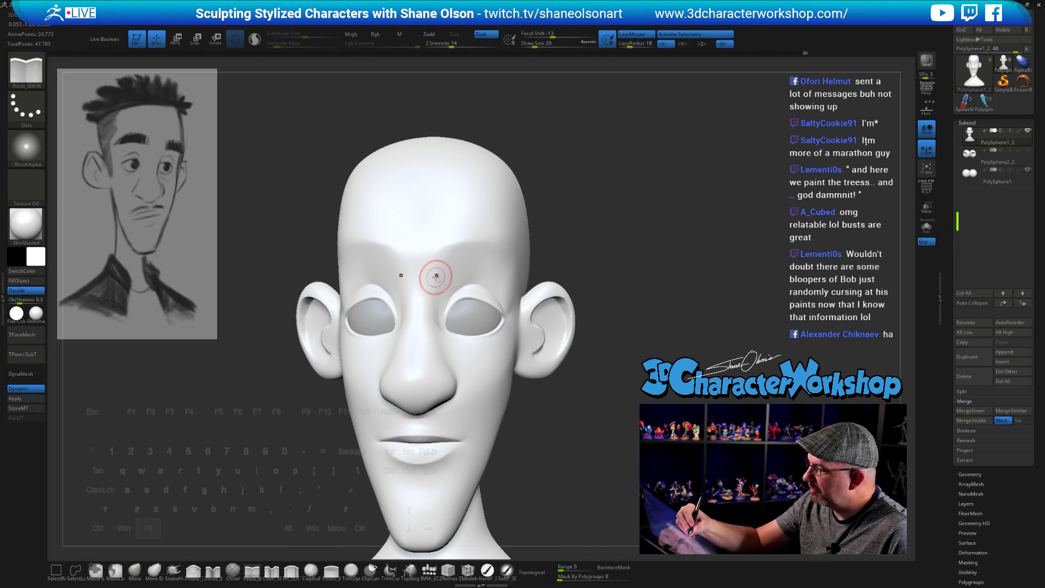
left_click_drag(435, 276, 436, 261, "alt")
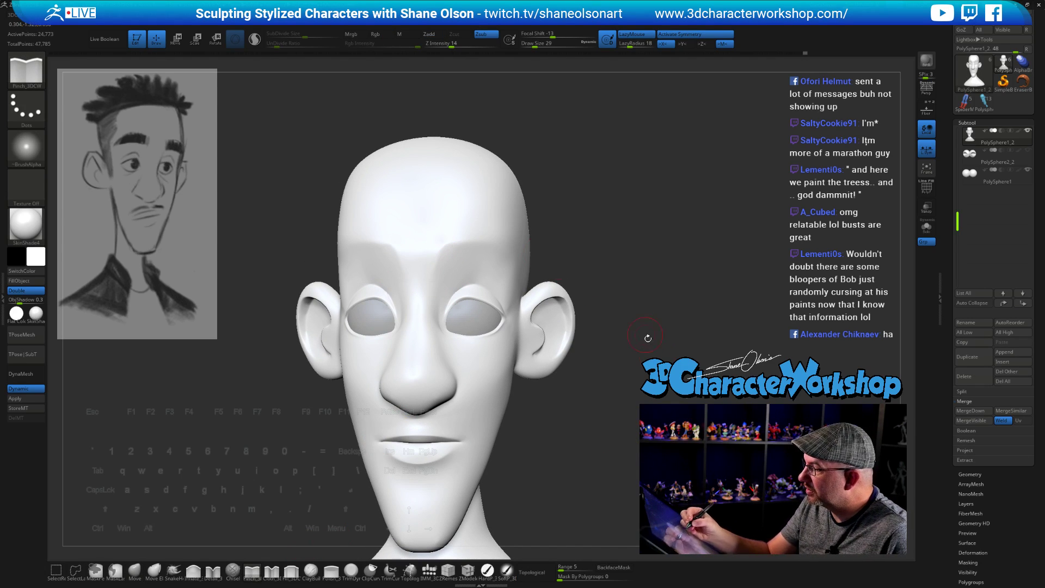
key("ctrl")
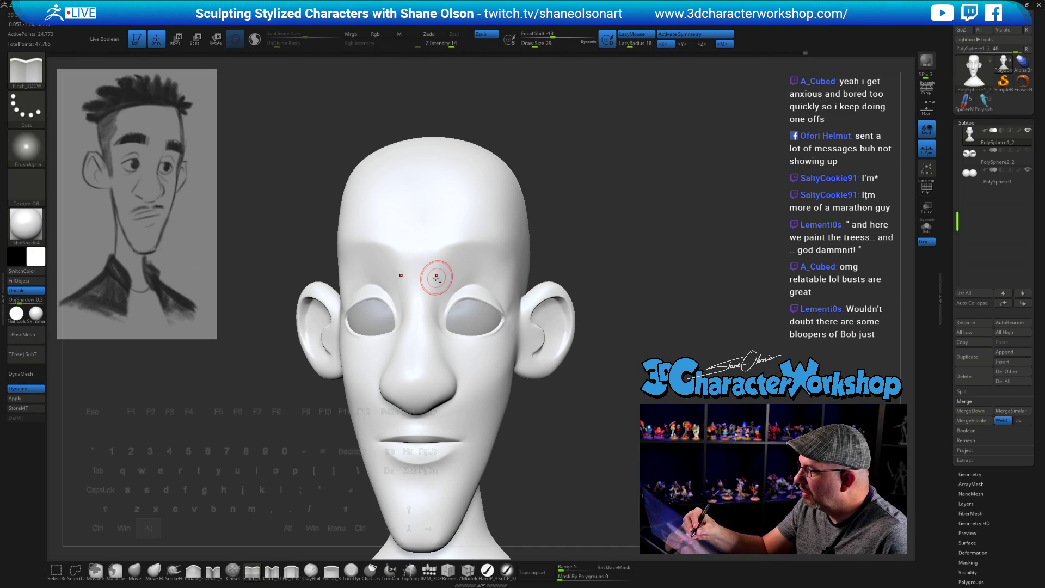
left_click_drag(434, 281, 434, 268, "alt")
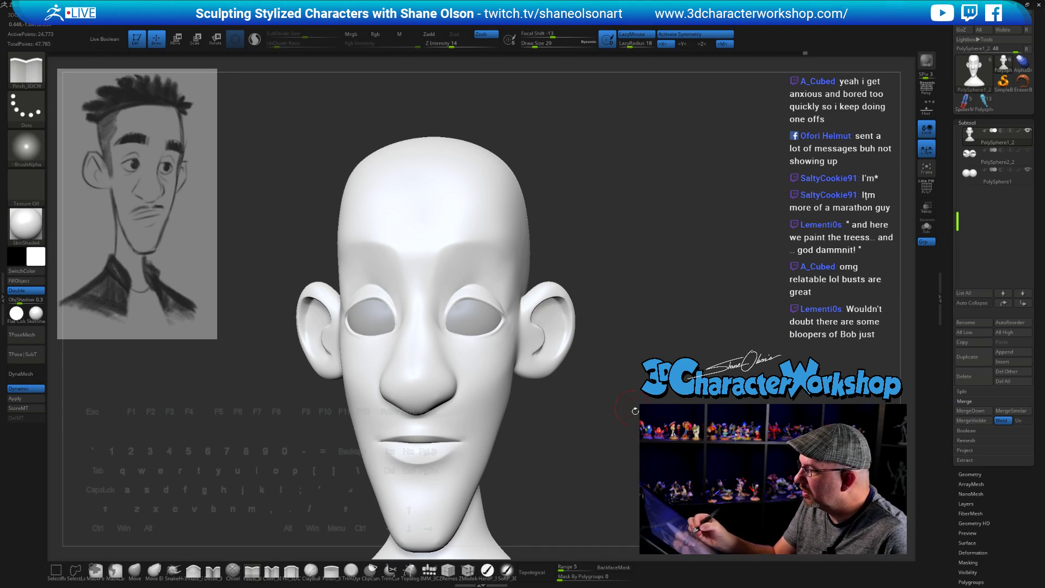
mouse_move(635, 411)
left_mouse_down()
mouse_move(645, 422)
mouse_move(634, 409)
mouse_move(680, 407)
mouse_move(648, 413)
left_mouse_up()
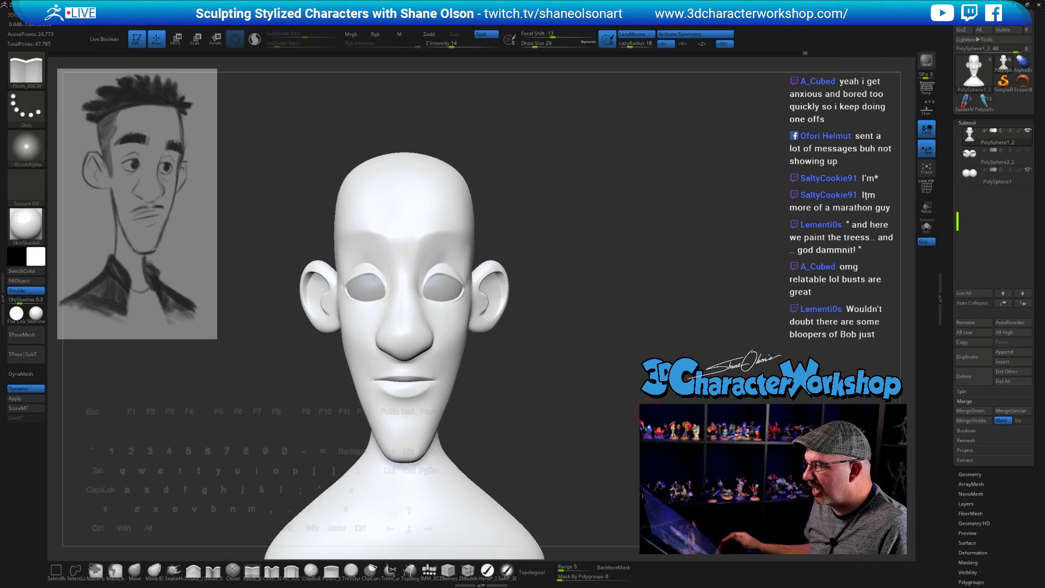
Step: Adjust the cheek contours with the Move brush at draw size 83 and smooth them
mouse_move(638, 412)
left_mouse_down()
mouse_move(595, 413)
mouse_move(460, 349)
mouse_move(572, 373)
mouse_move(512, 371)
mouse_move(517, 364)
left_mouse_up()
key("s")
left_click(585, 398)
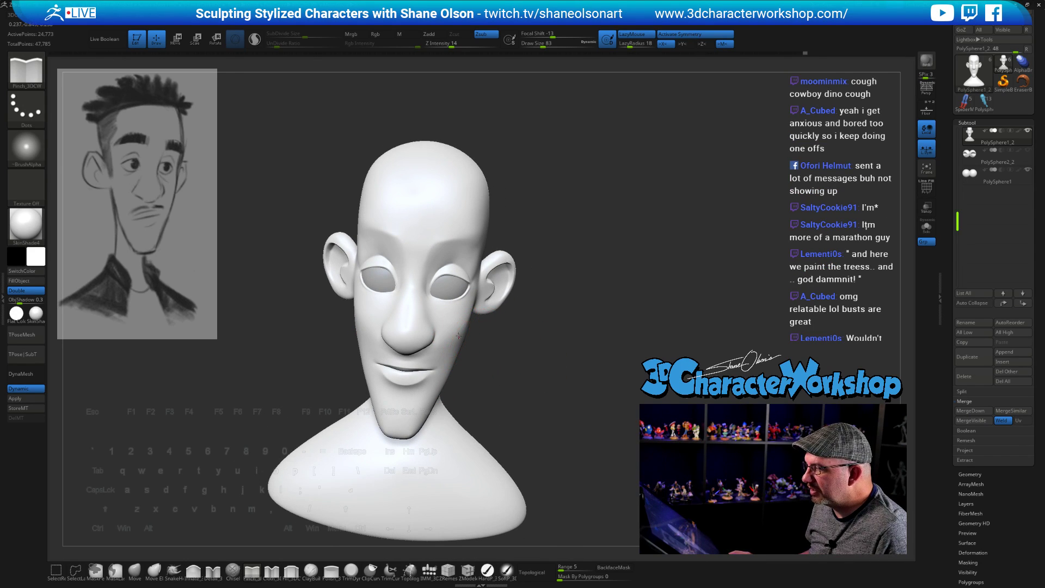
left_click(134, 571)
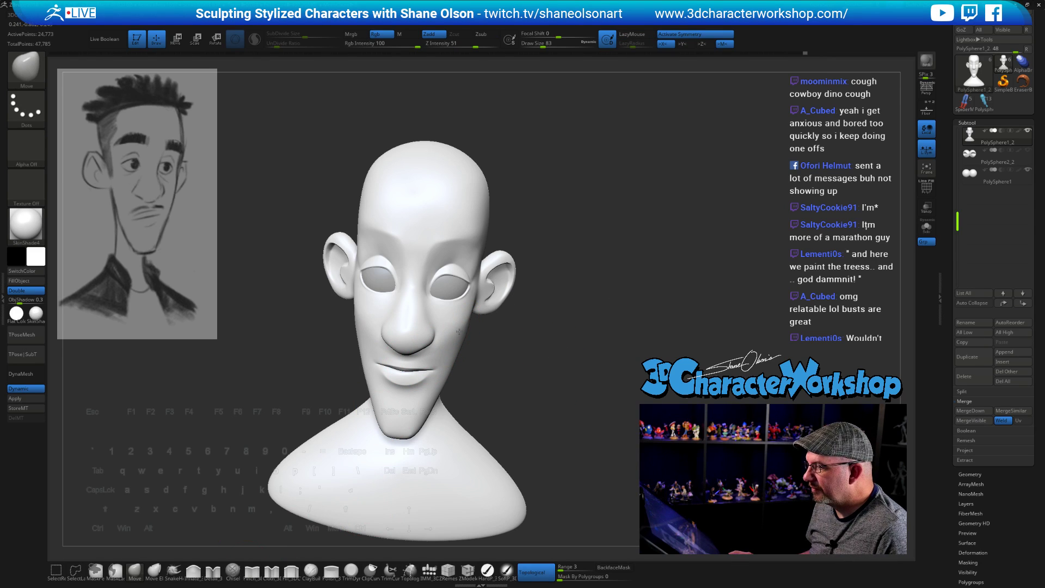
left_click_drag(546, 345, 566, 334)
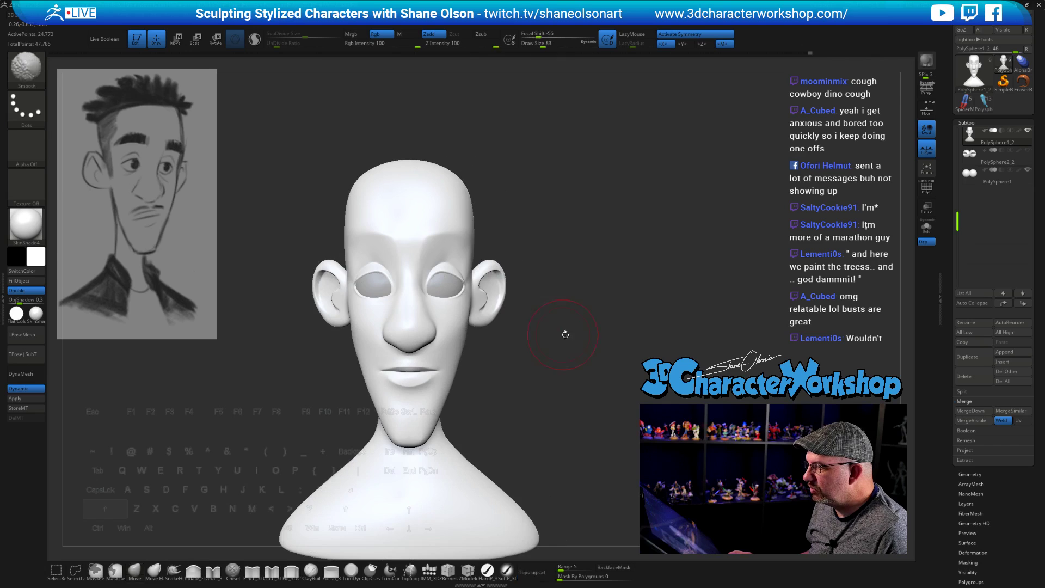
mouse_move(636, 335)
left_mouse_down("alt")
mouse_move(588, 315)
mouse_move(601, 336)
left_mouse_up("alt")
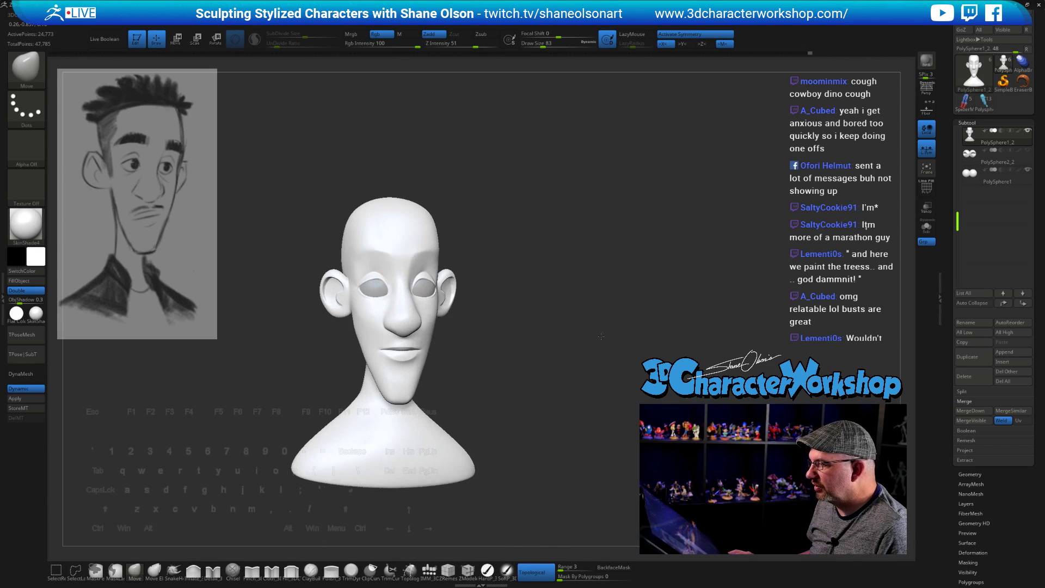
Step: Save the tool as LuigiGuy5 in the Twitch folder, overwriting the existing file
scroll(955, 120, "up", 2)
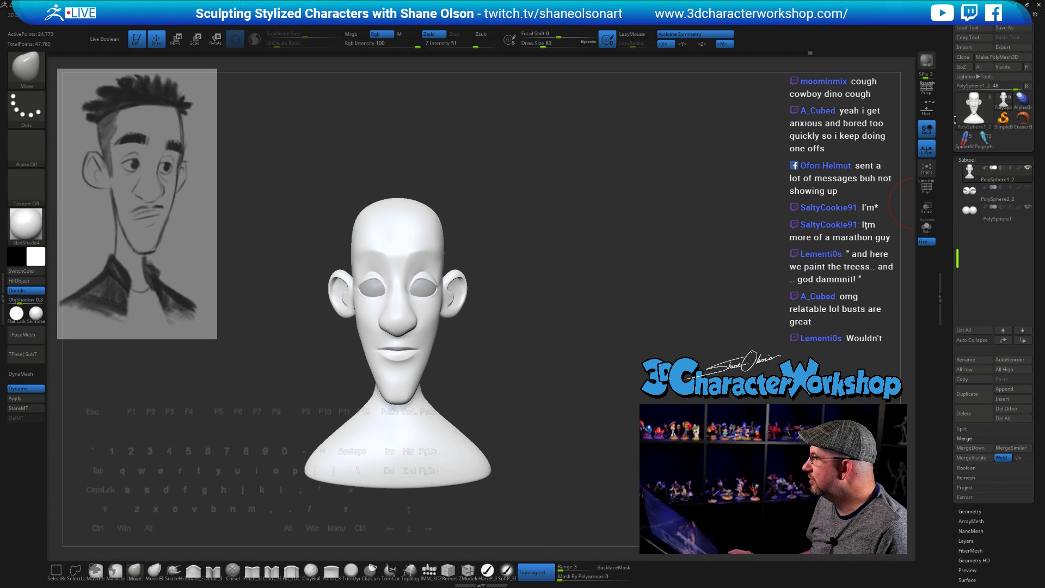
left_click(1004, 27)
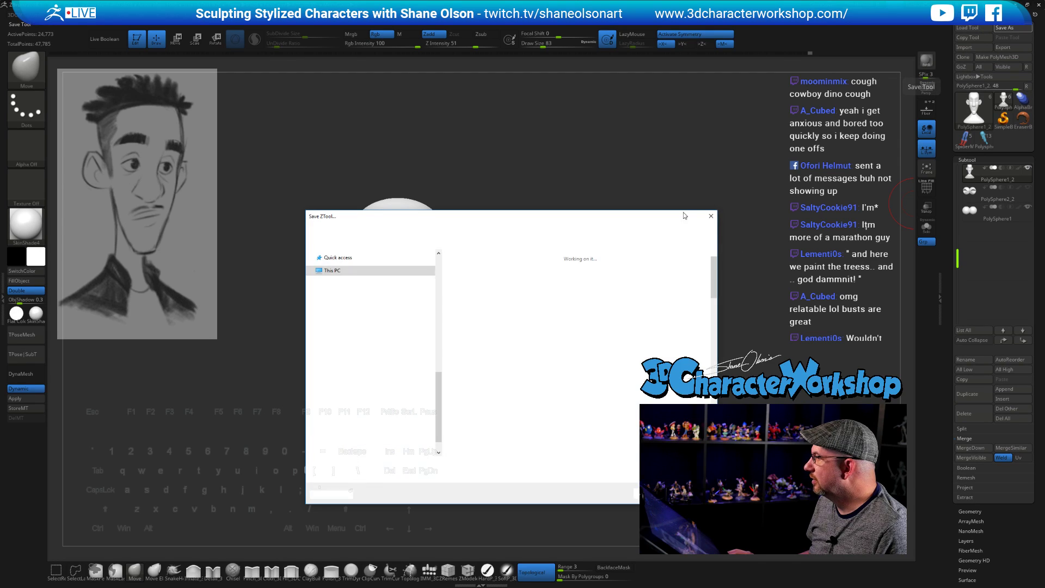
left_click(409, 466)
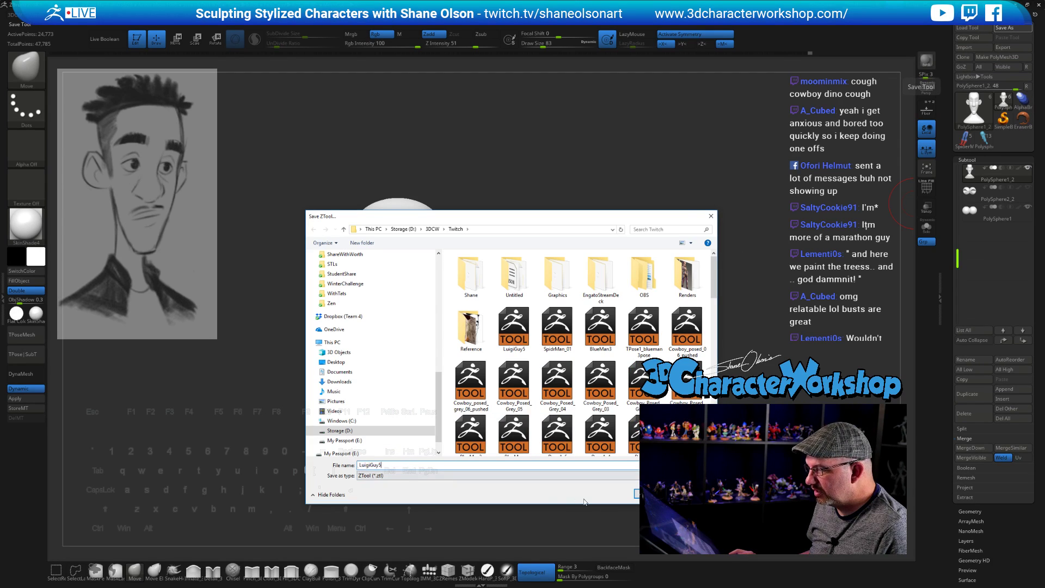
left_click(636, 496)
left_click(552, 293)
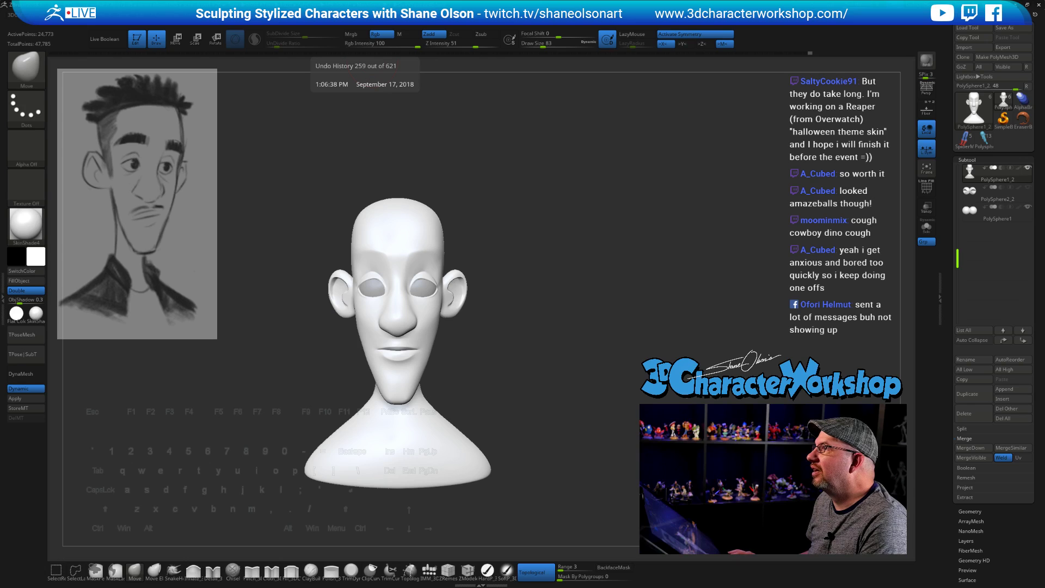
Step: Switch to the browser, examine the renders of the assembled cowboy dinosaur model and its separated parts, and return to ZBrush
key("alt+Tab")
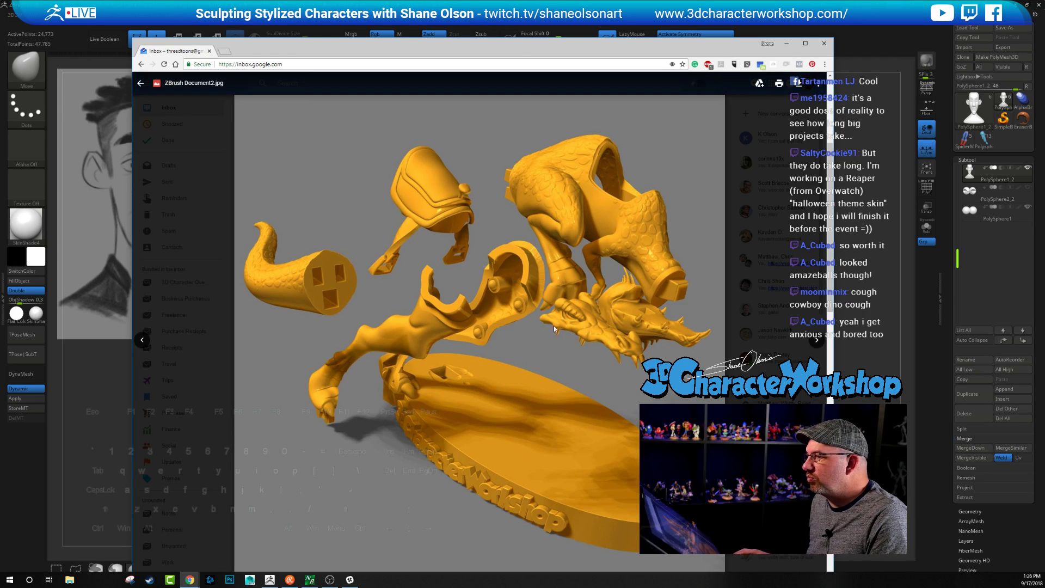
left_click_drag(518, 50, 490, 22)
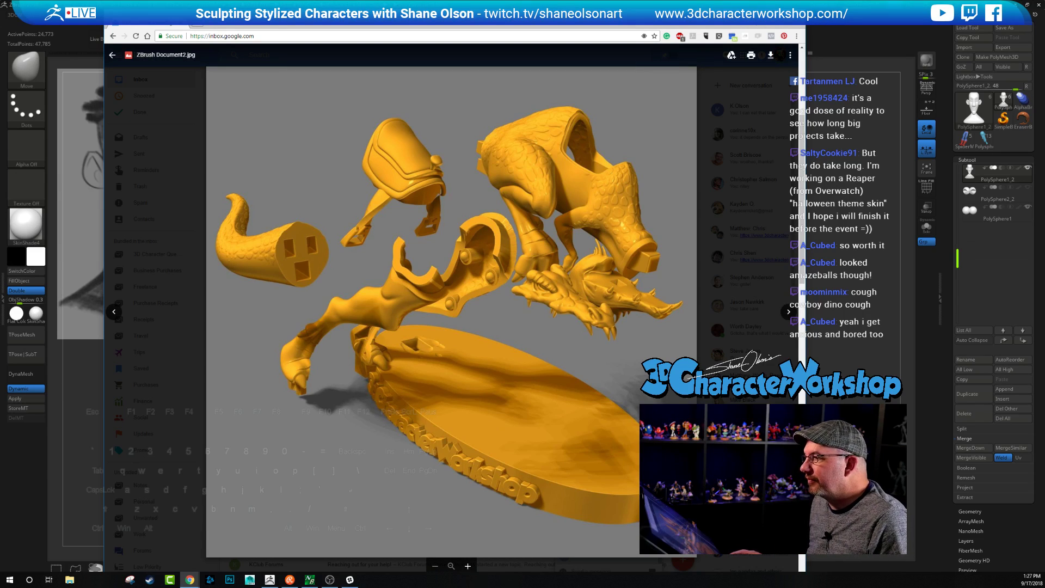
key("Right")
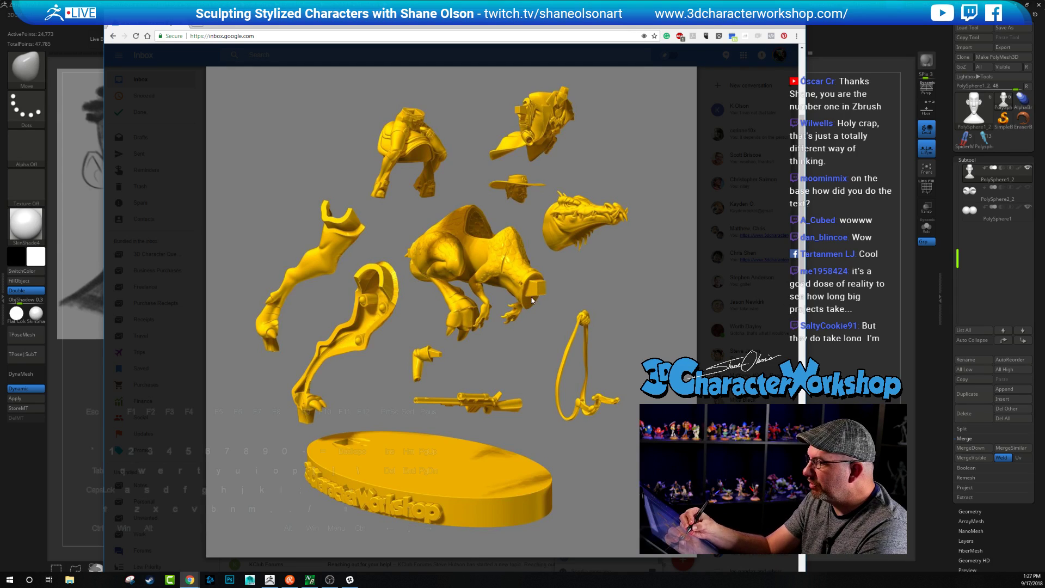
key("Right")
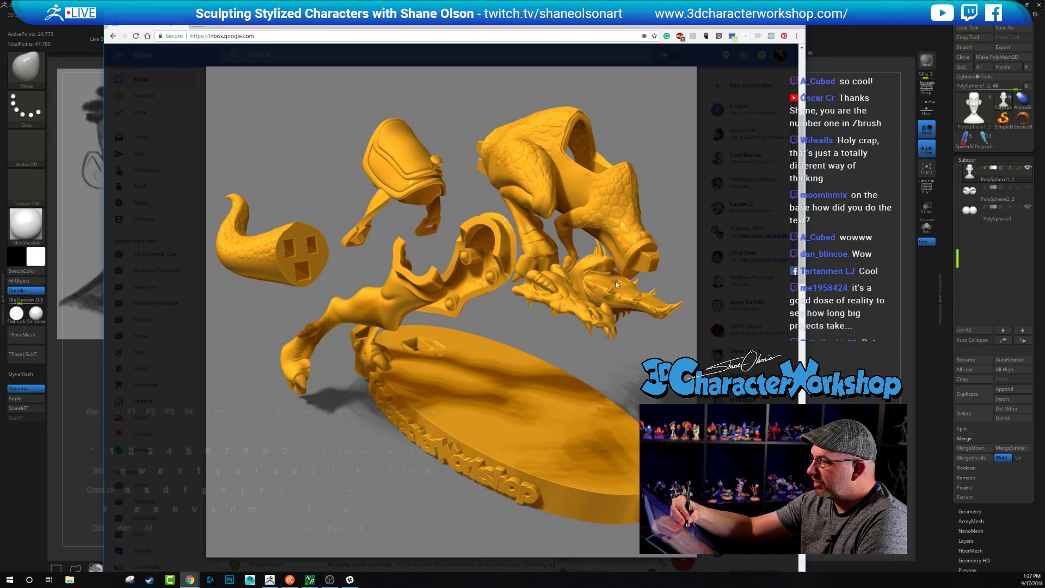
key("Right")
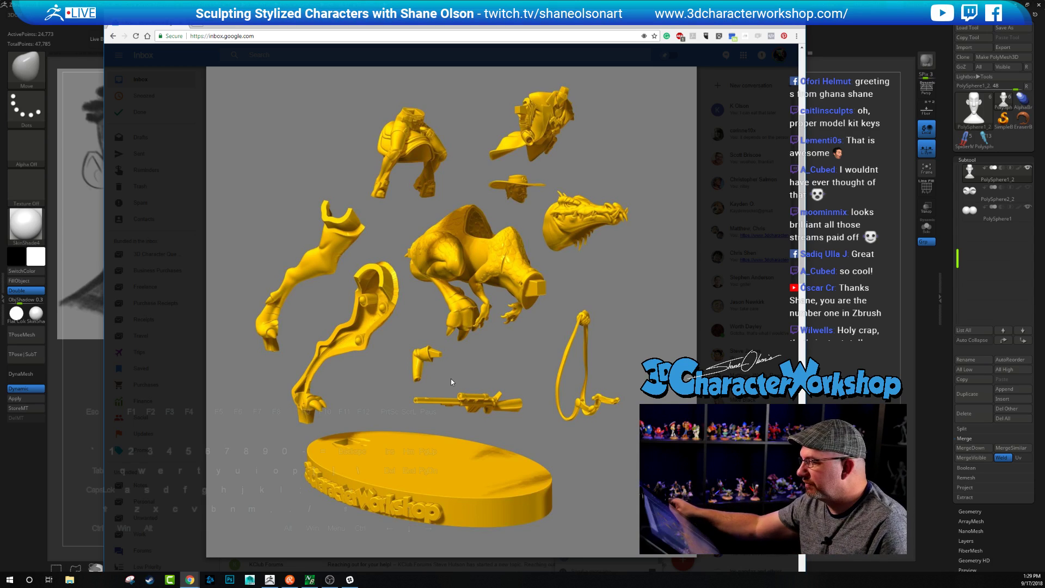
key("Right")
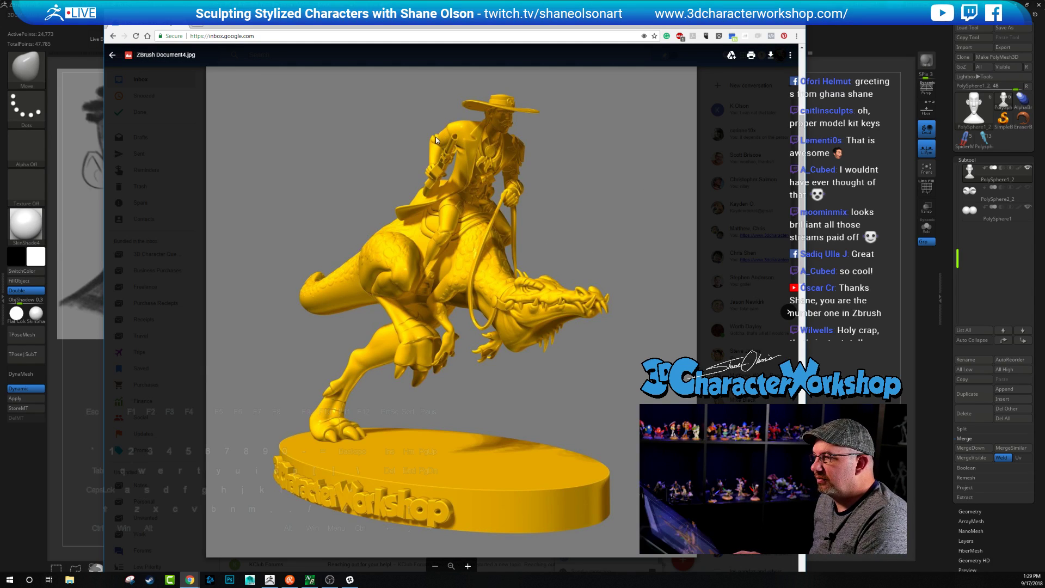
key("Right")
key("Right")
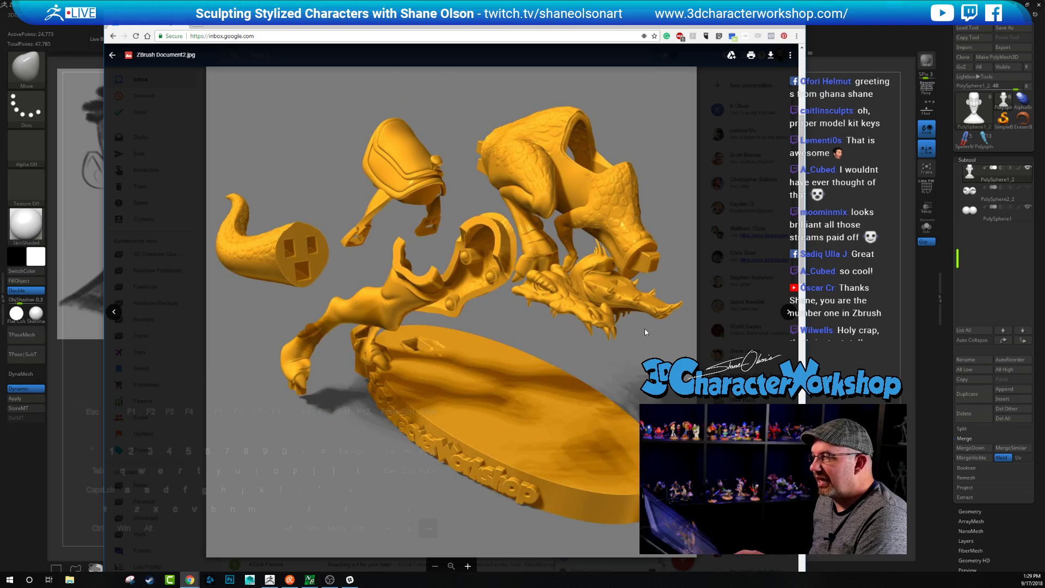
key("Left")
key("Left")
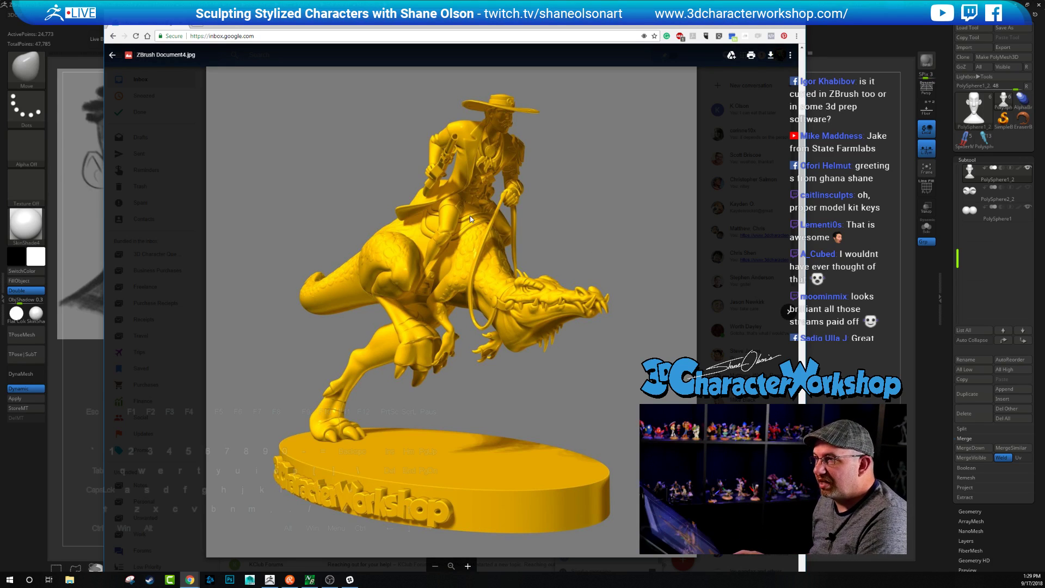
key("Right")
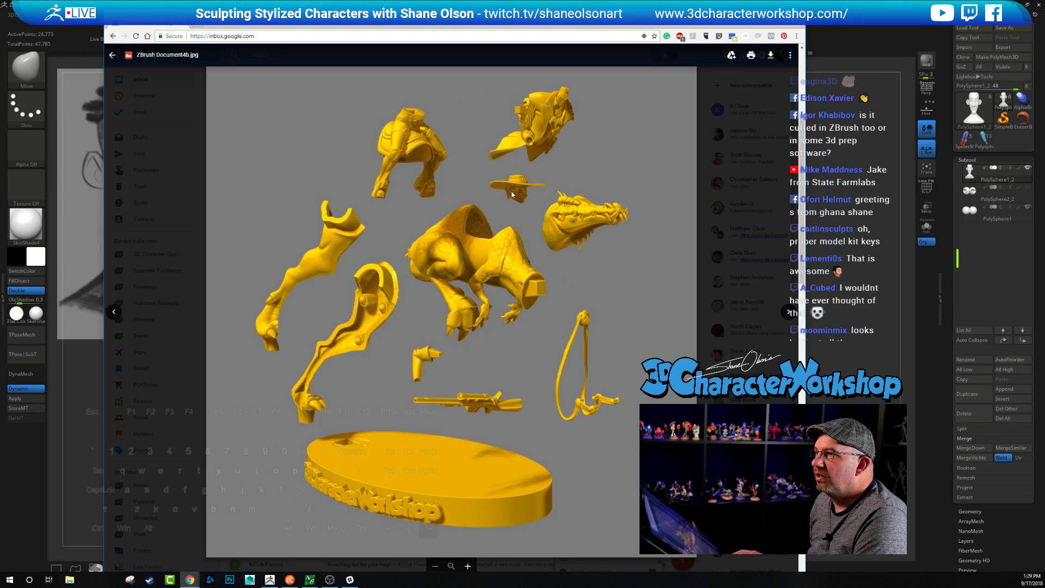
key("Left")
key("Left")
key("Left")
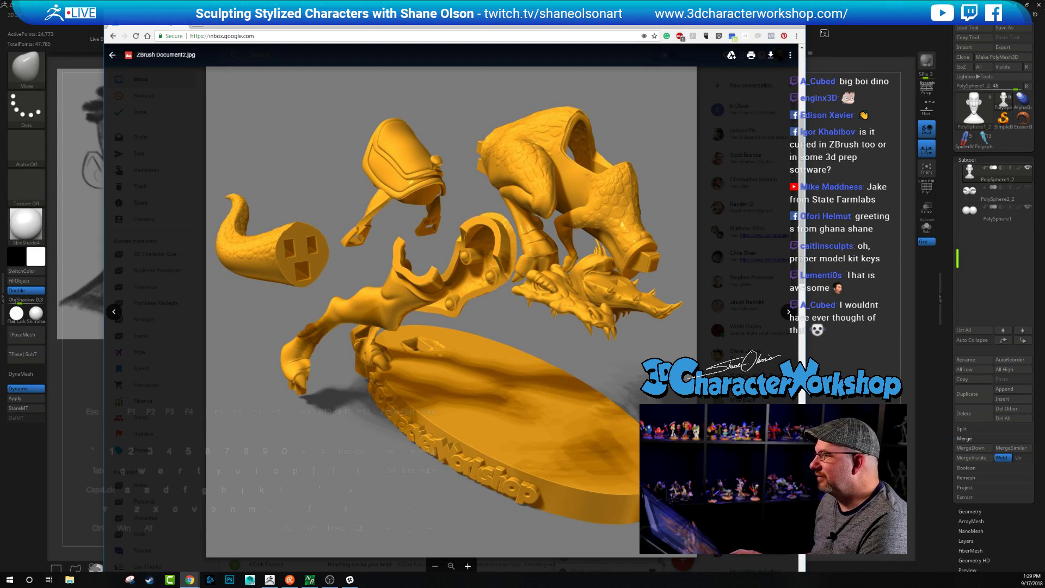
key("alt+Tab")
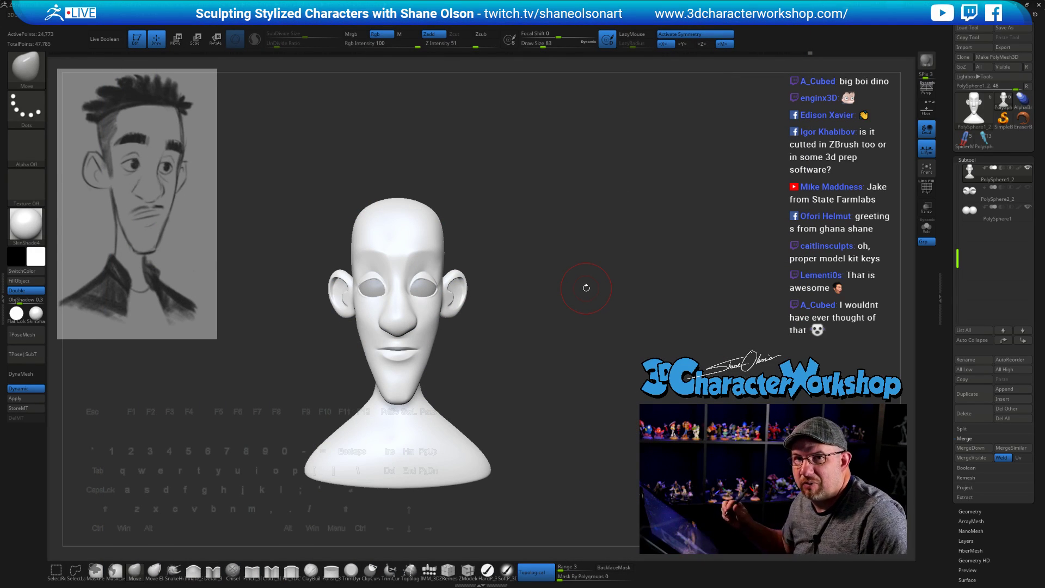
Step: Turn off the Move brush's Topological option and reshape the ear's upper back edge at draw size 62
mouse_move(582, 408)
left_mouse_down()
mouse_move(596, 415)
mouse_move(584, 436)
mouse_move(610, 436)
mouse_move(603, 369)
mouse_move(625, 369)
mouse_move(610, 381)
left_mouse_up()
key("s")
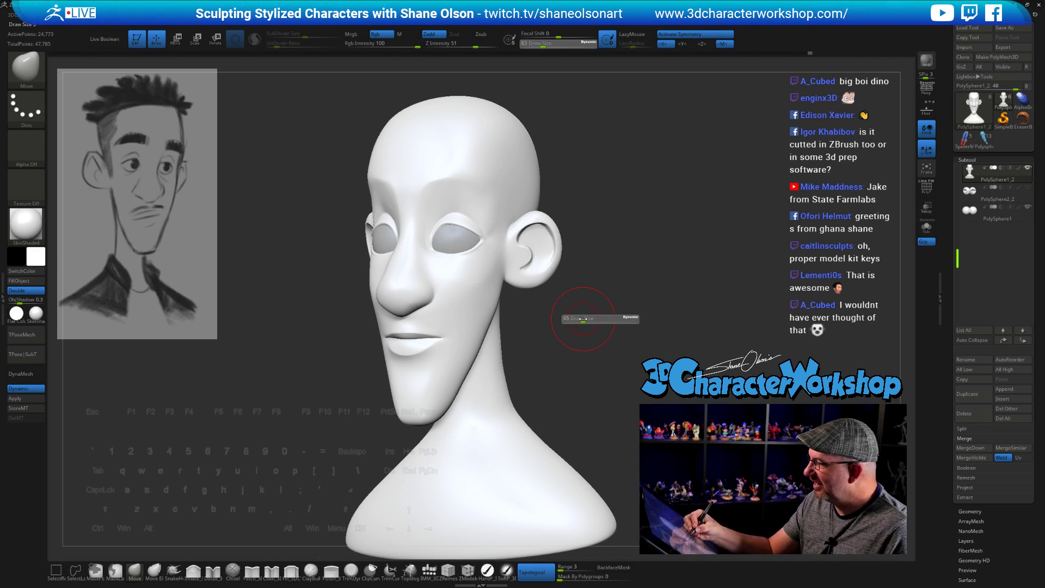
mouse_move(582, 318)
left_mouse_down()
mouse_move(581, 343)
mouse_move(574, 327)
left_mouse_up()
key("s")
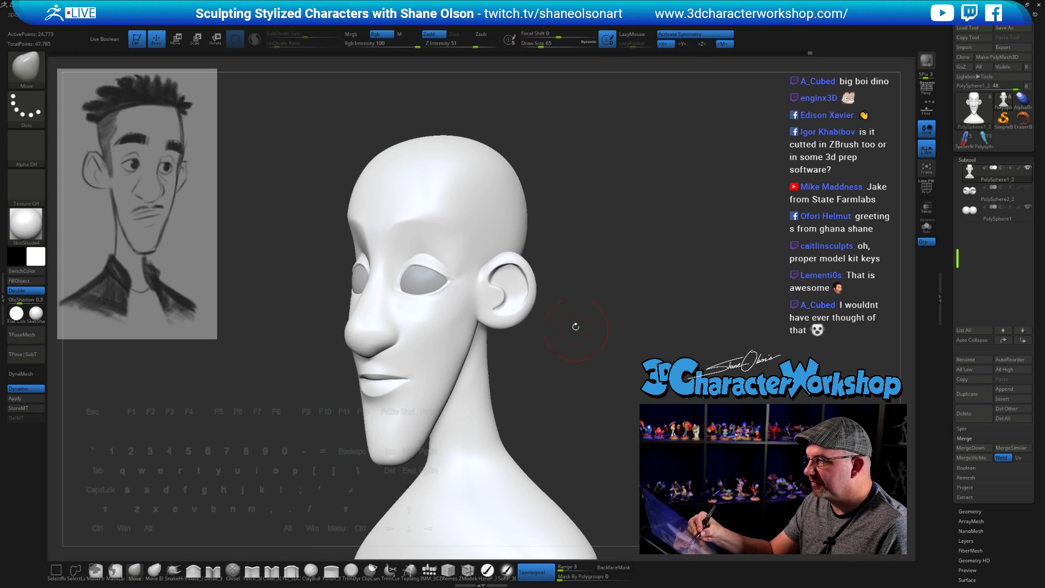
key("s")
key("s")
left_click_drag(547, 249, 555, 249)
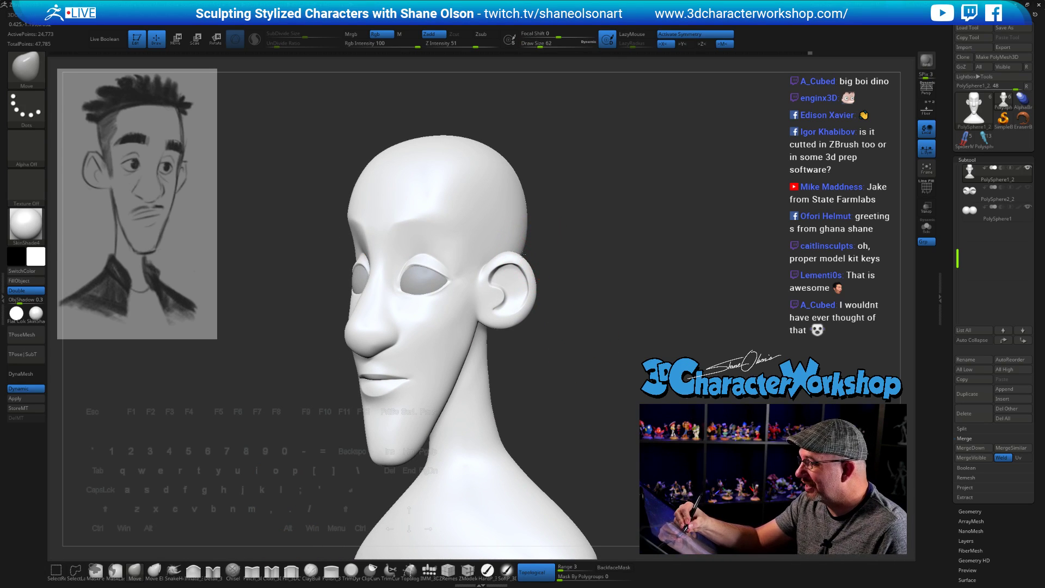
left_click(536, 573)
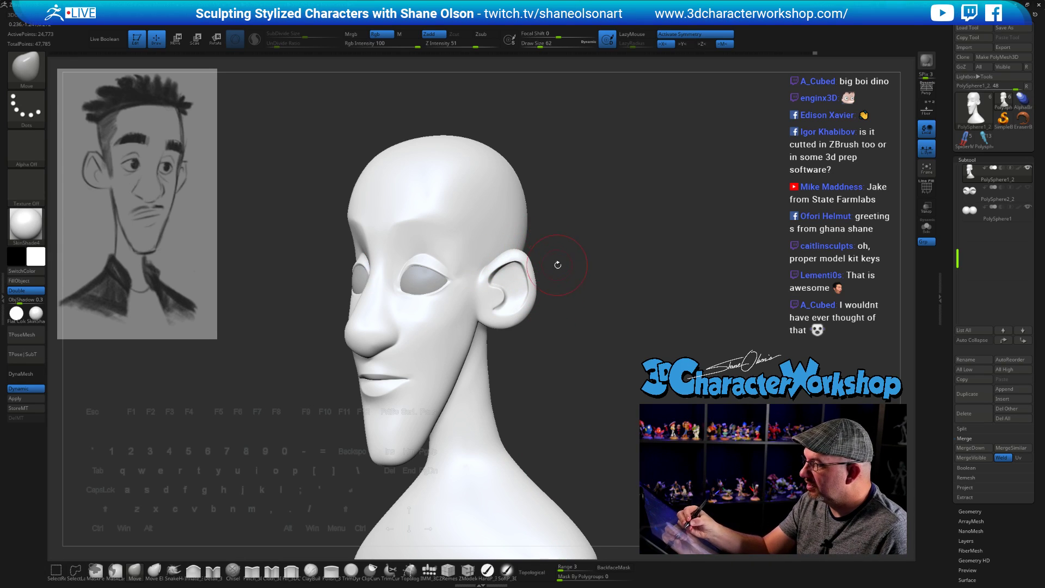
left_click_drag(555, 264, 532, 266)
Step: Reshape the ear's outer rim and its angle to the head with the Move brush at draw size 87
key("s")
left_click(587, 284)
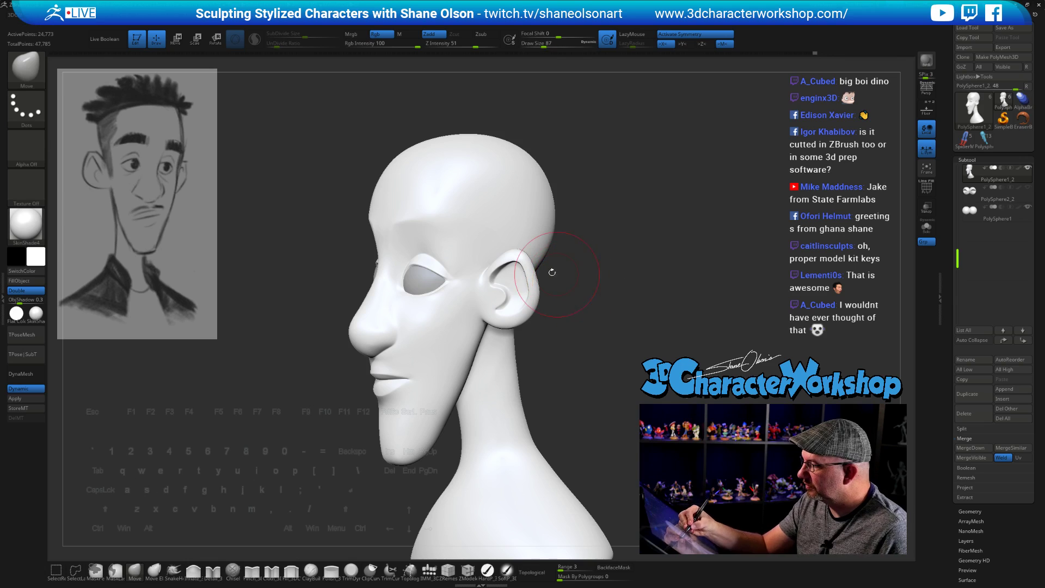
mouse_move(578, 318)
left_mouse_down()
mouse_move(525, 294)
mouse_move(531, 277)
mouse_move(519, 263)
left_mouse_up()
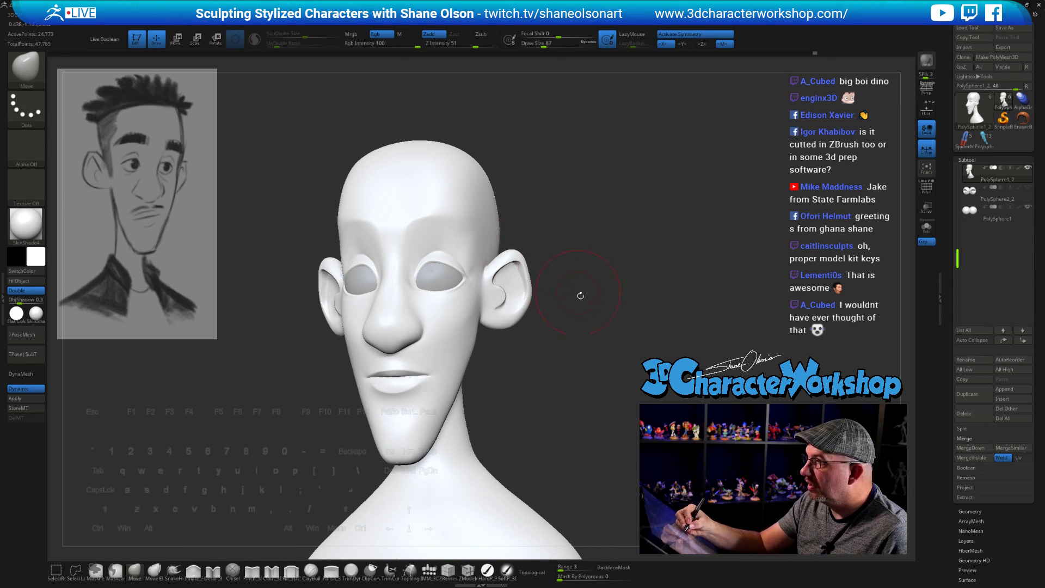
mouse_move(579, 294)
left_mouse_down()
mouse_move(565, 302)
mouse_move(603, 327)
mouse_move(595, 338)
mouse_move(611, 336)
mouse_move(607, 355)
mouse_move(590, 365)
mouse_move(602, 325)
mouse_move(579, 320)
left_mouse_up()
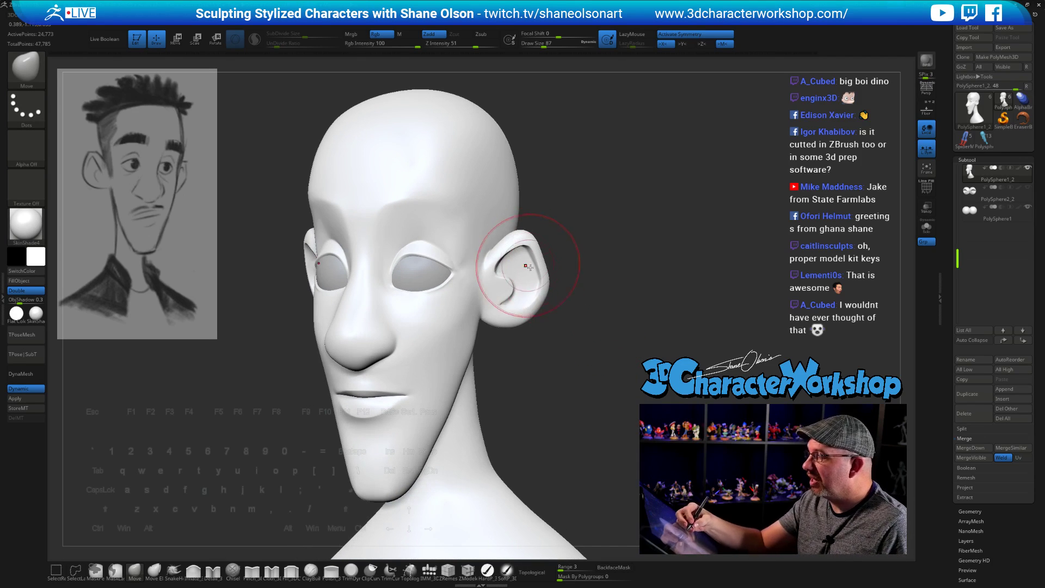
left_click_drag(536, 268, 524, 270)
left_click_drag(602, 335, 580, 330)
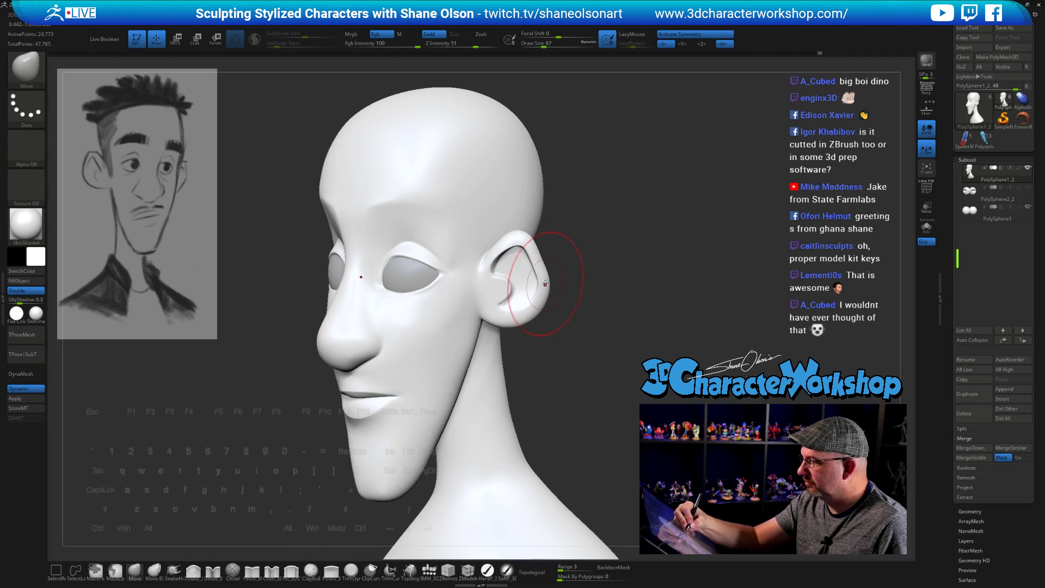
left_click_drag(592, 365, 550, 306)
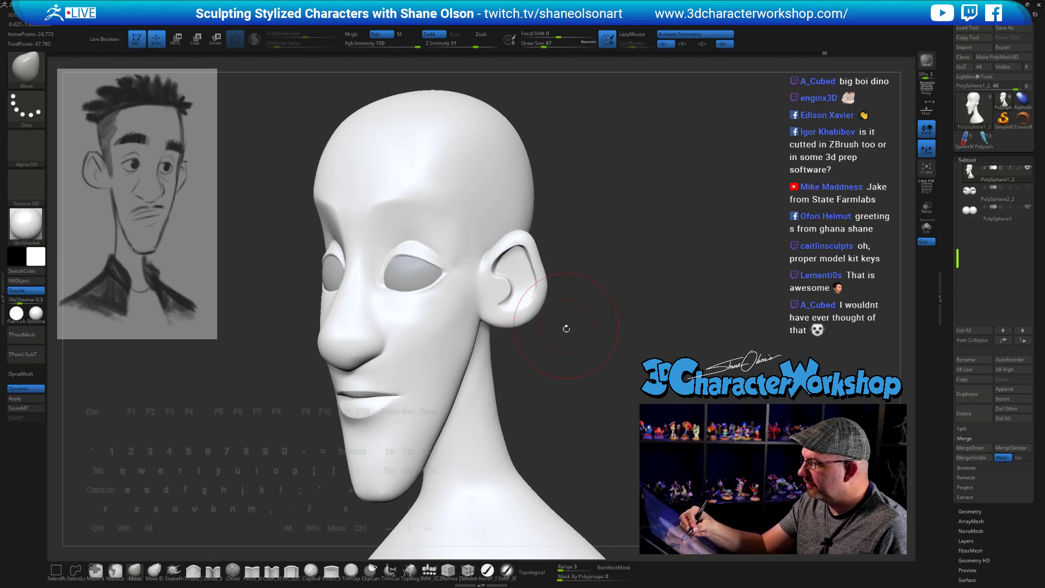
Step: Adjust the inner ear fold beside the ear opening with the Move brush at draw size 74
left_click_drag(570, 340, 558, 318)
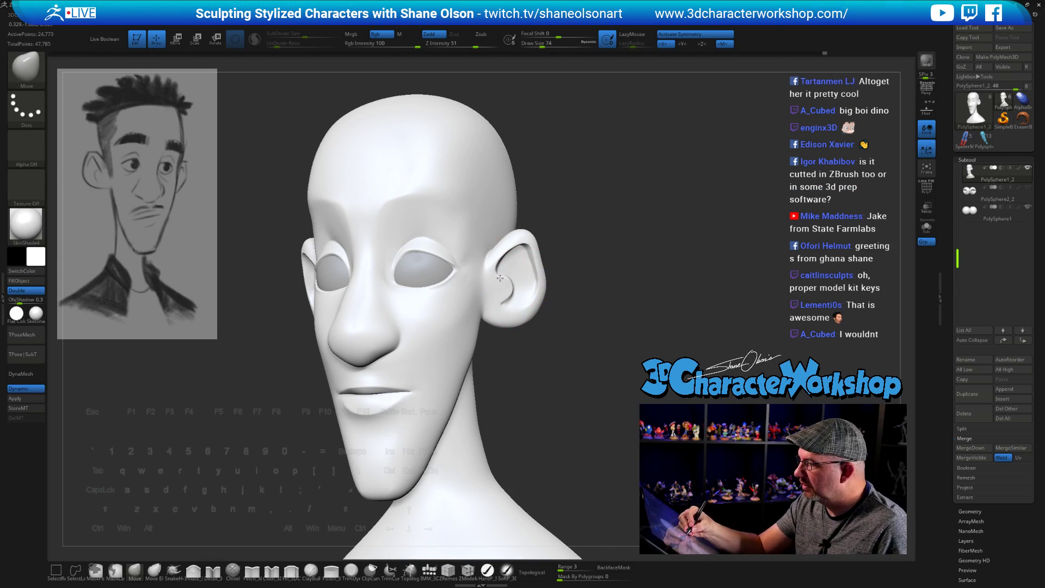
left_click_drag(500, 279, 499, 294)
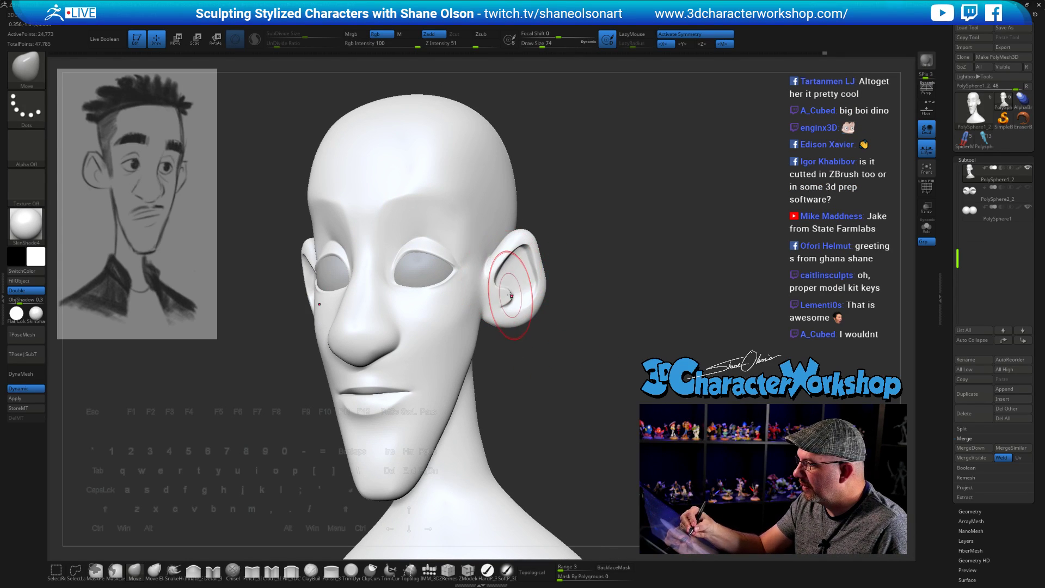
mouse_move(602, 362)
left_mouse_down()
mouse_move(615, 370)
mouse_move(600, 344)
mouse_move(611, 357)
mouse_move(605, 372)
mouse_move(596, 363)
mouse_move(645, 340)
mouse_move(620, 342)
mouse_move(639, 343)
mouse_move(674, 387)
left_mouse_up()
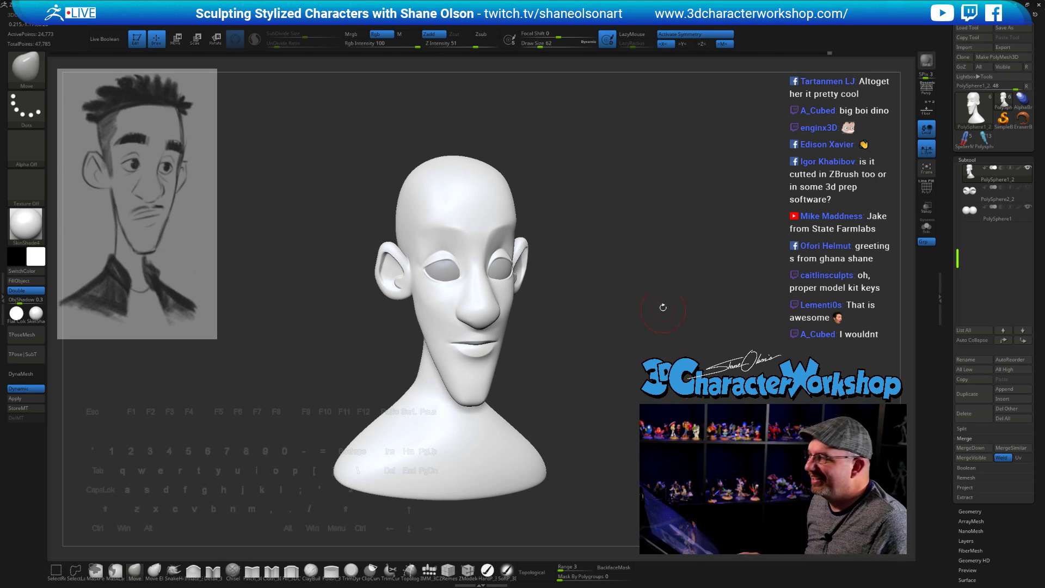
Step: Refine the ear's upper contour and overall outline with the Move brush at draw size 65
left_click_drag(621, 250, 583, 216)
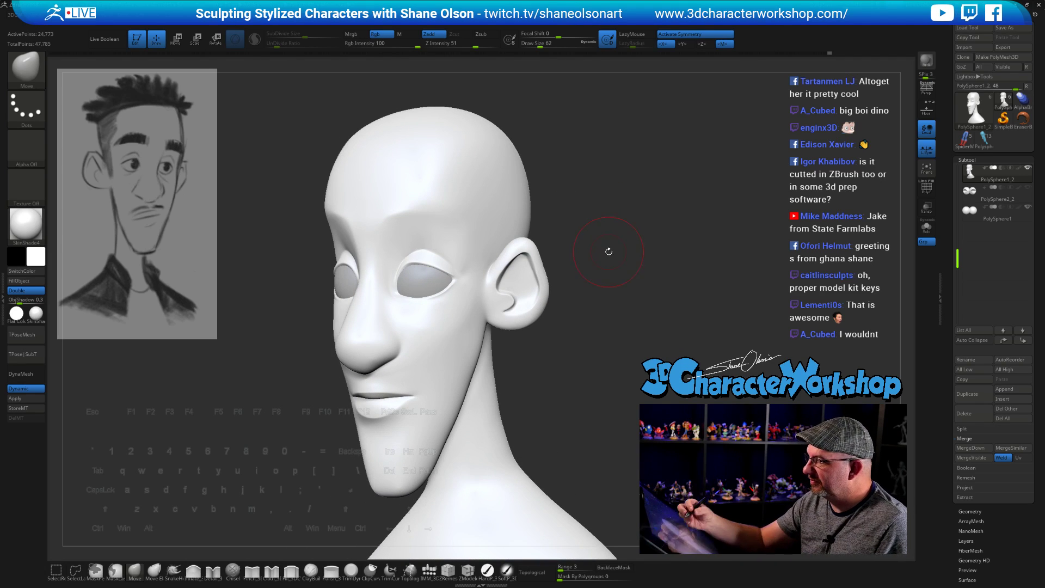
mouse_move(608, 251)
left_mouse_down("alt")
mouse_move(608, 276)
mouse_move(604, 252)
mouse_move(532, 233)
left_mouse_up("alt")
key("s")
mouse_move(609, 284)
left_mouse_down()
mouse_move(639, 273)
mouse_move(601, 268)
mouse_move(604, 243)
mouse_move(537, 222)
left_mouse_up()
key("s")
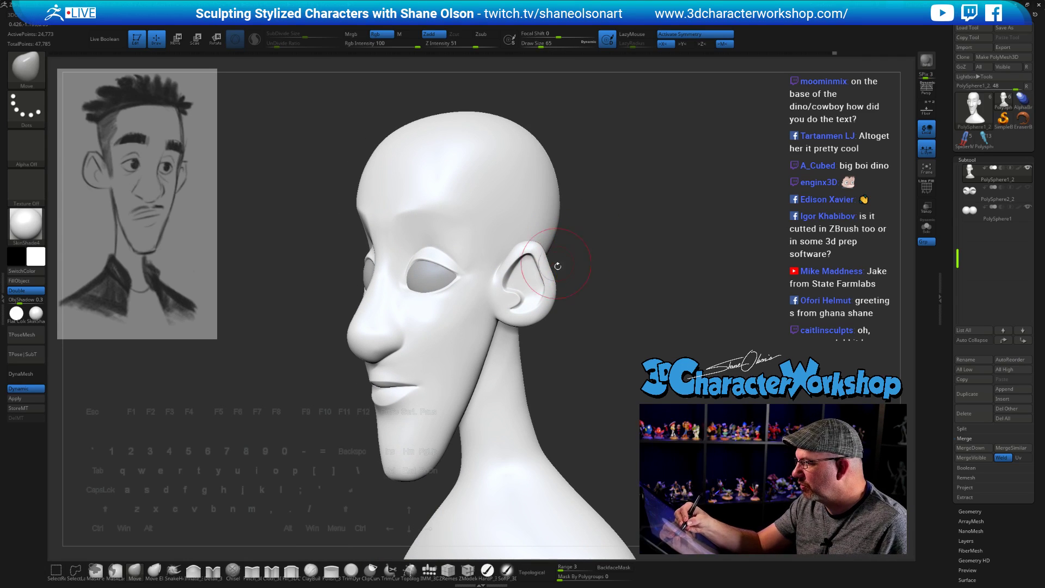
mouse_move(576, 316)
left_mouse_down()
mouse_move(593, 322)
mouse_move(577, 314)
mouse_move(563, 390)
left_mouse_up()
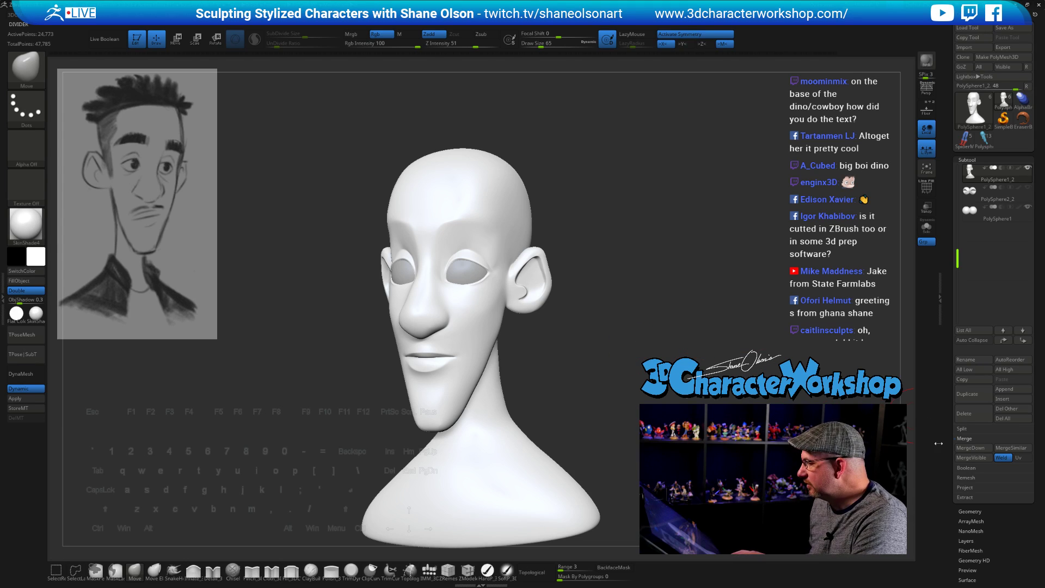
left_click_drag(957, 504, 945, 422)
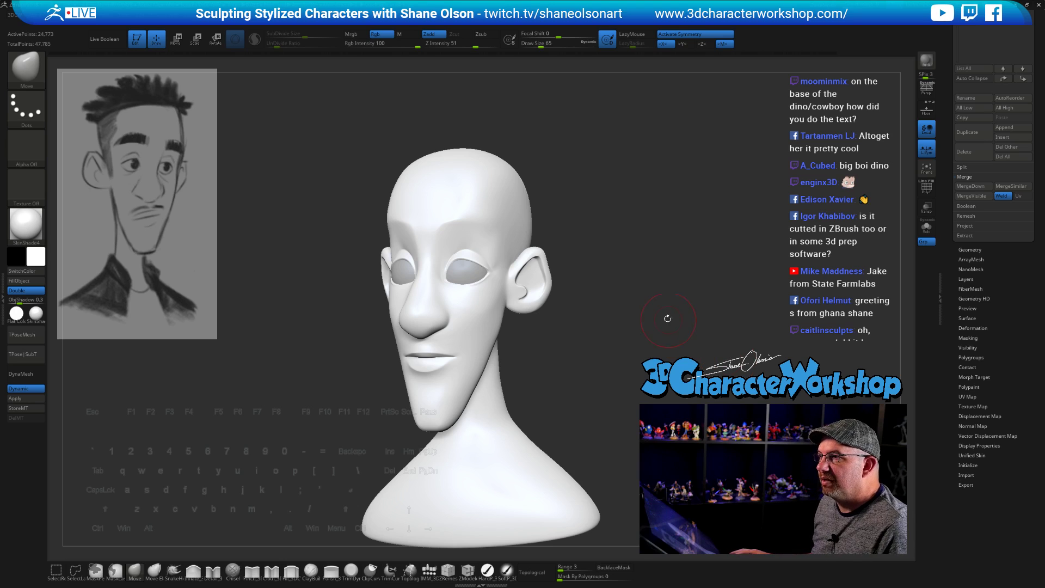
left_click_drag(669, 315, 653, 407)
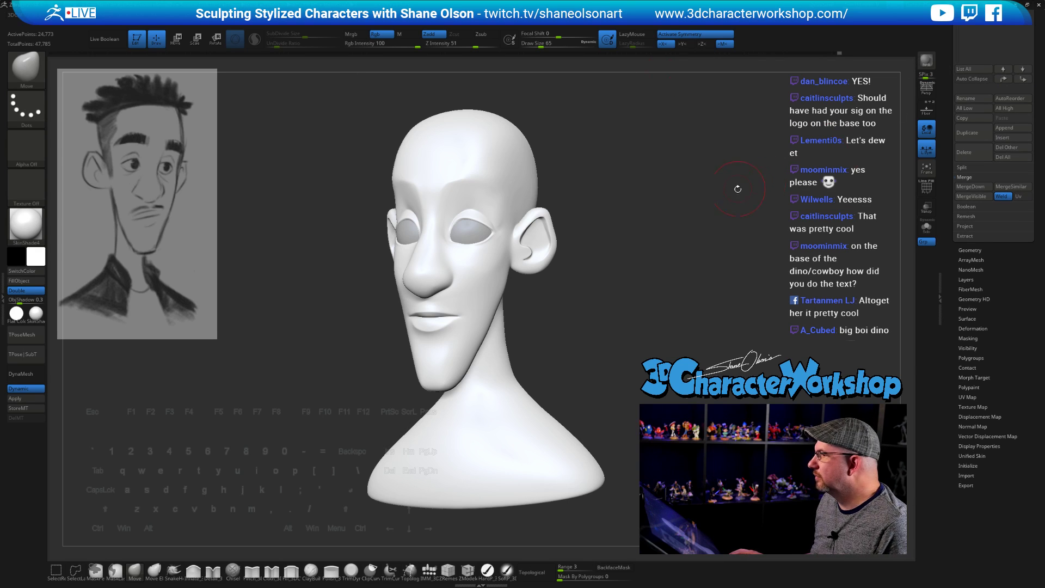
scroll(950, 134, "up", 5)
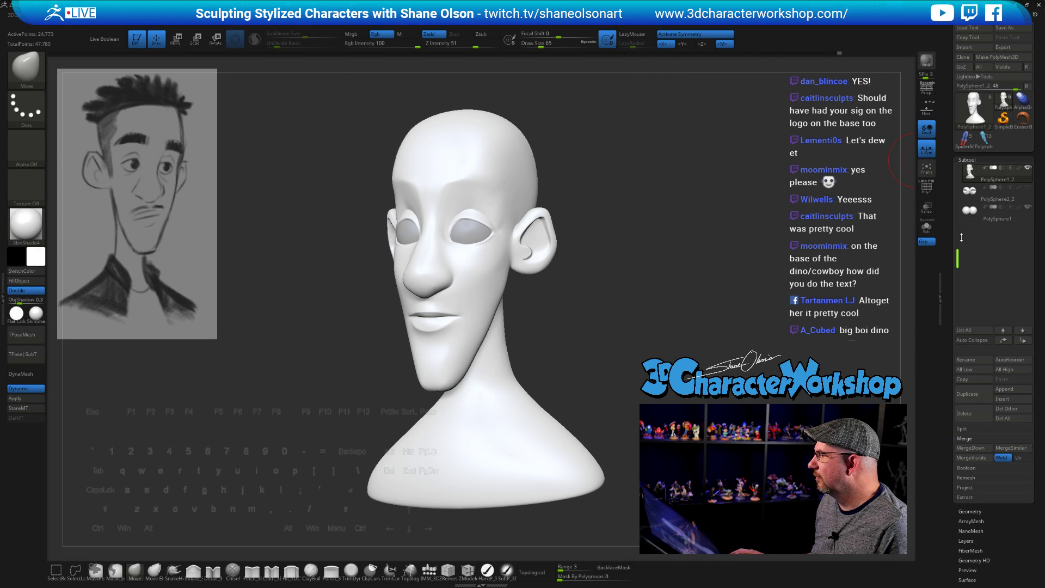
left_click(968, 29)
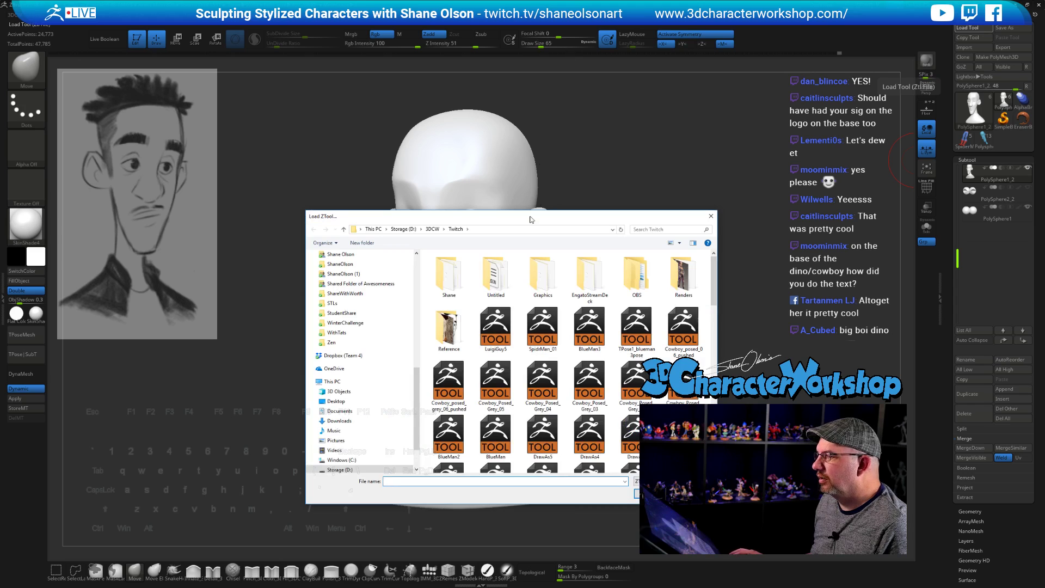
key("Escape")
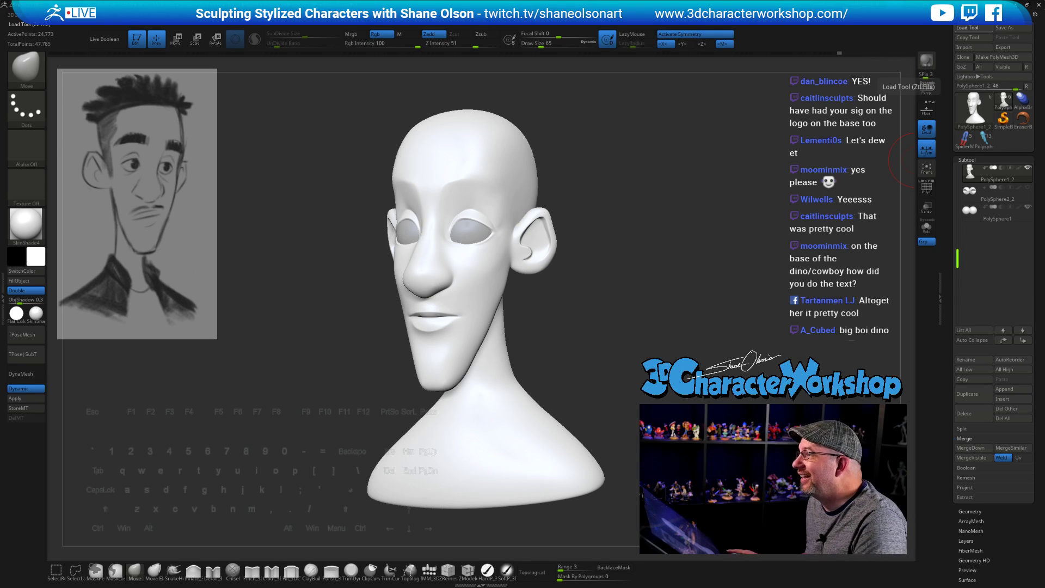
key("t")
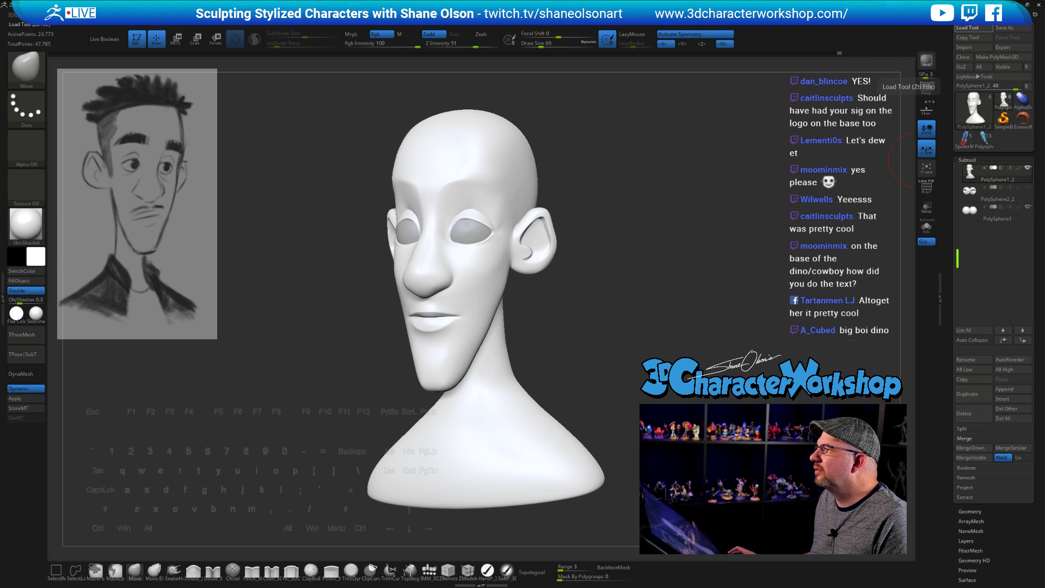
Step: Switch to the browser and examine the annotated cut and key diagrams in the Summit 18 Dinorider Print email
key("alt+Tab")
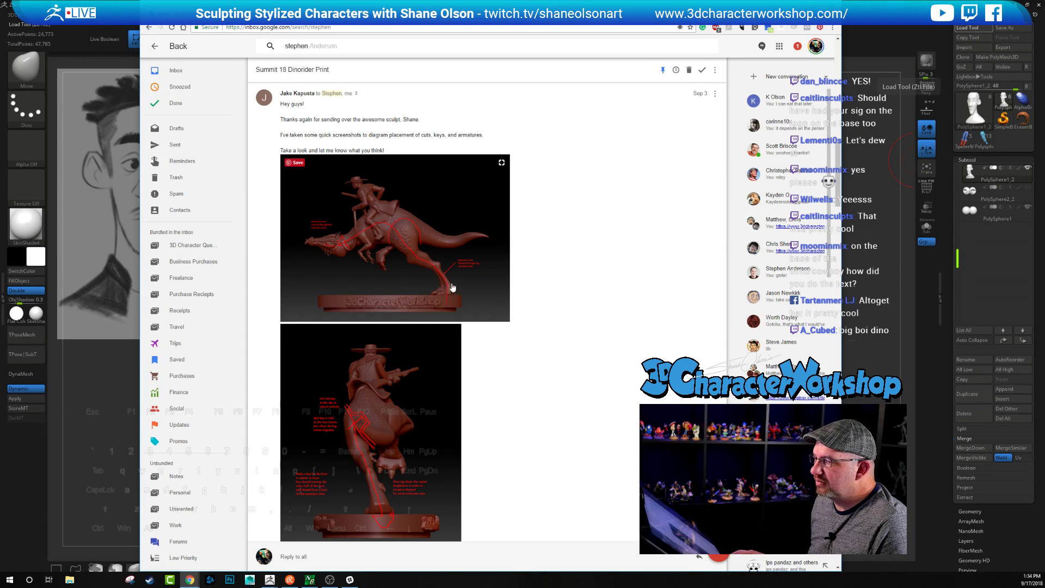
scroll(403, 272, "down", 4)
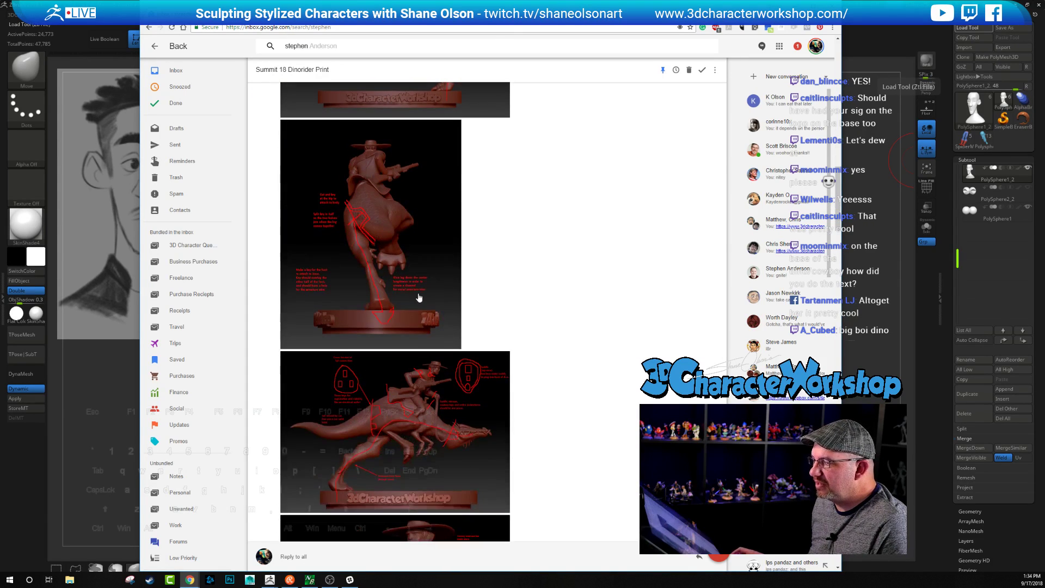
scroll(419, 297, "down", 3)
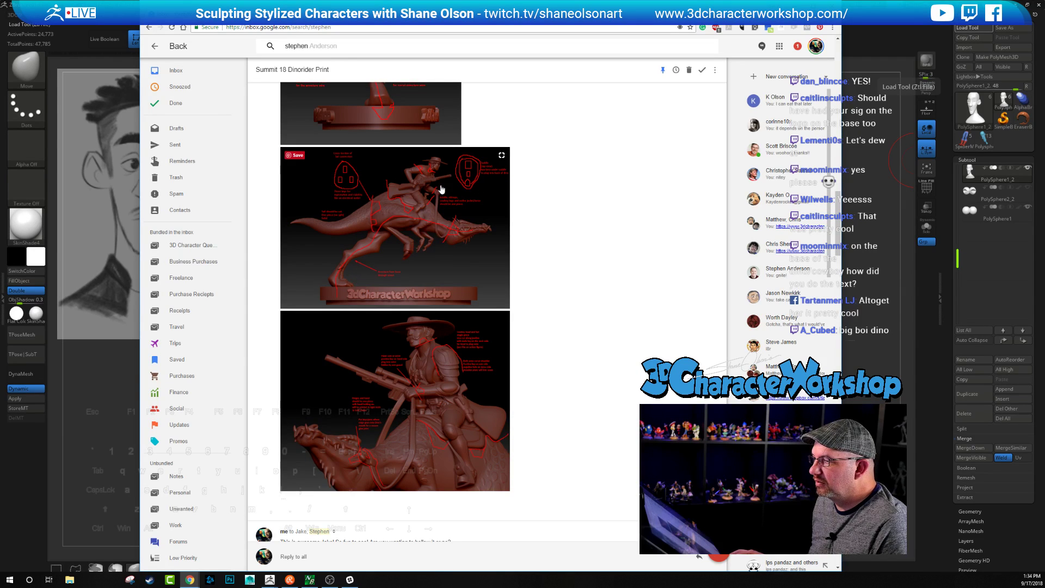
scroll(461, 357, "down", 3)
scroll(424, 356, "down", 8)
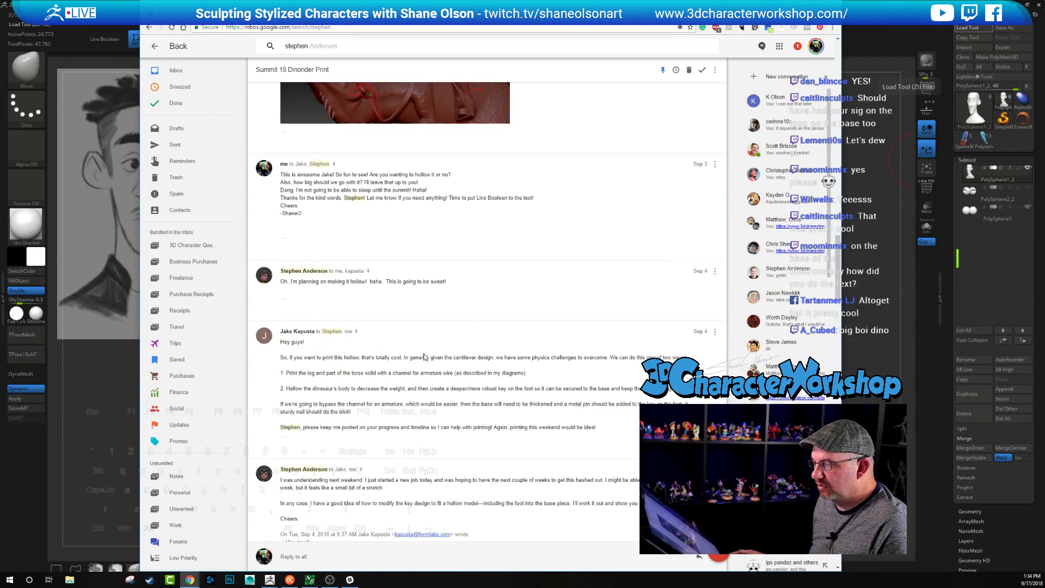
Step: Compare the lettered base of the dinosaur rider in the coloured render with the grey print-ready version
scroll(424, 354, "down", 10)
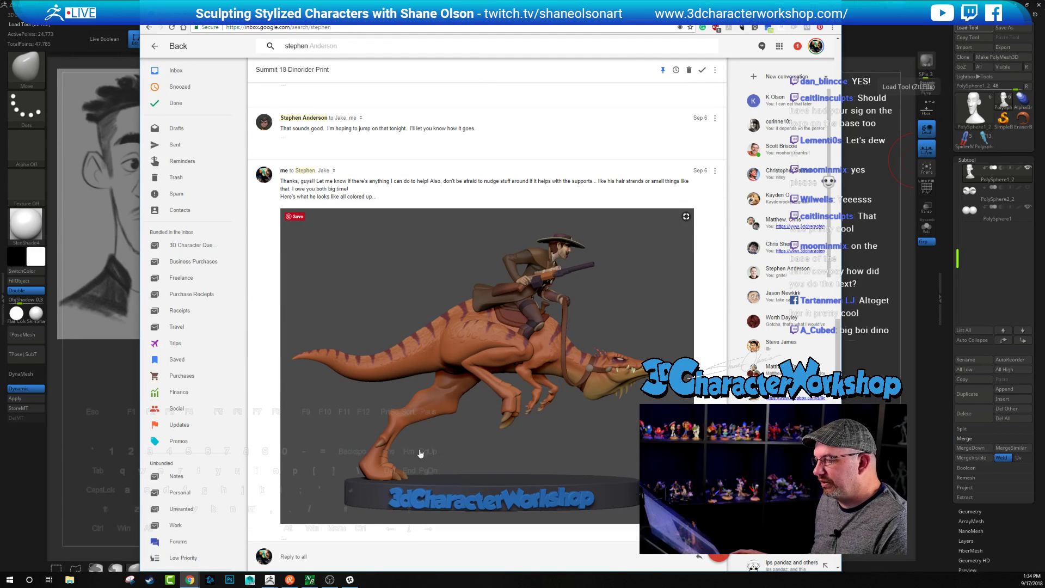
scroll(474, 412, "down", 7)
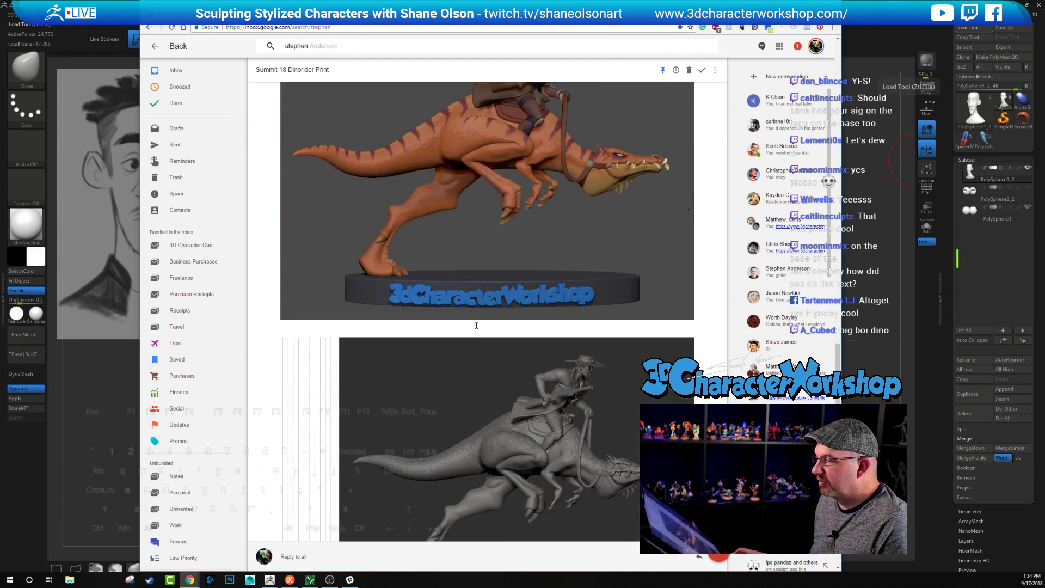
scroll(582, 298, "up", 3)
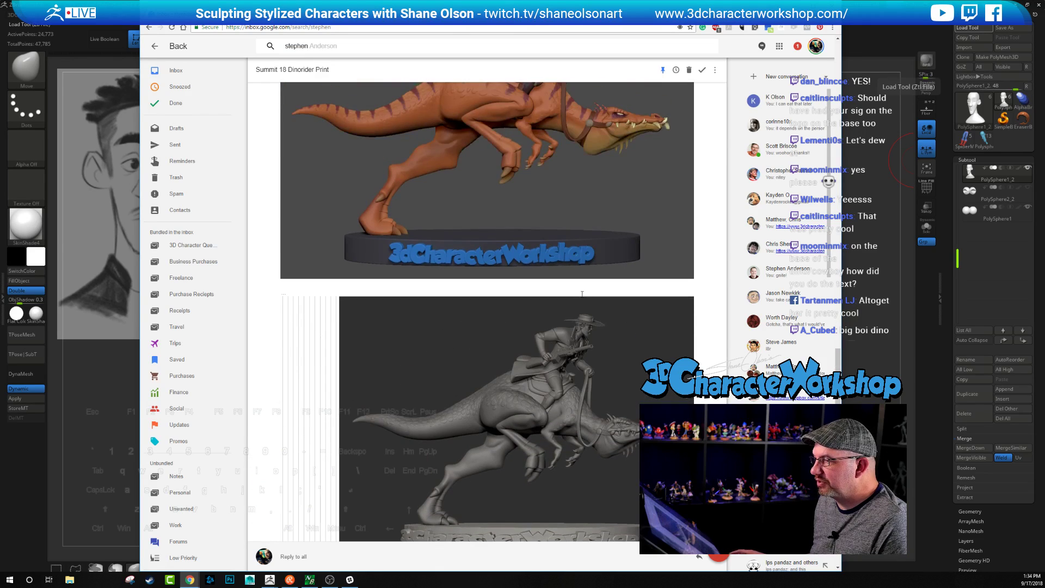
scroll(490, 408, "down", 2)
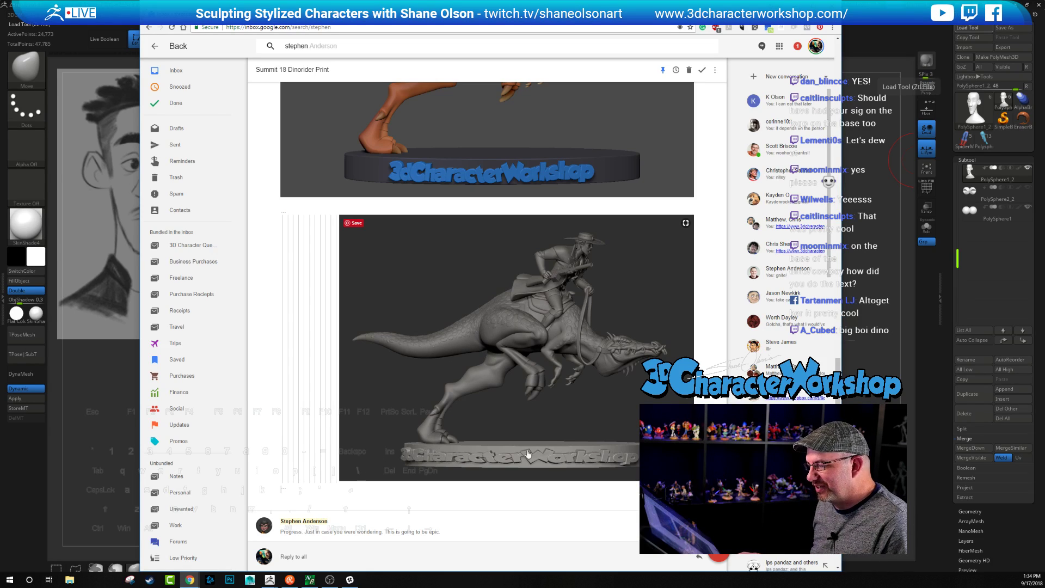
scroll(465, 140, "up", 2)
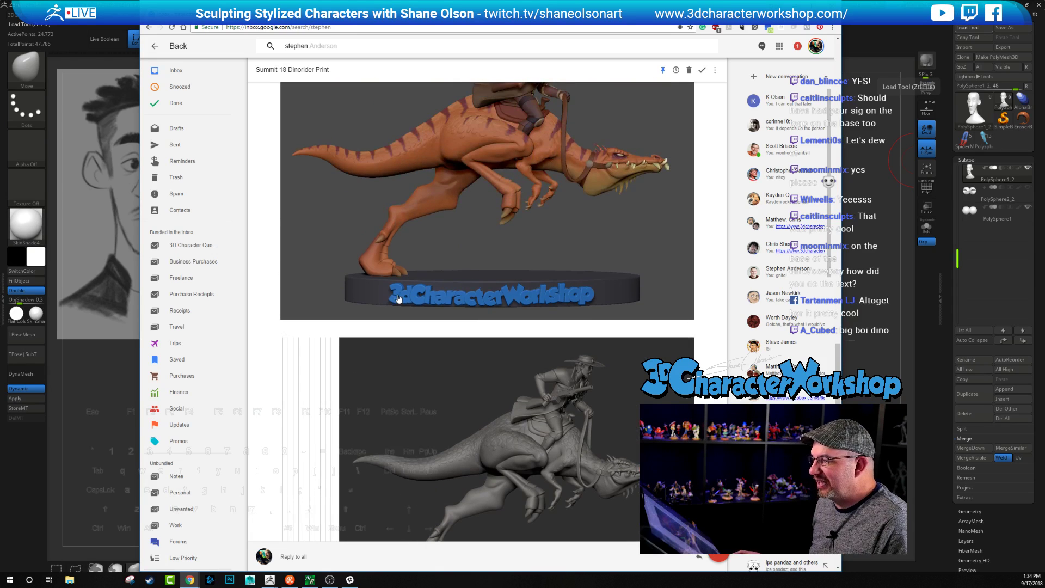
scroll(527, 313, "down", 5)
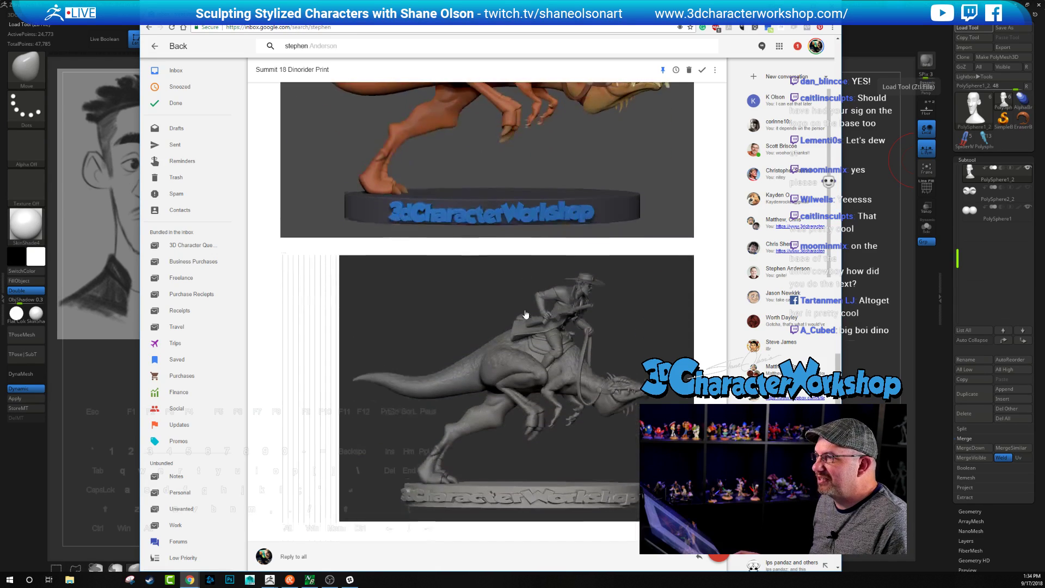
scroll(525, 291, "down", 2)
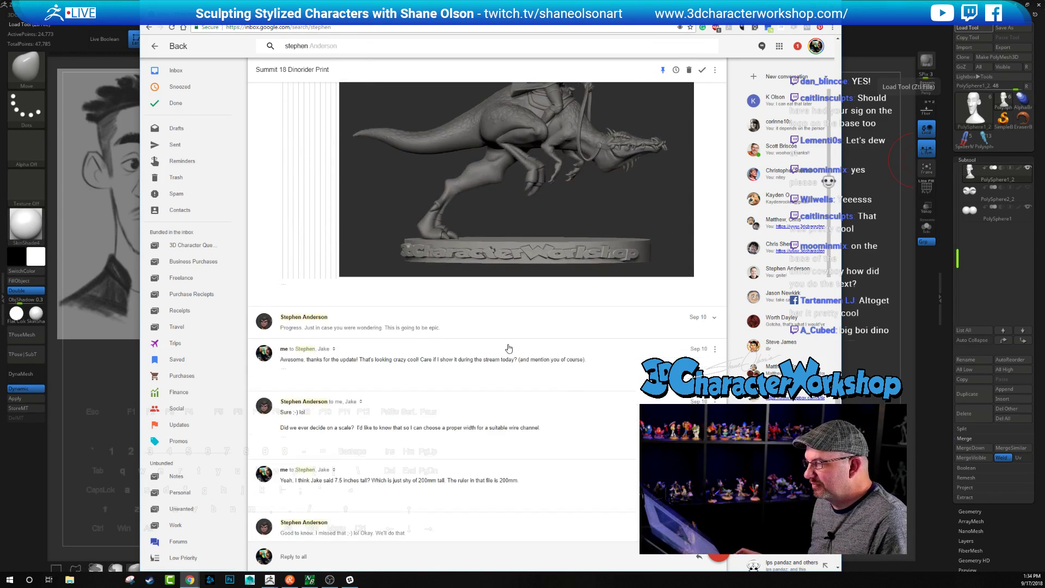
scroll(533, 305, "up", 3)
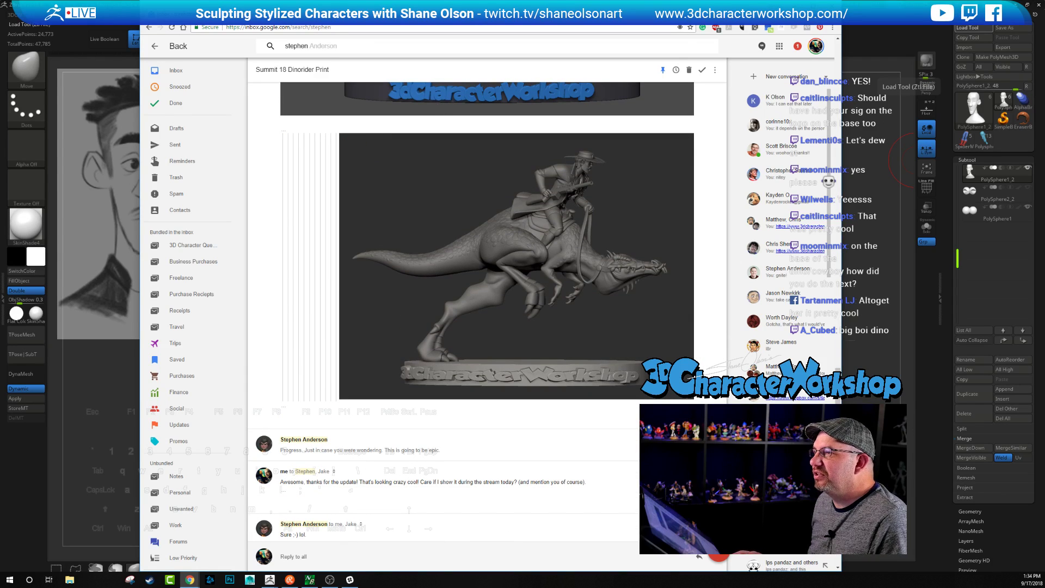
Step: Read the follow-up replies about the print's scale and printing footage, and return to ZBrush
scroll(459, 235, "down", 1)
scroll(459, 236, "down", 3)
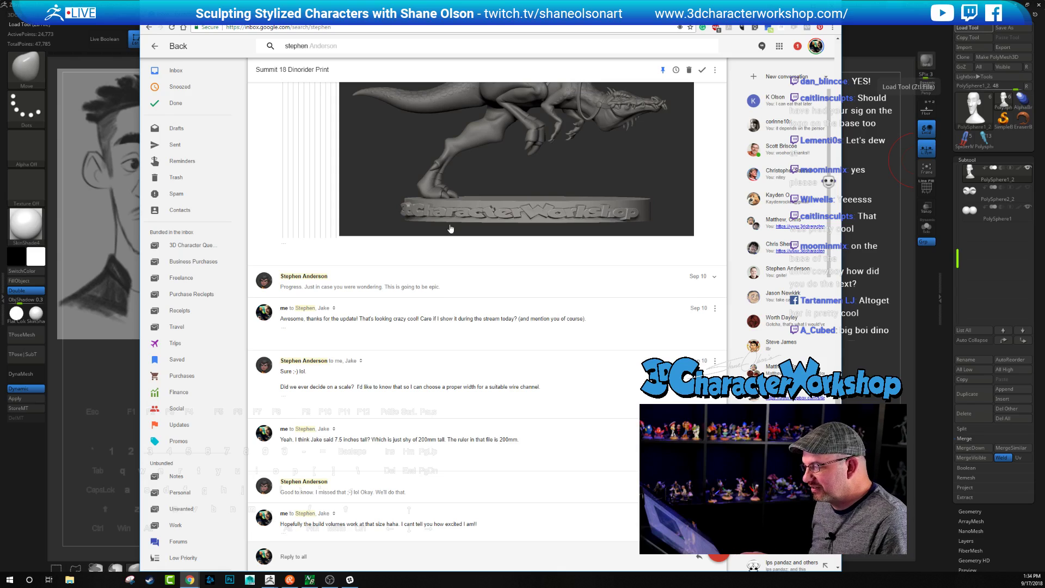
scroll(451, 229, "down", 1)
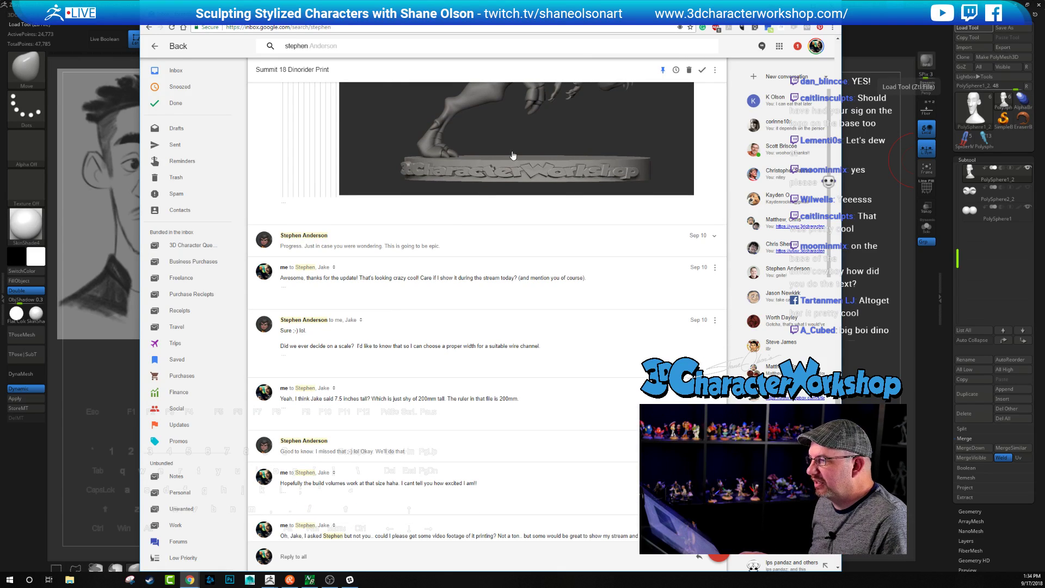
scroll(440, 262, "down", 2)
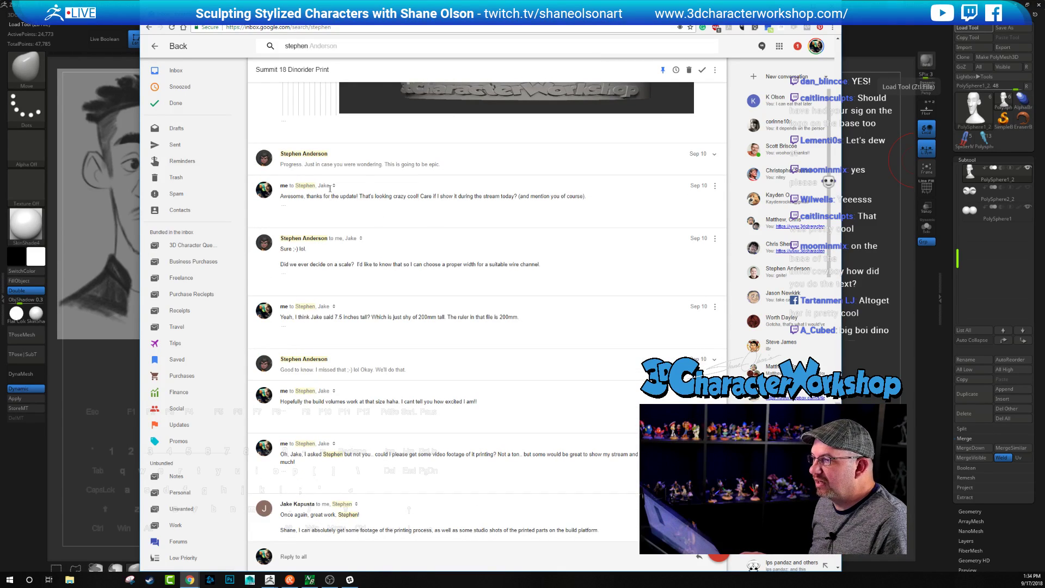
scroll(349, 185, "down", 3)
key("alt+Tab")
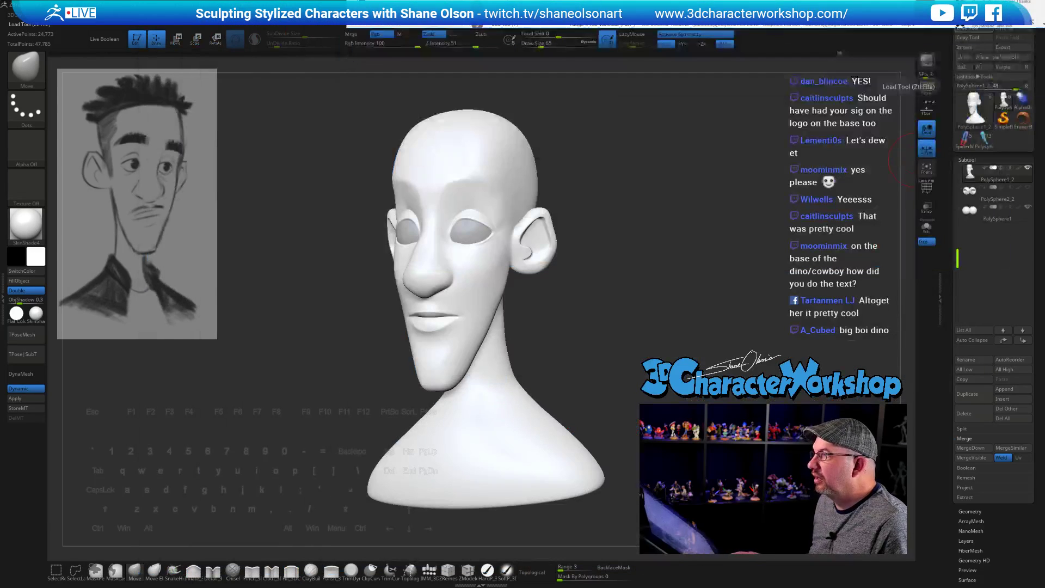
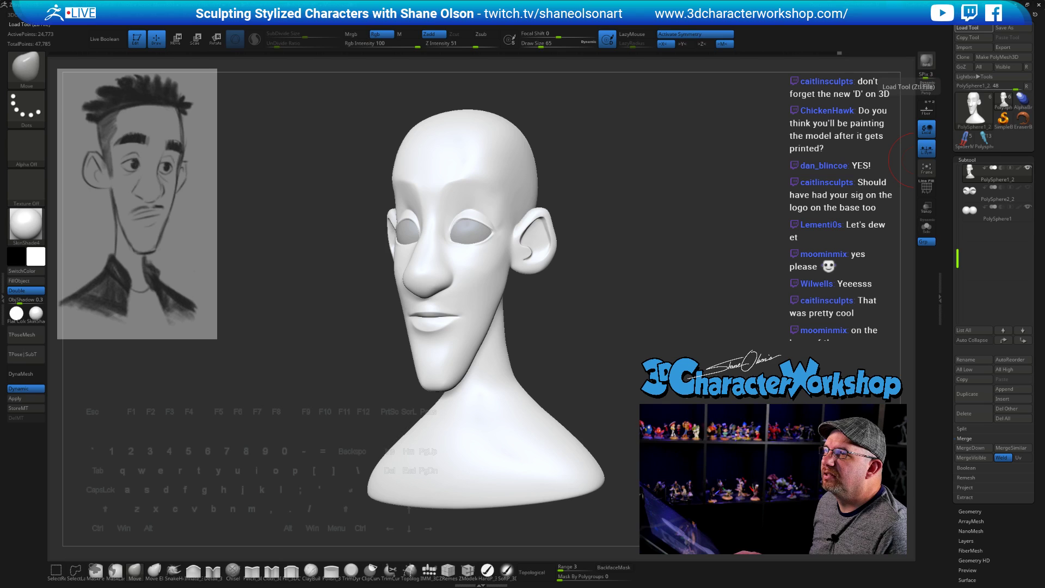
Step: Reshape the back of the skull in profile with the Move brush enlarged to draw size 245
left_click_drag(674, 323, 680, 330)
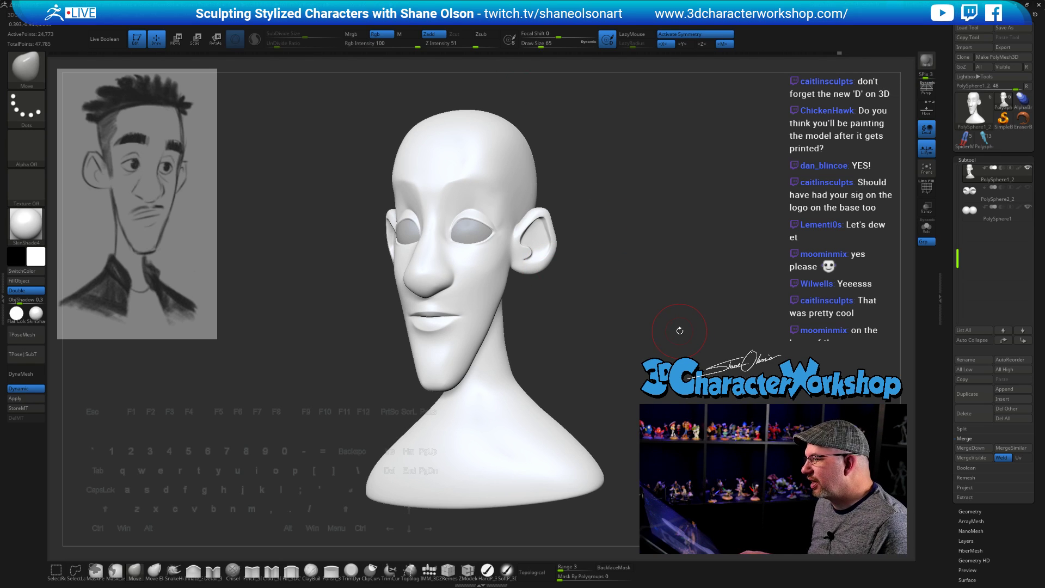
mouse_move(607, 294)
left_mouse_down("shift")
mouse_move(614, 262)
mouse_move(541, 217)
left_mouse_up("shift")
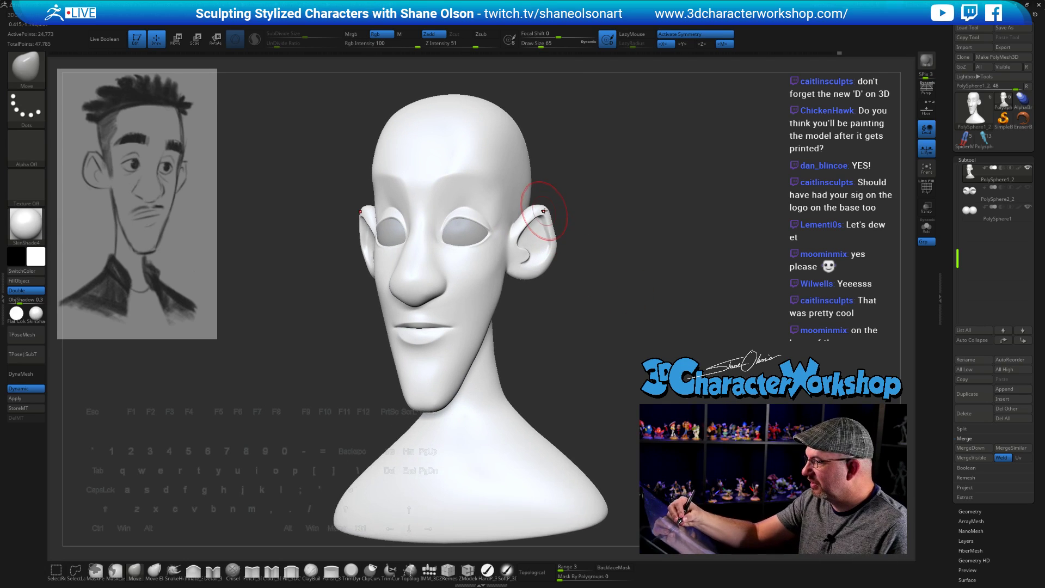
left_click_drag(635, 326, 555, 235)
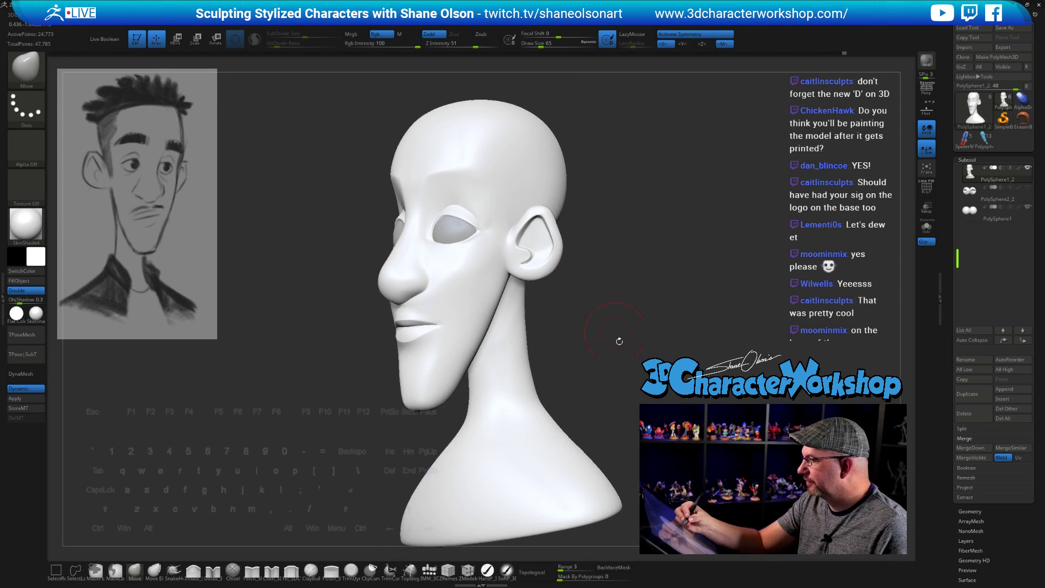
mouse_move(621, 338)
left_mouse_down()
mouse_move(653, 373)
mouse_move(678, 372)
mouse_move(625, 374)
mouse_move(659, 336)
mouse_move(635, 364)
mouse_move(604, 326)
left_mouse_up()
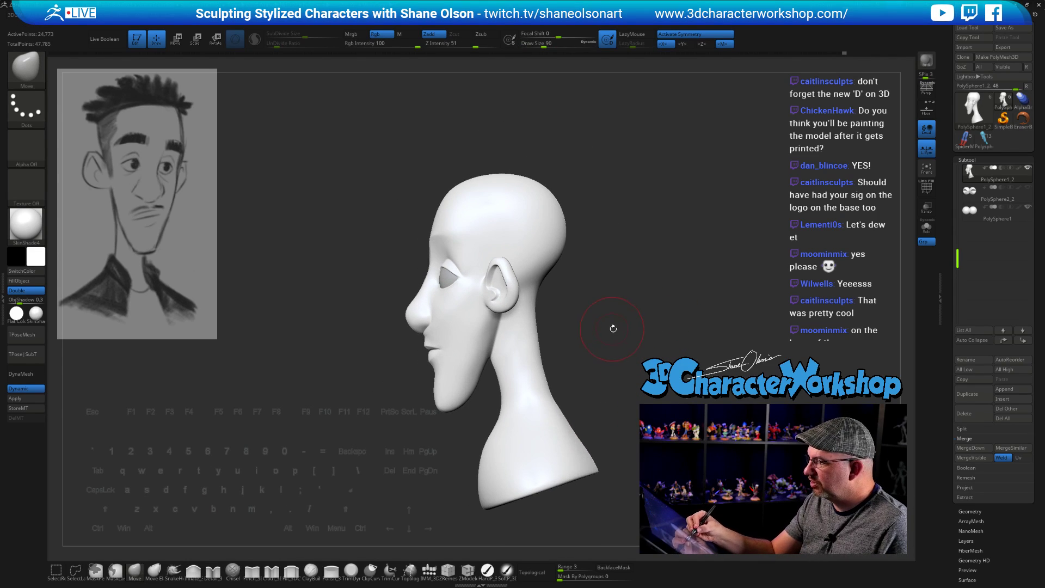
key("s")
left_click_drag(601, 268, 613, 268)
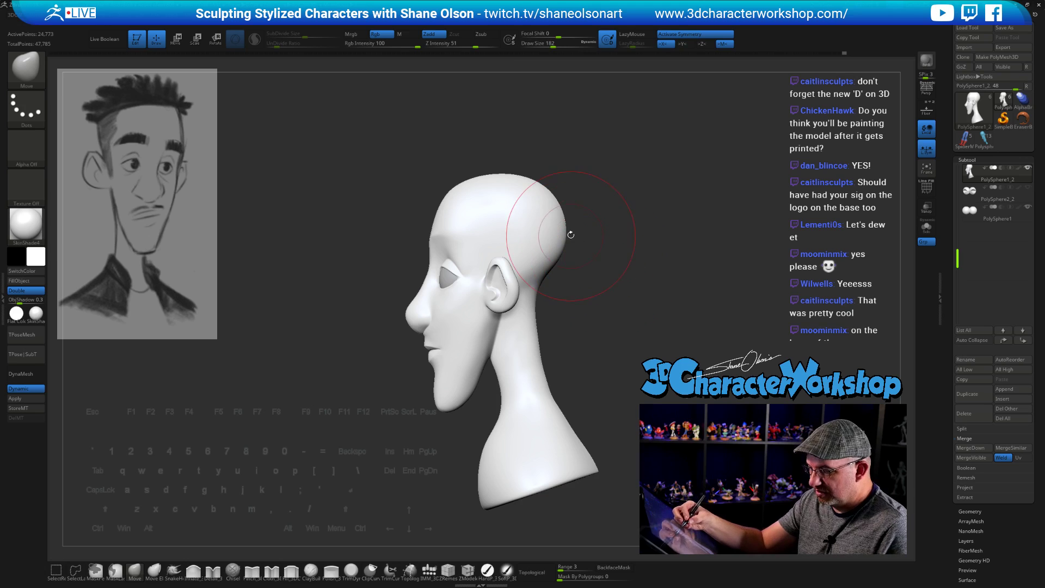
key("s")
left_click_drag(566, 231, 574, 231)
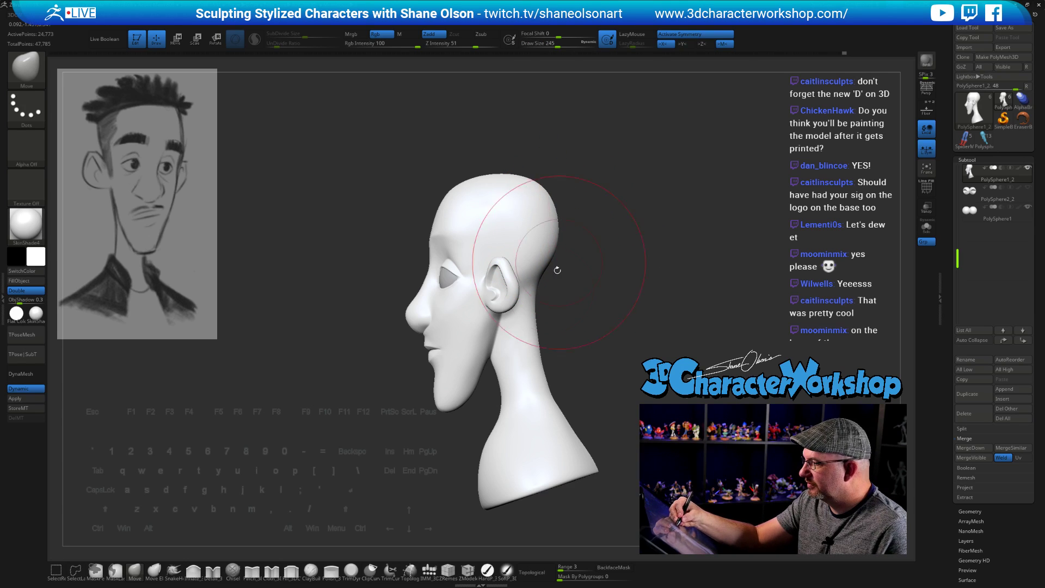
left_click_drag(535, 294, 544, 297)
Step: Adjust the neck contour with a smaller Move brush, working from behind along its sides and in profile along its front
mouse_move(607, 390)
left_mouse_down()
mouse_move(751, 402)
mouse_move(703, 403)
mouse_move(669, 330)
mouse_move(596, 366)
mouse_move(623, 345)
mouse_move(602, 380)
mouse_move(595, 371)
mouse_move(609, 376)
mouse_move(569, 359)
mouse_move(588, 378)
mouse_move(592, 333)
mouse_move(591, 359)
mouse_move(588, 344)
left_mouse_up()
key("s")
key("s")
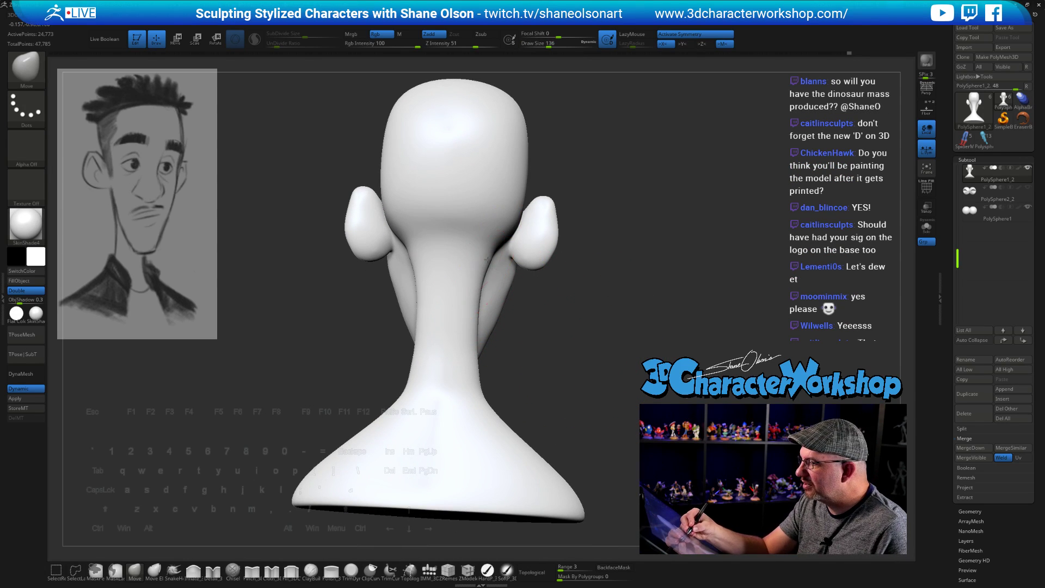
left_click_drag(481, 299, 483, 300)
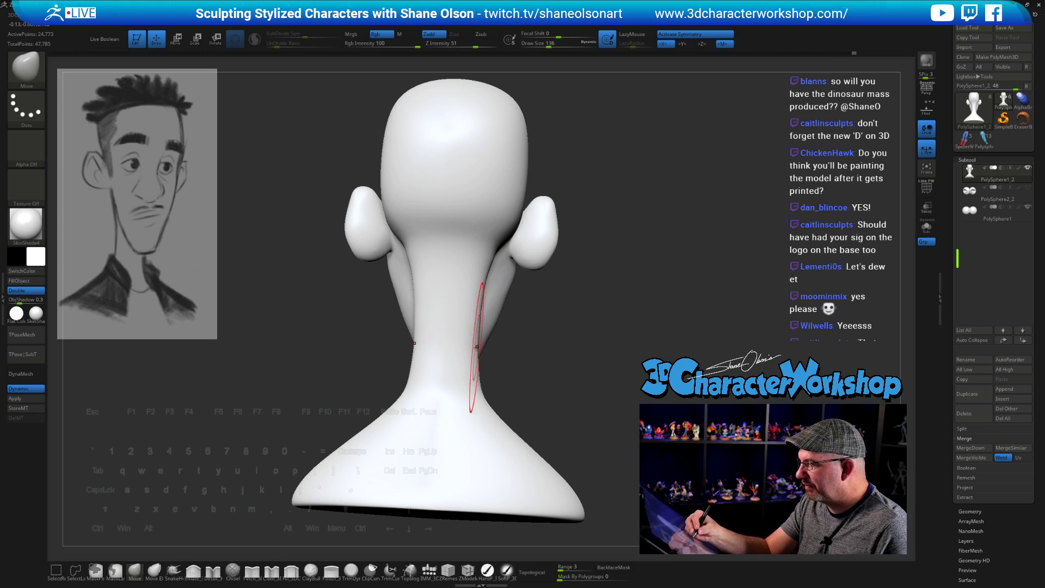
left_click_drag(476, 350, 496, 394)
left_click_drag(593, 433, 681, 427)
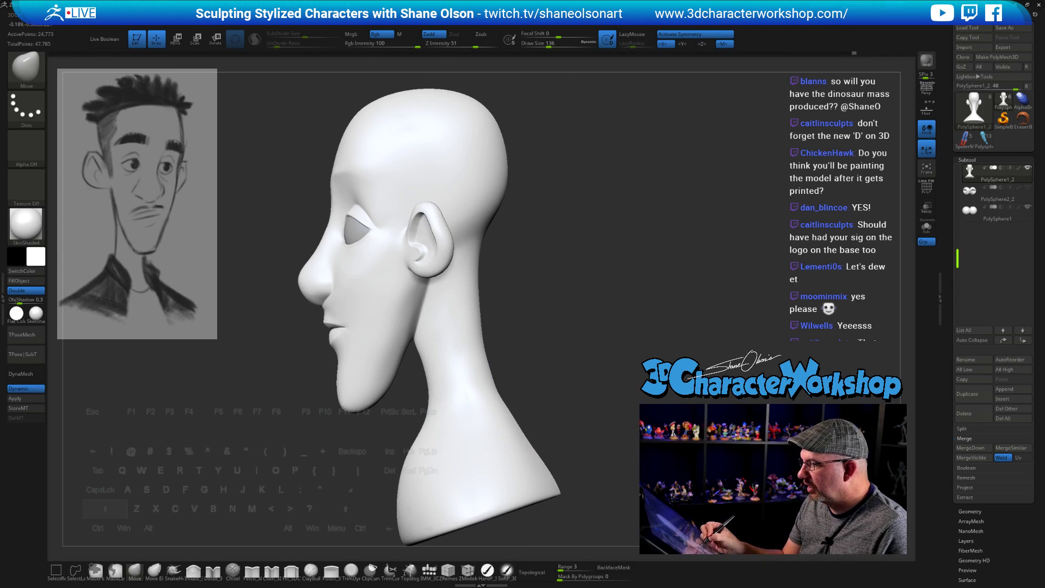
left_click_drag(436, 392, 432, 389)
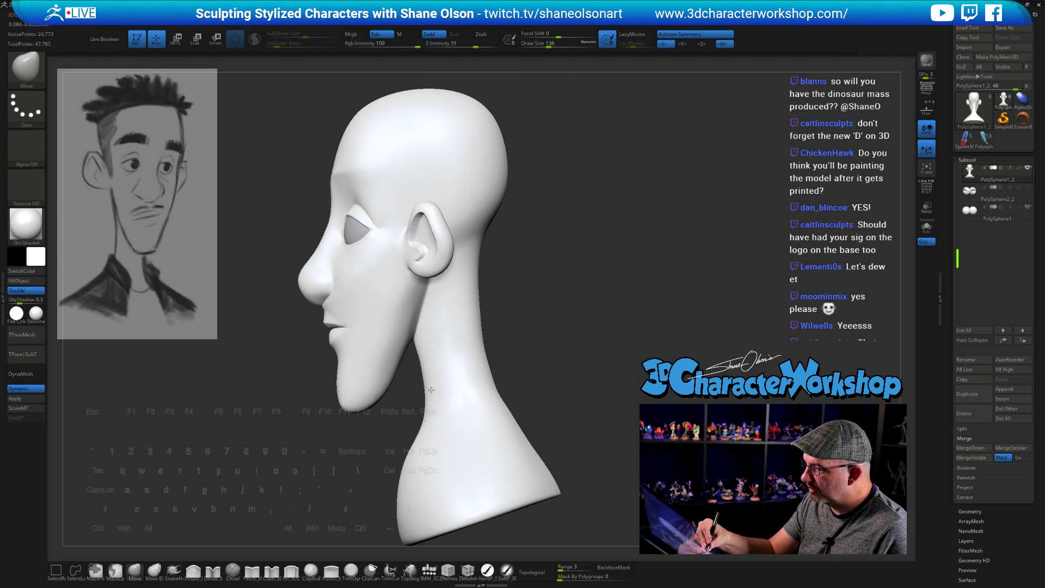
Step: Refine and smooth the chest and shoulder area of the bust from several angles
key("f")
left_click_drag(578, 400, 617, 453)
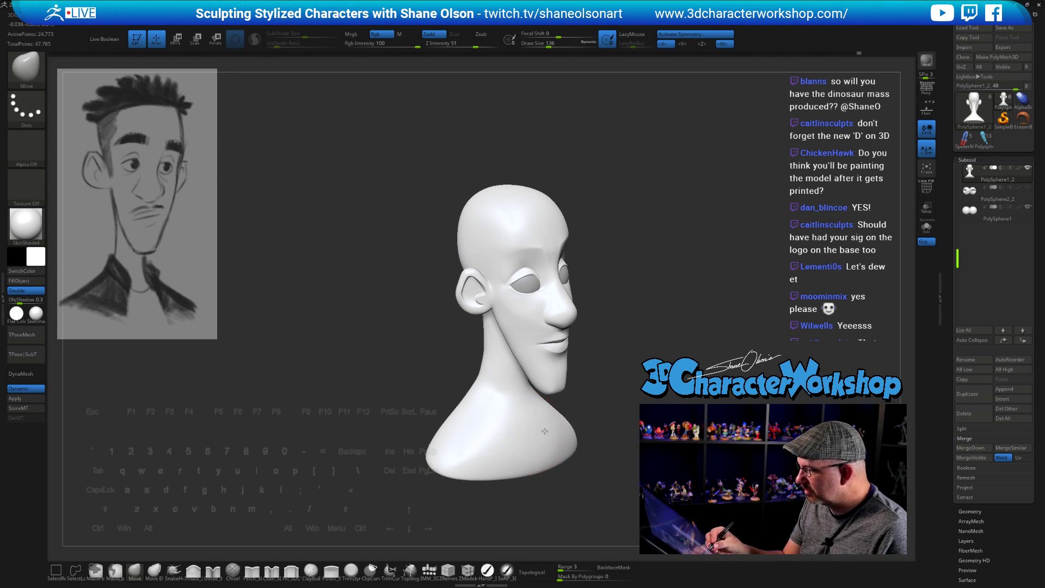
left_click_drag(545, 438, 600, 446)
mouse_move(526, 436)
left_mouse_down()
mouse_move(537, 473)
mouse_move(527, 428)
mouse_move(476, 434)
left_mouse_up()
key("shift")
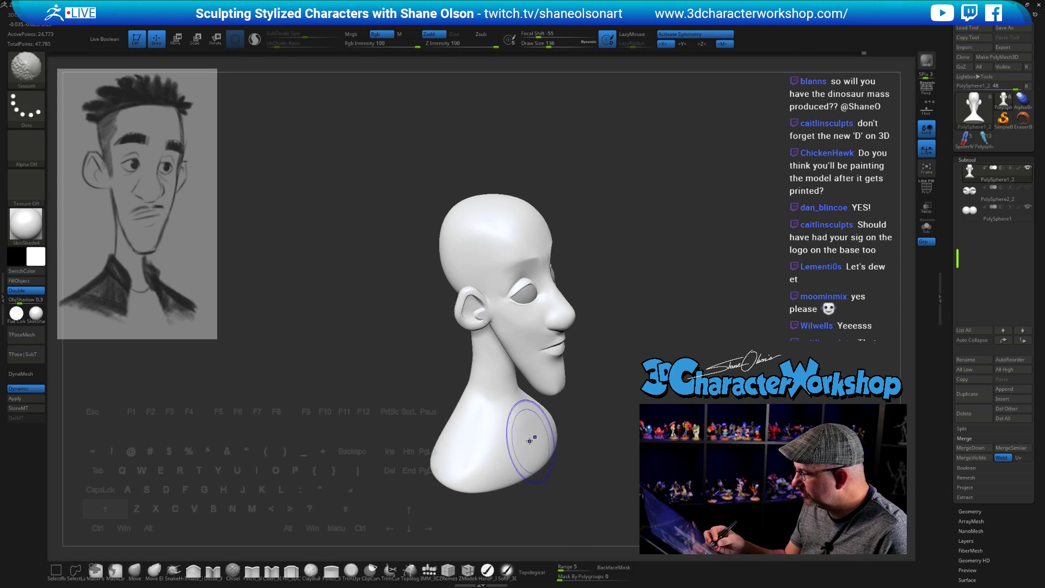
left_click_drag(590, 475, 598, 452)
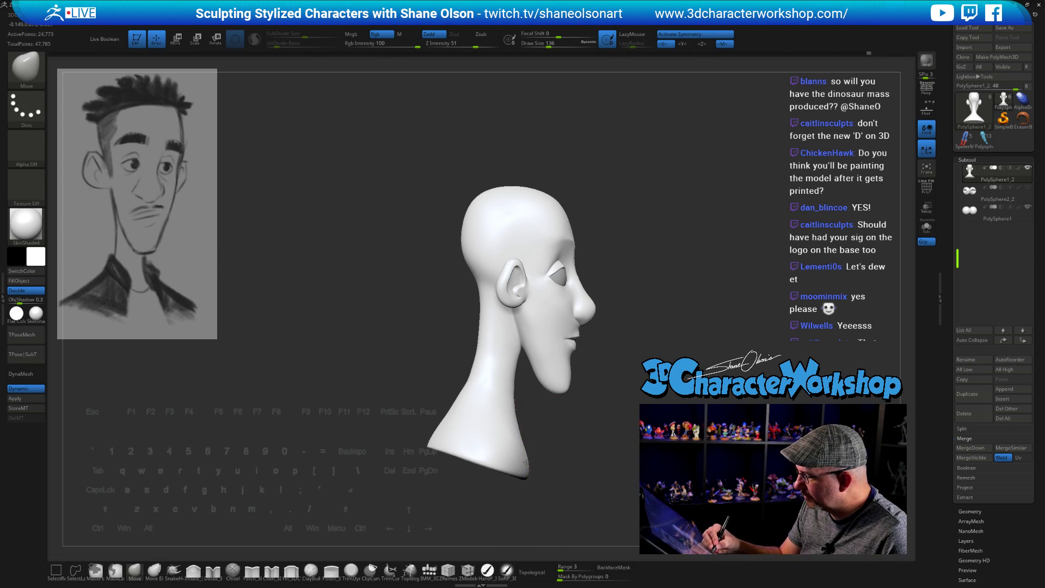
left_click_drag(583, 478, 490, 473)
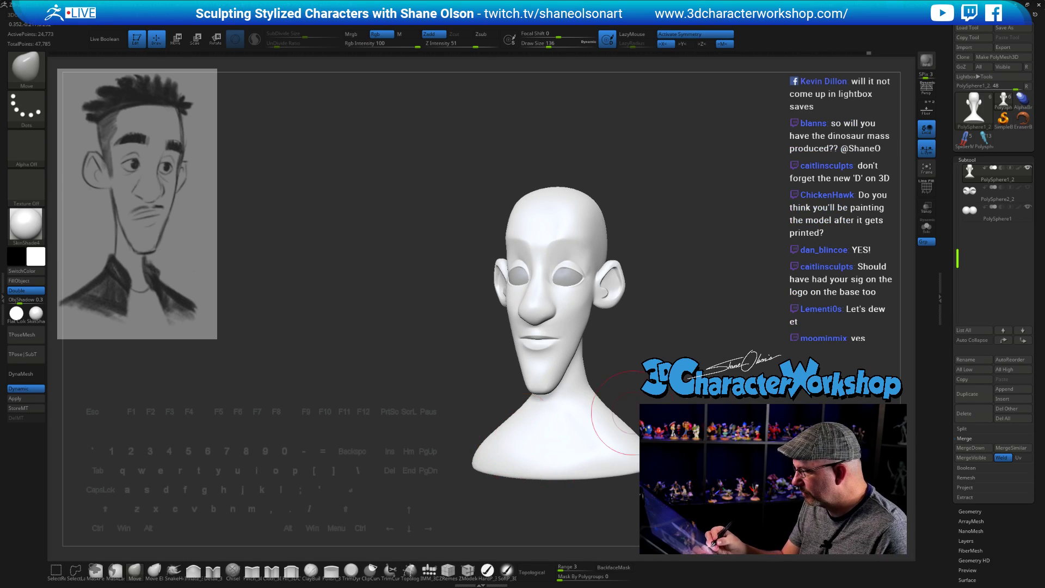
Step: Browse the QuickSave and Project files in Lightbox and close it
mouse_move(615, 414)
left_mouse_down()
mouse_move(585, 409)
mouse_move(630, 401)
mouse_move(628, 375)
left_mouse_up()
key("comma")
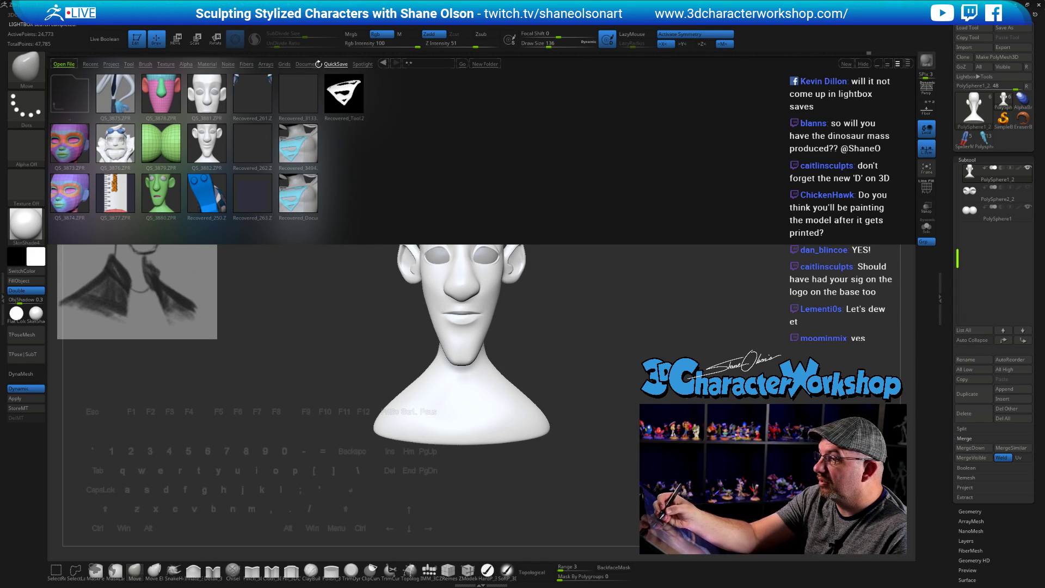
left_click(107, 63)
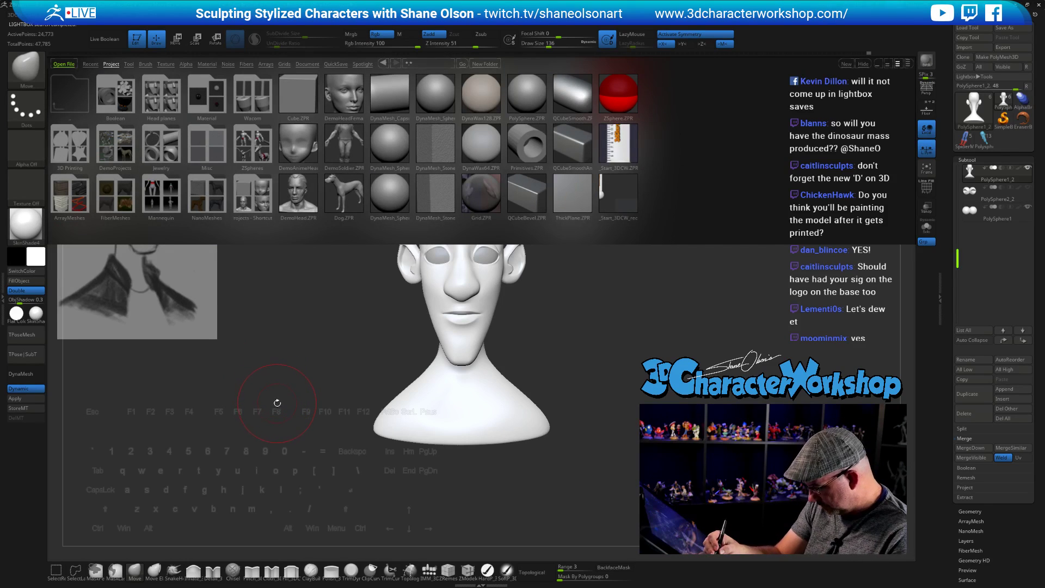
key("comma")
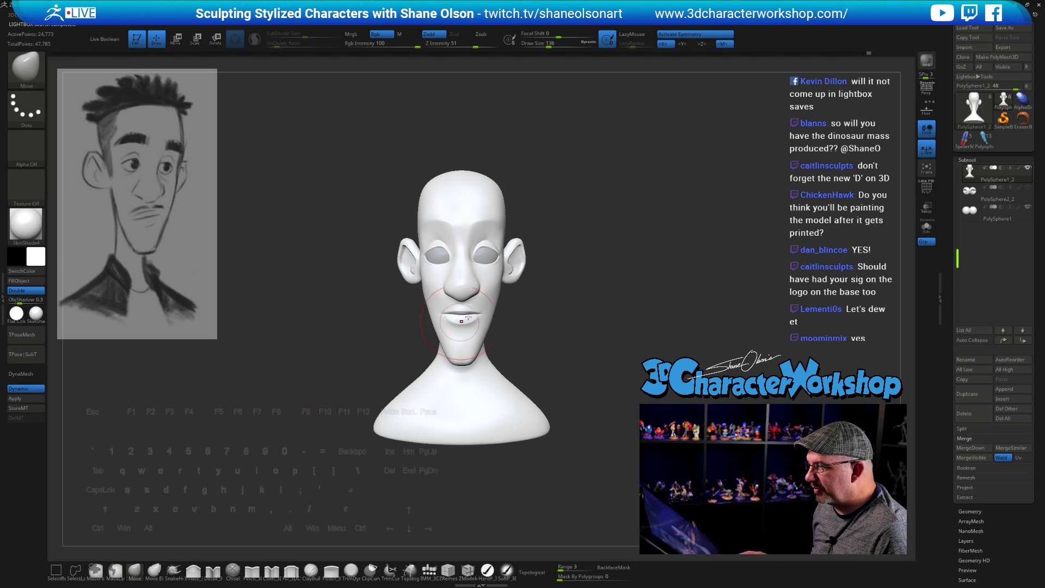
Step: Smooth the area between the nose and the mouth corner with the Smooth brush at draw size 33
left_click_drag(569, 296, 619, 296)
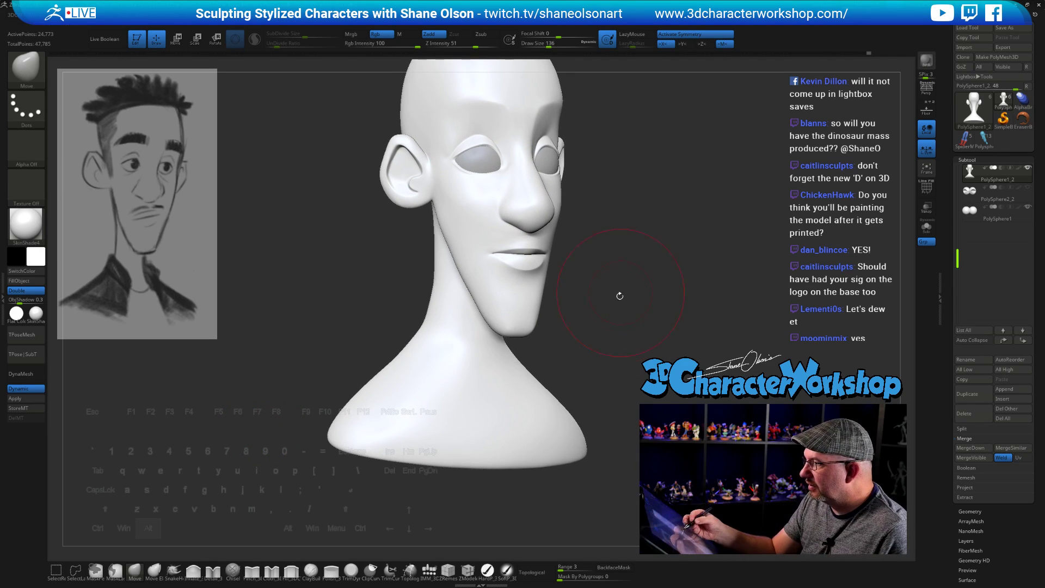
mouse_move(641, 252)
left_mouse_down("alt")
mouse_move(618, 331)
mouse_move(623, 361)
mouse_move(577, 292)
left_mouse_up("alt")
key("s")
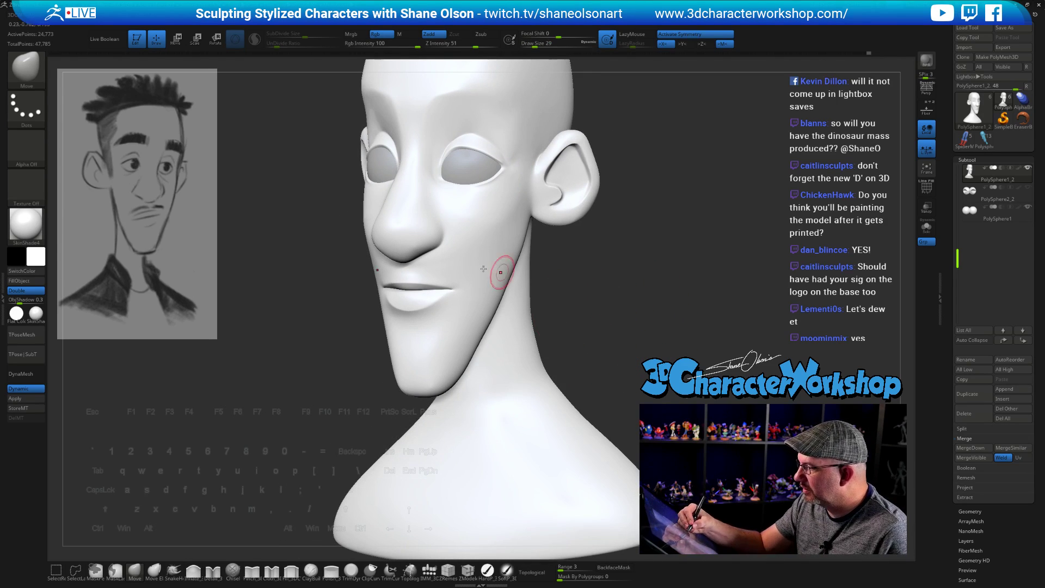
key("shift")
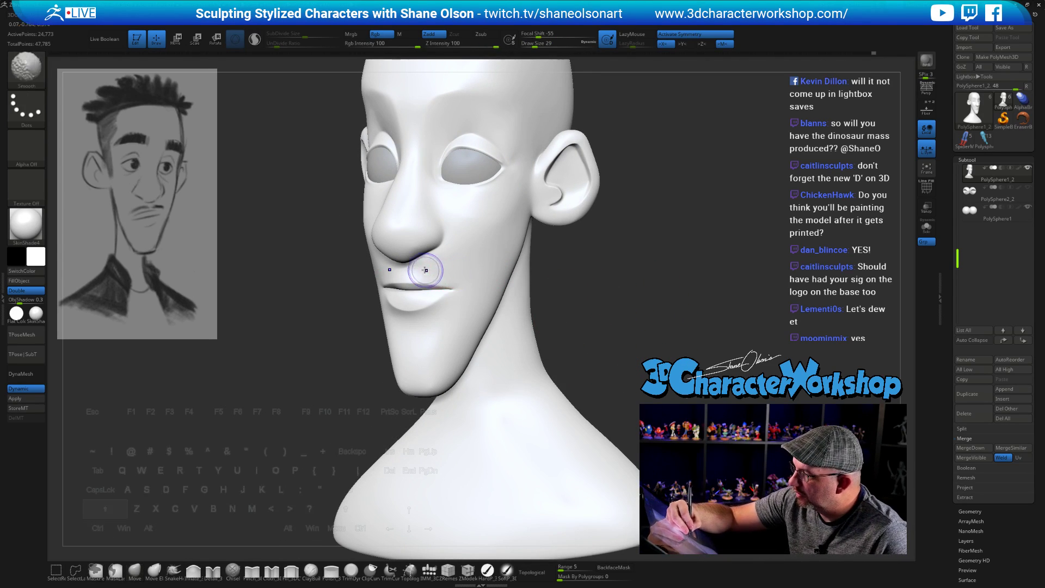
key("s")
left_click_drag(423, 269, 419, 269)
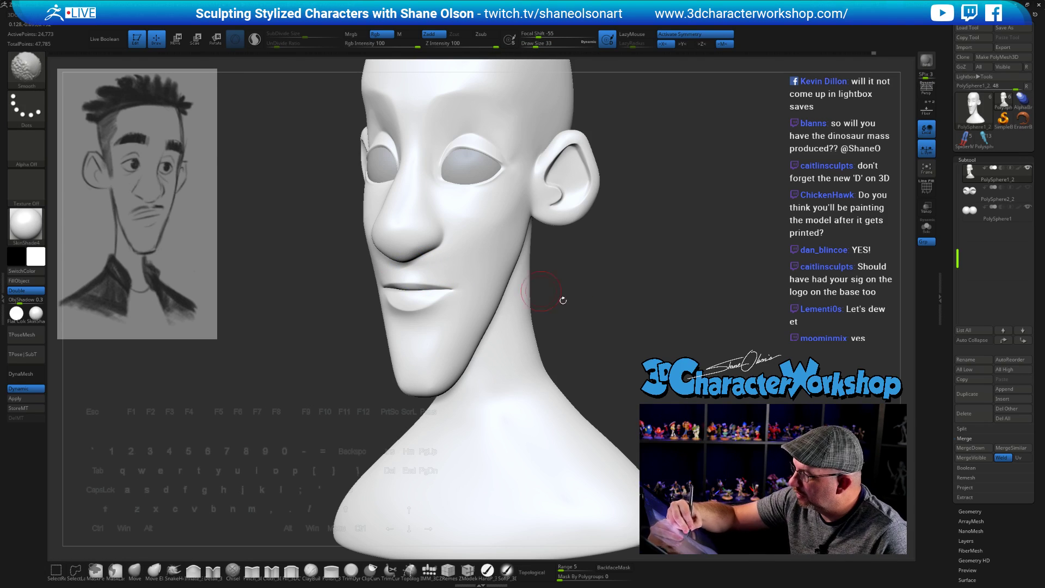
left_click_drag(561, 299, 490, 301)
mouse_move(724, 348)
left_mouse_down()
mouse_move(653, 344)
mouse_move(660, 350)
mouse_move(588, 256)
left_mouse_up()
key("shift")
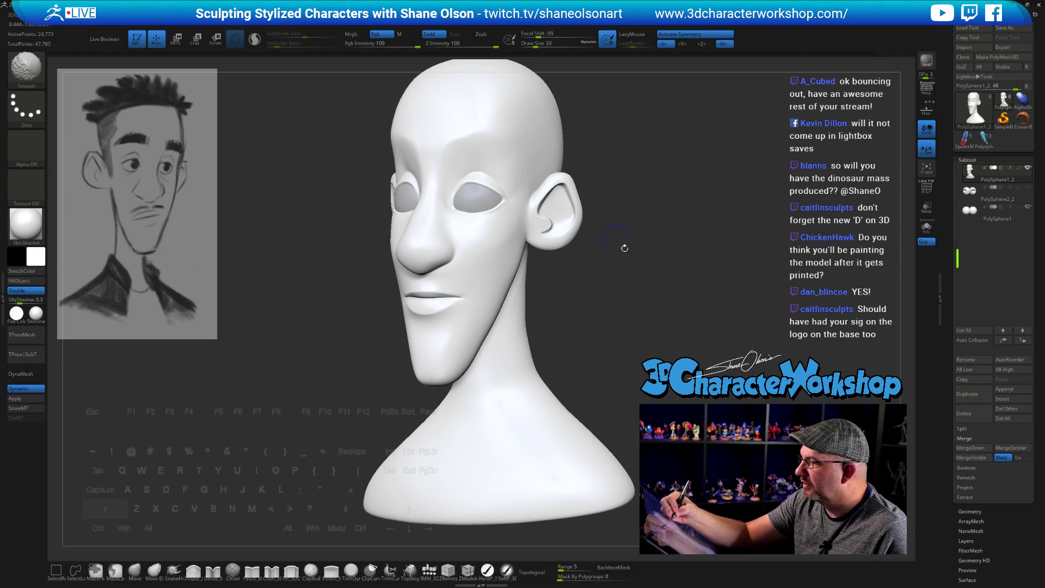
Step: Draw the eyebrow's inner-end curve and its lower and upper arcs on the forehead with the Topology brush
mouse_move(625, 249)
left_mouse_down()
mouse_move(660, 288)
mouse_move(653, 304)
left_mouse_up()
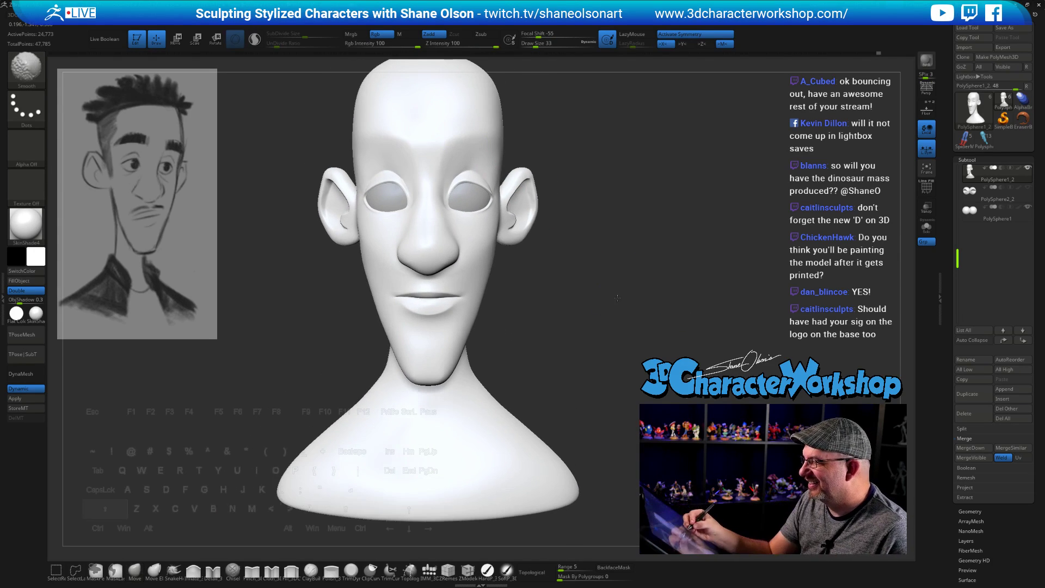
left_click_drag(645, 362, 631, 405, "alt")
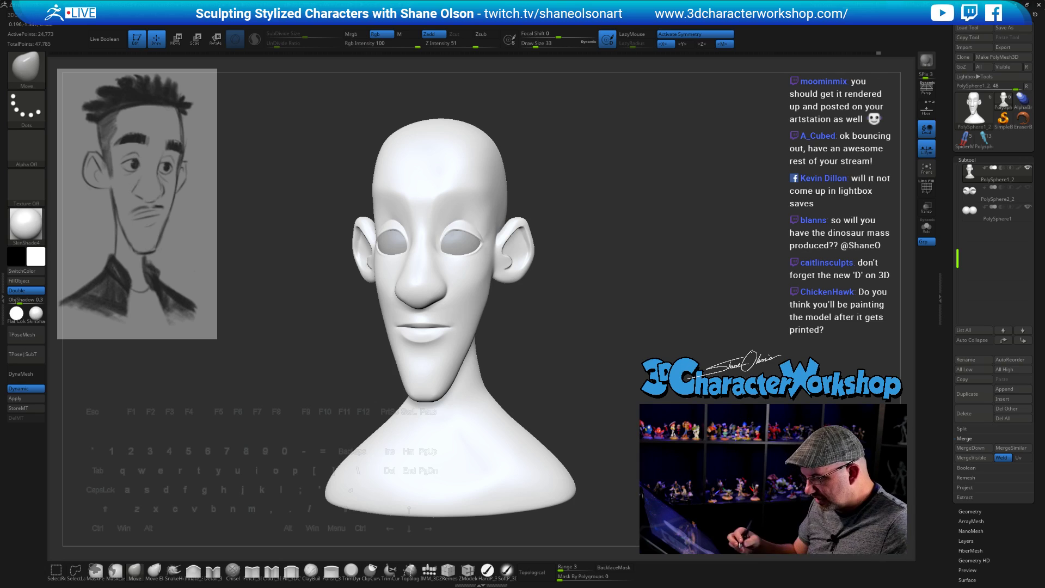
left_click(412, 573)
left_click_drag(576, 335, 619, 325, "alt")
key("s")
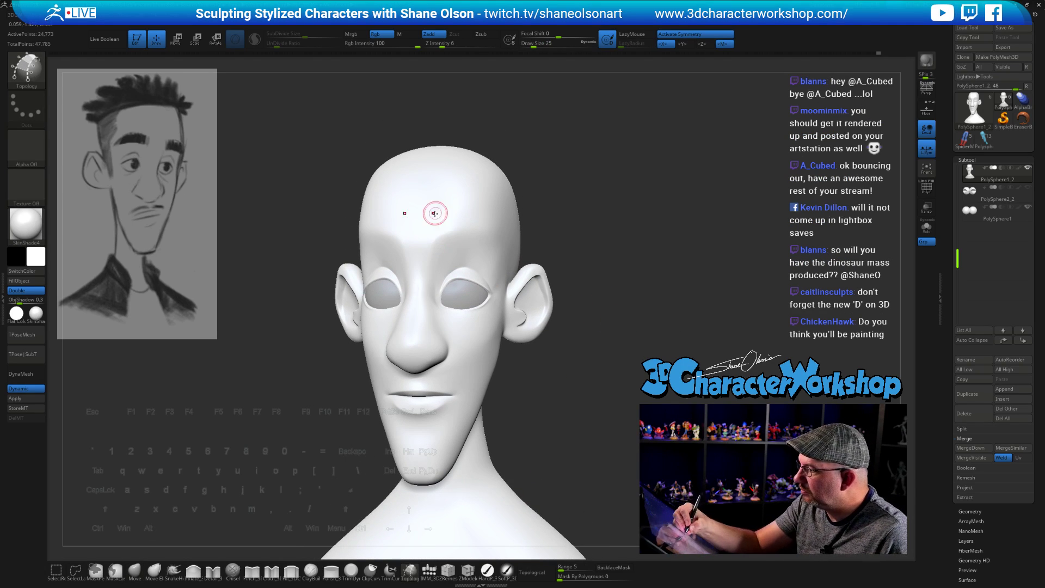
left_click_drag(435, 214, 433, 260)
left_click_drag(631, 349, 606, 390)
left_click_drag(631, 297, 522, 299)
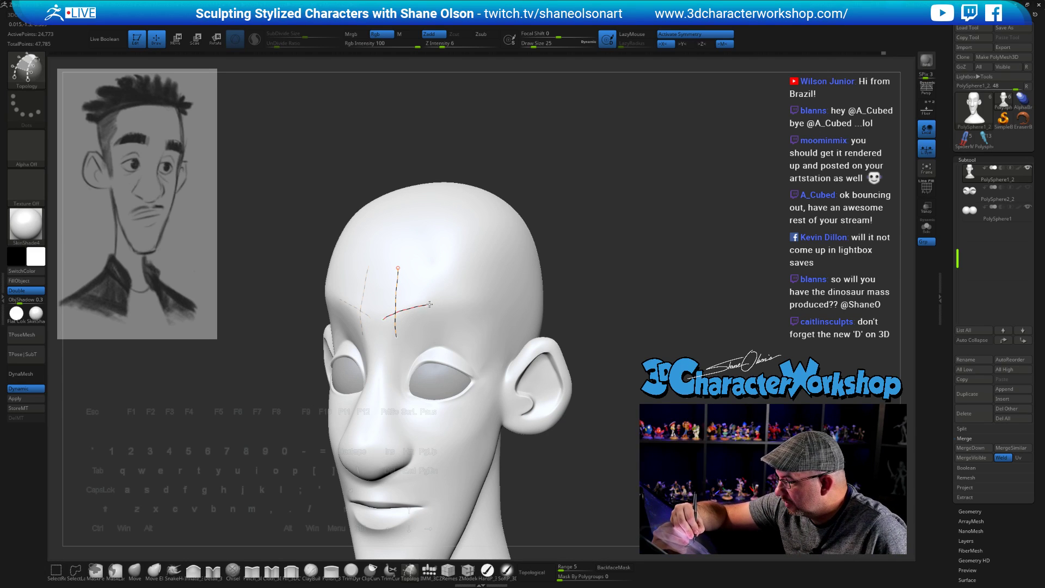
mouse_move(602, 336)
left_mouse_down()
mouse_move(703, 334)
mouse_move(595, 340)
left_mouse_up()
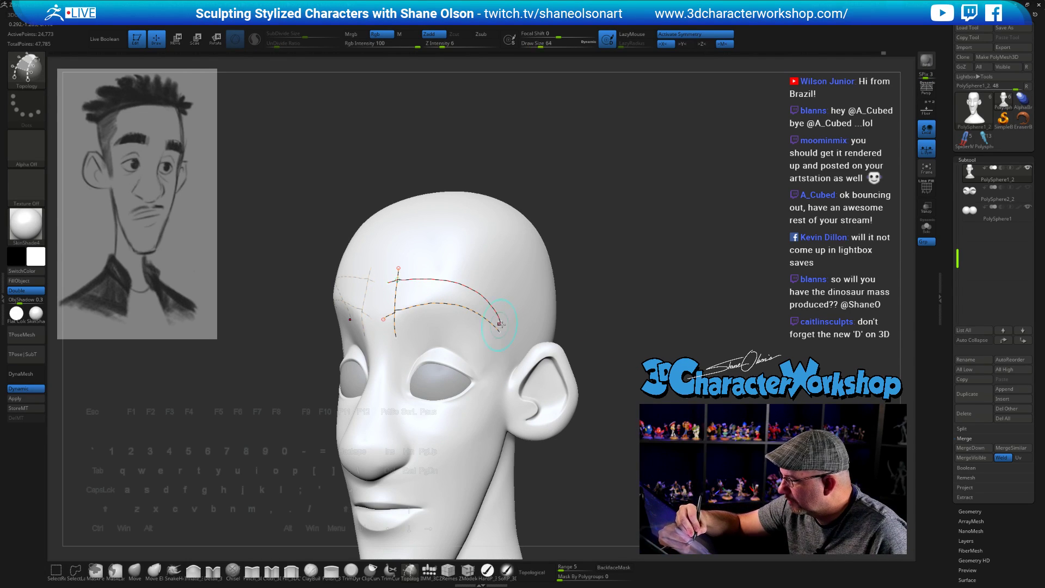
Step: Draw evenly spaced cross curves through both eyebrow arcs, out to the tapered outer end
mouse_move(621, 381)
left_mouse_down()
mouse_move(697, 381)
mouse_move(560, 373)
left_mouse_up()
mouse_move(436, 249)
left_mouse_down()
mouse_move(442, 313)
mouse_move(459, 267)
mouse_move(460, 306)
left_mouse_up()
left_click_drag(484, 252, 477, 311)
left_click_drag(627, 332, 582, 324)
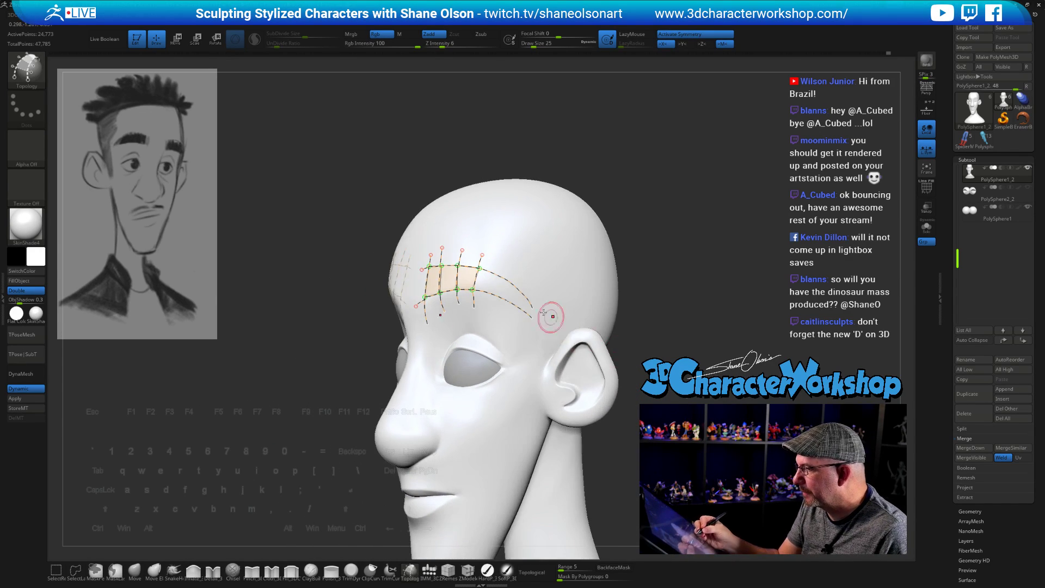
mouse_move(499, 260)
left_mouse_down()
mouse_move(487, 314)
mouse_move(504, 315)
left_mouse_up()
left_click_drag(538, 284, 519, 329)
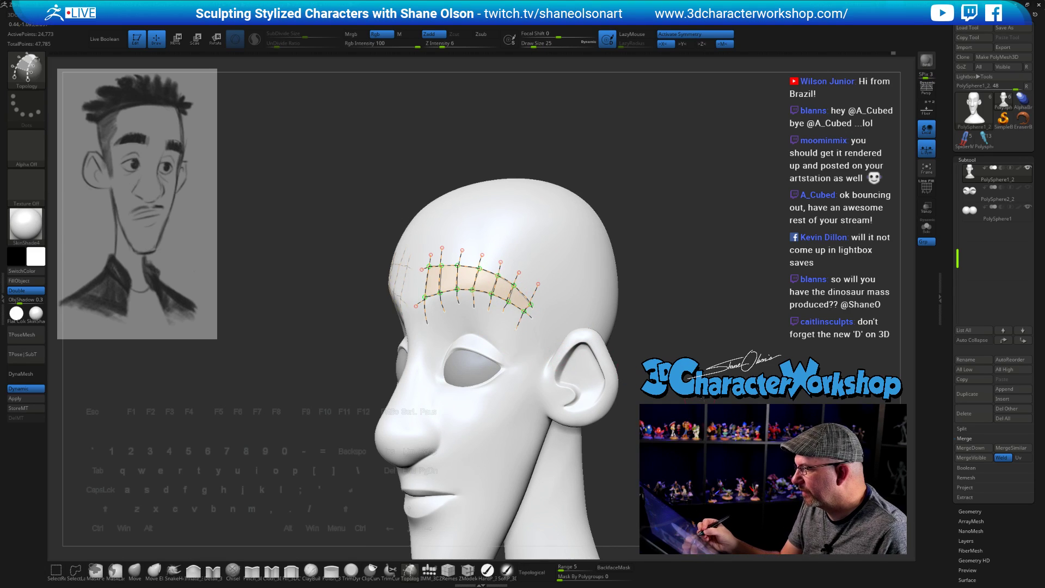
Step: Draw a lengthwise curve through the middle of the eyebrow grid at draw size 17
mouse_move(703, 398)
left_mouse_down()
mouse_move(757, 397)
mouse_move(708, 394)
mouse_move(740, 350)
mouse_move(716, 390)
mouse_move(687, 389)
left_mouse_up()
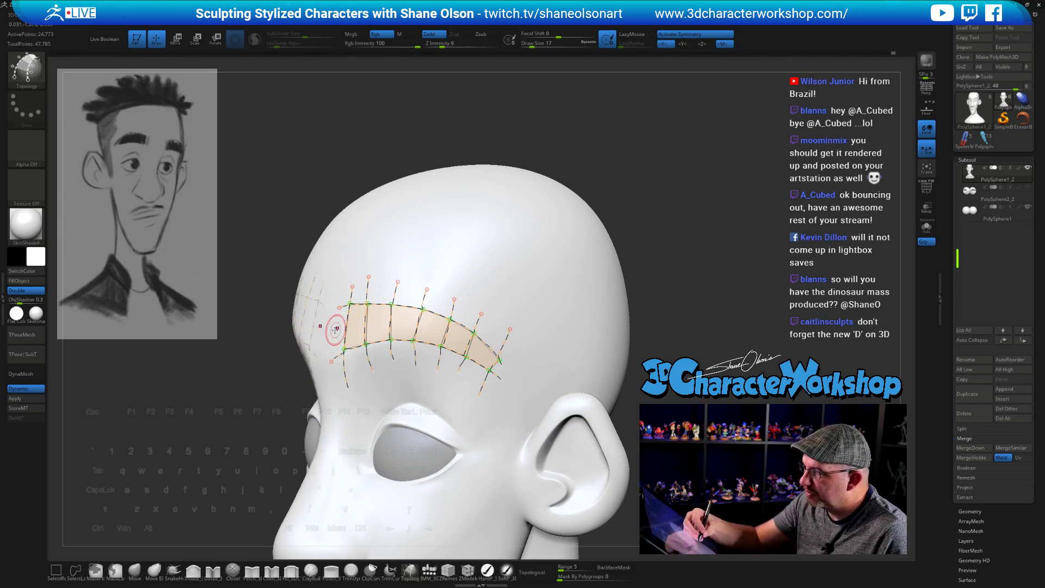
left_click_drag(330, 331, 339, 328)
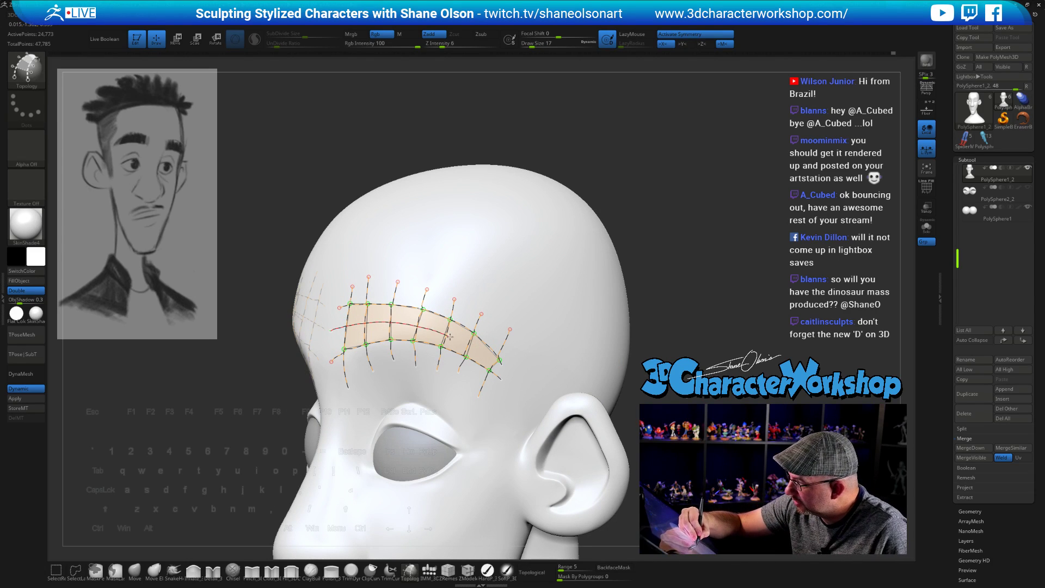
left_click_drag(483, 356, 504, 372)
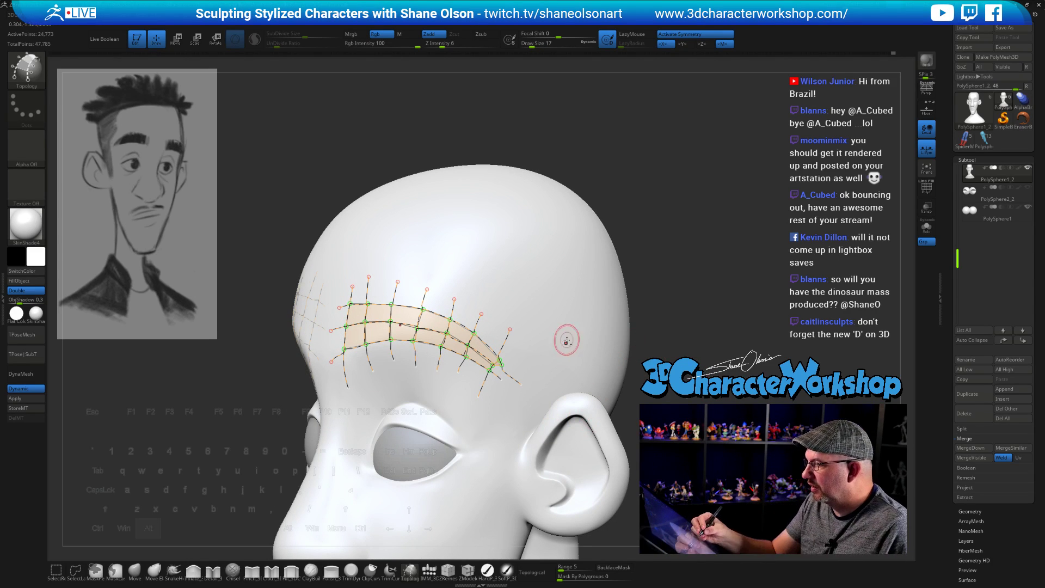
Step: Generate thick eyebrow meshes from the topology curves with the draw size set to 20
left_click(614, 368)
mouse_move(604, 354)
left_mouse_down()
mouse_move(666, 340)
mouse_move(625, 336)
mouse_move(669, 300)
mouse_move(661, 261)
left_mouse_up()
key("s")
left_click(575, 300)
left_click_drag(661, 304, 606, 316)
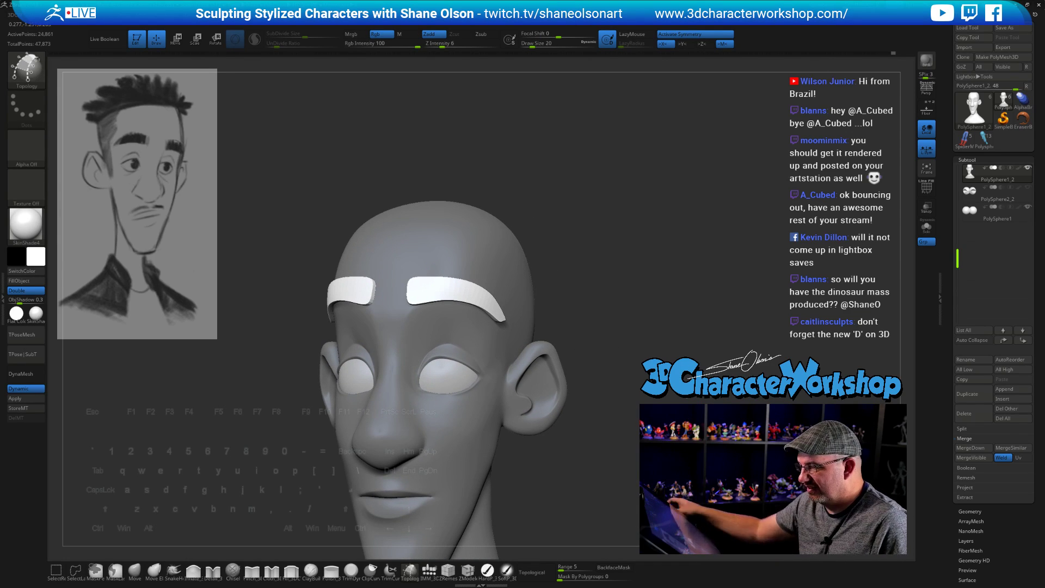
left_click_drag(664, 164, 722, 238, "alt")
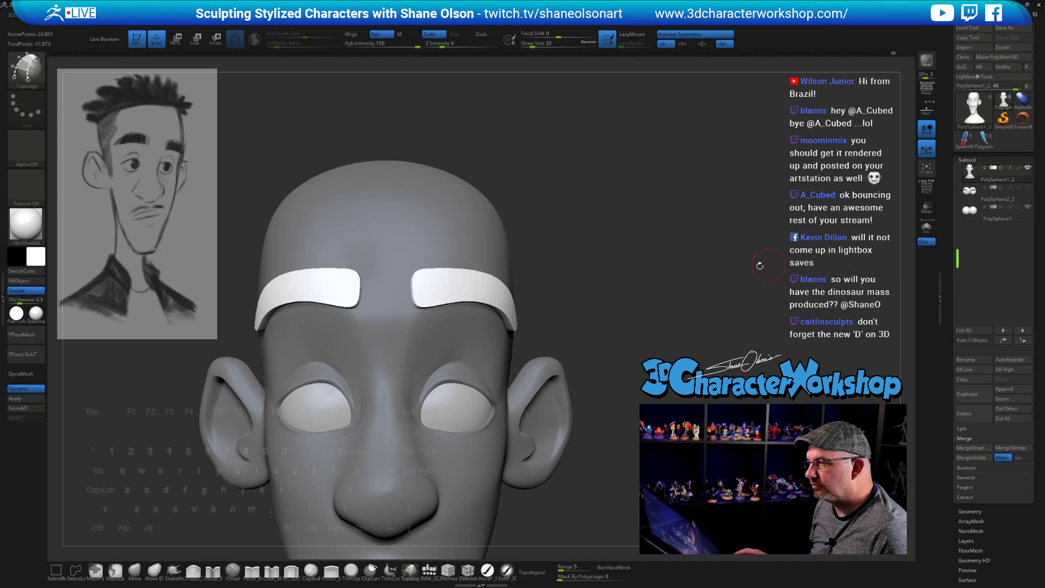
Step: Undo the thick eyebrow meshes and regenerate them from the topology curves with the draw size set to 1
key("ctrl+z")
left_click_drag(659, 257, 602, 250)
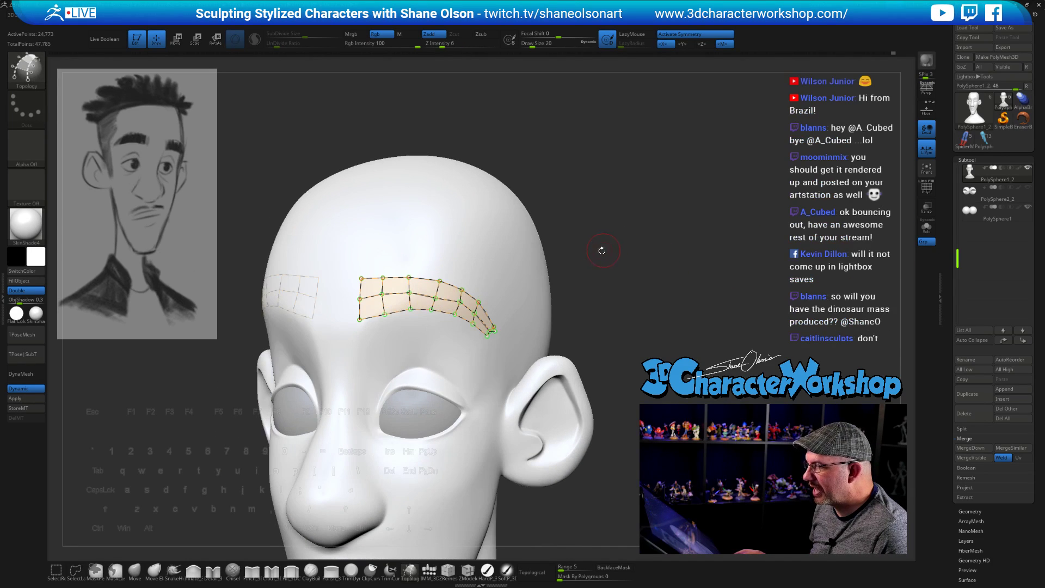
left_click_drag(675, 216, 593, 193)
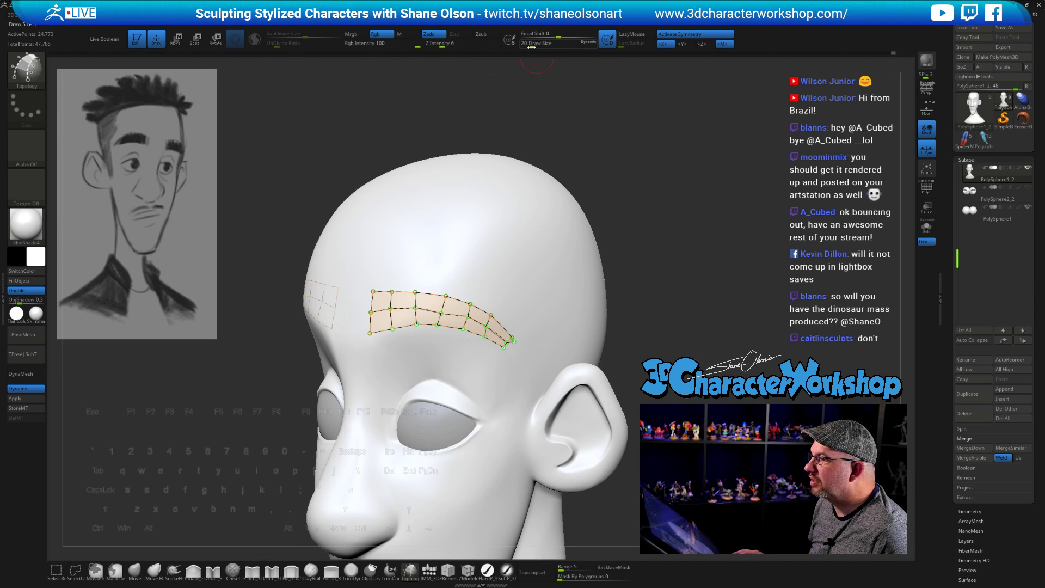
left_click_drag(534, 47, 514, 49)
left_click_drag(600, 157, 626, 174)
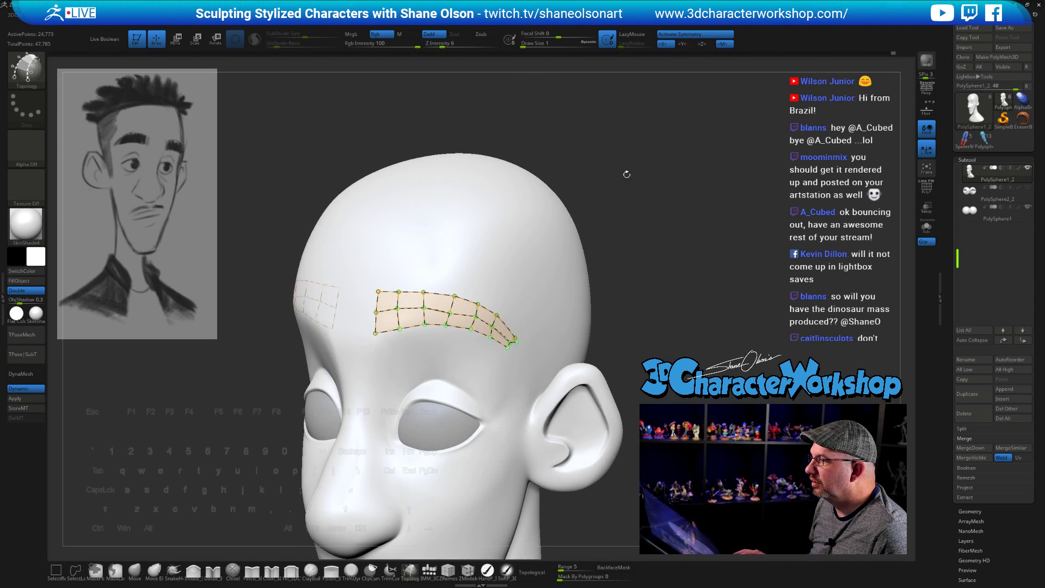
left_click(490, 245)
left_click_drag(696, 259, 703, 256)
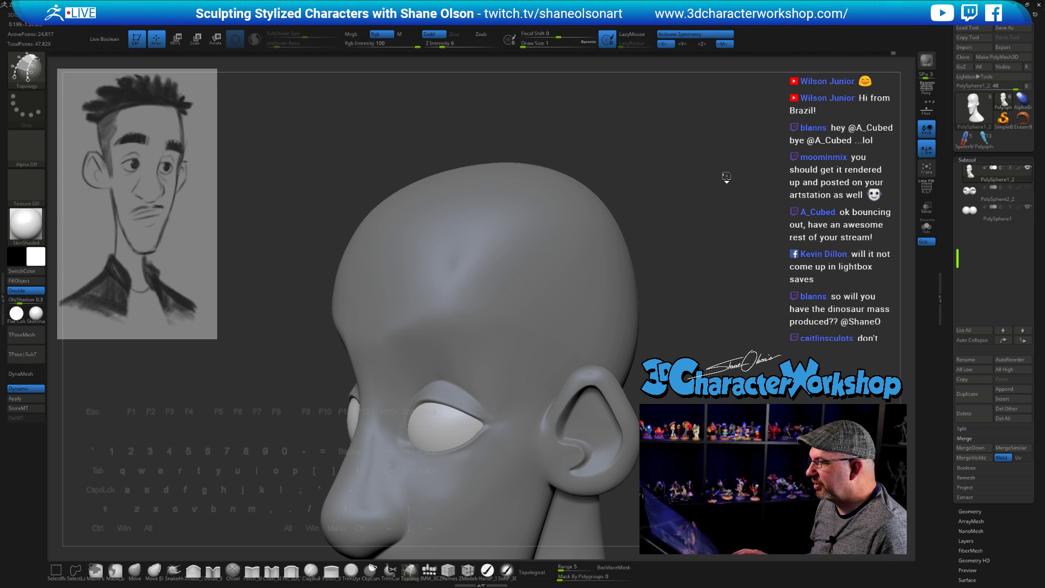
Step: Split the unmasked eyebrow meshes into their own subtool and isolate it with its polyframe displayed
key("space")
left_click(721, 371)
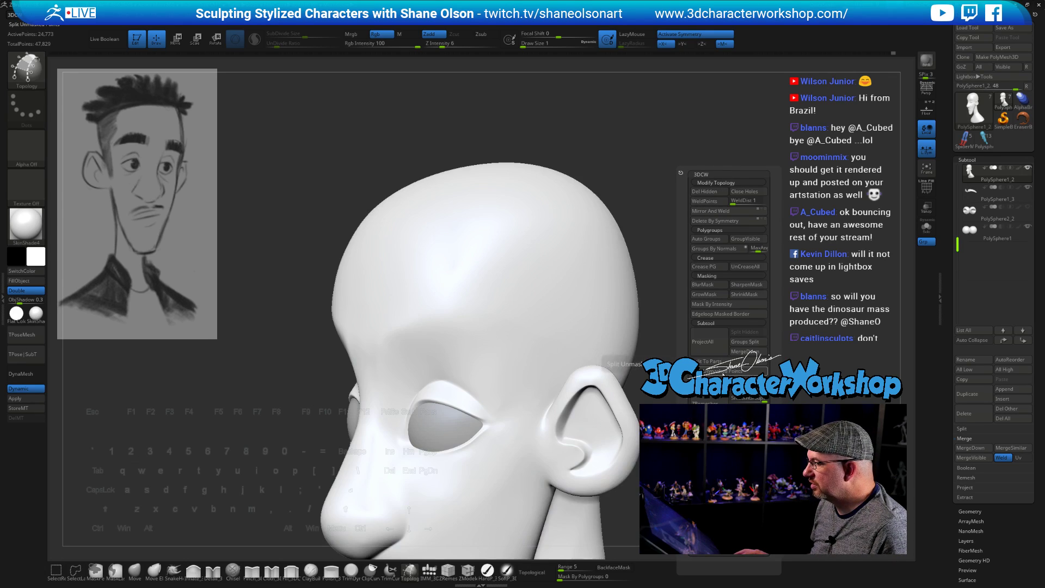
left_click(978, 194)
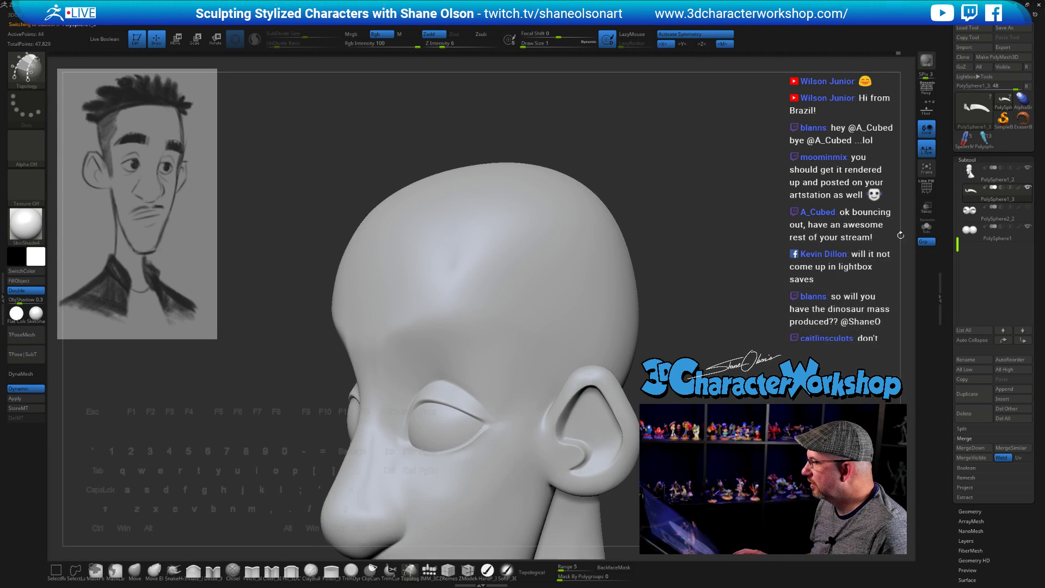
left_click(932, 231)
left_click_drag(737, 232, 666, 205, "shift")
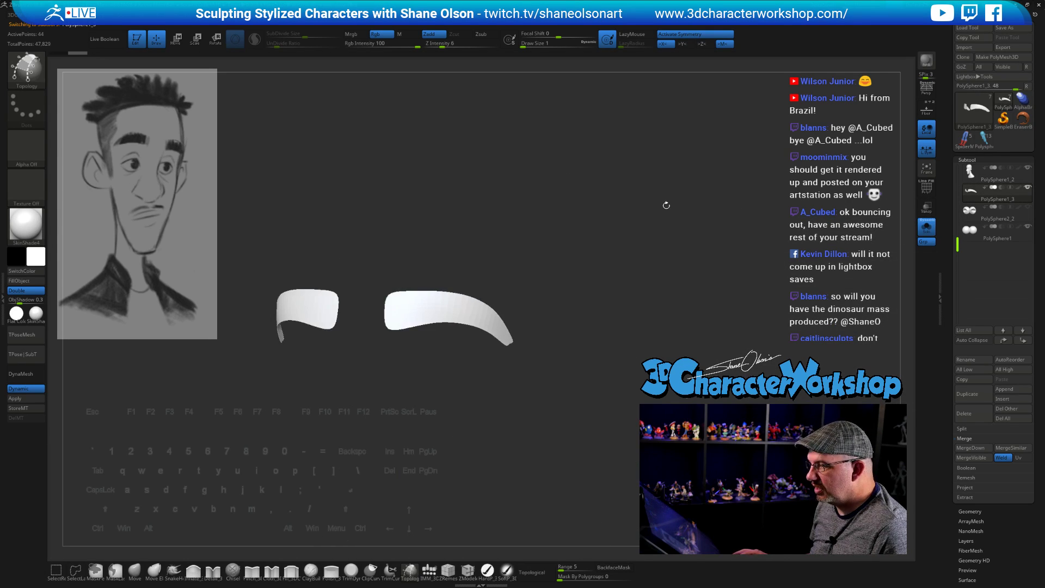
key("shift+f")
left_click_drag(607, 248, 606, 443)
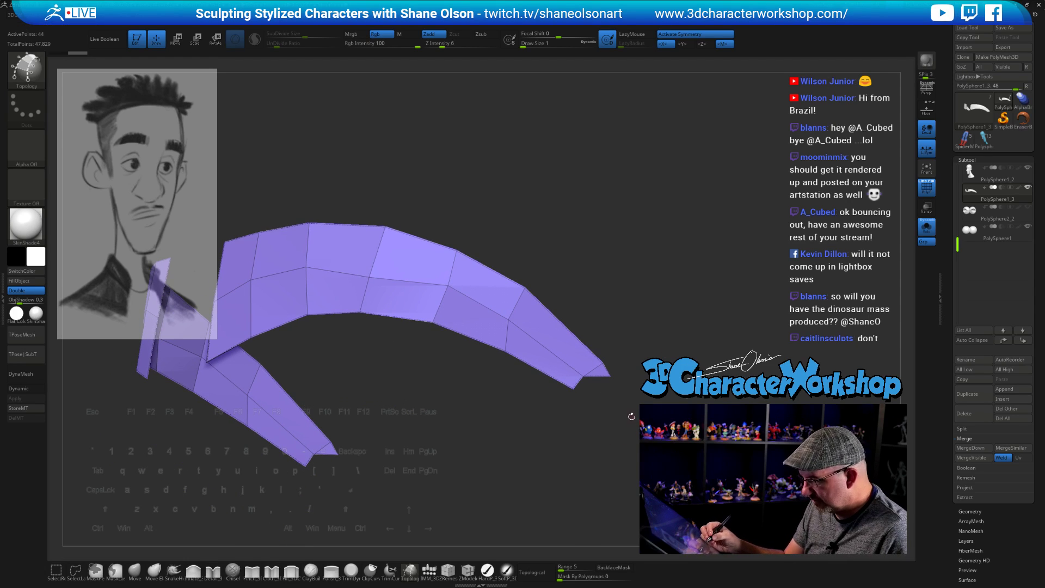
Step: Delete the small stray polygon at each eyebrow's outer tip and turn off dynamic subdivision
key("d")
key("ctrl")
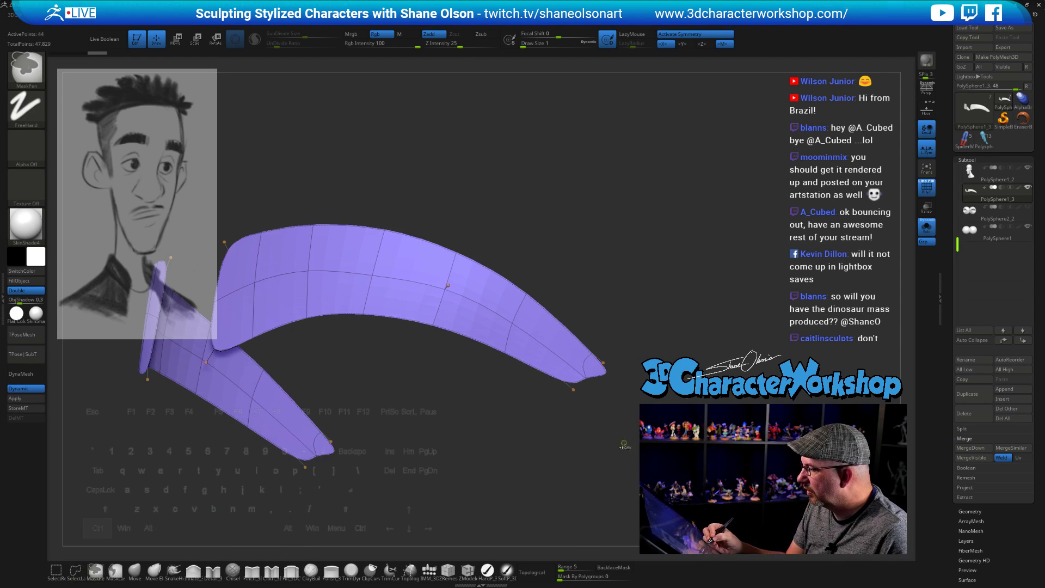
key("ctrl+shift")
mouse_move(634, 379)
left_mouse_down("ctrl+alt+shift")
mouse_move(599, 381)
mouse_move(626, 402)
left_mouse_up("ctrl+alt+shift")
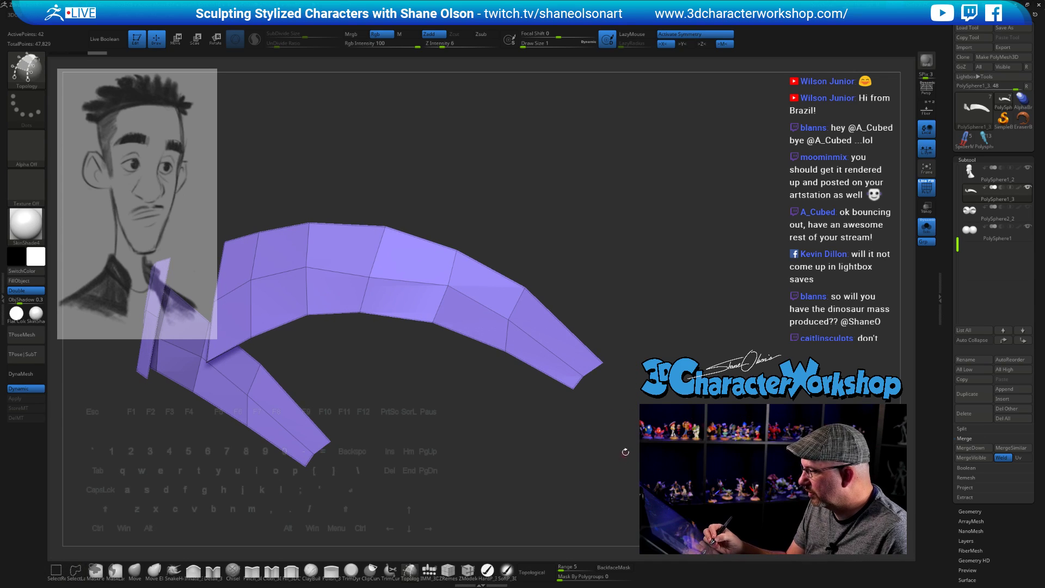
key("g")
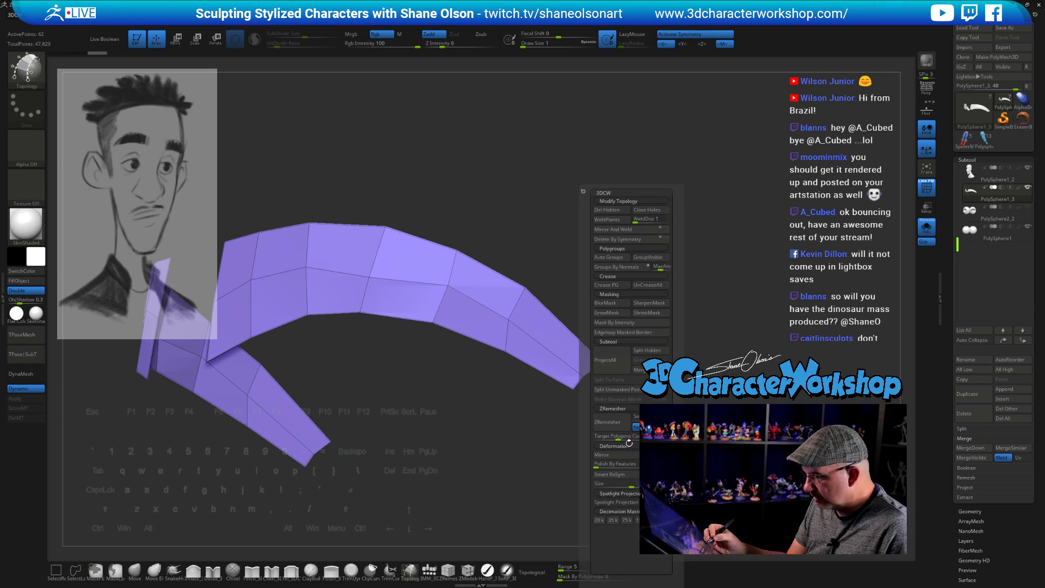
left_click(611, 211)
key("shift+d")
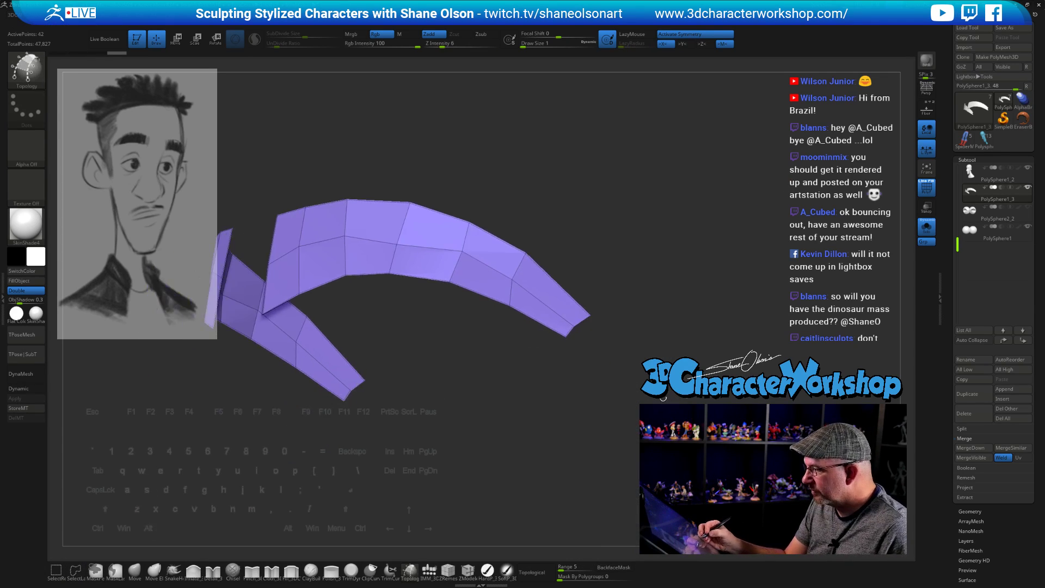
Step: Even out the spacing of the eyebrows' middle row of vertices using the Move brush at draw size 11
mouse_move(491, 407)
left_mouse_down("alt")
mouse_move(578, 412)
mouse_move(573, 451)
left_mouse_up("alt")
left_click(135, 571)
type("s11")
key("Return")
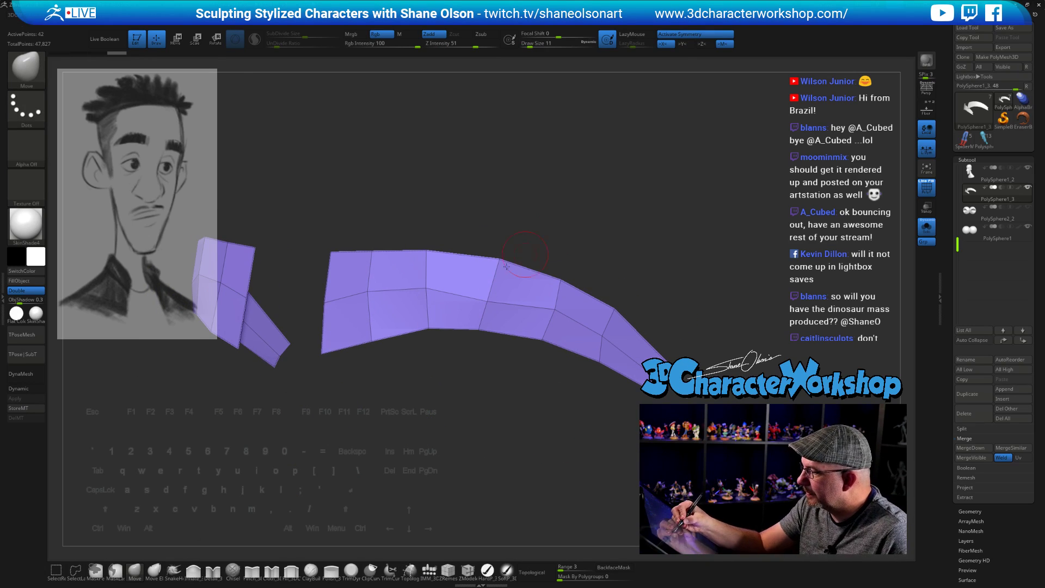
left_click_drag(427, 287, 371, 298)
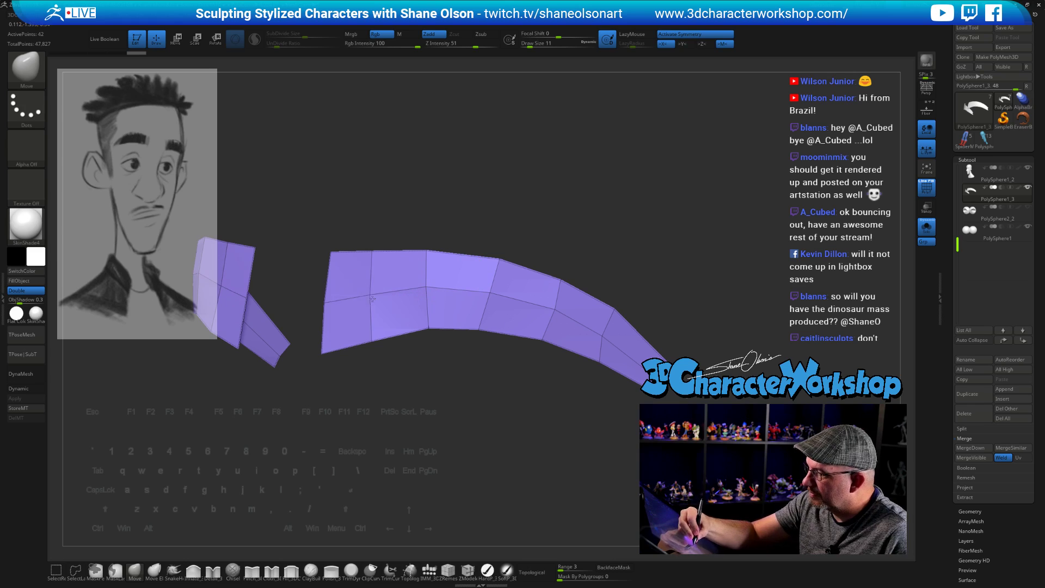
left_click_drag(553, 298, 558, 304)
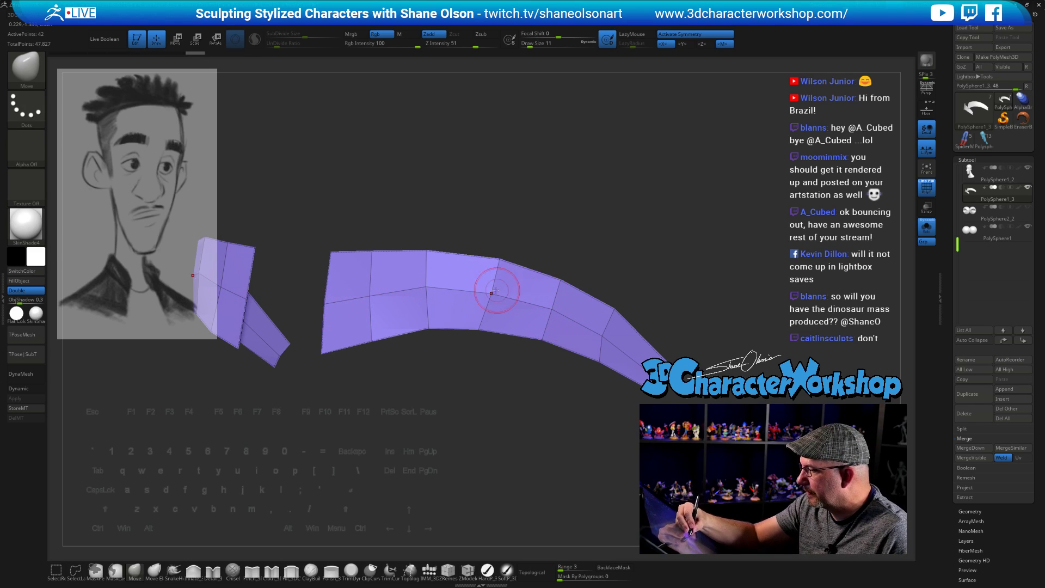
left_click_drag(428, 287, 429, 282)
mouse_move(678, 254)
left_mouse_down("alt")
mouse_move(664, 290)
mouse_move(583, 362)
mouse_move(524, 376)
mouse_move(482, 358)
left_mouse_up("alt")
mouse_move(597, 402)
left_mouse_down()
mouse_move(587, 417)
mouse_move(592, 405)
left_mouse_up()
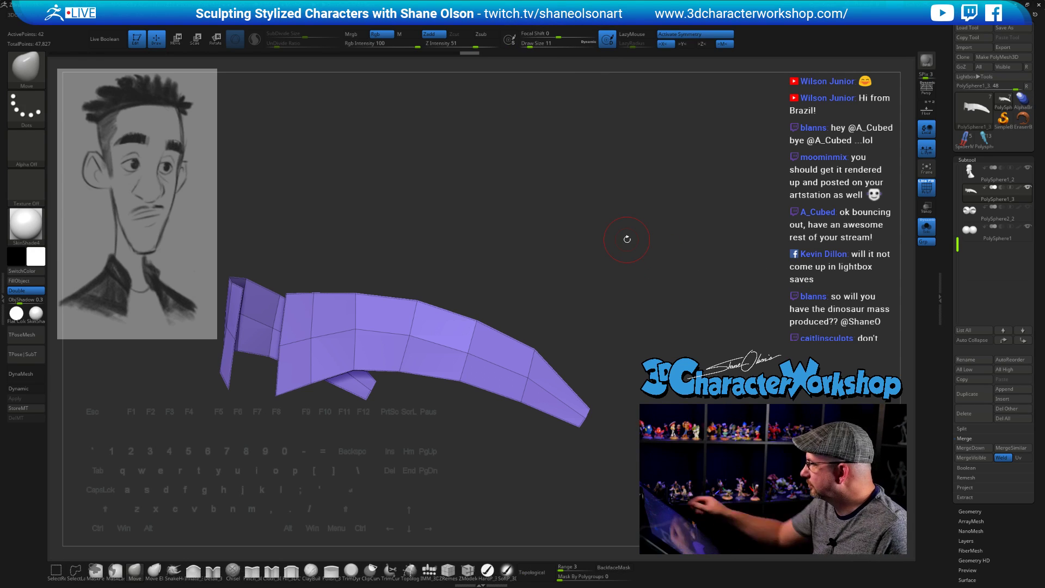
Step: Nudge the vertices along the eyebrows' upper edge and centre line to smooth the arch and even out the polygons
left_click_drag(584, 303, 656, 319, "alt")
left_click_drag(429, 308, 437, 311)
mouse_move(645, 284)
left_mouse_down()
mouse_move(636, 311)
mouse_move(489, 382)
left_mouse_up()
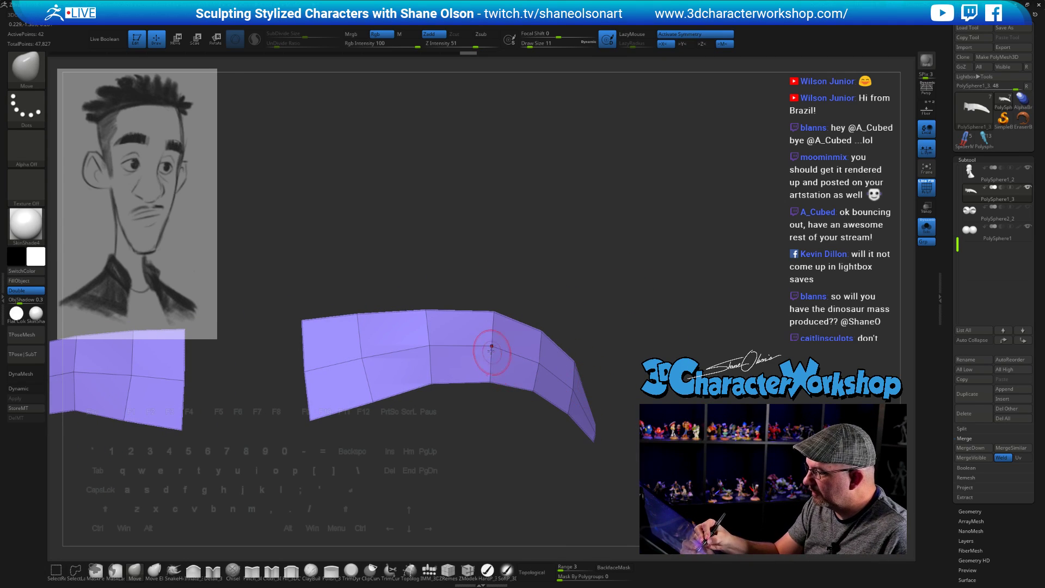
left_click_drag(492, 347, 489, 346)
left_click_drag(494, 312, 491, 313)
mouse_move(677, 338)
left_mouse_down()
mouse_move(626, 341)
mouse_move(651, 338)
left_mouse_up()
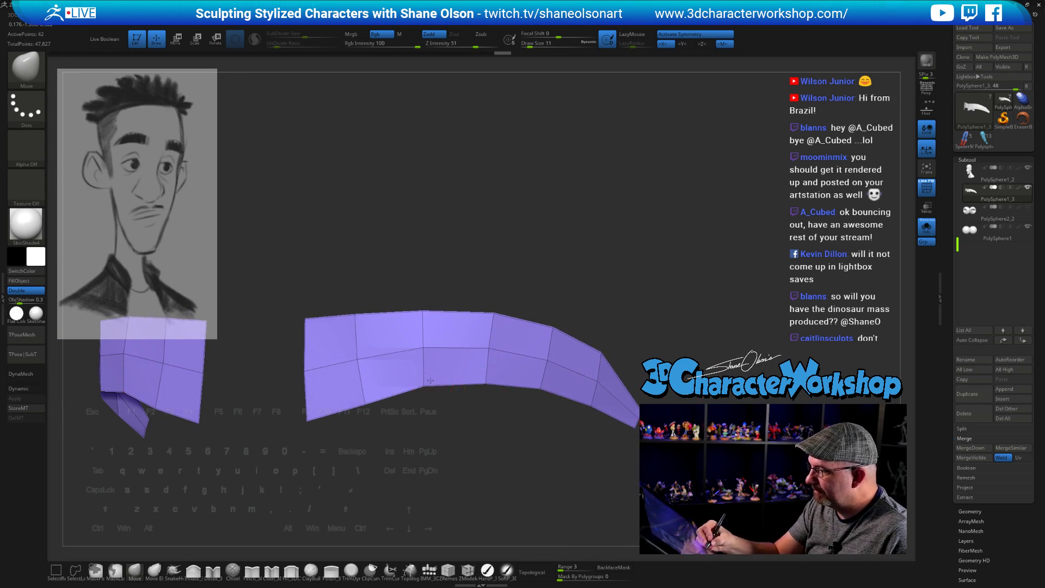
left_click_drag(450, 451, 615, 458)
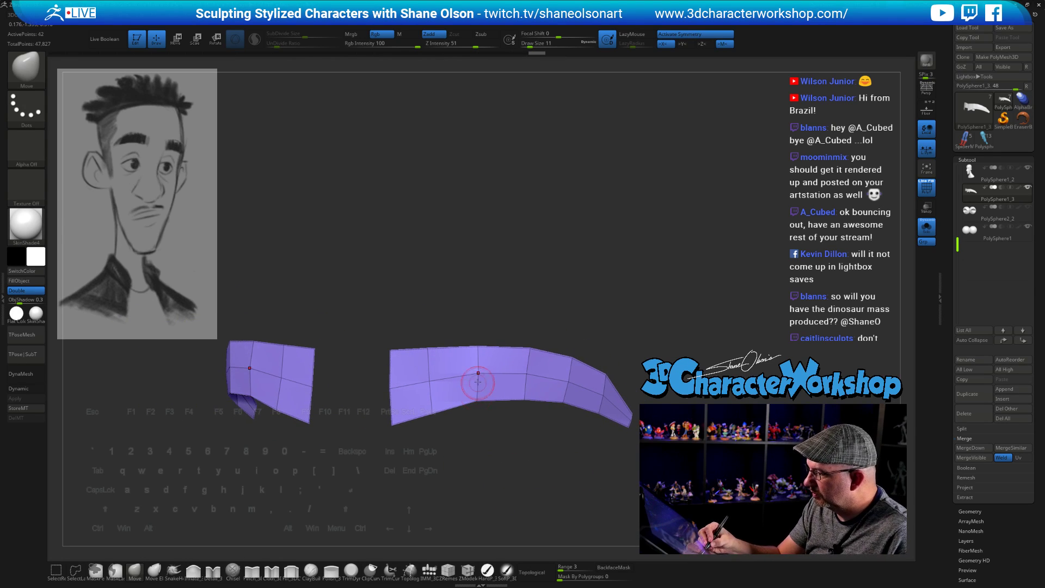
left_click_drag(517, 454, 448, 416)
left_click_drag(618, 466, 692, 381)
Step: Extrude the entire eyebrow polygroup outward with ZModeler to give both eyebrows thickness
key("shift+space")
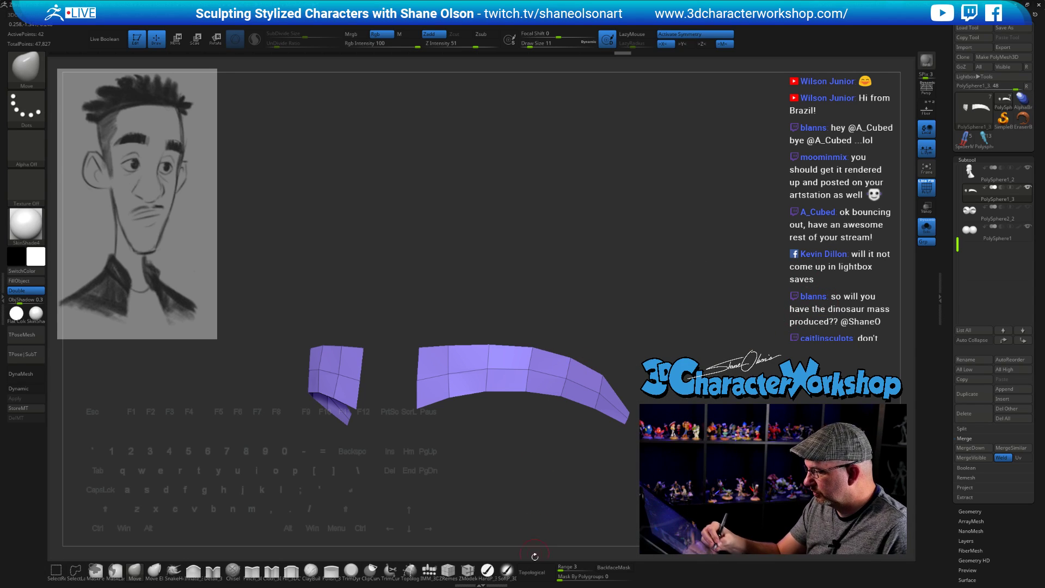
left_click(467, 572)
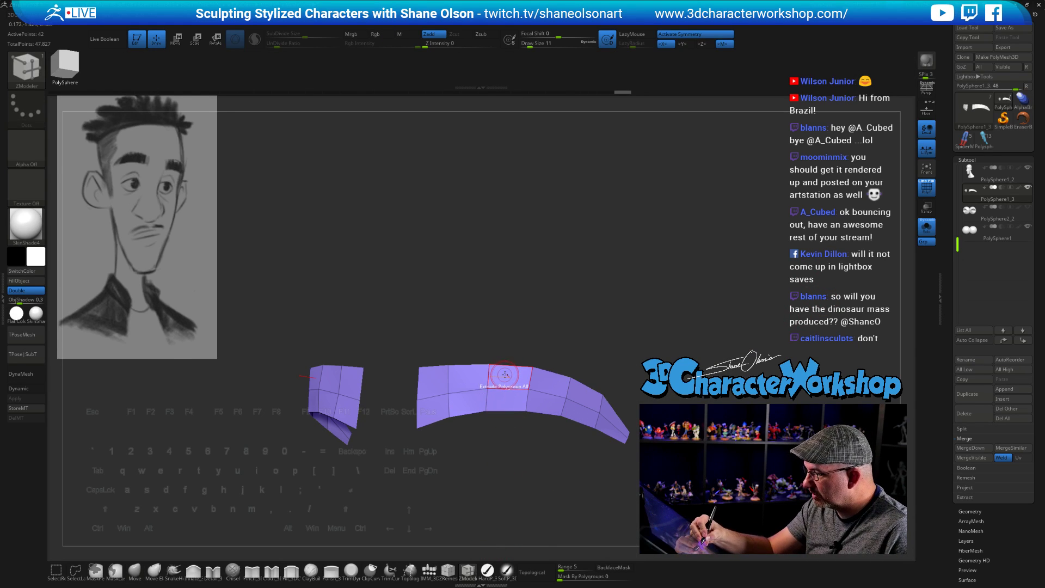
left_click_drag(506, 376, 448, 329)
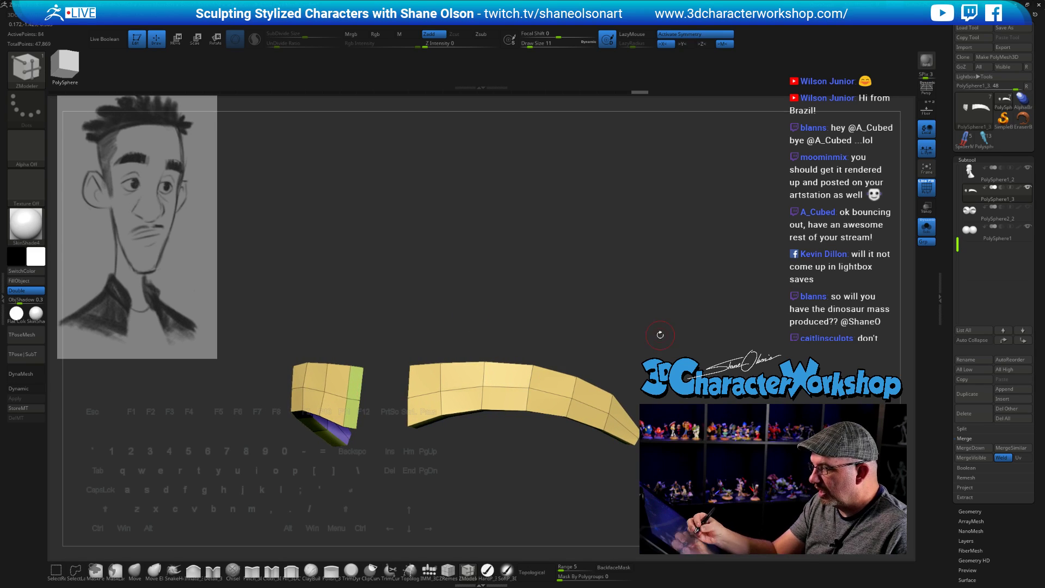
left_click_drag(660, 335, 642, 272)
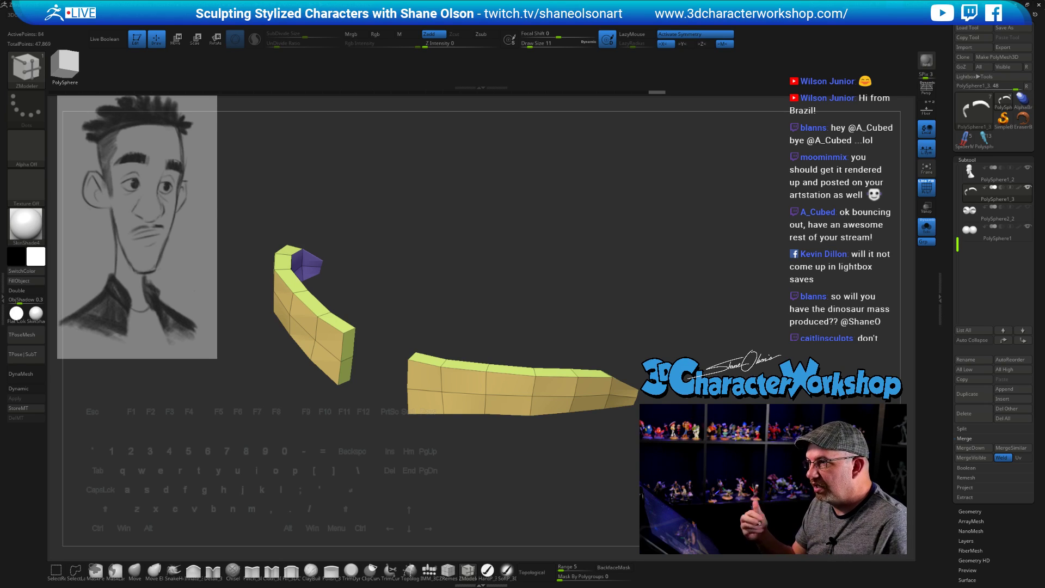
left_click_drag(698, 401, 390, 396)
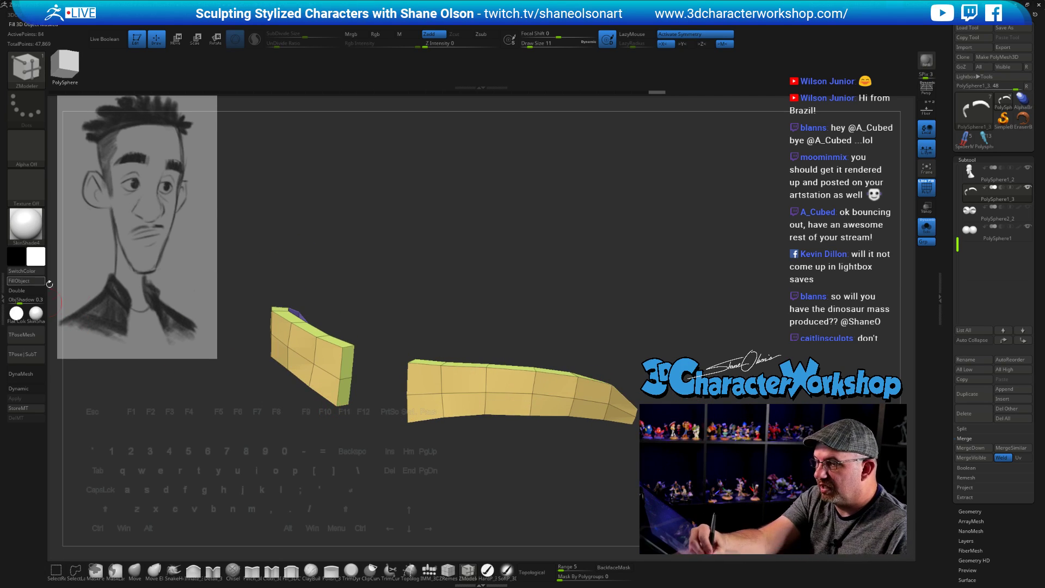
left_click_drag(375, 463, 383, 326)
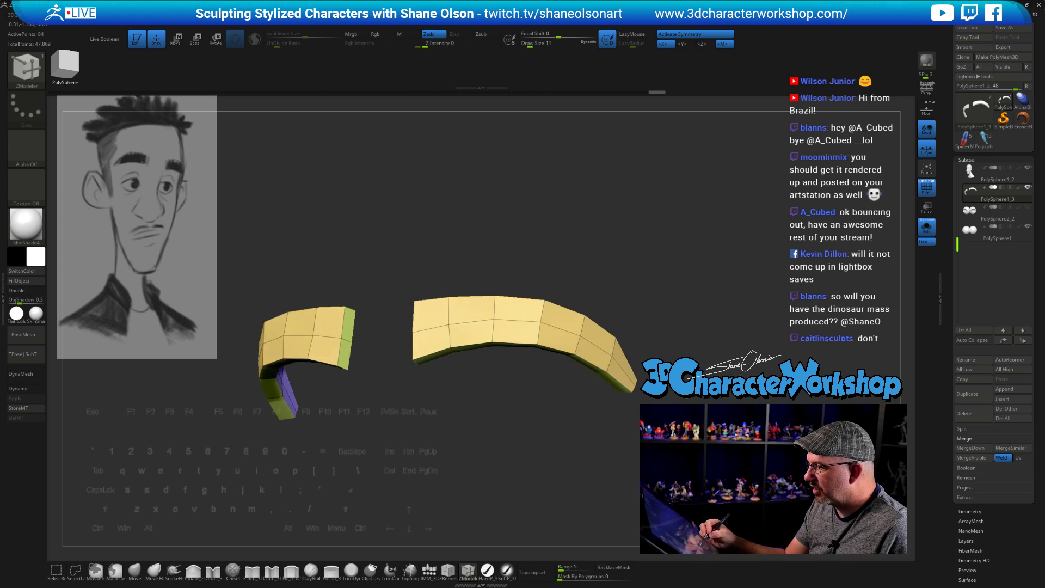
Step: Show the head again and move the eyebrows' outer ends in against the forehead with the Move brush at draw size 71
left_click(927, 227)
left_click_drag(776, 346, 677, 402)
key("b")
key("m")
key("v")
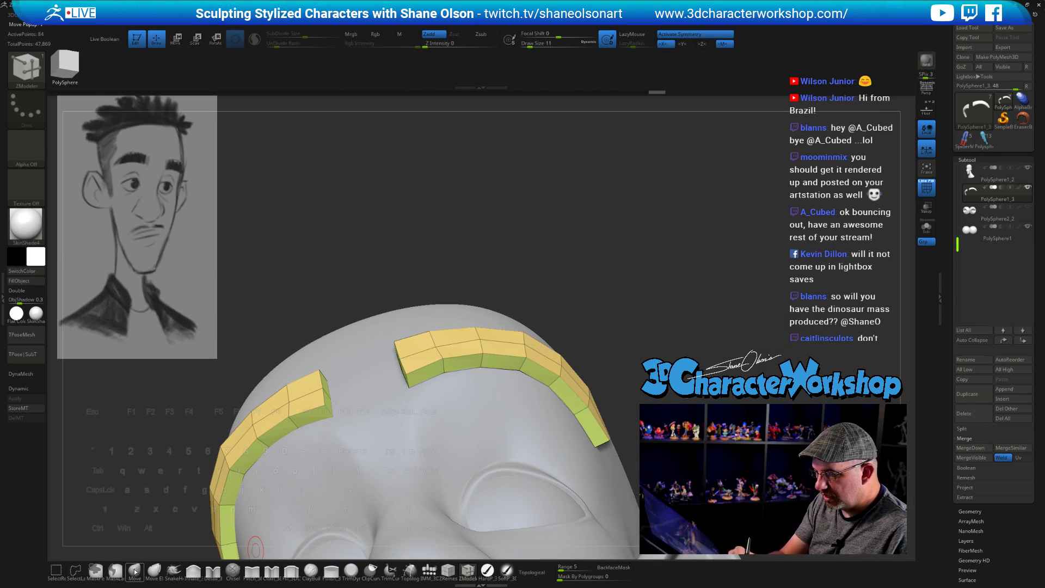
left_click_drag(664, 332, 632, 362)
left_click_drag(587, 427, 566, 403)
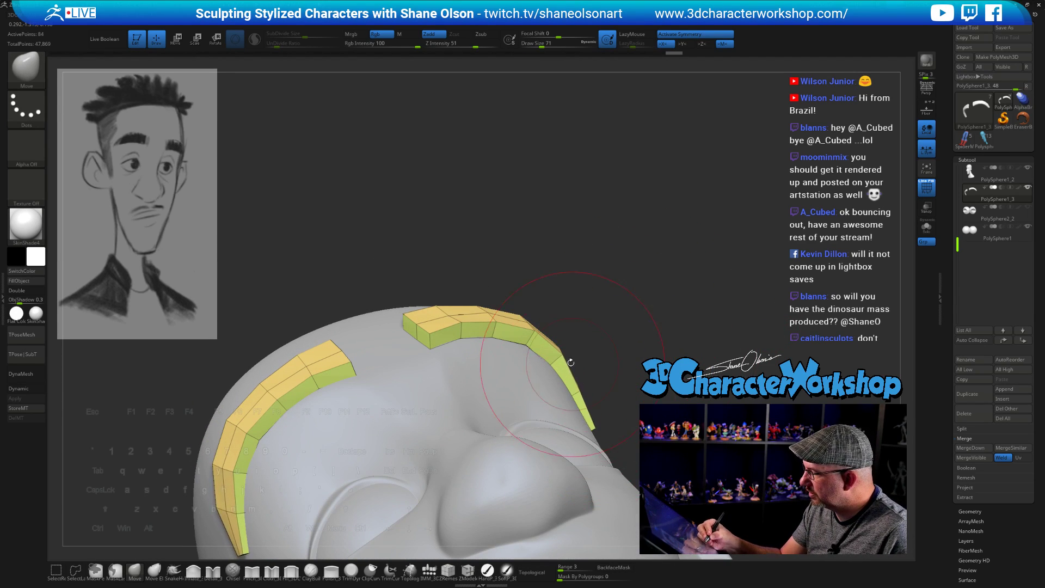
Step: Move the inner ends and middle of the eyebrows so they follow the forehead's curvature
left_click_drag(453, 326, 473, 334)
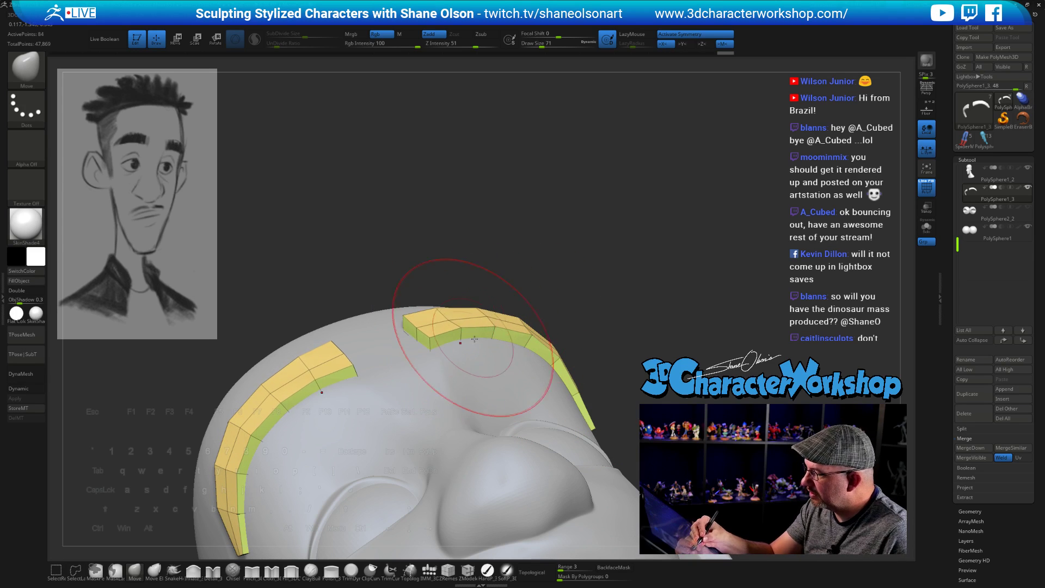
left_click_drag(463, 288, 496, 326)
left_click_drag(409, 317, 415, 322)
mouse_move(515, 289)
left_mouse_down()
mouse_move(479, 316)
mouse_move(414, 332)
left_mouse_up()
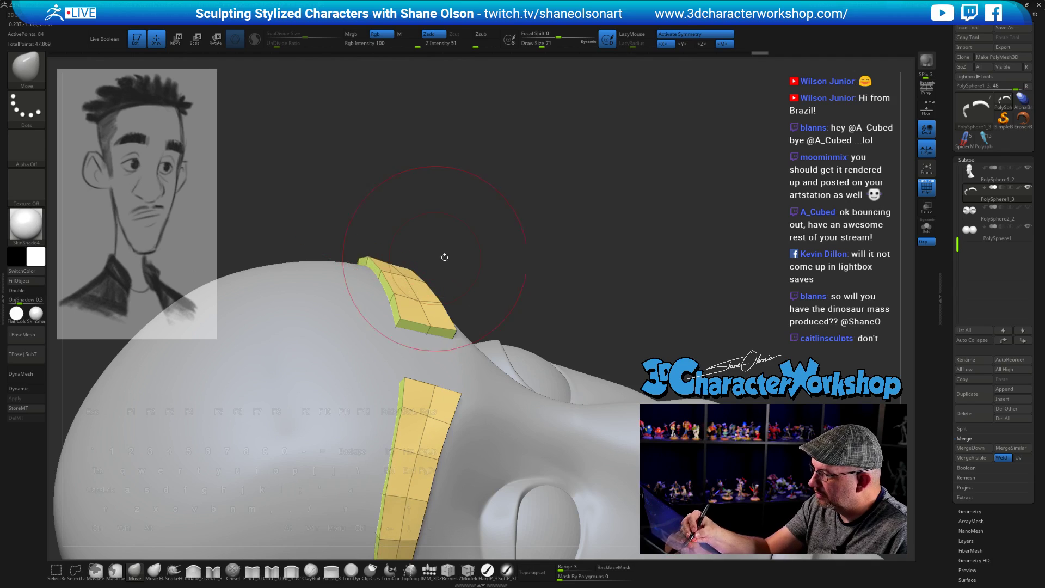
left_click_drag(490, 185, 572, 245)
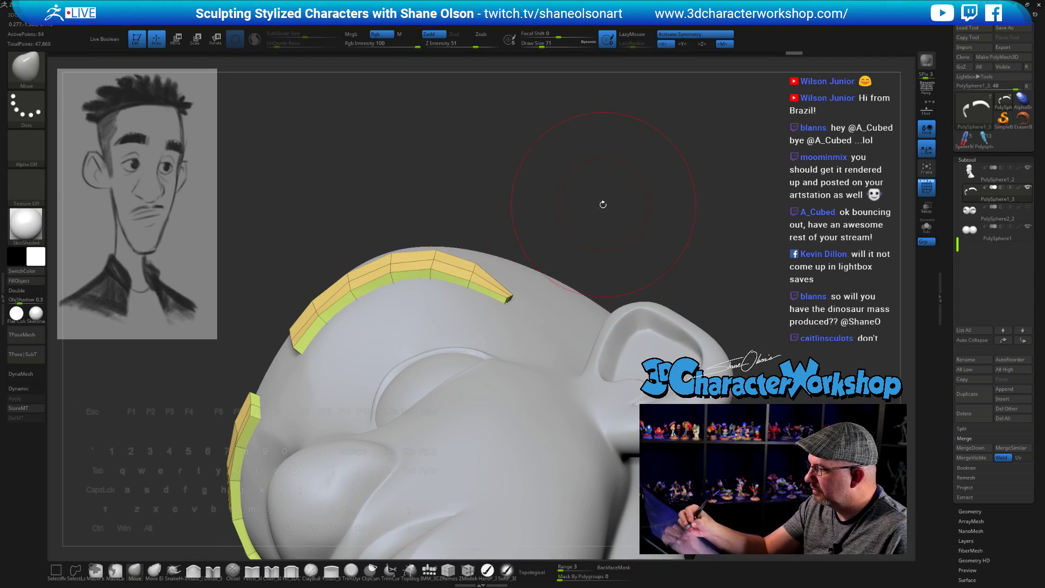
mouse_move(602, 205)
left_mouse_down()
mouse_move(509, 227)
mouse_move(435, 357)
mouse_move(452, 386)
mouse_move(599, 326)
left_mouse_up()
Step: Turn on dynamic subdivision for the eyebrows and check their fit on the head from the front
key("d")
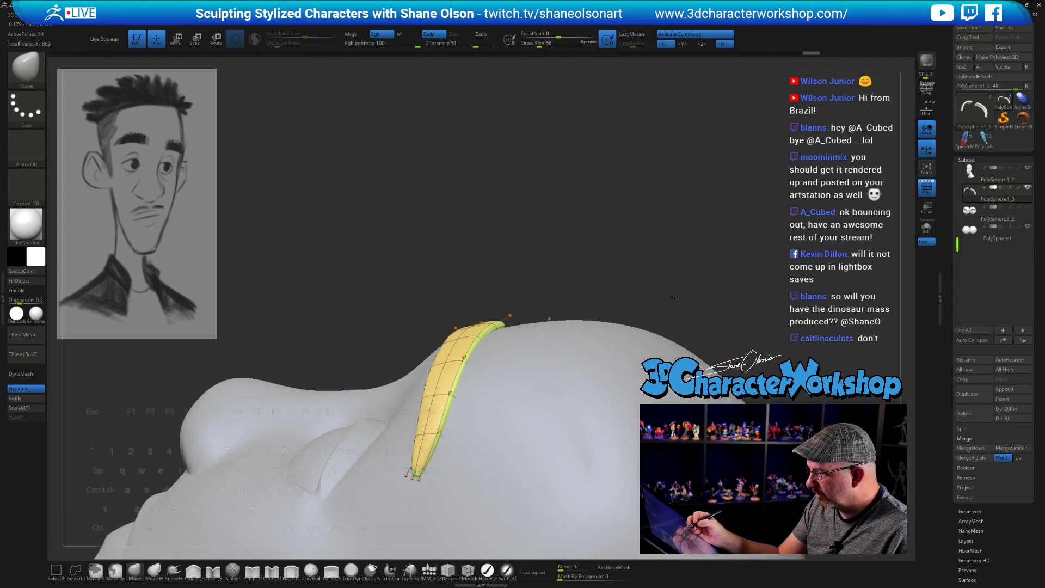
left_click_drag(675, 297, 747, 340)
left_click_drag(681, 349, 674, 298, "alt")
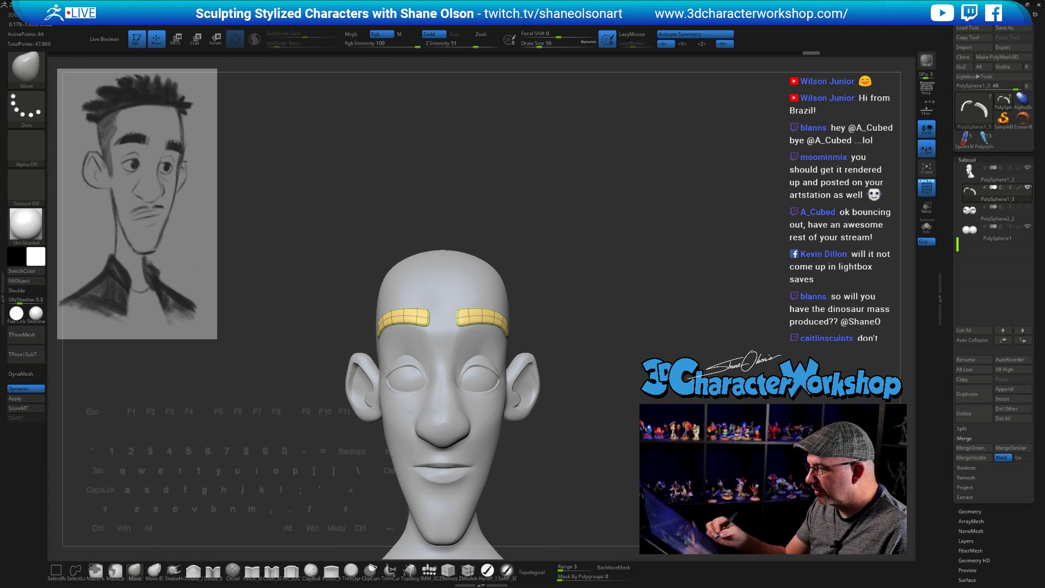
left_click_drag(572, 414, 581, 418)
Step: Make the head the active subtool, hide the polyframe and set the draw size to 145
left_click(482, 413, "alt")
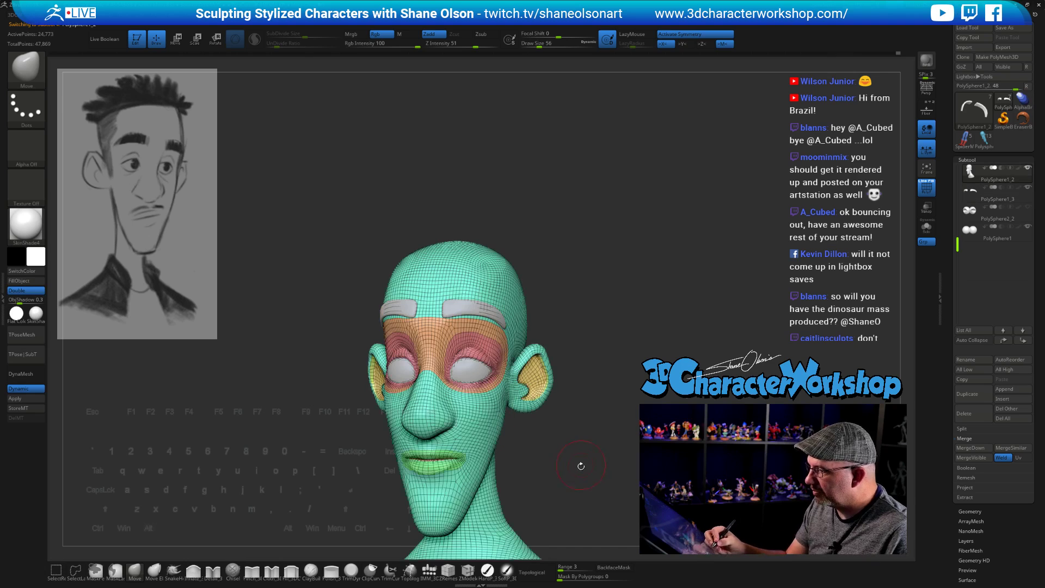
key("shift+f")
key("s")
mouse_move(579, 467)
left_mouse_down()
mouse_move(626, 345)
mouse_move(639, 344)
mouse_move(557, 364)
left_mouse_up()
key("s")
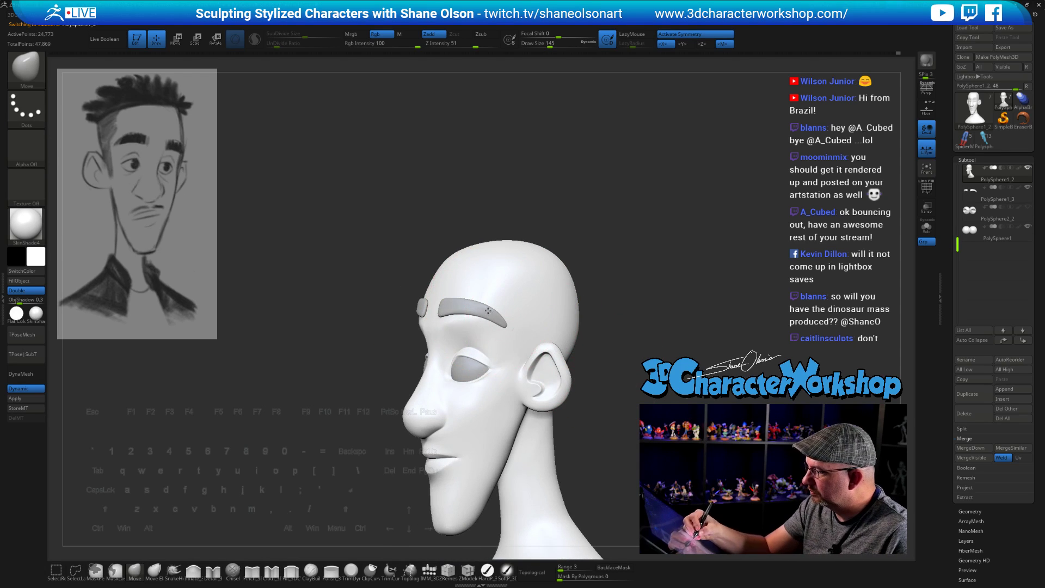
Step: Make the eyebrows the active subtool with the Move brush's draw size set to 114
key("s")
mouse_move(490, 313)
left_mouse_down()
mouse_move(480, 311)
mouse_move(566, 375)
mouse_move(626, 331)
mouse_move(550, 297)
mouse_move(504, 298)
left_mouse_up()
left_click(498, 305, "alt")
key("s")
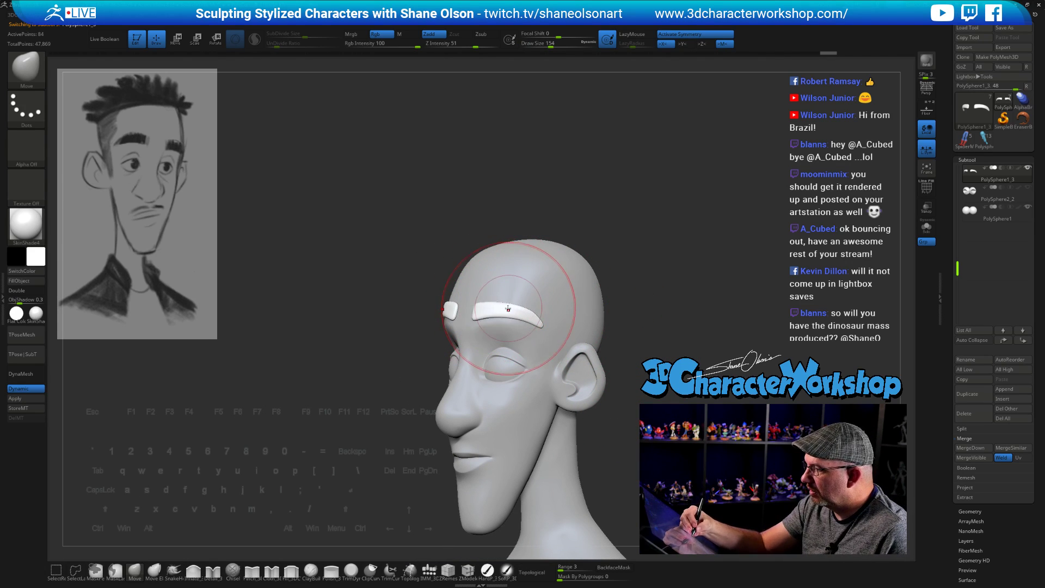
Step: Reduce the Move brush's draw size to 90 and nudge the eyebrows closer to the forehead's curve from several angles
left_click_drag(585, 308, 553, 327)
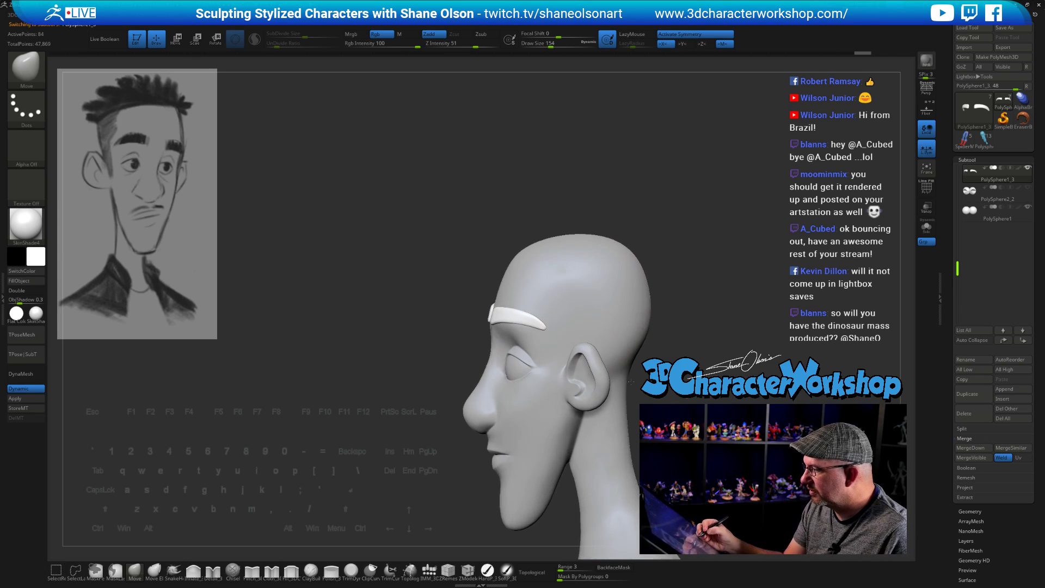
mouse_move(546, 332)
right_mouse_down()
mouse_move(678, 414)
mouse_move(628, 354)
mouse_move(626, 392)
right_mouse_up()
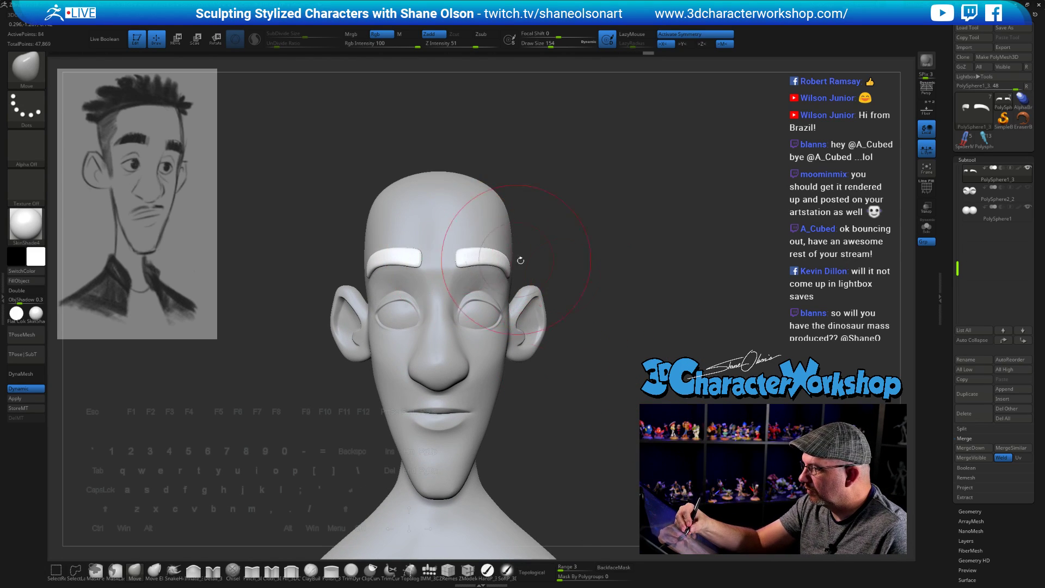
right_click_drag(520, 260, 547, 263)
key("[")
key("[")
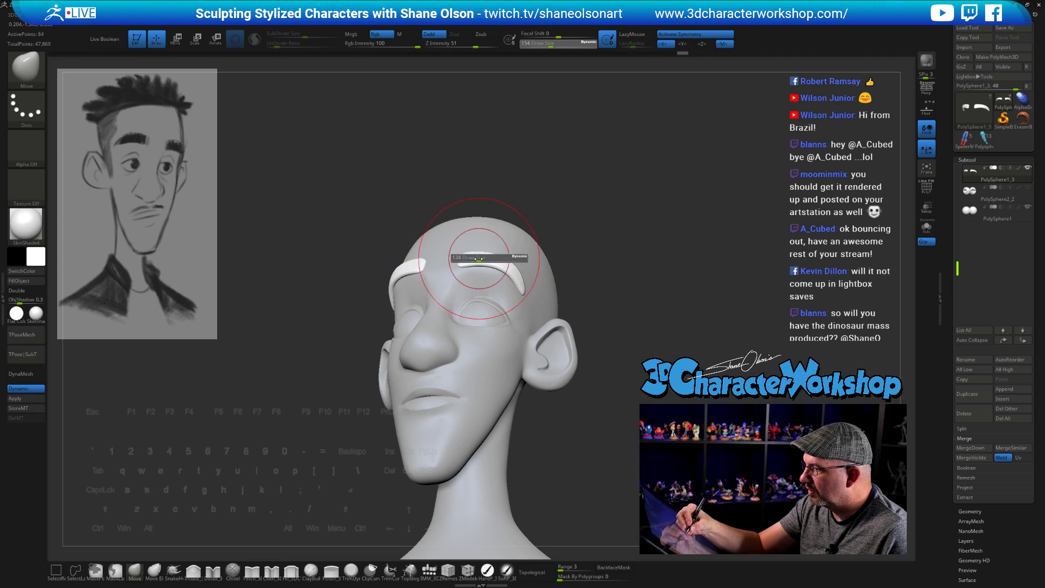
right_click_drag(467, 254, 496, 264)
key("[")
key("[")
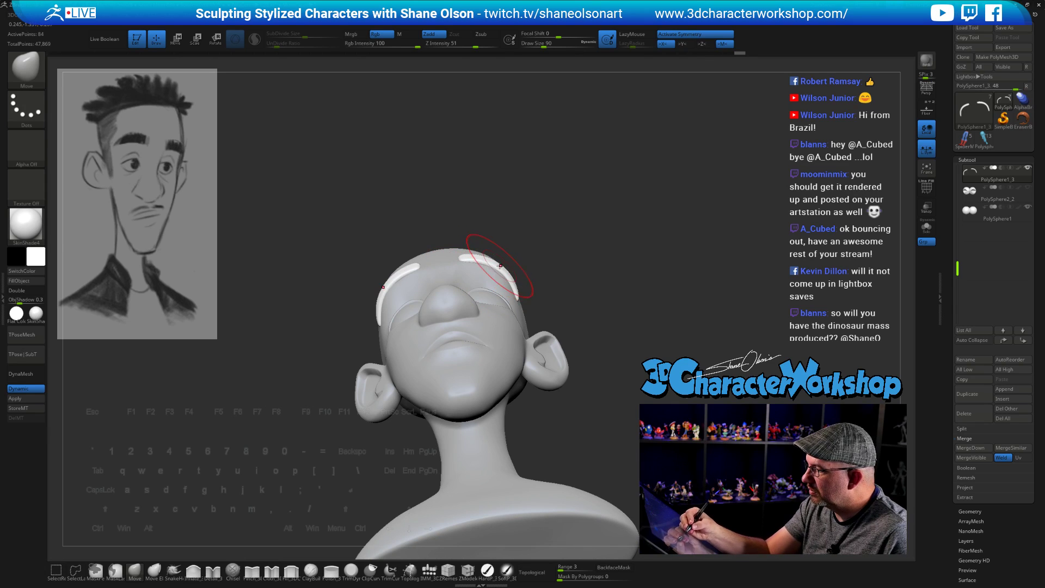
right_click_drag(608, 290, 558, 414)
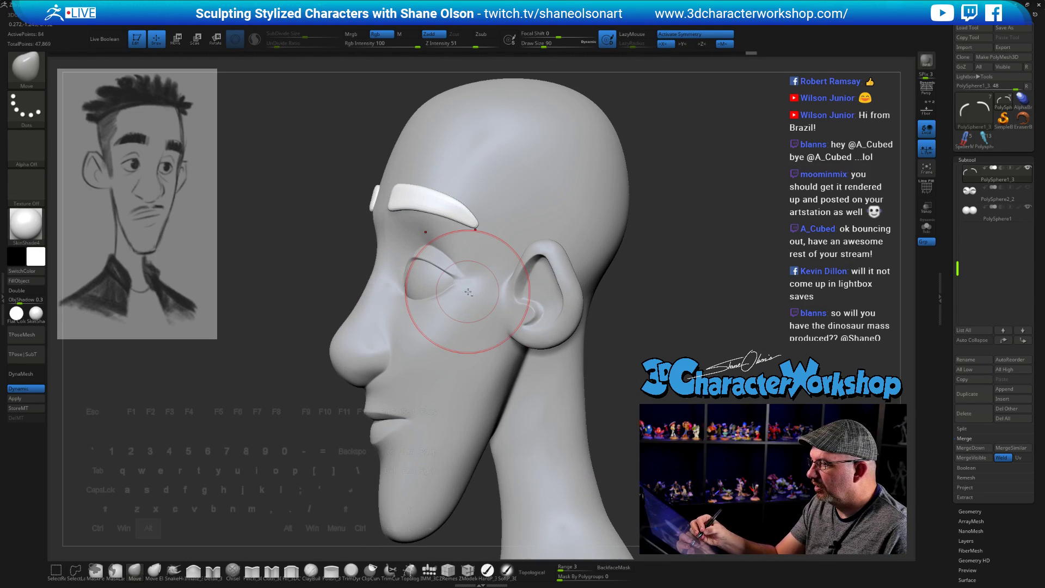
Step: Make the head the active subtool, set the draw size to 33 and smooth the outer eye corners and upper cheeks
left_click(466, 281, "alt")
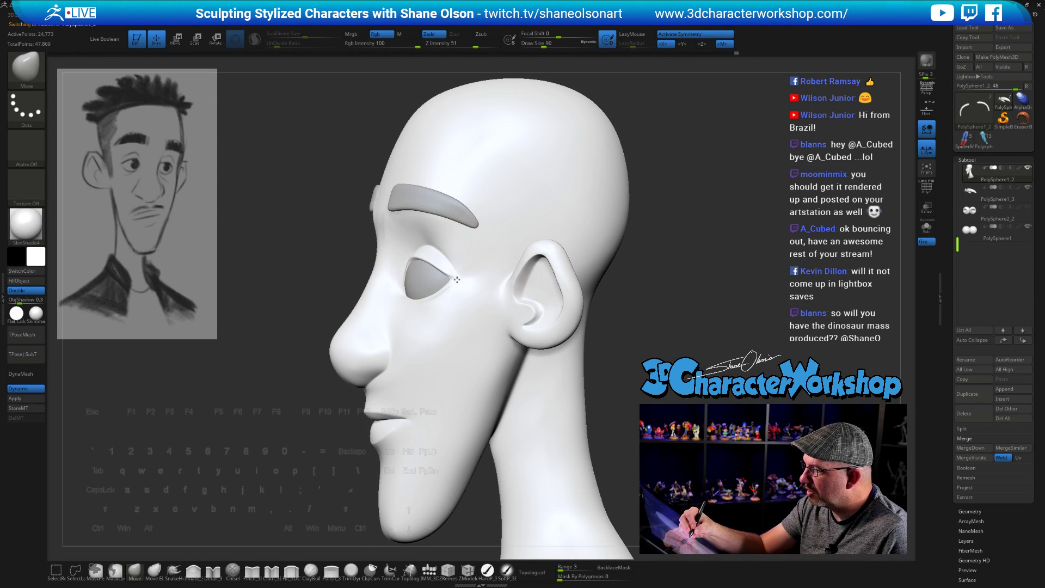
right_click_drag(643, 354, 674, 375)
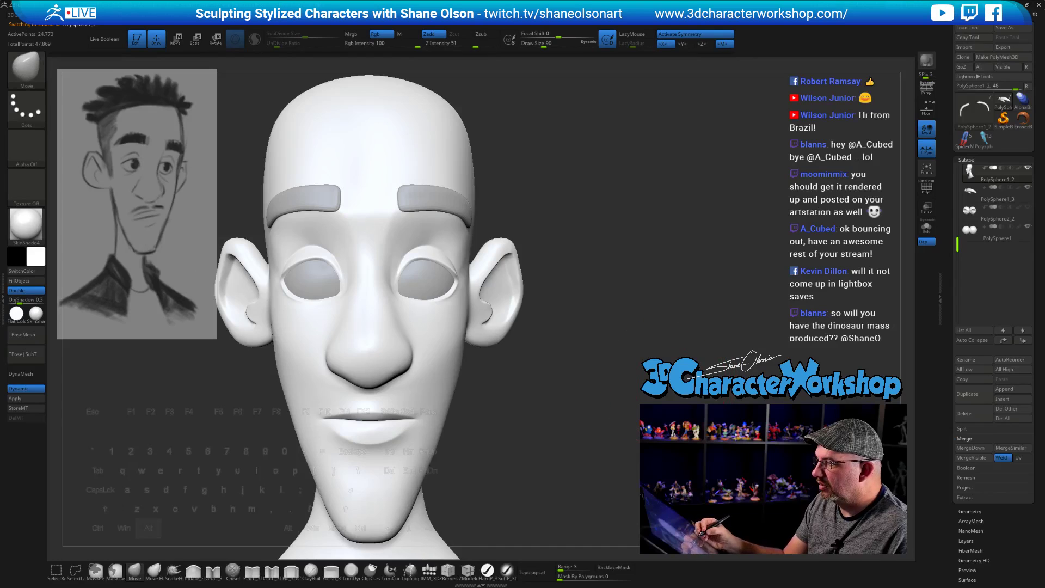
mouse_move(648, 419)
right_mouse_down("alt")
mouse_move(642, 355)
mouse_move(638, 398)
mouse_move(436, 300)
right_mouse_up("alt")
mouse_move(566, 385)
right_mouse_down()
mouse_move(597, 422)
mouse_move(595, 400)
mouse_move(610, 402)
mouse_move(588, 394)
mouse_move(577, 441)
mouse_move(613, 409)
right_mouse_up()
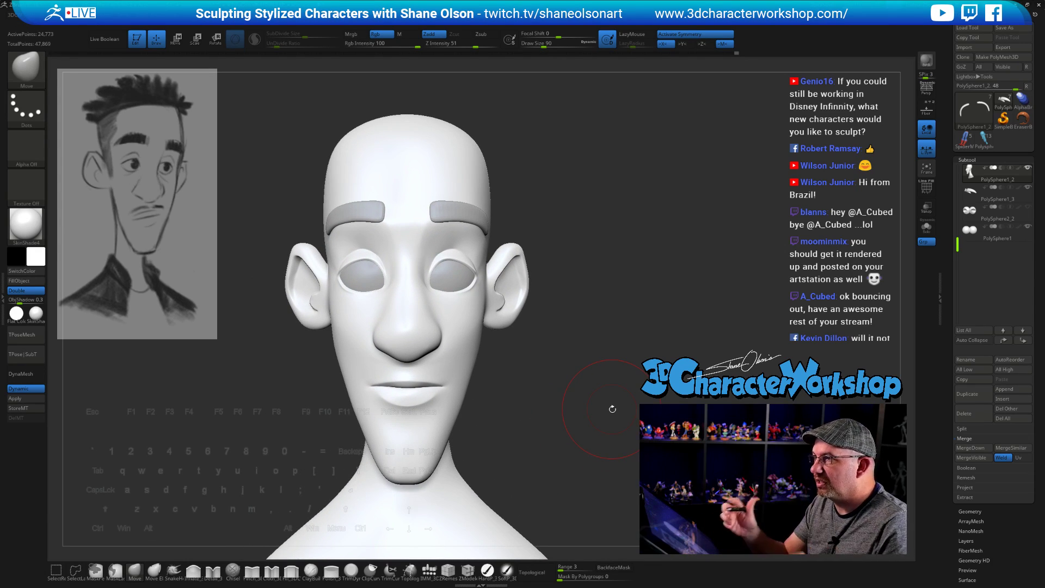
right_click_drag(607, 401, 621, 411, "alt")
key("s")
left_click_drag(623, 411, 622, 412)
mouse_move(621, 411)
right_mouse_down("alt")
mouse_move(623, 397)
mouse_move(617, 425)
mouse_move(597, 426)
right_mouse_up("alt")
left_click_drag(487, 330, 494, 332, "shift")
key("s")
left_click_drag(494, 278, 497, 292, "shift")
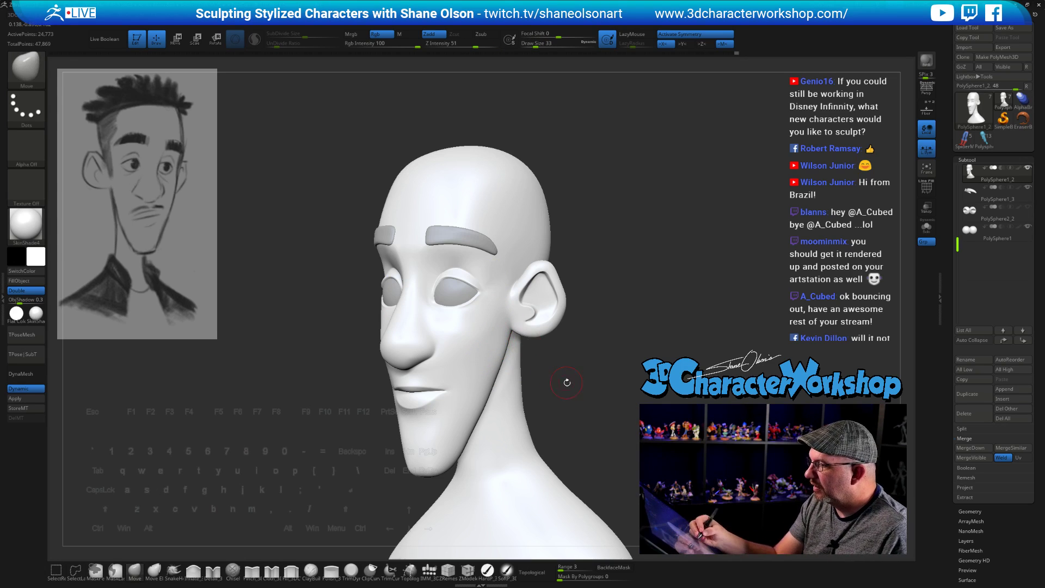
Step: Set the Move brush's draw size to 104 and adjust the shape of the ears from the front
right_click_drag(567, 380, 580, 389)
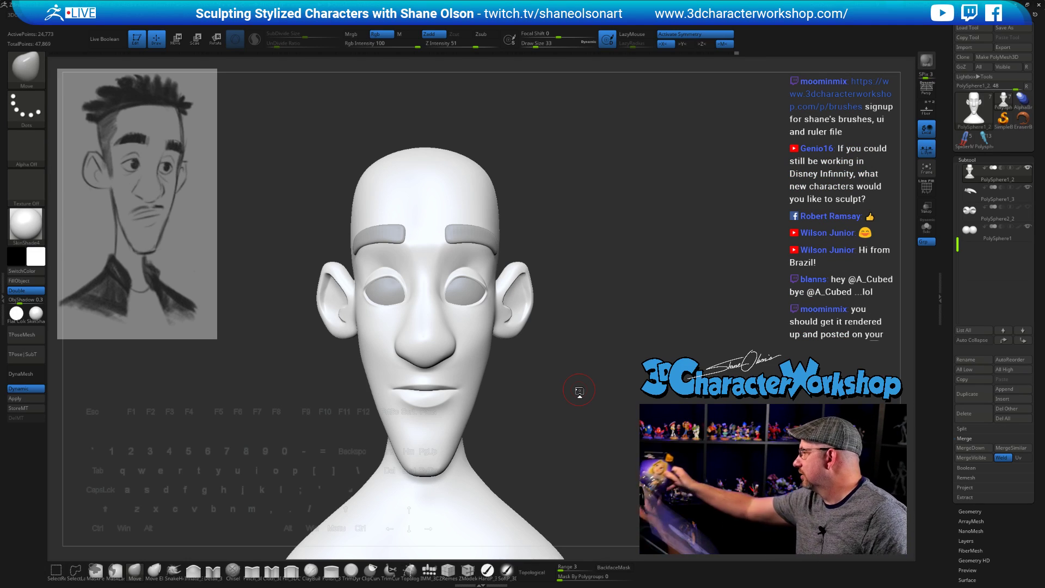
mouse_move(630, 375)
left_mouse_down()
mouse_move(623, 382)
mouse_move(636, 386)
mouse_move(628, 365)
mouse_move(600, 363)
mouse_move(596, 386)
left_mouse_up()
key("s")
key("s")
left_click_drag(600, 296, 540, 276)
left_click_drag(551, 268, 545, 270)
left_click_drag(593, 357, 573, 326)
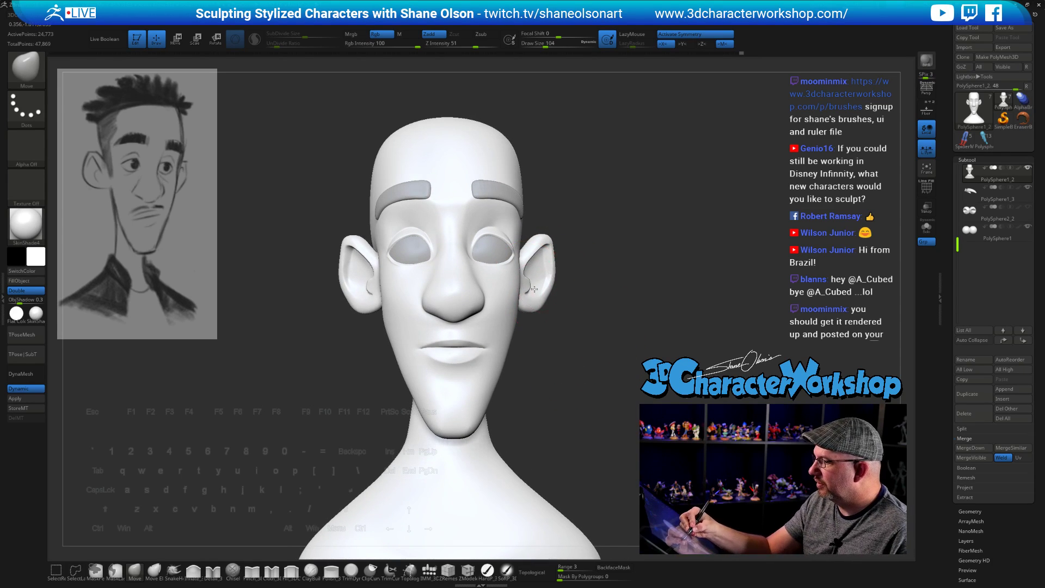
Step: Refine the ears' lower attachment to the head from behind and check the result from the front
left_click_drag(577, 288, 550, 249)
left_click_drag(594, 304, 572, 315)
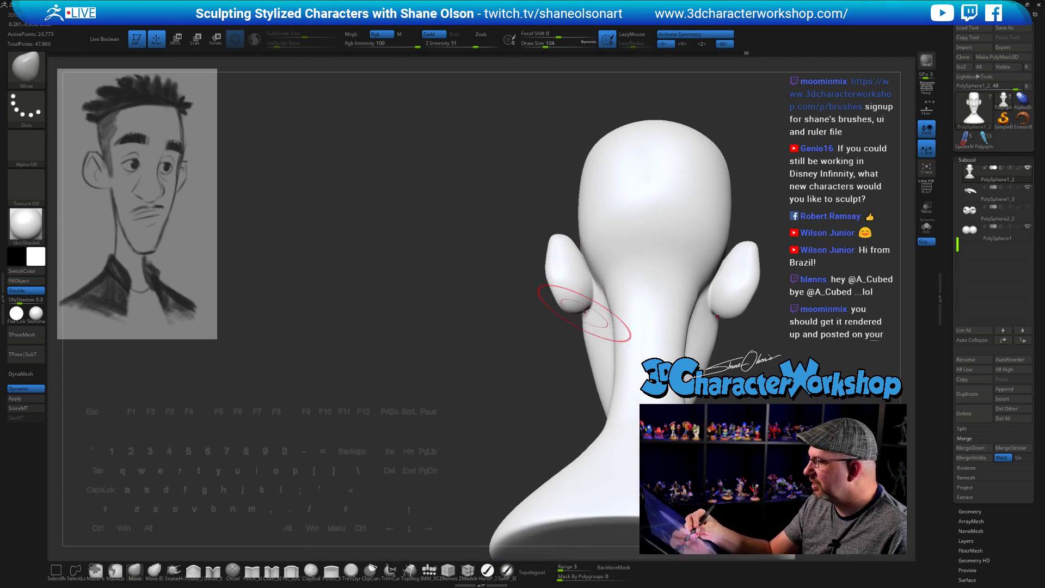
mouse_move(532, 388)
left_mouse_down()
mouse_move(508, 410)
mouse_move(544, 413)
mouse_move(648, 386)
mouse_move(603, 401)
mouse_move(644, 393)
mouse_move(634, 419)
mouse_move(580, 417)
mouse_move(577, 433)
mouse_move(604, 425)
left_mouse_up()
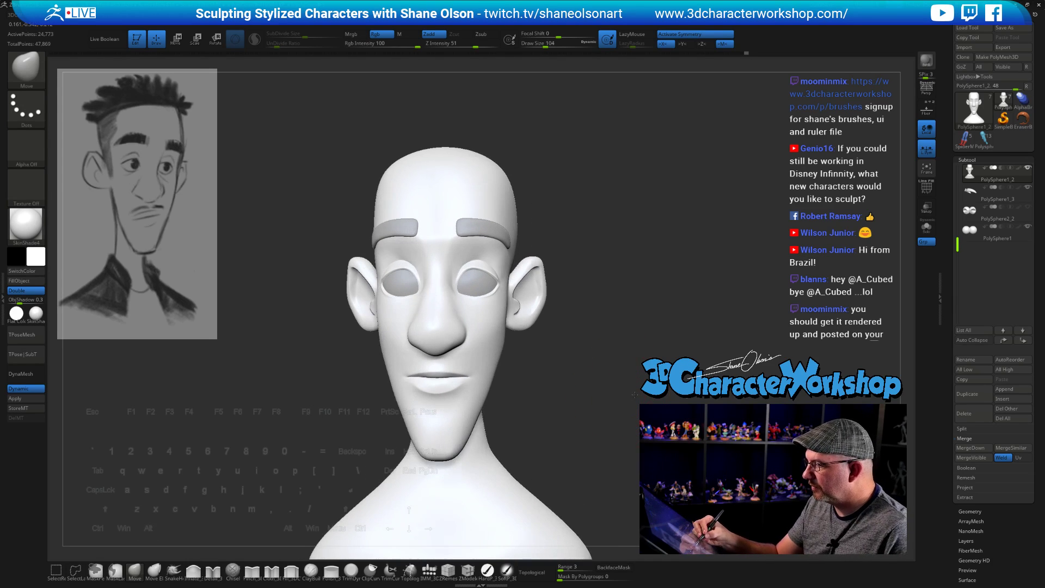
Step: Switch to the Pinch_3DCW brush and set its draw size to 27 for creasing beside the nose
key("s")
mouse_move(595, 365)
left_mouse_down()
mouse_move(595, 399)
mouse_move(626, 396)
left_mouse_up()
key("s")
mouse_move(625, 396)
left_mouse_down()
mouse_move(603, 385)
mouse_move(604, 404)
mouse_move(632, 397)
mouse_move(490, 315)
left_mouse_up()
left_click(251, 570)
key("s")
left_click(604, 381)
key("s")
left_click(633, 401)
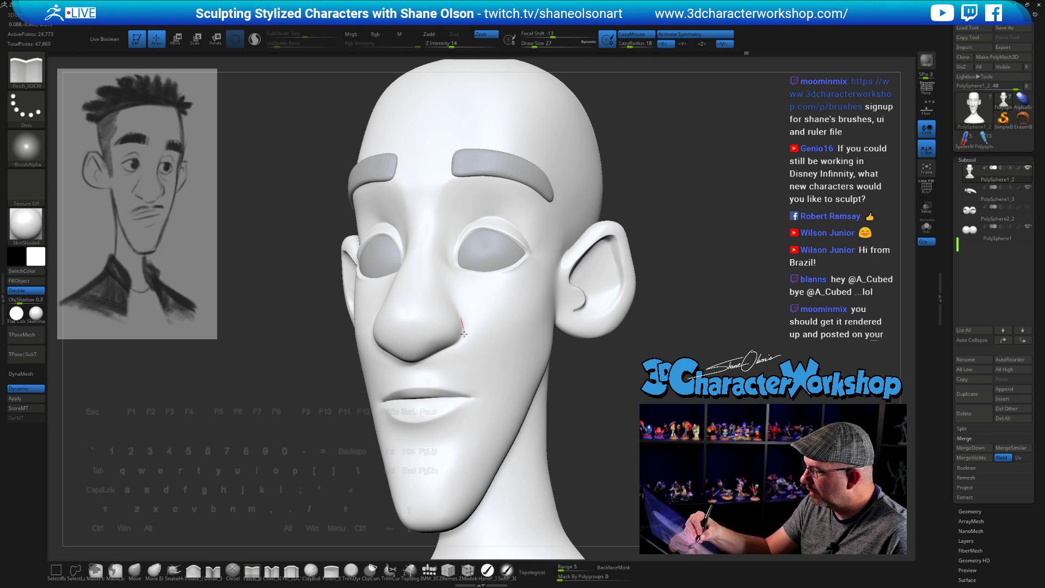
Step: Stroke creases around the nostril wings where they meet the cheeks, and smooth the surrounding cheeks and upper lip
left_click_drag(624, 425, 487, 347)
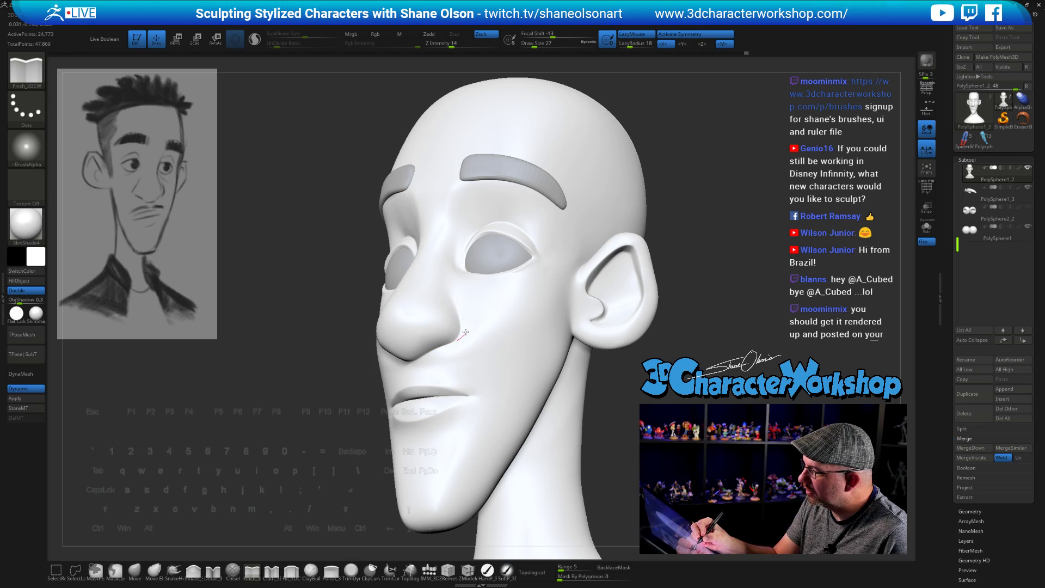
left_click_drag(634, 431, 451, 363)
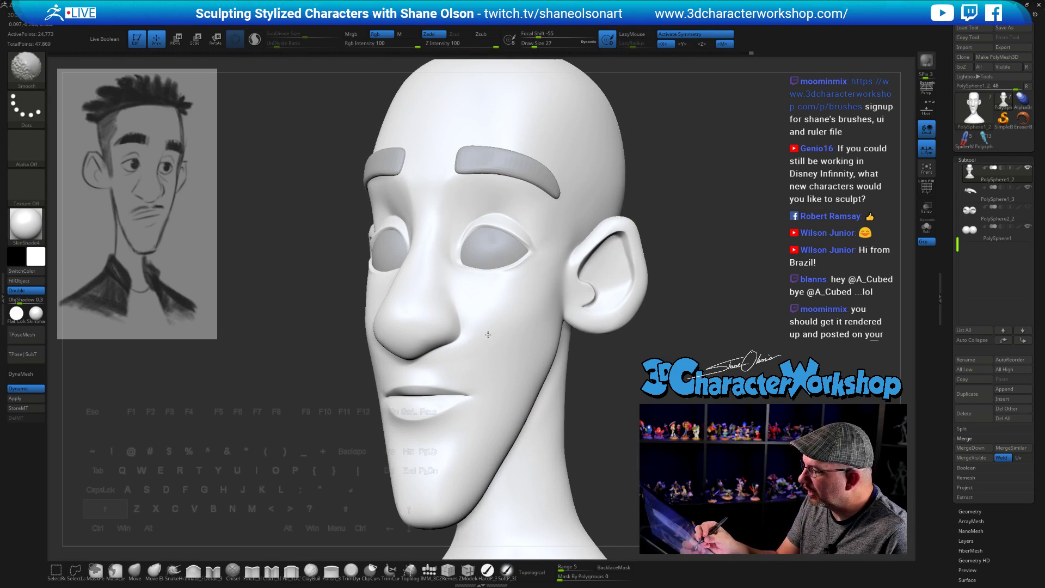
left_click_drag(585, 366, 448, 372)
key("shift")
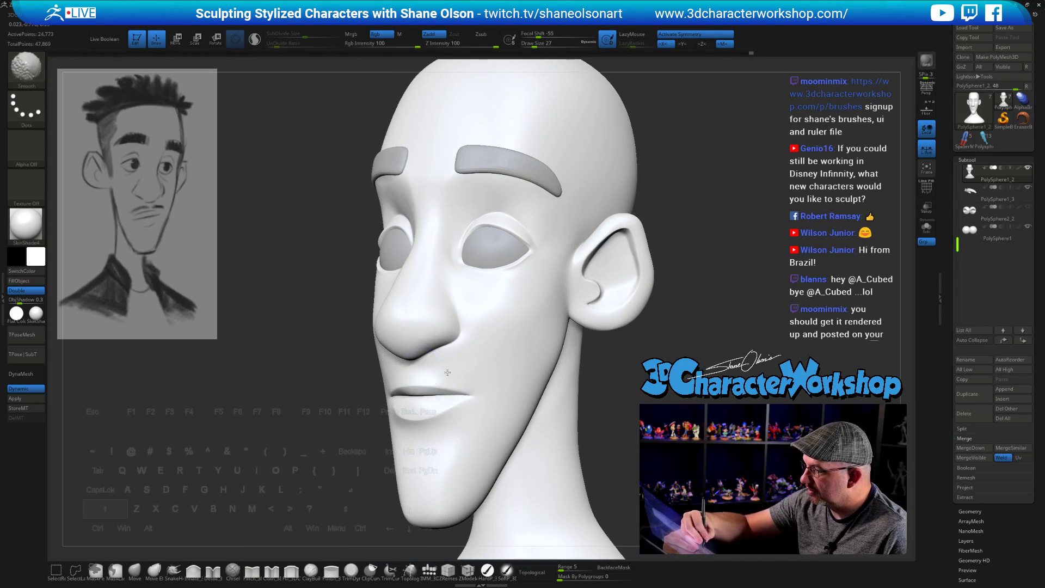
mouse_move(510, 383)
left_mouse_down()
mouse_move(637, 394)
mouse_move(529, 384)
left_mouse_up()
left_click_drag(620, 383, 610, 352, "alt")
key("shift")
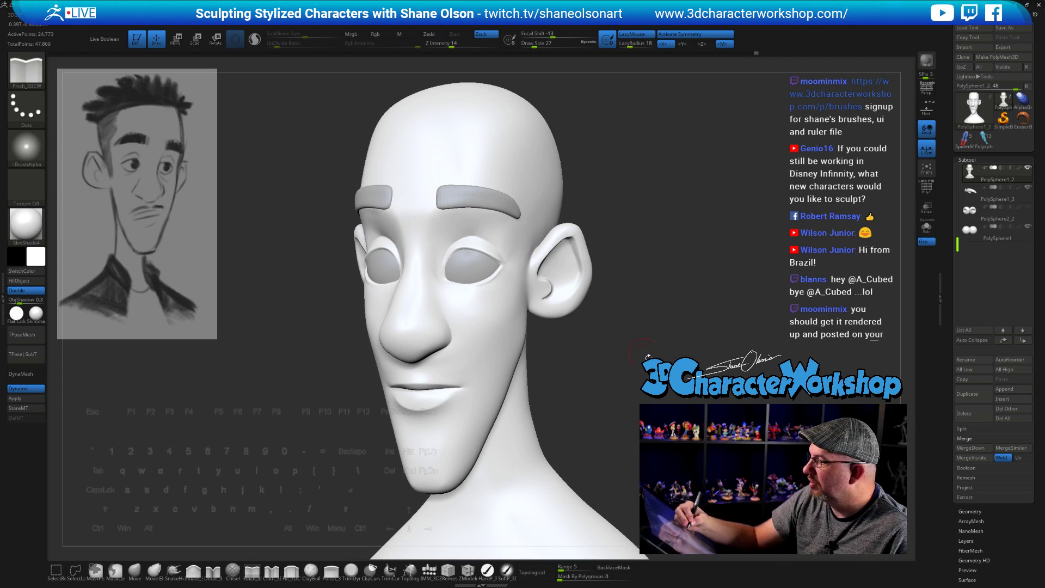
Step: Smooth the surface between the nose bridge and the inner corners of the eyes
mouse_move(649, 357)
left_mouse_down()
mouse_move(676, 355)
mouse_move(672, 370)
left_mouse_up()
key("shift")
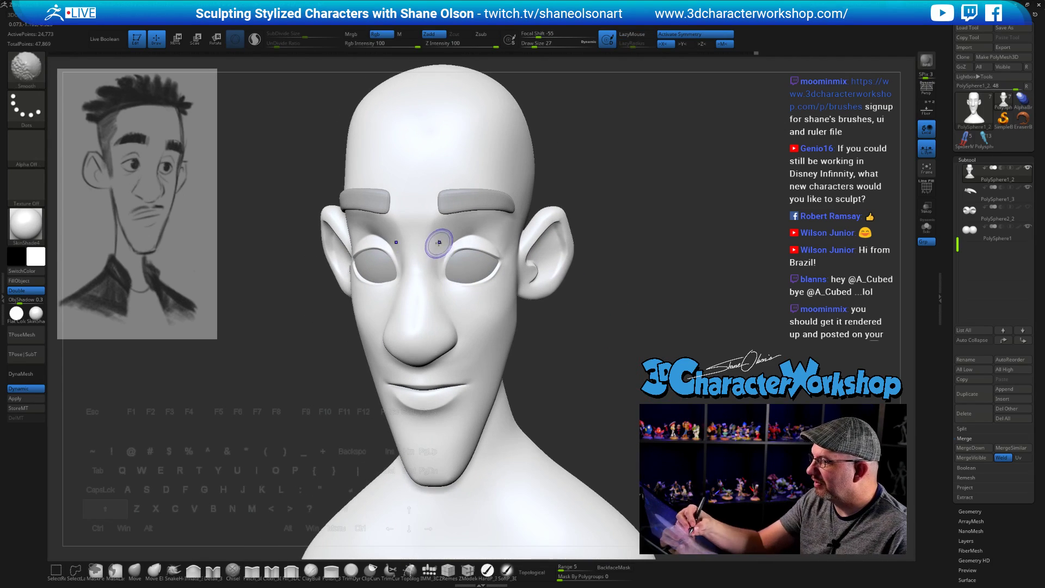
mouse_move(623, 397)
left_mouse_down()
mouse_move(631, 436)
mouse_move(590, 439)
left_mouse_up()
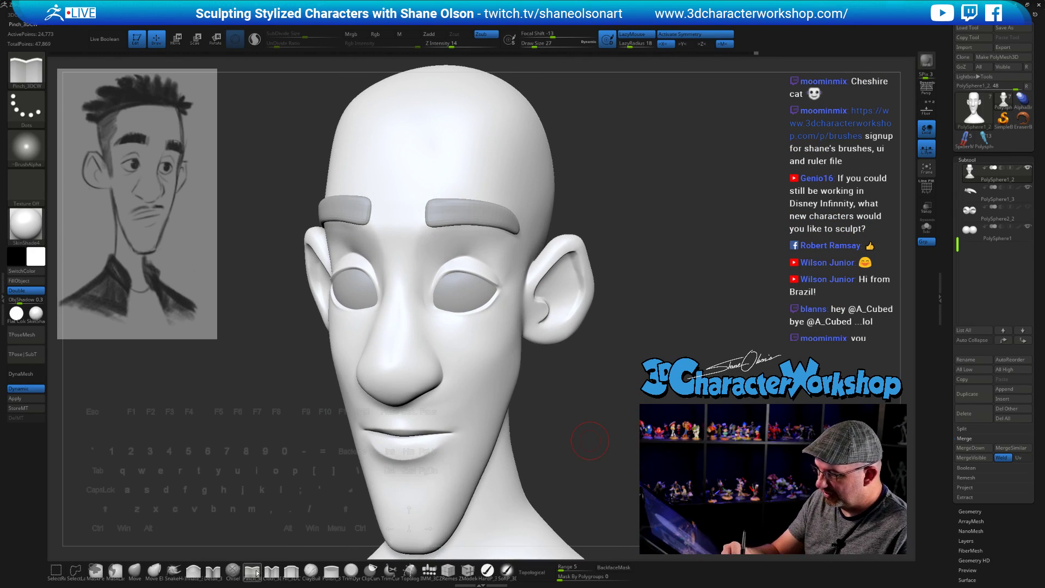
Step: Set the Pinch brush's draw size to 23, stroke creases below the inner eye corners and smooth the cheeks
key("s")
left_click(598, 395)
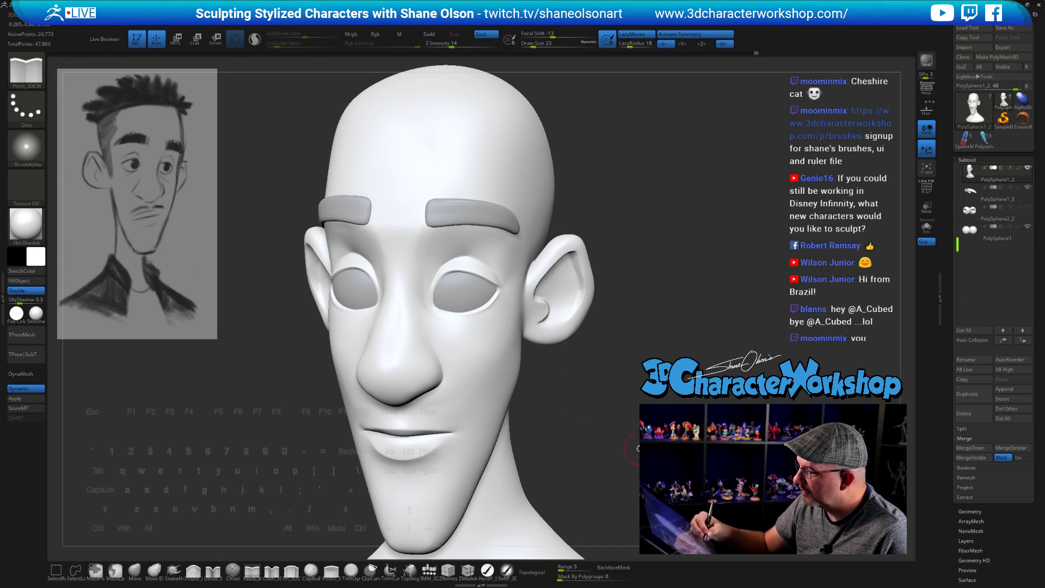
left_click_drag(637, 449, 494, 348)
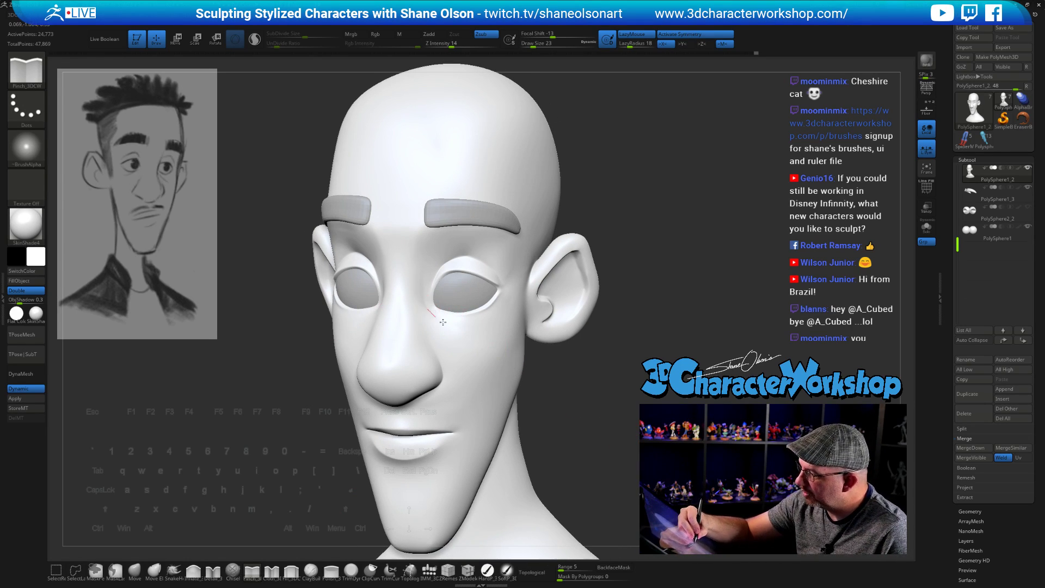
left_click_drag(632, 427, 588, 433)
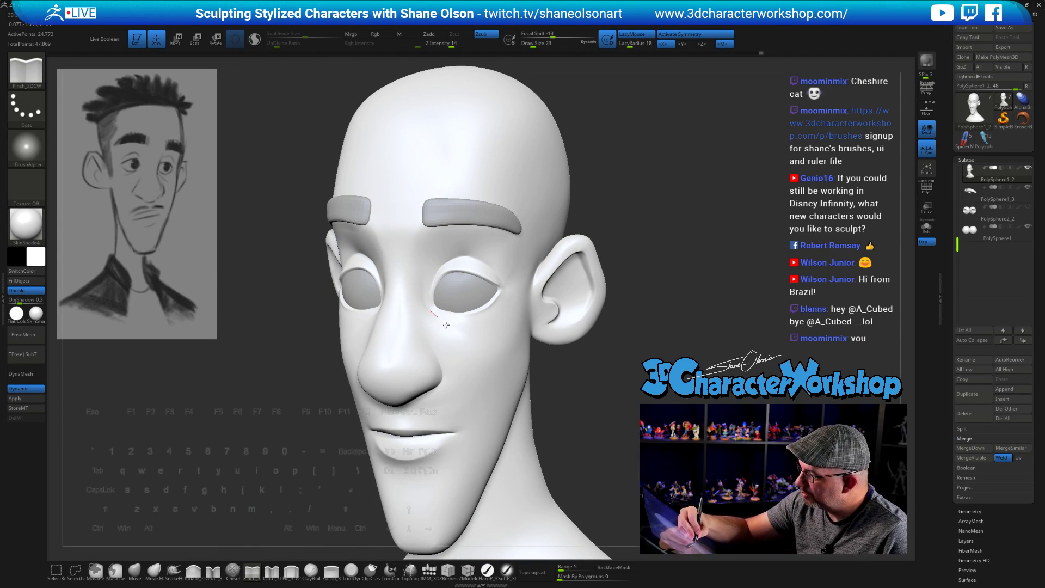
key("shift")
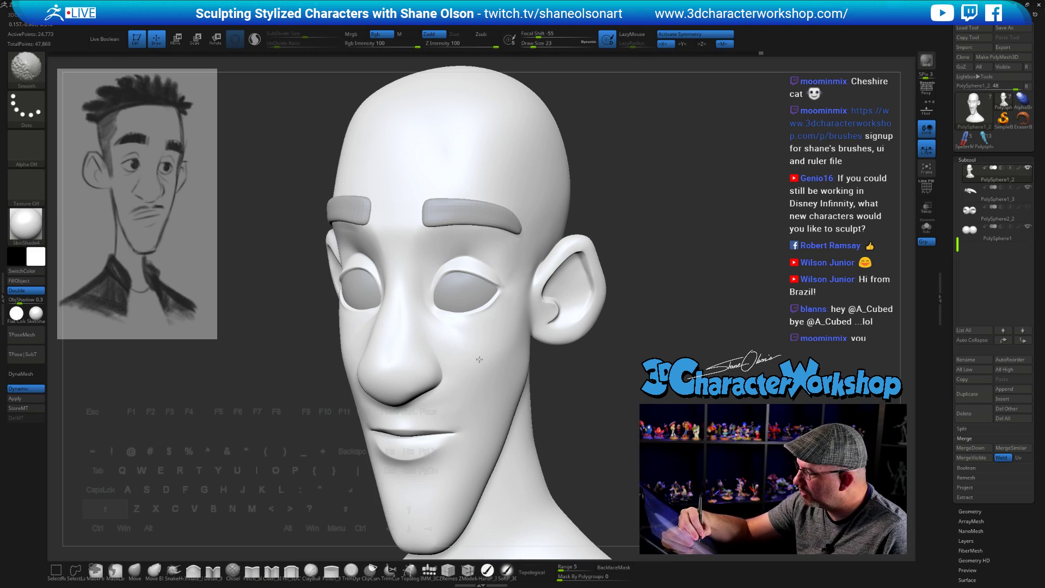
Step: Define the outer cheekbones in front of the ears using a draw size of 35 and smooth the cheeks beneath them
mouse_move(572, 403)
left_mouse_down()
mouse_move(632, 400)
mouse_move(635, 411)
mouse_move(601, 406)
mouse_move(631, 428)
left_mouse_up()
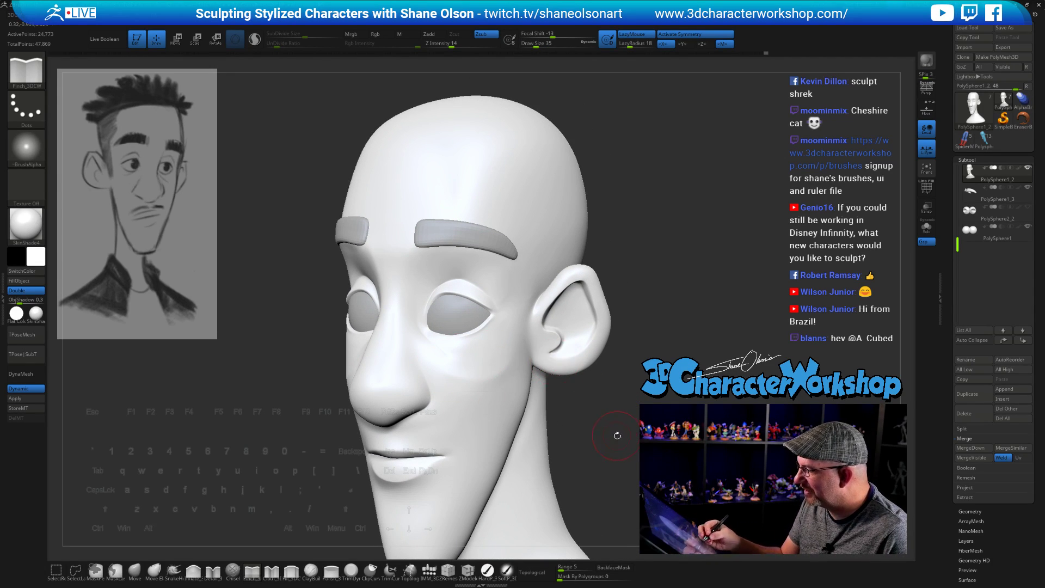
left_click_drag(618, 435, 588, 422)
key("shift")
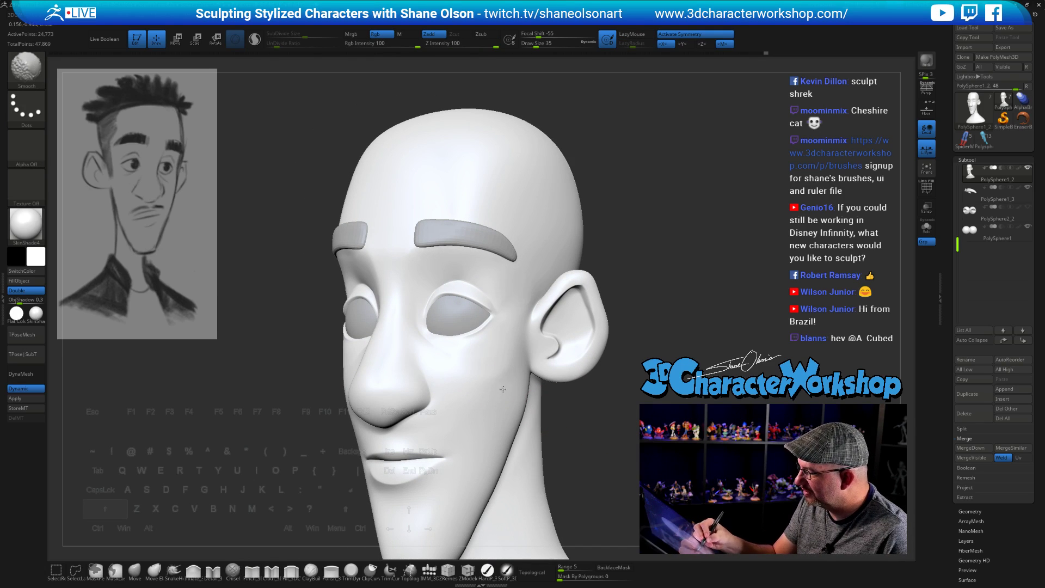
left_click_drag(502, 390, 520, 327)
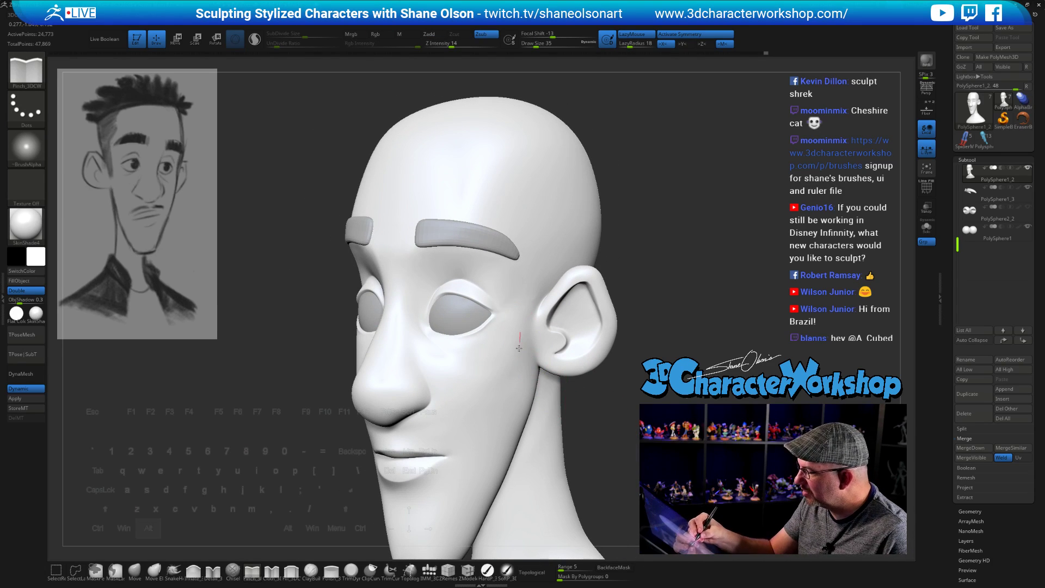
left_click_drag(585, 418, 522, 351)
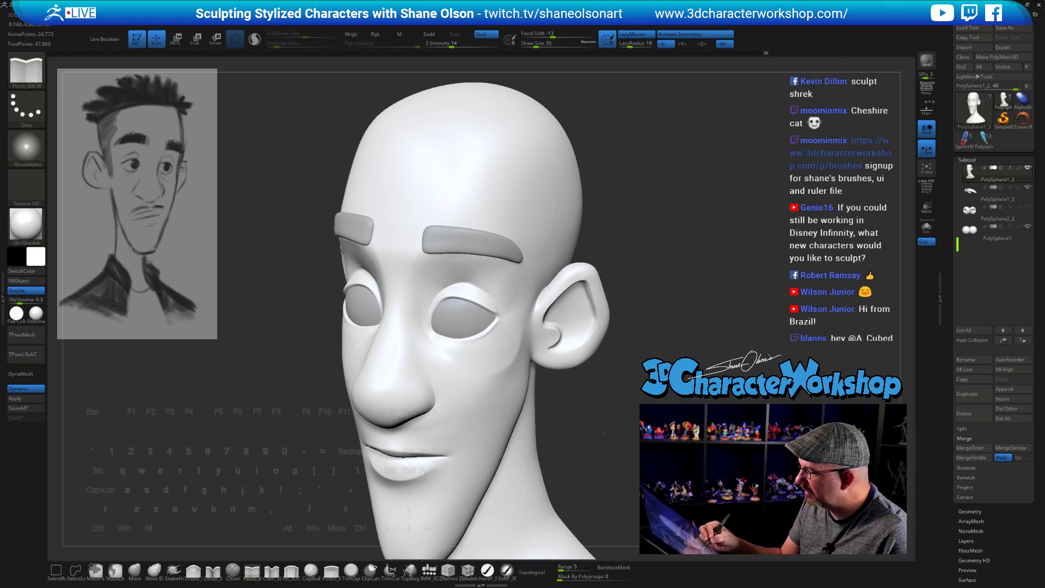
key("shift")
left_click_drag(604, 427, 490, 375)
left_click_drag(561, 436, 588, 427)
Step: Switch to the Move brush with a draw size of 71 and reshape the outer cheeks
key("b")
key("m")
key("v")
key("s")
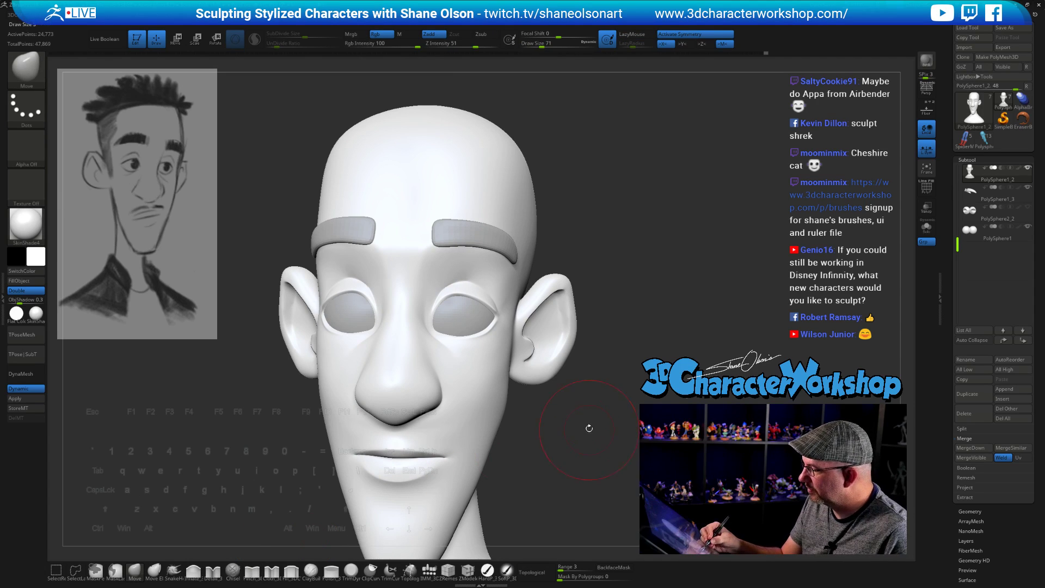
left_click_drag(502, 350, 509, 374)
mouse_move(599, 458)
left_mouse_down("shift")
mouse_move(593, 425)
mouse_move(607, 432)
mouse_move(588, 439)
mouse_move(600, 423)
mouse_move(588, 397)
mouse_move(550, 385)
mouse_move(555, 393)
mouse_move(553, 354)
mouse_move(570, 387)
mouse_move(557, 439)
mouse_move(566, 404)
mouse_move(563, 421)
mouse_move(549, 413)
mouse_move(558, 423)
mouse_move(588, 422)
mouse_move(570, 424)
mouse_move(567, 401)
left_mouse_up("shift")
Step: Raise the Move brush's draw size to 167 and shift the broad forms around the nose and mouth
key("s")
key("s")
left_click(535, 367)
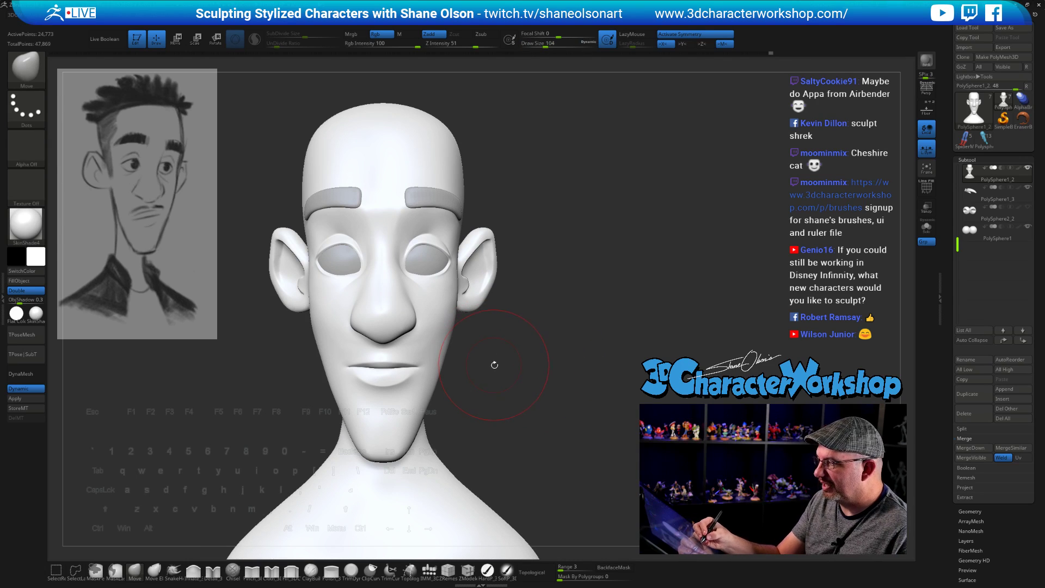
key("s")
left_click_drag(494, 367, 507, 368)
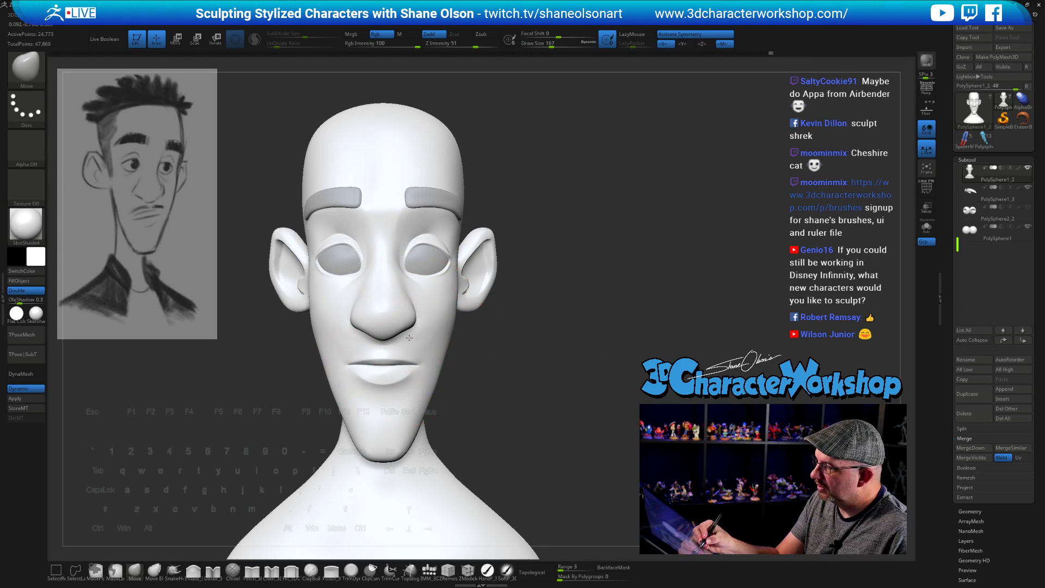
mouse_move(497, 399)
left_mouse_down()
mouse_move(513, 412)
mouse_move(532, 392)
left_mouse_up()
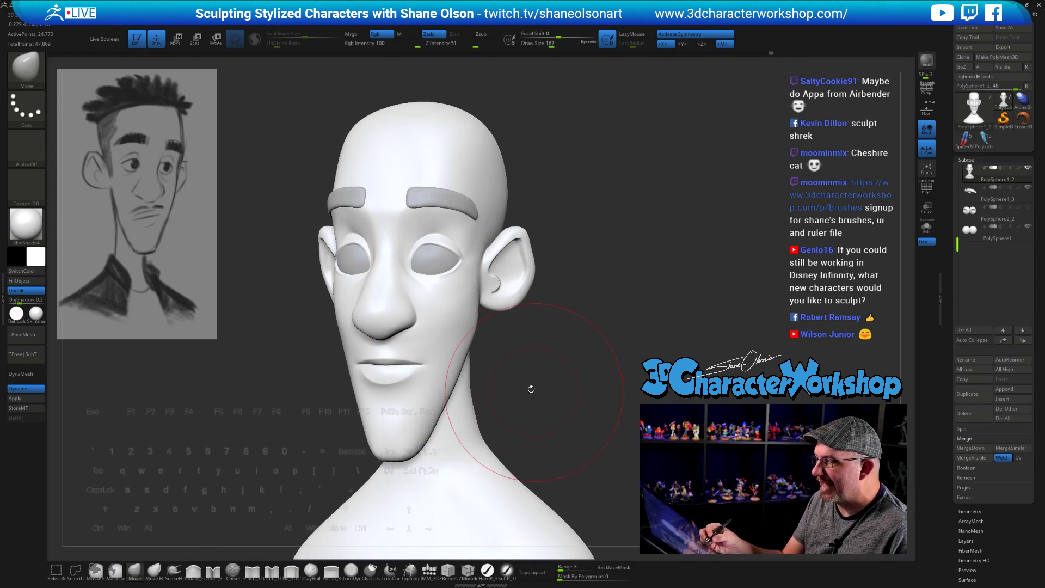
left_click_drag(394, 362, 434, 376)
left_click_drag(550, 409, 583, 423)
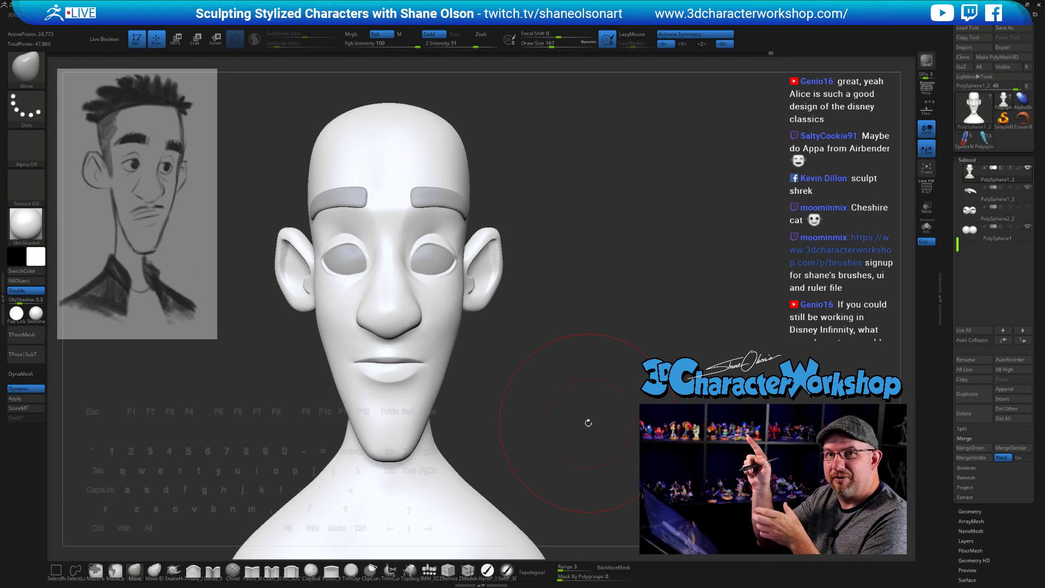
Step: Set the draw size to 101, reshape the underside of the jaw near the chin in profile, and enlarge the brush
mouse_move(589, 423)
left_mouse_down()
mouse_move(648, 411)
mouse_move(636, 355)
mouse_move(652, 340)
mouse_move(646, 353)
mouse_move(659, 354)
mouse_move(607, 363)
mouse_move(612, 350)
mouse_move(645, 348)
left_mouse_up()
key("s")
mouse_move(591, 381)
left_mouse_down()
mouse_move(540, 392)
mouse_move(614, 385)
mouse_move(597, 393)
left_mouse_up()
key("s")
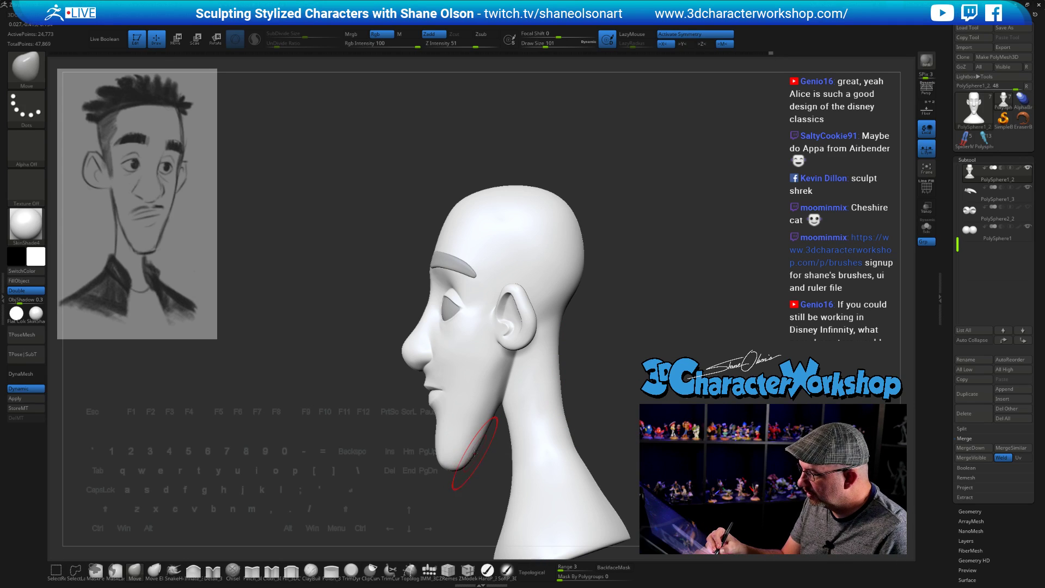
left_click_drag(474, 451, 470, 447)
mouse_move(579, 400)
left_mouse_down()
mouse_move(506, 388)
mouse_move(638, 377)
mouse_move(602, 355)
mouse_move(608, 396)
mouse_move(583, 417)
left_mouse_up()
key("bracketright")
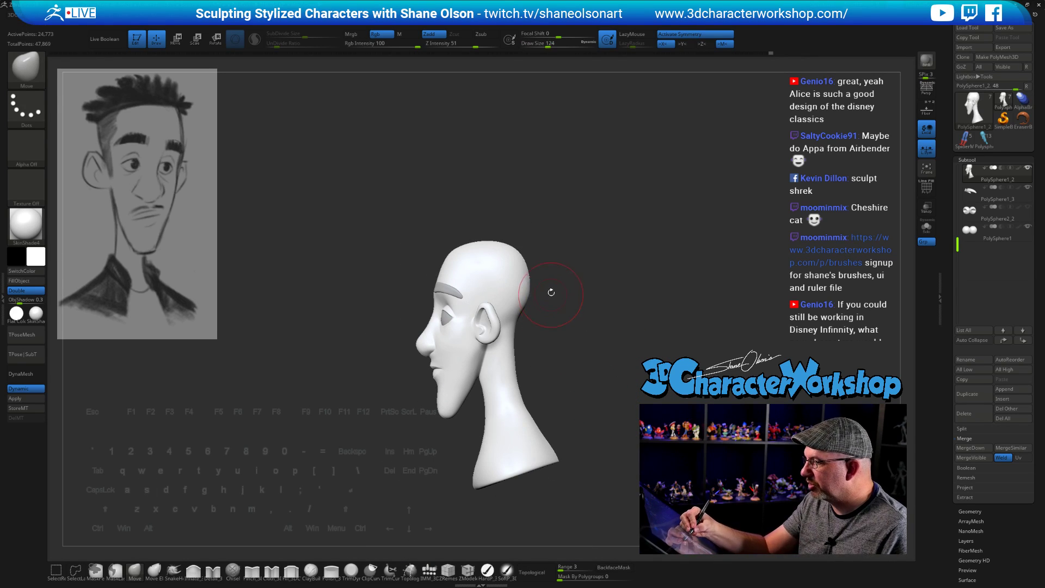
Step: Set the Move brush's draw size to 120 and reshape the sides of the lower face from the front
key("bracketright")
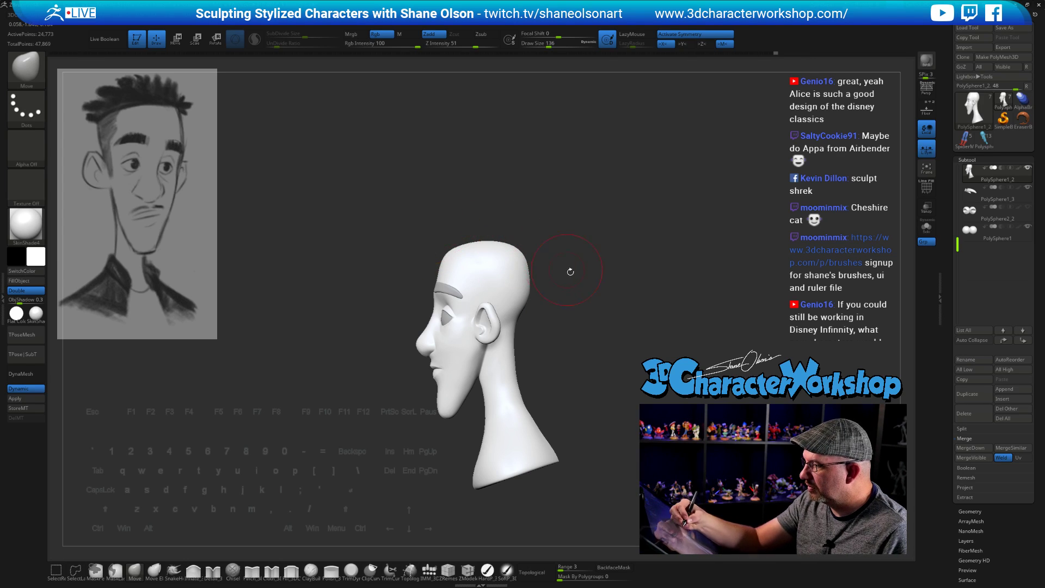
mouse_move(570, 271)
left_mouse_down()
mouse_move(588, 234)
mouse_move(651, 351)
mouse_move(659, 325)
mouse_move(620, 344)
mouse_move(636, 386)
left_mouse_up()
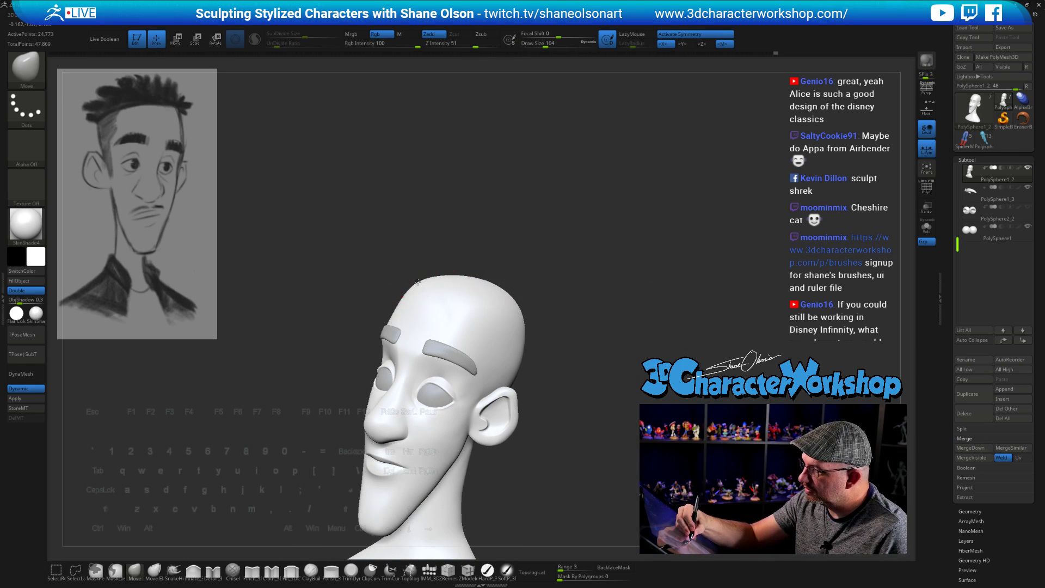
left_click_drag(583, 354, 632, 386)
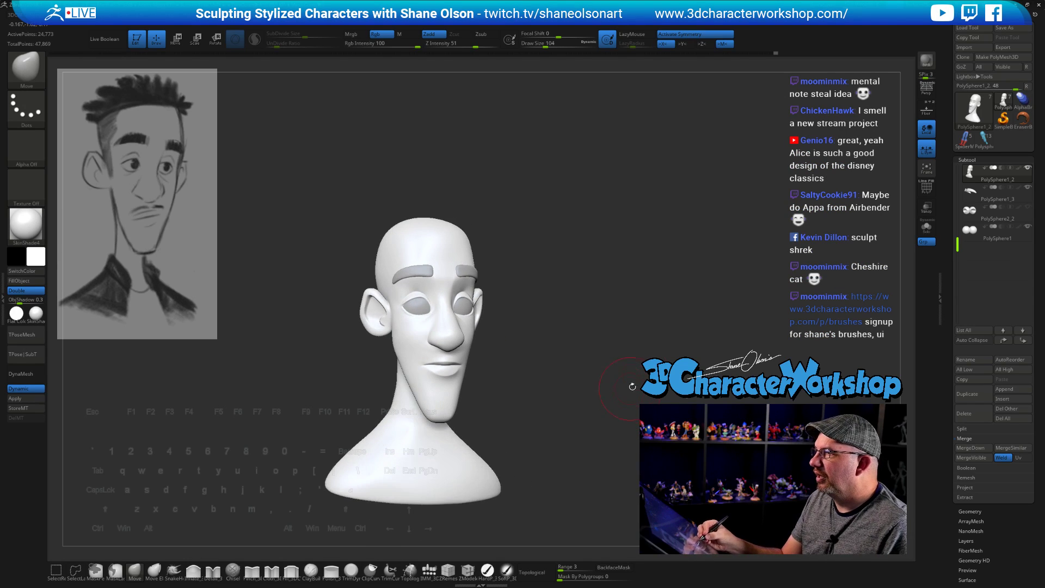
left_click_drag(635, 327, 622, 377, "alt")
mouse_move(622, 377)
left_mouse_down("alt")
mouse_move(632, 270)
mouse_move(618, 268)
left_mouse_up("alt")
key("s")
left_click_drag(636, 231, 634, 245, "alt")
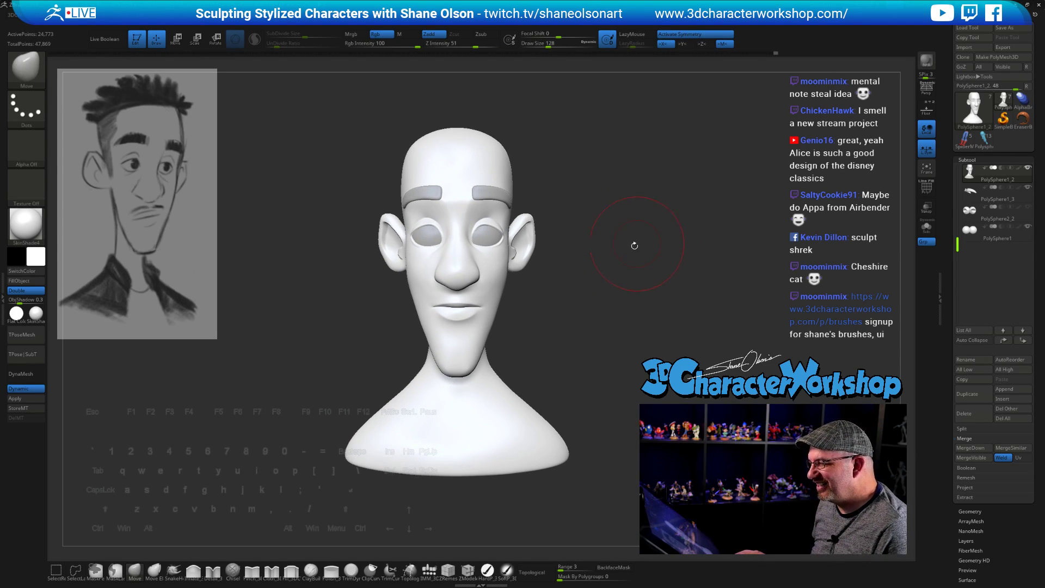
key("s")
left_click(288, 272)
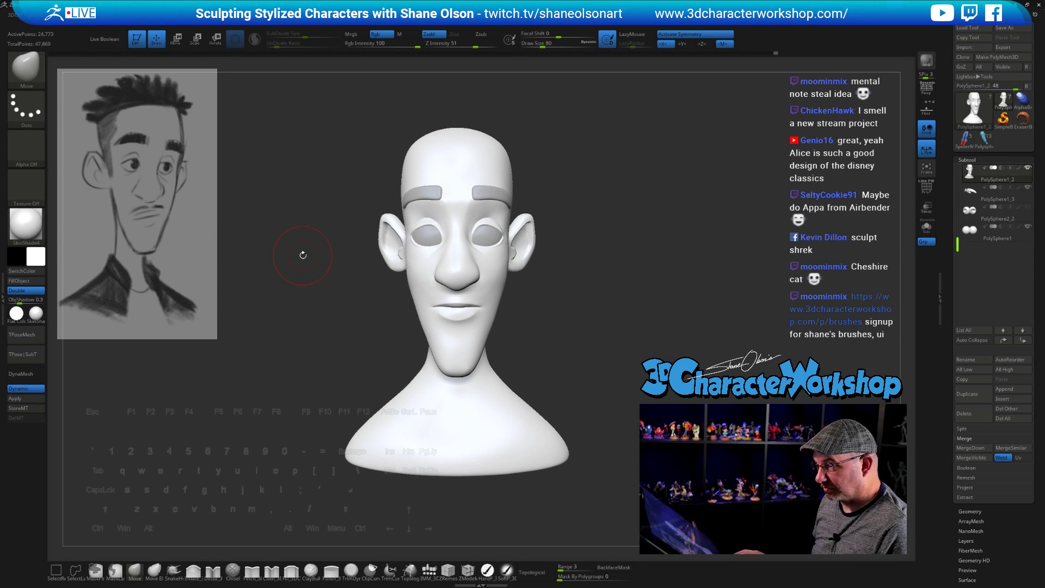
key("s")
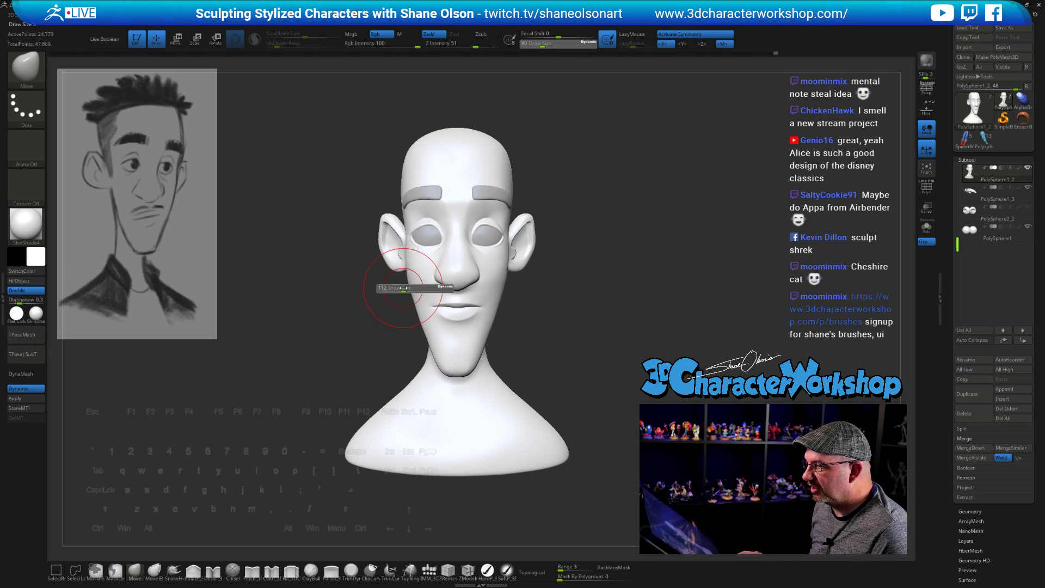
left_click(409, 280)
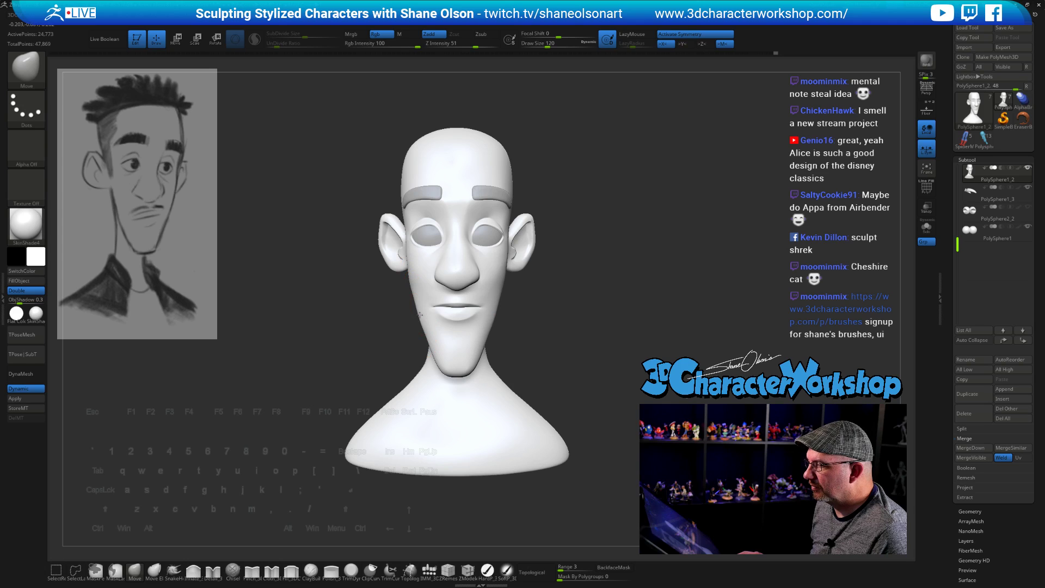
left_click_drag(553, 289, 518, 293)
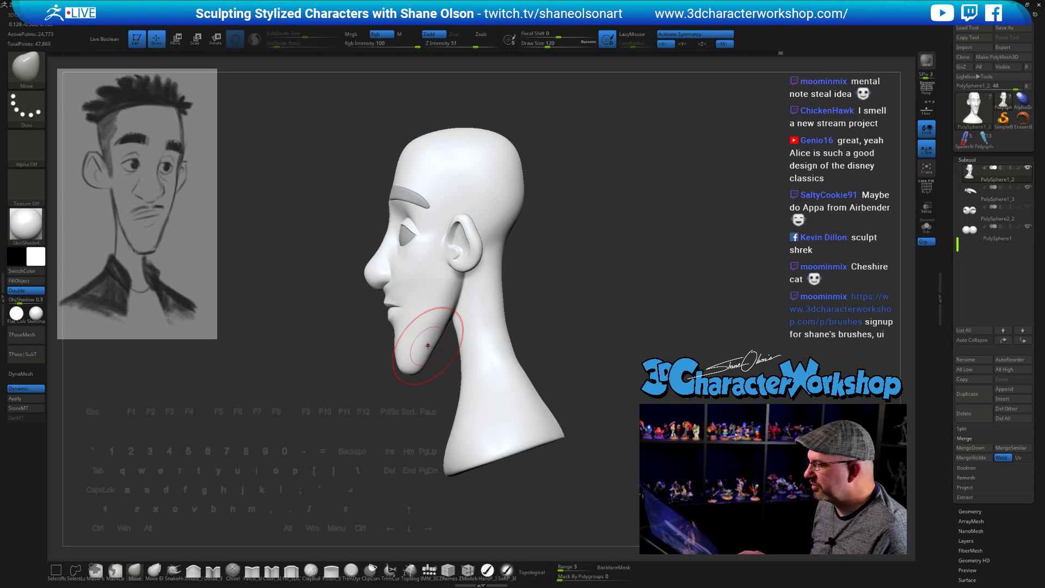
Step: Refine the profile around the nose, lips and chin, and shift the forehead with a larger Move brush
left_click_drag(394, 326, 385, 295)
key("bracketright")
key("bracketright")
key("bracketleft")
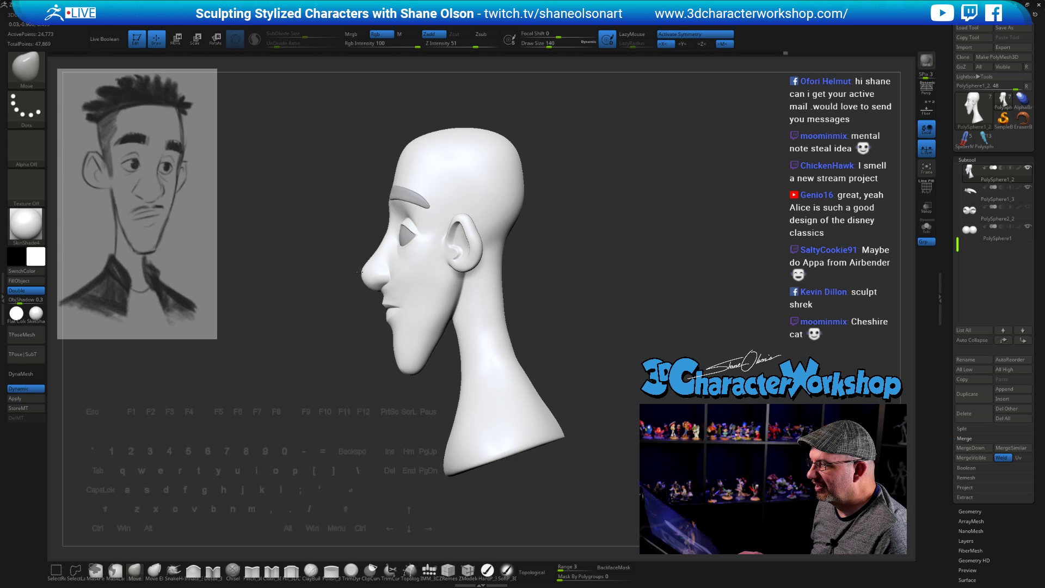
key("bracketright")
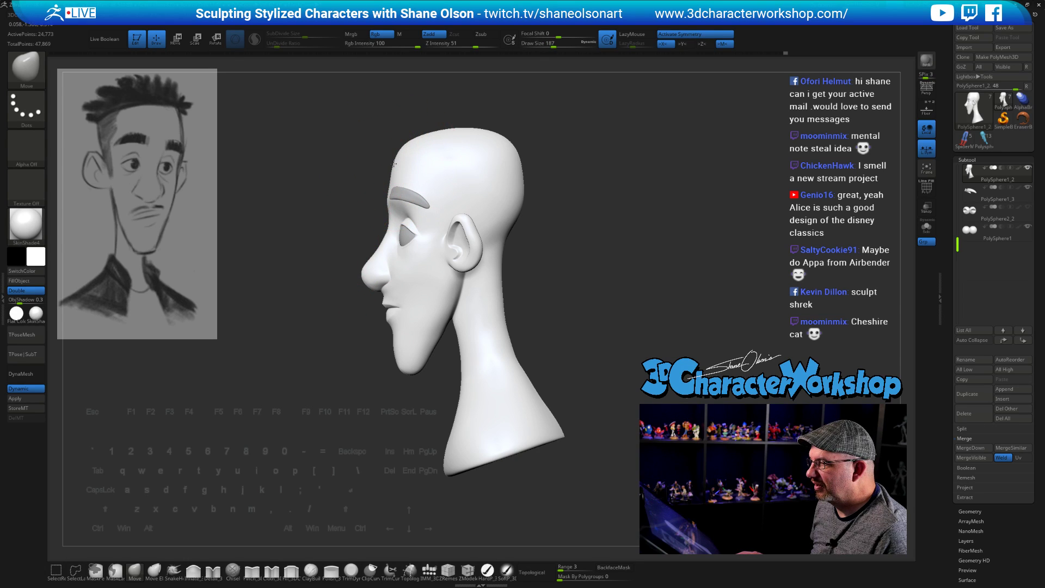
left_click_drag(394, 163, 391, 165)
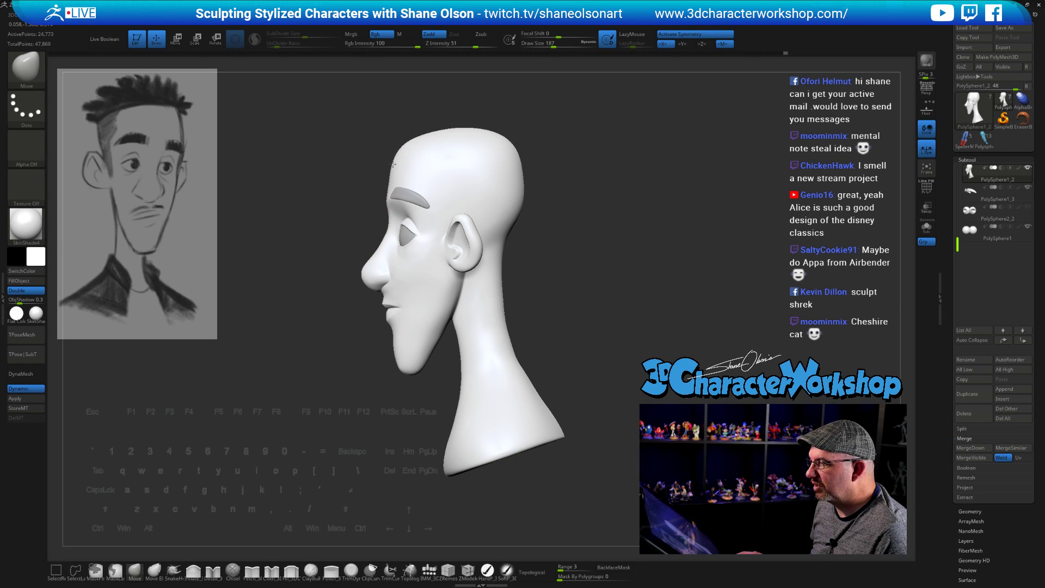
Step: Make the eyebrows the active subtool and adjust their shape against the brow with a smaller Move brush
left_click(402, 190, "alt")
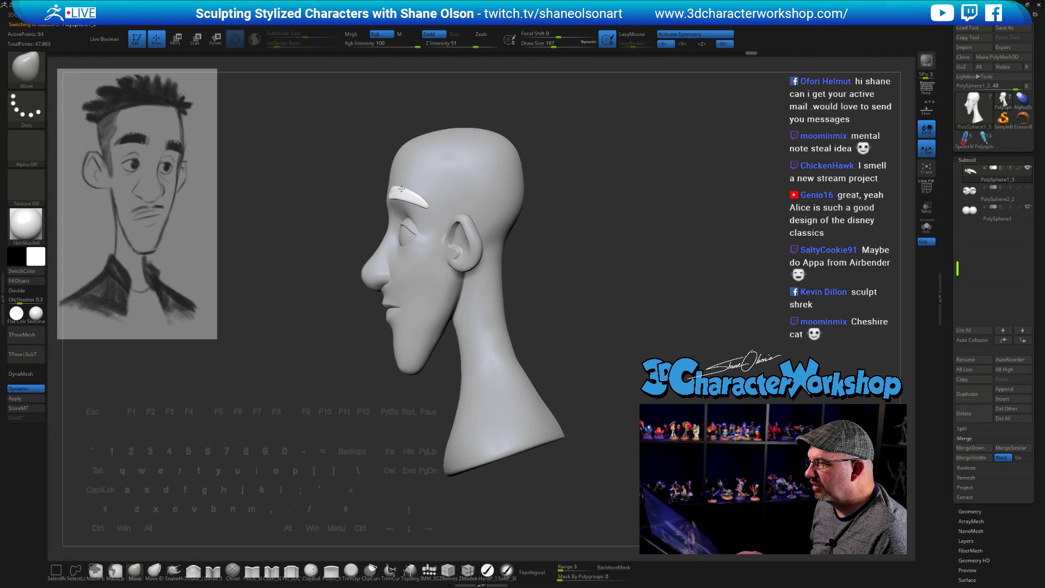
left_click_drag(357, 215, 381, 223)
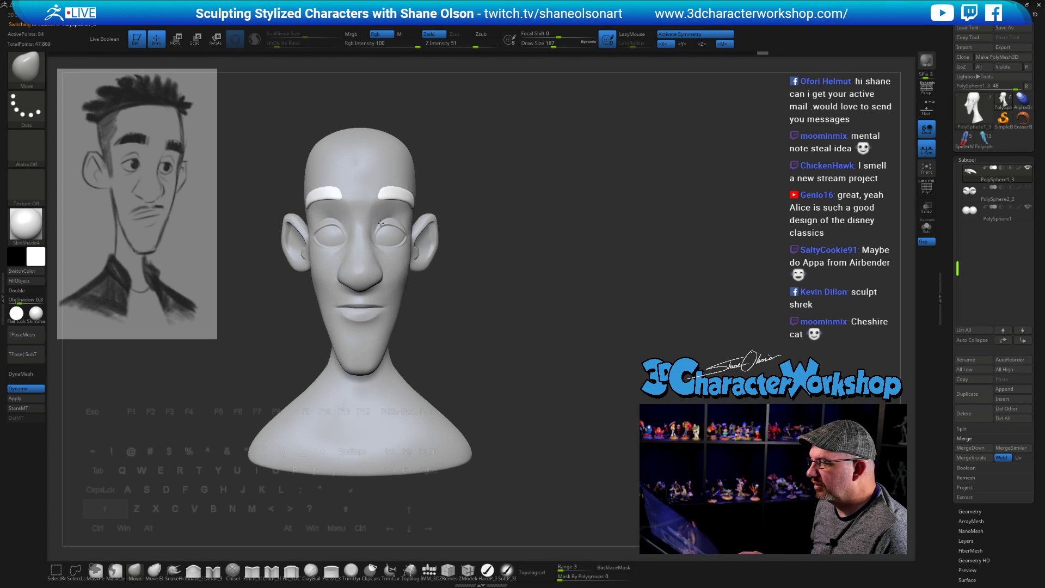
left_click_drag(566, 255, 616, 259, "alt")
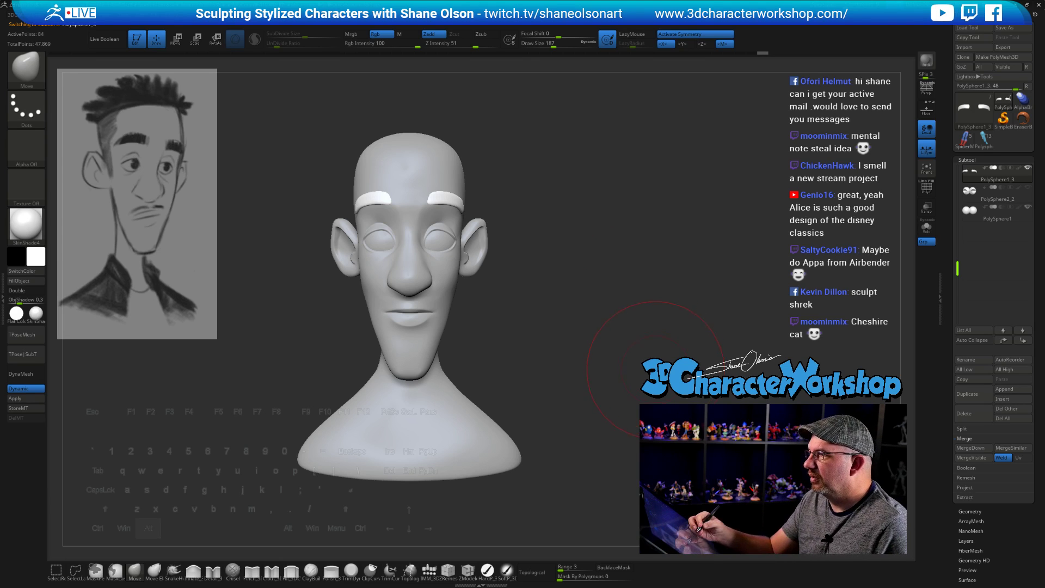
mouse_move(655, 369)
left_mouse_down("alt")
mouse_move(655, 401)
mouse_move(637, 365)
left_mouse_up("alt")
key("bracketleft")
mouse_move(703, 330)
left_mouse_down()
mouse_move(634, 326)
mouse_move(643, 293)
mouse_move(618, 284)
left_mouse_up()
key("s")
left_click_drag(478, 184, 457, 196)
left_click_drag(554, 222, 512, 219)
left_click_drag(426, 205, 429, 201)
mouse_move(531, 183)
left_mouse_down()
mouse_move(586, 183)
mouse_move(526, 169)
mouse_move(521, 150)
mouse_move(519, 182)
mouse_move(481, 193)
mouse_move(472, 178)
left_mouse_up()
Step: Set the draw size to 71 and fit the eyebrows' curvature to the forehead from the side and below
key("s")
left_click_drag(560, 207, 525, 245)
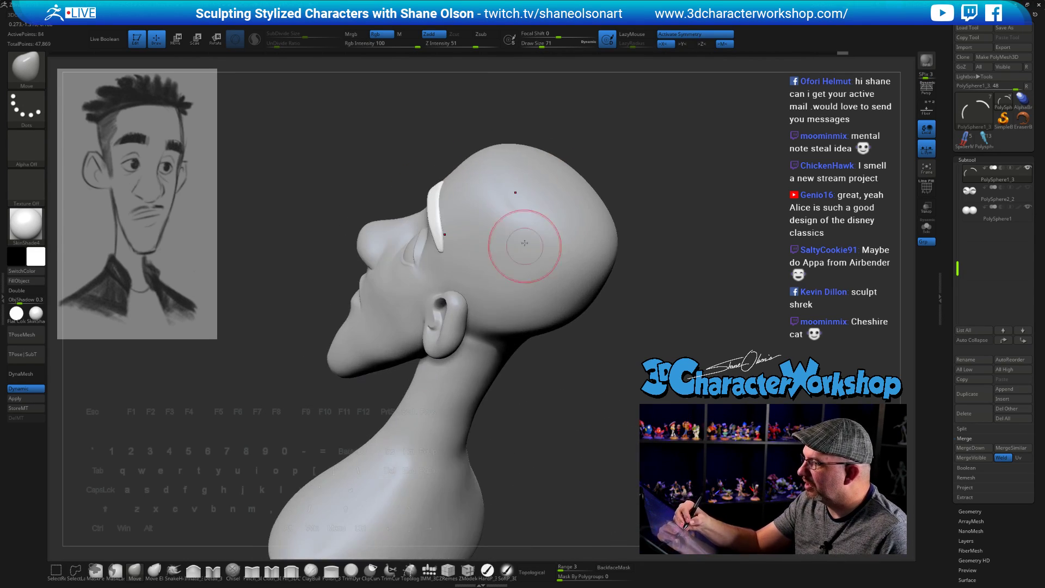
left_click_drag(670, 223, 500, 197)
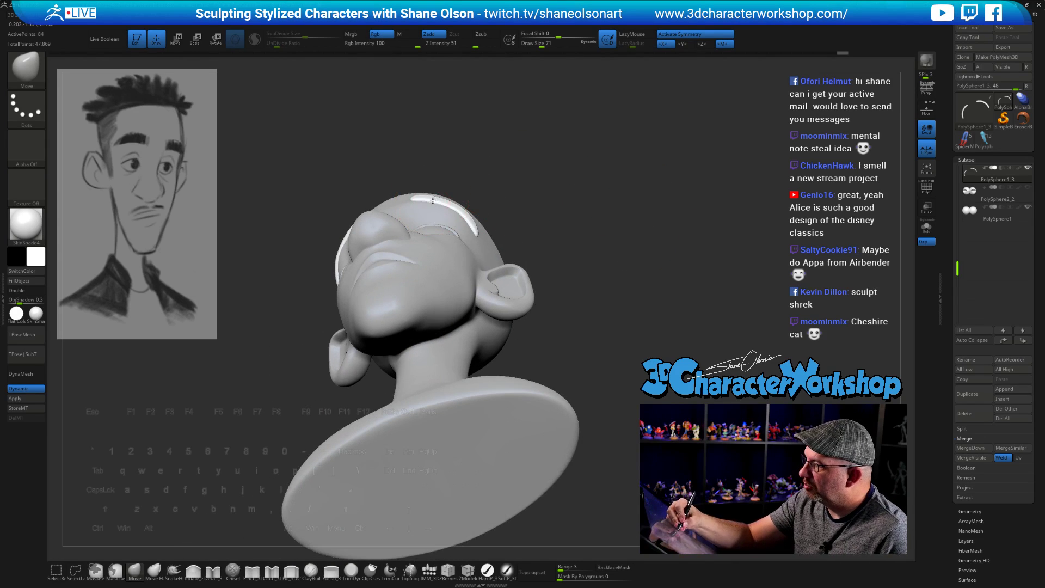
left_click_drag(560, 243, 498, 238)
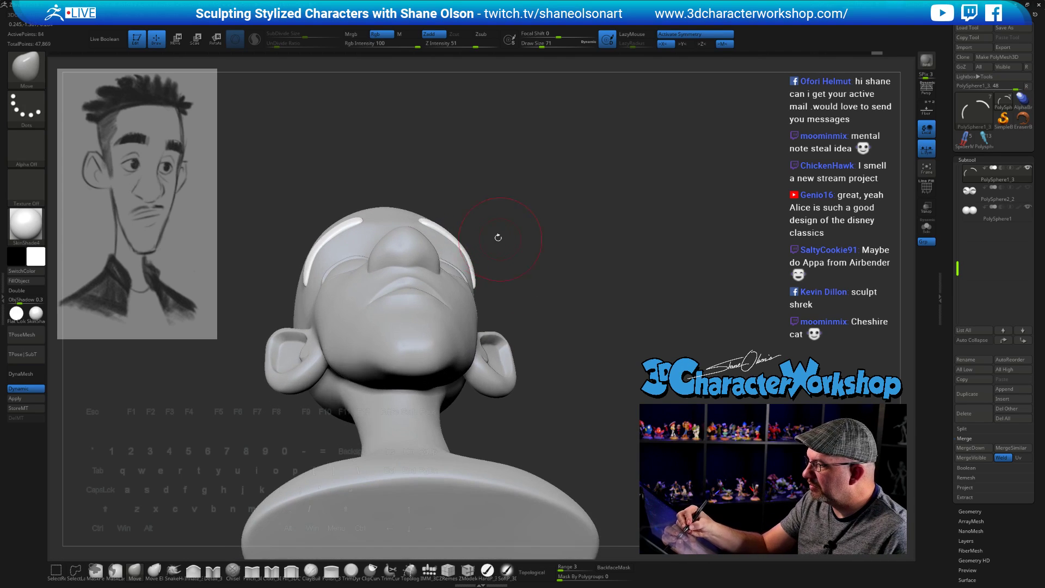
mouse_move(538, 279)
left_mouse_down()
mouse_move(512, 282)
mouse_move(469, 311)
mouse_move(496, 301)
mouse_move(519, 267)
mouse_move(487, 236)
mouse_move(457, 237)
left_mouse_up()
mouse_move(592, 375)
left_mouse_down()
mouse_move(604, 336)
mouse_move(588, 299)
mouse_move(599, 375)
mouse_move(599, 358)
left_mouse_up()
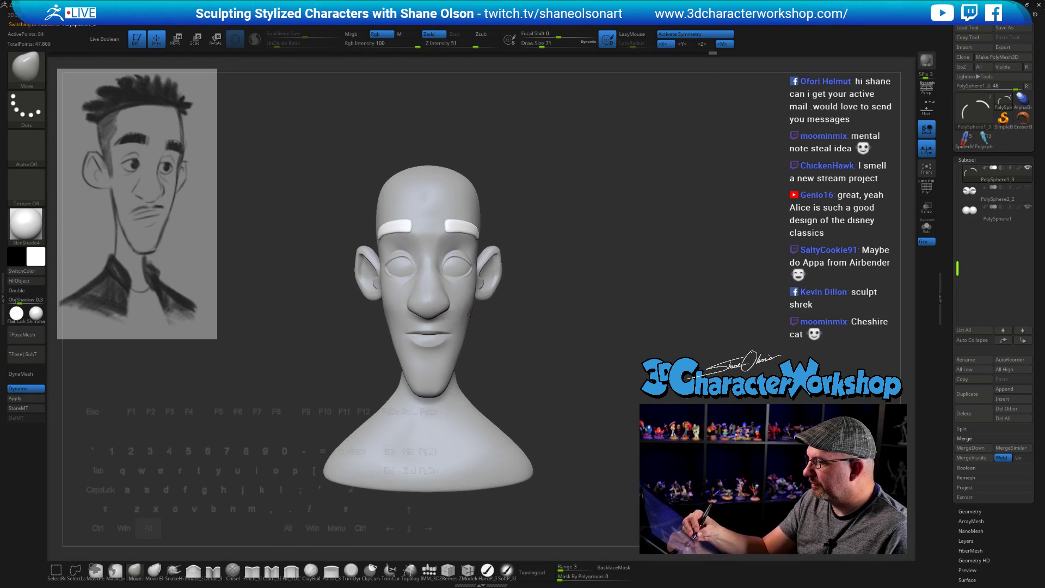
Step: Make the head the active subtool and choose a brown skin colour of red 134, green 103, blue 85
left_click_drag(583, 397, 605, 393)
left_click(39, 258)
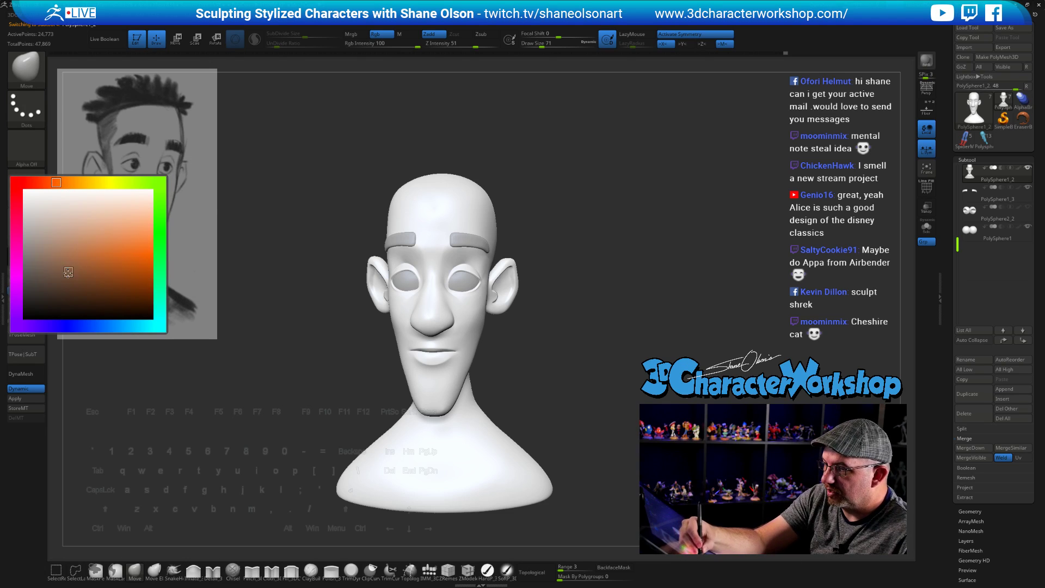
left_click(58, 274)
left_click_drag(569, 272, 586, 338)
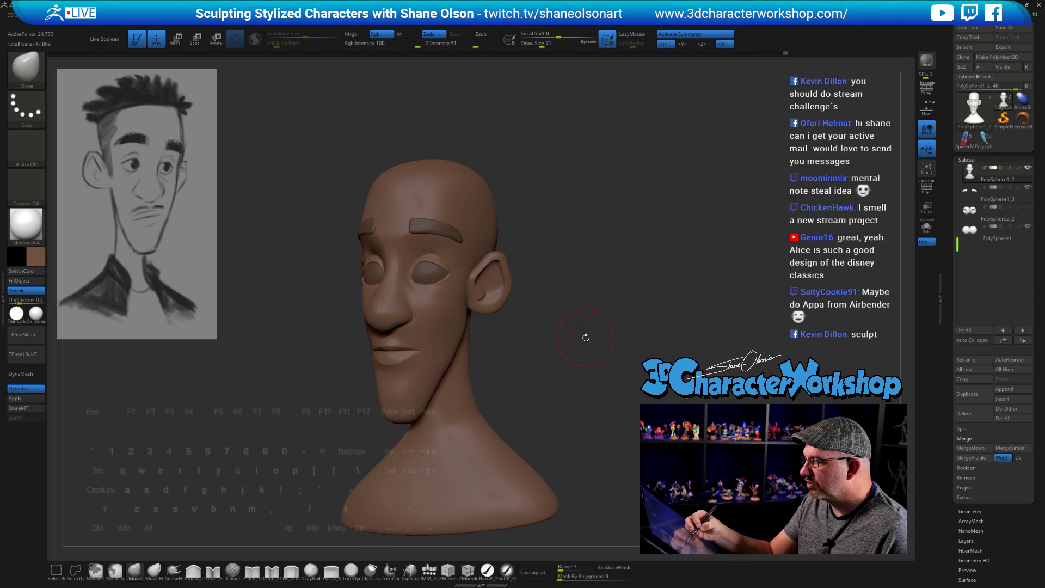
left_click(38, 260)
left_click(54, 268)
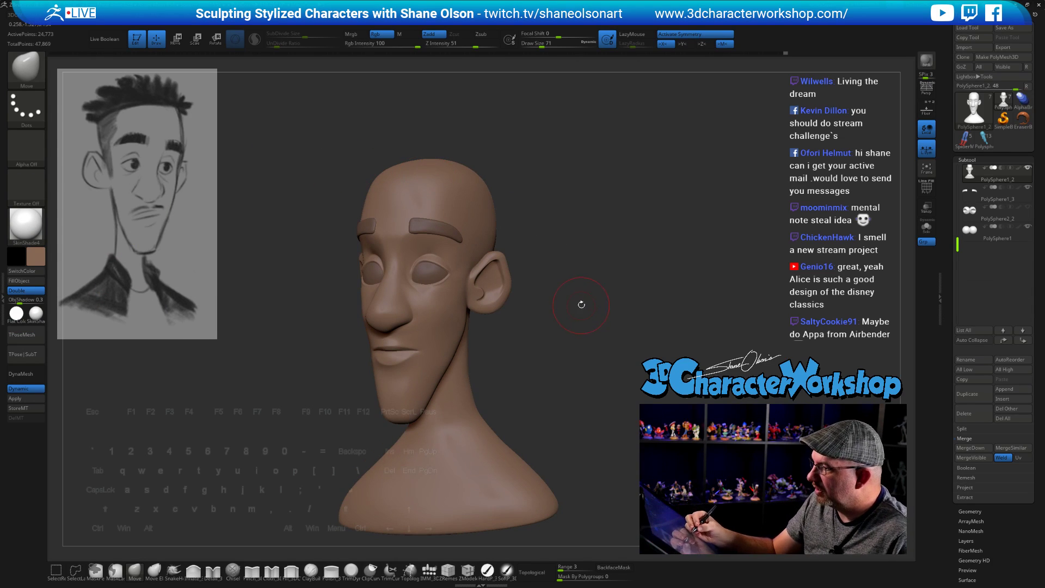
left_click_drag(582, 305, 563, 386)
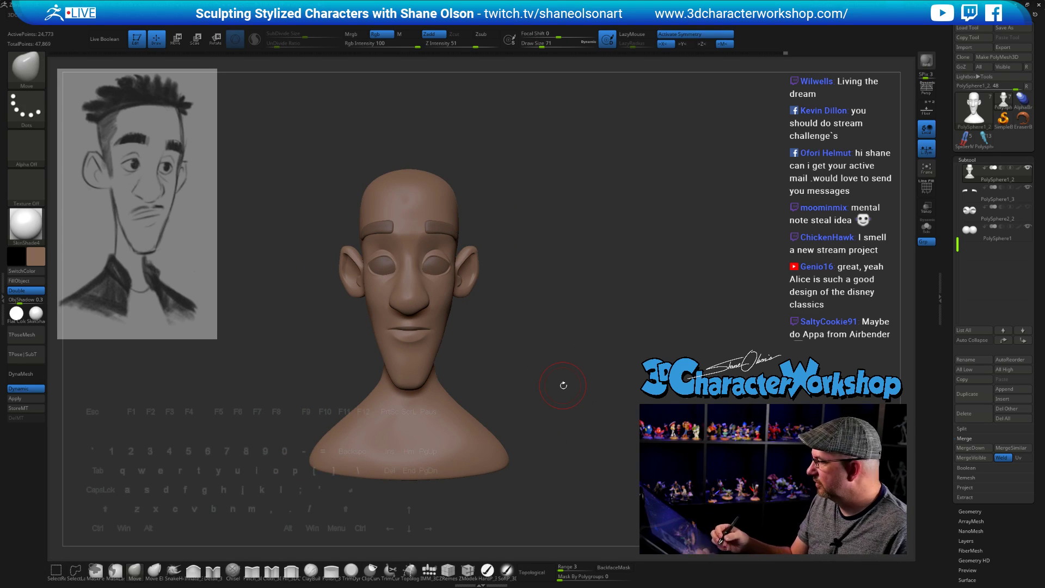
Step: Choose a muted reddish paint colour and switch to the soft paint brush with an adjusted draw size
left_click(488, 570)
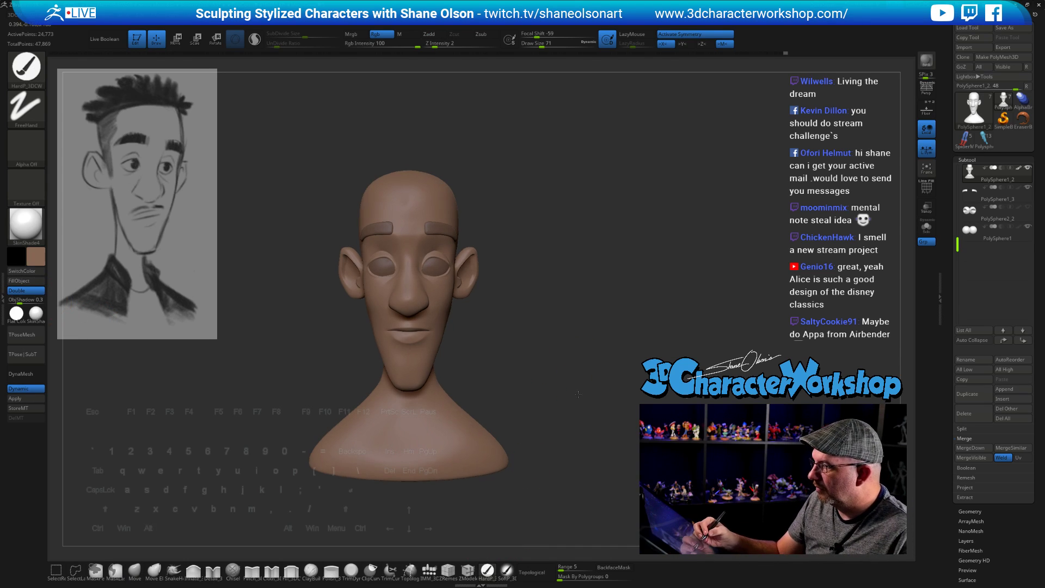
left_click_drag(575, 387, 582, 402)
left_click(40, 255)
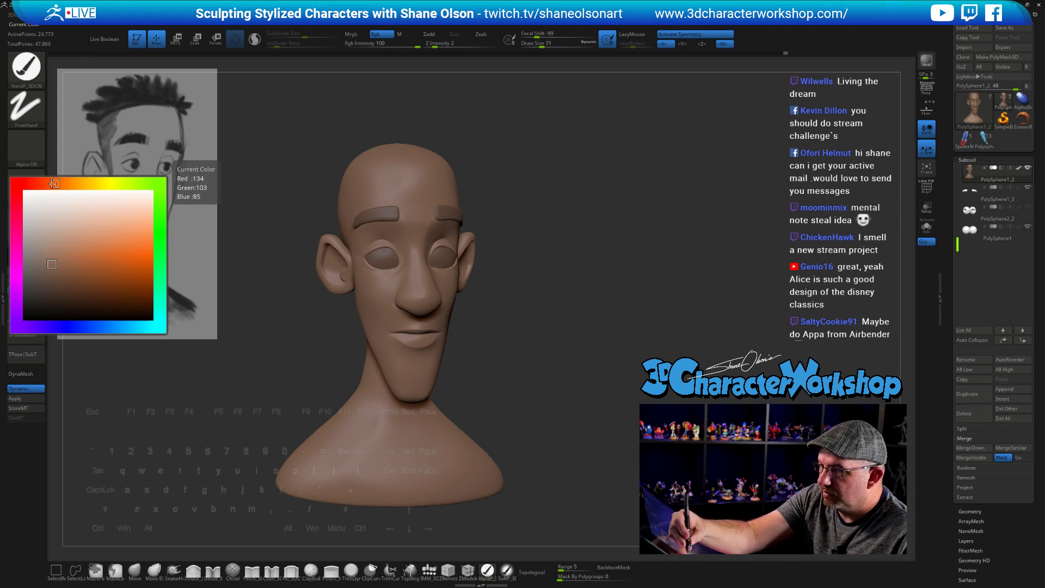
left_click(31, 183)
left_click(93, 277)
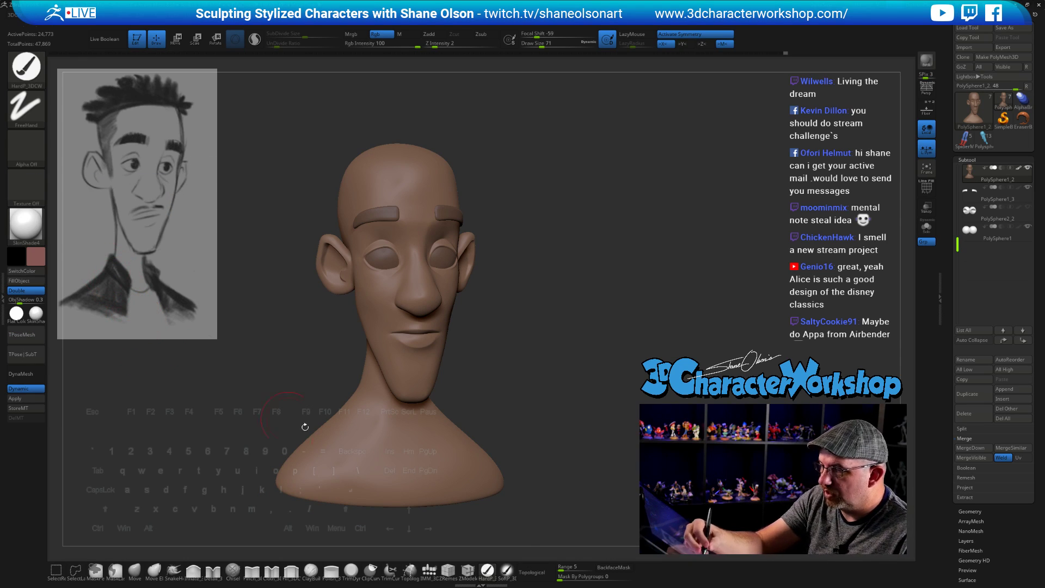
left_click(507, 571)
key("s")
Step: Paint soft reddish tones over the head's ears, nose and cheeks from several angles
mouse_move(521, 347)
left_mouse_down()
mouse_move(520, 290)
mouse_move(553, 330)
mouse_move(561, 372)
left_mouse_up()
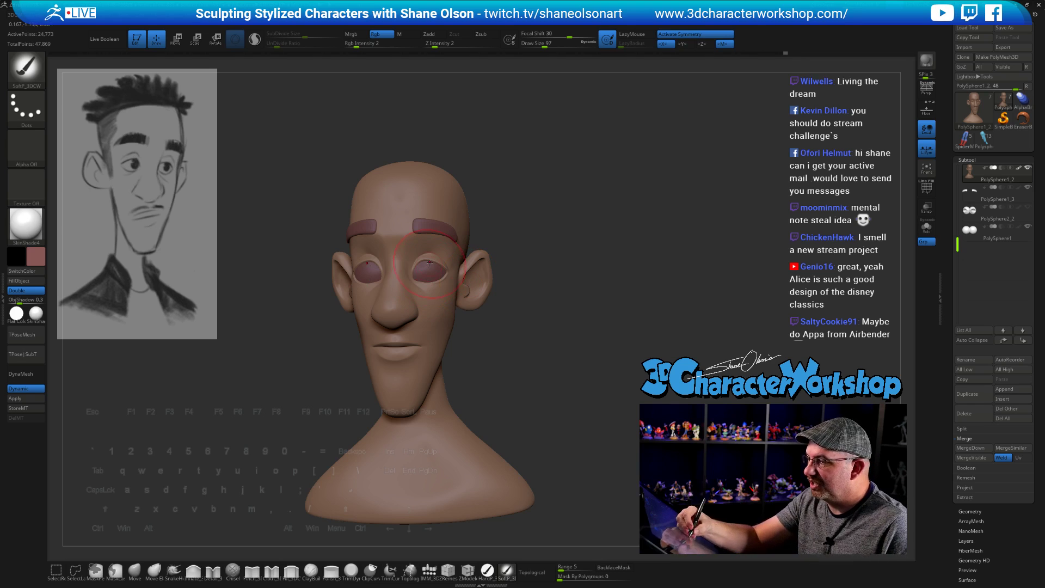
left_click_drag(523, 288, 525, 315)
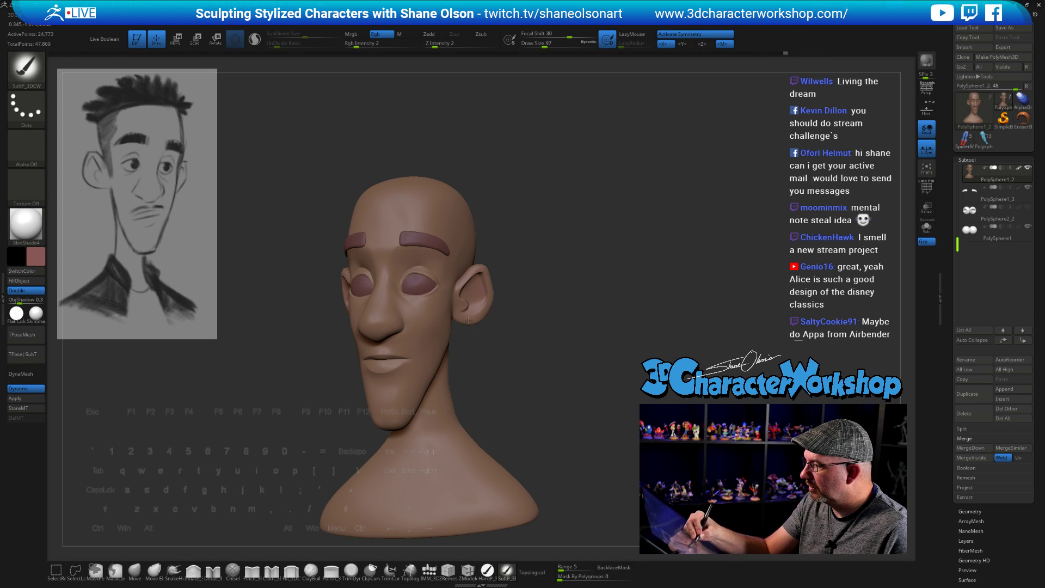
left_click_drag(550, 374, 461, 329)
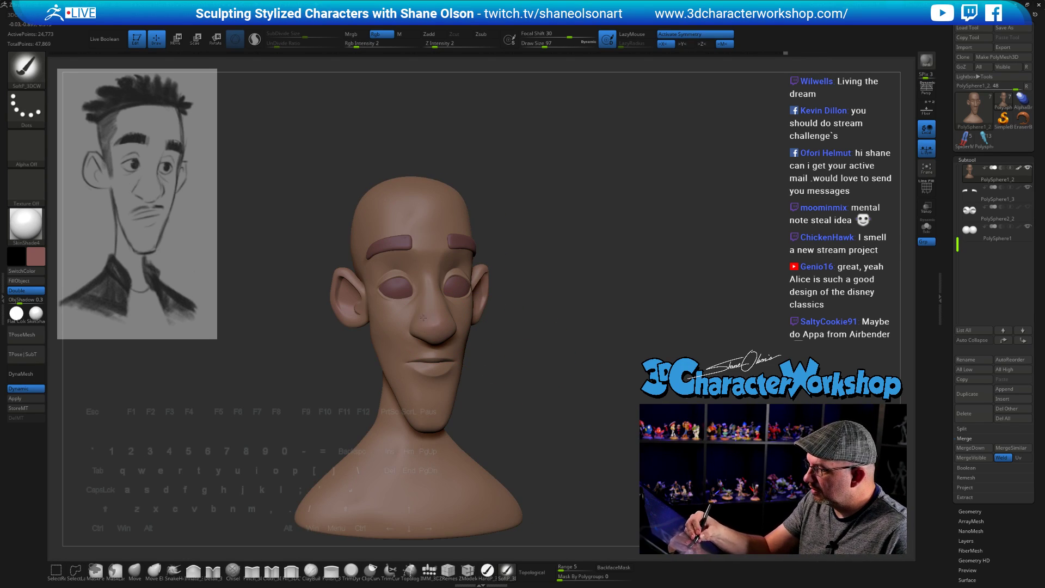
mouse_move(464, 345)
left_mouse_down()
mouse_move(486, 342)
mouse_move(465, 333)
left_mouse_up()
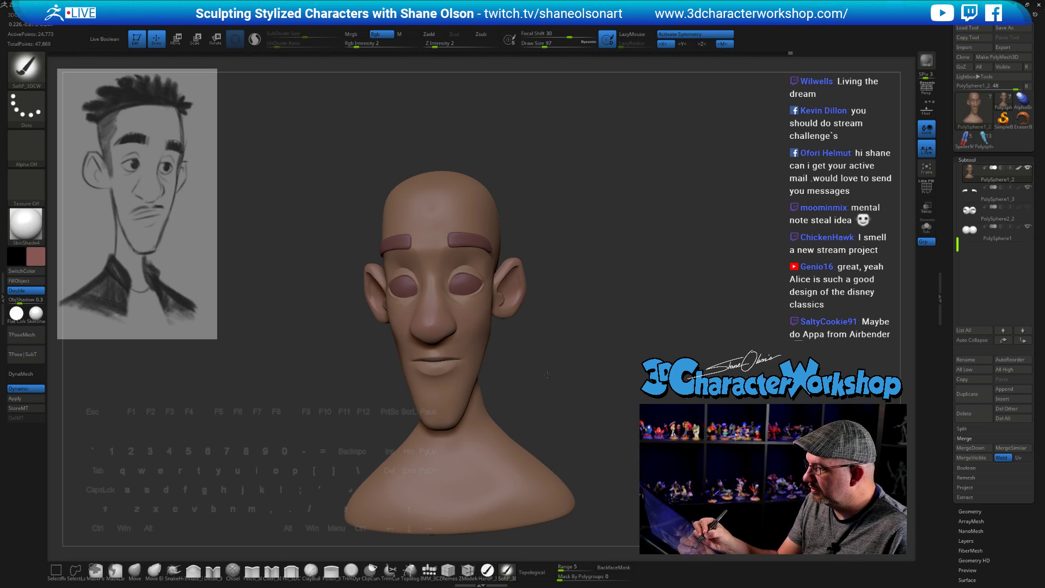
left_click_drag(547, 374, 509, 333)
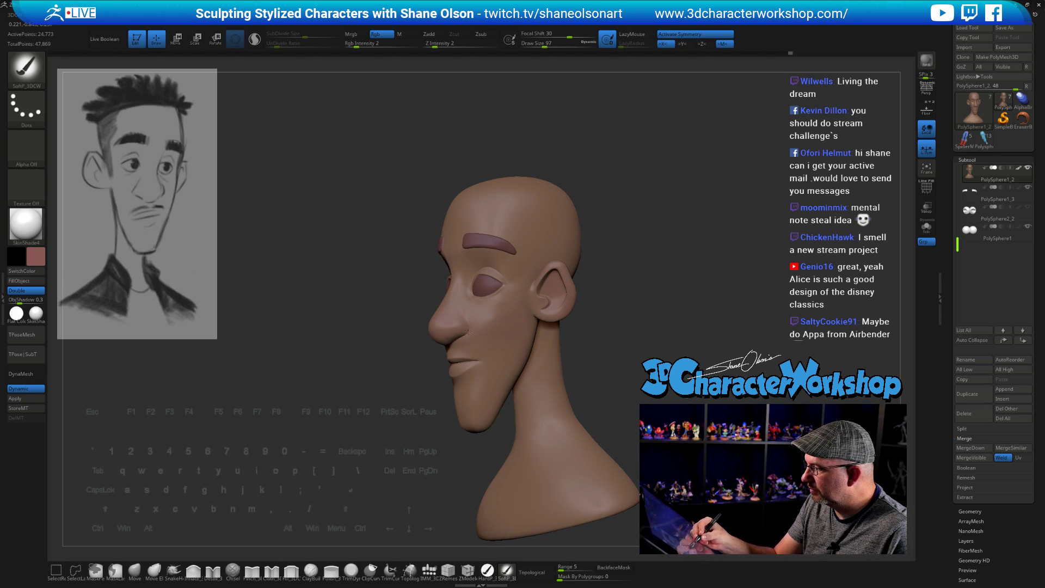
left_click_drag(634, 365, 383, 332)
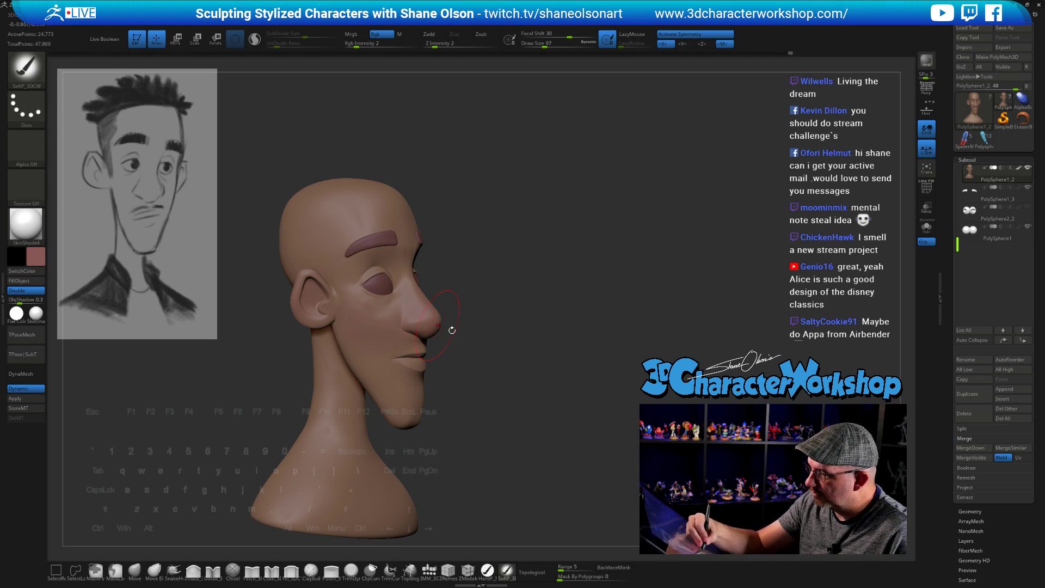
Step: Paint the lips in a darker red-brown using the hard paint brush at a draw size of 14
mouse_move(451, 329)
left_mouse_down()
mouse_move(541, 392)
mouse_move(539, 411)
mouse_move(561, 432)
mouse_move(574, 410)
mouse_move(576, 377)
mouse_move(565, 374)
left_mouse_up()
key("s")
key("s")
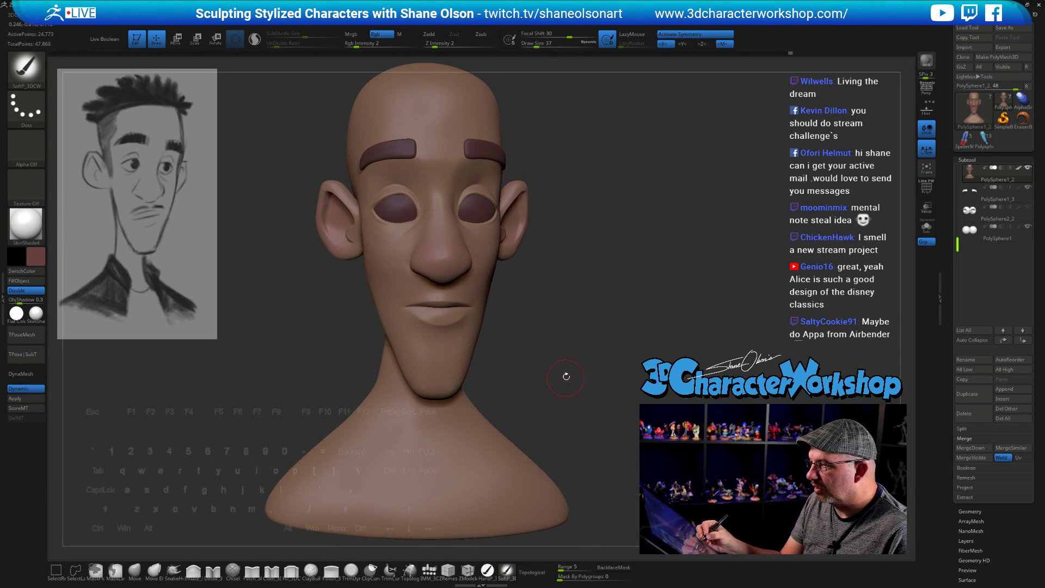
left_click(487, 570)
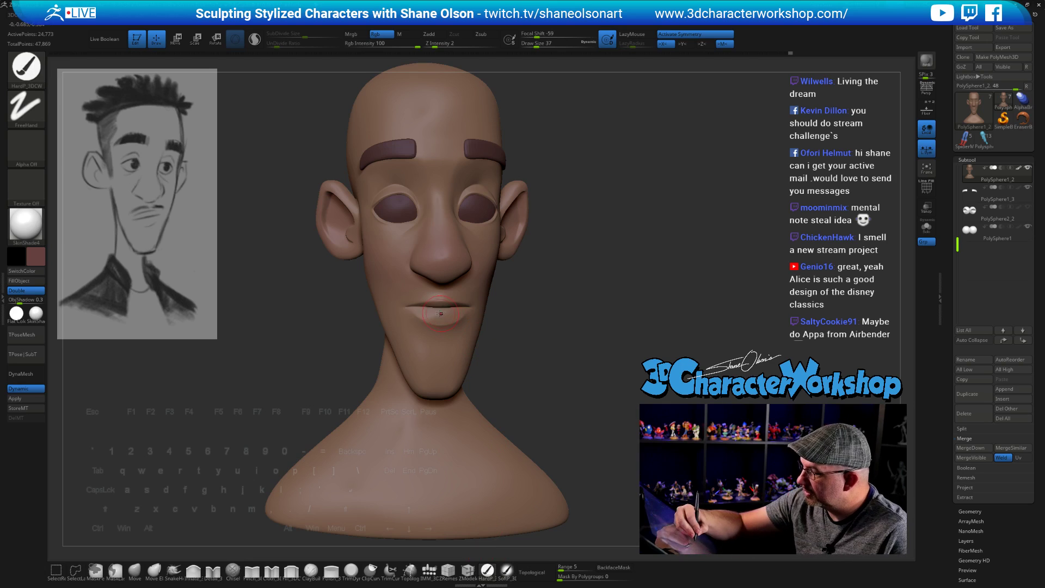
key("s")
left_click_drag(443, 313, 457, 315)
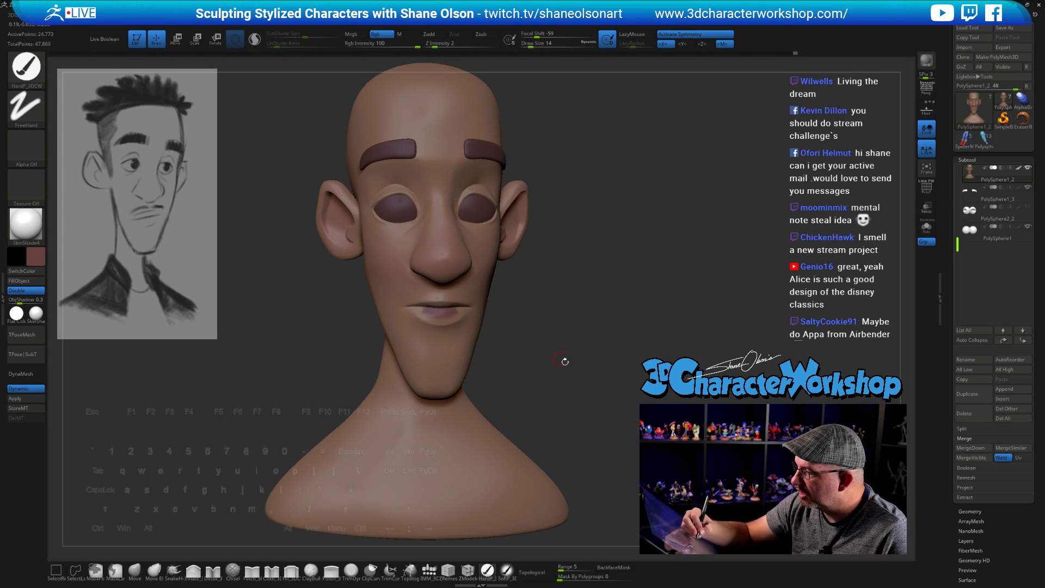
left_click_drag(563, 359, 564, 369)
left_click_drag(416, 308, 442, 321)
key("ctrl")
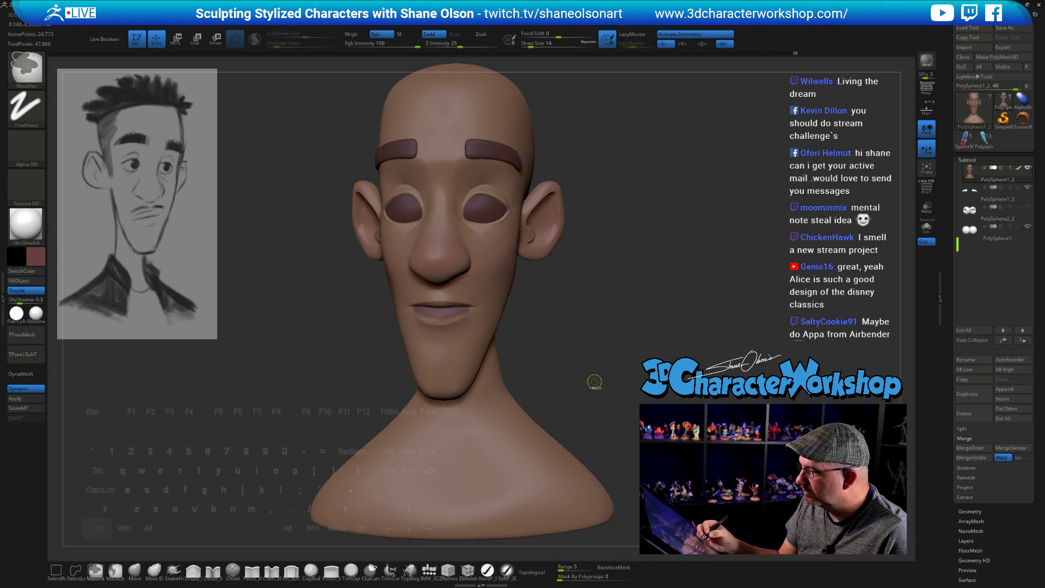
Step: Undo the dark lip paint, choose a lighter reddish brown, and repaint the lower lip
key("ctrl+z")
key("ctrl+z")
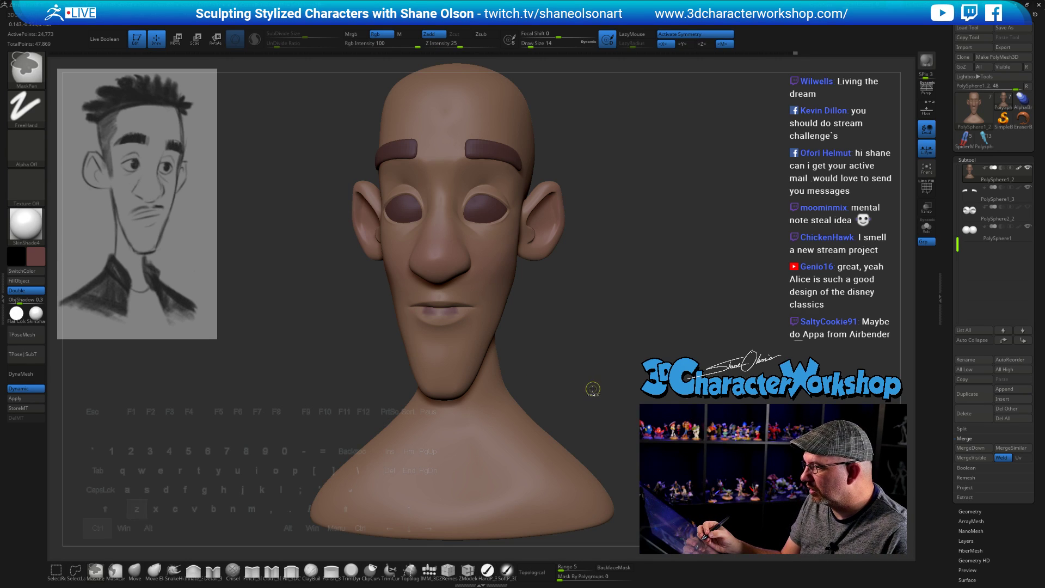
left_click_drag(592, 381, 590, 369)
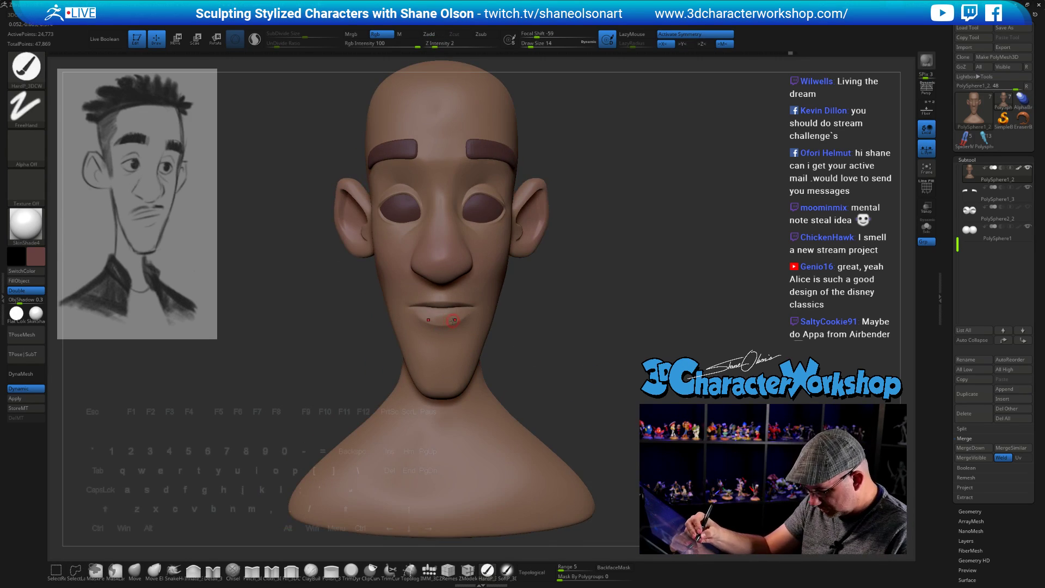
key("ctrl+z")
left_click(36, 256)
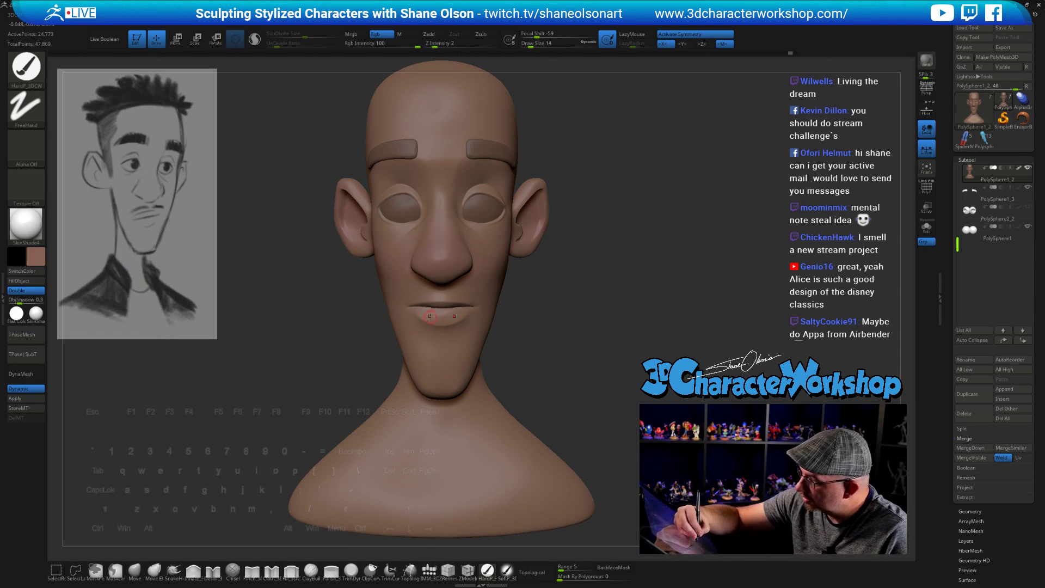
left_click_drag(552, 343, 569, 354, "alt")
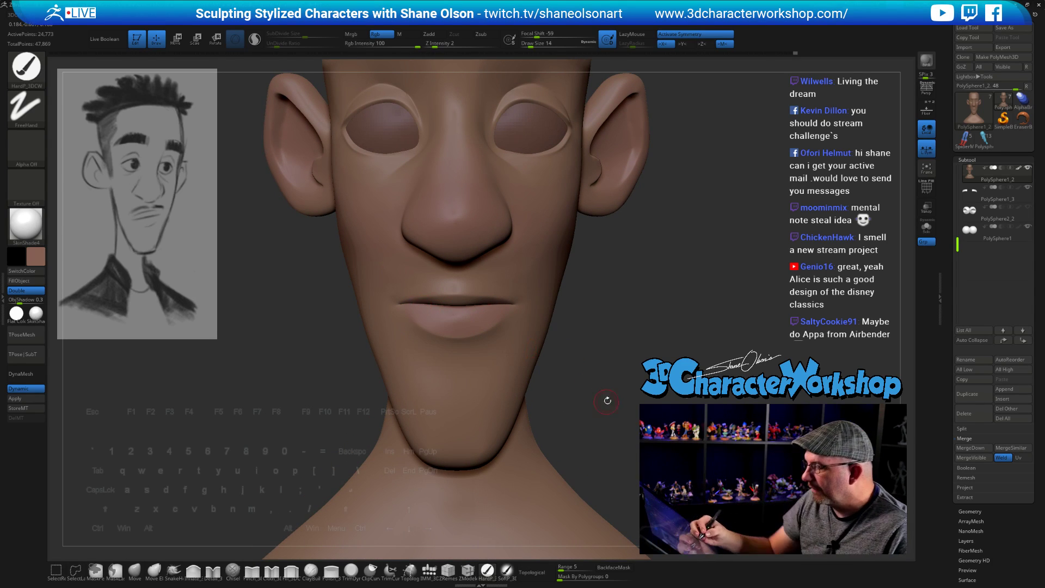
mouse_move(607, 396)
left_mouse_down()
mouse_move(620, 378)
mouse_move(602, 381)
mouse_move(609, 395)
left_mouse_up()
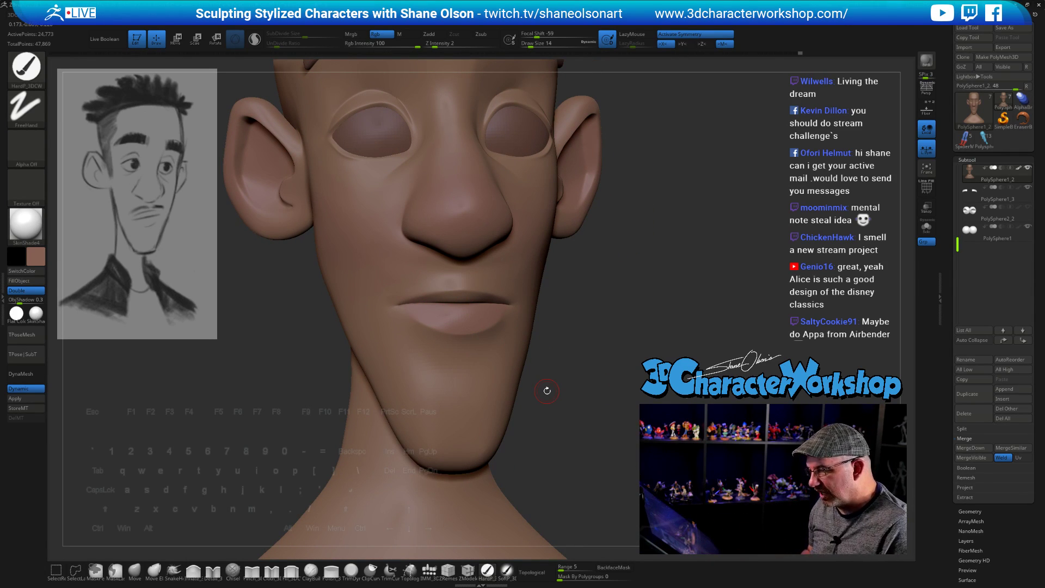
Step: Turn off the head's dynamic subdivision and examine the mesh around the lips with the polyframe displayed temporarily
key("shift+f")
key("shift+d")
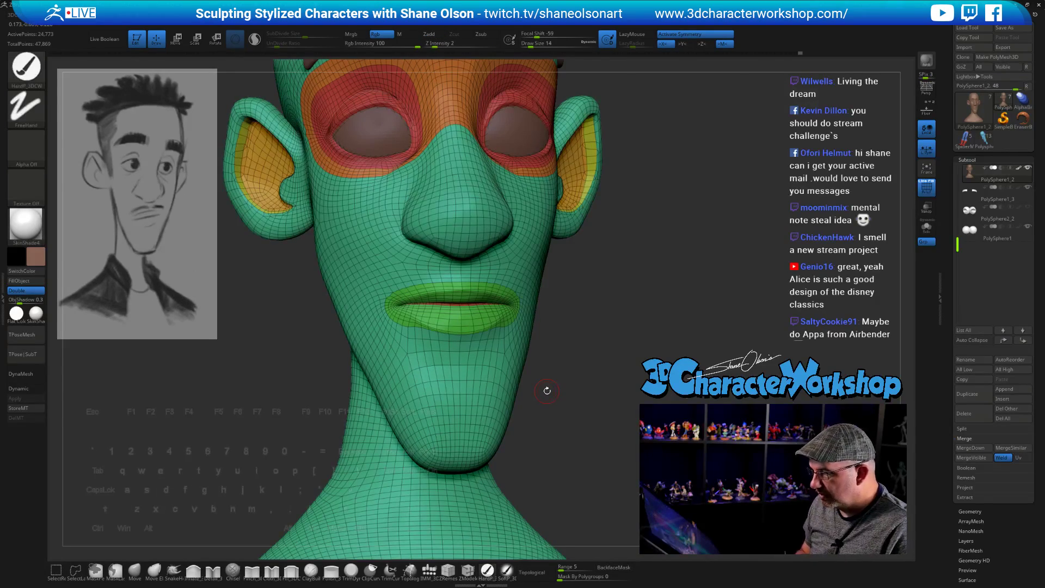
left_click_drag(607, 374, 609, 417, "alt")
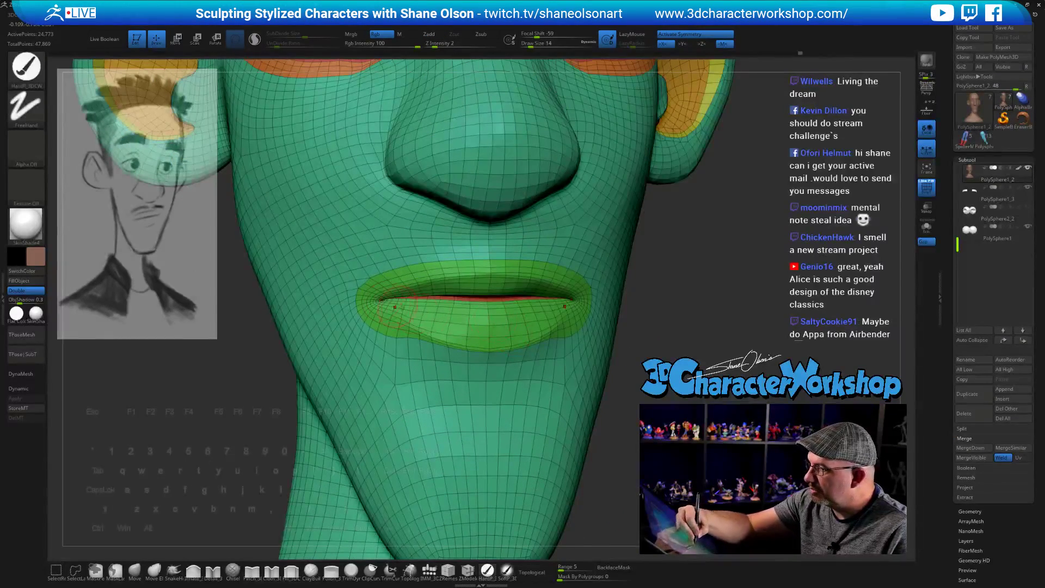
left_click_drag(642, 370, 631, 372, "shift")
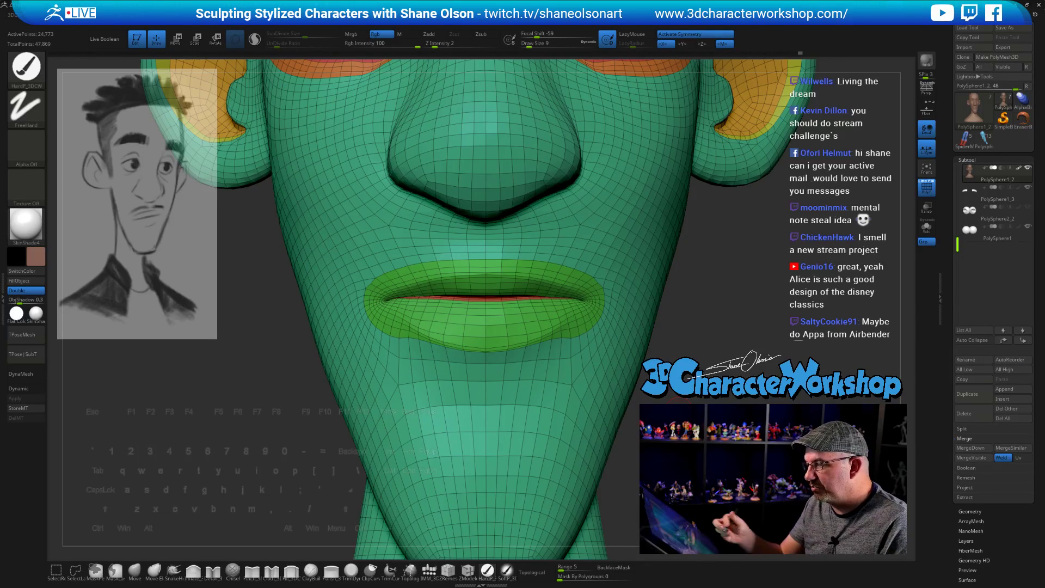
left_click_drag(676, 402, 648, 384, "alt")
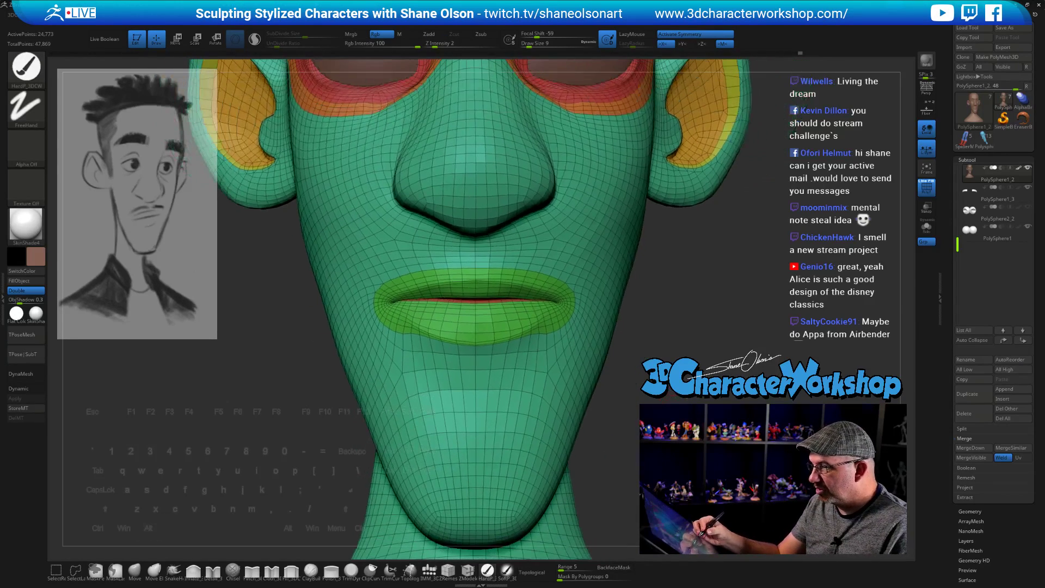
key("shift+f")
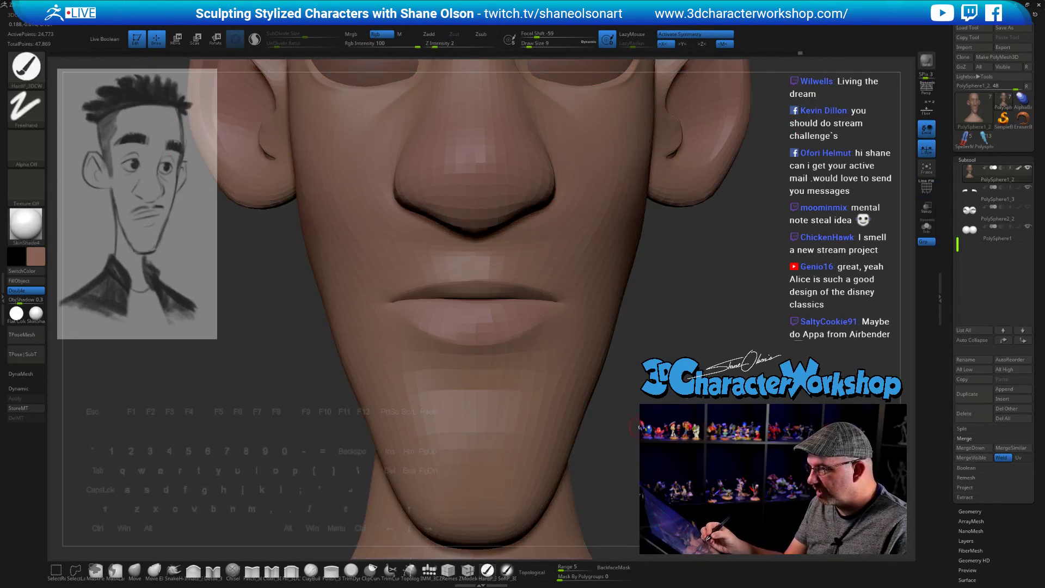
Step: Refine the paint along the lower lip's edge at a draw size of 9
left_click_drag(641, 428, 624, 442)
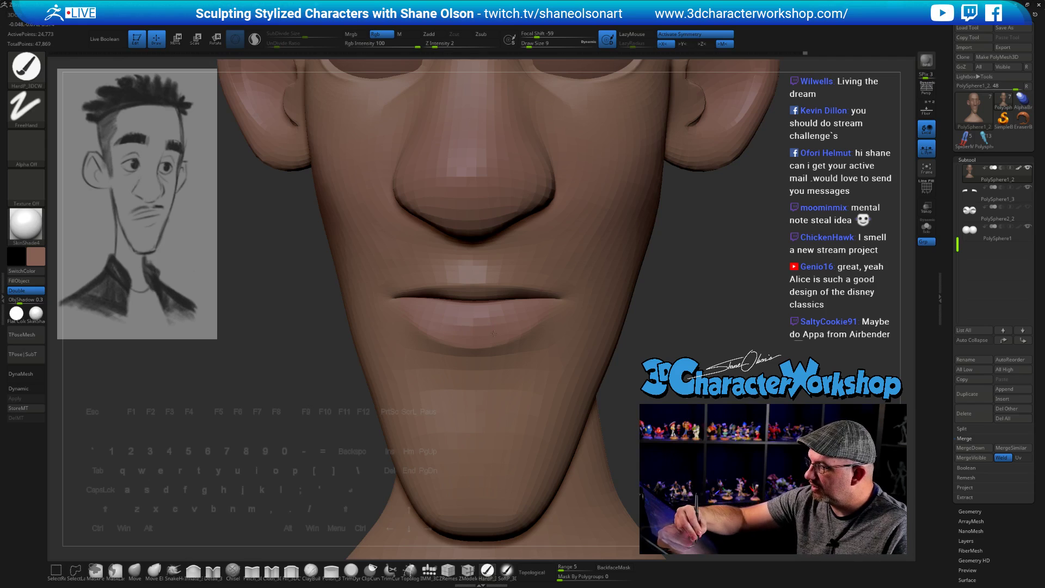
left_click_drag(493, 333, 456, 335)
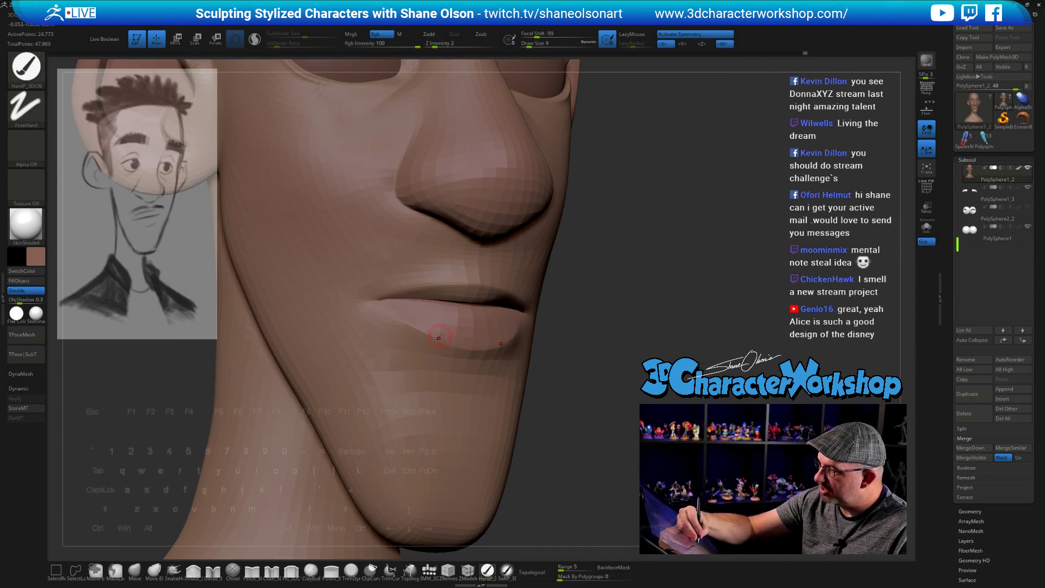
mouse_move(589, 379)
left_mouse_down("shift")
mouse_move(626, 377)
mouse_move(611, 392)
mouse_move(618, 311)
mouse_move(621, 374)
mouse_move(611, 364)
mouse_move(591, 385)
left_mouse_up("shift")
Step: Choose a slightly darker reddish brown and paint the upper lip from below
left_click(36, 260)
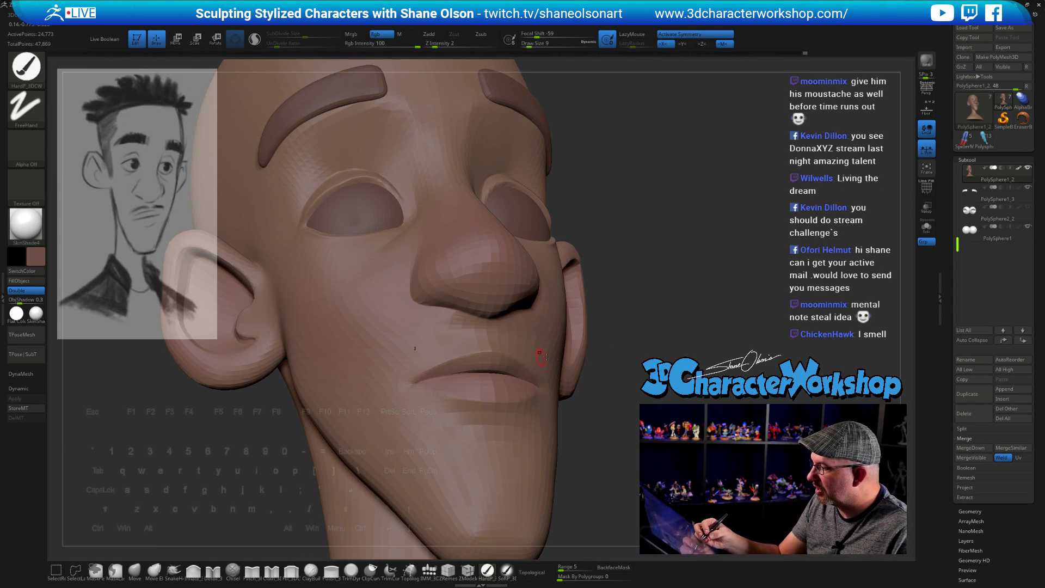
mouse_move(458, 365)
left_mouse_down()
mouse_move(488, 359)
mouse_move(437, 374)
left_mouse_up()
right_click_drag(488, 367, 465, 372, "alt")
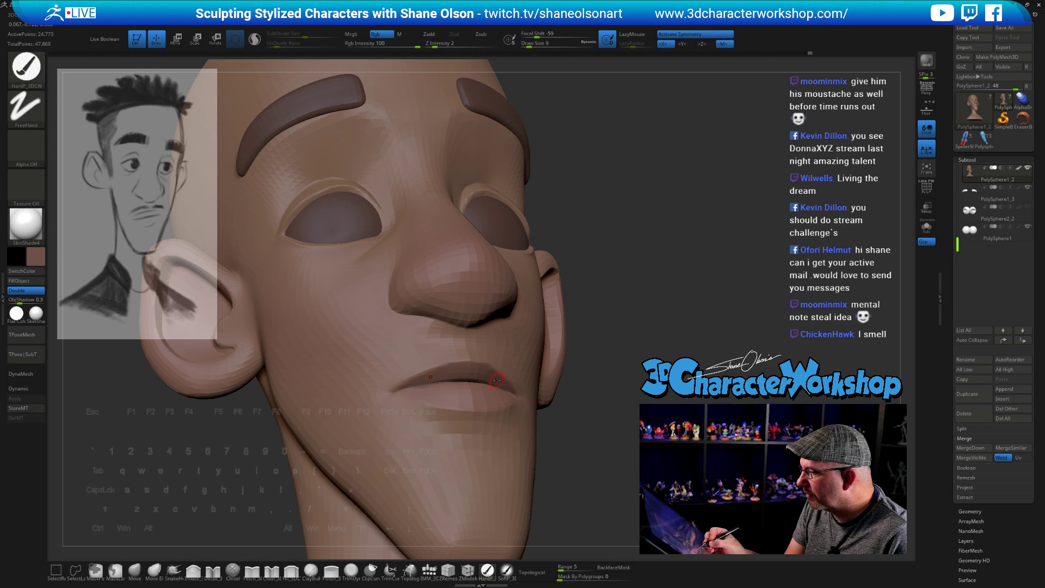
right_click_drag(496, 379, 603, 416)
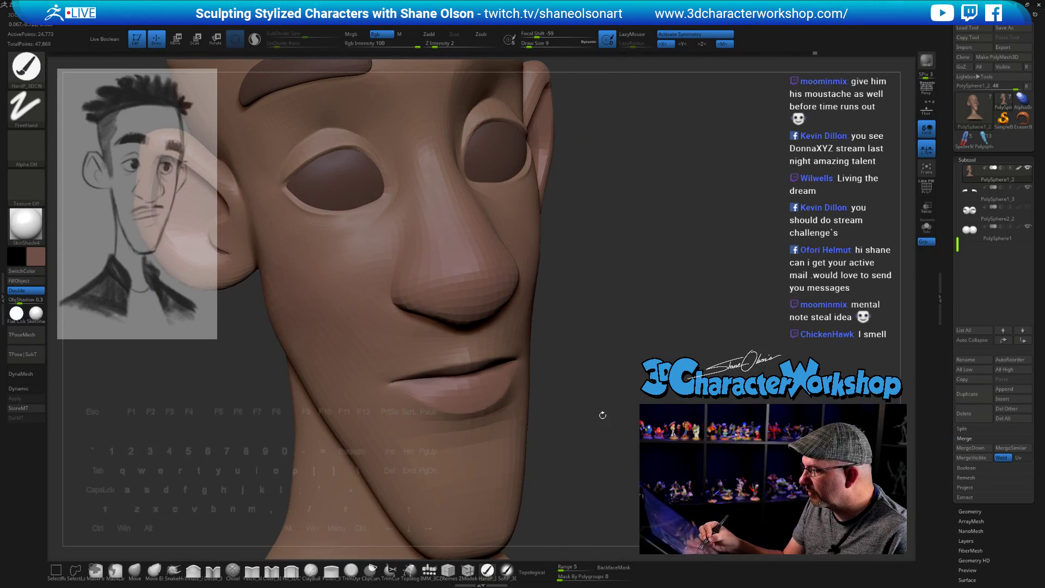
Step: Turn off Zadd for the Smooth brush and soften the lip colour without altering the sculpted form
key("shift")
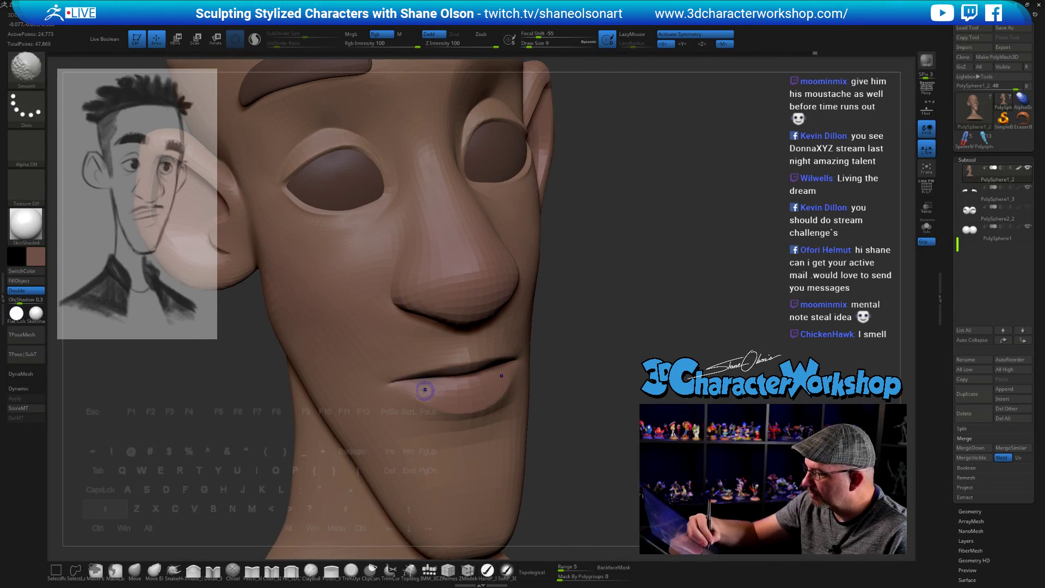
left_click(431, 33)
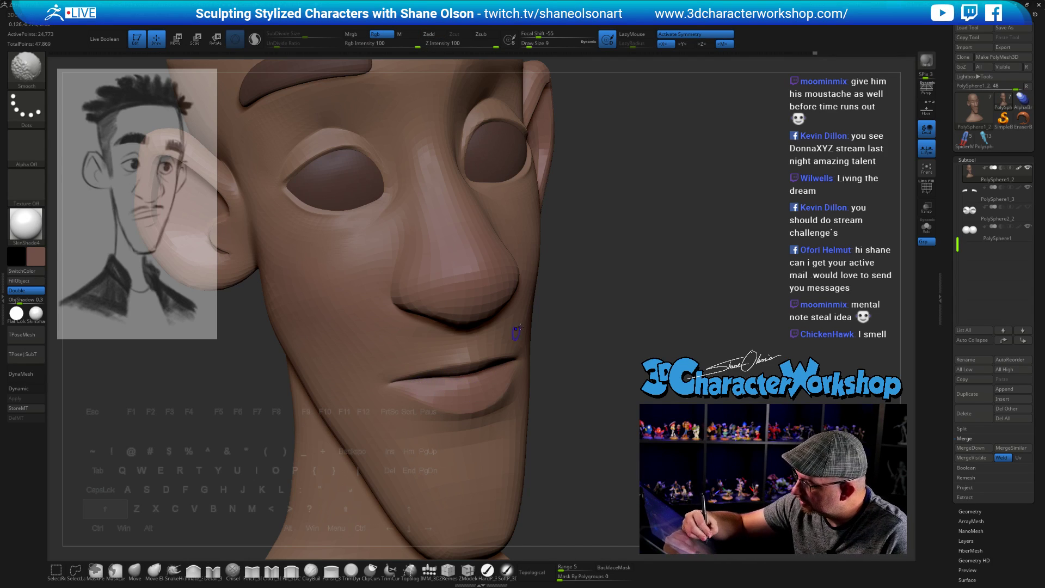
right_click_drag(515, 332, 517, 340, "shift")
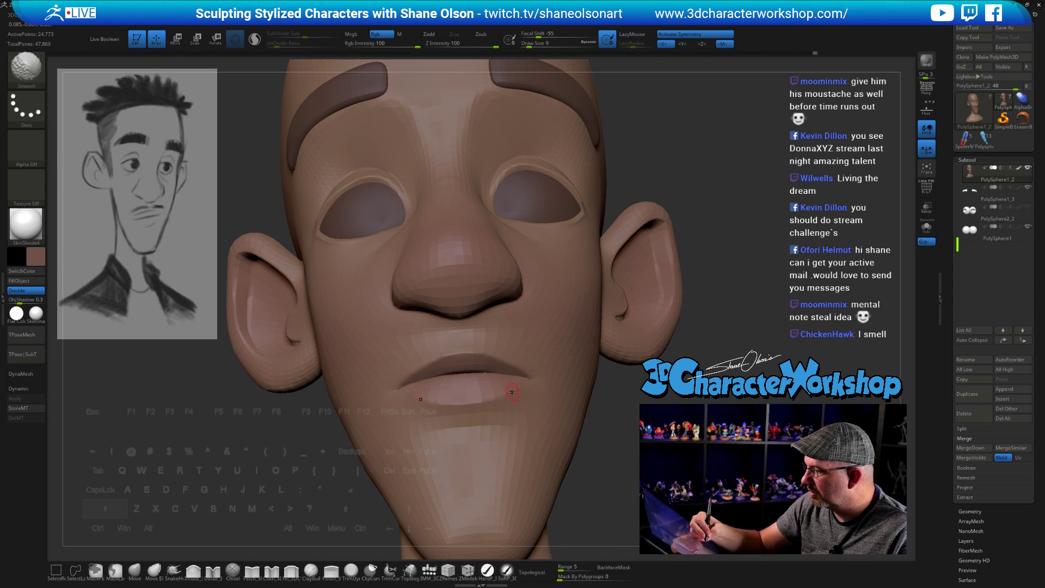
mouse_move(643, 381)
left_mouse_down()
mouse_move(623, 433)
mouse_move(583, 352)
left_mouse_up()
mouse_move(596, 403)
left_mouse_down("alt")
mouse_move(582, 405)
mouse_move(606, 414)
mouse_move(588, 396)
left_mouse_up("alt")
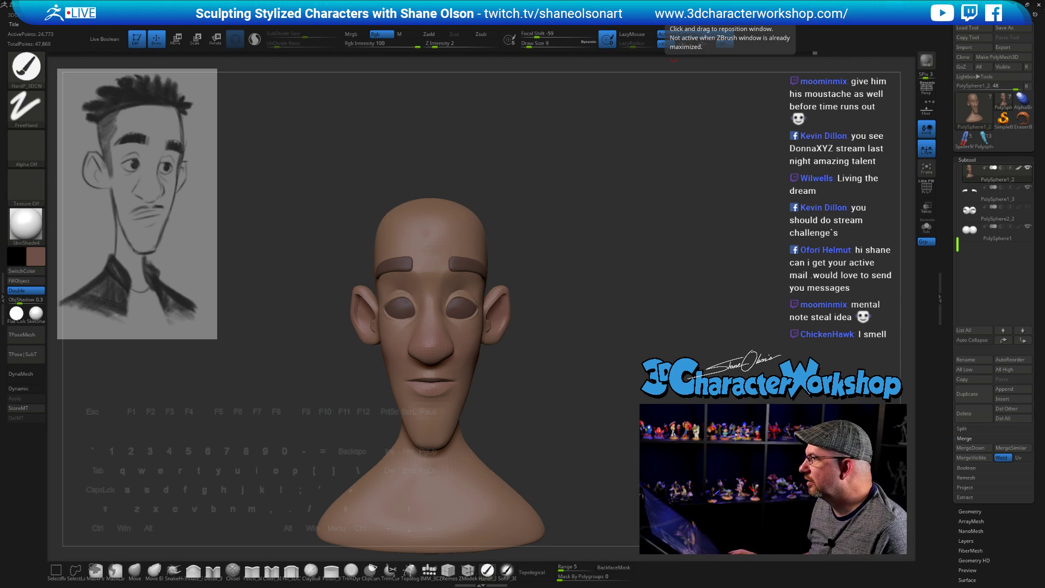
Step: Make the eyebrows the active subtool and give them a very dark, nearly black brown colour
key("t")
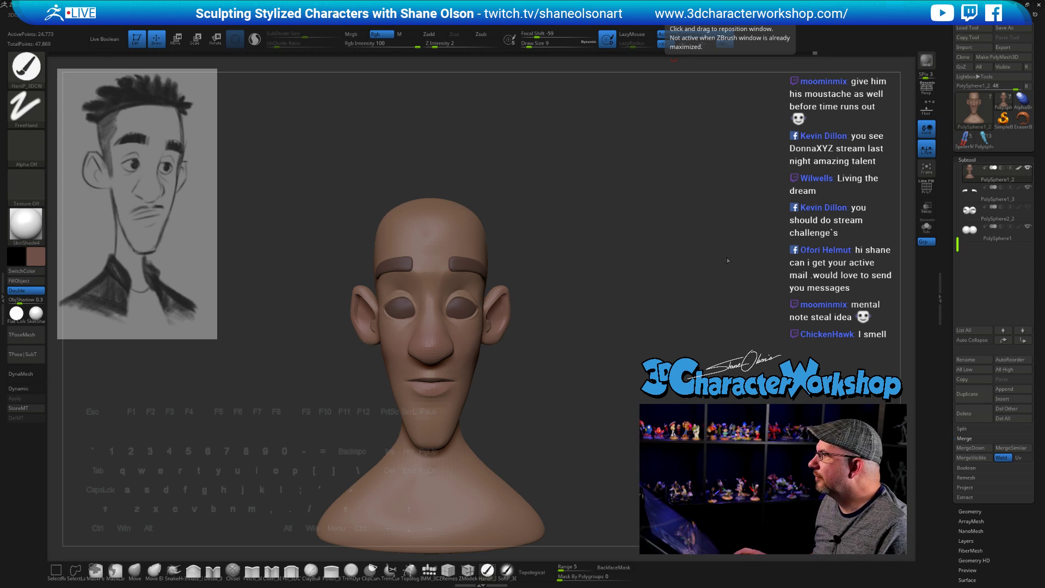
left_click_drag(636, 389, 620, 365, "alt")
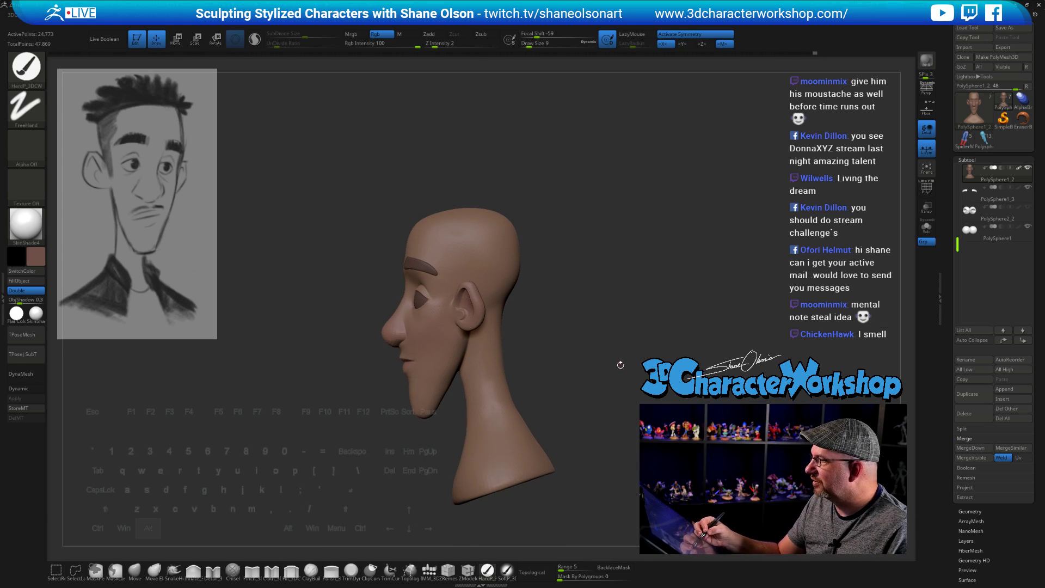
mouse_move(554, 329)
left_mouse_down()
mouse_move(567, 329)
mouse_move(563, 315)
left_mouse_up()
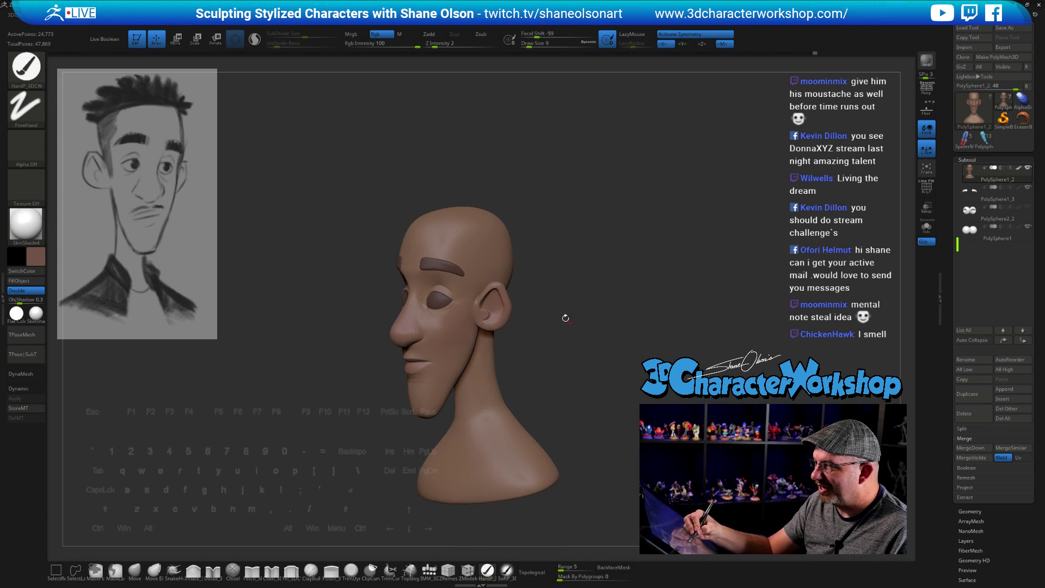
left_click(431, 269, "alt")
left_click_drag(559, 383, 565, 381)
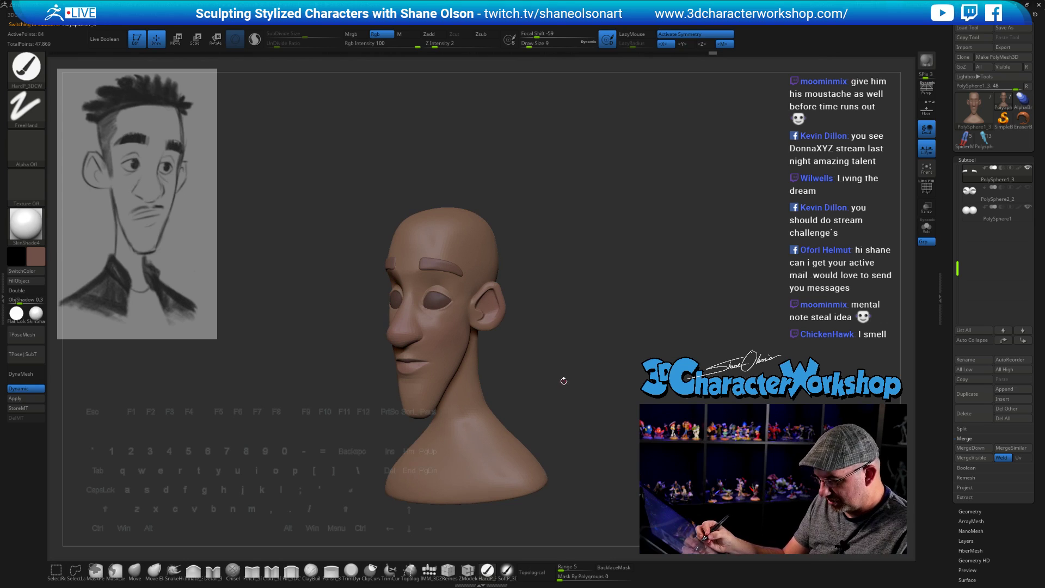
left_click(36, 257)
left_click_drag(53, 260, 39, 305)
mouse_move(602, 347)
left_mouse_down()
mouse_move(590, 376)
mouse_move(602, 376)
mouse_move(603, 360)
left_mouse_up()
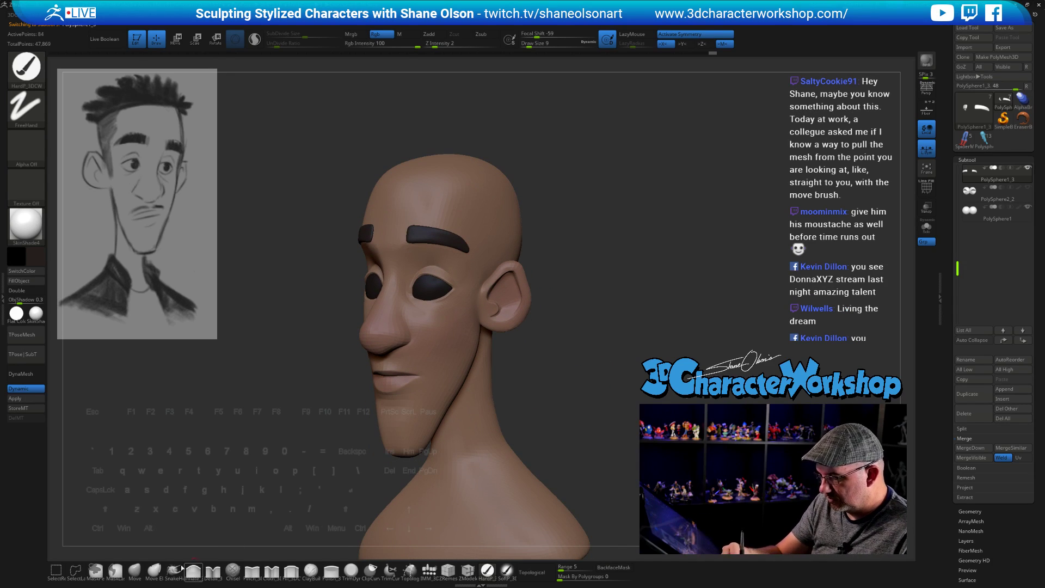
Step: Set the paint brush's draw size to 27 and quick-save the project
key("b")
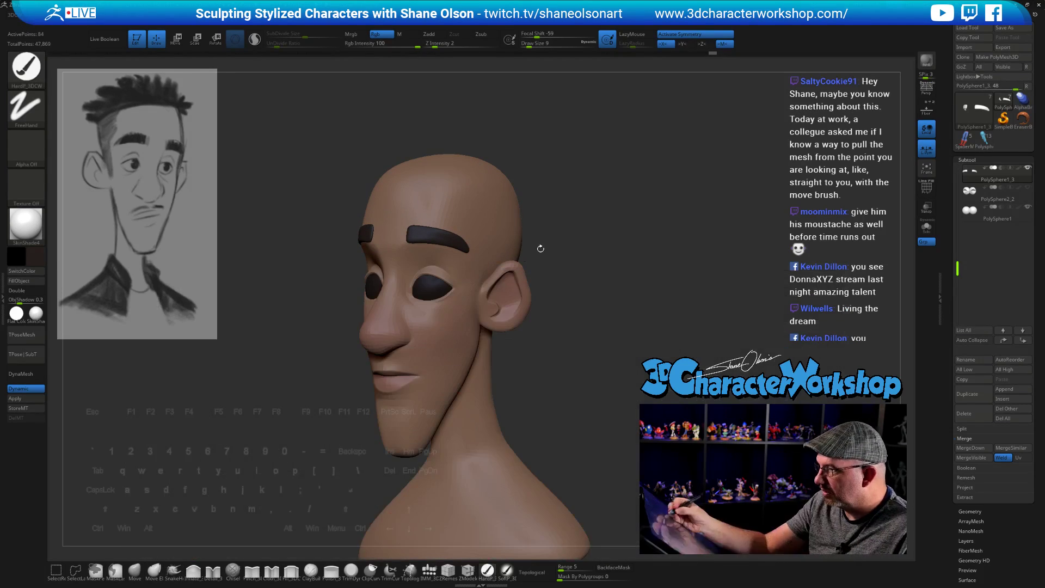
key("s")
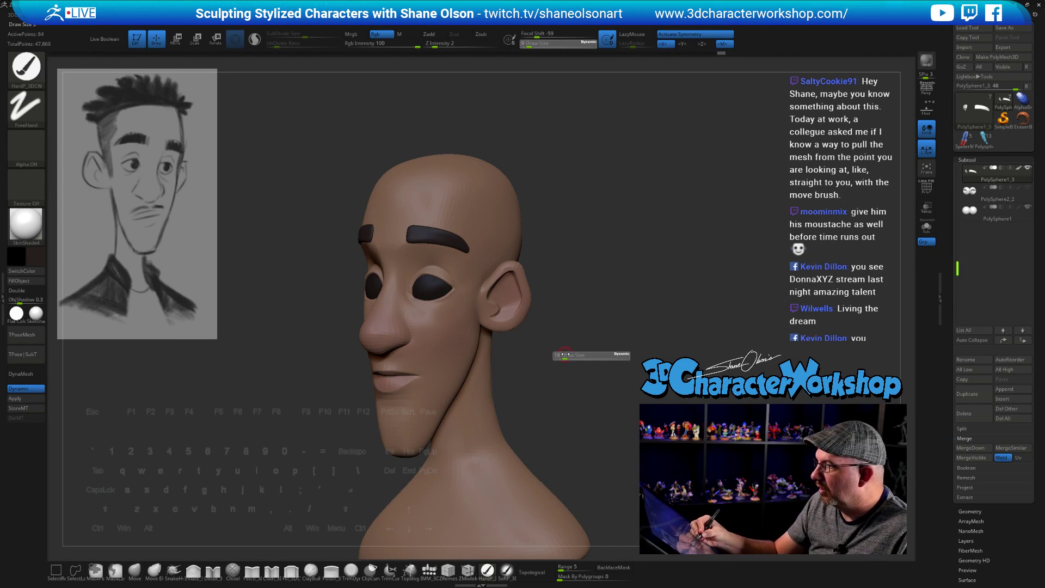
left_click(561, 355)
mouse_move(562, 352)
left_mouse_down()
mouse_move(592, 401)
mouse_move(635, 408)
mouse_move(623, 406)
left_mouse_up()
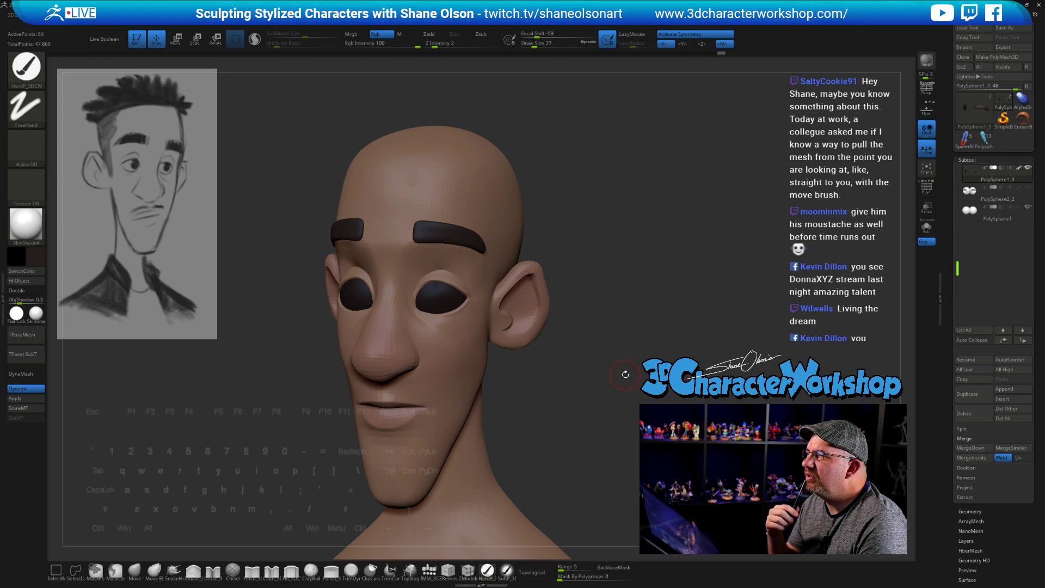
key("ctrl+s")
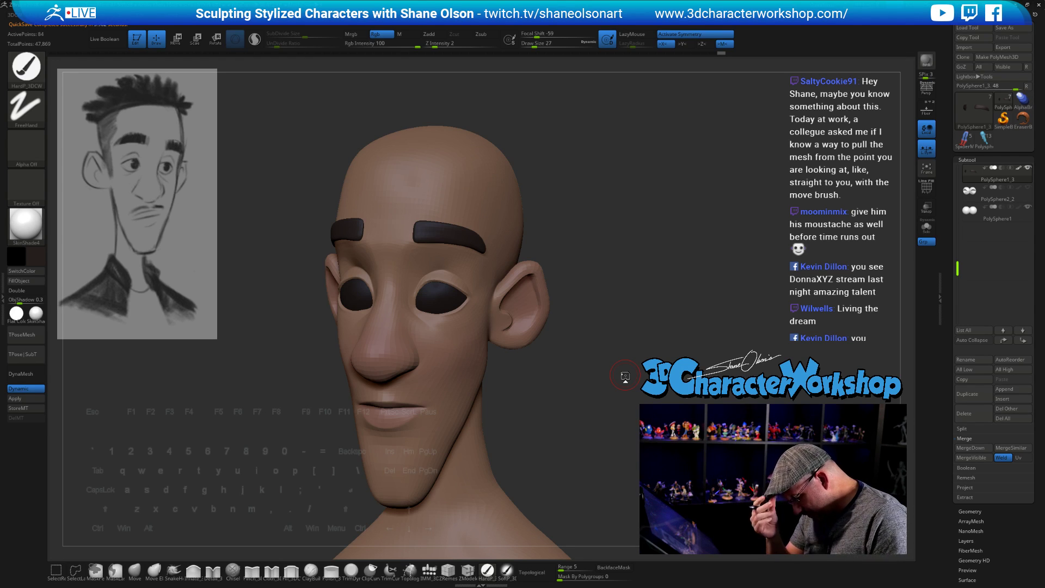
Step: Switch to the Move brush and set its draw size to 71
mouse_move(624, 433)
left_mouse_down()
mouse_move(601, 392)
mouse_move(614, 385)
left_mouse_up()
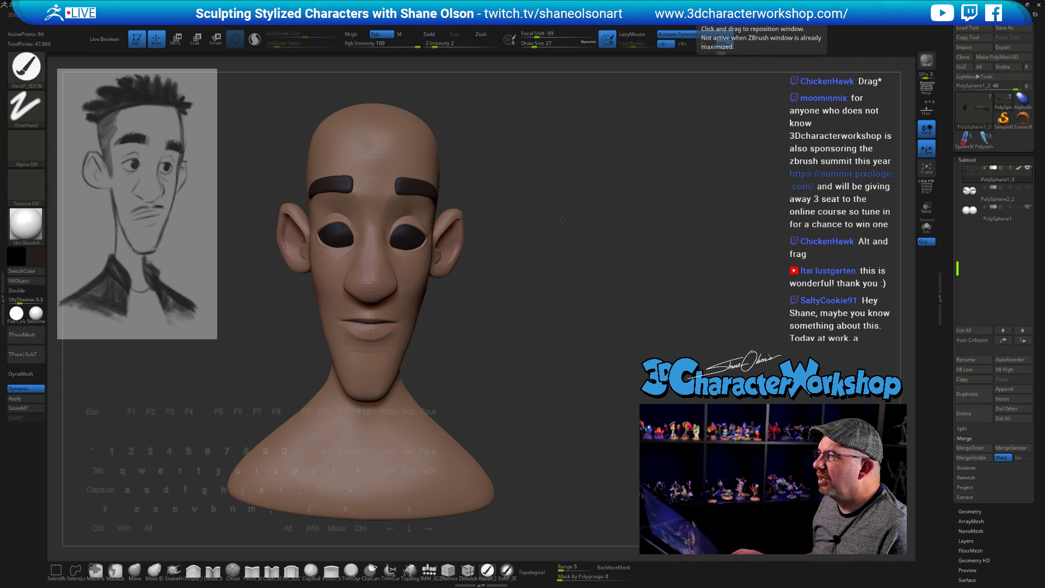
left_click_drag(519, 301, 615, 296)
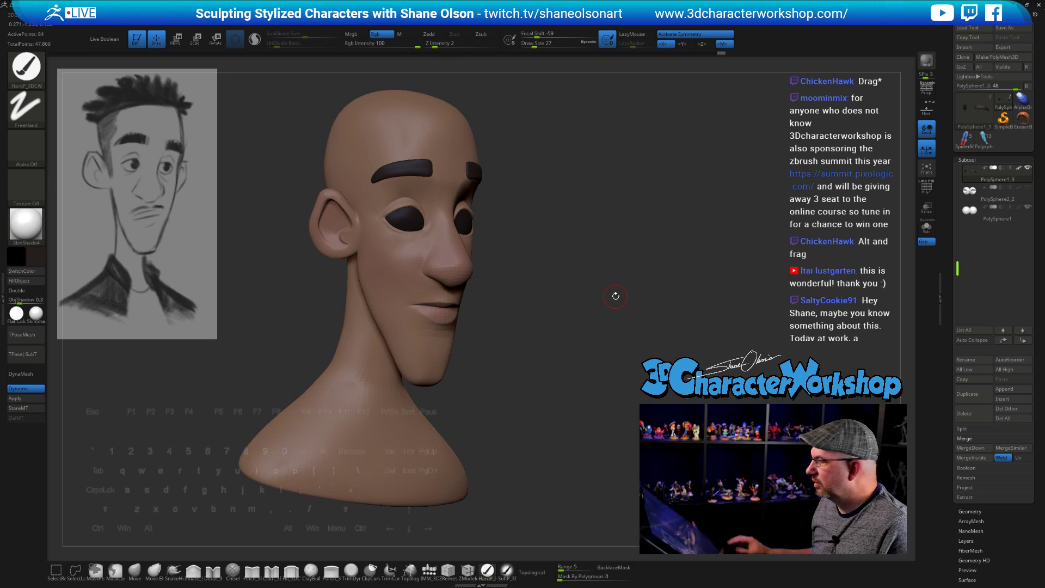
key("b")
key("m")
key("v")
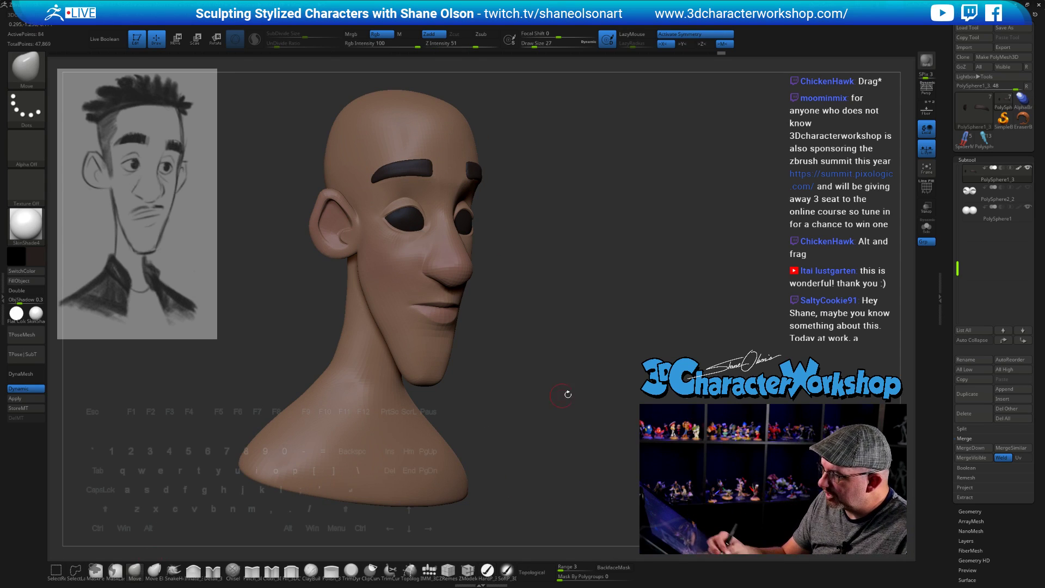
mouse_move(568, 394)
left_mouse_down()
mouse_move(625, 350)
mouse_move(632, 385)
mouse_move(611, 346)
mouse_move(632, 347)
mouse_move(621, 348)
left_mouse_up()
key("]")
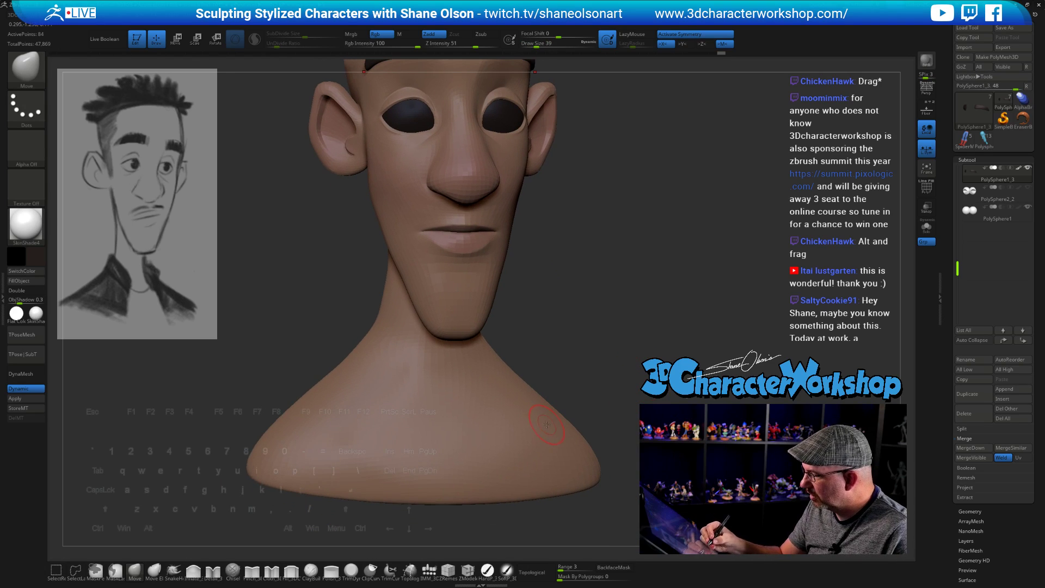
left_click_drag(637, 373, 516, 414)
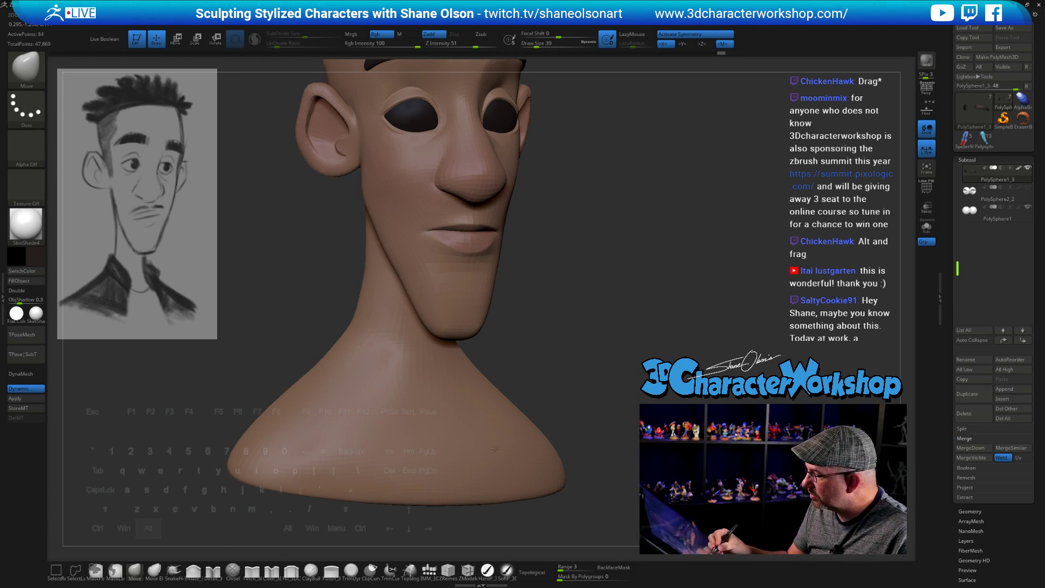
key("s")
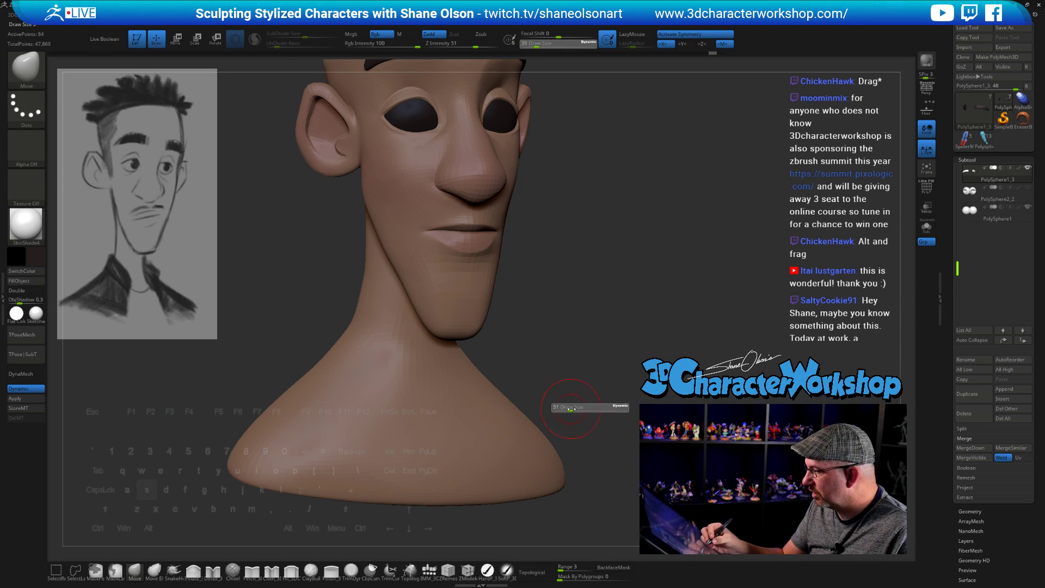
left_click(571, 412)
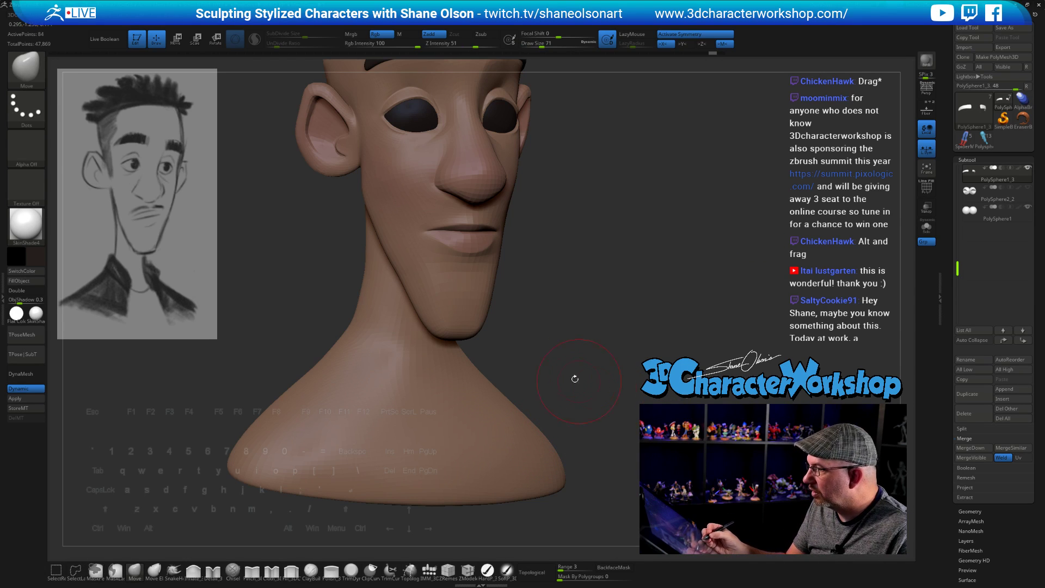
mouse_move(564, 306)
left_mouse_down()
mouse_move(590, 325)
mouse_move(550, 420)
left_mouse_up()
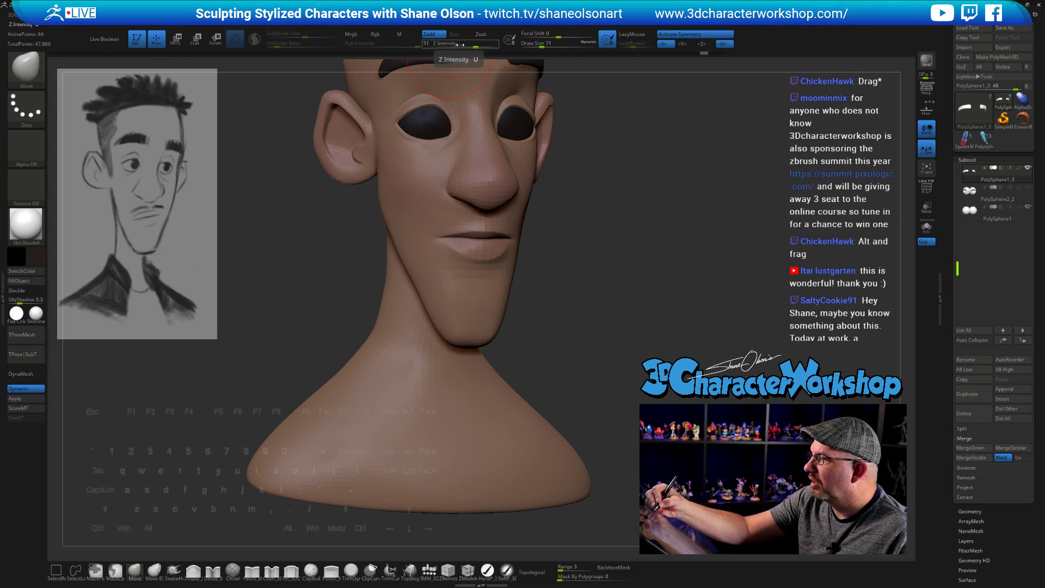
Step: Make the head and bust the active subtool and try pulling the shoulders and chest out with the Move brush
left_click(539, 397, "alt")
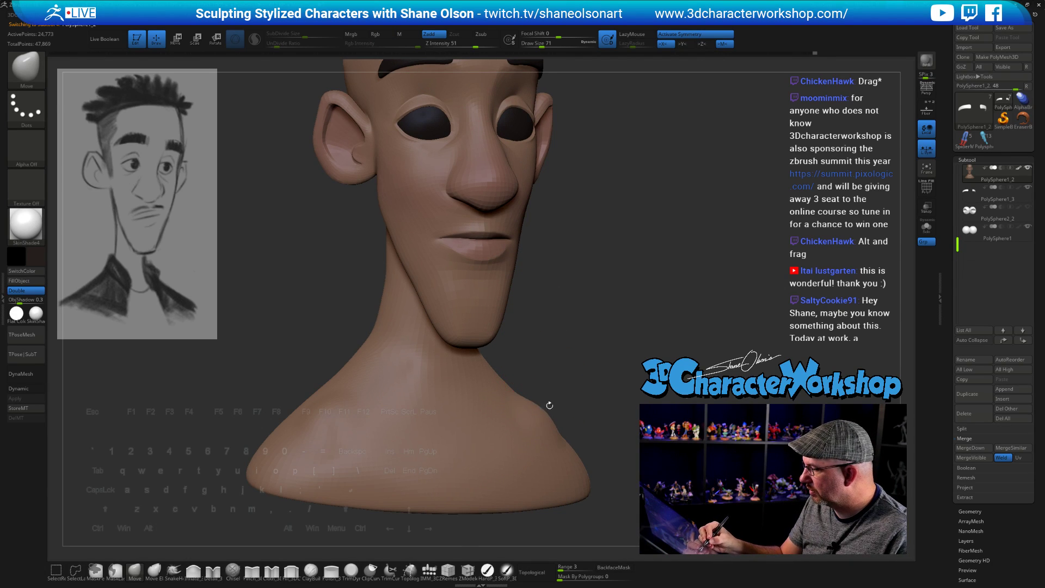
mouse_move(550, 409)
left_mouse_down()
mouse_move(590, 411)
mouse_move(547, 411)
mouse_move(558, 405)
left_mouse_up()
key("ctrl+z")
mouse_move(621, 425)
left_mouse_down()
mouse_move(444, 444)
mouse_move(486, 424)
left_mouse_up()
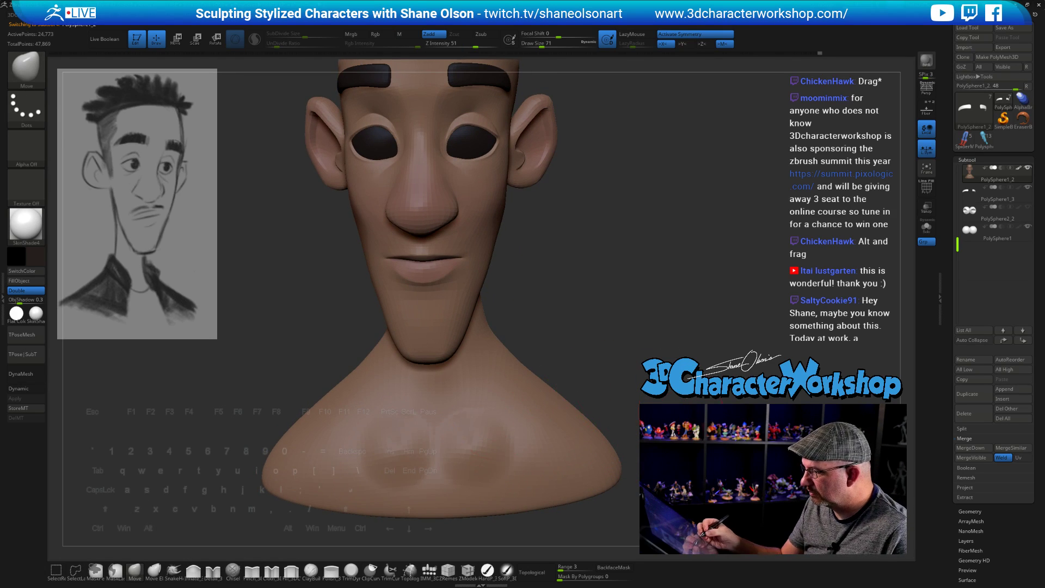
mouse_move(283, 354)
left_mouse_down()
mouse_move(544, 382)
mouse_move(493, 393)
left_mouse_up()
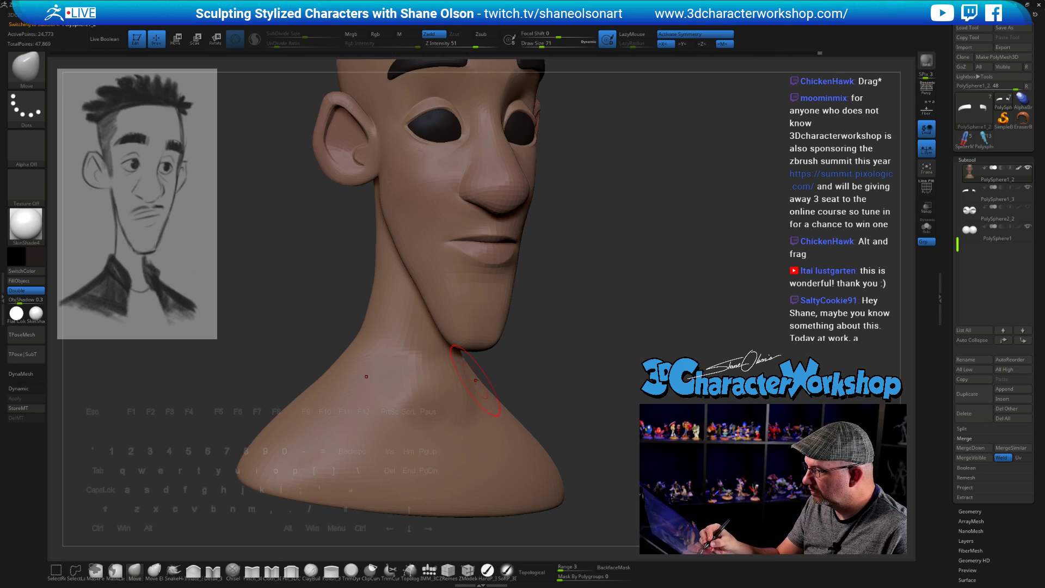
left_click_drag(625, 401, 611, 411)
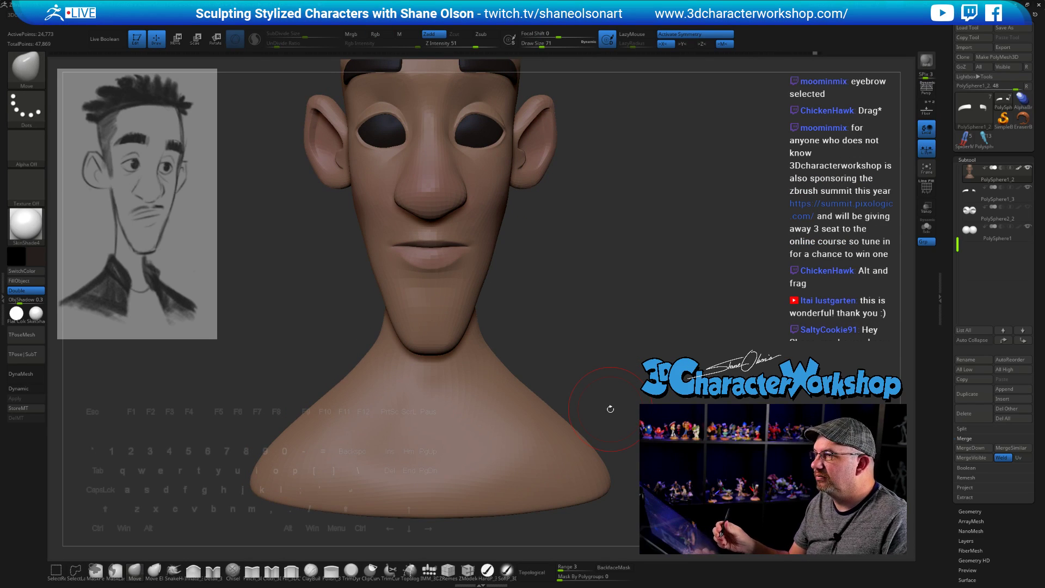
mouse_move(669, 395)
left_mouse_down()
mouse_move(663, 435)
mouse_move(653, 433)
mouse_move(657, 401)
mouse_move(642, 433)
left_mouse_up()
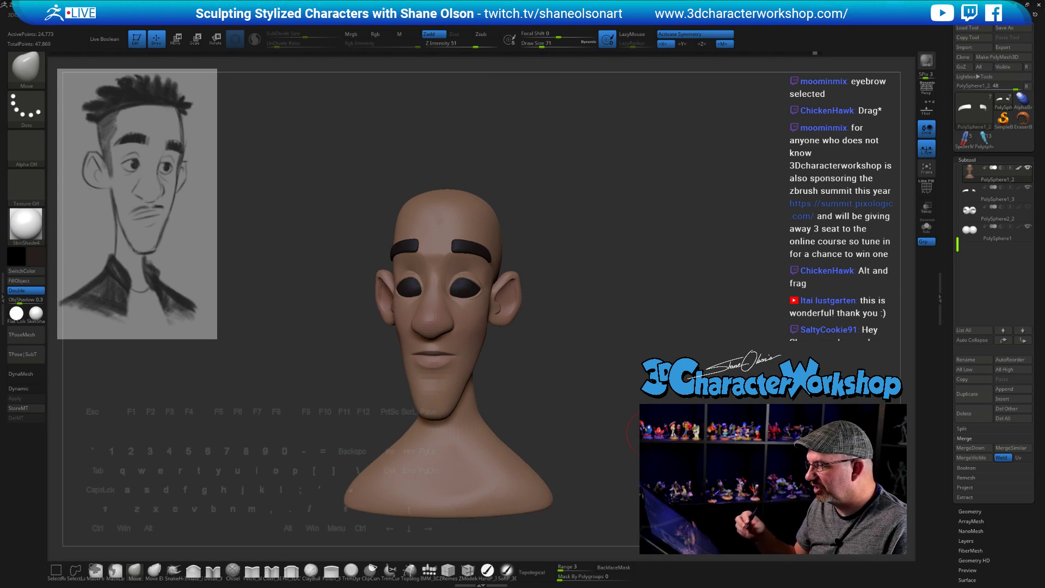
mouse_move(513, 437)
left_mouse_down()
mouse_move(556, 429)
mouse_move(469, 483)
left_mouse_up()
key("ctrl+z")
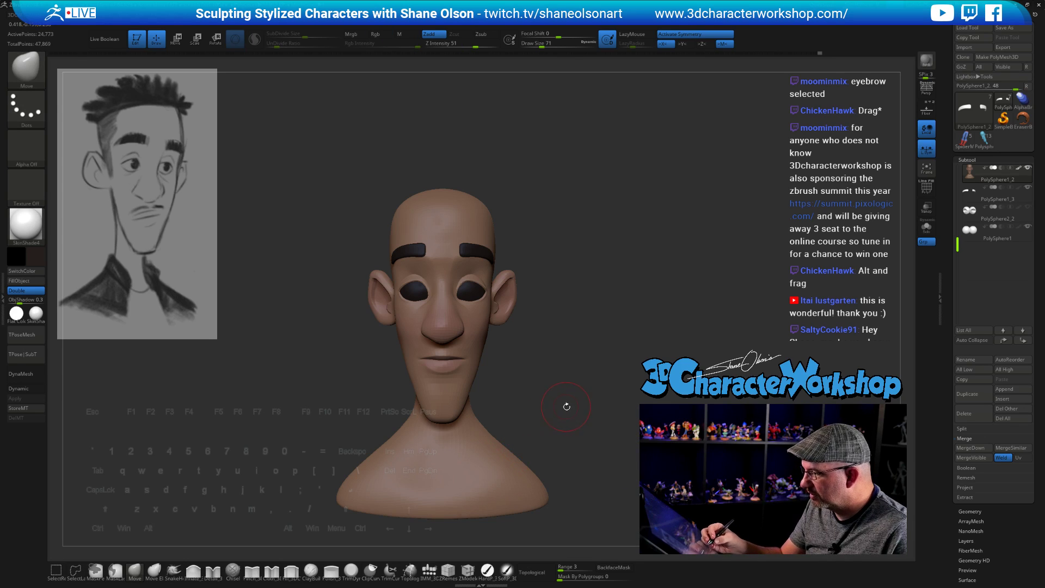
left_click_drag(567, 406, 536, 415)
mouse_move(632, 454)
left_mouse_down()
mouse_move(606, 465)
mouse_move(730, 462)
left_mouse_up()
key("ctrl+z")
Step: Make the eyeballs the active subtool and give them a warm off-white colour
left_click_drag(653, 375, 572, 362, "alt")
left_click(520, 266, "alt")
left_click(42, 260)
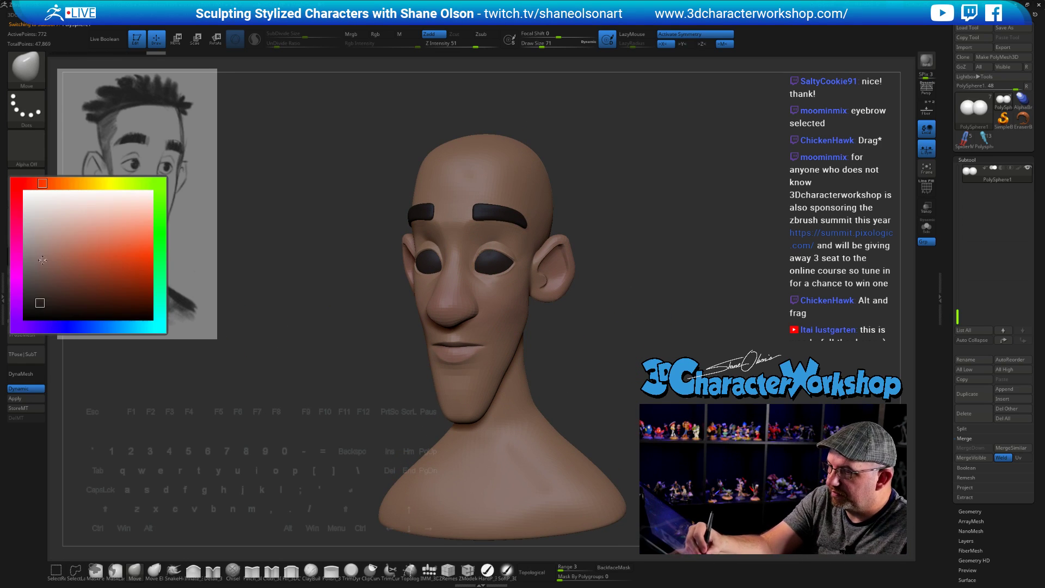
left_click(87, 183)
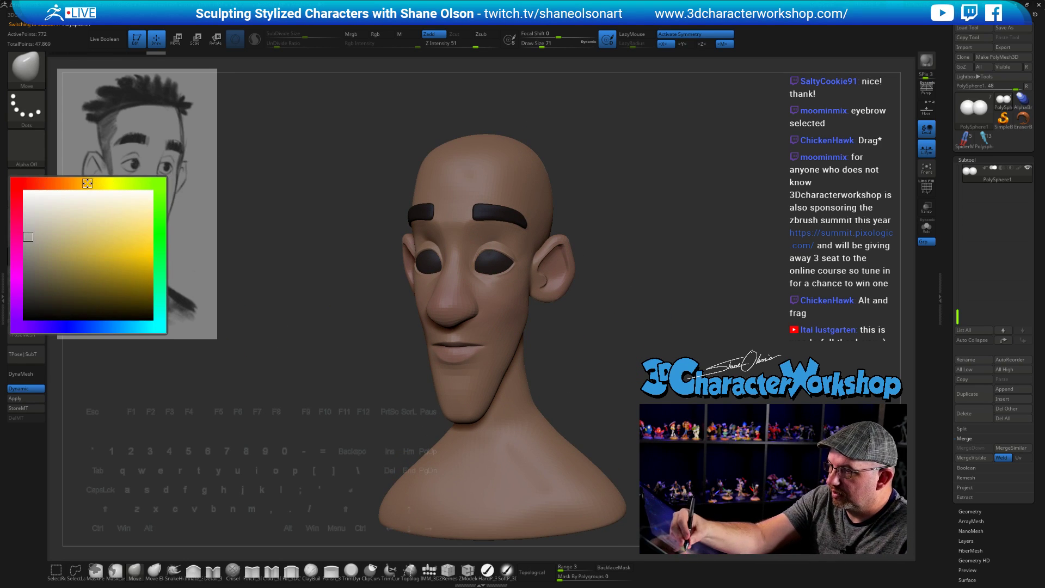
left_click(49, 221)
left_click_drag(215, 434, 241, 422)
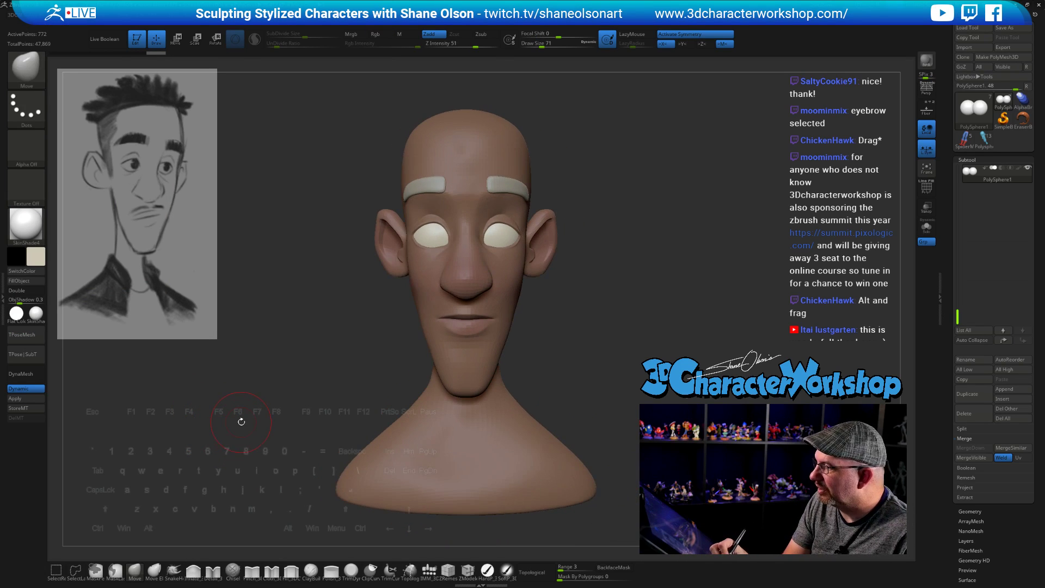
left_click_drag(641, 377, 642, 392)
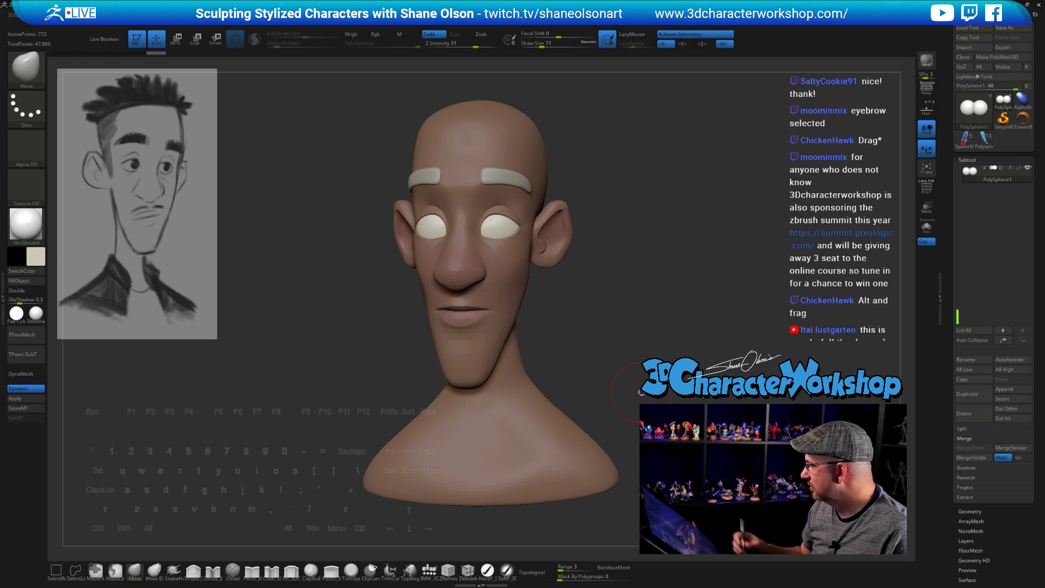
left_click_drag(354, 380, 324, 550)
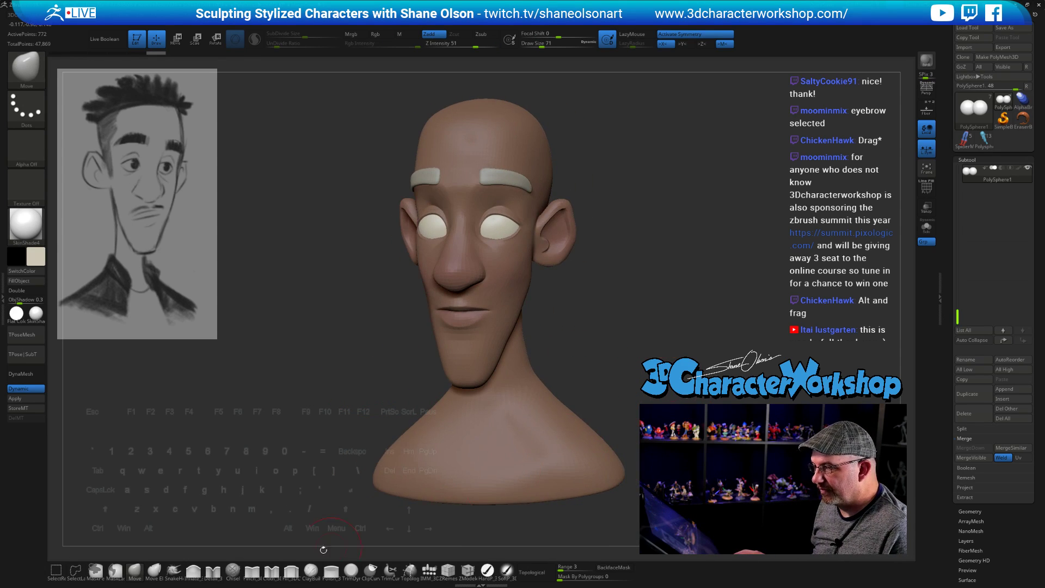
Step: Switch to the hard paint brush and fill the eyeballs with the chosen off-white
left_click(487, 570)
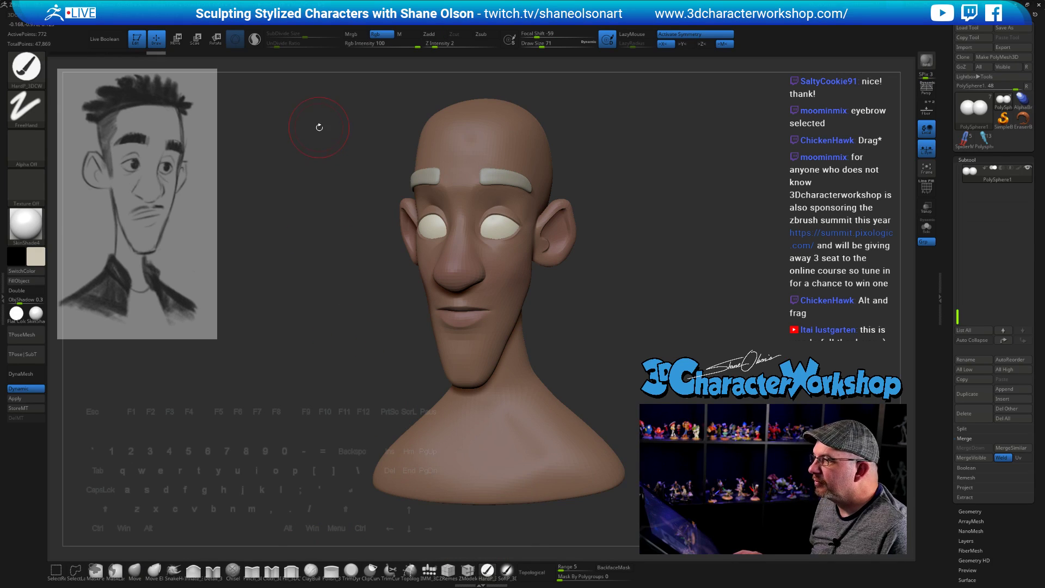
left_click_drag(352, 142, 392, 144)
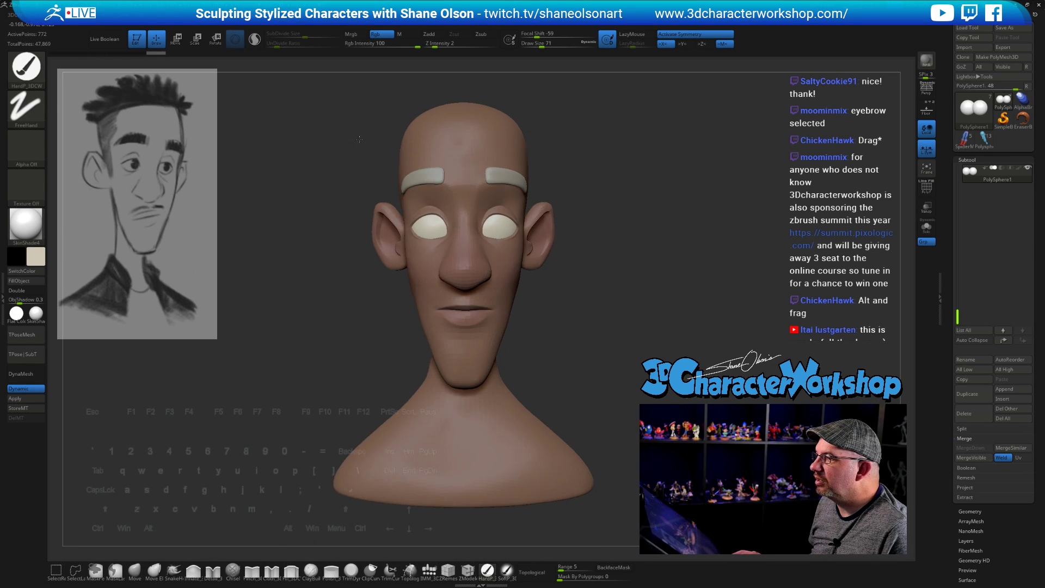
left_click(27, 281)
left_click_drag(370, 237, 372, 255, "alt")
left_click_drag(661, 347, 641, 351)
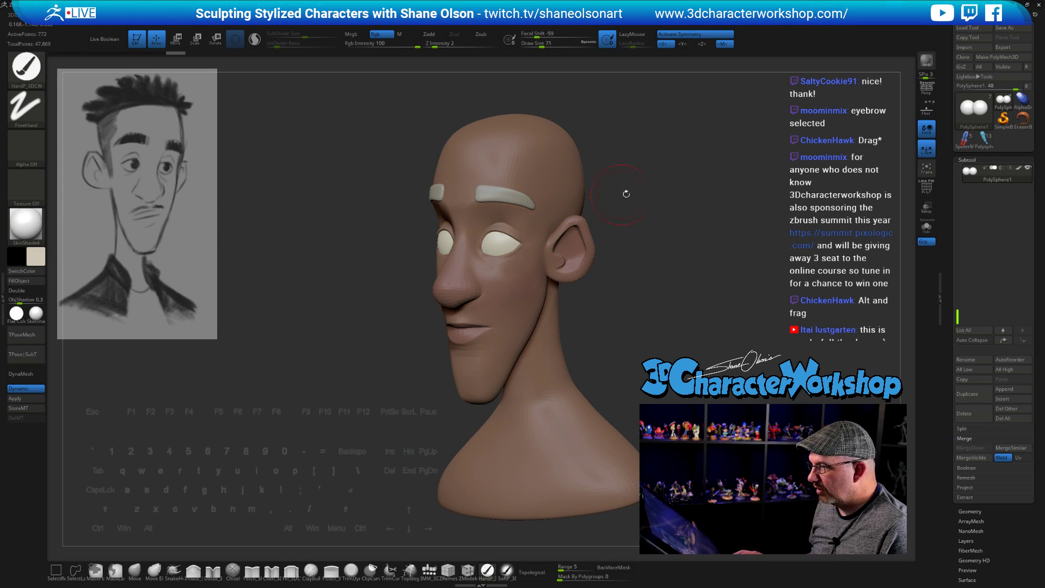
Step: Make the eyebrows the active subtool and fill them with a very dark brown
mouse_move(626, 194)
left_mouse_down()
mouse_move(658, 224)
mouse_move(625, 220)
left_mouse_up()
left_click(478, 209, "alt")
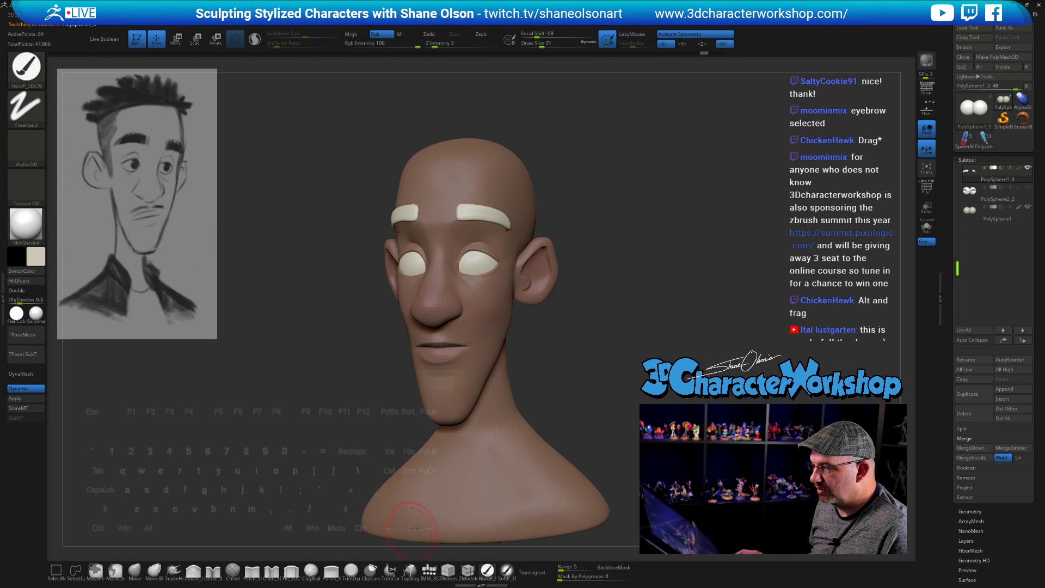
key("c")
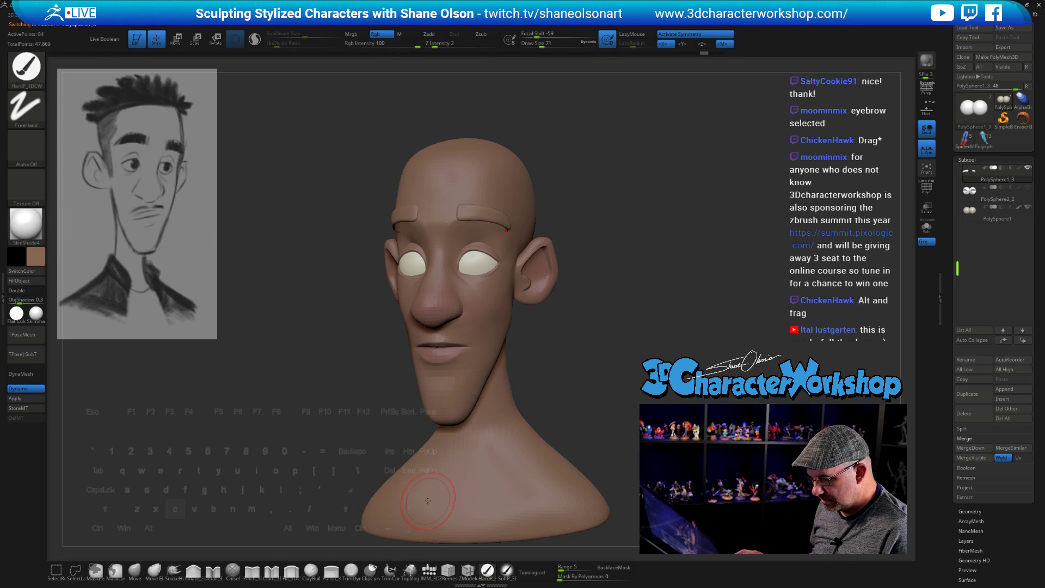
left_click(35, 260)
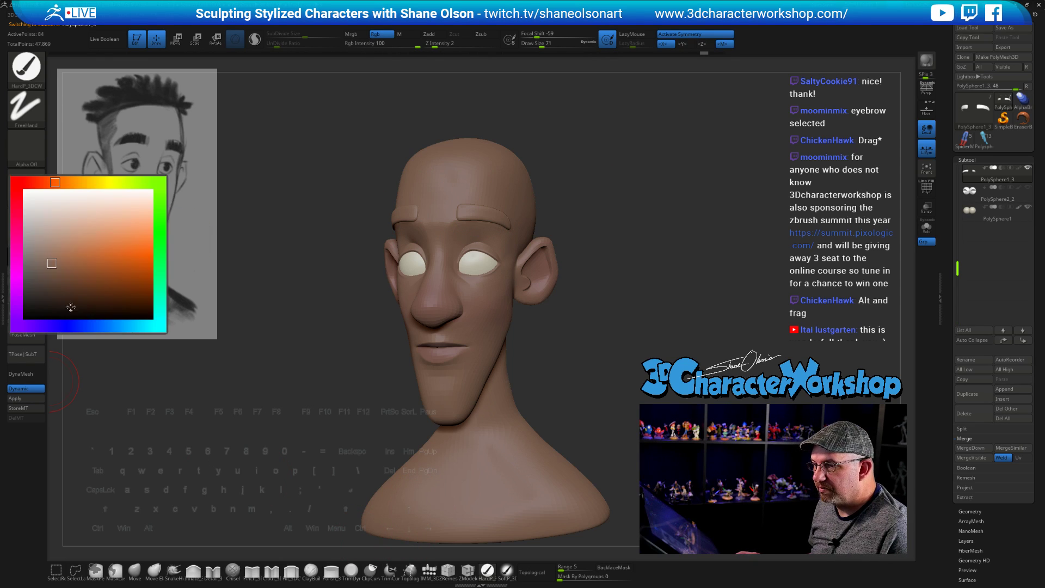
left_click(102, 284)
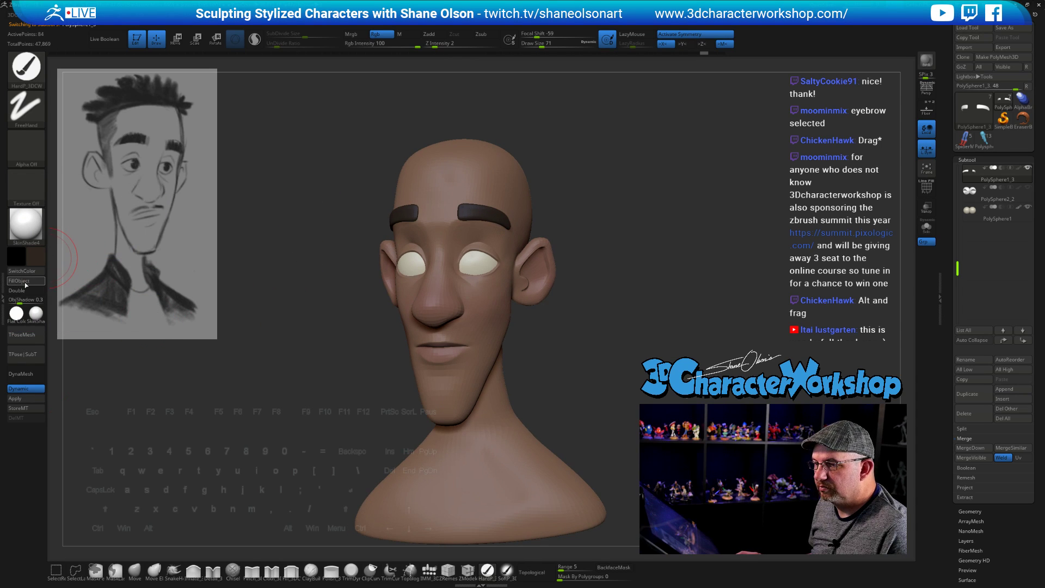
mouse_move(649, 297)
left_mouse_down()
mouse_move(647, 316)
mouse_move(632, 311)
mouse_move(674, 295)
left_mouse_up()
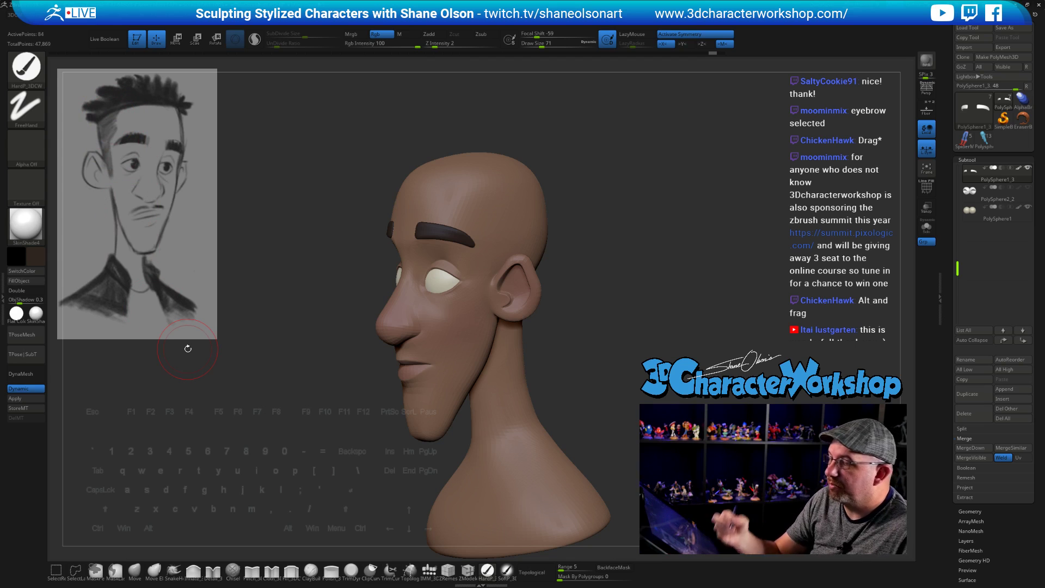
Step: Set the paint brush to draw size 49 with a muted greyish brown colour and make the head the active subtool
left_click_drag(628, 315, 529, 266)
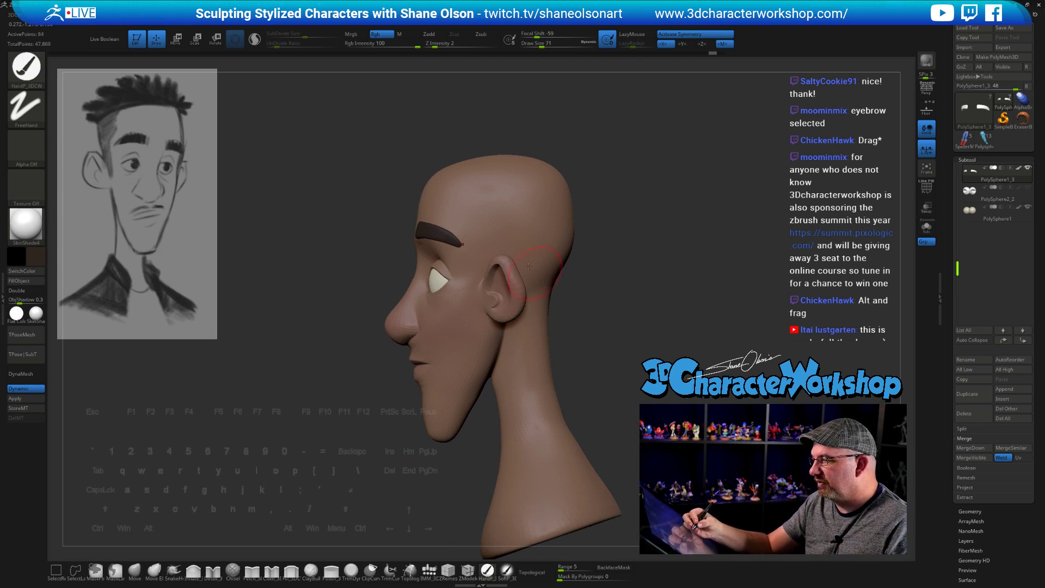
left_click_drag(612, 309, 620, 308)
key("s")
left_click(567, 250)
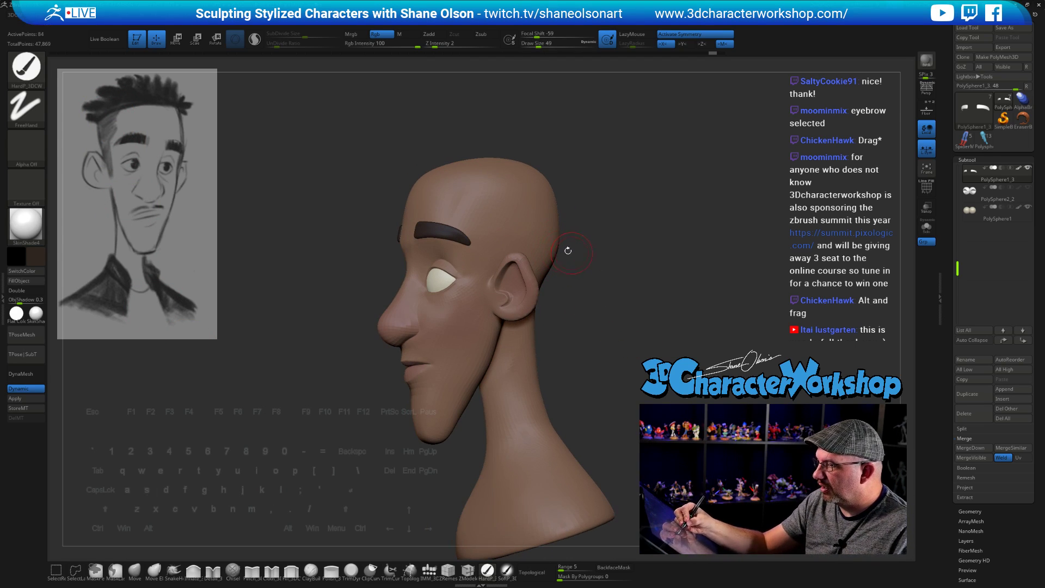
left_click(36, 256)
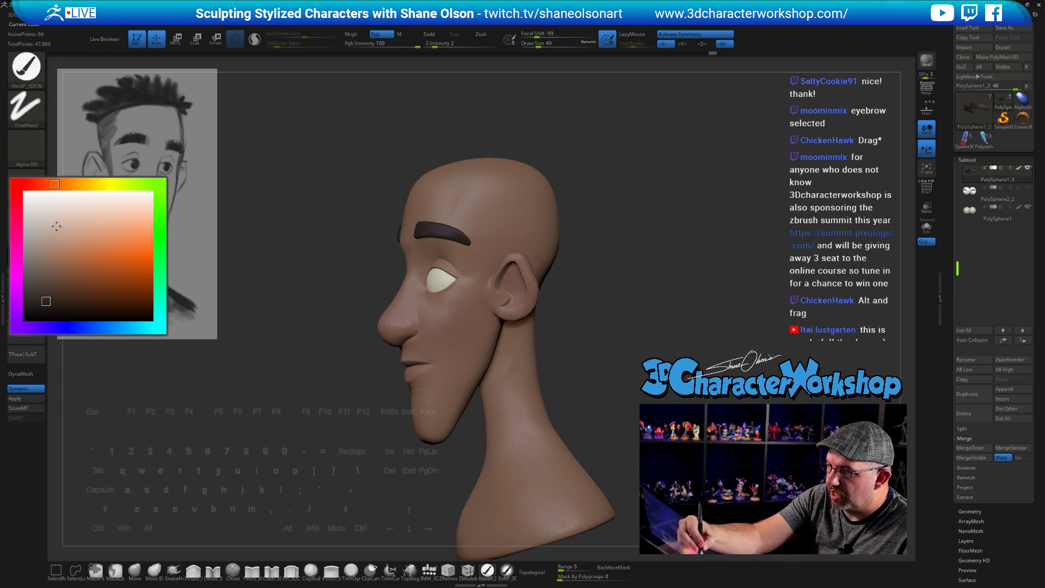
left_click(46, 273)
left_click_drag(593, 255, 518, 215, "shift")
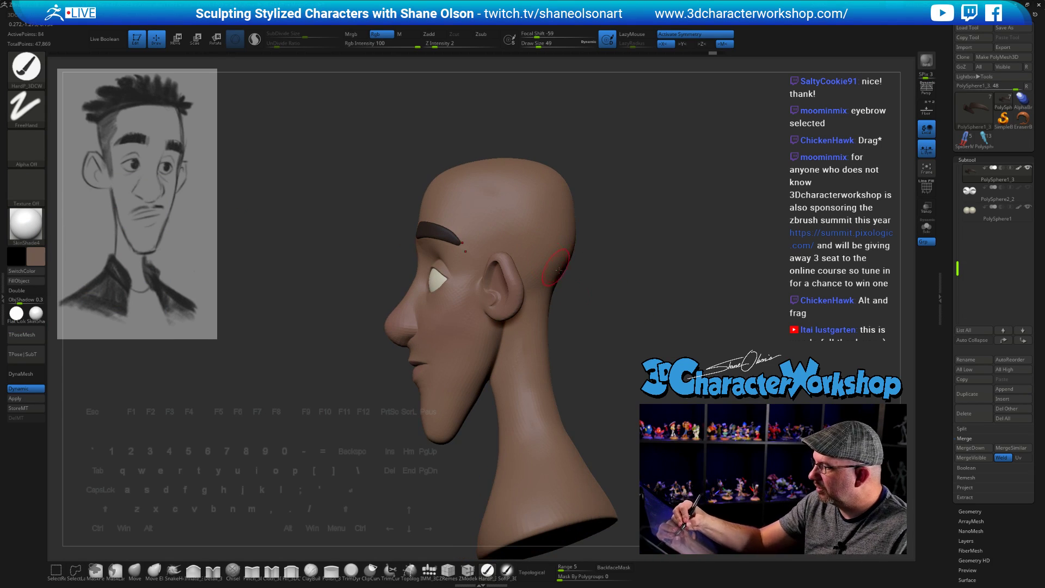
key("b")
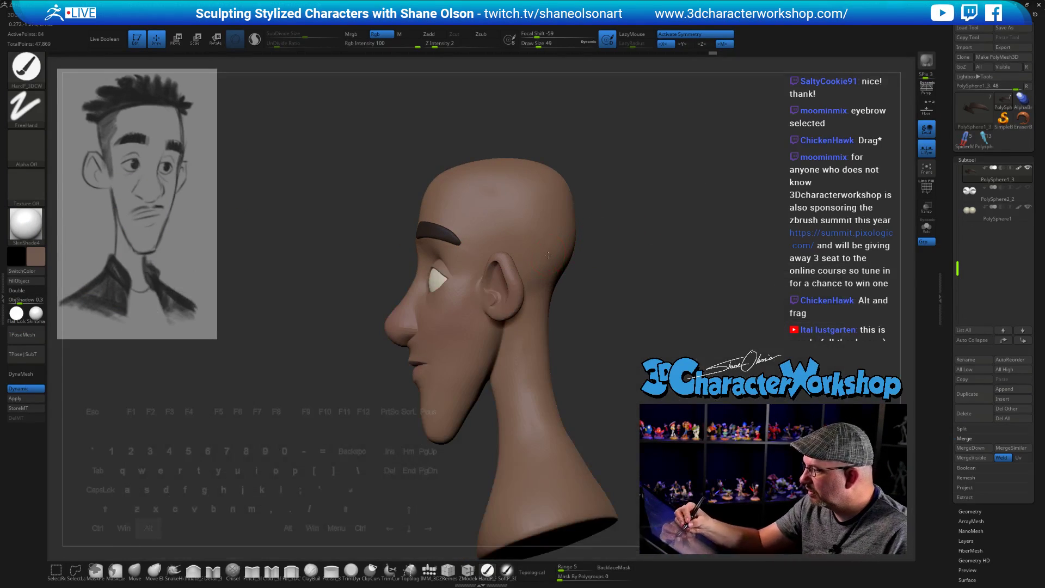
left_click(549, 255, "alt")
Step: Try painting the shaved hair area in greyish brown on the side of the head above the ear
mouse_move(525, 223)
left_mouse_down()
mouse_move(531, 244)
mouse_move(505, 228)
mouse_move(493, 244)
mouse_move(475, 202)
mouse_move(480, 184)
mouse_move(527, 267)
left_mouse_up()
mouse_move(597, 313)
left_mouse_down()
mouse_move(605, 335)
mouse_move(646, 308)
mouse_move(546, 283)
left_mouse_up()
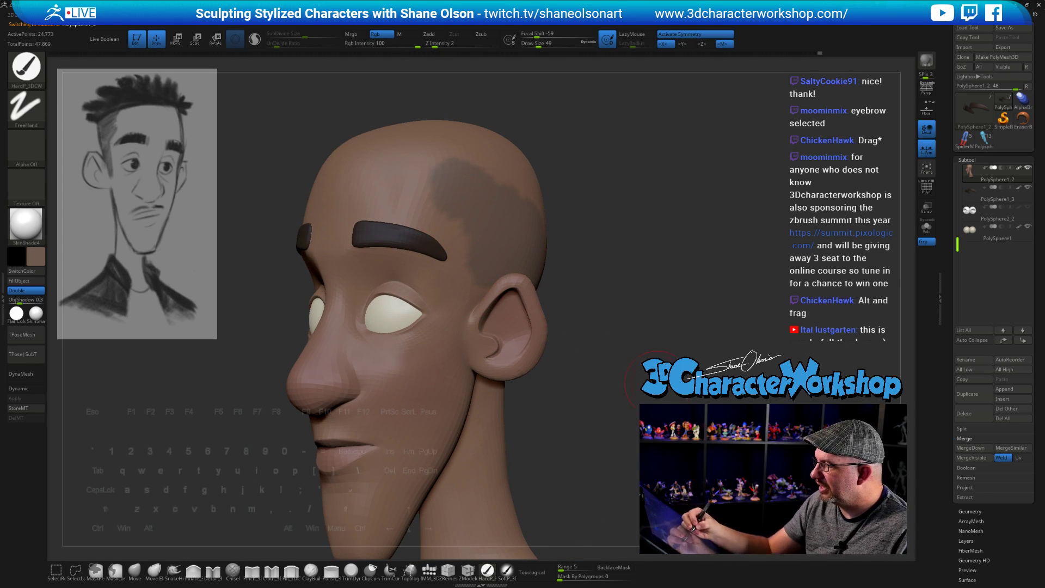
left_click_drag(656, 382, 666, 380, "shift")
key("ctrl+z")
Step: Try a greyish brown hair stroke above the ear at draw size 29, and undo it
key("[")
key("[")
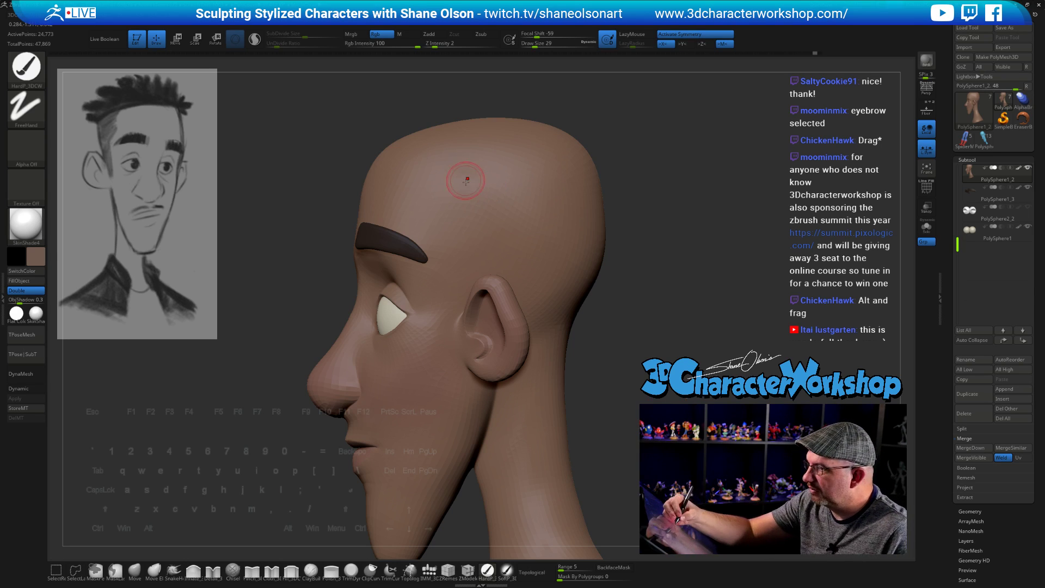
mouse_move(466, 180)
left_mouse_down("ctrl")
mouse_move(451, 168)
mouse_move(469, 222)
left_mouse_up("ctrl")
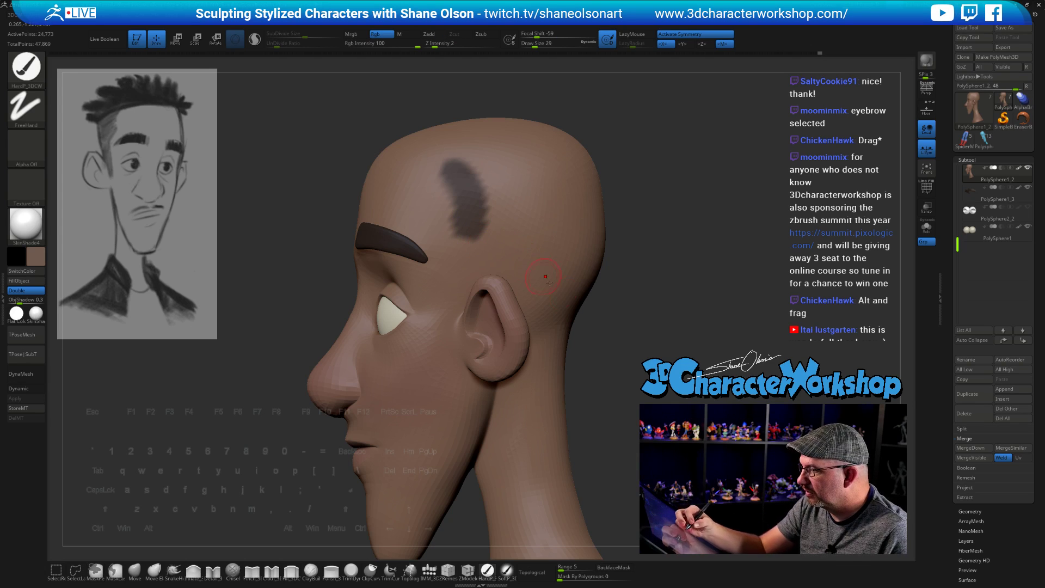
mouse_move(632, 305)
left_mouse_down("alt")
mouse_move(649, 308)
mouse_move(643, 267)
mouse_move(647, 275)
left_mouse_up("alt")
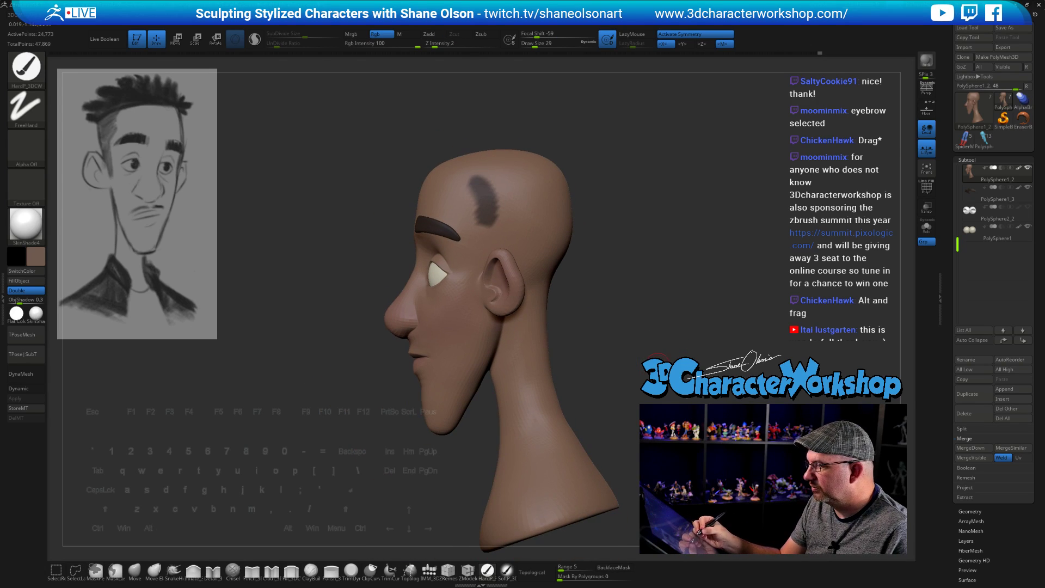
key("ctrl+z")
Step: Switch to the Move brush and set its draw size to 228
key("b")
key("m")
key("v")
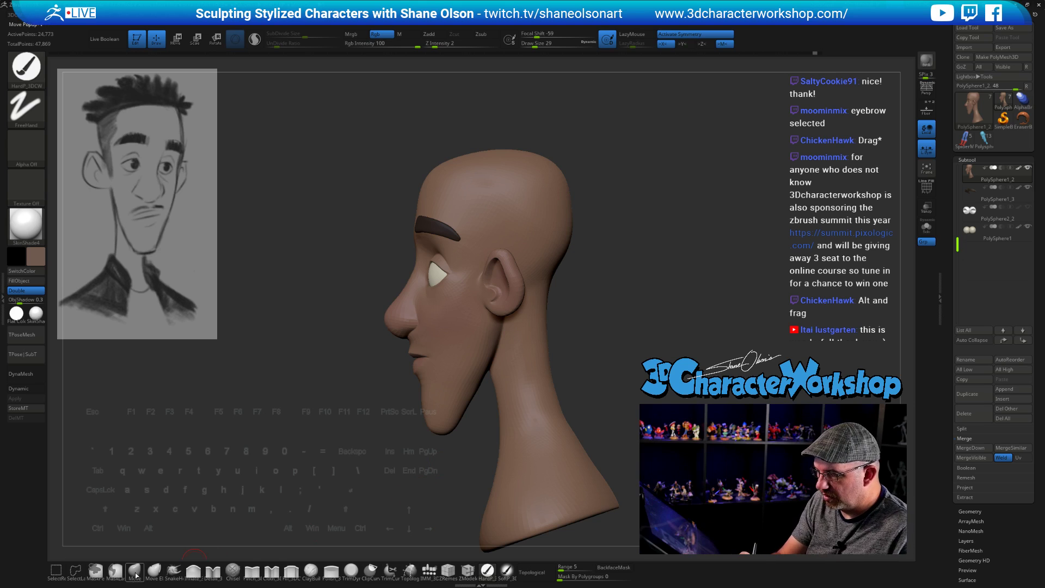
key("s")
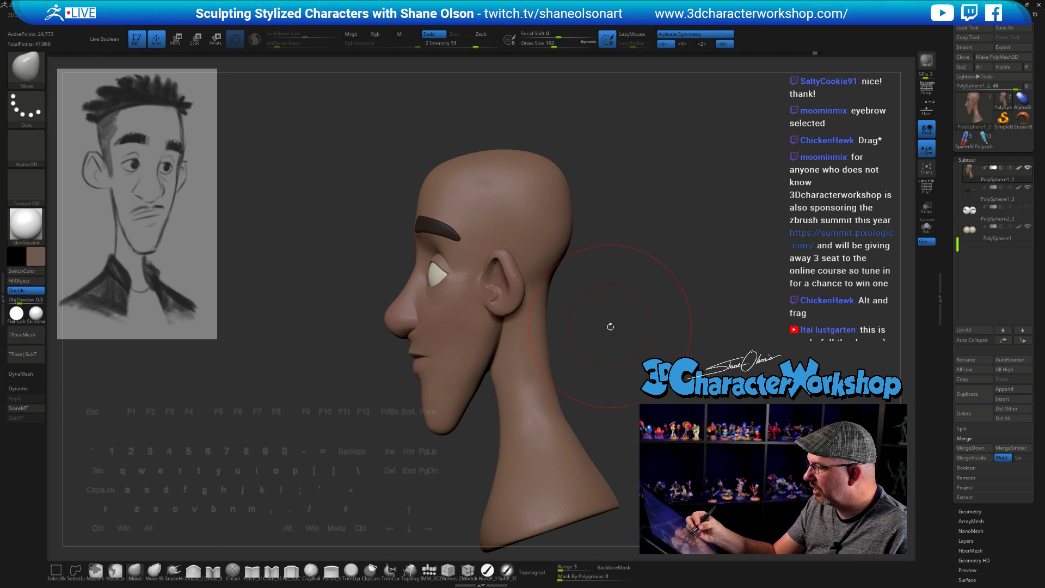
key("s")
mouse_move(610, 326)
left_mouse_down()
mouse_move(642, 338)
mouse_move(629, 323)
mouse_move(582, 314)
left_mouse_up()
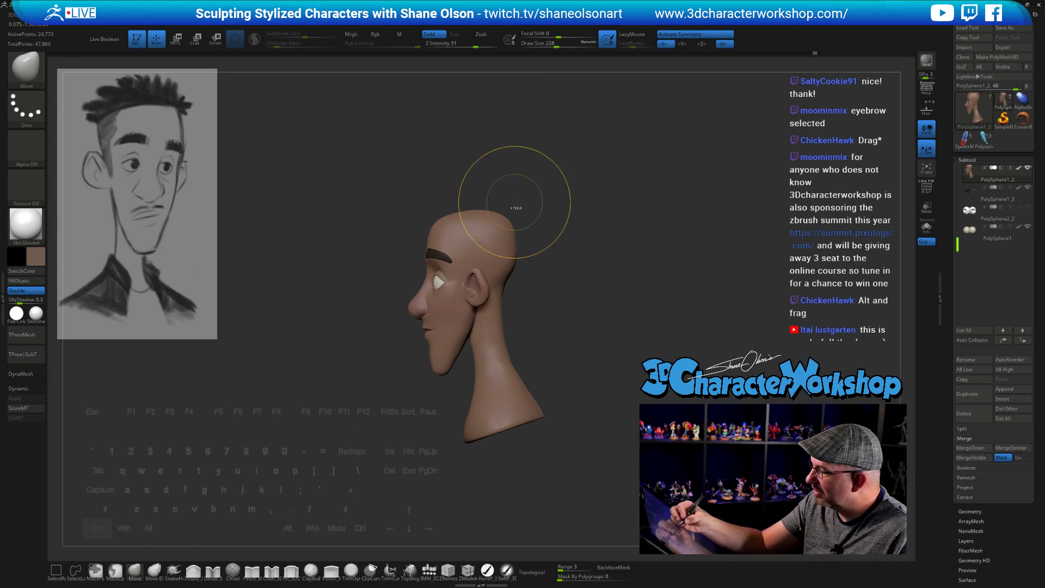
Step: Undo the trial mask on the head and mask the back half of the head with the MaskLasso brush
mouse_move(523, 186)
left_mouse_down("ctrl")
mouse_move(503, 180)
mouse_move(465, 240)
left_mouse_up("ctrl")
key("ctrl+z")
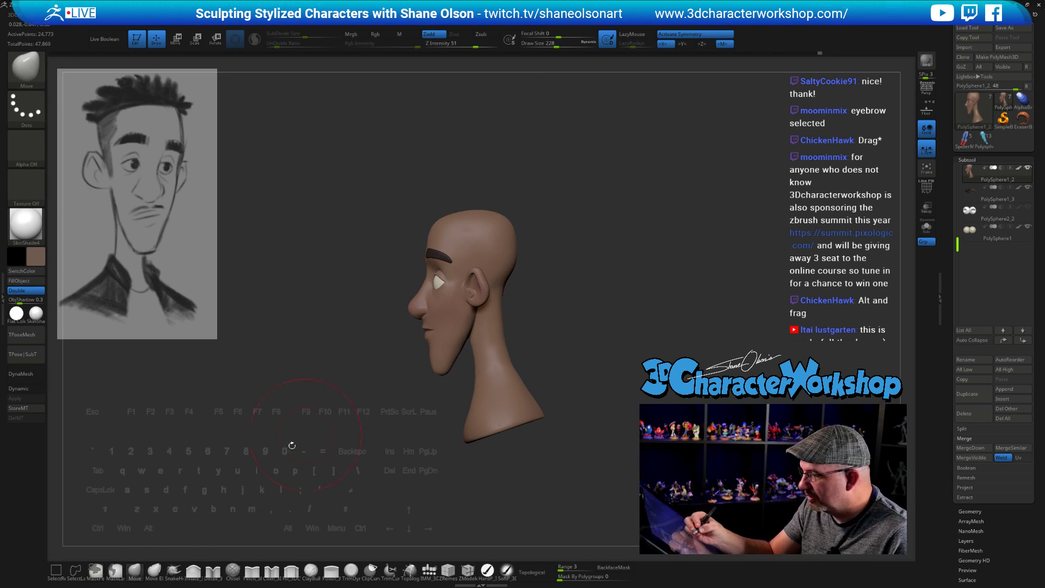
left_click(114, 575)
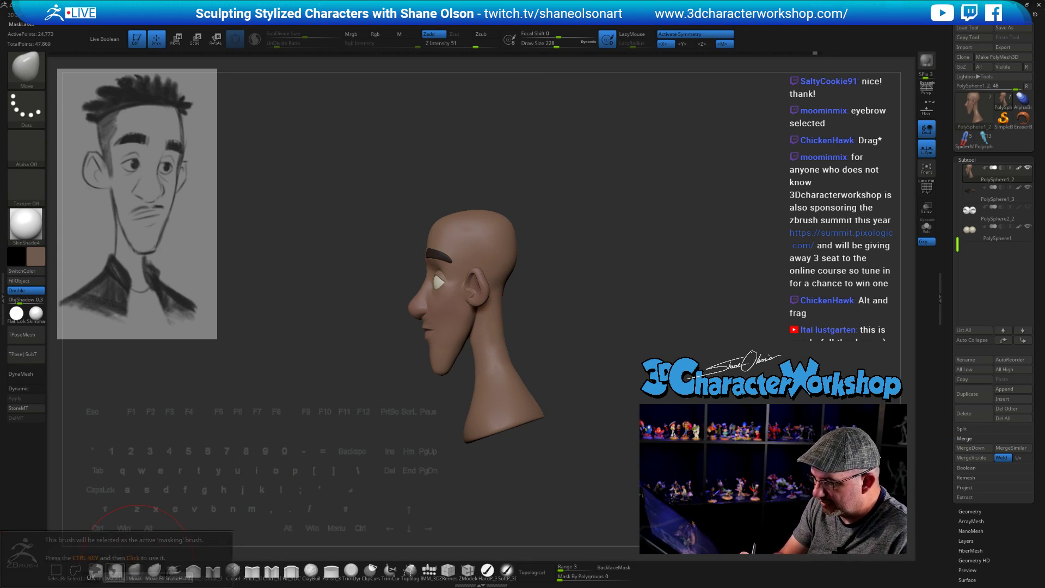
left_click_drag(550, 280, 552, 298, "alt")
mouse_move(556, 172)
left_mouse_down("ctrl")
mouse_move(492, 173)
mouse_move(456, 287)
mouse_move(467, 352)
mouse_move(539, 468)
mouse_move(653, 517)
mouse_move(659, 403)
left_mouse_up("ctrl")
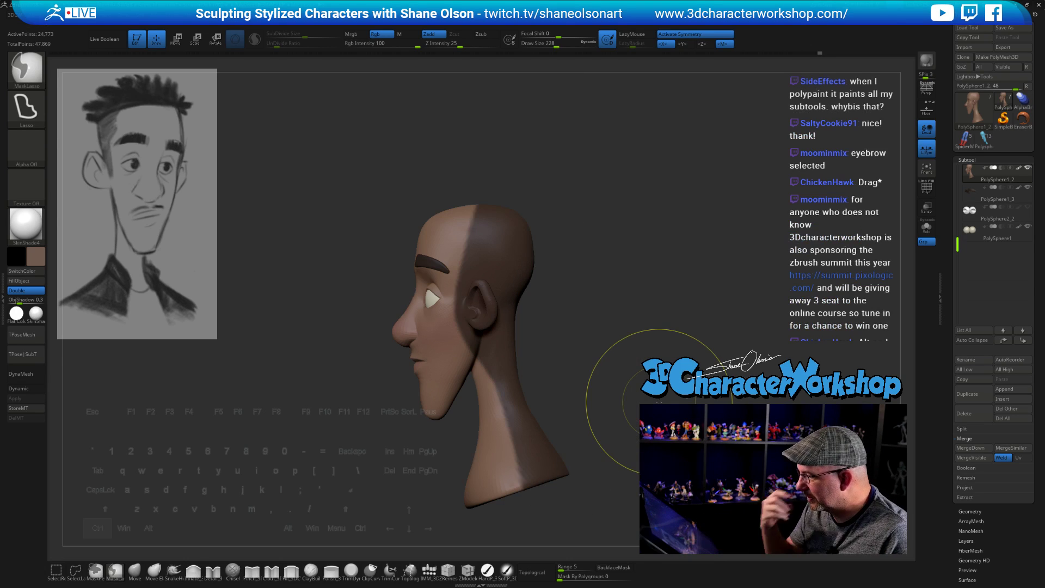
Step: Soften the mask's edge and invert the mask to protect the face instead of the back of the head
key("ctrl+shift+a")
key("b")
key("m")
key("v")
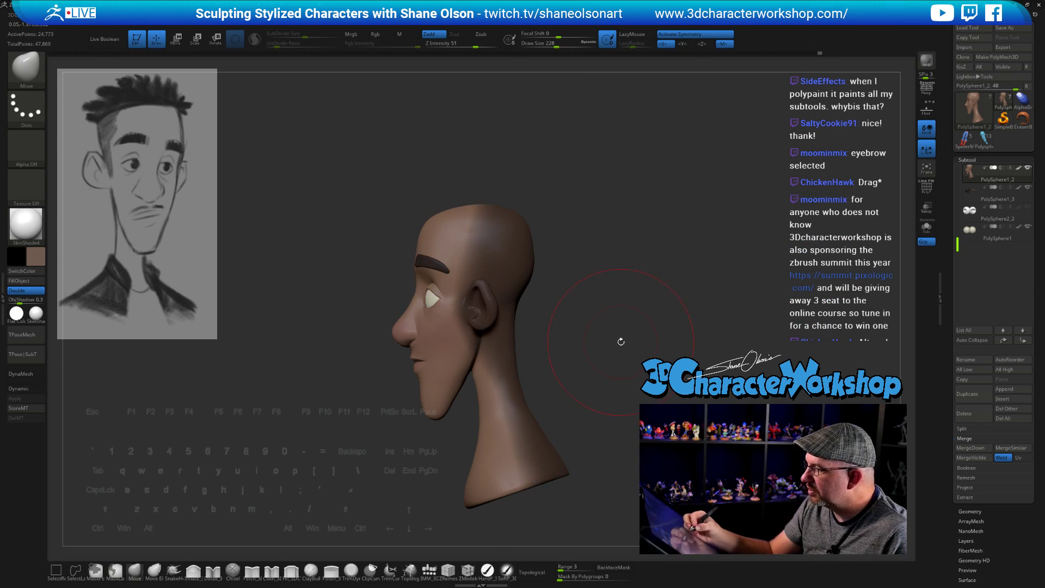
left_click_drag(621, 341, 611, 359)
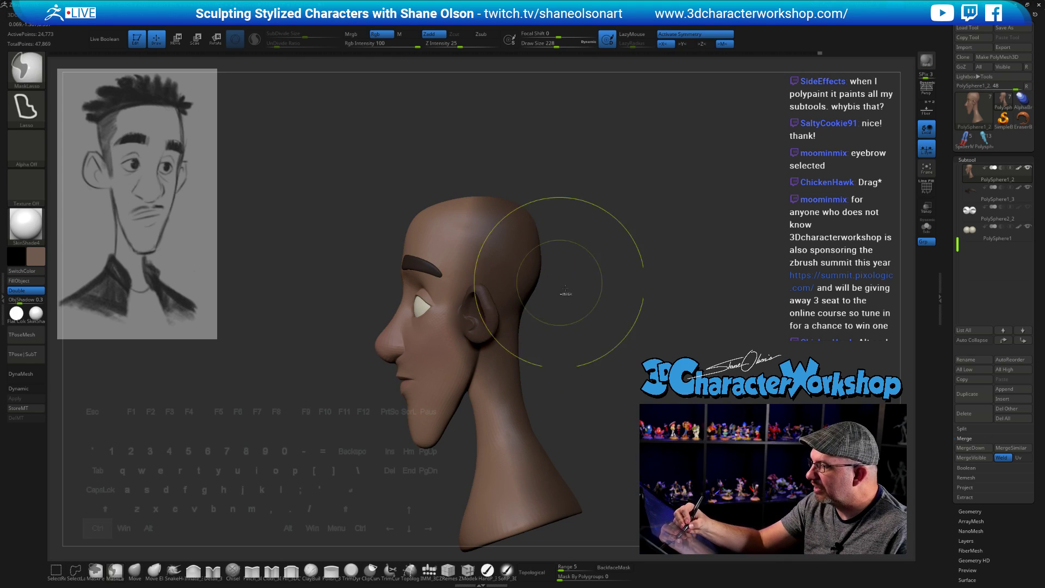
left_click(612, 368, "ctrl")
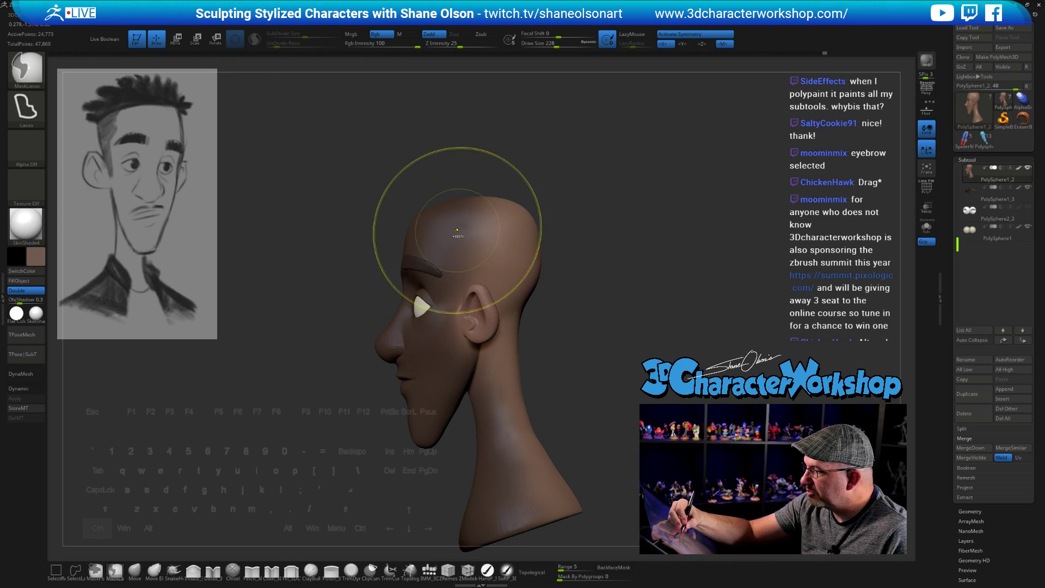
left_click(583, 278, "ctrl")
left_click(582, 277, "ctrl")
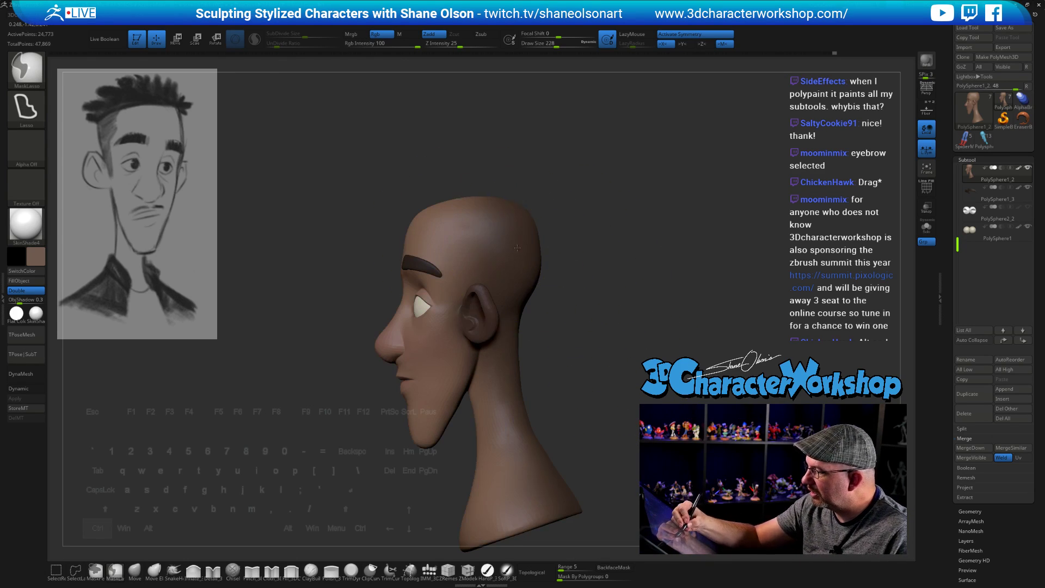
left_click(586, 280, "ctrl")
Step: Move the unmasked back of the head backward by about 0.07, clear the mask and return to draw mode
key("w")
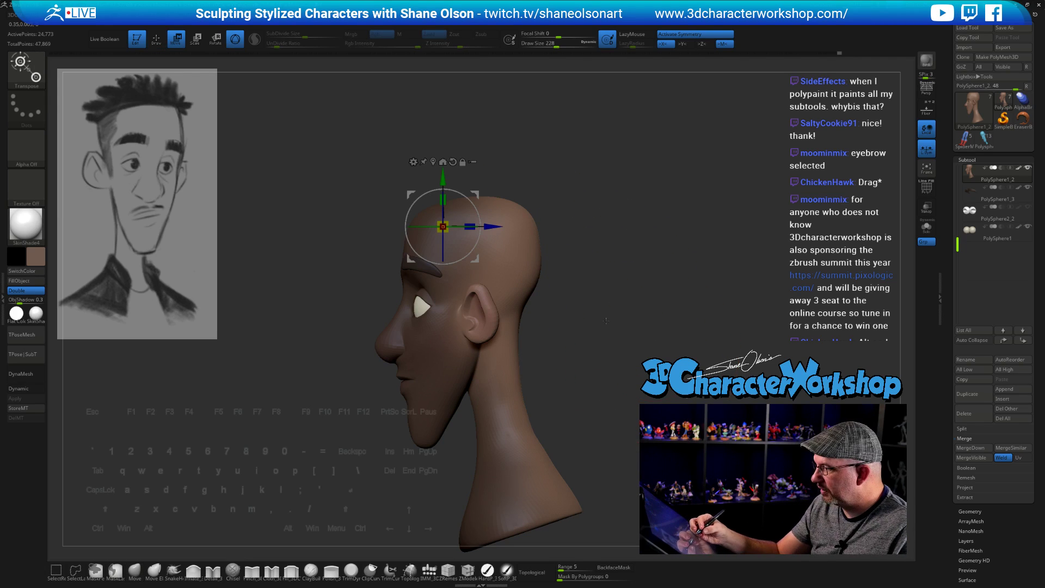
left_click_drag(577, 275, 575, 254)
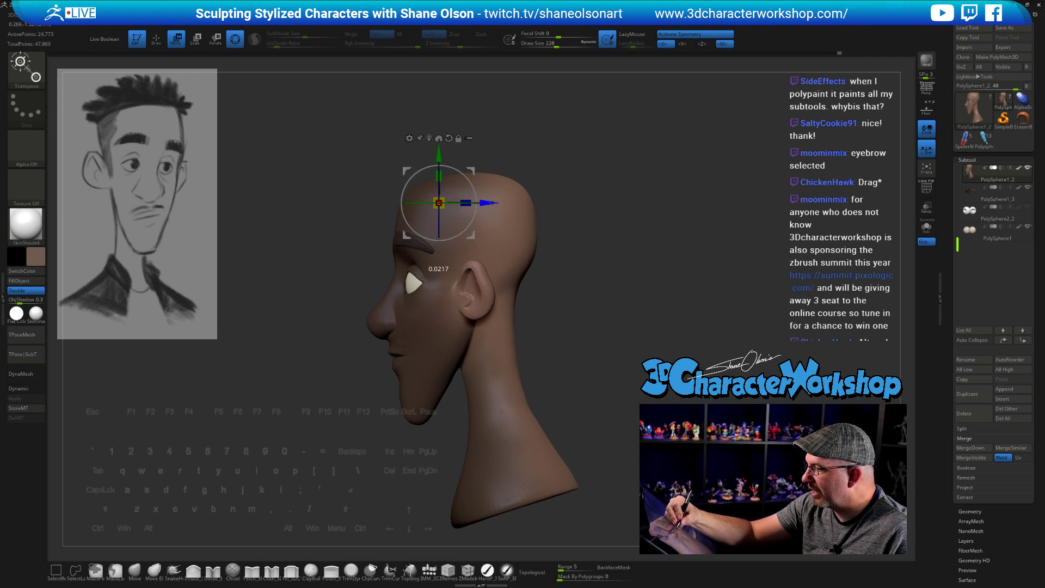
left_click_drag(497, 201, 501, 201)
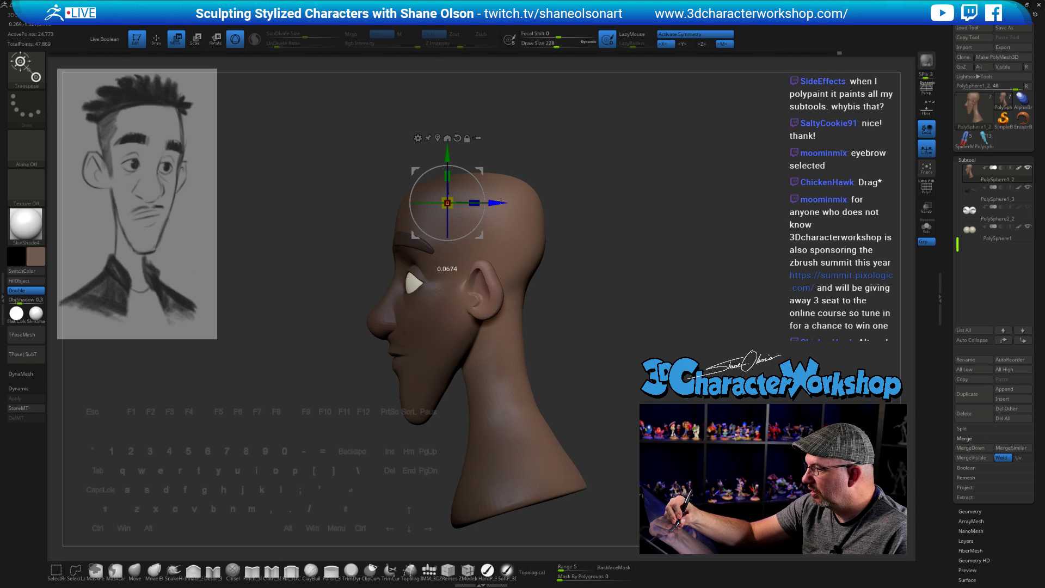
mouse_move(642, 346)
left_mouse_down()
mouse_move(577, 351)
mouse_move(648, 353)
mouse_move(640, 340)
mouse_move(647, 349)
left_mouse_up()
key("q")
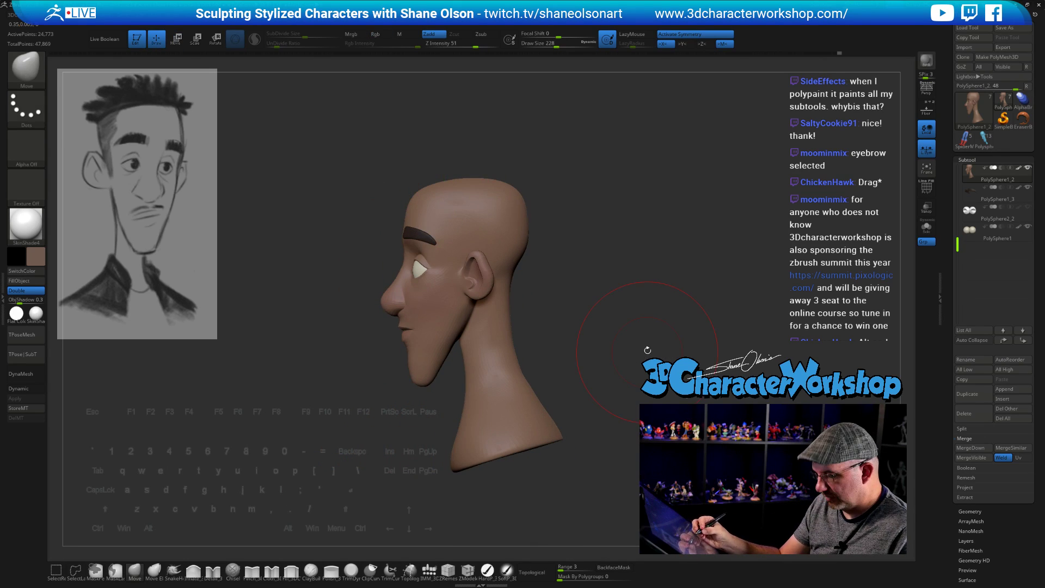
Step: Set the Move brush's draw size to 116 and check the head's shape in side and three-quarter views
left_click_drag(564, 265, 593, 325, "alt")
key("s")
key("s")
mouse_move(598, 333)
left_mouse_down("alt")
mouse_move(579, 314)
mouse_move(591, 331)
left_mouse_up("alt")
key("s")
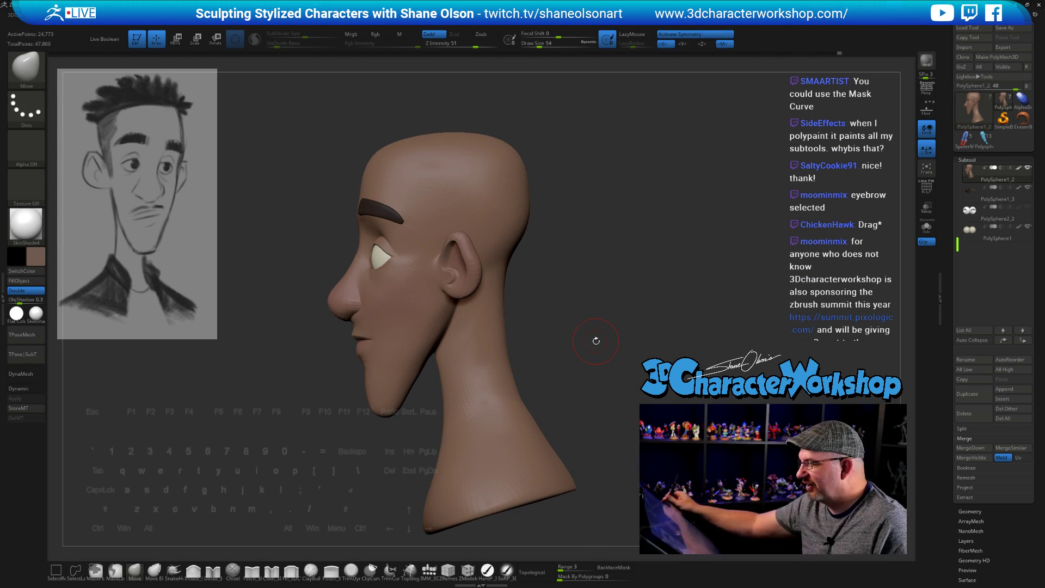
mouse_move(626, 293)
left_mouse_down()
mouse_move(635, 295)
mouse_move(617, 314)
mouse_move(606, 302)
mouse_move(628, 285)
left_mouse_up()
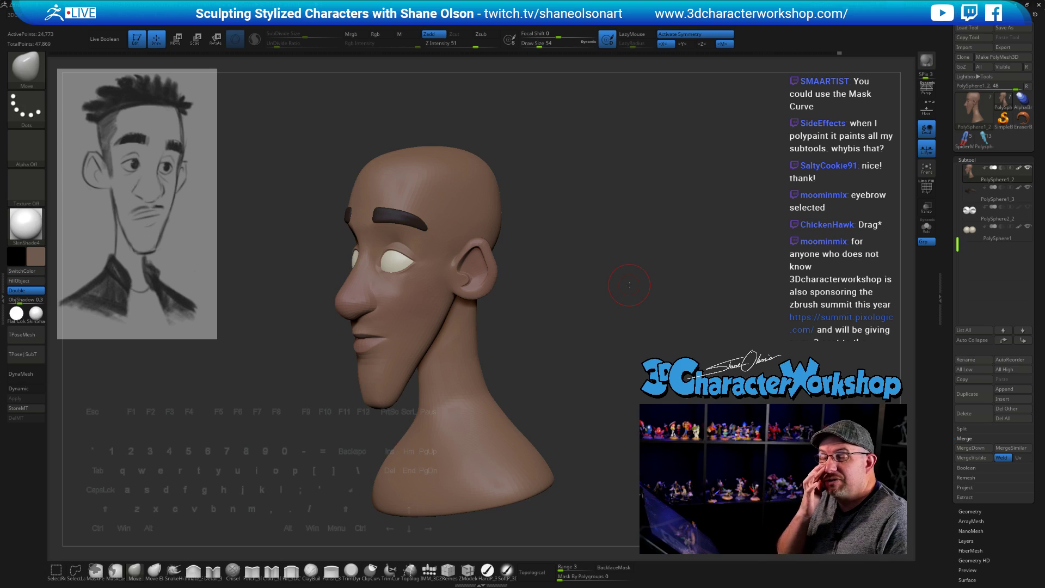
mouse_move(590, 294)
left_mouse_down()
mouse_move(607, 294)
mouse_move(571, 302)
mouse_move(557, 338)
left_mouse_up()
key("s")
left_click(200, 569)
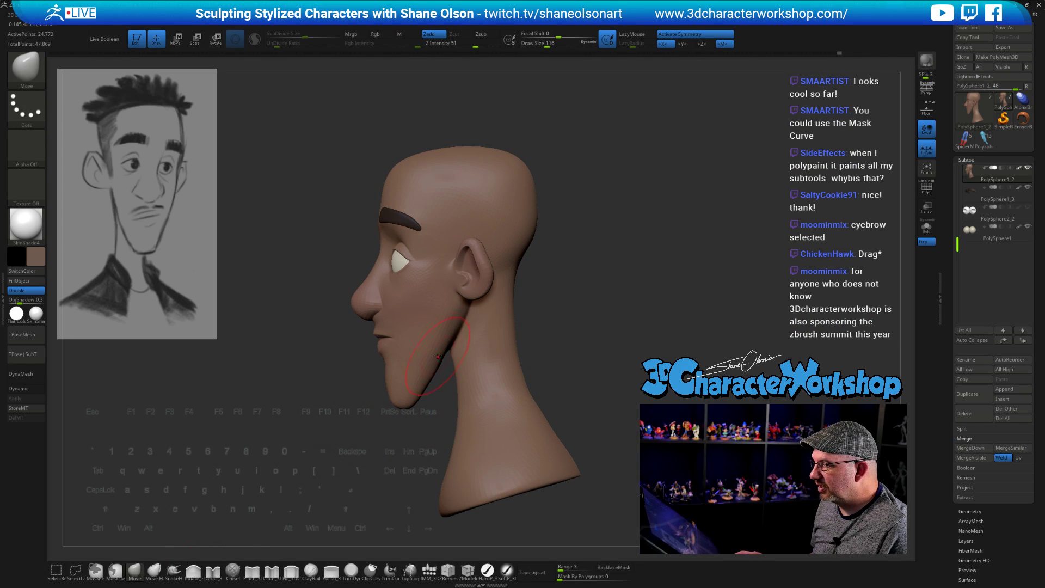
Step: Save the bust project
left_click_drag(652, 302, 714, 315)
left_click_drag(639, 325, 646, 301, "alt")
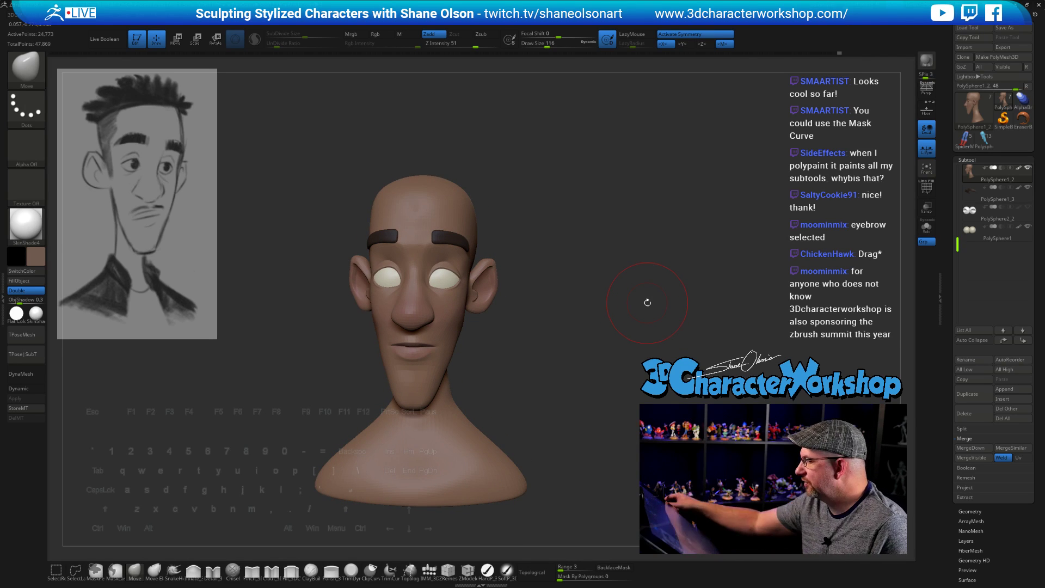
key("ctrl+s")
key("Return")
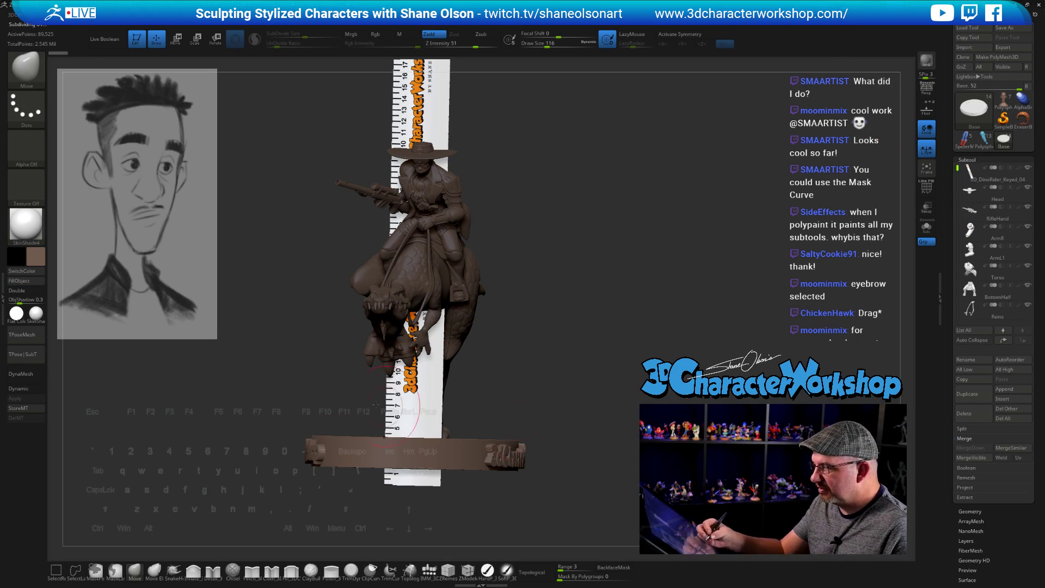
Step: Change the main colour to a neutral light grey for the dinosaur rider statue
left_click(38, 257)
left_click(30, 246)
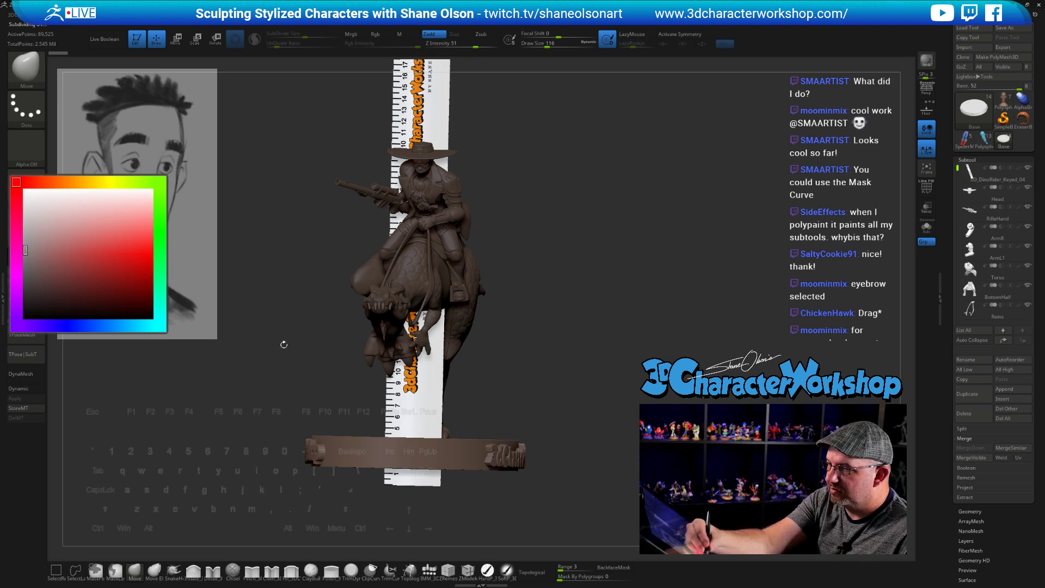
left_click_drag(282, 345, 931, 258)
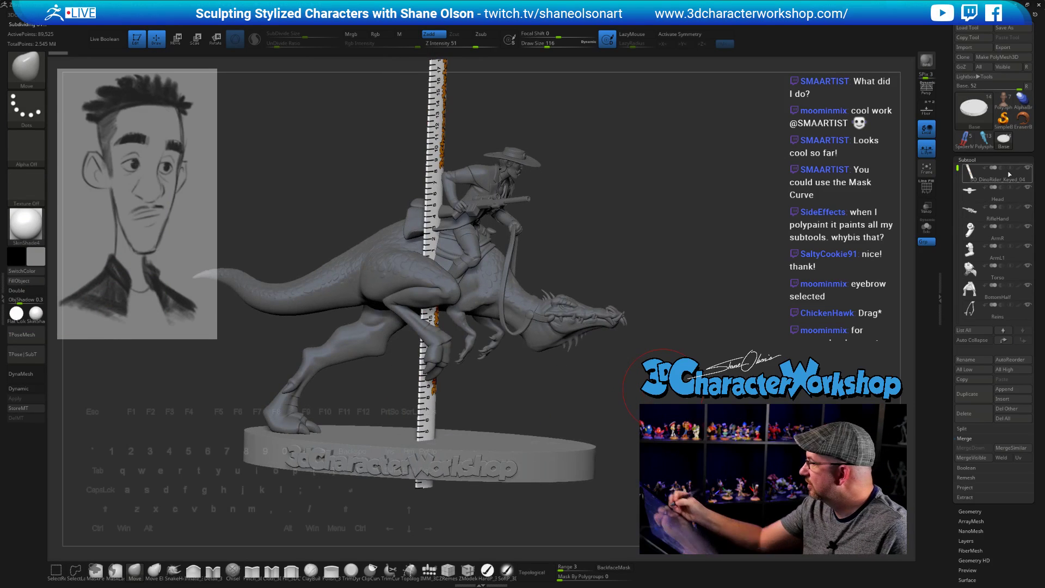
Step: Hide the ruler, look over the dinosaur rider statue and show the ruler again
left_click(1028, 168)
left_click_drag(703, 272, 435, 284, "shift")
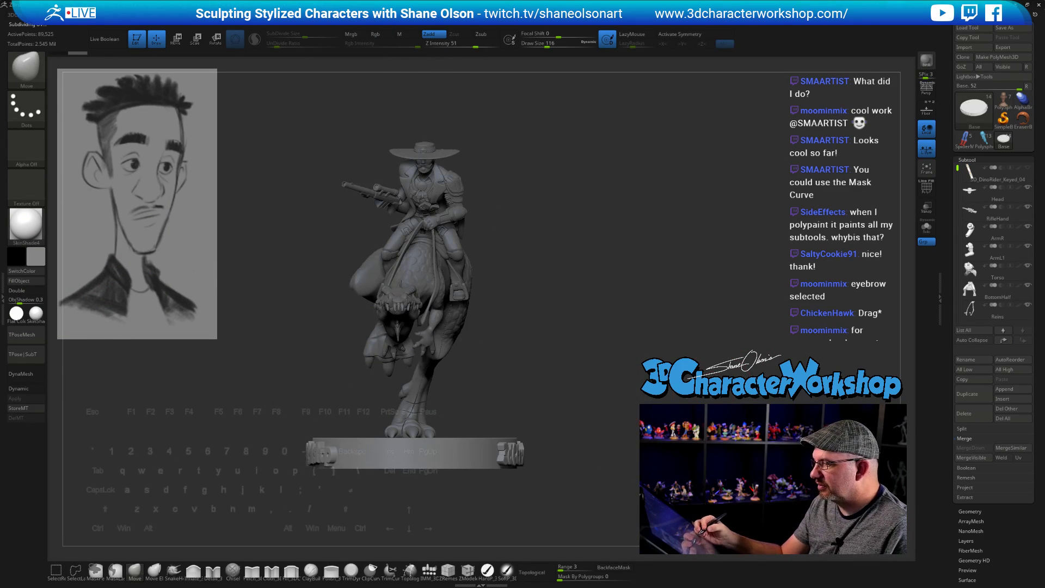
mouse_move(703, 327)
left_mouse_down("alt")
mouse_move(708, 284)
mouse_move(708, 296)
mouse_move(615, 310)
mouse_move(550, 305)
mouse_move(806, 289)
mouse_move(790, 349)
mouse_move(733, 358)
mouse_move(652, 436)
left_mouse_up("alt")
left_click(1028, 168)
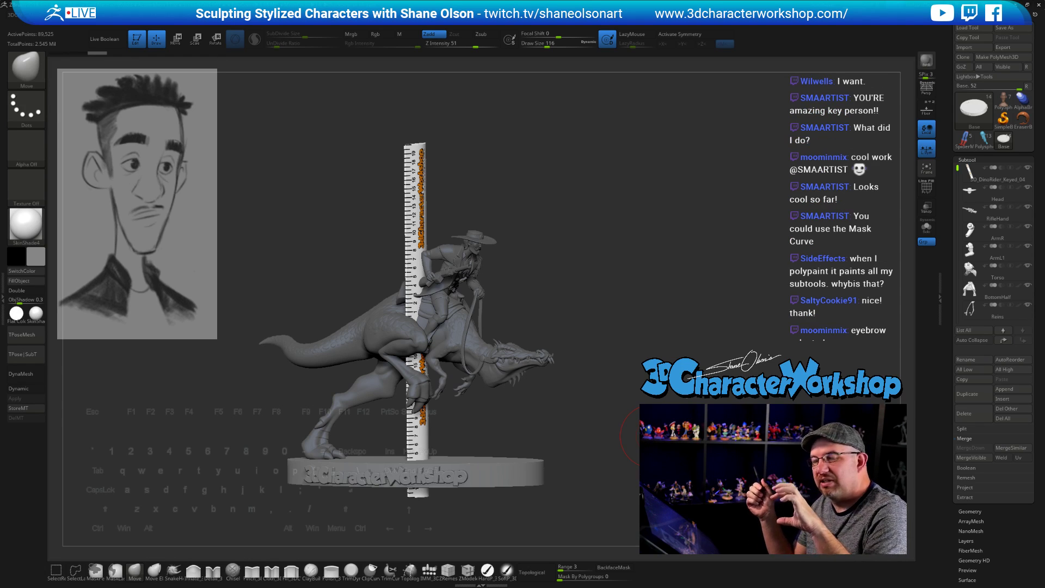
Step: Hide the reference sketch and examine the dinosaur rider statue's size against the ruler from the side and front
key("shift+z")
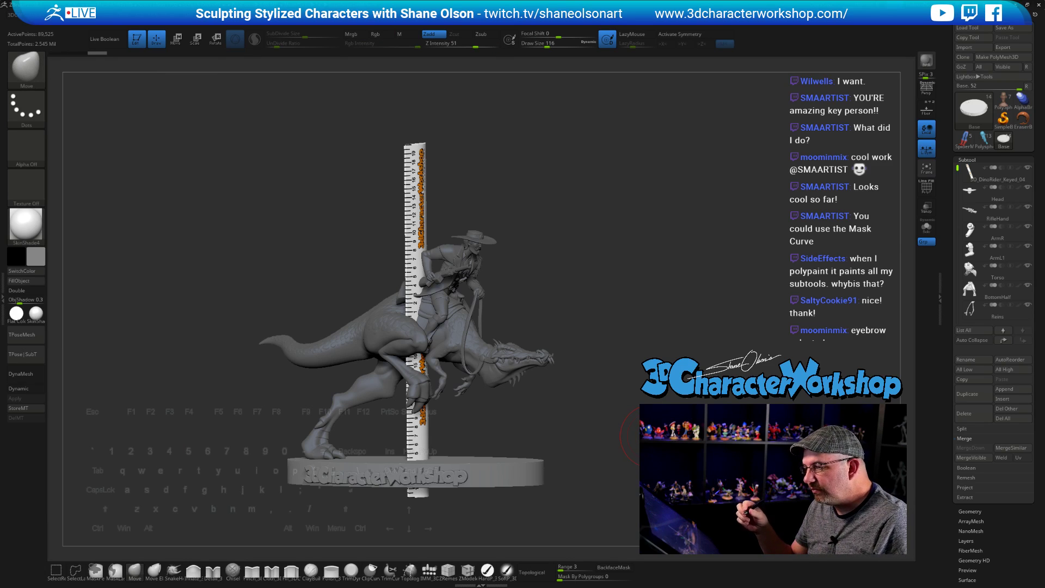
left_click_drag(637, 430, 617, 419)
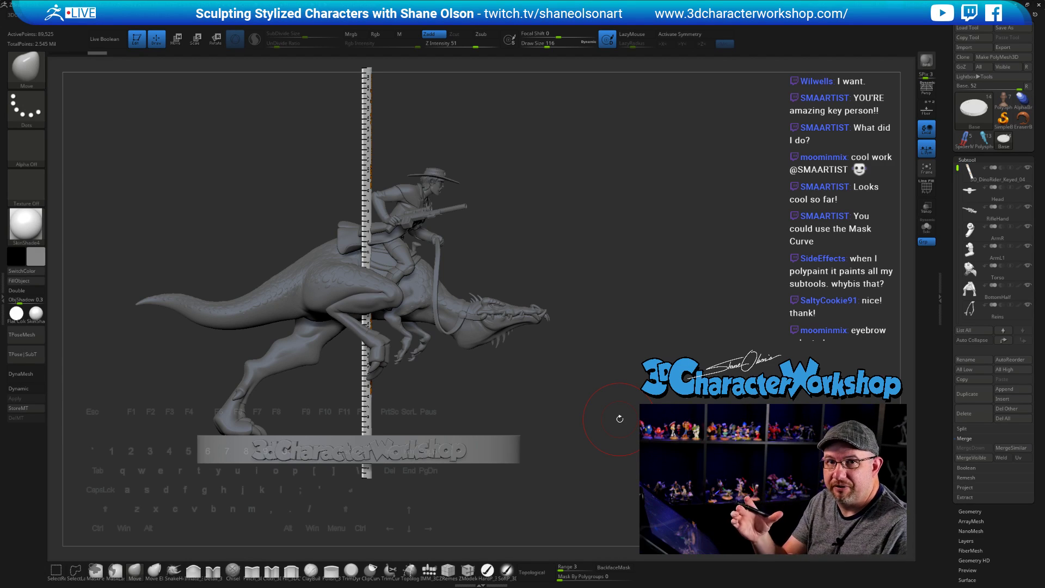
left_click_drag(619, 419, 645, 407)
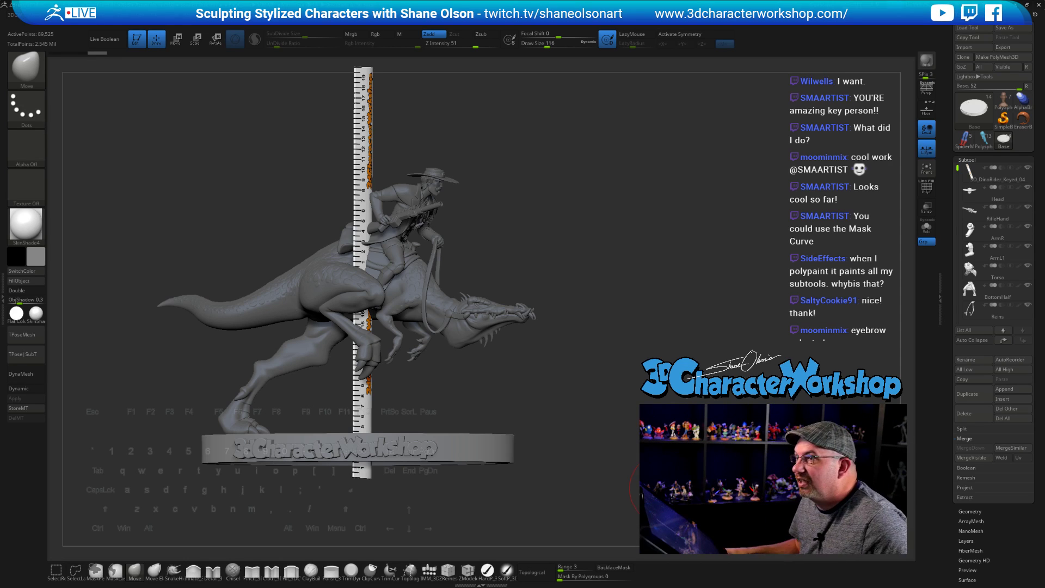
left_click_drag(630, 280, 590, 284)
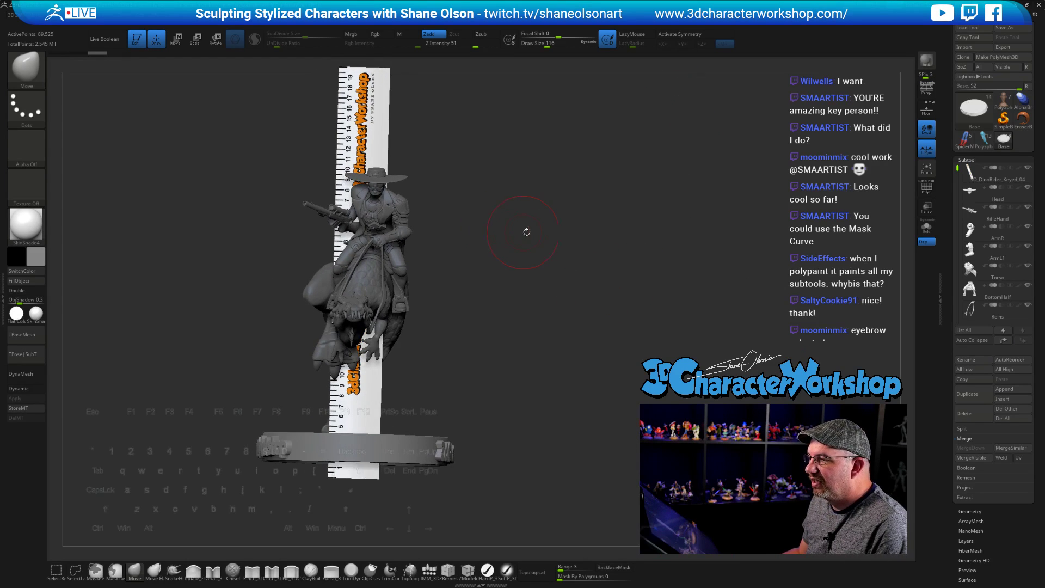
mouse_move(526, 232)
left_mouse_down("shift")
mouse_move(511, 221)
mouse_move(615, 276)
left_mouse_up("shift")
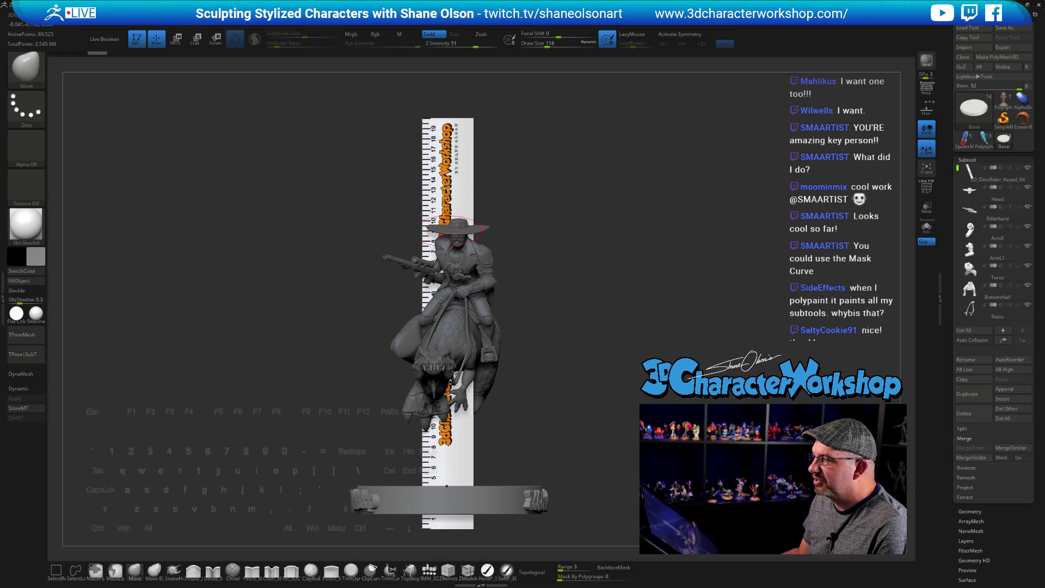
left_click_drag(625, 257, 606, 279)
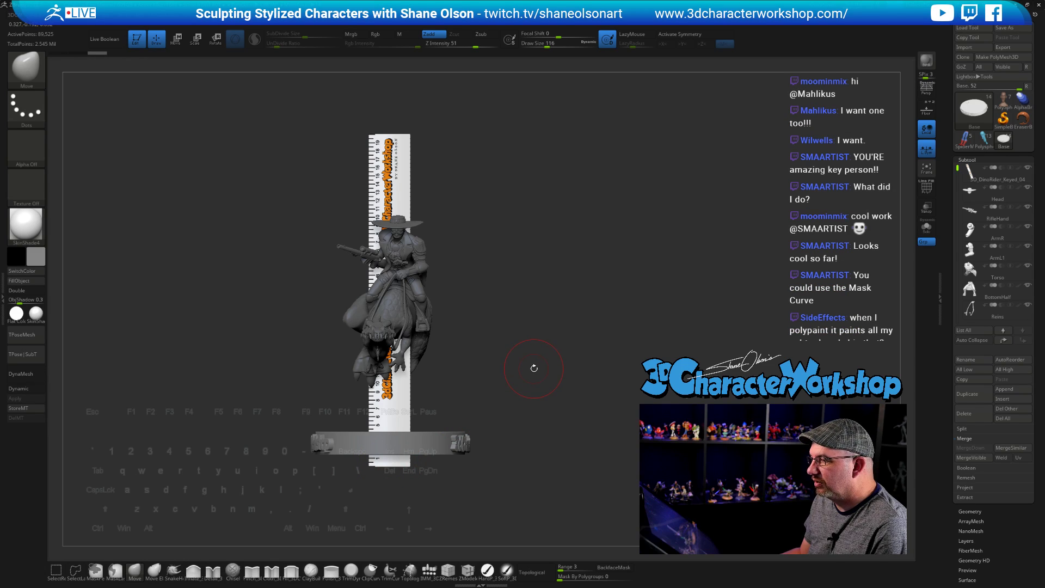
left_click_drag(532, 363, 548, 366, "alt")
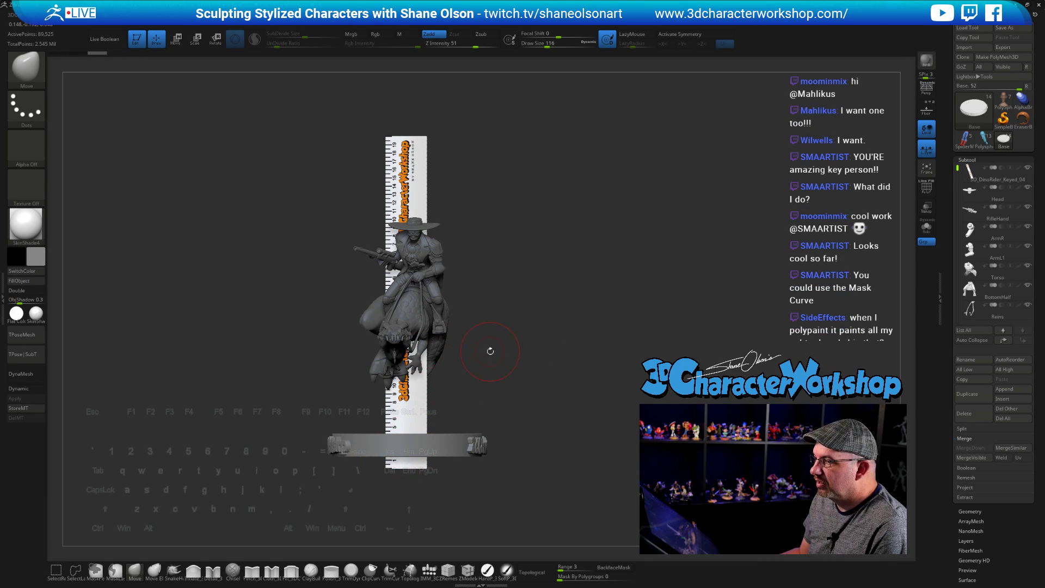
left_click_drag(510, 341, 505, 342)
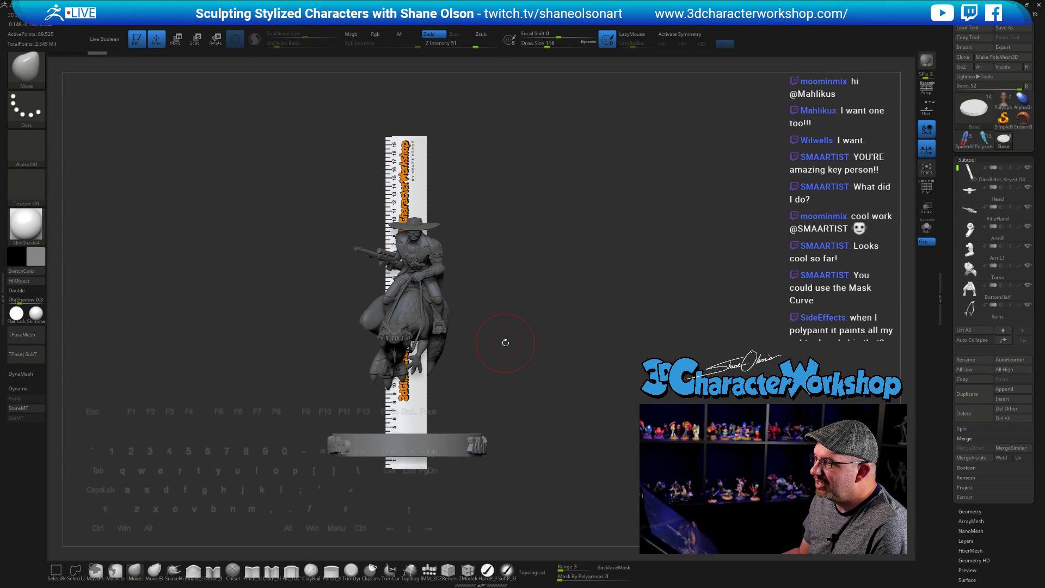
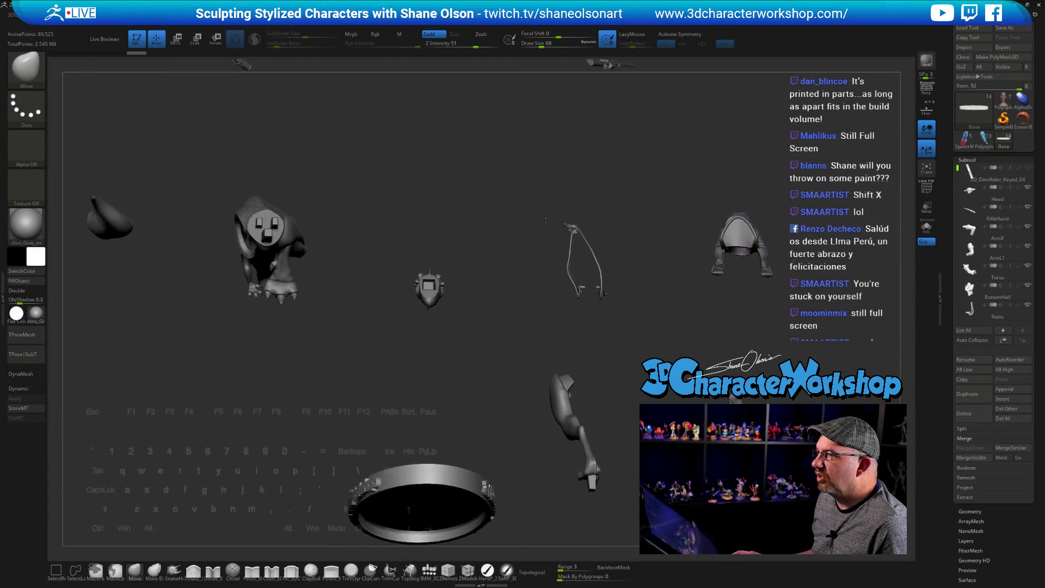
Step: Reassemble the separated dinosaur rider parts with Xpose and spread them apart again
left_click_drag(546, 221, 430, 266)
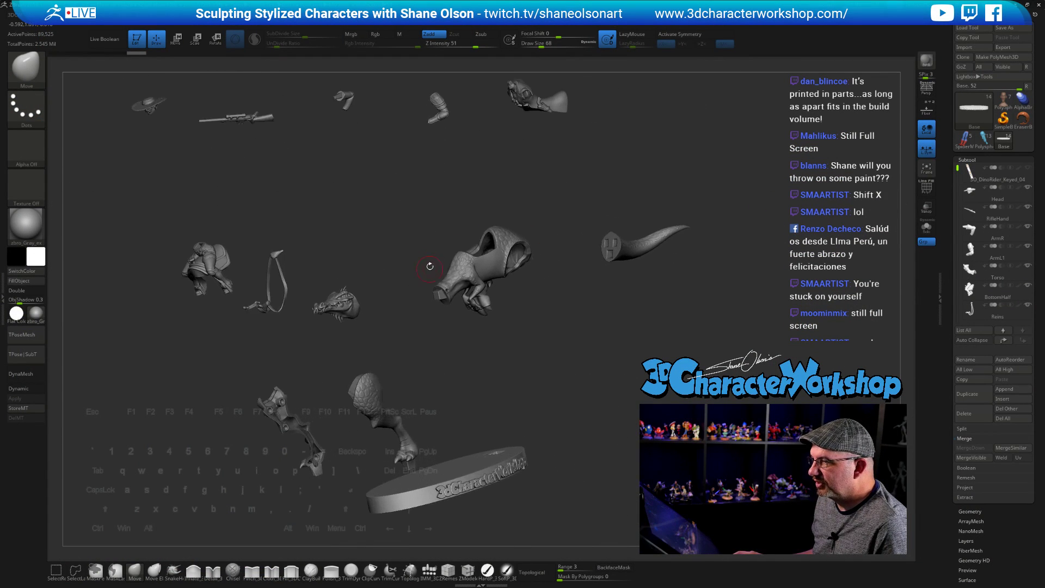
key("space")
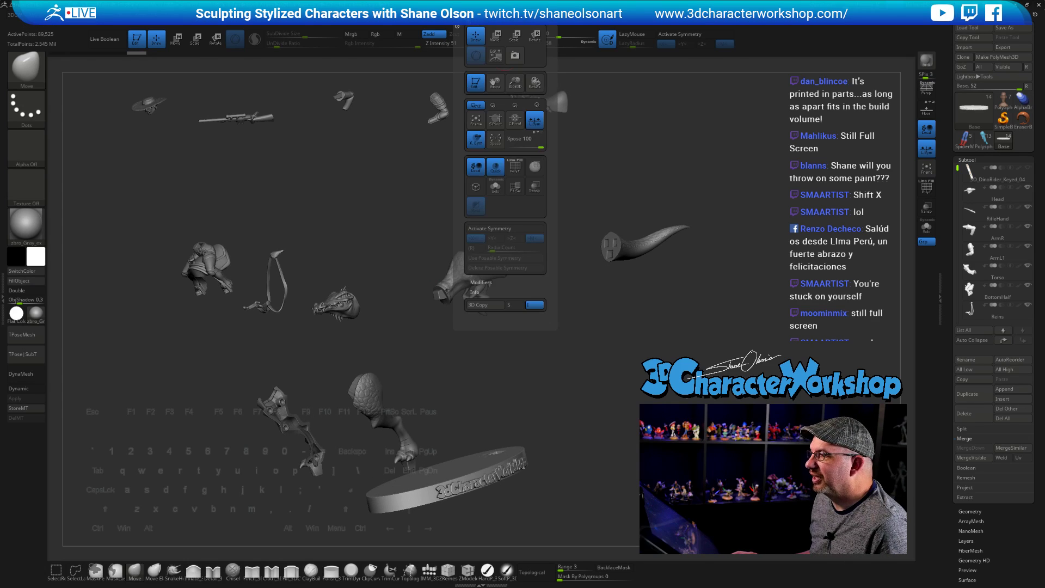
left_click(496, 141)
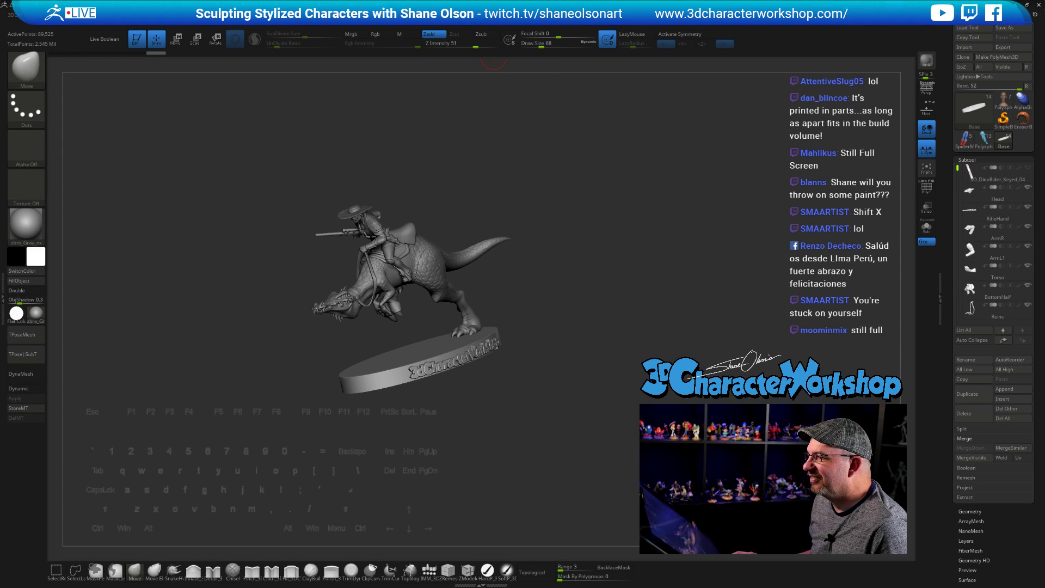
key("space")
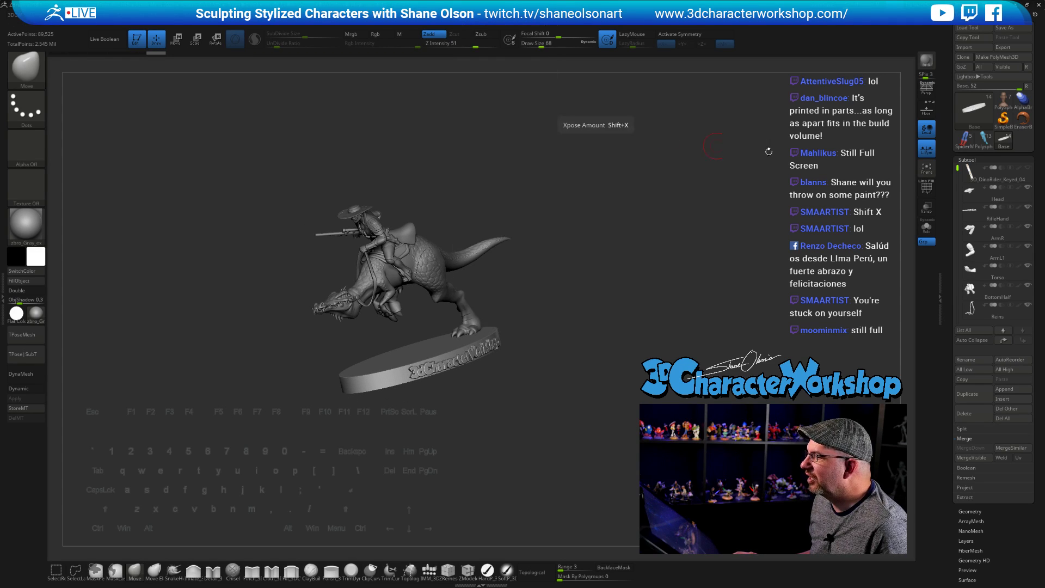
key("shift+x")
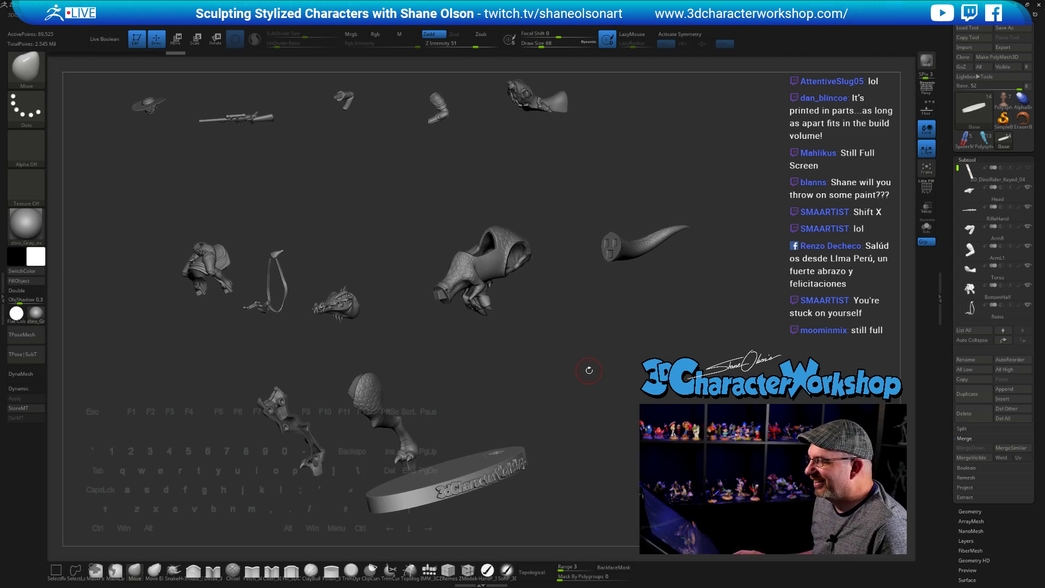
Step: Select the DinoTail part and look over the connection keys on the dinosaur's body and head
left_click_drag(617, 378, 526, 387)
left_click_drag(613, 304, 502, 457, "alt")
left_click(531, 358, "alt")
left_click_drag(598, 405, 564, 442)
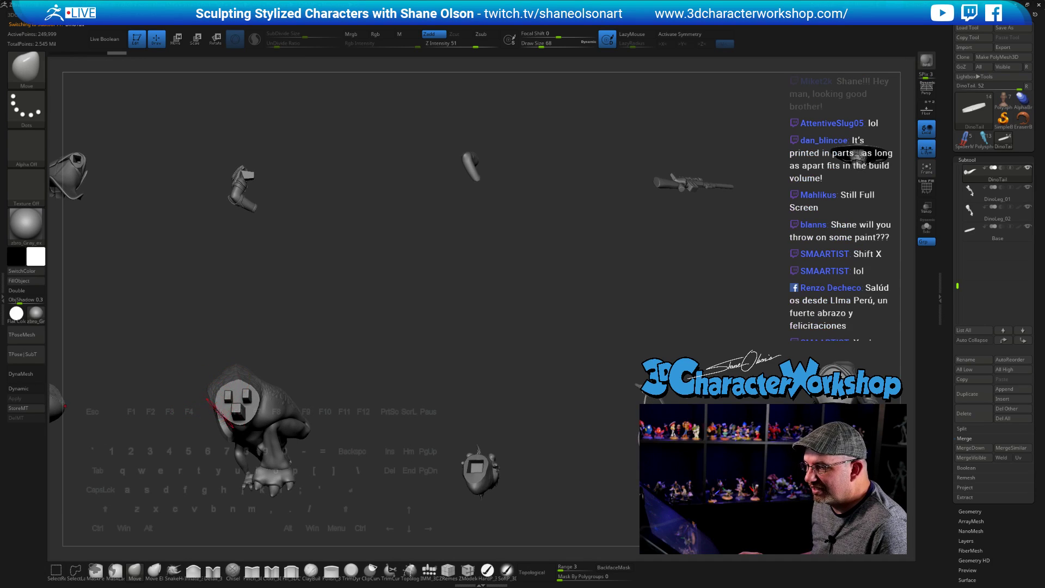
left_click_drag(380, 333, 365, 370, "alt")
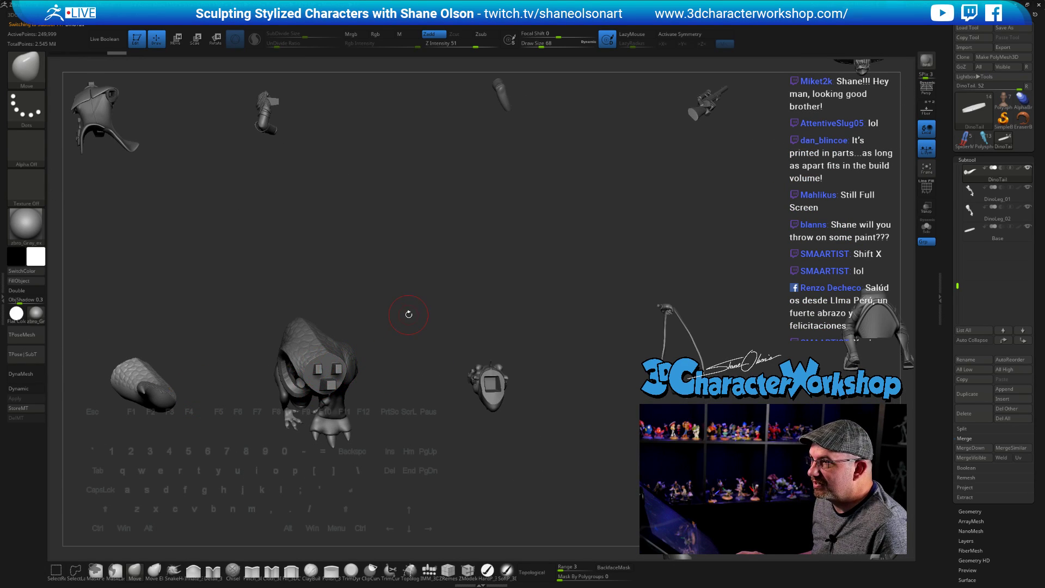
left_click_drag(409, 315, 354, 322, "alt")
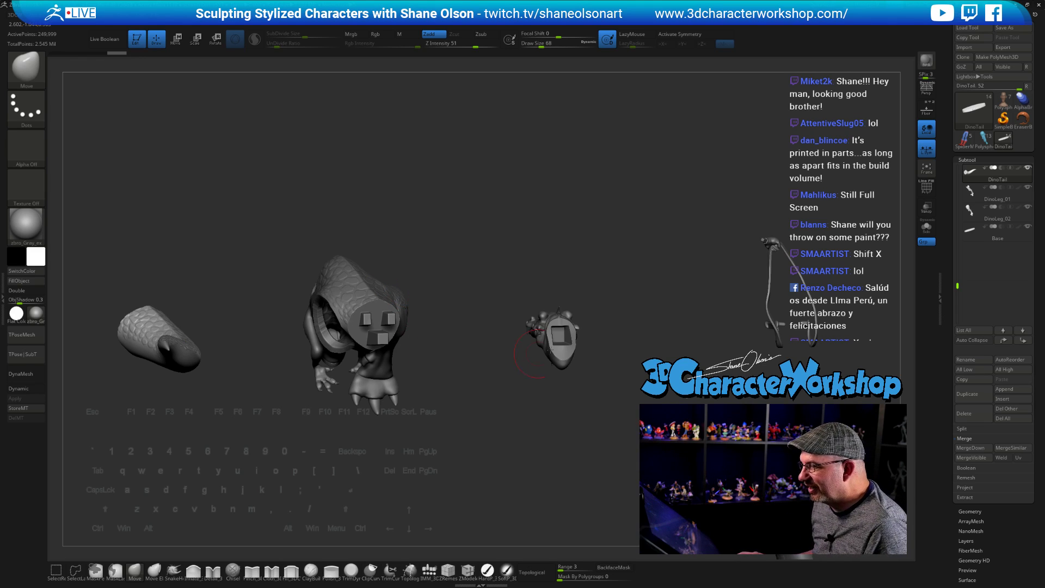
Step: Set the brush draw size to 56 while inspecting the dinosaur's body and neck joints
left_click_drag(487, 394, 471, 395)
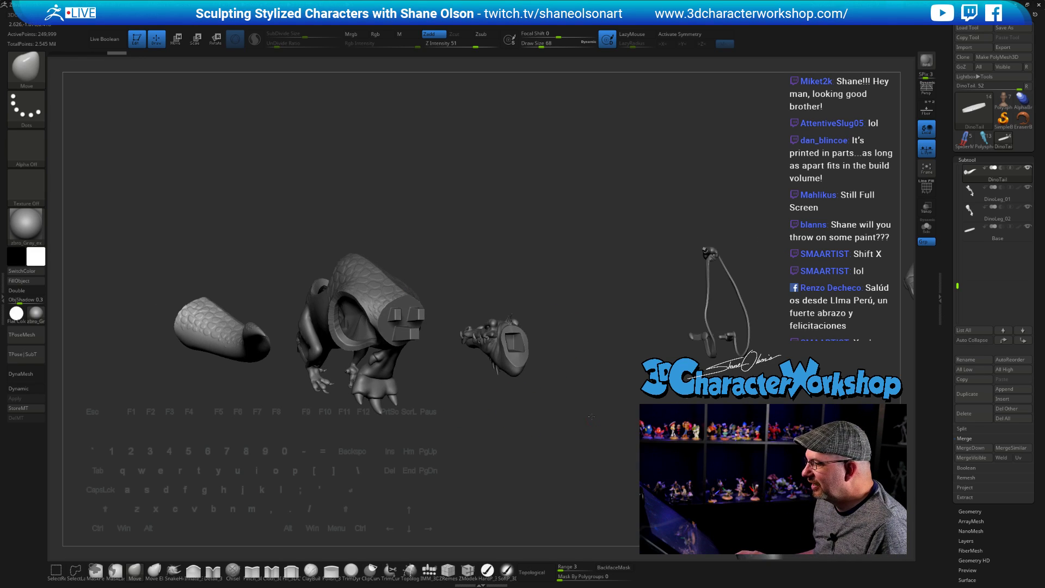
left_click_drag(592, 417, 532, 375)
key("s")
left_click_drag(507, 312, 505, 312)
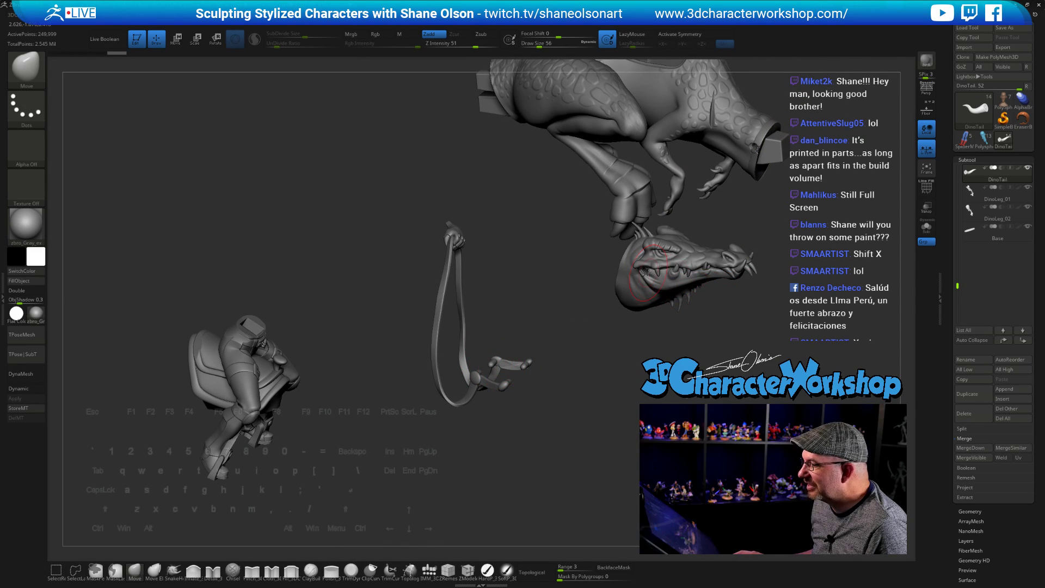
Step: Examine the separated head, reins, body and legs for their connection keys and hollow interiors
left_click_drag(732, 344, 575, 403)
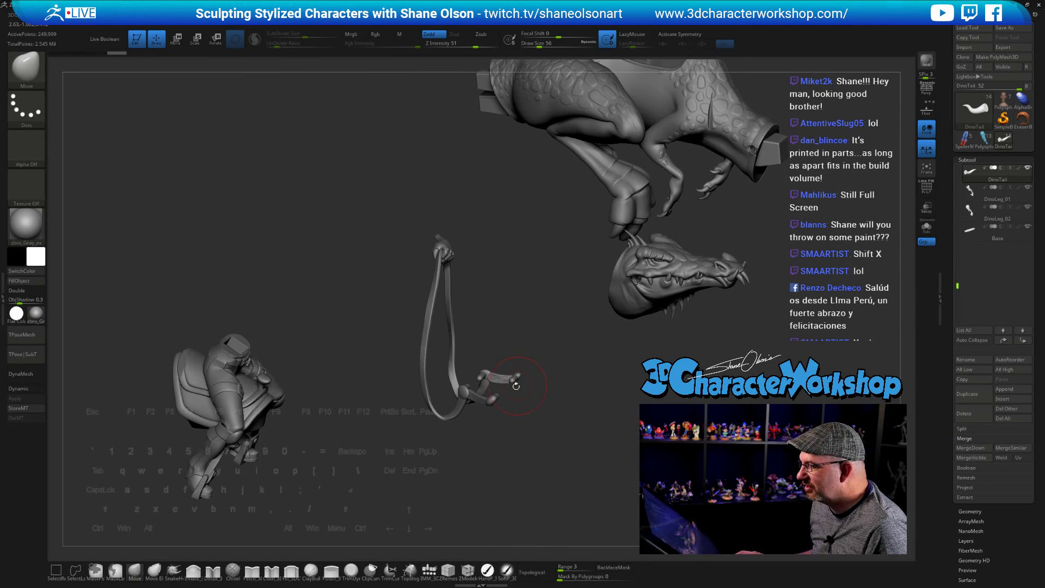
left_click_drag(500, 292, 747, 280)
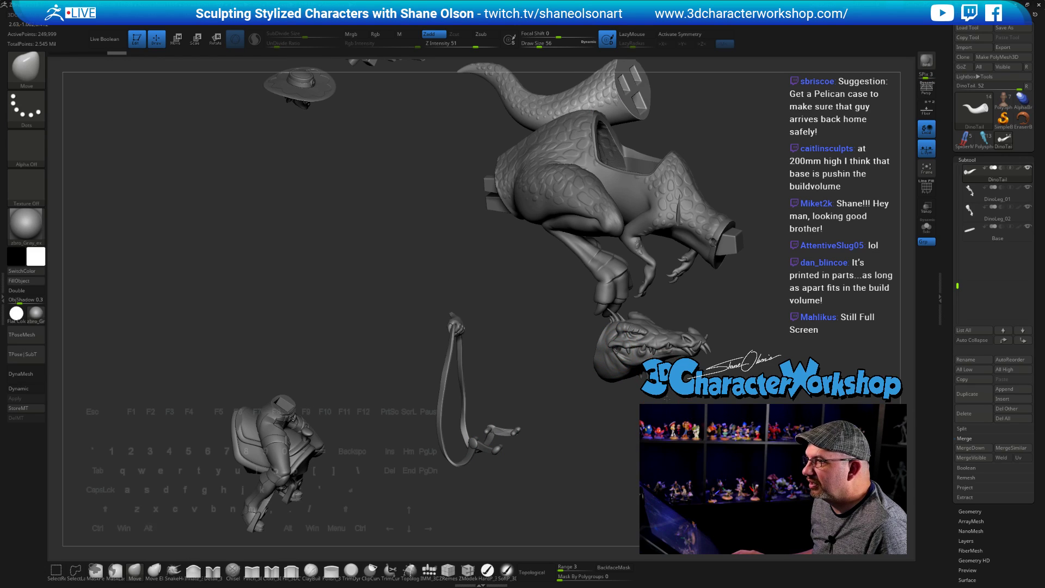
left_click_drag(545, 255, 561, 395, "alt")
left_click_drag(669, 414, 666, 228)
mouse_move(670, 318)
left_mouse_down()
mouse_move(659, 326)
mouse_move(669, 332)
left_mouse_up()
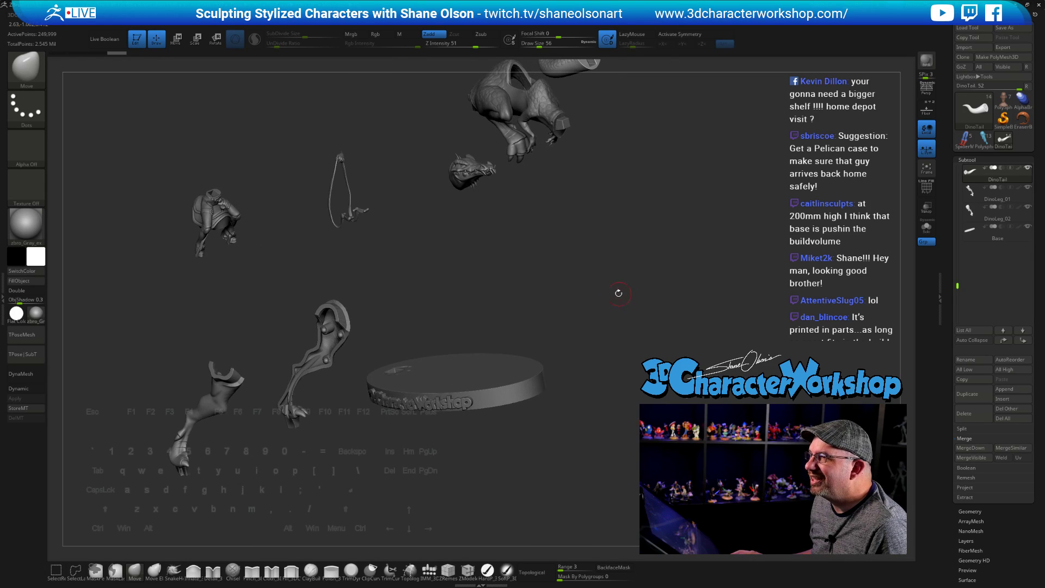
left_click_drag(619, 293, 648, 303)
left_click_drag(510, 261, 488, 330)
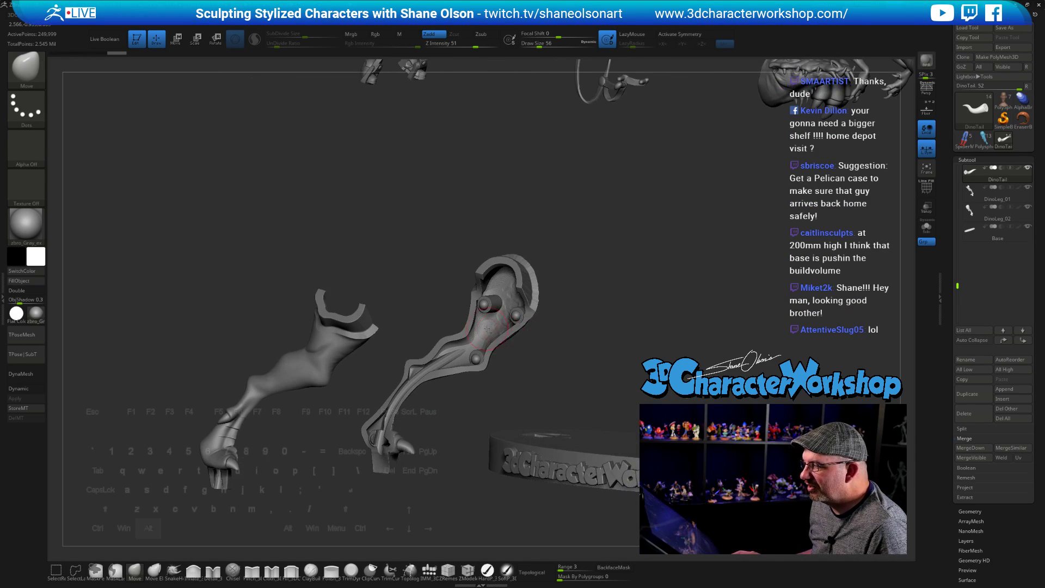
Step: Select the hollow DinoLeg_02 part, turn on its dynamic subdivision and inspect its interior pegs up close
left_click(488, 329, "alt")
left_click_drag(644, 352, 567, 356)
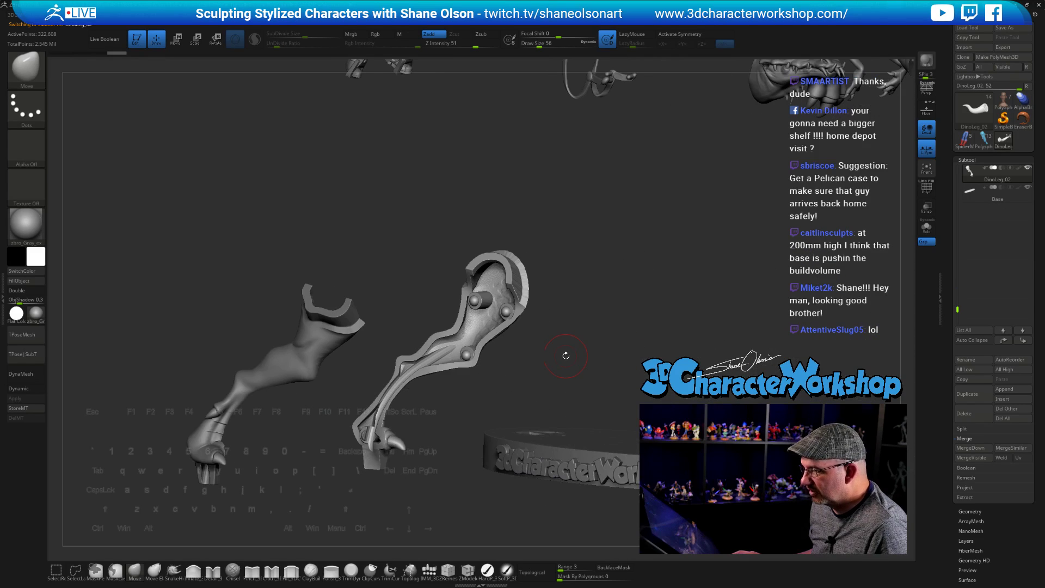
key("ctrl+d")
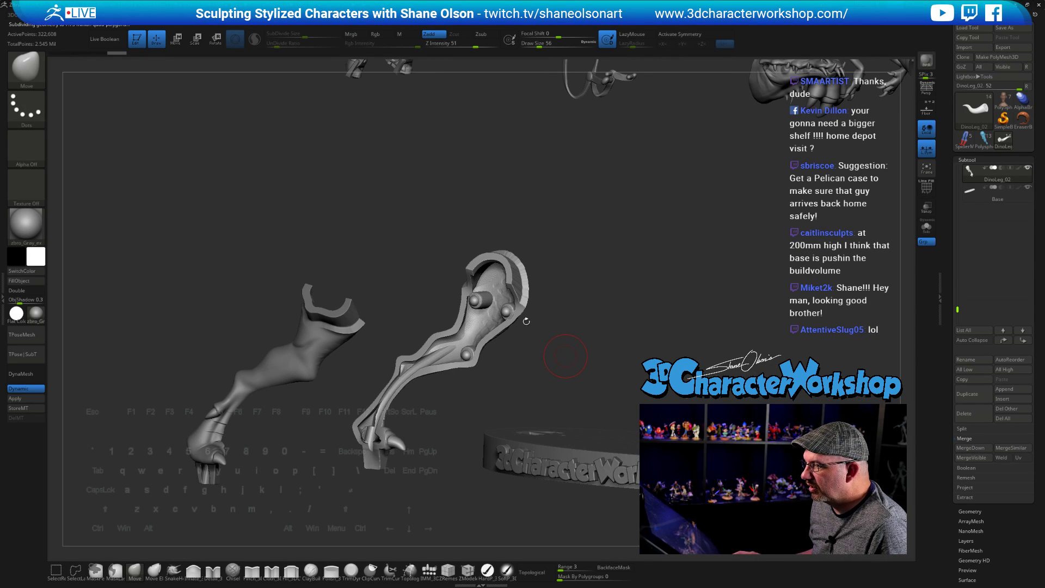
key("f")
mouse_move(587, 370)
left_mouse_down()
mouse_move(719, 368)
mouse_move(603, 369)
left_mouse_up()
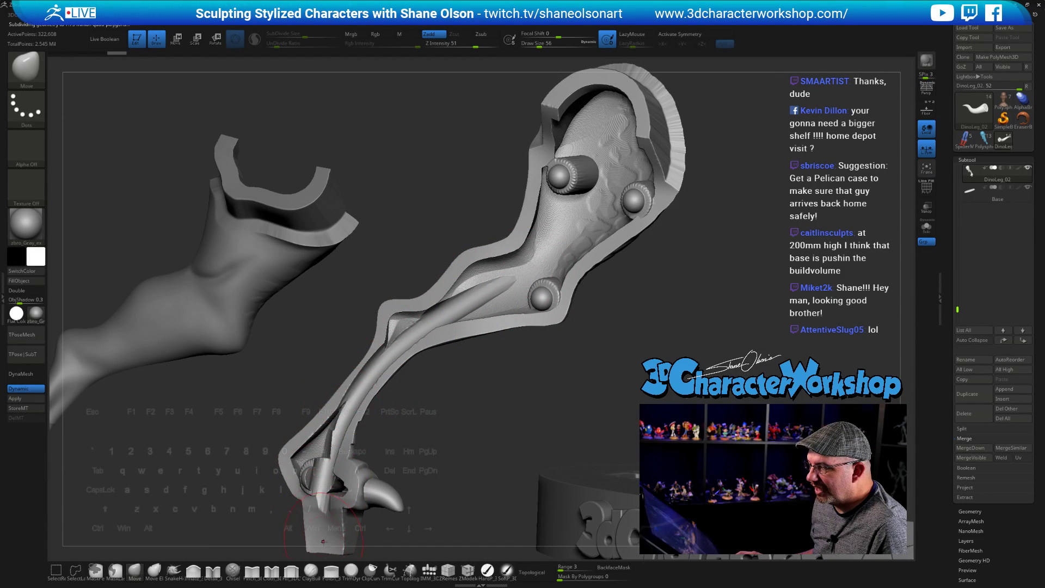
left_click_drag(502, 406, 490, 358)
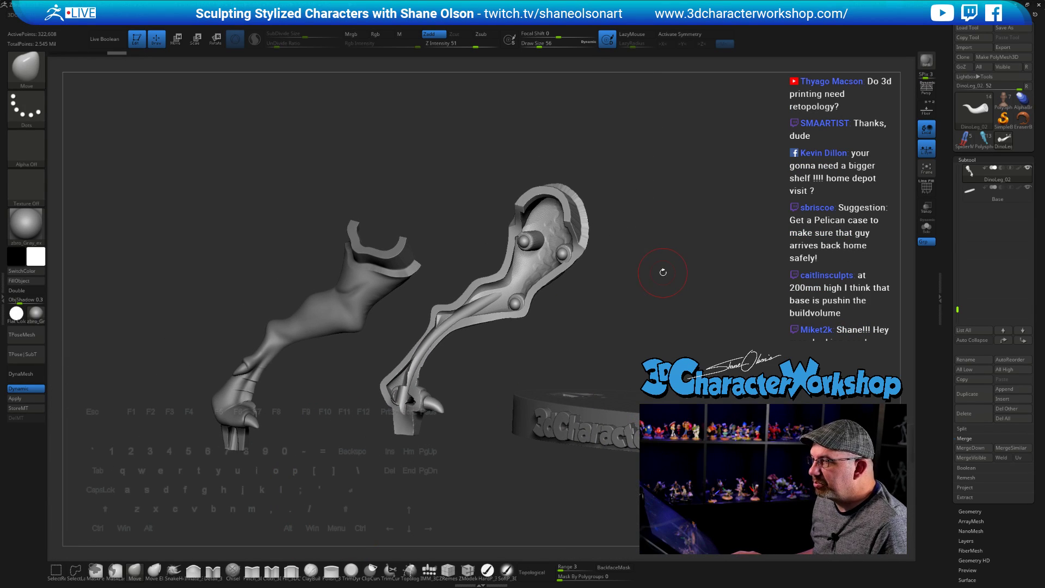
left_click_drag(663, 270, 659, 272)
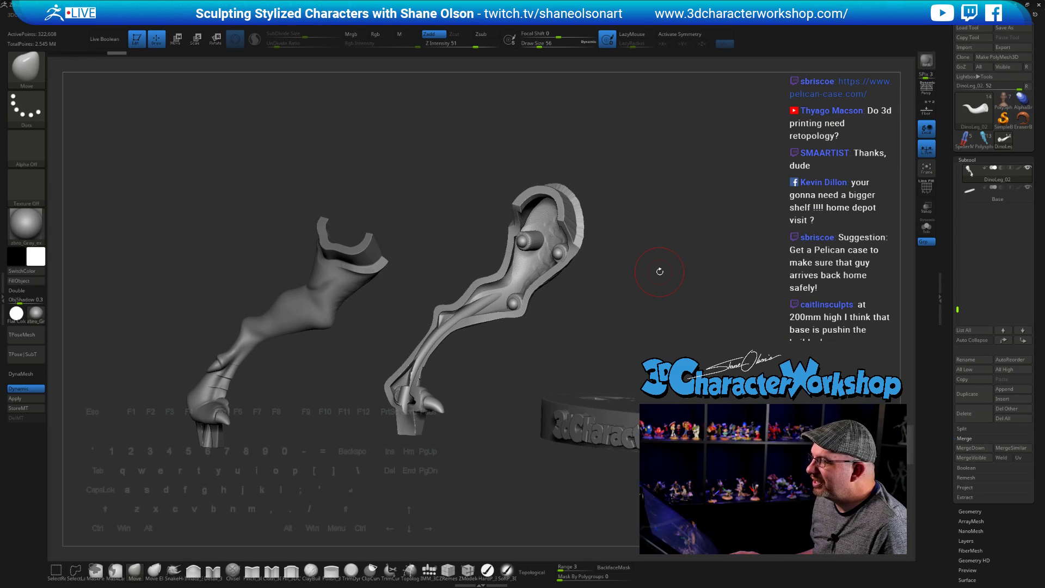
Step: Show the polyframe wireframe on the hollow leg half and hide it again
key("shift")
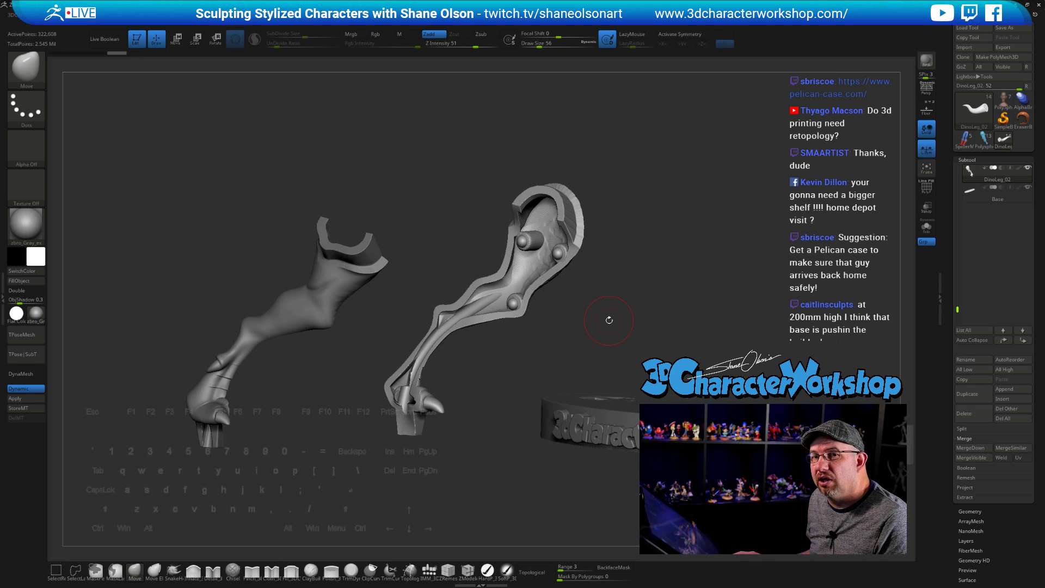
key("alt")
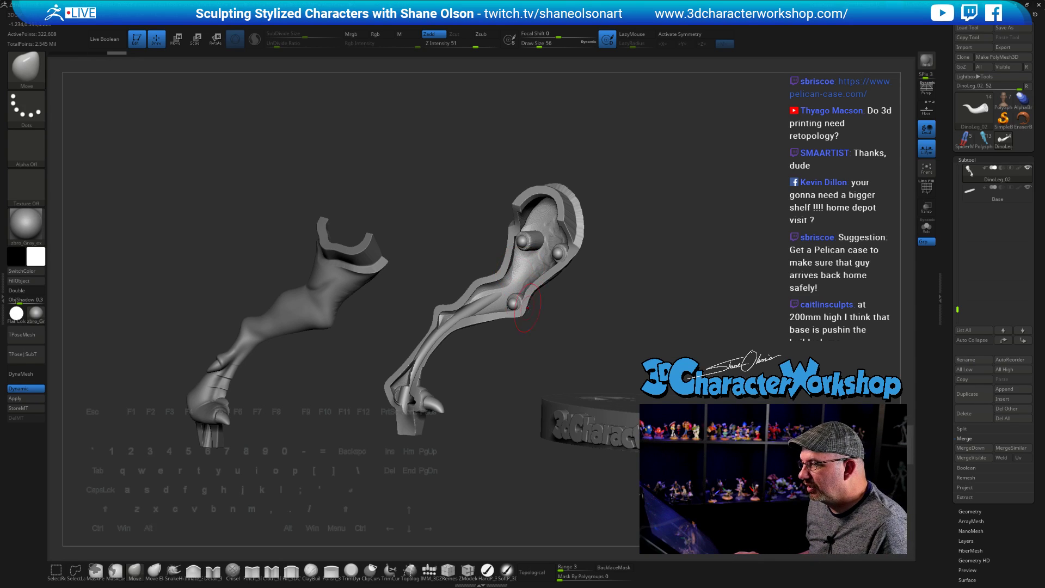
left_click_drag(517, 349, 516, 351)
key("shift+f")
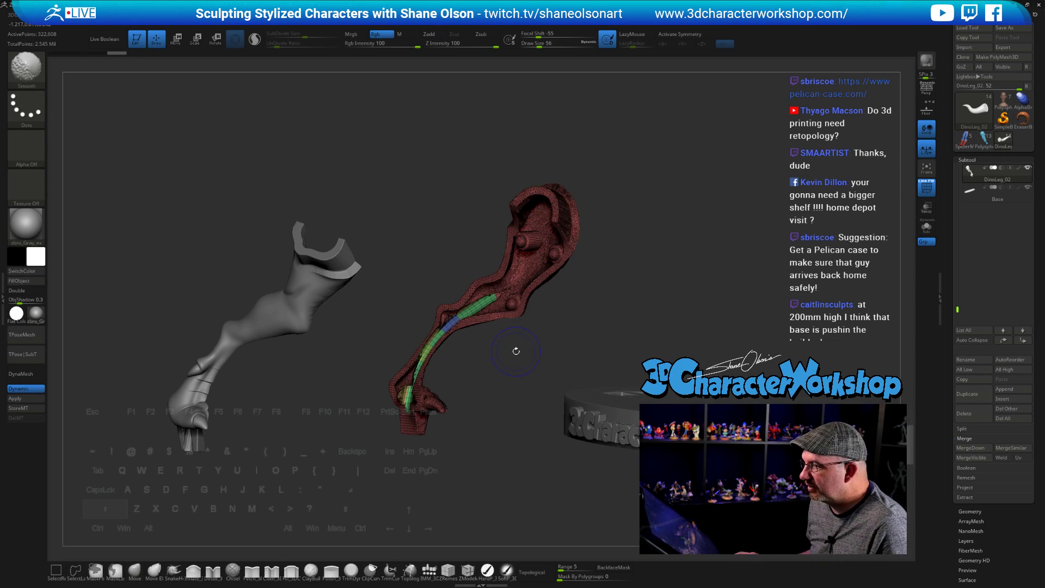
key("shift+f")
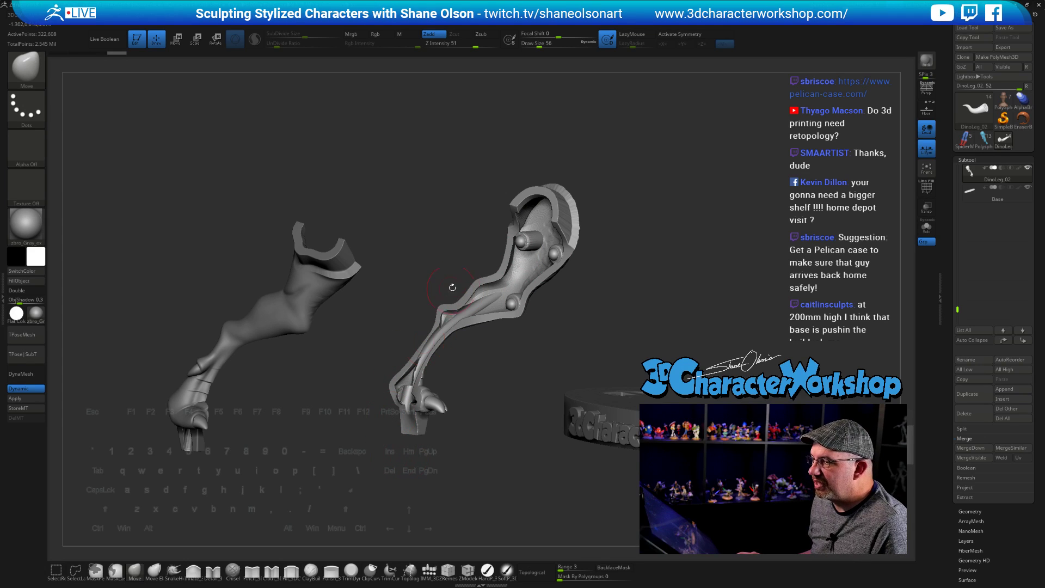
Step: Look over the separated parts and show the Decimation Master plugin's options, closing them again
left_click_drag(407, 273, 221, 254)
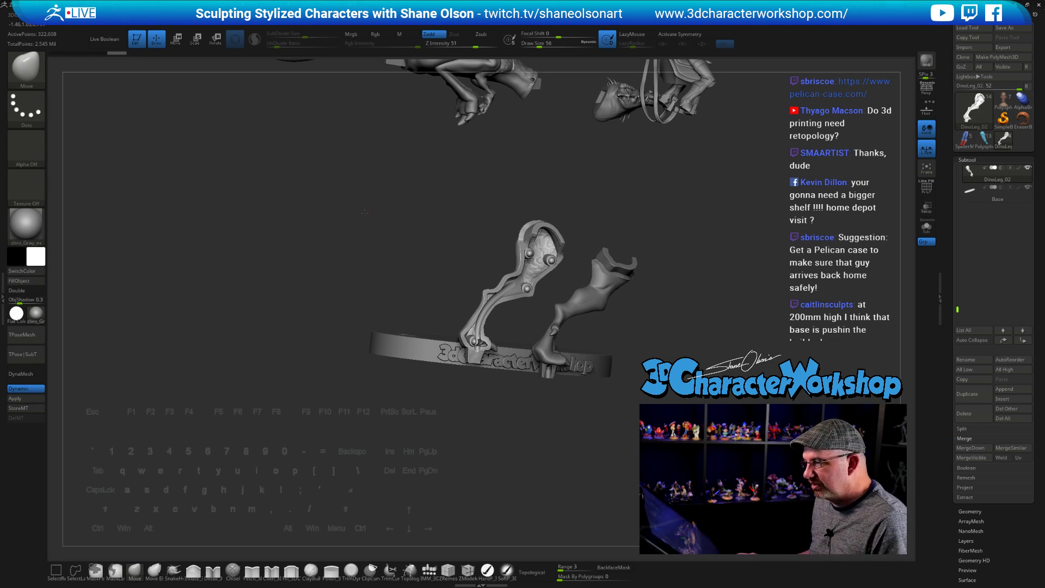
left_click_drag(365, 213, 566, 188)
left_click_drag(773, 193, 587, 300)
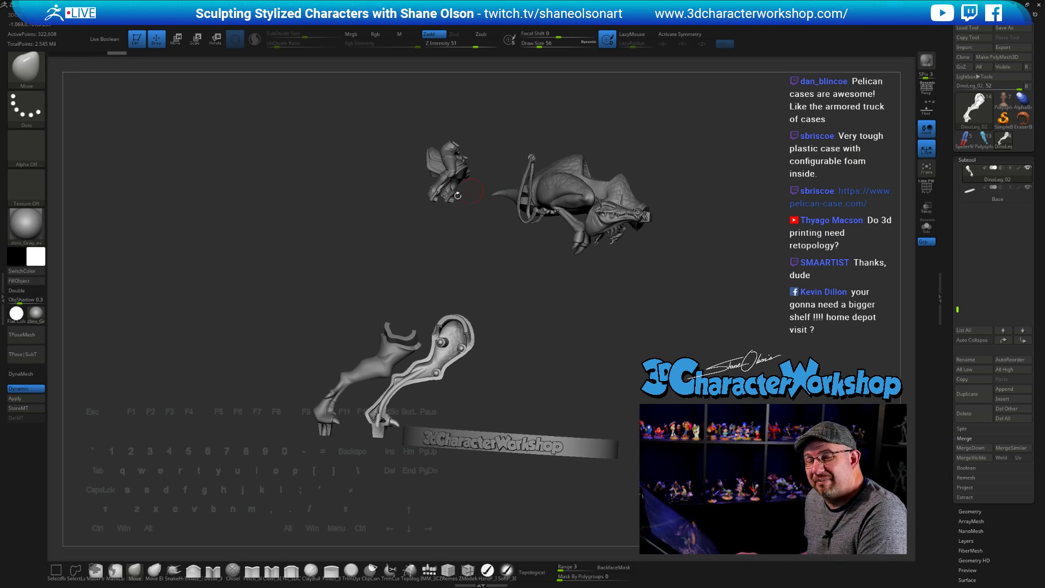
left_click(4, 180)
left_click(35, 105)
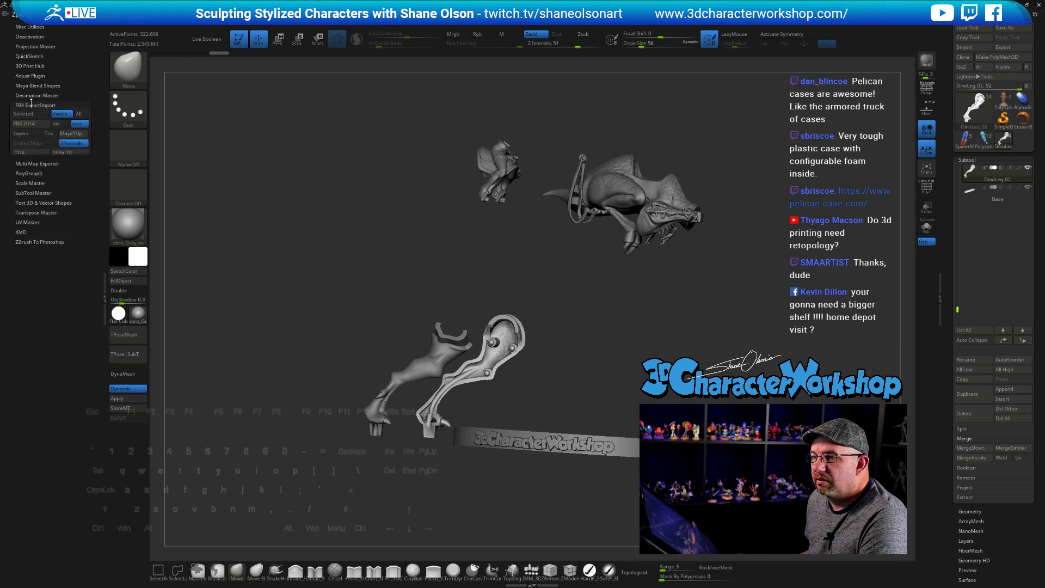
left_click(32, 95)
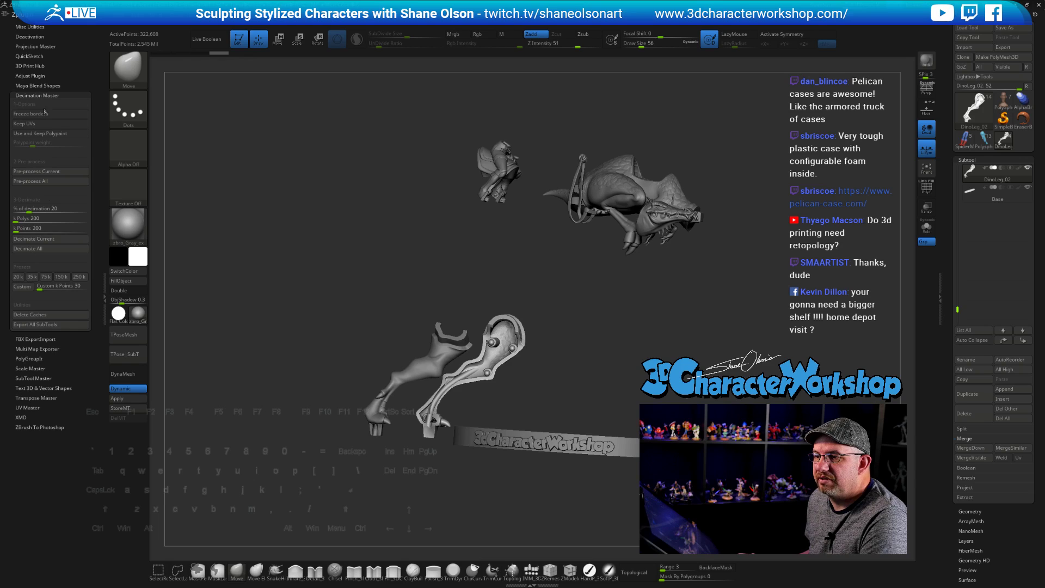
left_click(49, 95)
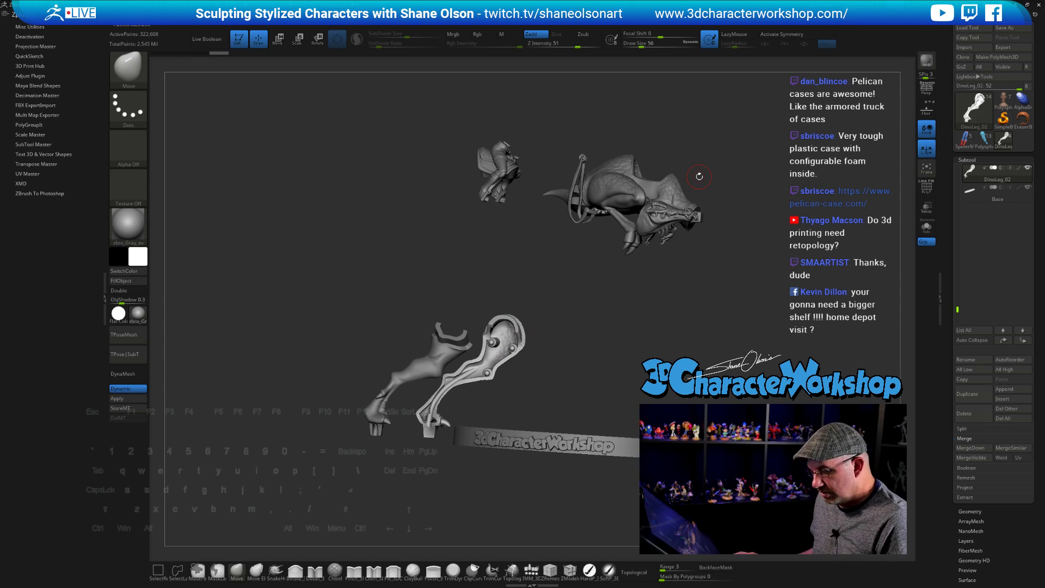
Step: Reassemble the statue's parts with Xpose and make the base the active part
key("shift")
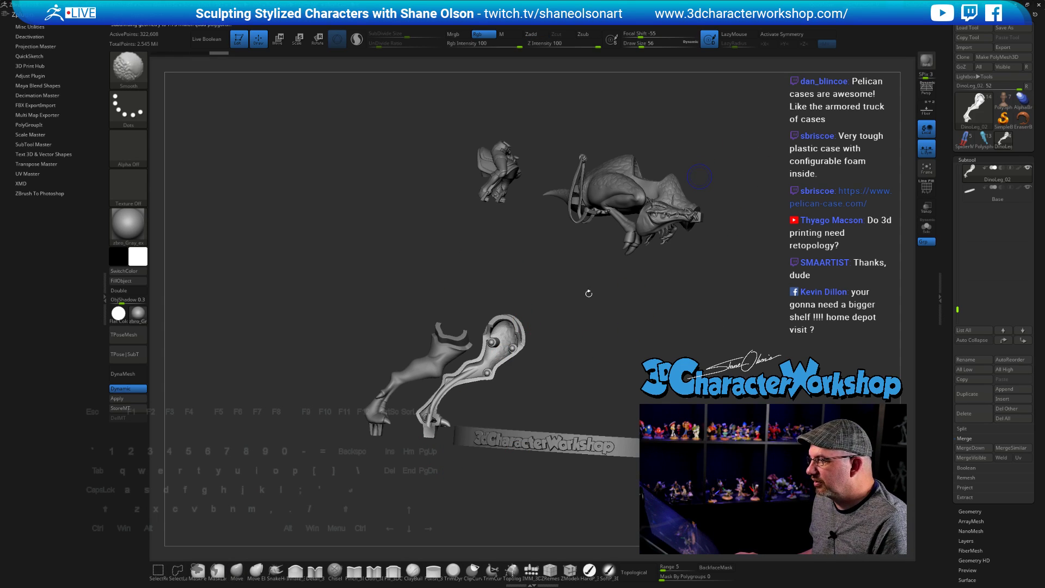
left_click_drag(588, 294, 531, 278)
mouse_move(760, 275)
left_mouse_down()
mouse_move(74, 159)
mouse_move(329, 201)
left_mouse_up()
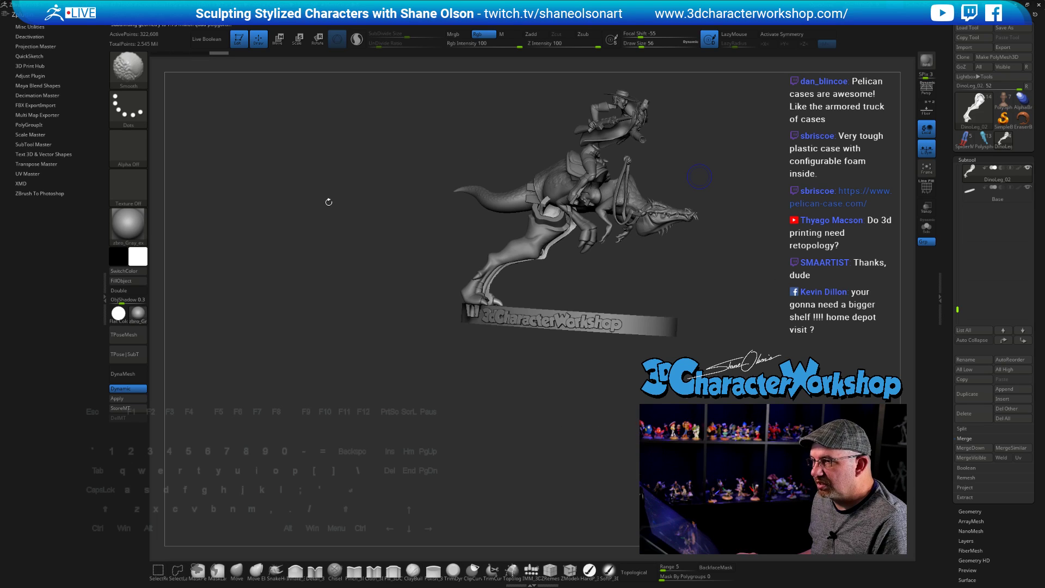
left_click_drag(296, 250, 296, 250)
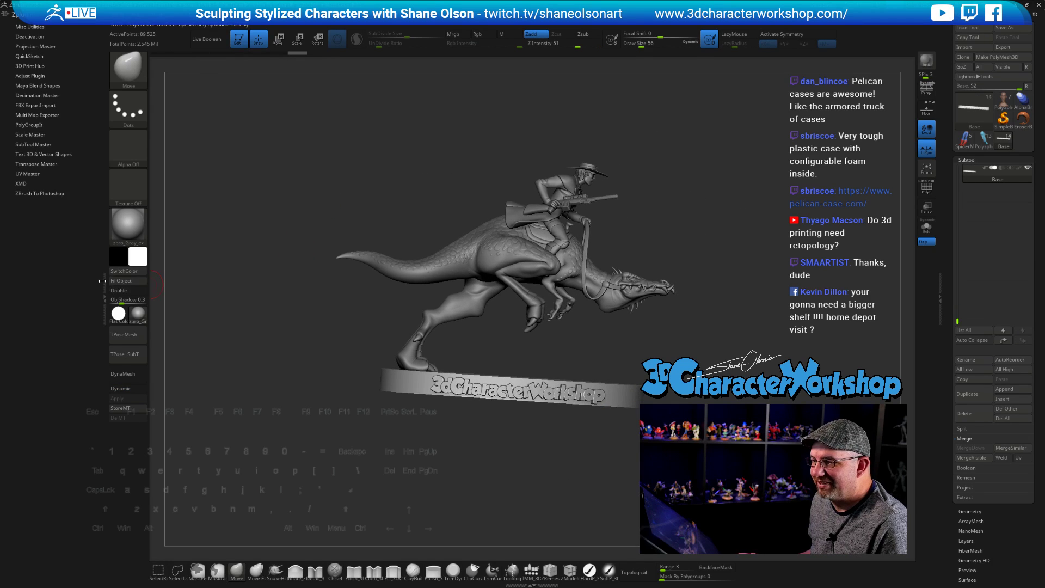
left_click(106, 284)
Step: Examine the assembled dinosaur rider statue on its base from a distance and up close
left_click_drag(698, 216, 667, 274, "alt")
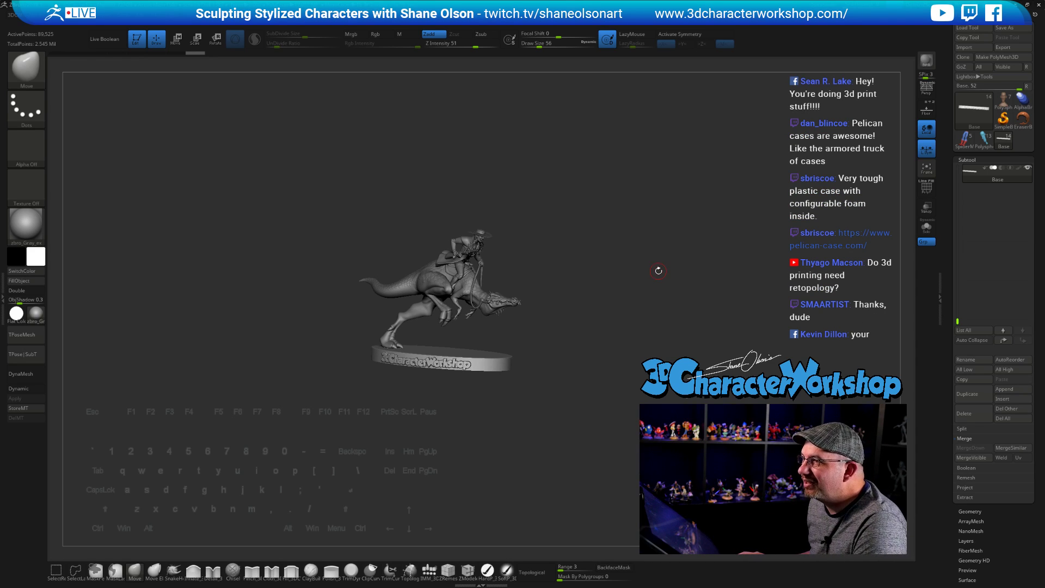
left_click_drag(658, 271, 662, 267)
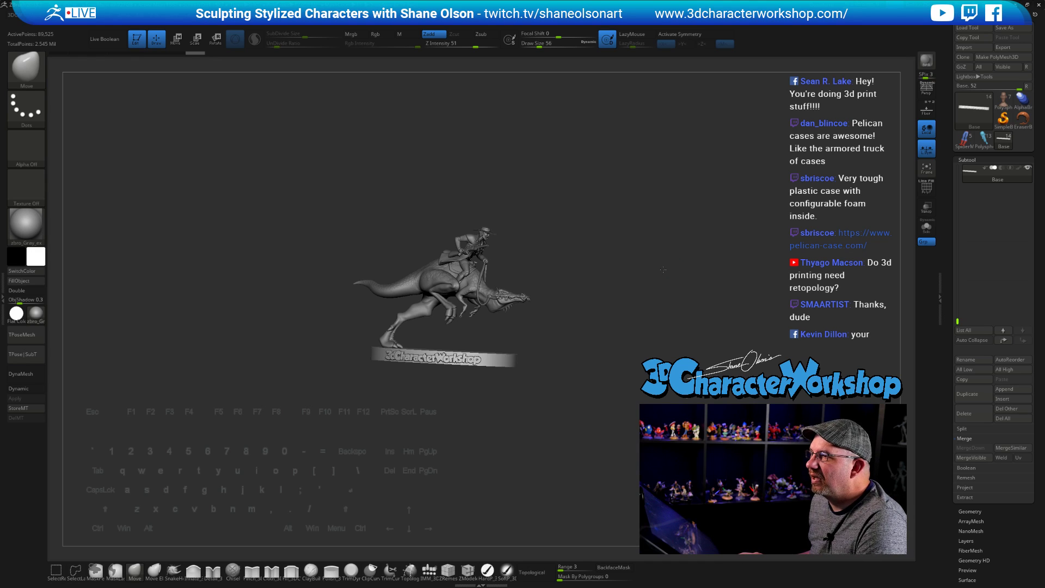
left_click_drag(663, 270, 629, 324)
left_click_drag(637, 295, 676, 287)
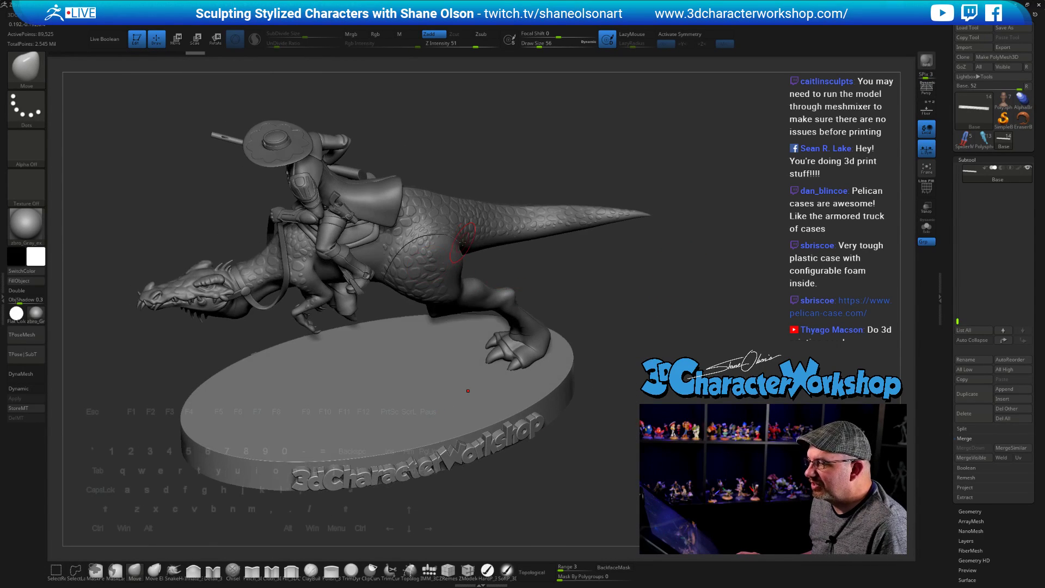
left_click_drag(612, 279, 609, 276)
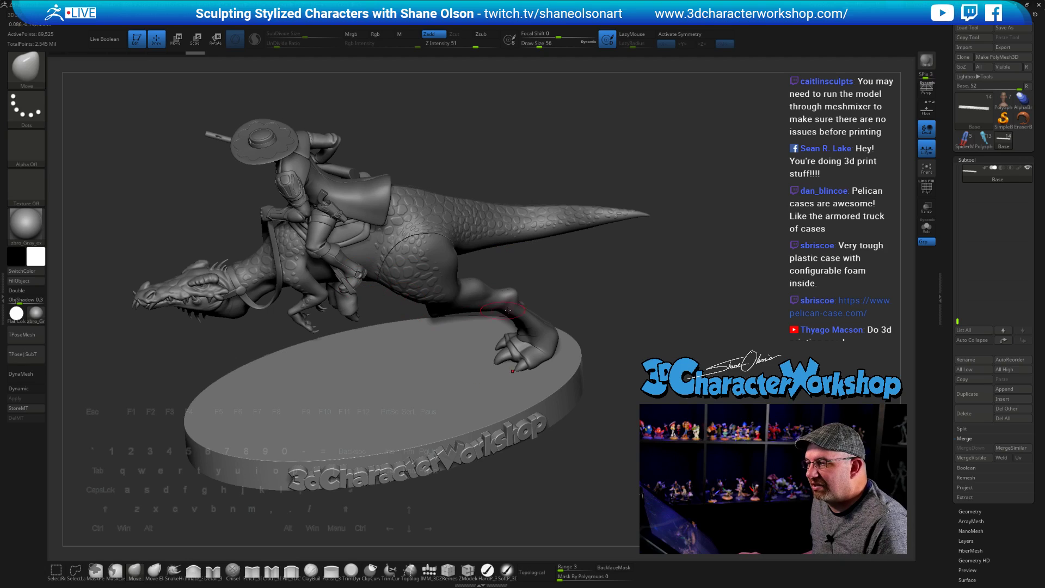
Step: Look at the dinosaur rider statue from both sides and from farther away
left_click_drag(592, 261, 591, 261)
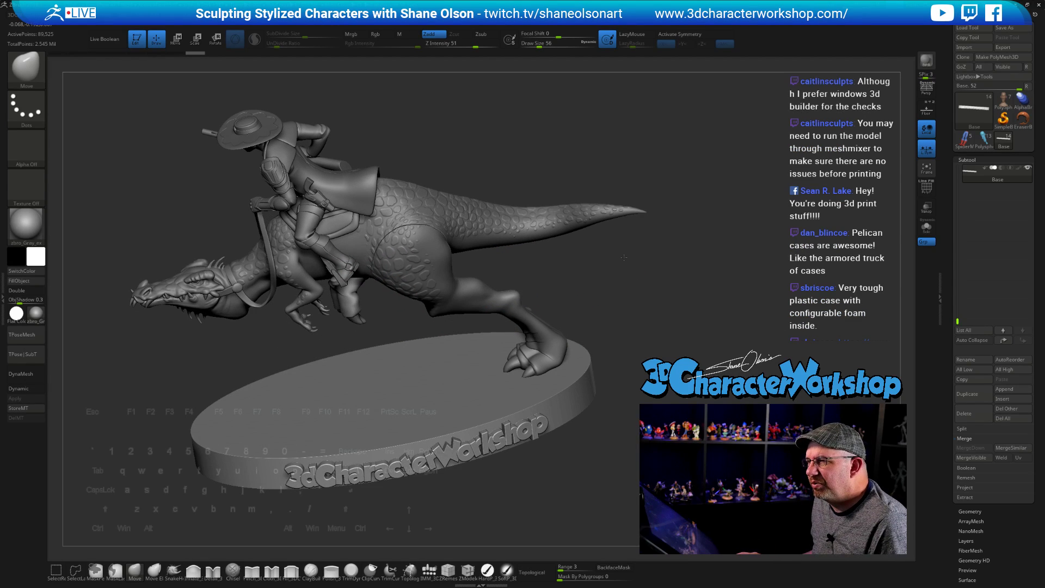
left_click_drag(624, 257, 641, 314)
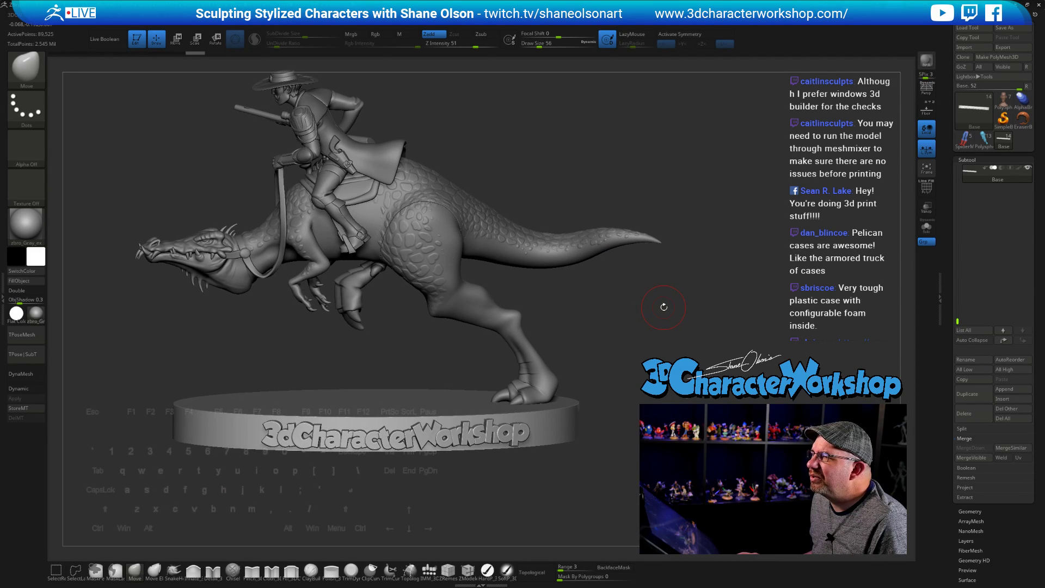
left_click_drag(665, 301, 658, 288)
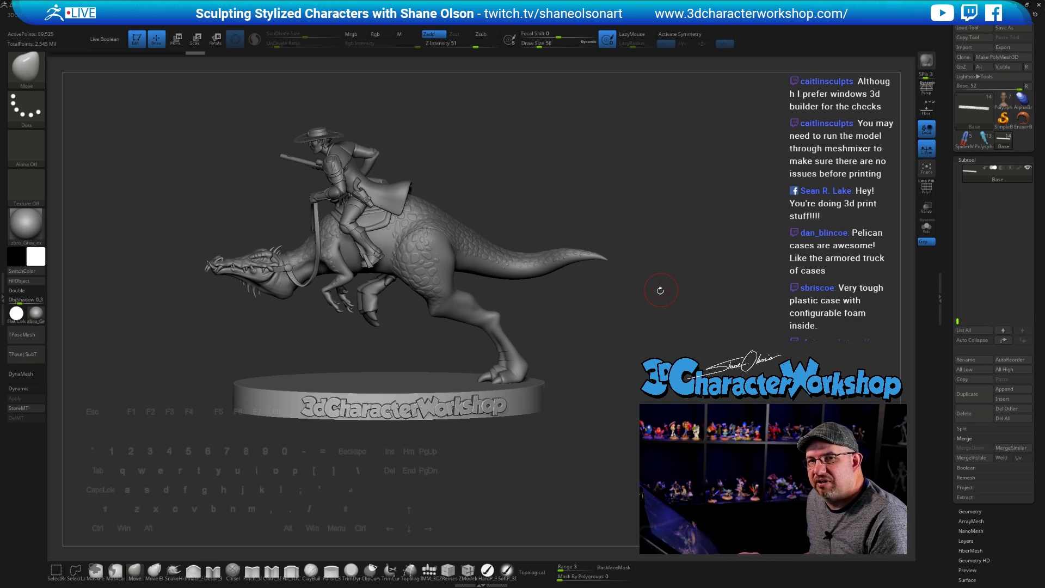
mouse_move(635, 304)
left_mouse_down()
mouse_move(614, 300)
mouse_move(680, 316)
mouse_move(564, 304)
left_mouse_up()
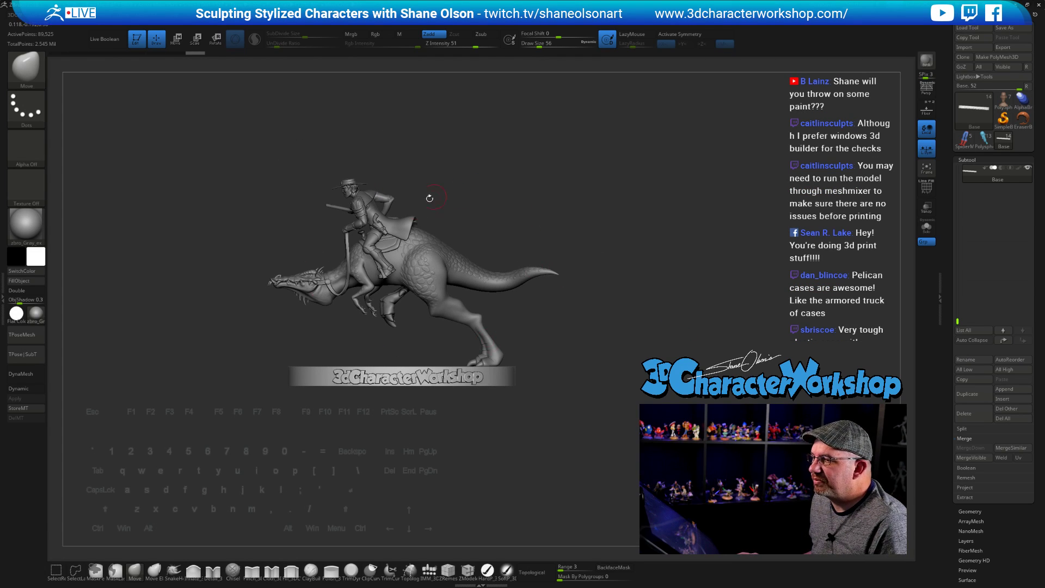
left_click_drag(505, 182, 578, 199)
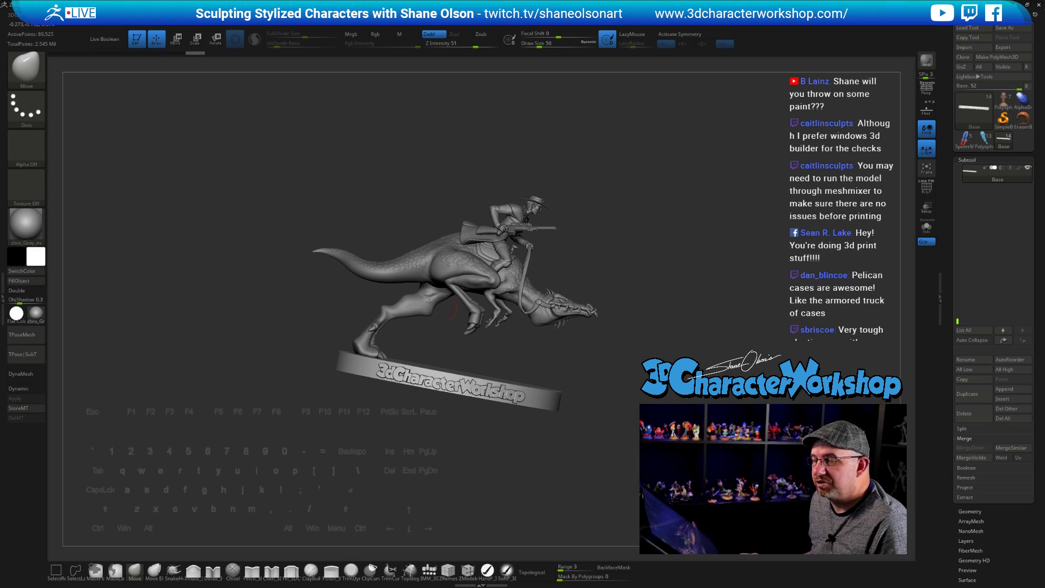
mouse_move(596, 256)
left_mouse_down()
mouse_move(559, 267)
mouse_move(639, 264)
left_mouse_up()
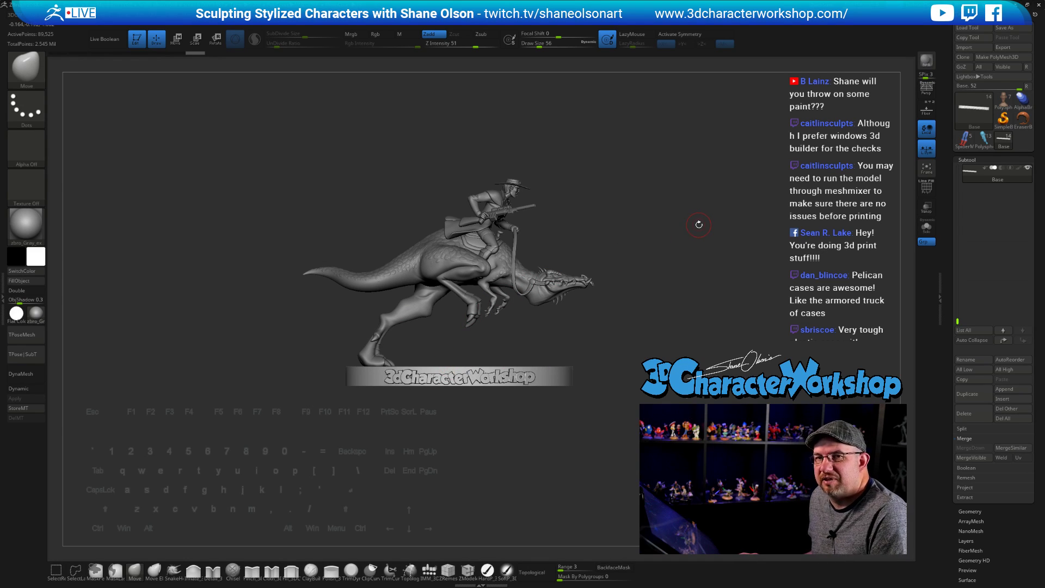
left_click_drag(698, 225, 687, 241)
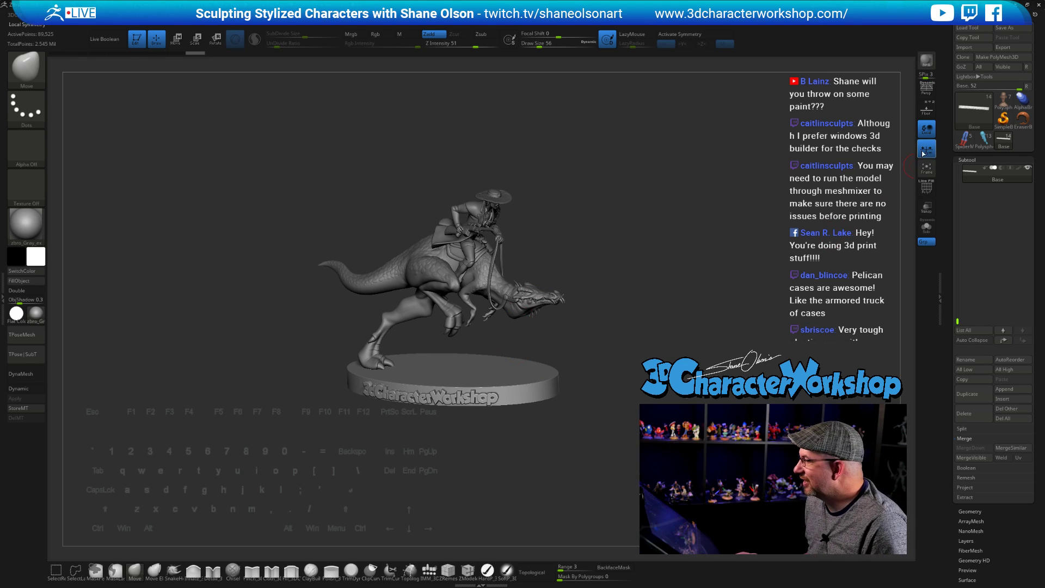
Step: Switch to the coloured male bust, apply the SkinShade4 material, view it from the front and set the draw size to 112
mouse_move(1005, 148)
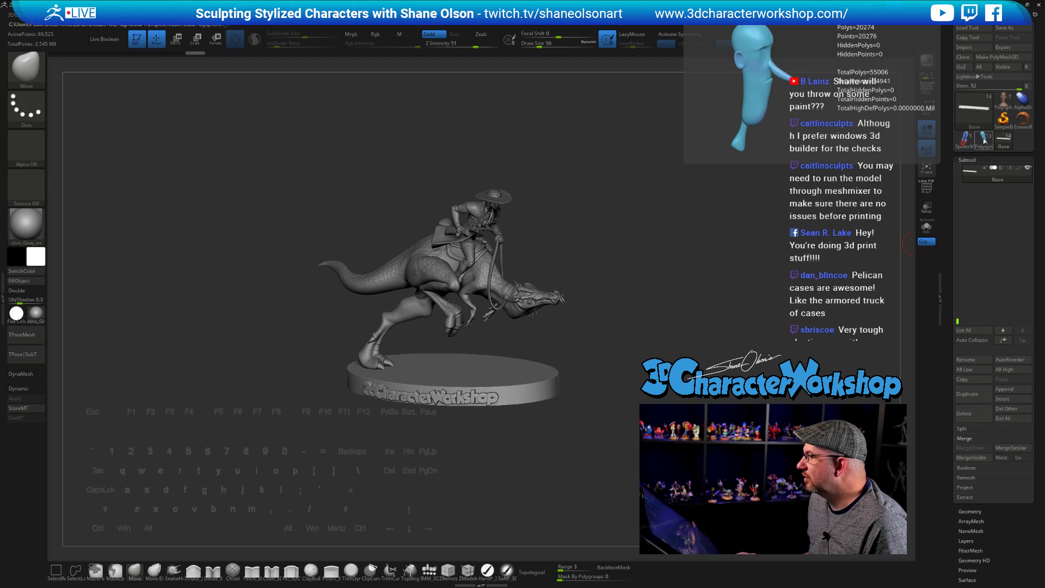
left_click(984, 141)
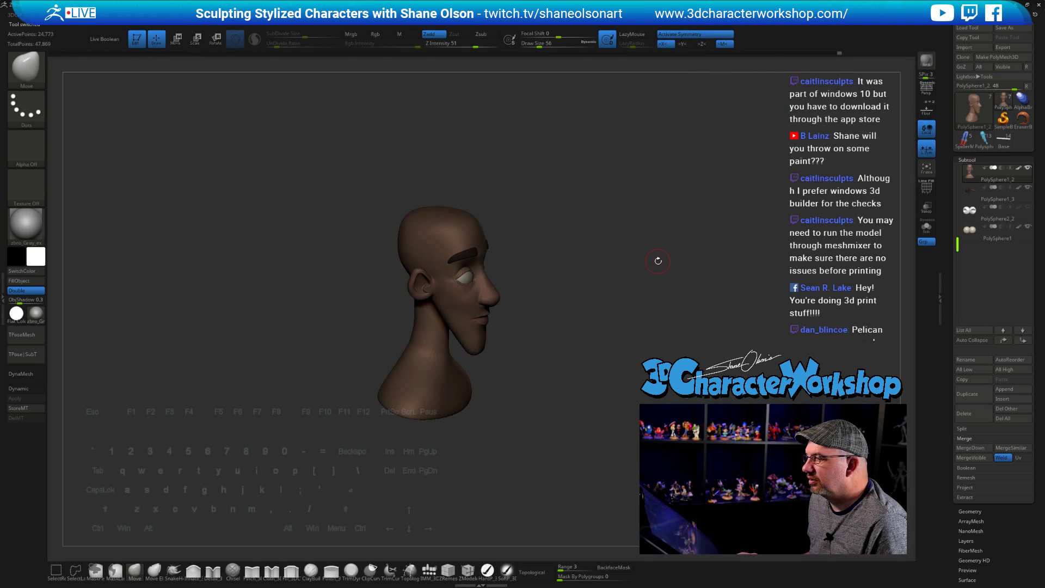
left_click(36, 313)
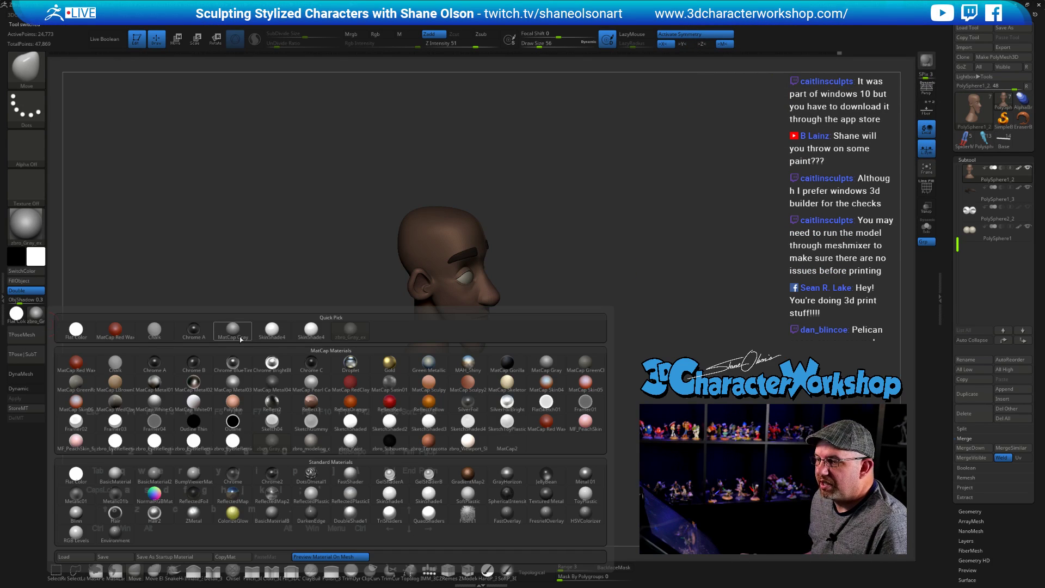
left_click(269, 334)
left_click_drag(705, 288, 632, 346)
left_click_drag(620, 311, 638, 288, "alt")
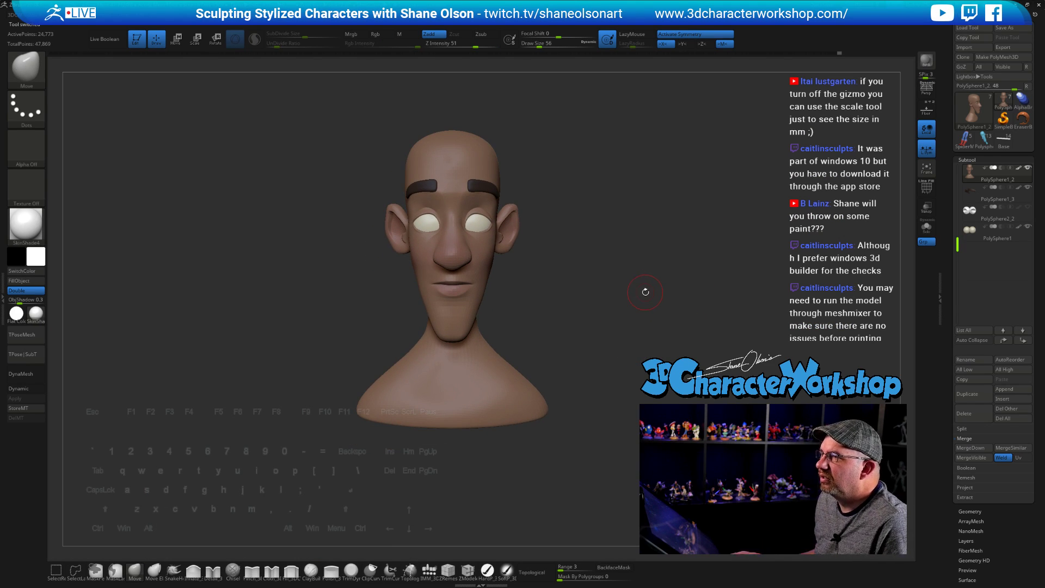
mouse_move(620, 291)
left_mouse_down()
mouse_move(606, 268)
mouse_move(539, 275)
mouse_move(566, 301)
mouse_move(586, 287)
left_mouse_up()
key("s")
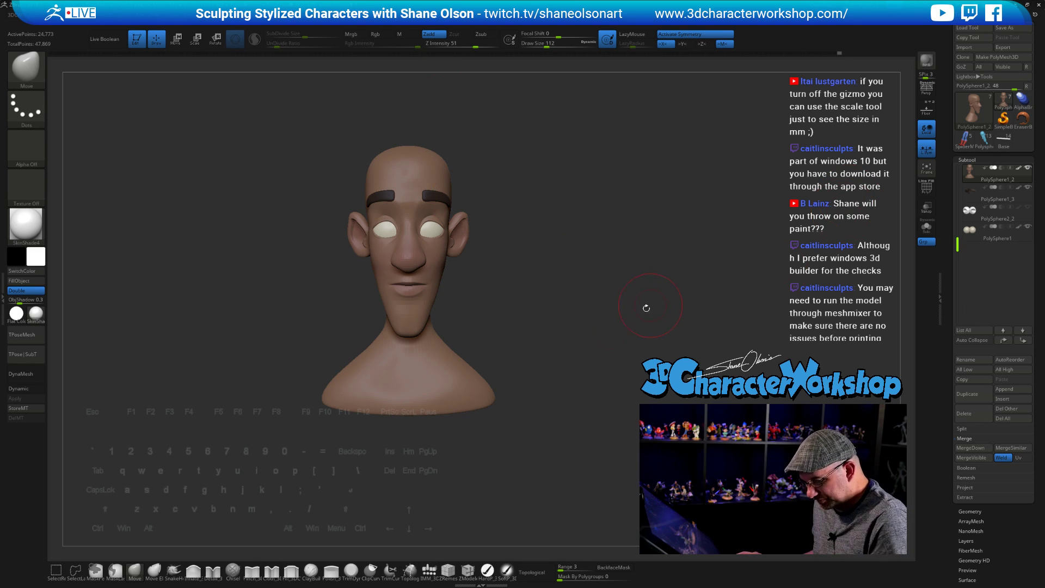
left_click_drag(643, 294, 641, 306, "alt")
Step: Switch back to the dinosaur rider statue and show the Scale Master entry among the plugins
left_click(1003, 141)
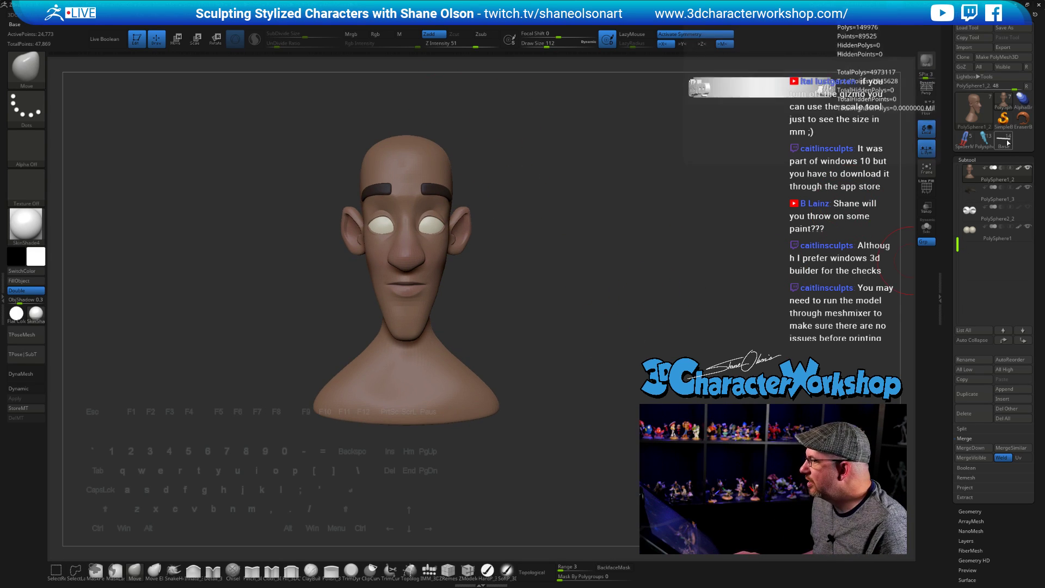
left_click_drag(574, 304, 523, 371, "alt")
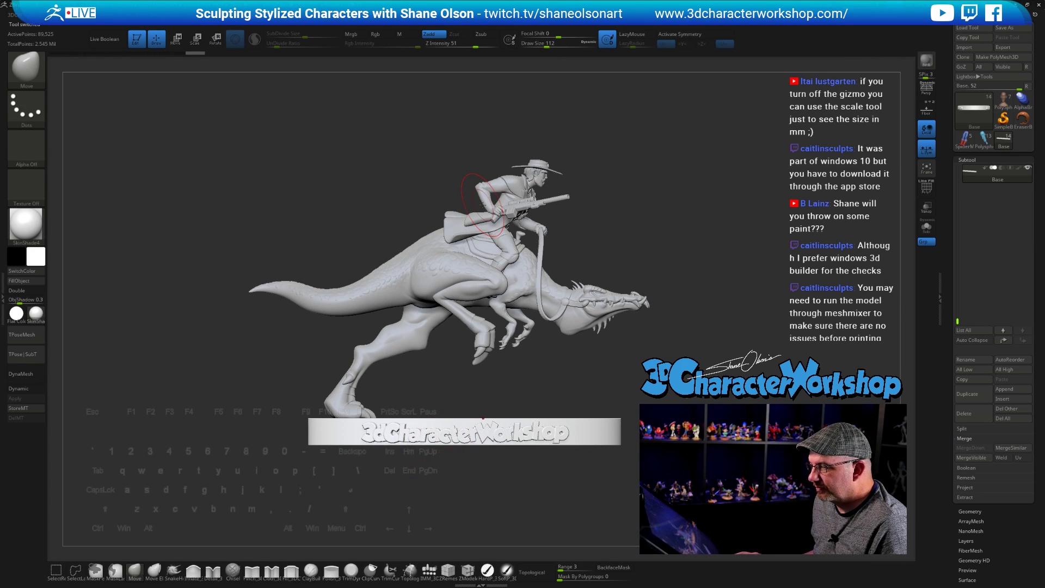
left_click(495, 19)
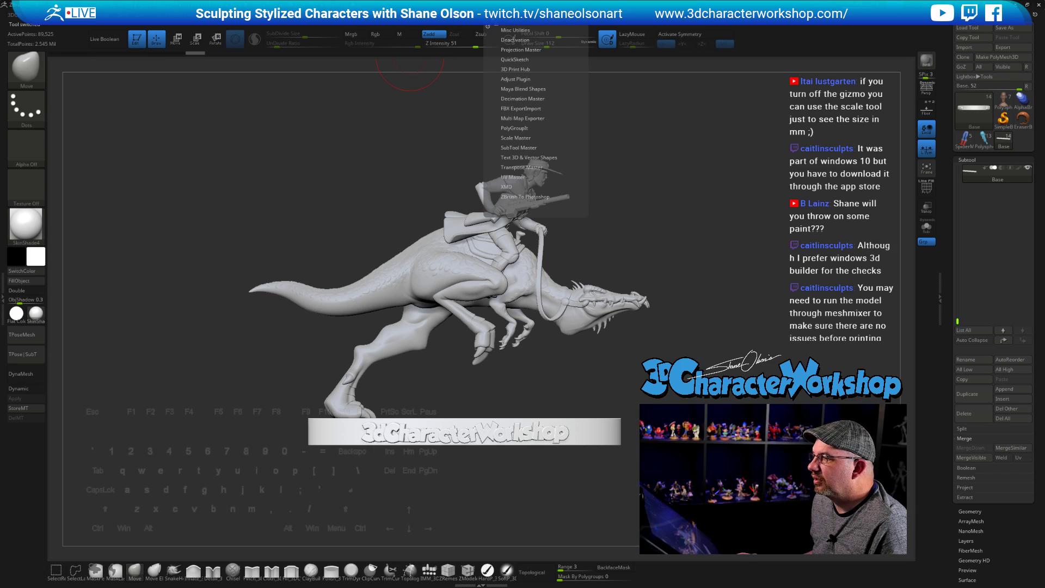
left_click(512, 138)
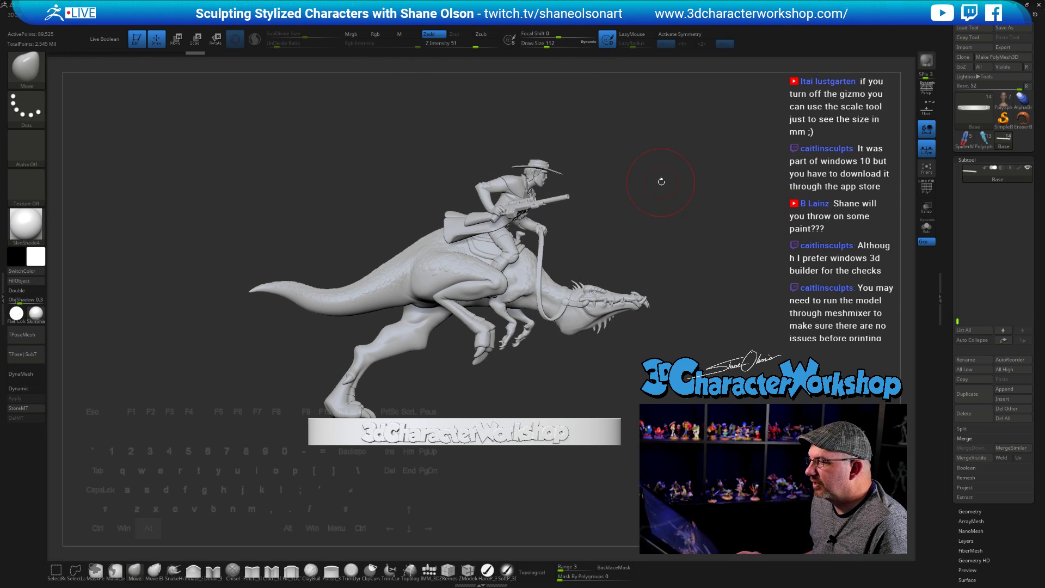
left_click_drag(662, 181, 641, 211)
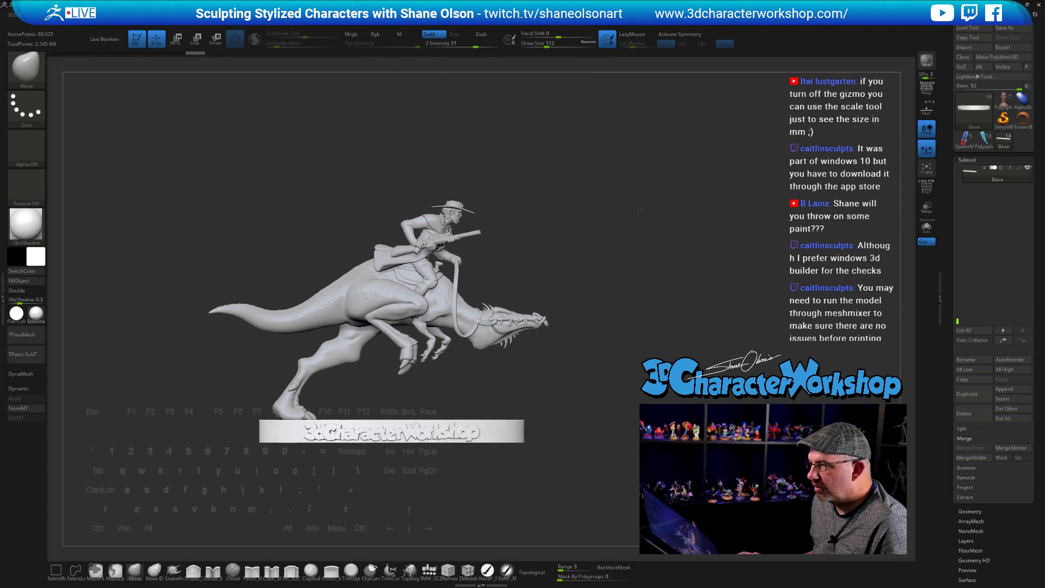
Step: Toggle the floor grid on and off, and view the whole statue from the side
left_click(931, 113)
left_click(930, 113)
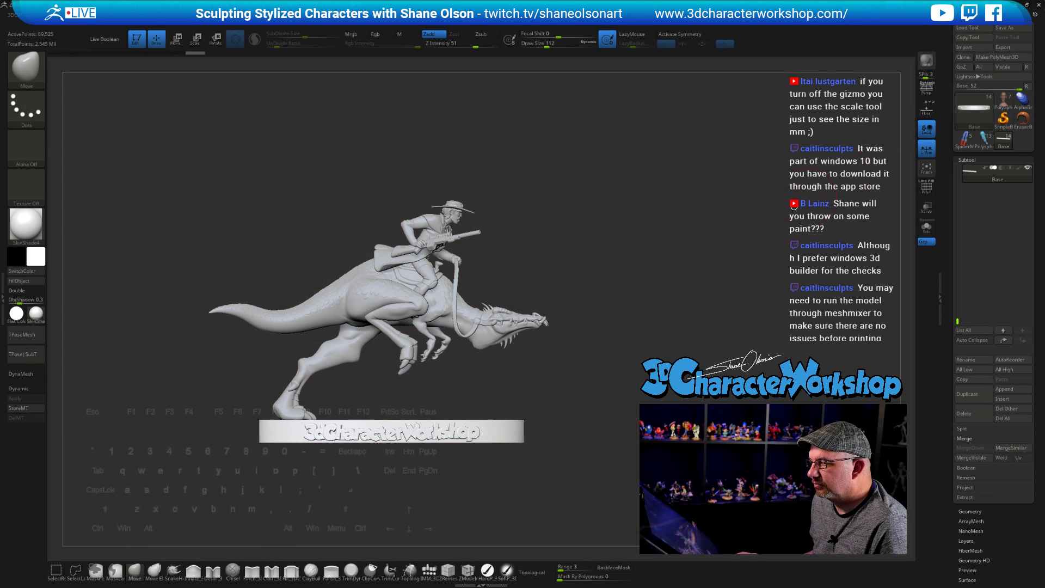
left_click_drag(783, 213, 797, 235, "alt")
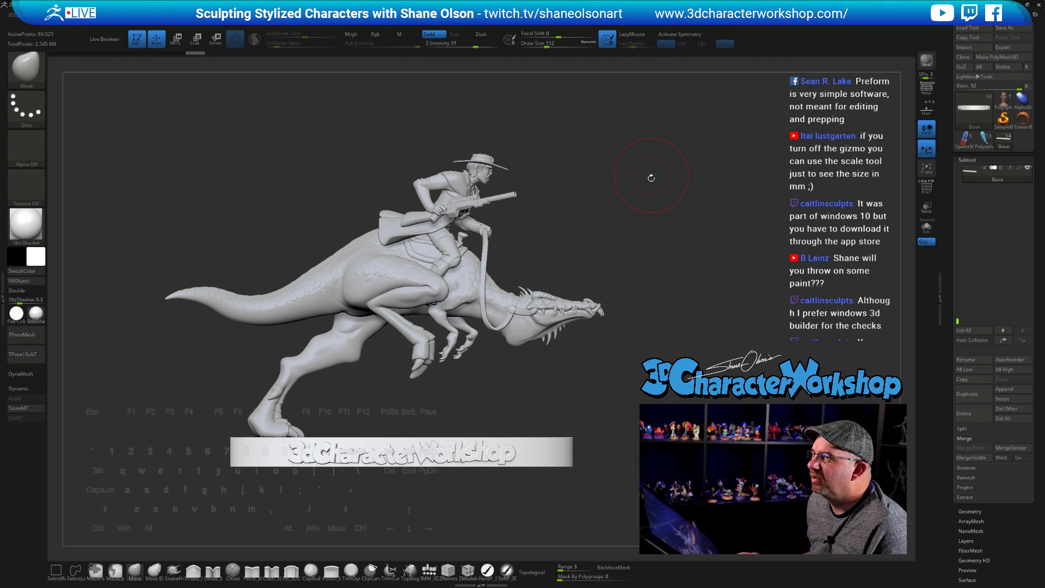
left_click_drag(649, 175, 635, 180, "alt")
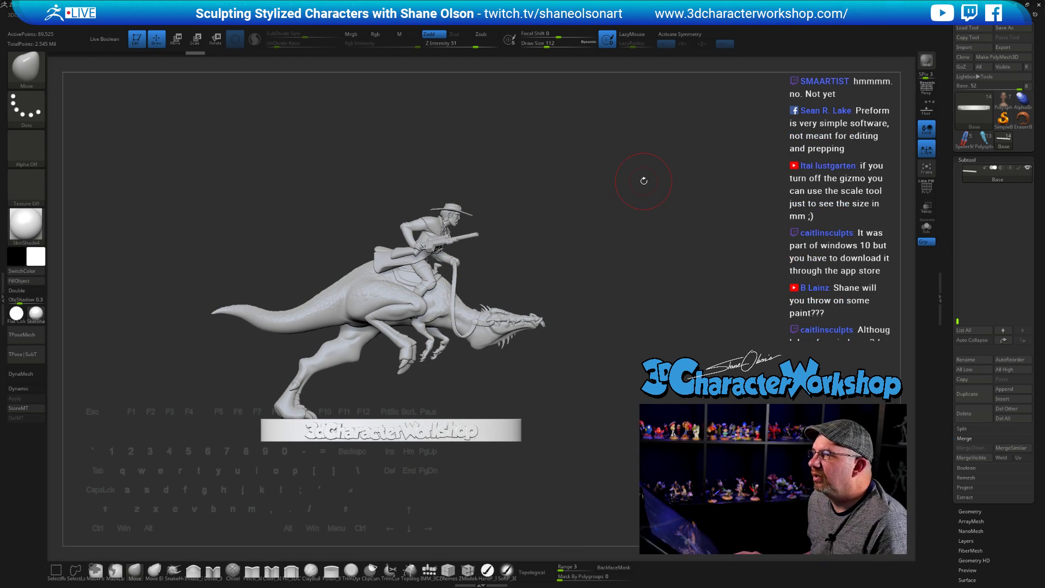
left_click_drag(609, 217, 562, 215)
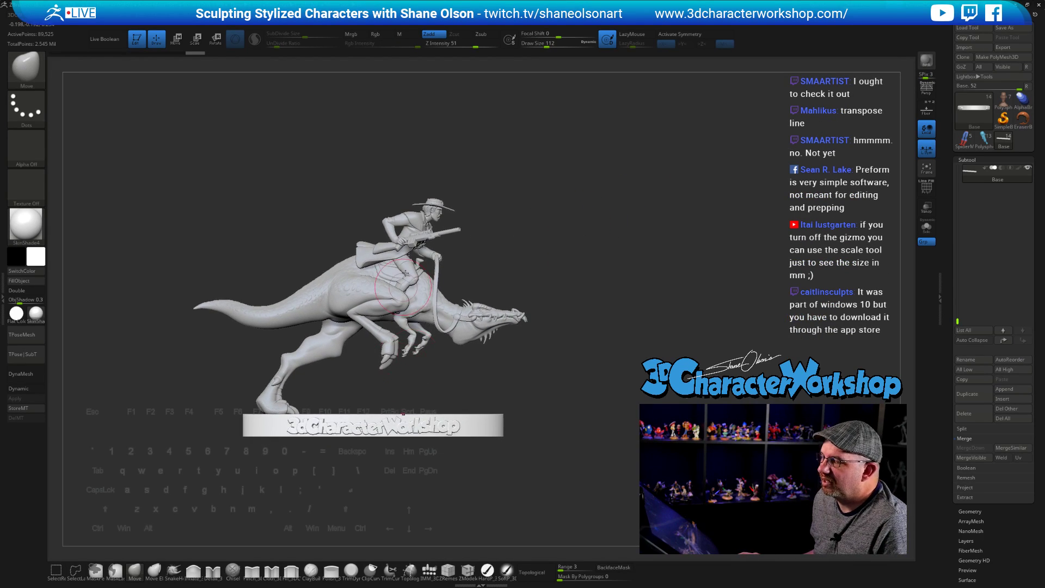
Step: Measure the statue's height from the base to the hat with a straight vertical transpose line instead of the gizmo
key("w")
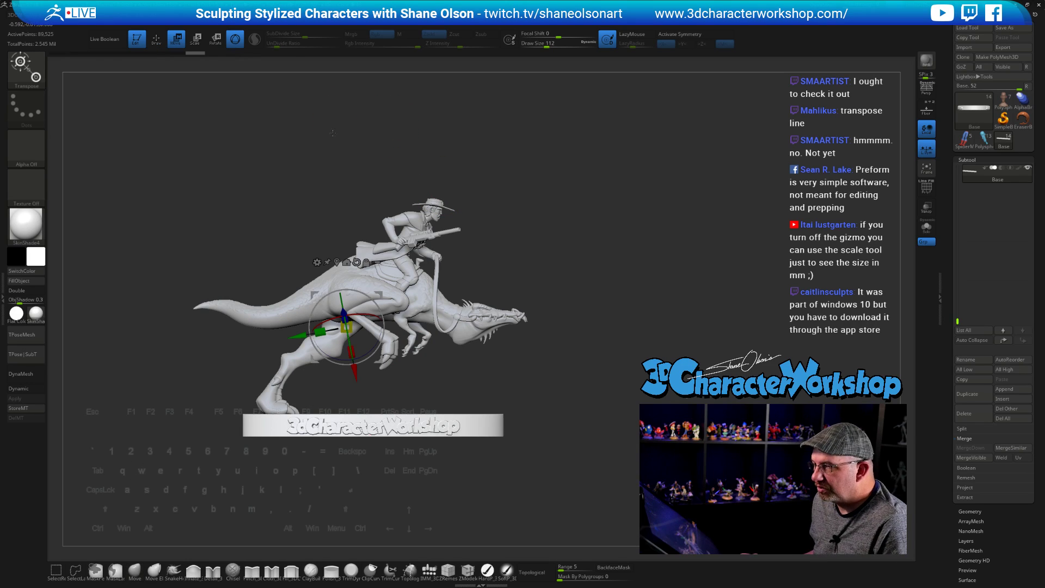
left_click(236, 38)
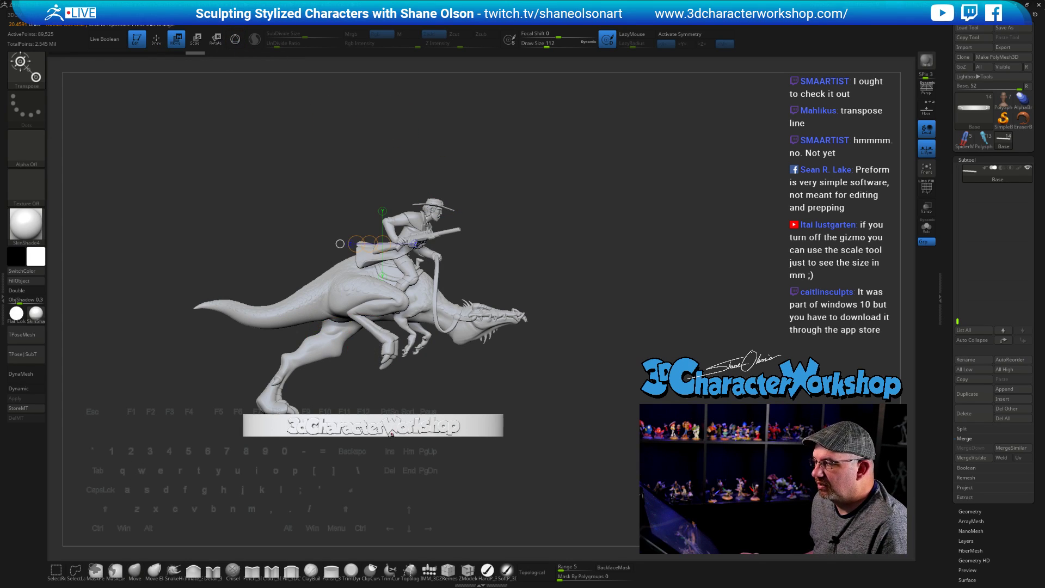
mouse_move(388, 436)
left_mouse_down("shift")
mouse_move(389, 187)
mouse_move(426, 202)
mouse_move(454, 198)
left_mouse_up("shift")
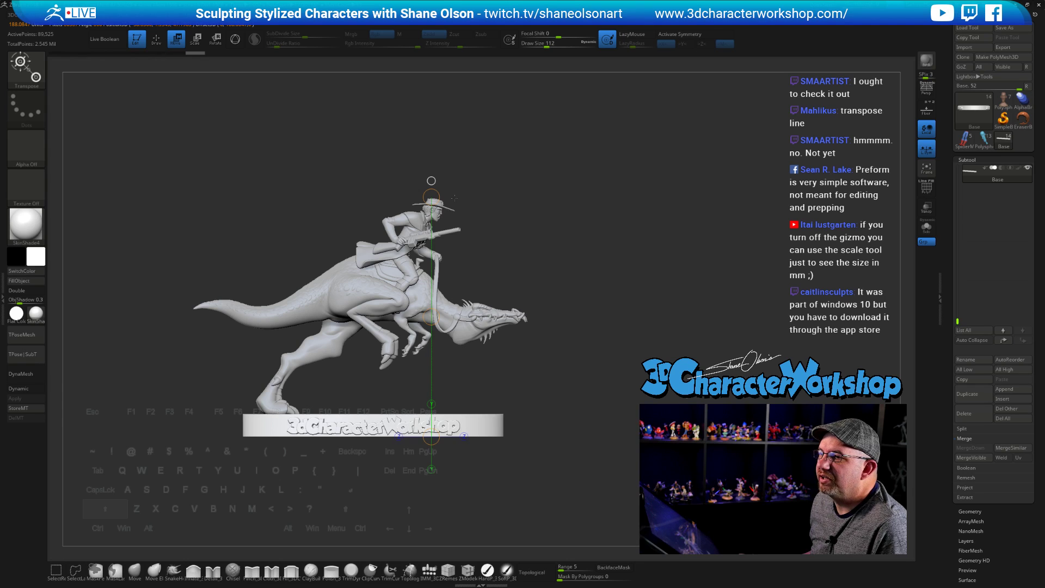
left_click_drag(454, 198, 462, 205)
mouse_move(643, 301)
left_mouse_down()
mouse_move(604, 303)
mouse_move(635, 304)
left_mouse_up()
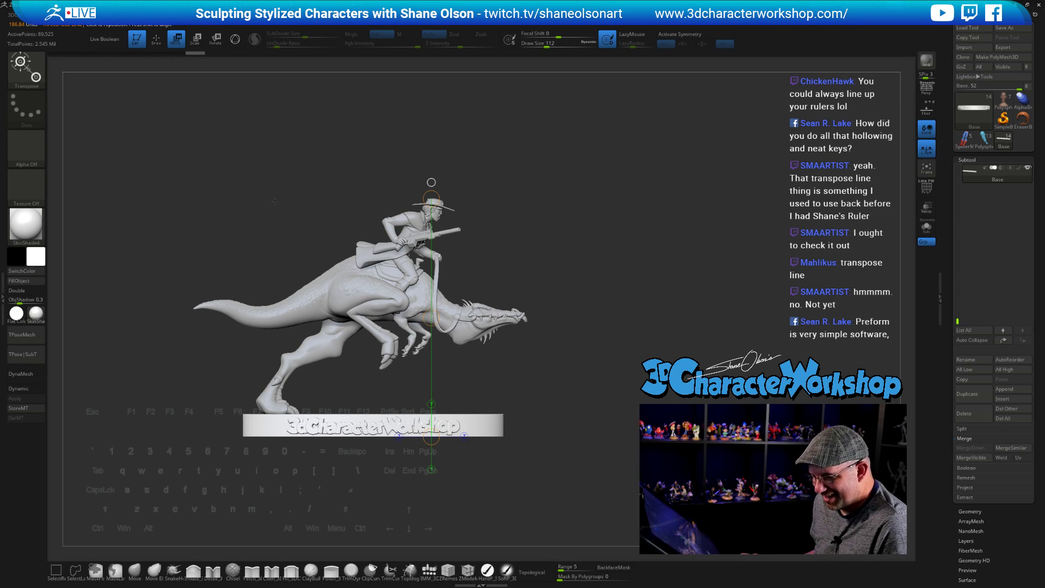
Step: Turn the gizmo back on, return to Draw mode and view the statue from the side
left_click(235, 38)
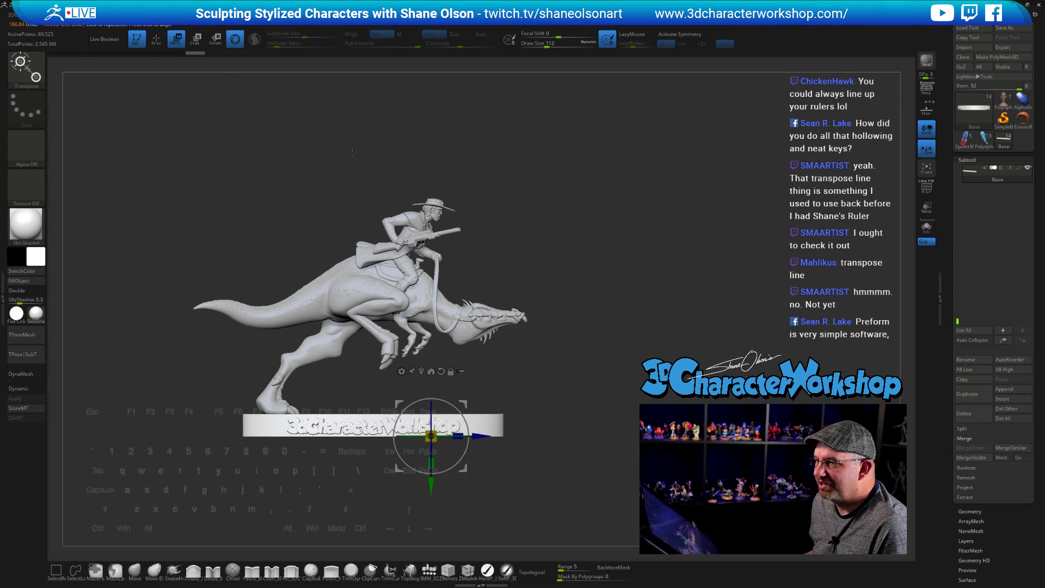
key("q")
left_click_drag(658, 309, 650, 284, "alt")
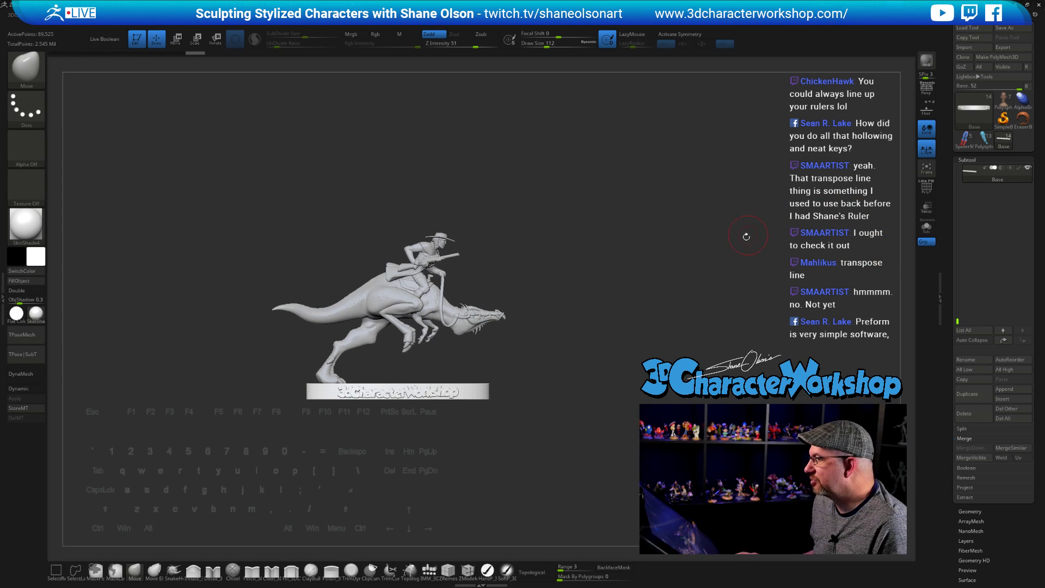
left_click_drag(747, 237, 573, 333)
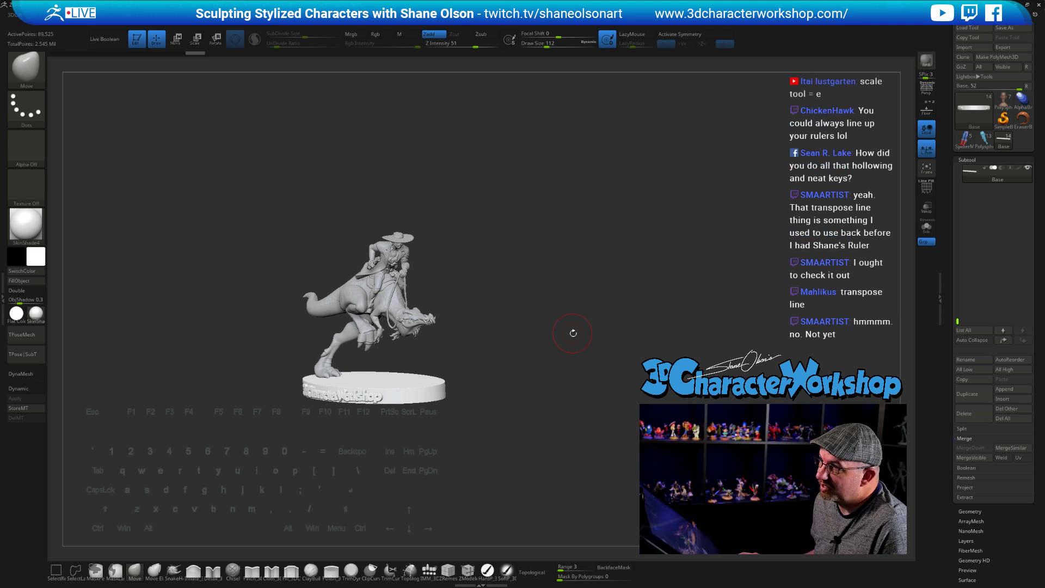
left_click_drag(509, 275, 538, 272)
Step: Bring up the gizmo on the base in Scale mode and frame the statue
key("w")
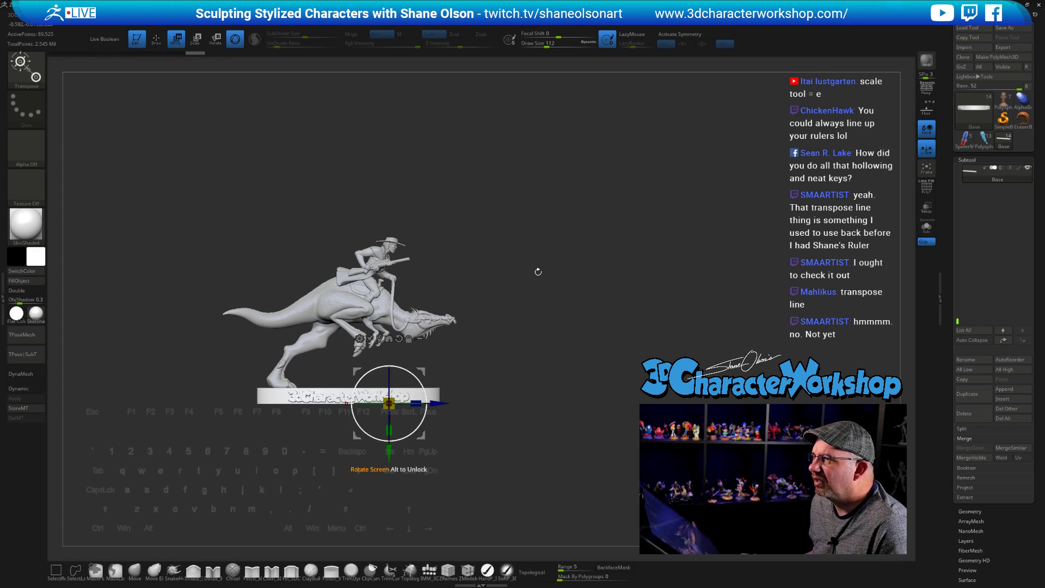
left_click_drag(532, 231, 570, 239, "alt")
key("e")
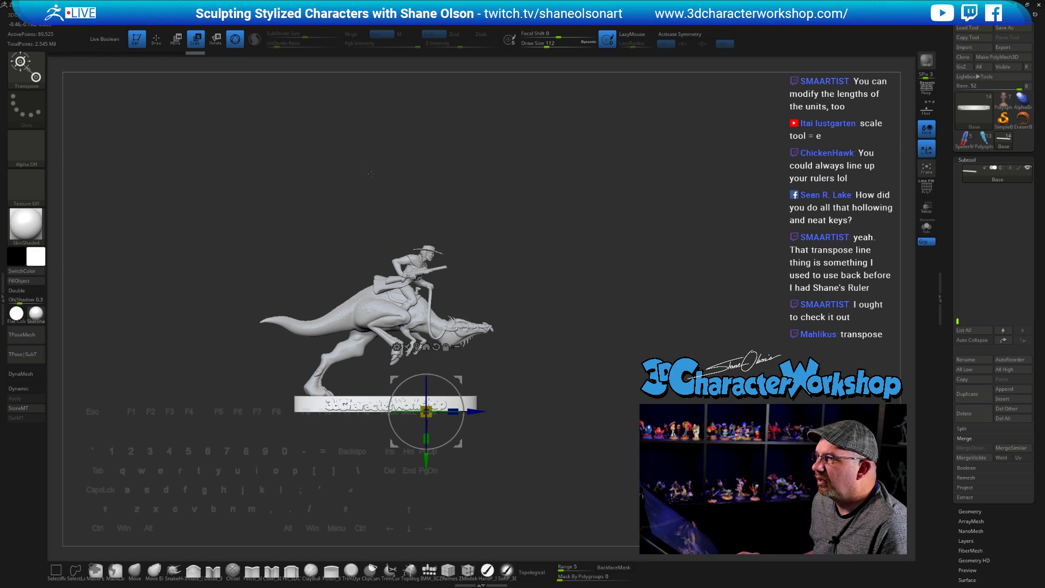
left_click_drag(371, 174, 374, 181, "alt")
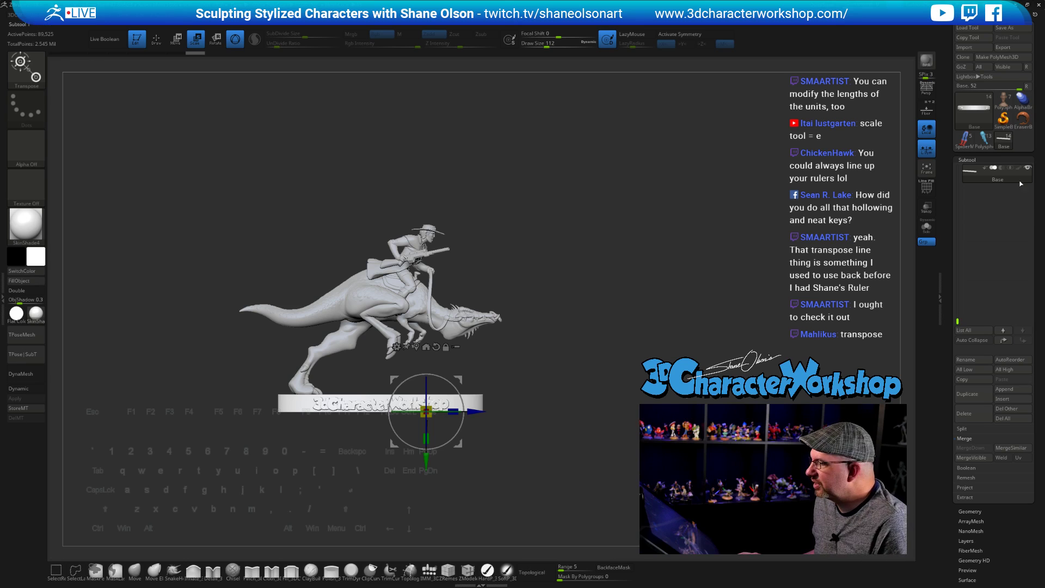
Step: Turn on the floor grid, make the ruler subtool visible and view the statue against it from the front
left_click(931, 111)
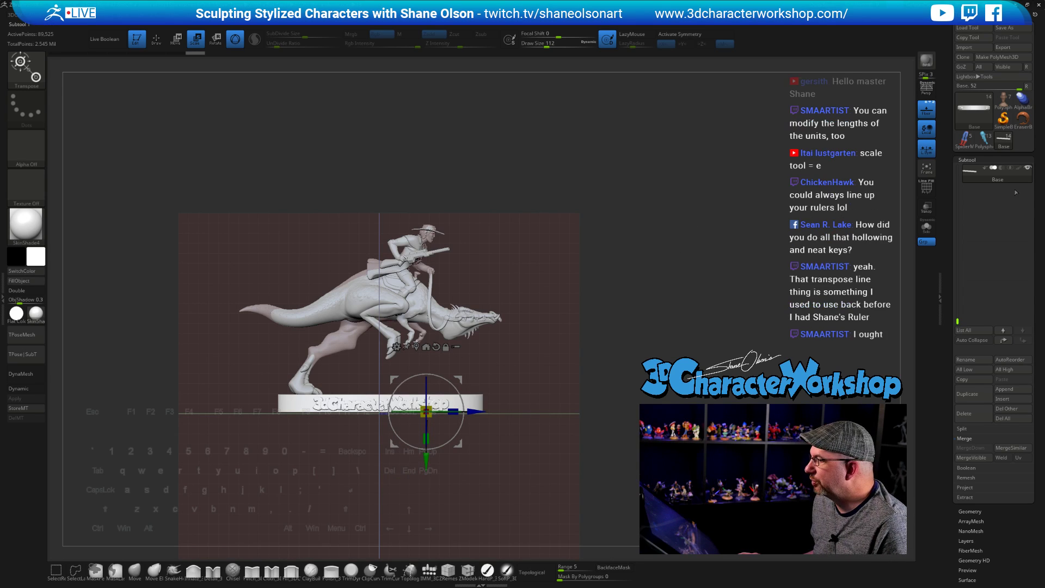
left_click_drag(499, 237, 526, 239)
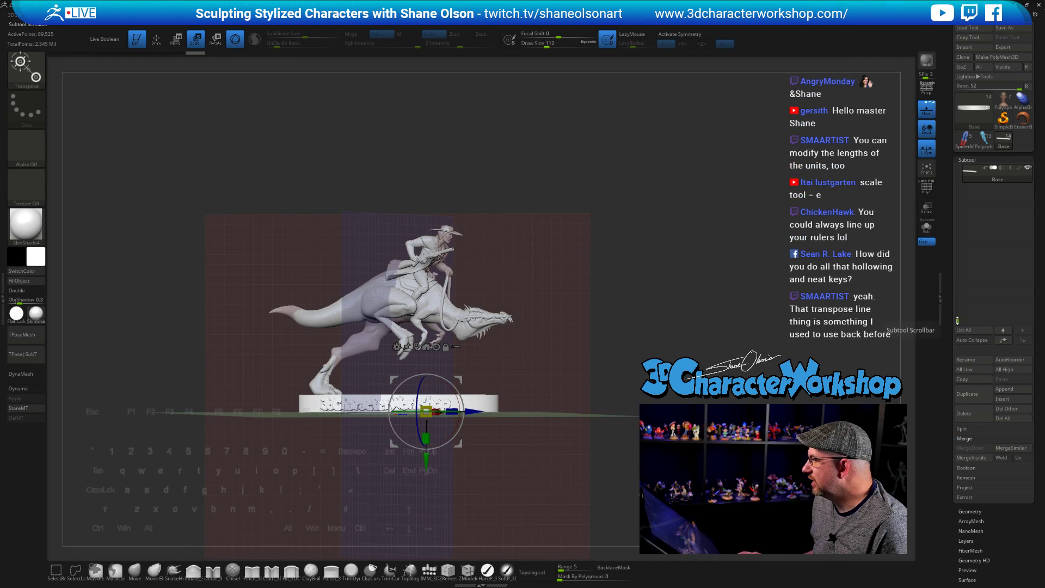
scroll(975, 322, "up", 5)
left_click(1028, 167)
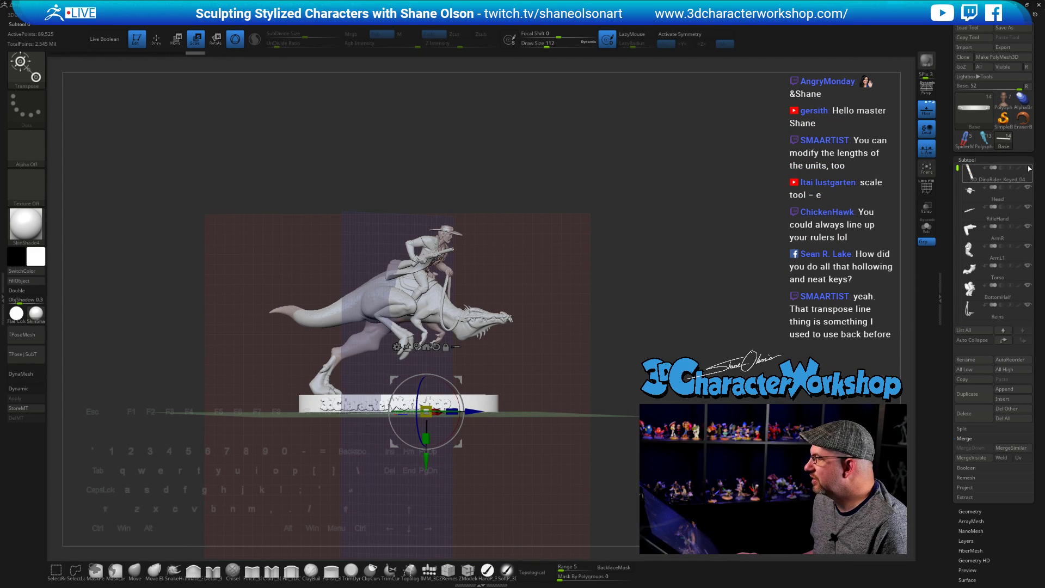
left_click_drag(648, 235, 681, 232)
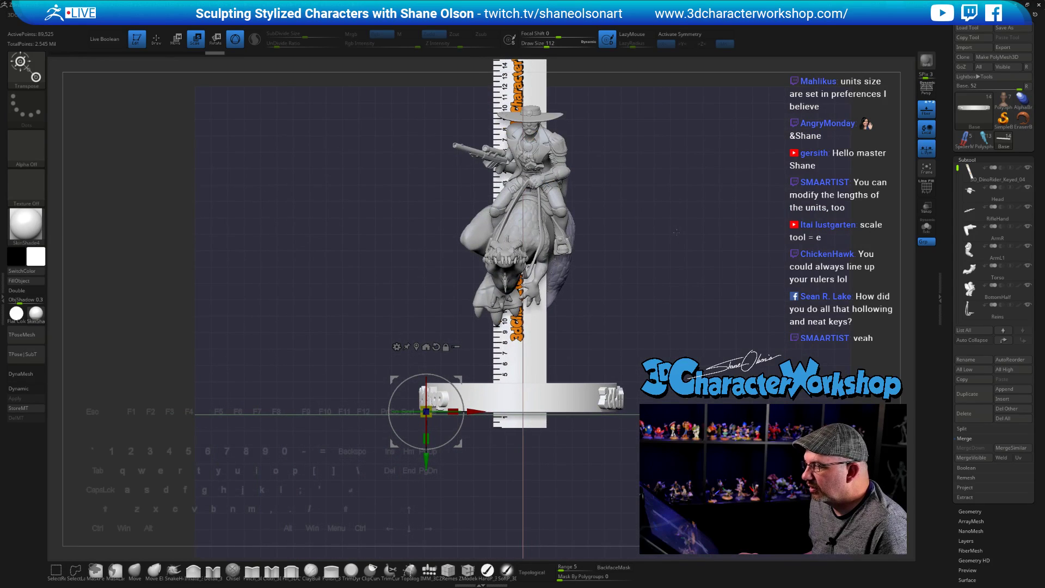
Step: Examine the statue against the ruler and floor grid from the front and side, and return to Draw mode
left_click_drag(587, 246, 536, 343, "alt")
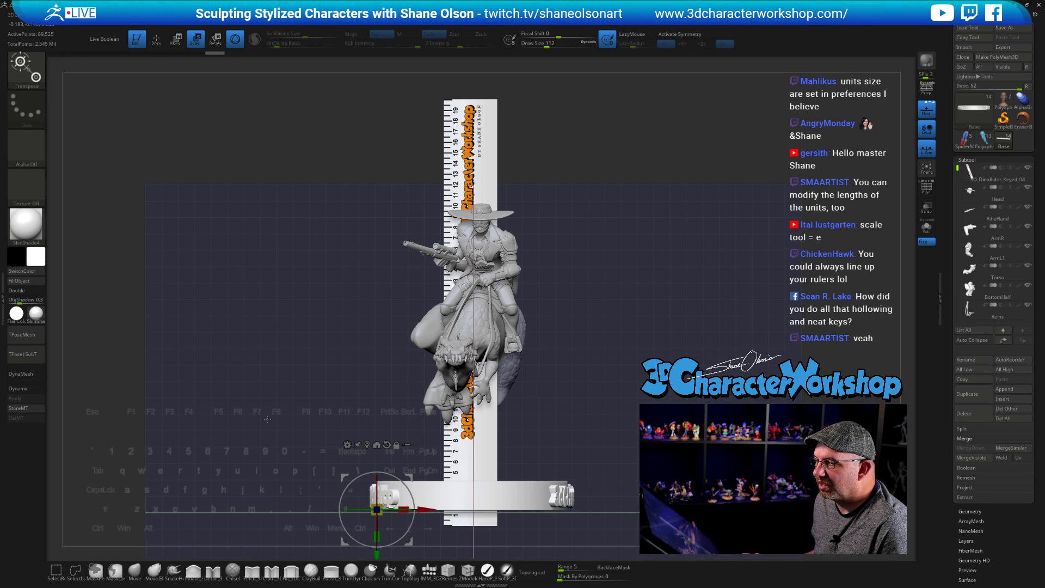
left_click_drag(625, 244, 620, 222)
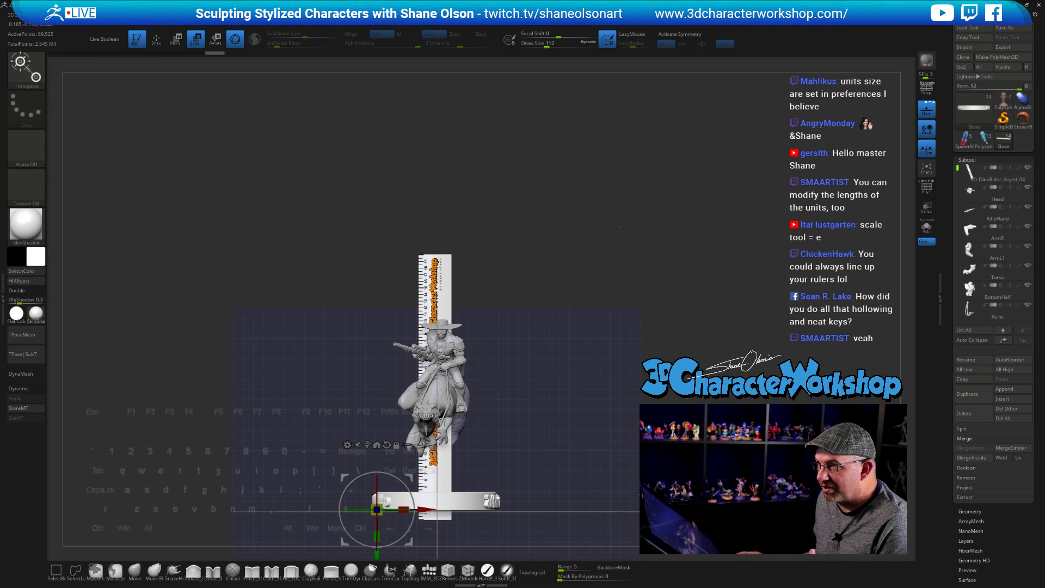
left_click_drag(590, 263, 671, 217)
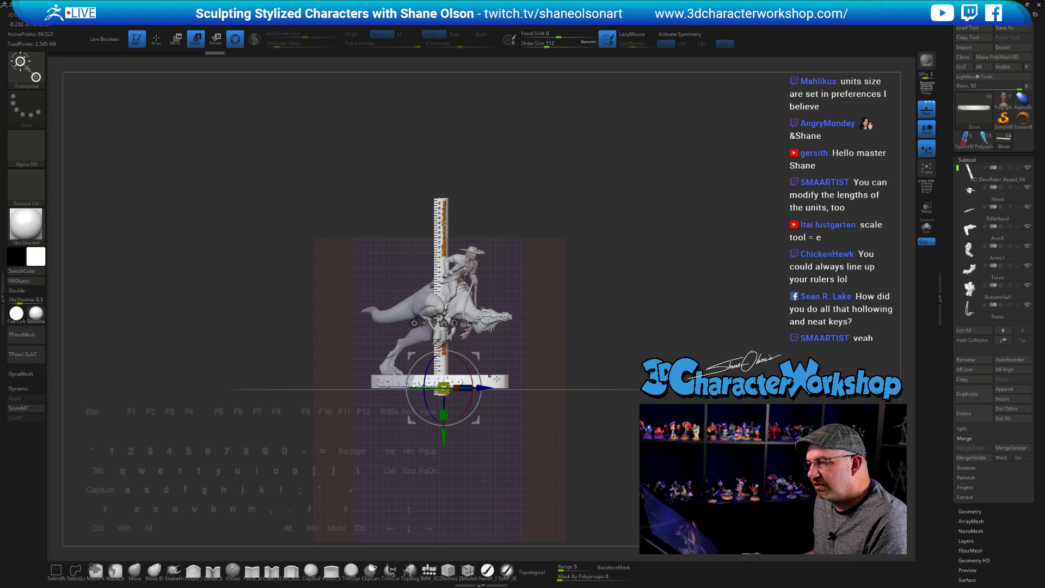
left_click_drag(653, 339, 534, 356)
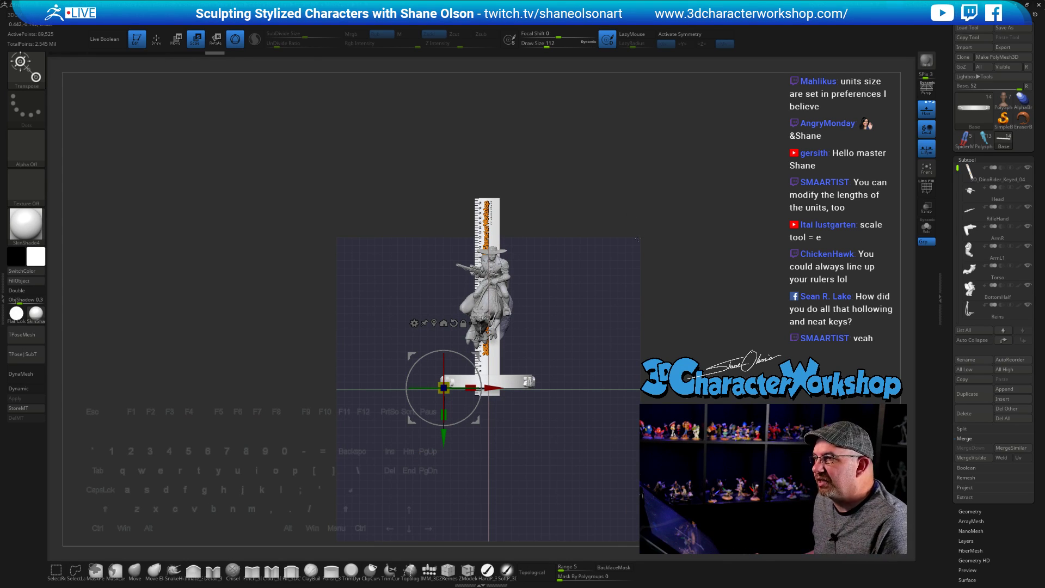
left_click_drag(642, 238, 640, 229, "alt")
left_click_drag(605, 262, 547, 216, "alt")
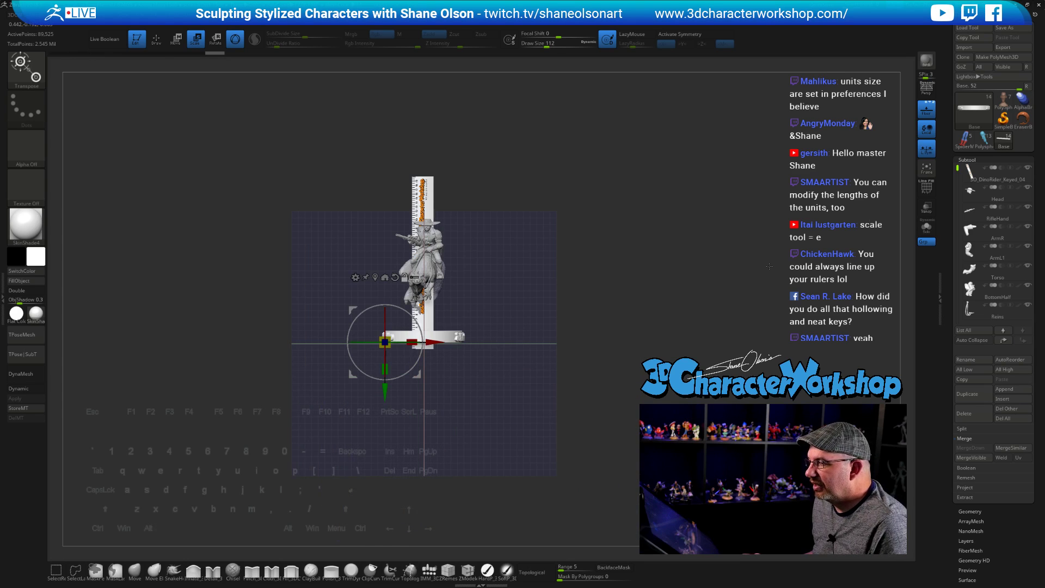
key("q")
left_click_drag(628, 280, 684, 277)
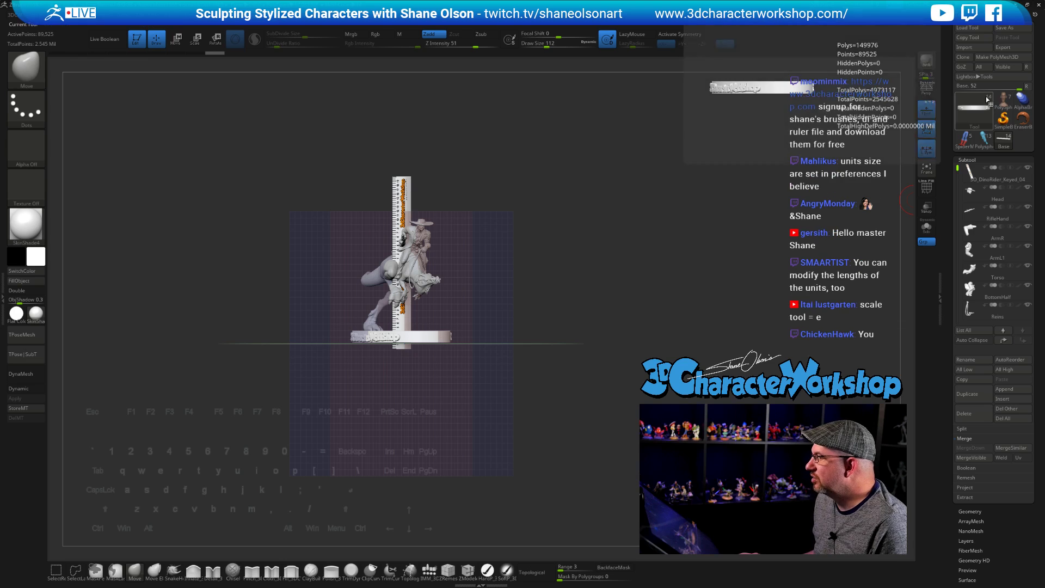
Step: Switch back to the male bust tool, turn off the floor grid and inspect the head from front and three-quarter views
left_click(1005, 102)
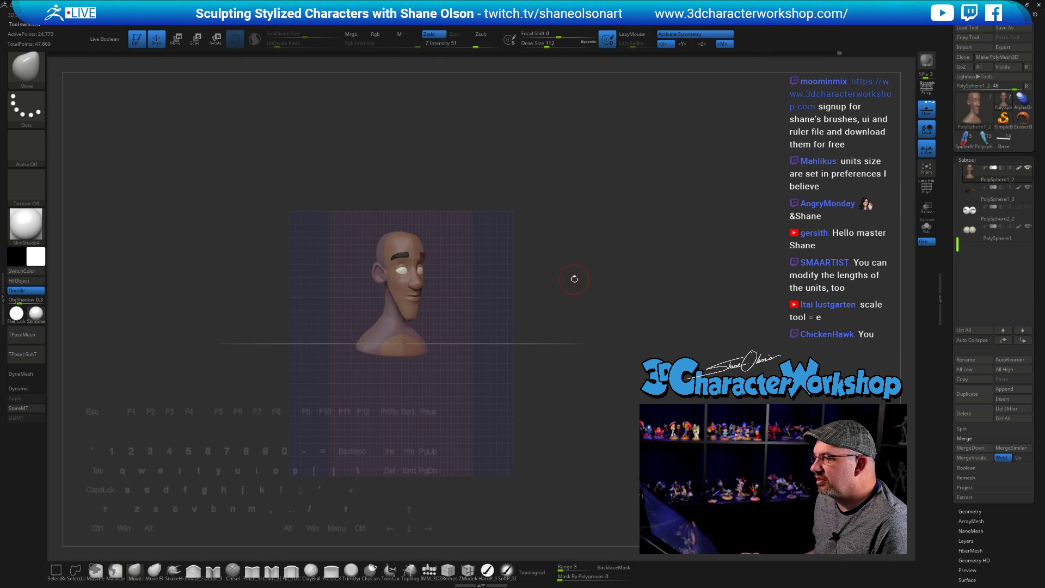
left_click(928, 112)
mouse_move(644, 280)
left_mouse_down("alt")
mouse_move(621, 285)
mouse_move(635, 297)
mouse_move(594, 288)
mouse_move(615, 294)
left_mouse_up("alt")
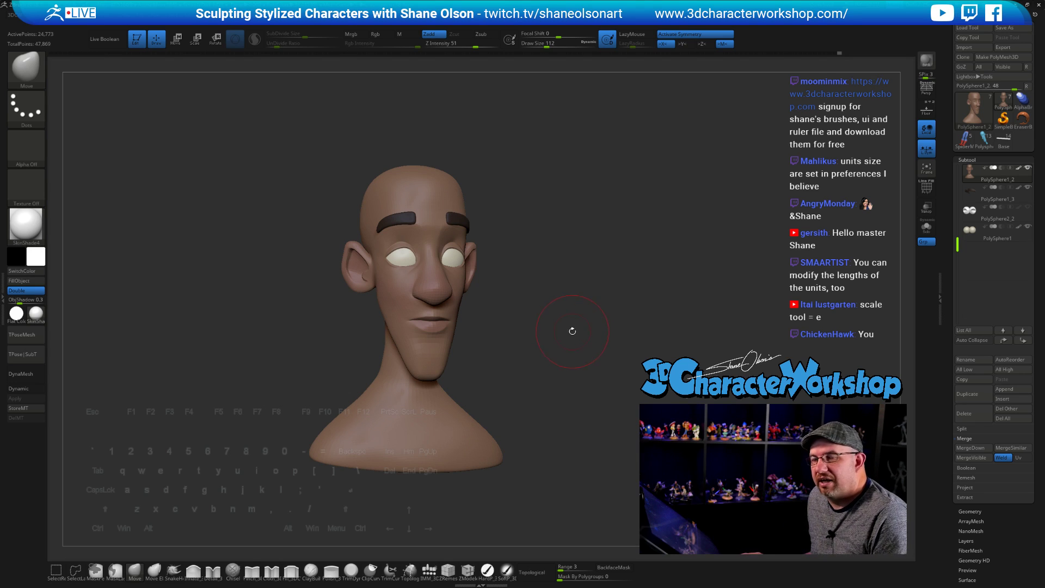
left_click_drag(571, 338, 595, 310)
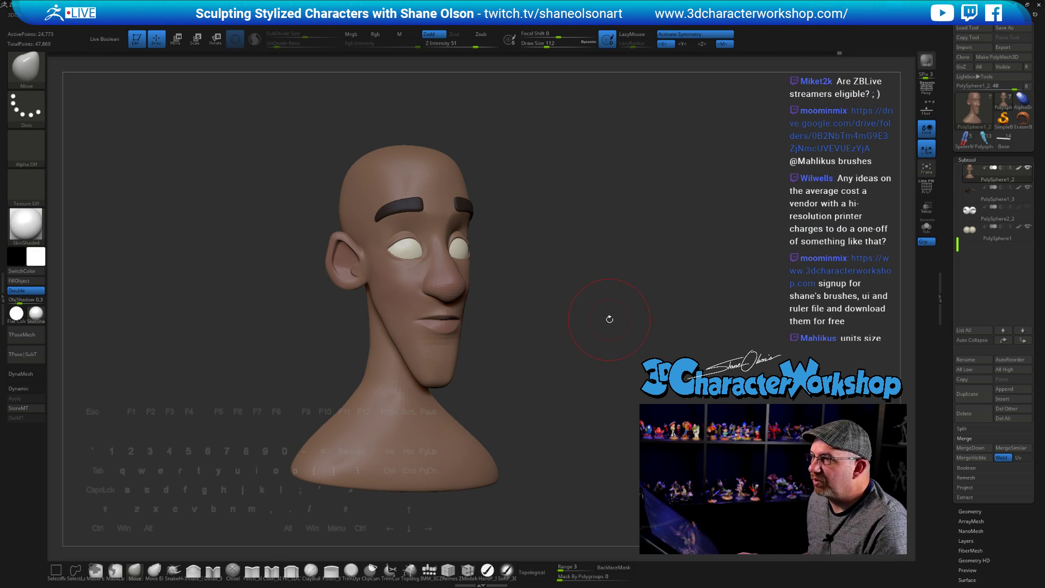
mouse_move(609, 315)
left_mouse_down()
mouse_move(568, 322)
mouse_move(625, 309)
mouse_move(613, 310)
mouse_move(646, 326)
mouse_move(654, 308)
mouse_move(643, 301)
left_mouse_up()
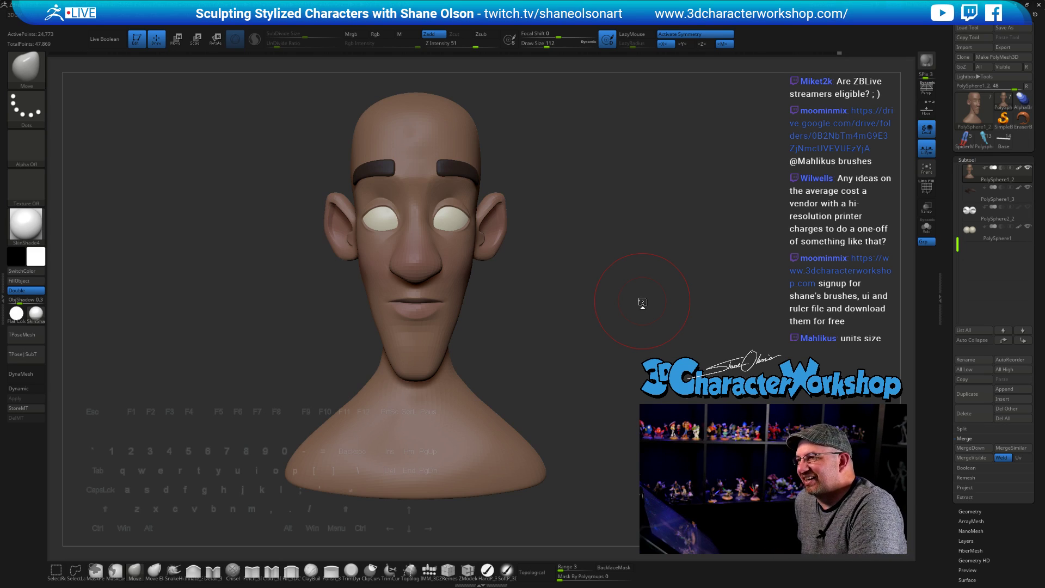
mouse_move(642, 302)
left_mouse_down()
mouse_move(574, 315)
mouse_move(590, 318)
left_mouse_up()
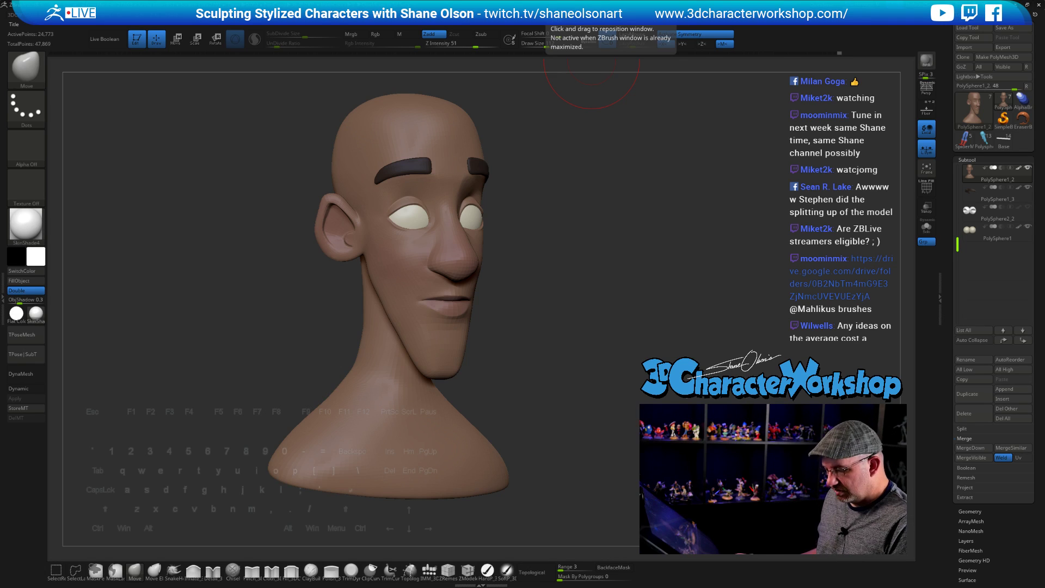
key("r")
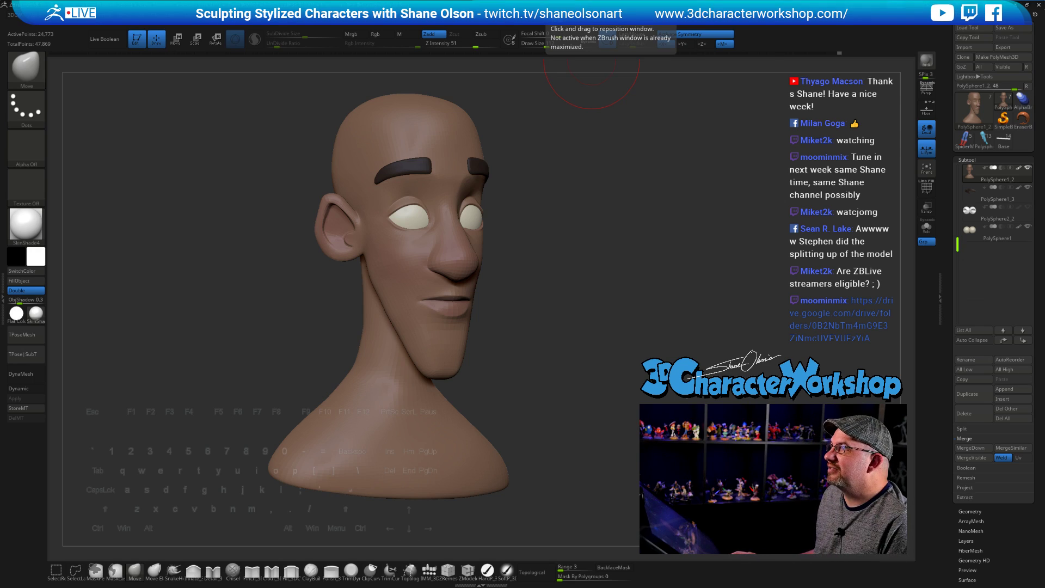
Step: Switch to the browser, open the ZBrushLIVE presenters page and look through the listed presenters
key("alt+Tab")
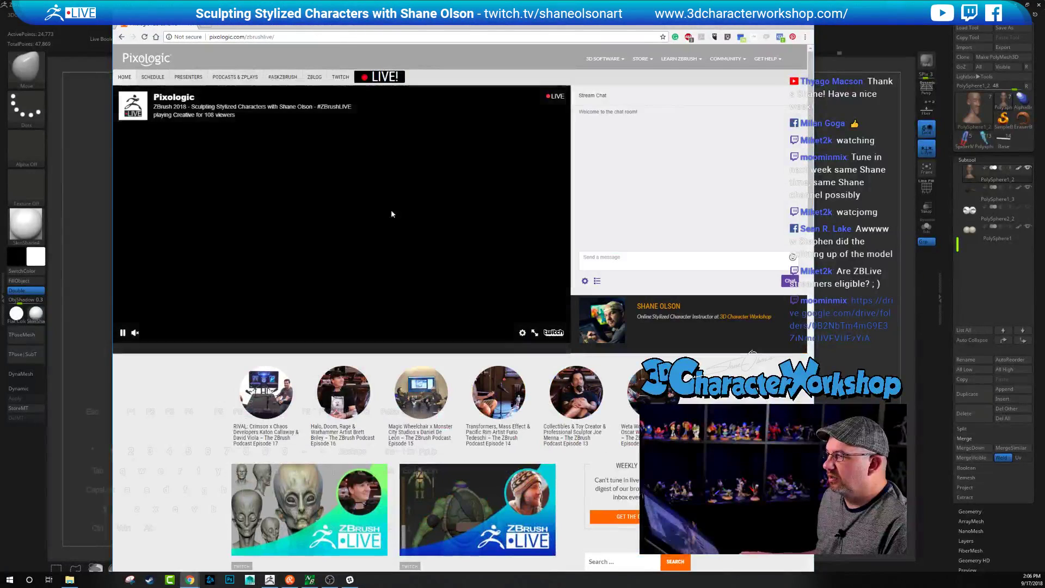
left_click(189, 79)
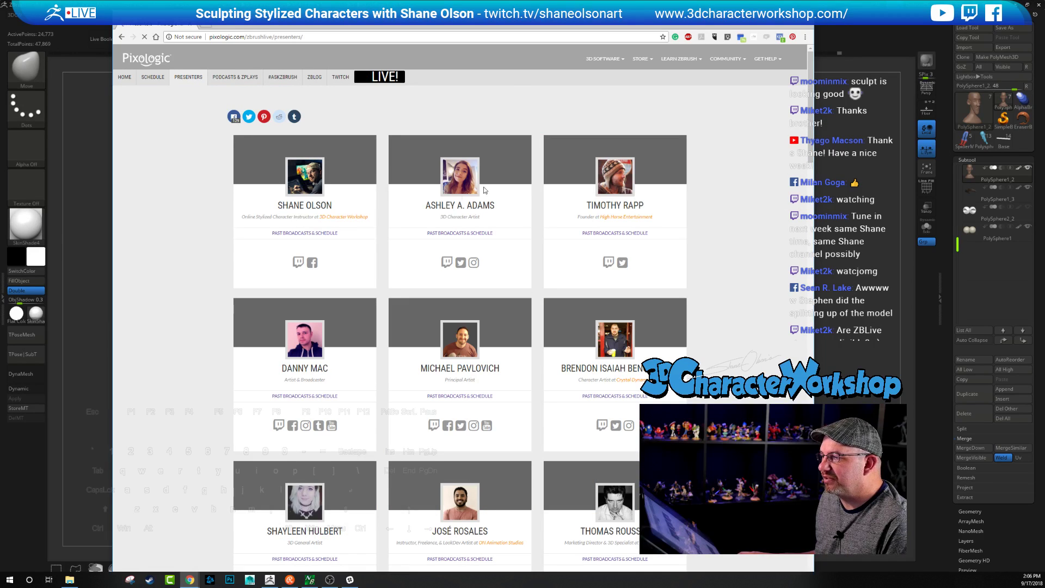
scroll(596, 214, "down", 1)
scroll(545, 214, "down", 3)
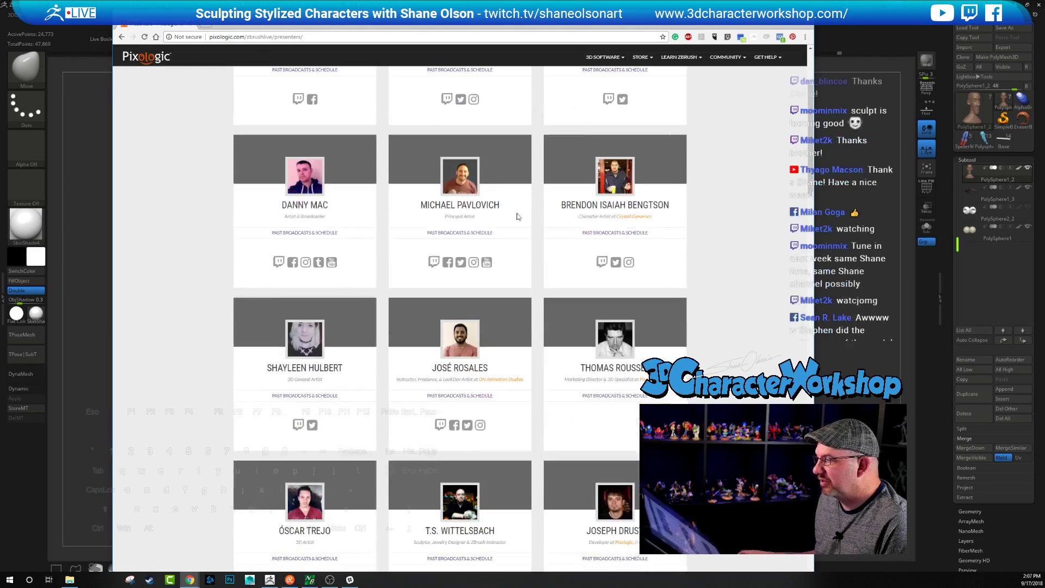
scroll(337, 272, "down", 4)
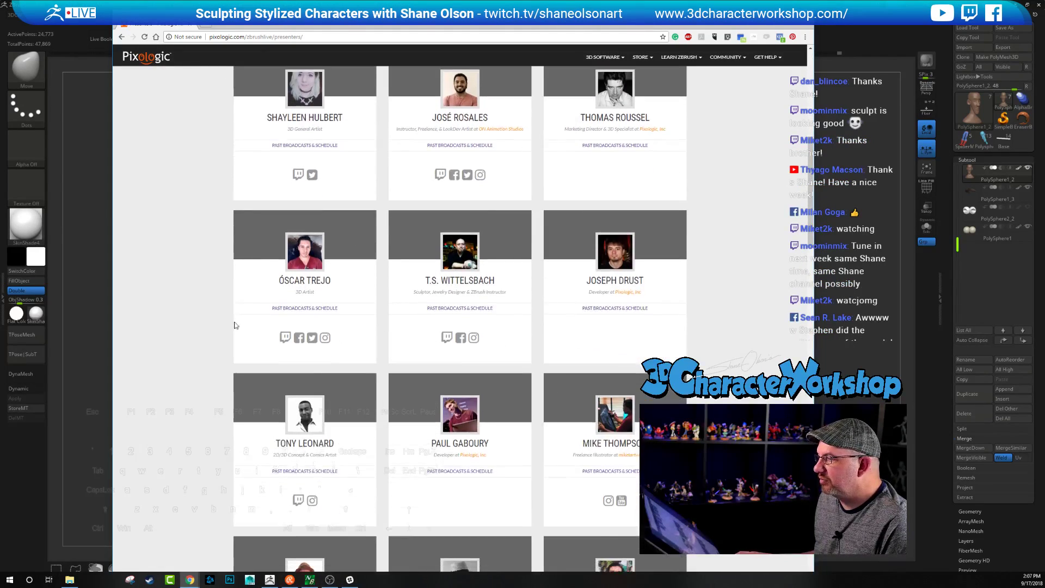
scroll(235, 321, "down", 2)
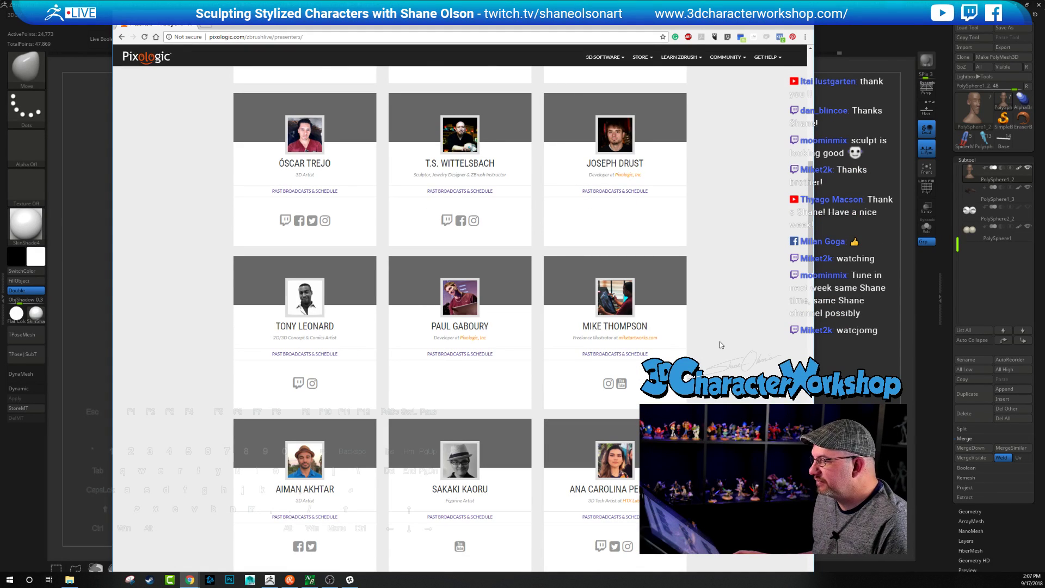
scroll(721, 345, "up", 2)
scroll(720, 345, "up", 1)
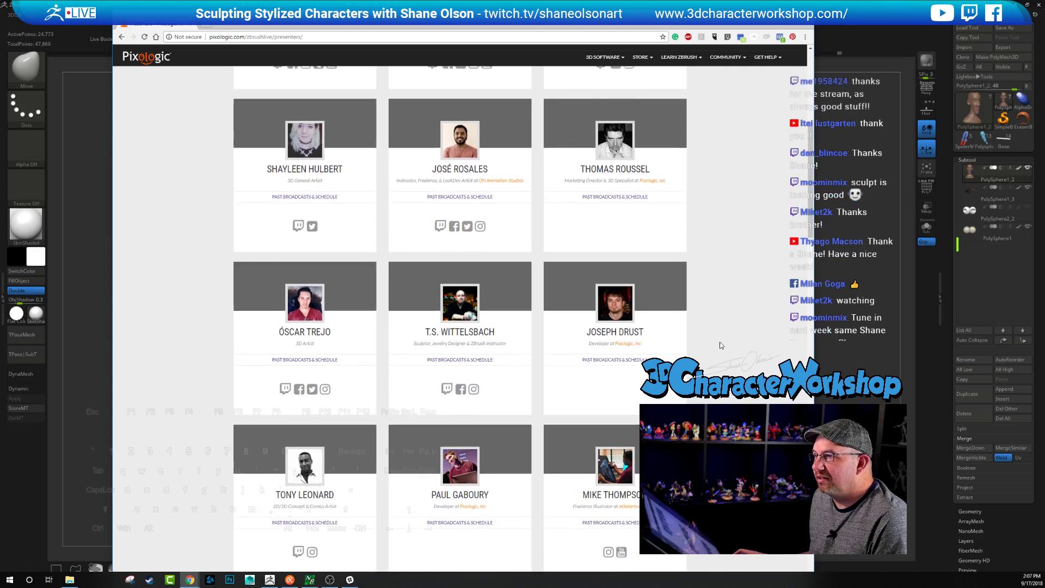
scroll(721, 344, "up", 1)
scroll(721, 345, "up", 1)
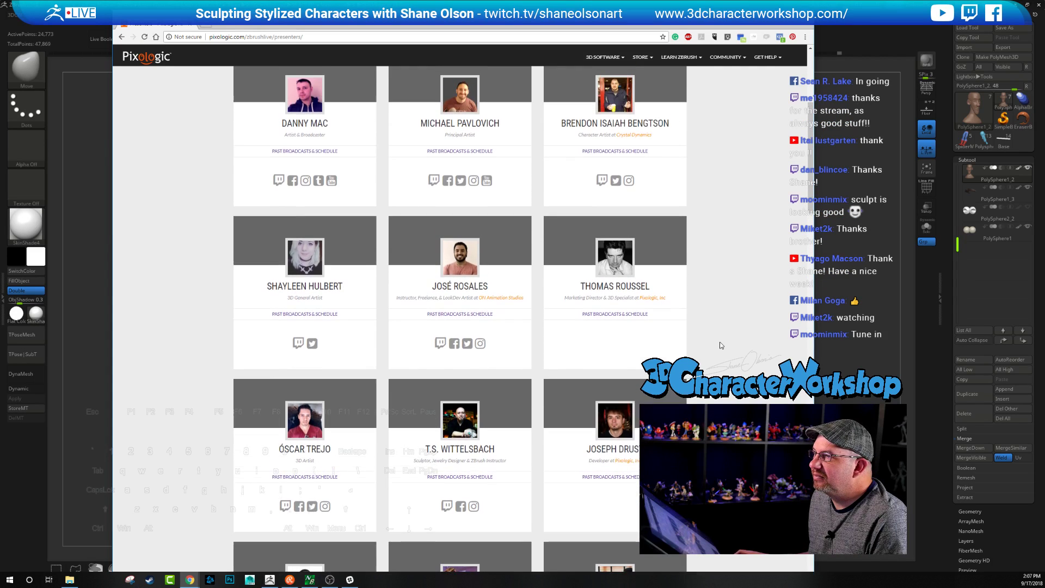
scroll(721, 345, "up", 2)
scroll(724, 343, "up", 2)
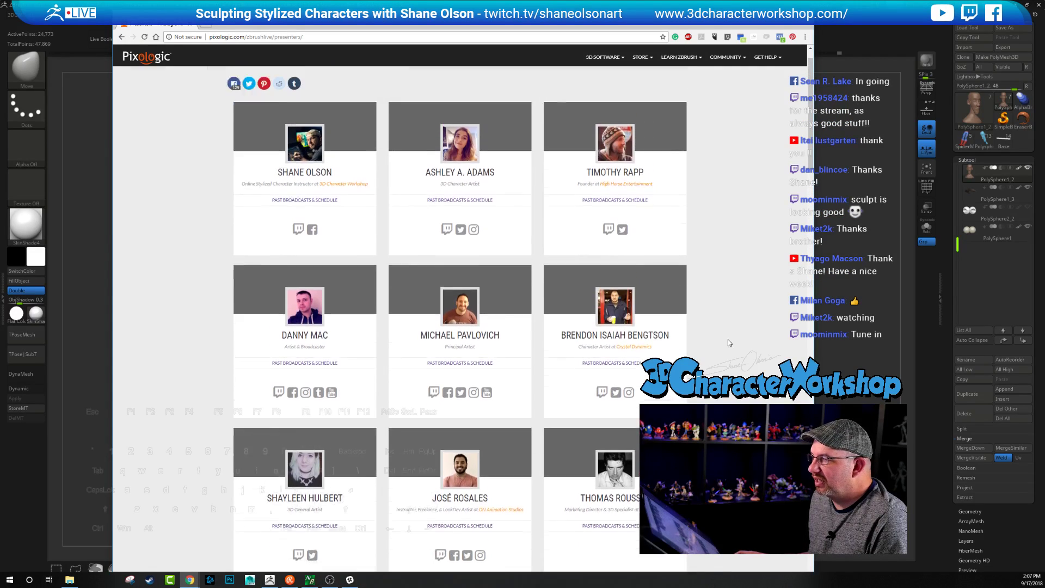
scroll(727, 339, "up", 1)
scroll(713, 320, "down", 1)
scroll(711, 324, "up", 1)
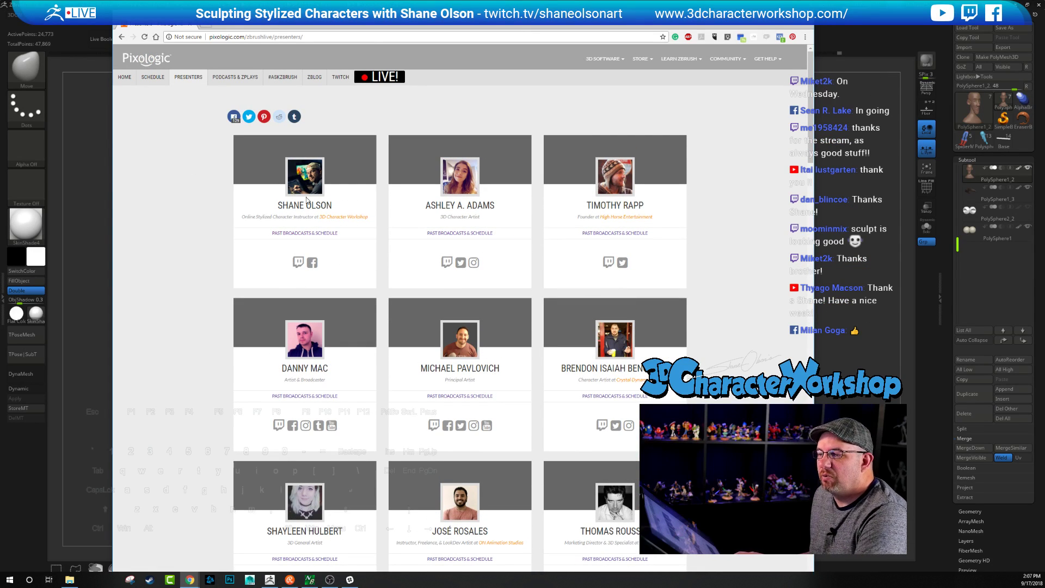
Step: Open the first listed presenter's past broadcasts and schedule, and look through the featured episodes
left_click(297, 233)
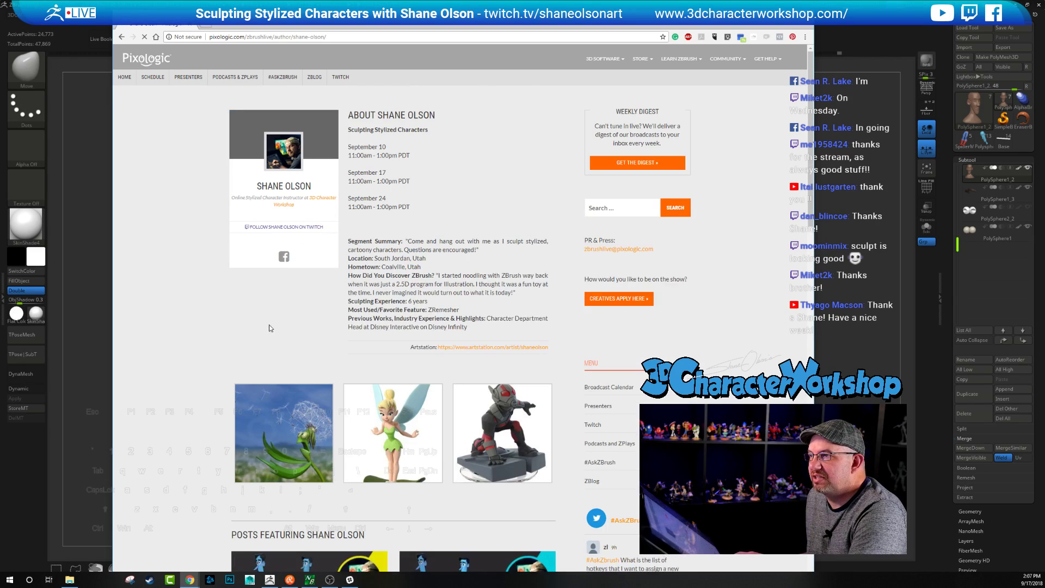
scroll(181, 263, "down", 3)
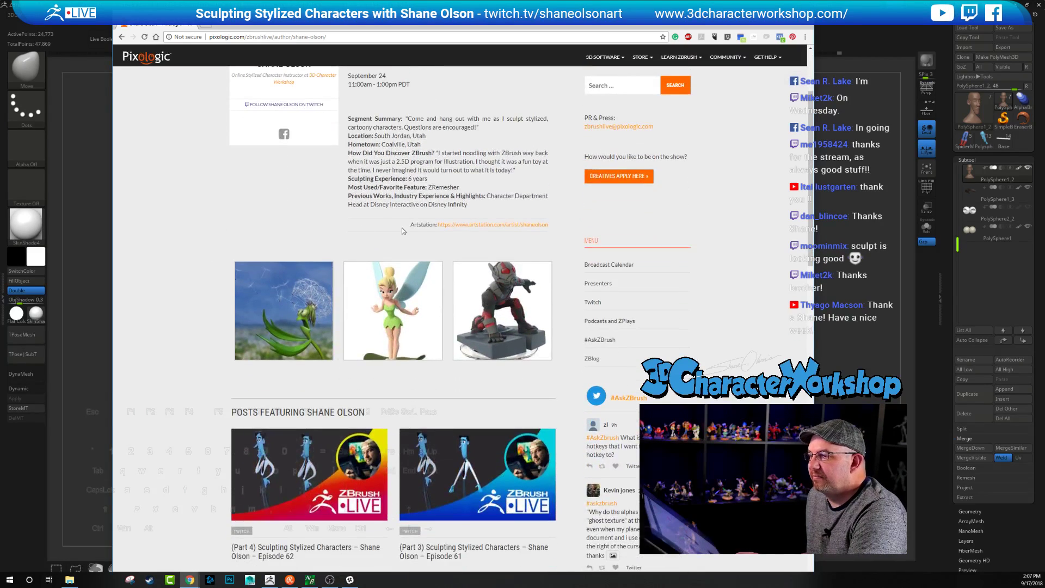
scroll(411, 403, "down", 4)
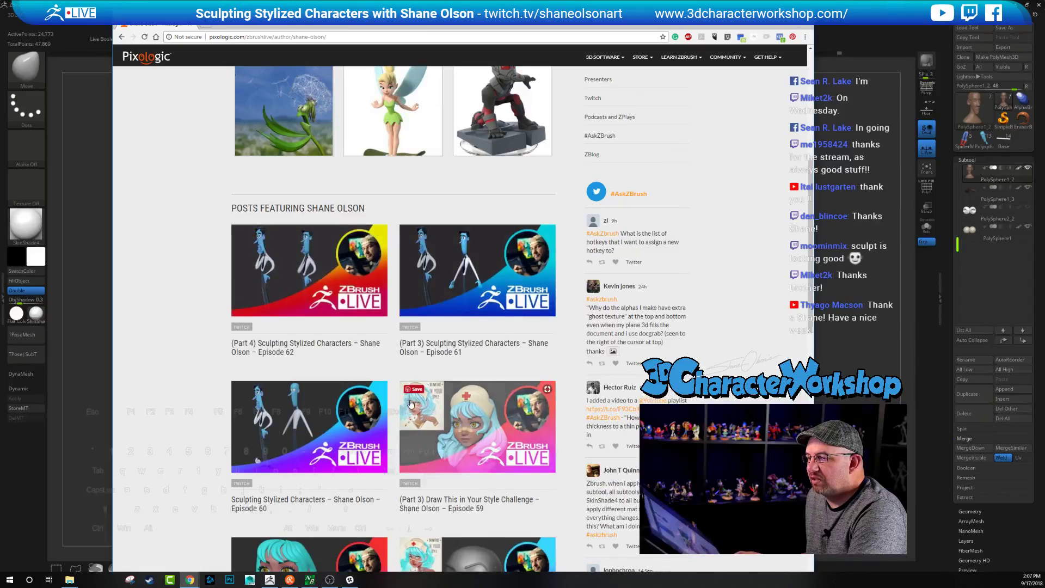
scroll(411, 404, "down", 3)
scroll(162, 100, "down", 2)
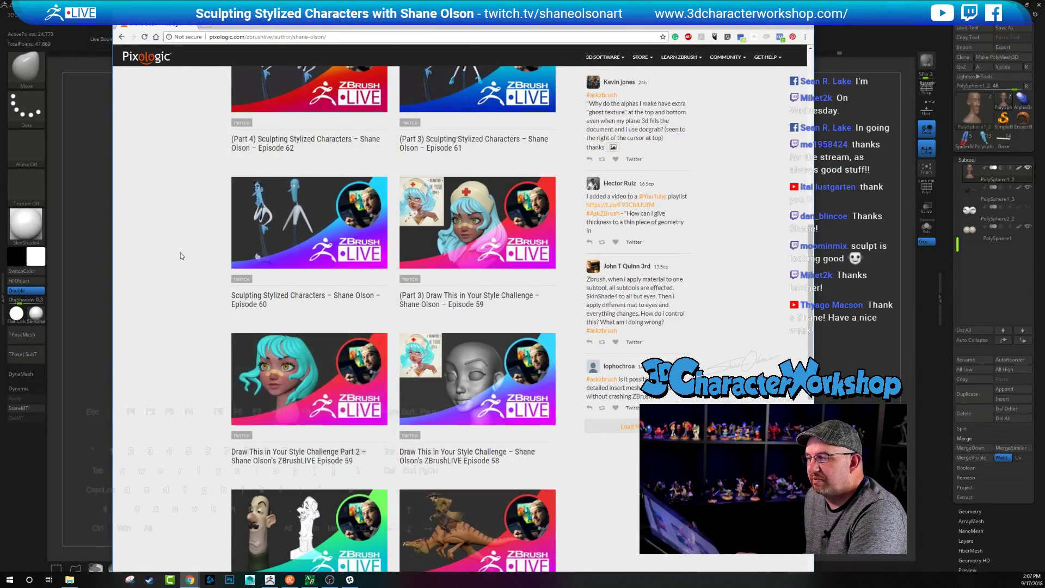
scroll(181, 253, "up", 5)
Step: Return to ZBrush and view the finished bust from a three-quarter front angle
left_click(191, 24)
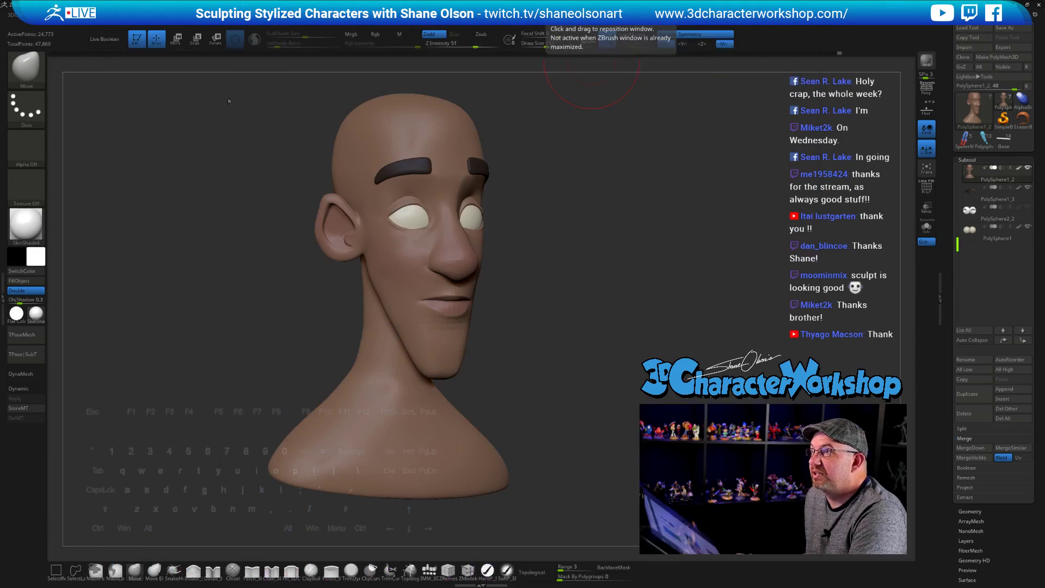
mouse_move(624, 242)
left_mouse_down()
mouse_move(571, 245)
mouse_move(623, 244)
left_mouse_up()
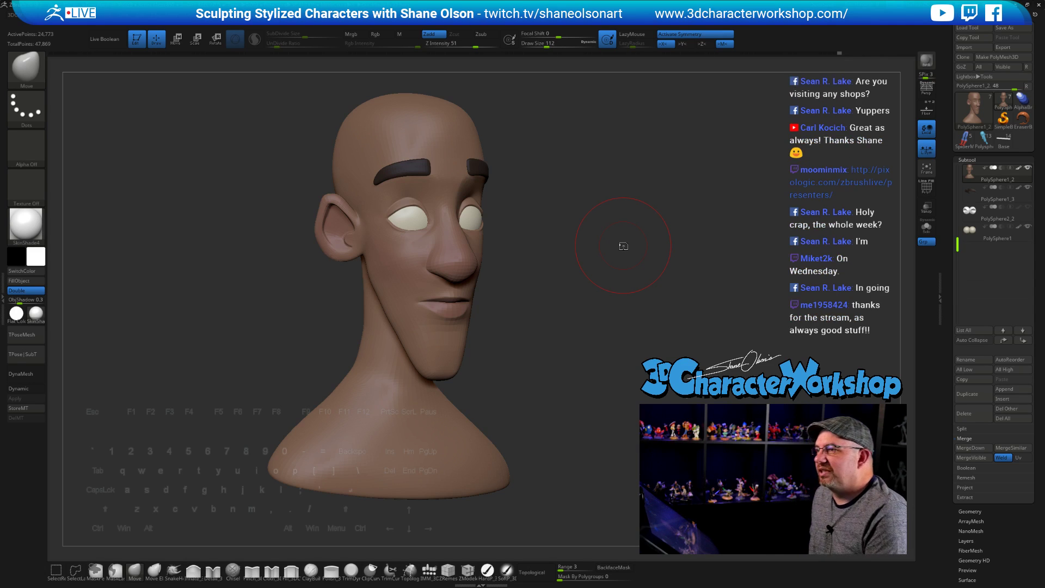
left_click_drag(665, 327, 674, 310)
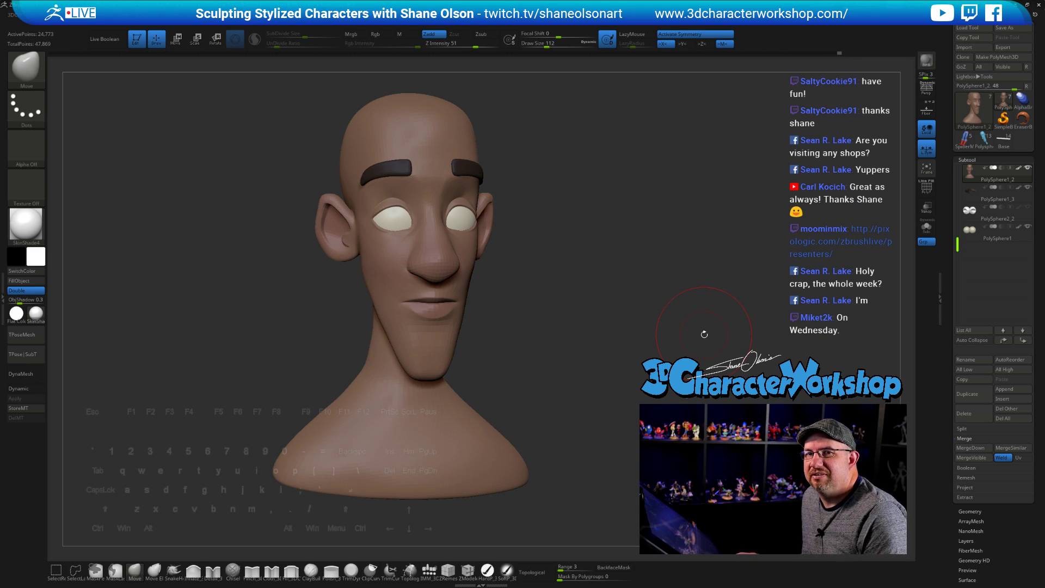